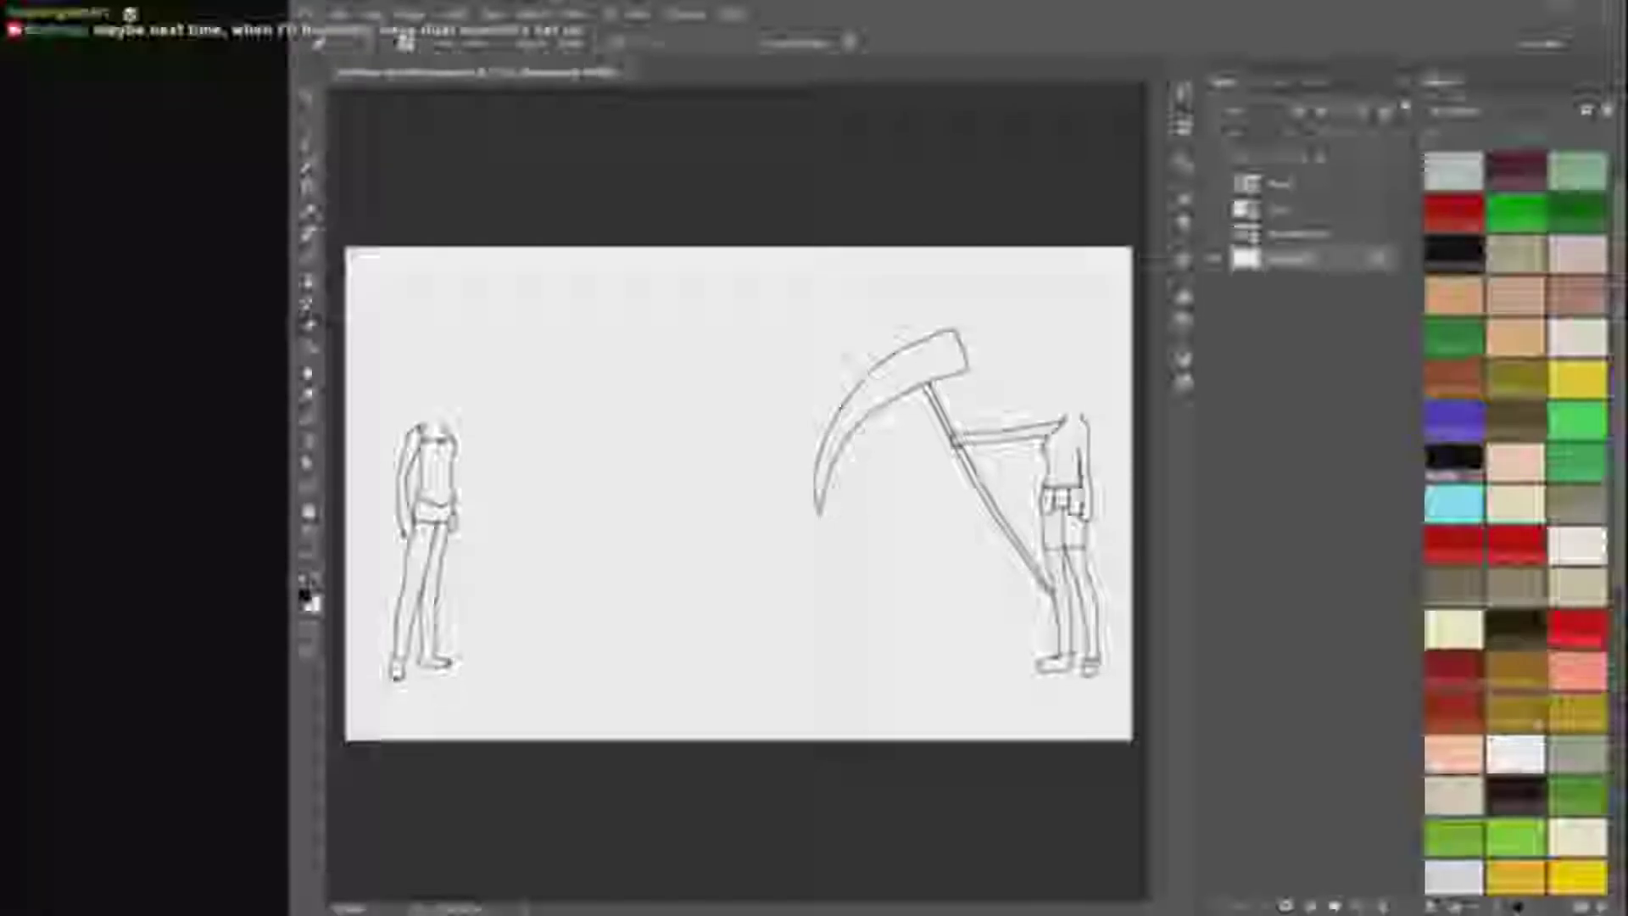
Step: Try to draw short finger lines inside the hand hanging beside the left figure's hip
scroll(409, 382, up, 4)
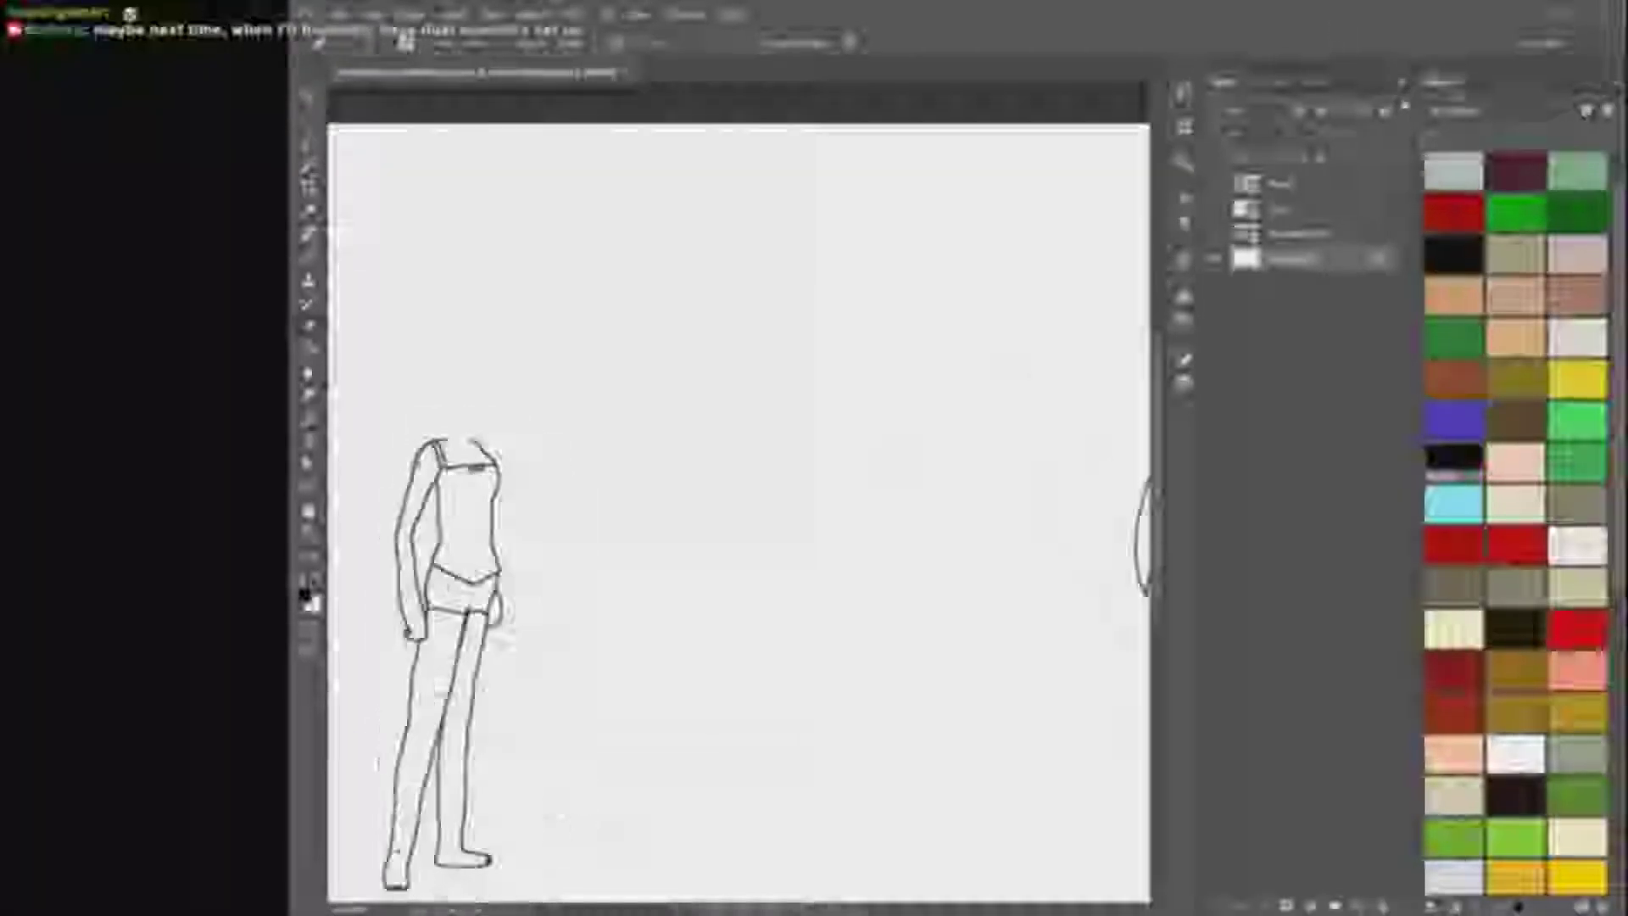
scroll(415, 424, down, 4)
scroll(441, 487, up, 4)
scroll(441, 488, down, 4)
scroll(552, 407, up, 5)
scroll(738, 475, left, 5)
scroll(737, 475, up, 1)
click(307, 257)
click(814, 27)
scroll(712, 585, up, 3)
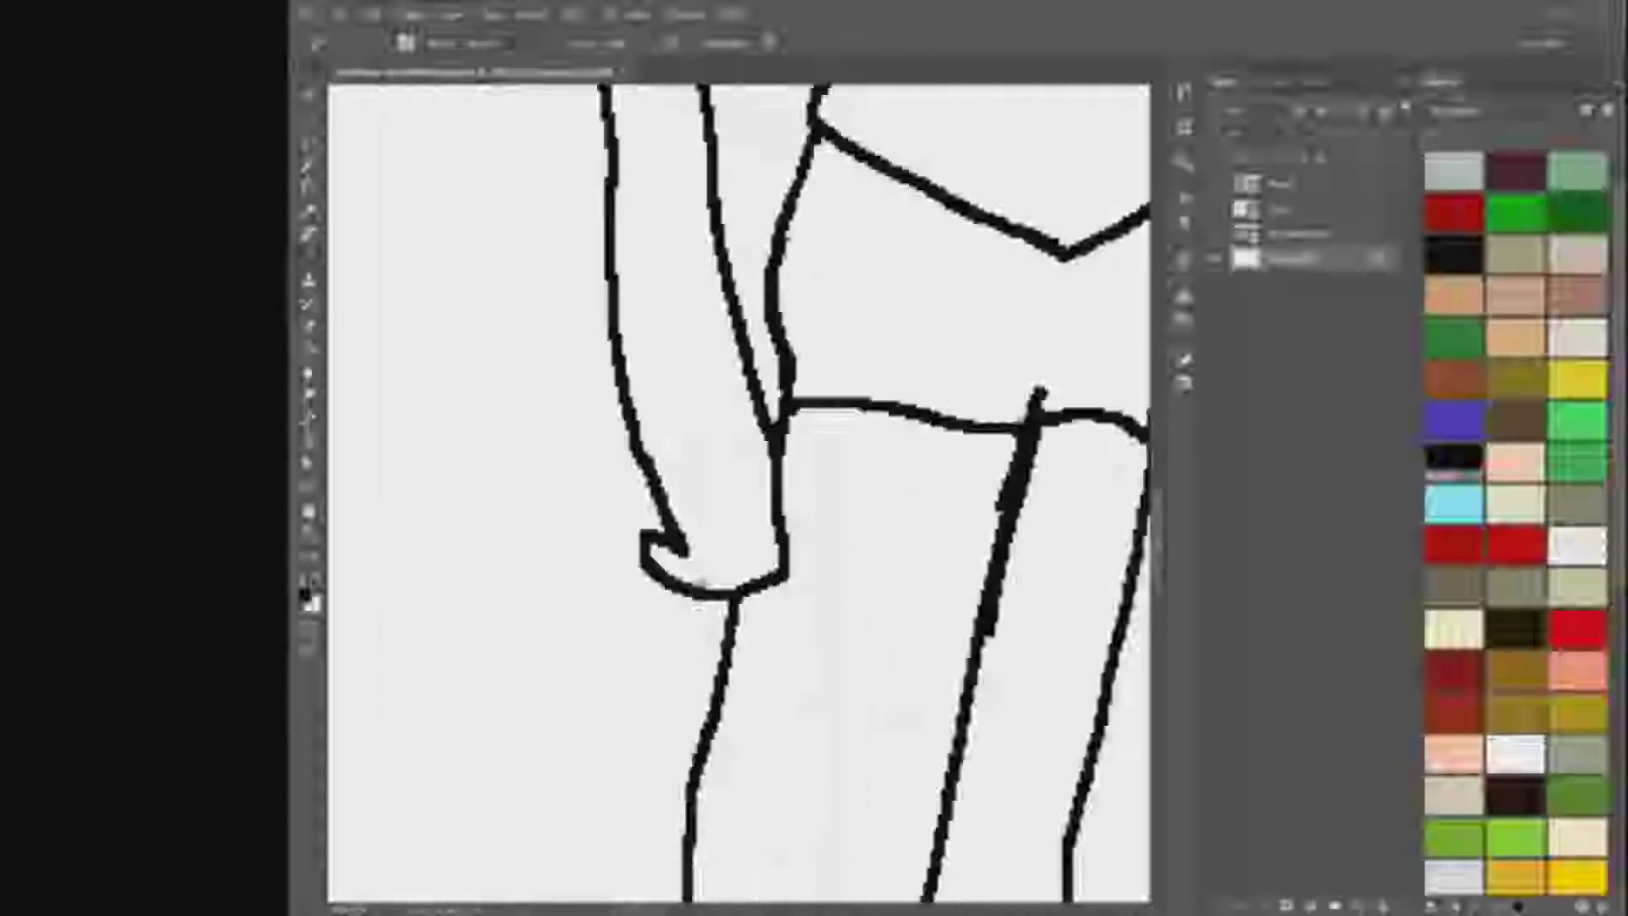
scroll(706, 585, up, 1)
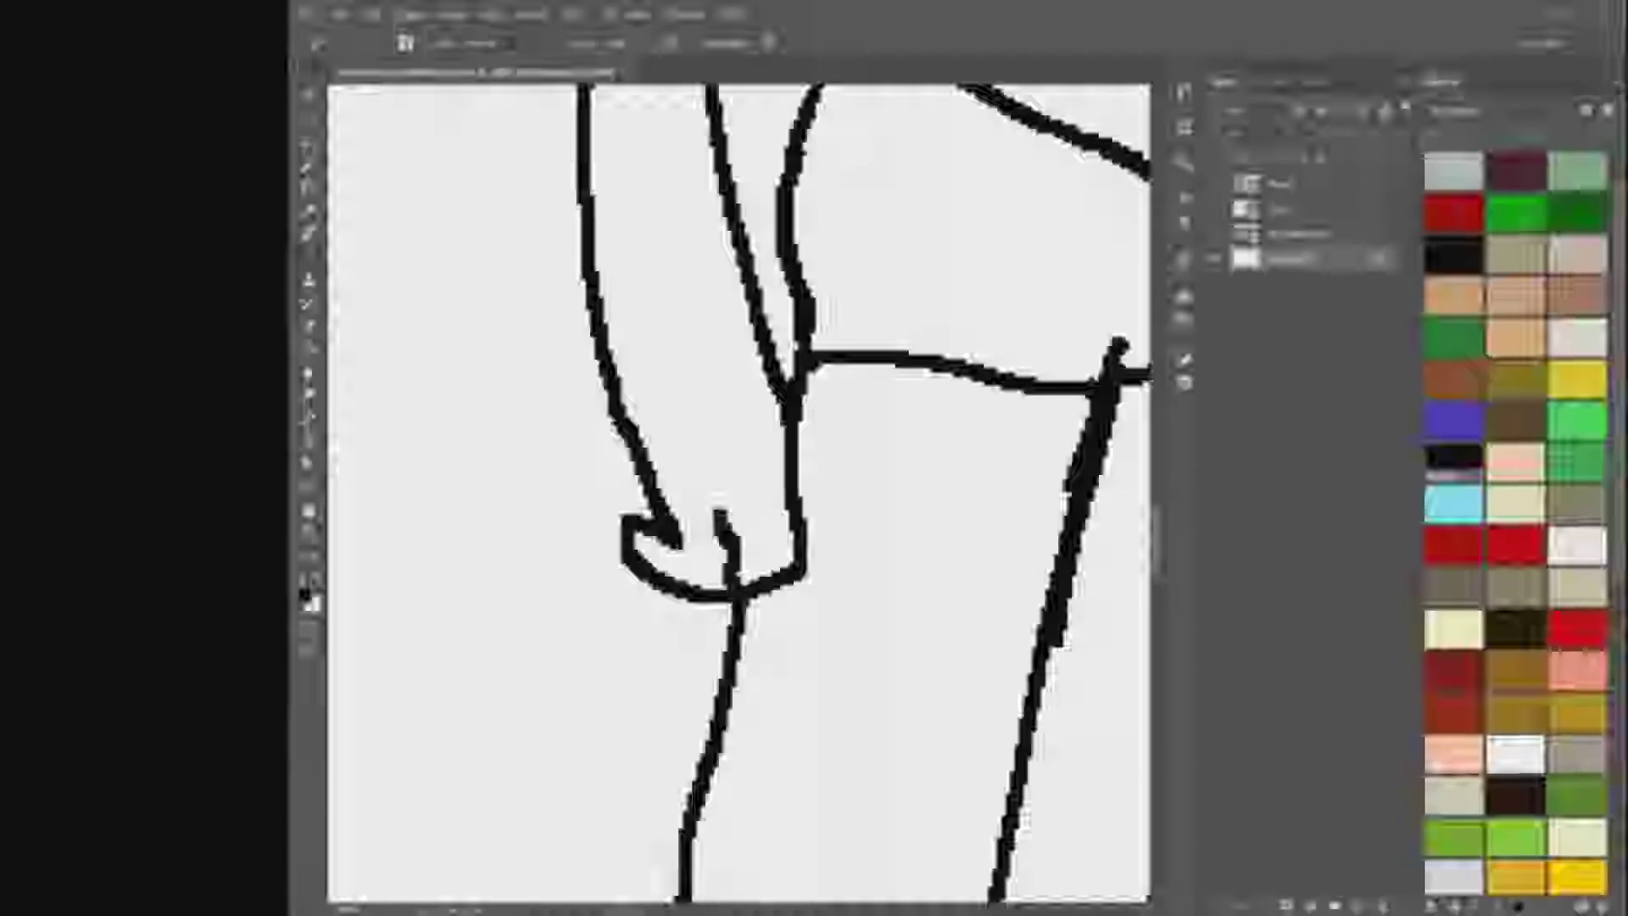
mouse_move(770, 519)
mouse_down()
mouse_move(779, 574)
mouse_move(709, 590)
mouse_up()
drag(709, 507, 710, 522)
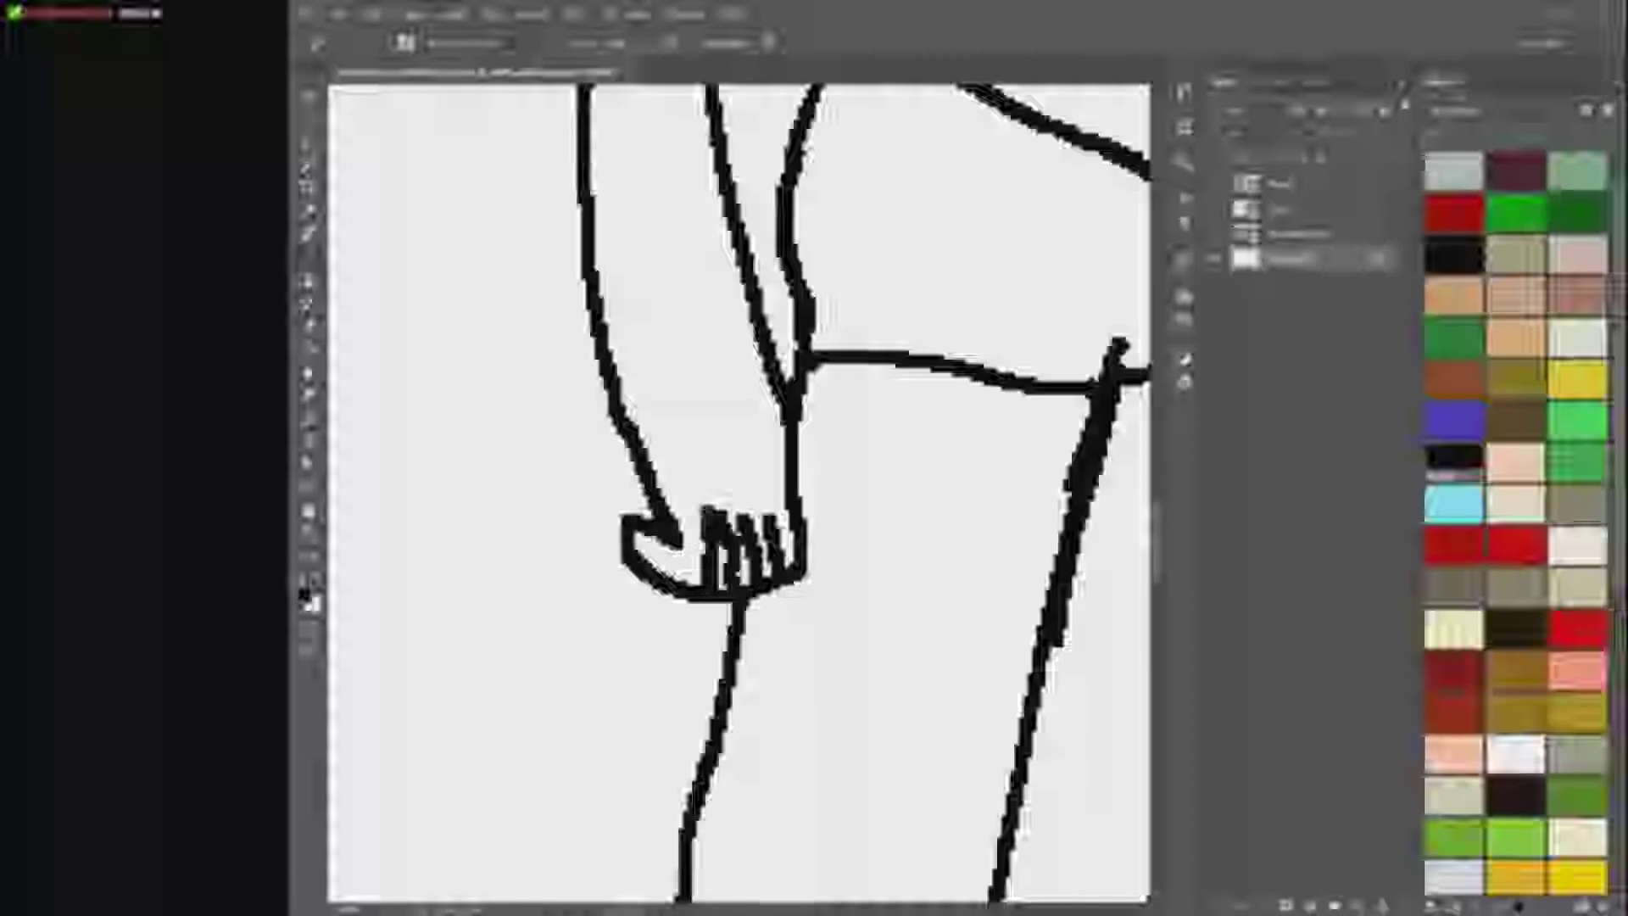
Step: Redraw the hand's outer edge slightly farther out, from the wrist down to the knuckles
scroll(763, 613, up, 2)
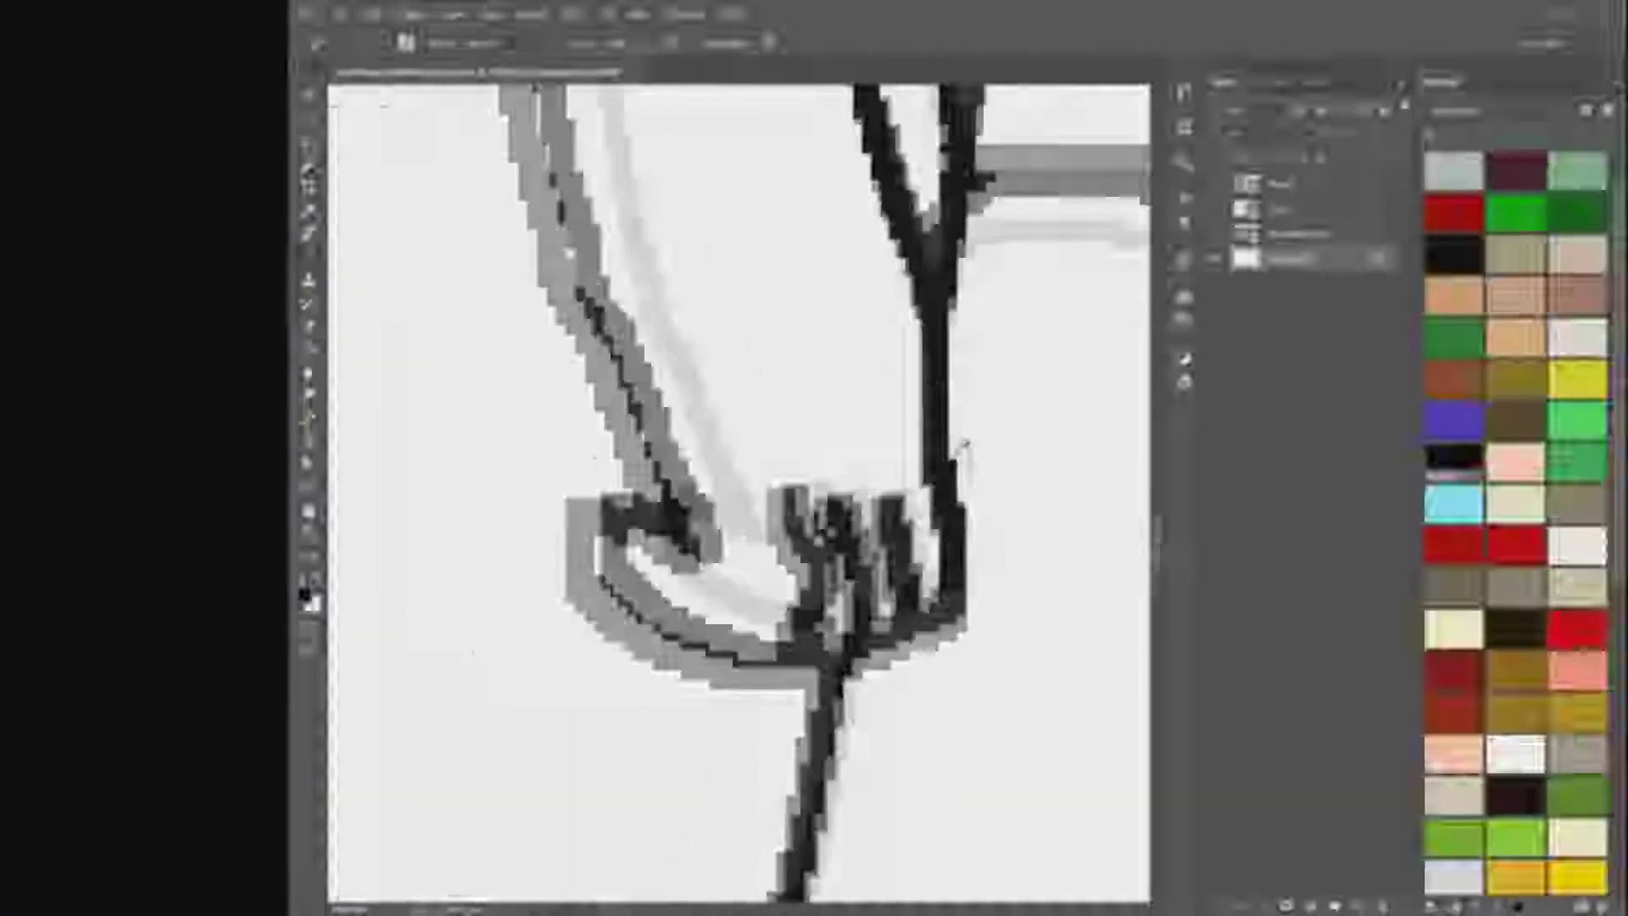
mouse_move(932, 301)
mouse_down()
mouse_move(972, 418)
mouse_move(993, 594)
mouse_up()
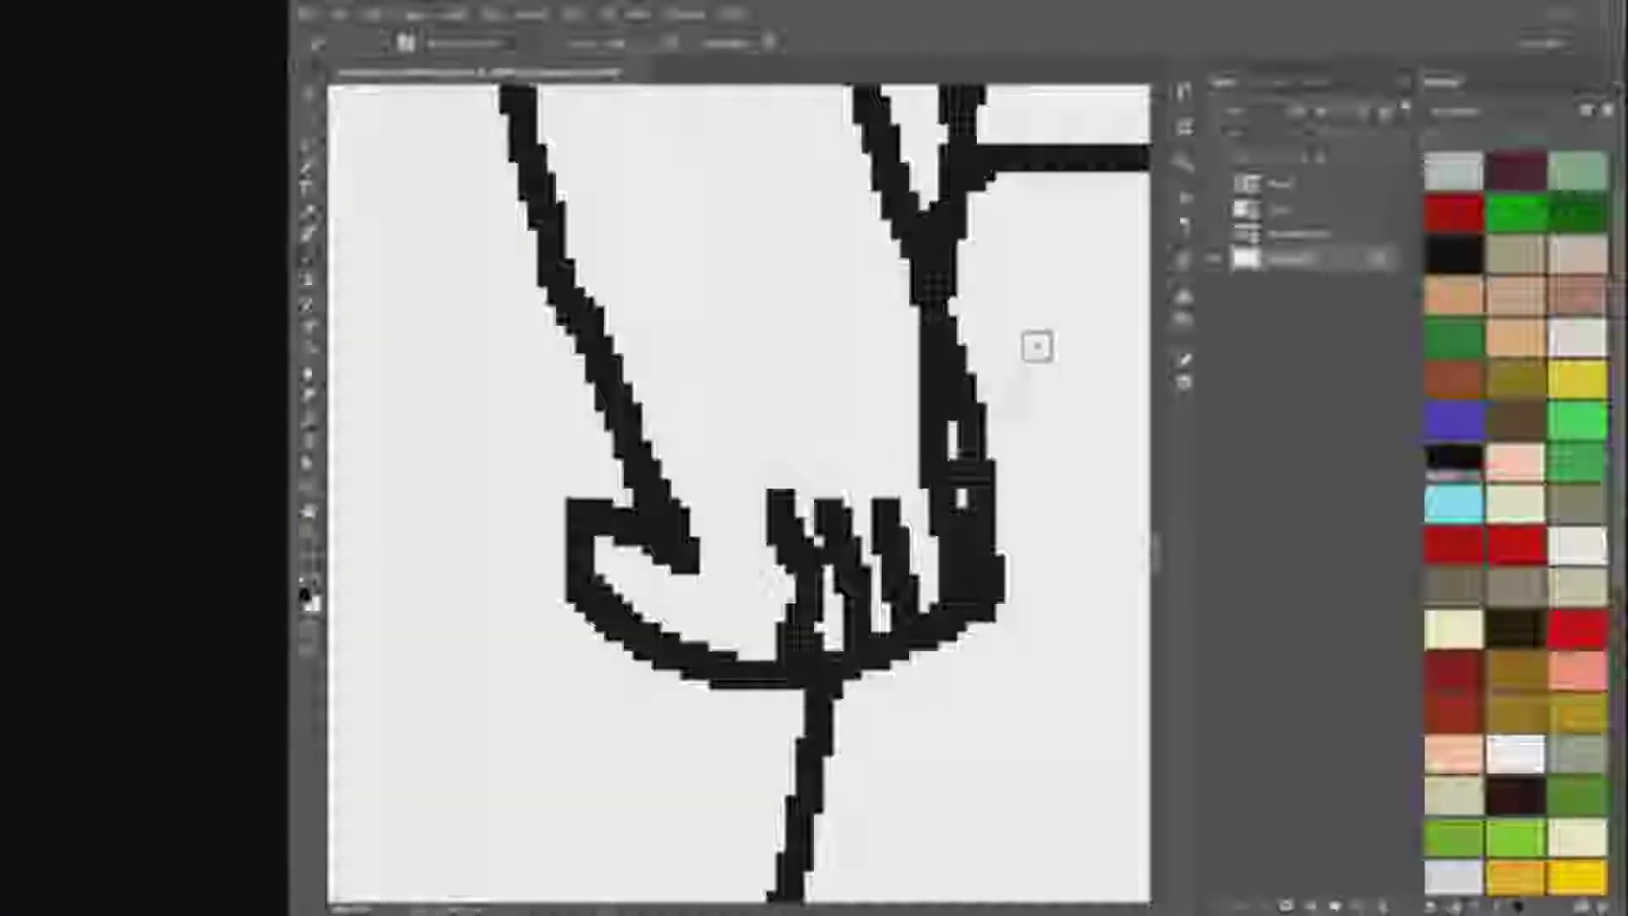
scroll(1038, 346, up, 2)
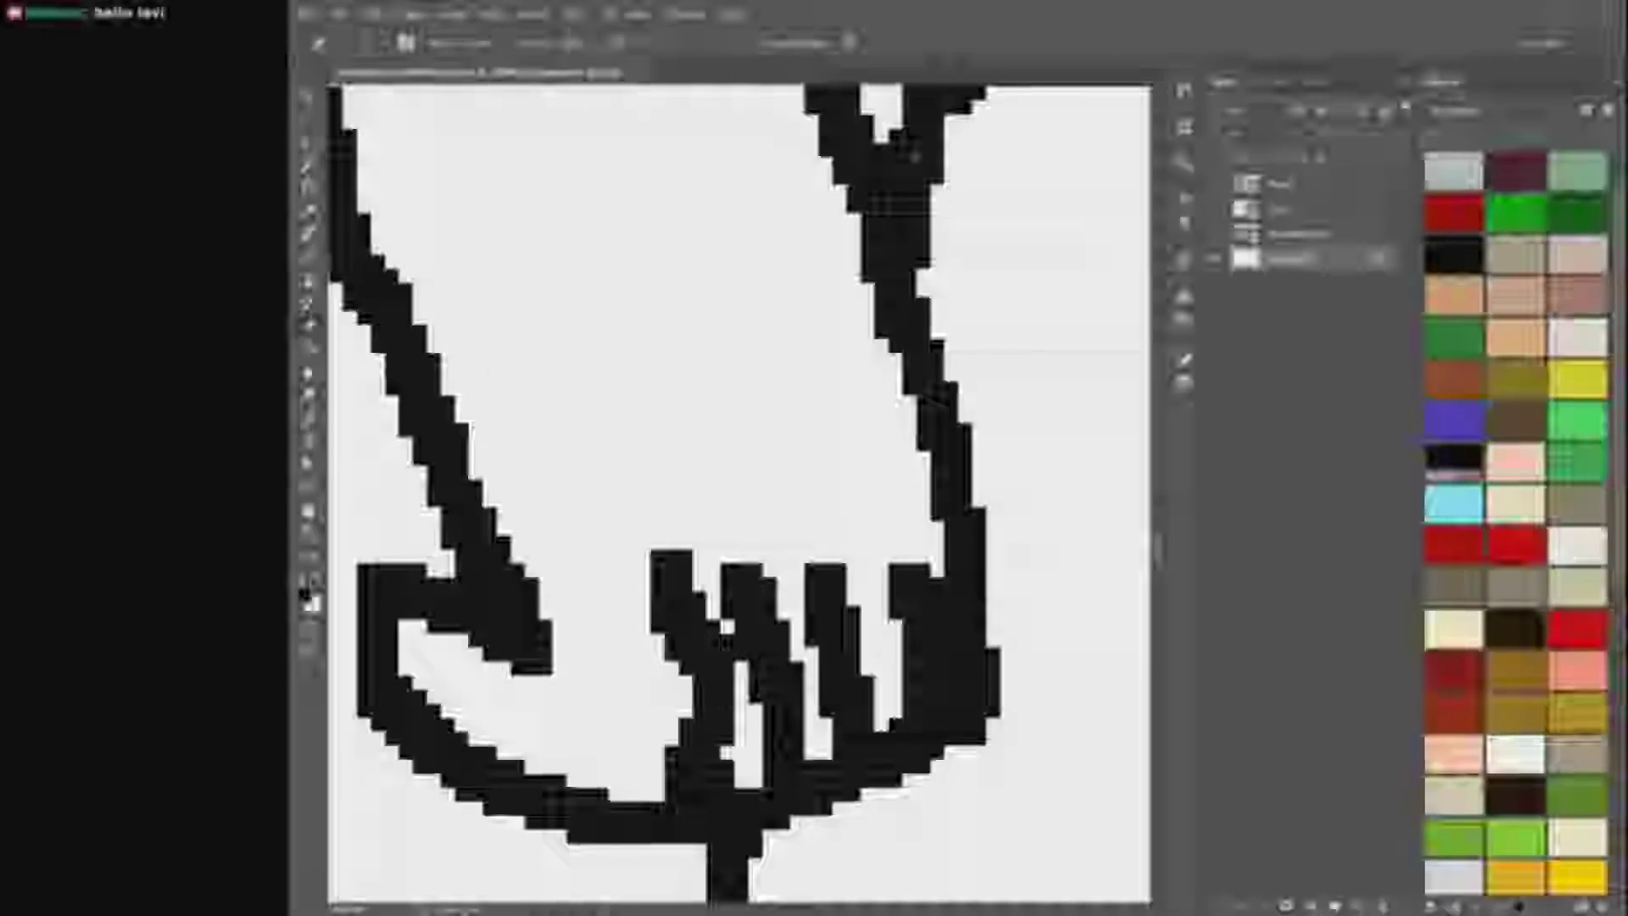
Step: Erase the crowded finger lines and redraw three evenly spaced ones rising from the hand's lower edge
scroll(998, 405, down, 7)
scroll(1001, 398, up, 2)
scroll(924, 492, up, 4)
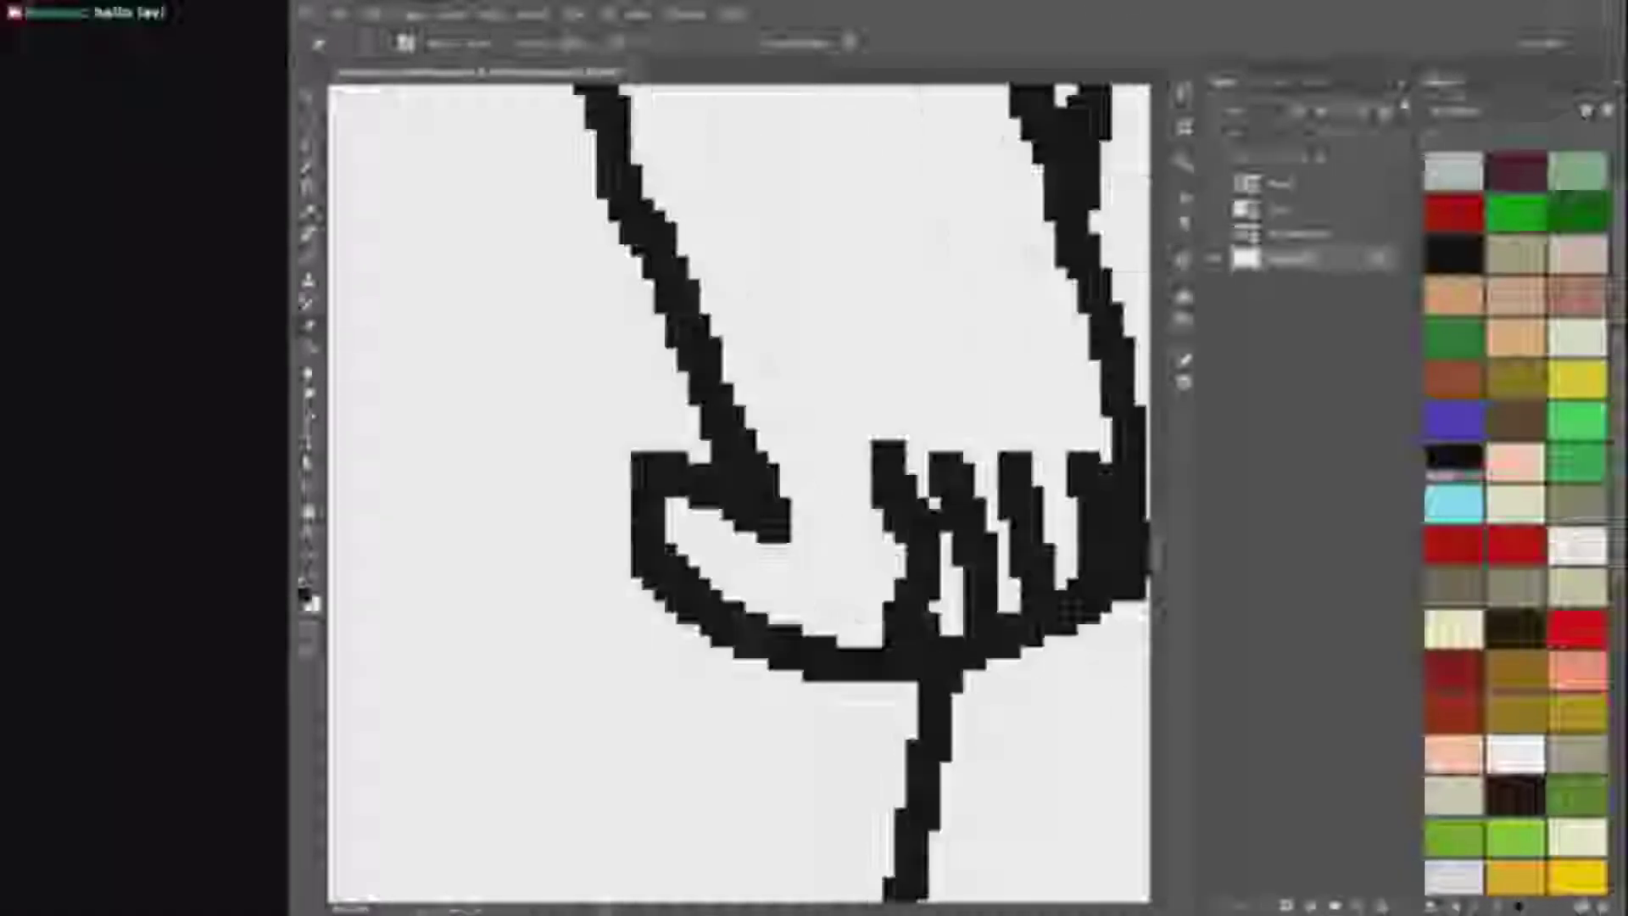
click(882, 636)
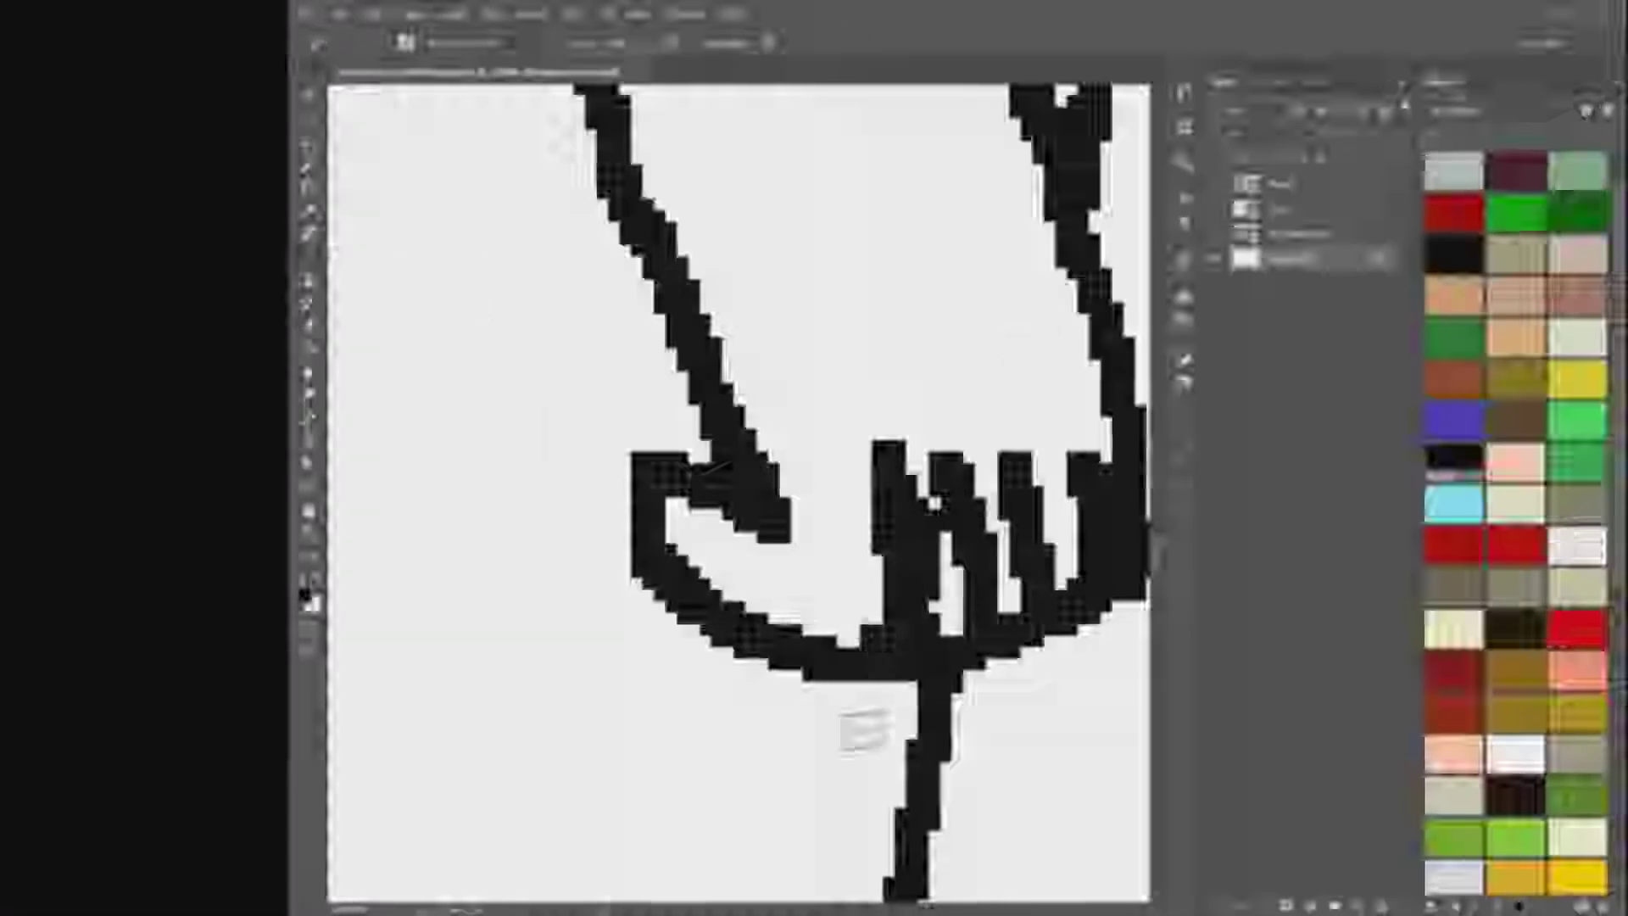
mouse_move(865, 645)
mouse_down()
mouse_move(866, 475)
mouse_move(908, 486)
mouse_up()
click(307, 326)
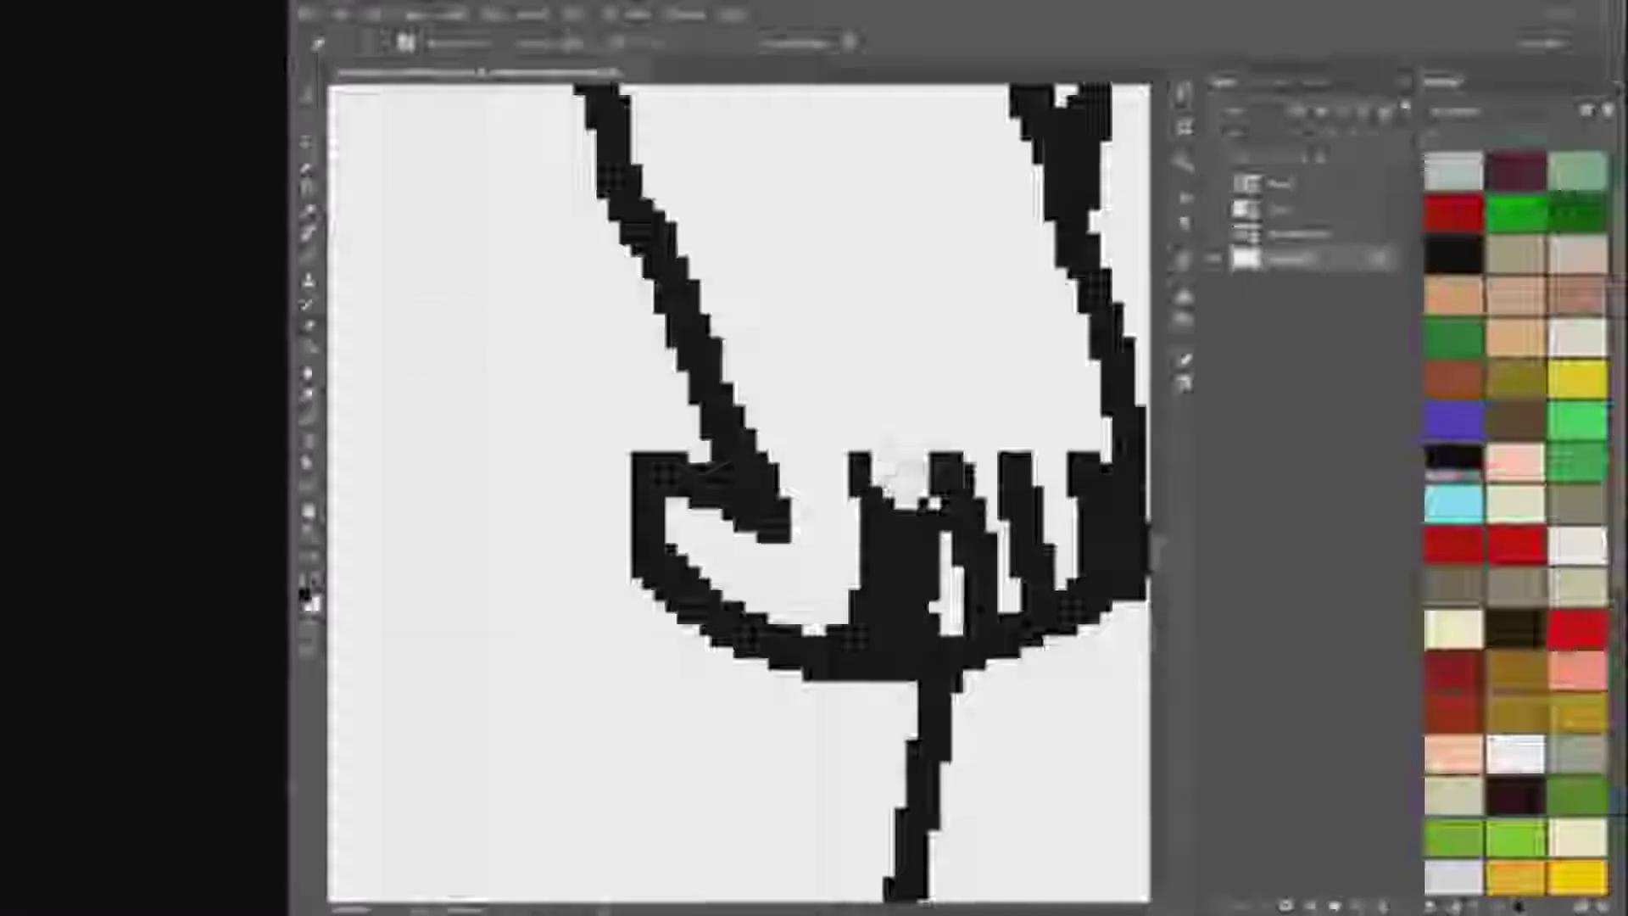
mouse_move(912, 613)
mouse_down()
mouse_move(964, 508)
mouse_move(972, 593)
mouse_move(1074, 444)
mouse_move(1010, 551)
mouse_up()
click(307, 258)
drag(948, 625, 958, 478)
mouse_move(1038, 613)
mouse_down()
mouse_move(1041, 576)
mouse_move(1037, 476)
mouse_move(1105, 542)
mouse_up()
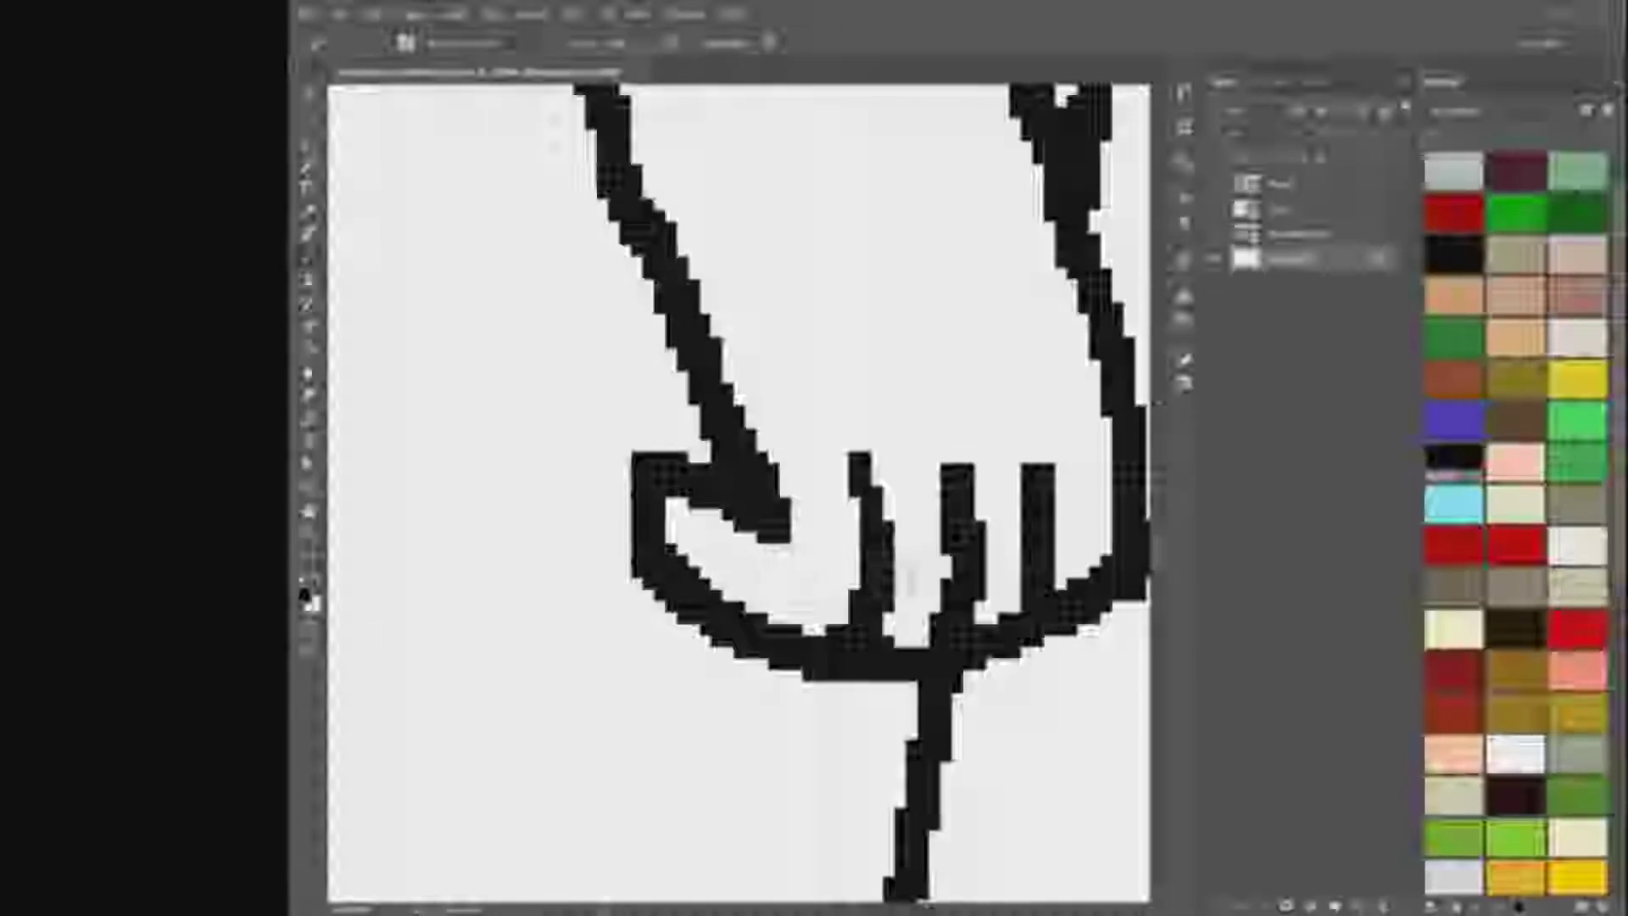
Step: Examine the redrawn hand up close and against the proportions of the whole left figure
scroll(1096, 432, down, 10)
scroll(489, 552, up, 4)
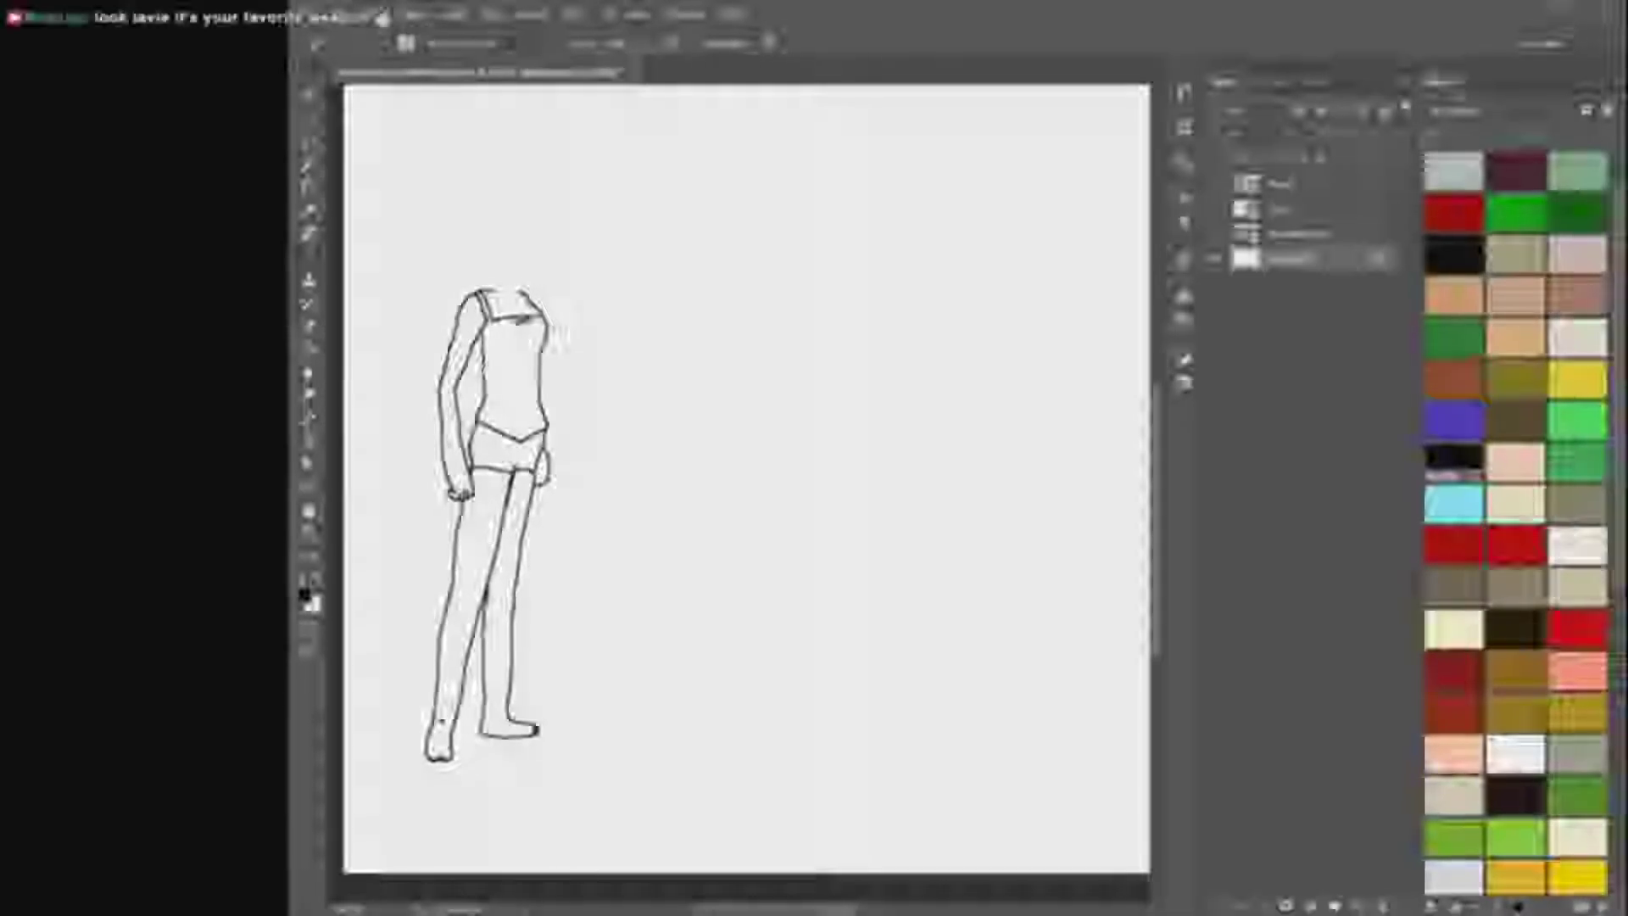
scroll(618, 418, down, 3)
scroll(484, 542, up, 6)
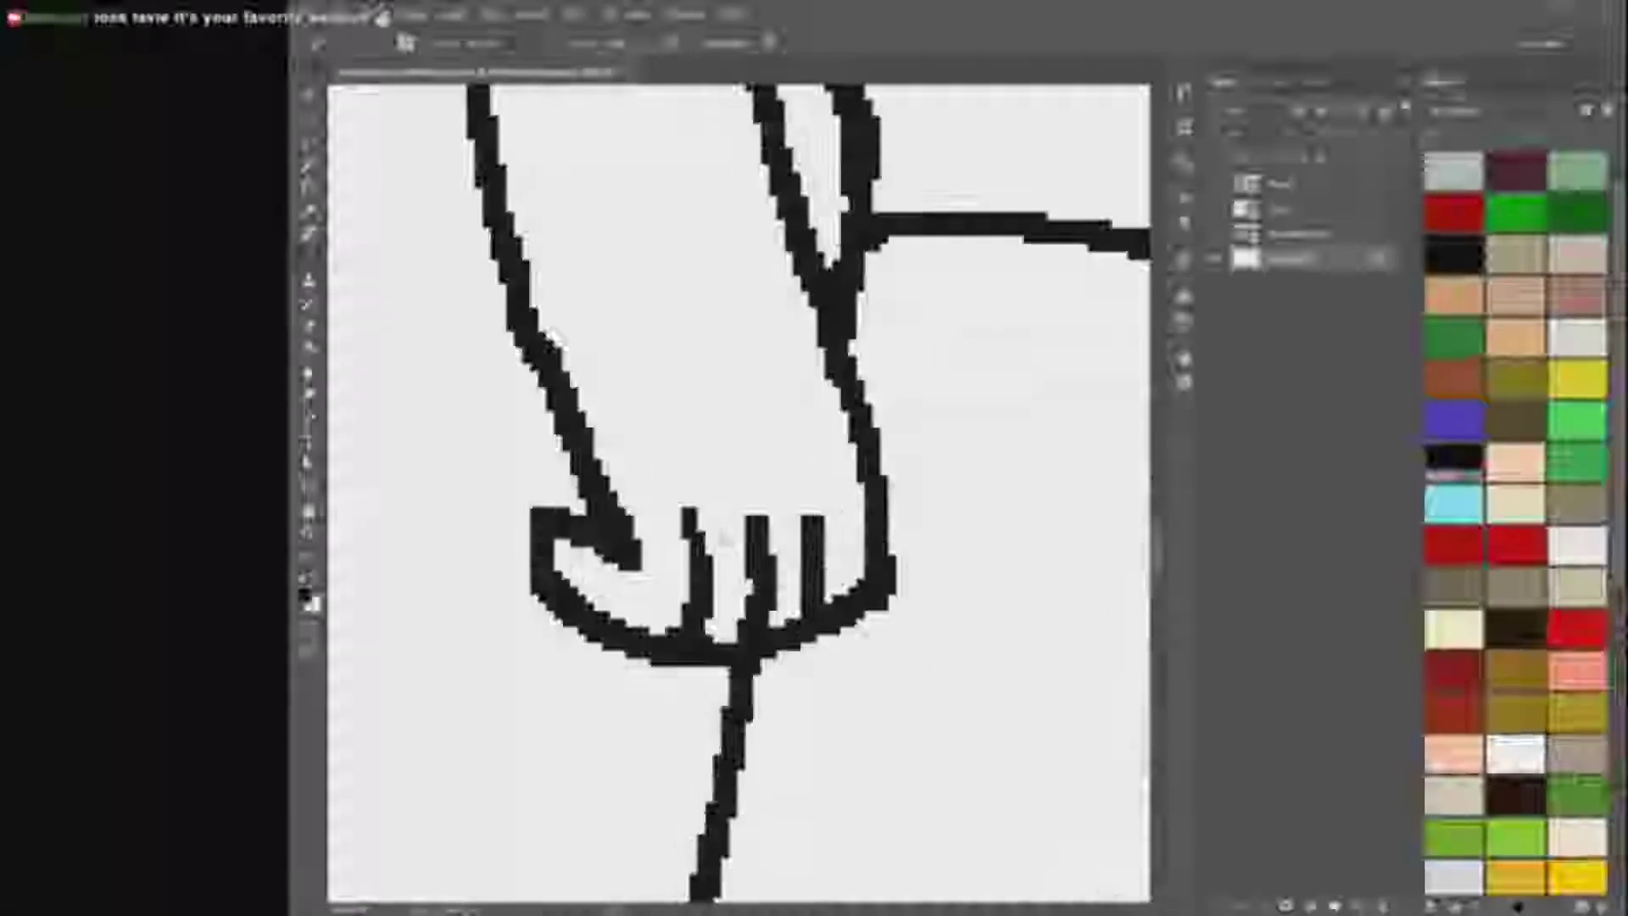
scroll(723, 537, down, 4)
scroll(630, 198, up, 5)
scroll(632, 199, up, 4)
scroll(610, 316, down, 8)
scroll(427, 557, up, 3)
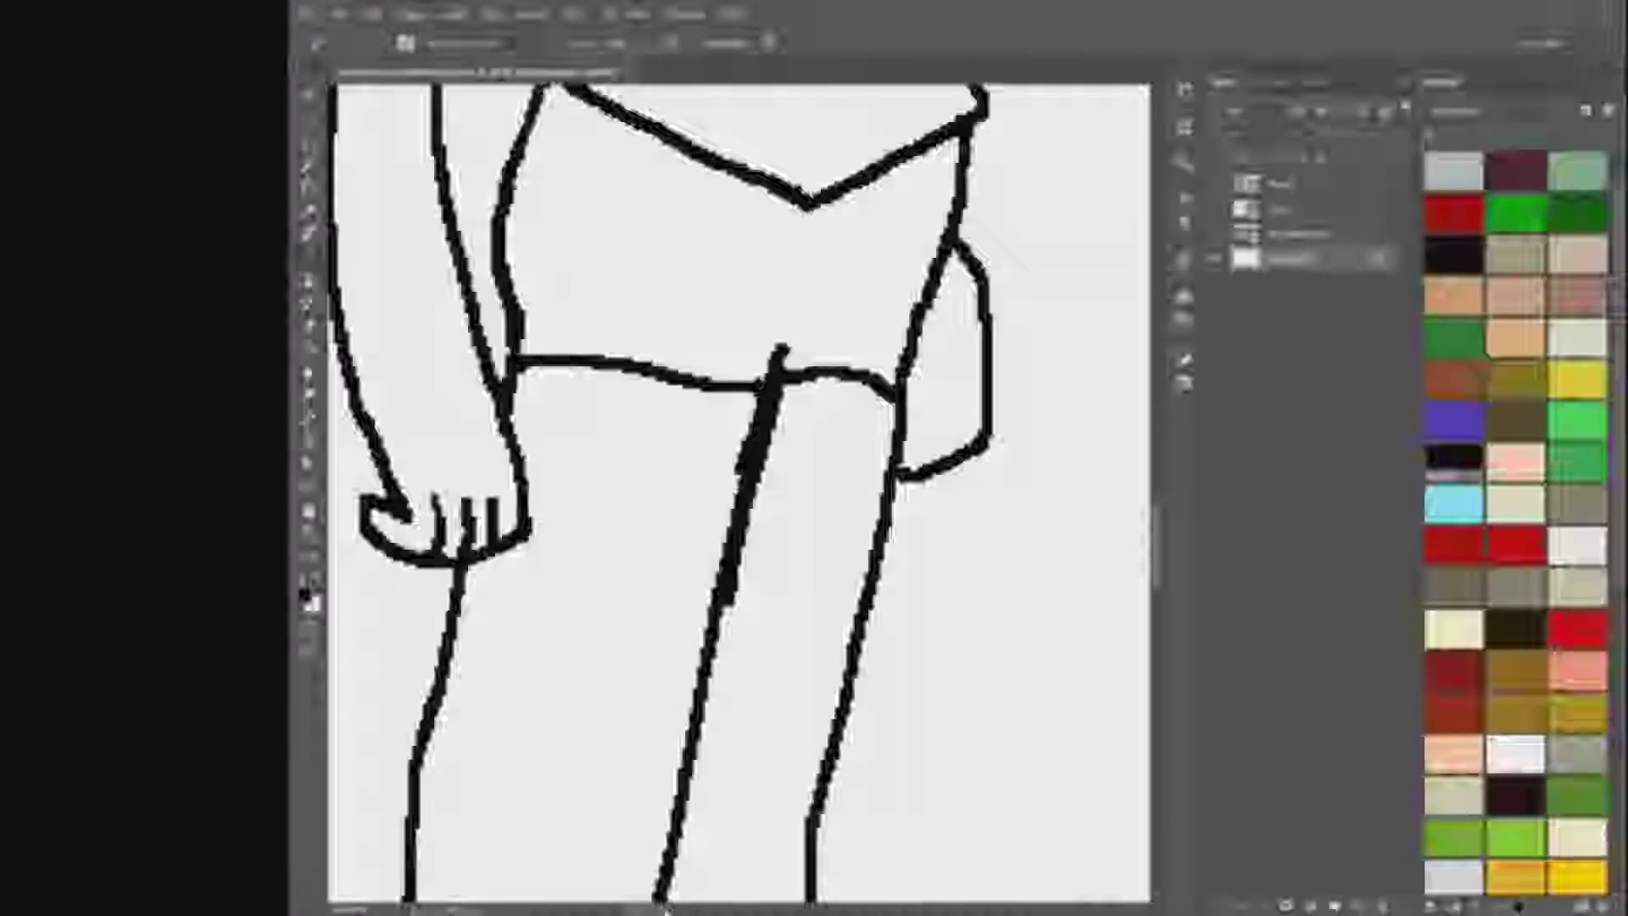
Step: Erase the left figure's inner forearm line down to the wrist and redraw it up from the hand
scroll(602, 356, left, 4)
scroll(1072, 567, up, 2)
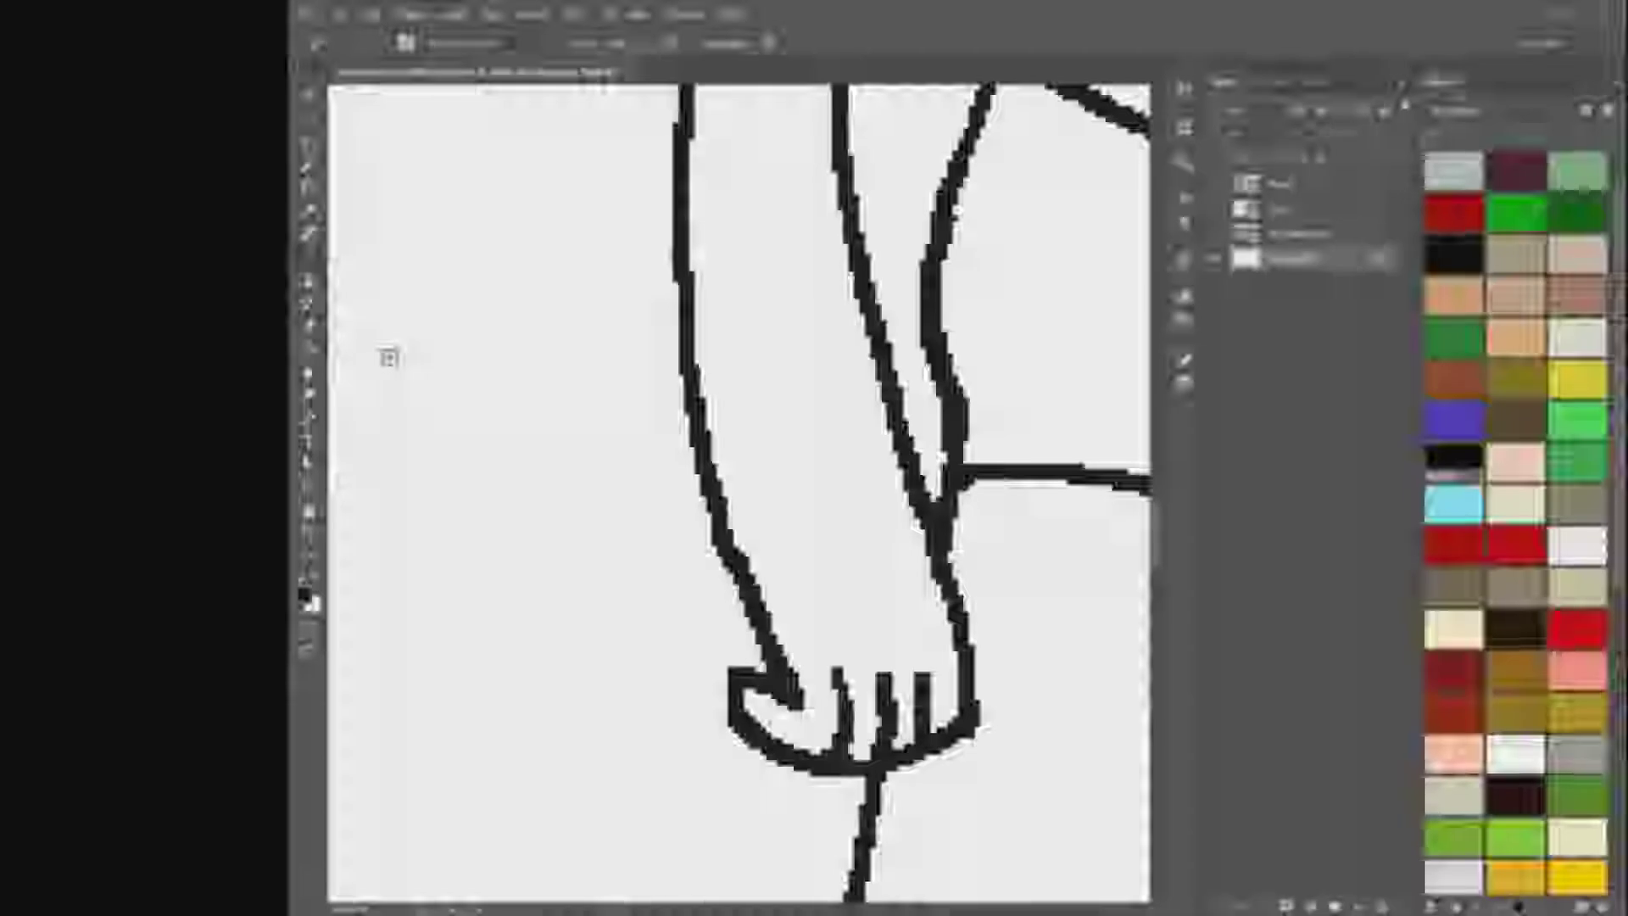
click(308, 326)
drag(939, 570, 933, 541)
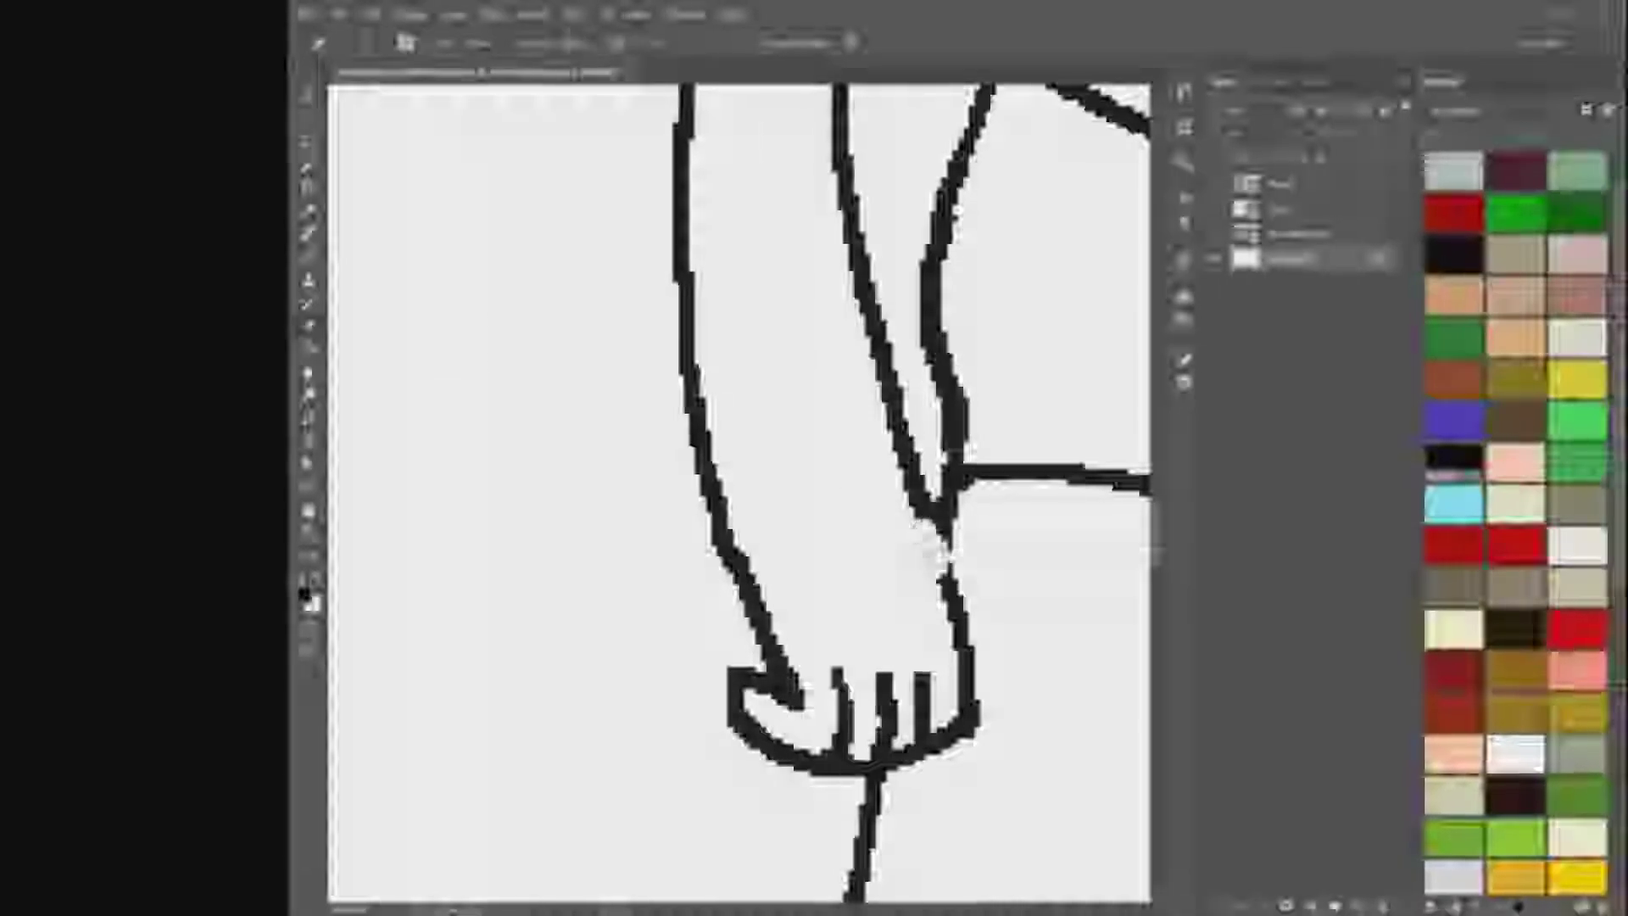
mouse_move(890, 431)
mouse_down()
mouse_move(840, 187)
mouse_move(891, 296)
mouse_move(857, 242)
mouse_move(887, 449)
mouse_move(907, 414)
mouse_up()
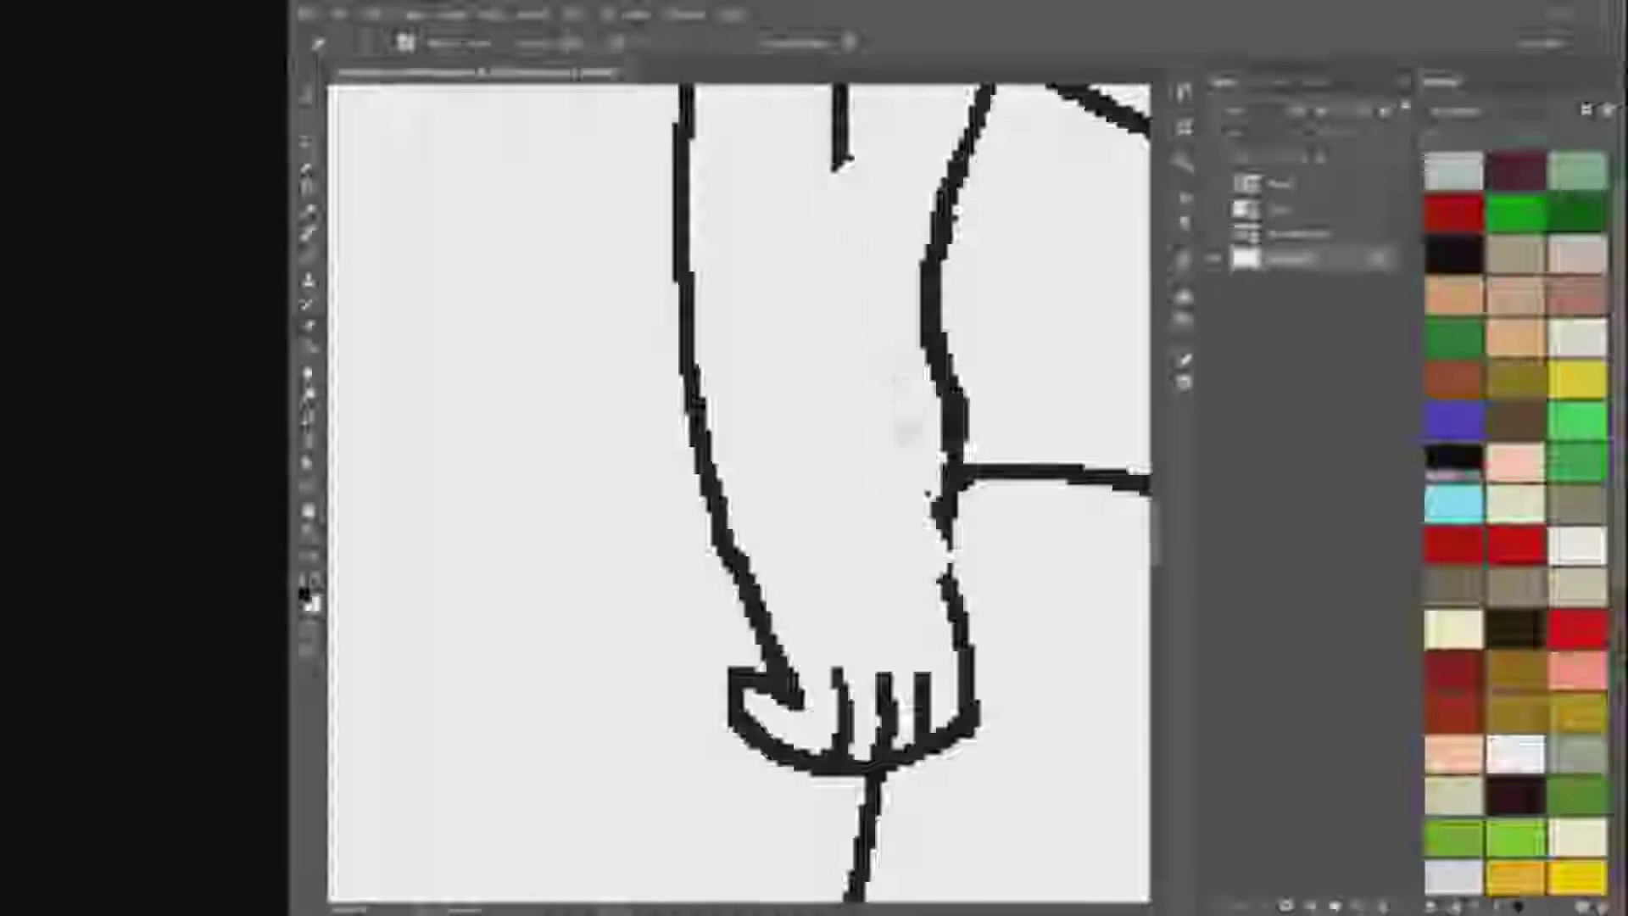
right_click(308, 256)
click(378, 273)
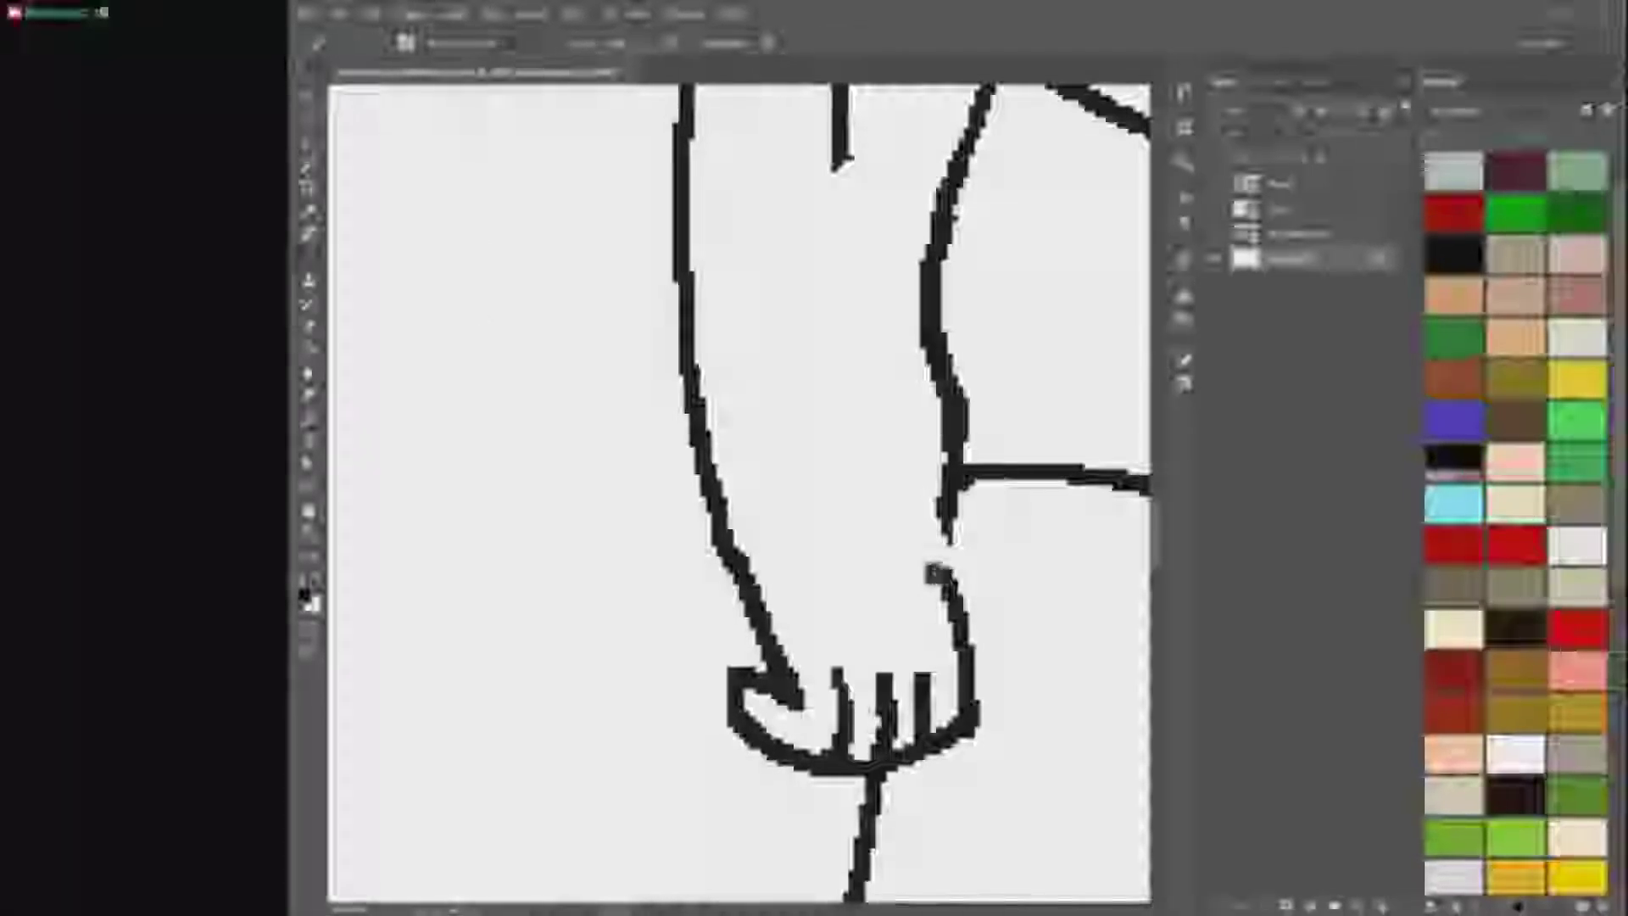
drag(914, 473, 910, 561)
drag(866, 400, 838, 145)
scroll(959, 246, down, 5)
scroll(960, 339, up, 5)
drag(943, 128, 925, 252)
Step: Erase the overshooting line end where the left figure's shoulder meets the base of the neck
scroll(983, 224, down, 7)
scroll(402, 467, up, 2)
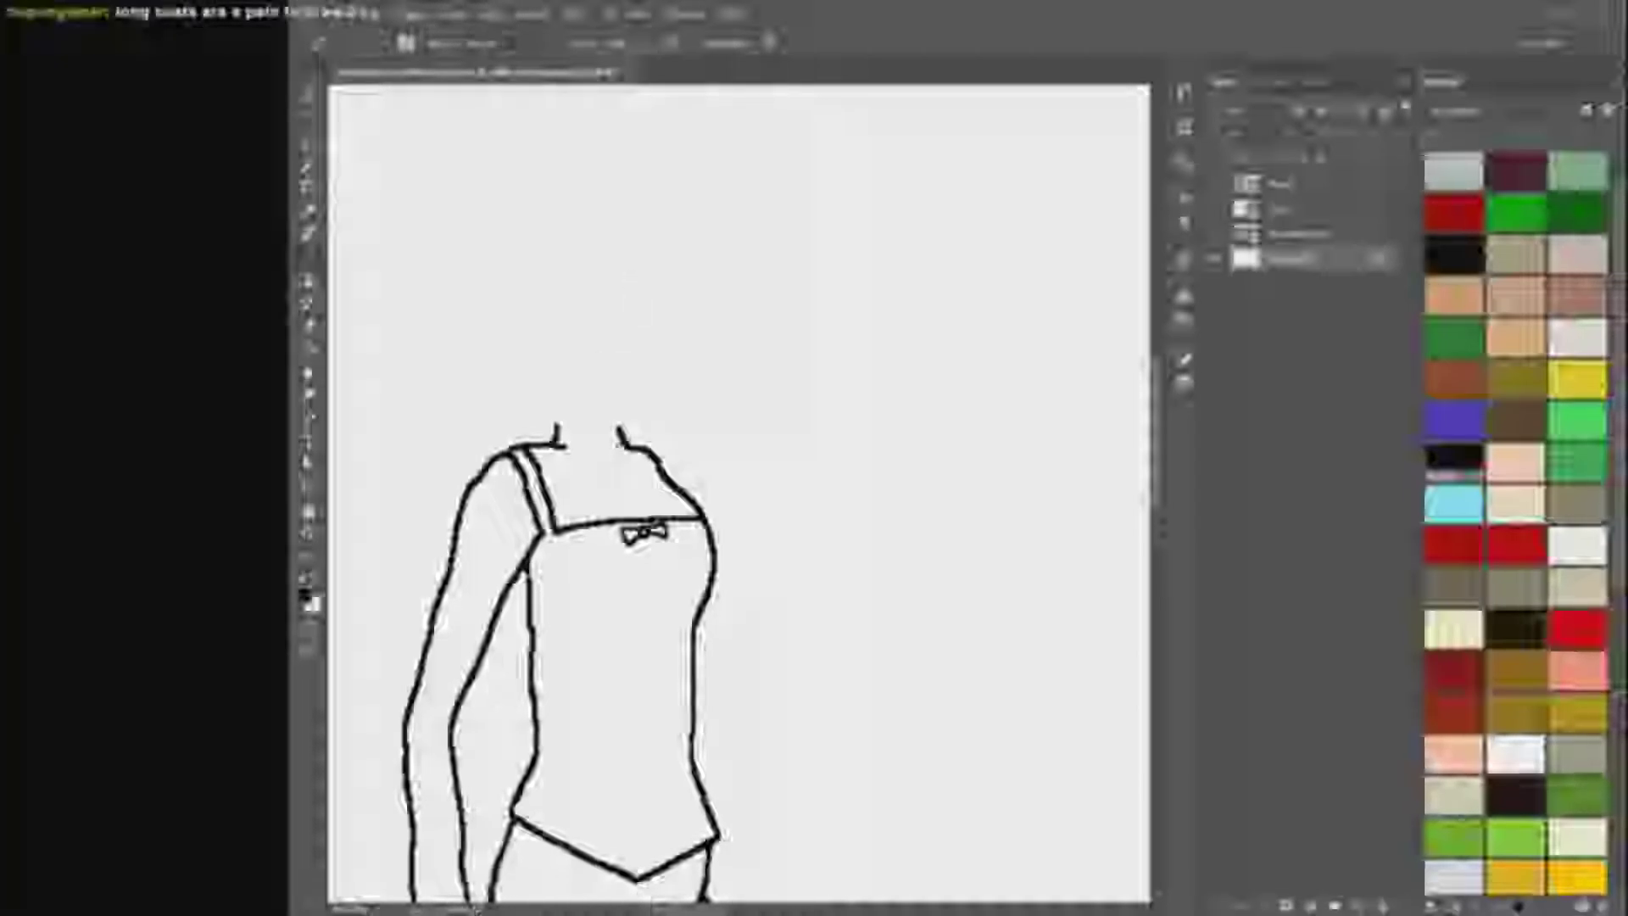
scroll(546, 424, up, 6)
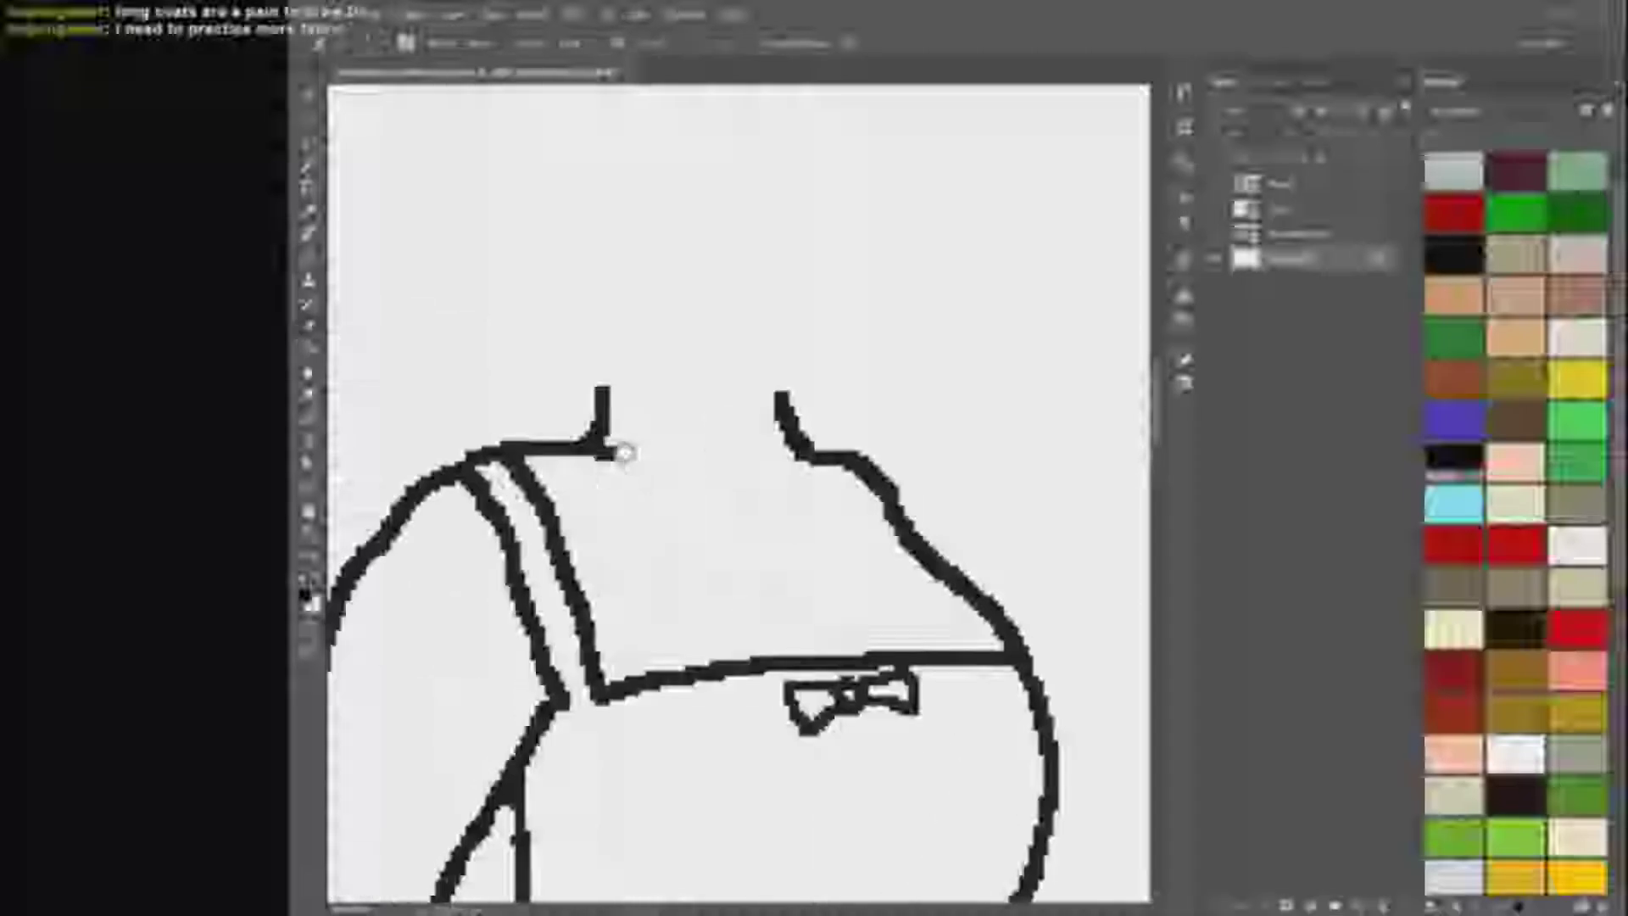
drag(607, 452, 599, 458)
Step: Extend the neck line above the bow-side shoulder upward, replacing the first attempt with a smoother curve
scroll(727, 465, down, 6)
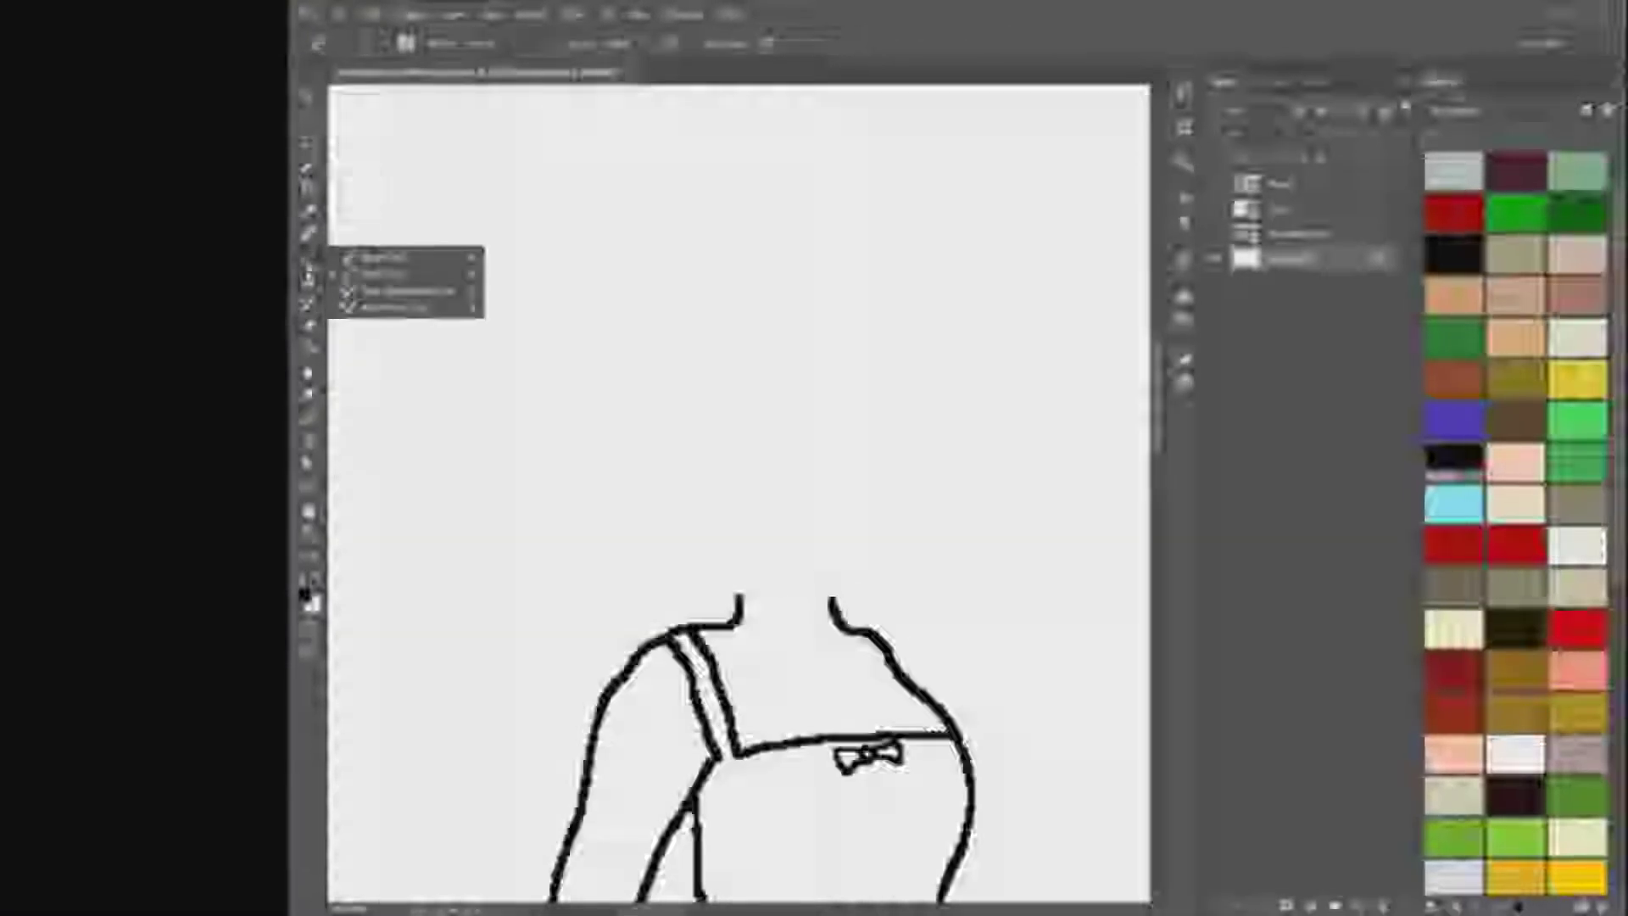
click(373, 256)
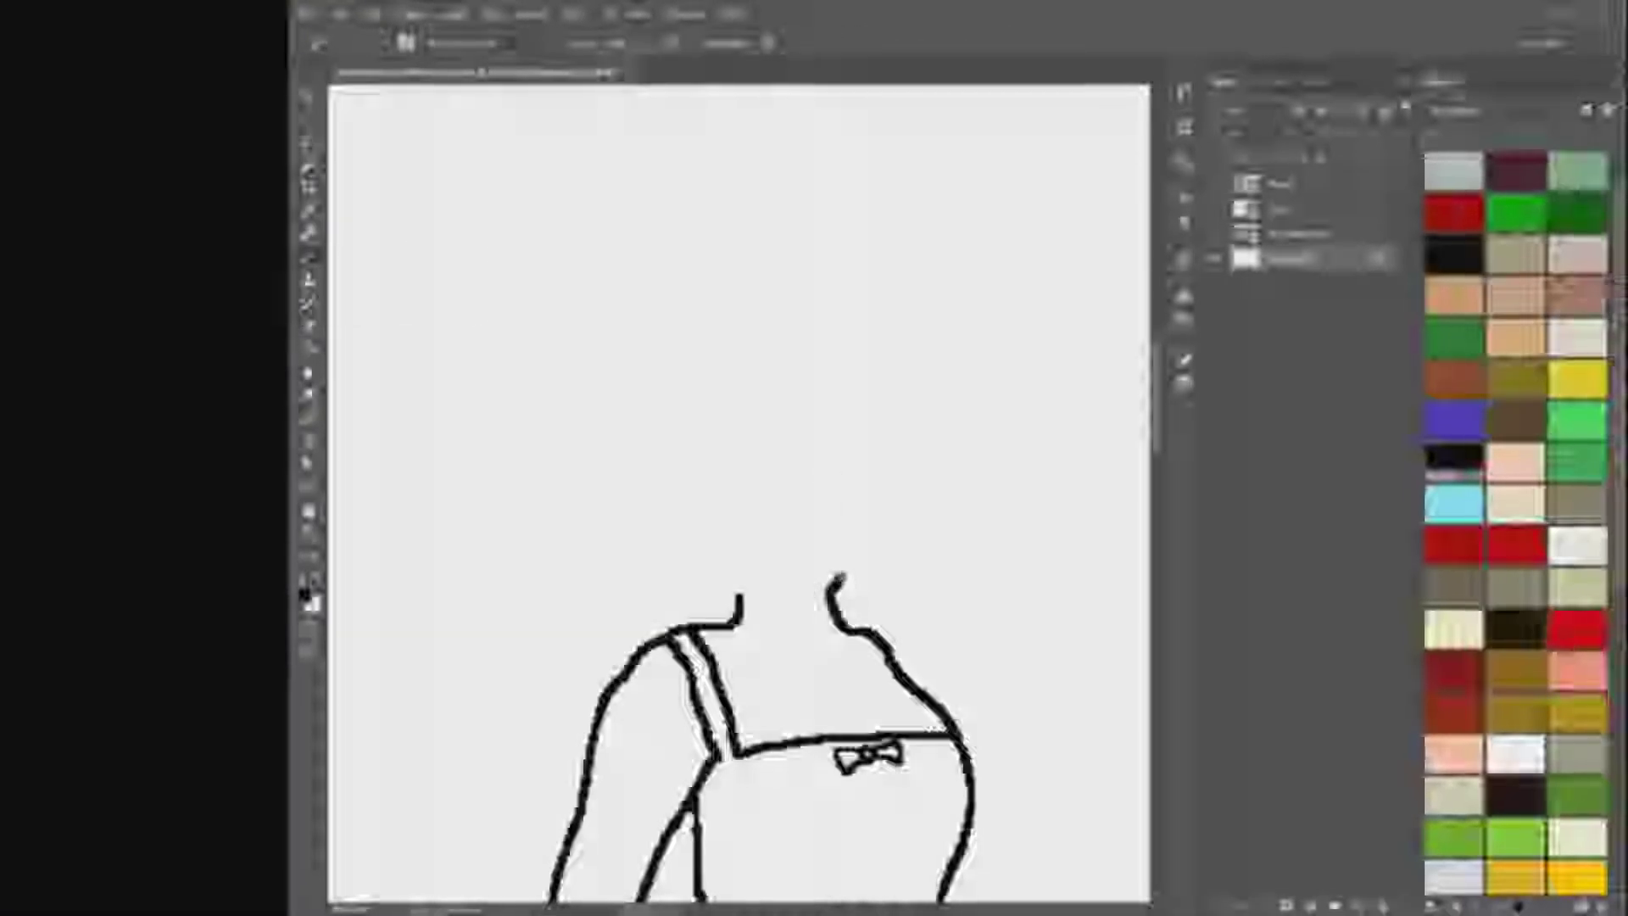
click(1214, 235)
click(1213, 235)
key(ctrl+z)
drag(847, 629, 827, 588)
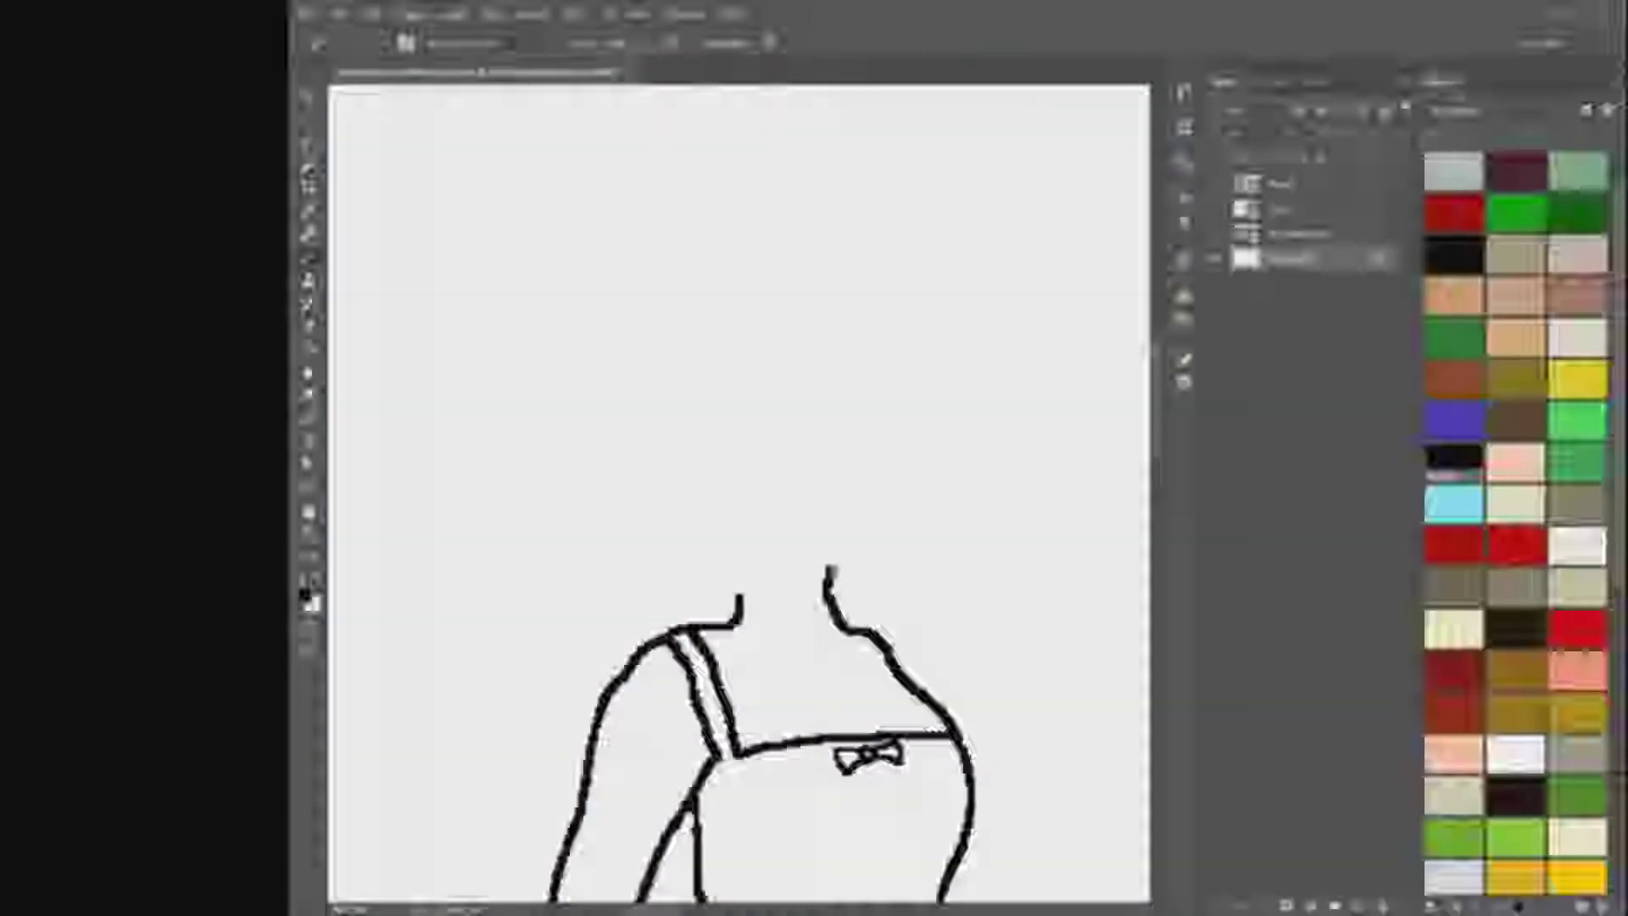
Step: Draw the jaw curving outward and up from the top of that neck line, comparing it with the hidden layer
click(1213, 236)
click(1214, 236)
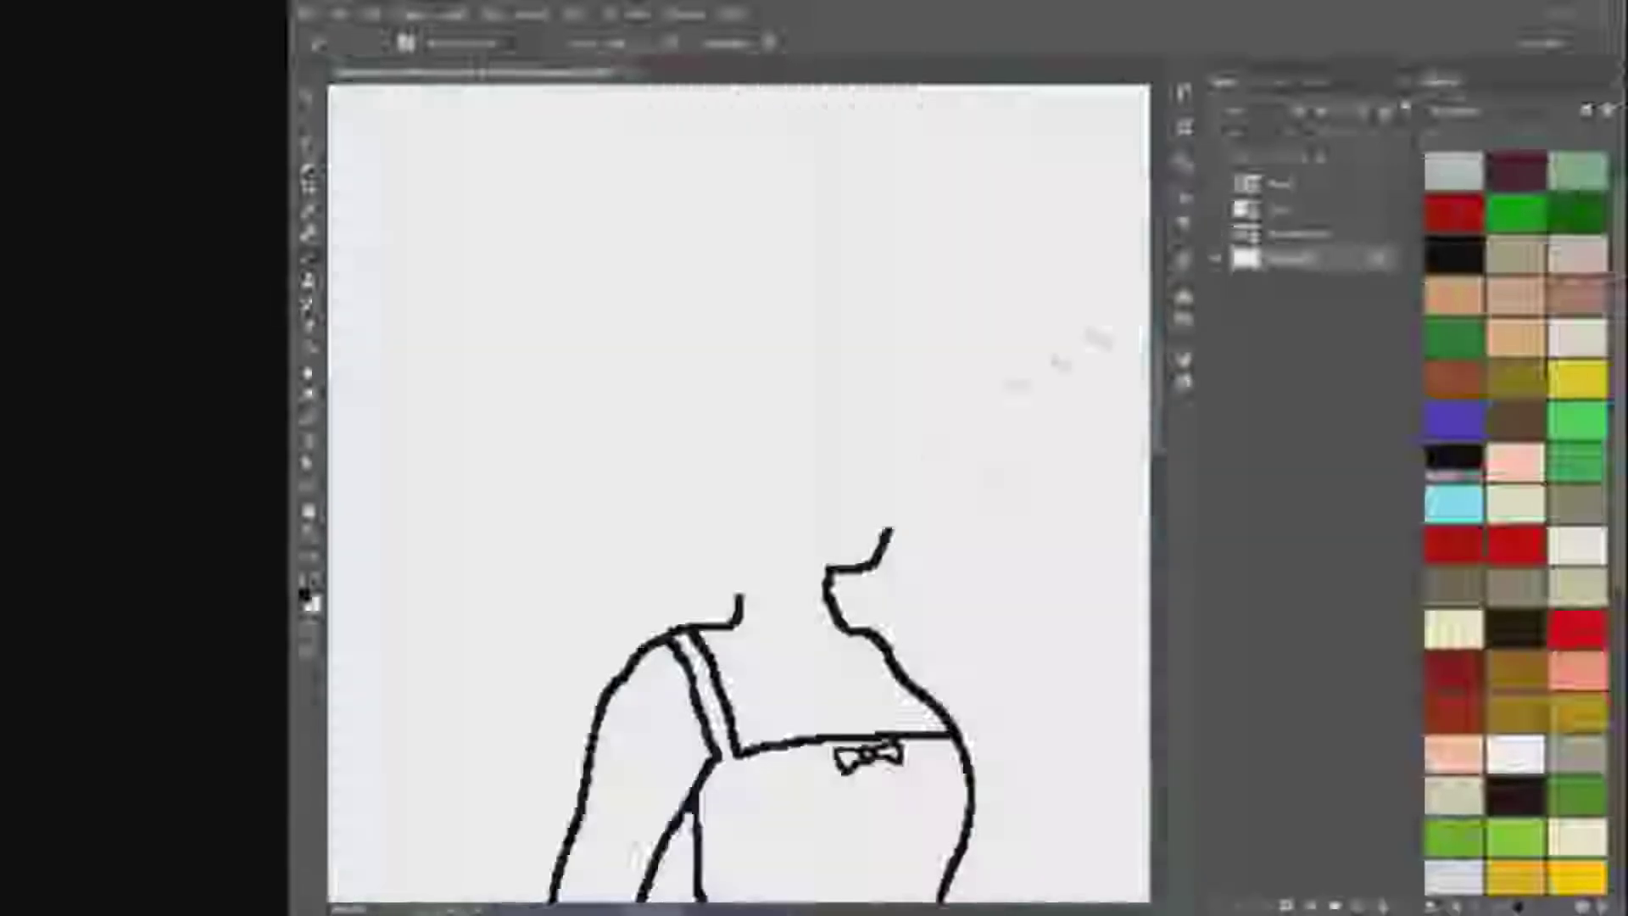
click(1214, 235)
click(1214, 235)
scroll(952, 496, down, 5)
scroll(952, 475, up, 4)
drag(915, 595, 920, 566)
click(1214, 235)
click(1214, 234)
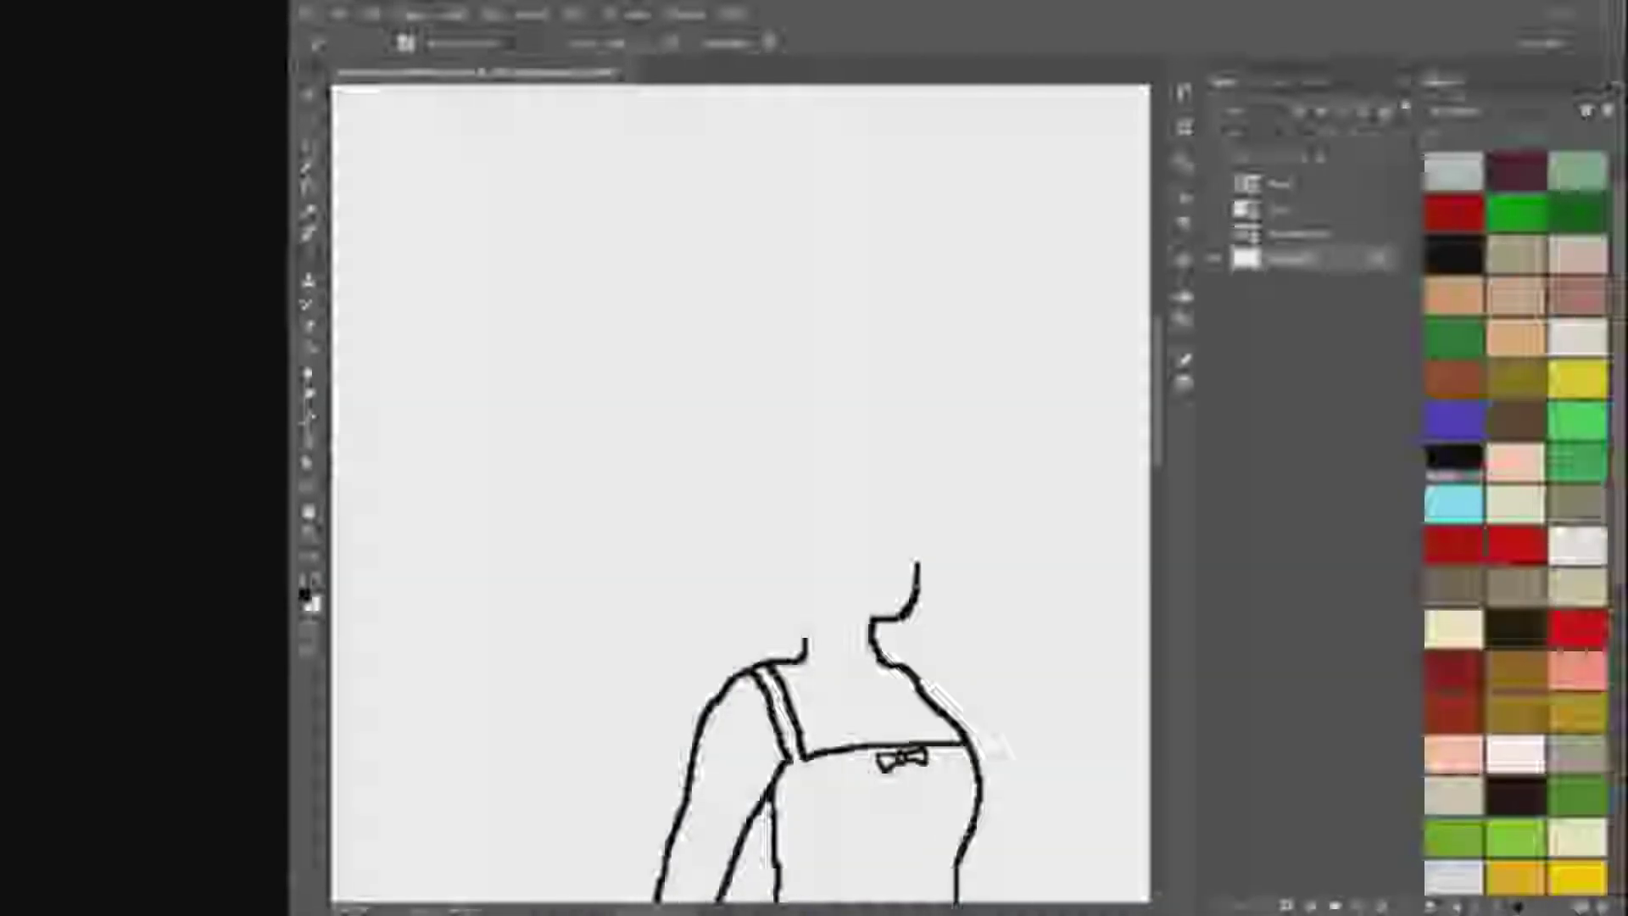
scroll(772, 636, up, 4)
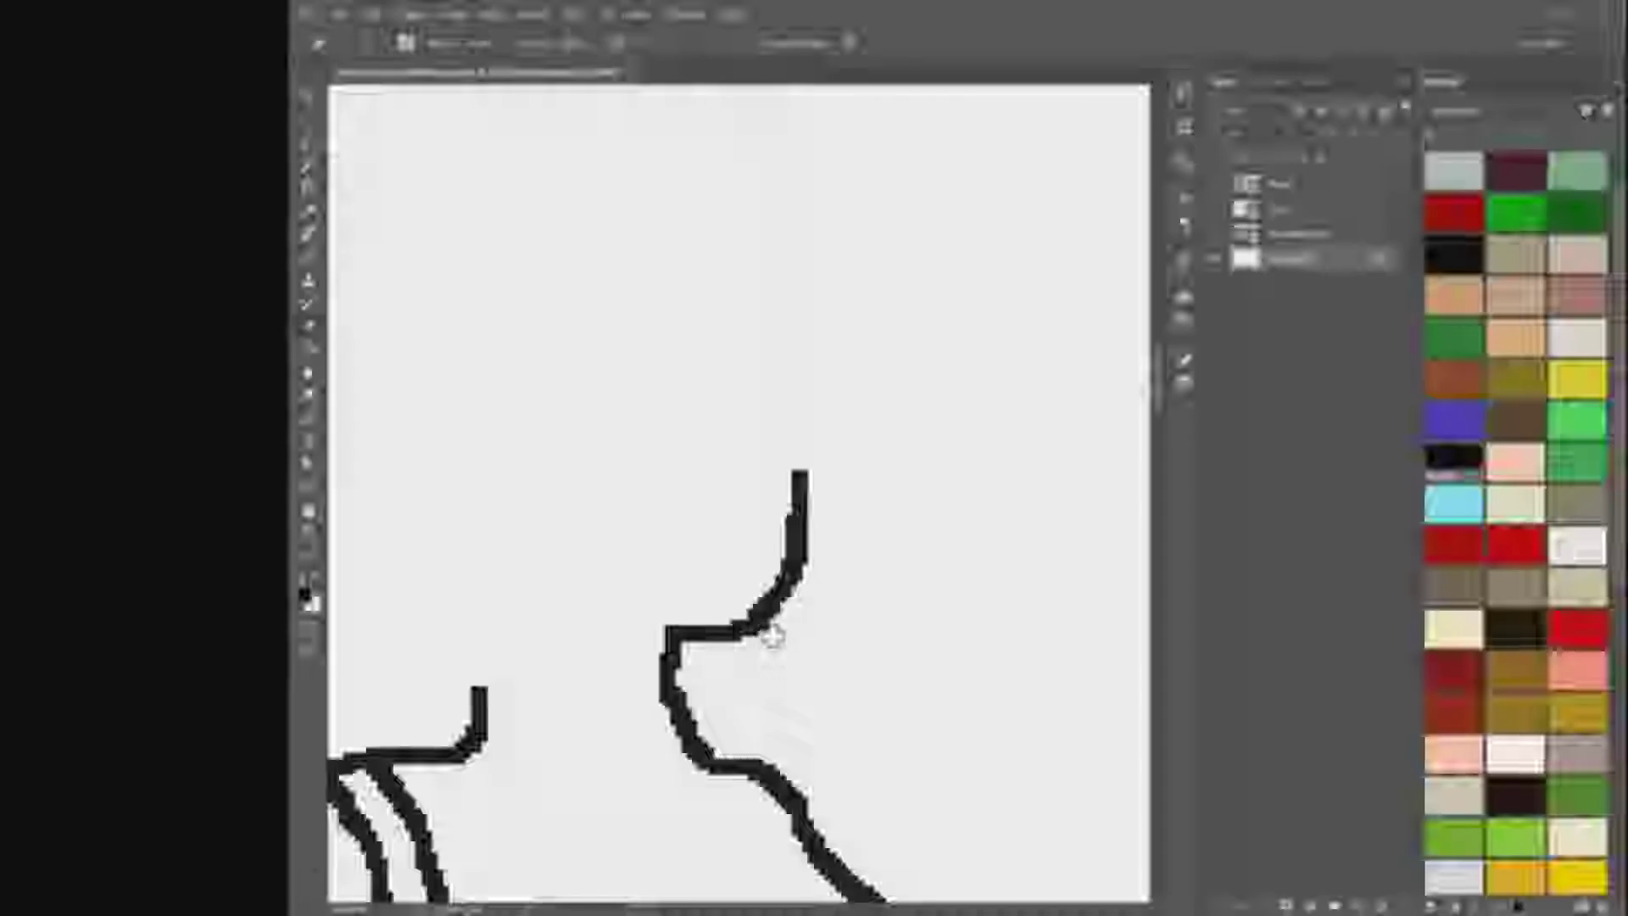
Step: Try to draw the other side of the neck and a rounded head outline with a spiral for the face
scroll(941, 704, down, 2)
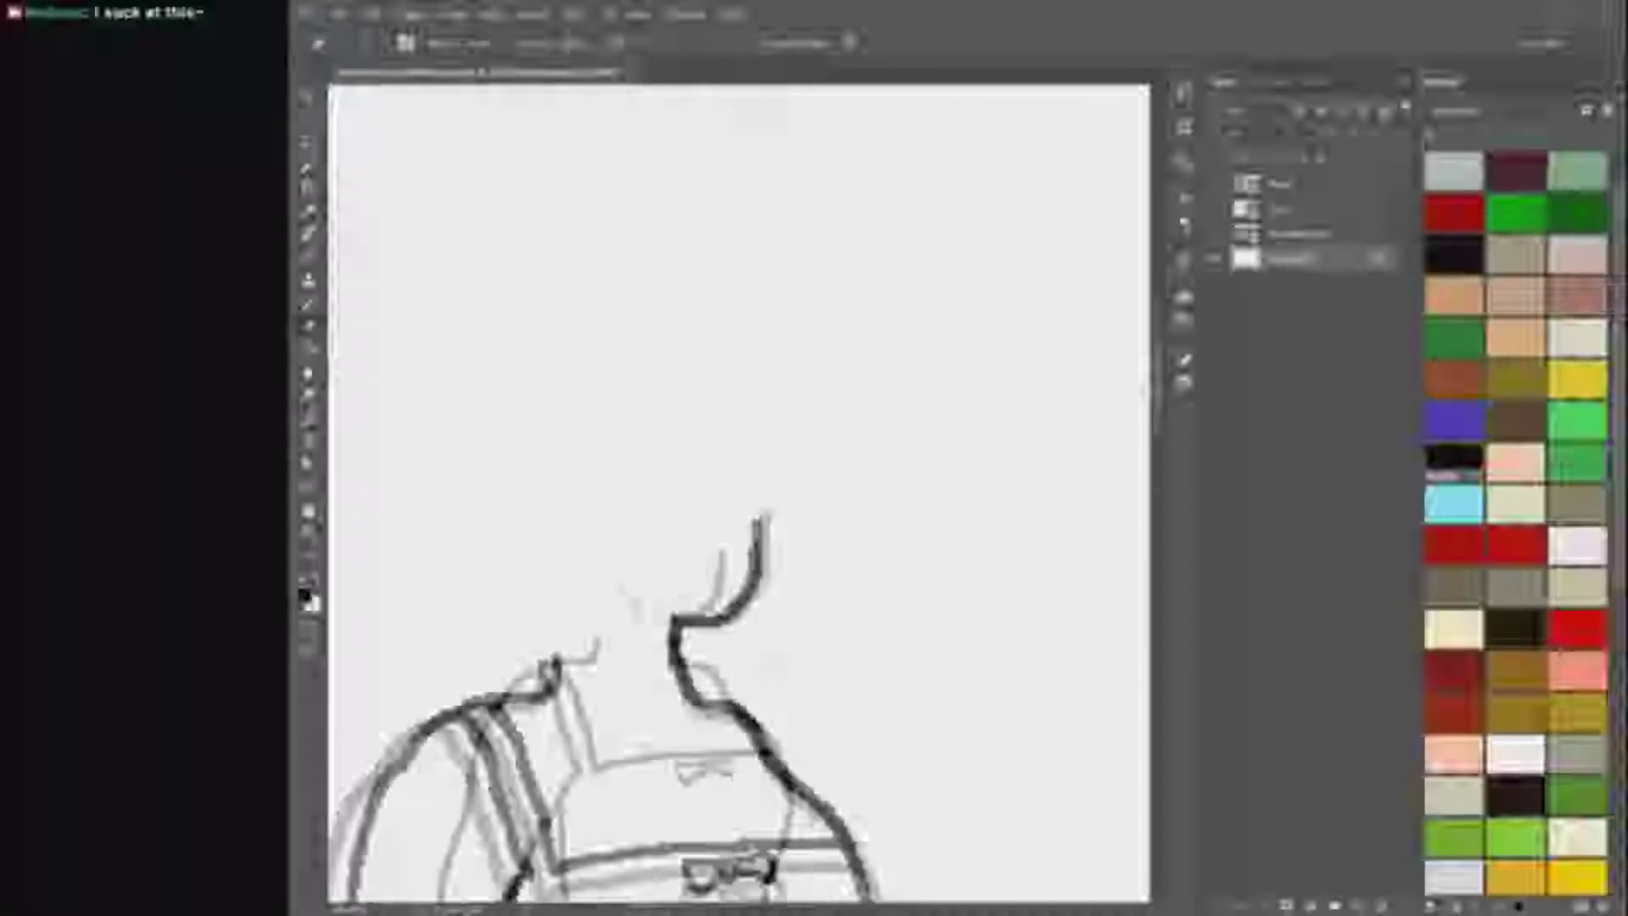
right_click(307, 258)
click(379, 273)
drag(624, 694, 618, 660)
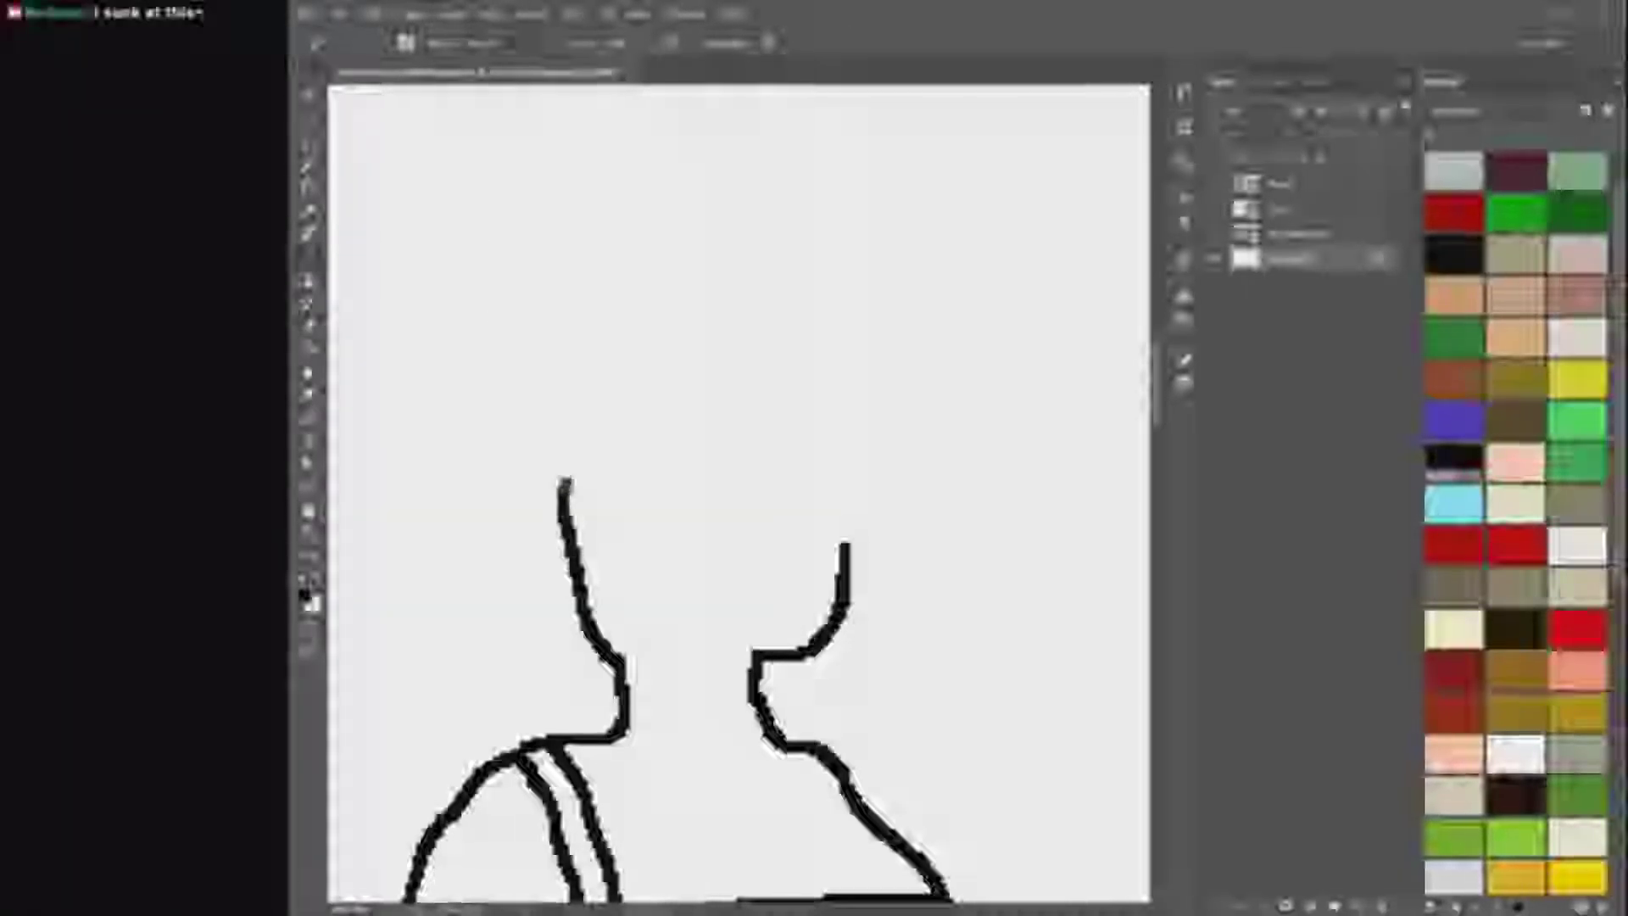
mouse_move(574, 473)
mouse_down()
mouse_move(621, 262)
mouse_move(919, 574)
mouse_move(819, 492)
mouse_up()
Step: Handwrite "LoL gud birb" beside the figure's head
drag(905, 225, 980, 321)
drag(1015, 258, 1027, 317)
drag(1063, 226, 1119, 316)
scroll(1009, 640, down, 5)
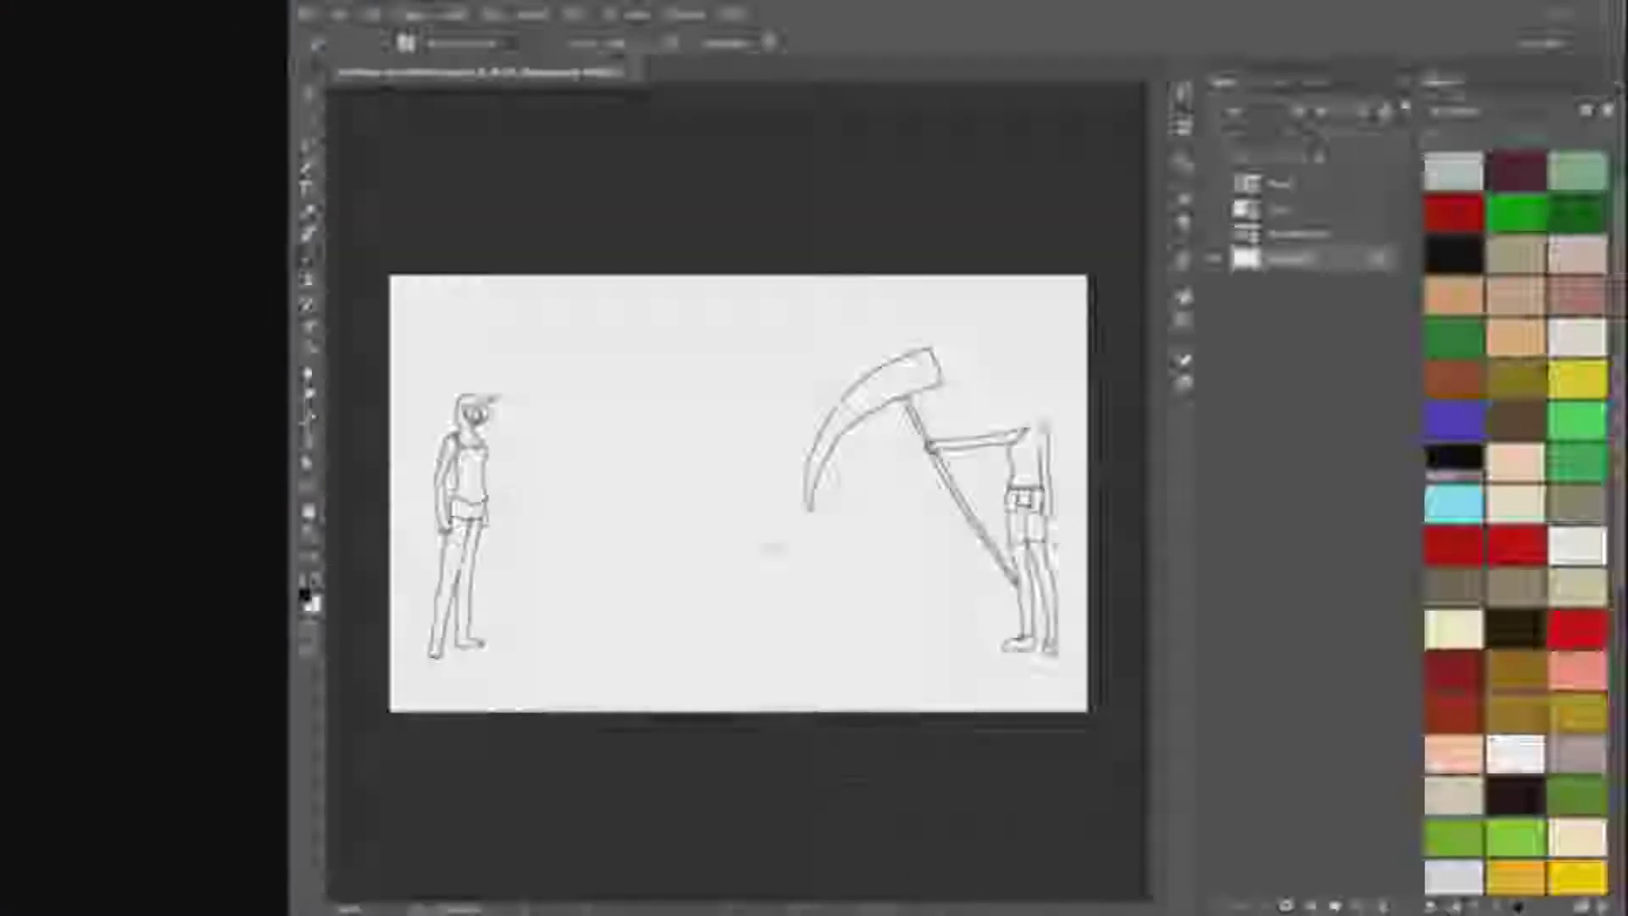
scroll(770, 545, up, 5)
drag(793, 339, 767, 429)
drag(848, 343, 891, 339)
drag(967, 297, 966, 386)
drag(754, 509, 755, 585)
drag(835, 539, 836, 581)
mouse_move(869, 581)
mouse_down()
mouse_move(890, 530)
mouse_move(933, 577)
mouse_up()
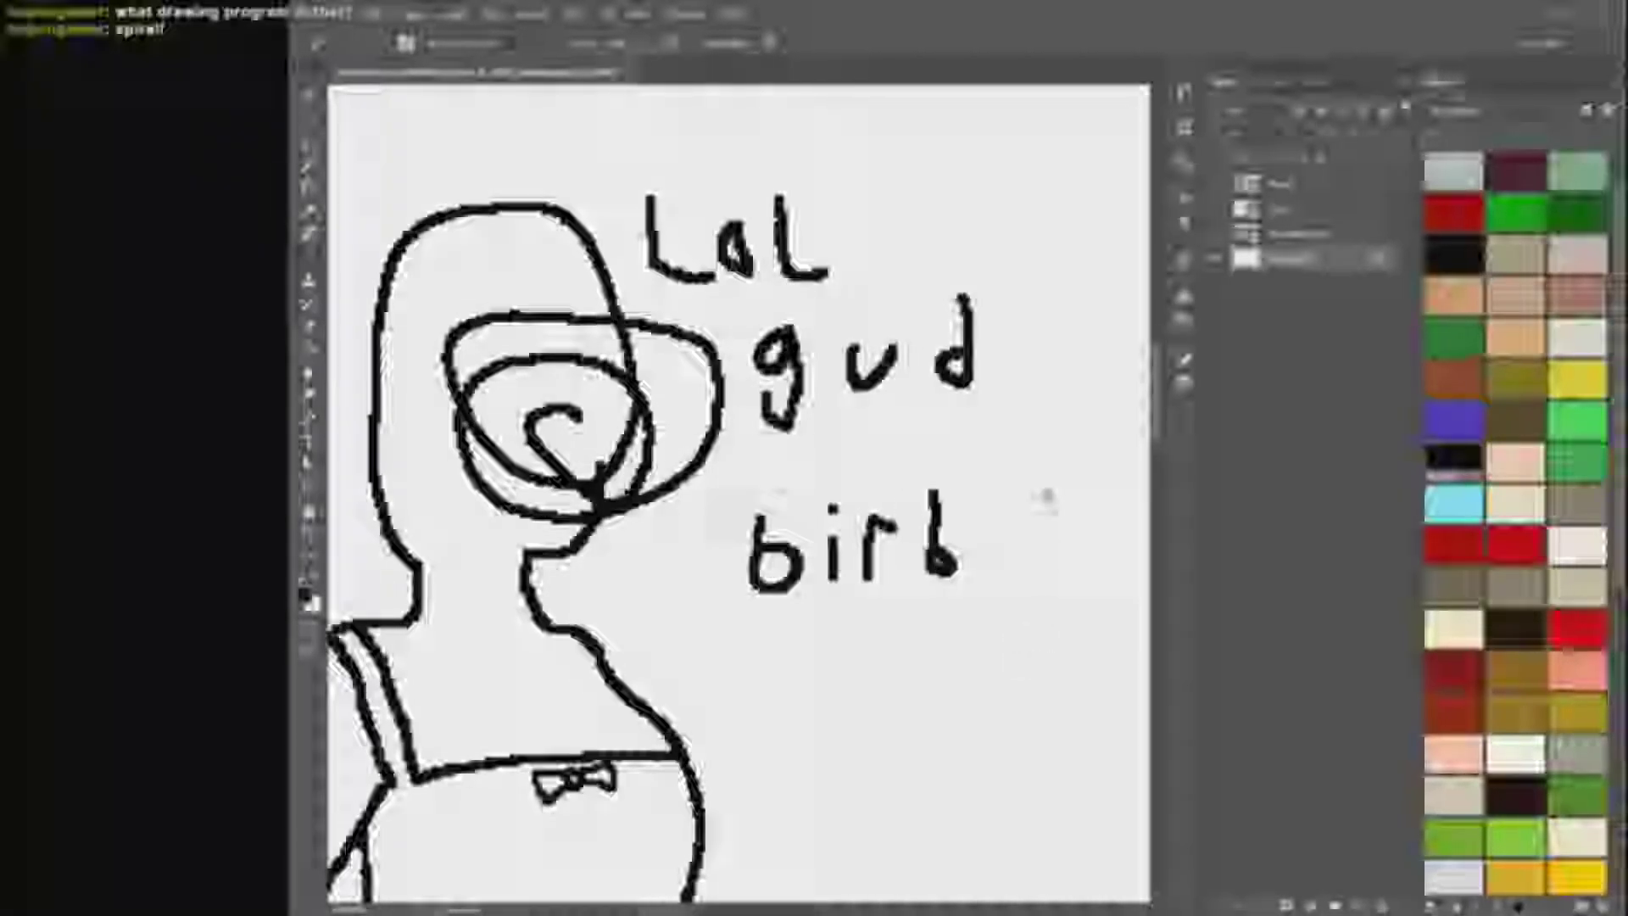
Step: Undo the handwriting, the spiral face and the head outline, back to the open neck and jaw lines
key(ctrl+z)
key(ctrl+z)
key(ctrl+z)
key(ctrl+z)
key(ctrl+z)
key(ctrl+z)
key(ctrl+z)
key(ctrl+z)
key(ctrl+z)
key(ctrl+z)
key(ctrl+z)
key(ctrl+z)
key(ctrl+z)
key(ctrl+z)
key(ctrl+z)
key(ctrl+z)
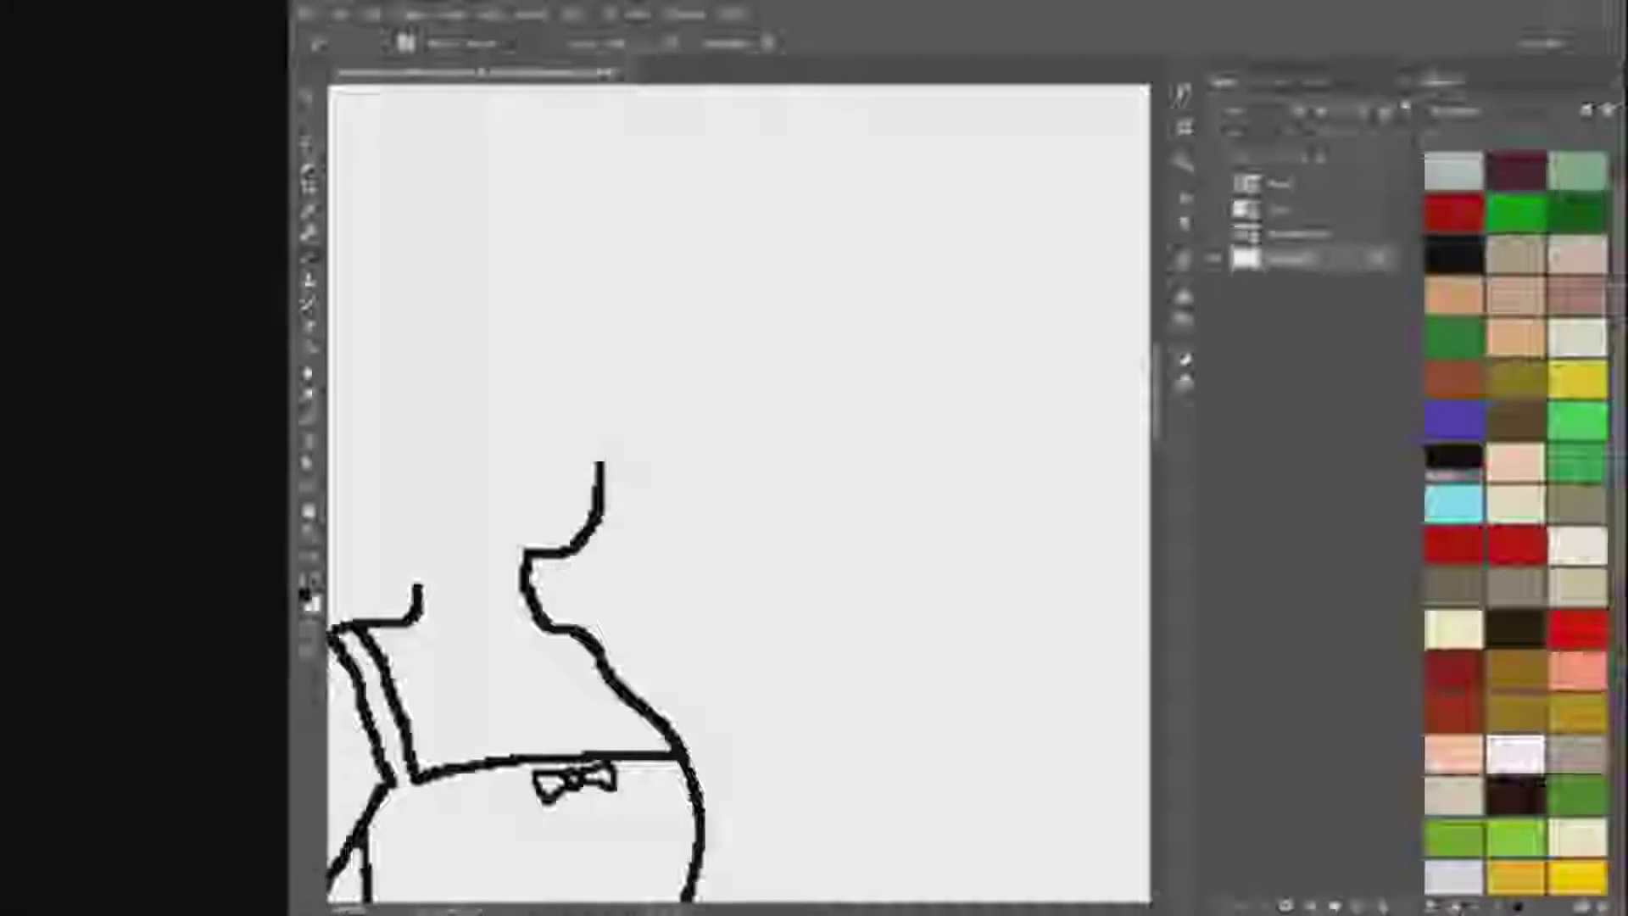
key(ctrl+z)
key(ctrl+z)
key(ctrl+z)
key(ctrl+z)
key(ctrl+z)
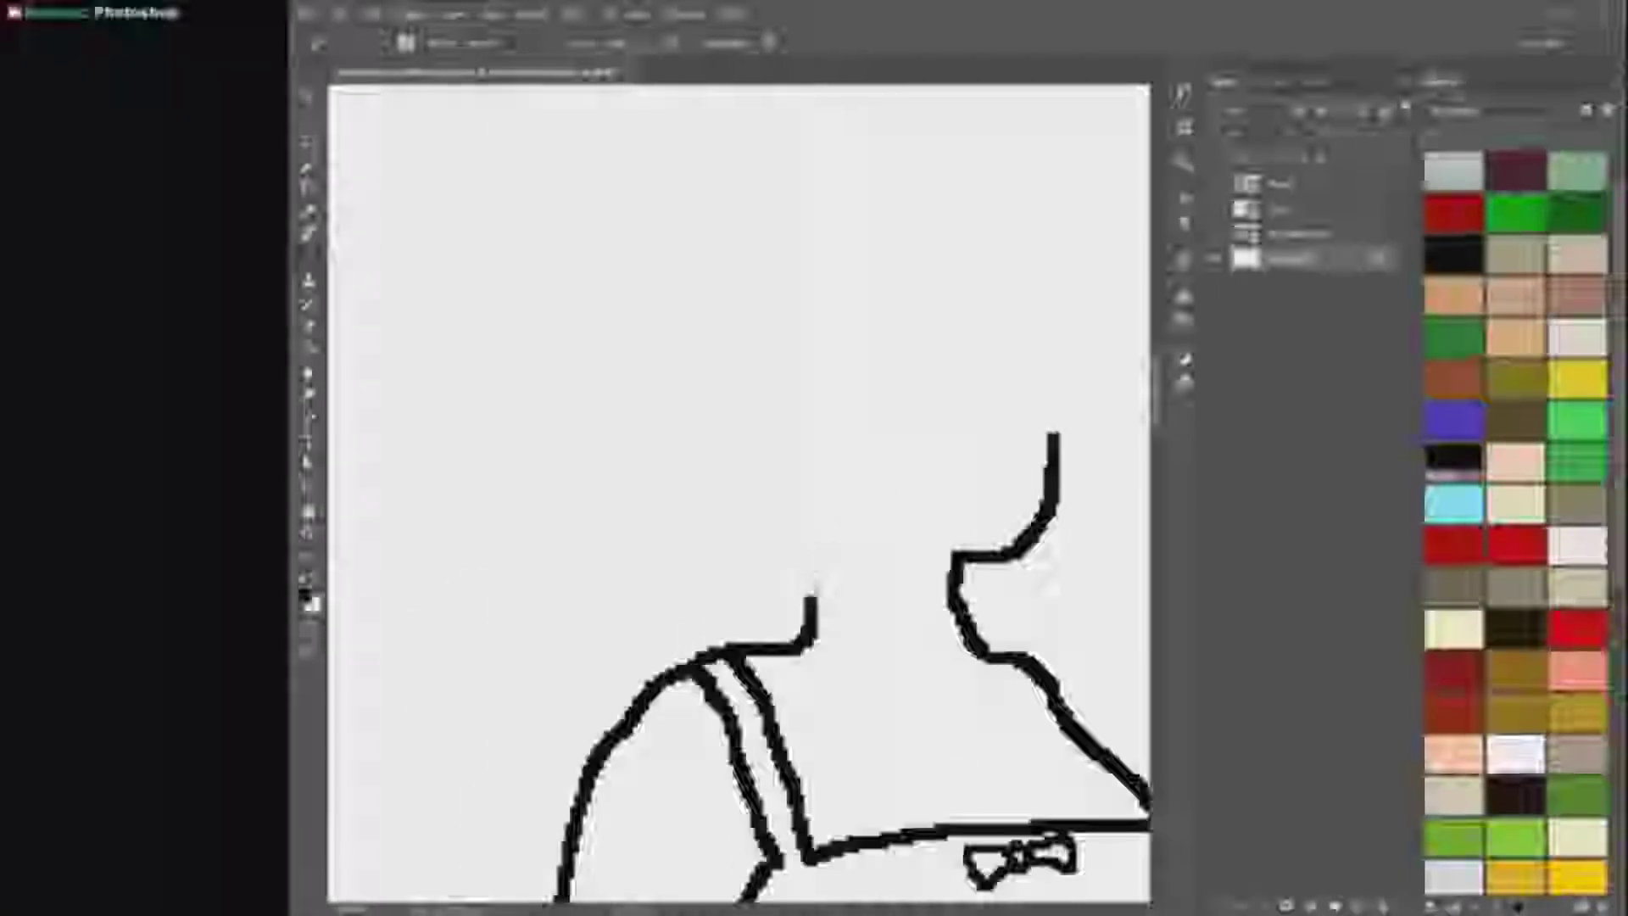
key(ctrl+z)
key(ctrl+z)
Step: Draw a rounded head outline from the open side of the neck over the top to the existing jaw line
mouse_move(1002, 170)
mouse_down()
mouse_move(1066, 319)
mouse_move(1057, 434)
mouse_up()
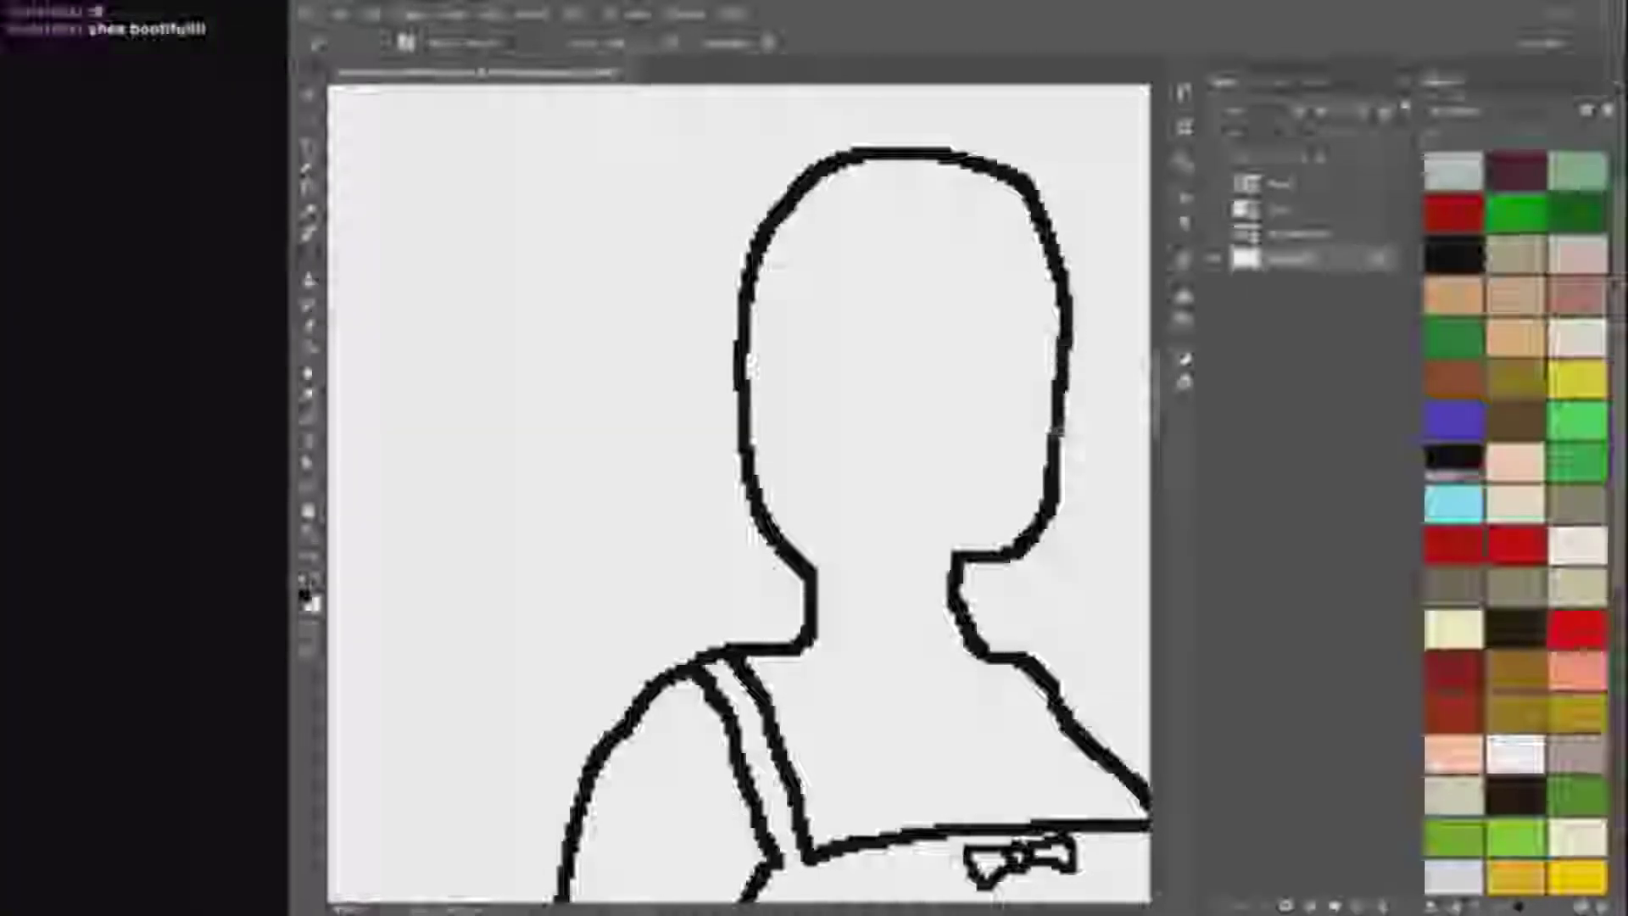
scroll(1072, 623, down, 7)
scroll(444, 413, up, 6)
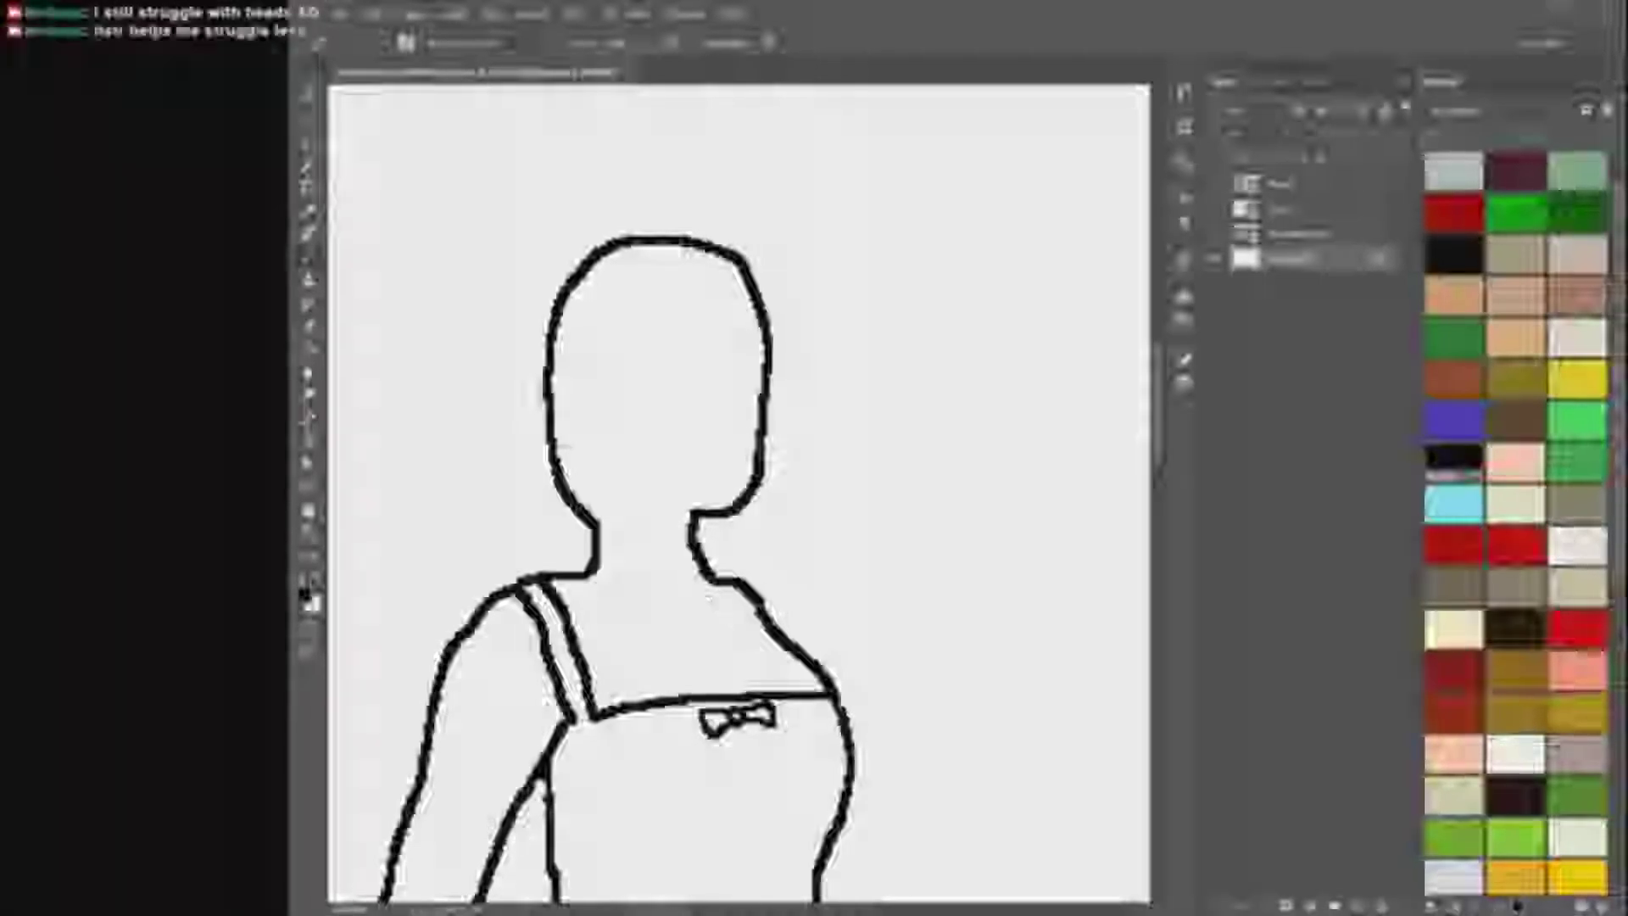
Step: Show the hidden layer containing the scanned pencil drawing of the winged figure
scroll(913, 374, down, 4)
click(1218, 184)
scroll(1052, 226, down, 2)
scroll(1052, 225, up, 3)
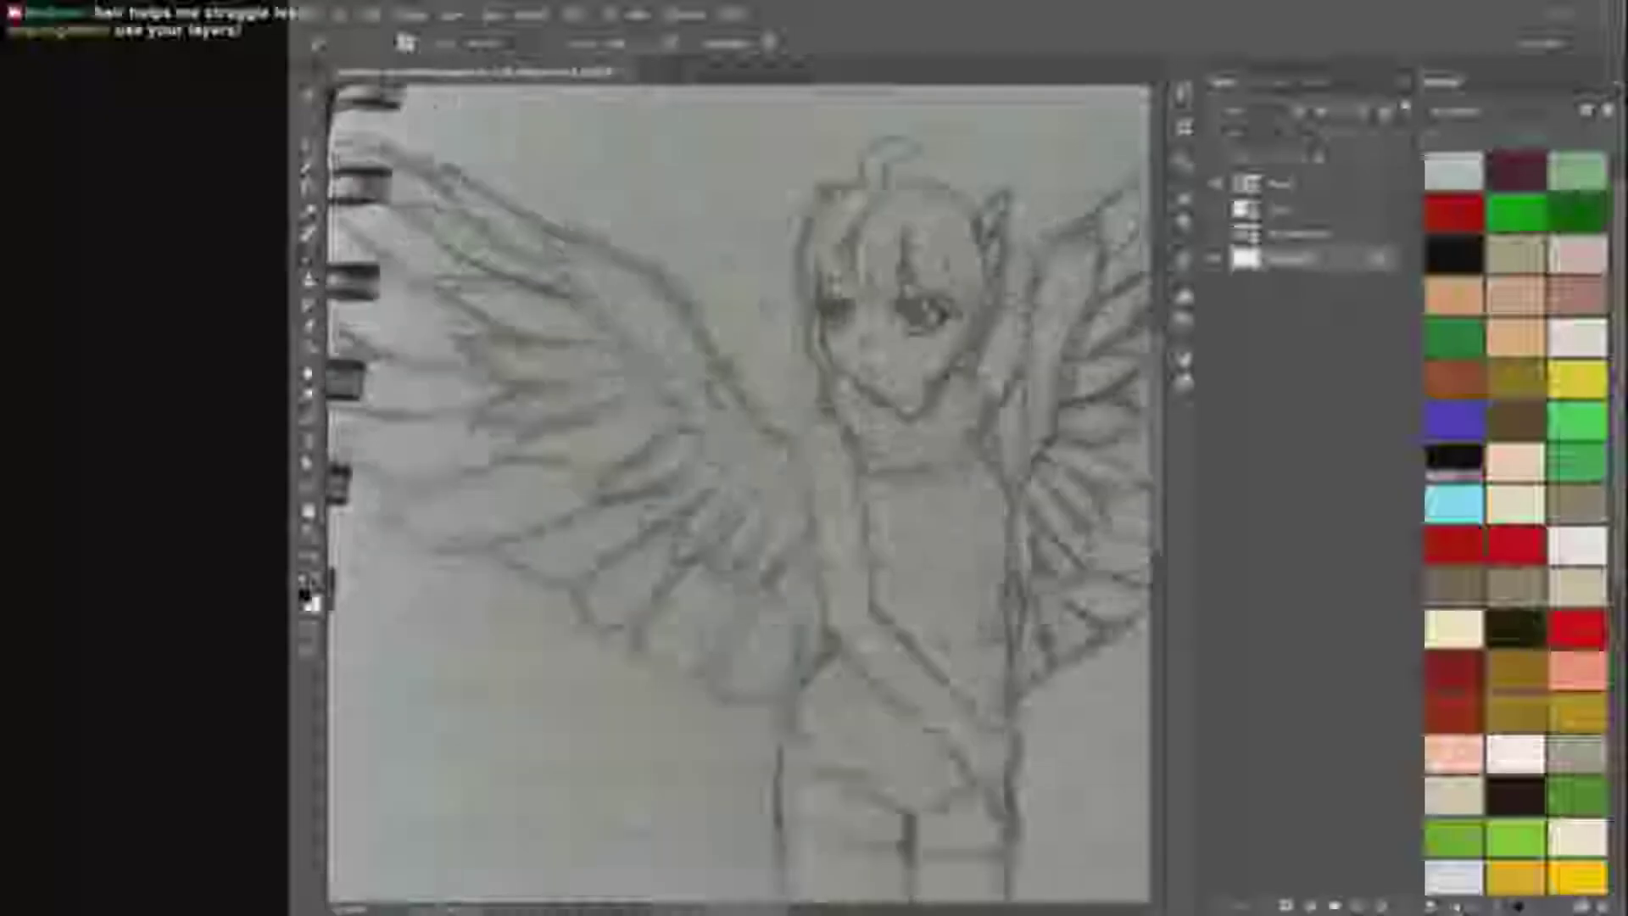
Step: Hide the scanned pencil drawing and refine the join between the back of the head and the neck with brush and eraser
click(1218, 184)
scroll(566, 429, up, 3)
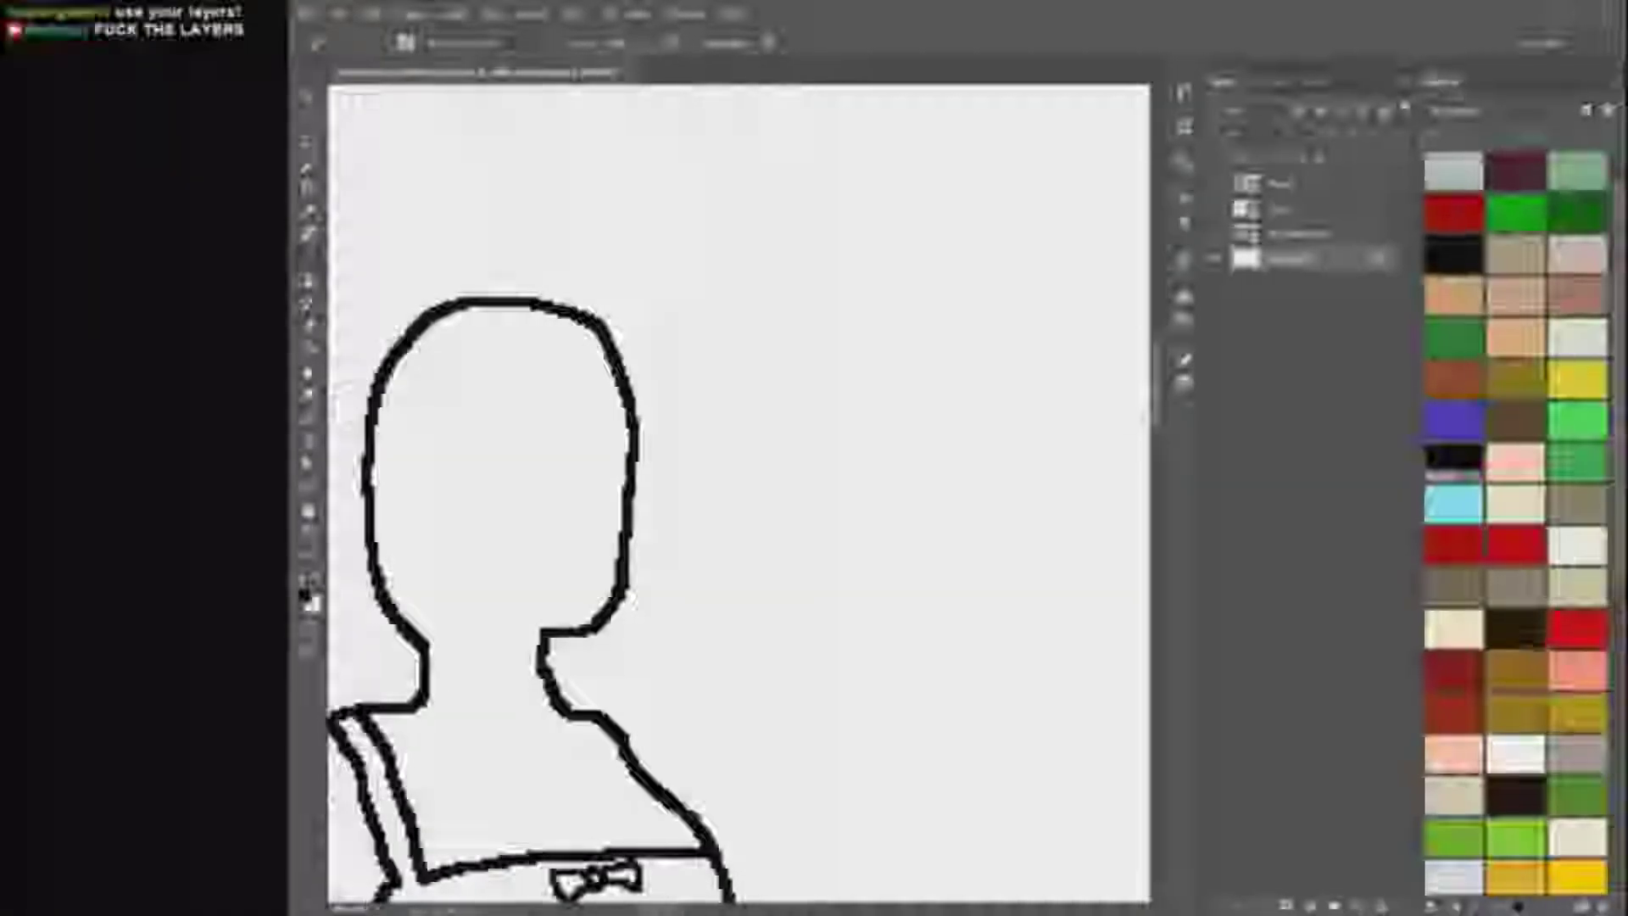
scroll(630, 597, left, 5)
scroll(630, 597, down, 1)
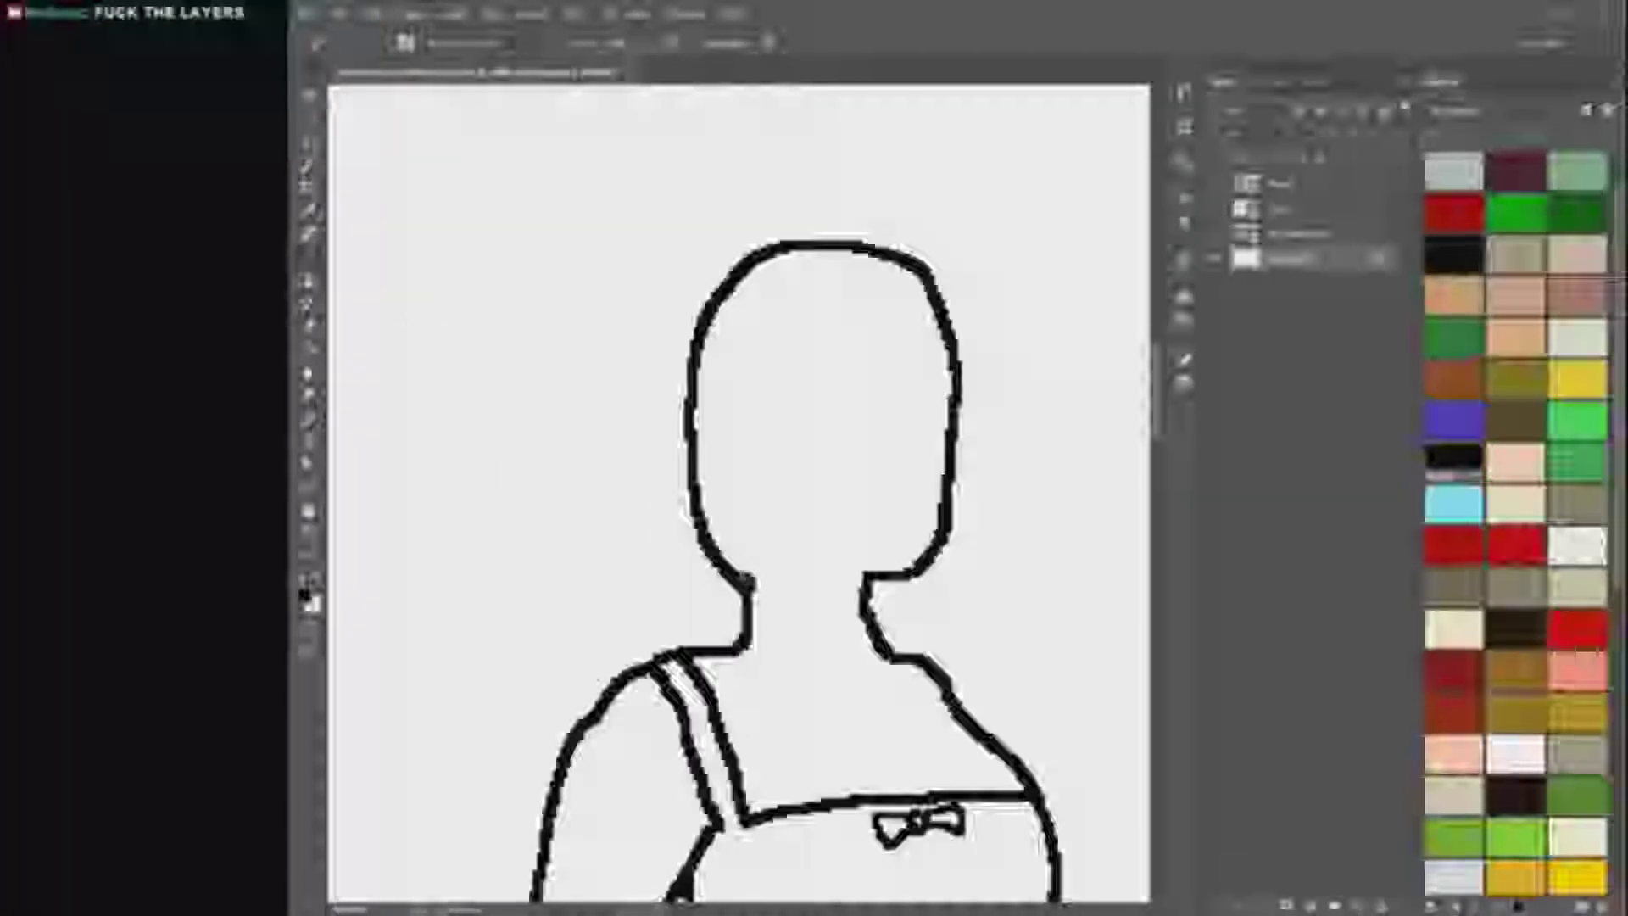
drag(747, 584, 714, 550)
click(308, 326)
scroll(743, 575, up, 3)
drag(733, 604, 691, 582)
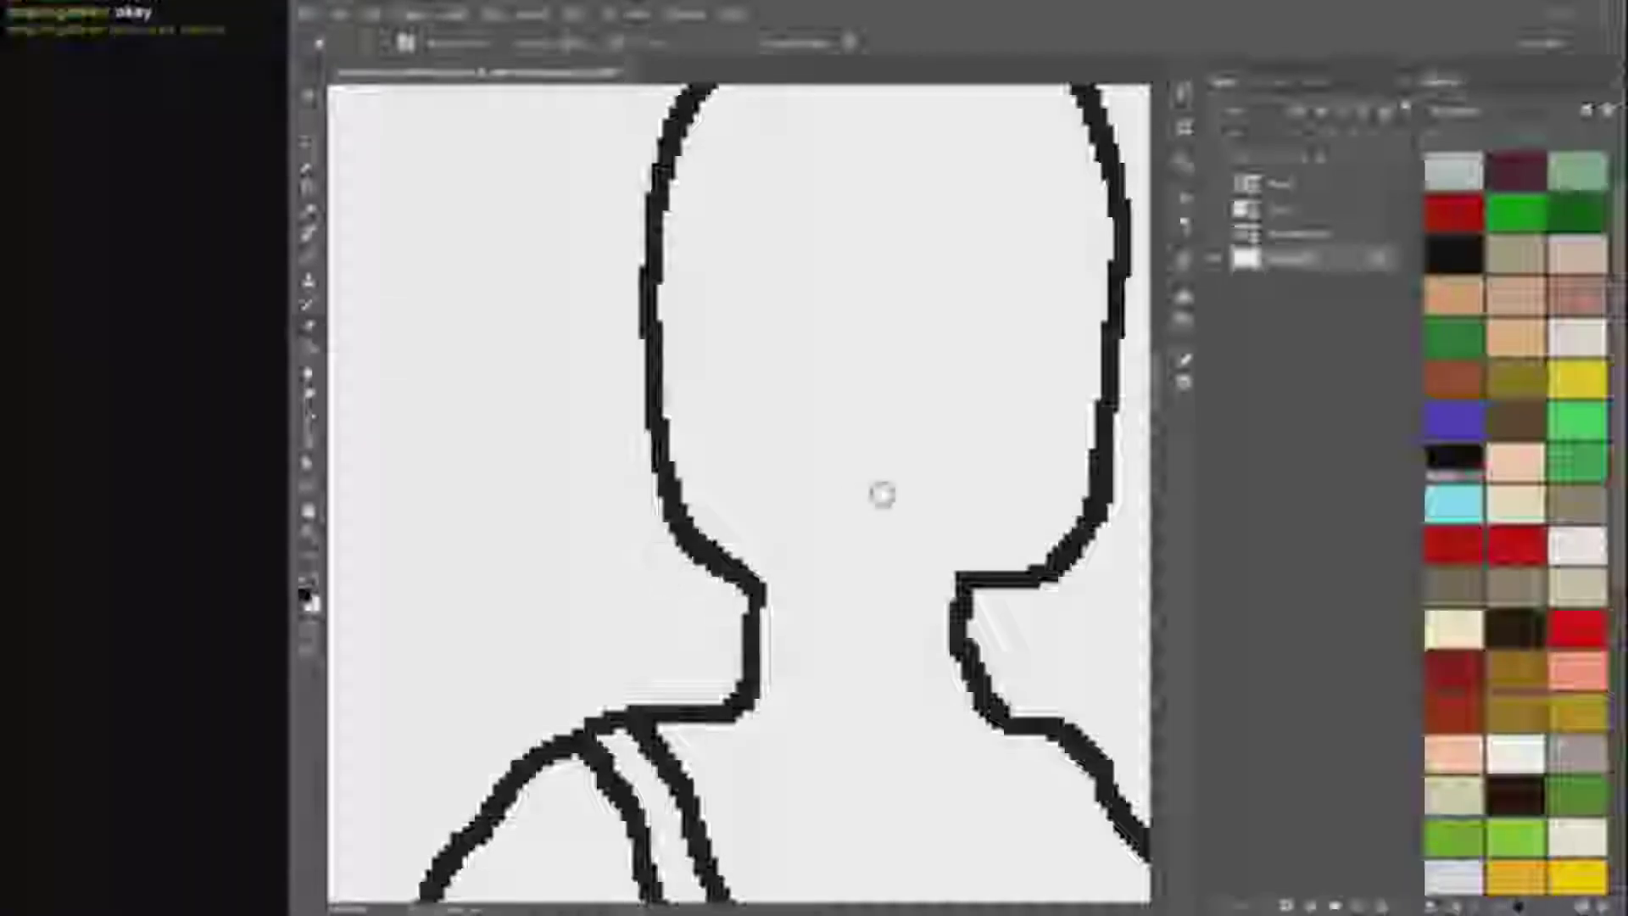
Step: Compare the head outline with the anime reference image by showing and hiding its layer
scroll(873, 502, down, 5)
scroll(879, 536, up, 5)
click(308, 257)
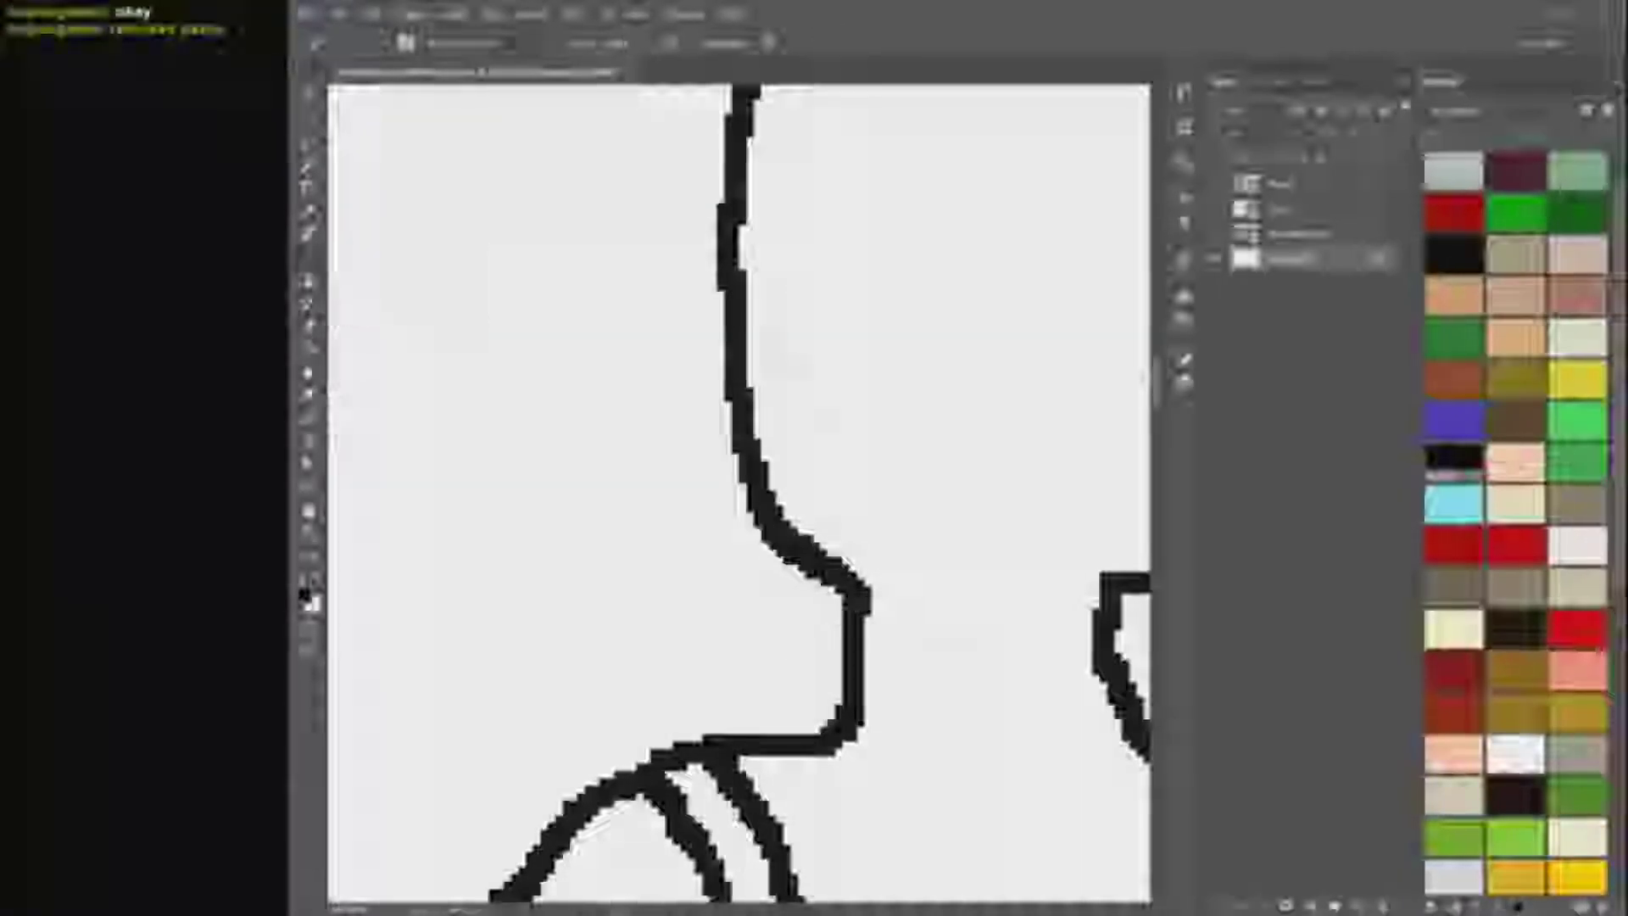
scroll(905, 524, down, 5)
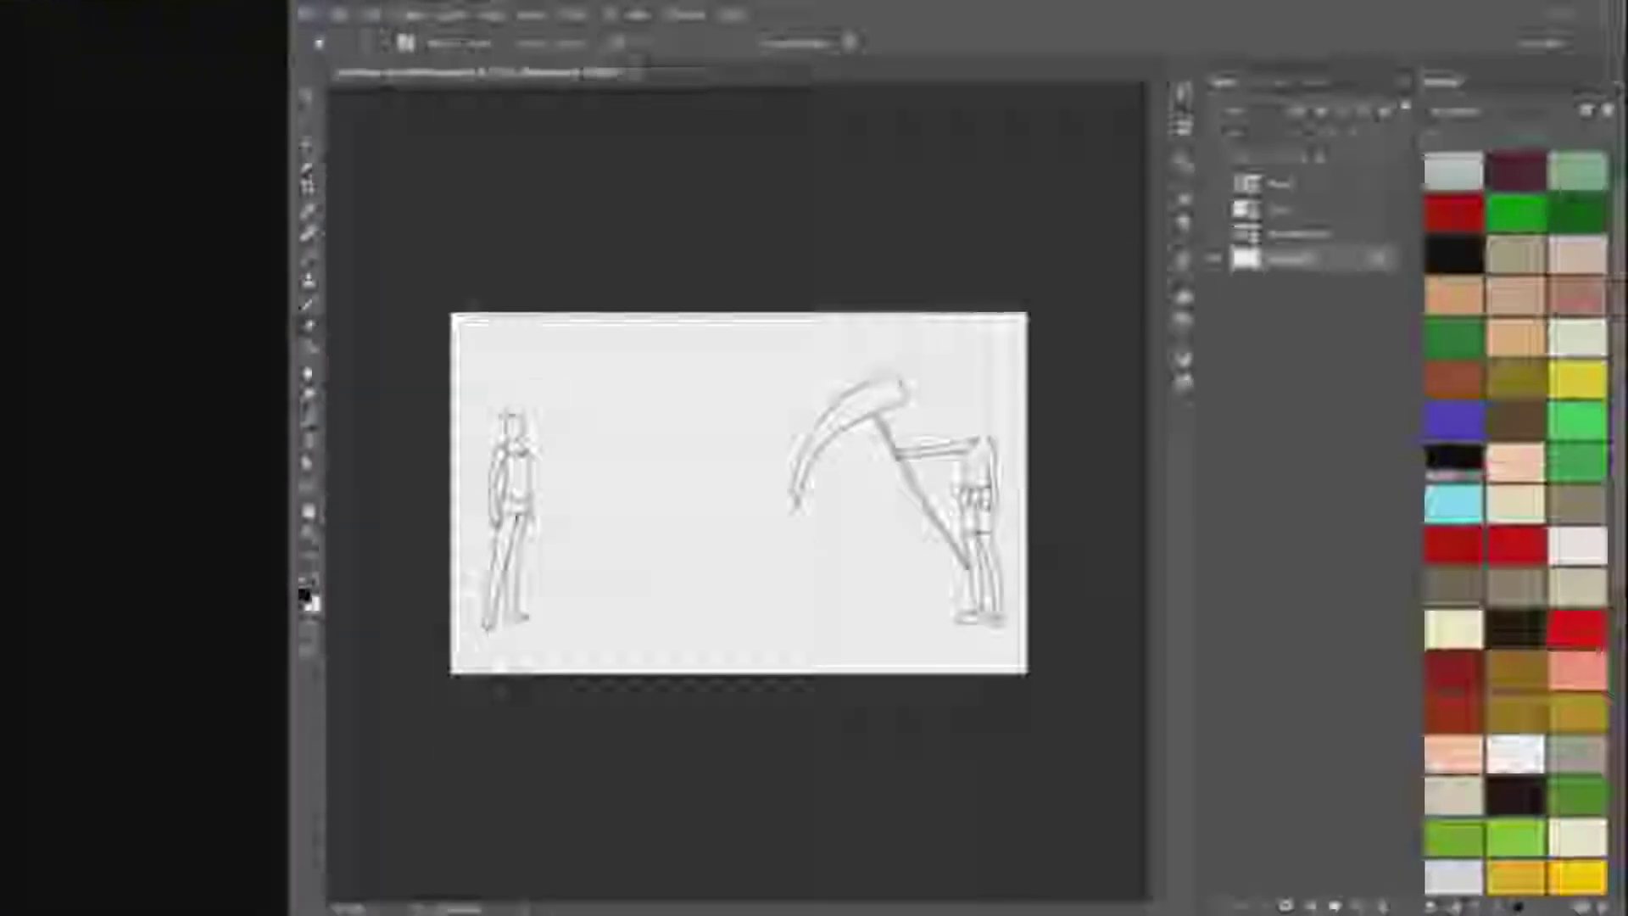
scroll(508, 393, up, 4)
scroll(469, 469, down, 2)
scroll(461, 364, up, 6)
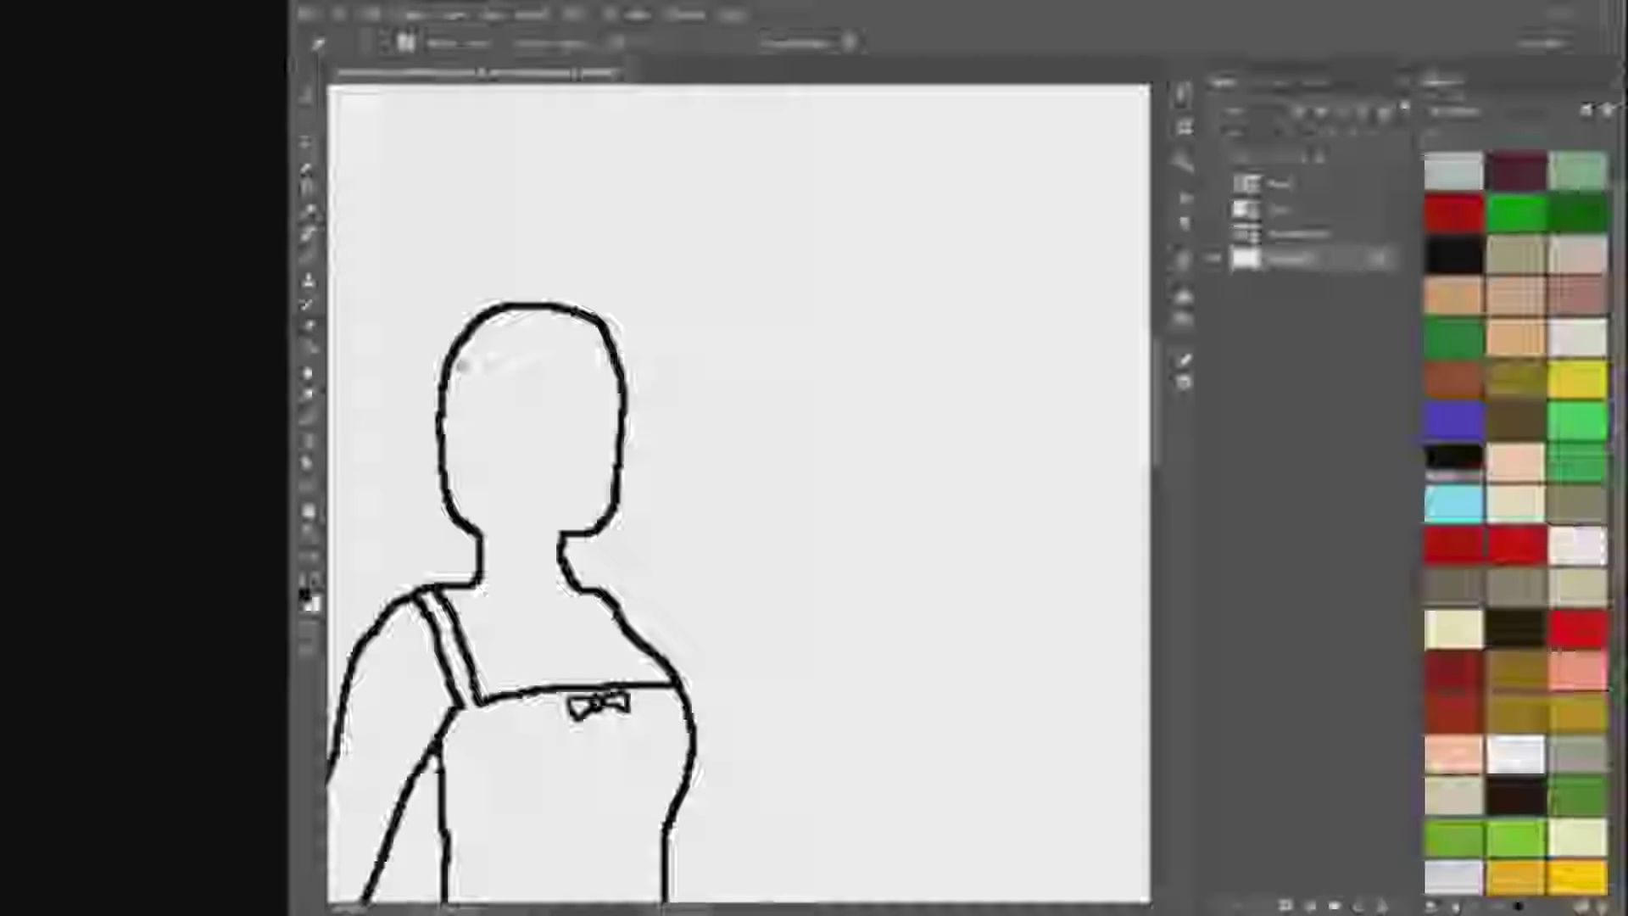
key(ctrl+z)
click(1217, 235)
click(1217, 235)
scroll(509, 415, up, 3)
click(1217, 236)
click(1218, 236)
click(1217, 235)
click(1218, 235)
click(307, 257)
click(381, 273)
click(1222, 234)
click(1221, 234)
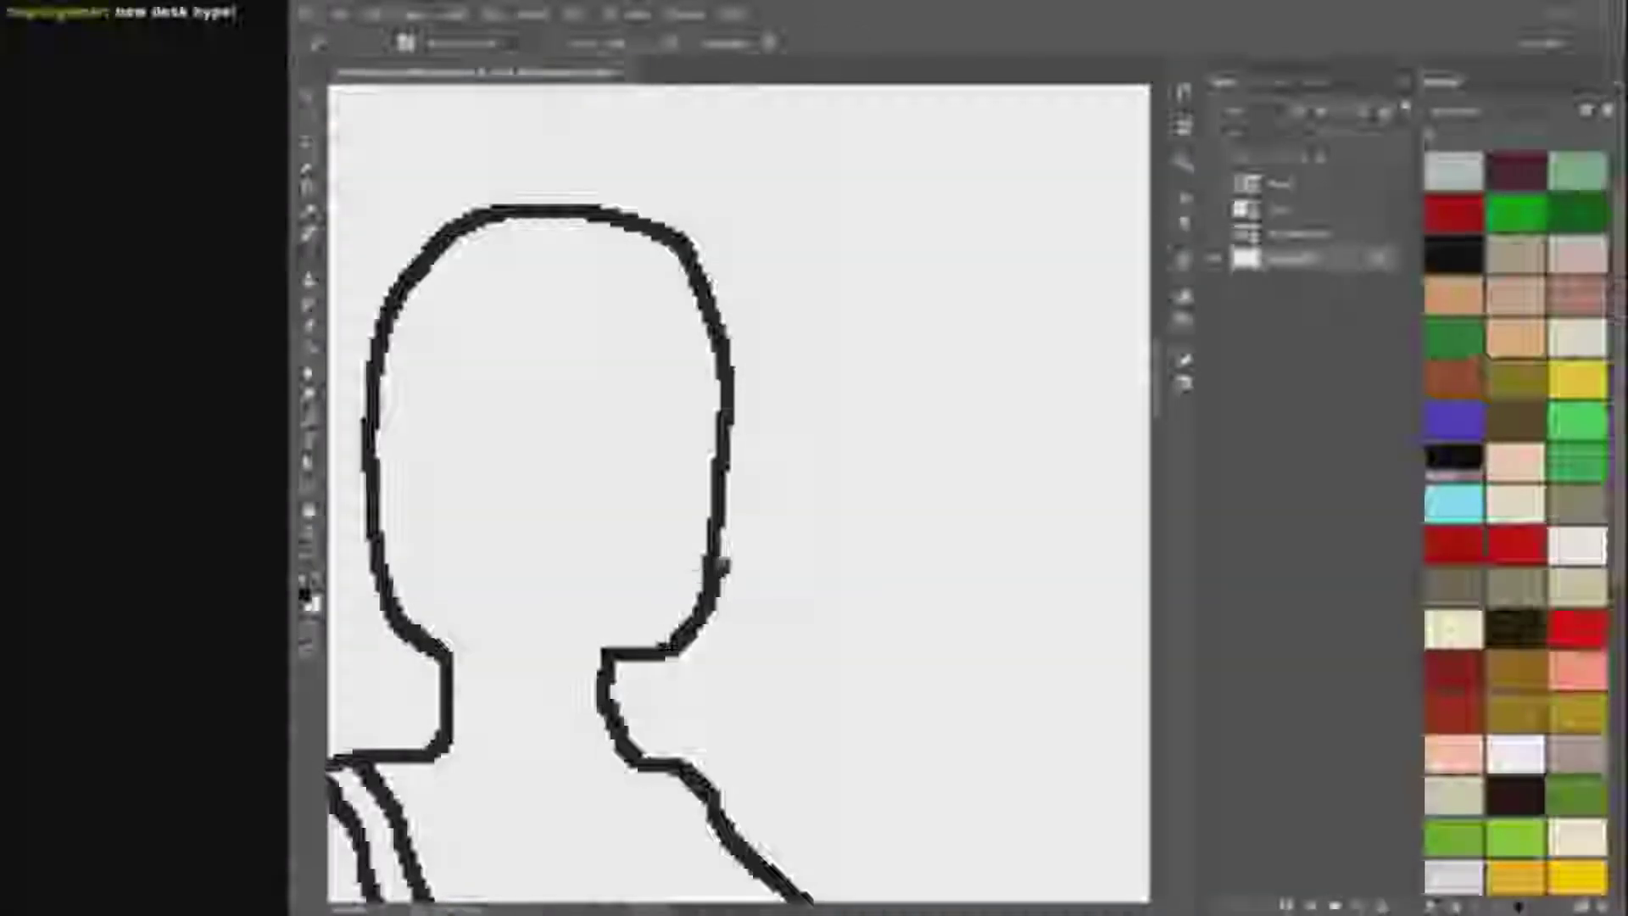
Step: Draw a small rounded nose on the front of the head outline, checking its position against the reference layer
mouse_move(722, 563)
mouse_down()
mouse_move(732, 501)
mouse_move(746, 505)
mouse_move(726, 437)
mouse_up()
click(1217, 235)
click(1217, 235)
key(ctrl+z)
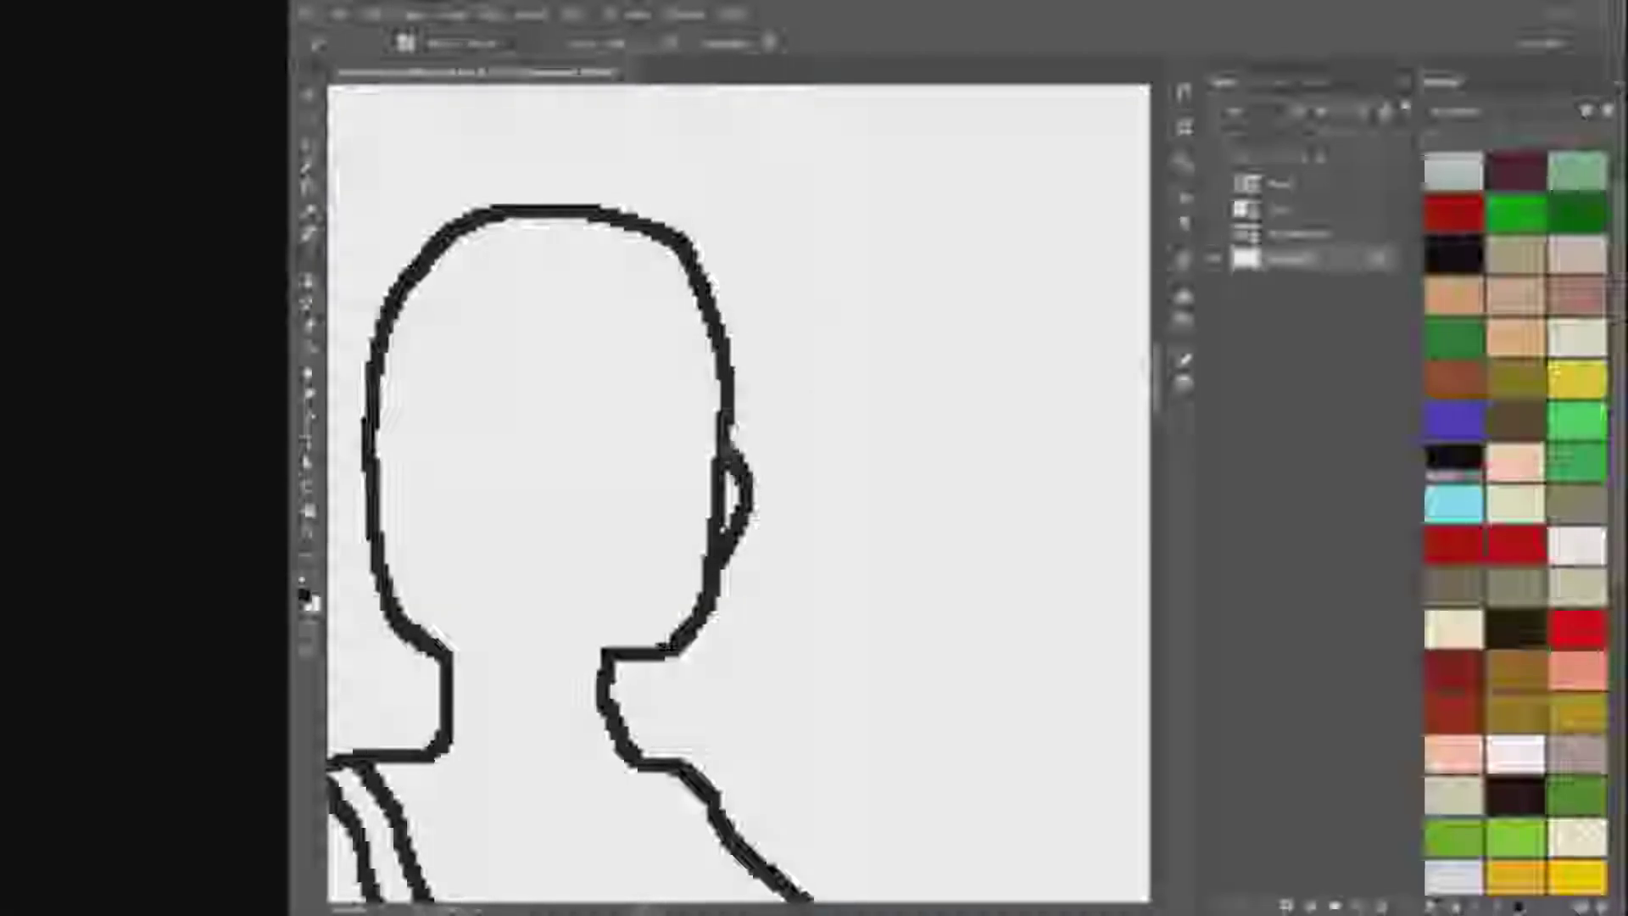
click(1217, 234)
click(1217, 235)
click(1217, 235)
click(1217, 235)
drag(727, 452, 742, 471)
Step: Erase the old face line behind the nose and blend the nose smoothly into the forehead and chin contour
click(309, 326)
scroll(727, 556, up, 4)
drag(691, 526, 704, 408)
drag(761, 335, 794, 191)
scroll(884, 397, down, 3)
scroll(836, 303, up, 2)
click(309, 258)
drag(771, 322, 767, 208)
scroll(885, 380, down, 7)
scroll(874, 386, up, 6)
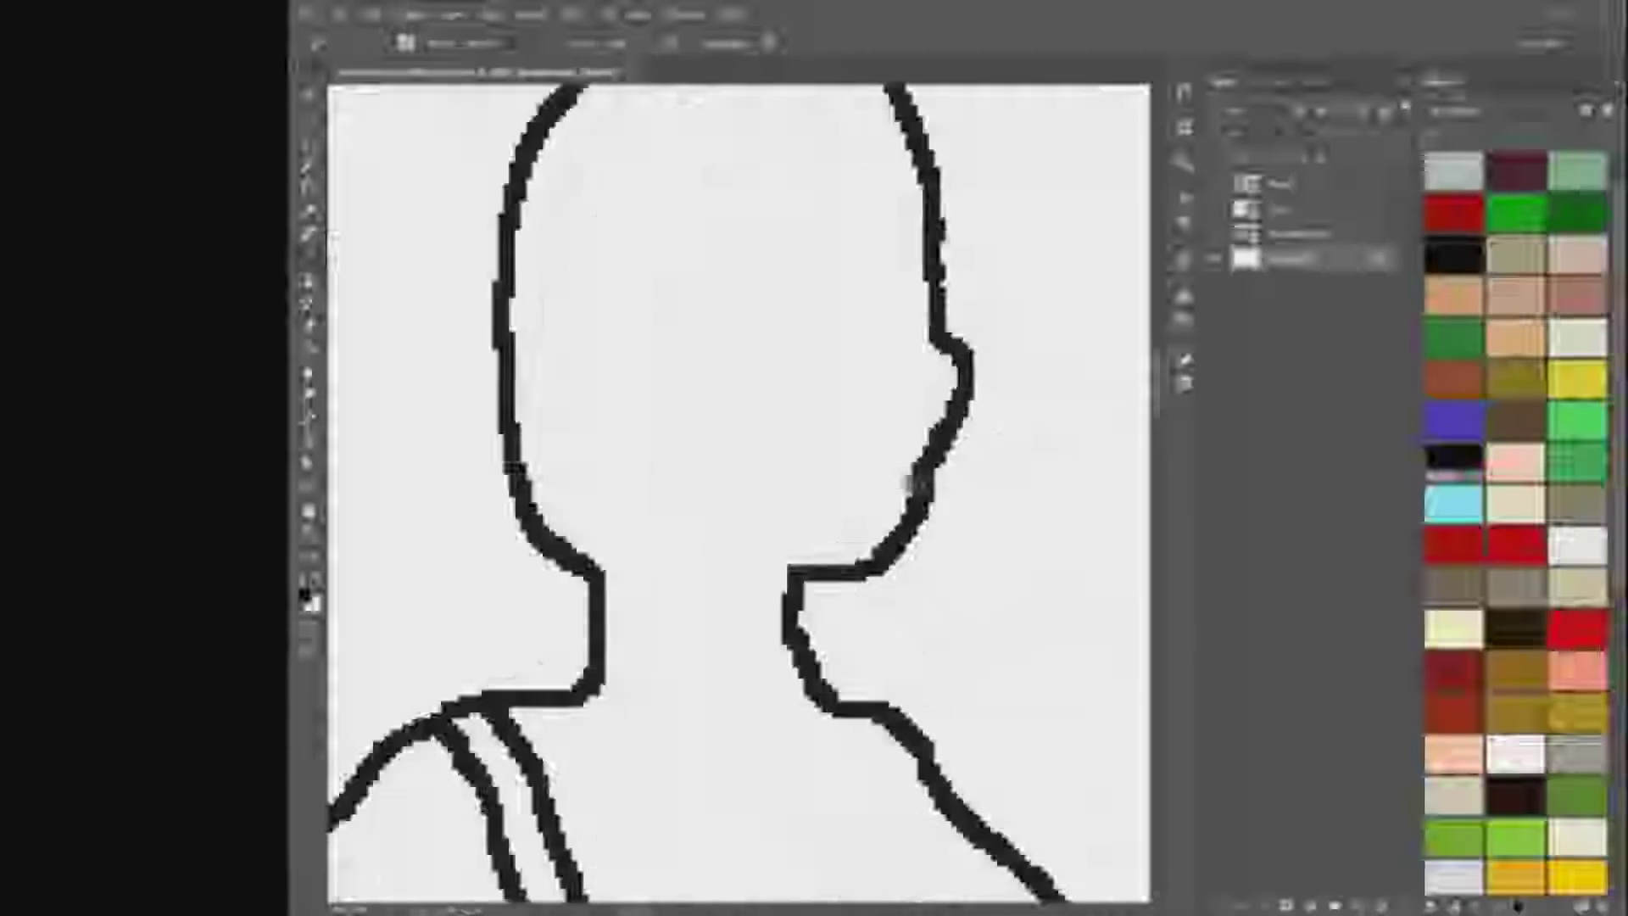
Step: Draw a mouth, an eye with an eyebrow, and tied-back hair with bangs on the head
mouse_move(912, 484)
mouse_down()
mouse_move(827, 454)
mouse_move(929, 446)
mouse_up()
scroll(814, 382, up, 1)
mouse_move(796, 331)
mouse_down()
mouse_move(874, 352)
mouse_move(829, 276)
mouse_up()
click(838, 344)
drag(746, 200, 553, 494)
drag(550, 445, 409, 657)
drag(521, 233, 416, 627)
scroll(1013, 776, down, 6)
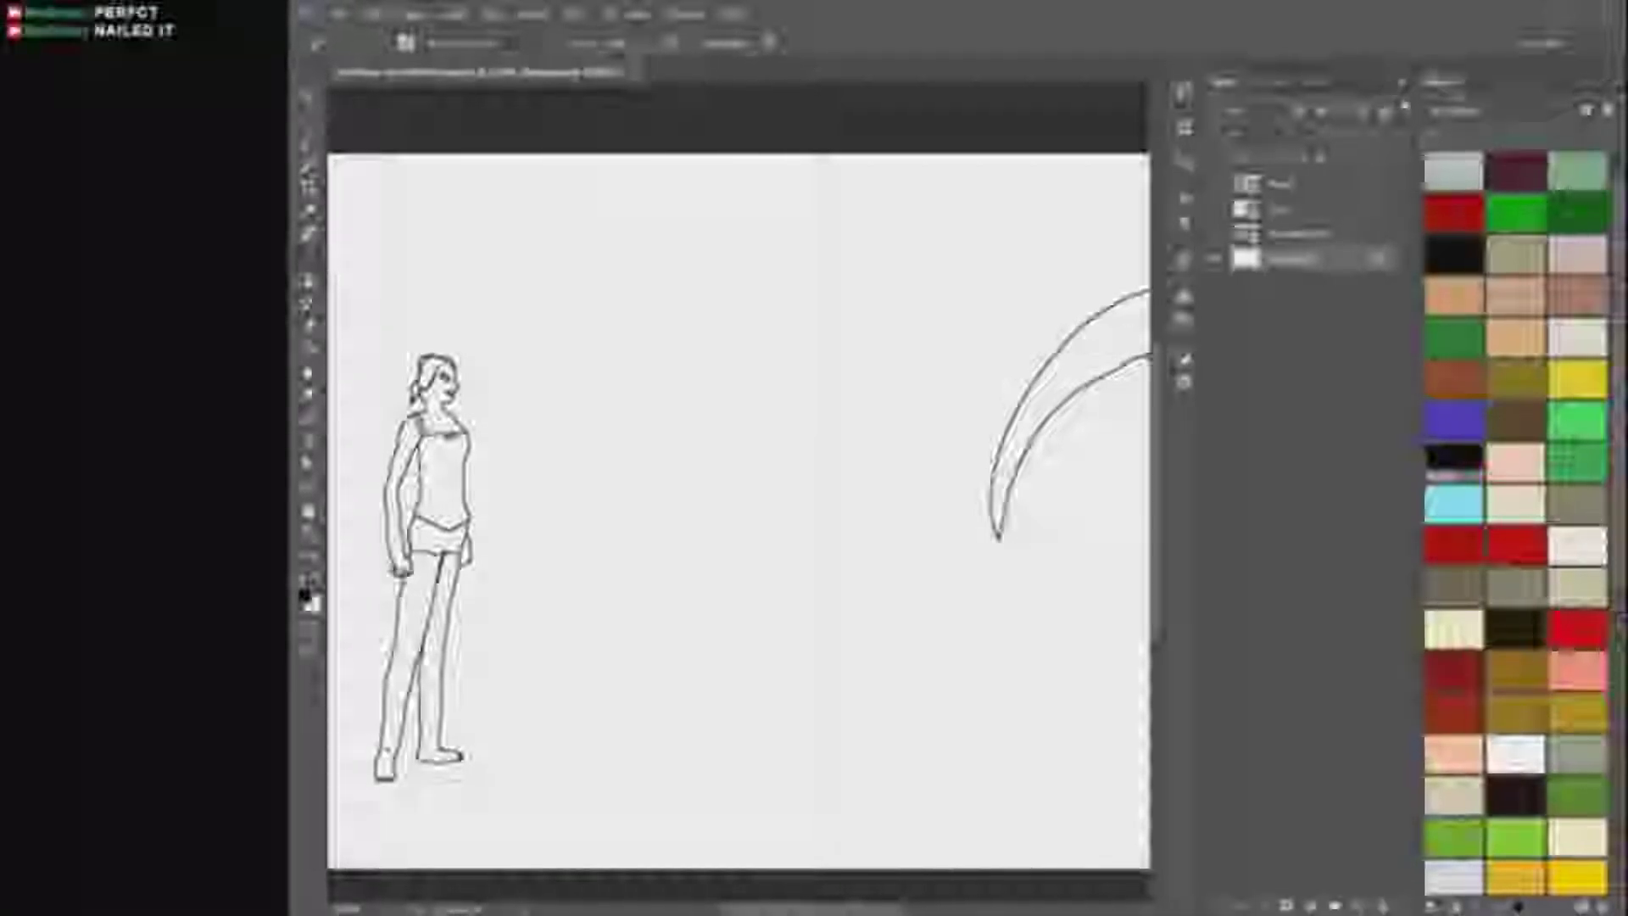
drag(798, 418, 553, 390)
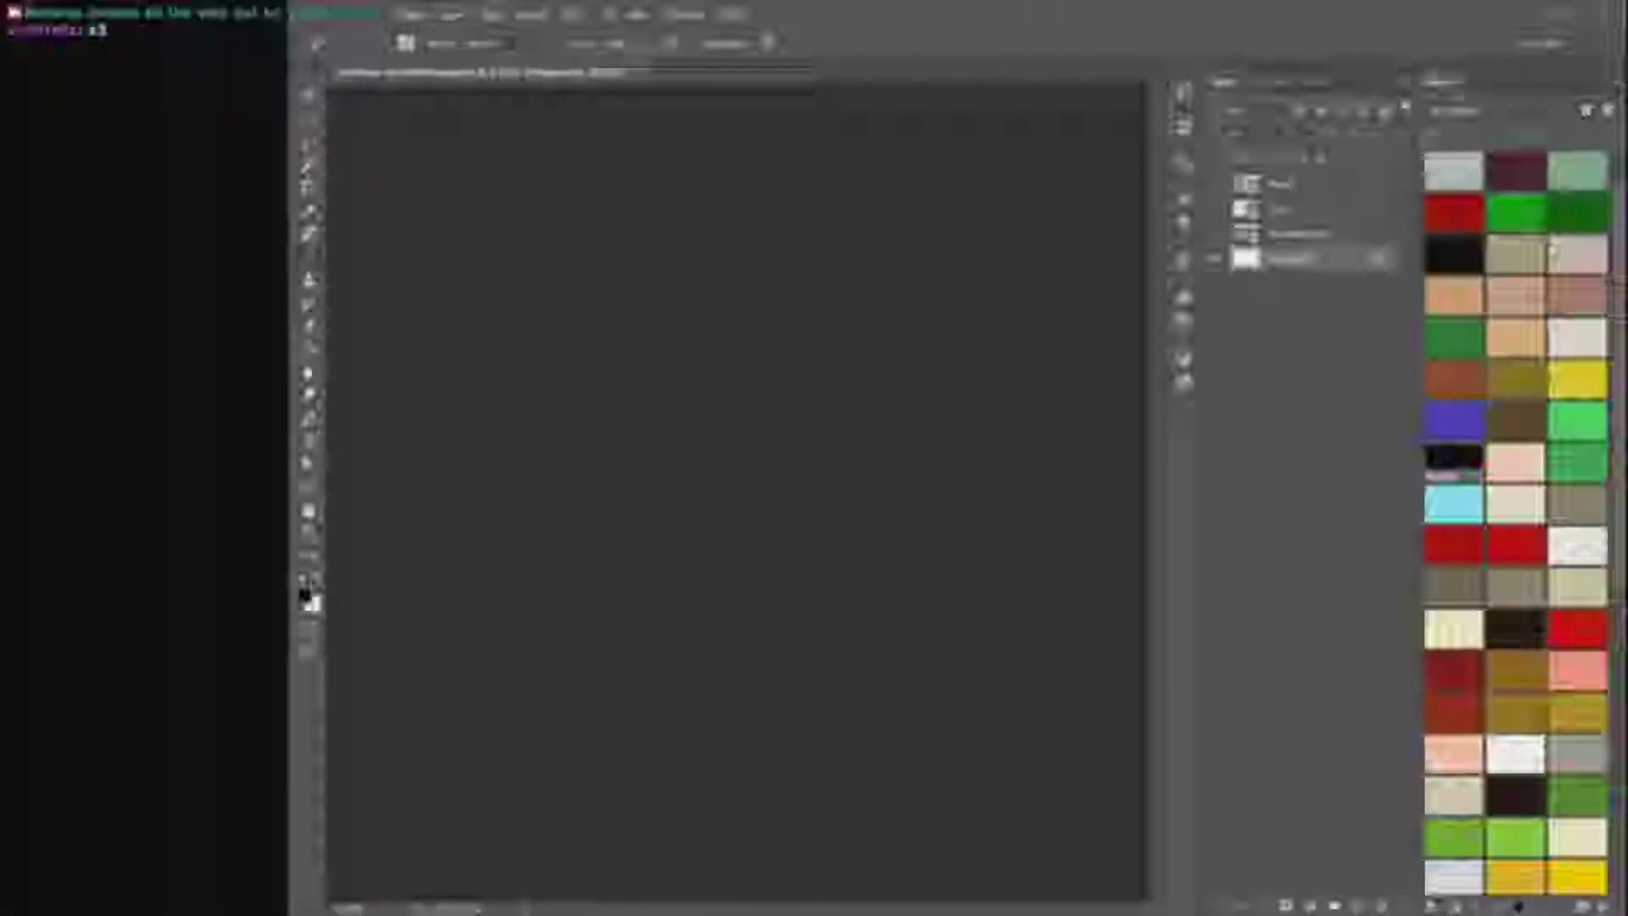
scroll(722, 464, up, 12)
drag(424, 369, 623, 368)
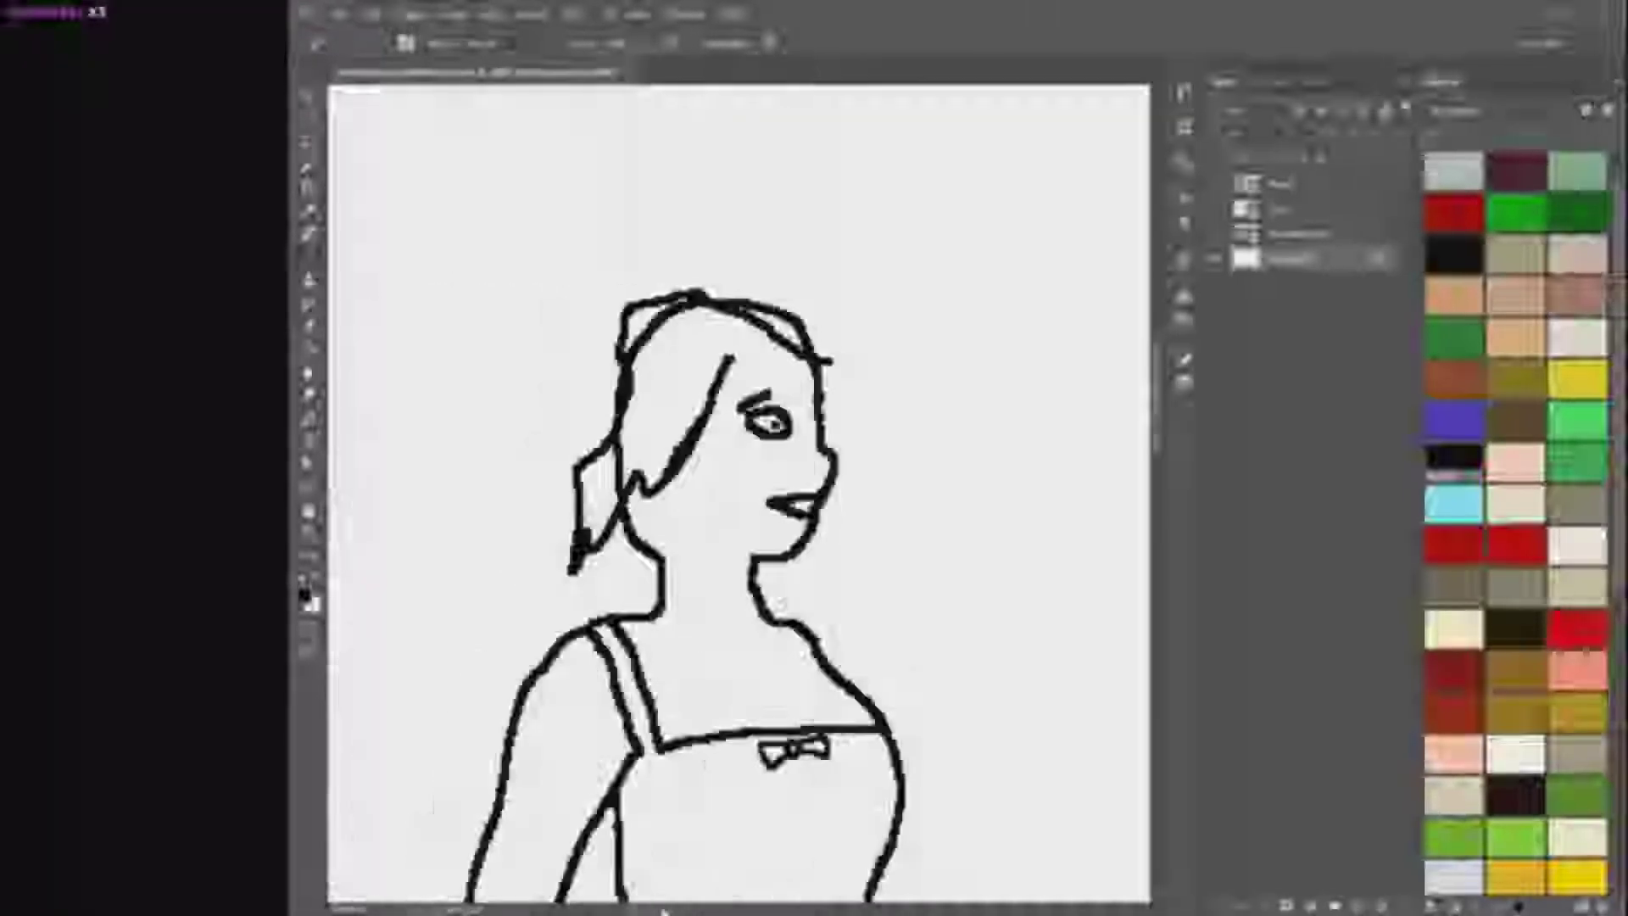
scroll(593, 381, up, 2)
Step: Undo the hair, eye and mouth strokes, back to the plain face profile
key(ctrl+z)
key(ctrl+z)
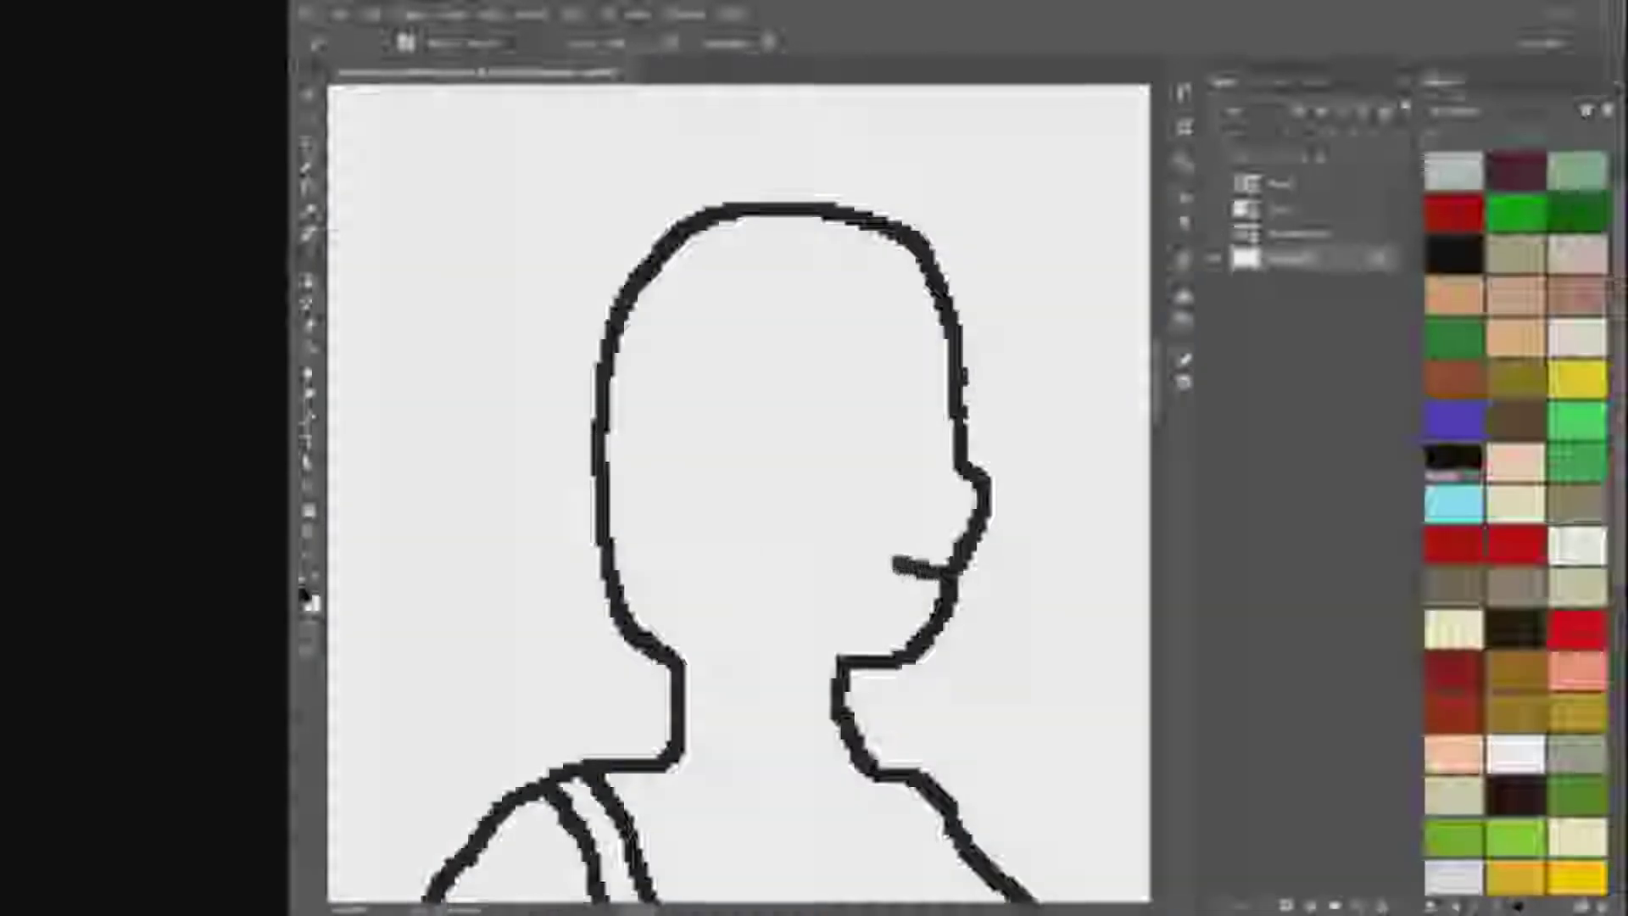
key(ctrl+z)
Step: Reshape the chin into a straight slanted line from nose to neck, and add a vertical line along the front of the neck
scroll(984, 583, up, 5)
click(309, 325)
drag(887, 575, 942, 590)
mouse_move(959, 528)
mouse_down()
mouse_move(837, 701)
mouse_move(844, 726)
mouse_move(768, 744)
mouse_move(942, 506)
mouse_move(965, 560)
mouse_up()
right_click(308, 256)
click(381, 273)
scroll(1043, 589, down, 6)
scroll(1035, 579, up, 1)
scroll(865, 577, down, 2)
key(ctrl+z)
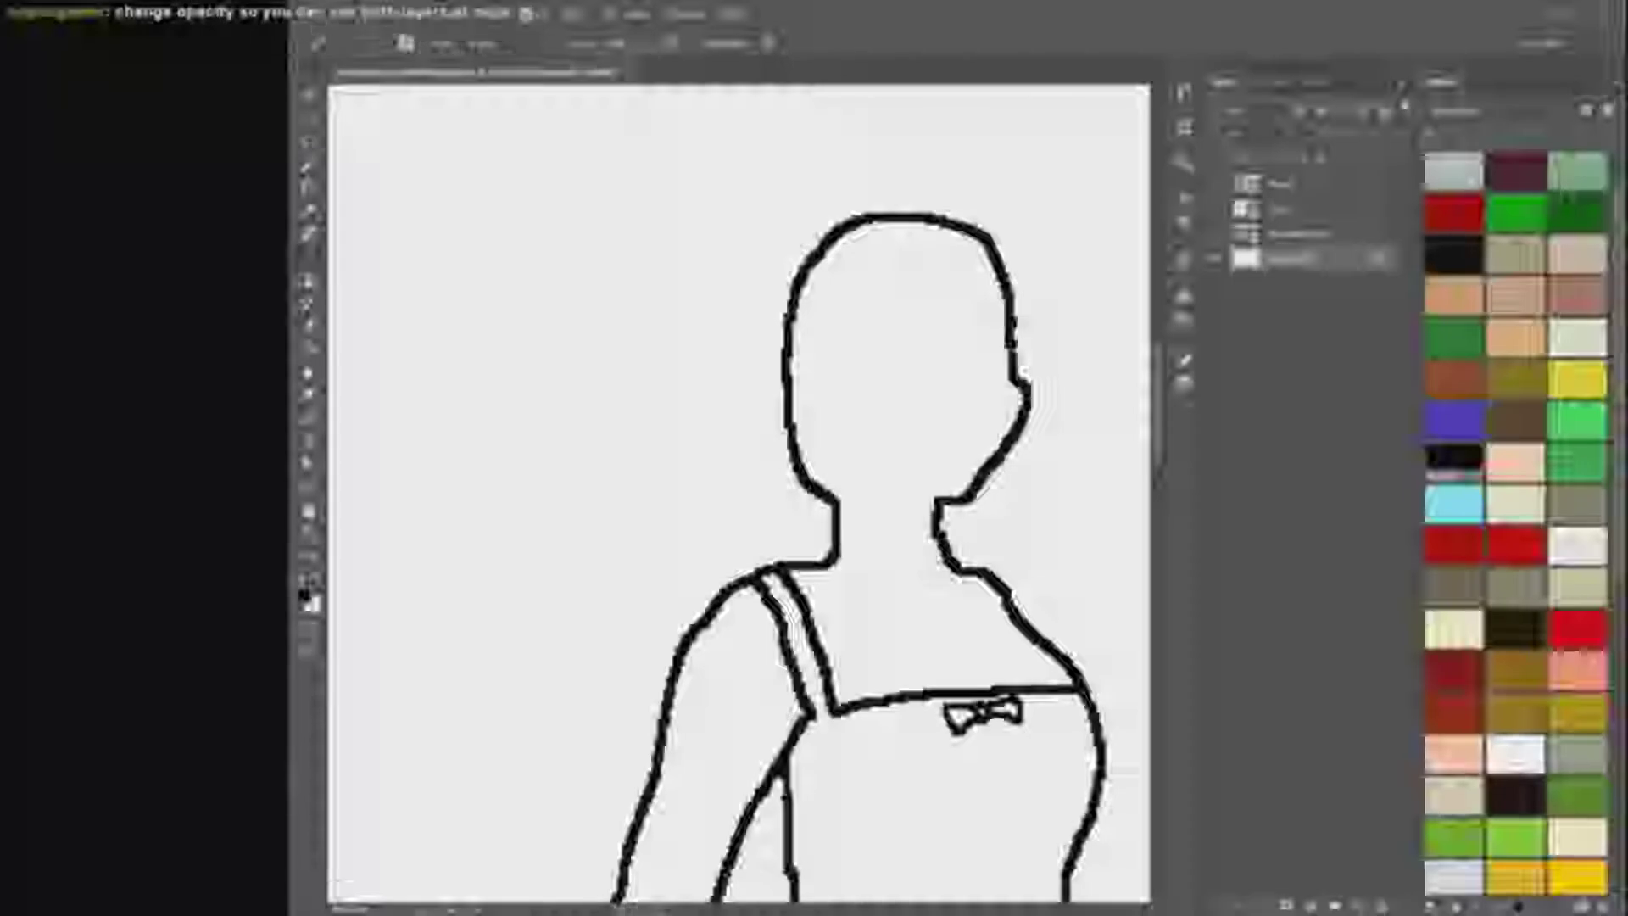
drag(972, 499, 969, 563)
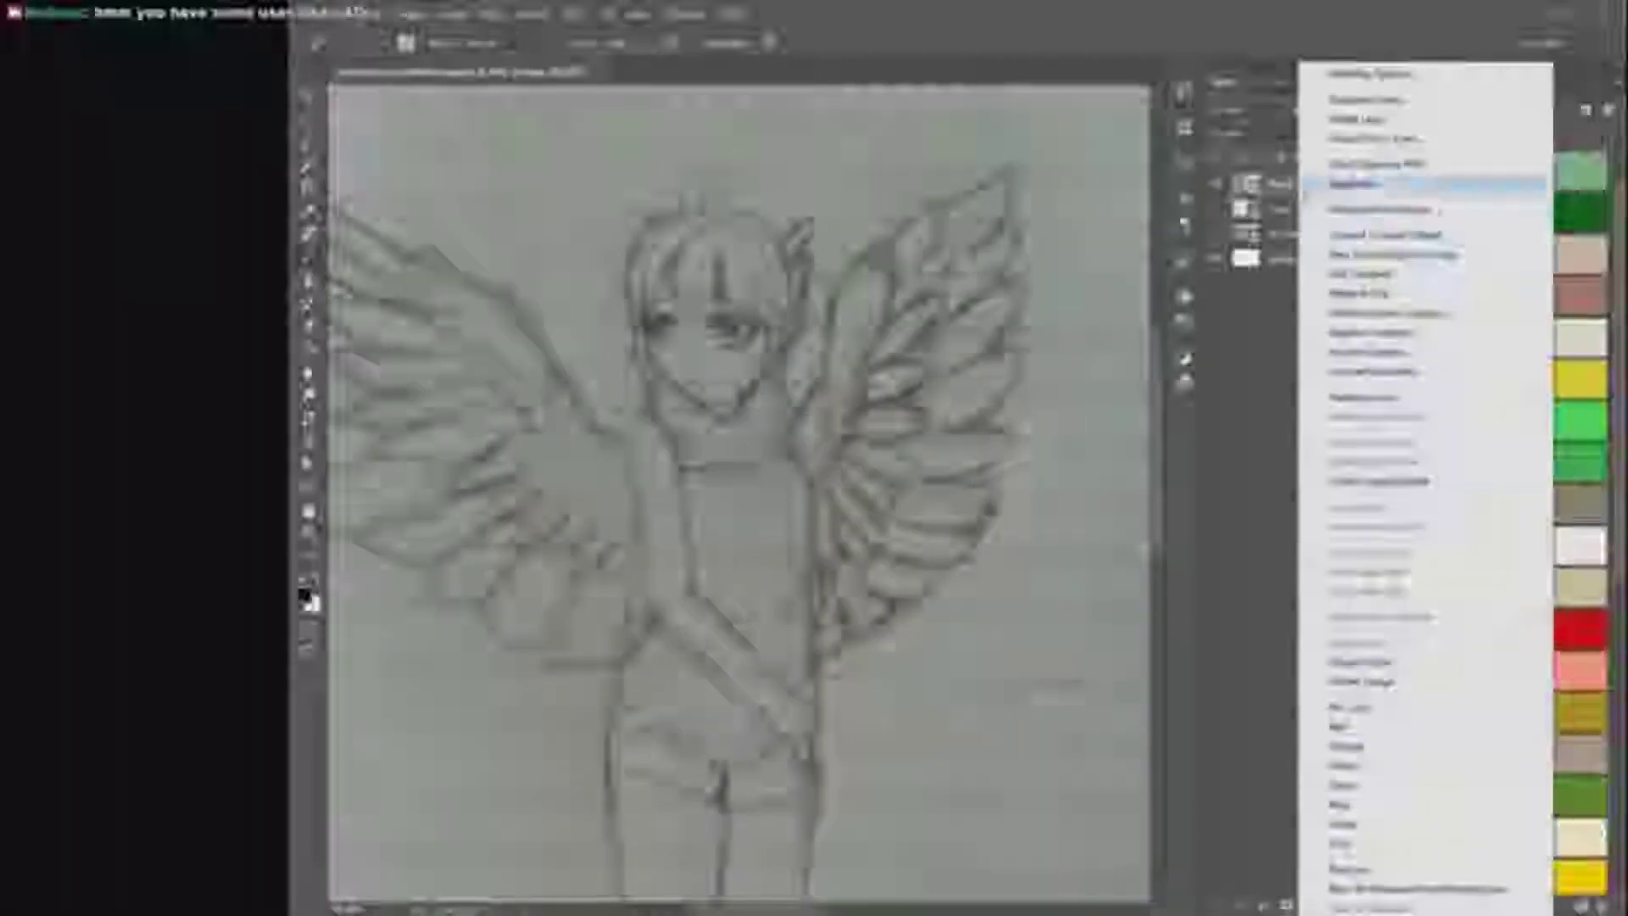
Step: Lower the opacity of the anime reference image layer in its blending options
click(1355, 183)
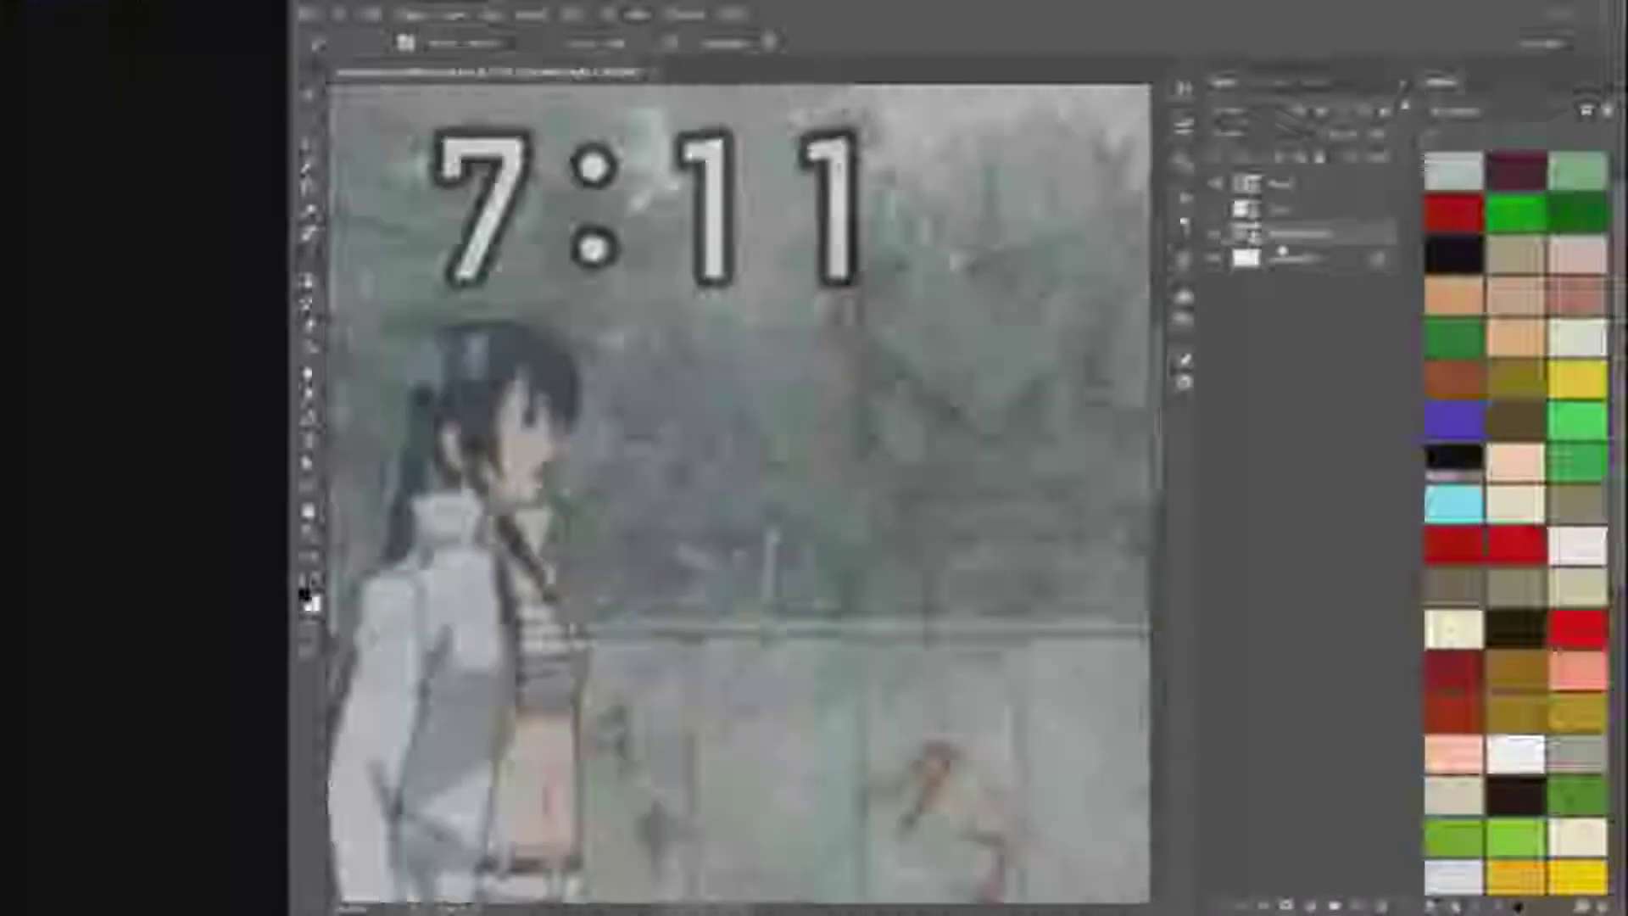
click(1404, 82)
click(1355, 183)
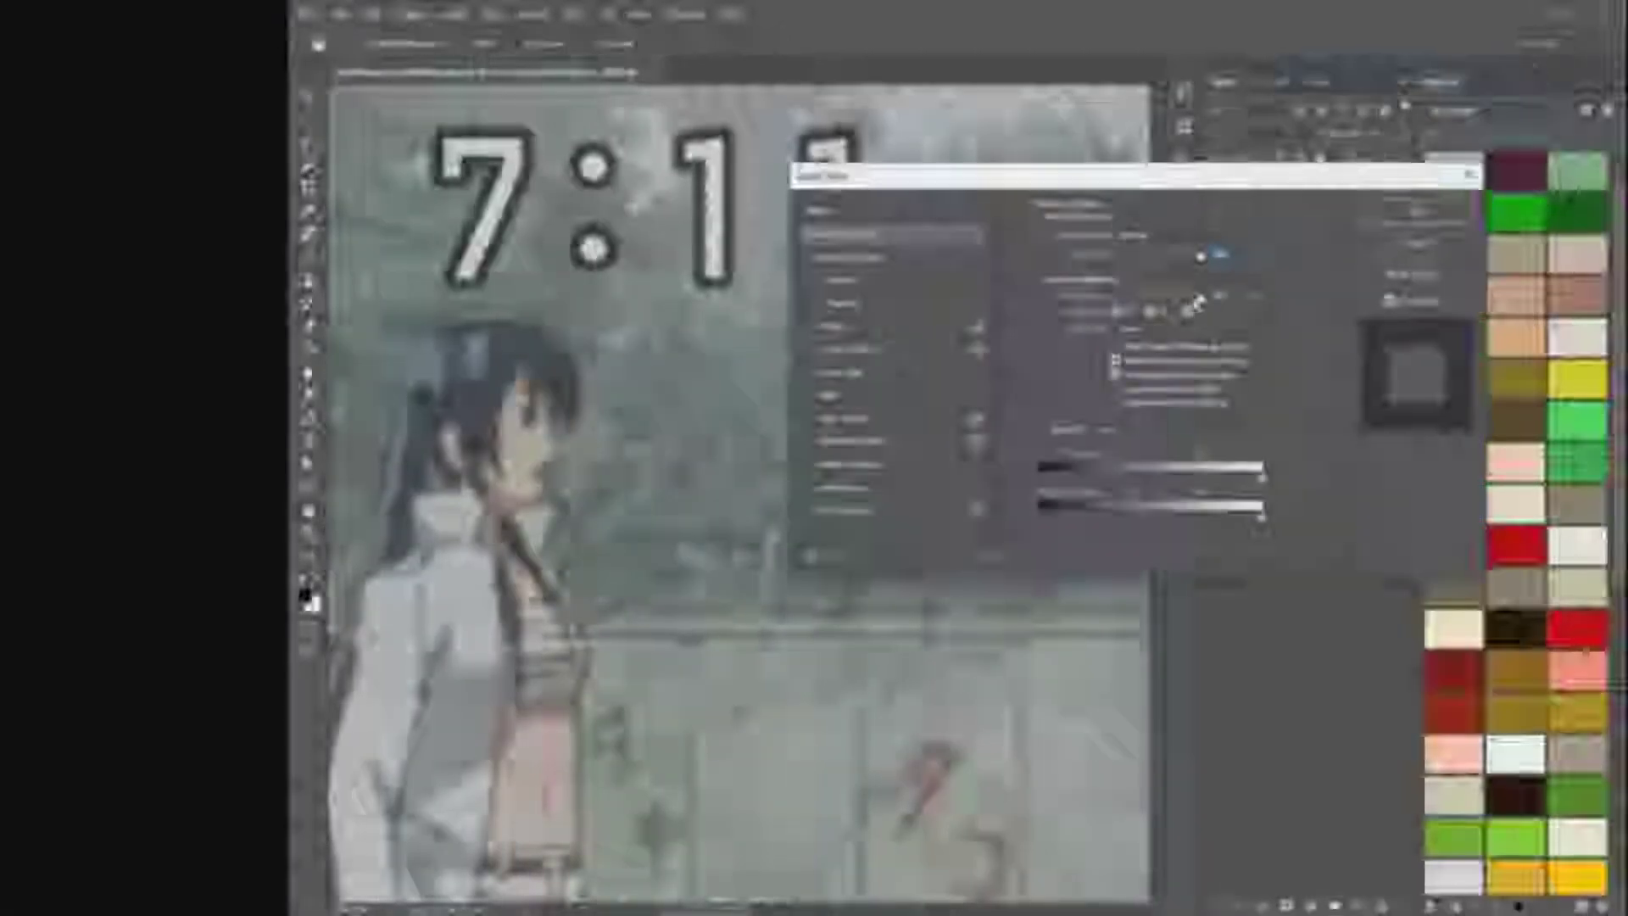
drag(1203, 259, 1202, 301)
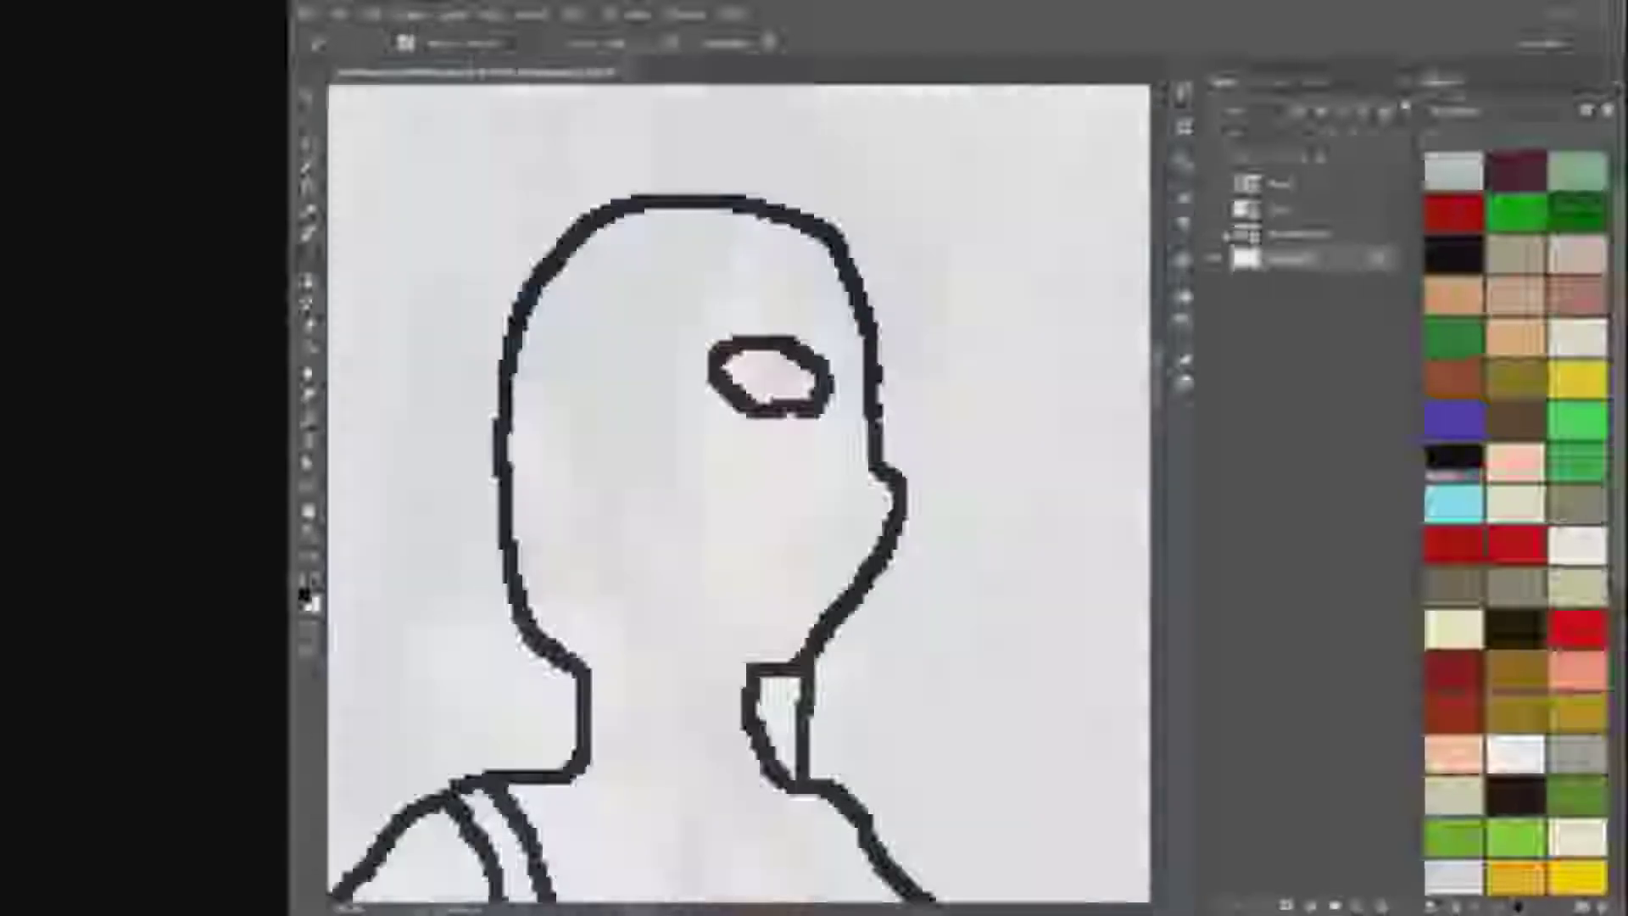
Step: Rework the eye outline into a C shape open toward the nose, with a flat upper lid and a slanted lower lid
scroll(763, 373, up, 5)
drag(789, 475, 857, 490)
scroll(881, 502, down, 2)
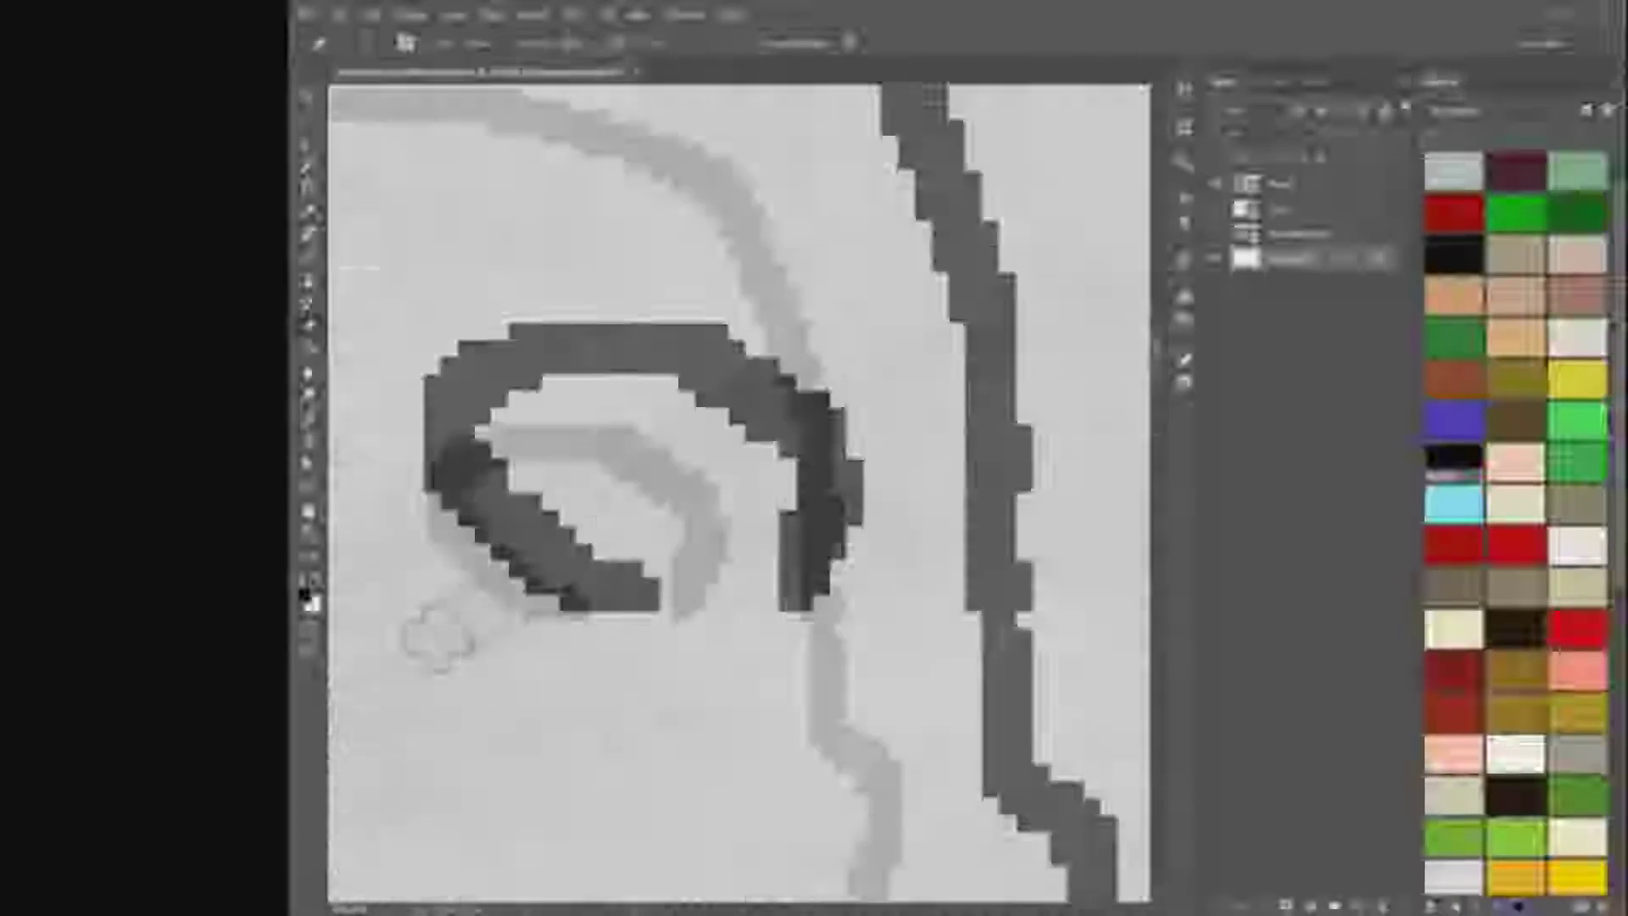
drag(784, 381, 775, 444)
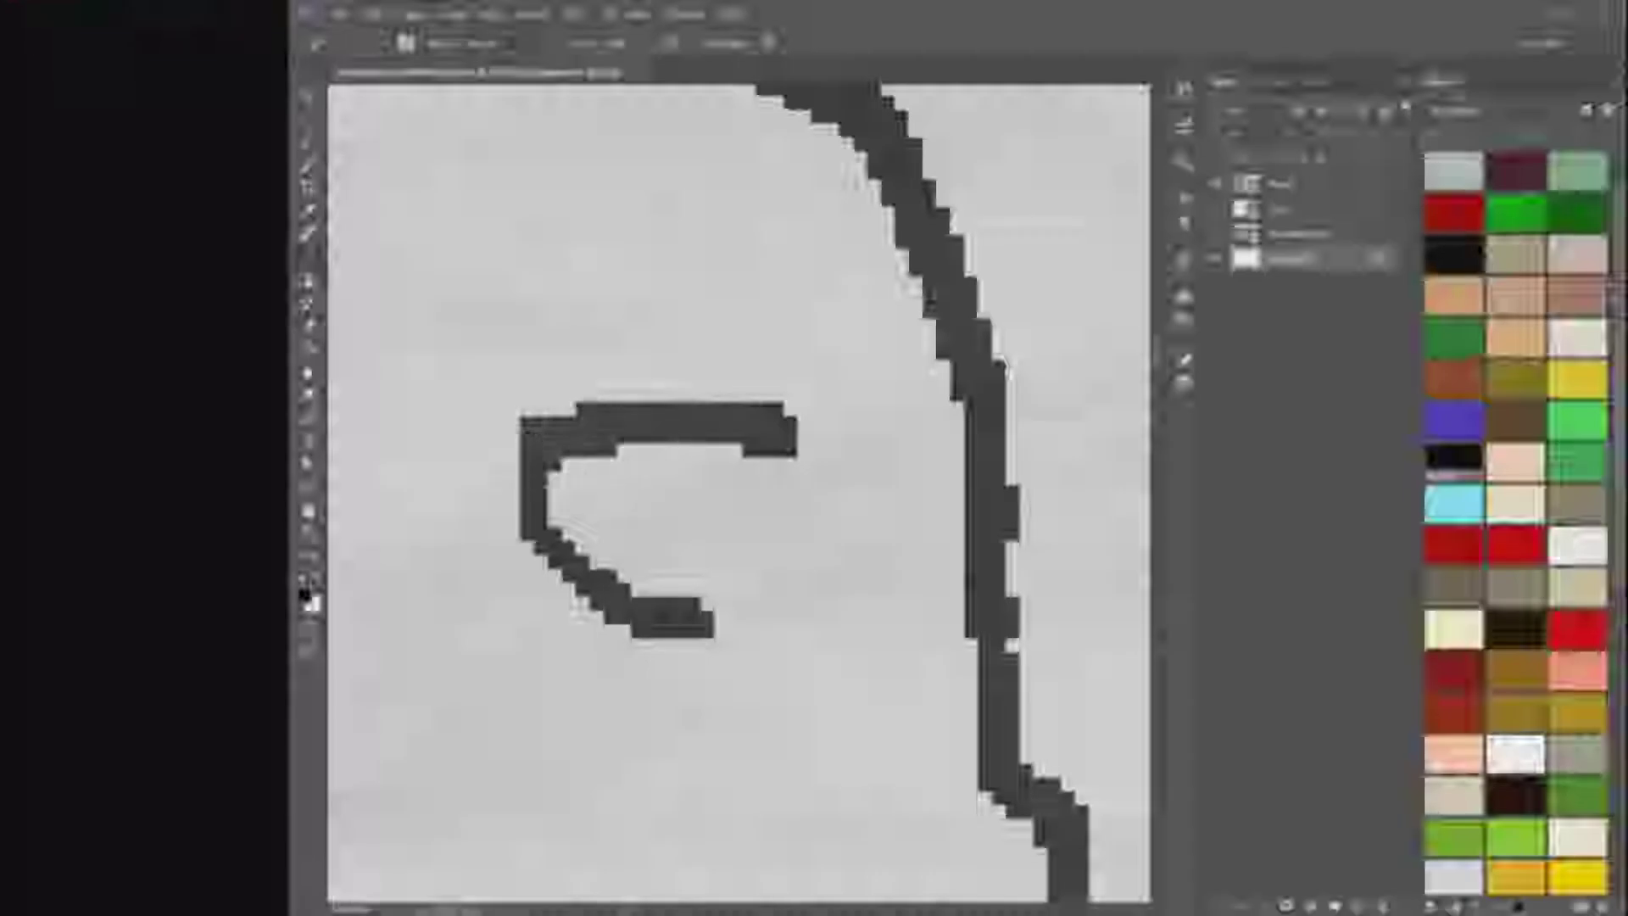
drag(777, 437, 818, 465)
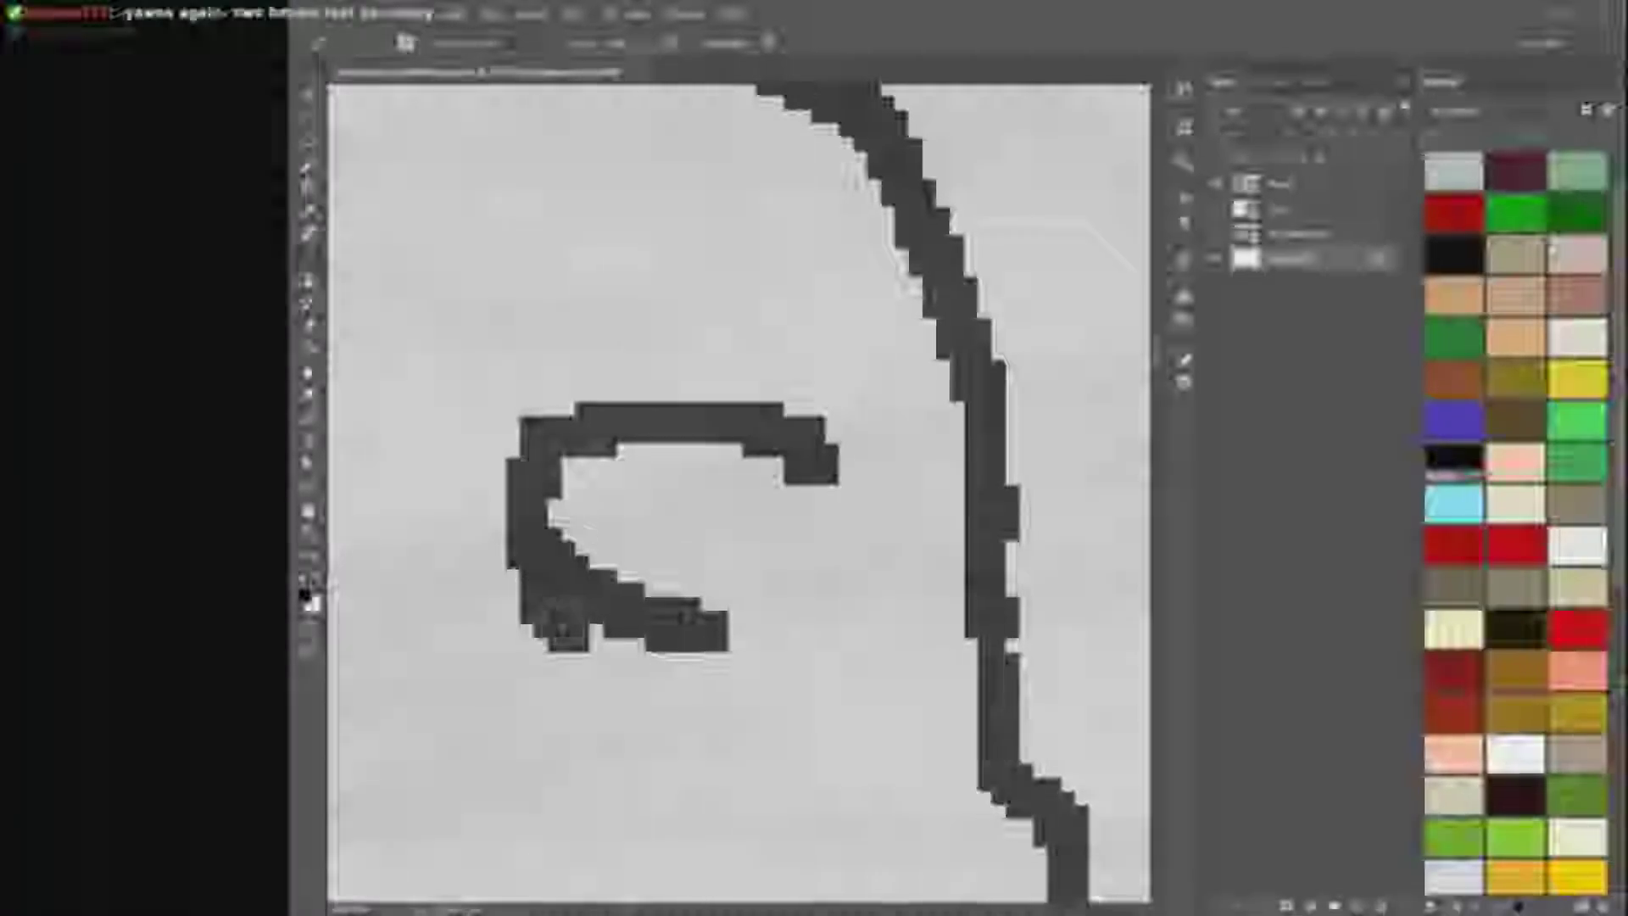
right_click(663, 497)
key(Escape)
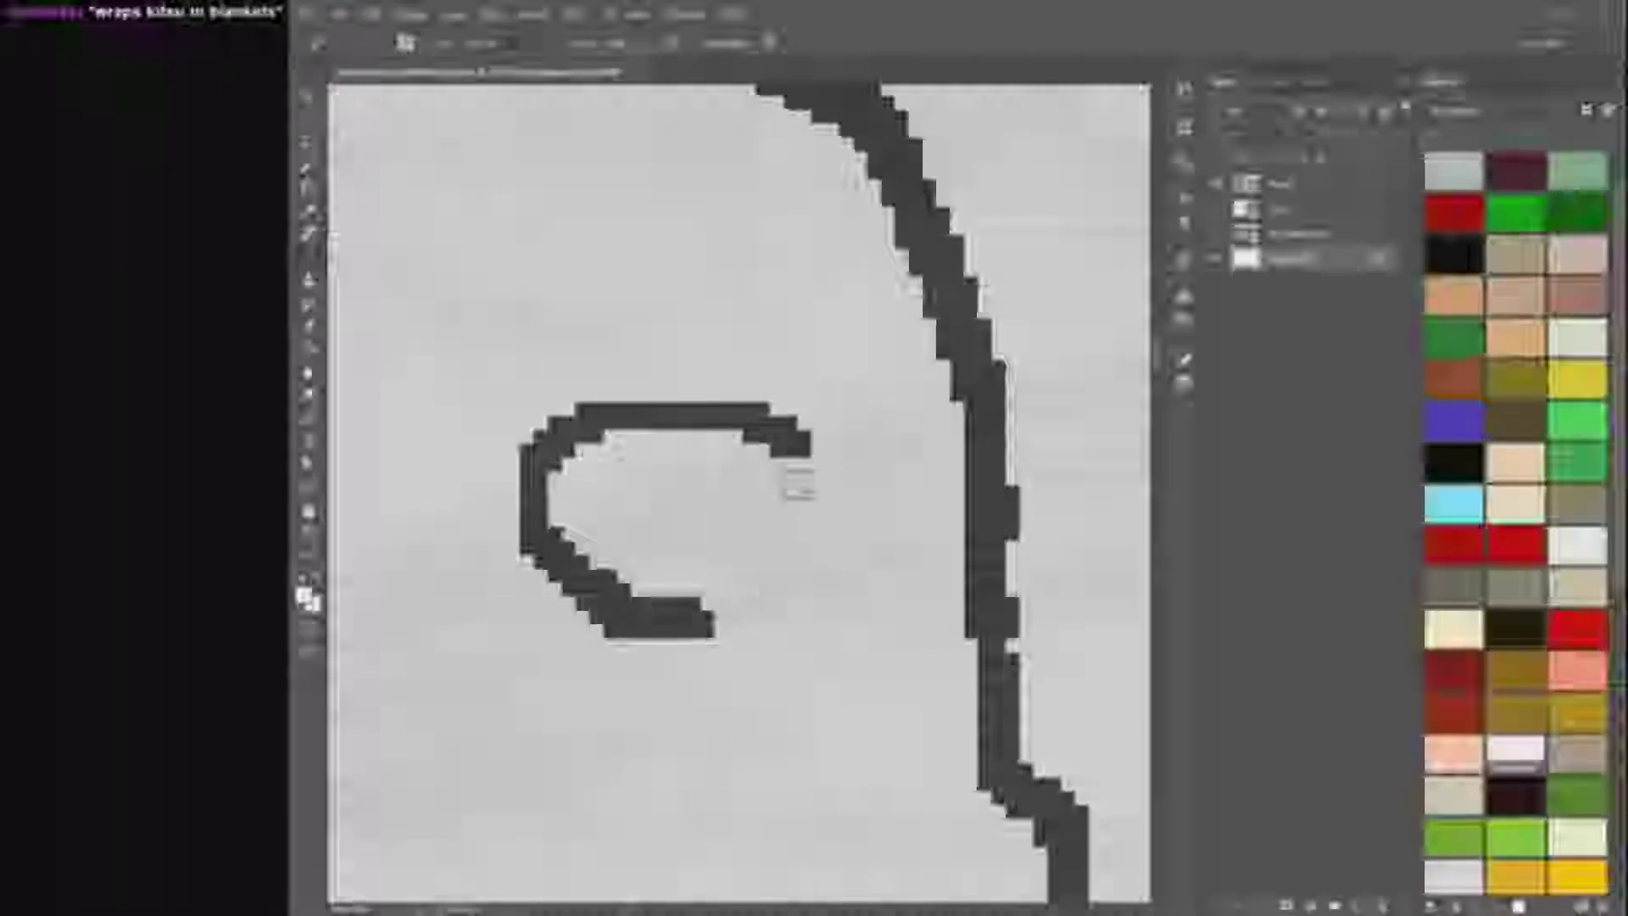
Step: Hide the scanned sketch layer and fill the inside of the eye with an off-white colour using the Paint Bucket
click(308, 348)
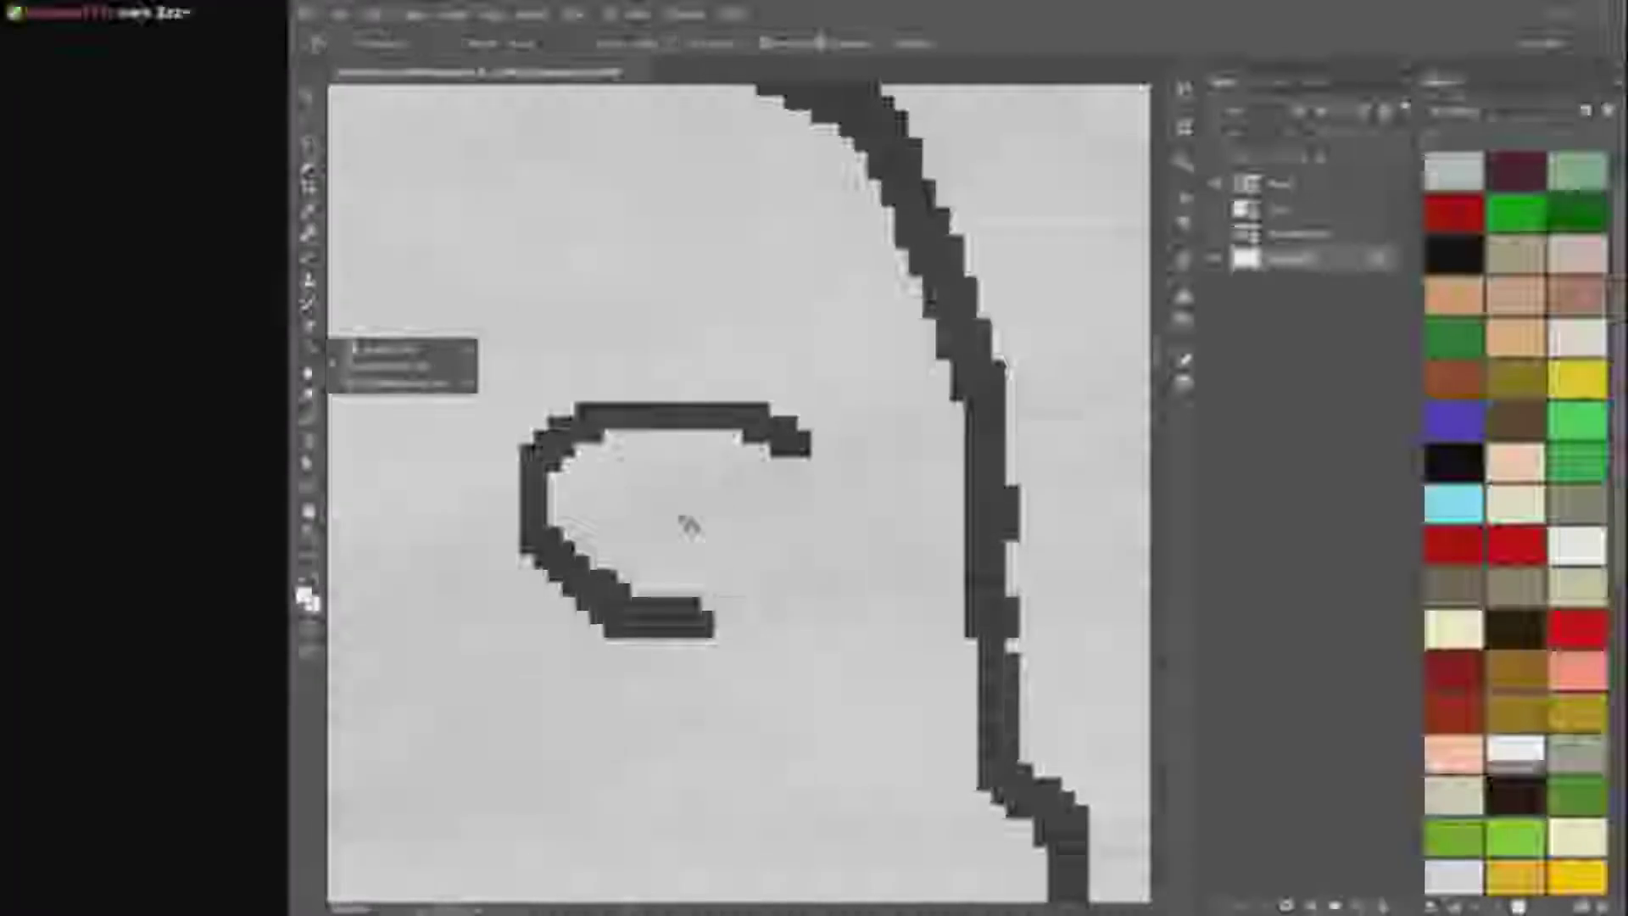
scroll(666, 566, down, 8)
scroll(636, 565, up, 6)
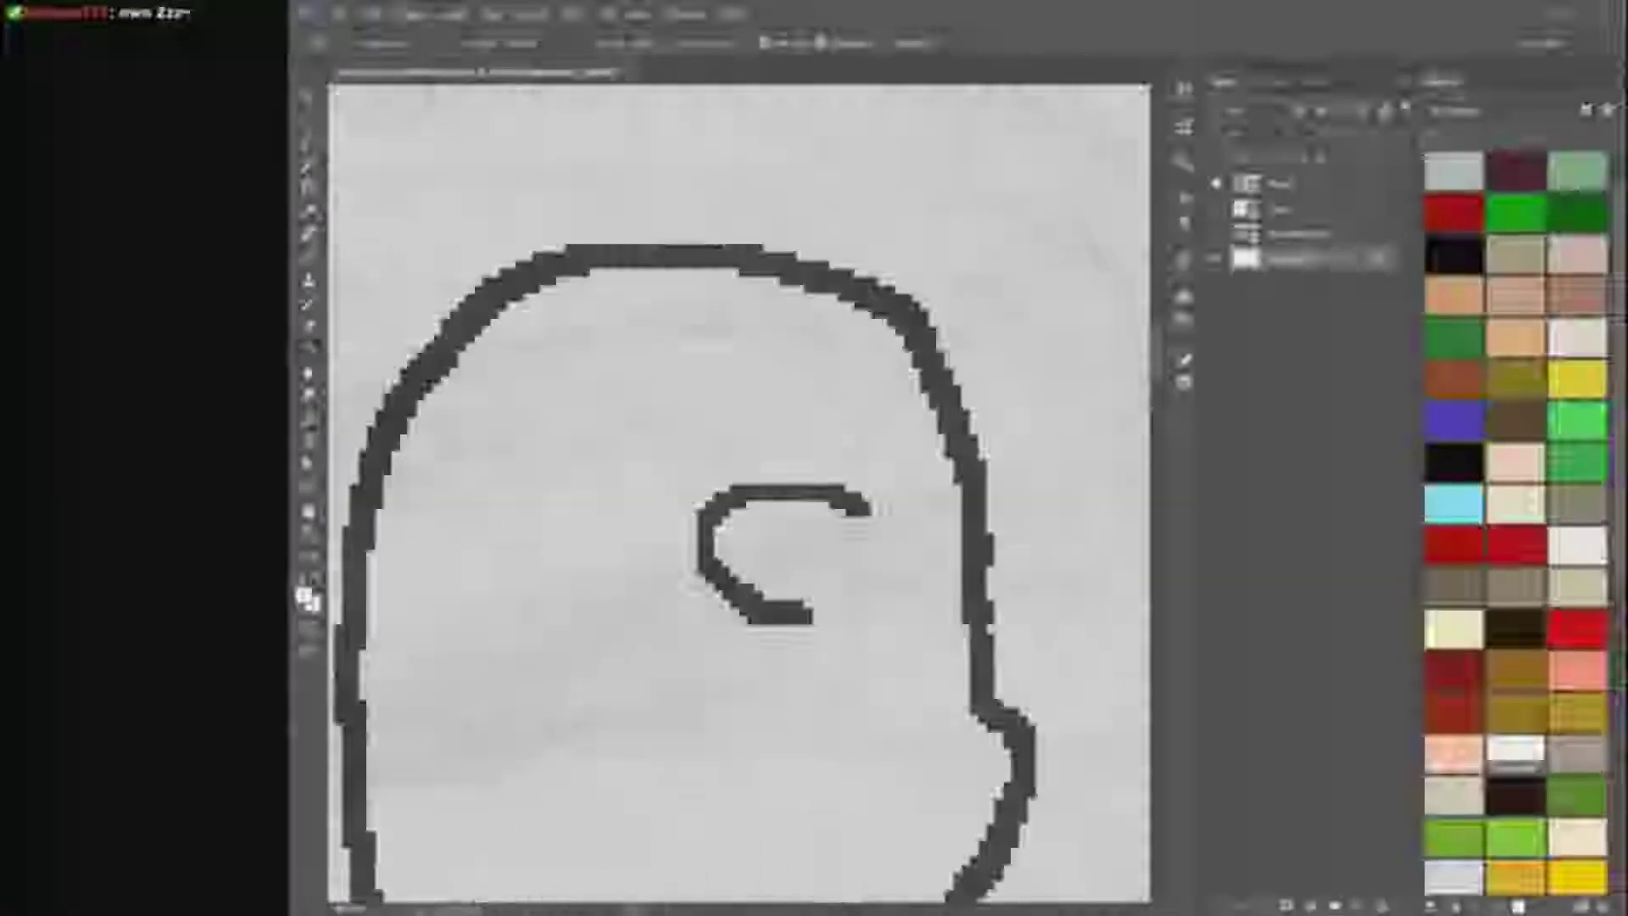
click(1216, 183)
scroll(975, 596, up, 5)
alt+click(727, 685)
scroll(817, 552, down, 3)
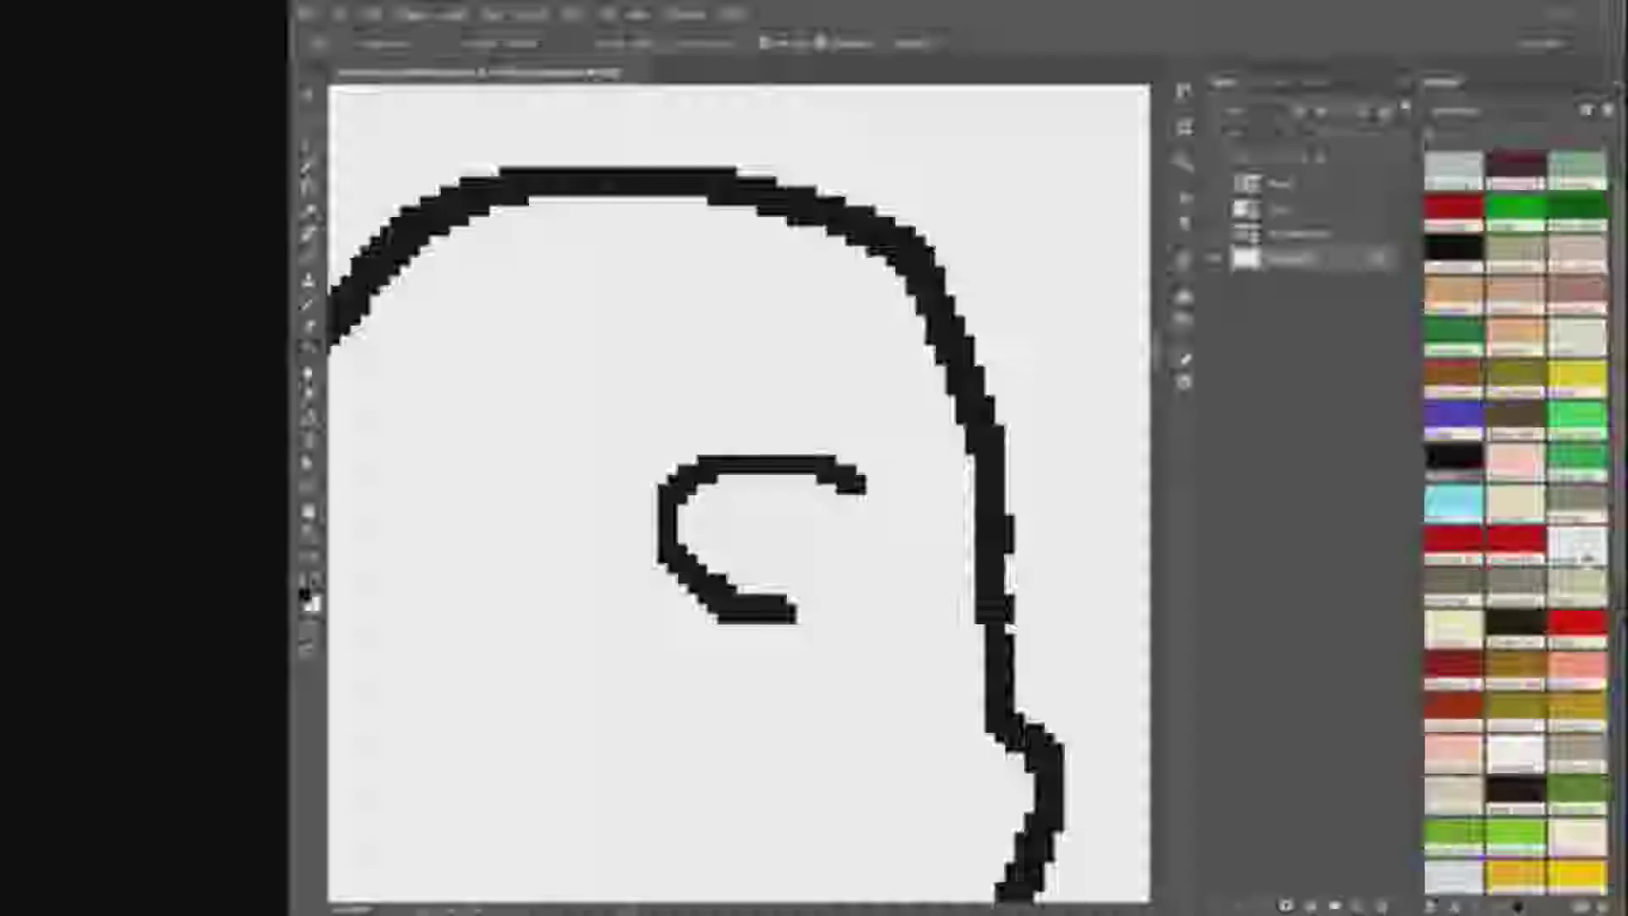
scroll(818, 553, up, 2)
scroll(844, 598, up, 2)
scroll(1063, 428, down, 1)
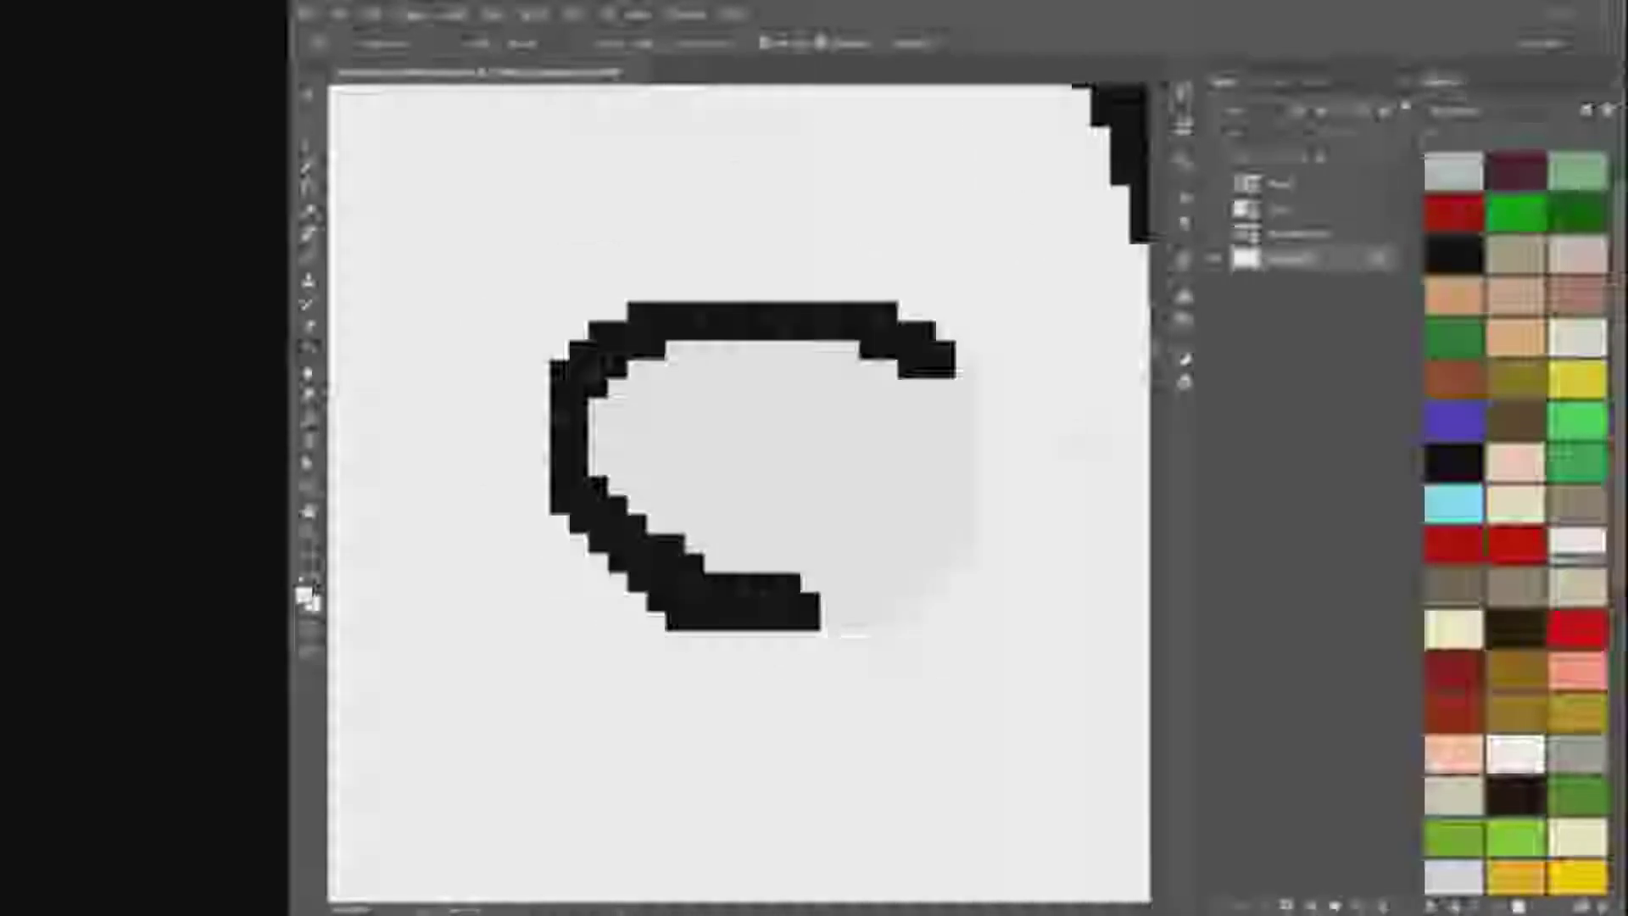
Step: Draw a short black lash stroke below the outer corner of the eye
click(1442, 256)
key(b)
drag(589, 551, 608, 631)
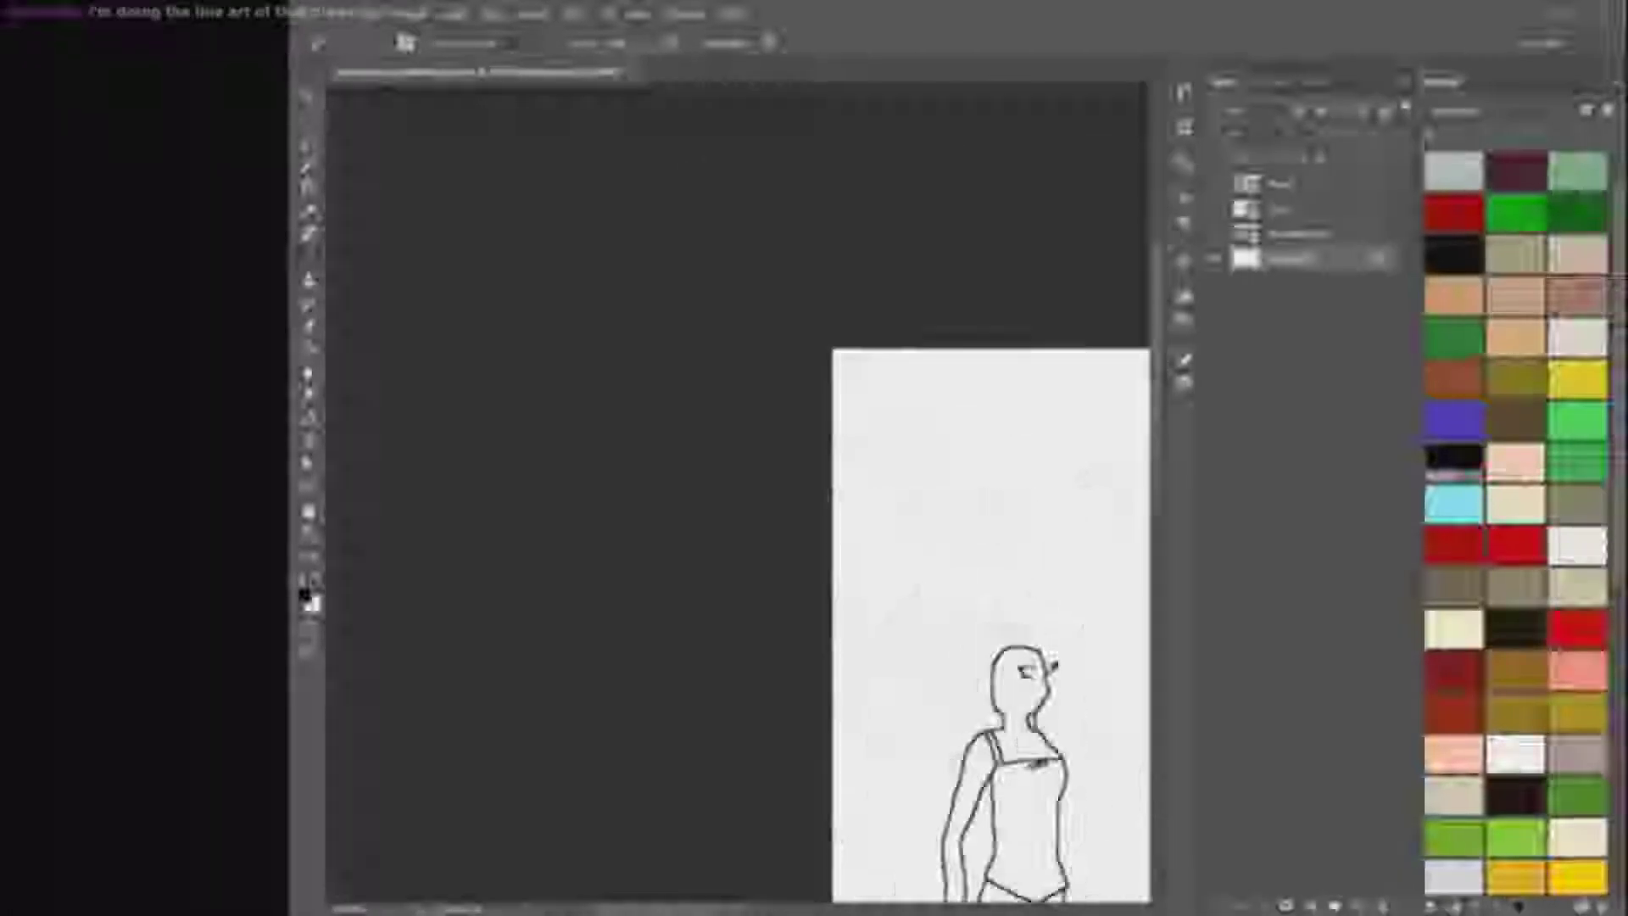
Step: Draw the curved black edge of the iris from the upper lid down to the lower lid
scroll(545, 377, up, 10)
drag(585, 274, 541, 376)
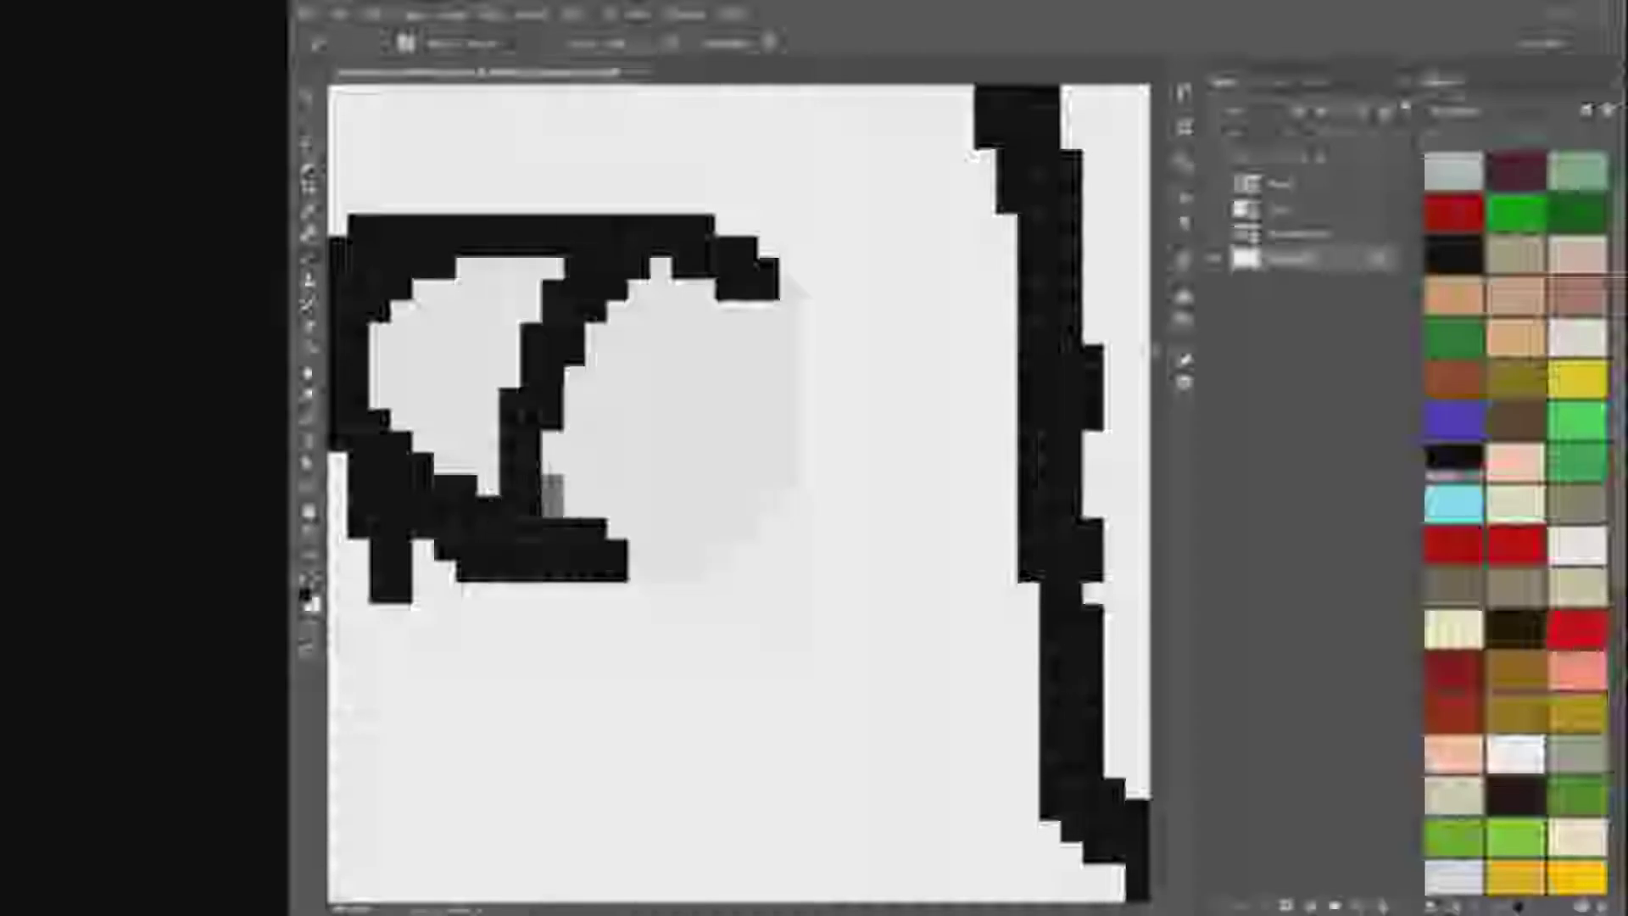
drag(715, 517, 764, 482)
key(ctrl+z)
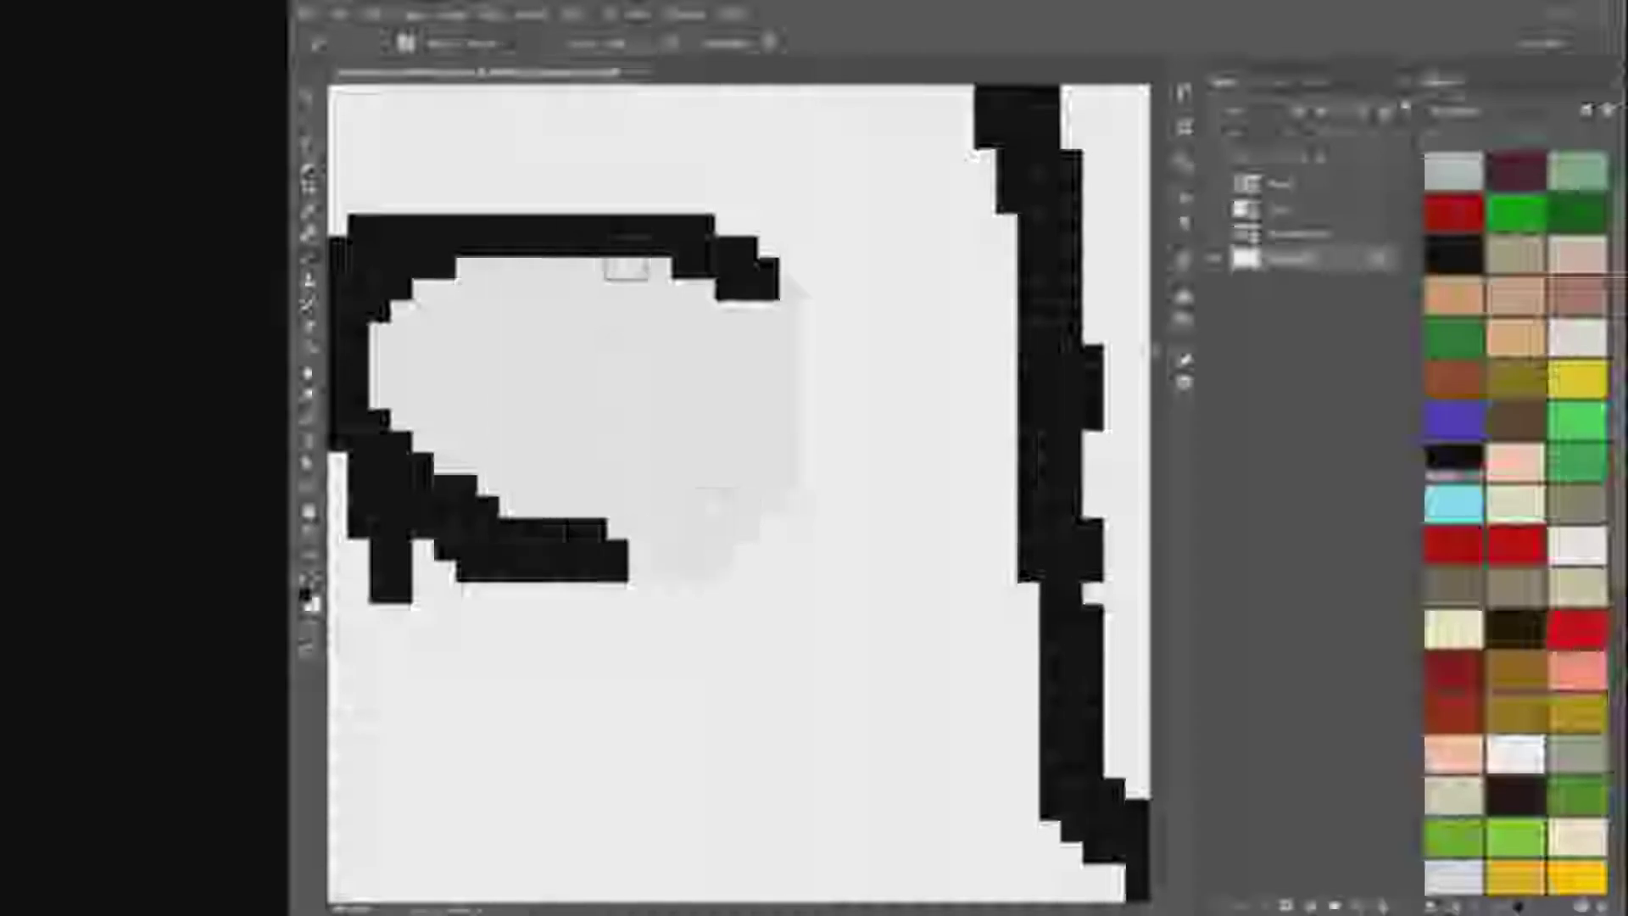
scroll(952, 381, down, 10)
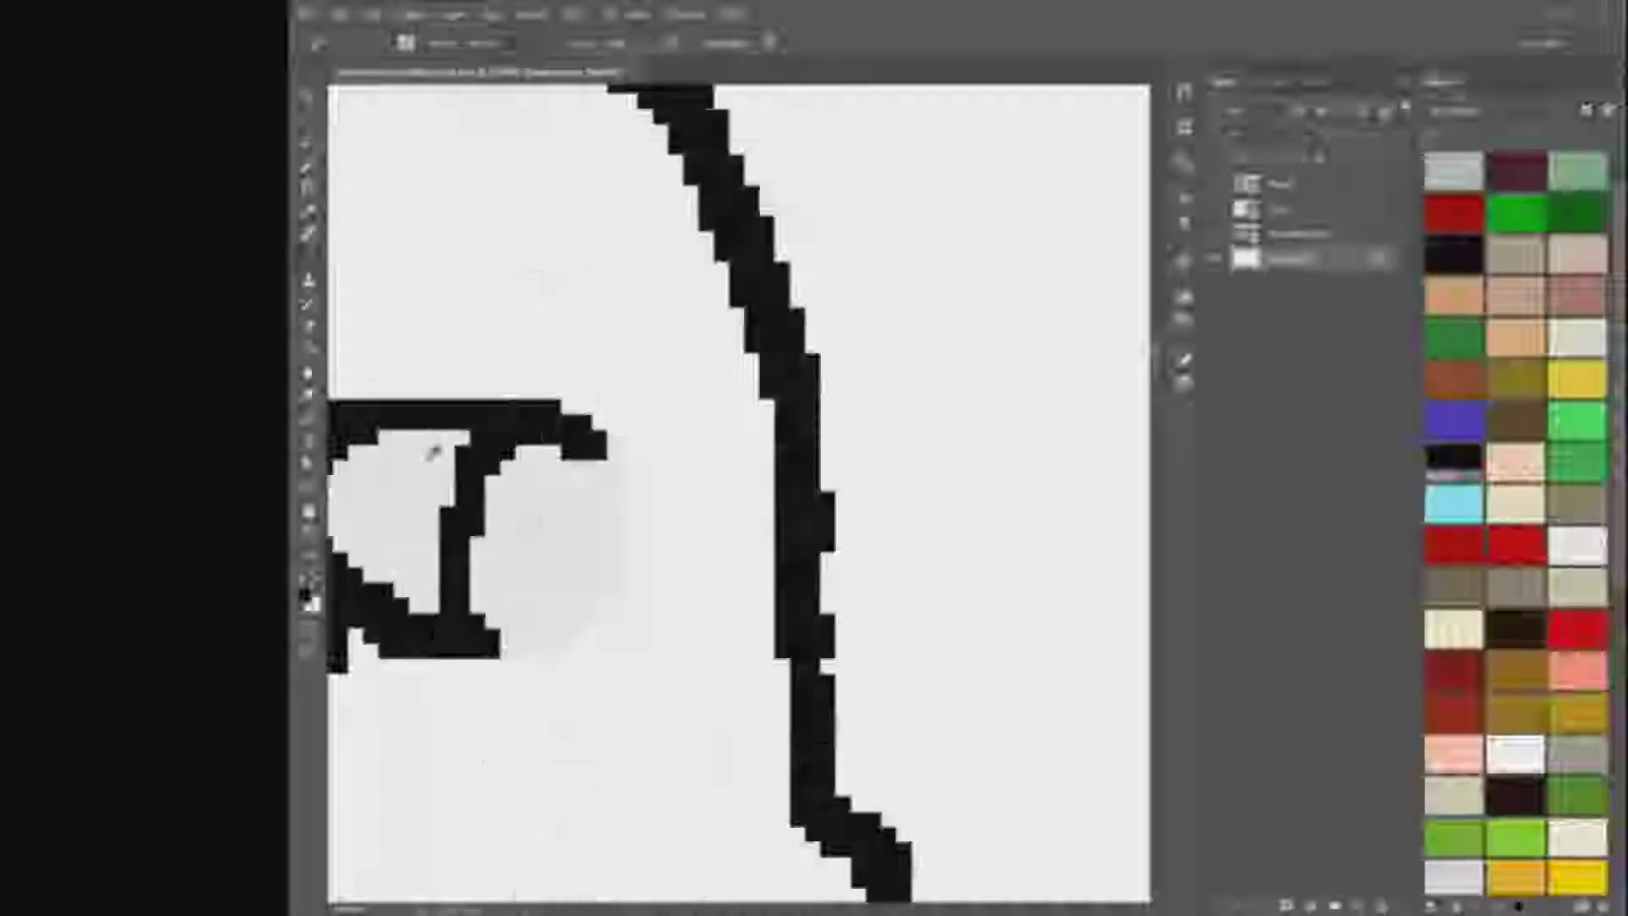
scroll(621, 501, up, 2)
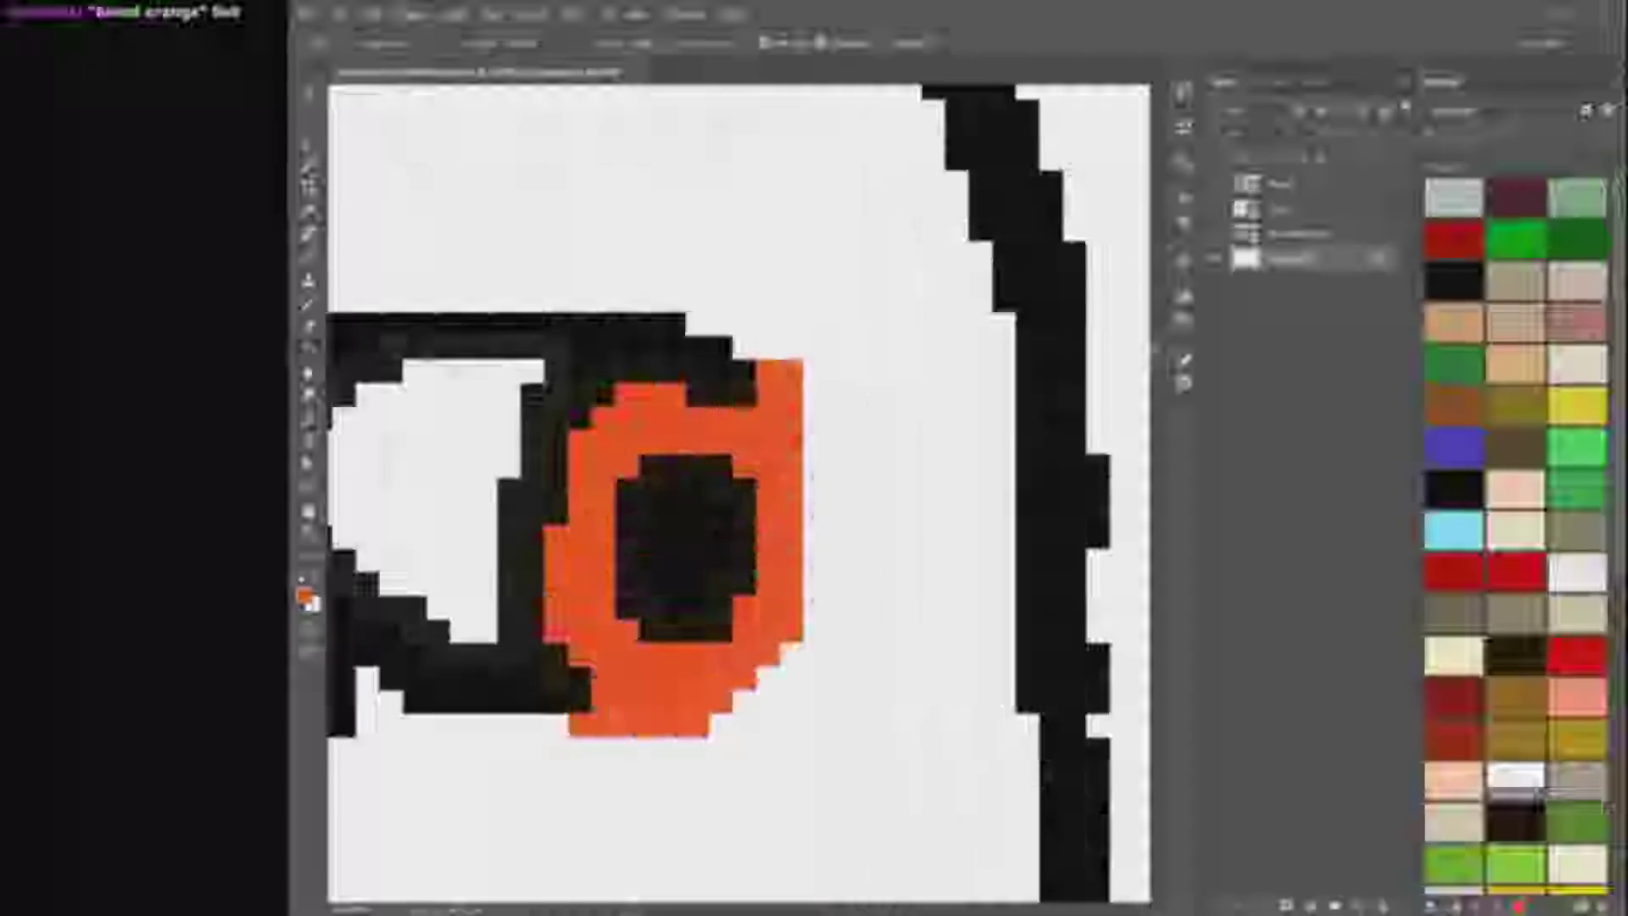
Step: Paint over the stray orange pixels at the iris's upper corner with the sampled background colour
alt+click(871, 457)
click(308, 257)
click(380, 273)
drag(790, 348, 802, 380)
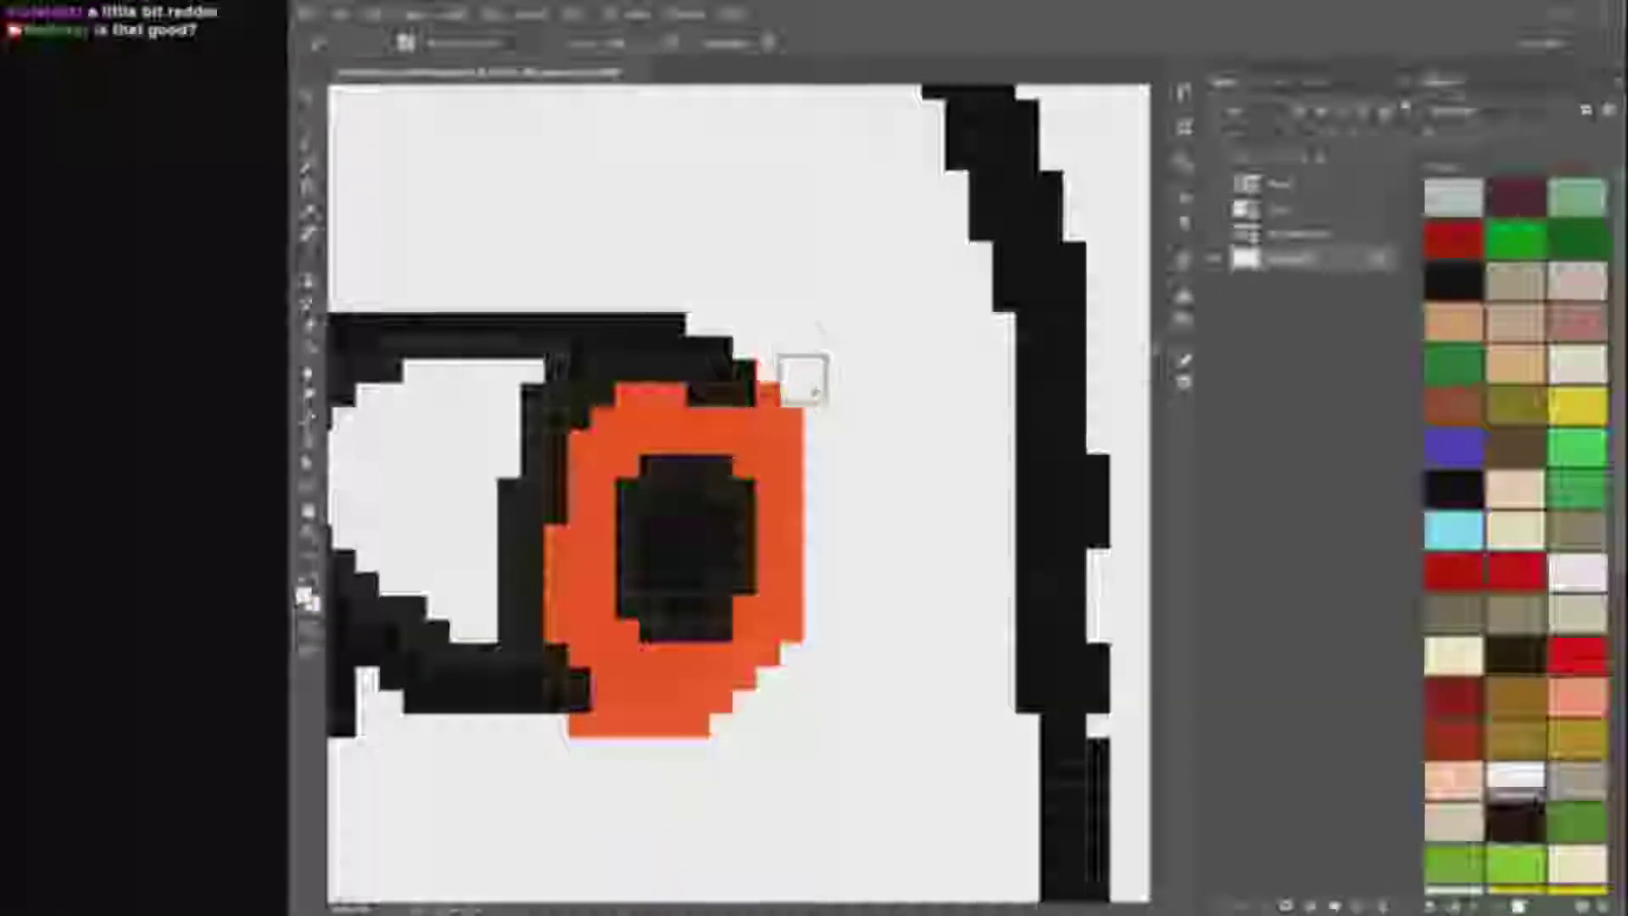
scroll(927, 717, down, 3)
scroll(963, 606, up, 3)
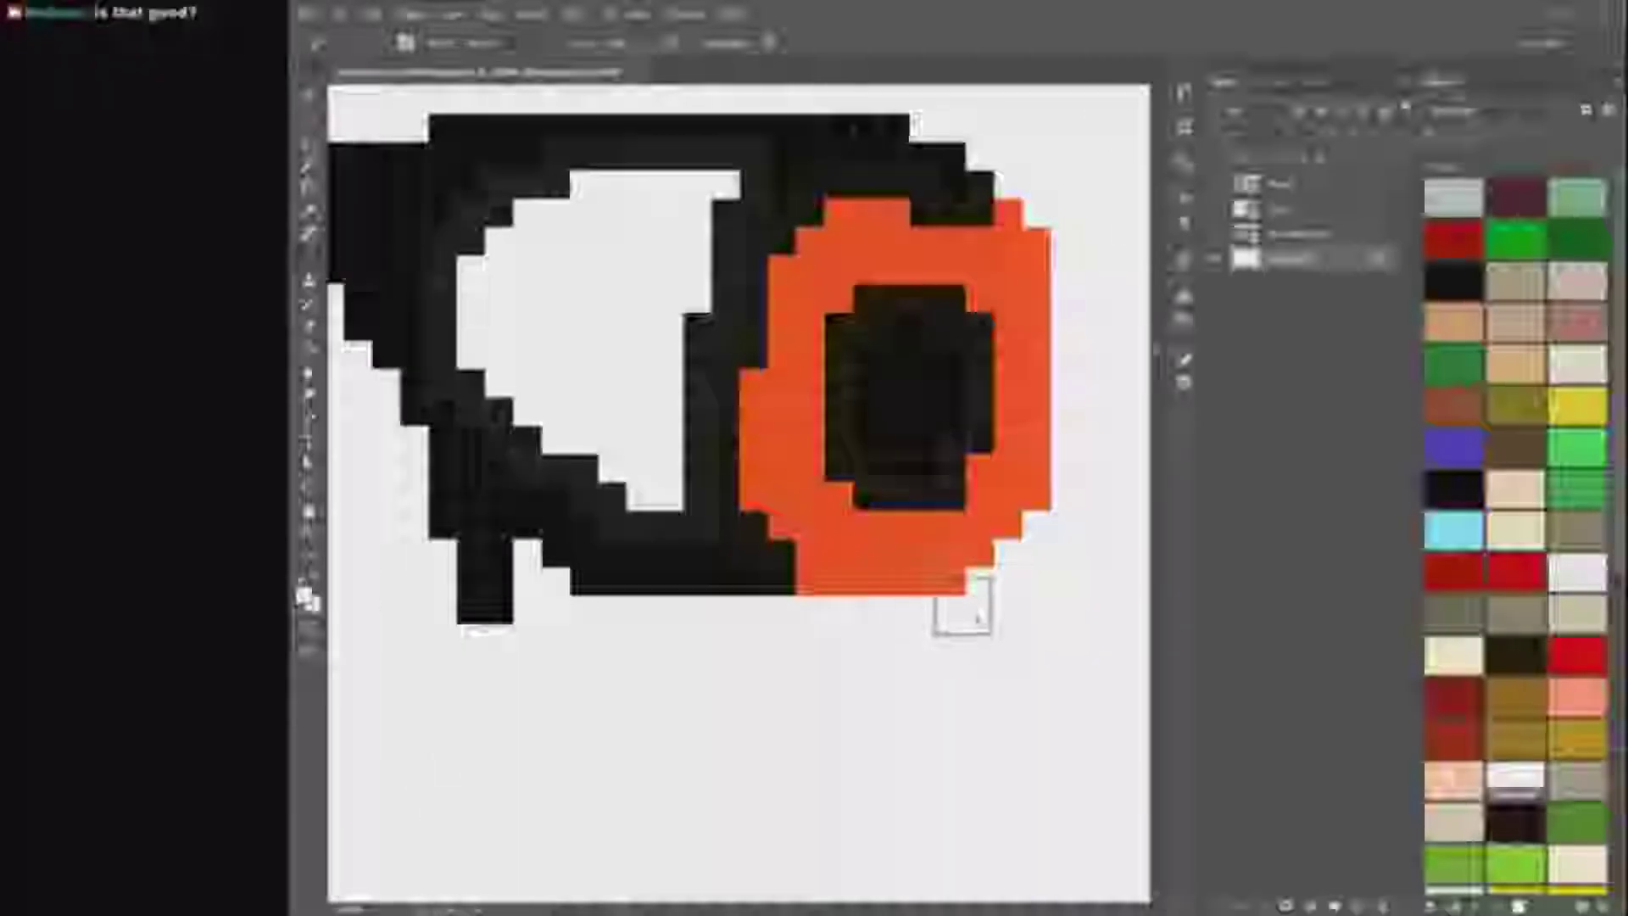
Step: Outline the bottom and front side of the orange iris in black with a fine brush
alt+click(670, 576)
right_click(670, 578)
key(Return)
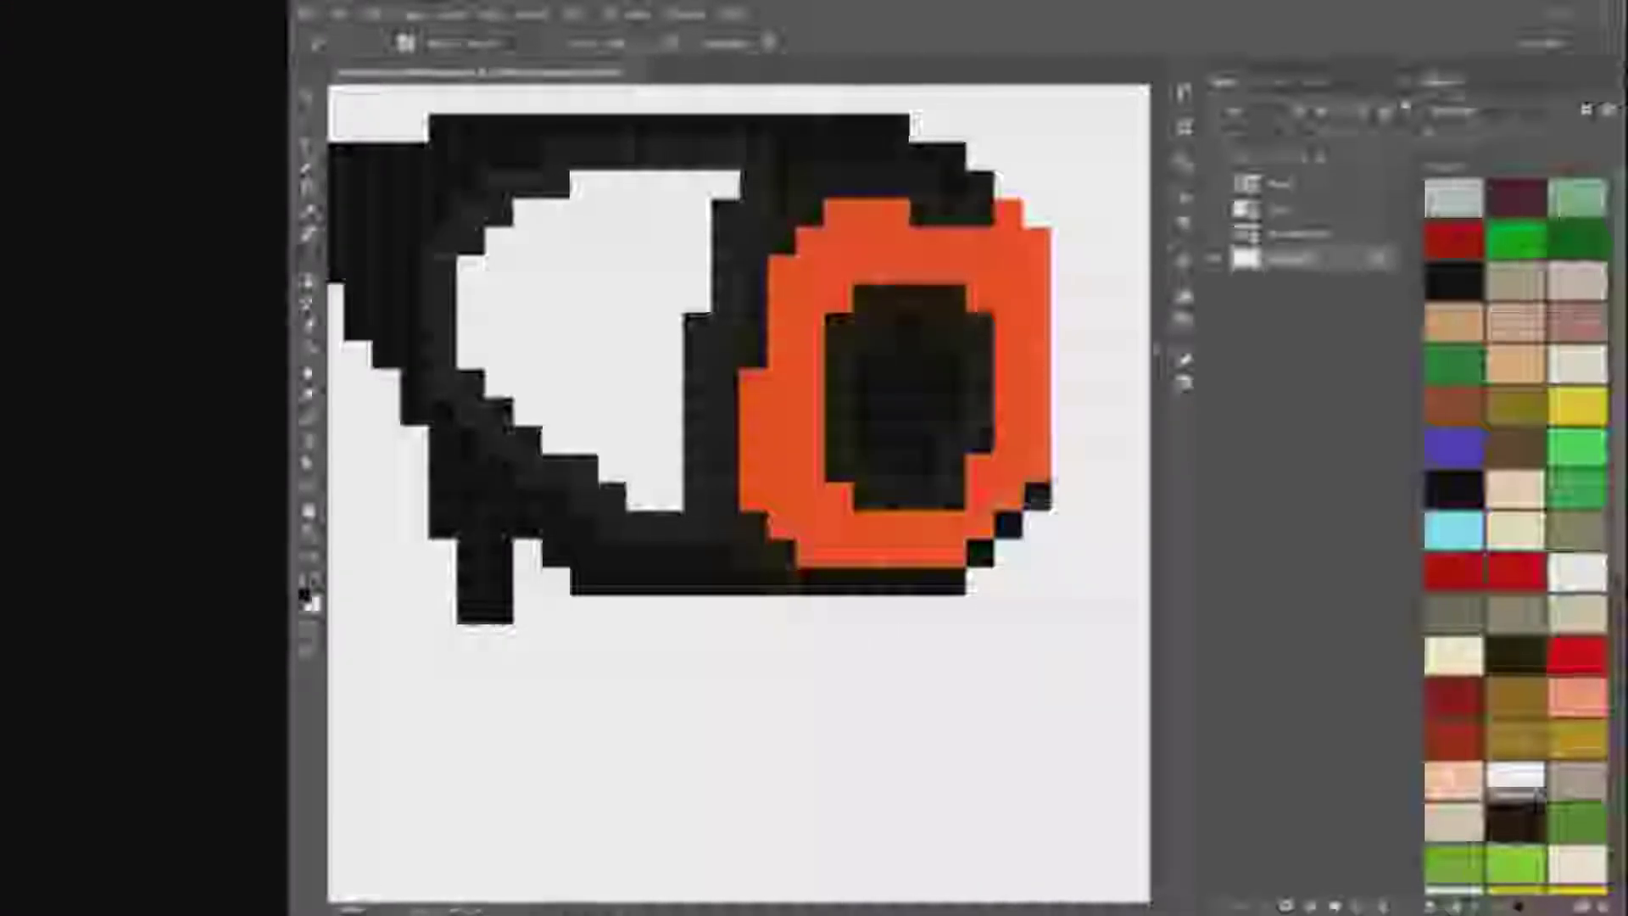
drag(1038, 242, 1010, 212)
scroll(1077, 587, down, 8)
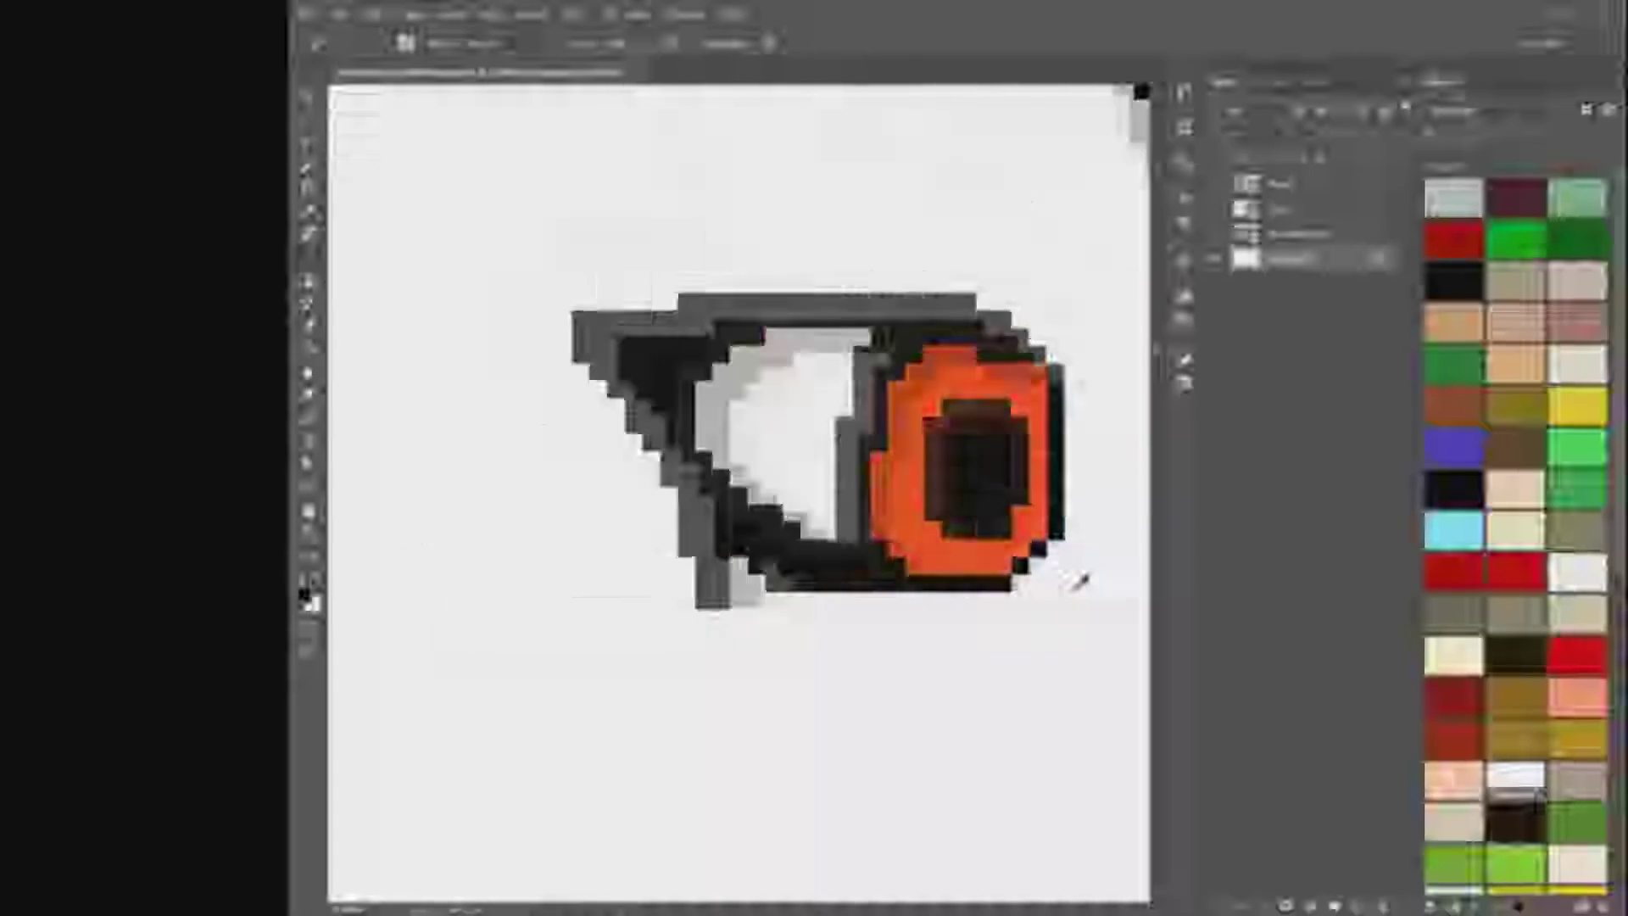
Step: Shift the sampled iris orange to a redder tone and fill the left figure's iris with it using the Paint Bucket
drag(1028, 713, 509, 488)
scroll(492, 483, up, 6)
scroll(564, 347, up, 2)
scroll(636, 449, down, 6)
drag(636, 449, 632, 364)
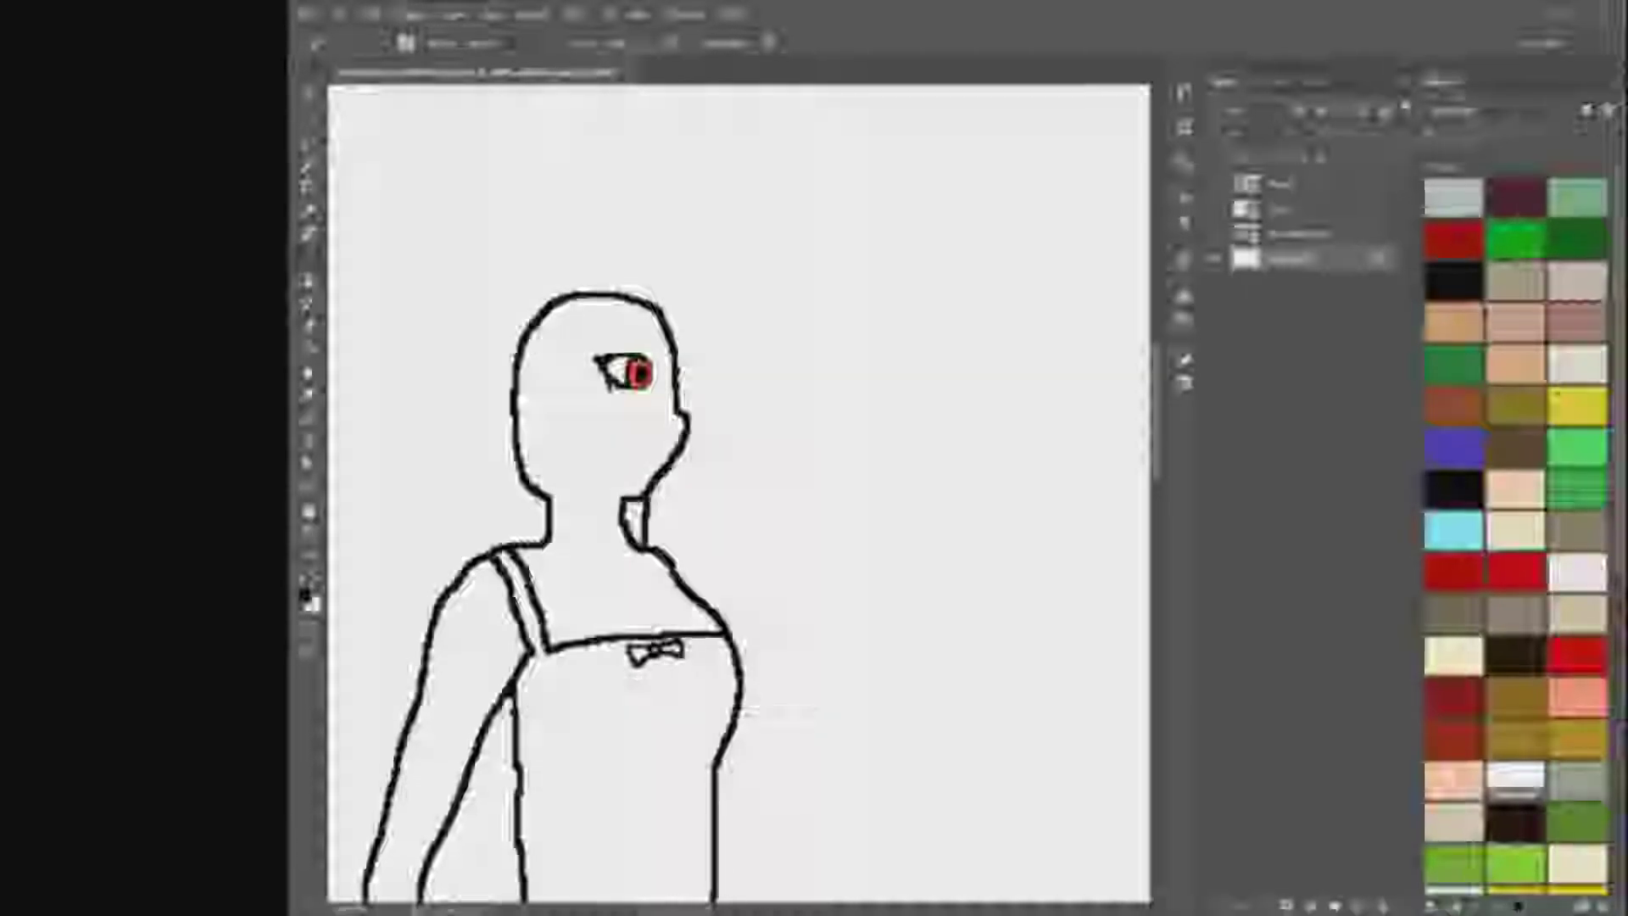
scroll(638, 373, up, 7)
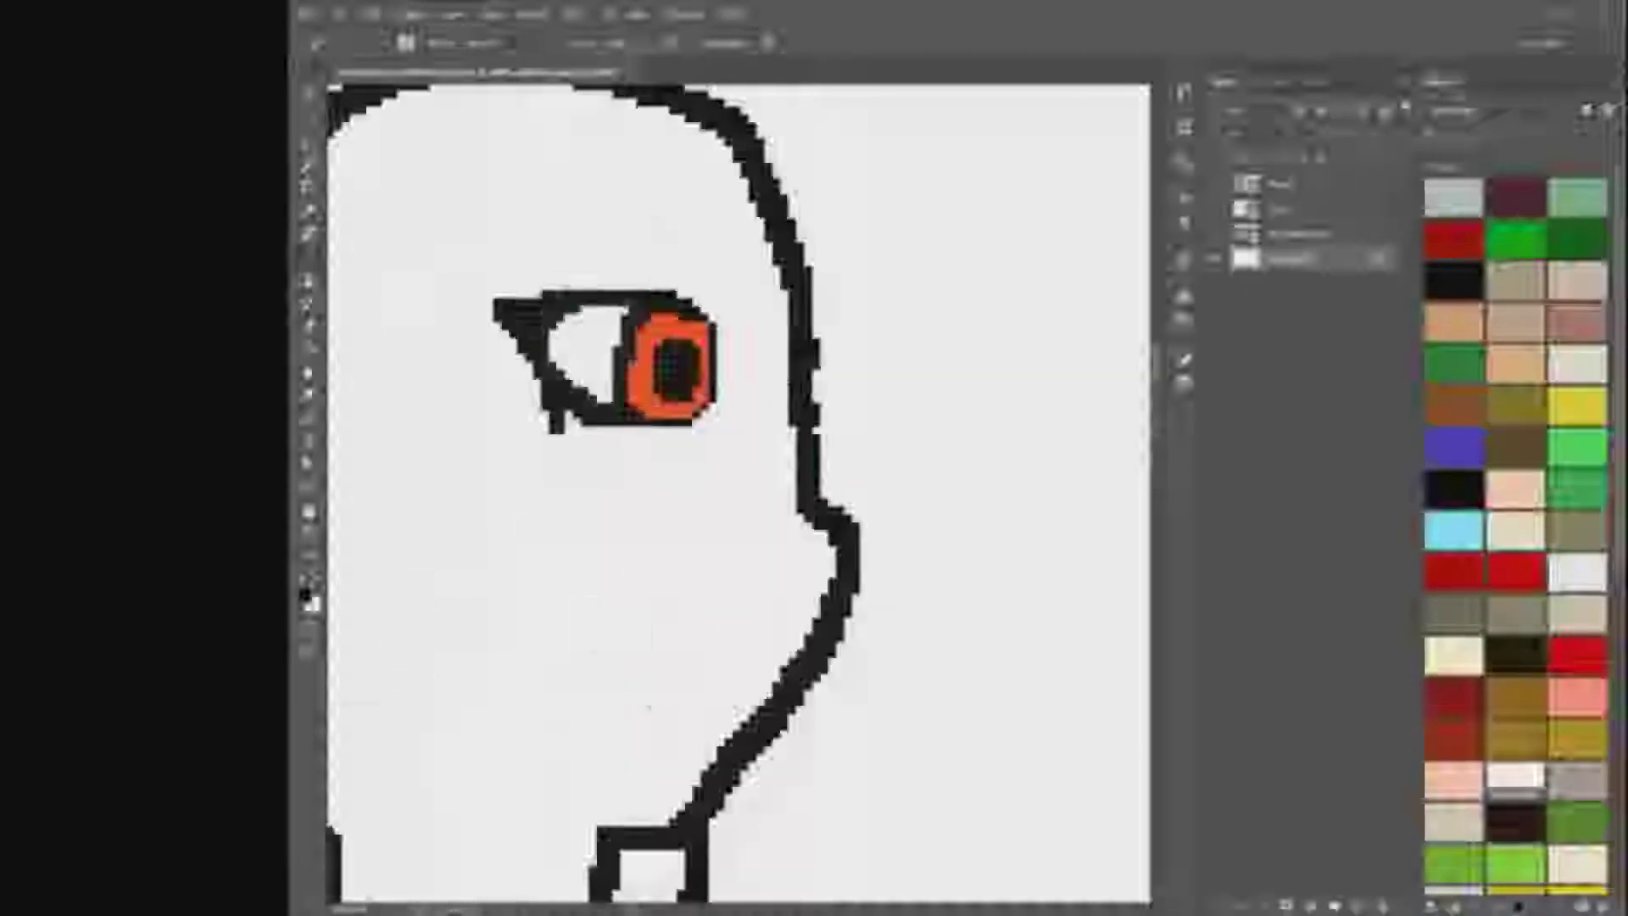
alt+click(561, 424)
click(306, 596)
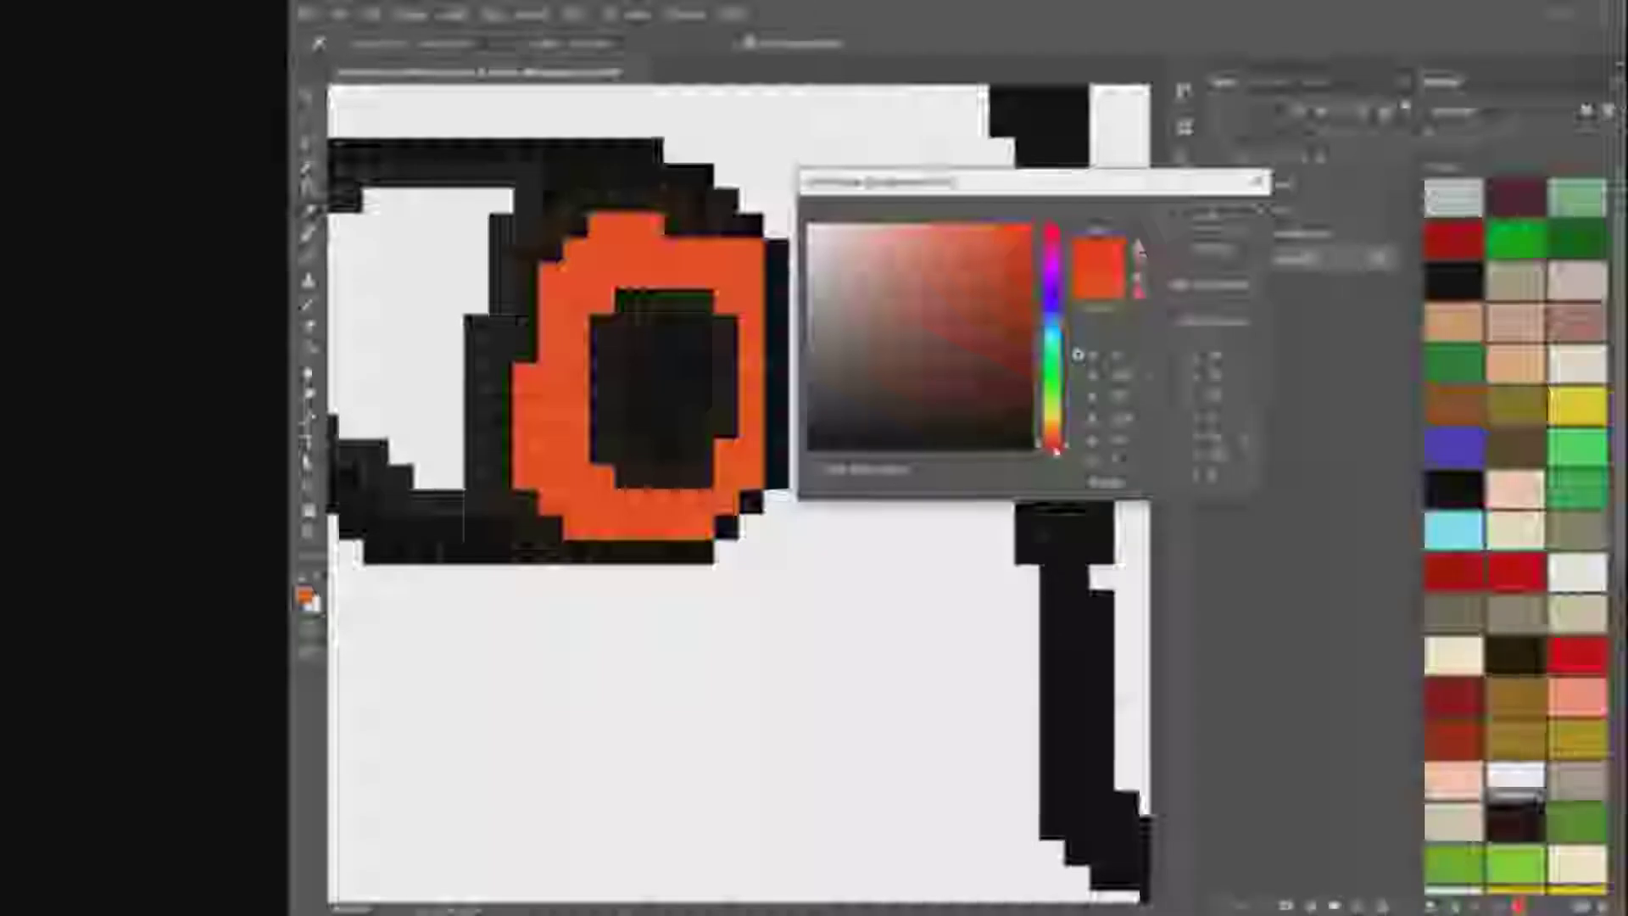
click(1215, 216)
right_click(308, 348)
click(386, 364)
click(562, 424)
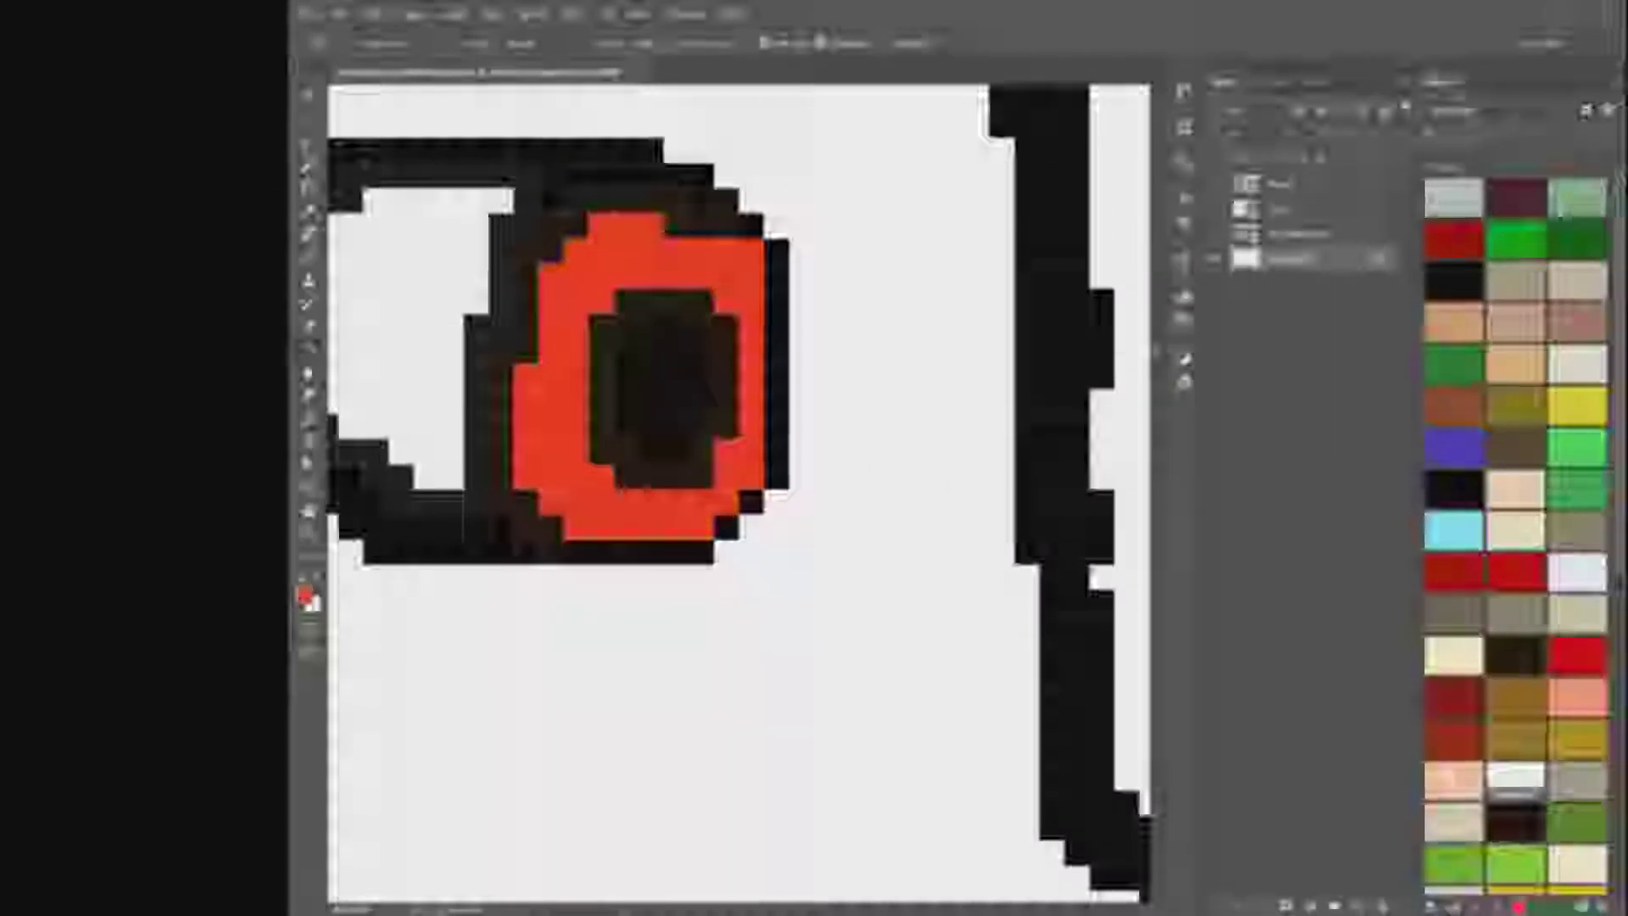
Step: Erase the uneven pixels along the outer edge of the forehead profile in front of the eye
scroll(1054, 436, down, 5)
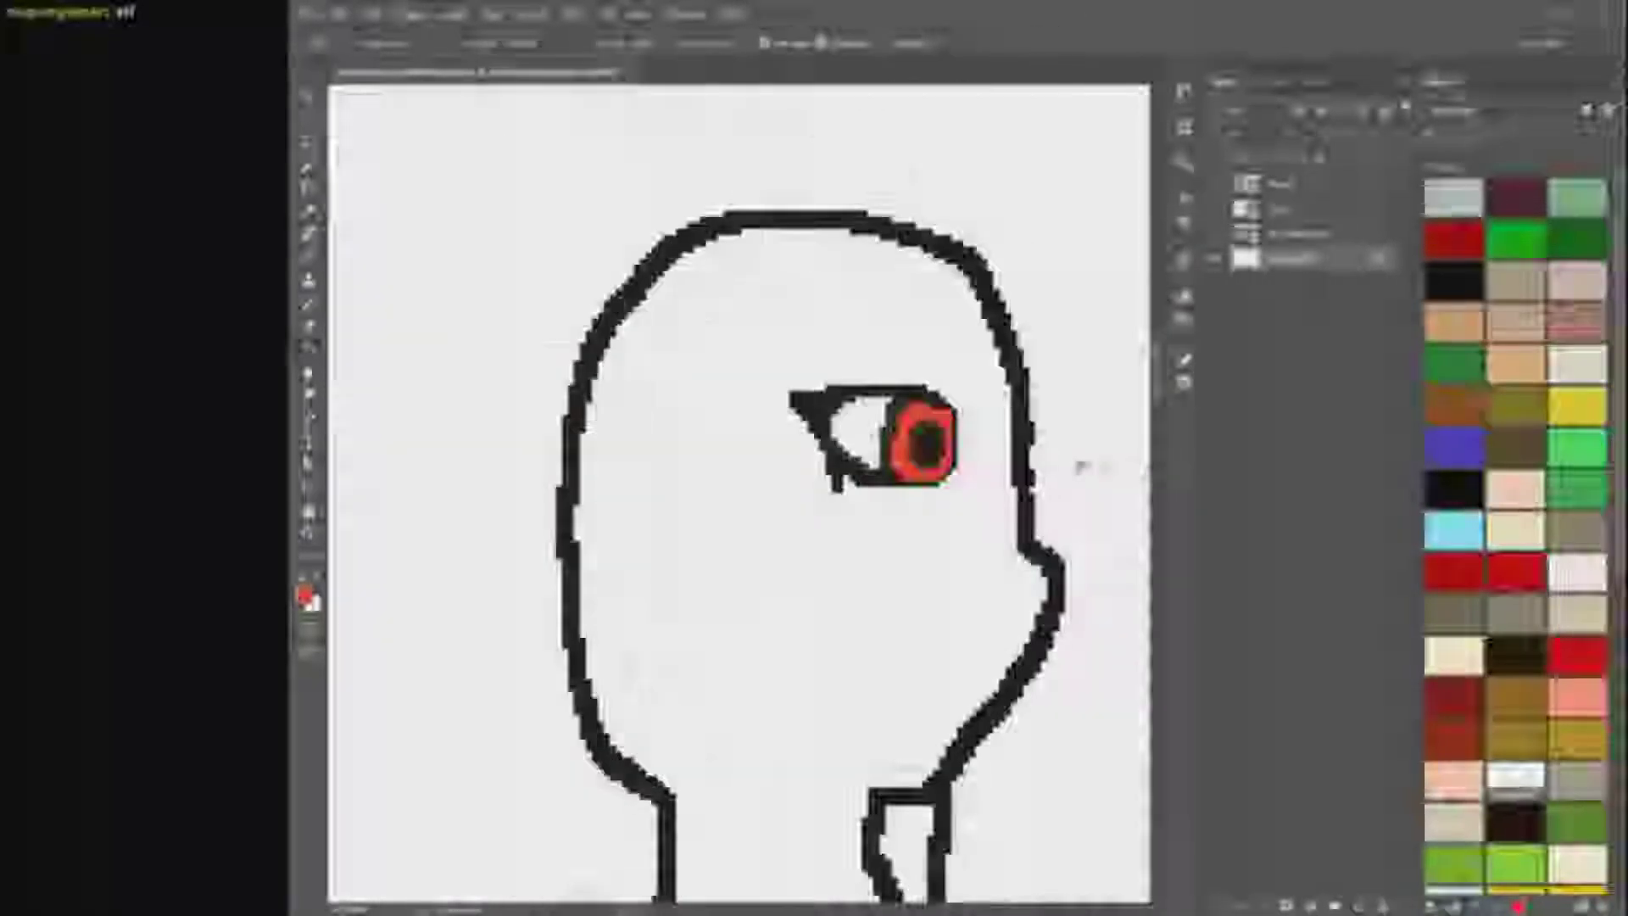
scroll(975, 399, up, 5)
drag(977, 398, 933, 594)
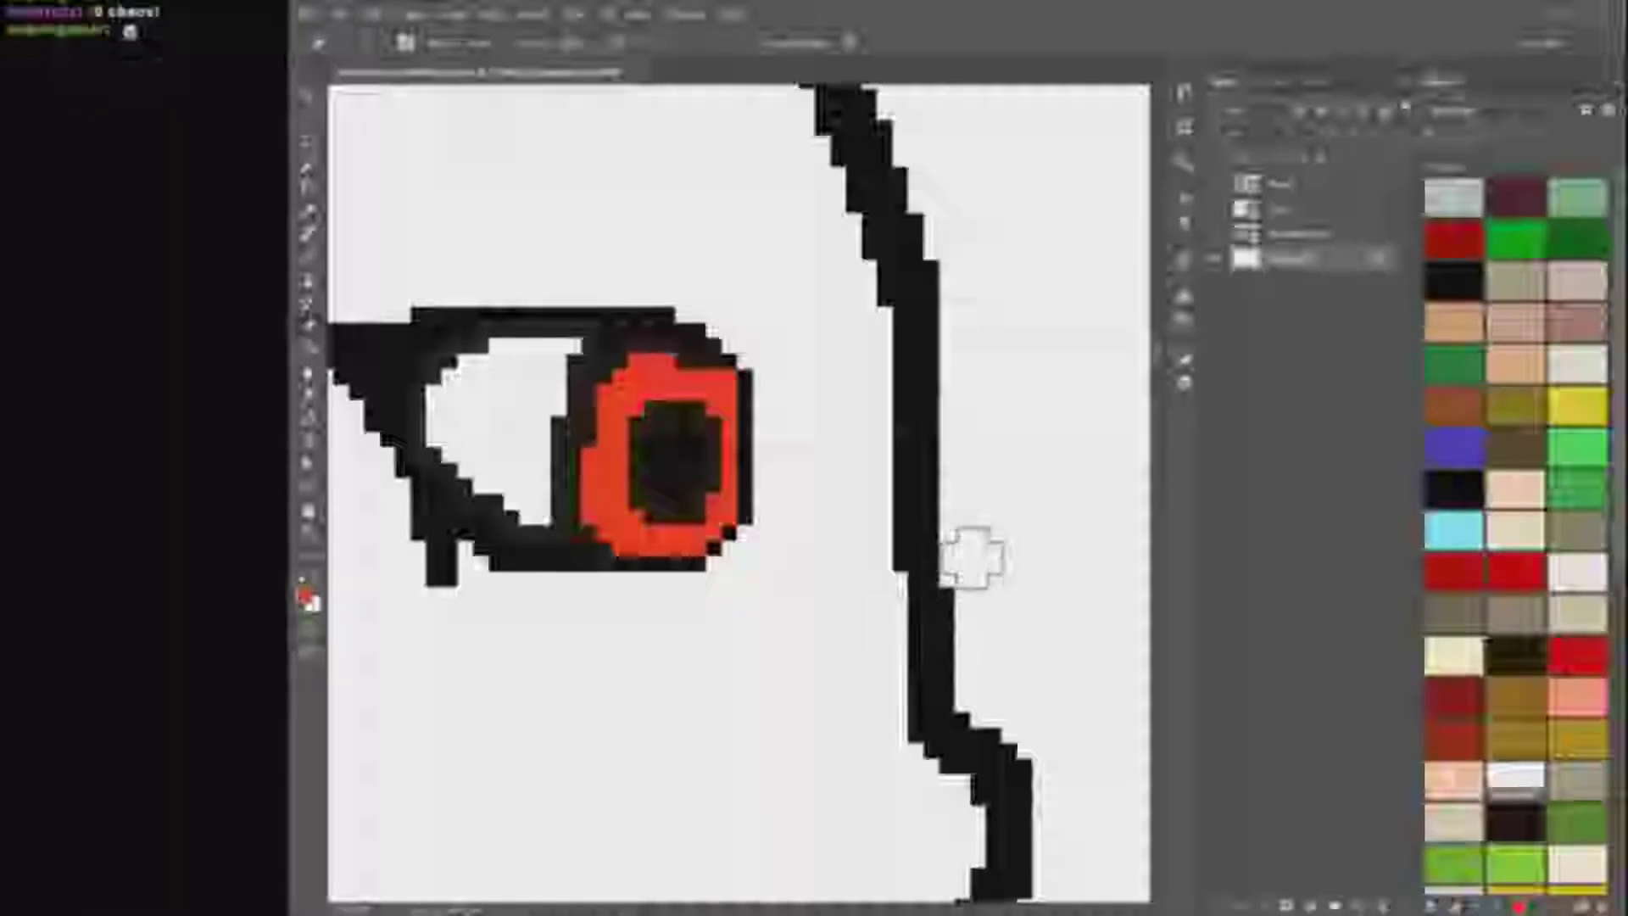
scroll(1009, 411, down, 5)
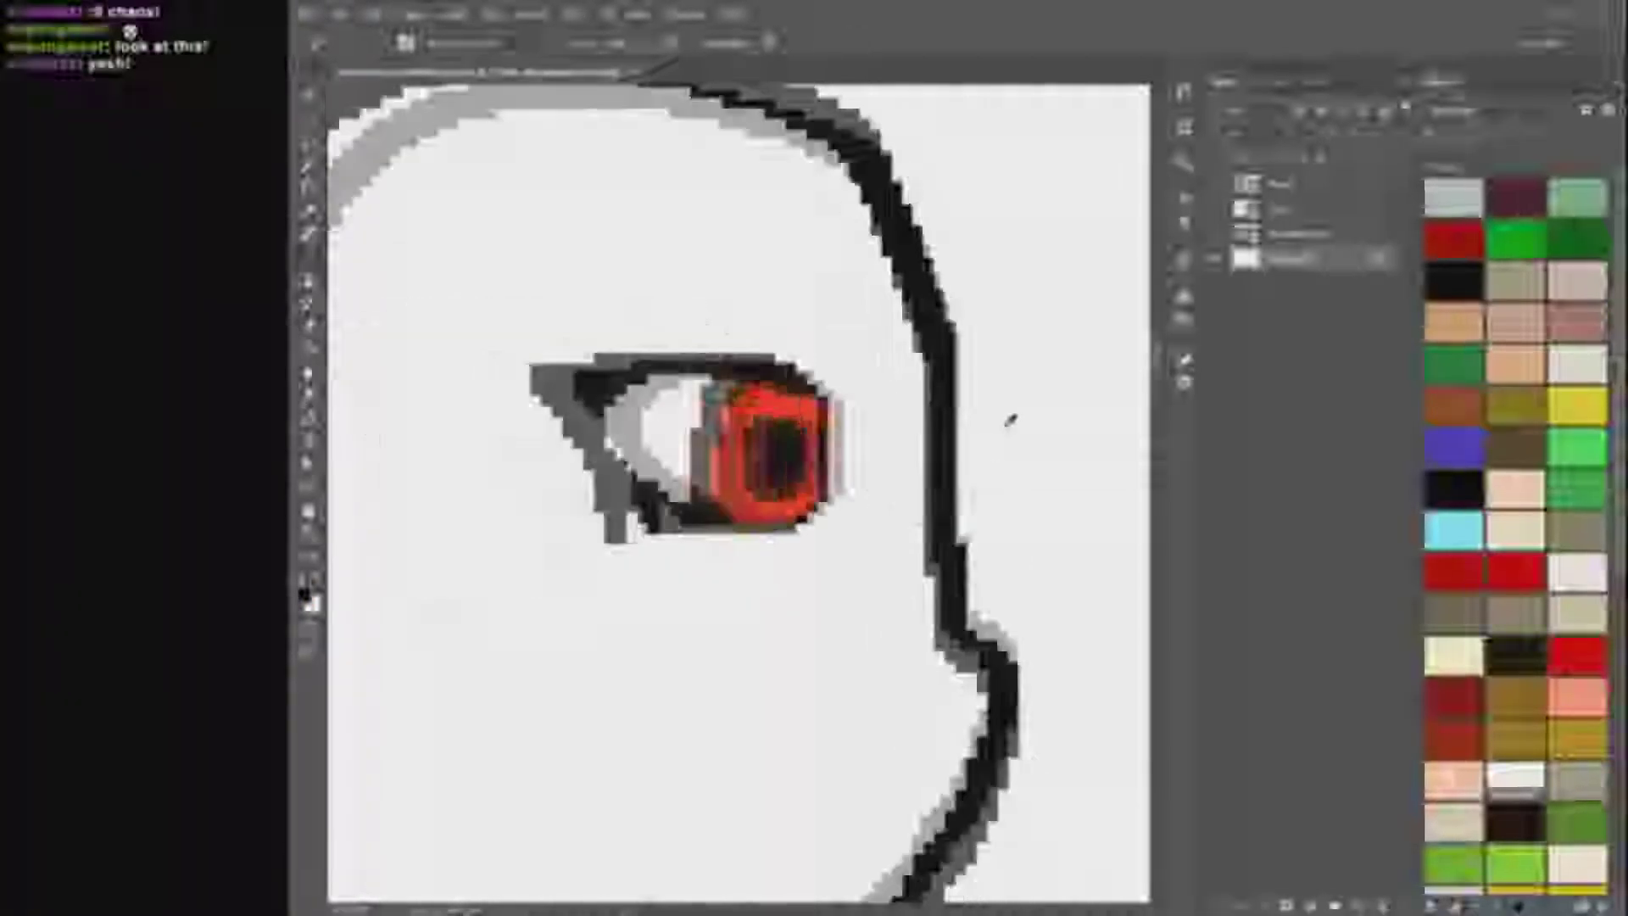
Step: Draw a thin, nearly horizontal black eyebrow outline above the left figure's eye
scroll(421, 411, down, 3)
scroll(393, 436, up, 6)
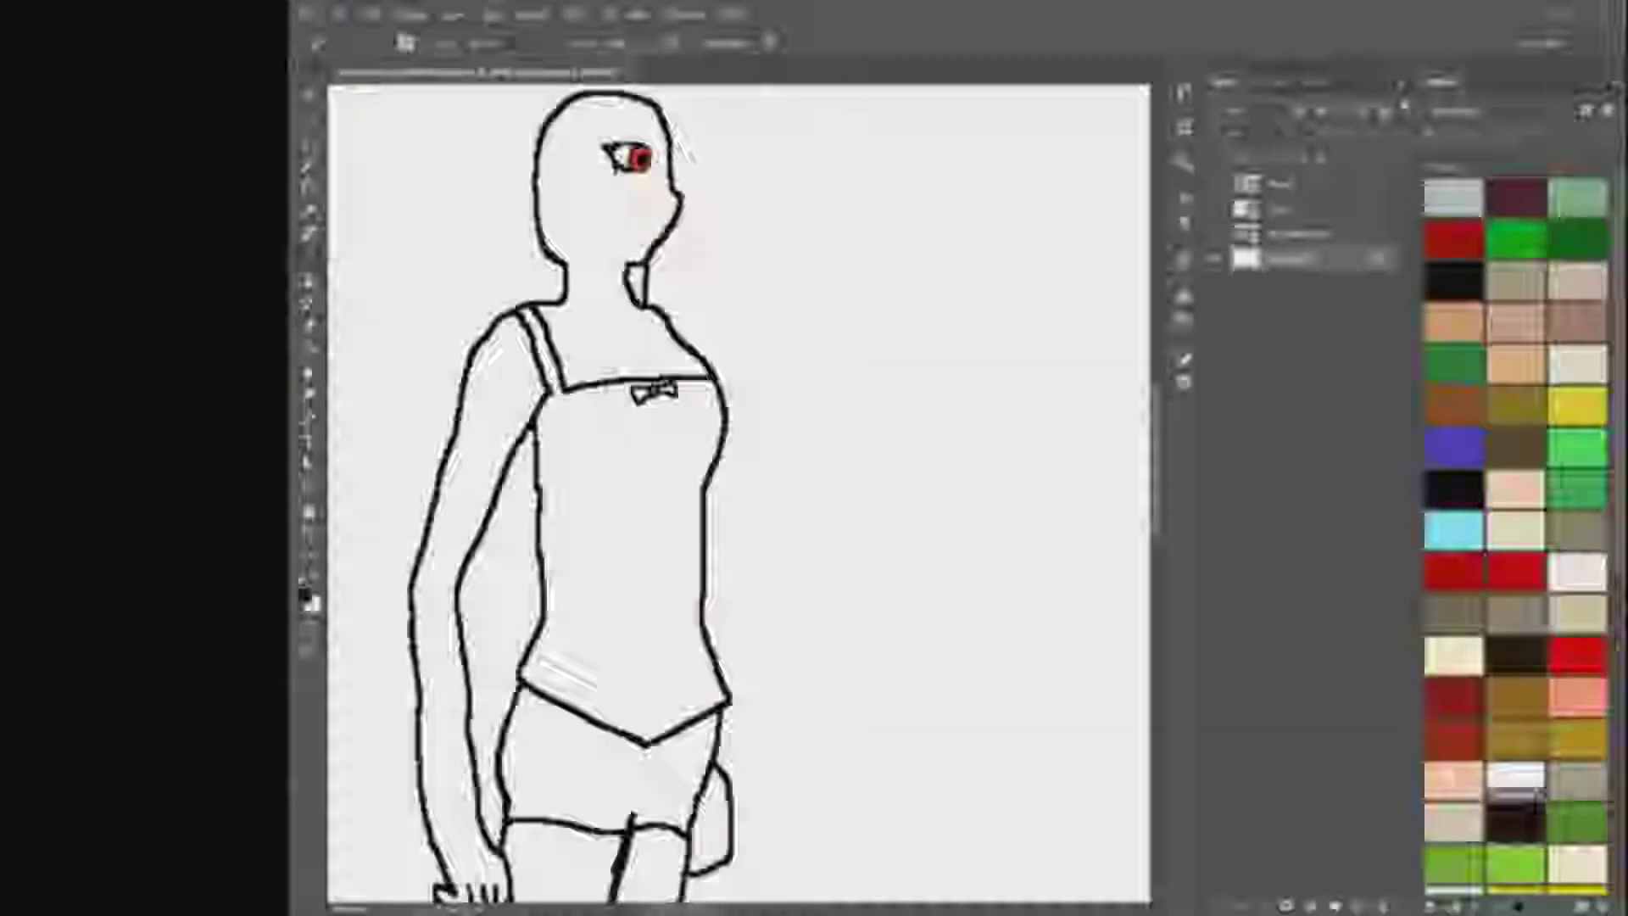
scroll(574, 249, up, 3)
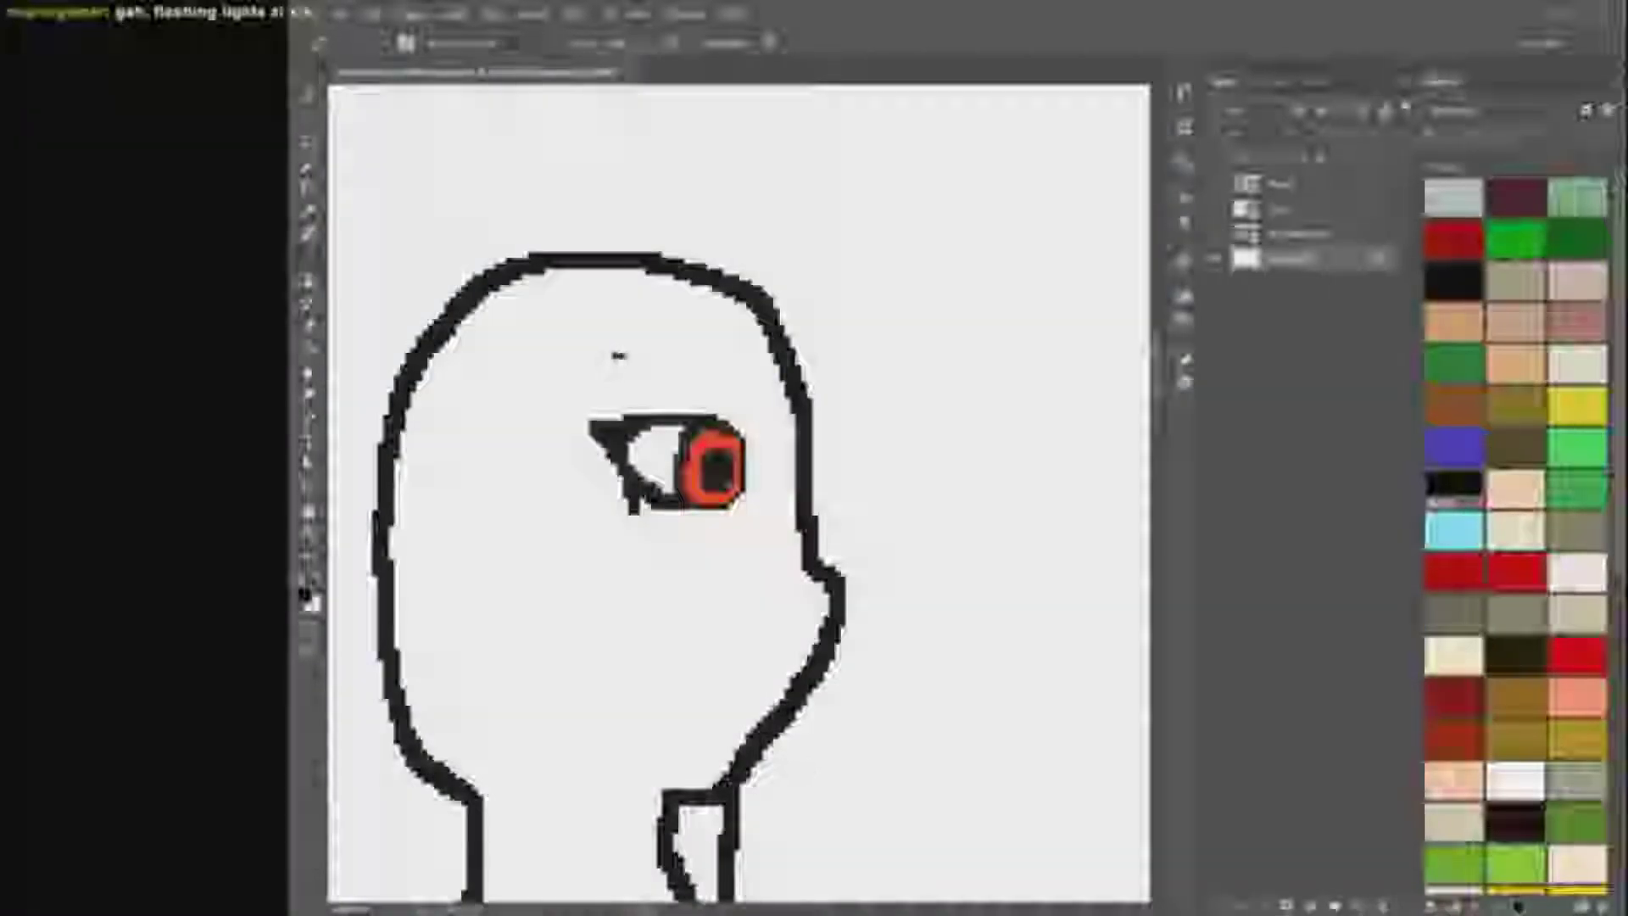
drag(705, 359, 730, 361)
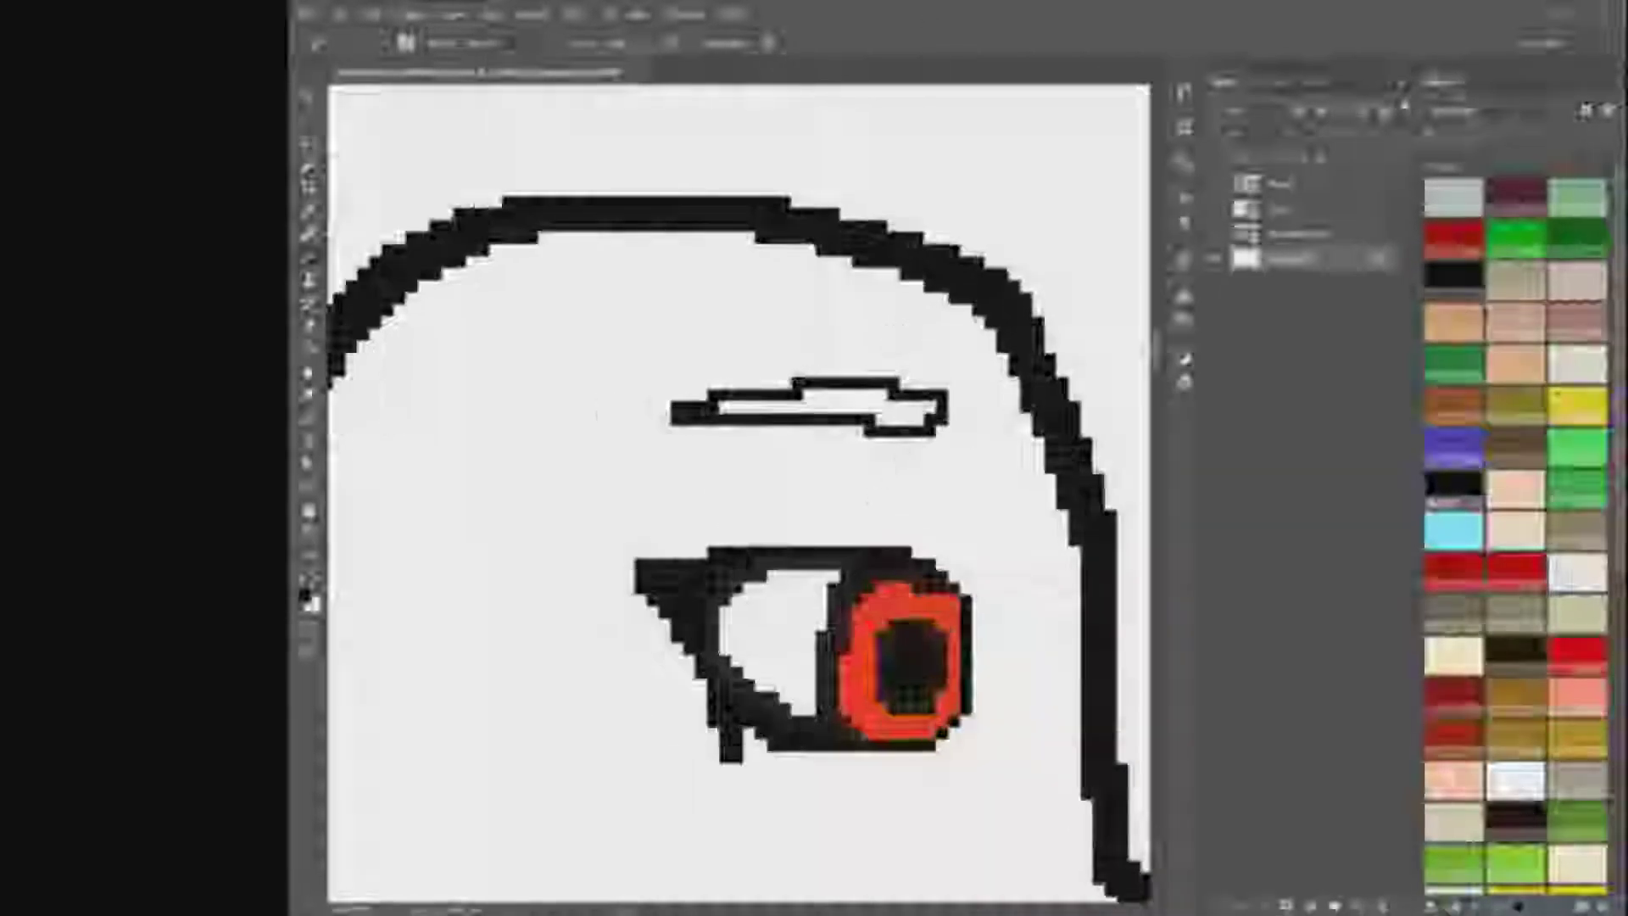
Step: Choose a muted green based on the light green swatch and fill the eyebrow with it
click(1578, 199)
click(305, 595)
key(Return)
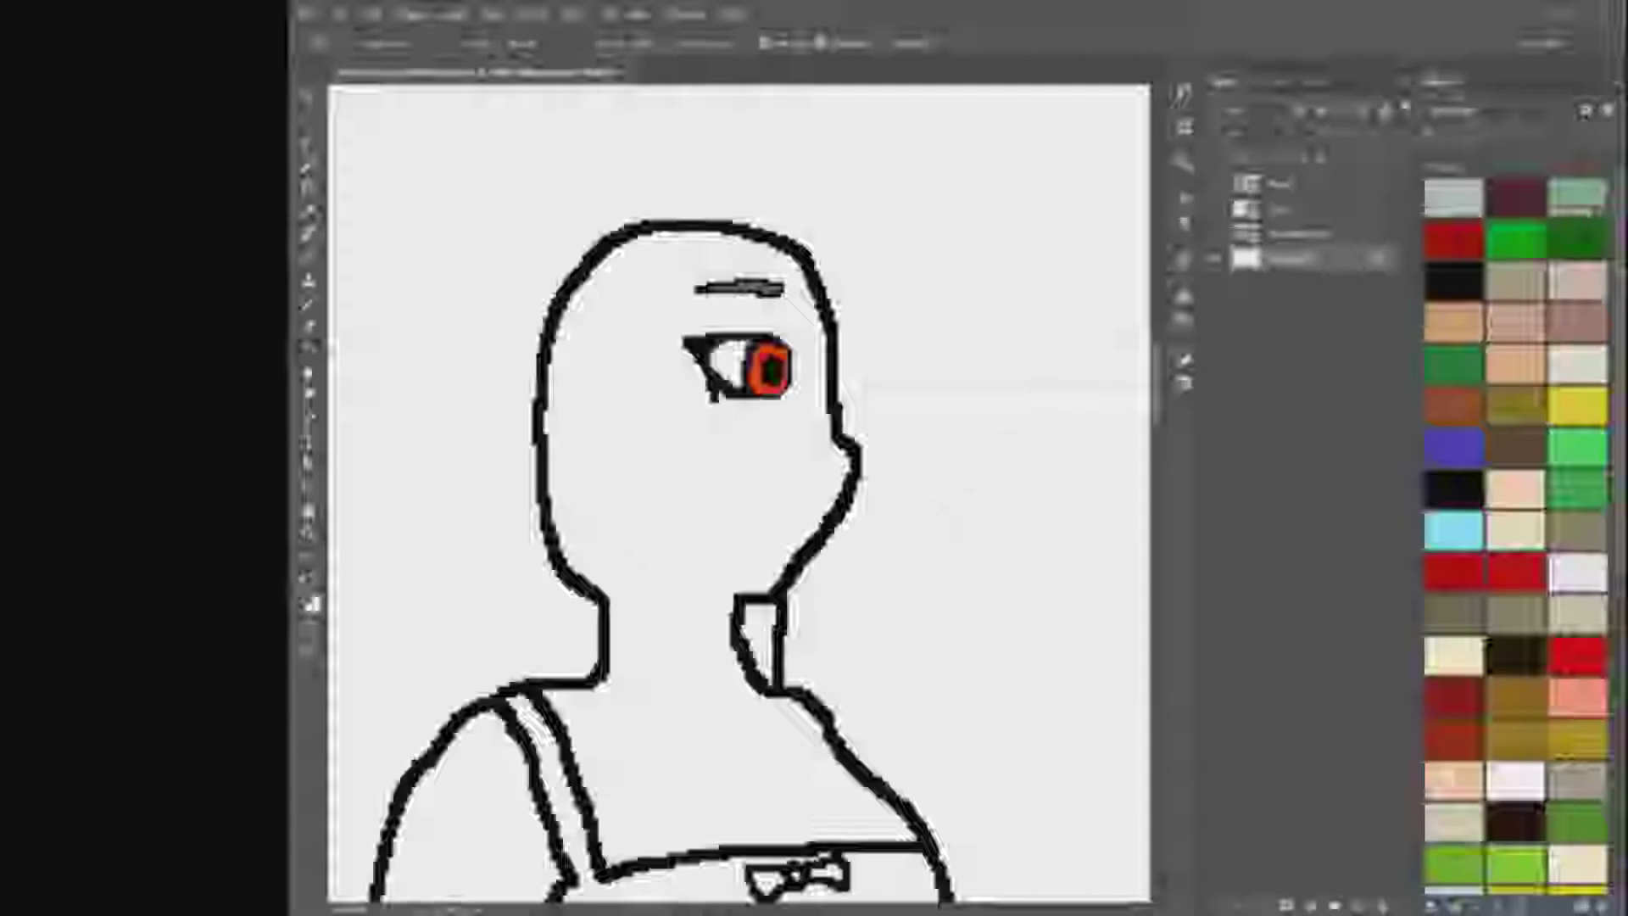
Step: Draw the outer hair contour in black from the fringe over the crown down to the shoulder, and hide the Penny sketch layer
click(1216, 234)
click(1216, 234)
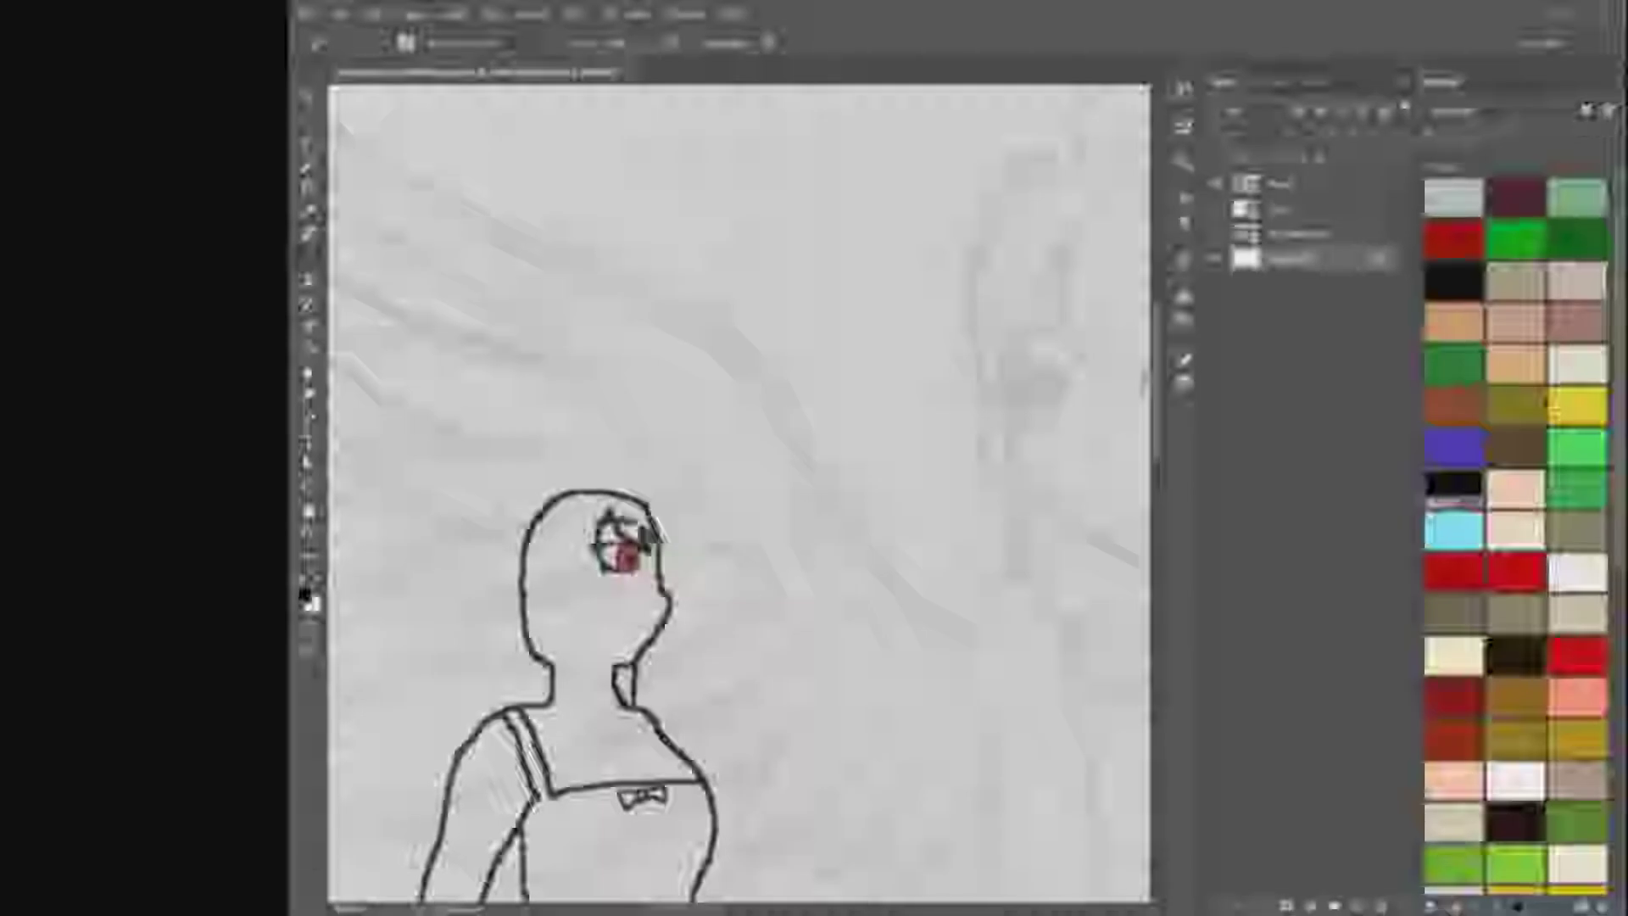
mouse_move(658, 490)
mouse_down()
mouse_move(606, 464)
mouse_move(510, 496)
mouse_move(487, 711)
mouse_up()
scroll(594, 488, up, 6)
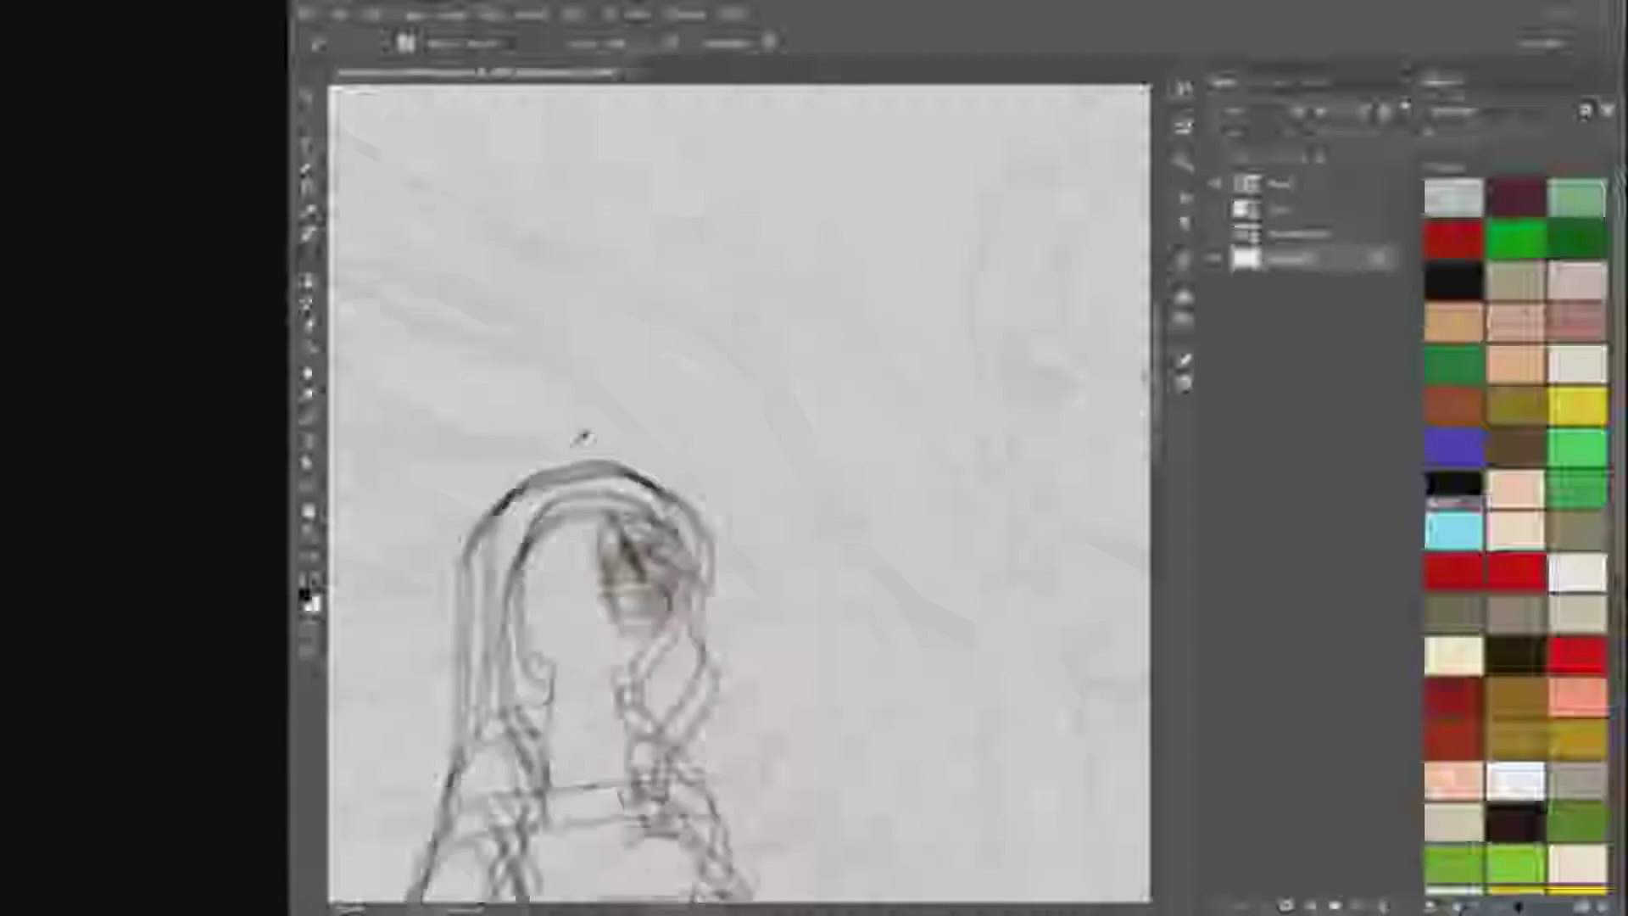
drag(608, 494, 609, 594)
scroll(612, 618, up, 2)
scroll(616, 619, down, 8)
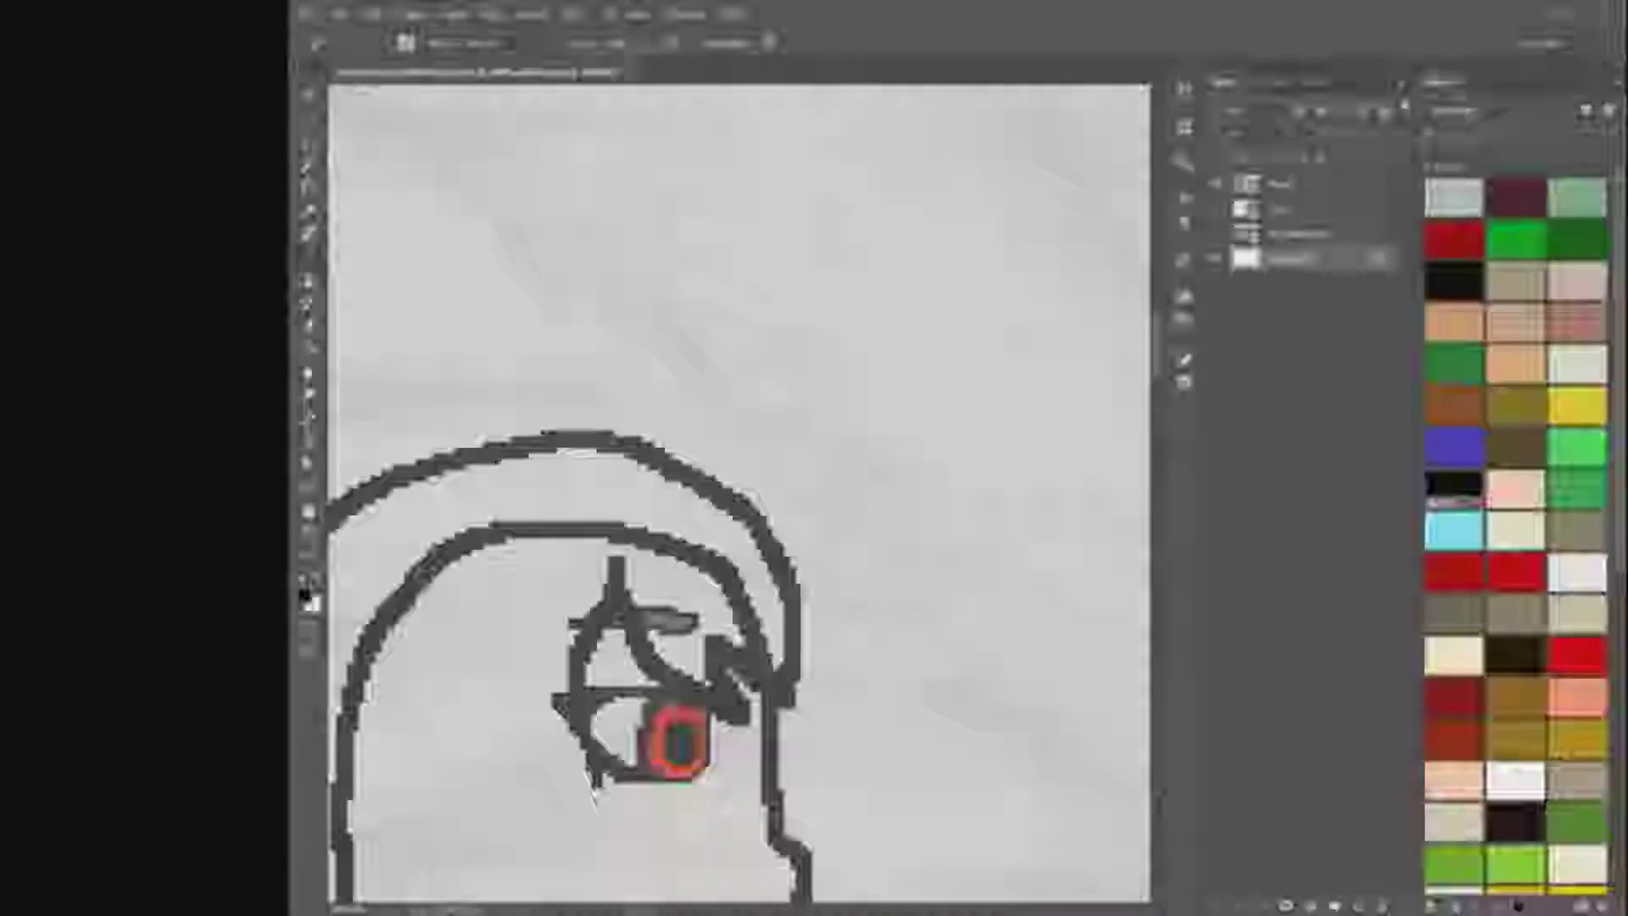
click(1217, 183)
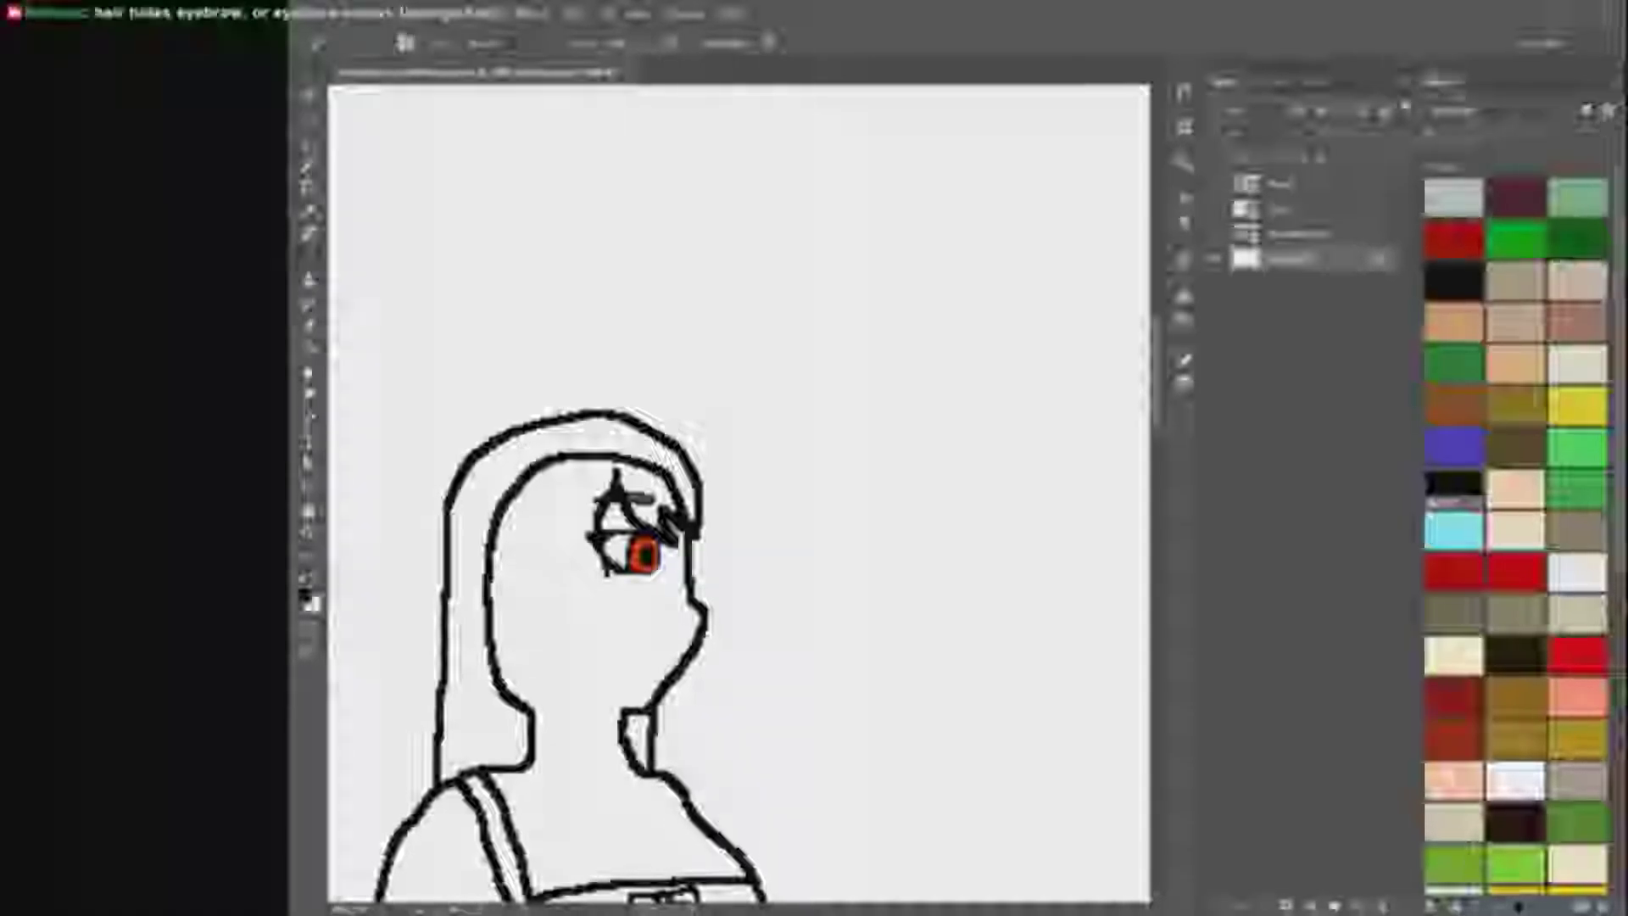
Step: Erase the old skull outline inside the hair, keeping only its lower back part near the neck
scroll(610, 502, up, 4)
scroll(626, 507, up, 6)
scroll(720, 500, down, 8)
scroll(721, 503, up, 2)
scroll(723, 506, down, 2)
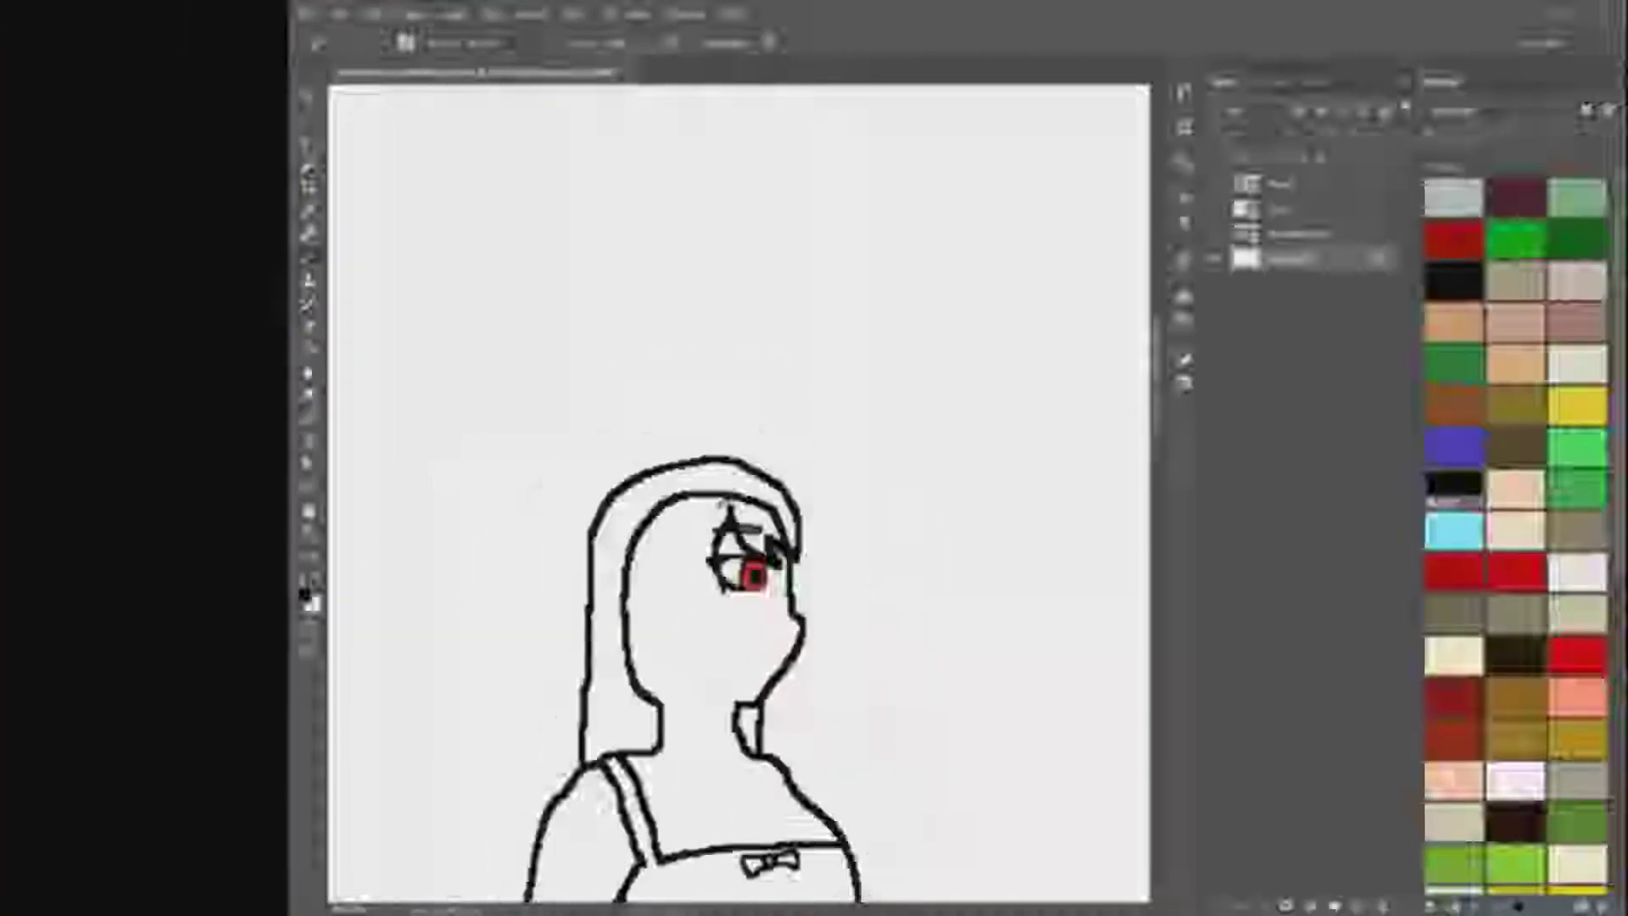
scroll(908, 429, up, 1)
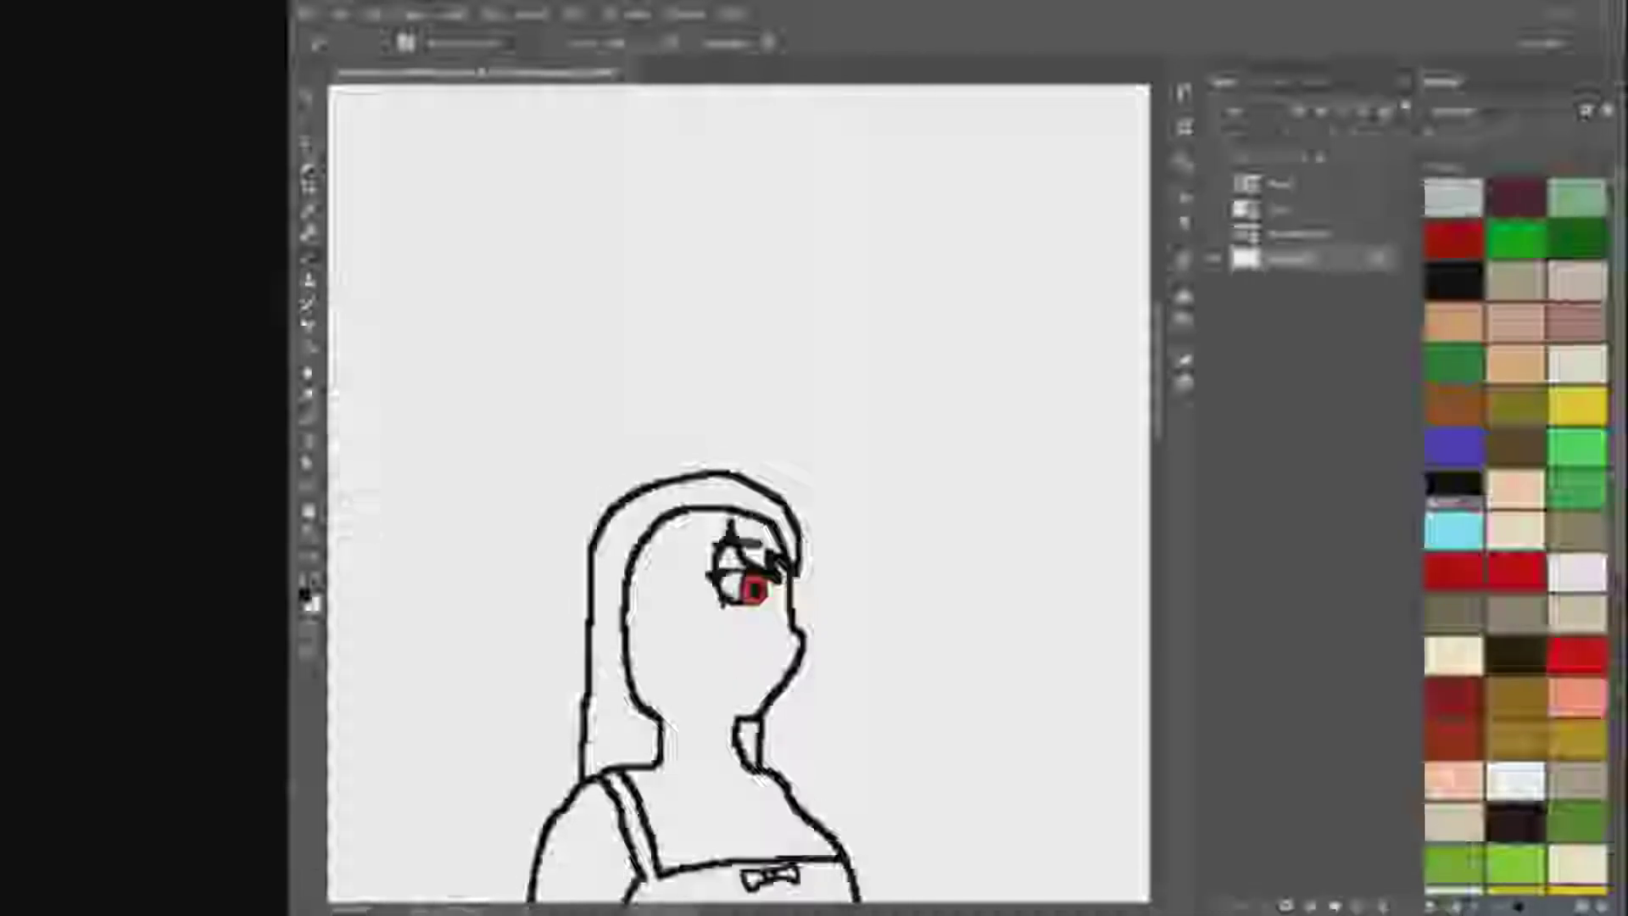
scroll(781, 557, up, 4)
drag(570, 349, 334, 356)
scroll(452, 398, down, 4)
scroll(450, 399, up, 2)
mouse_move(570, 434)
mouse_down()
mouse_move(537, 442)
mouse_move(475, 514)
mouse_move(444, 645)
mouse_up()
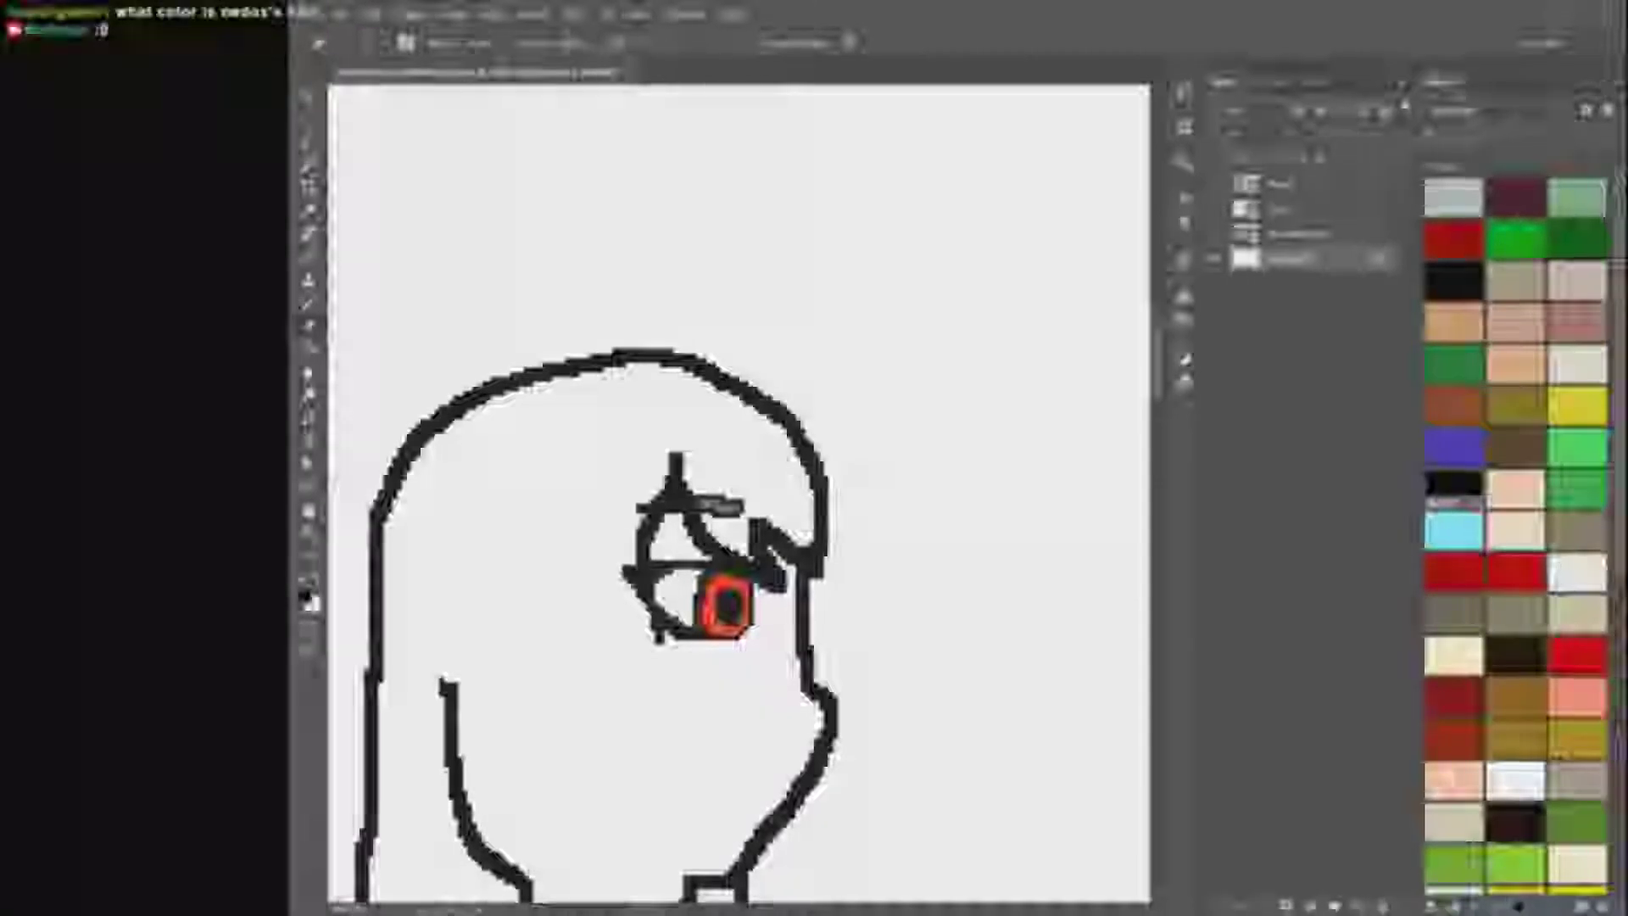
Step: Paint the eyebrow's sampled green across the overlapping black hair strand with a 1 px pencil
scroll(676, 482, up, 5)
right_click(307, 280)
click(307, 258)
alt+click(780, 557)
scroll(781, 560, up, 3)
right_click(794, 541)
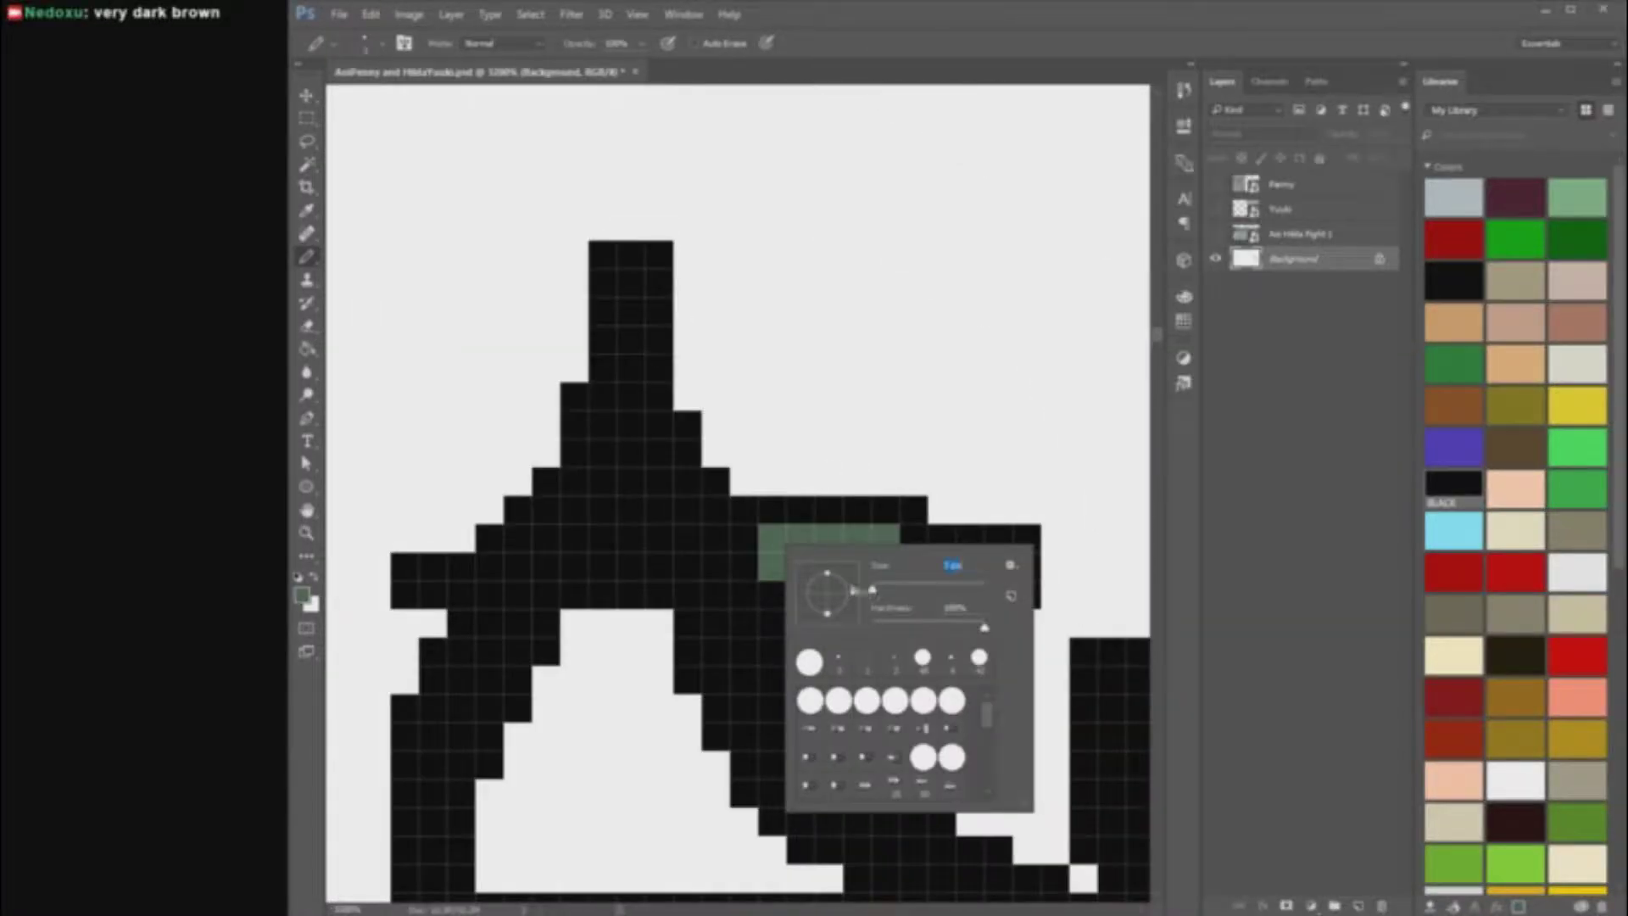
text(1)
key(Return)
mouse_move(743, 567)
mouse_down()
mouse_move(669, 548)
mouse_move(547, 575)
mouse_up()
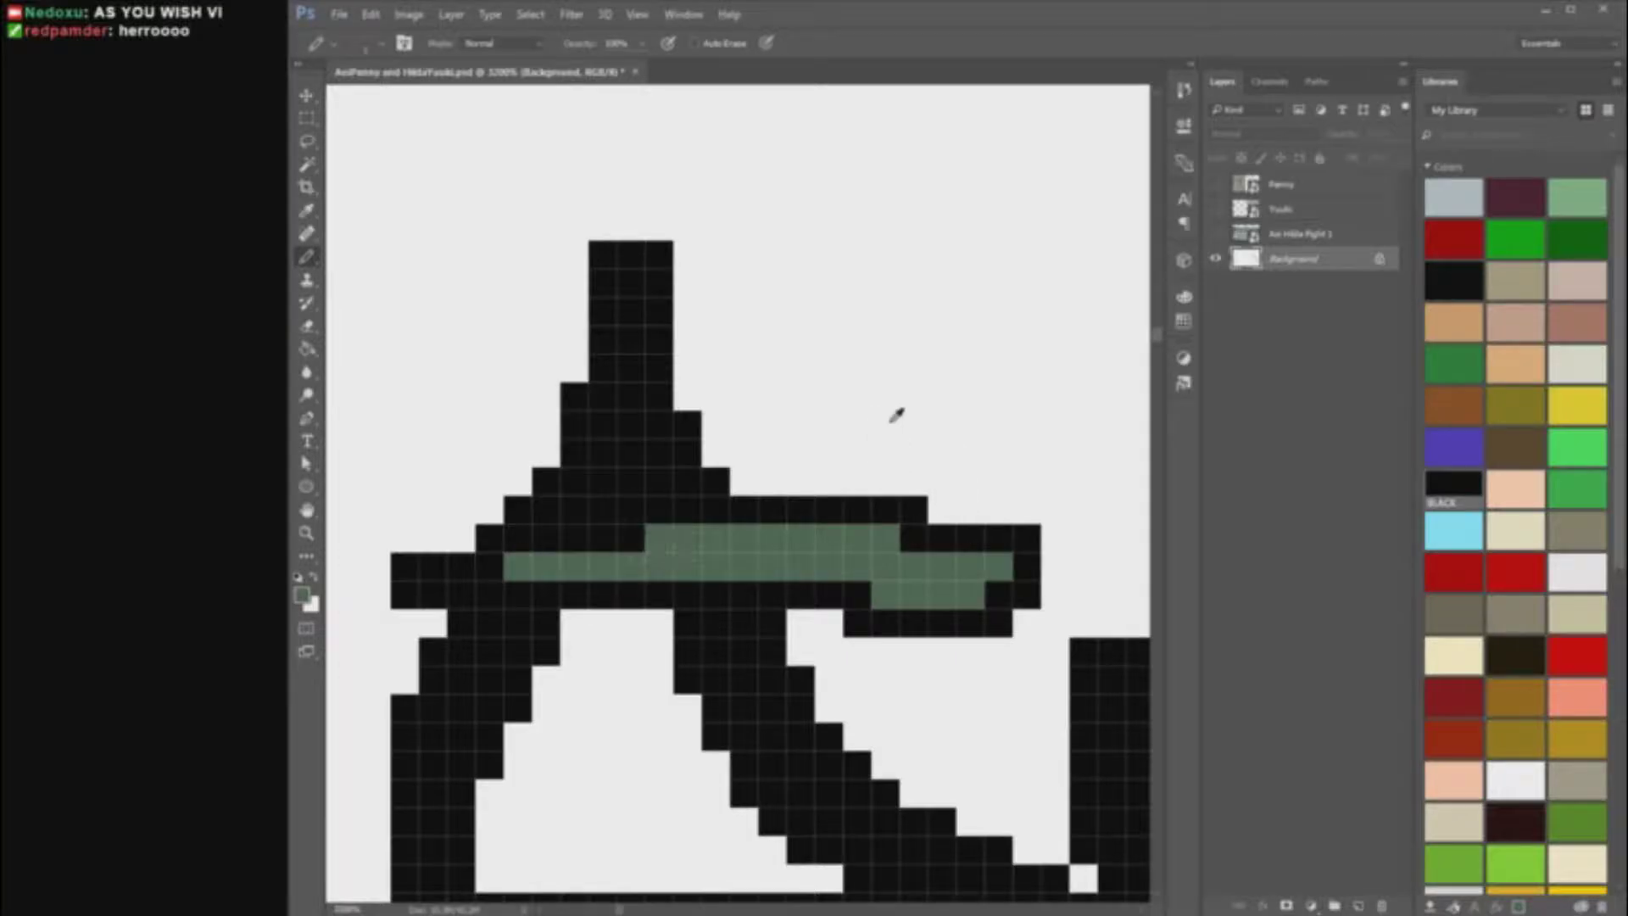
scroll(892, 421, down, 10)
scroll(957, 394, up, 4)
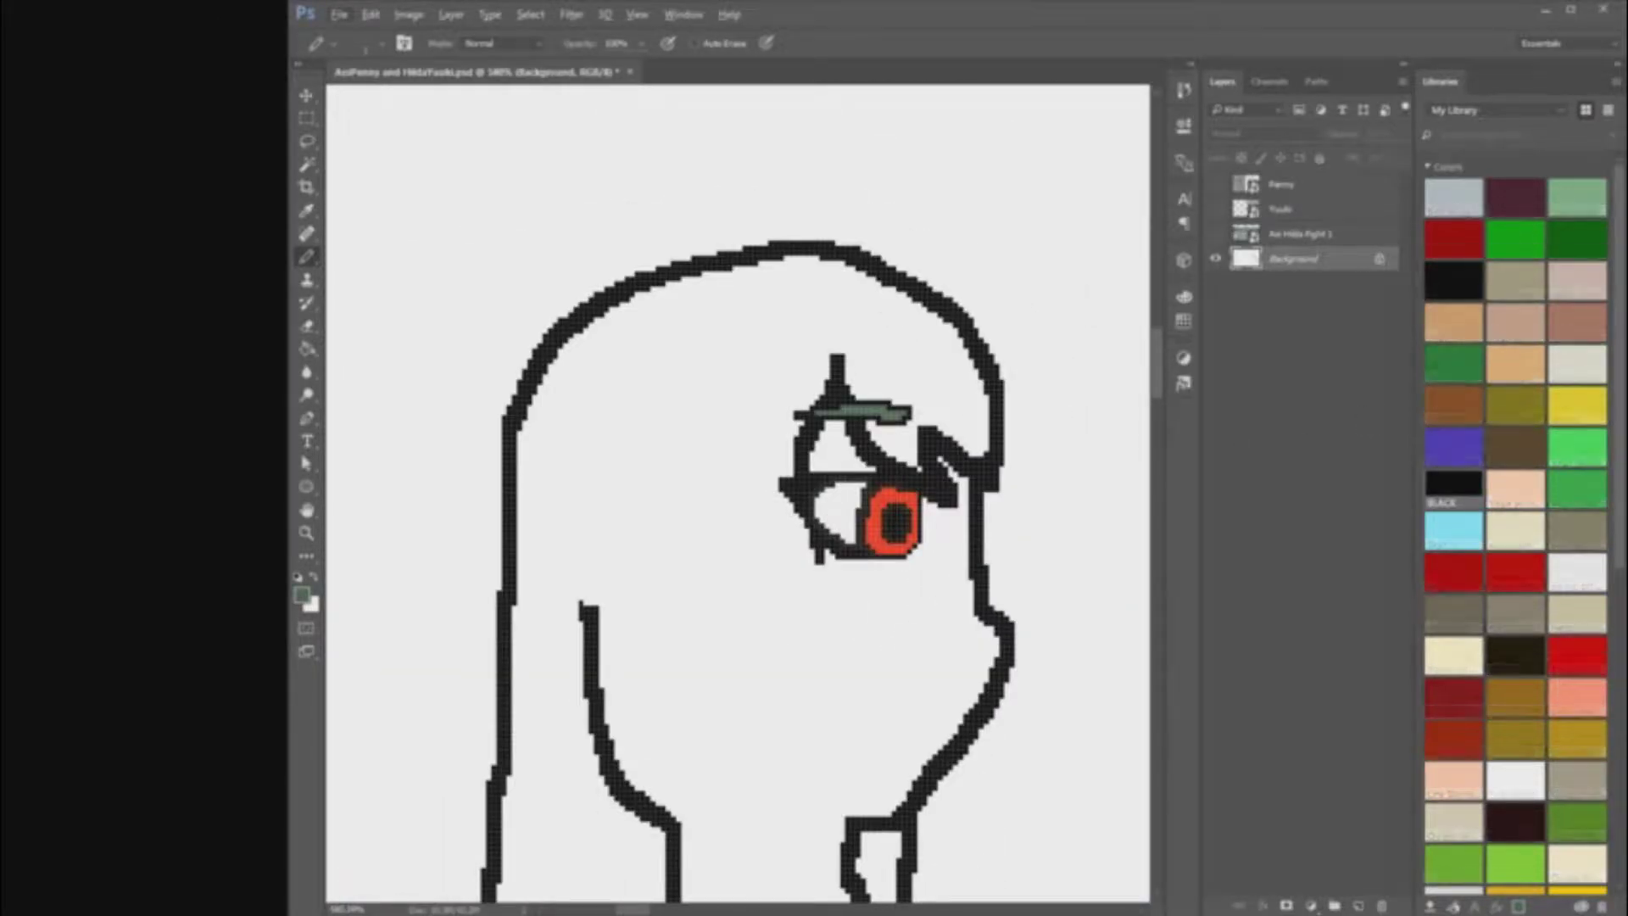
Step: Show the Penny sketch layer over the line art and enlarge the pencil brush for hair strokes
click(1217, 185)
scroll(1045, 295, down, 6)
scroll(476, 353, up, 3)
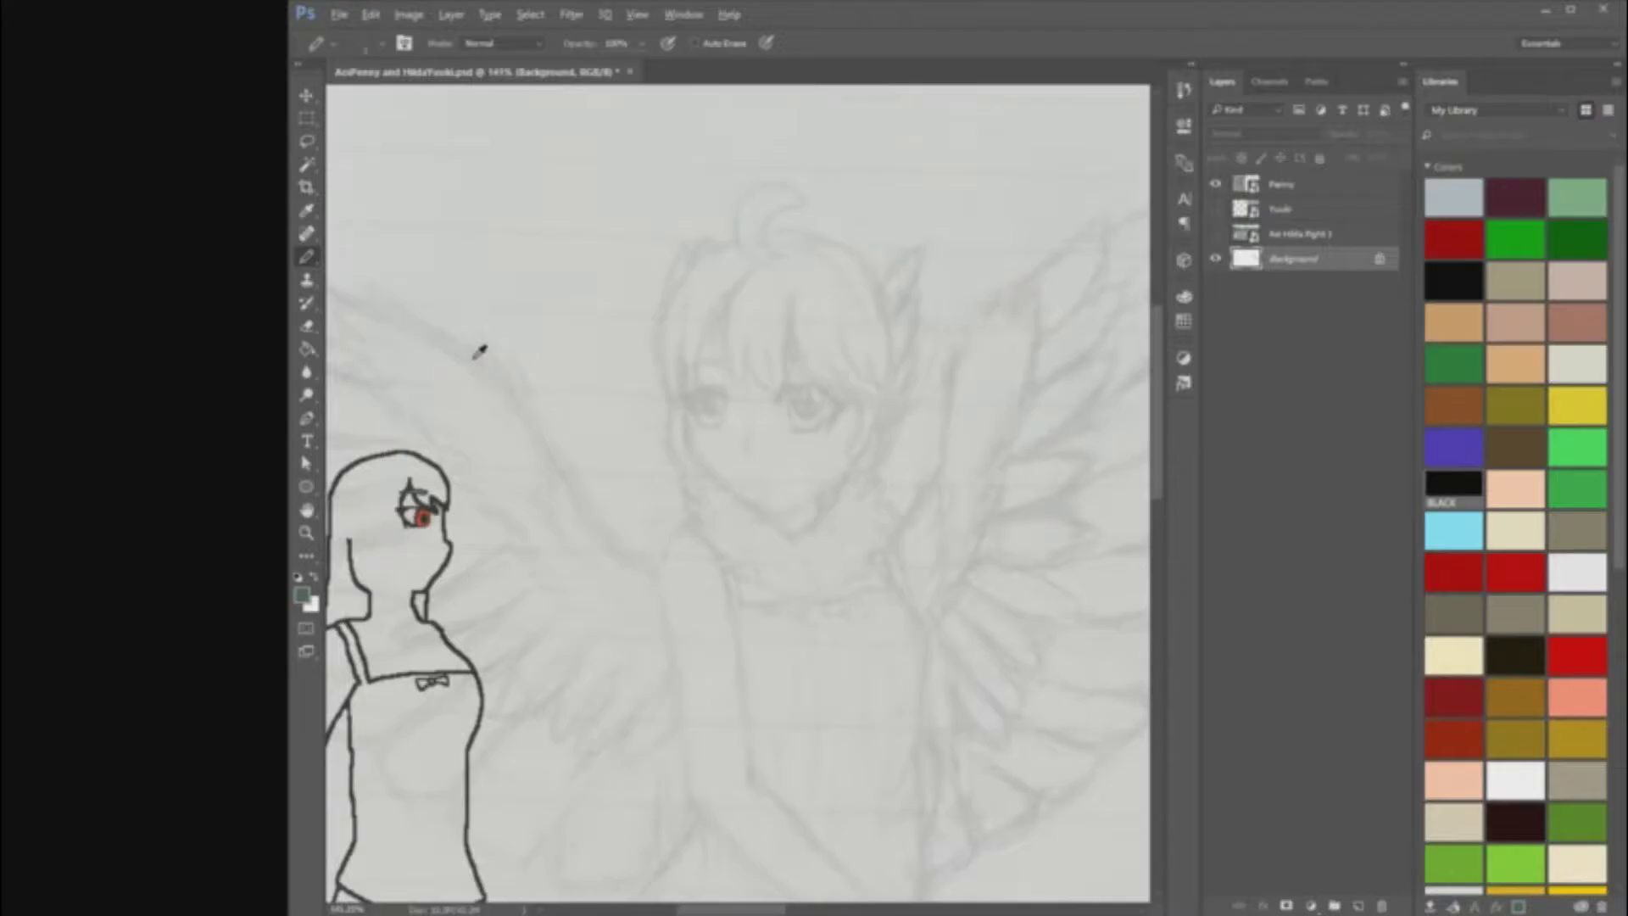
scroll(476, 353, down, 1)
scroll(377, 481, up, 5)
right_click(646, 353)
click(736, 397)
key(Return)
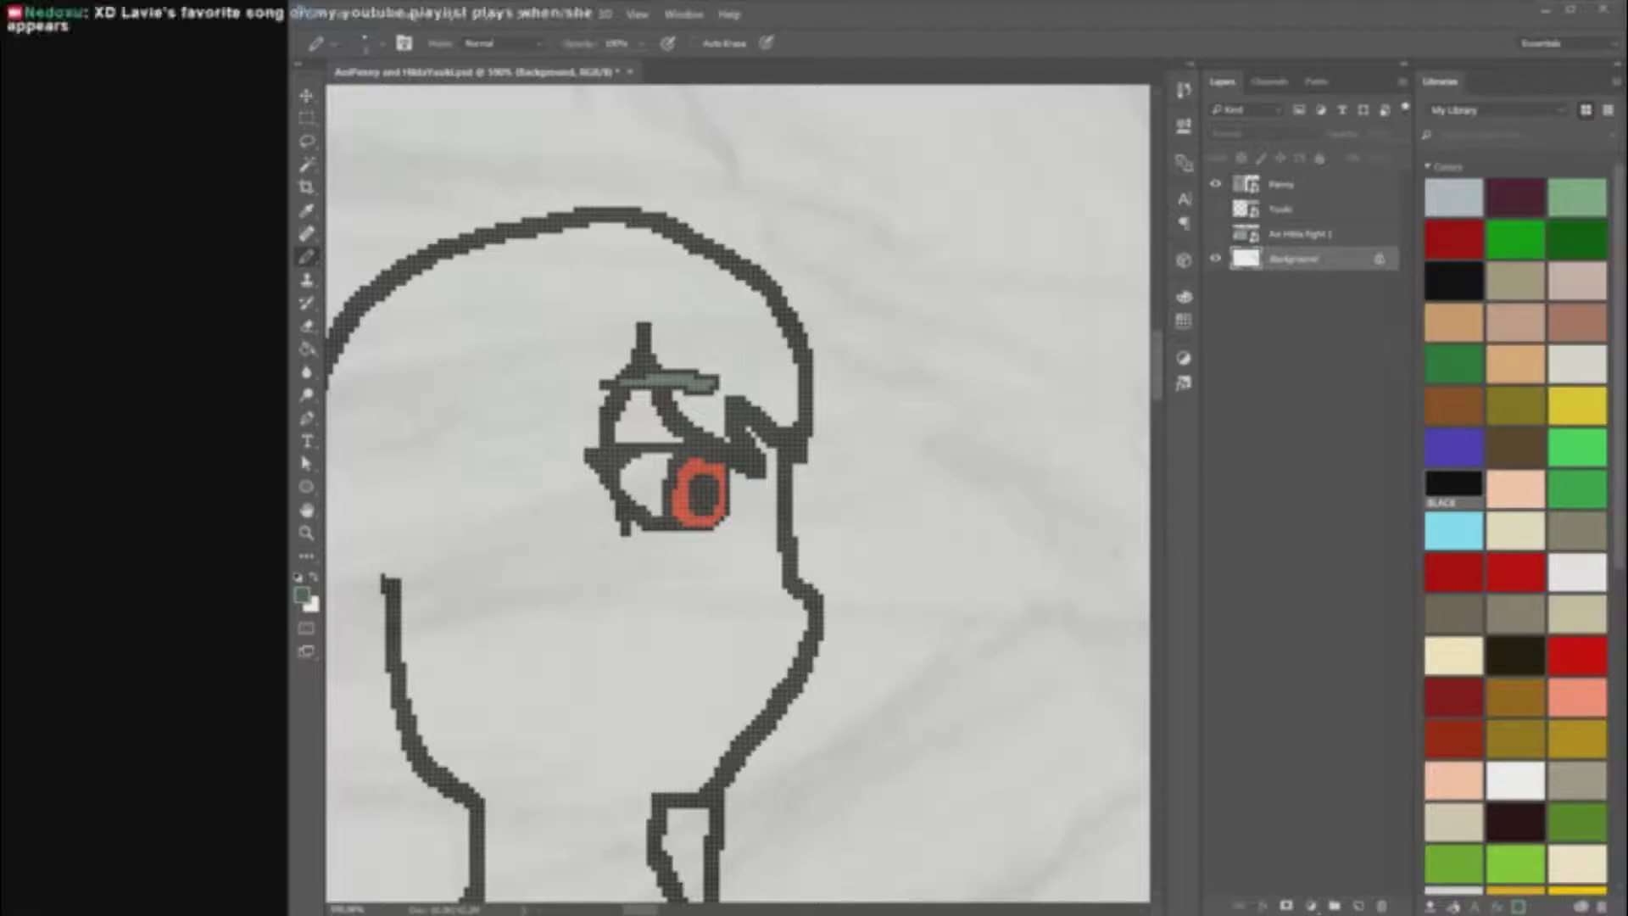
Step: Draw jagged black bangs behind the left figure's eye, using black sampled from the line art
scroll(543, 483, up, 3)
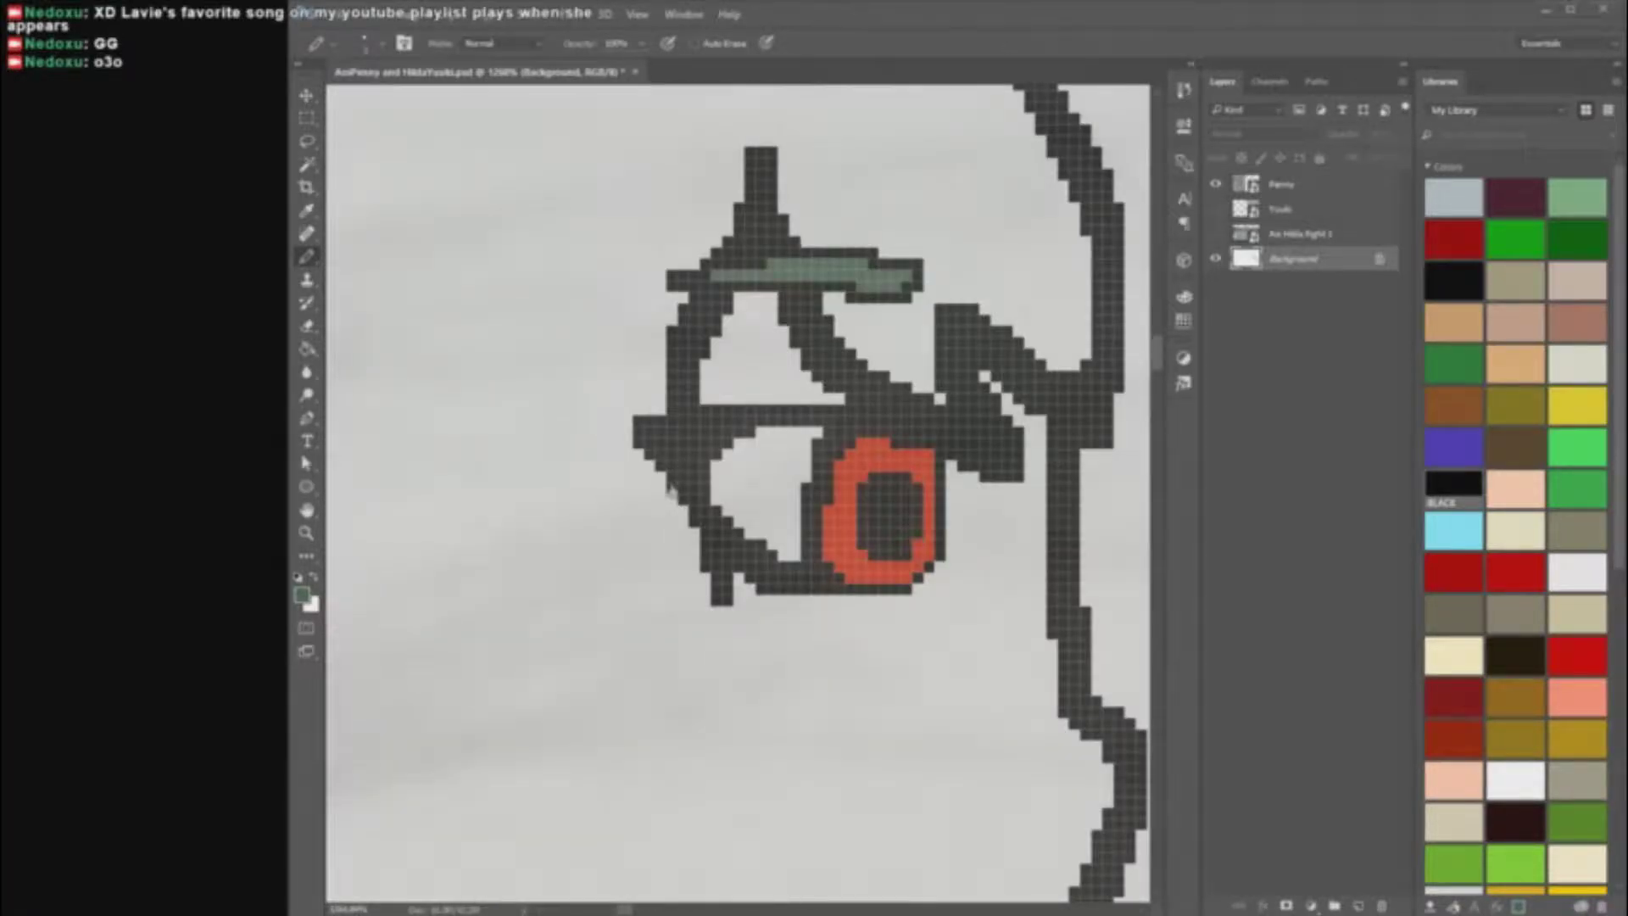
drag(653, 461, 710, 439)
alt+click(736, 426)
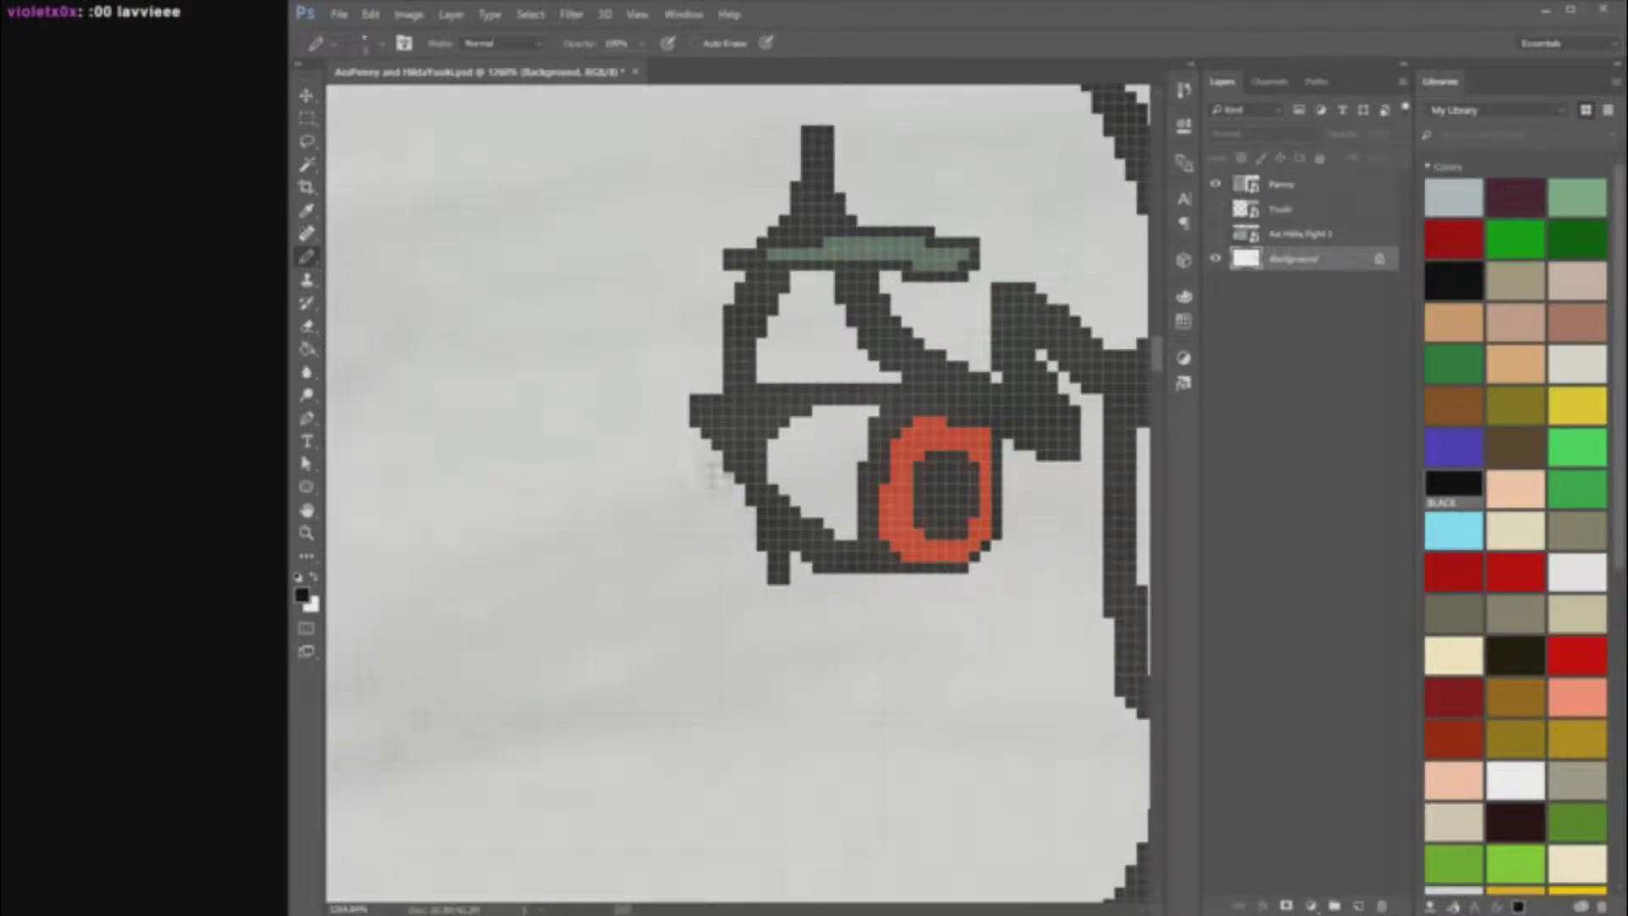
mouse_move(732, 492)
mouse_down()
mouse_move(664, 418)
mouse_move(656, 330)
mouse_move(637, 371)
mouse_move(636, 553)
mouse_move(537, 460)
mouse_move(539, 439)
mouse_move(675, 619)
mouse_move(633, 519)
mouse_move(589, 290)
mouse_move(559, 328)
mouse_move(512, 753)
mouse_up()
scroll(574, 472, up, 3)
click(307, 325)
right_click(307, 257)
click(382, 273)
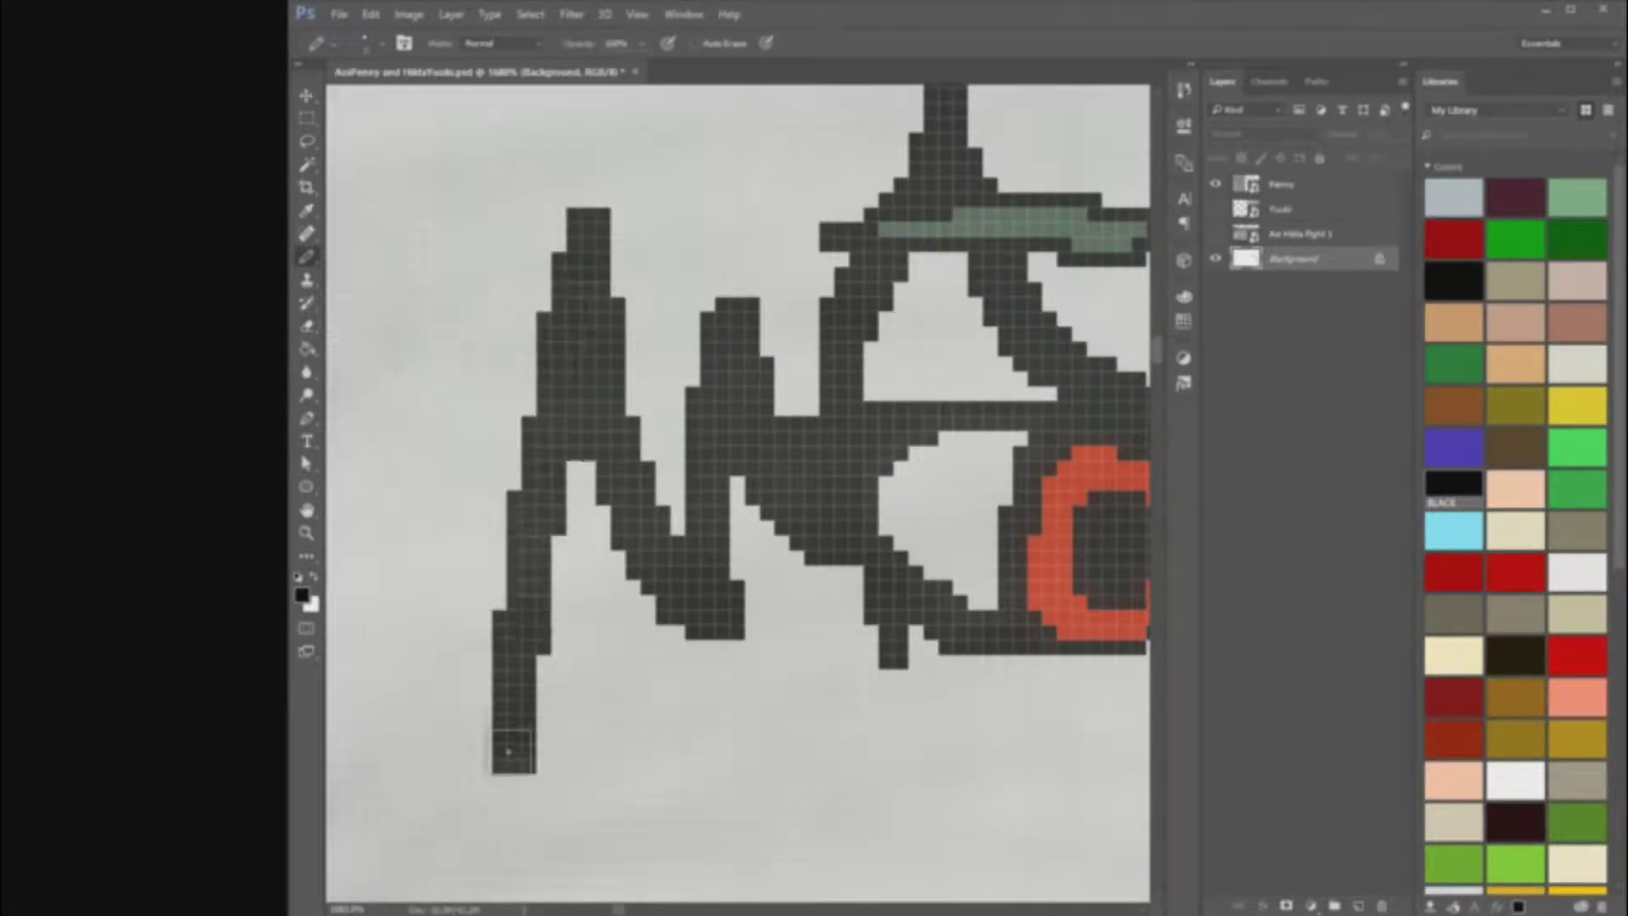
Step: Extend the side lock down along the cheek in black and add a pointed strand meeting the neck line
scroll(572, 689, down, 3)
scroll(489, 795, down, 6)
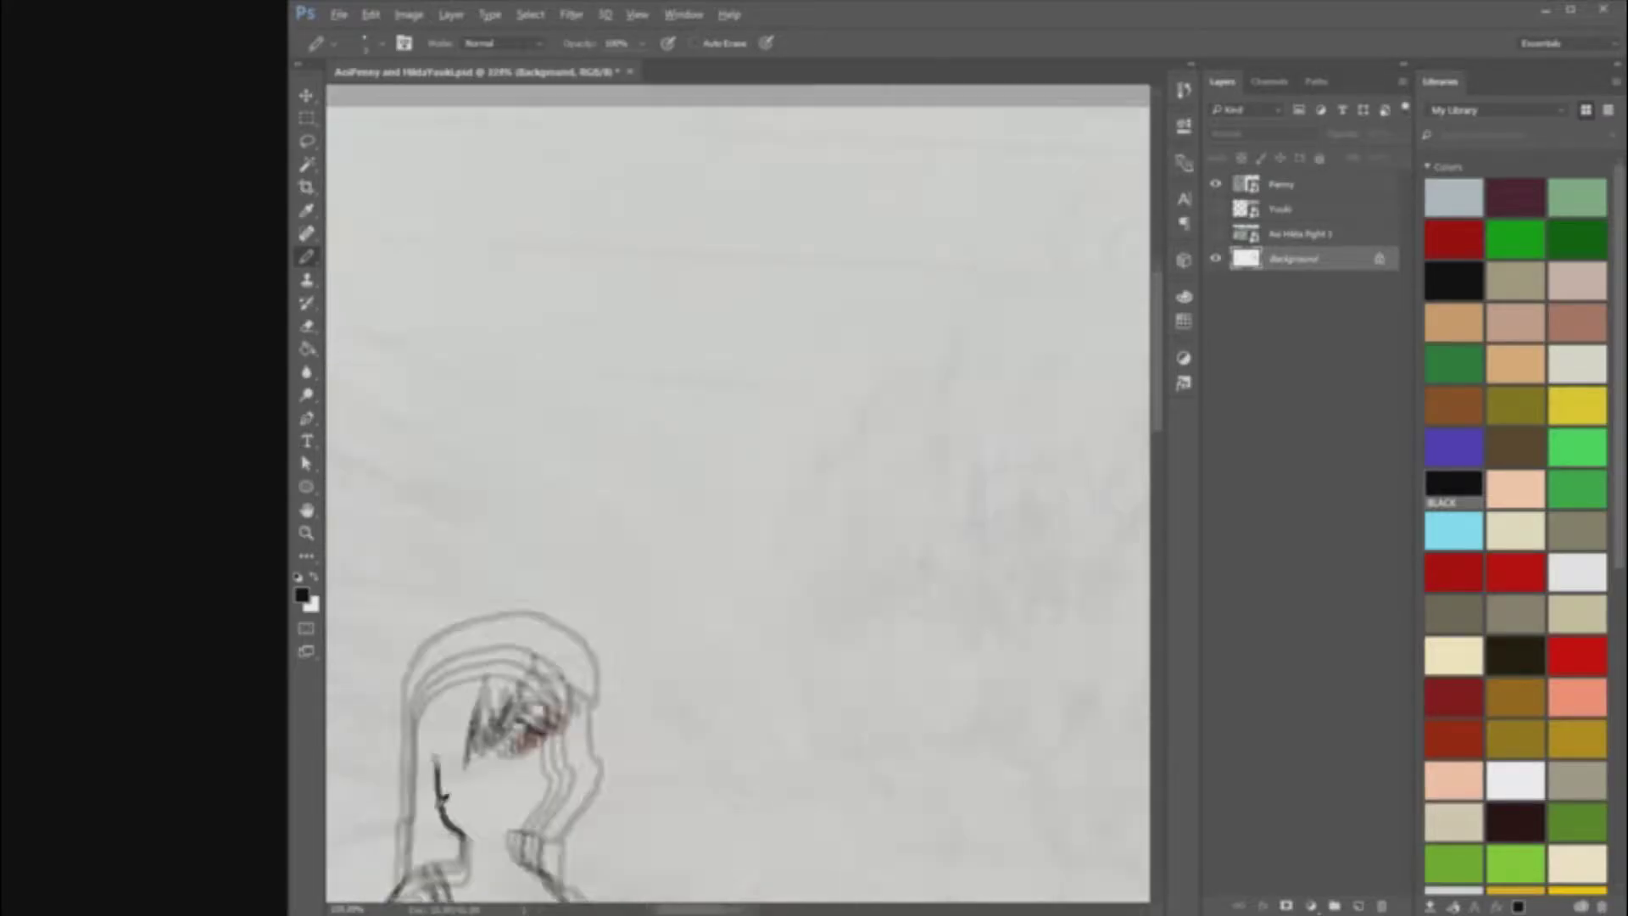
scroll(450, 797, up, 5)
drag(570, 552, 564, 829)
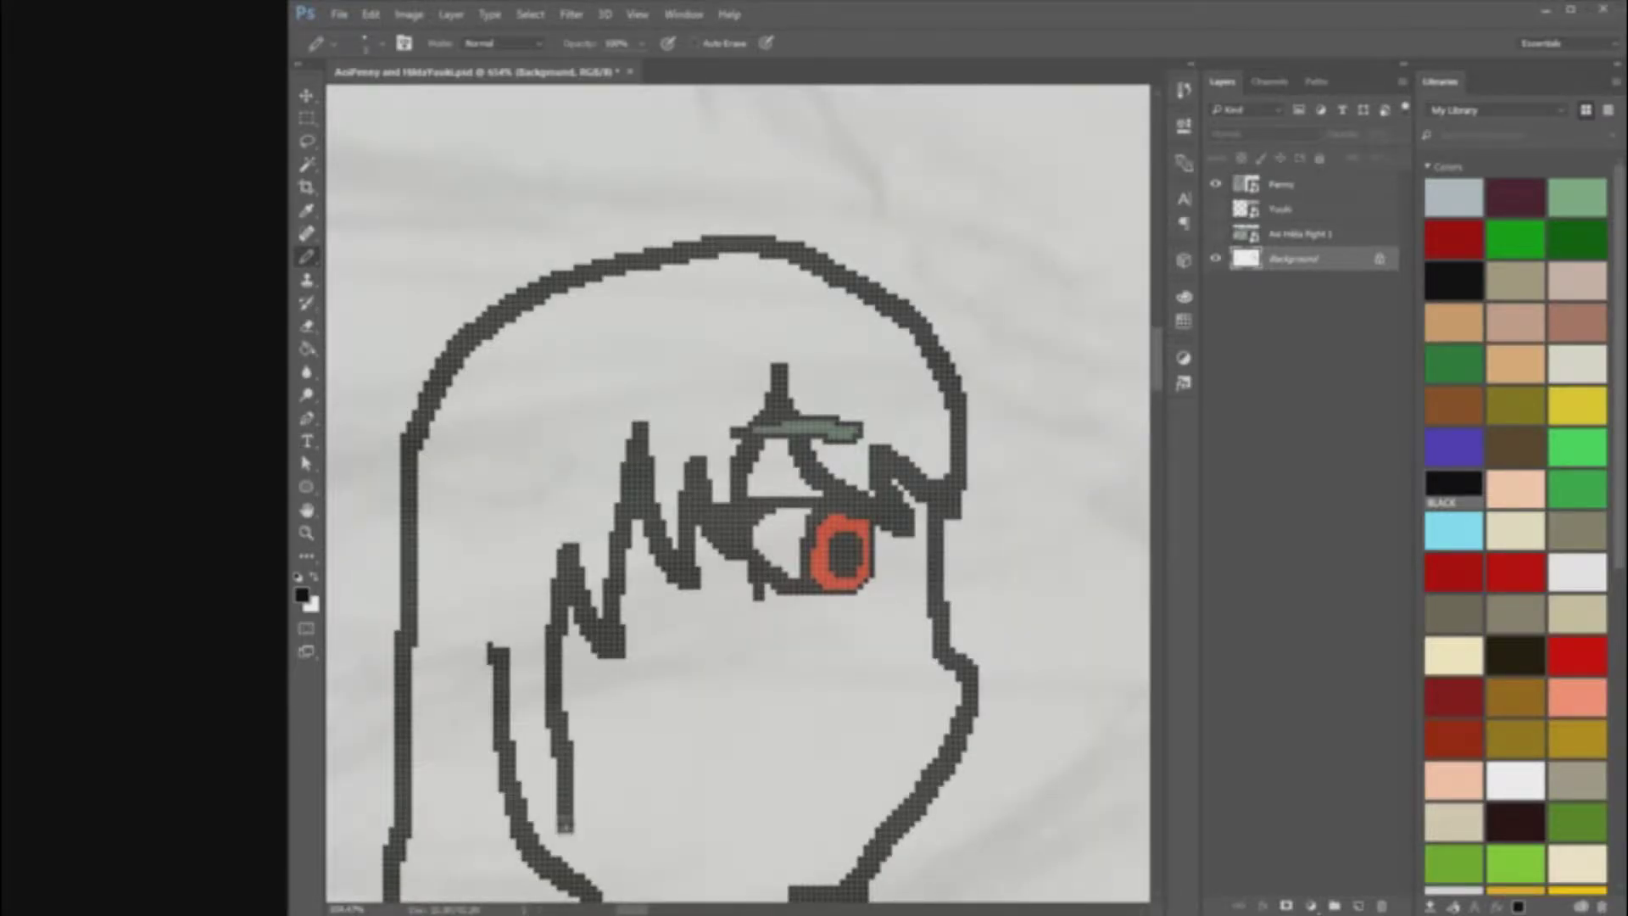
scroll(570, 543, down, 3)
scroll(551, 734, up, 4)
mouse_move(601, 559)
mouse_down()
mouse_move(599, 597)
mouse_move(544, 475)
mouse_up()
drag(531, 561, 562, 806)
Step: Erase the leftover head outline behind the side lock and clean up the pointed strand above the neck
scroll(536, 568, up, 3)
scroll(551, 543, down, 2)
scroll(564, 360, up, 2)
click(307, 327)
click(382, 325)
drag(505, 332, 492, 412)
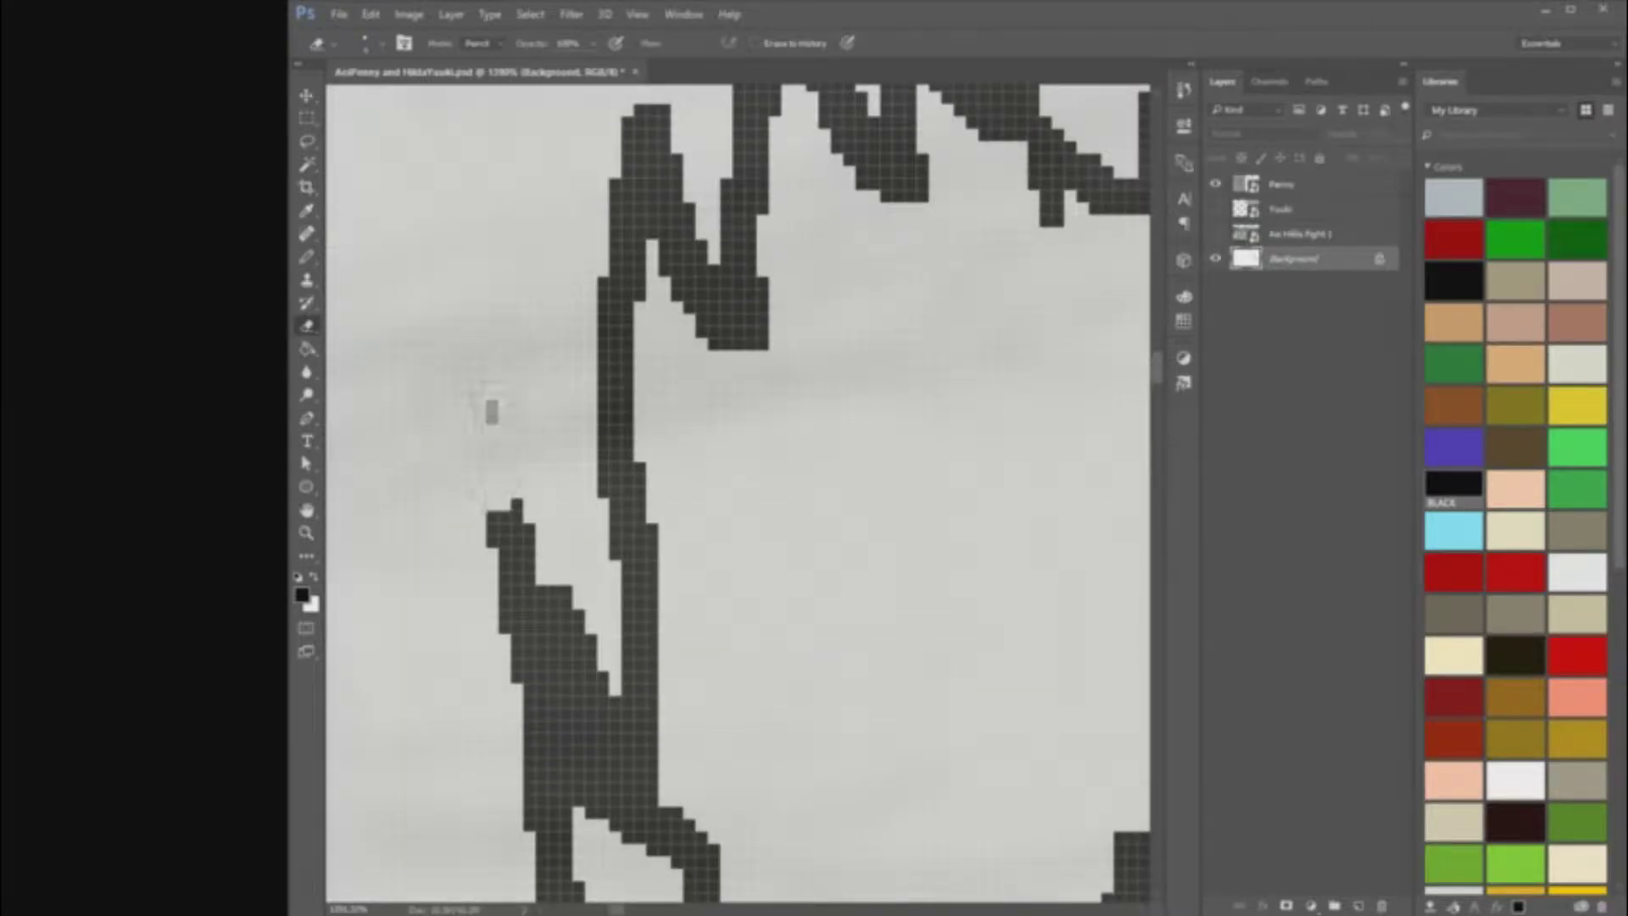
mouse_move(509, 560)
mouse_down()
mouse_move(508, 715)
mouse_move(594, 680)
mouse_move(590, 650)
mouse_move(647, 707)
mouse_up()
Step: Examine the left figure's hair, face and shoulders up close and within the whole composition
scroll(543, 721, down, 3)
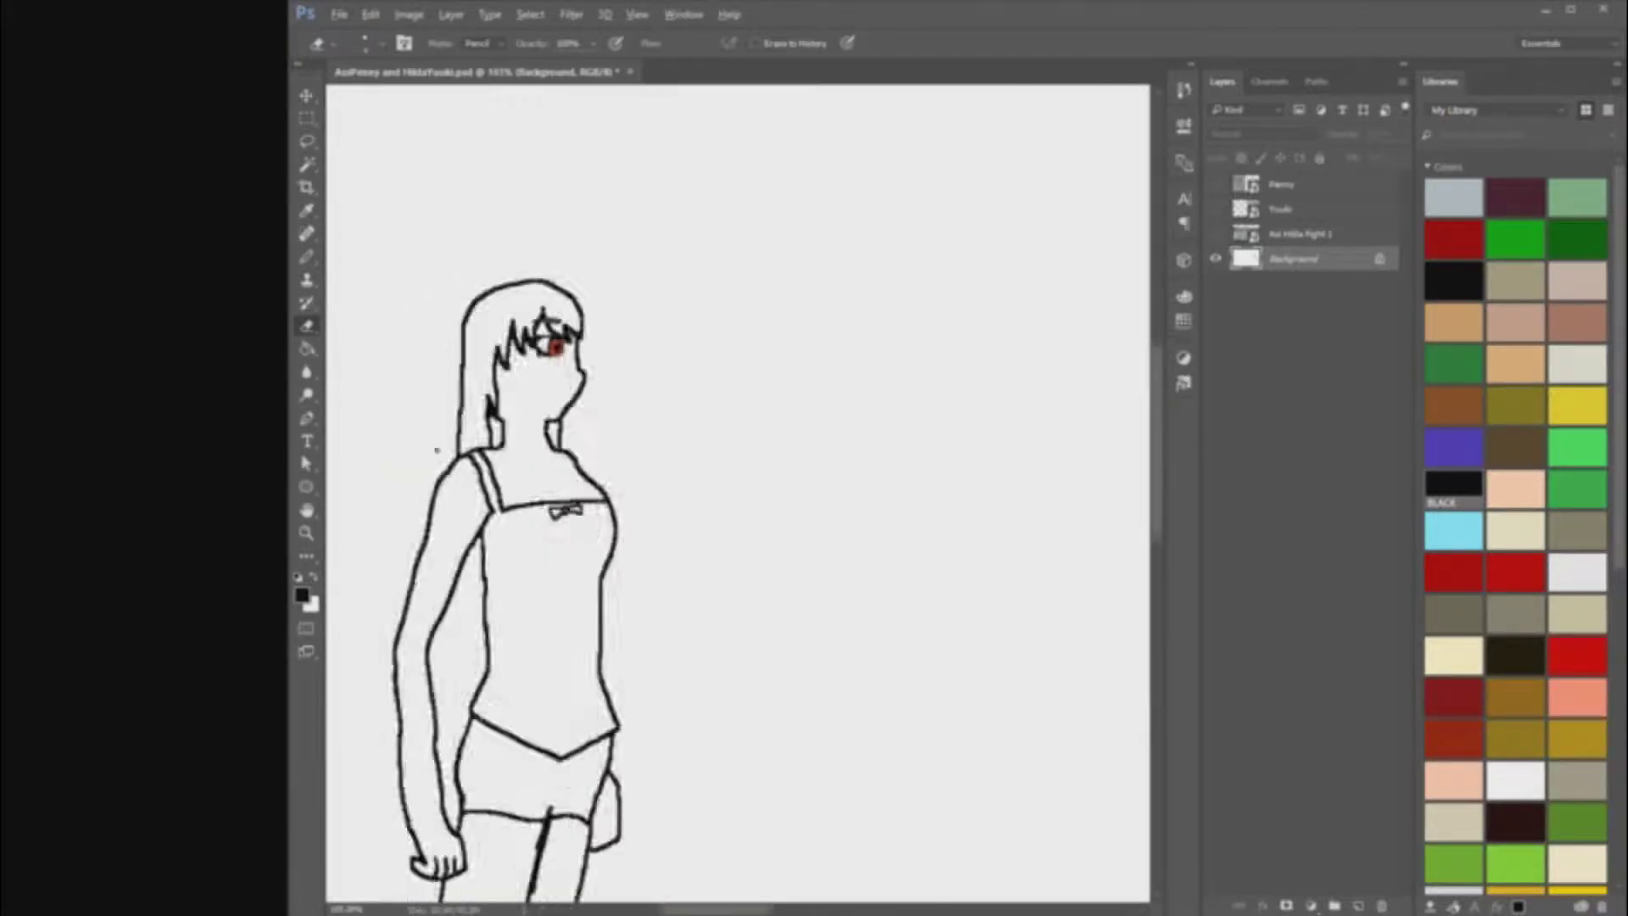
scroll(490, 416, up, 13)
scroll(552, 501, down, 1)
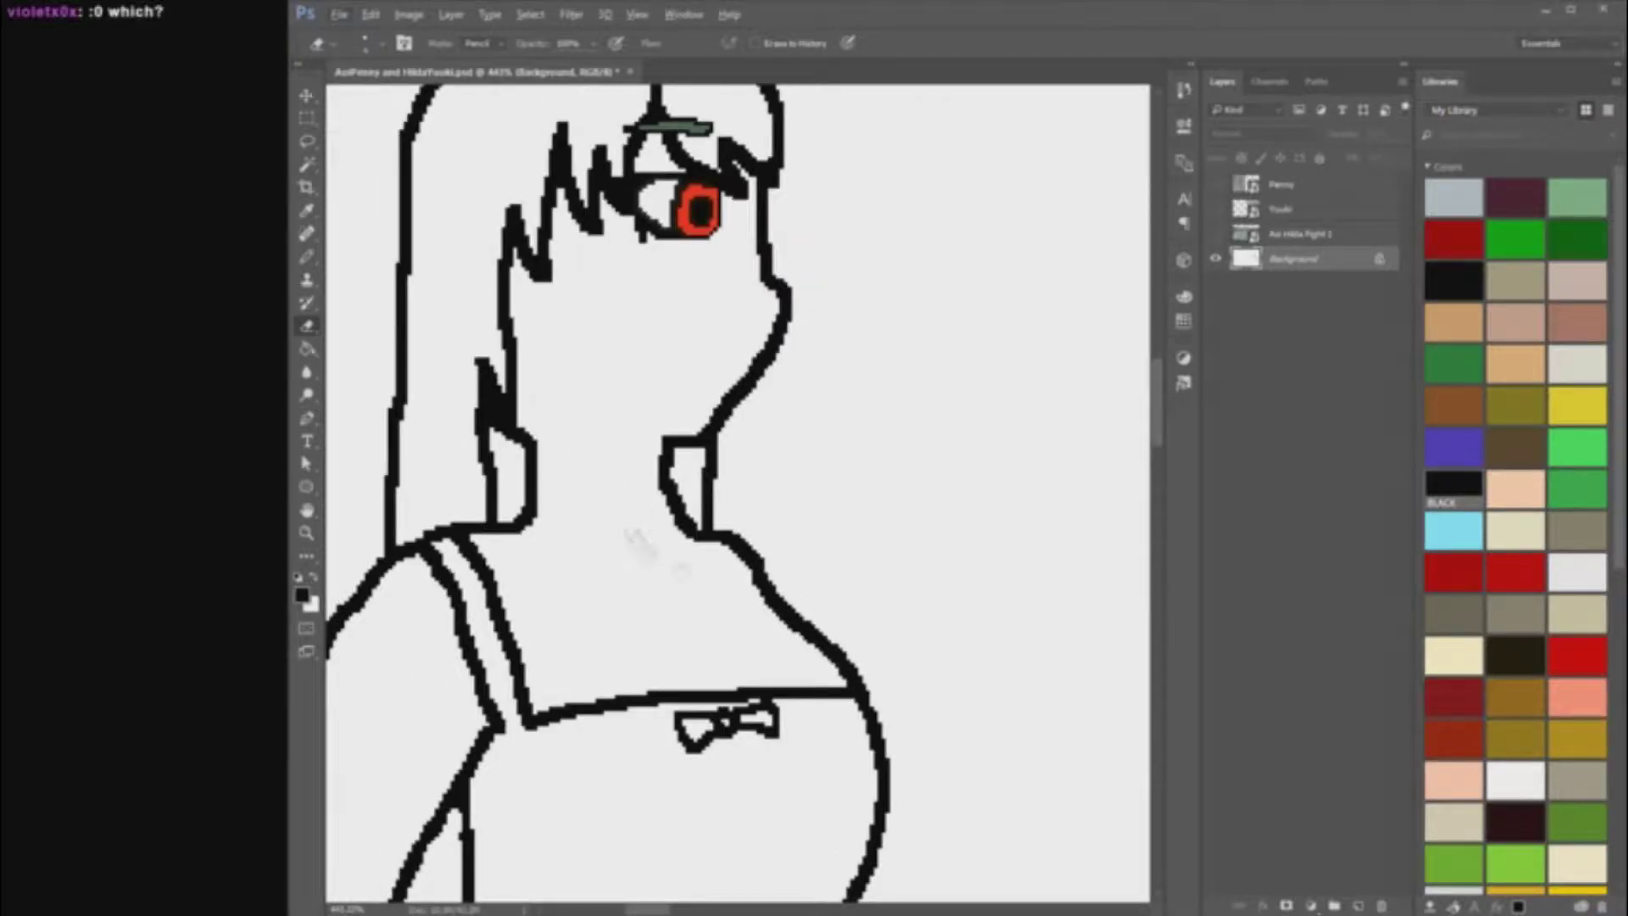
scroll(631, 531, down, 5)
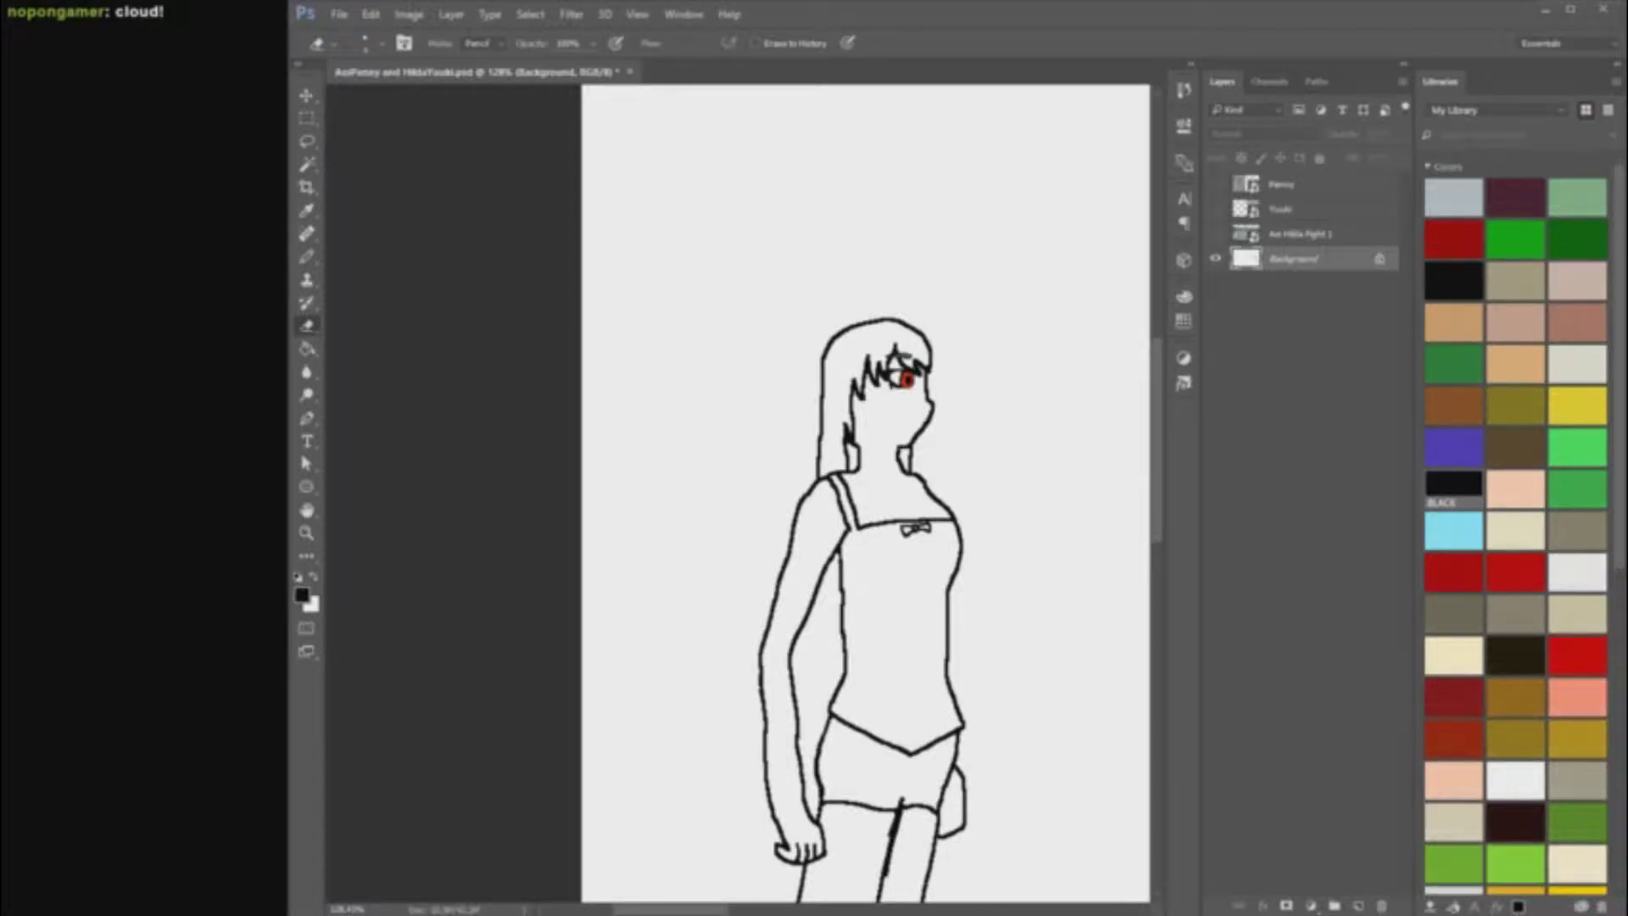
scroll(877, 441, up, 5)
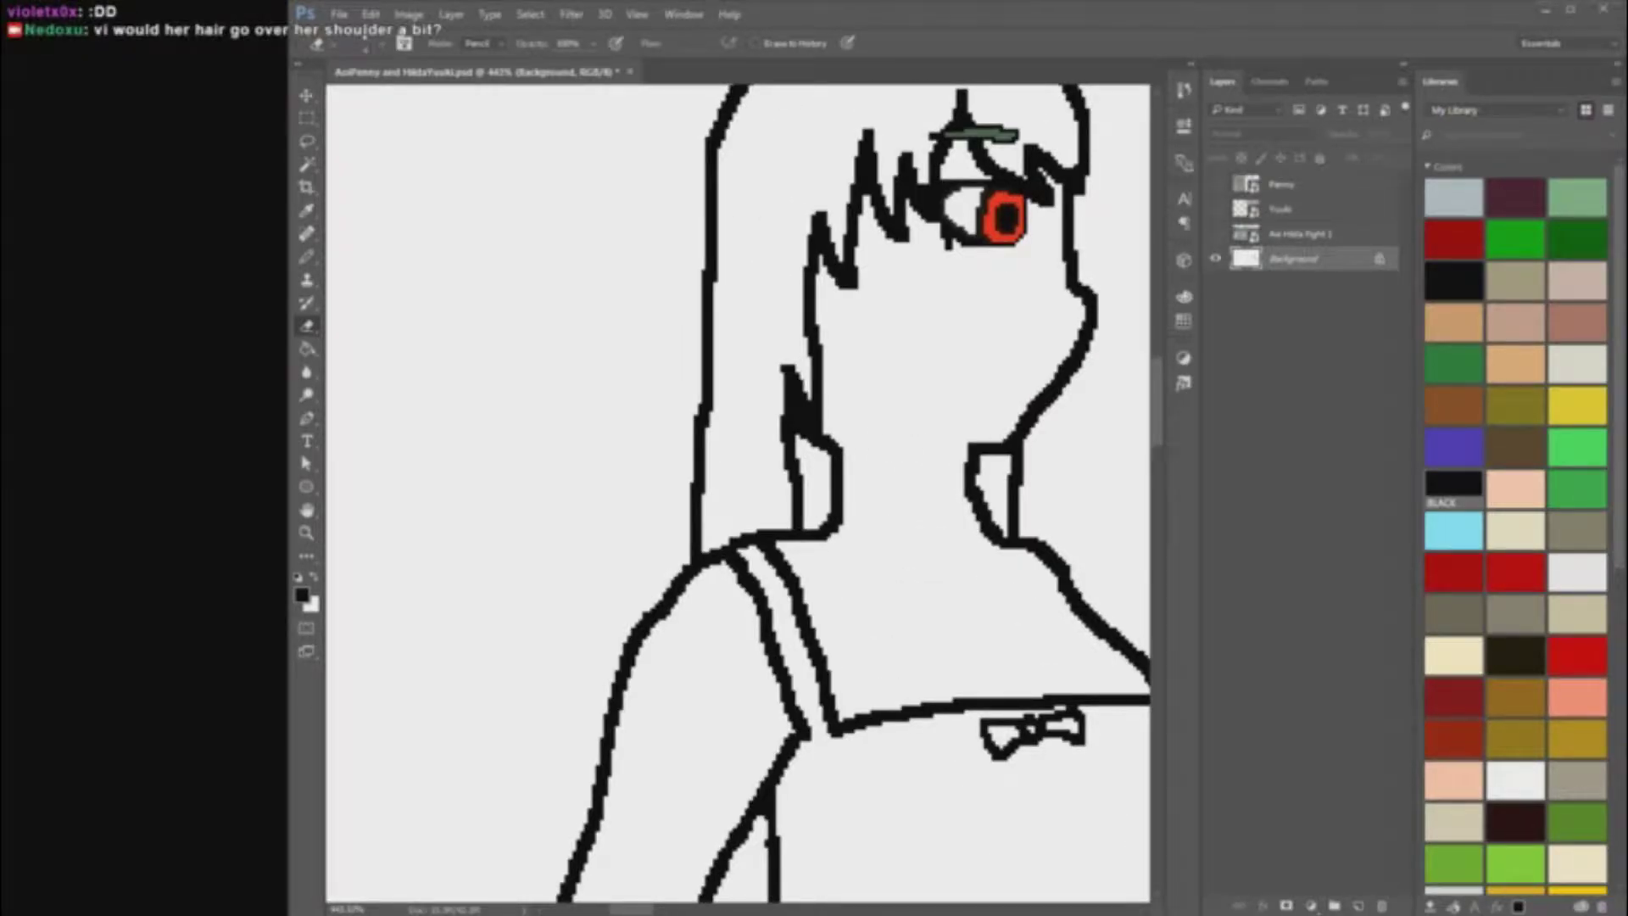
scroll(948, 622, down, 10)
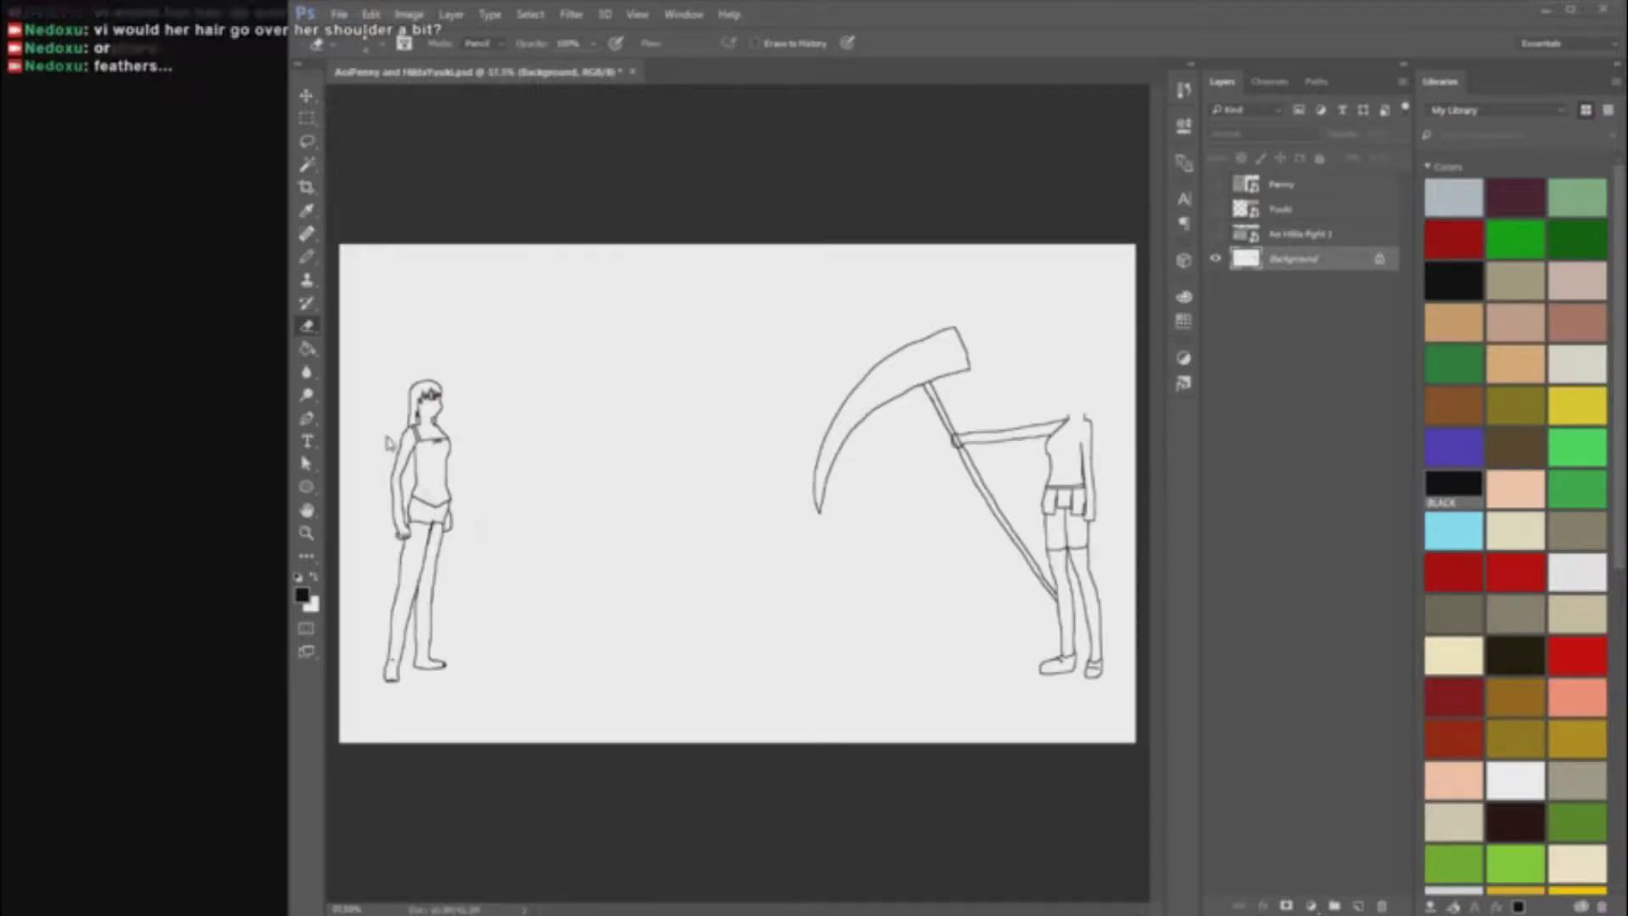
scroll(390, 438, up, 6)
scroll(537, 343, up, 4)
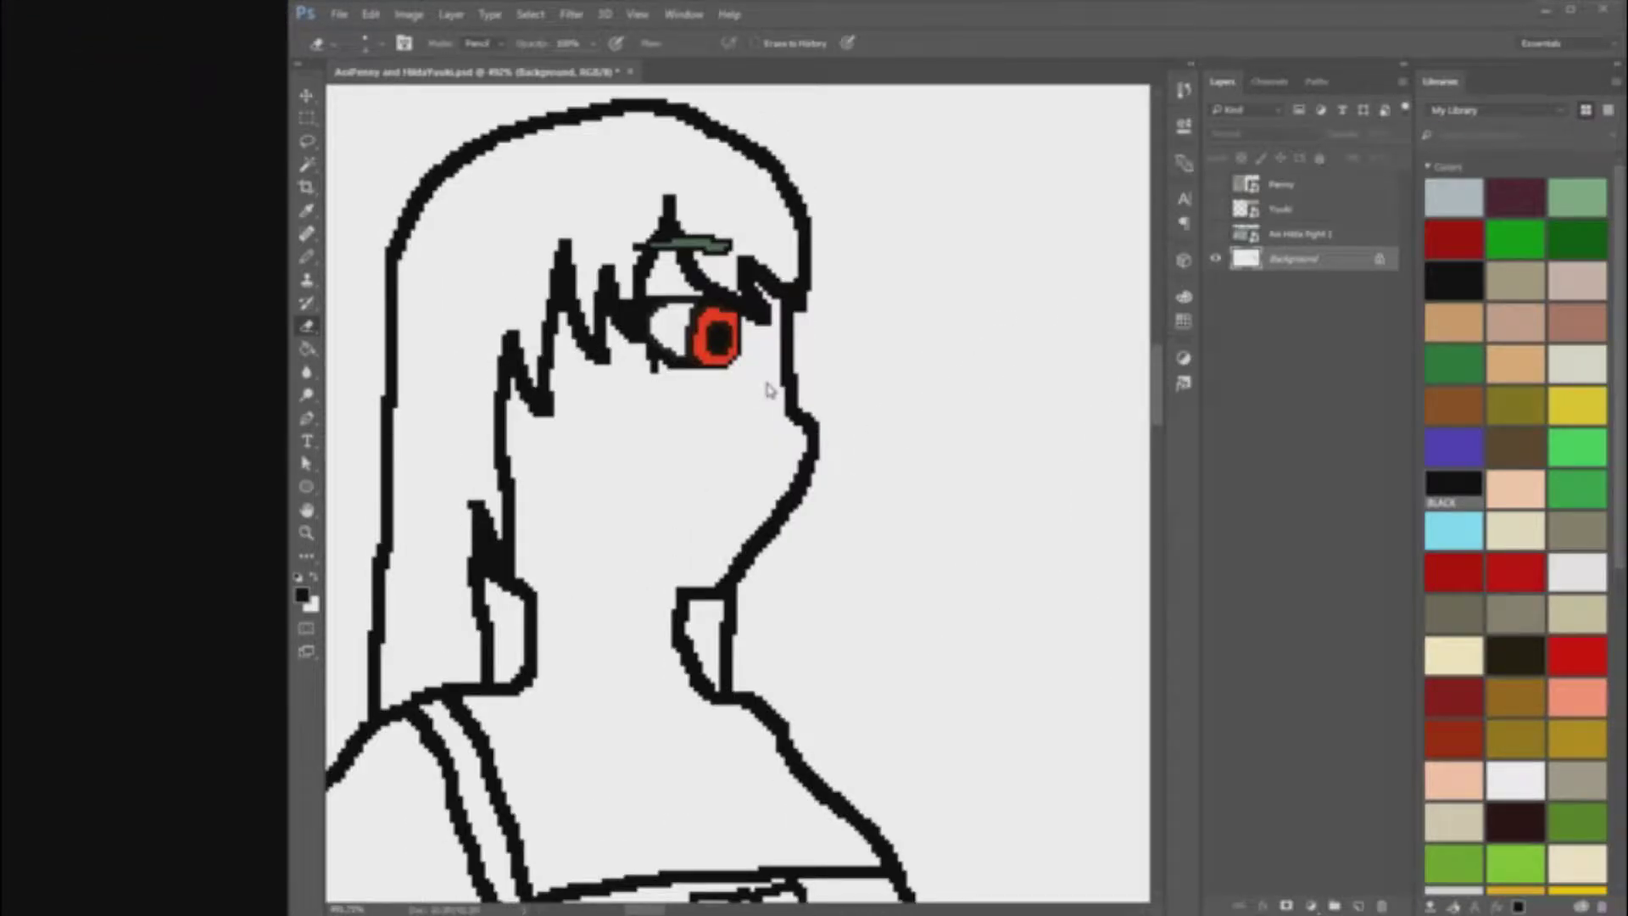
Step: Fill the left figure's main hair area and the two patches beside the neck with the birb wing green
click(1577, 197)
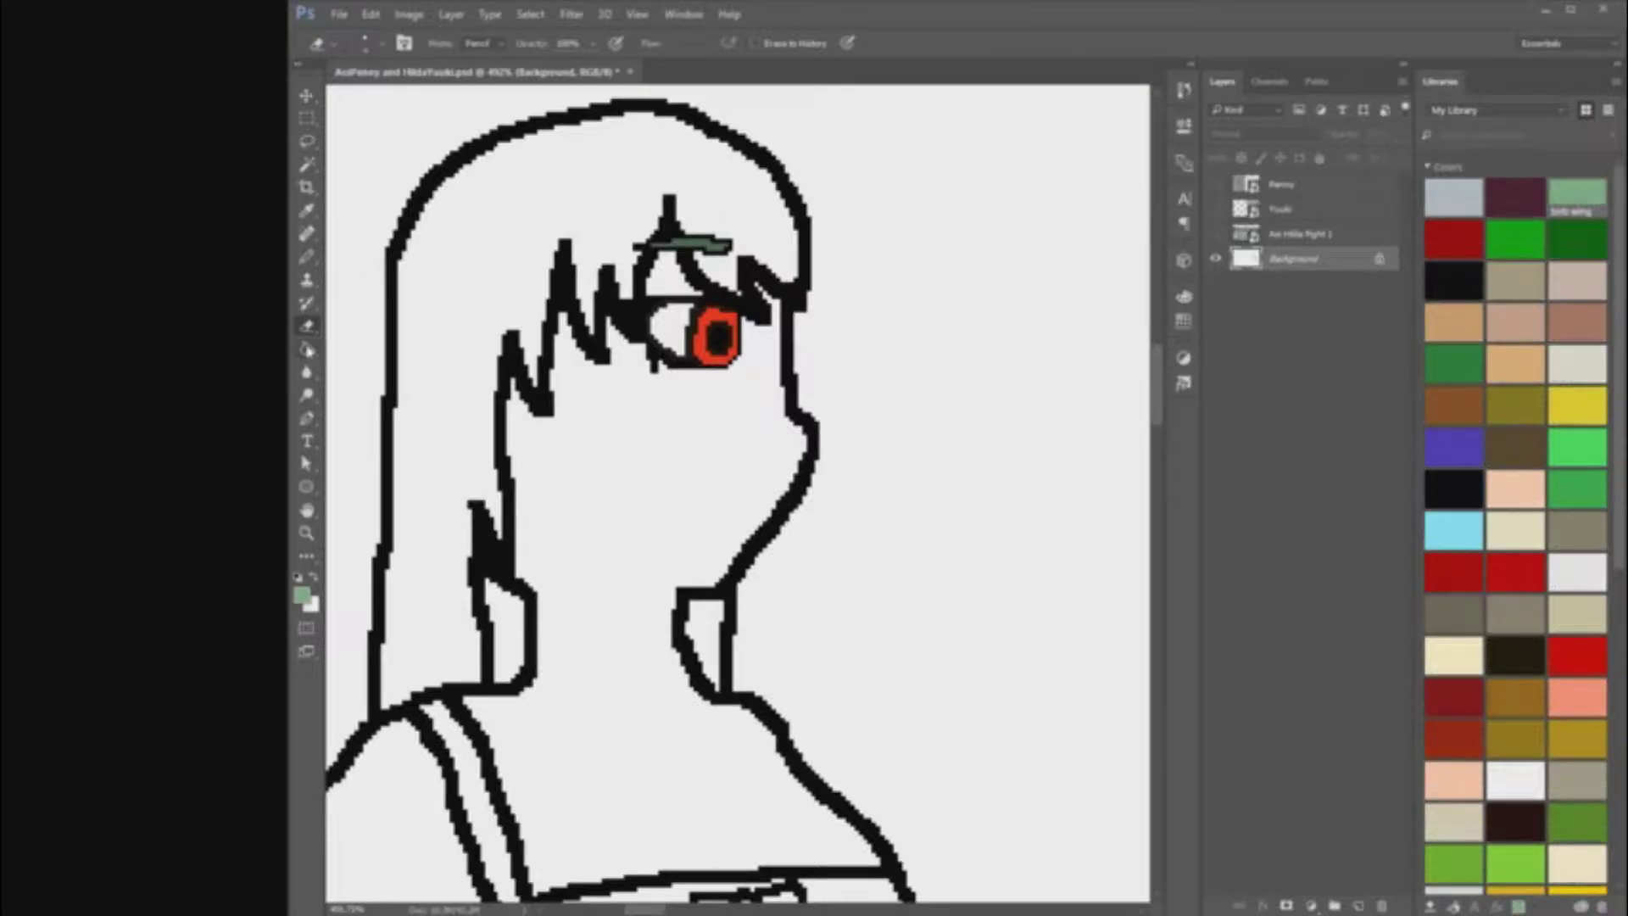
click(307, 348)
click(553, 225)
click(506, 630)
click(719, 635)
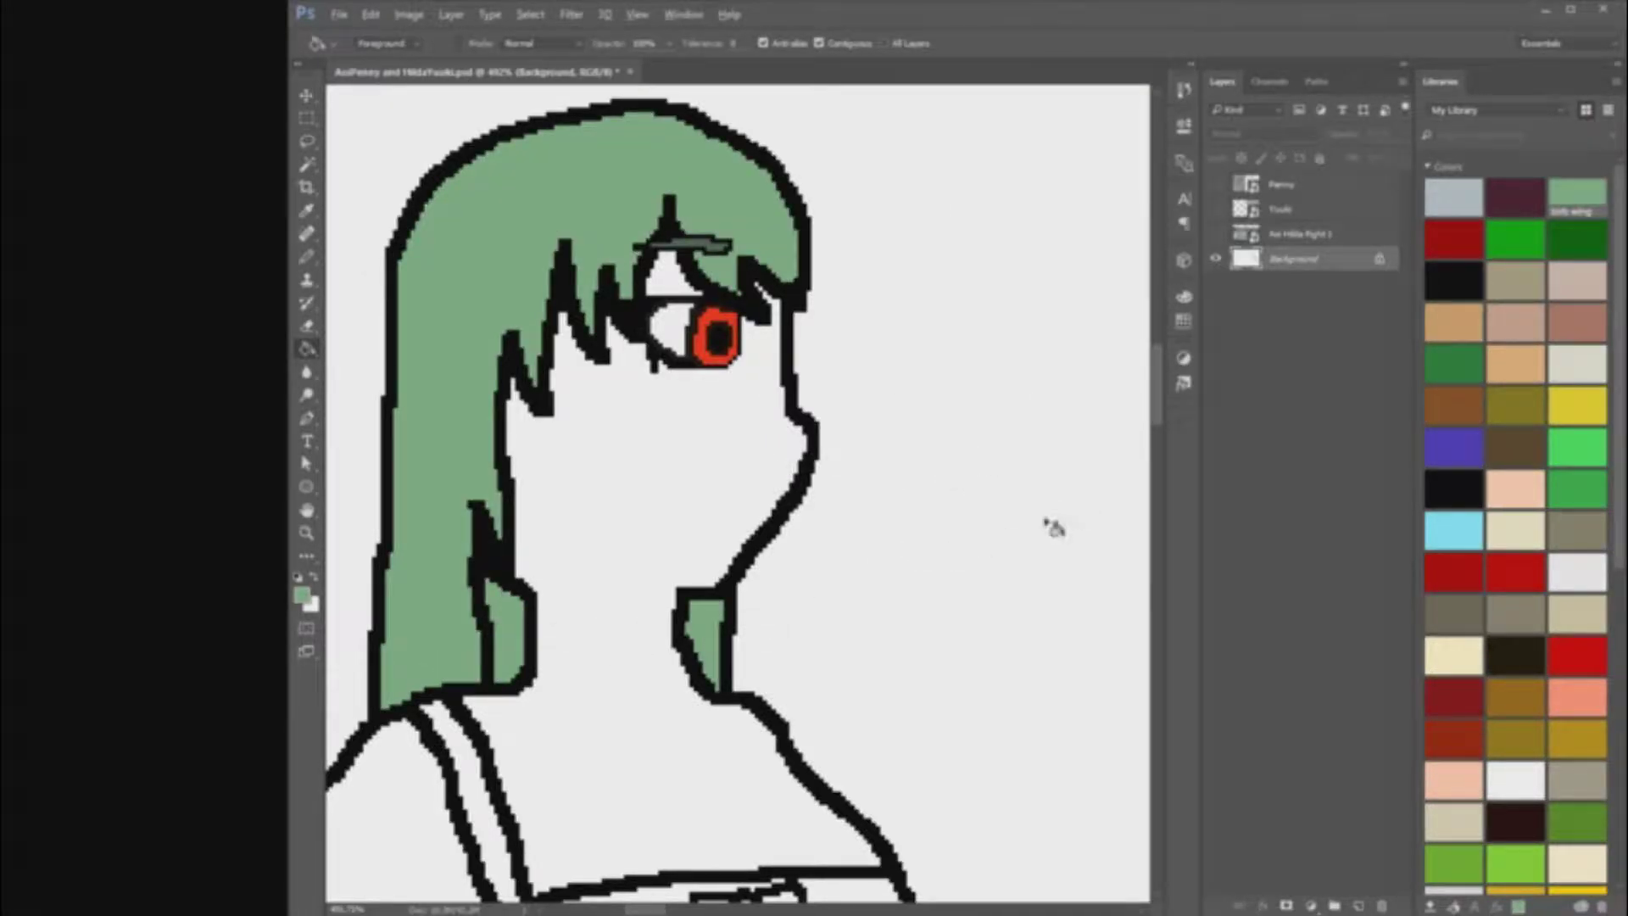
Step: Save a darker feather green as a library swatch and fill the hair patches on both sides of the neck with it
scroll(481, 608, up, 2)
scroll(480, 608, down, 1)
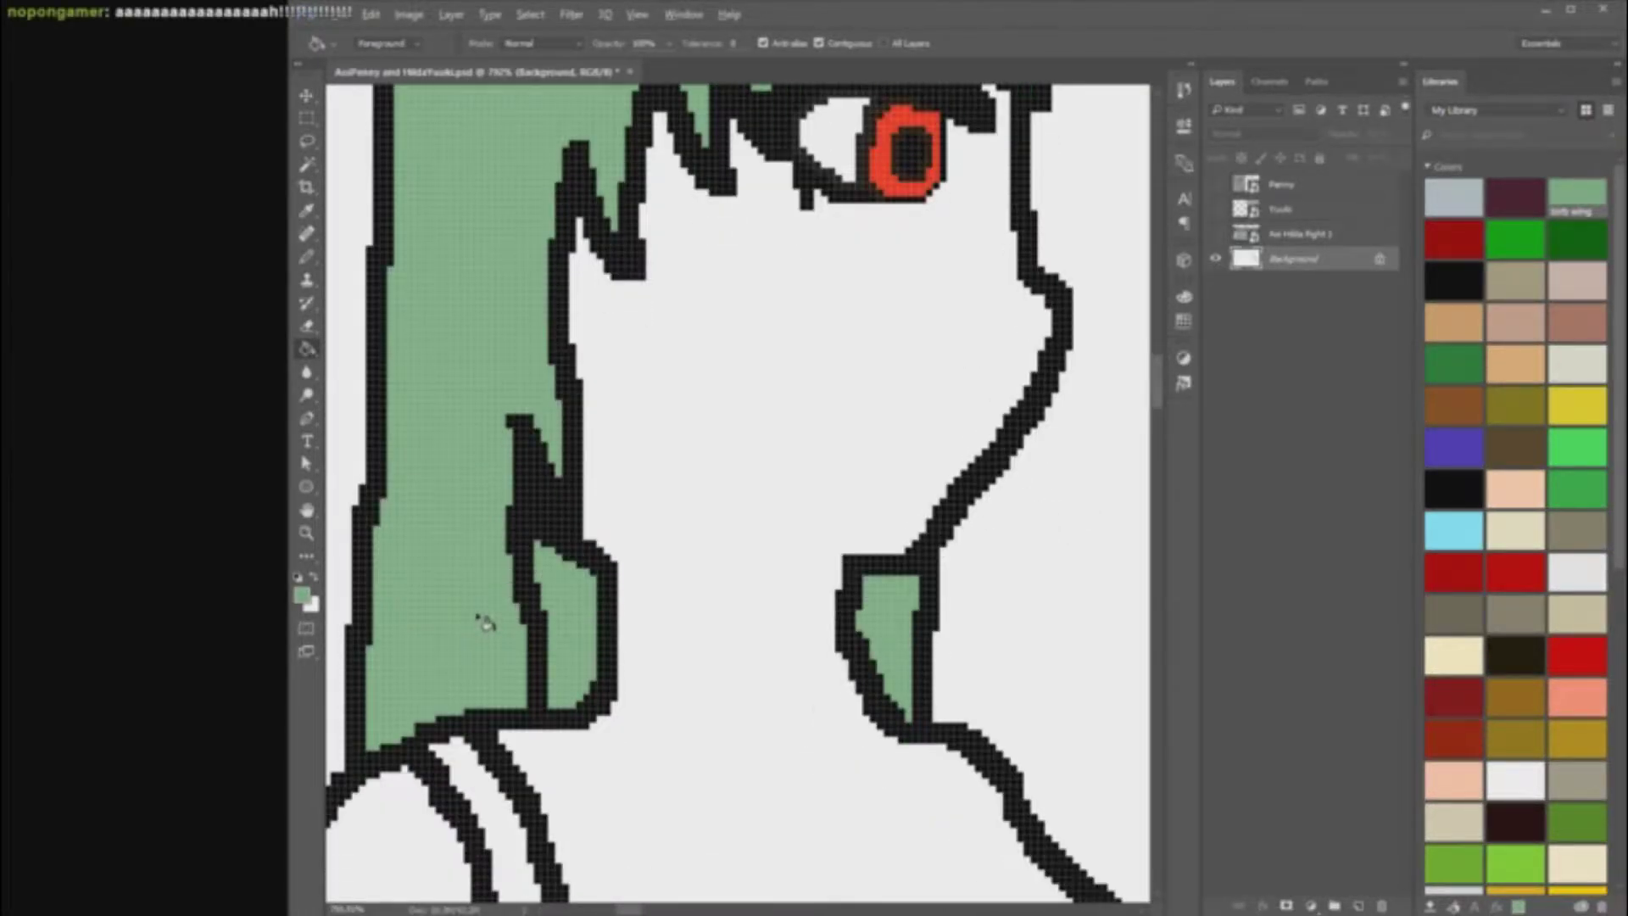
key(i)
click(302, 595)
click(1211, 285)
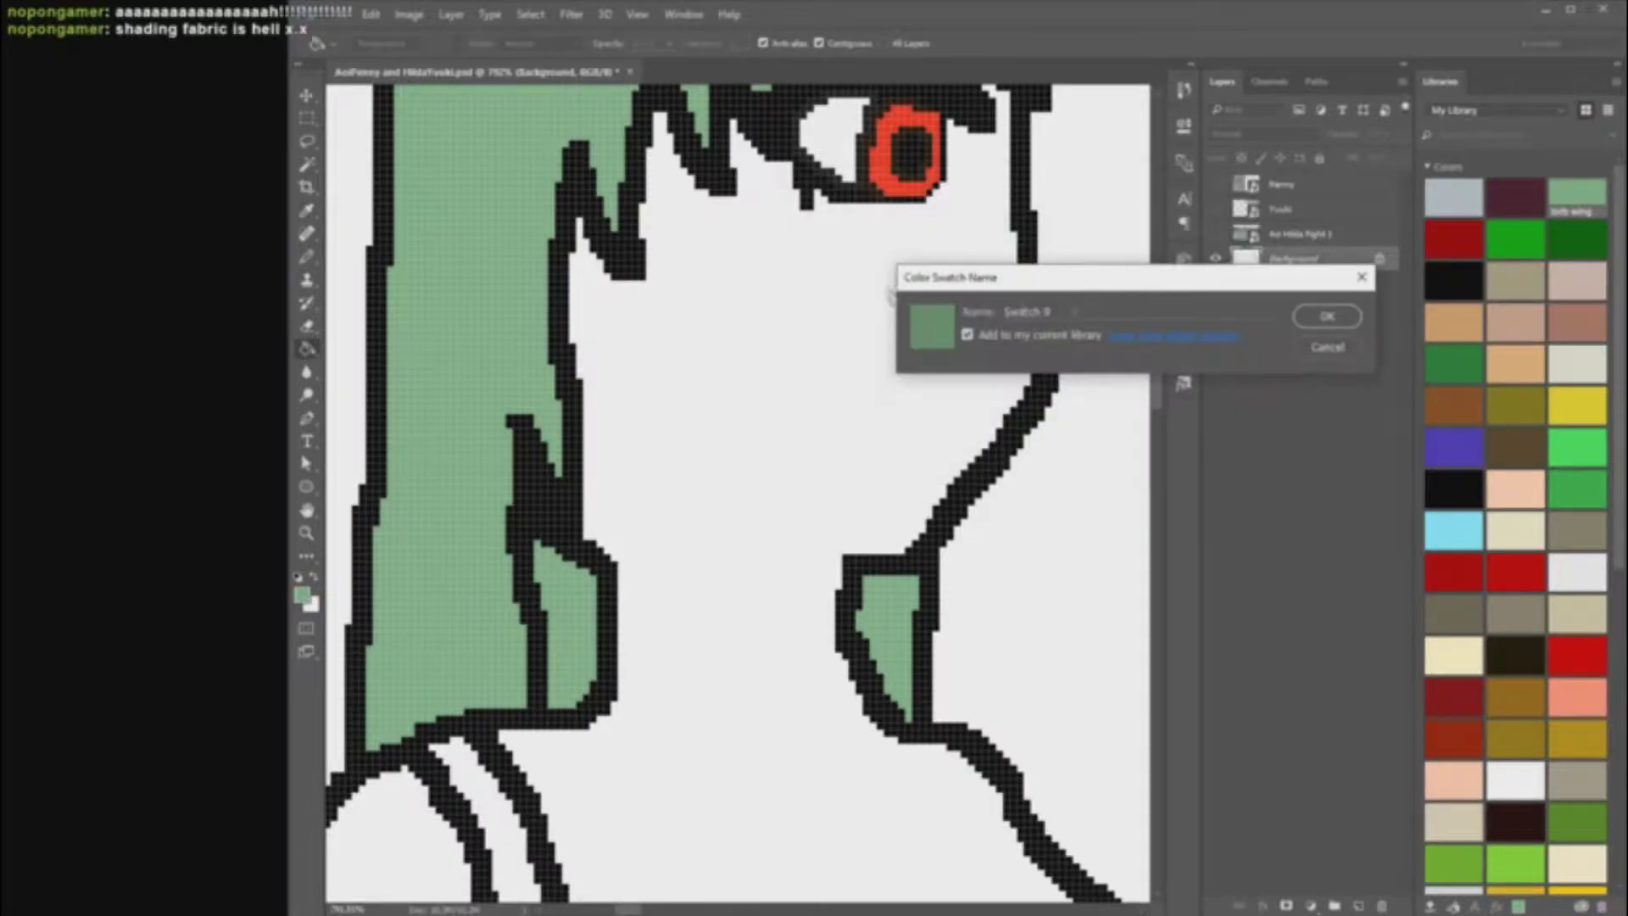
key(Return)
click(1210, 214)
click(570, 630)
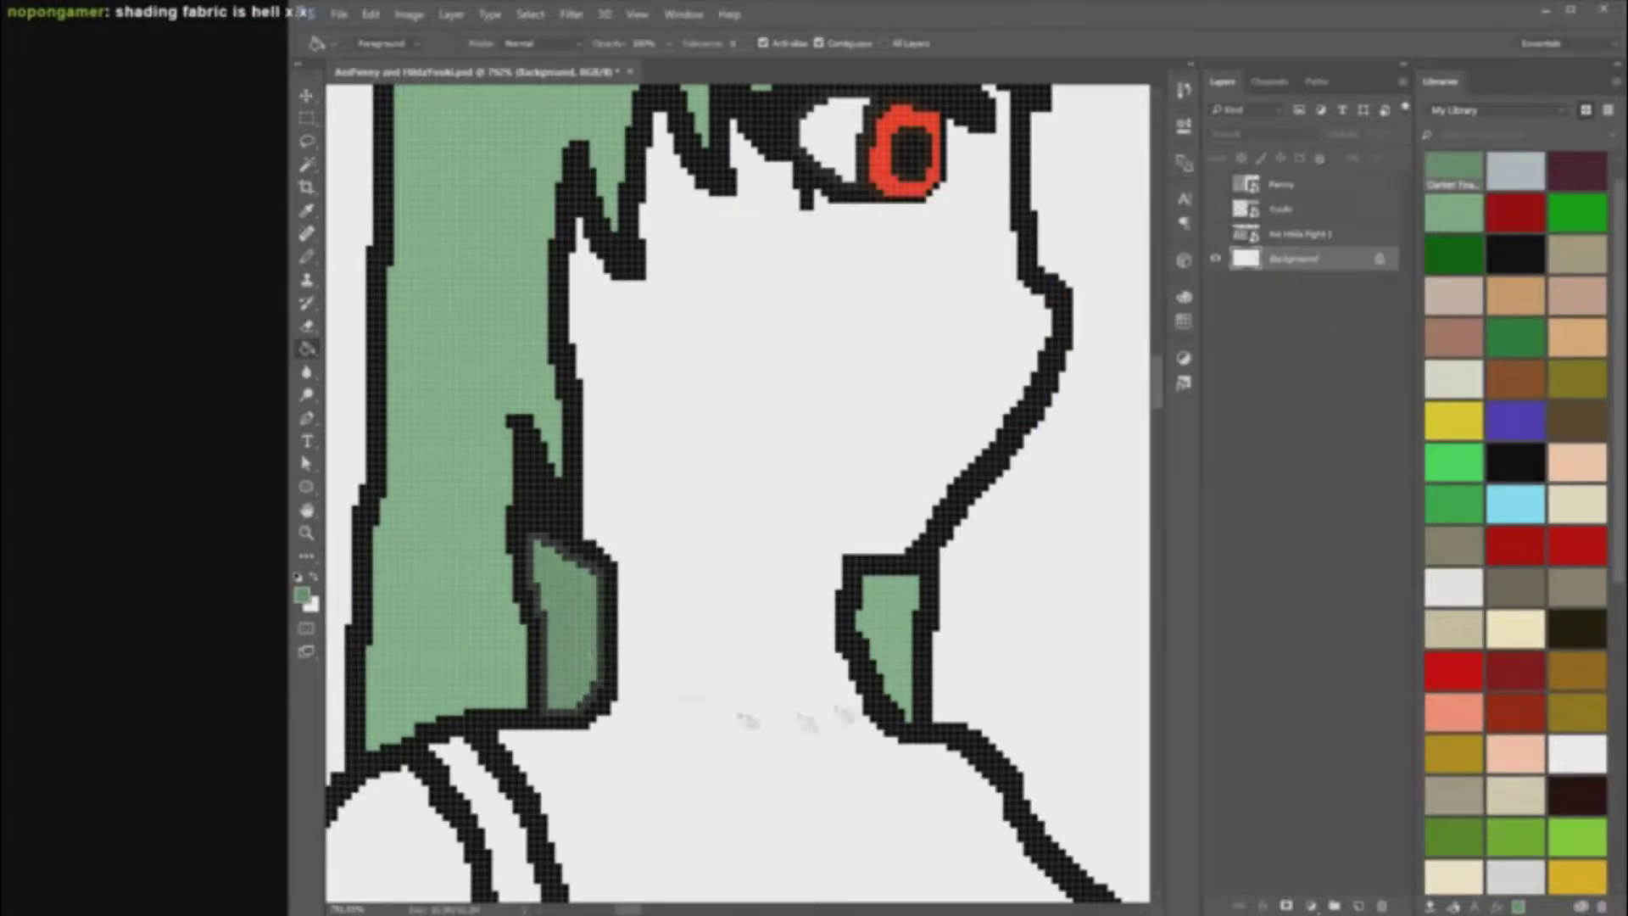
click(901, 638)
Step: Examine the left figure's hair, arms, top and shorts up close and within the whole composition
scroll(953, 746, down, 9)
scroll(982, 838, up, 5)
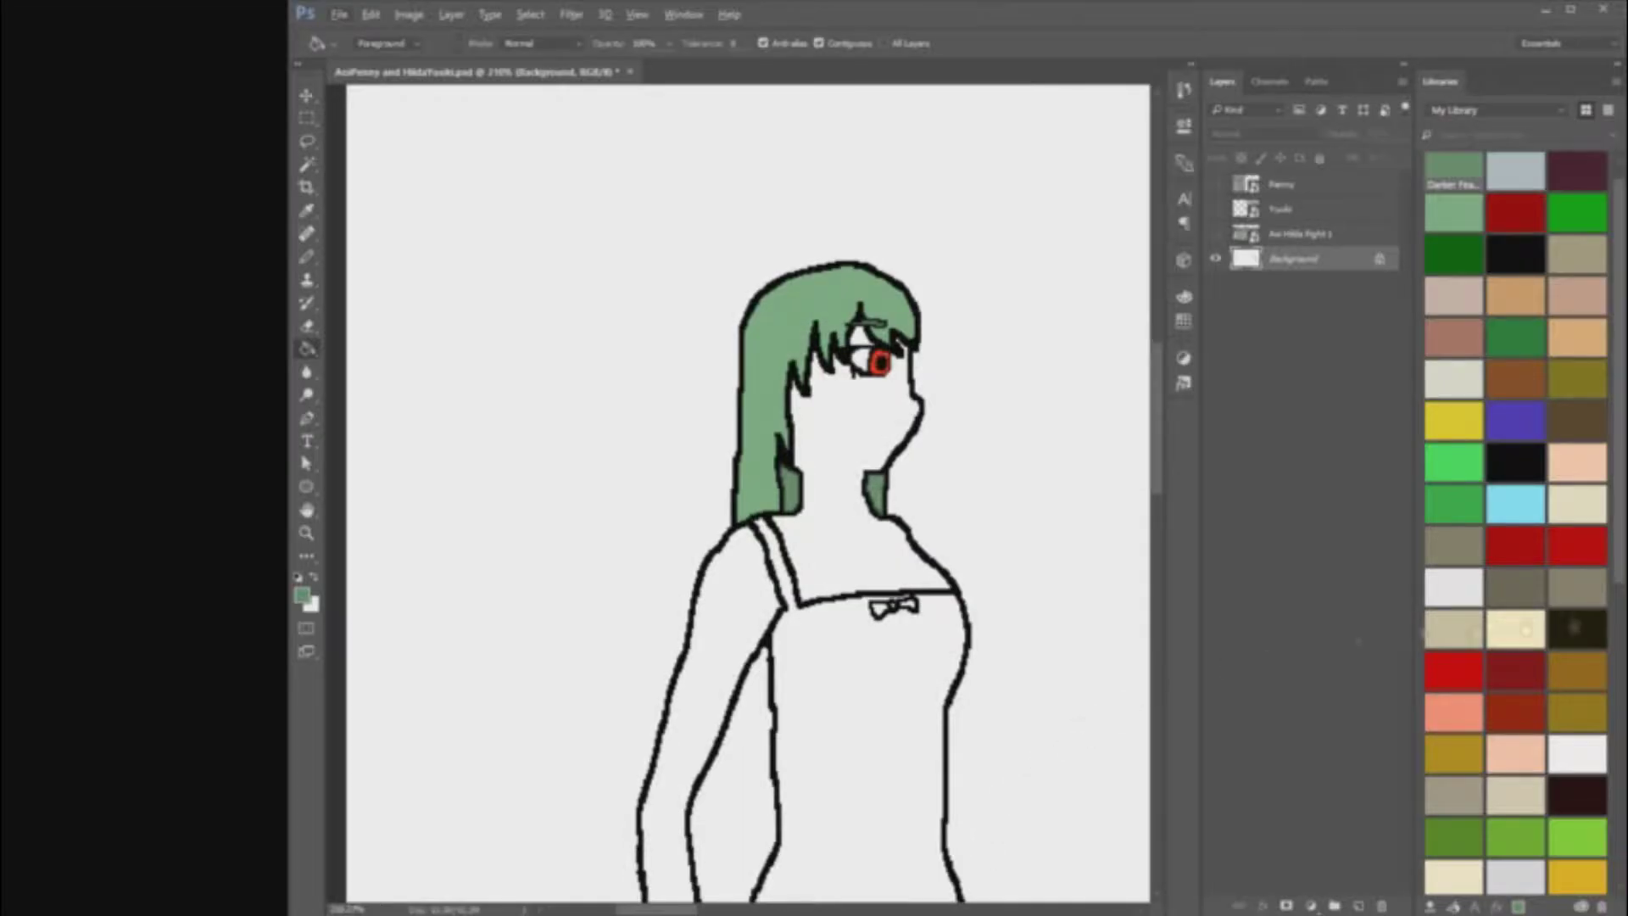
scroll(1596, 738, down, 7)
scroll(1594, 776, up, 7)
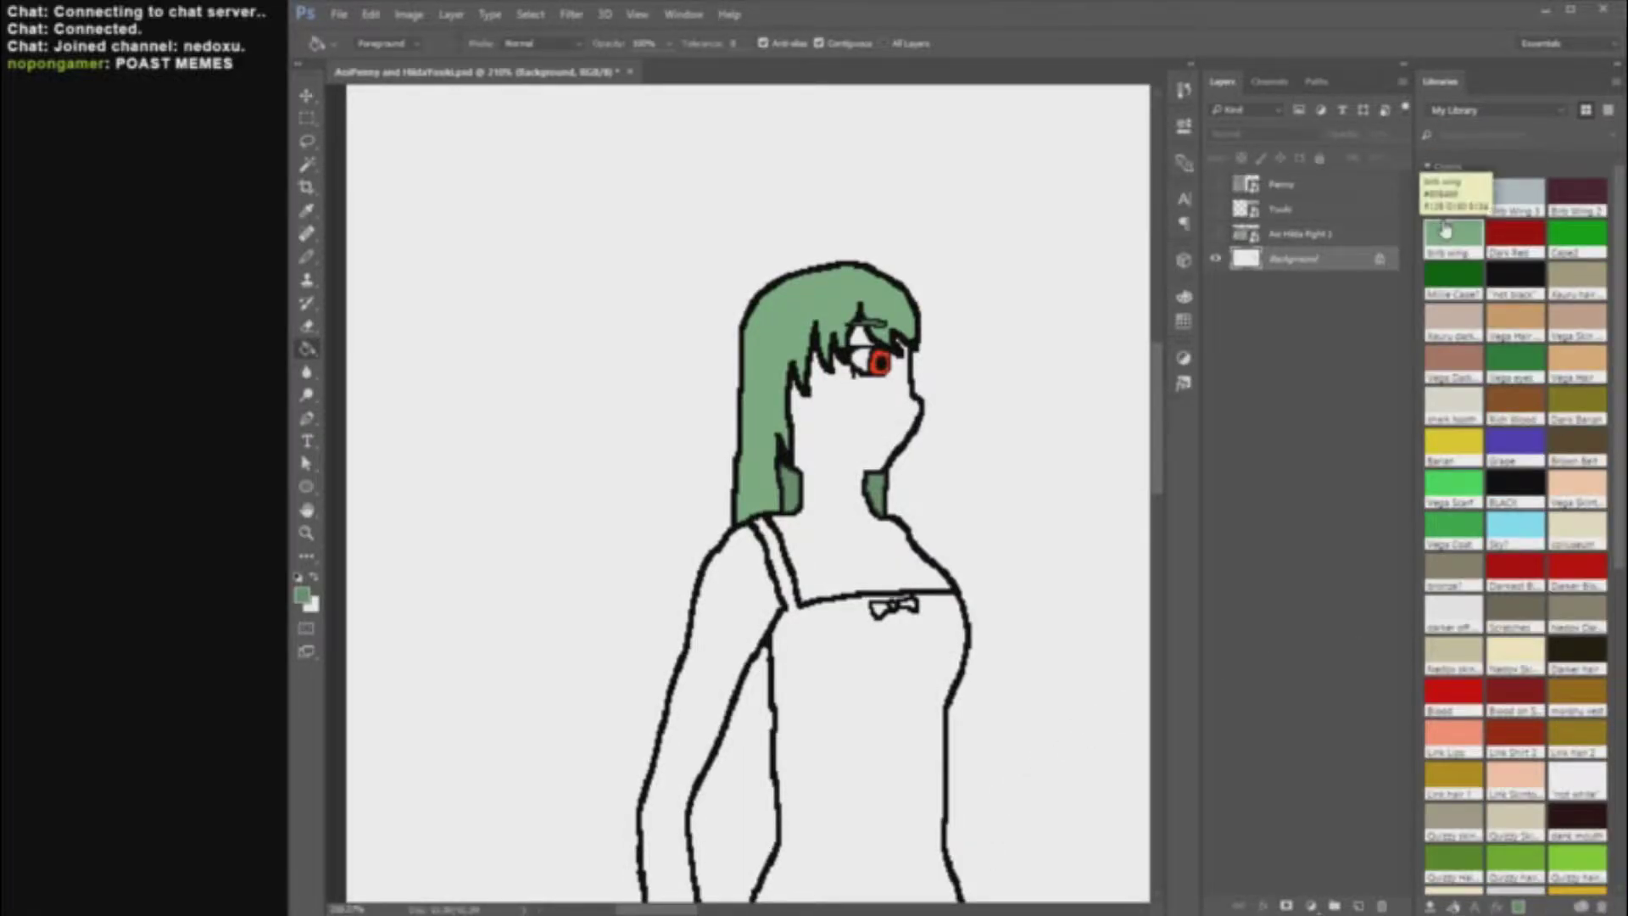
scroll(861, 446, down, 3)
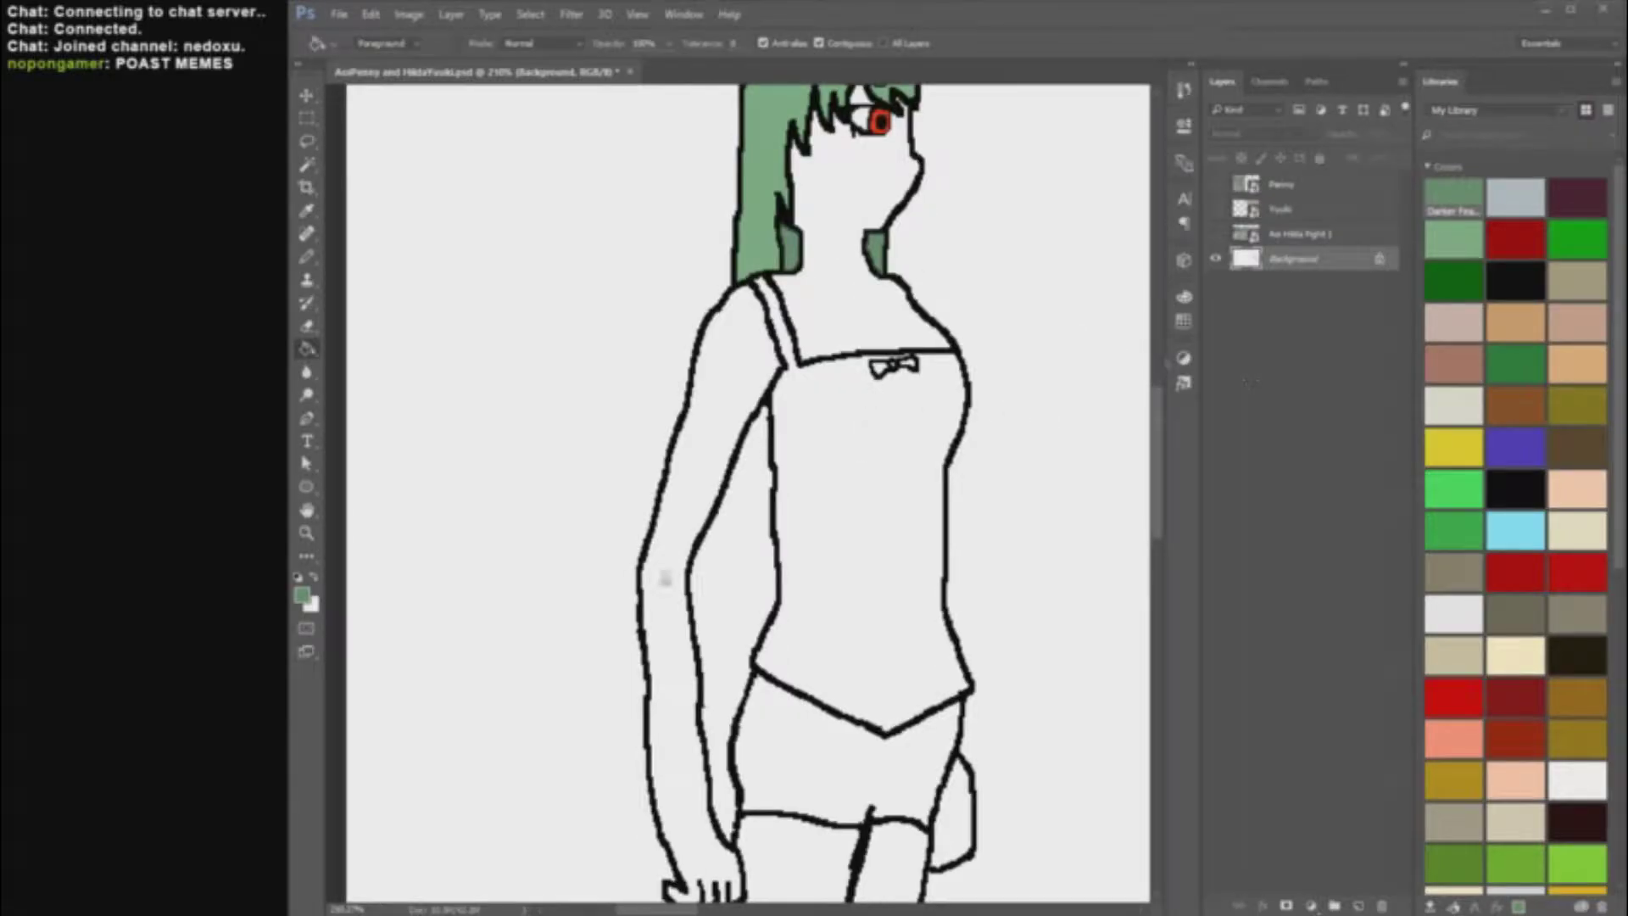
scroll(765, 422, up, 3)
key(b)
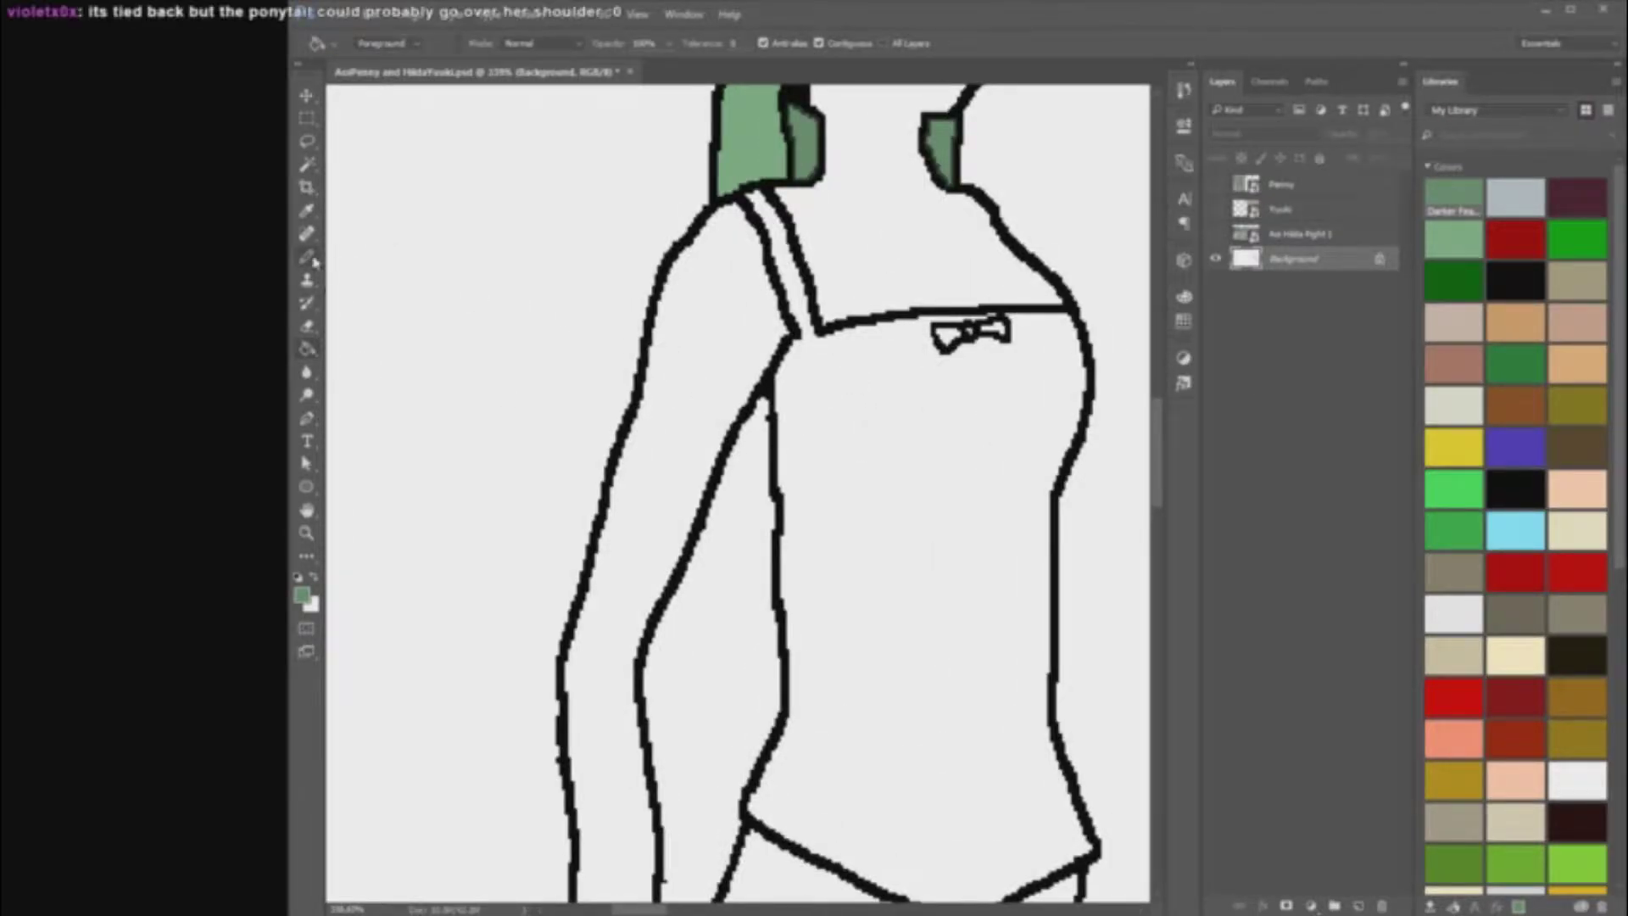
click(1534, 472)
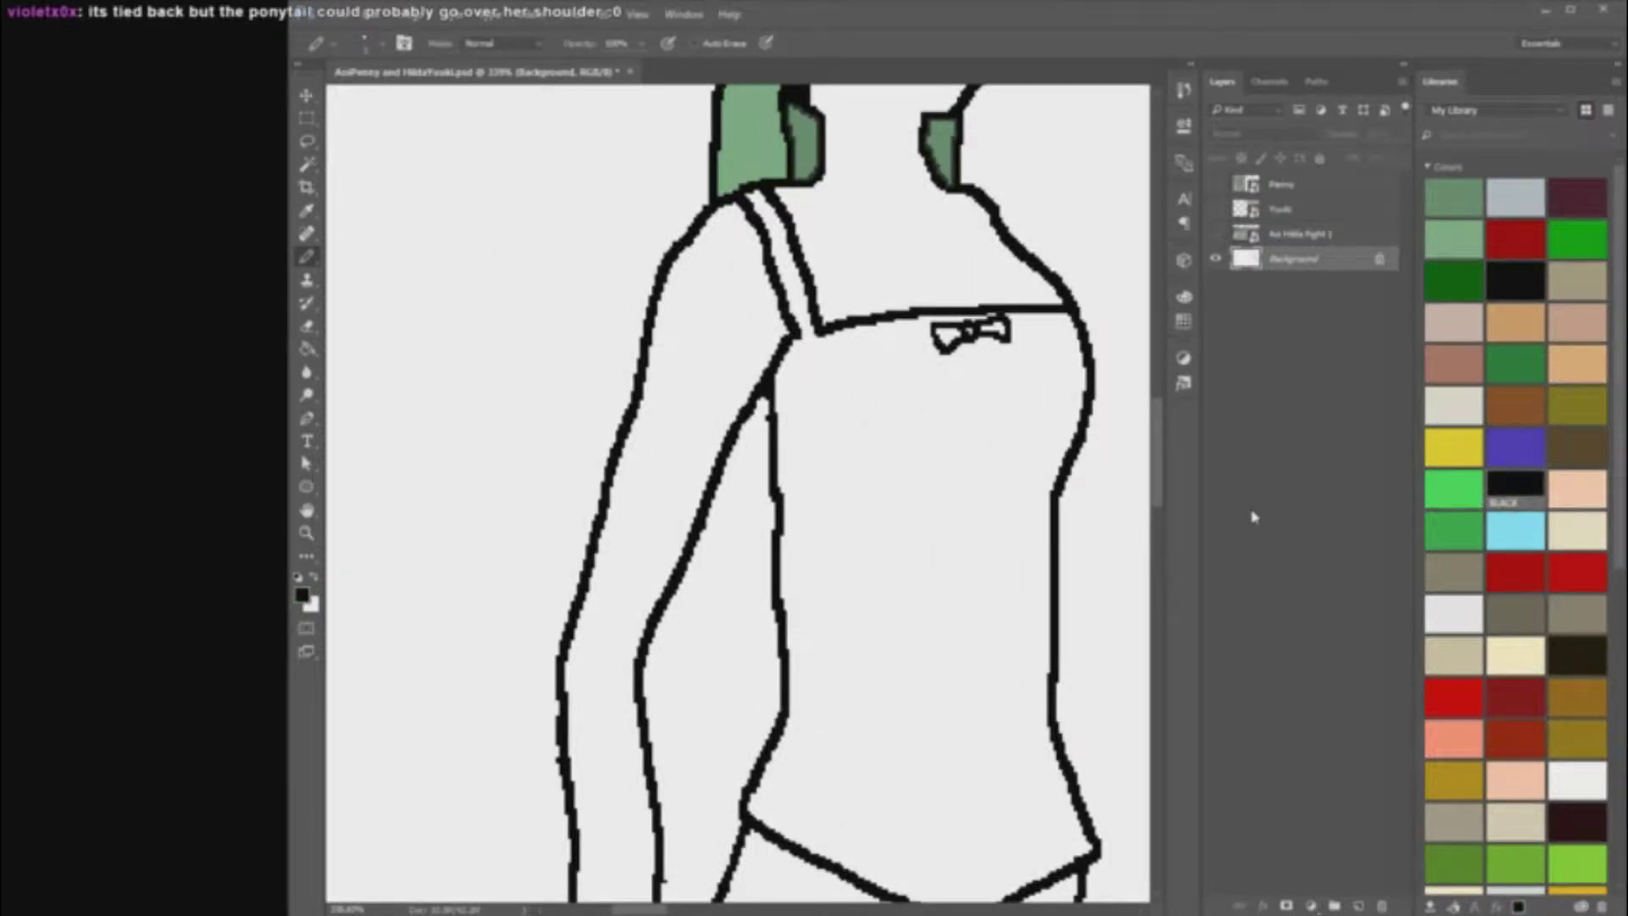
scroll(1070, 542, down, 8)
scroll(1013, 322, up, 4)
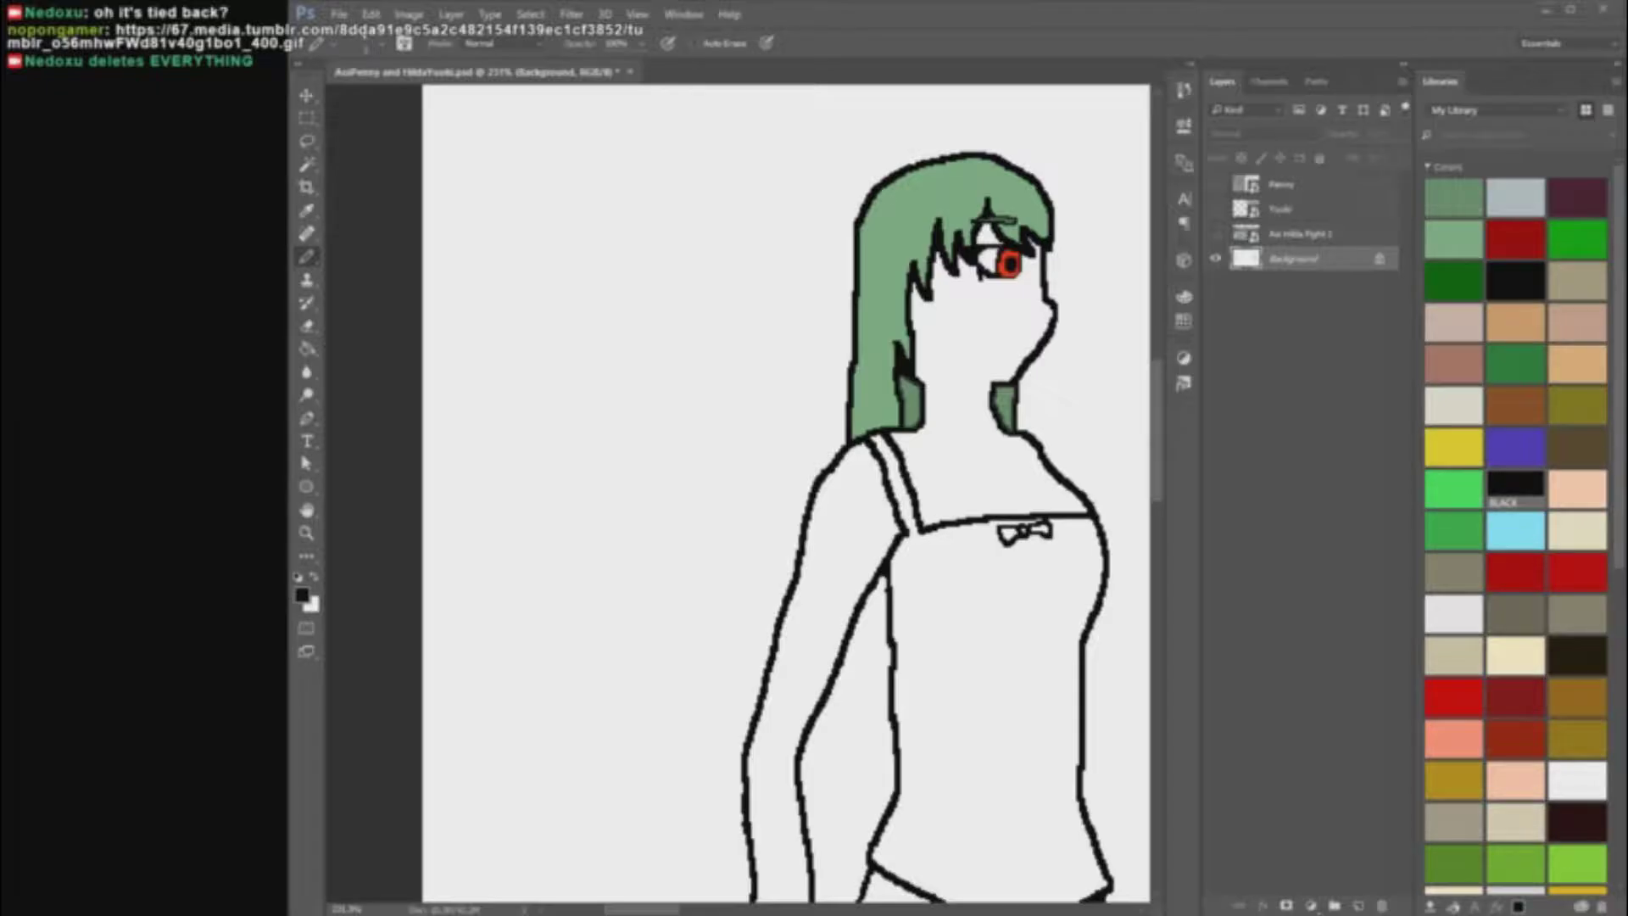
scroll(1042, 355, up, 4)
scroll(1045, 354, down, 11)
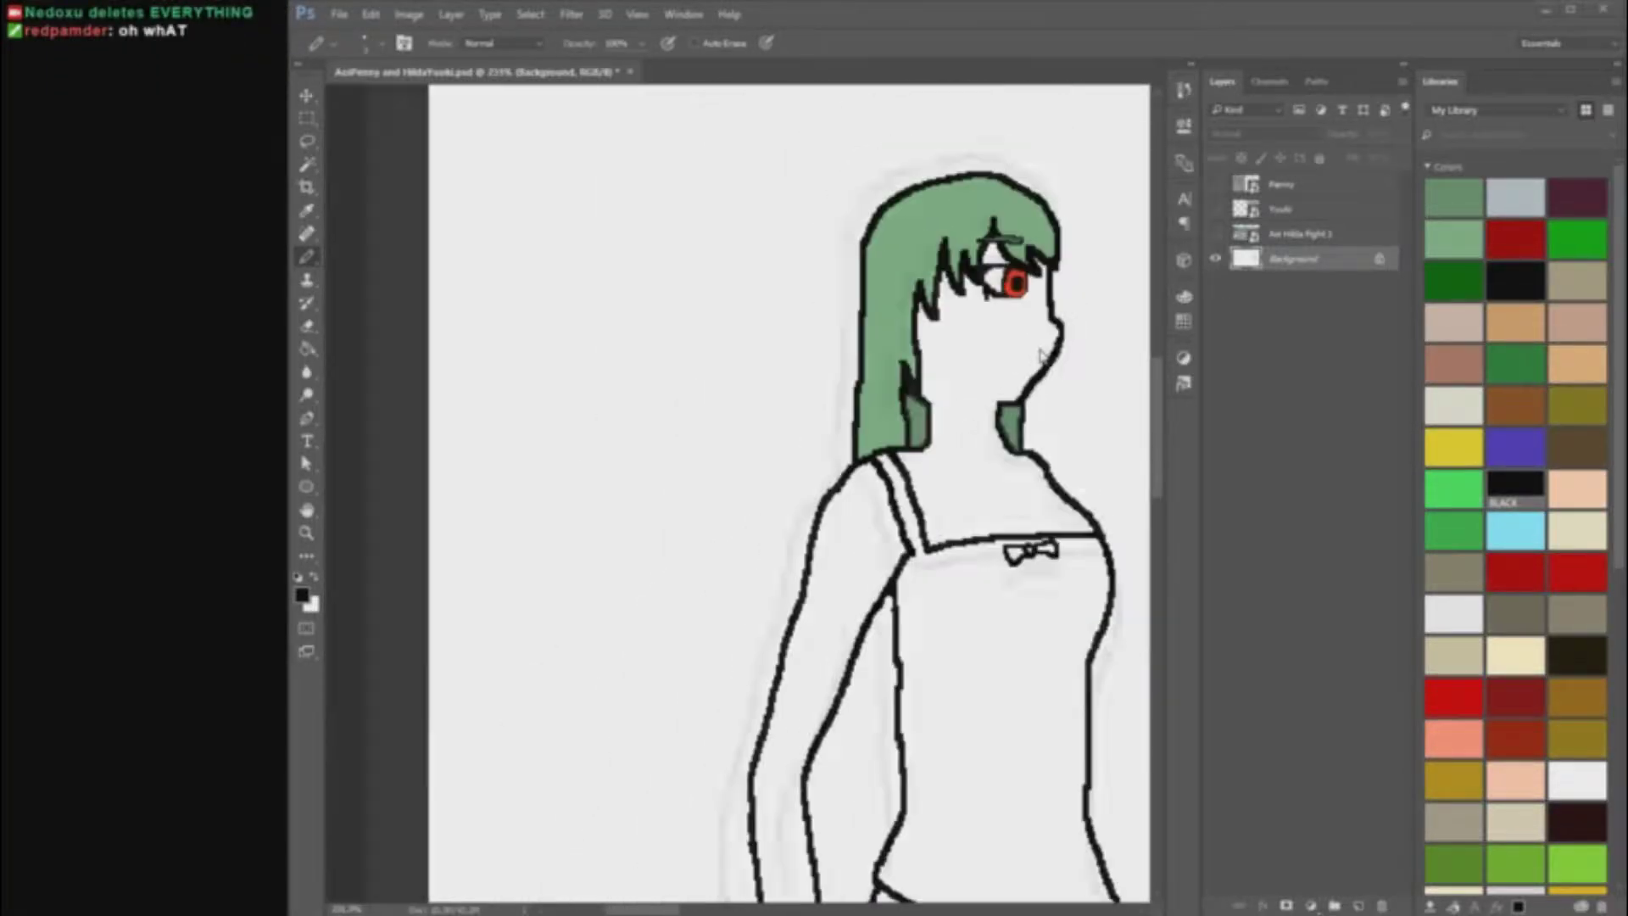
scroll(1142, 393, up, 5)
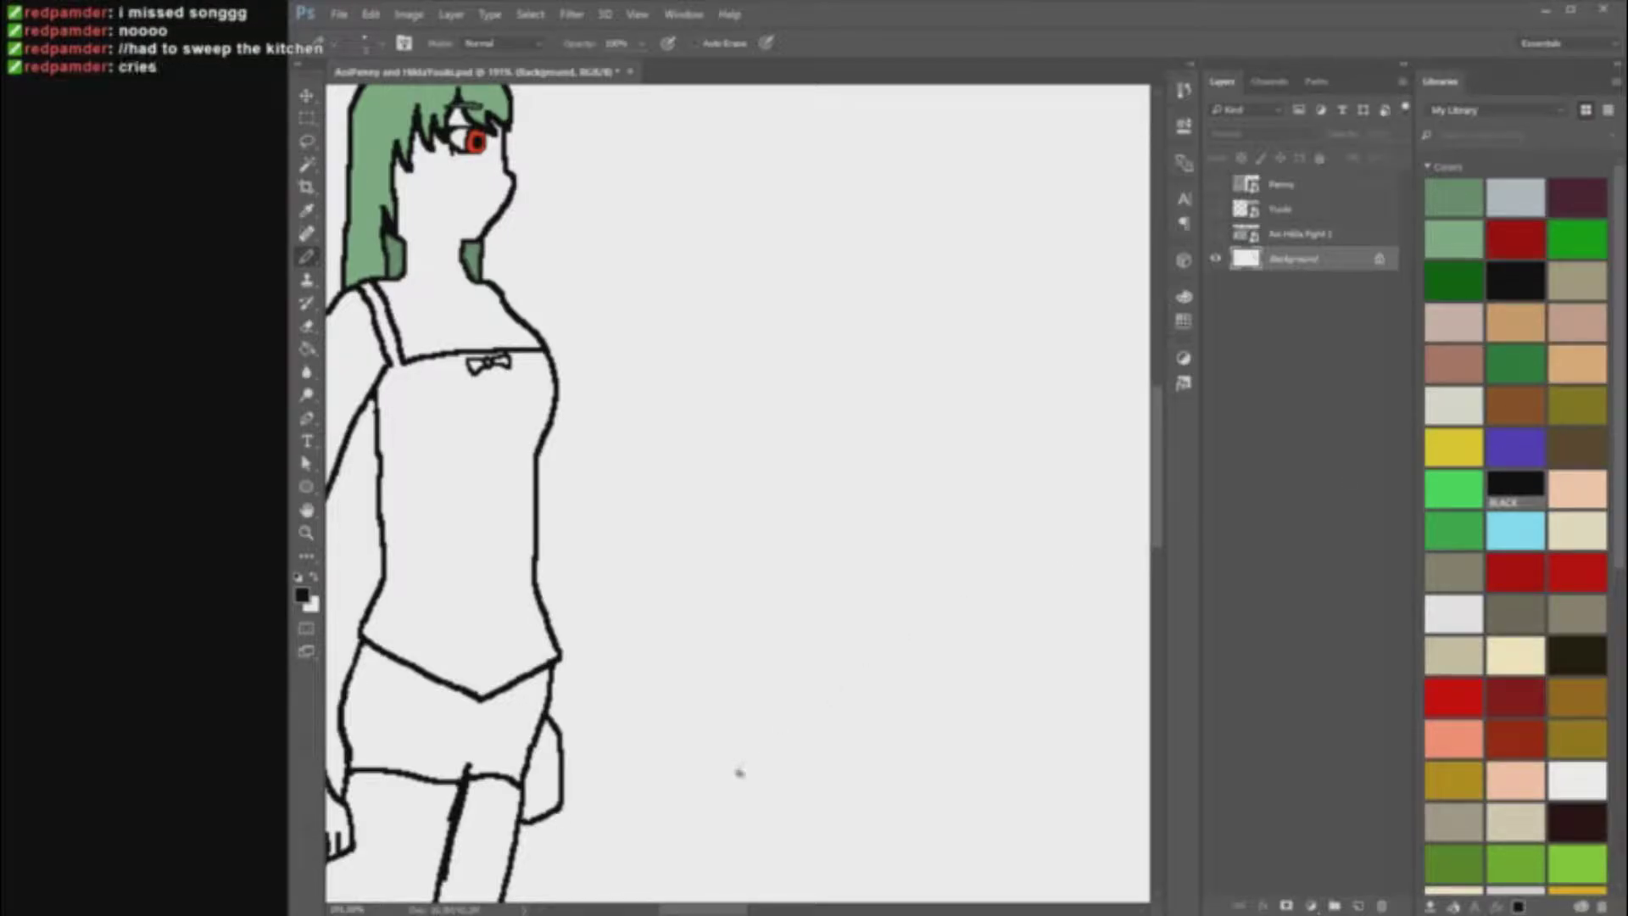
scroll(738, 493, left, 2)
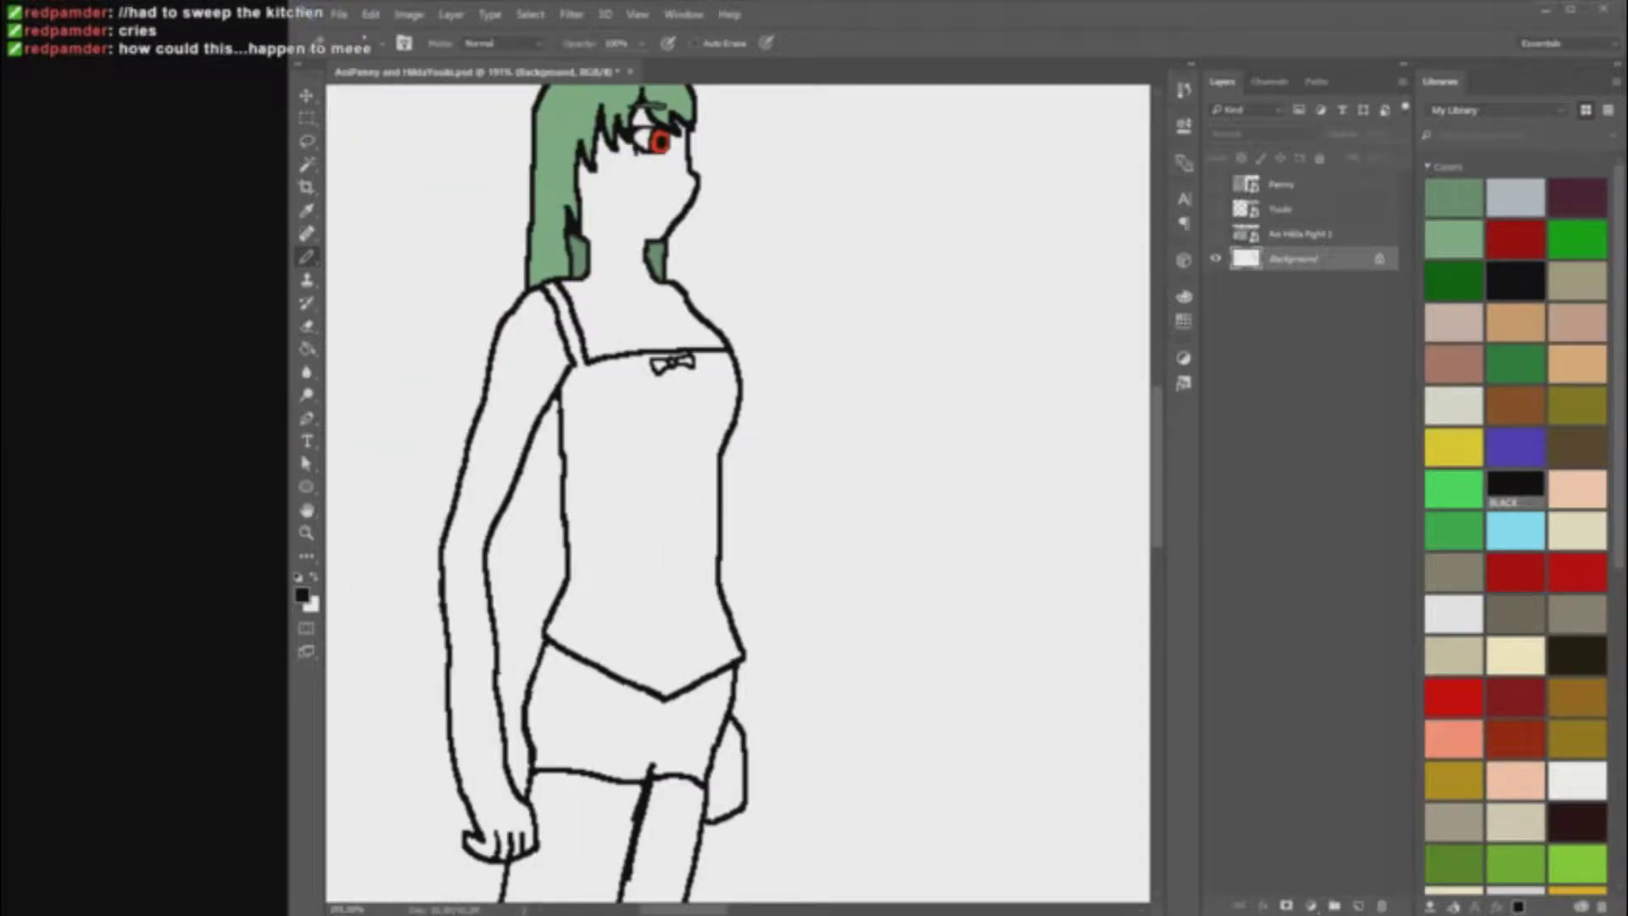
Step: Fill the left figure's sleeveless top with the darker off-white swatch
scroll(561, 382, up, 2)
click(1453, 613)
click(308, 350)
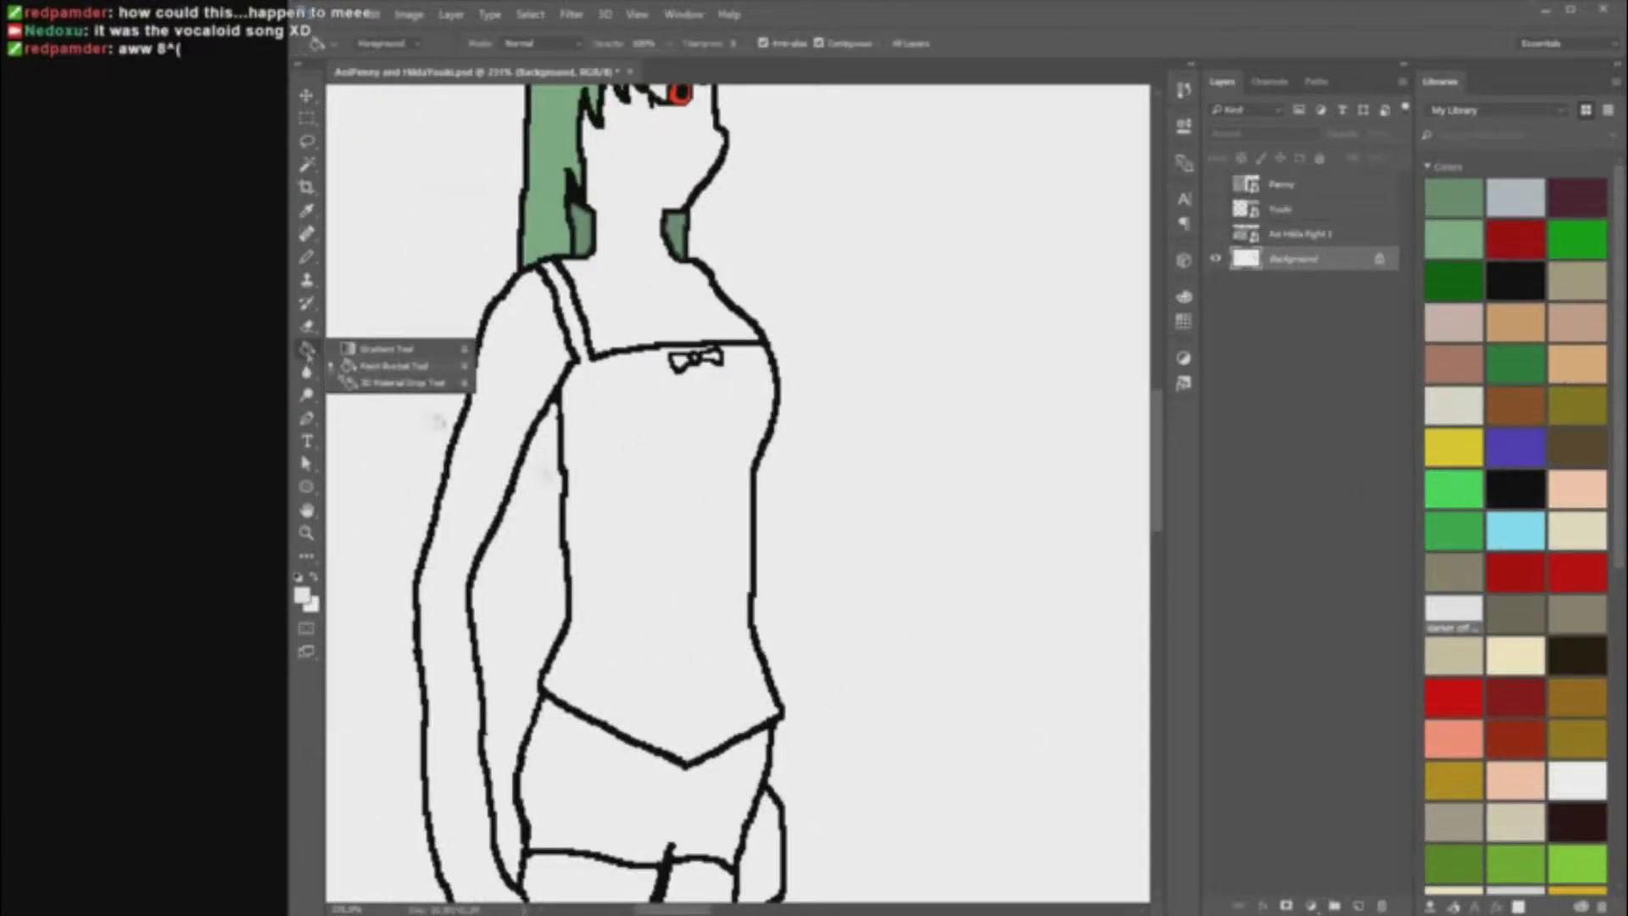
click(662, 509)
Step: Choose a bright turquoise green as the foreground color and fill the left figure's shorts with it
scroll(662, 509, down, 4)
scroll(1552, 613, down, 5)
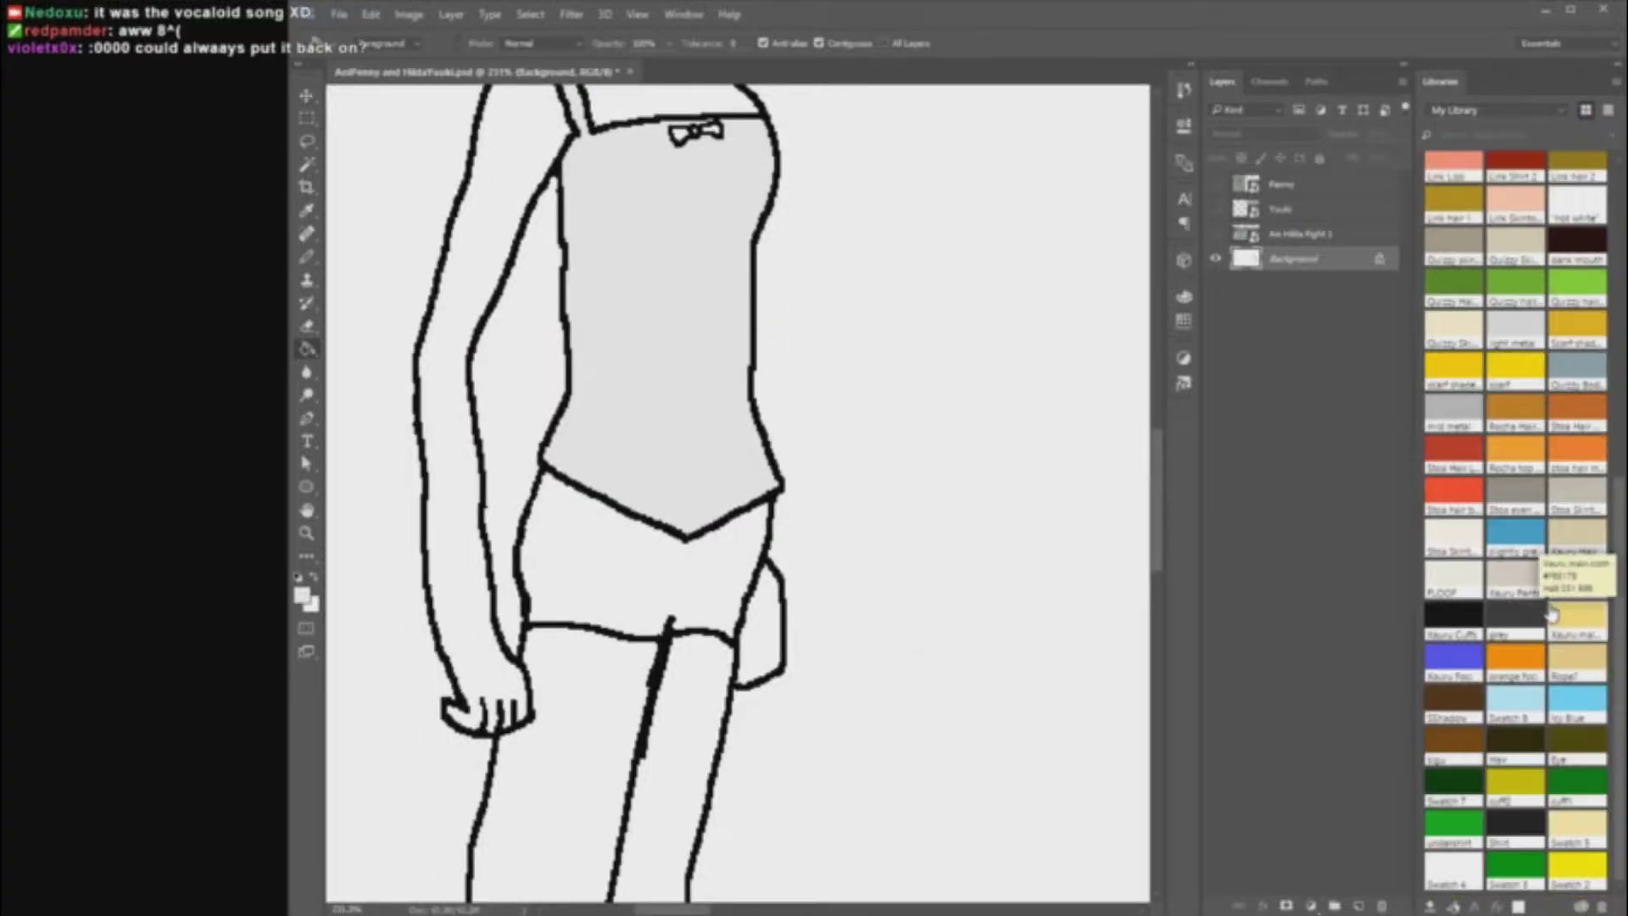
scroll(1552, 613, up, 6)
click(302, 596)
drag(1054, 373, 1054, 349)
click(1005, 262)
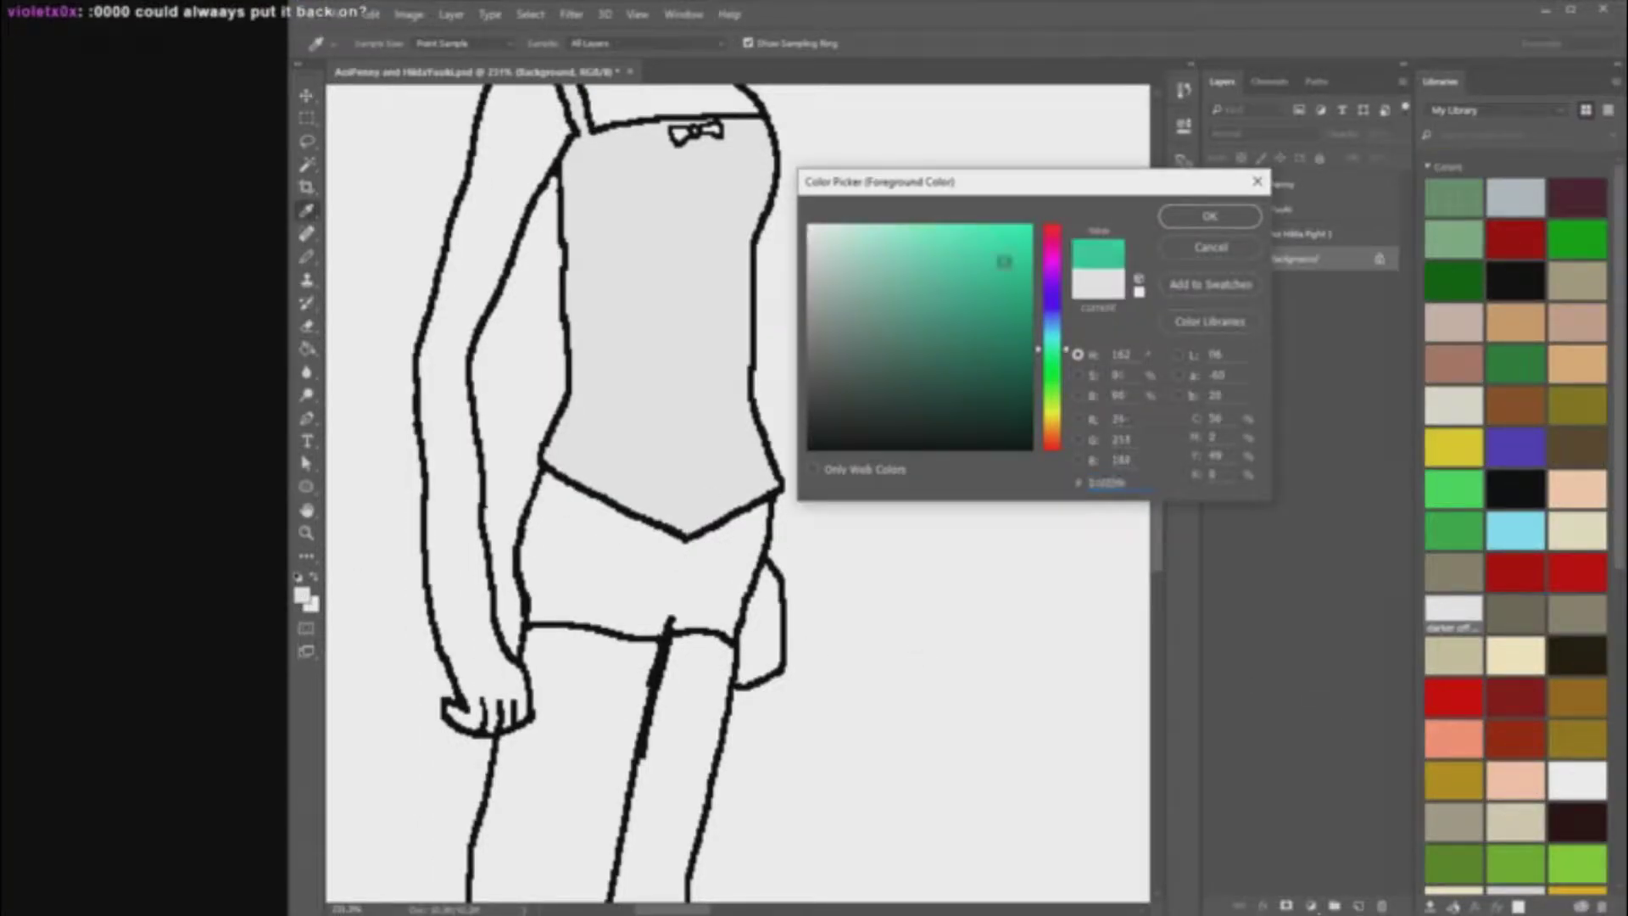
click(1210, 216)
click(688, 564)
Step: Examine the figure's filled clothing as a whole and the neck and shoulder area up close
scroll(934, 636, up, 6)
scroll(931, 649, down, 1)
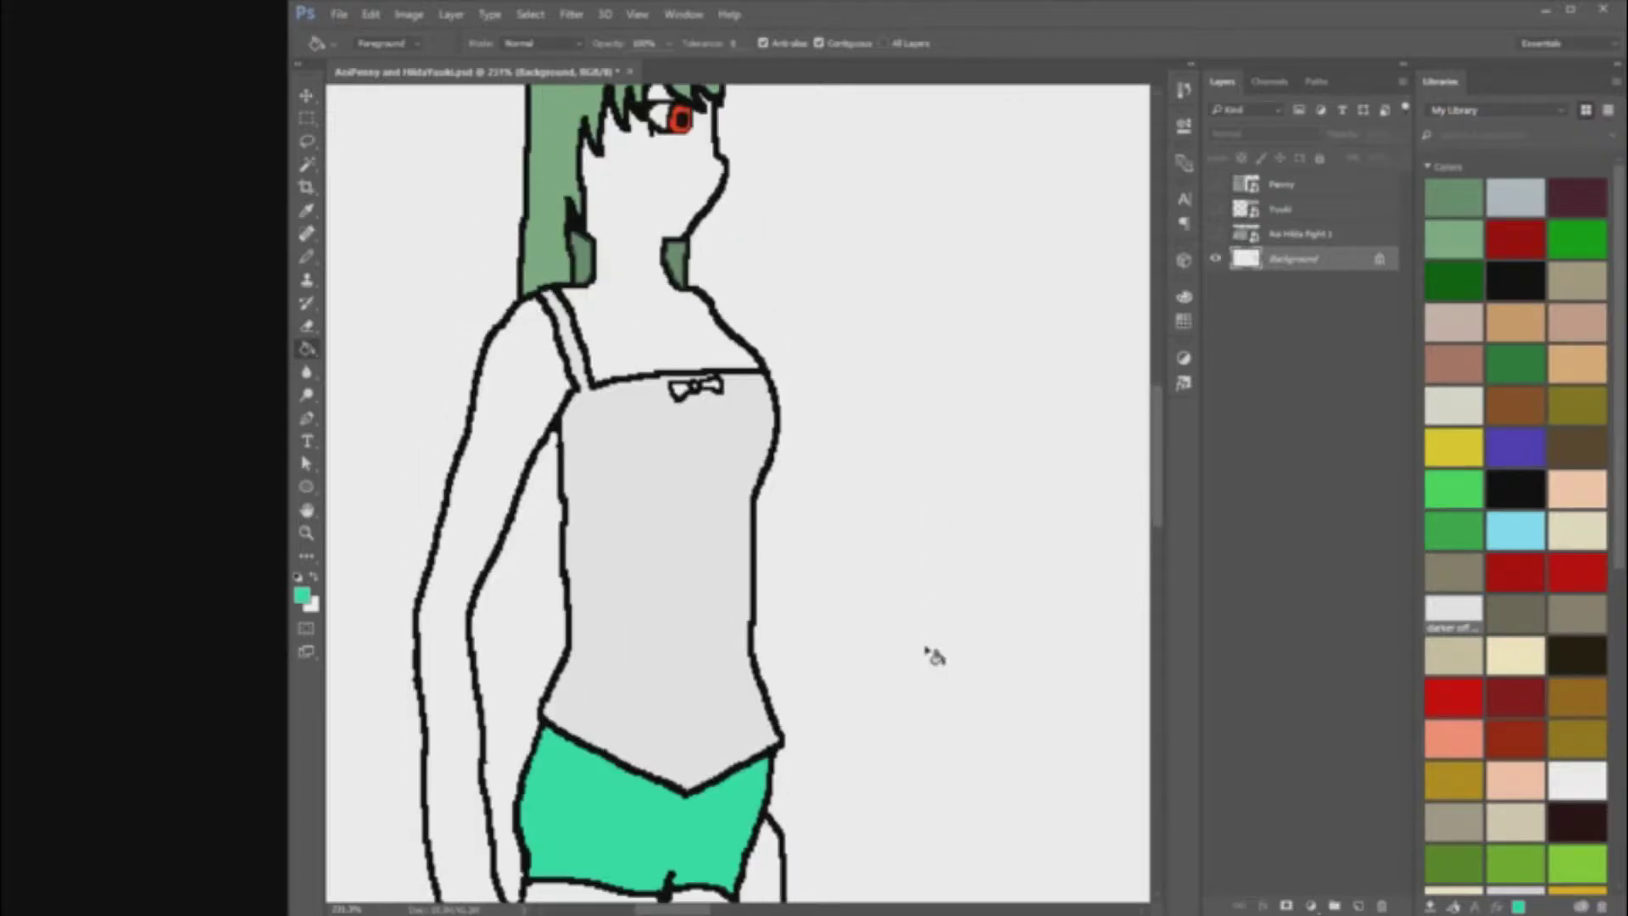
scroll(929, 648, down, 7)
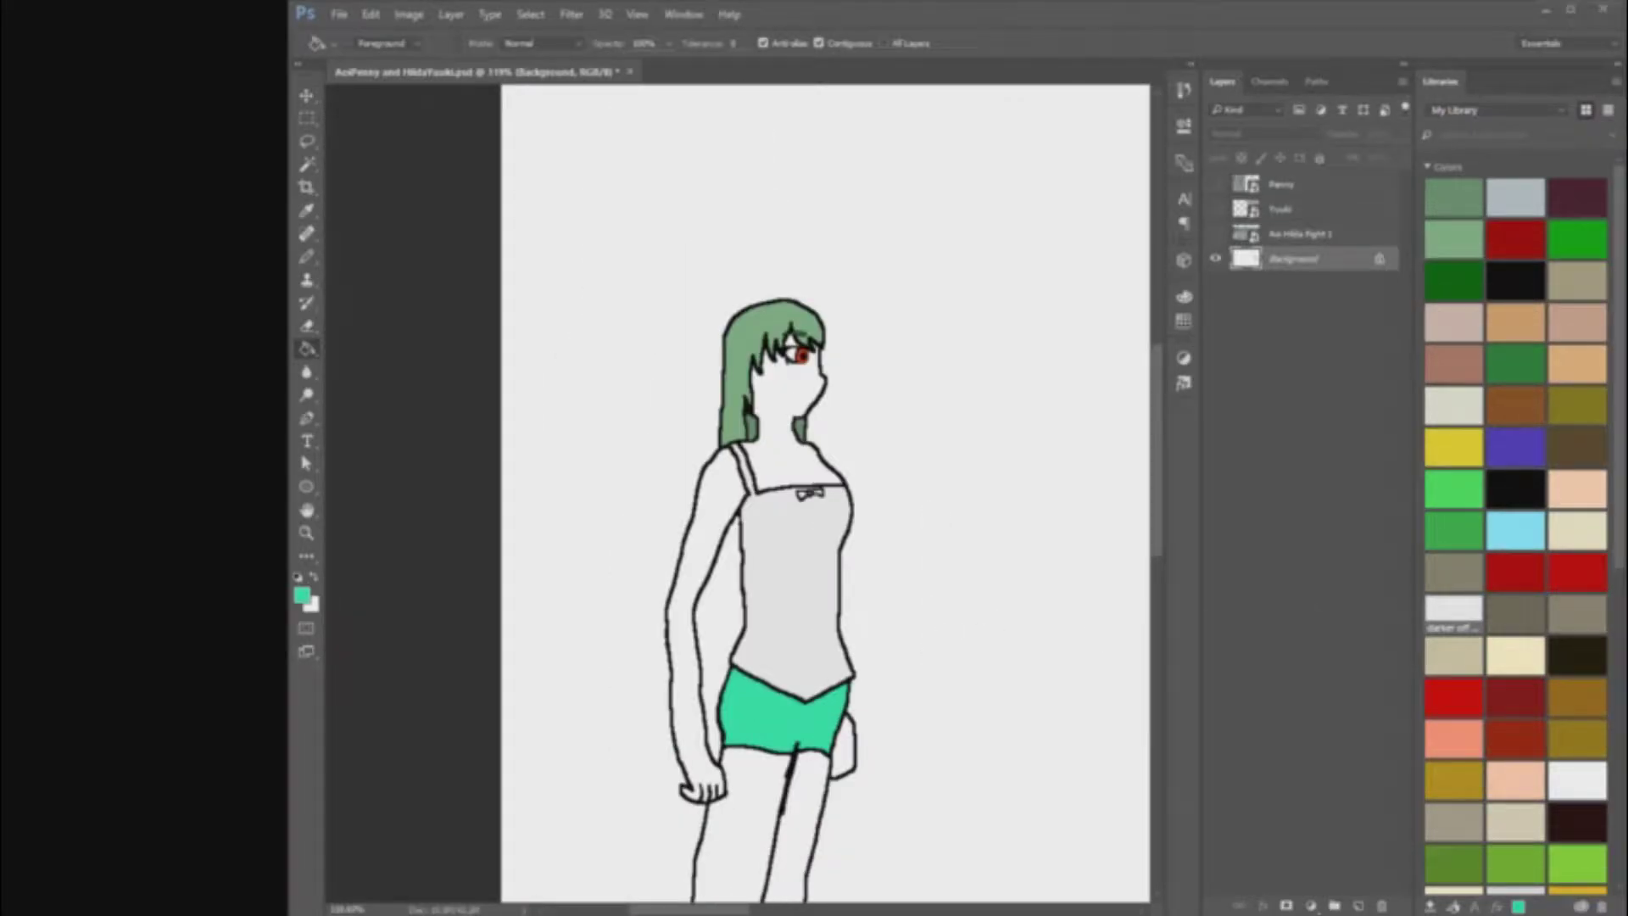
scroll(921, 398, down, 4)
scroll(828, 263, up, 15)
scroll(628, 390, up, 4)
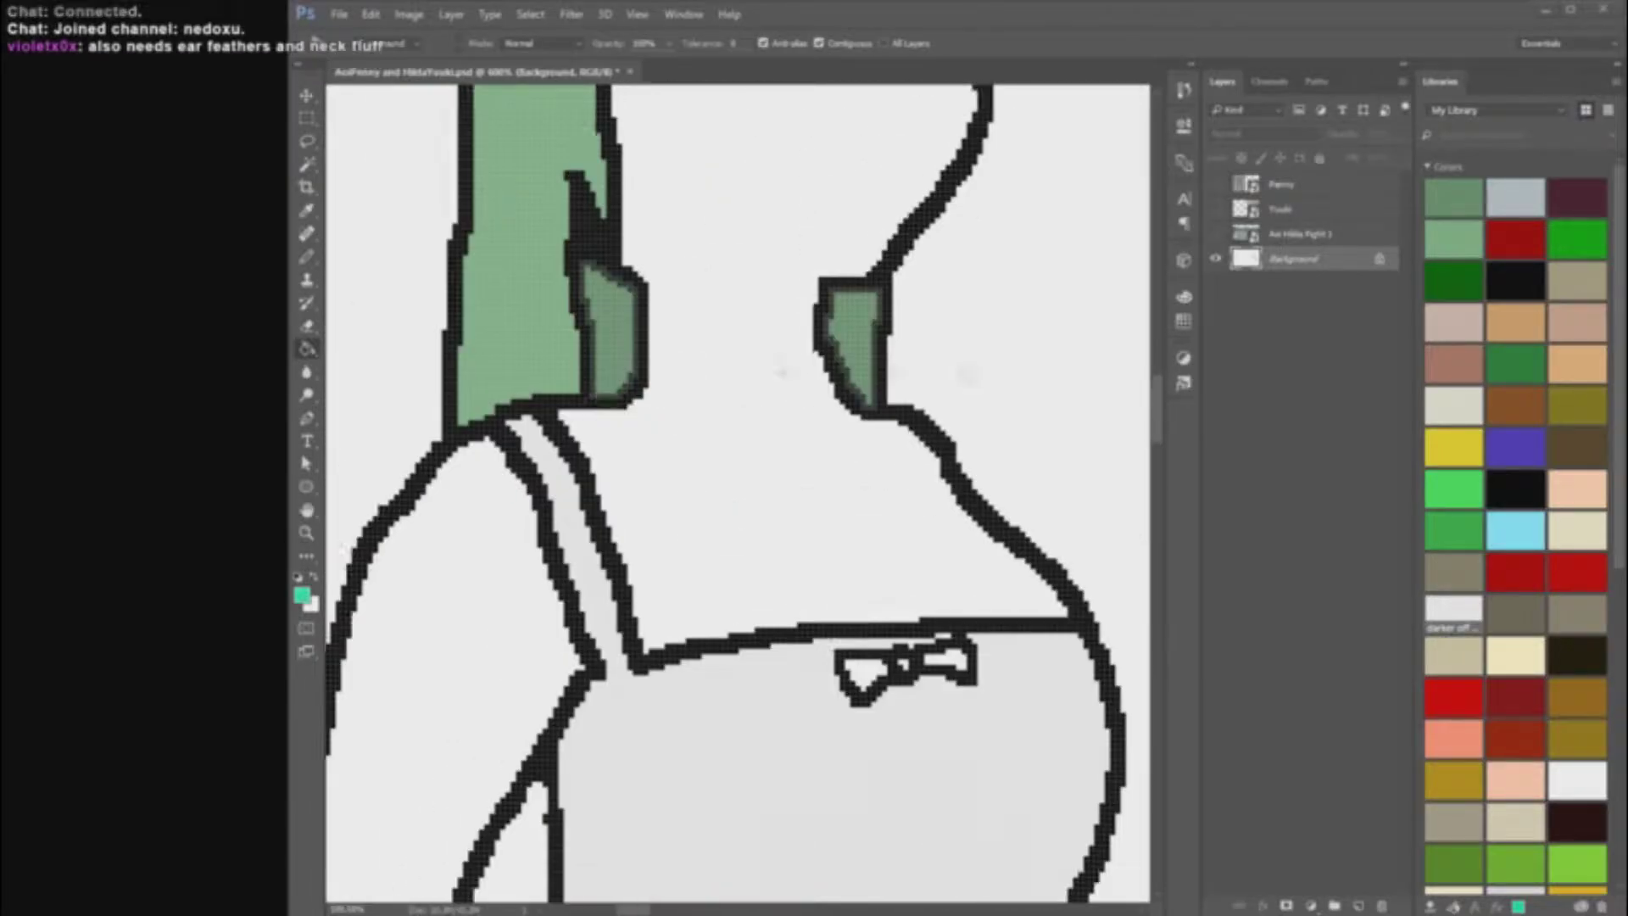
scroll(691, 365, down, 3)
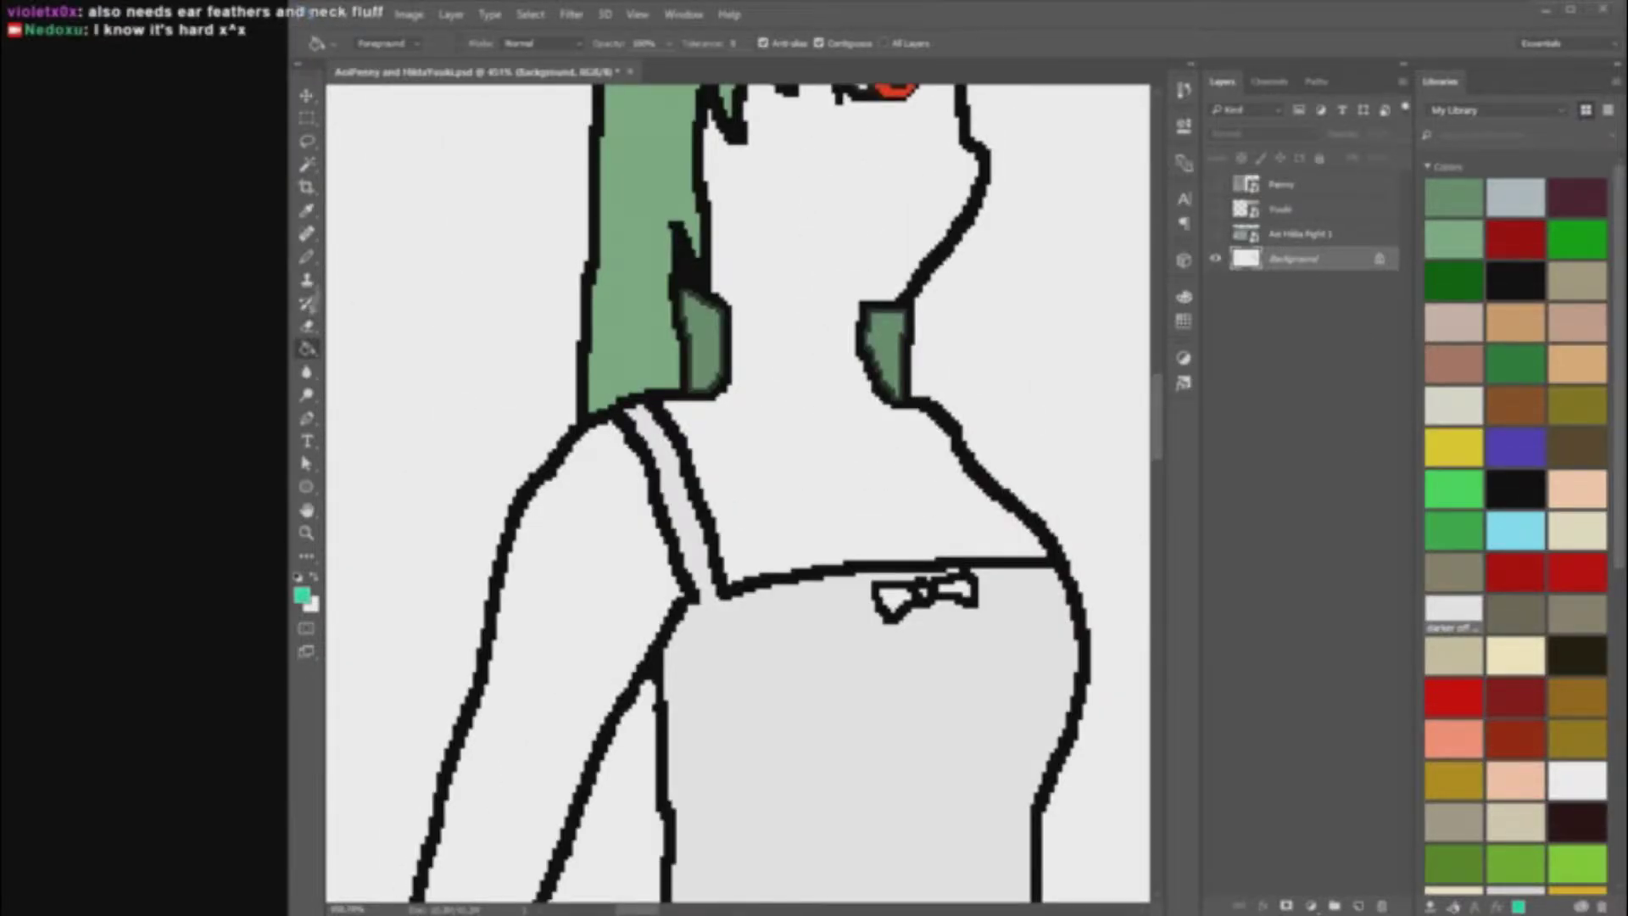
Step: Switch to the Pencil with the BLACK swatch and try short strokes at the base of the neck
click(307, 257)
click(1525, 487)
scroll(879, 181, up, 4)
drag(790, 512, 709, 527)
key(ctrl+z)
drag(801, 564, 785, 551)
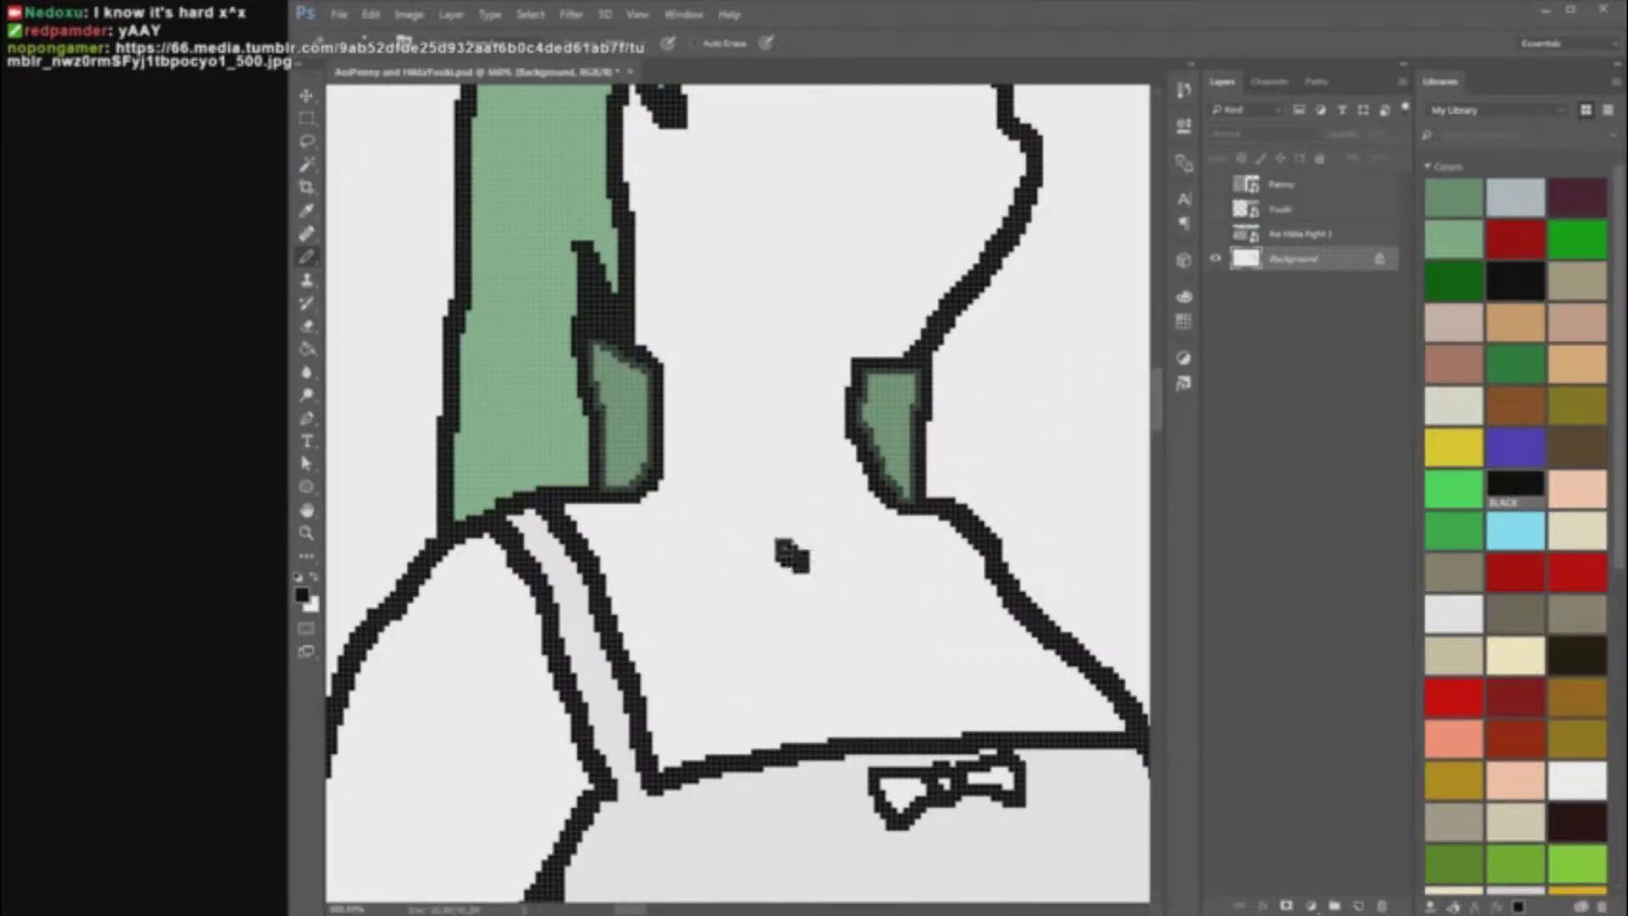
Step: Show the Penny sketch layer and examine how the neck and collar are drawn in the reference
click(1216, 186)
scroll(697, 364, down, 11)
scroll(468, 398, up, 8)
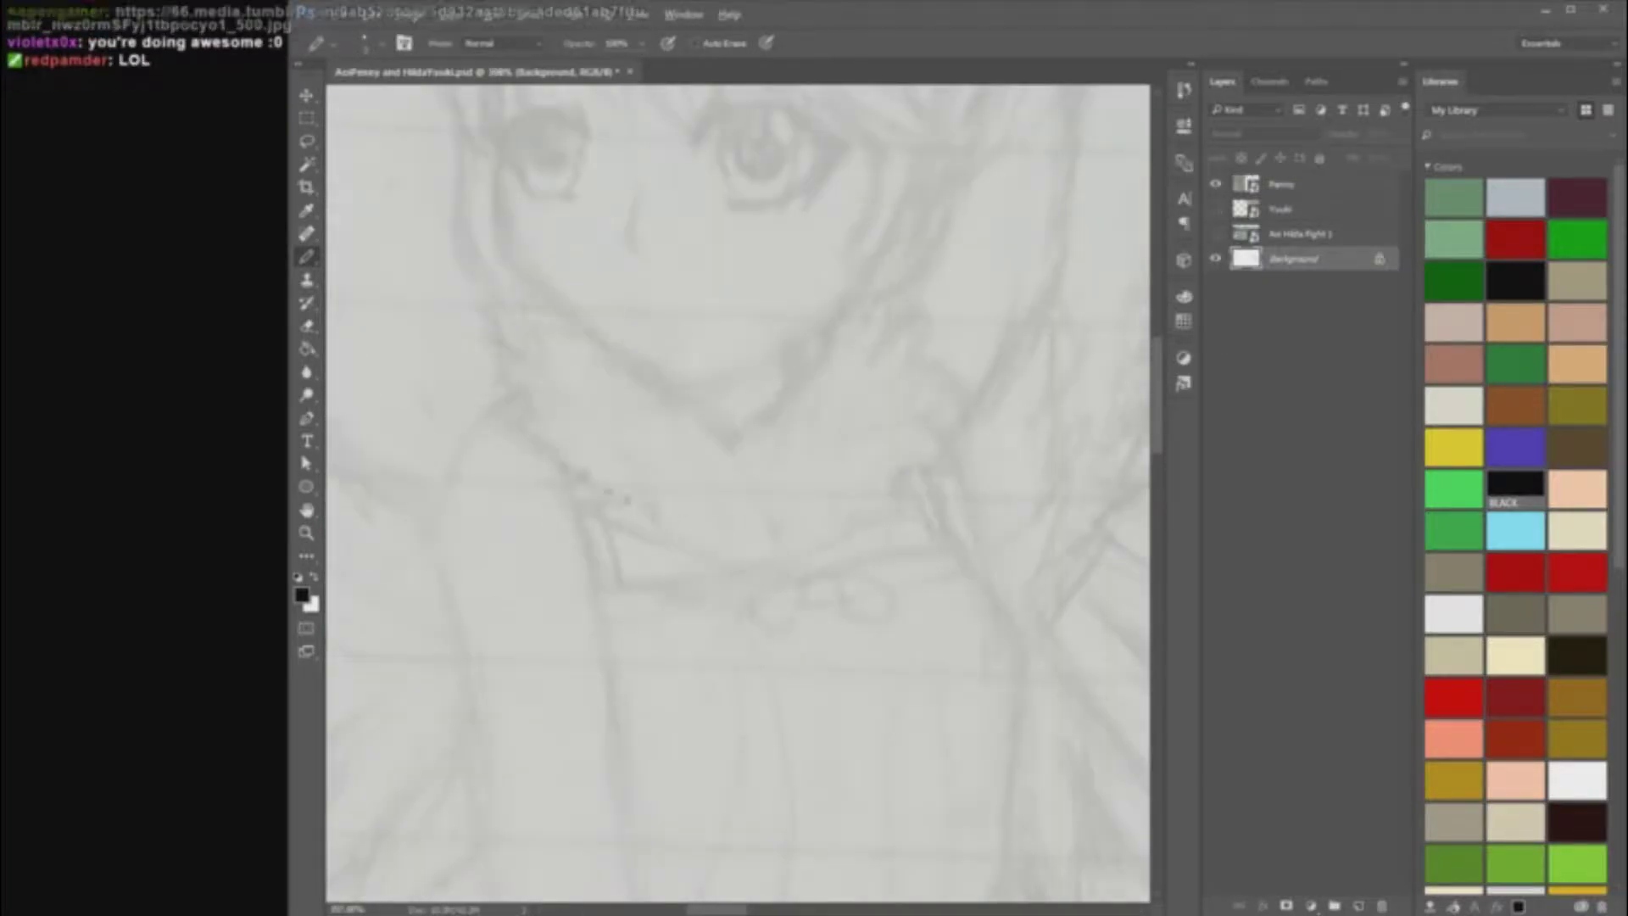
scroll(570, 341, down, 3)
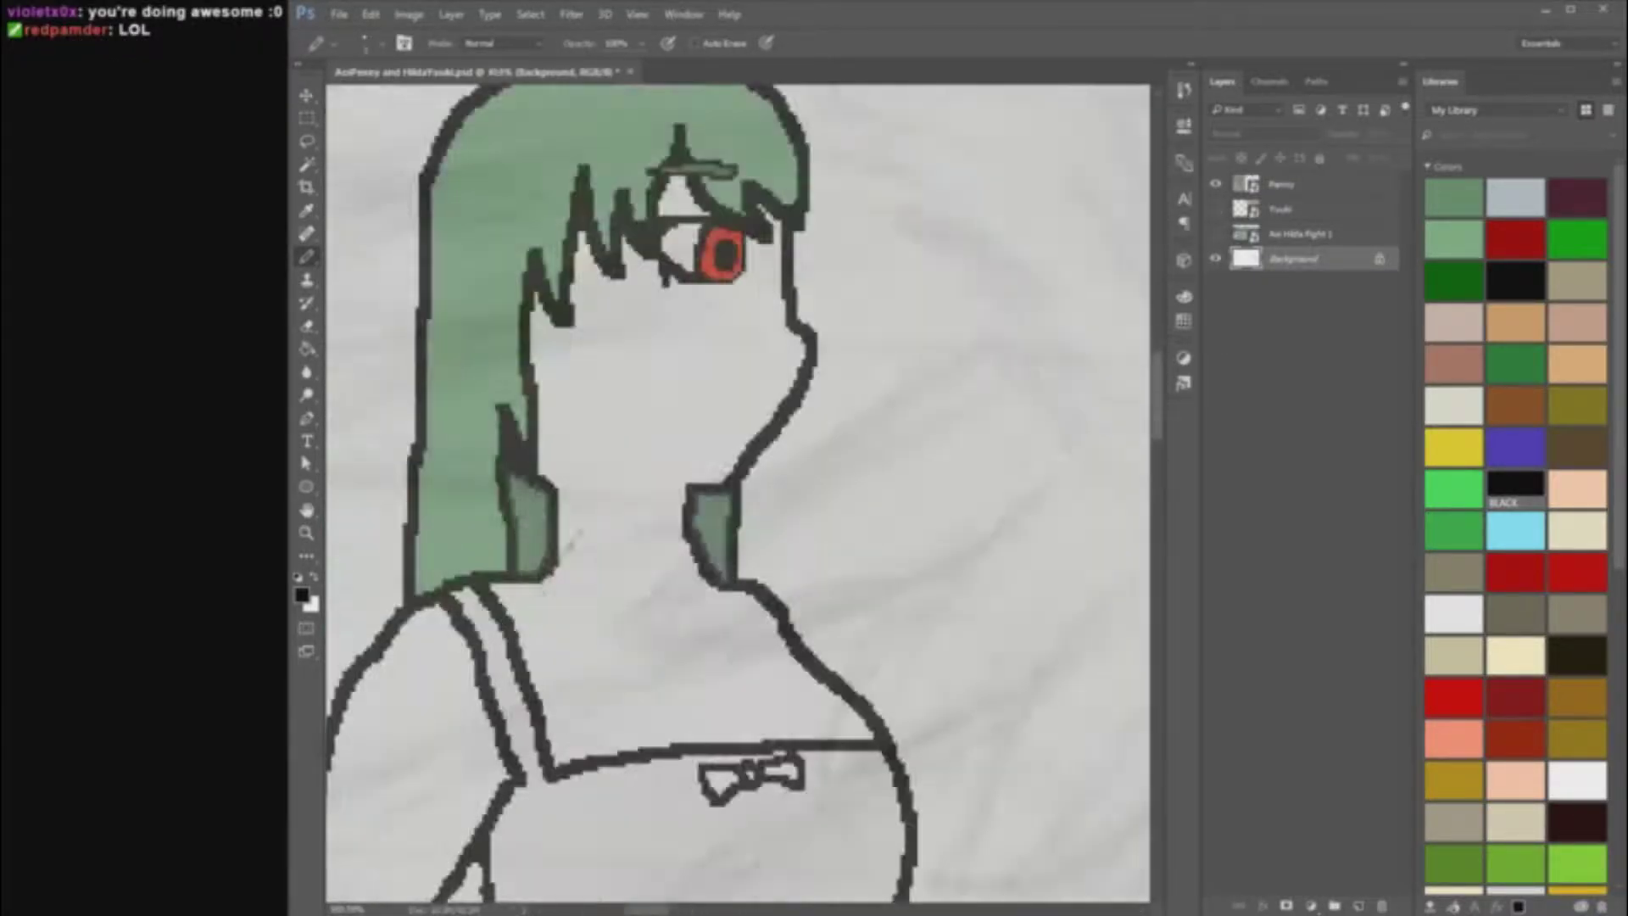
Step: With the sketch hidden, draw a short black jaw line and the upper and lower curves of the neck fluff between the hair patches
scroll(738, 469, up, 3)
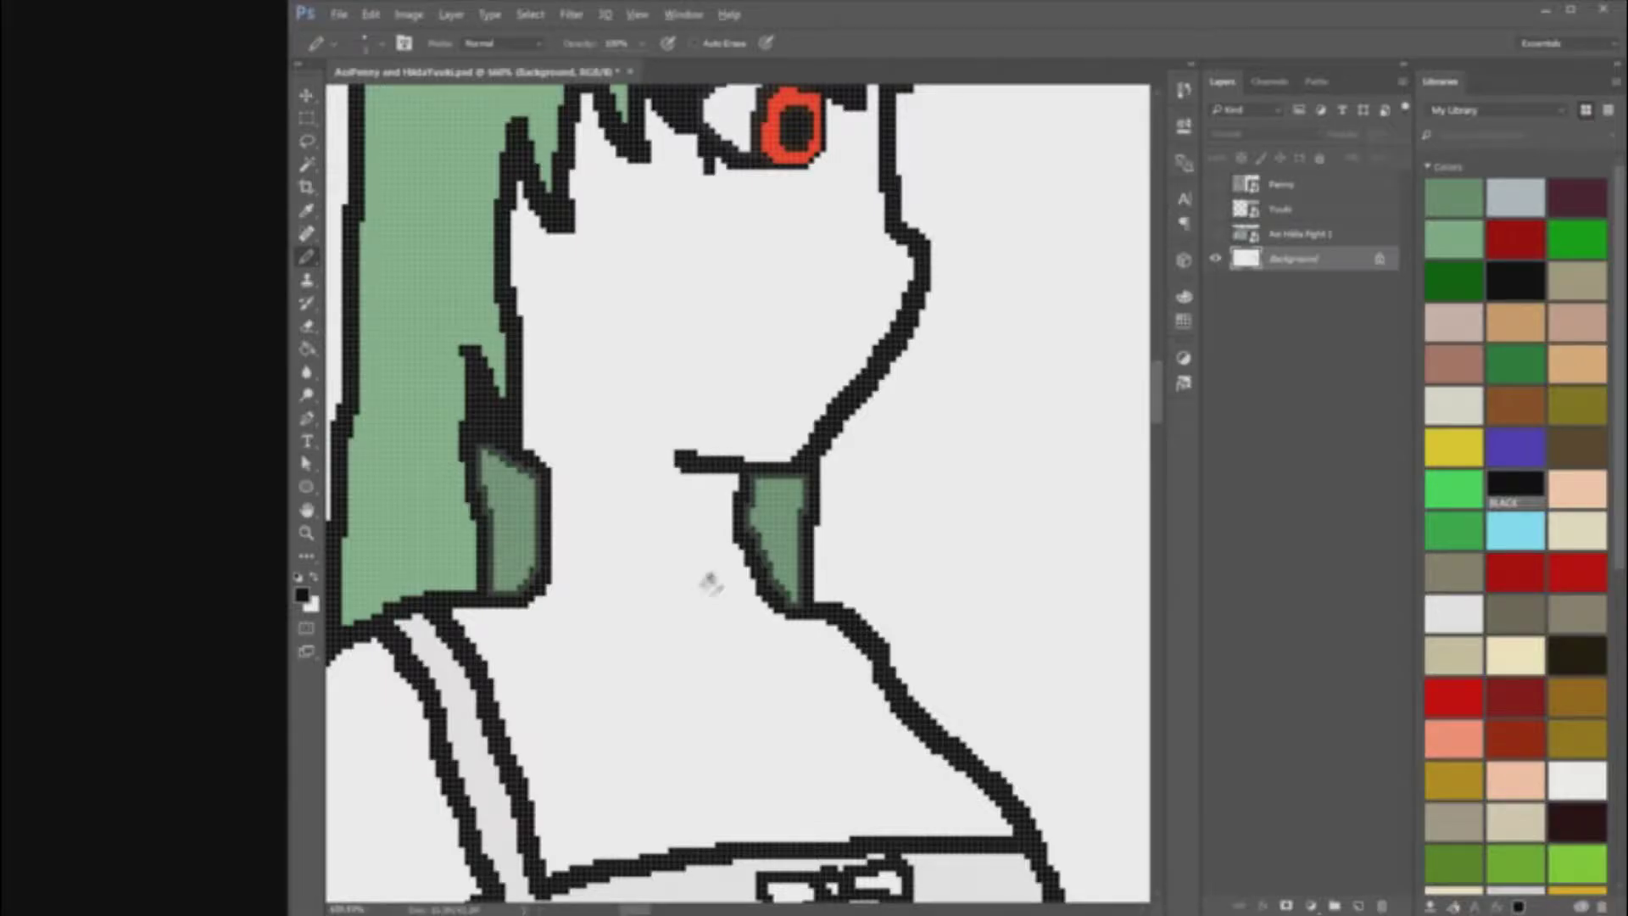
scroll(712, 600, down, 2)
scroll(678, 600, up, 2)
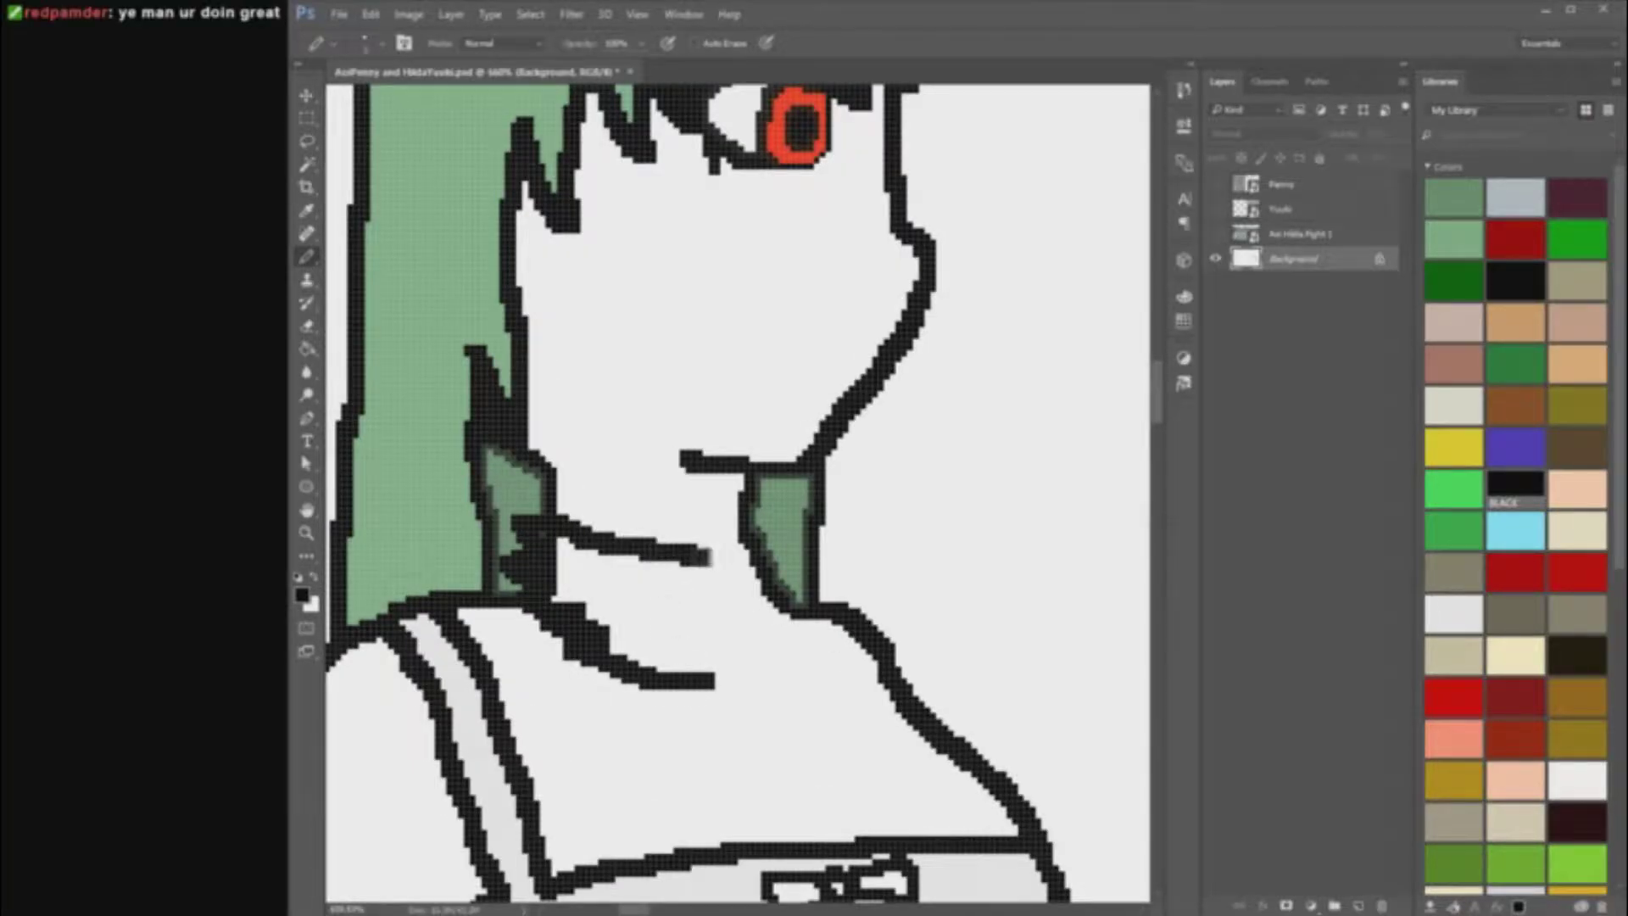
drag(706, 557, 718, 560)
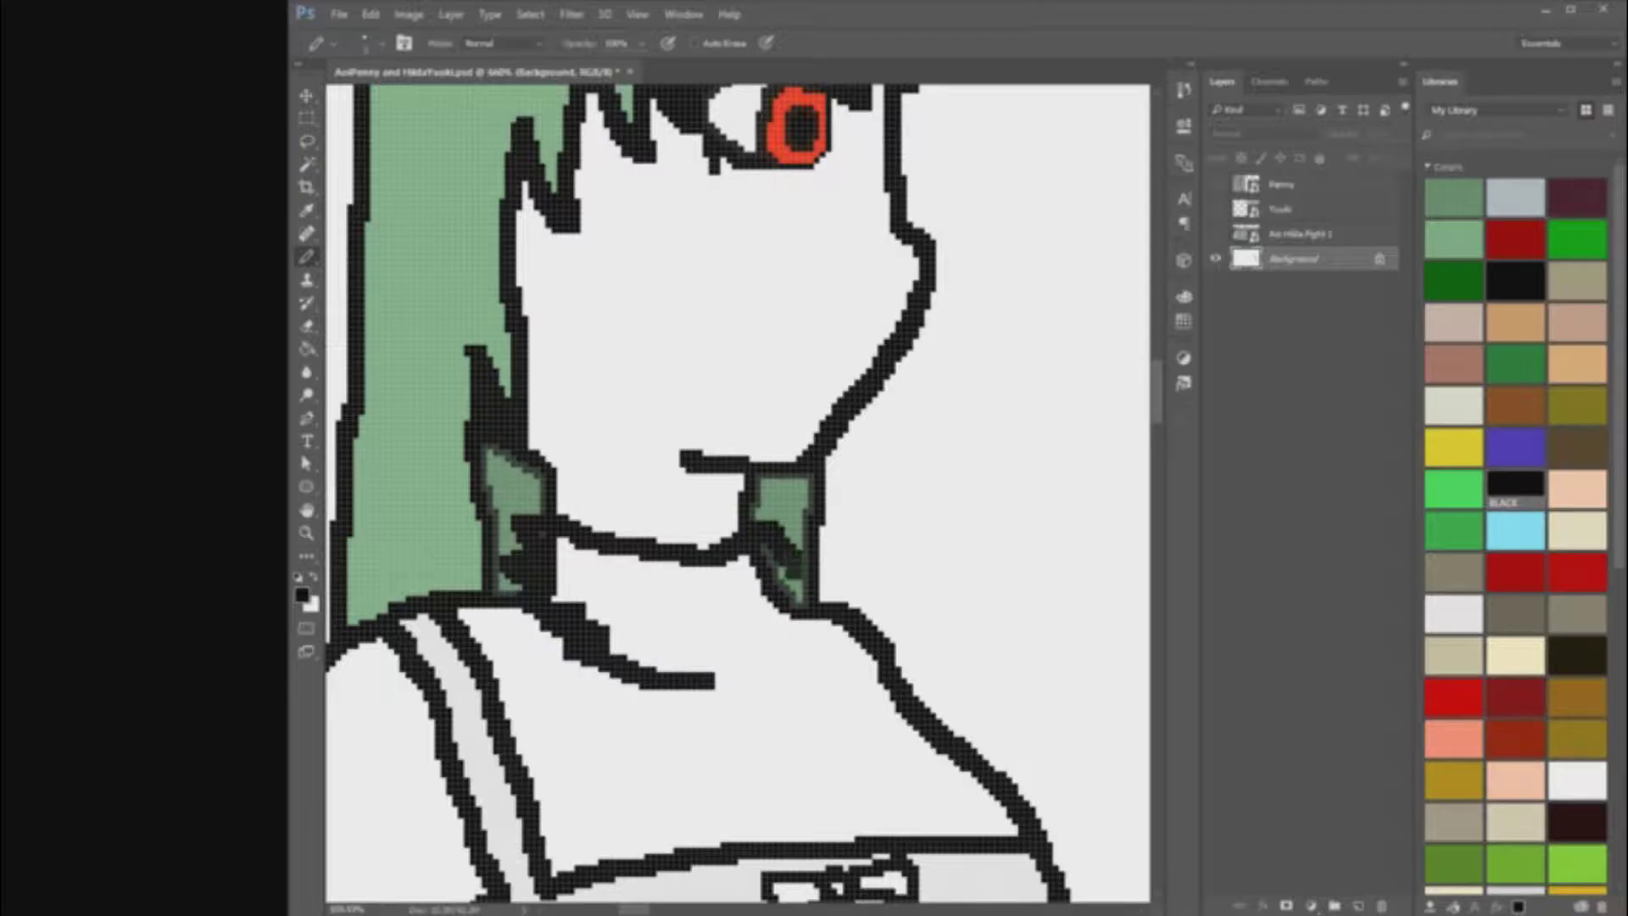
scroll(689, 712, down, 3)
Step: Carve jagged feather tips into the left end of the neck fluff outline with a smaller pencil in sampled off-white
scroll(745, 716, up, 6)
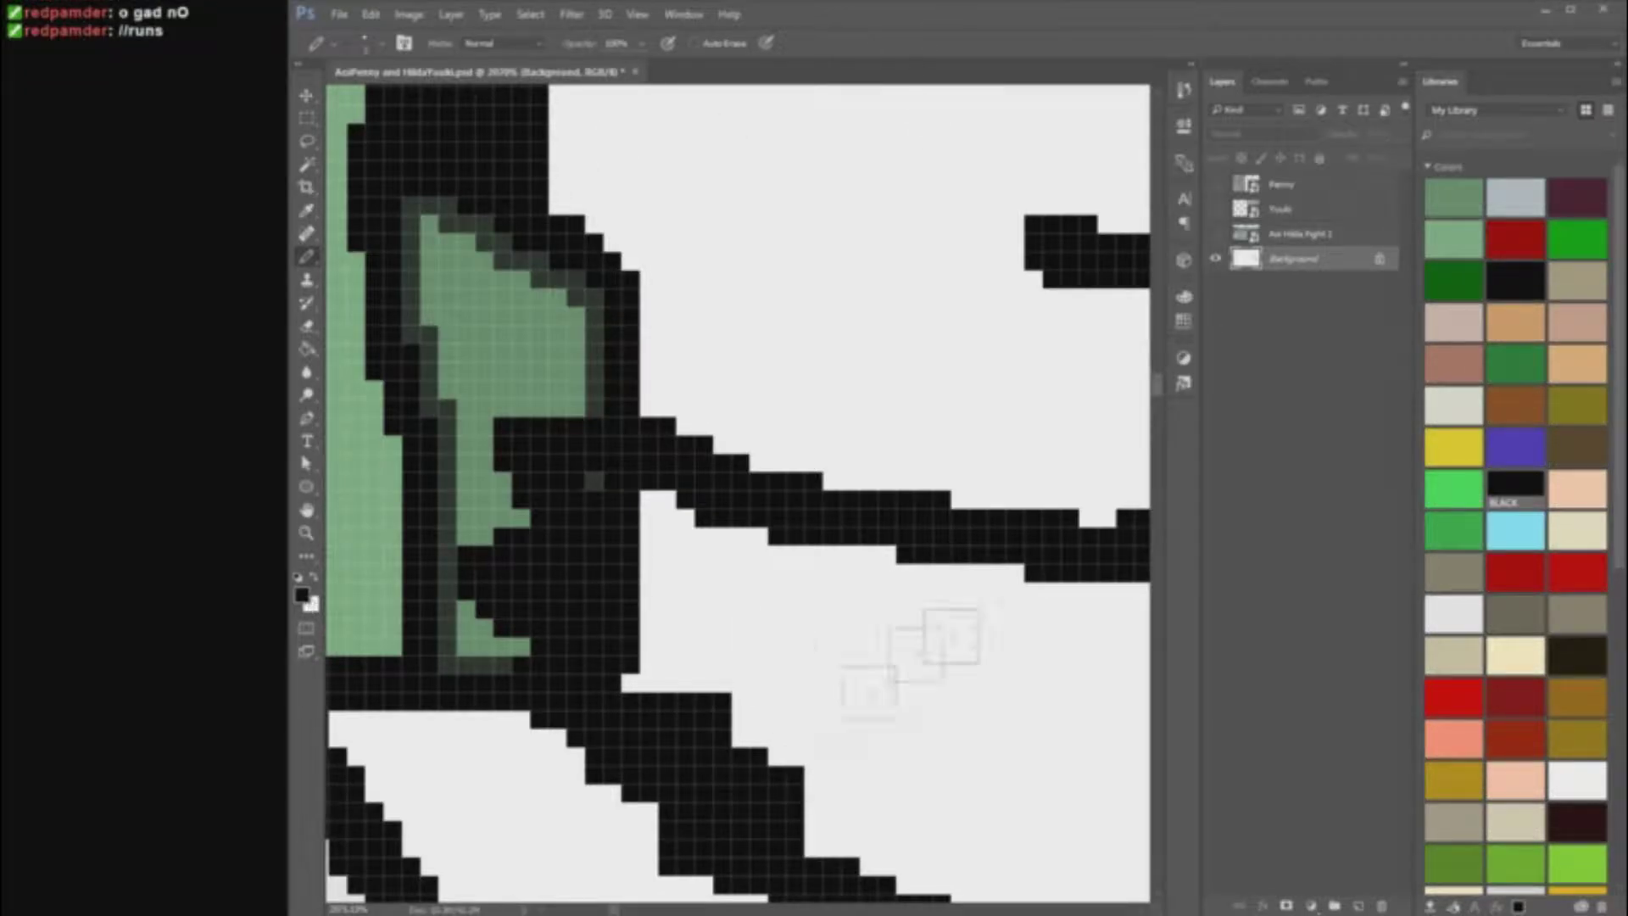
alt+click(788, 673)
right_click(790, 672)
drag(903, 676, 883, 675)
drag(629, 497, 629, 516)
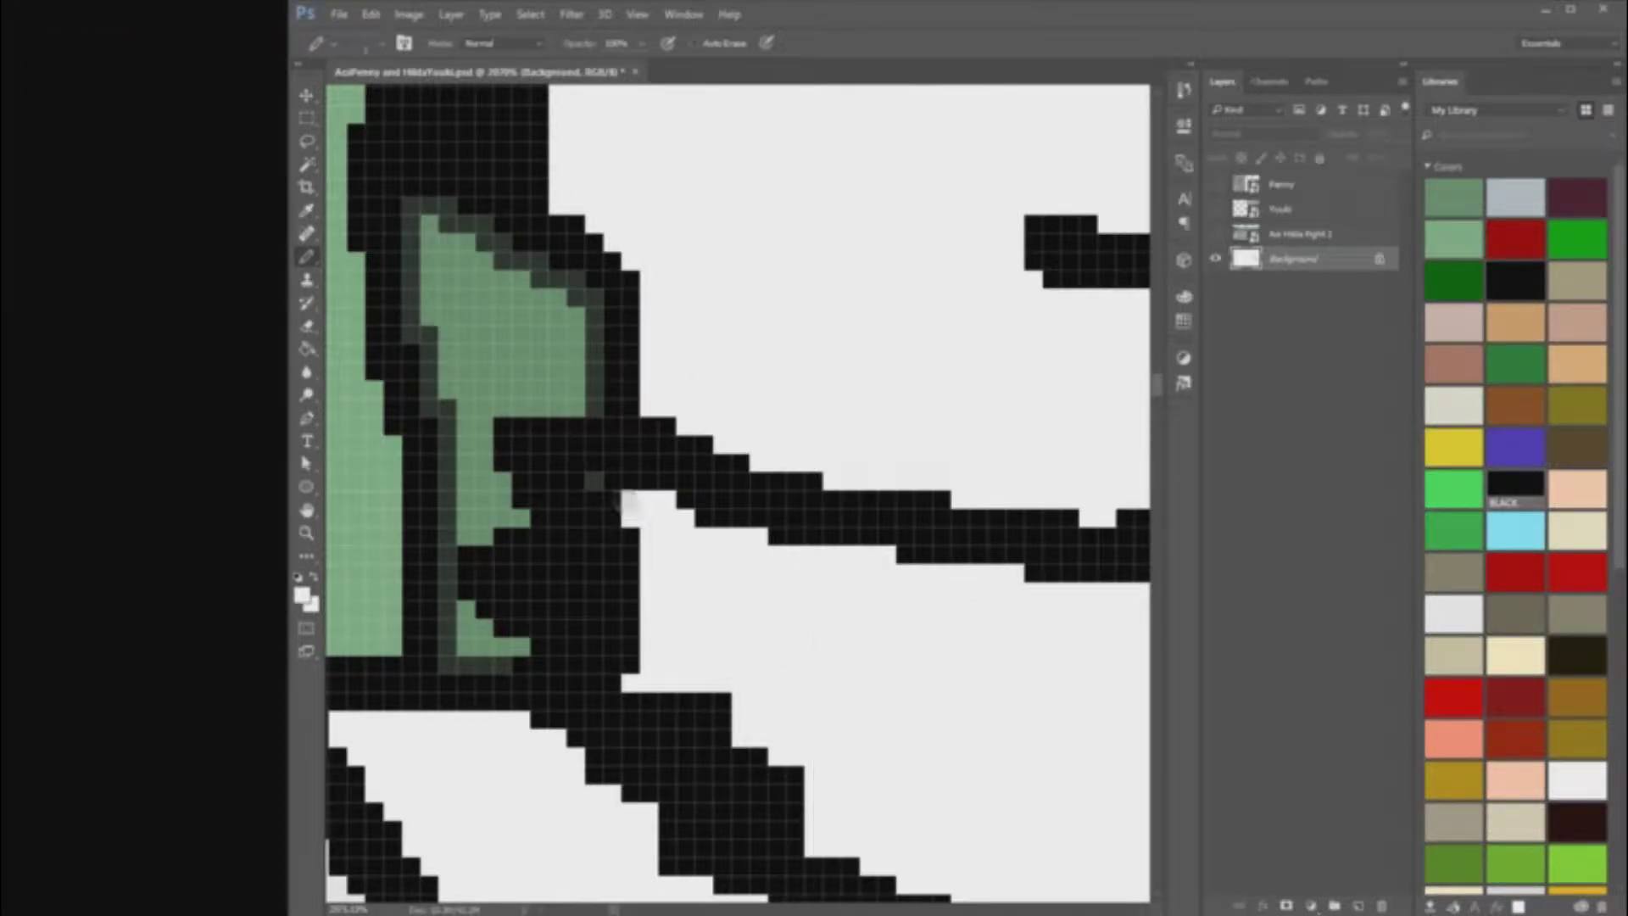
mouse_move(558, 574)
mouse_down()
mouse_move(592, 592)
mouse_move(525, 584)
mouse_move(612, 628)
mouse_up()
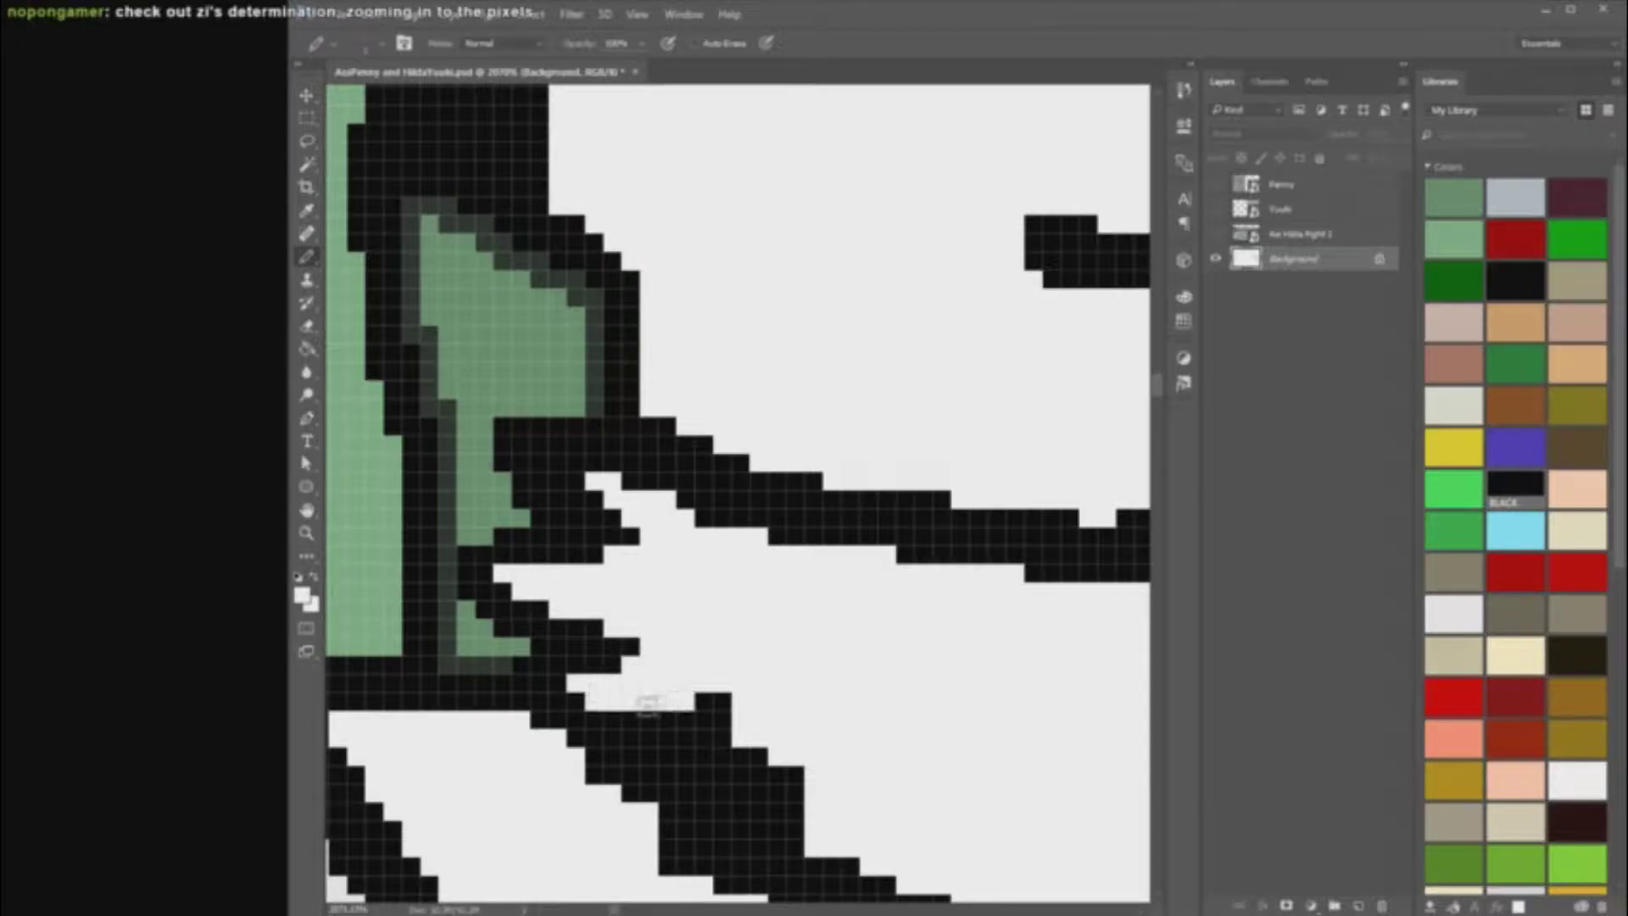
drag(647, 704, 687, 719)
mouse_move(781, 768)
mouse_down()
mouse_move(720, 811)
mouse_move(781, 813)
mouse_move(728, 793)
mouse_up()
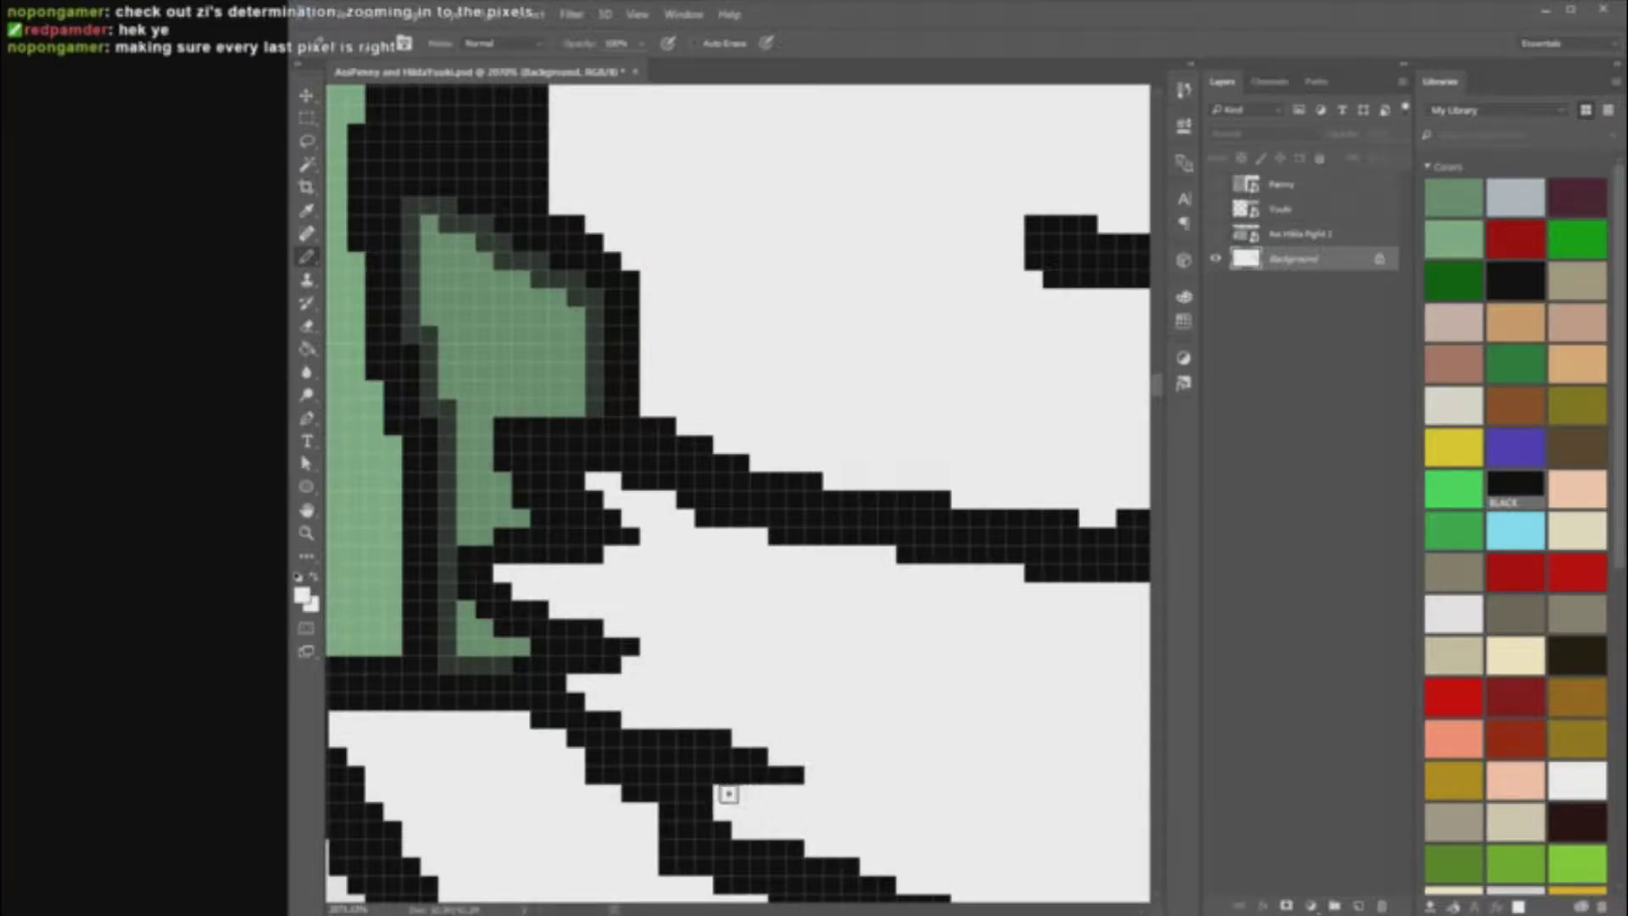
Step: Trim more black pixels along the neck fluff outline in off-white and check the shape at different magnifications
scroll(904, 718, down, 10)
scroll(1009, 666, up, 12)
click(912, 517)
mouse_move(910, 517)
mouse_down()
mouse_move(1003, 517)
mouse_move(1074, 706)
mouse_move(1079, 787)
mouse_move(1035, 696)
mouse_move(910, 543)
mouse_move(975, 559)
mouse_up()
scroll(970, 673, down, 10)
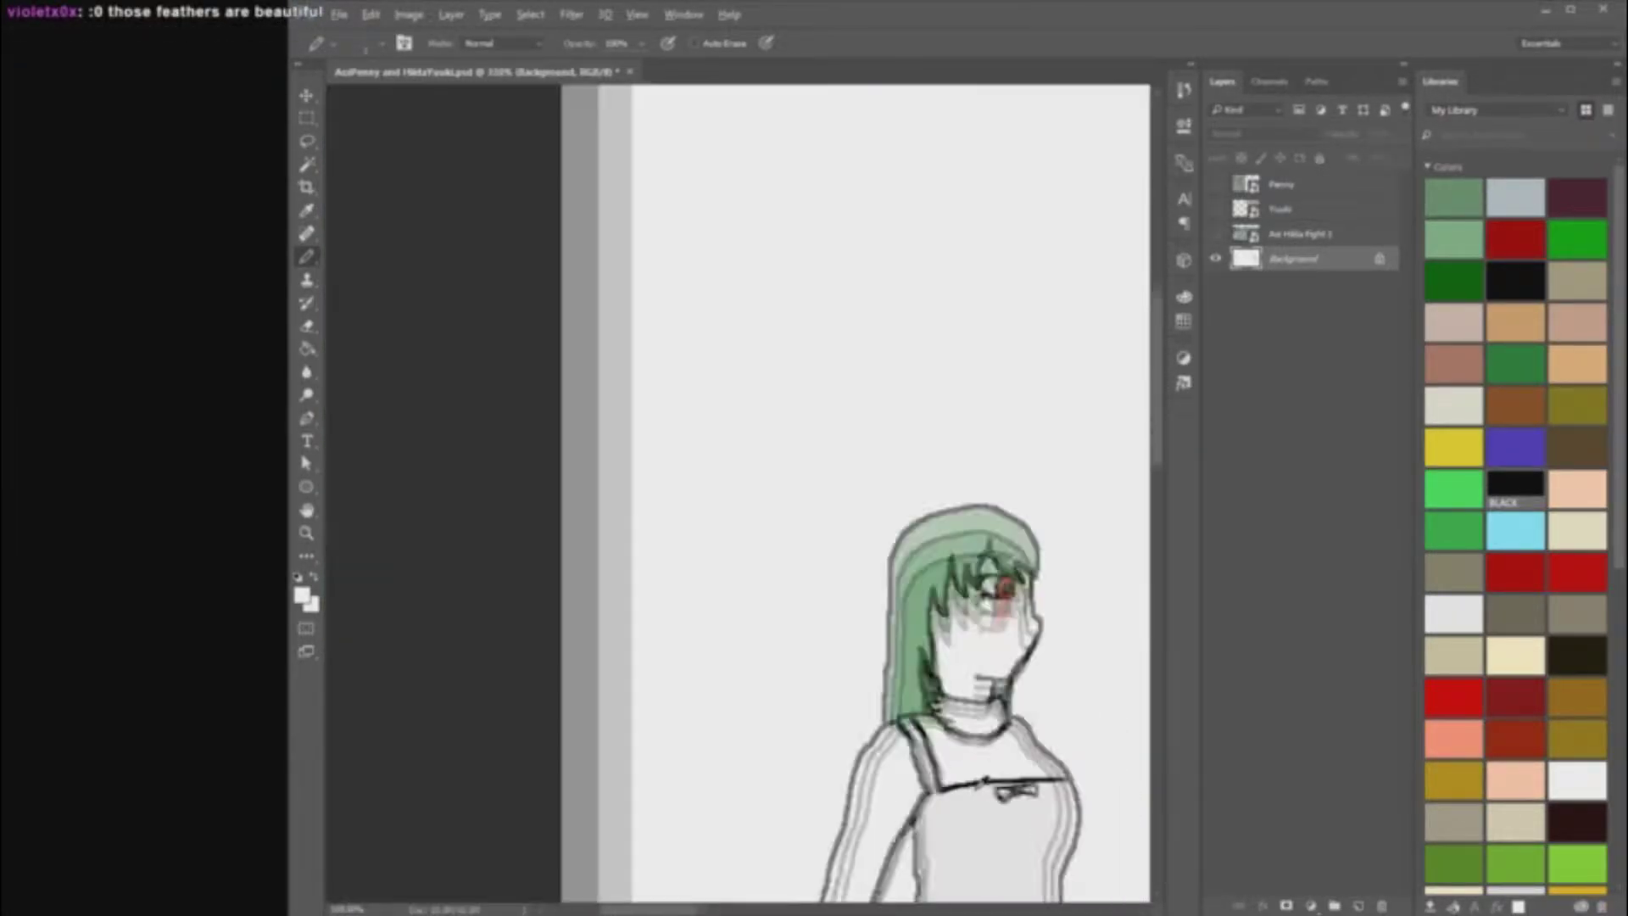
scroll(971, 759, up, 5)
scroll(1078, 691, up, 4)
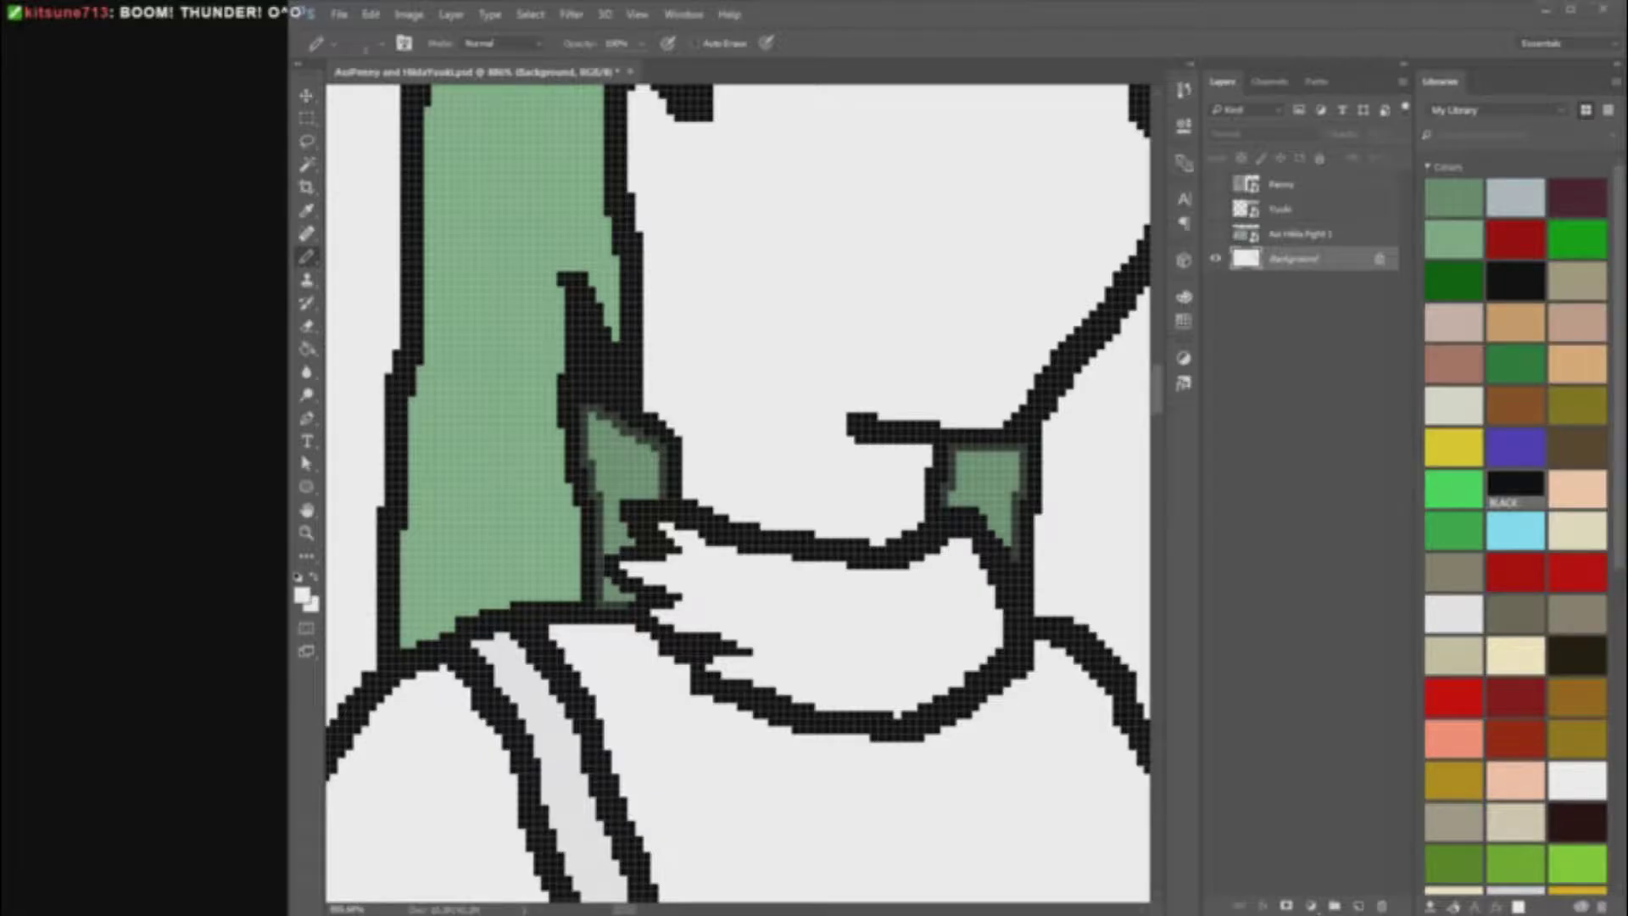
Step: Mix a bluish green, #8bd5c5, from the Birb Wing swatch and fill the left figure's neck fluff with it
scroll(886, 650, up, 3)
scroll(906, 626, down, 4)
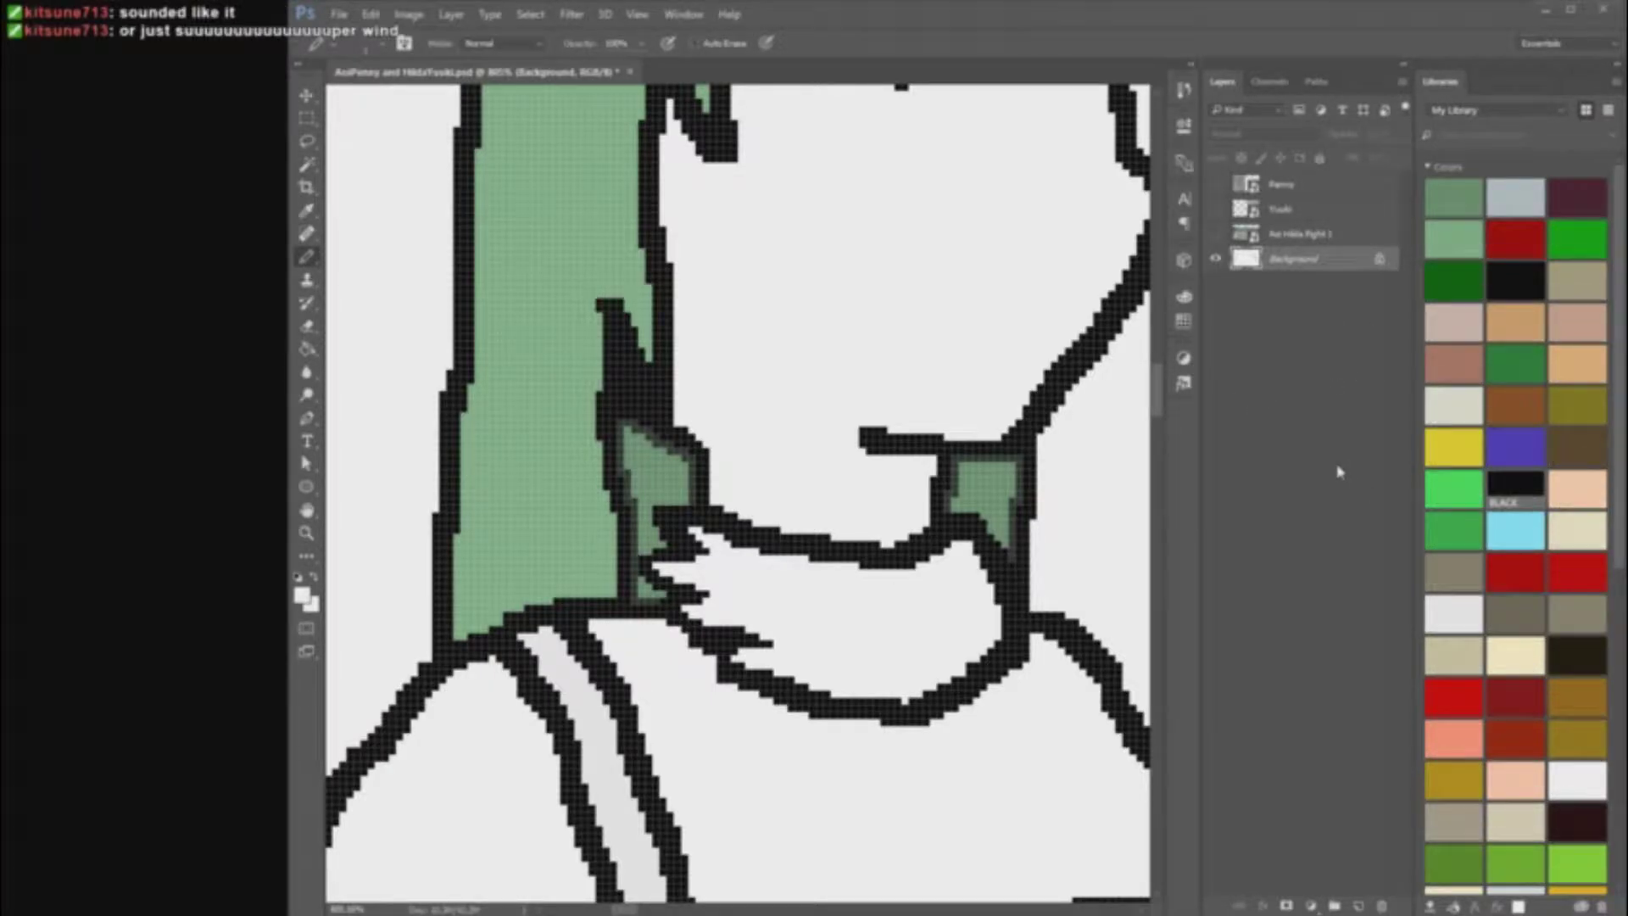
click(1454, 240)
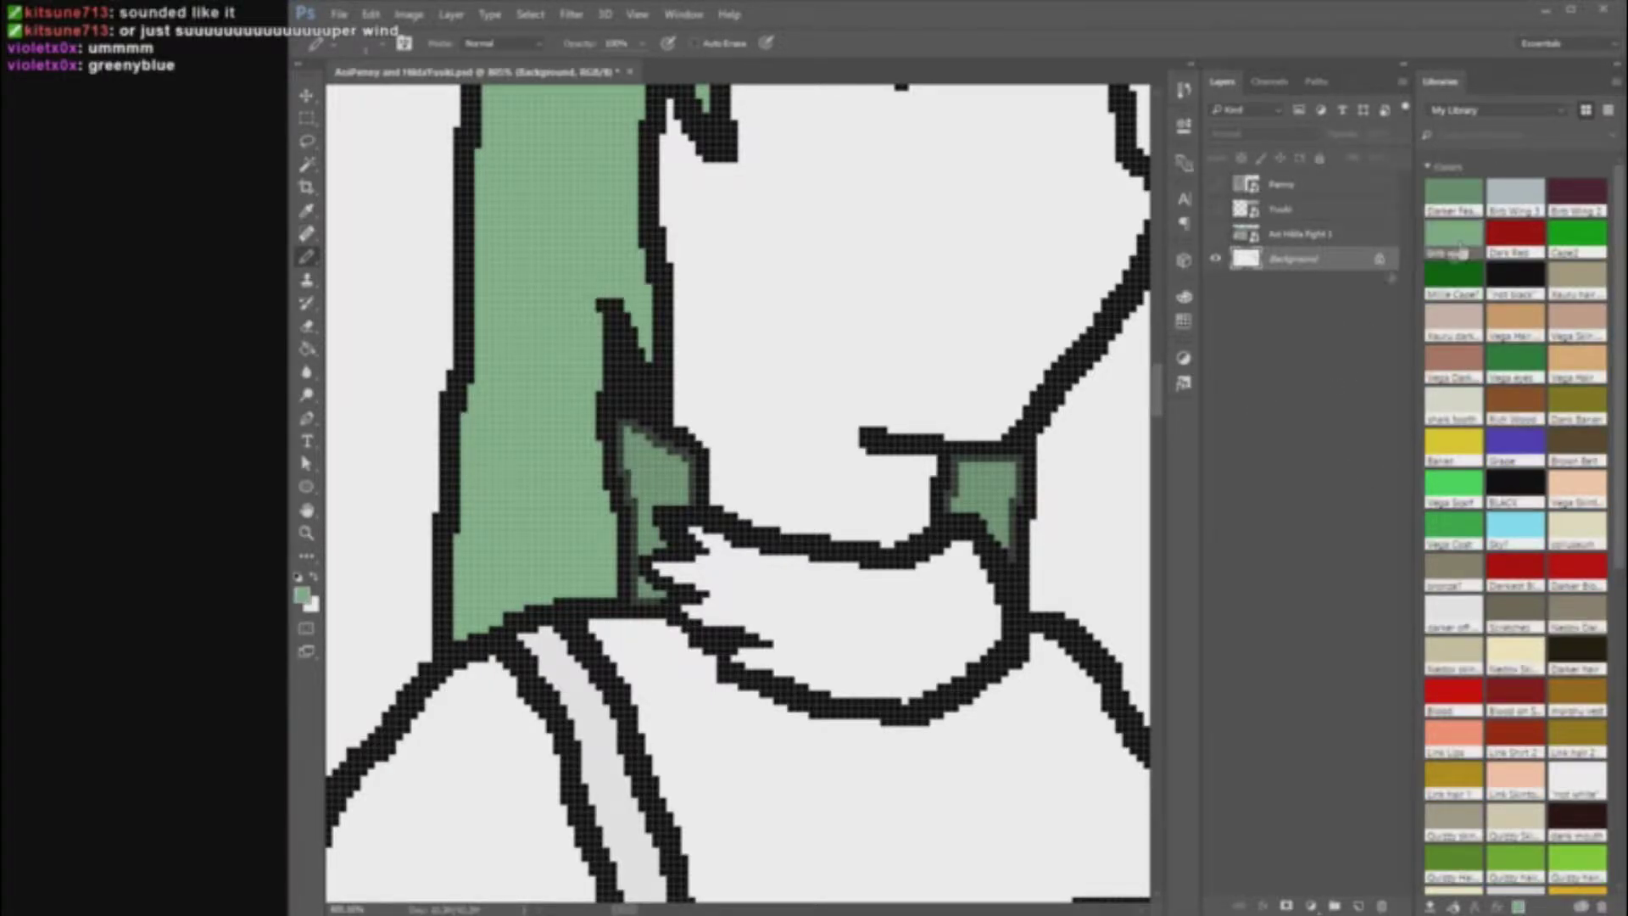
click(302, 594)
click(882, 261)
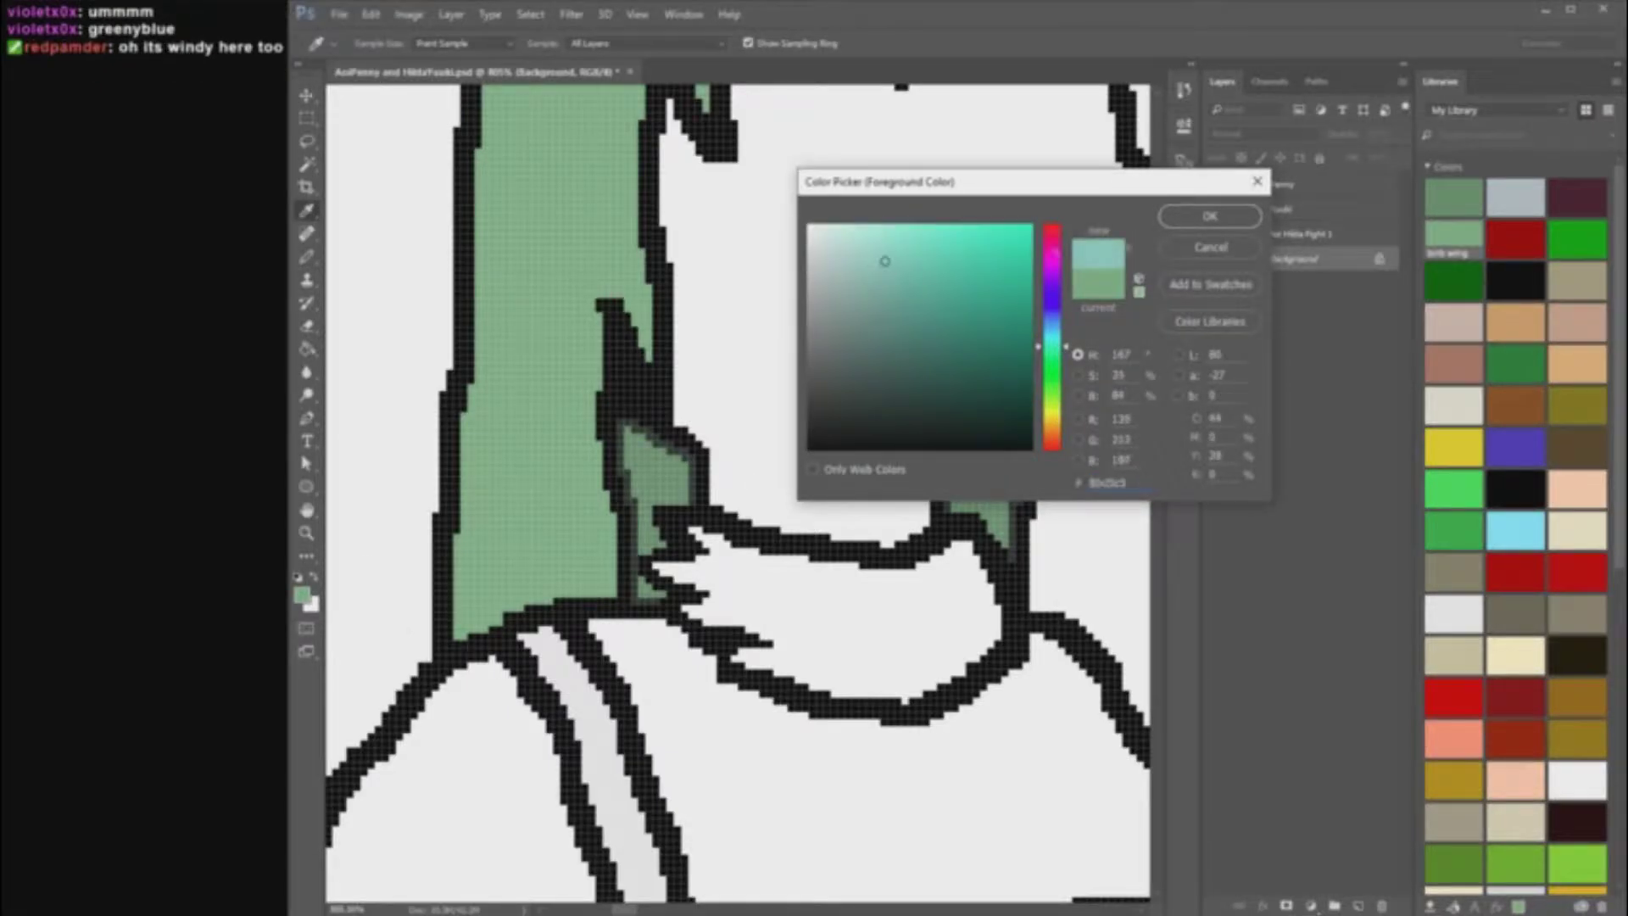
click(1211, 216)
click(308, 349)
click(818, 619)
scroll(899, 764, down, 10)
scroll(951, 751, up, 6)
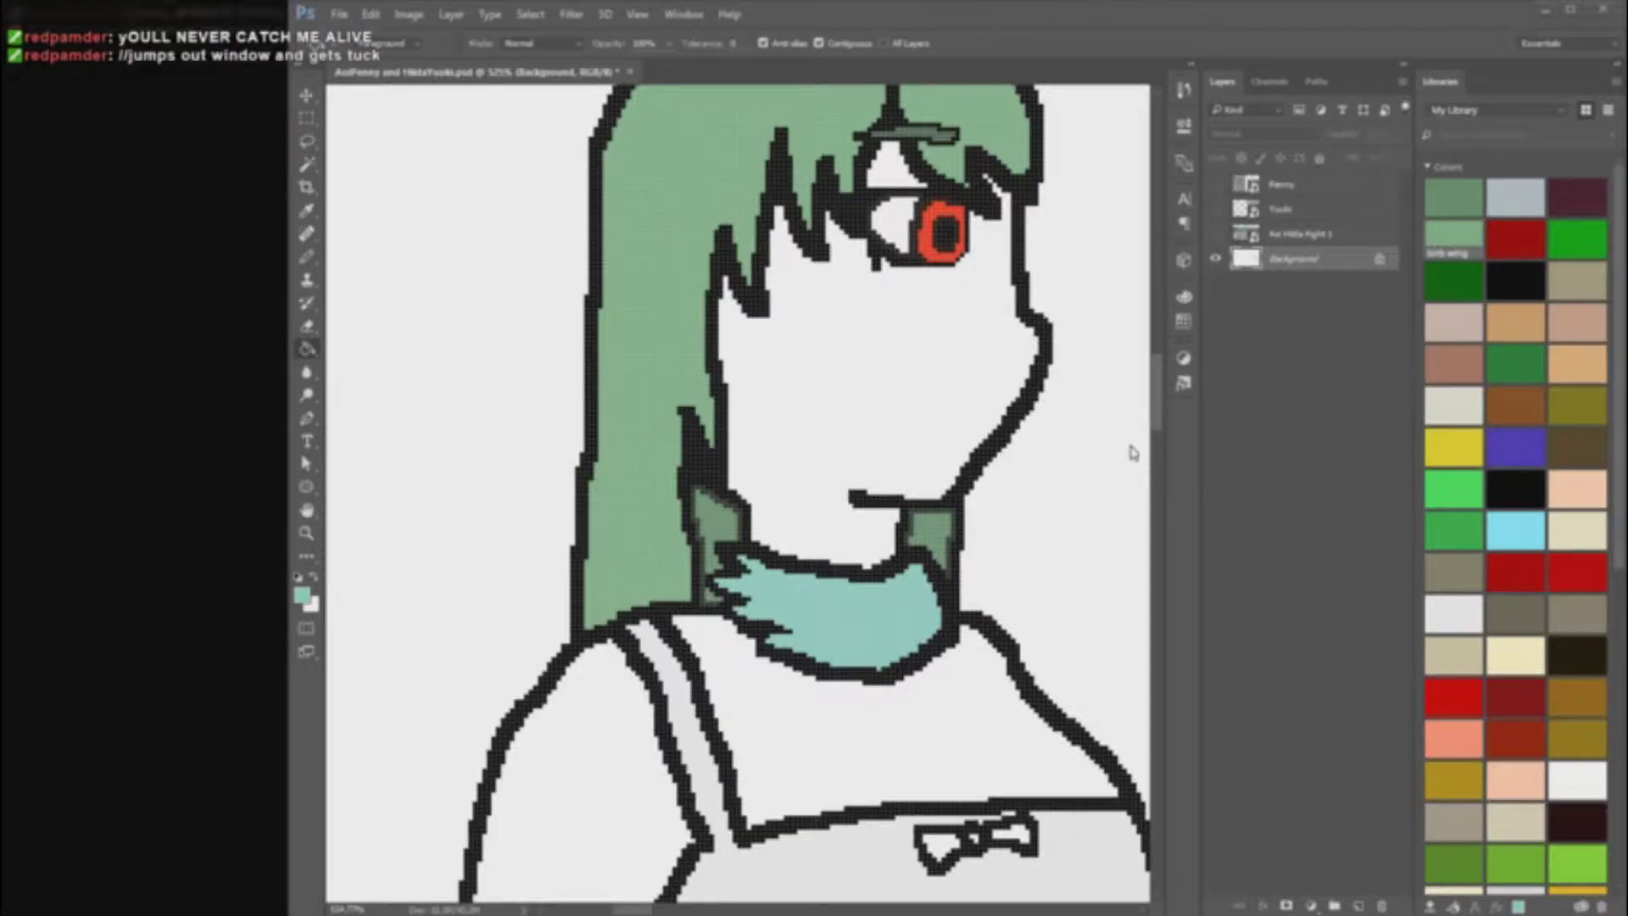
Step: Ready the pencil in BLACK, show the Penny sketch layer and examine the head and wings in the reference
click(1516, 486)
click(307, 257)
scroll(966, 482, down, 5)
scroll(874, 408, up, 9)
click(1215, 184)
scroll(889, 423, down, 9)
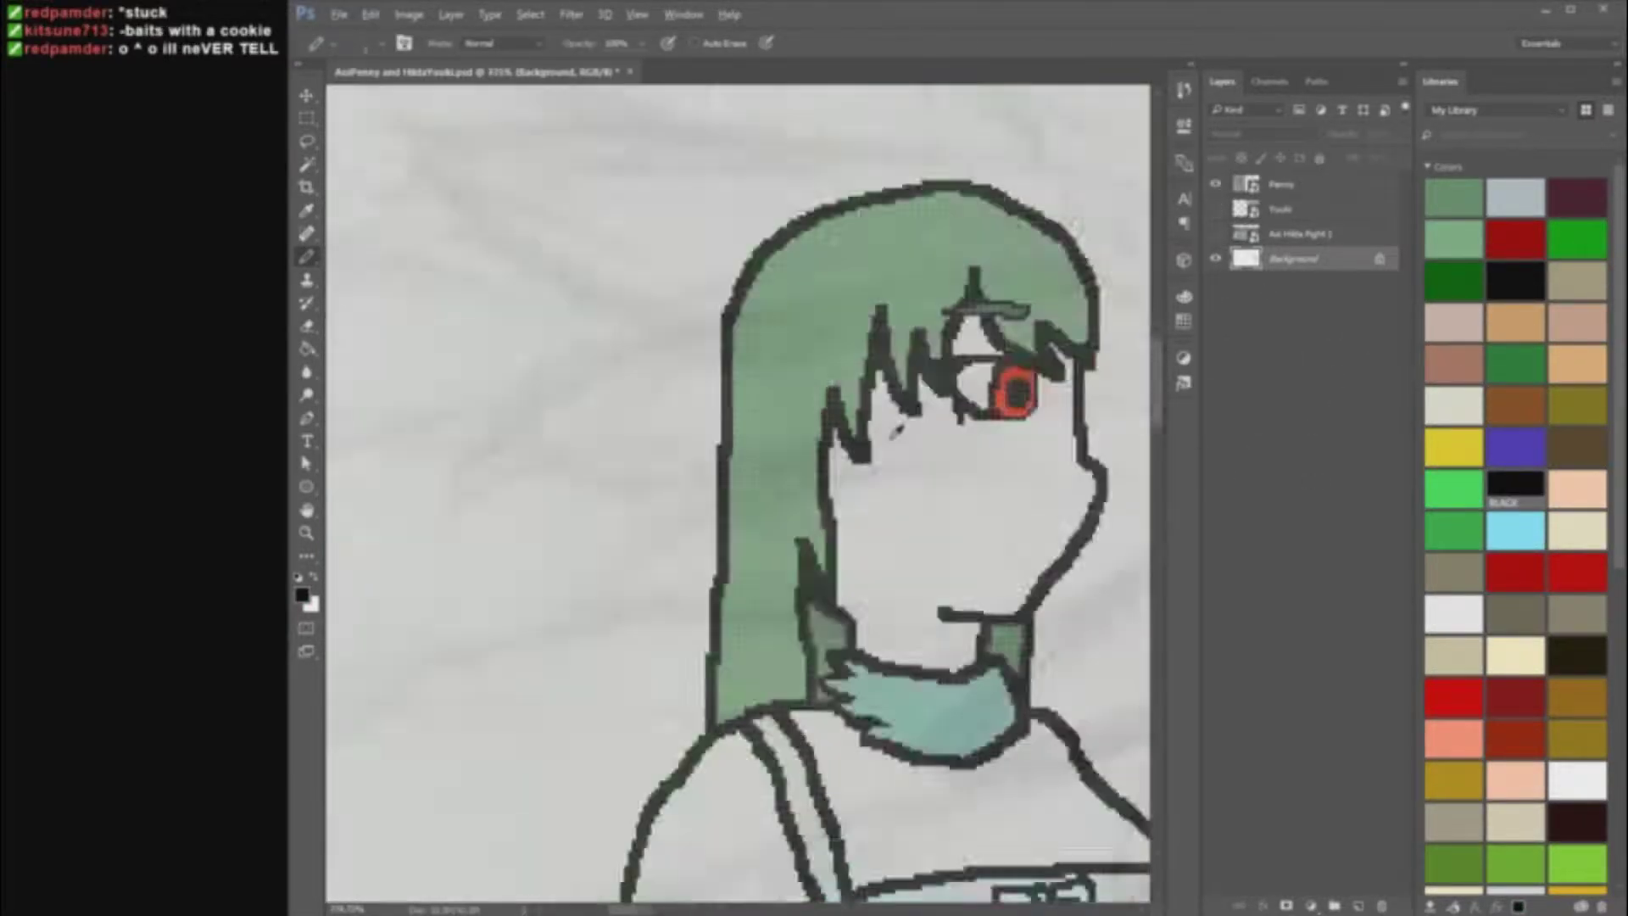
scroll(637, 407, up, 6)
drag(754, 910, 682, 912)
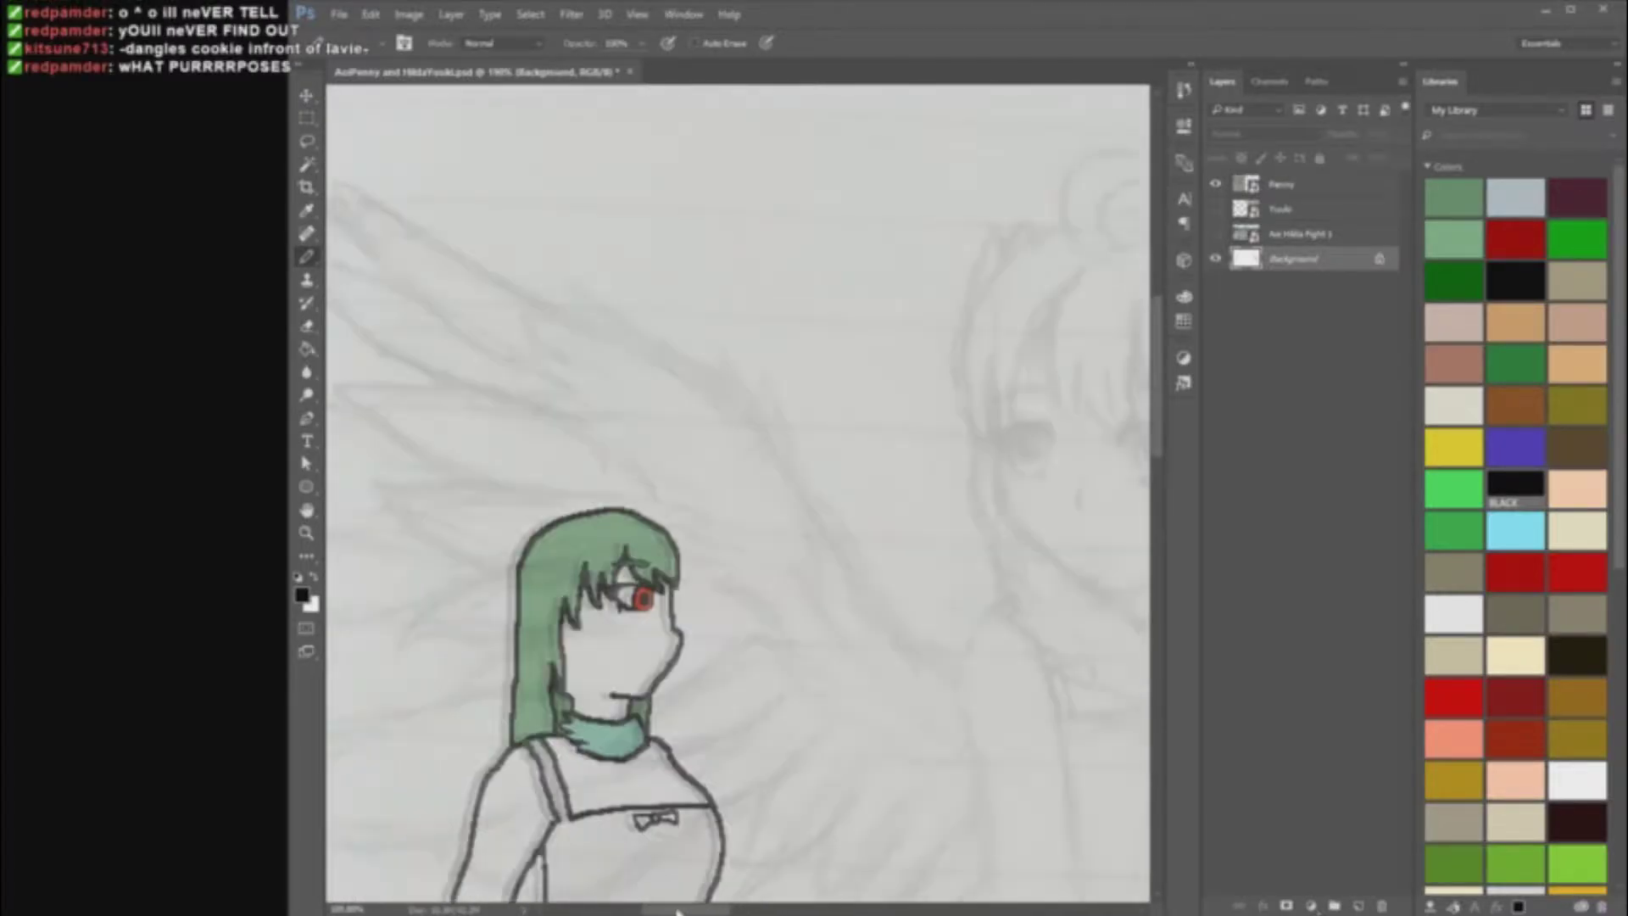
Step: With the sketch hidden, draw a jagged black ear feather outline over the hair beside the face, using an adjusted pencil size
click(1216, 184)
scroll(585, 656, up, 9)
drag(567, 657, 526, 592)
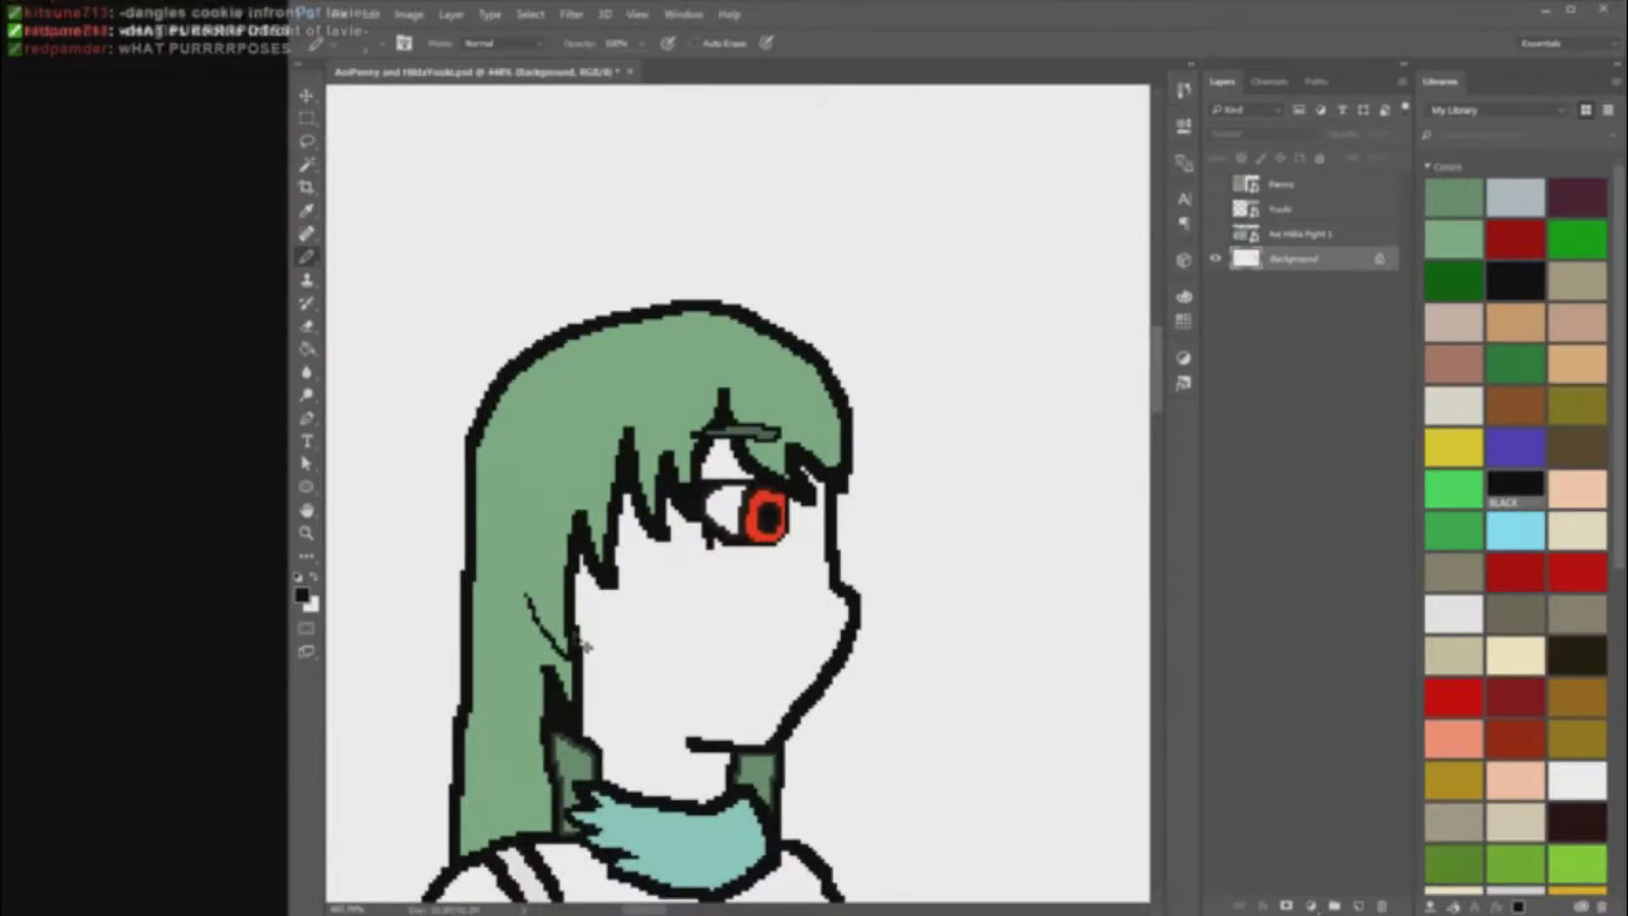
key(ctrl+z)
right_click(552, 618)
click(745, 550)
drag(570, 681, 531, 645)
drag(513, 544, 541, 623)
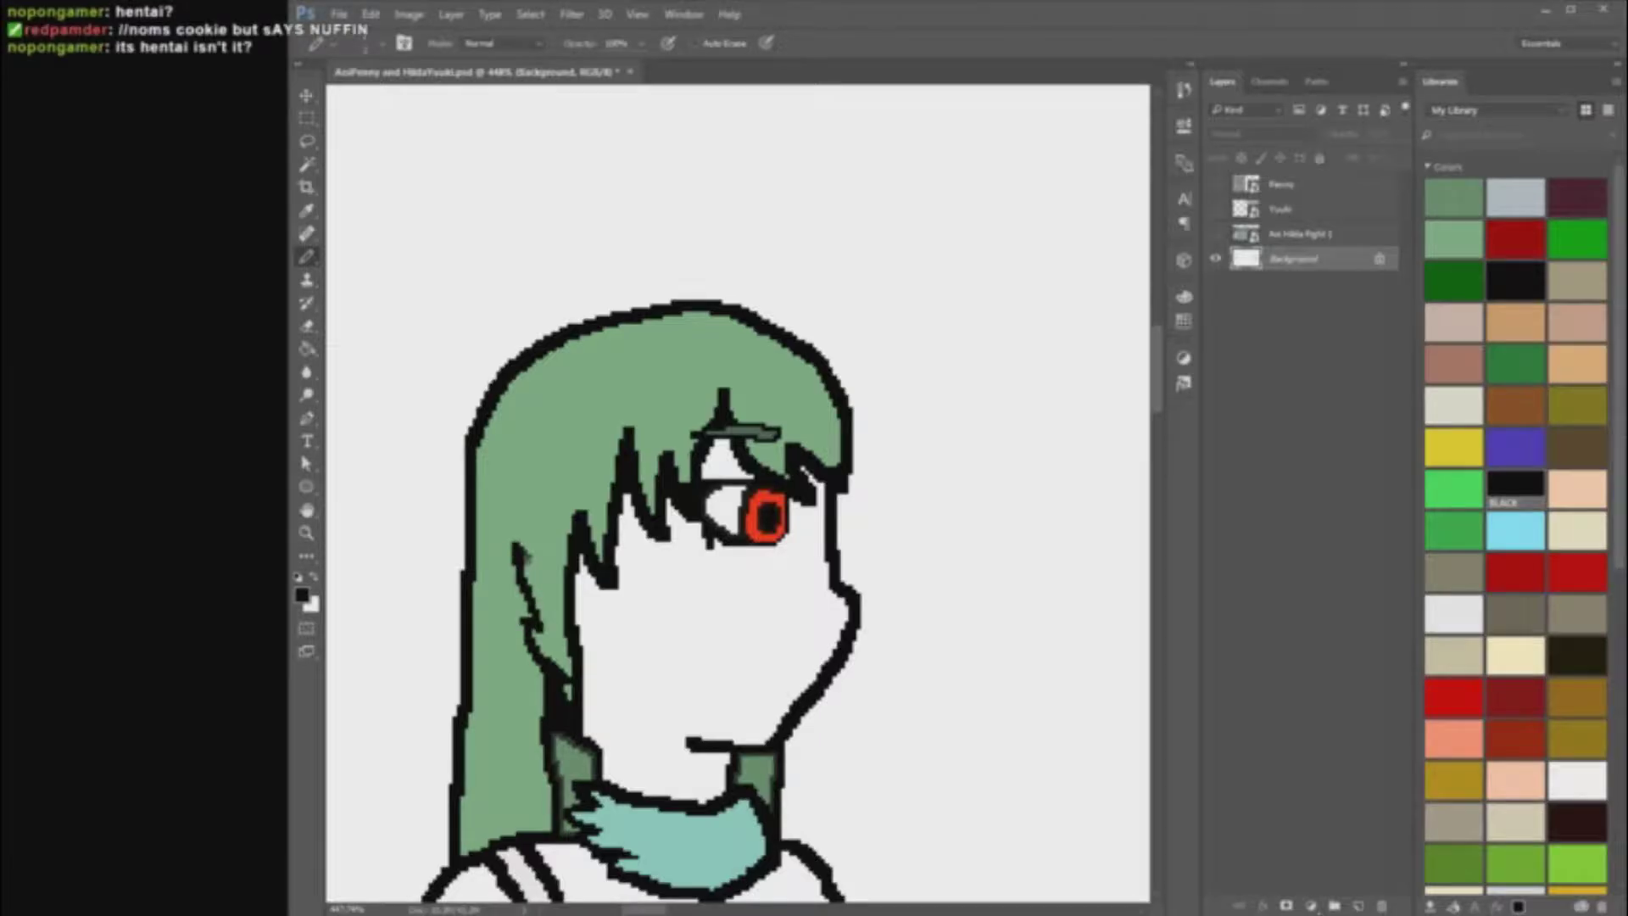
drag(564, 424, 536, 471)
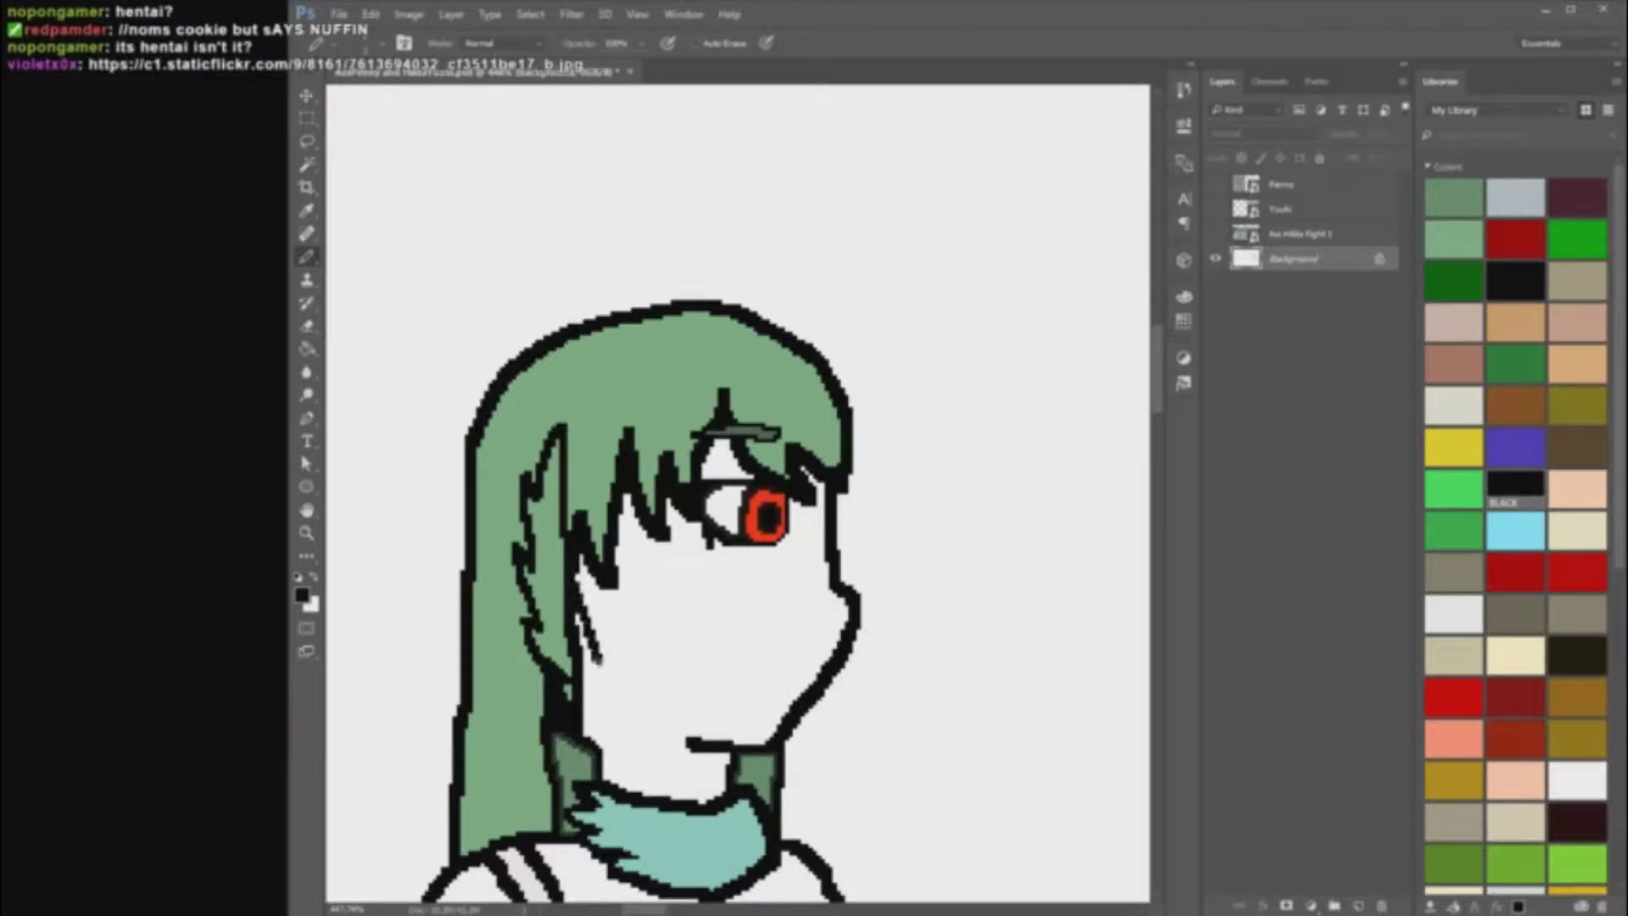
drag(604, 688, 569, 680)
Step: Clear the old hair edge inside the lower half of the ear feather outline using sampled off-white and the Eraser
scroll(530, 603, up, 3)
scroll(815, 573, down, 2)
scroll(729, 615, up, 3)
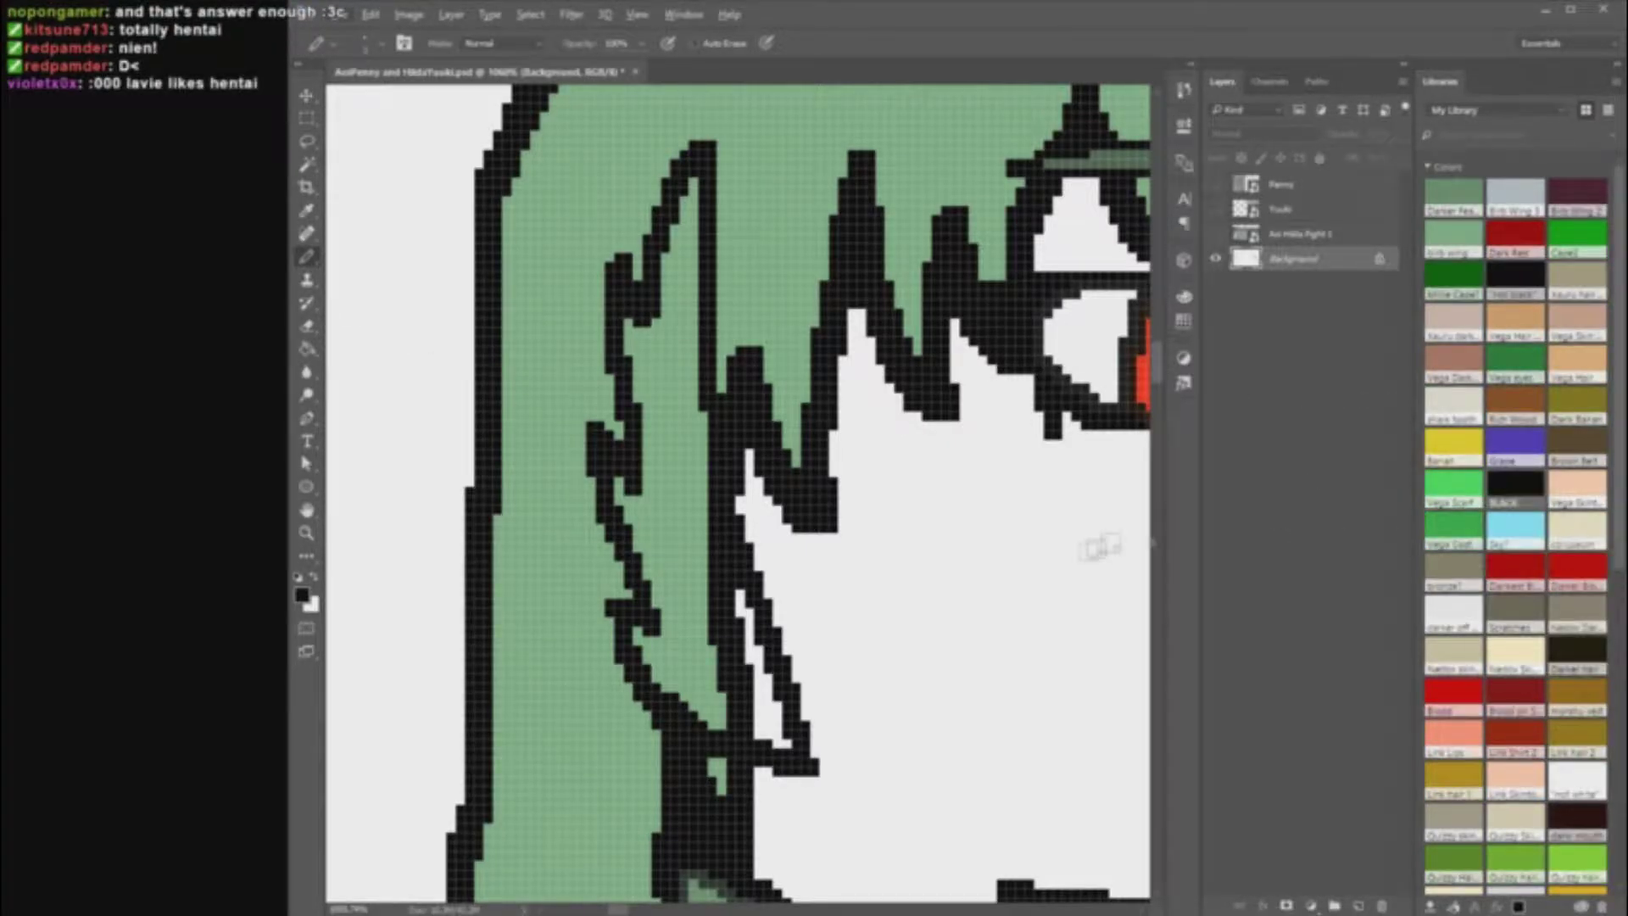
alt+click(993, 596)
scroll(959, 513, up, 3)
mouse_move(675, 789)
mouse_down()
mouse_move(638, 725)
mouse_move(672, 737)
mouse_move(639, 676)
mouse_up()
click(307, 331)
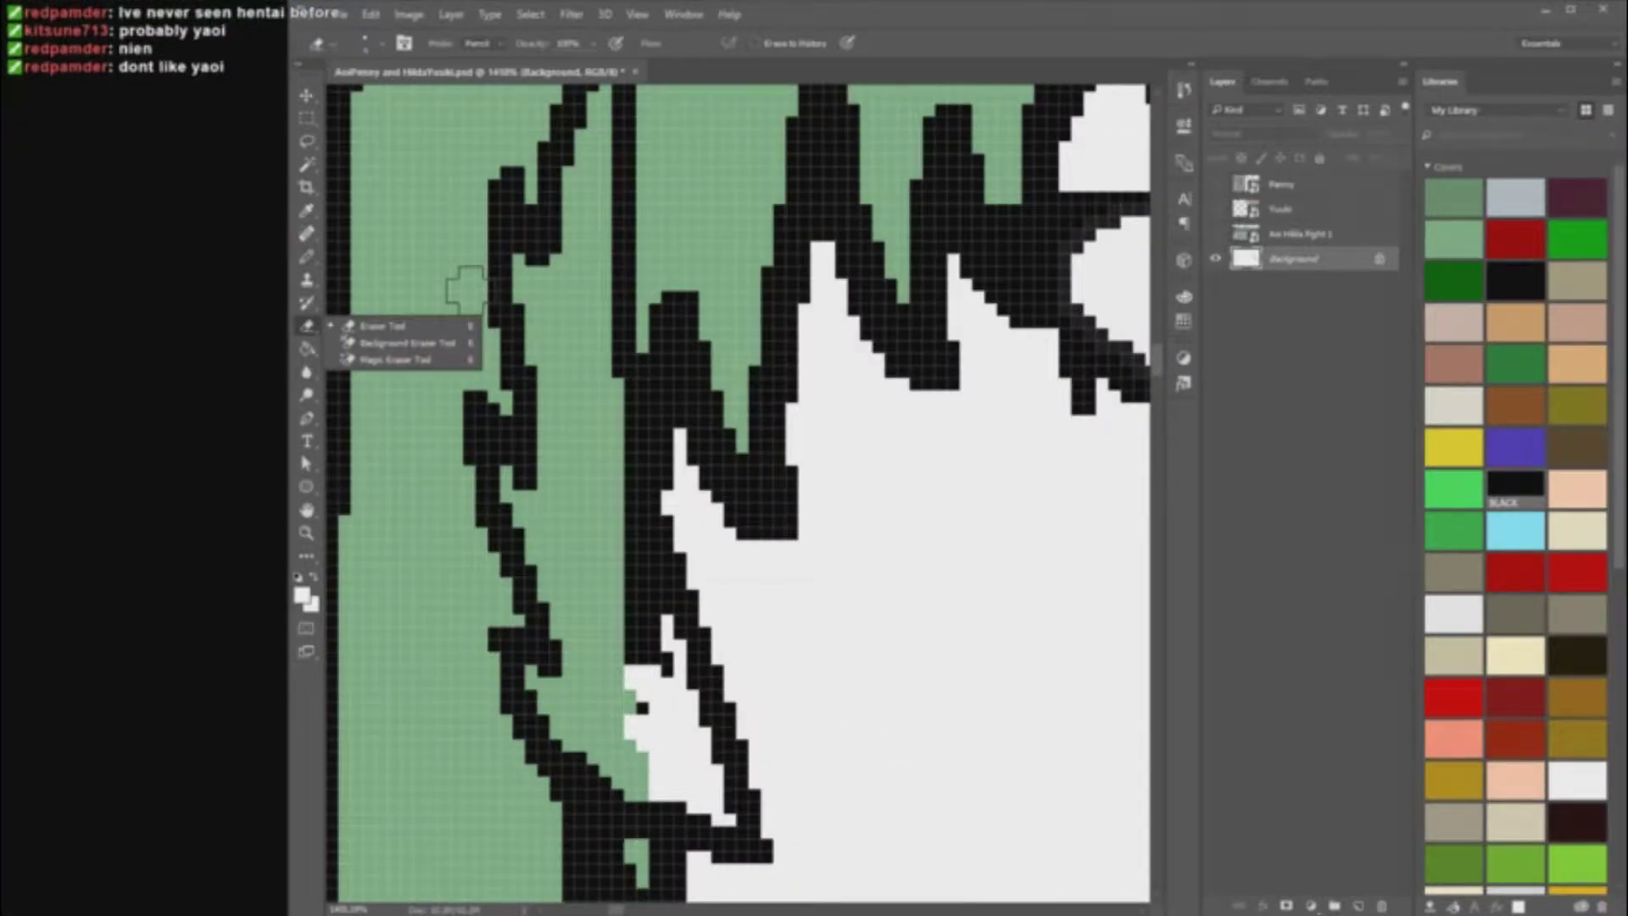
mouse_move(662, 712)
mouse_down()
mouse_move(628, 612)
mouse_move(571, 334)
mouse_up()
key(ctrl+z)
drag(632, 615, 604, 434)
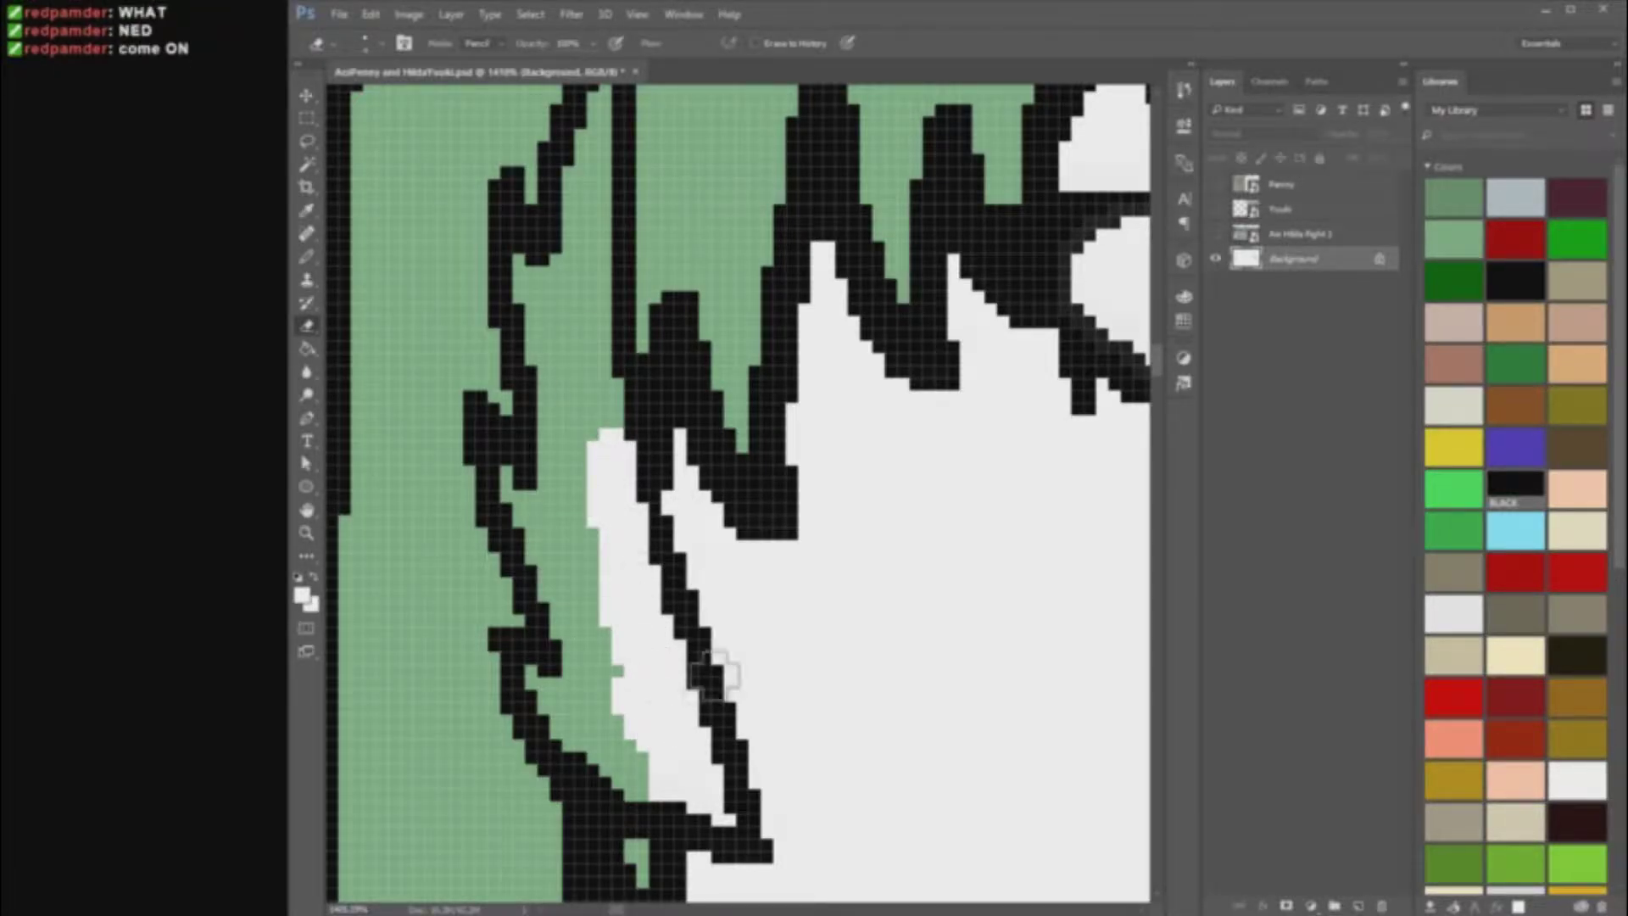
Step: Try coloring the lower tip of the ear feather with the light gray Birb Wing 3 swatch
scroll(740, 641, down, 6)
scroll(777, 623, up, 4)
scroll(873, 620, down, 6)
scroll(874, 643, up, 5)
scroll(801, 604, up, 2)
scroll(880, 445, up, 5)
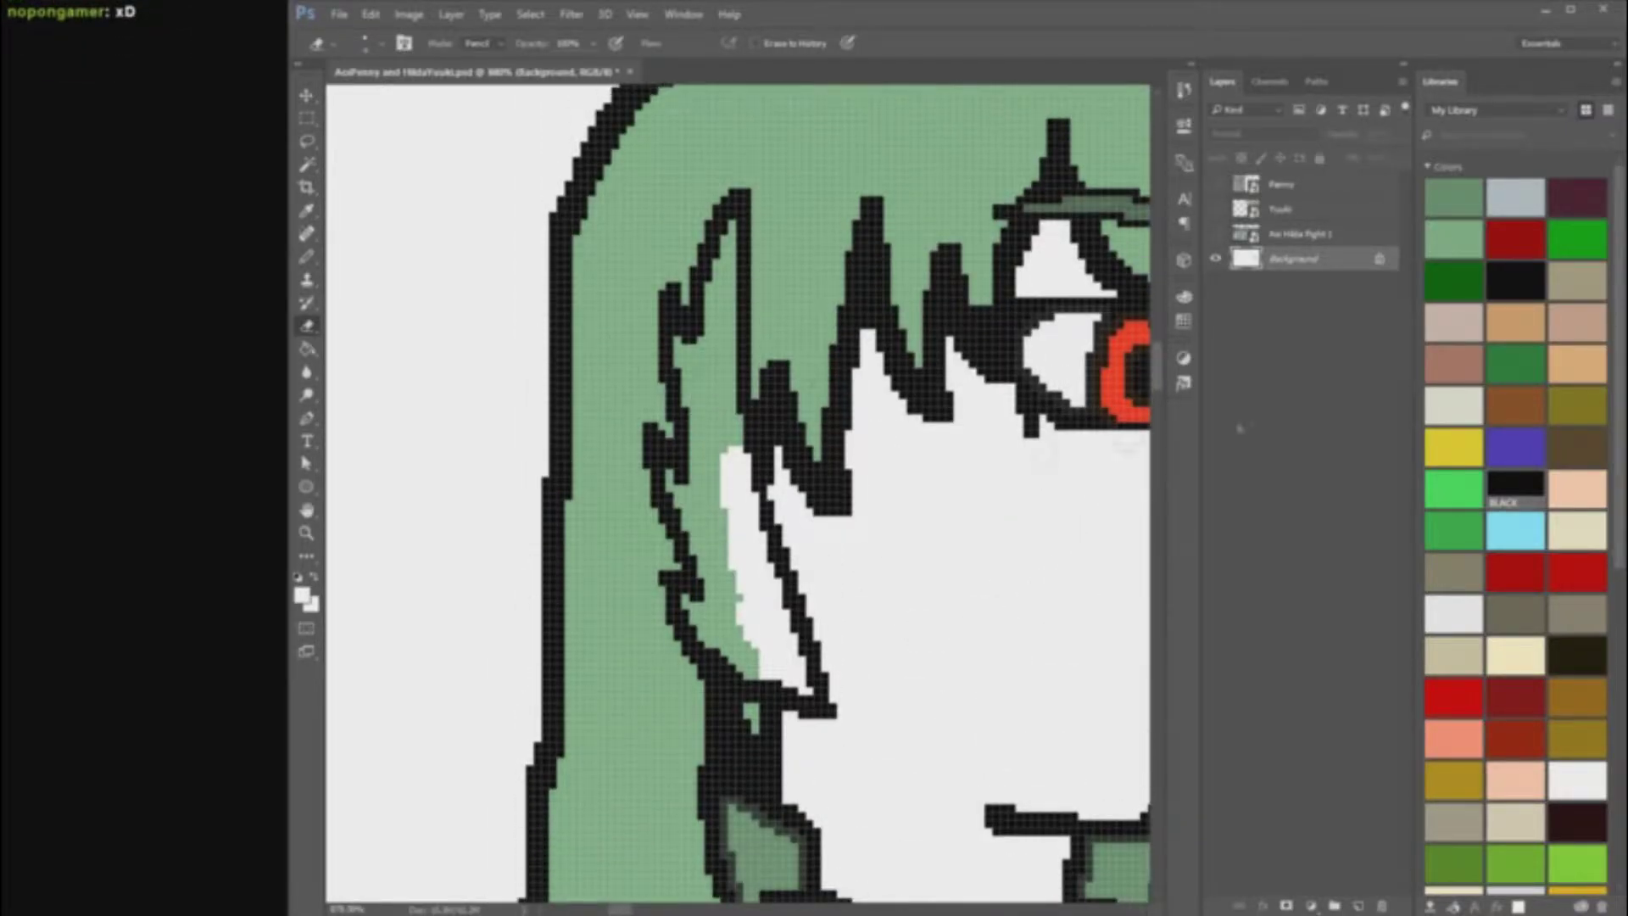
click(1515, 197)
click(307, 257)
scroll(775, 629, up, 4)
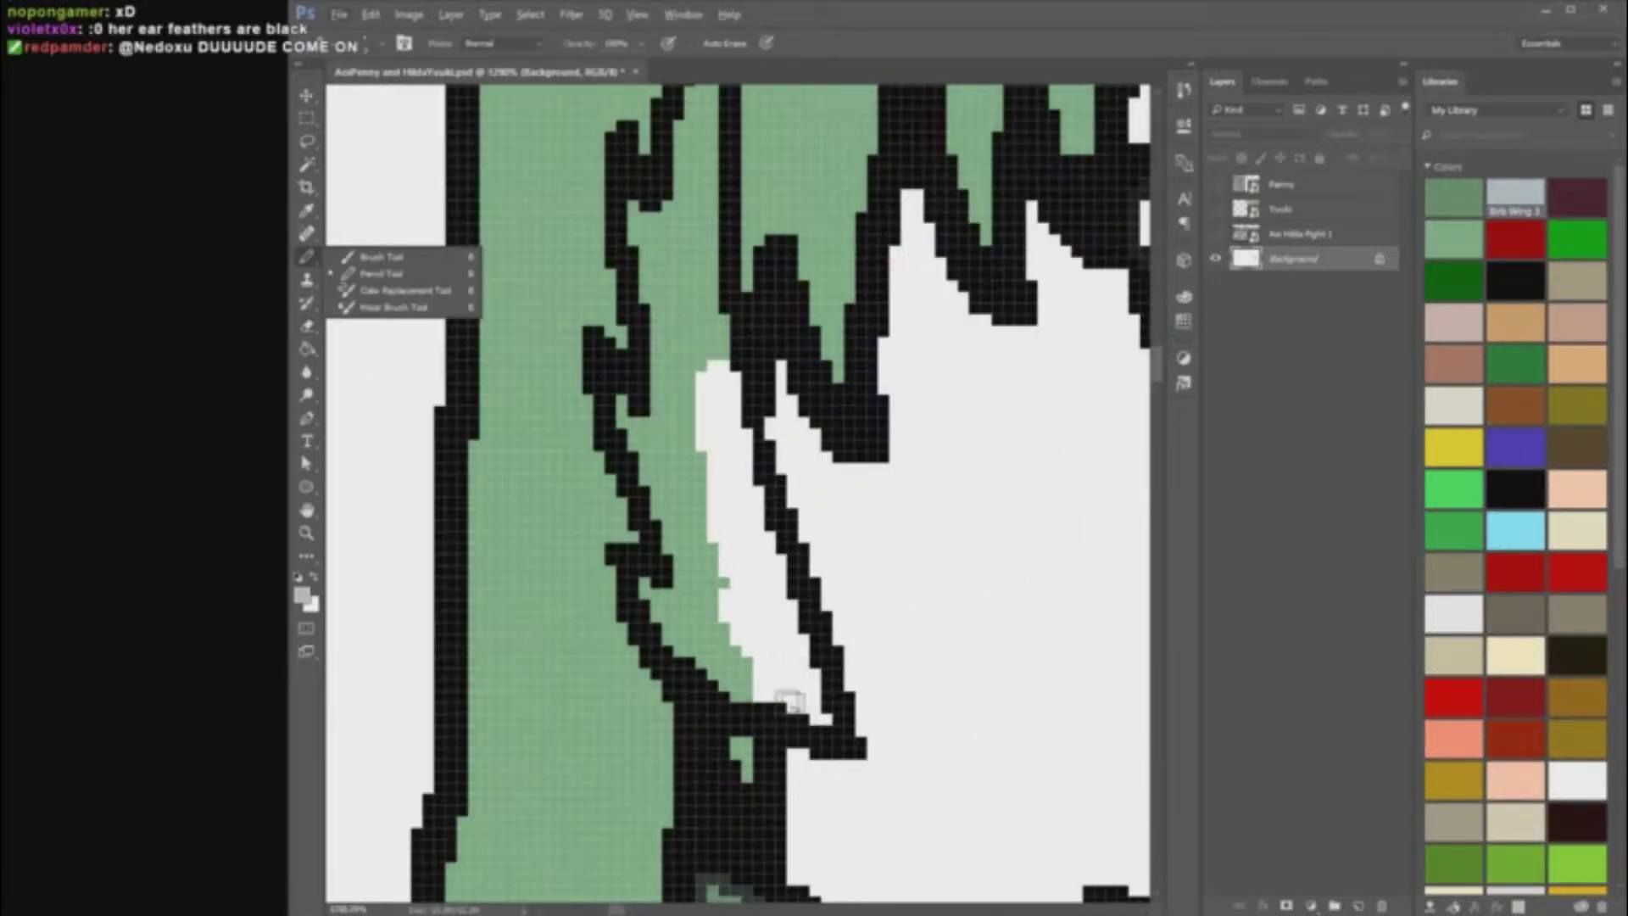
mouse_move(820, 714)
mouse_down()
mouse_move(793, 649)
mouse_move(780, 689)
mouse_move(734, 677)
mouse_move(783, 619)
mouse_move(744, 621)
mouse_move(717, 664)
mouse_up()
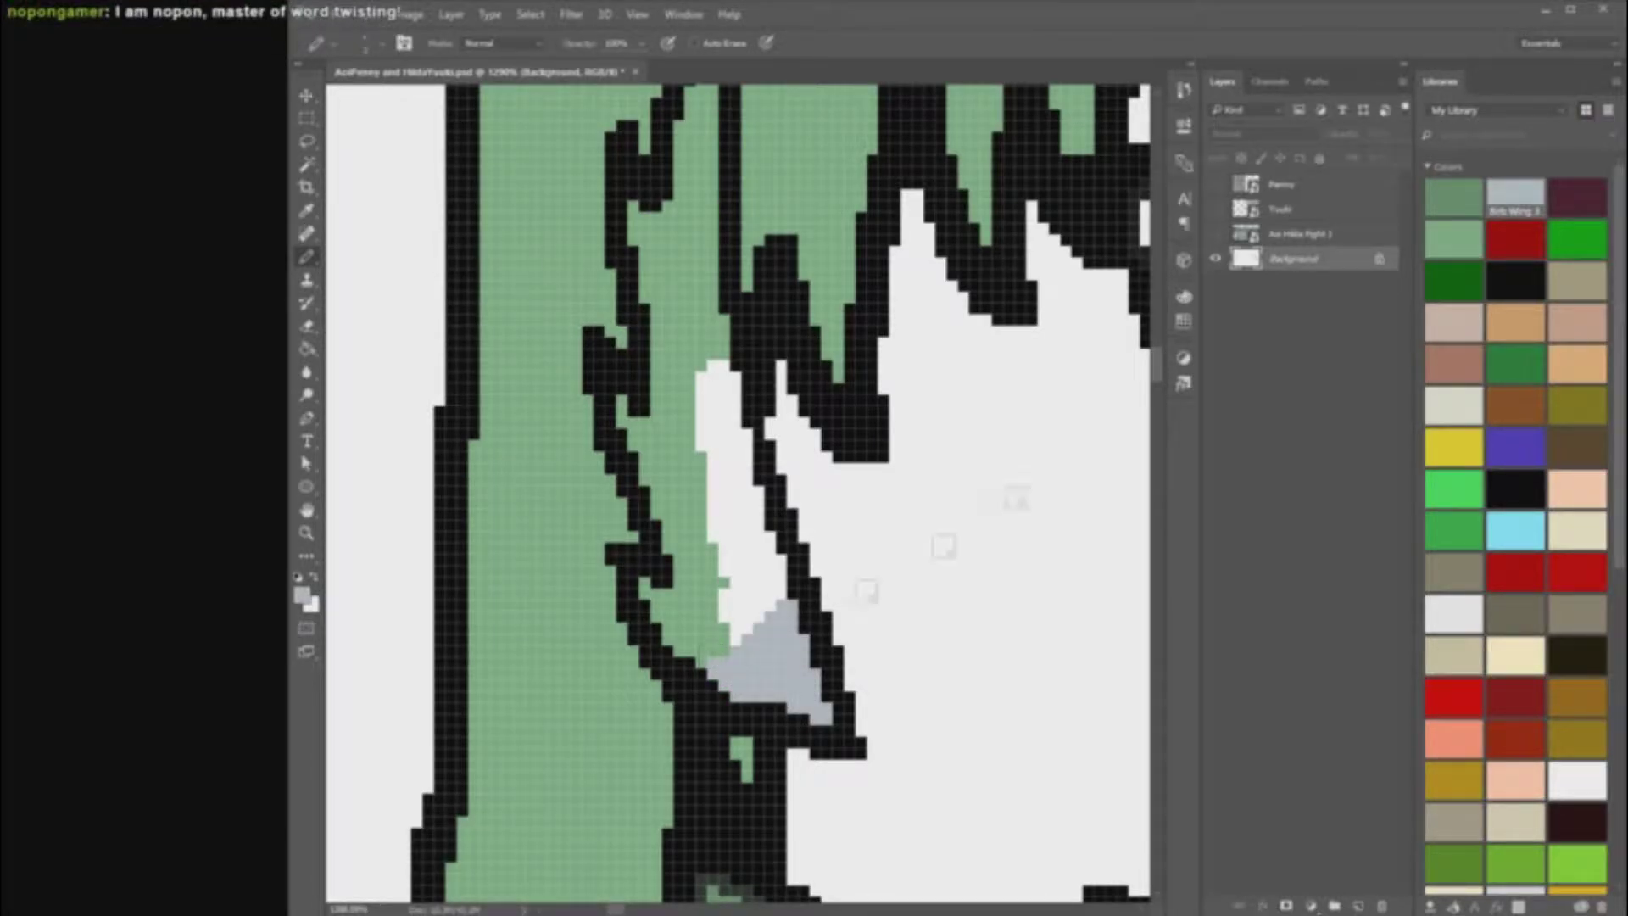
Step: Try a Birb Wing 2 maroon spot beside the gray tip and Birb Wing green over the ear feather's white area
click(1578, 197)
drag(719, 635, 720, 645)
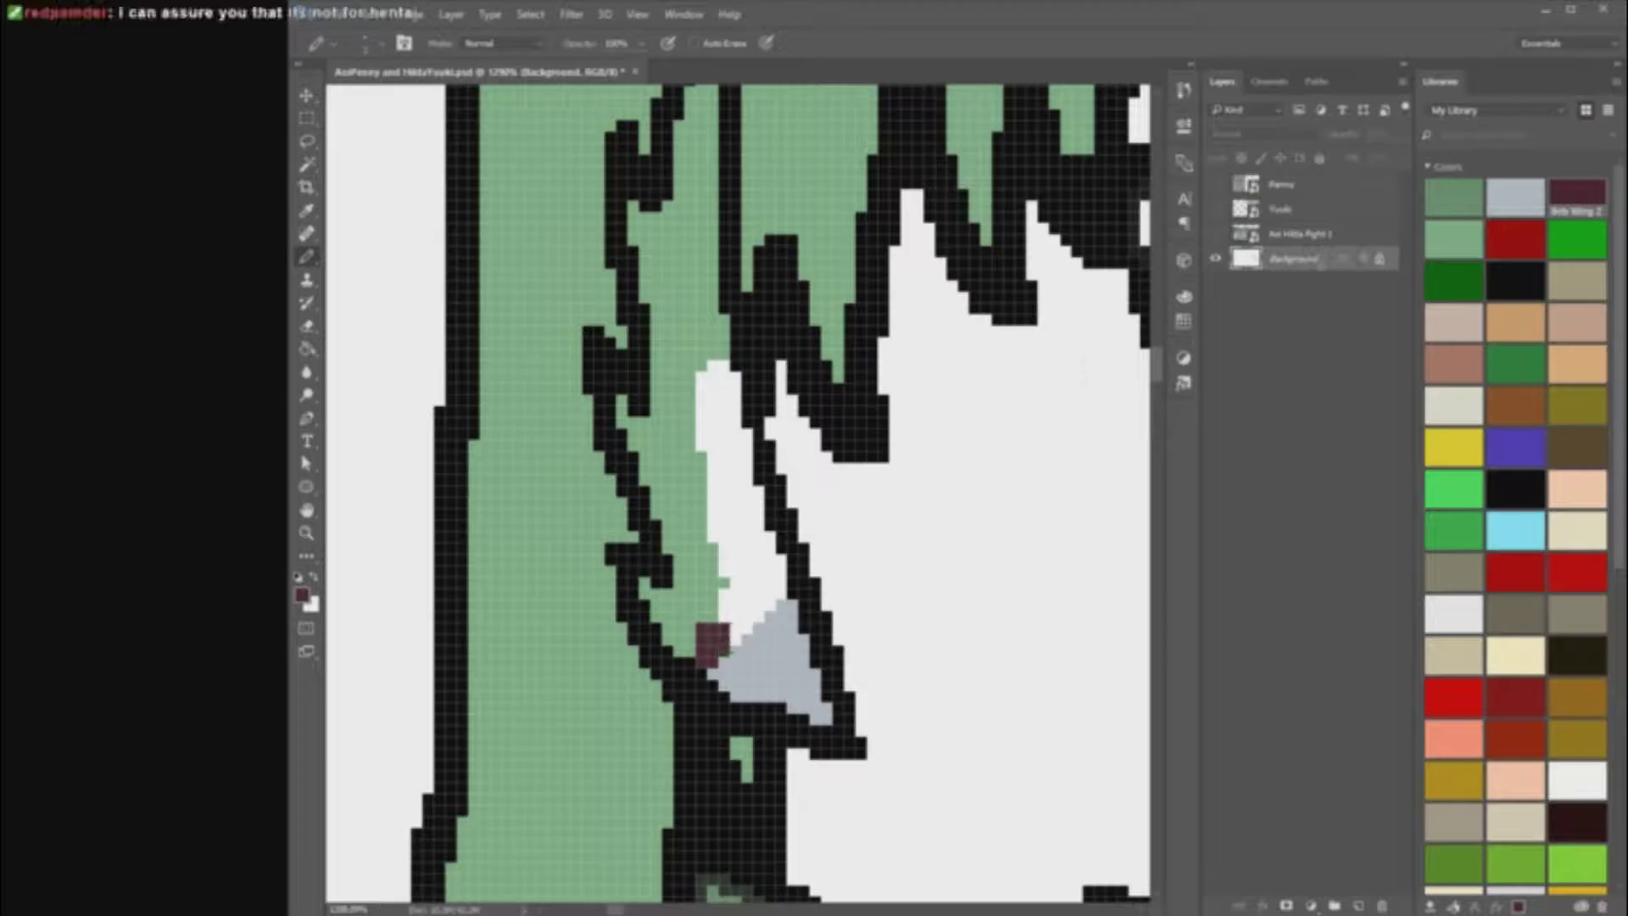
click(1453, 238)
mouse_move(758, 541)
mouse_down()
mouse_move(711, 365)
mouse_move(738, 572)
mouse_up()
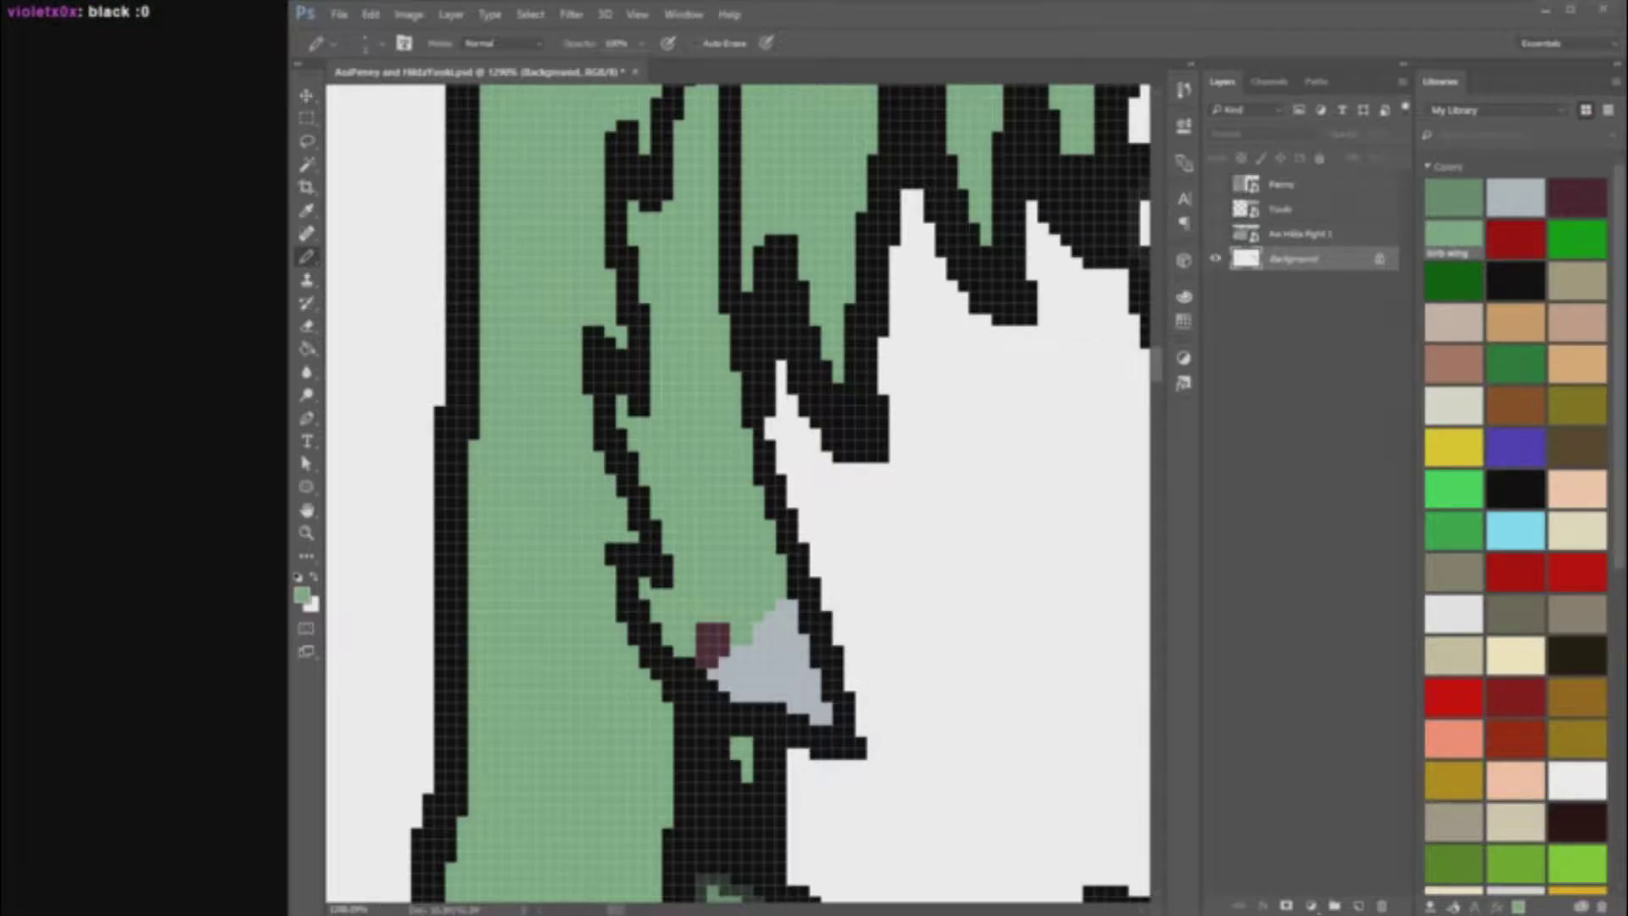
Step: Try filling the gray and maroon parts of the ear feather with "not black", and undo all the test coloring
click(1516, 275)
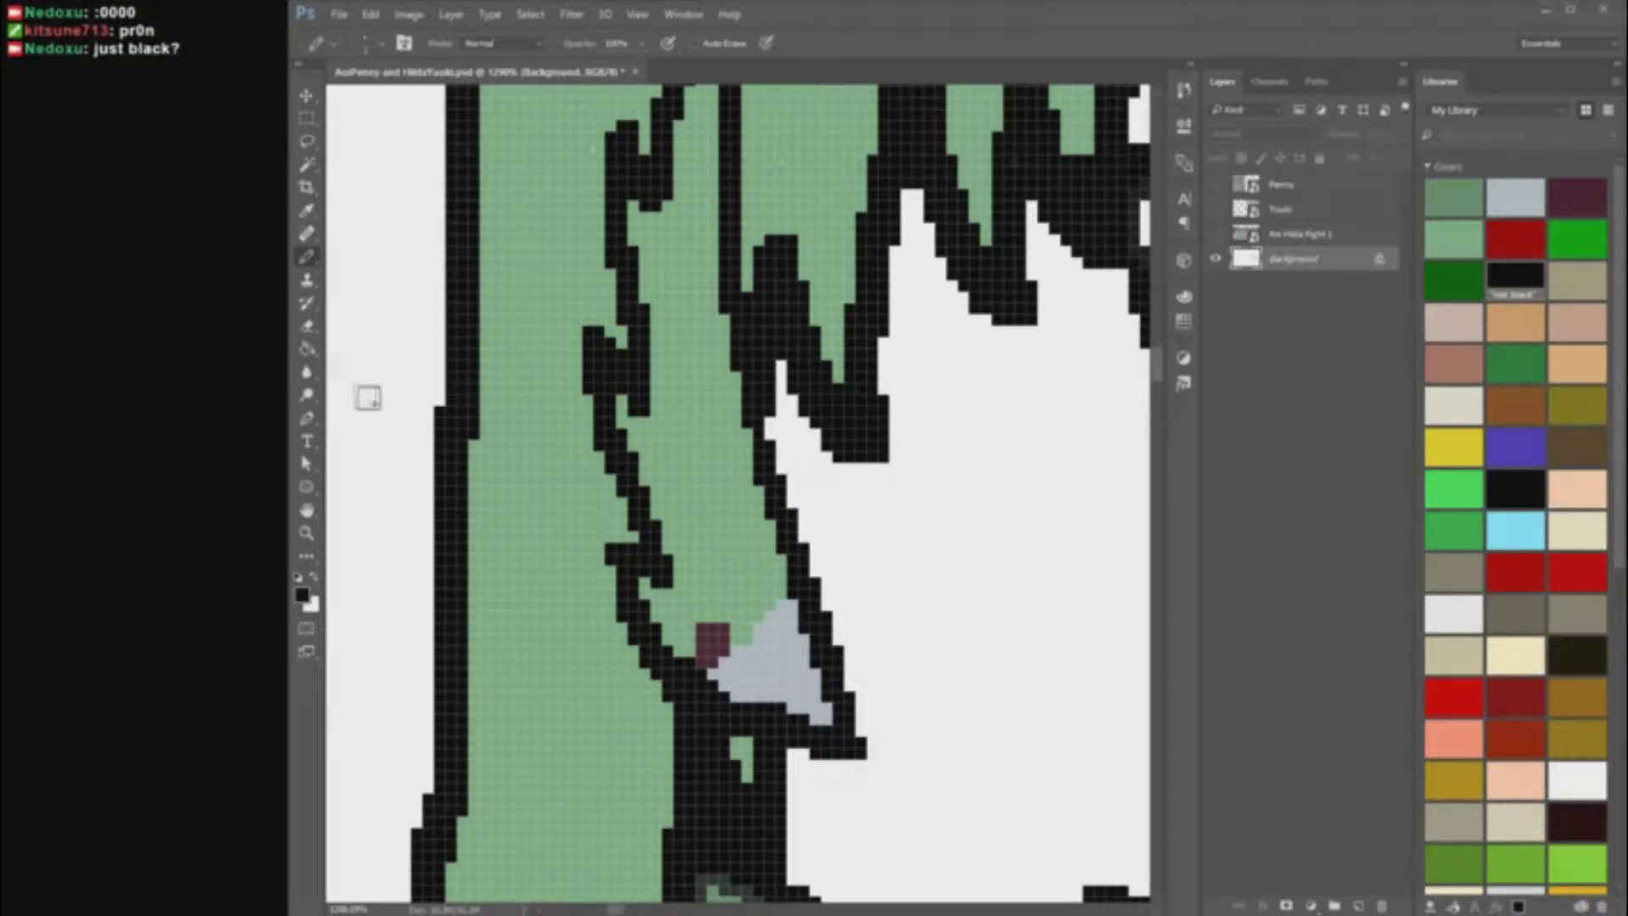
click(307, 349)
click(781, 654)
click(714, 643)
key(ctrl+alt+z)
key(ctrl+alt+z)
key(ctrl+alt+z)
key(ctrl+alt+z)
key(ctrl+alt+z)
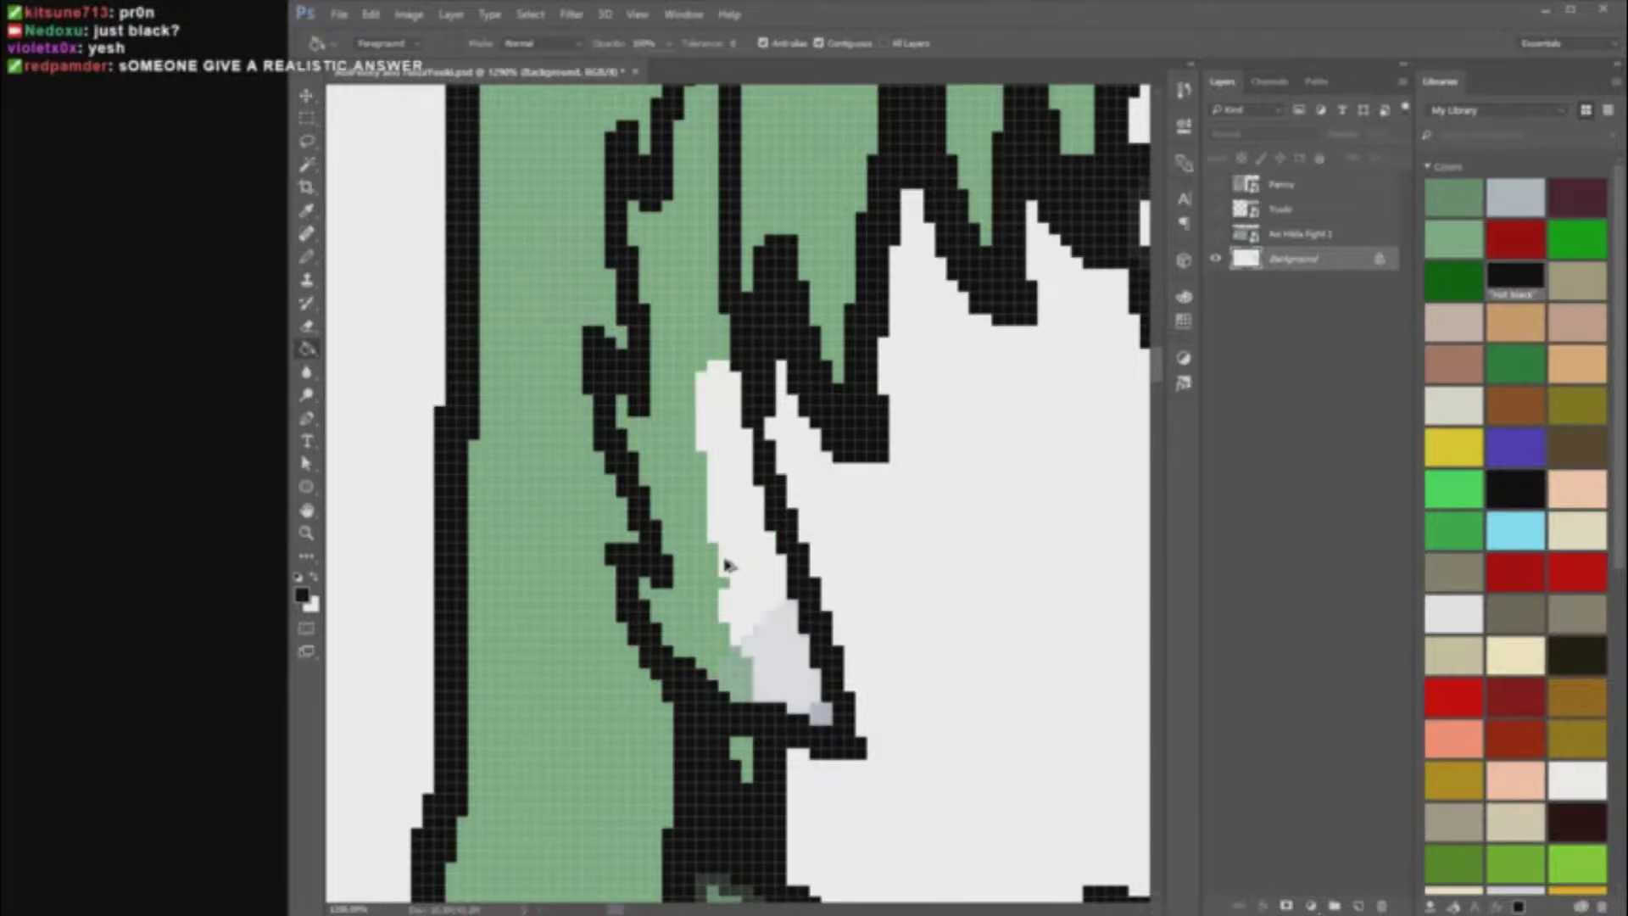
key(ctrl+alt+z)
Step: Try filling the whole ear feather with "not black", check it against the figure, and undo the fills
click(713, 587)
click(764, 606)
scroll(748, 602, down, 10)
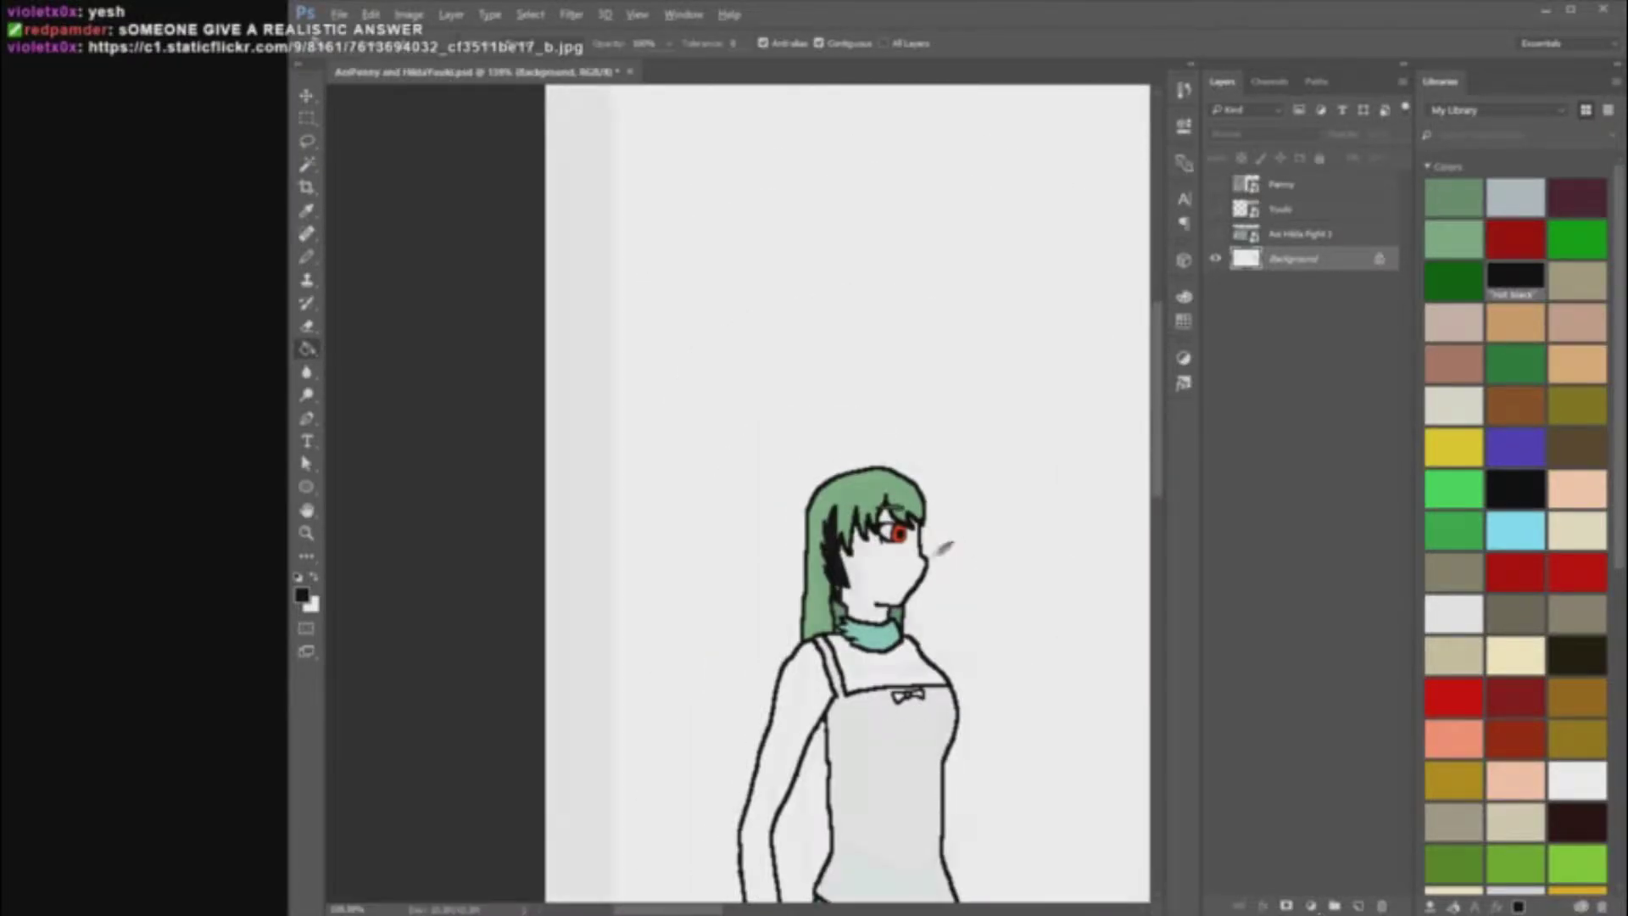
scroll(943, 548, up, 6)
key(ctrl+alt+z)
key(ctrl+alt+z)
Step: Try filling the ear feather and its leftover edge pixels with the Darker Hair swatch, and undo the fills
scroll(1038, 574, up, 2)
click(1577, 656)
scroll(886, 670, up, 3)
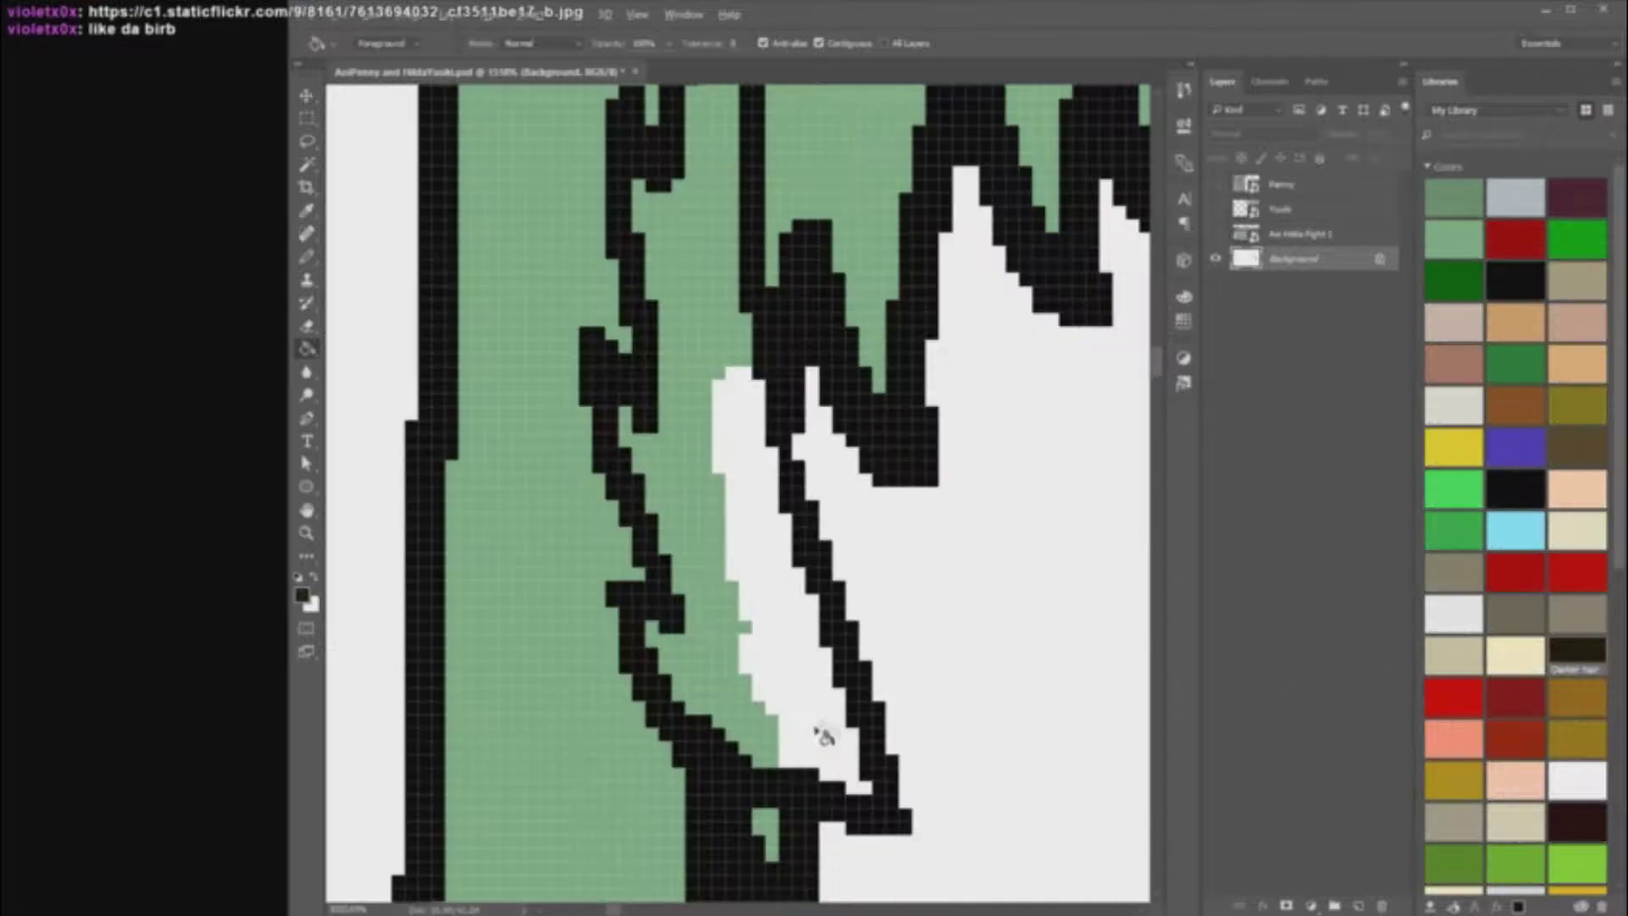
click(818, 732)
click(726, 688)
click(744, 662)
click(746, 628)
scroll(732, 414, down, 5)
key(ctrl+alt+z)
key(ctrl+alt+z)
key(ctrl+alt+z)
key(ctrl+alt+z)
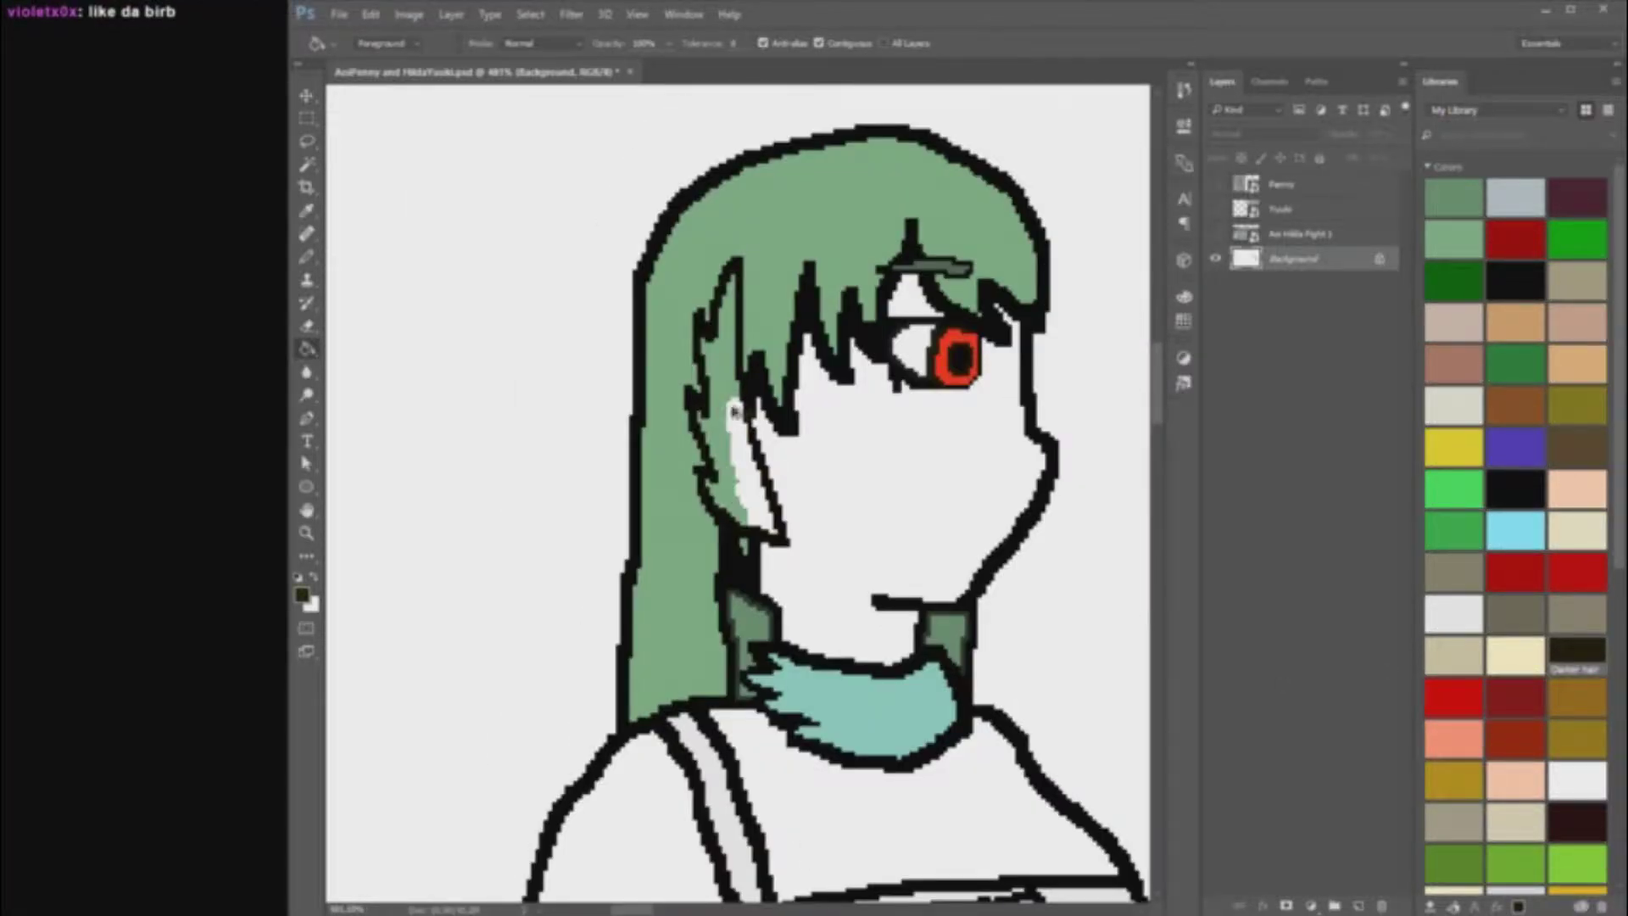
Step: Fill both areas of the ear feather with the dark gray library swatch and check it against the whole figure
scroll(735, 413, up, 4)
click(690, 491)
click(679, 465)
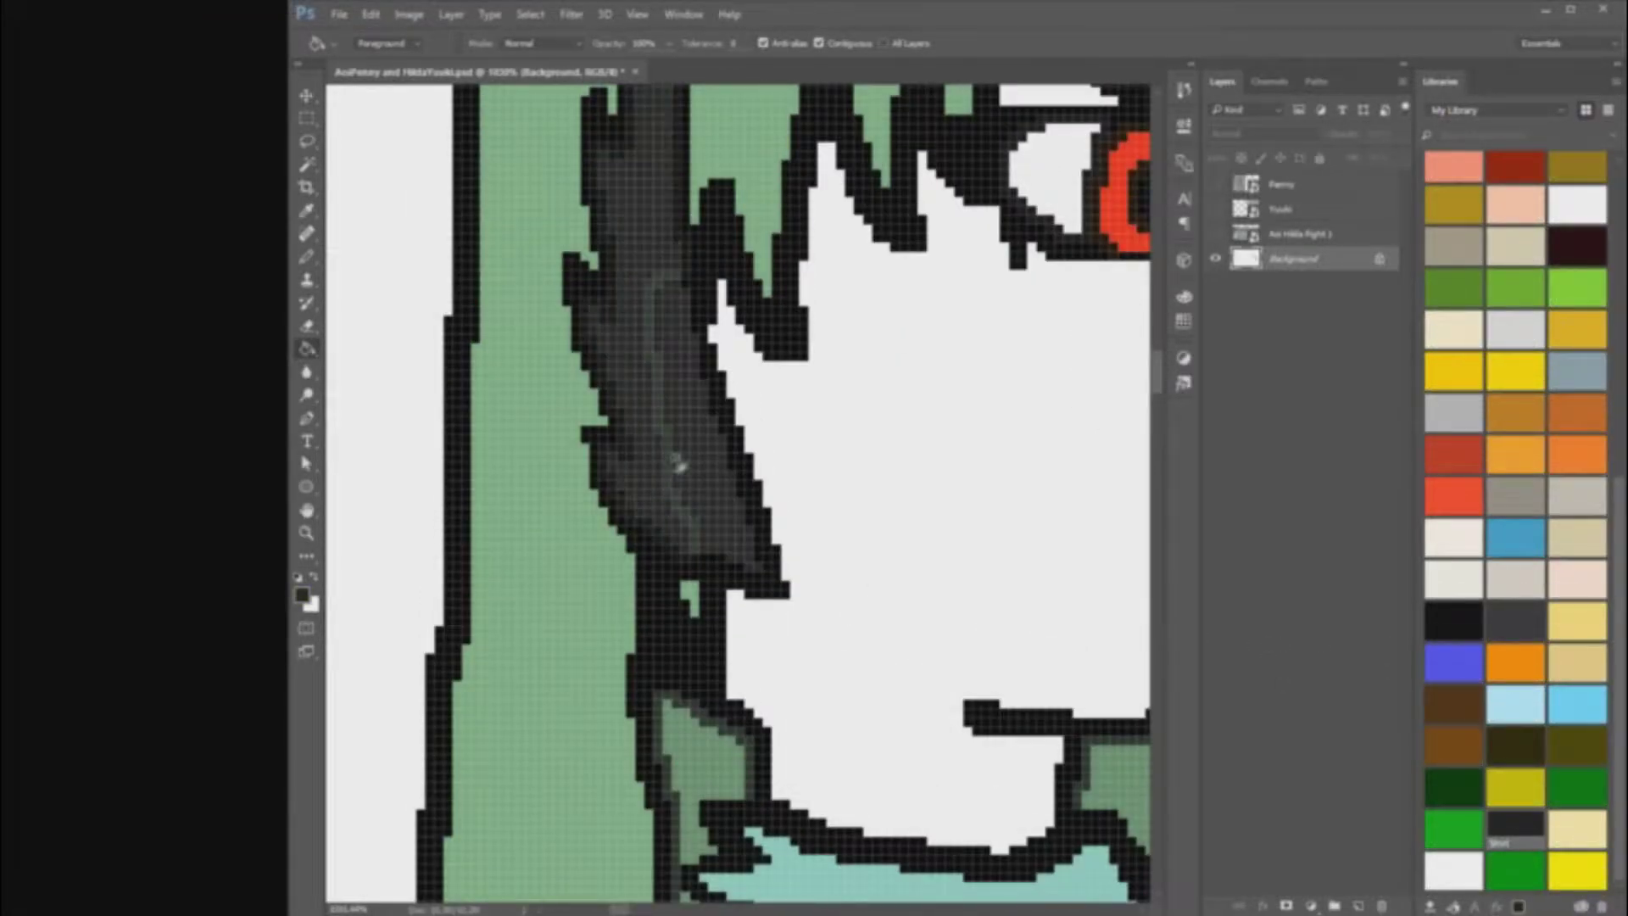
scroll(679, 495, up, 2)
scroll(731, 527, down, 8)
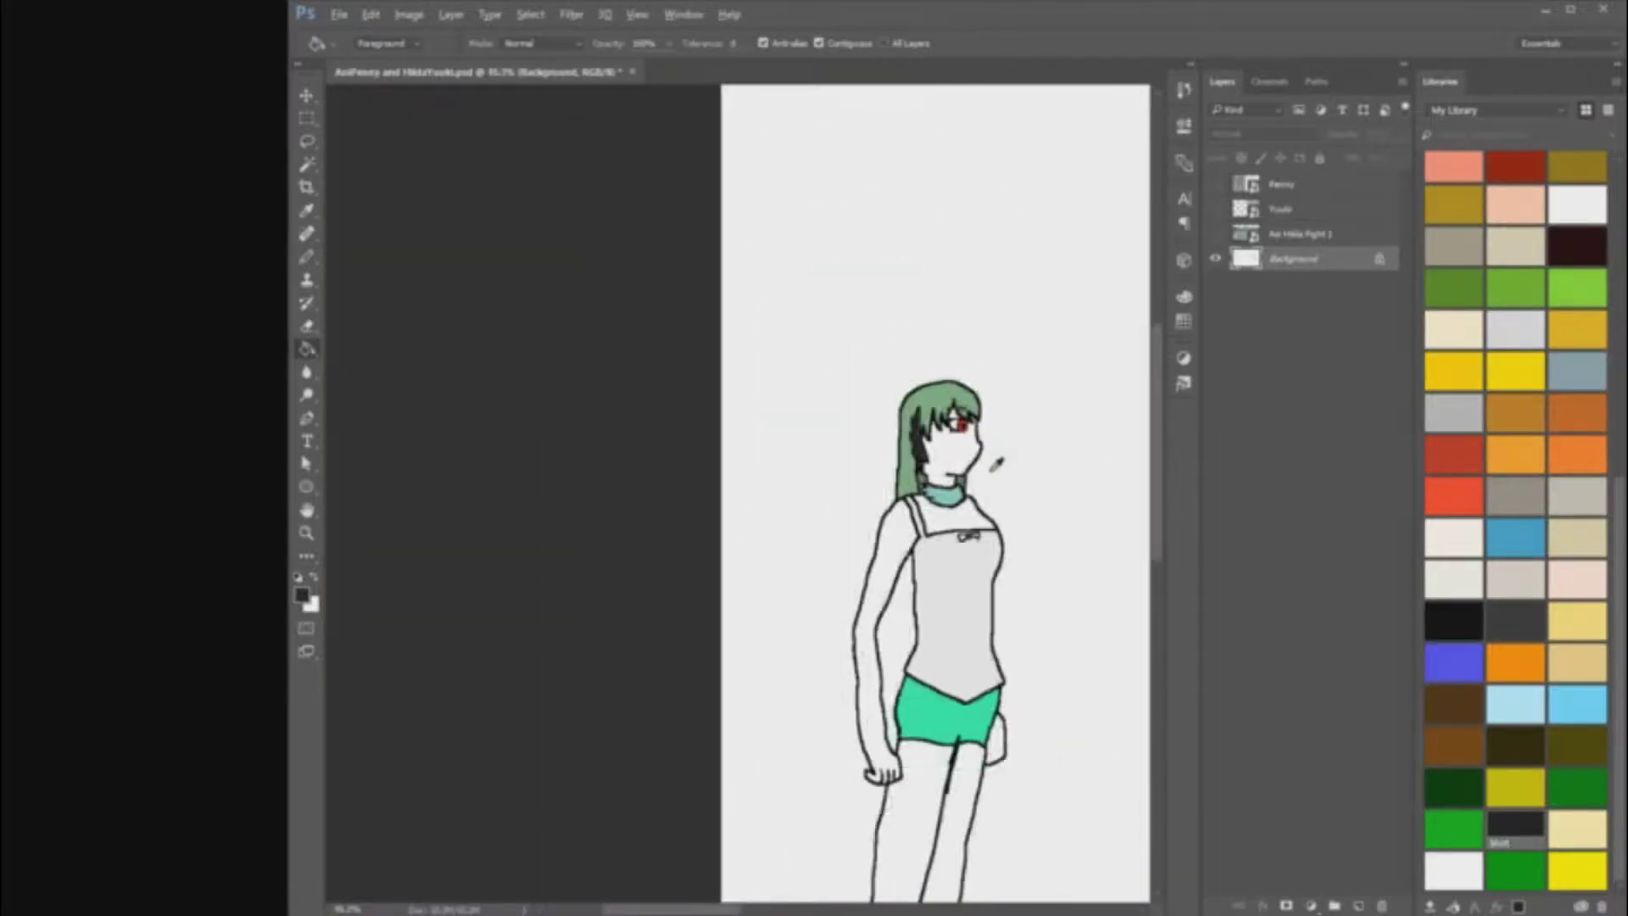
scroll(984, 477, down, 2)
scroll(1061, 563, up, 5)
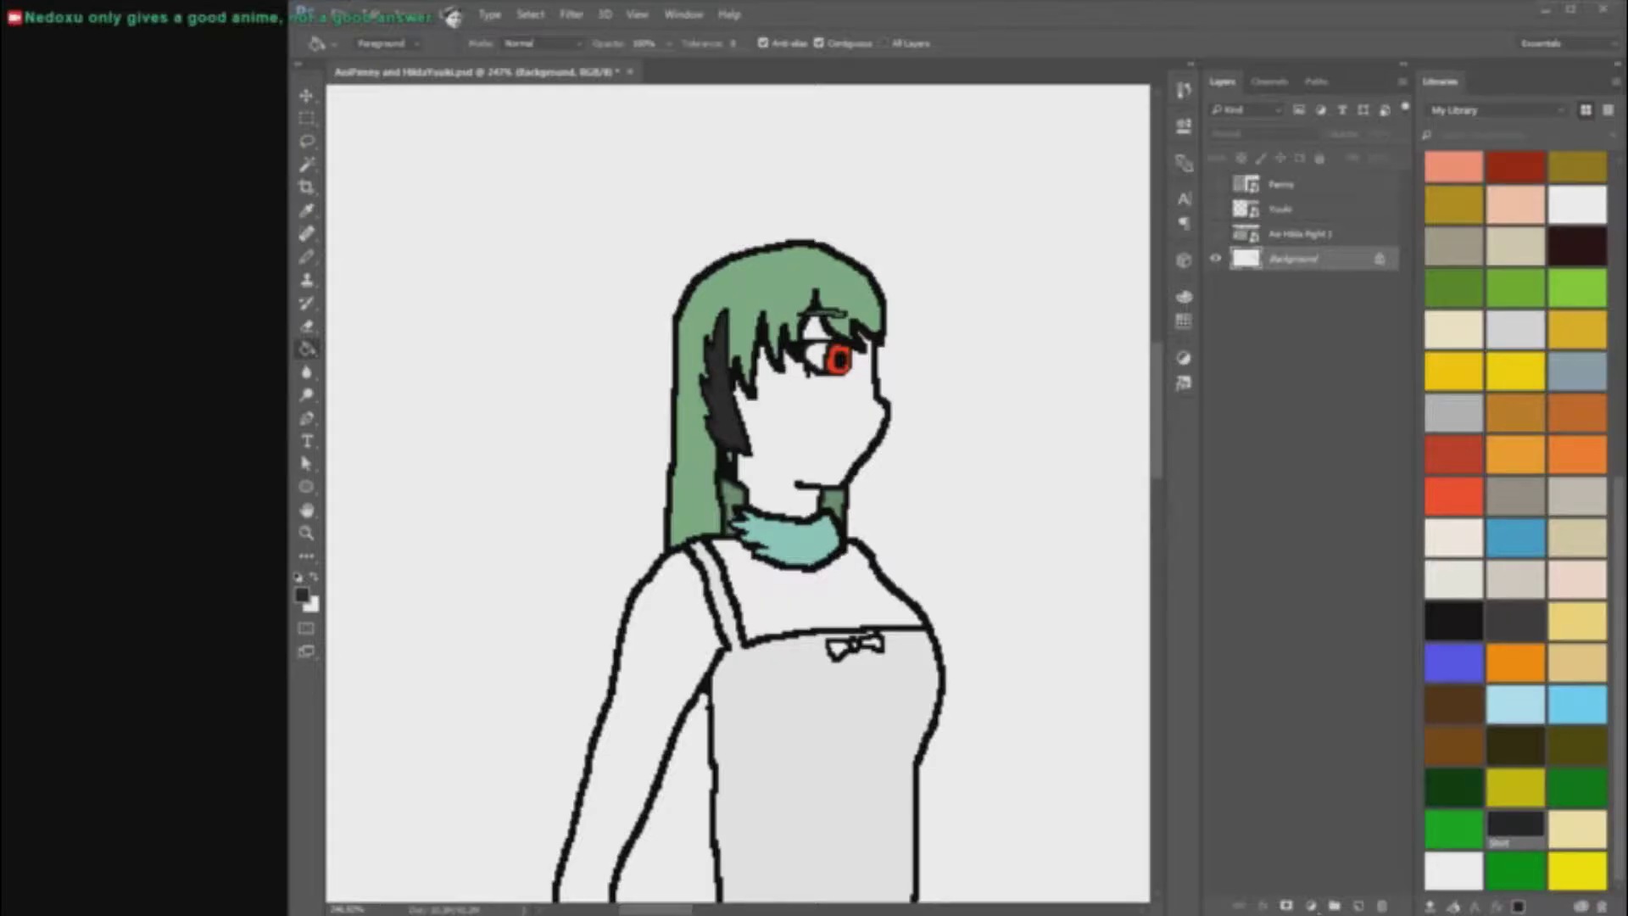
Step: Look through the library color swatches for suitable tones for the figure's remaining uncolored areas
scroll(804, 408, up, 3)
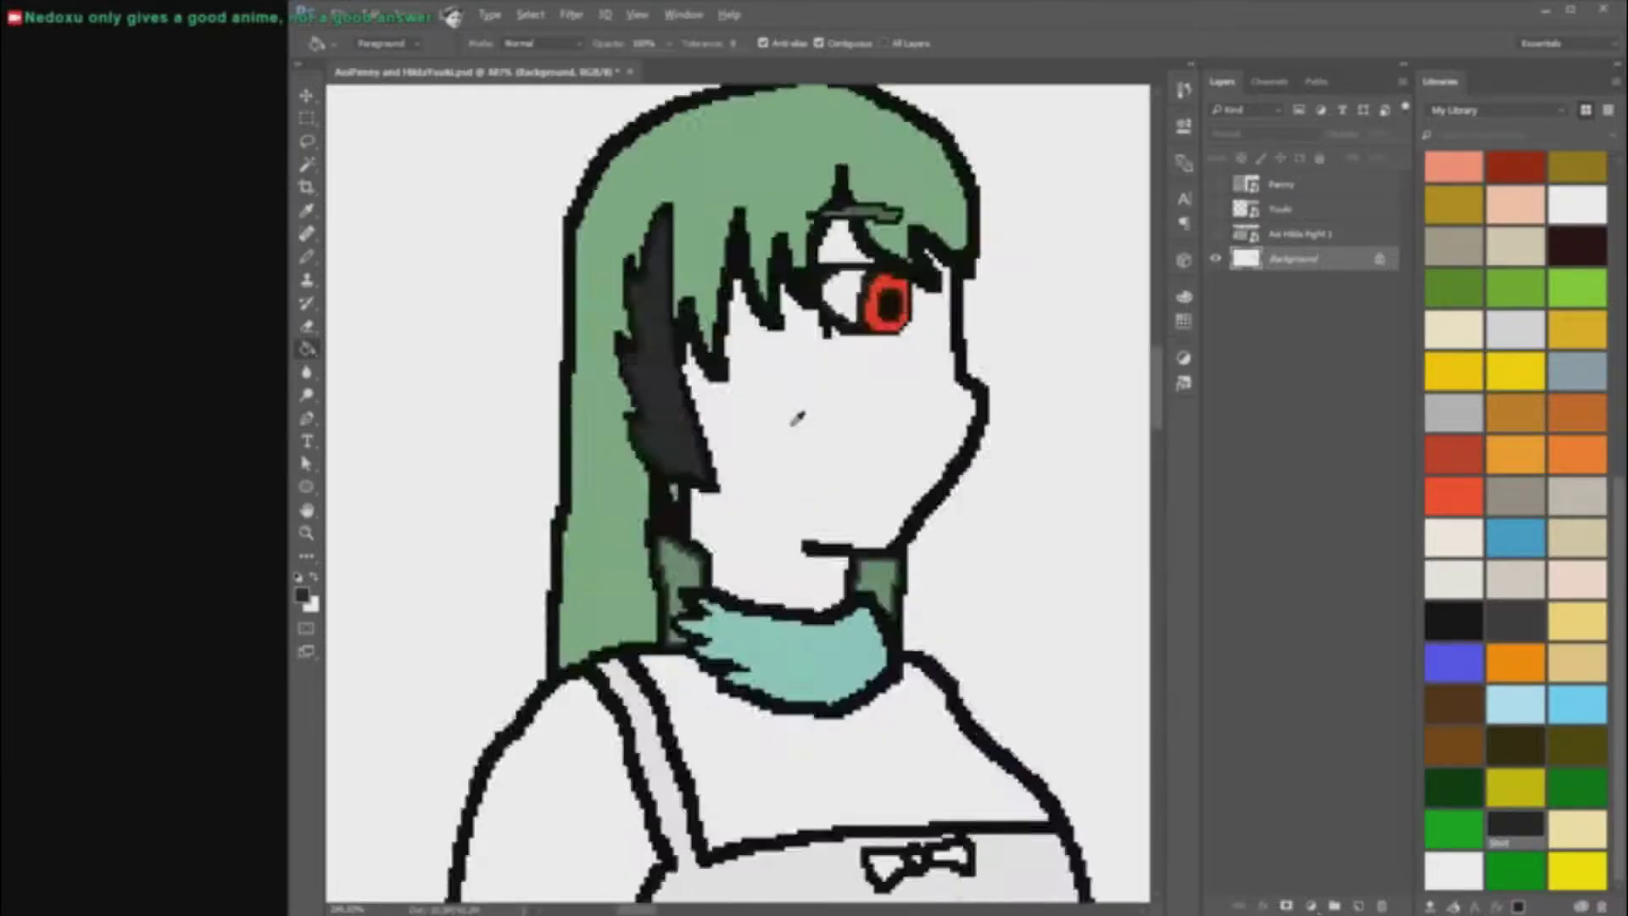
scroll(806, 409, down, 1)
scroll(1579, 339, up, 5)
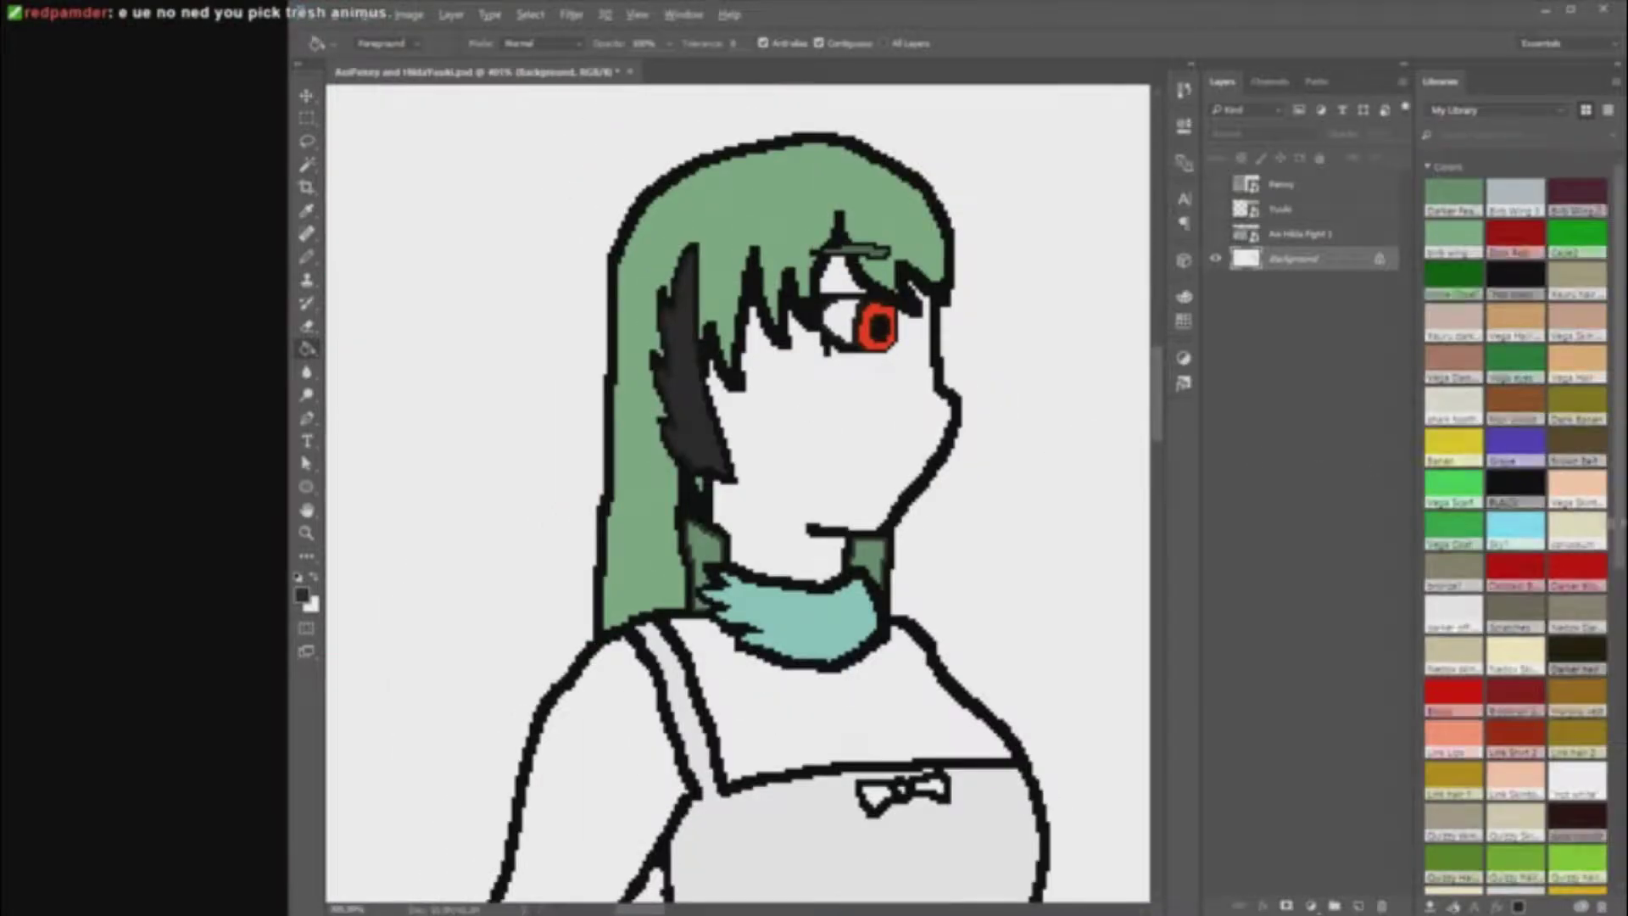
scroll(1584, 551, down, 4)
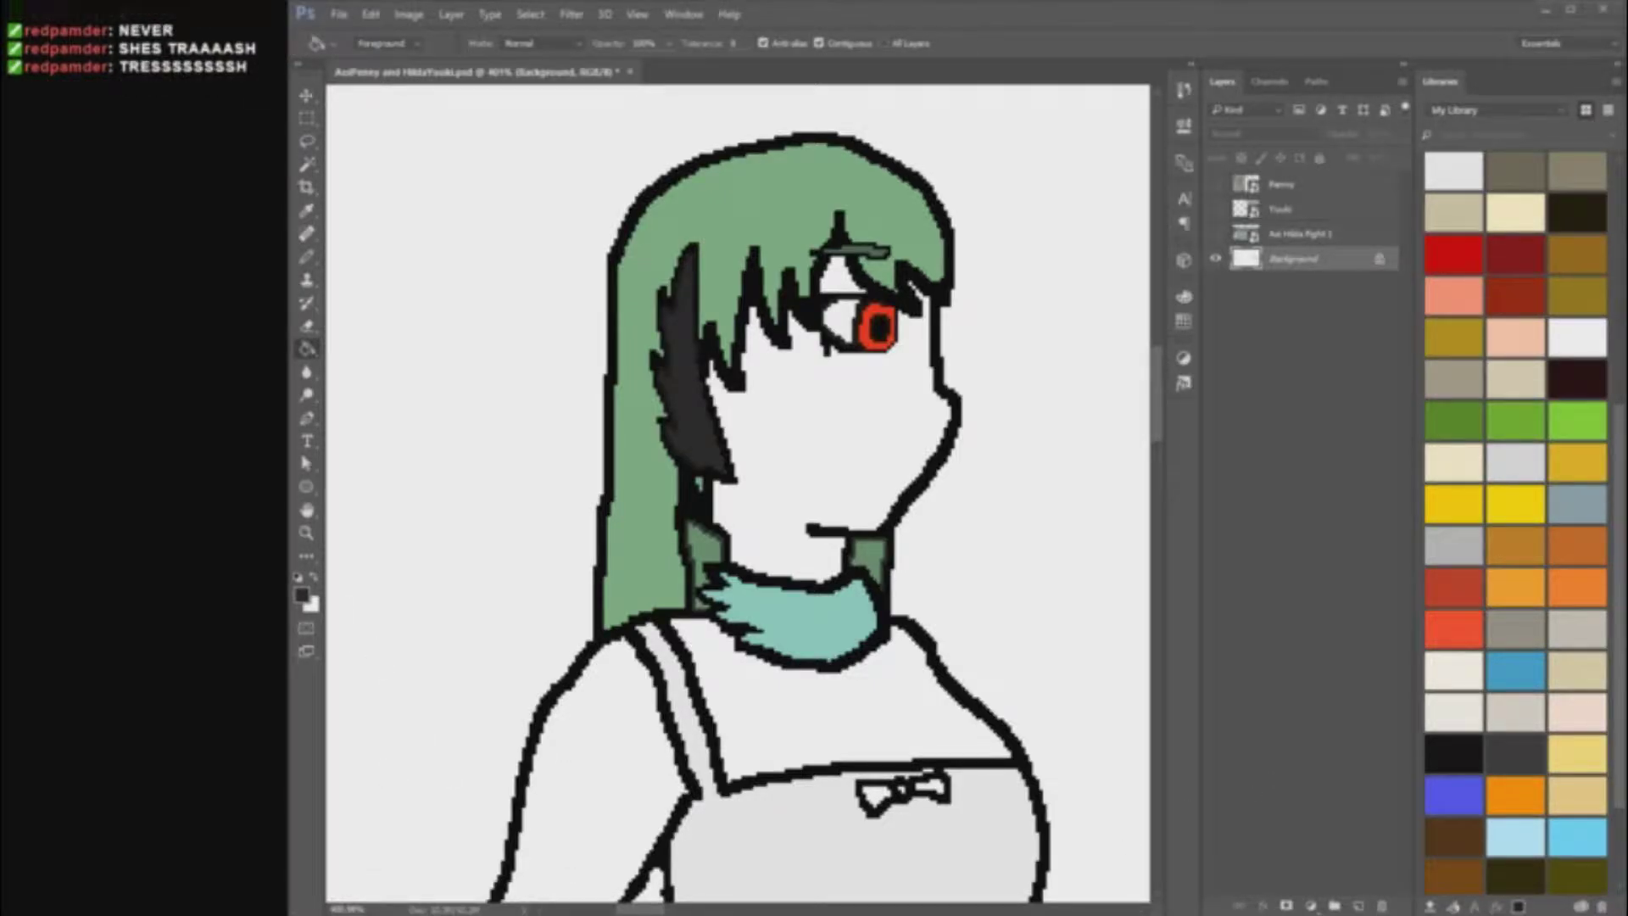
scroll(908, 381, up, 5)
scroll(1017, 445, down, 4)
scroll(1523, 424, down, 3)
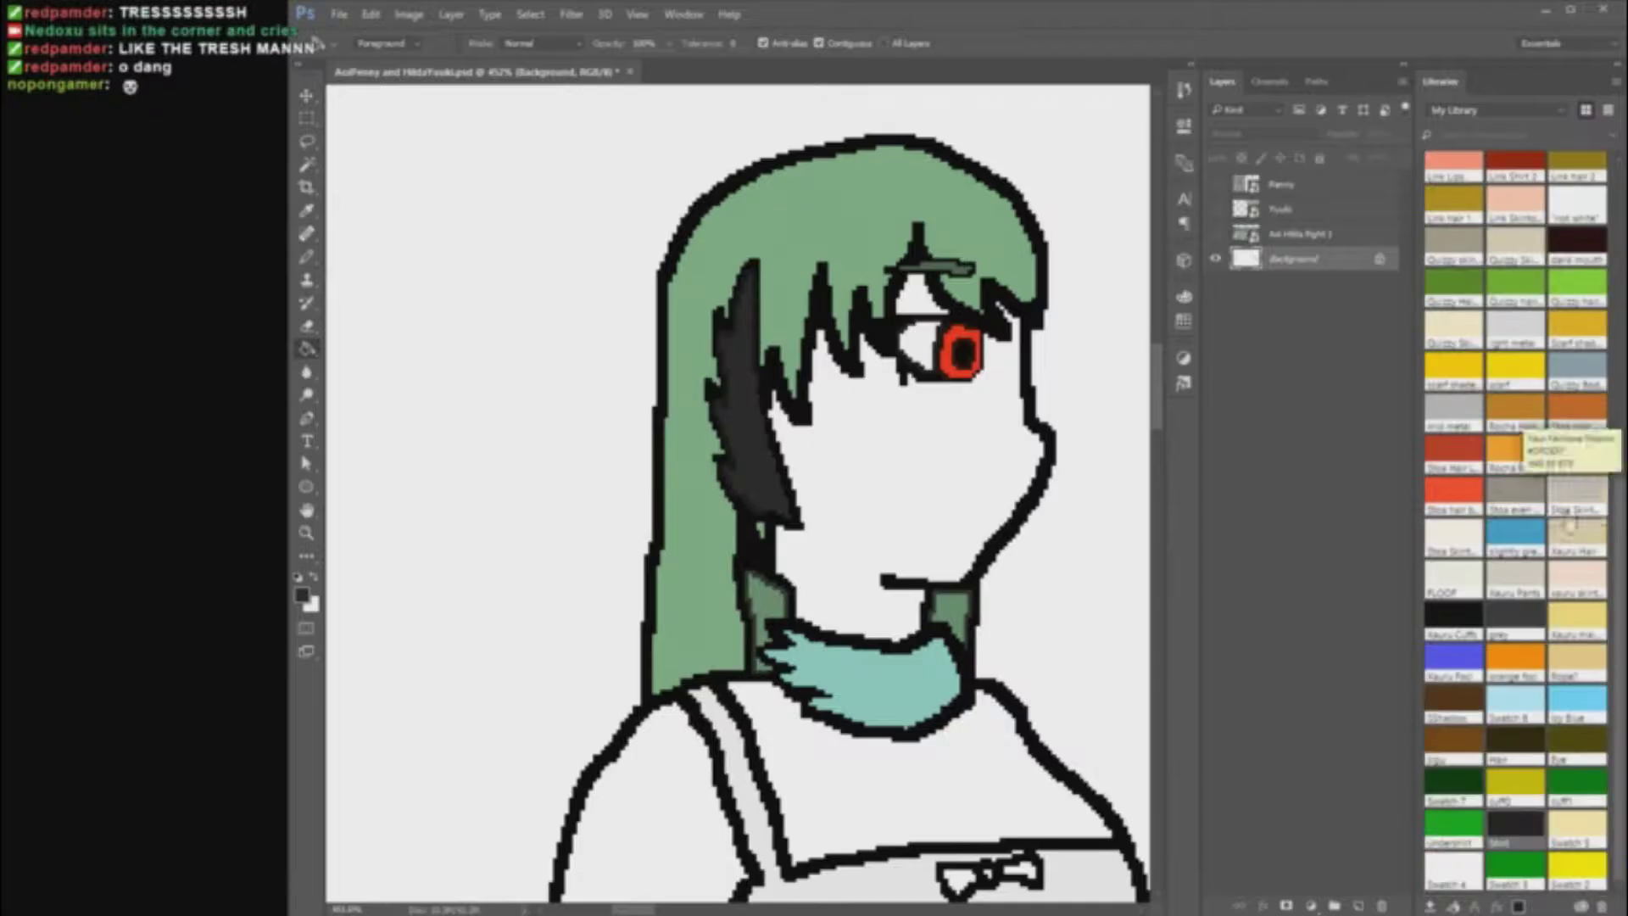
scroll(1562, 543, up, 8)
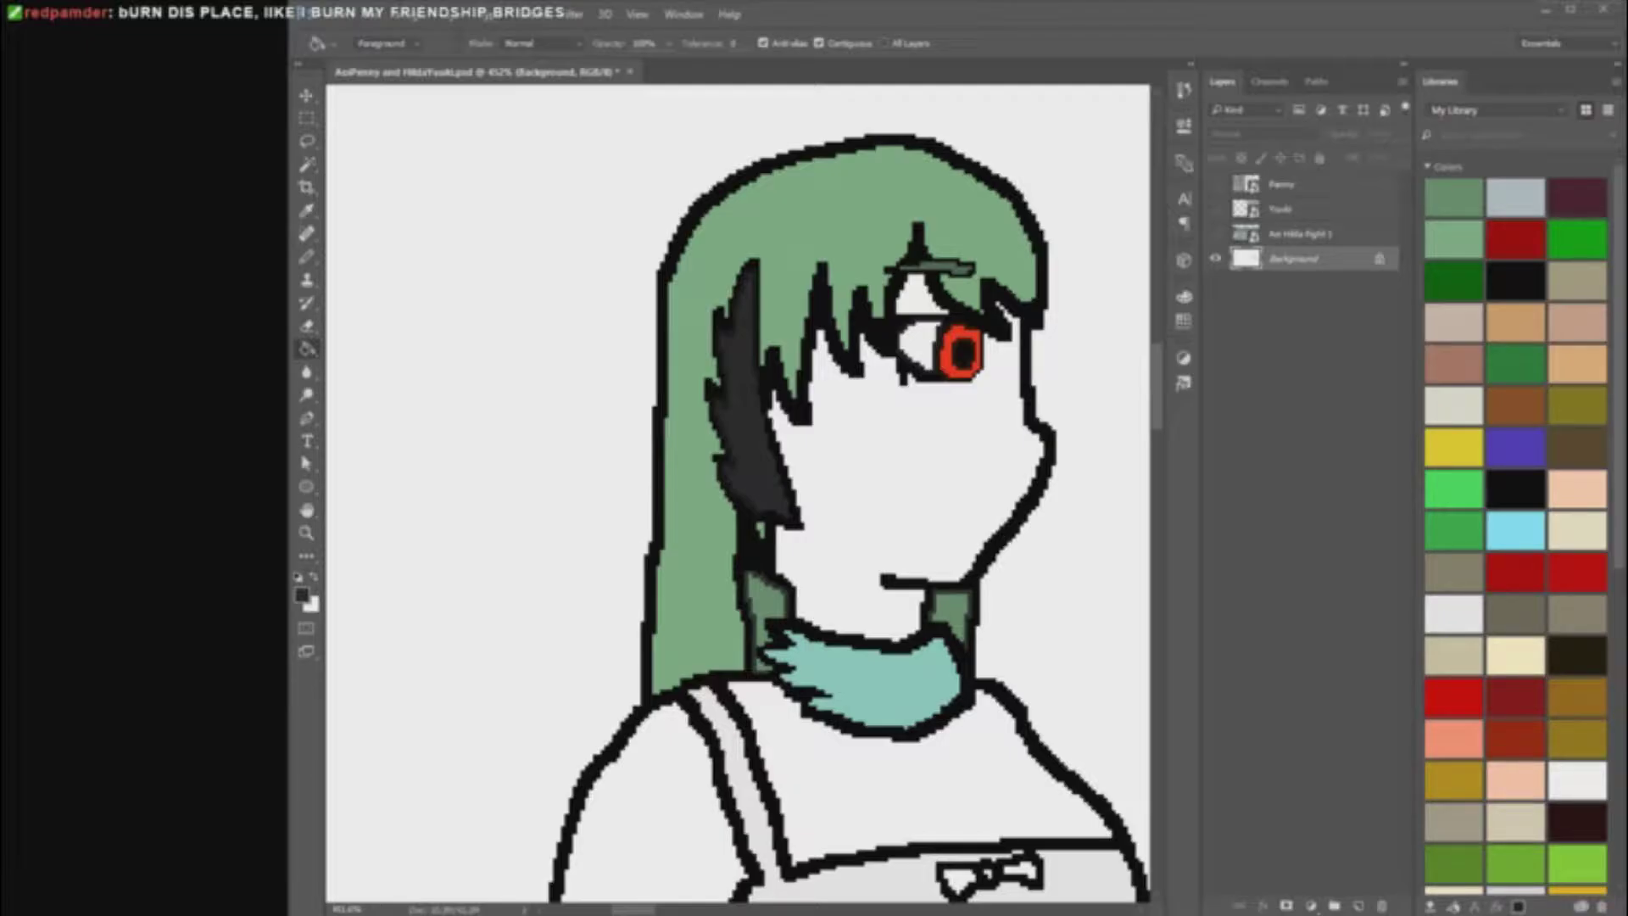
scroll(1107, 721, down, 6)
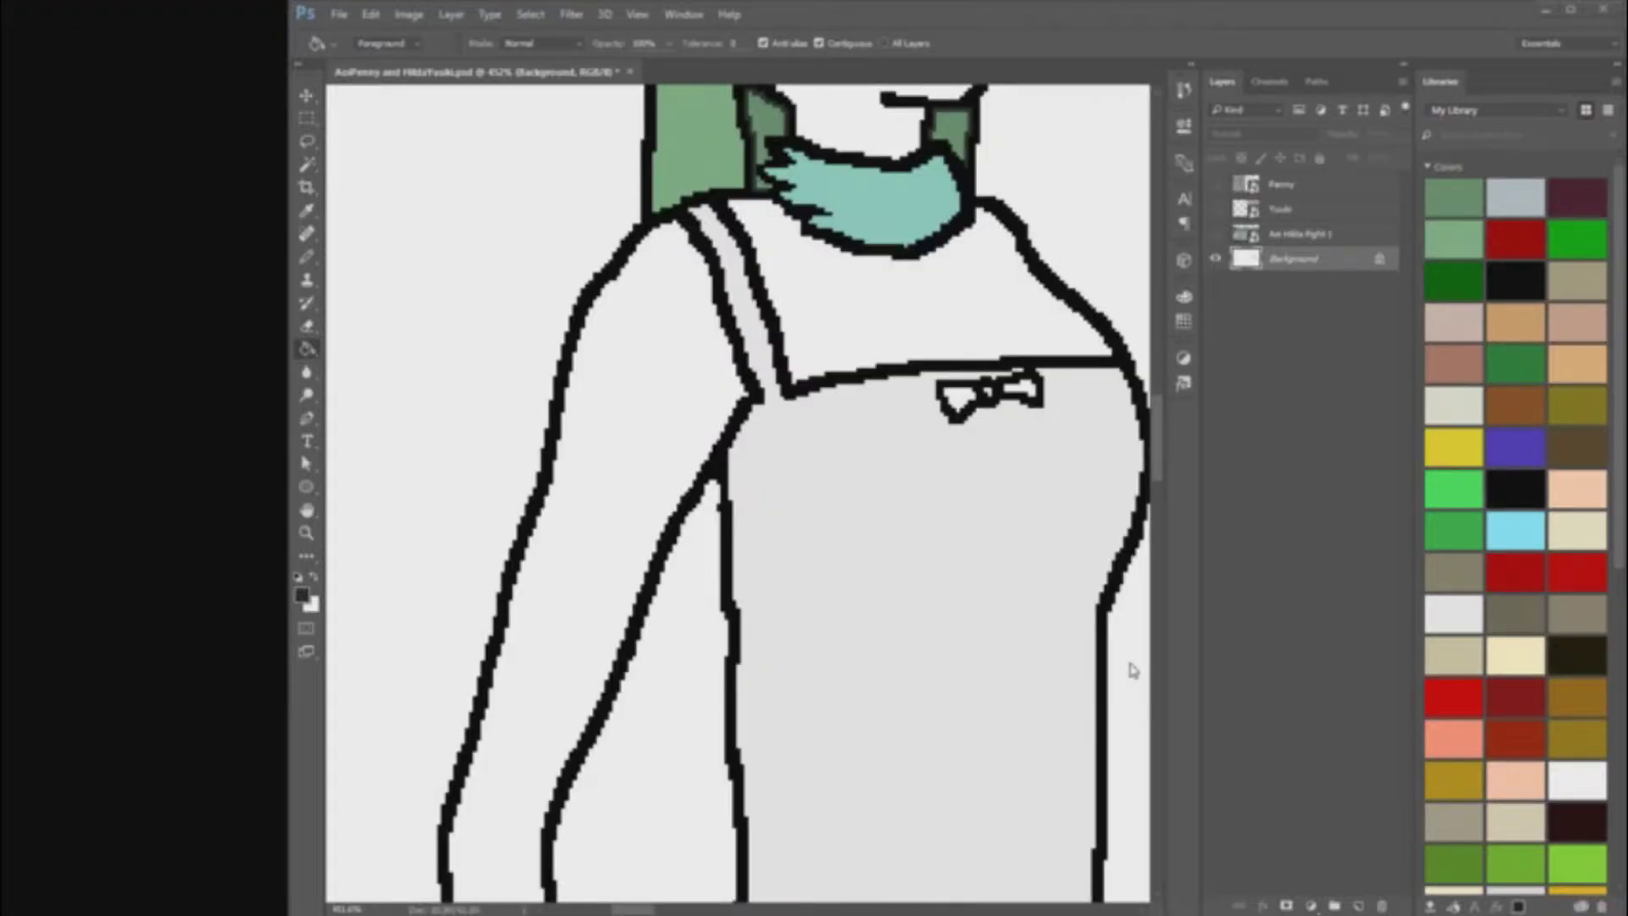
Step: Try filling the chest bow with the light blue Sky swatch, and undo the fills
scroll(1131, 669, up, 2)
click(1515, 526)
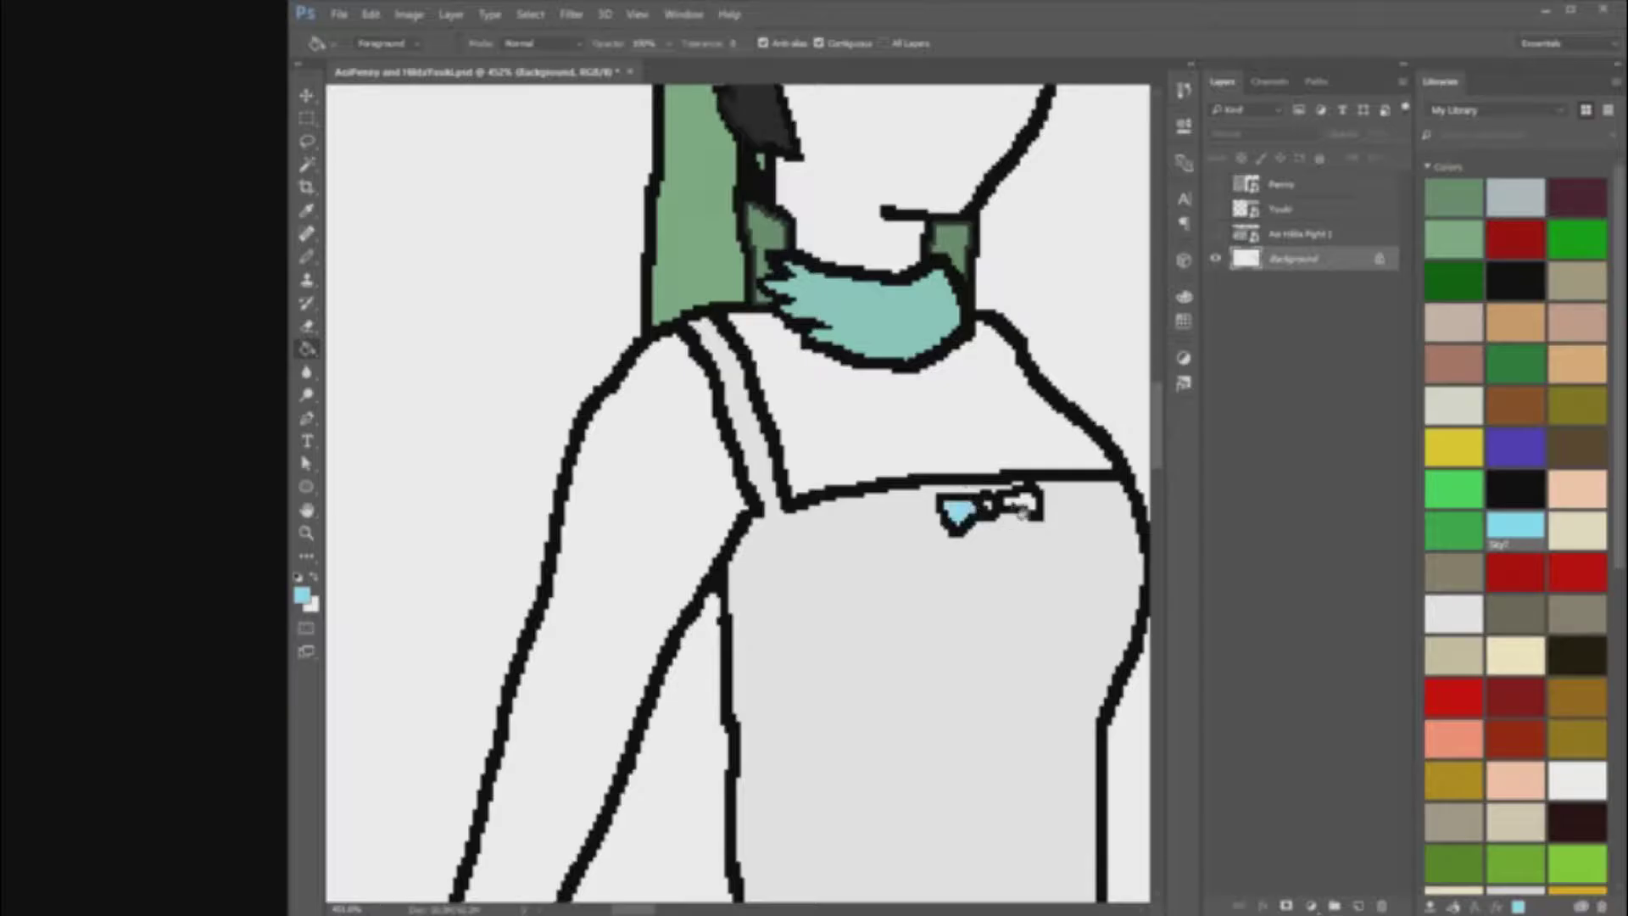
click(1022, 511)
scroll(1009, 505, up, 3)
scroll(992, 645, down, 8)
scroll(1018, 679, up, 6)
key(ctrl+alt+z)
key(ctrl+alt+z)
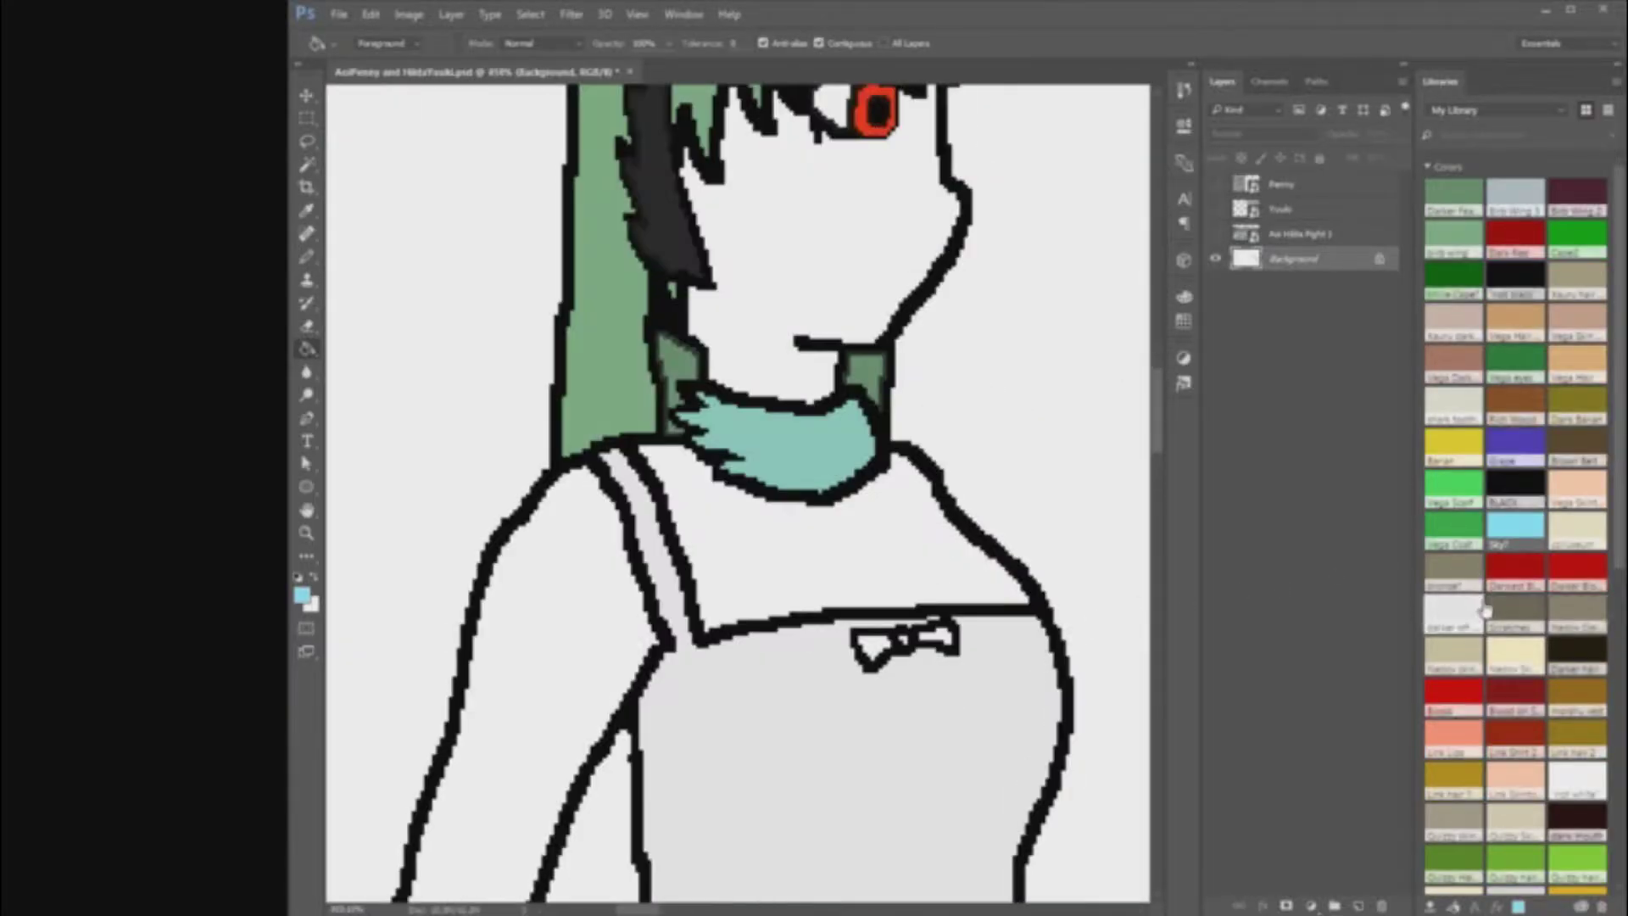
Step: Sample the turquoise of the shorts and fill the knot and both loops of the chest bow with it
scroll(1098, 729, down, 5)
alt+click(1034, 729)
scroll(1001, 509, up, 3)
scroll(932, 341, up, 4)
click(865, 450)
click(784, 459)
click(968, 439)
scroll(906, 496, down, 9)
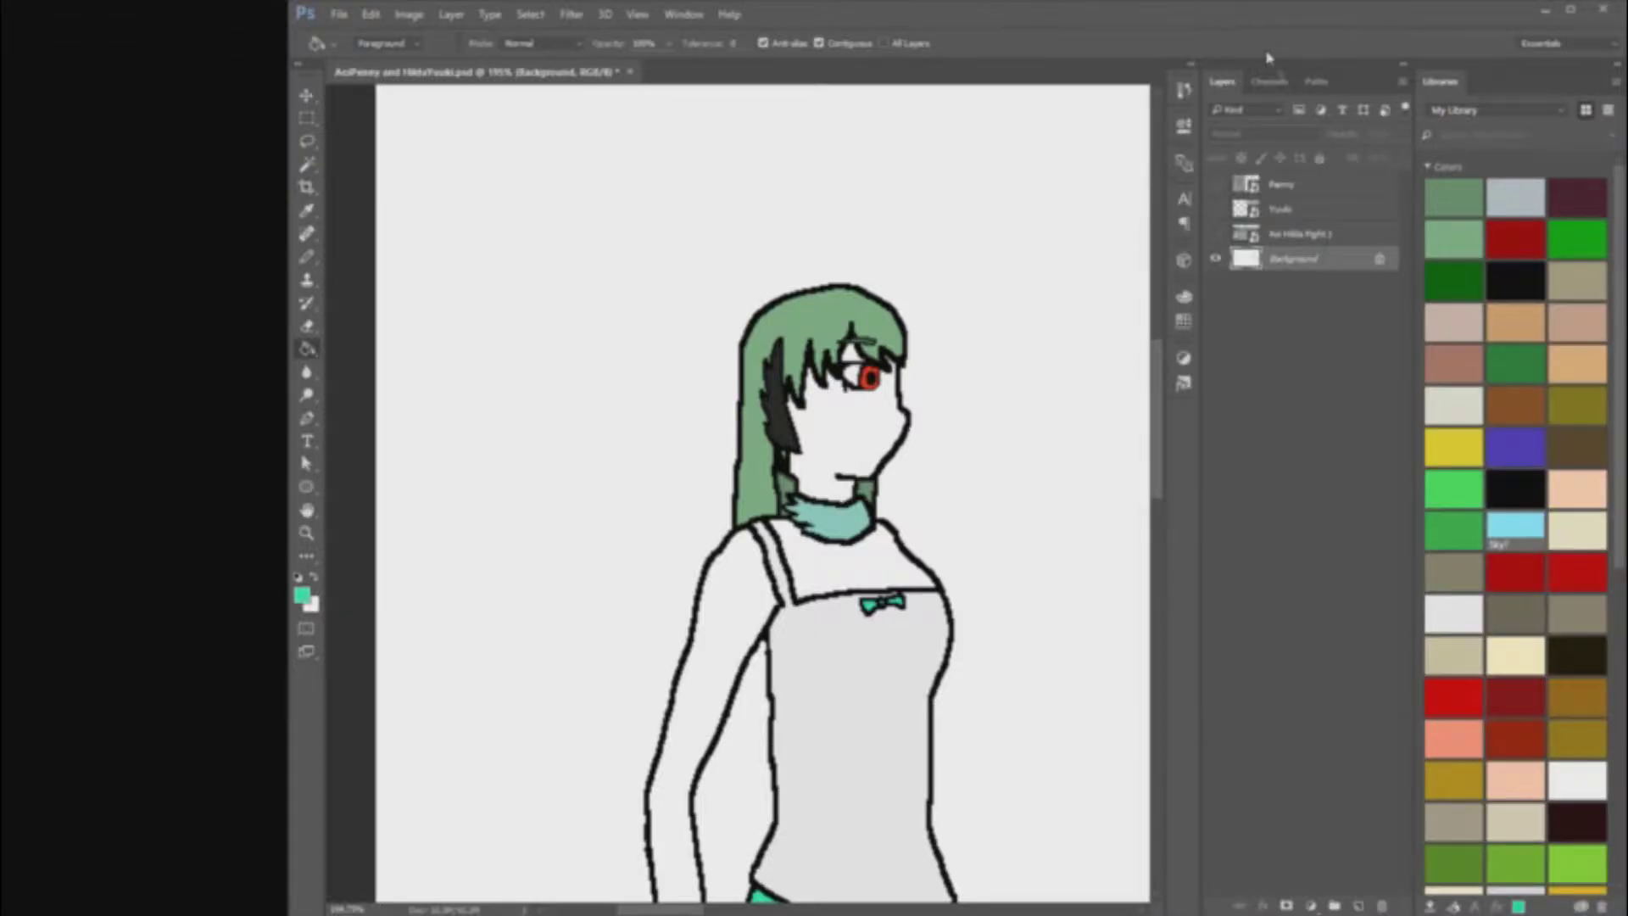
scroll(1577, 594, down, 7)
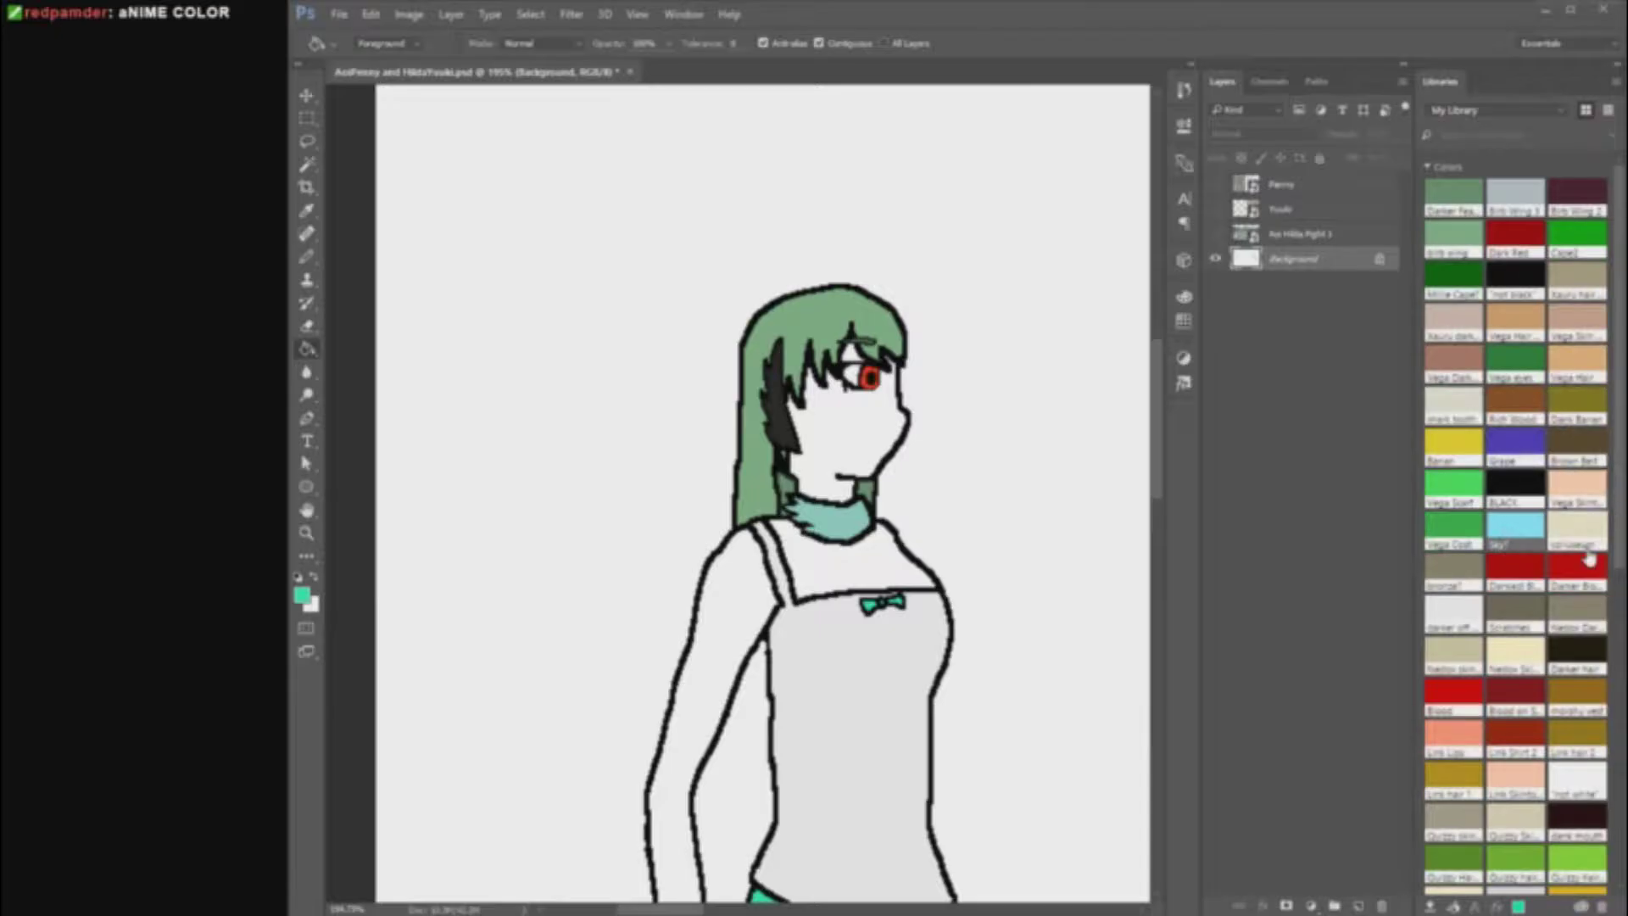
Step: Fill the left figure's face, chest, arms, hands and legs with a light skin-tone library swatch, undoing the misplaced outline fill
click(1577, 592)
scroll(880, 811, down, 7)
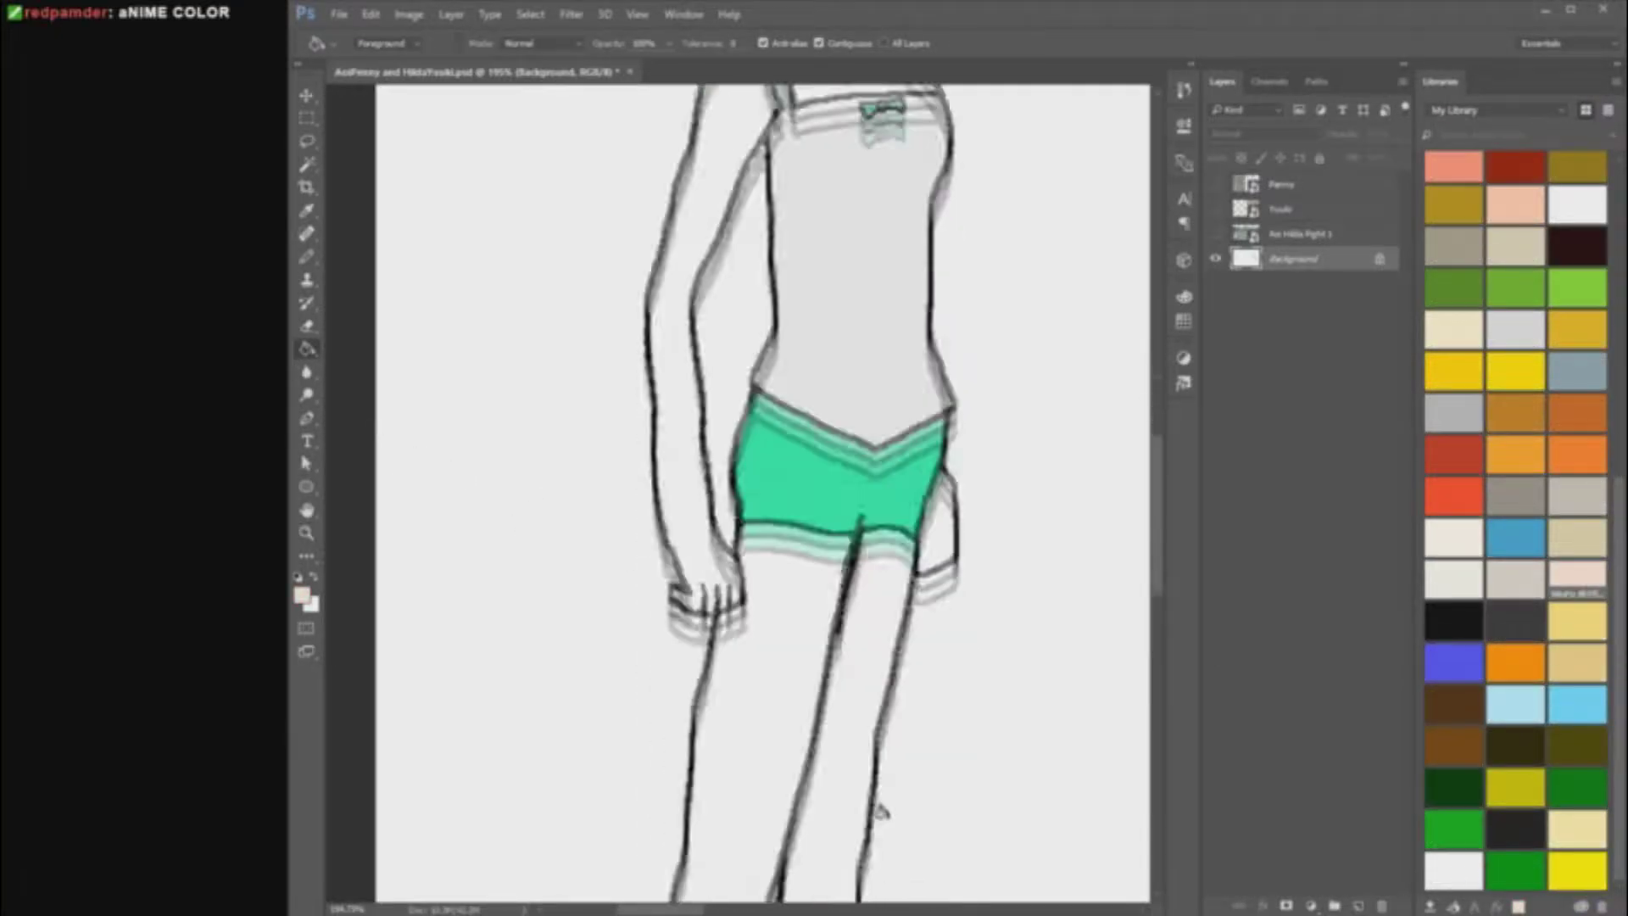
click(836, 764)
click(759, 644)
scroll(759, 628, down, 2)
scroll(764, 399, up, 1)
scroll(761, 412, up, 2)
click(736, 373)
click(806, 364)
click(912, 717)
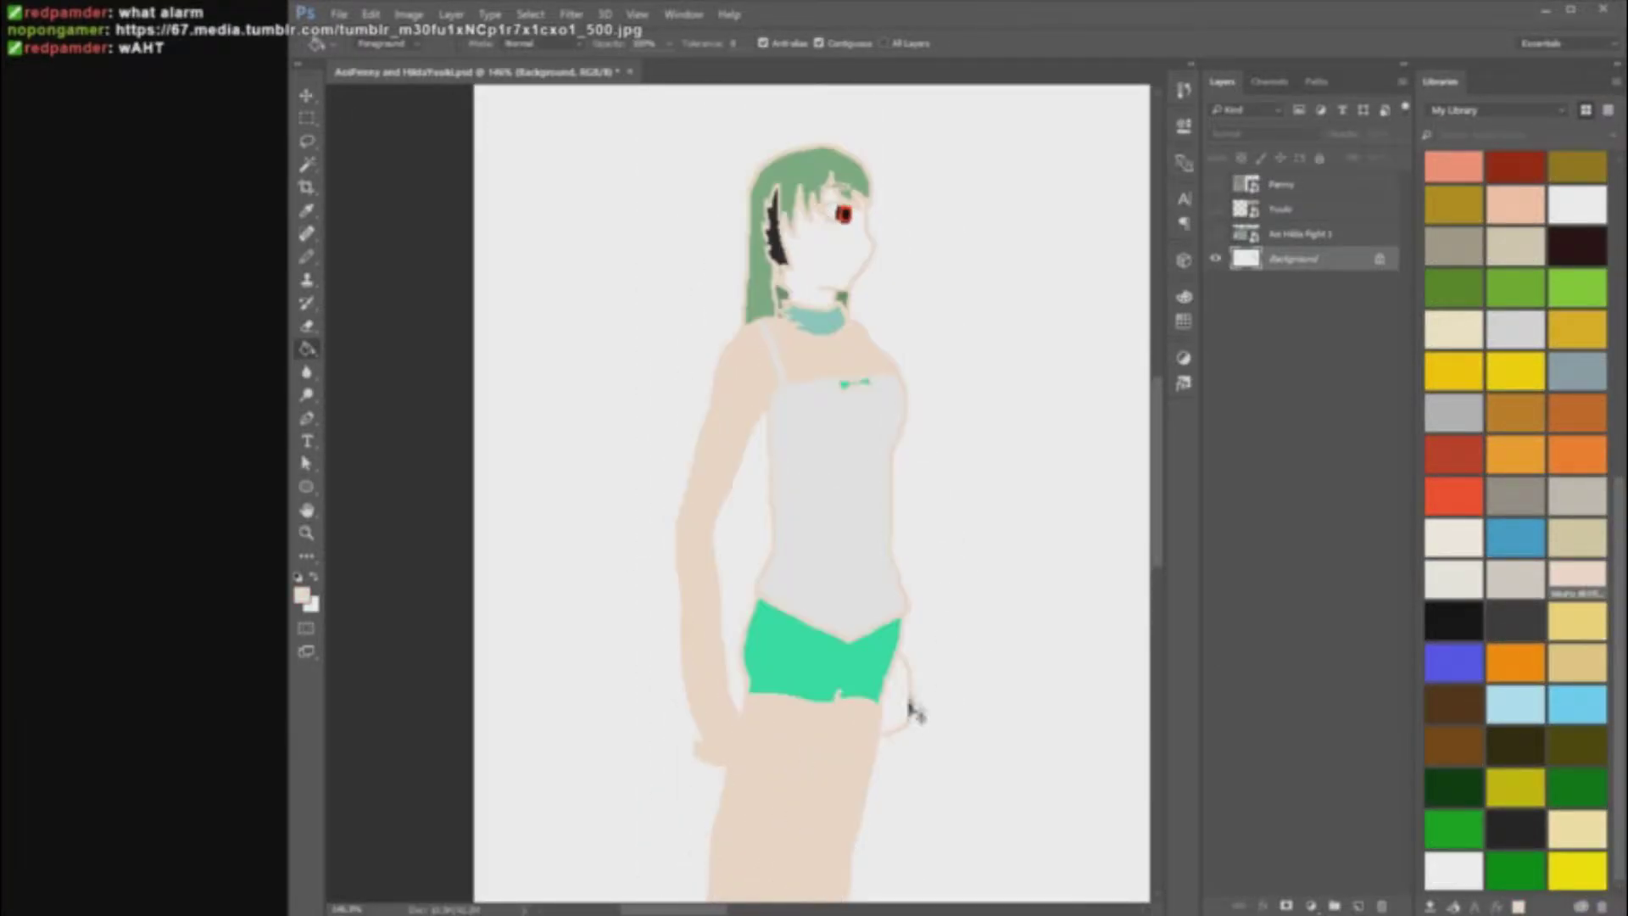
key(ctrl+z)
scroll(820, 396, up, 18)
click(810, 475)
scroll(855, 321, down, 5)
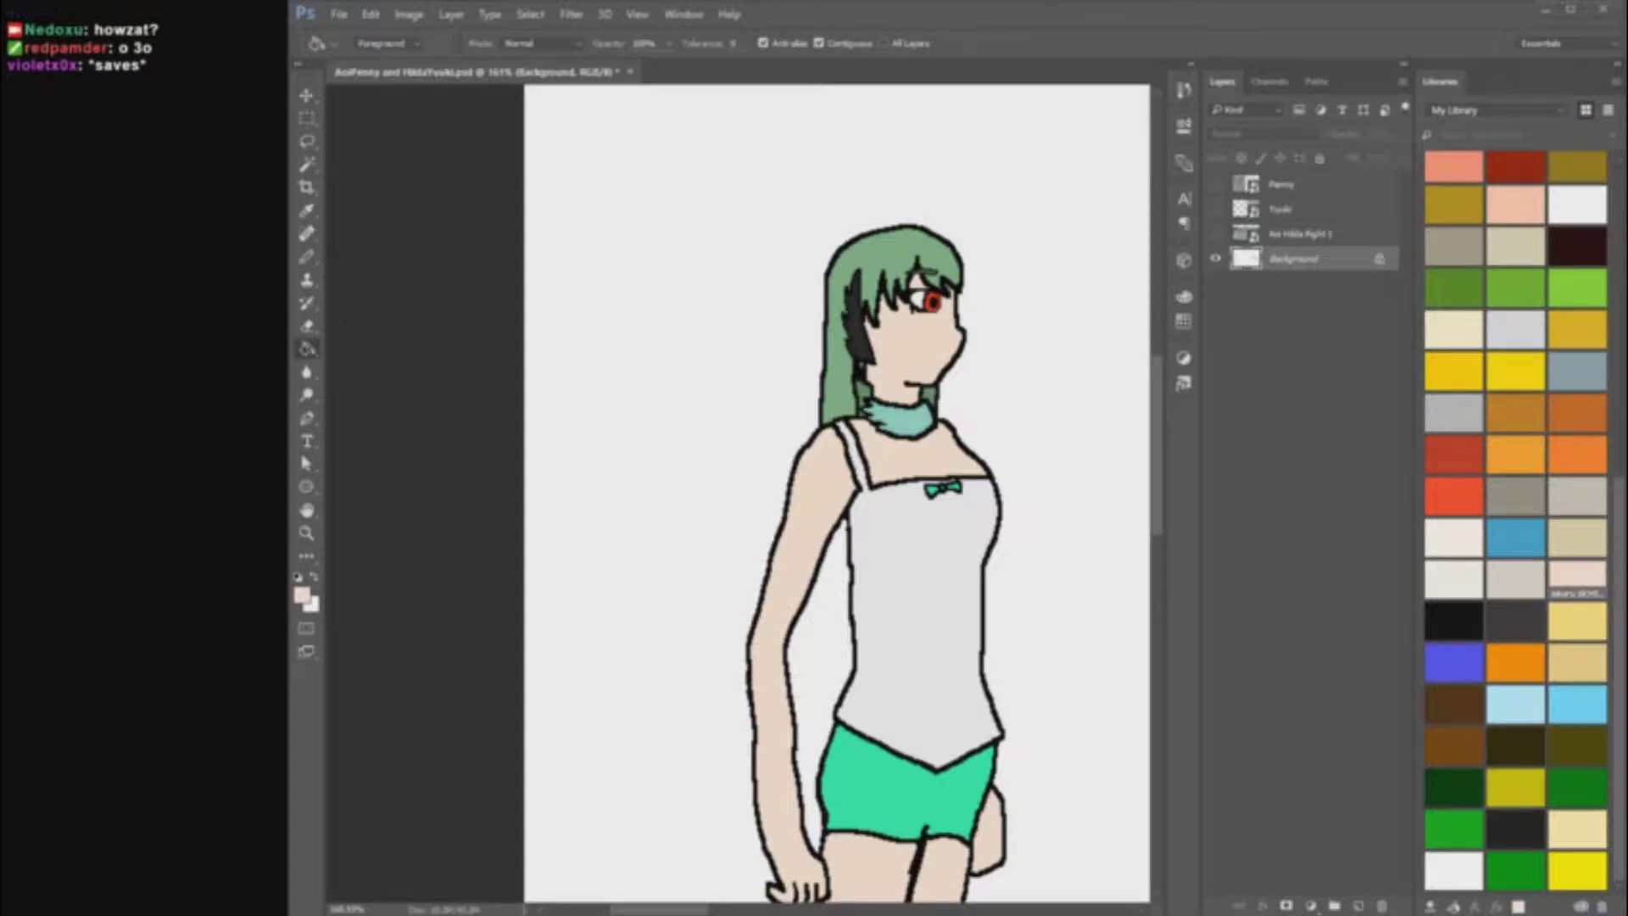
Step: Draw black pencil outlines at the lower end of the hair, separating the back strand and a rounded lock beside the neck
scroll(1509, 429, up, 7)
scroll(1536, 509, down, 5)
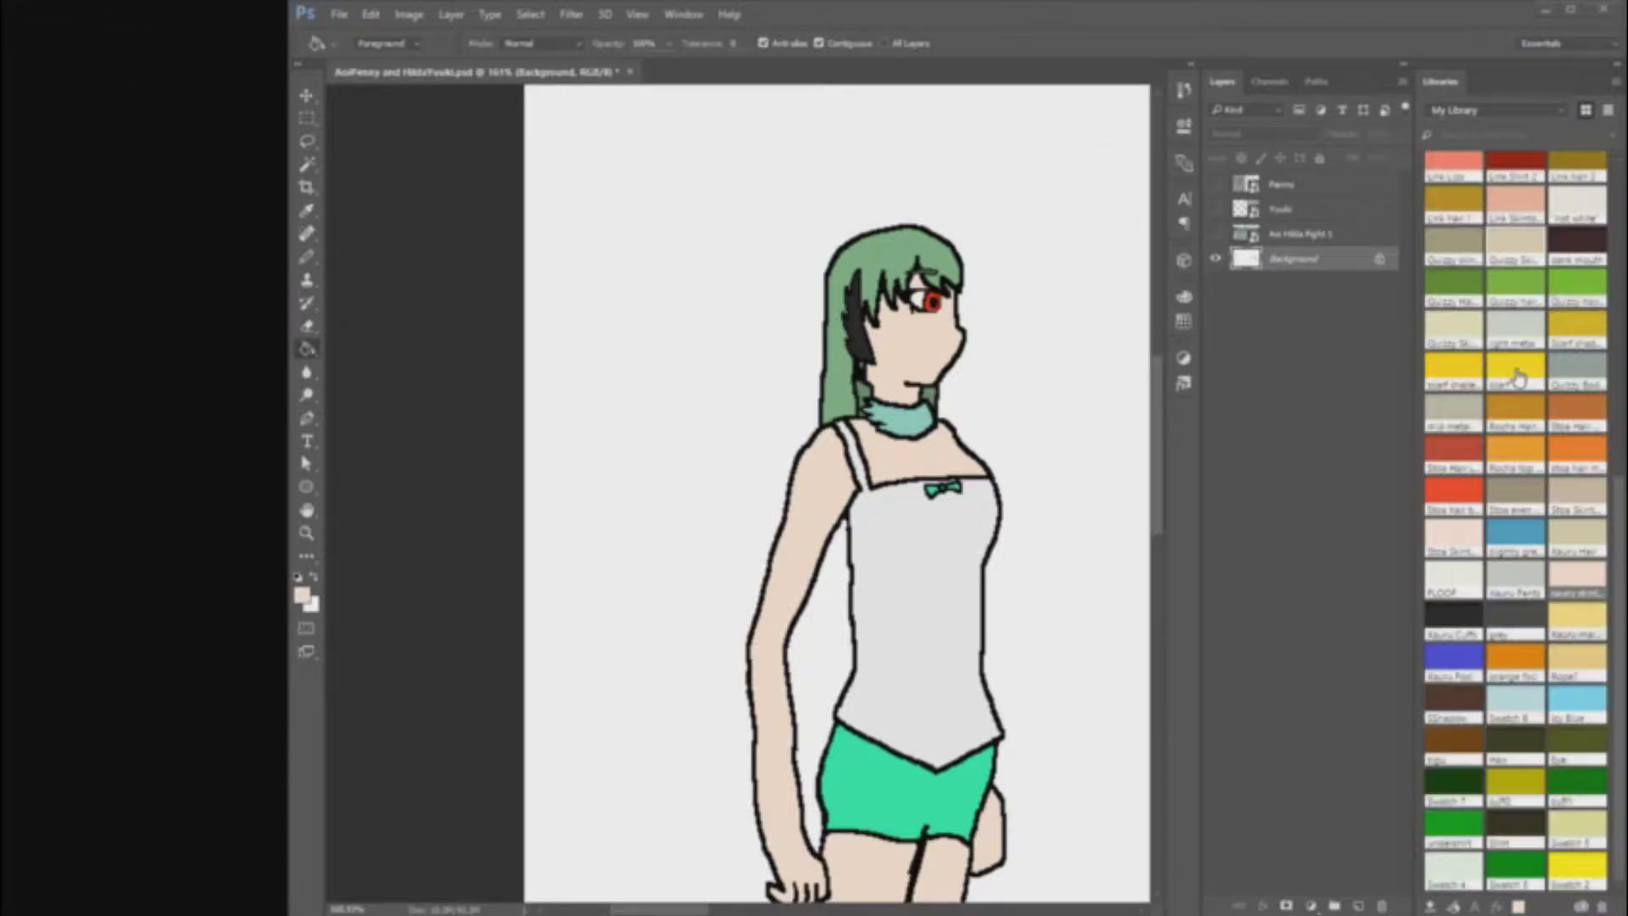
scroll(1536, 583, up, 5)
scroll(949, 346, up, 15)
click(1513, 485)
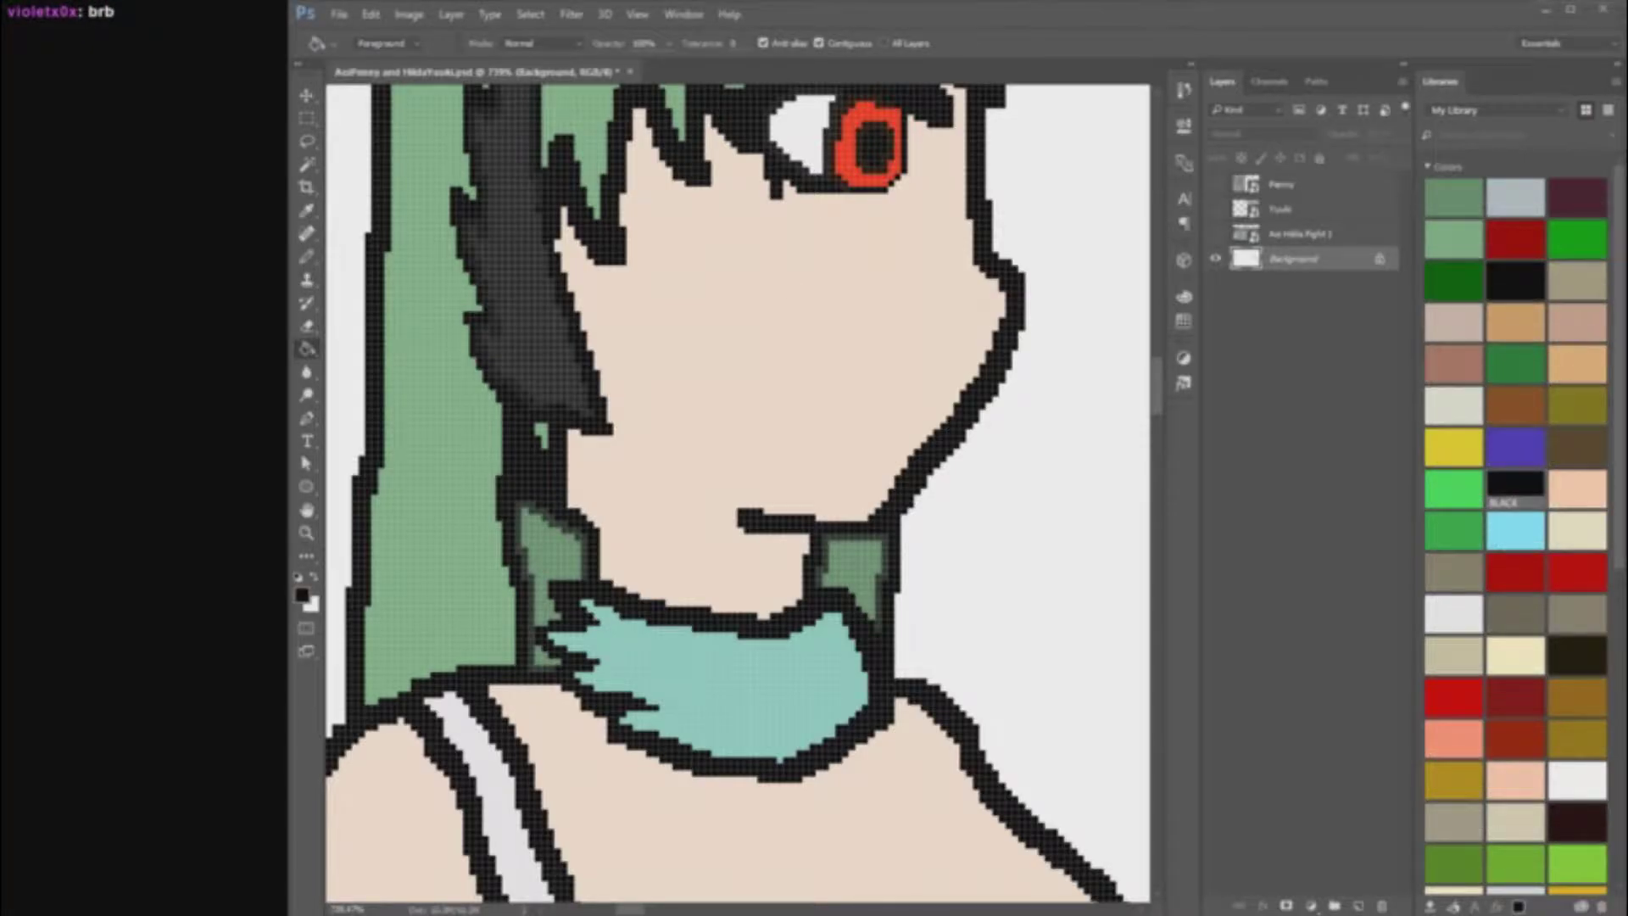
scroll(693, 591, down, 3)
right_click(307, 256)
right_click(460, 374)
click(636, 359)
drag(456, 340, 515, 521)
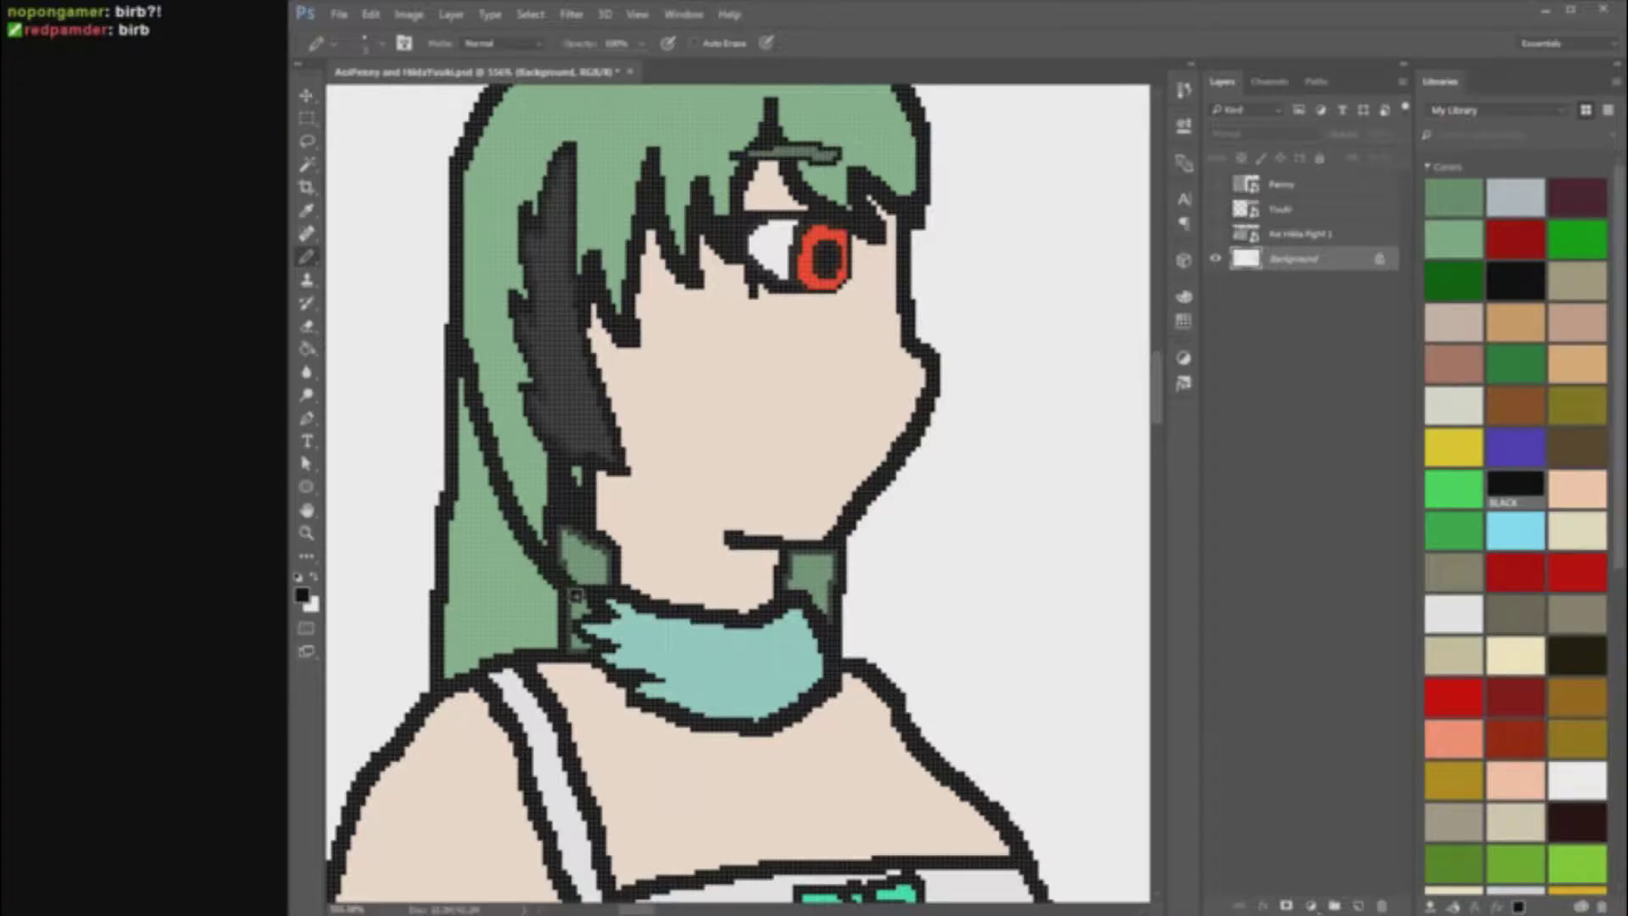
key(ctrl+z)
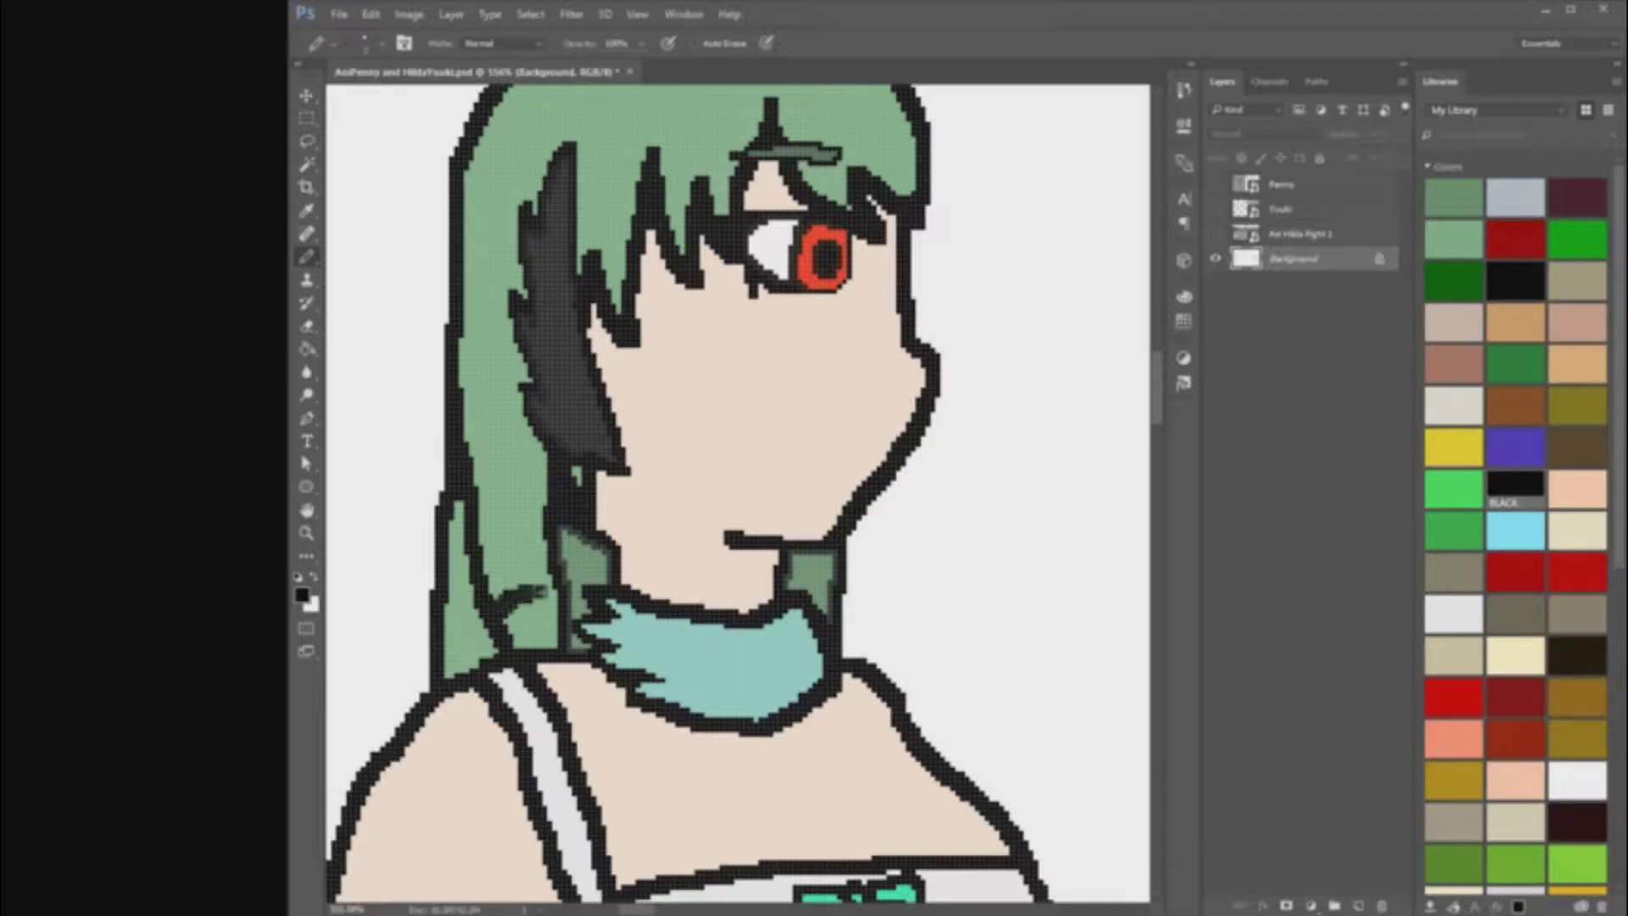
scroll(521, 639, up, 3)
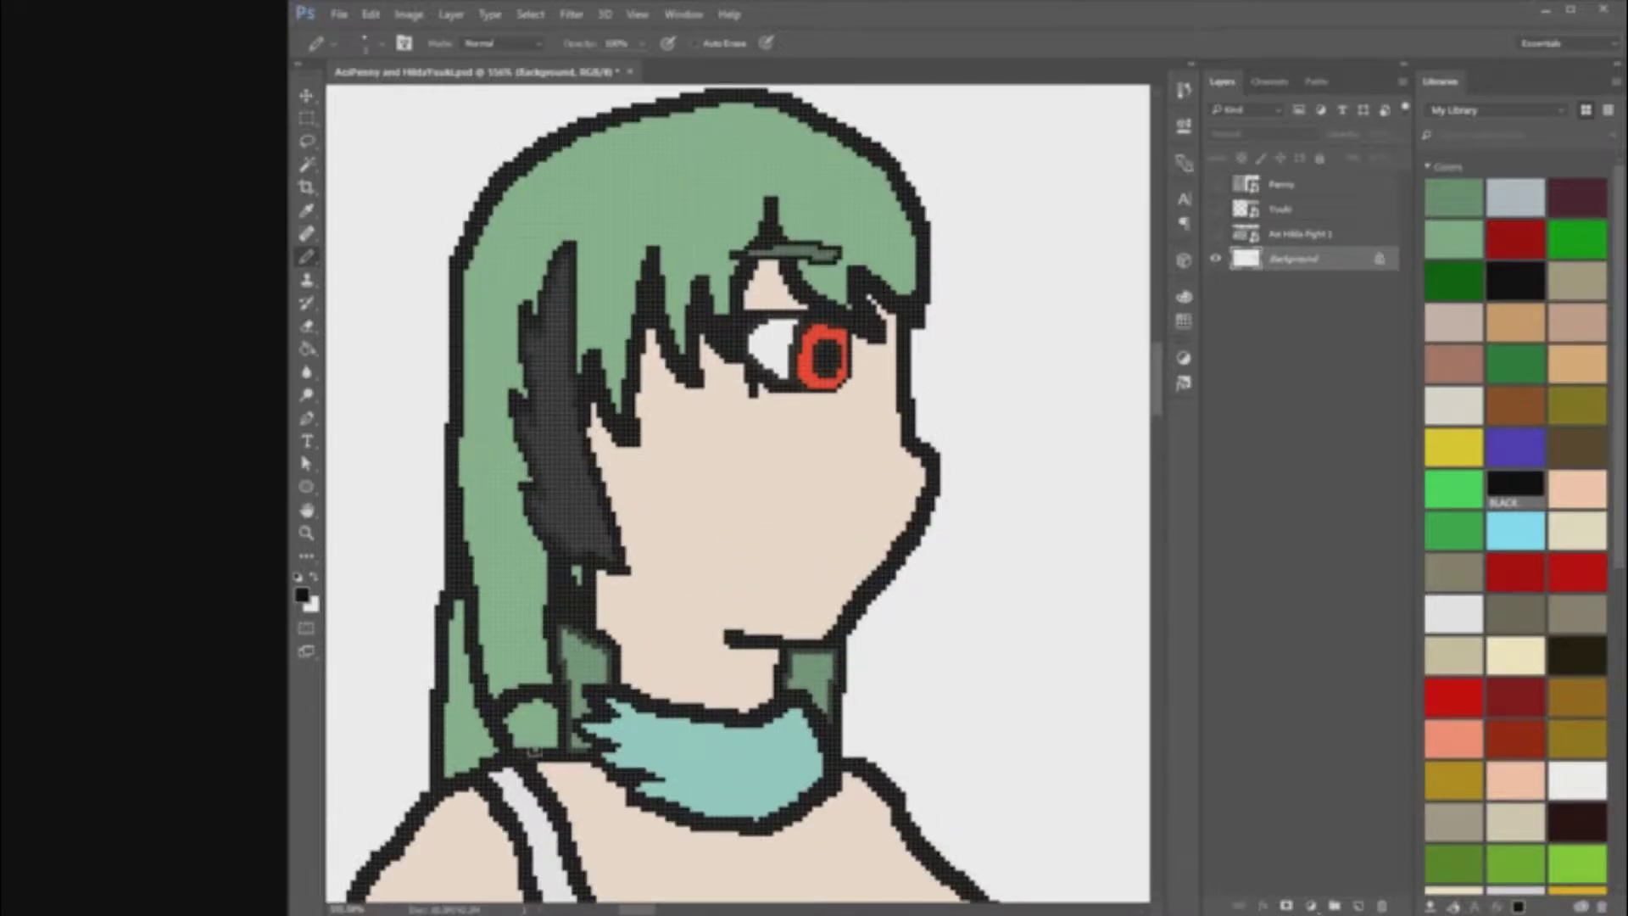
scroll(573, 670, up, 5)
drag(653, 616, 754, 559)
scroll(718, 681, down, 3)
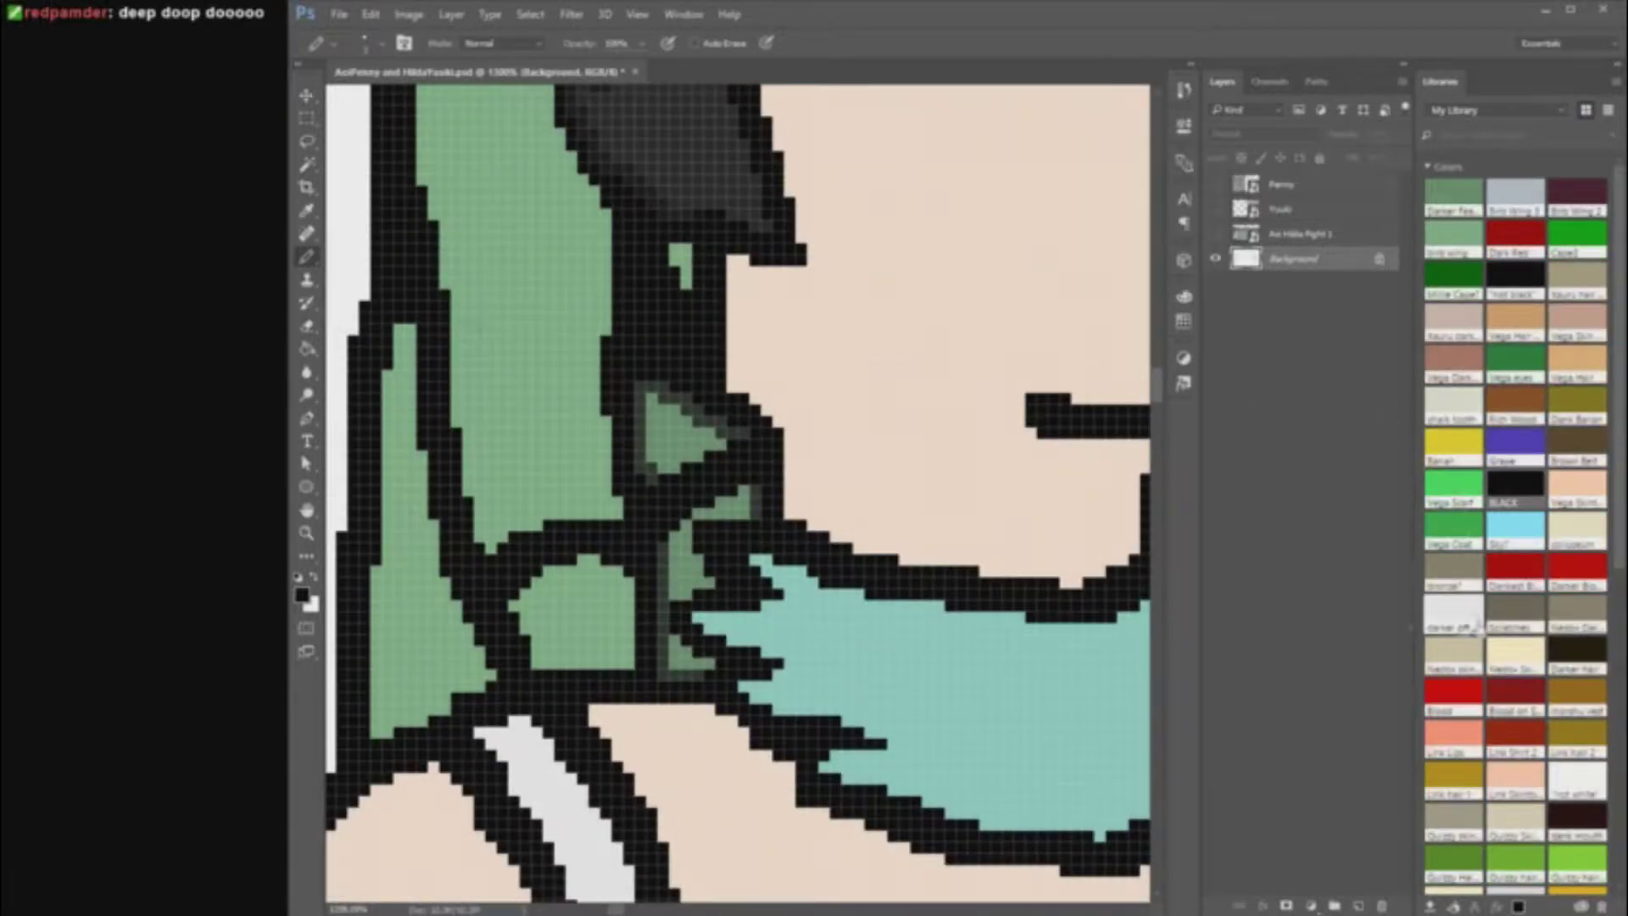
Step: Reduce the pencil size and paint the green gaps between the hair and neck fluff with the off-white library swatch
click(1453, 613)
scroll(568, 626, down, 5)
scroll(568, 626, up, 6)
drag(867, 497, 864, 498)
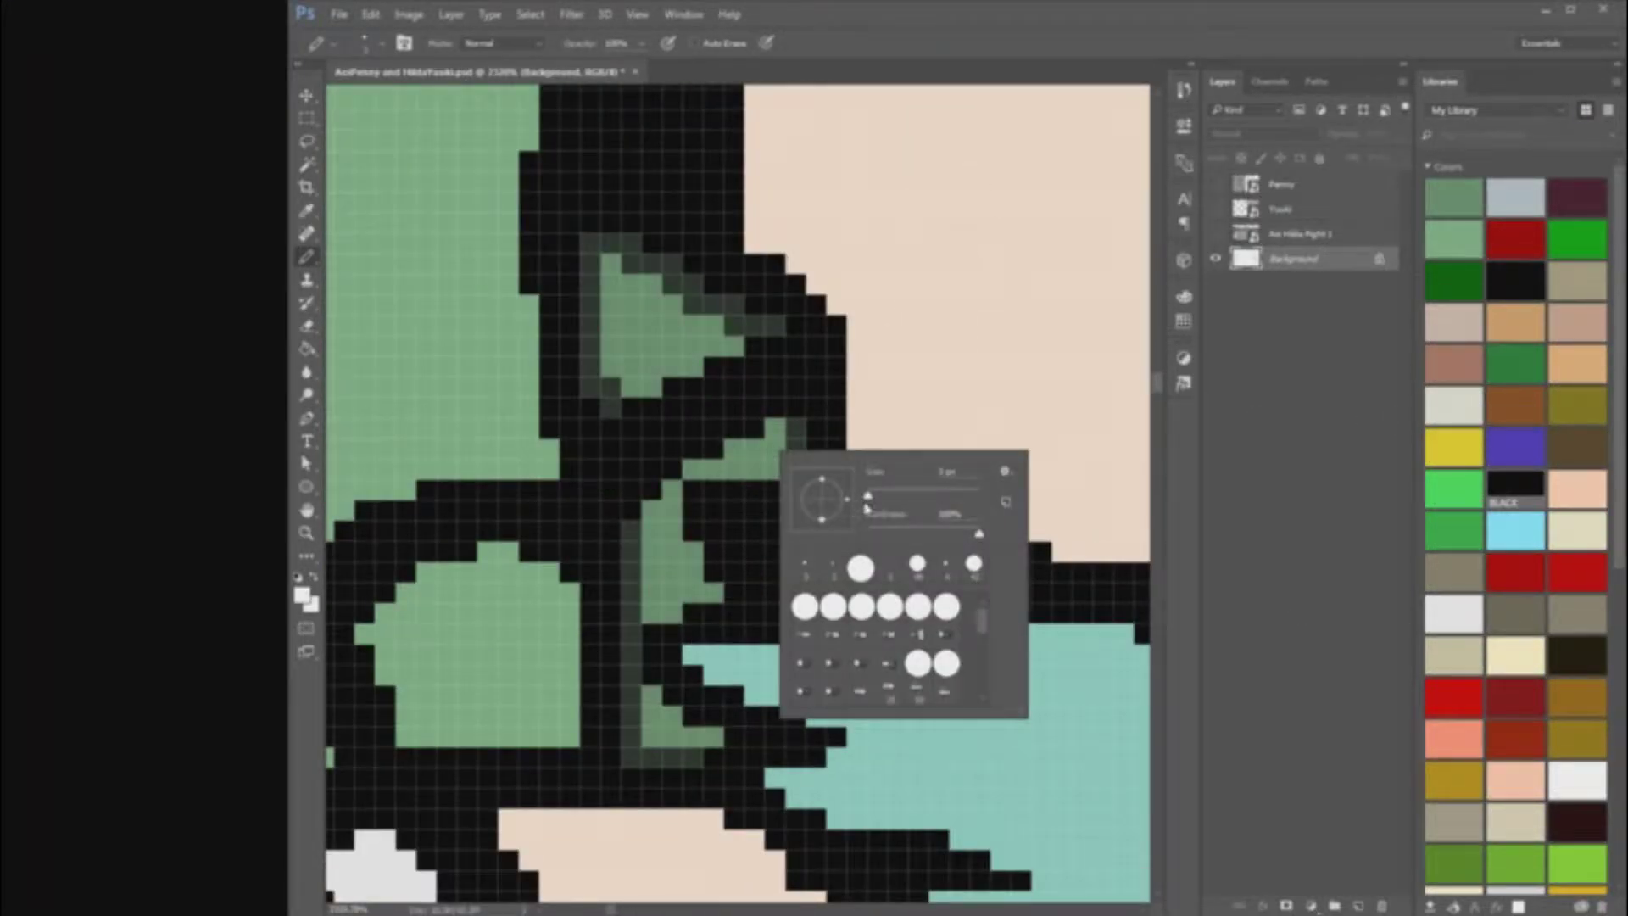
key(Return)
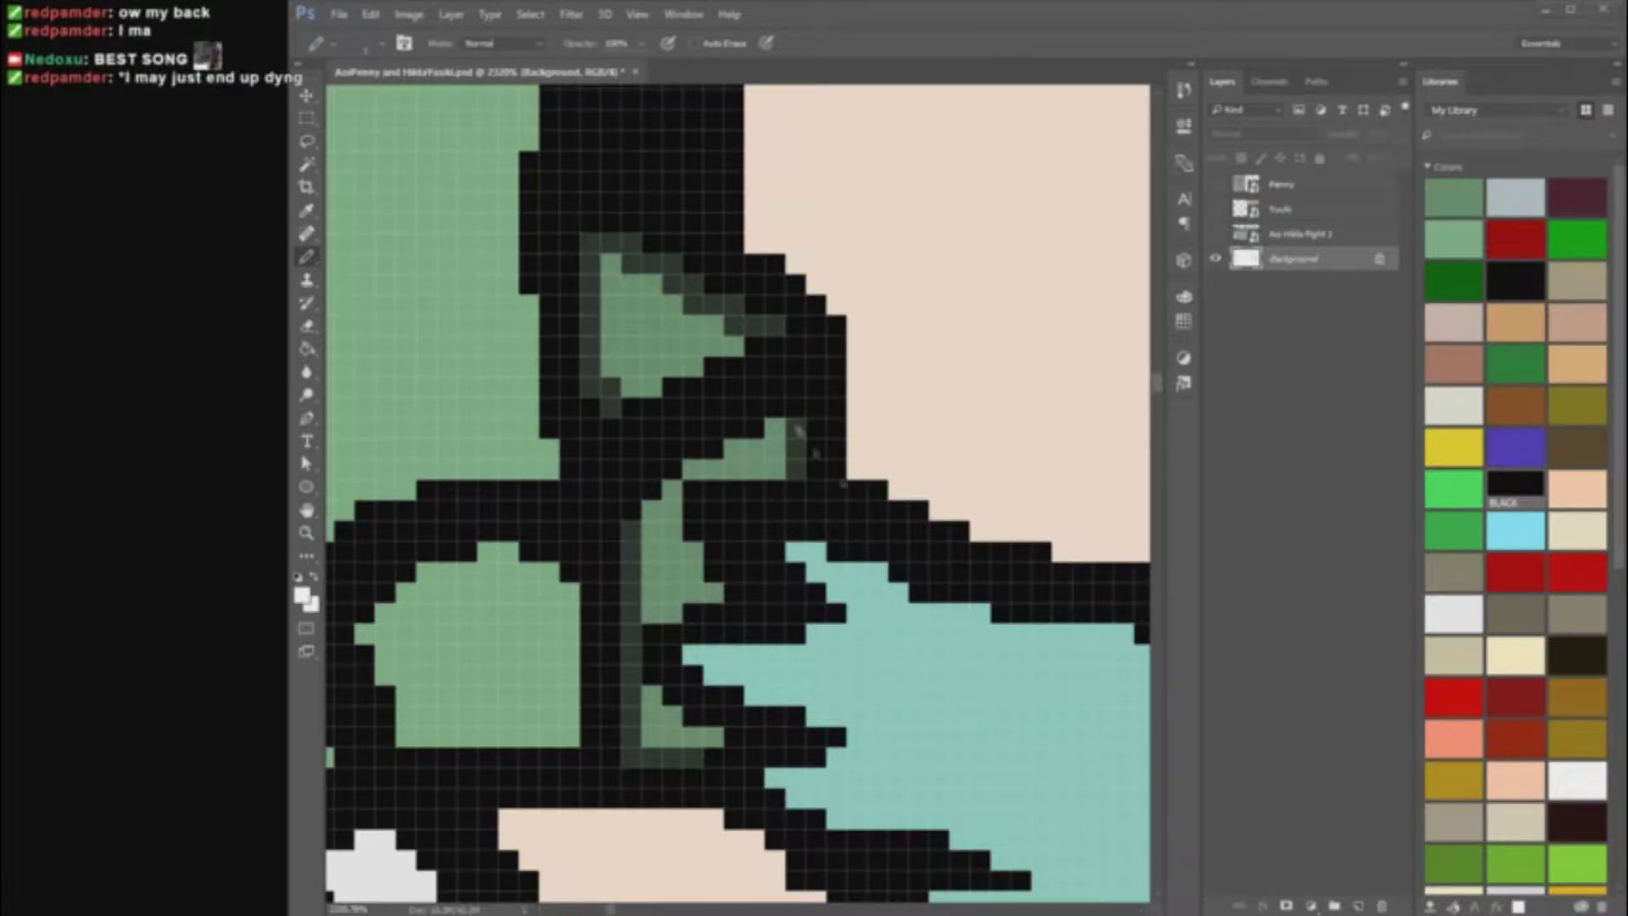
mouse_move(788, 452)
mouse_down()
mouse_move(734, 465)
mouse_move(638, 543)
mouse_move(693, 553)
mouse_move(653, 614)
mouse_up()
scroll(646, 580, down, 1)
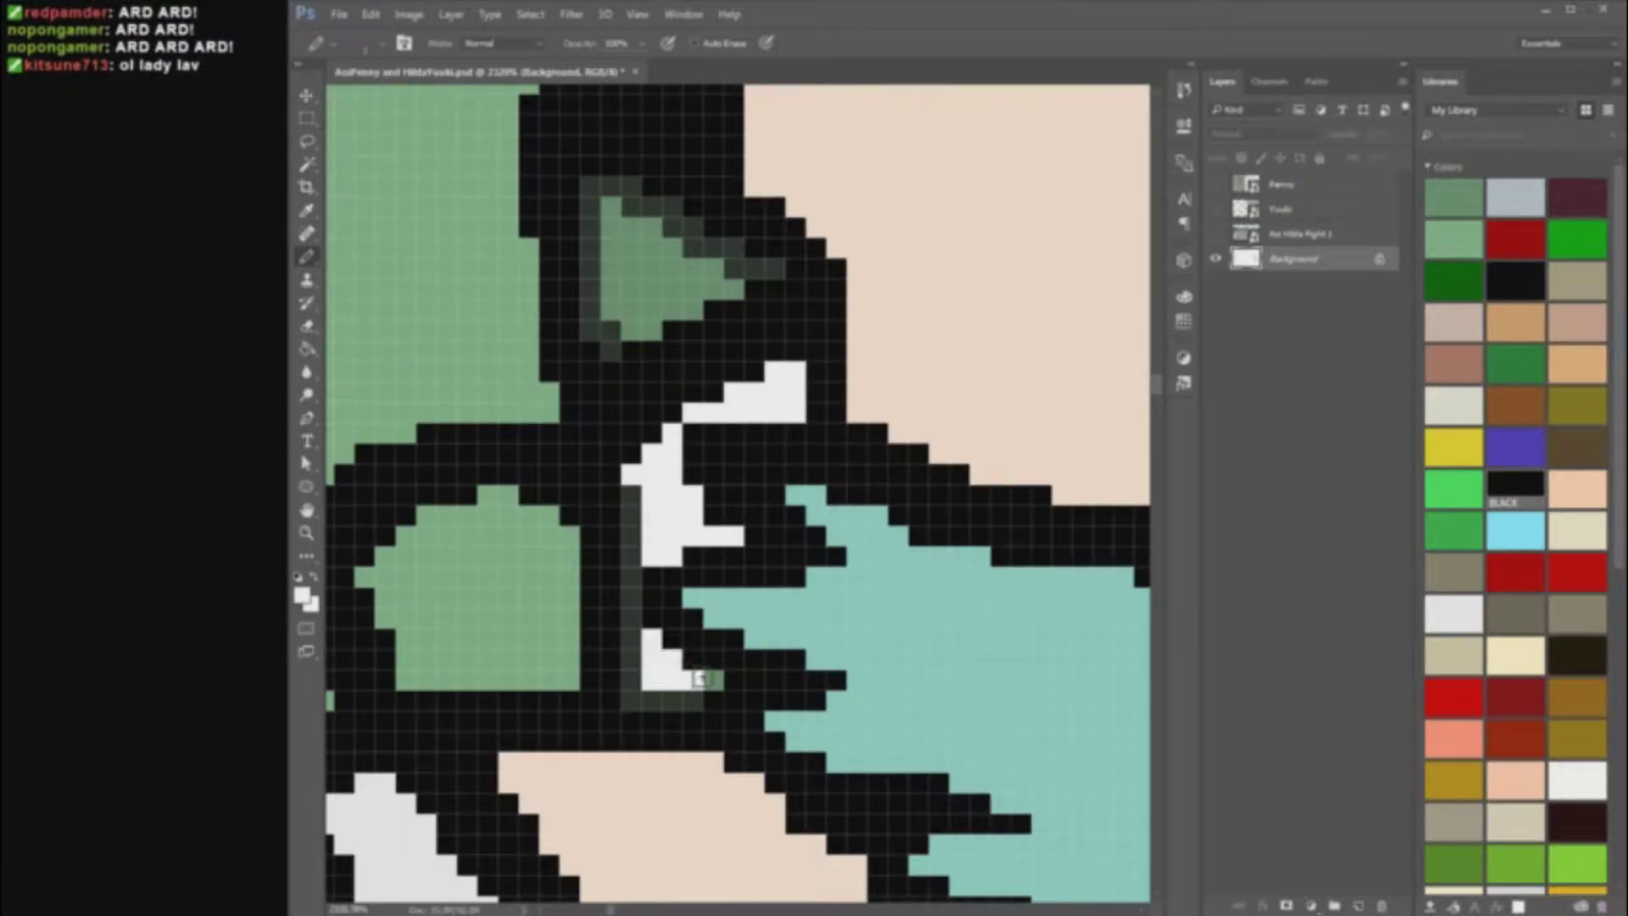
drag(697, 678, 715, 680)
scroll(784, 577, down, 10)
scroll(971, 645, up, 9)
Step: Paint the green patch beneath the chin off-white and blacken the gray pixels along the neck and jaw outlines
drag(924, 758, 885, 678)
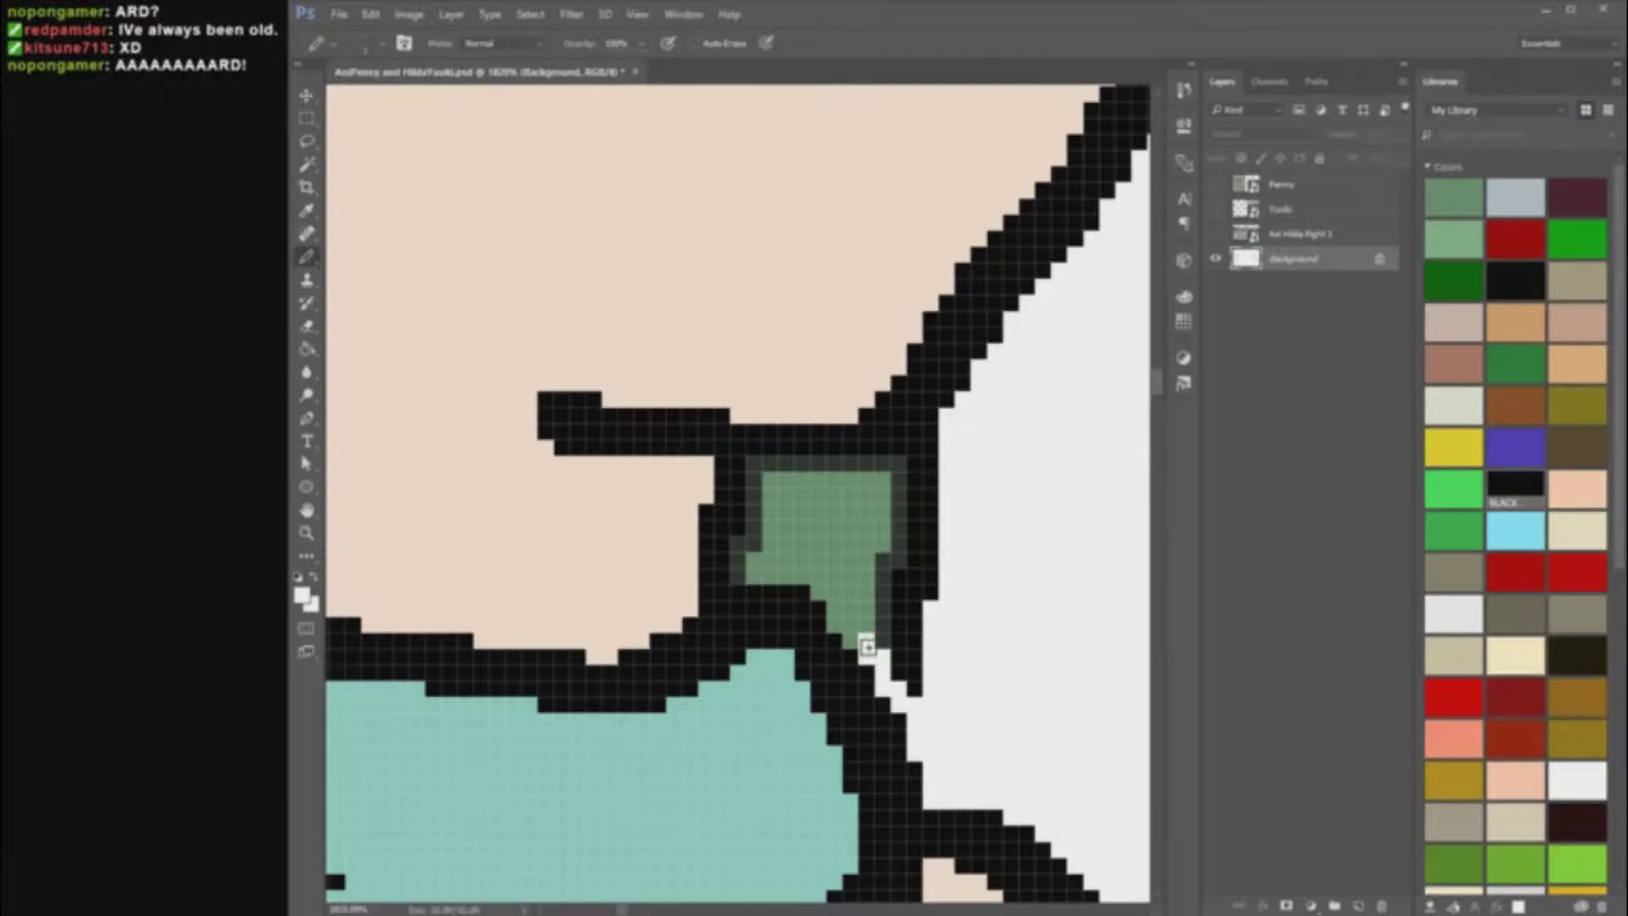
drag(848, 626, 765, 548)
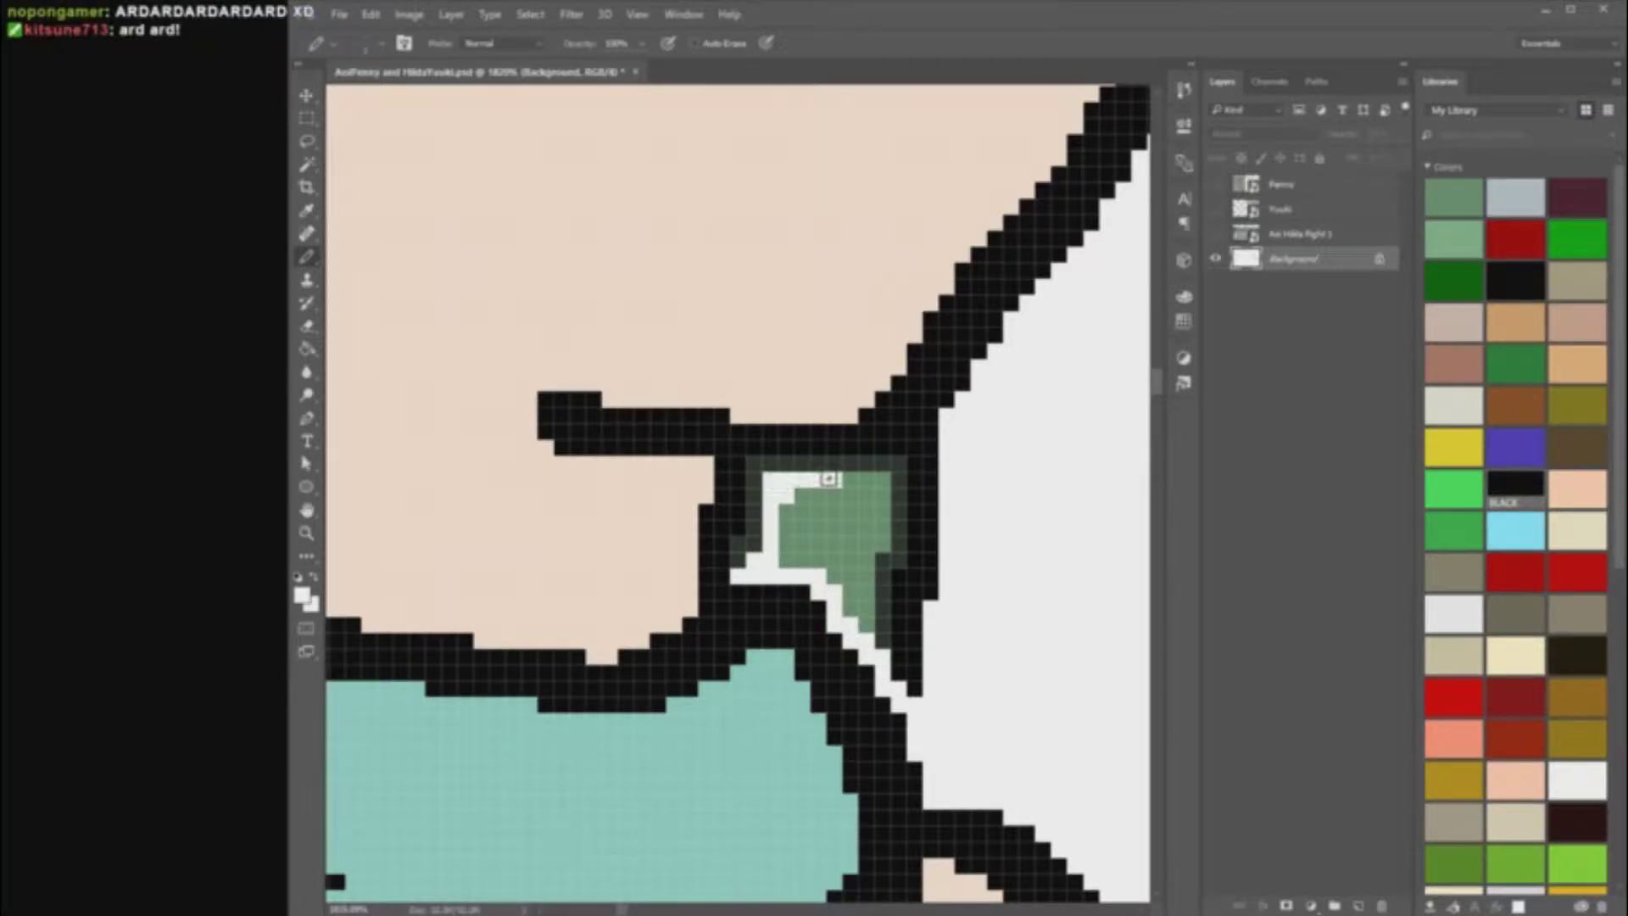
mouse_move(914, 462)
mouse_down()
mouse_move(935, 494)
mouse_move(915, 671)
mouse_move(932, 494)
mouse_move(882, 481)
mouse_move(786, 557)
mouse_move(888, 510)
mouse_move(889, 625)
mouse_move(835, 576)
mouse_up()
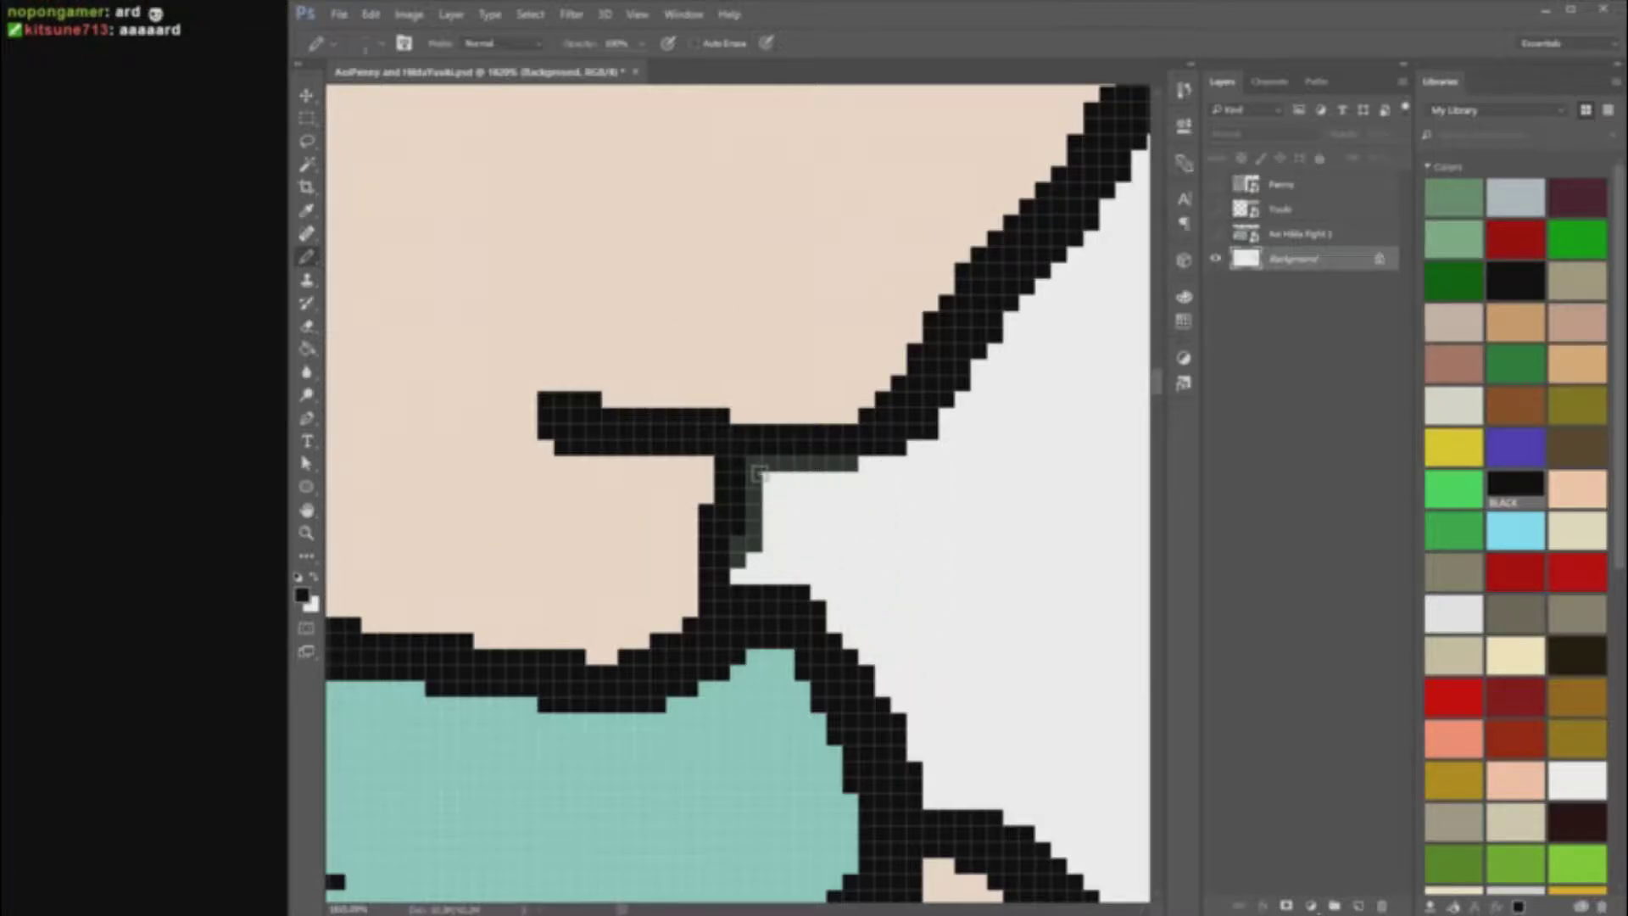
drag(759, 473, 741, 544)
drag(772, 461, 850, 463)
Step: Sample the dark green and paint over the black and gray pixels dividing the hair from its triangular tip below the ear feather
scroll(797, 544, down, 9)
scroll(519, 547, up, 8)
drag(534, 624, 534, 742)
scroll(497, 444, up, 4)
mouse_move(531, 536)
mouse_down()
mouse_move(547, 446)
mouse_move(489, 554)
mouse_move(469, 558)
mouse_move(508, 509)
mouse_move(468, 367)
mouse_up()
alt+click(546, 463)
scroll(492, 407, up, 2)
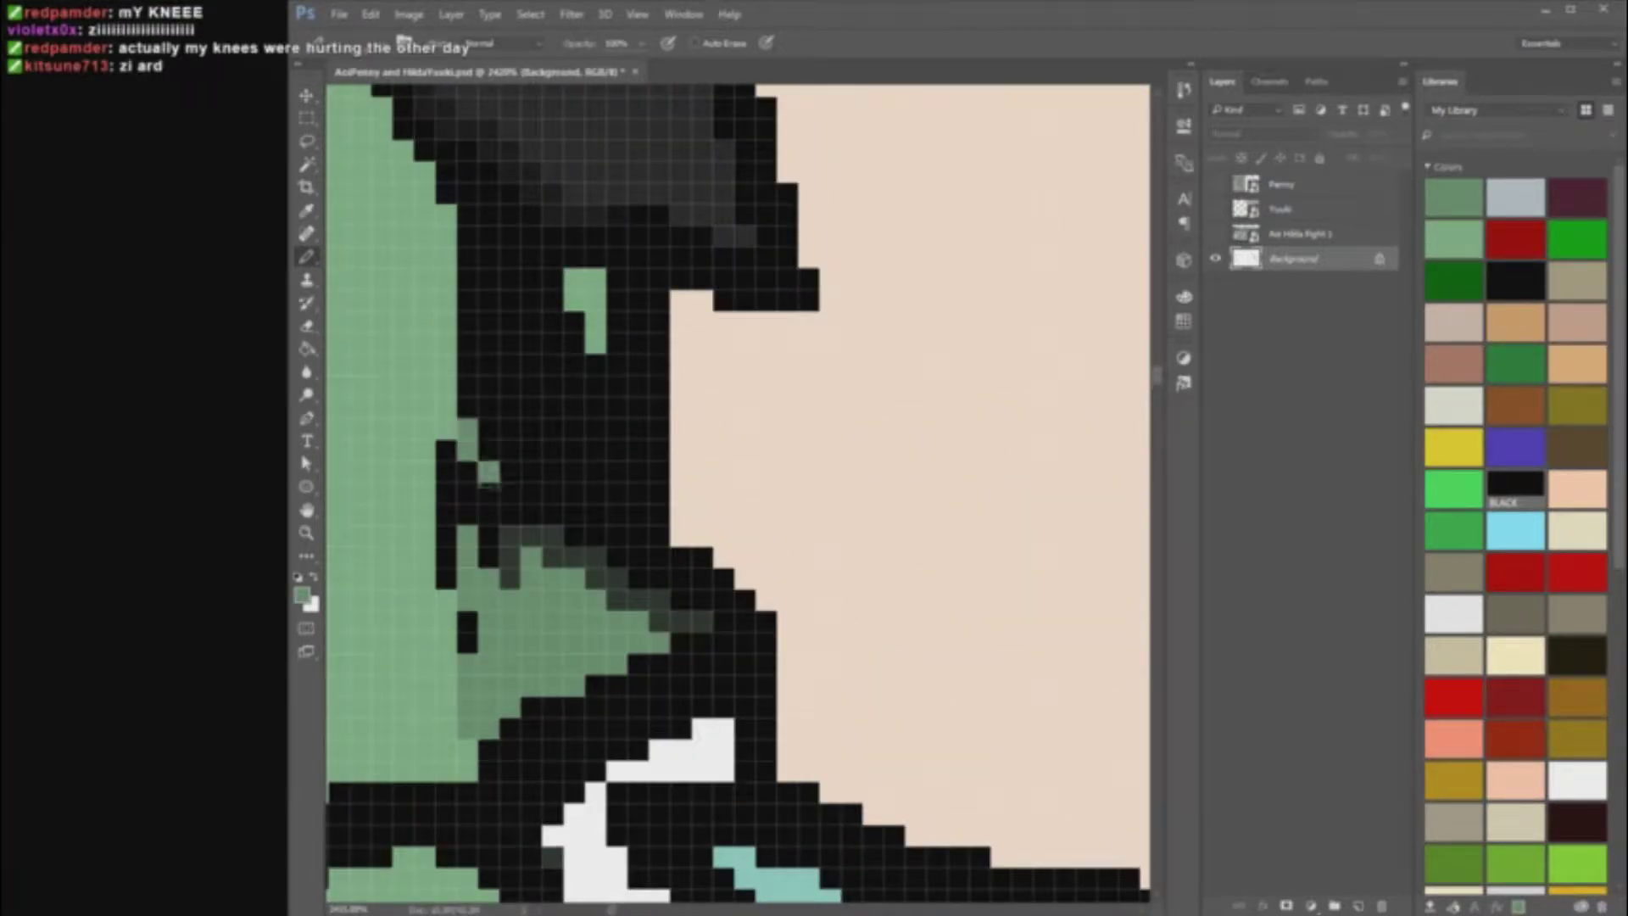
drag(587, 529, 456, 395)
mouse_move(415, 536)
mouse_down()
mouse_move(449, 558)
mouse_move(446, 457)
mouse_move(500, 523)
mouse_up()
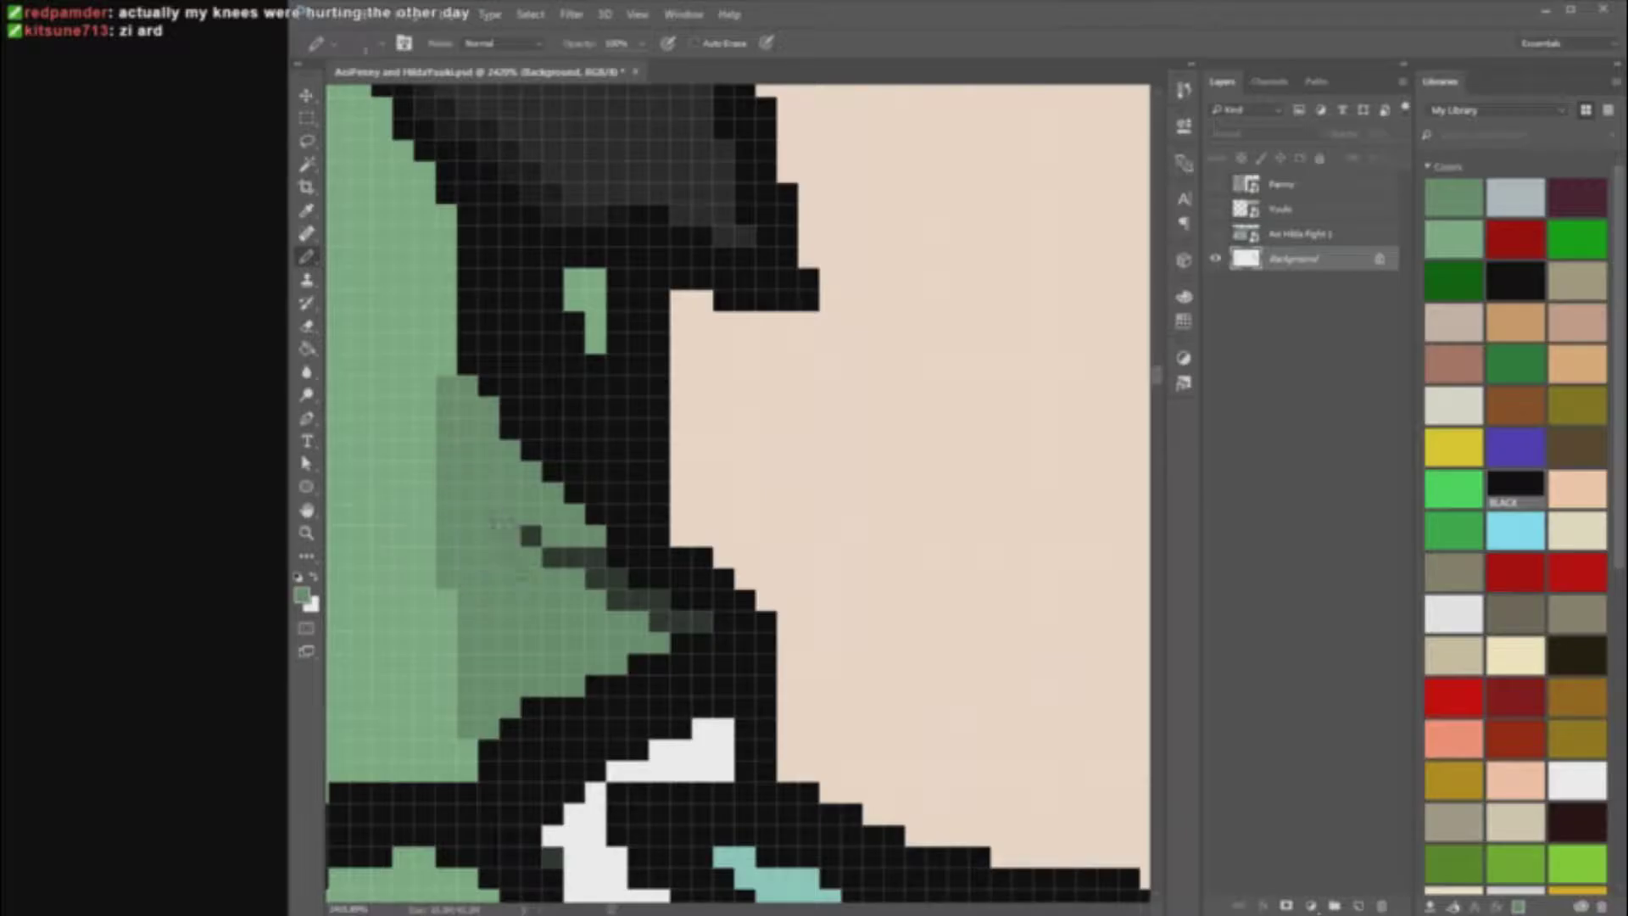
drag(618, 580, 702, 622)
Step: Shade the lower edge and inner corner of the front hair section with dark green pencil strokes
scroll(573, 626, down, 10)
scroll(556, 627, up, 10)
scroll(672, 767, down, 1)
mouse_move(686, 697)
mouse_down()
mouse_move(581, 695)
mouse_move(441, 738)
mouse_up()
drag(532, 698, 424, 720)
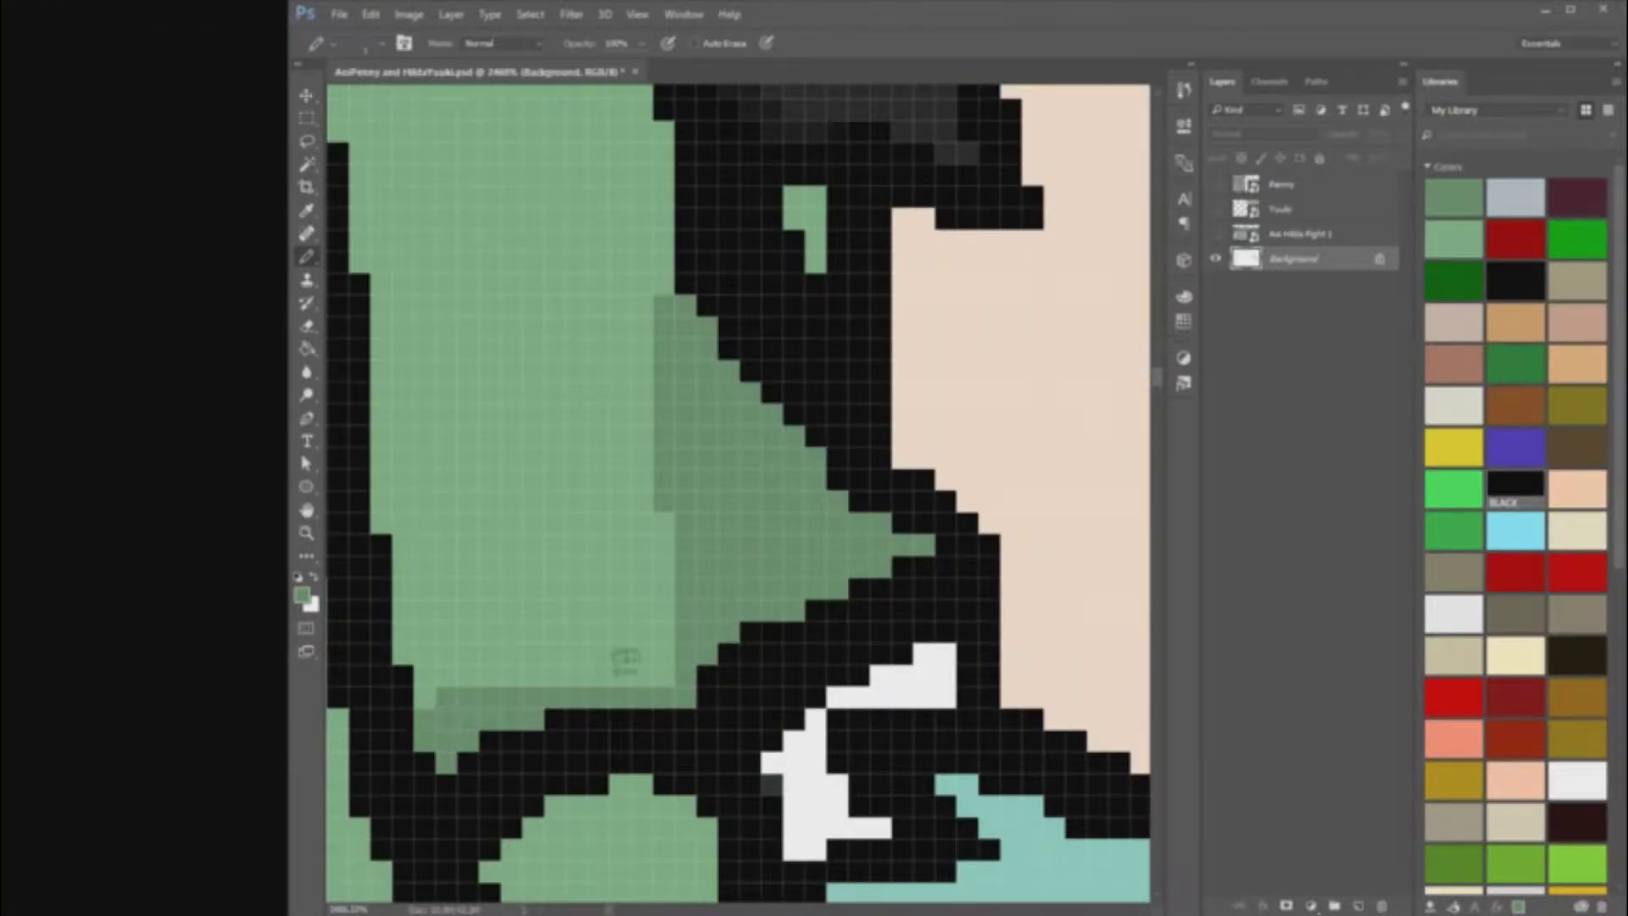
mouse_move(625, 663)
mouse_down()
mouse_move(673, 632)
mouse_move(665, 524)
mouse_up()
Step: Draw a dark green shadow line up through the hair around the back edge of the ear feather to its tip
scroll(665, 519, down, 10)
scroll(665, 475, up, 7)
mouse_move(649, 613)
mouse_down()
mouse_move(631, 479)
mouse_move(586, 365)
mouse_up()
drag(618, 512, 602, 424)
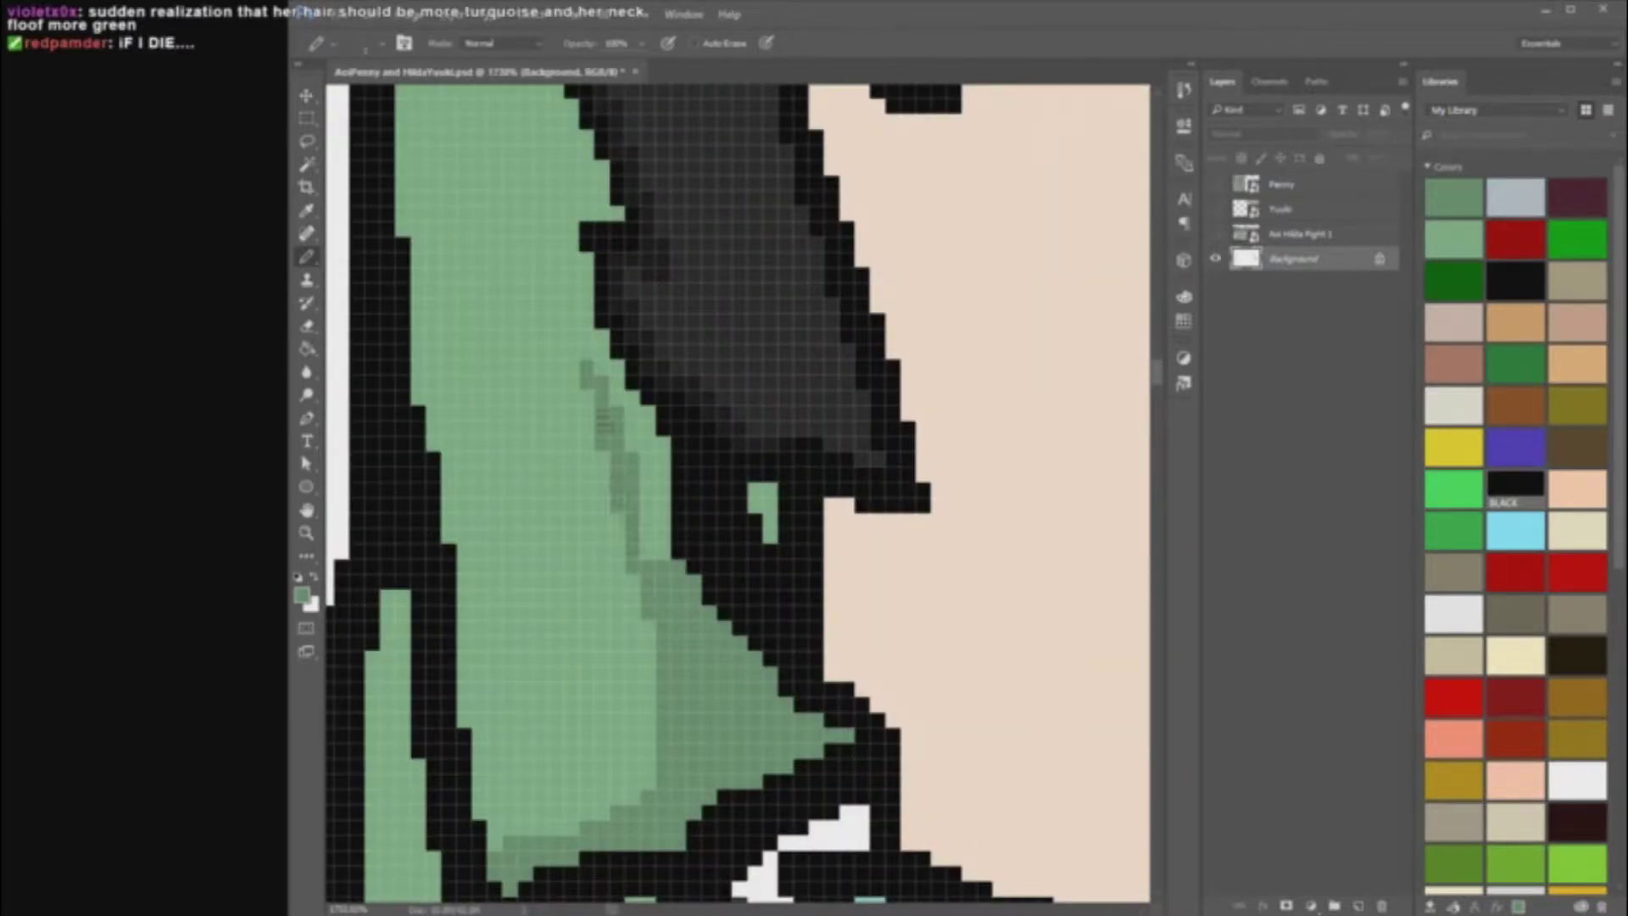
drag(586, 359, 541, 233)
scroll(540, 246, up, 3)
mouse_move(525, 468)
mouse_down()
mouse_move(493, 224)
mouse_move(488, 359)
mouse_move(541, 209)
mouse_up()
scroll(493, 224, up, 3)
scroll(541, 208, up, 4)
mouse_move(540, 384)
mouse_down()
mouse_move(552, 267)
mouse_move(652, 178)
mouse_up()
scroll(651, 178, up, 2)
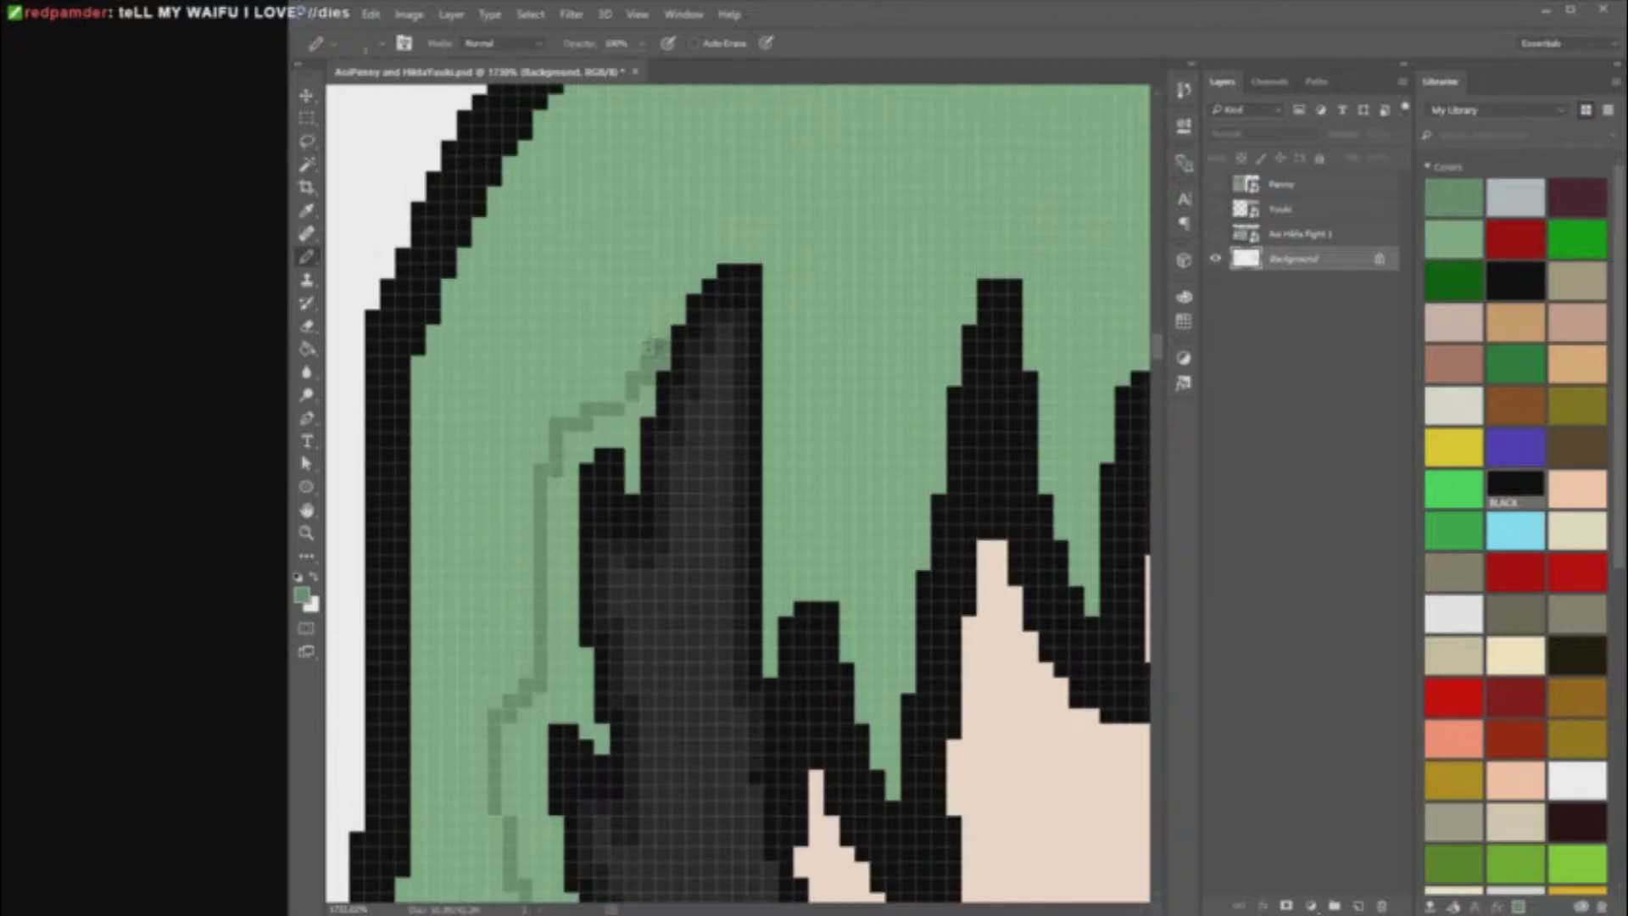
drag(696, 279, 709, 272)
scroll(665, 676, down, 10)
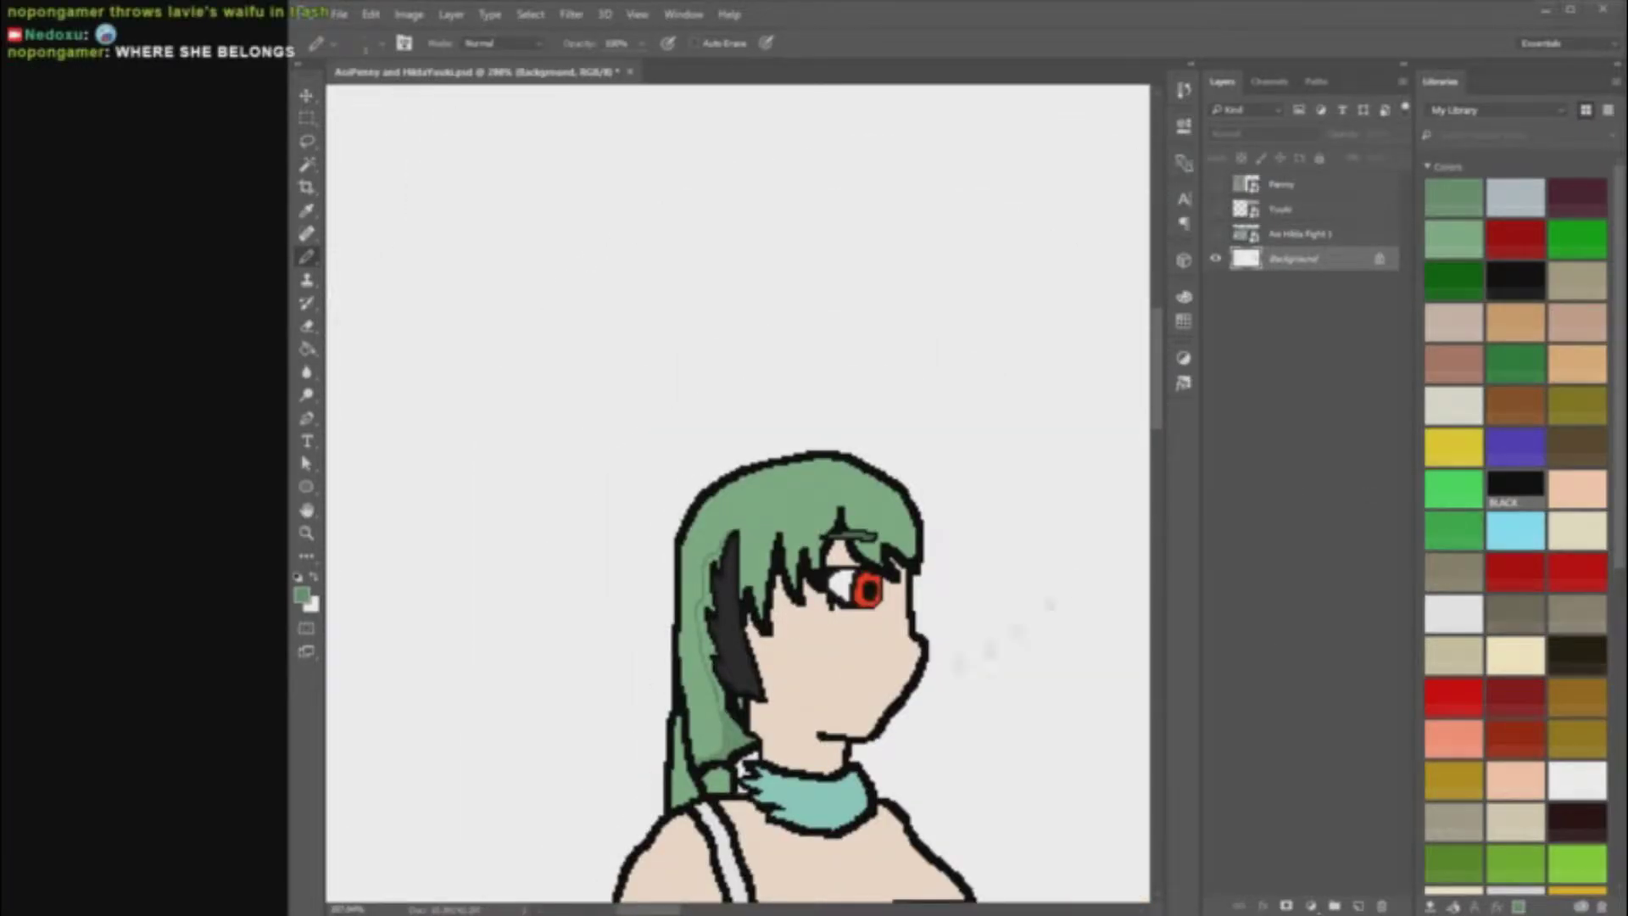
scroll(848, 670, up, 3)
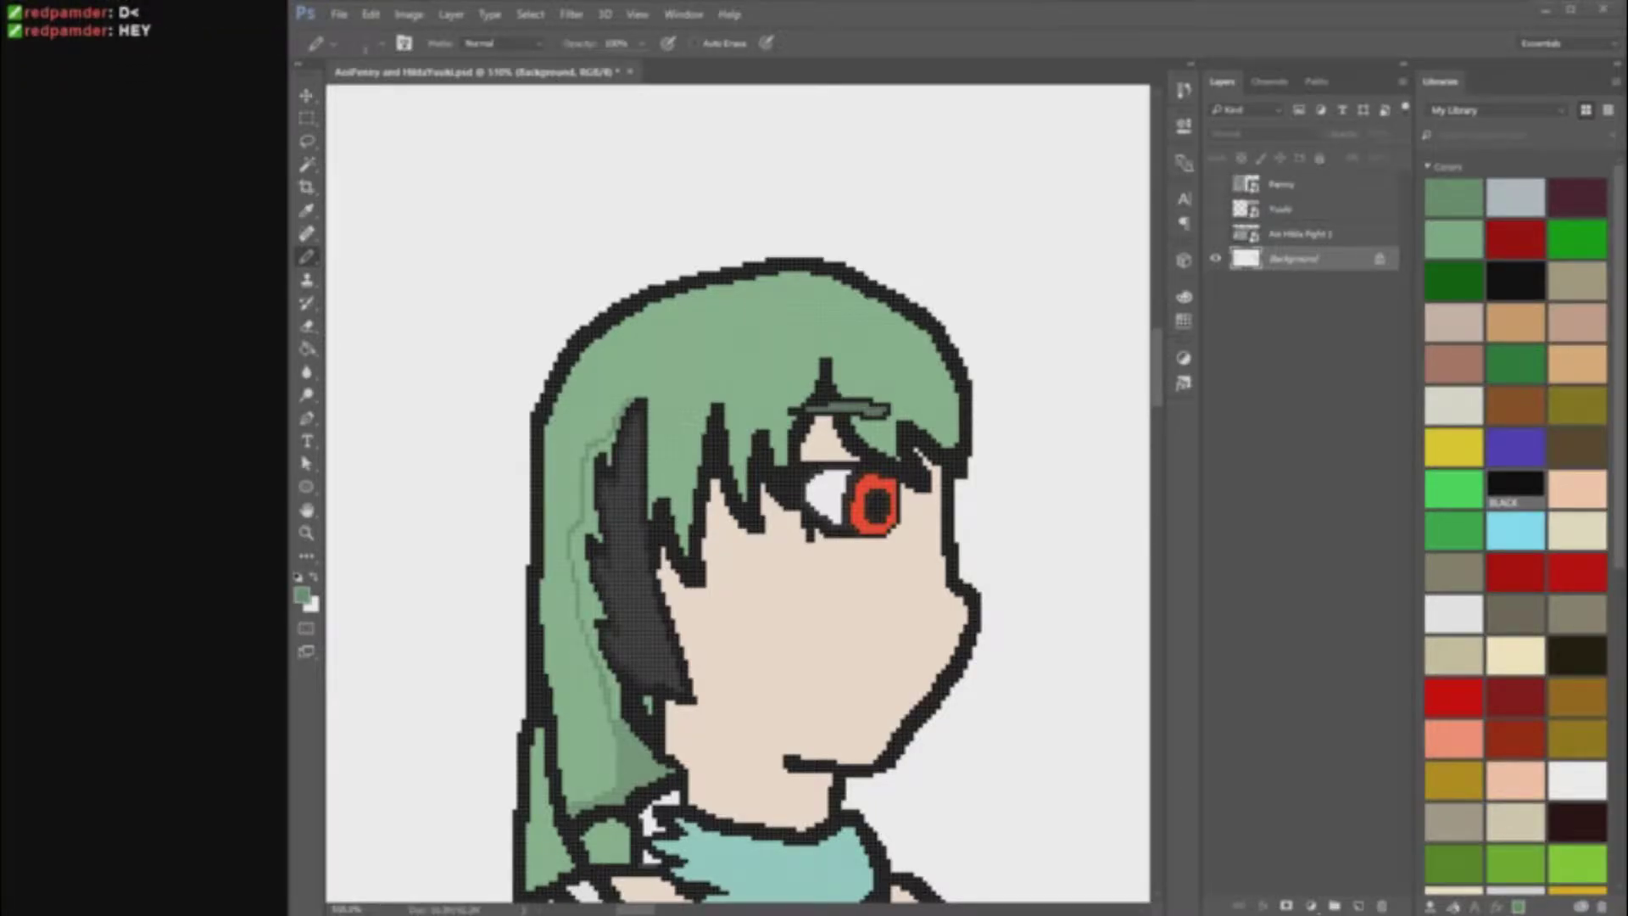
scroll(705, 610, up, 3)
scroll(814, 661, down, 3)
scroll(869, 826, up, 3)
scroll(870, 824, down, 5)
scroll(842, 751, up, 3)
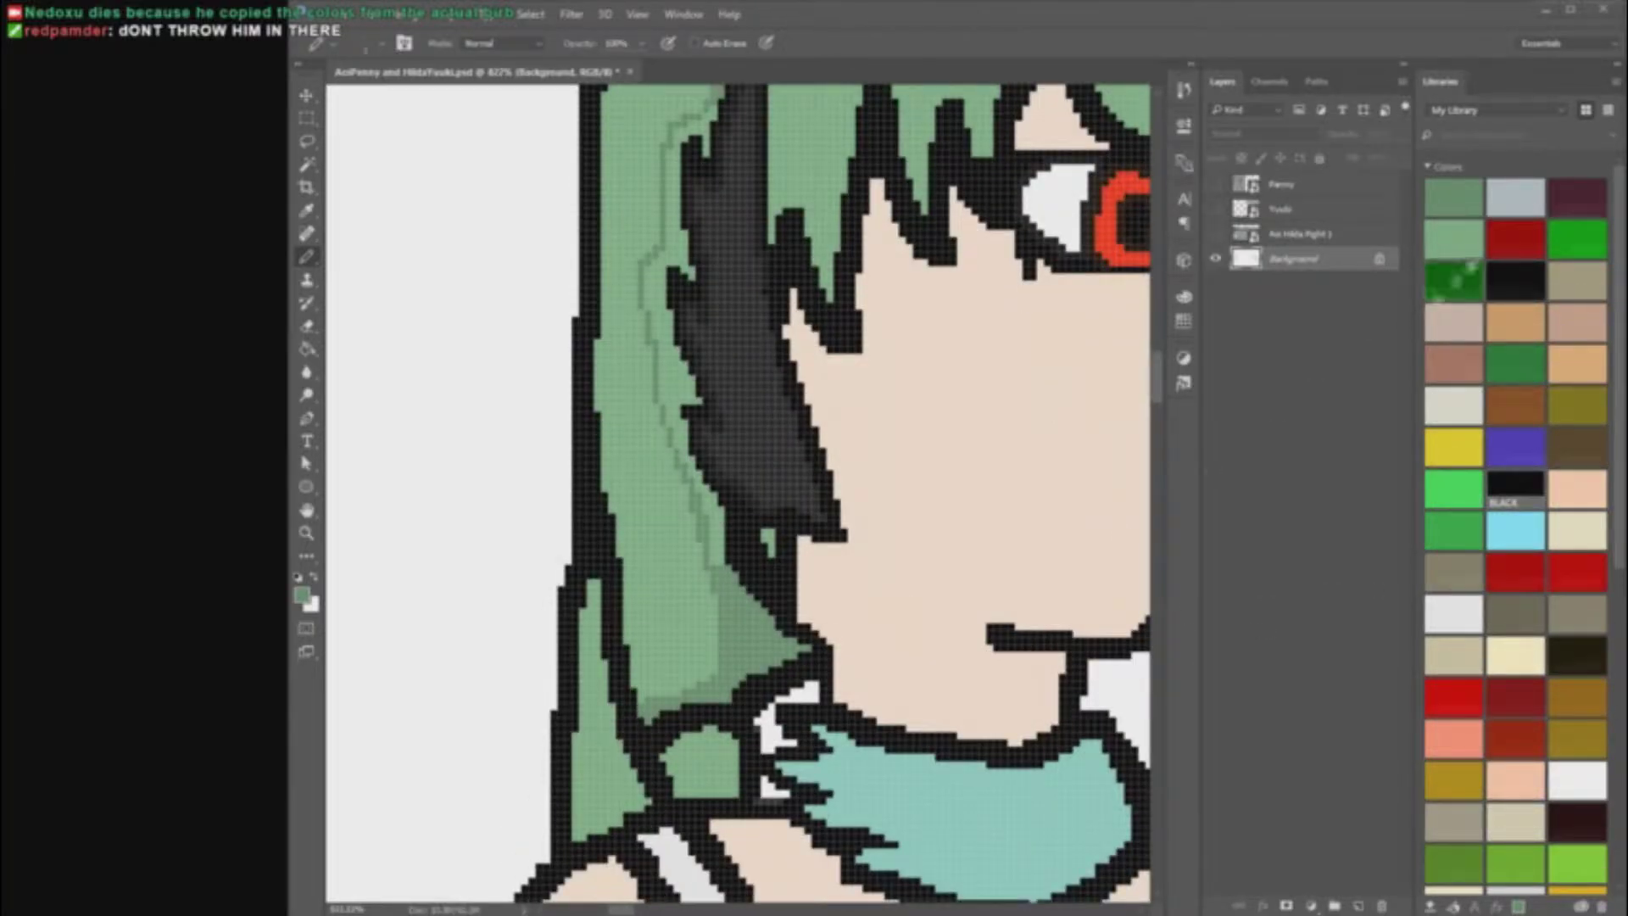
click(1454, 239)
click(302, 595)
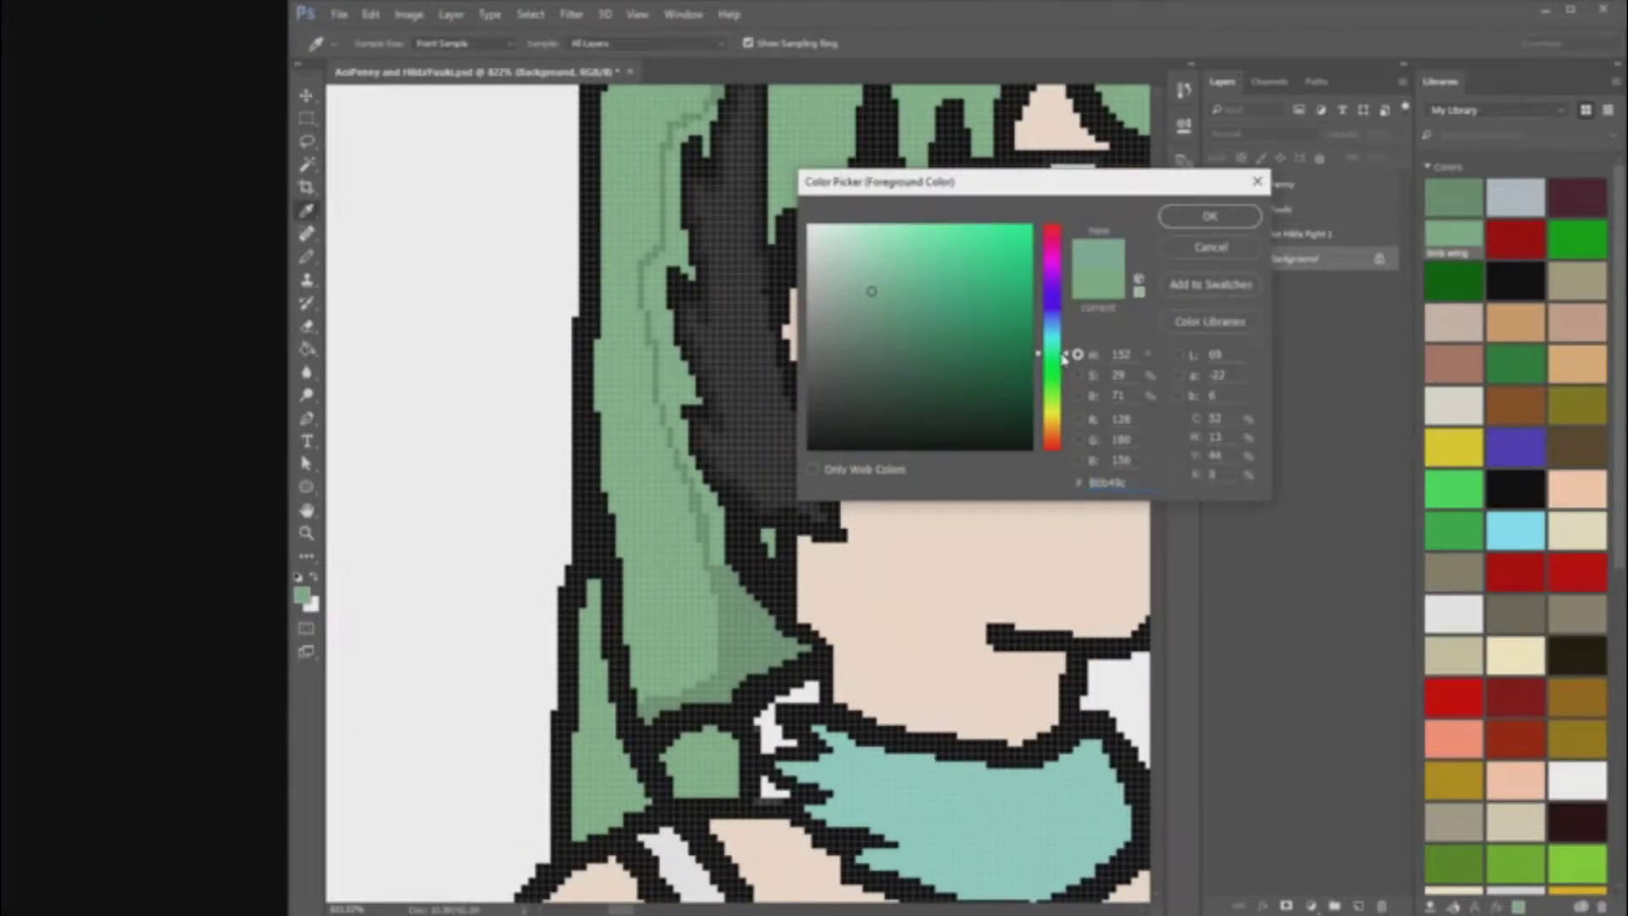
click(1211, 247)
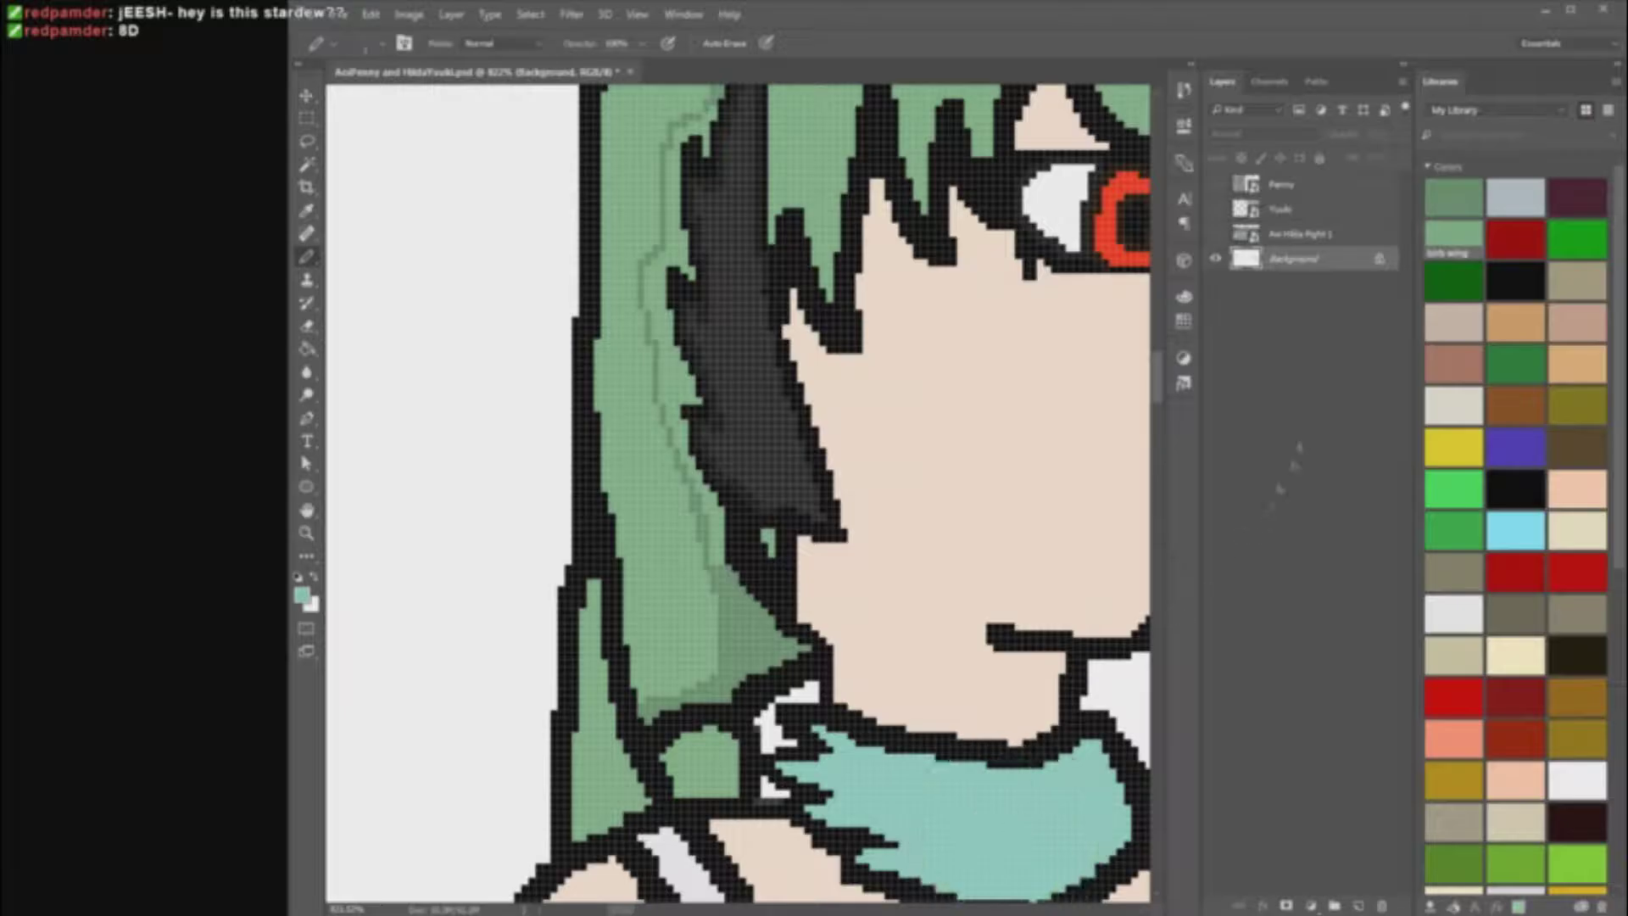
Step: Save the neck fluff's teal as a library swatch named NOT NECKLACE
click(301, 596)
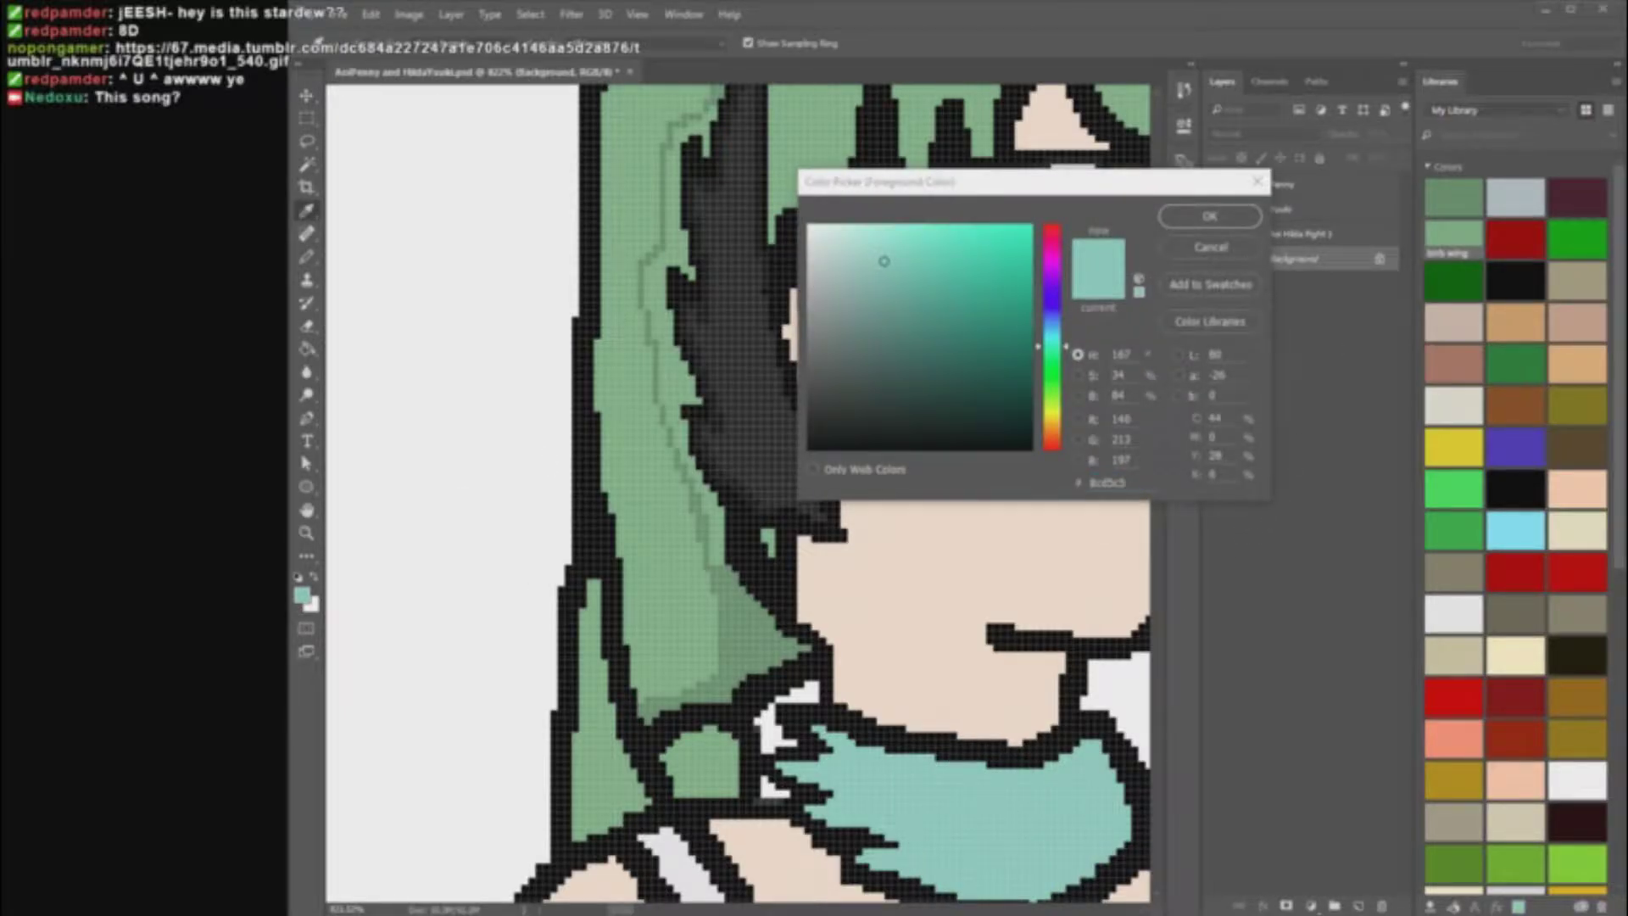
click(1211, 284)
text(NOT NECKLACE)
click(1327, 316)
click(1211, 247)
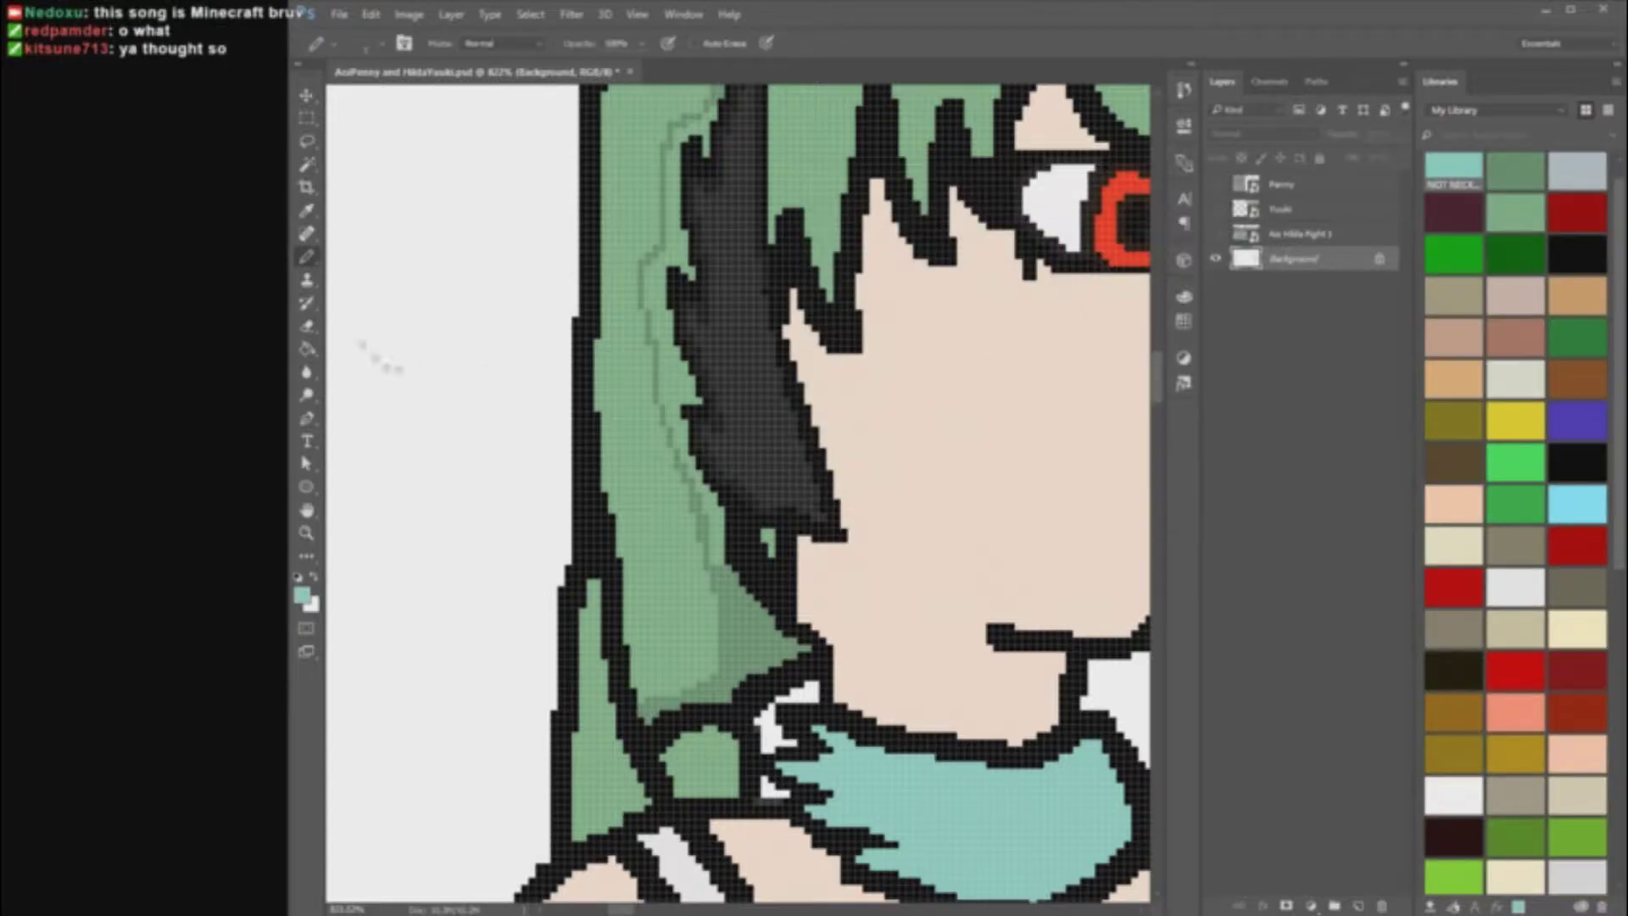
Step: Fill the neck fluff with the green Birb wing library swatch using the Paint Bucket
click(1533, 218)
scroll(848, 475, down, 4)
click(308, 349)
click(996, 664)
scroll(958, 543, up, 3)
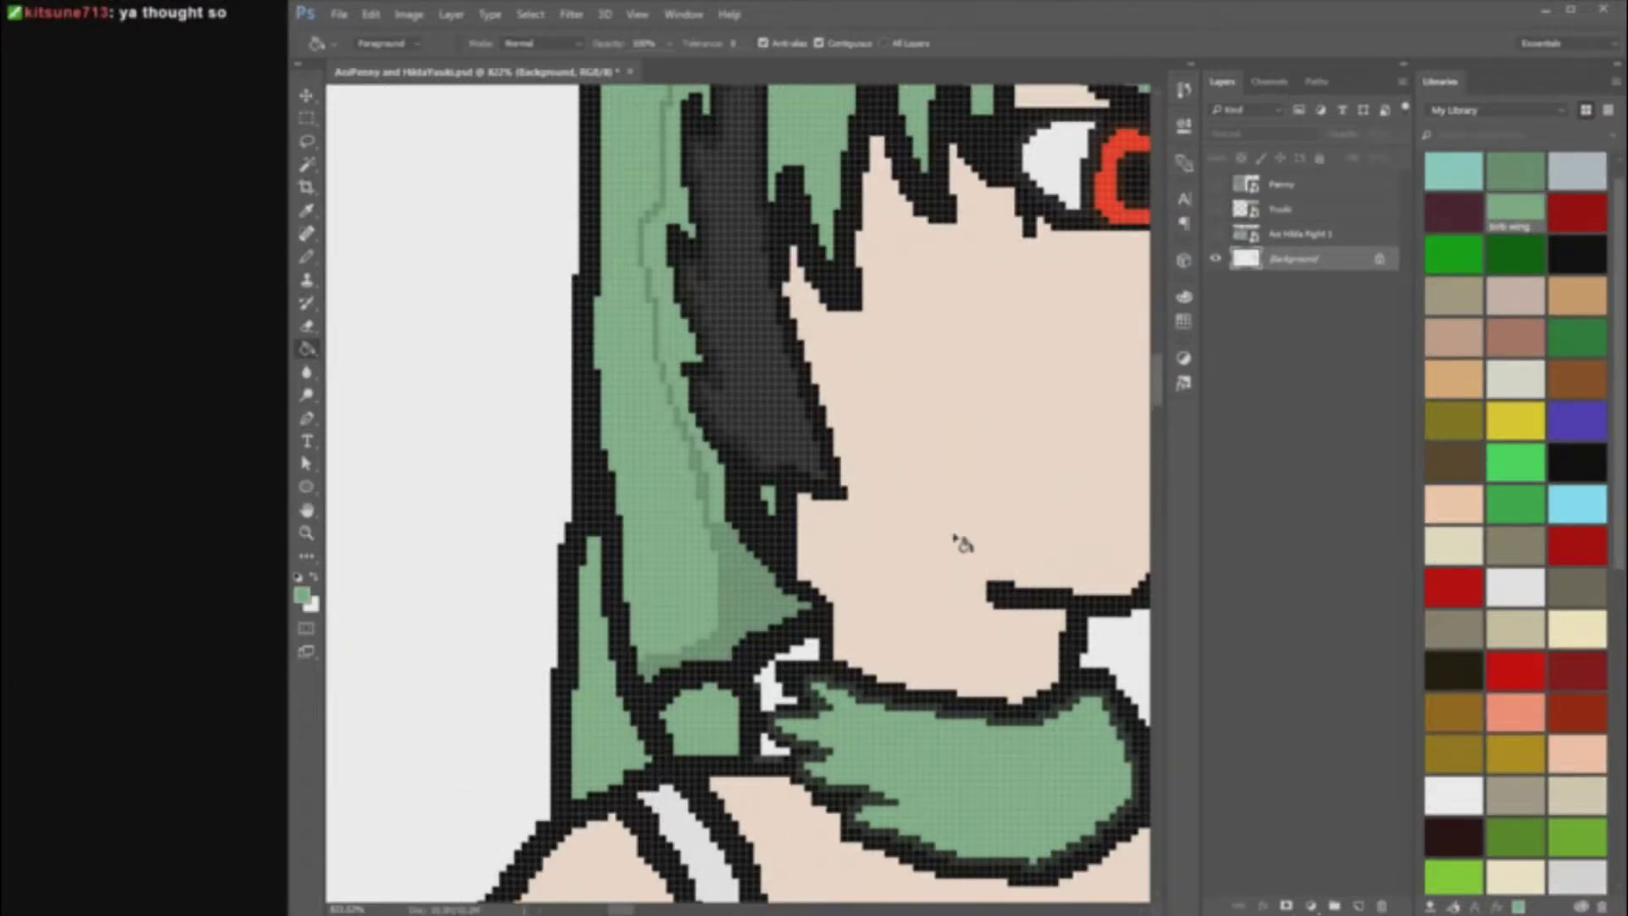
Step: Fill the main hair areas and the rounded lock beside the neck with the saved teal swatch
click(681, 581)
scroll(747, 606, down, 5)
scroll(815, 280, up, 5)
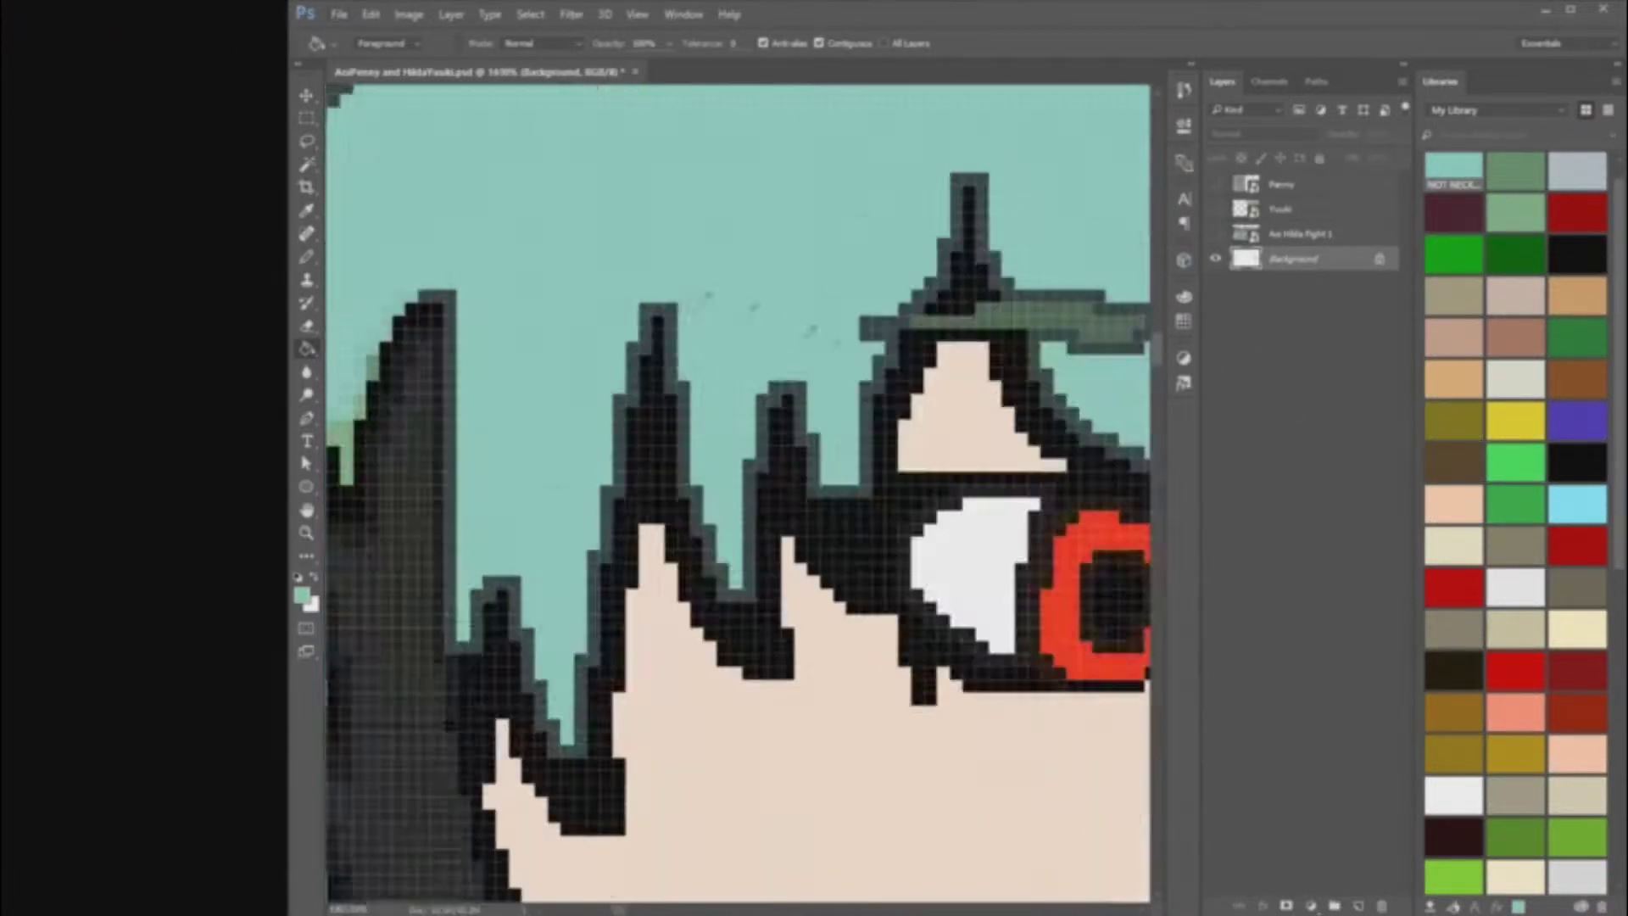
scroll(814, 334, down, 4)
scroll(468, 736, down, 3)
scroll(560, 725, up, 5)
click(564, 727)
scroll(564, 730, up, 1)
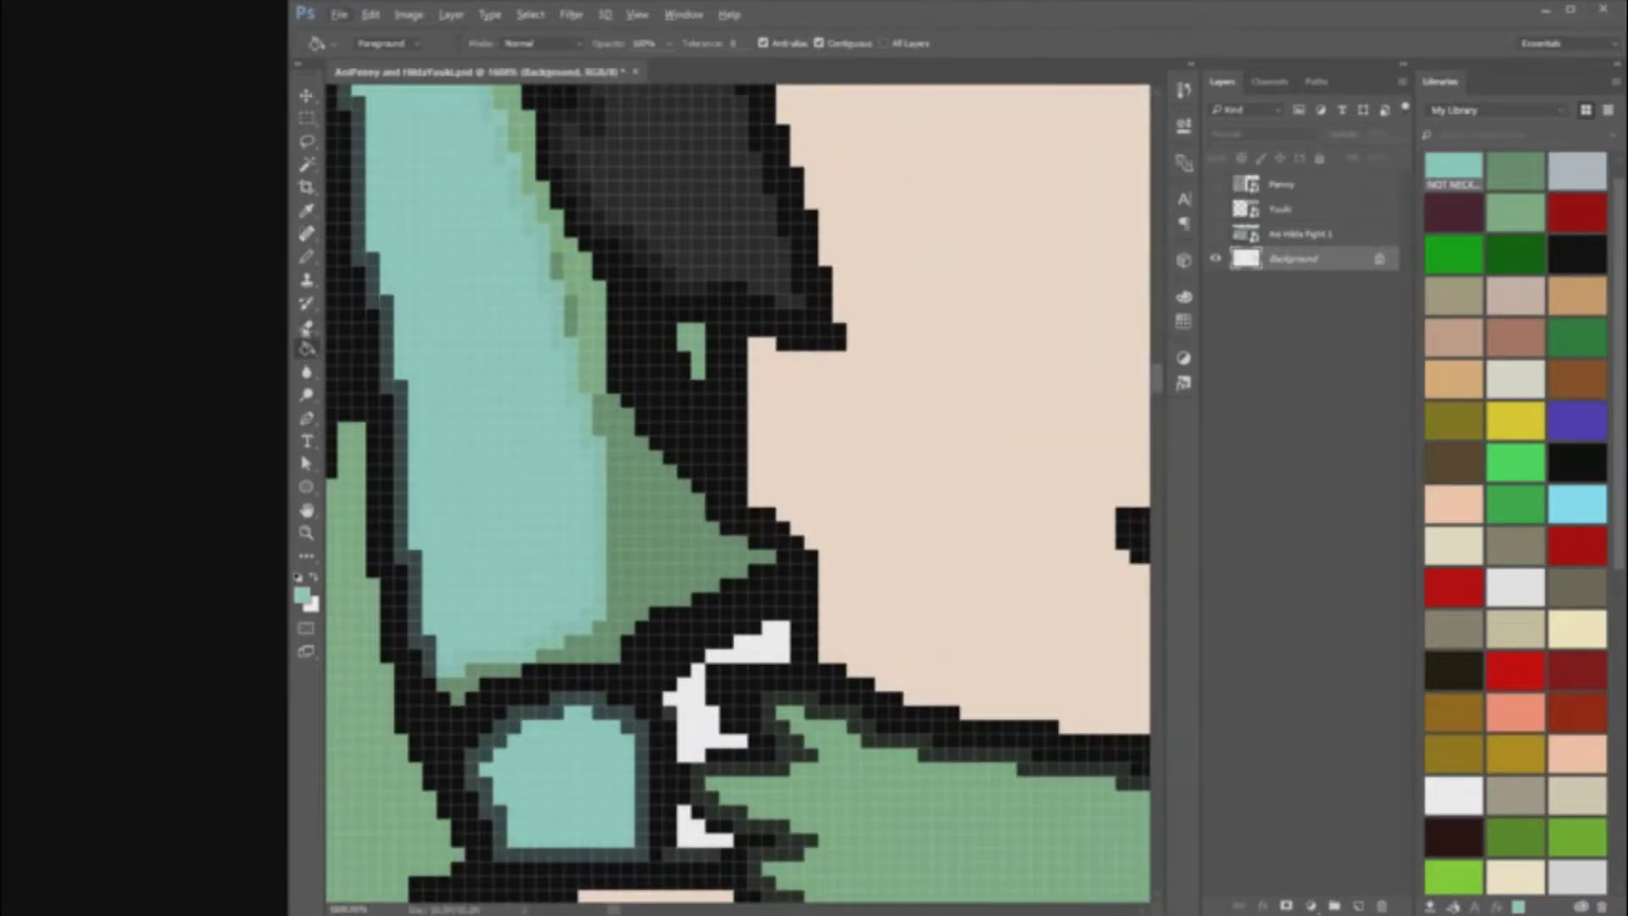
Step: Mix a darker teal with RGB values 113, 173, 160 and save it as a library swatch
click(301, 595)
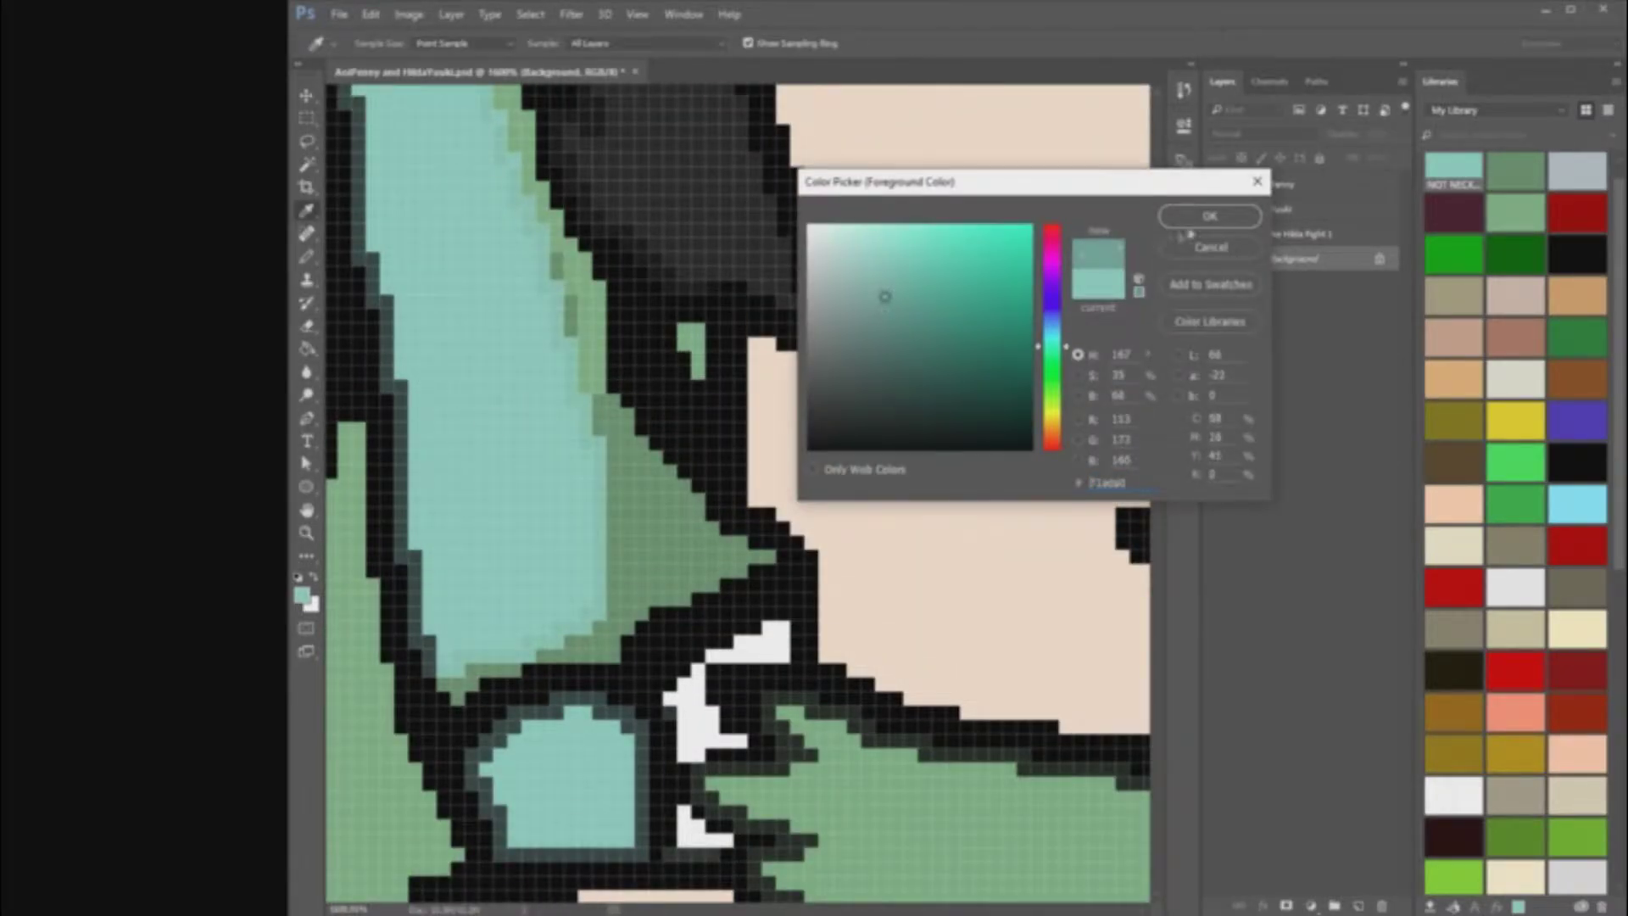
click(1211, 284)
key(Return)
Step: Fill the shaded hair areas around the ear feather and neck with the darker teal
scroll(666, 433, down, 5)
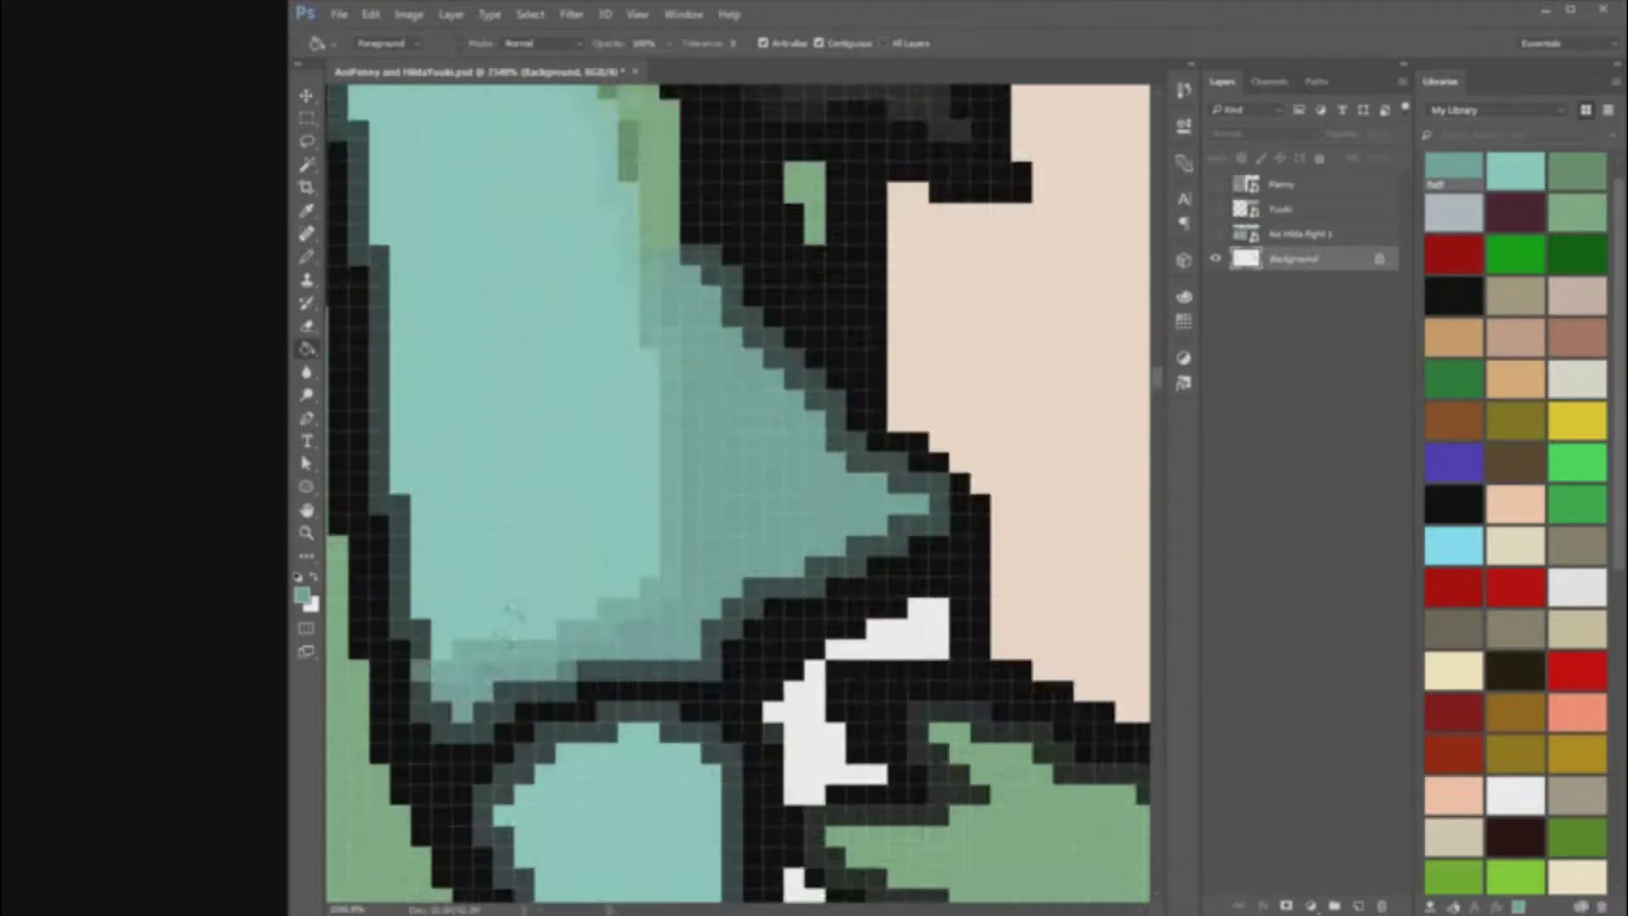
scroll(691, 416, up, 6)
scroll(674, 428, down, 7)
scroll(585, 586, down, 2)
scroll(585, 586, up, 6)
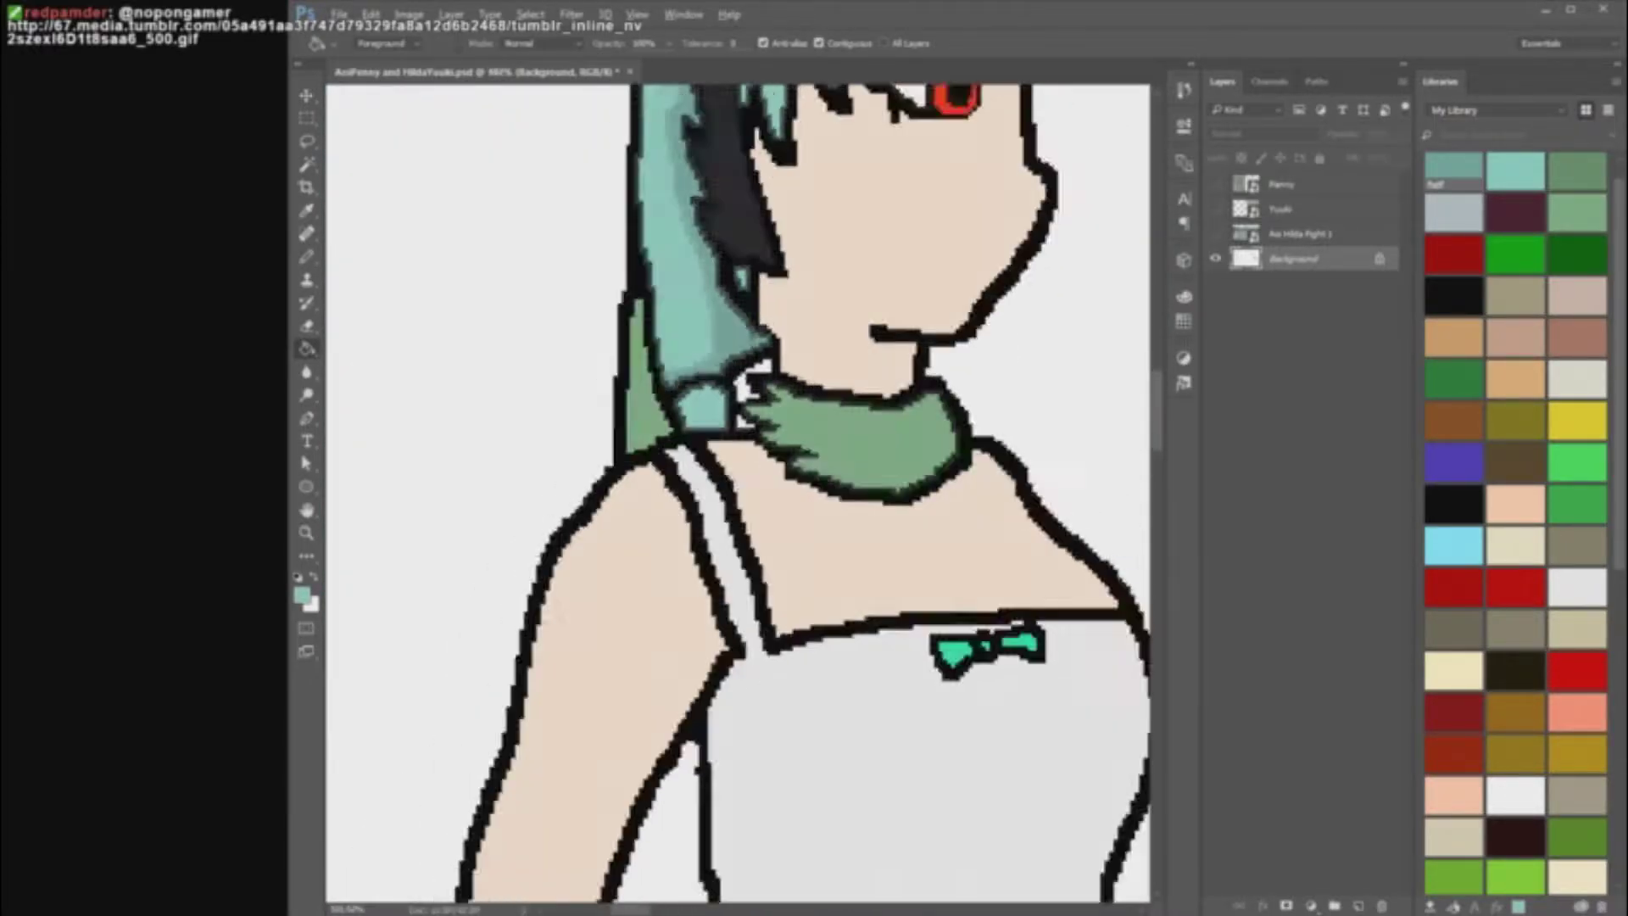
scroll(907, 416, down, 3)
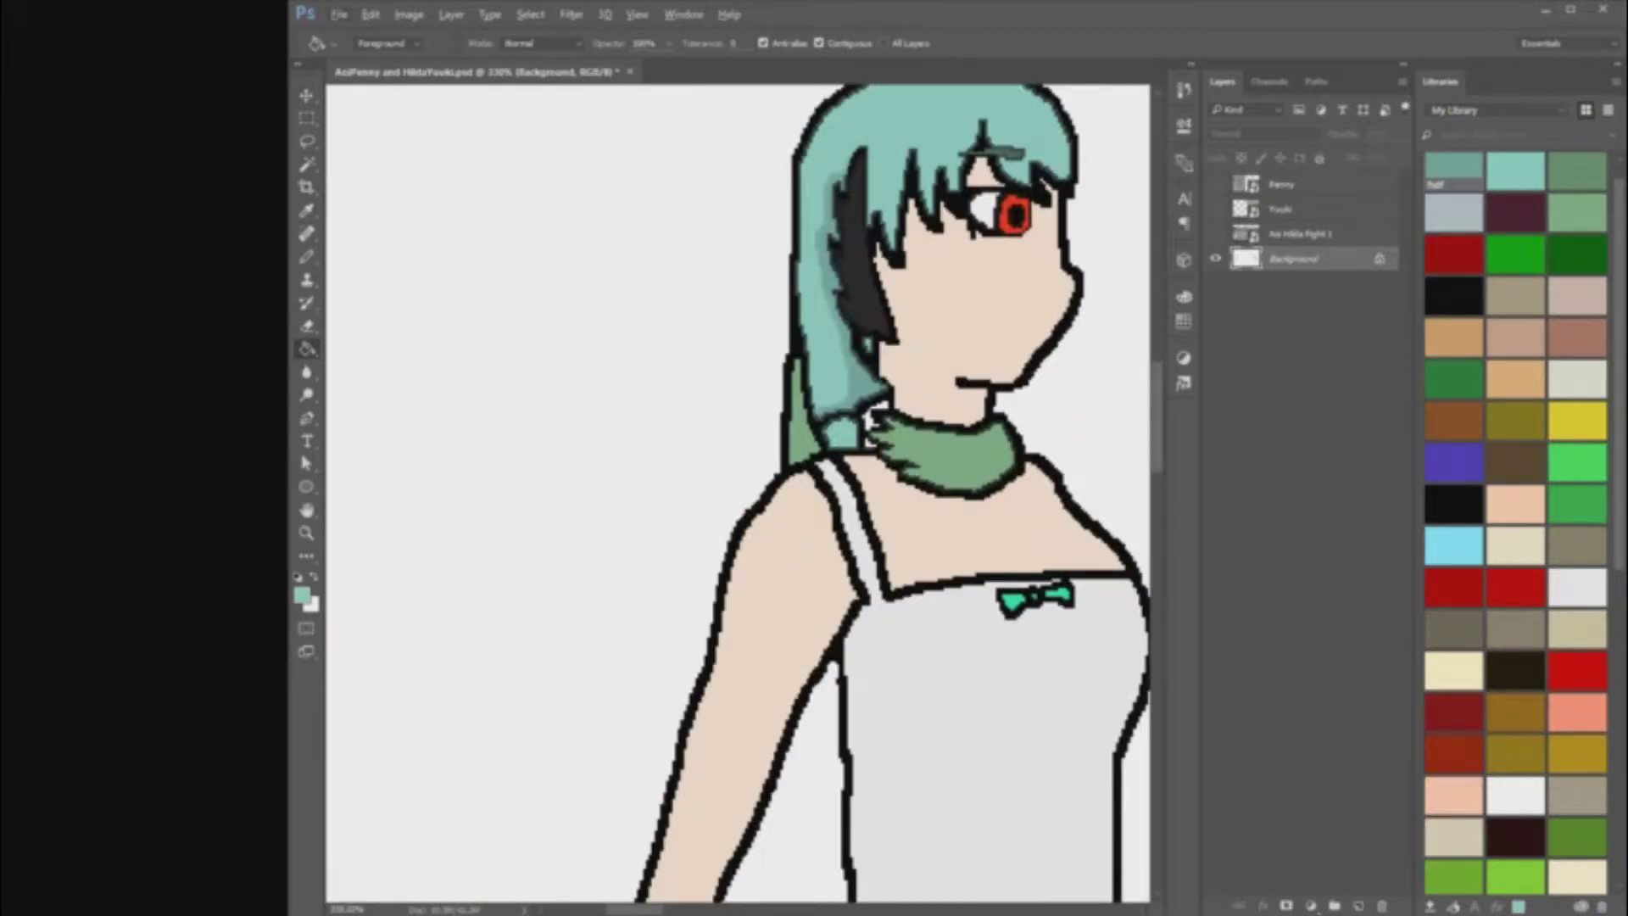
Step: Touch up the hair with a pencil color sampled from the drawing, and erase unwanted pixels along it
click(306, 259)
scroll(793, 383, up, 7)
alt+click(754, 149)
scroll(753, 149, up, 2)
drag(772, 315, 774, 345)
scroll(768, 343, down, 3)
click(309, 328)
mouse_move(785, 161)
mouse_down()
mouse_move(787, 343)
mouse_move(762, 208)
mouse_move(730, 707)
mouse_move(704, 765)
mouse_move(893, 659)
mouse_move(889, 673)
mouse_move(833, 555)
mouse_move(814, 380)
mouse_move(821, 610)
mouse_up()
key(ctrl+0)
scroll(421, 427, up, 8)
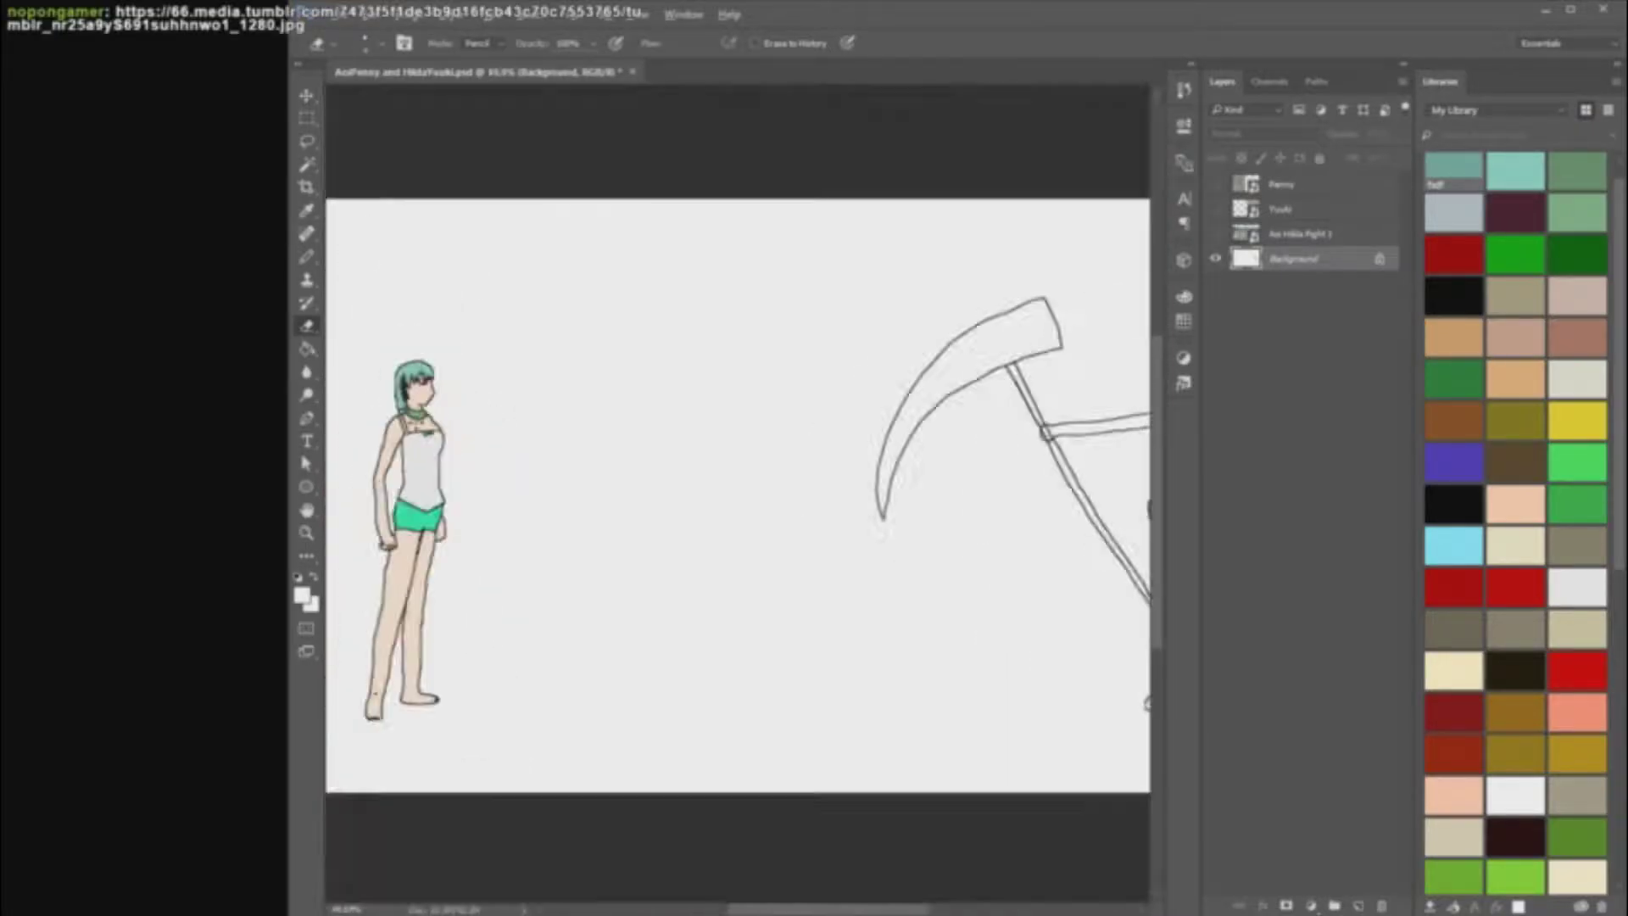
Step: Mix a deeper, greyer teal from the saved dark teal swatch and fill the left figure's eyebrow with it
scroll(463, 271, up, 7)
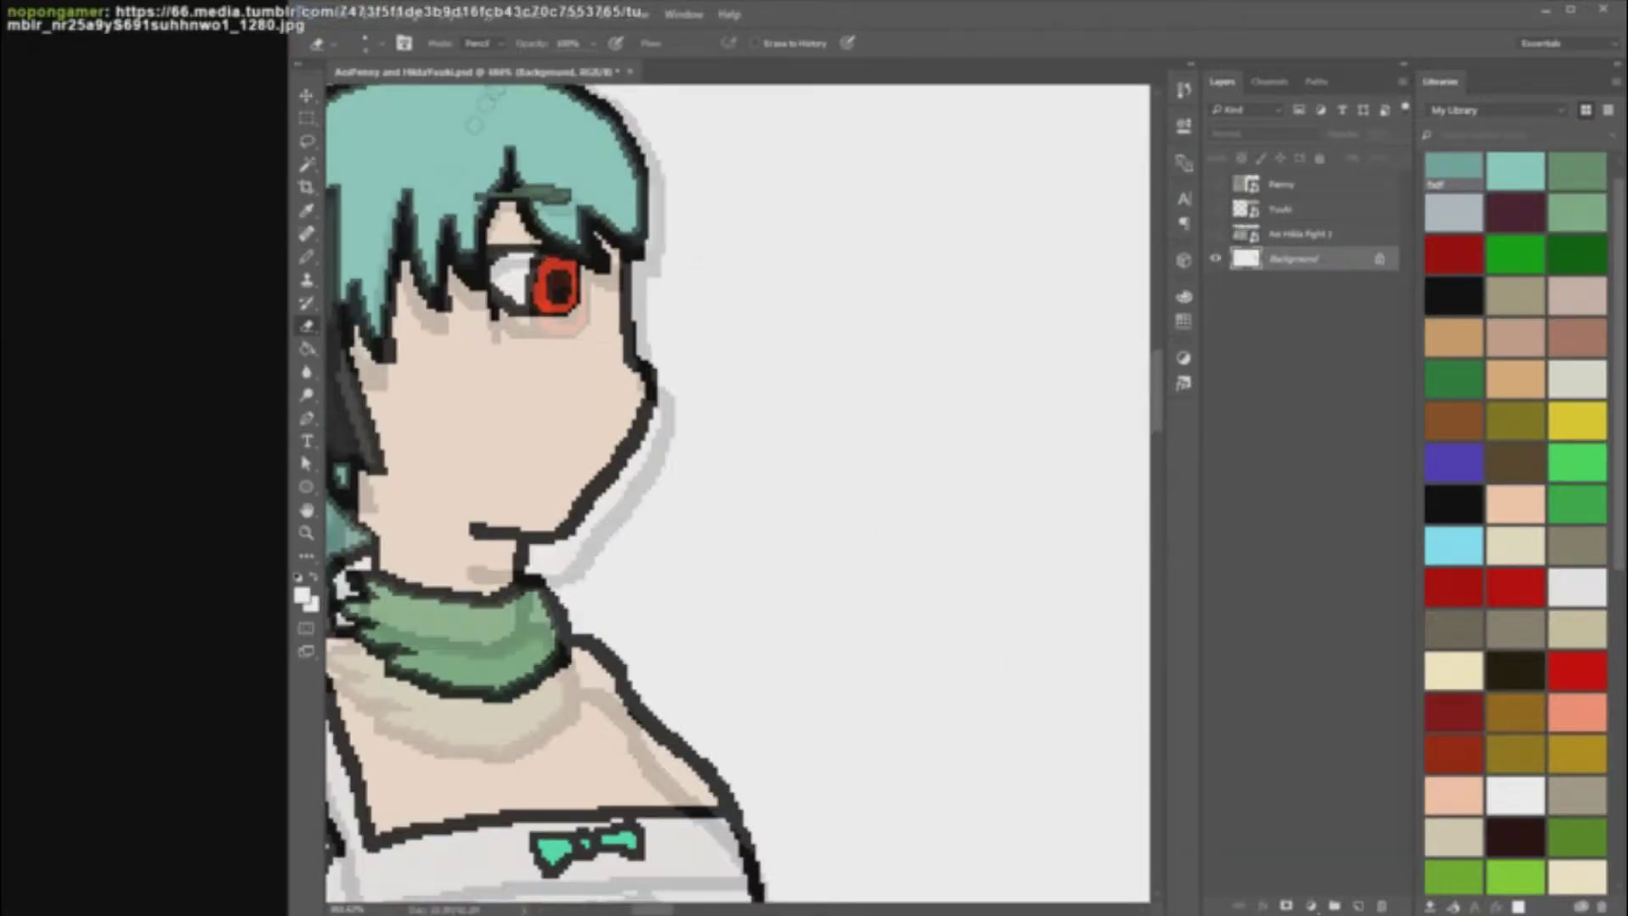
drag(463, 271, 651, 485)
double_click(1462, 172)
click(883, 331)
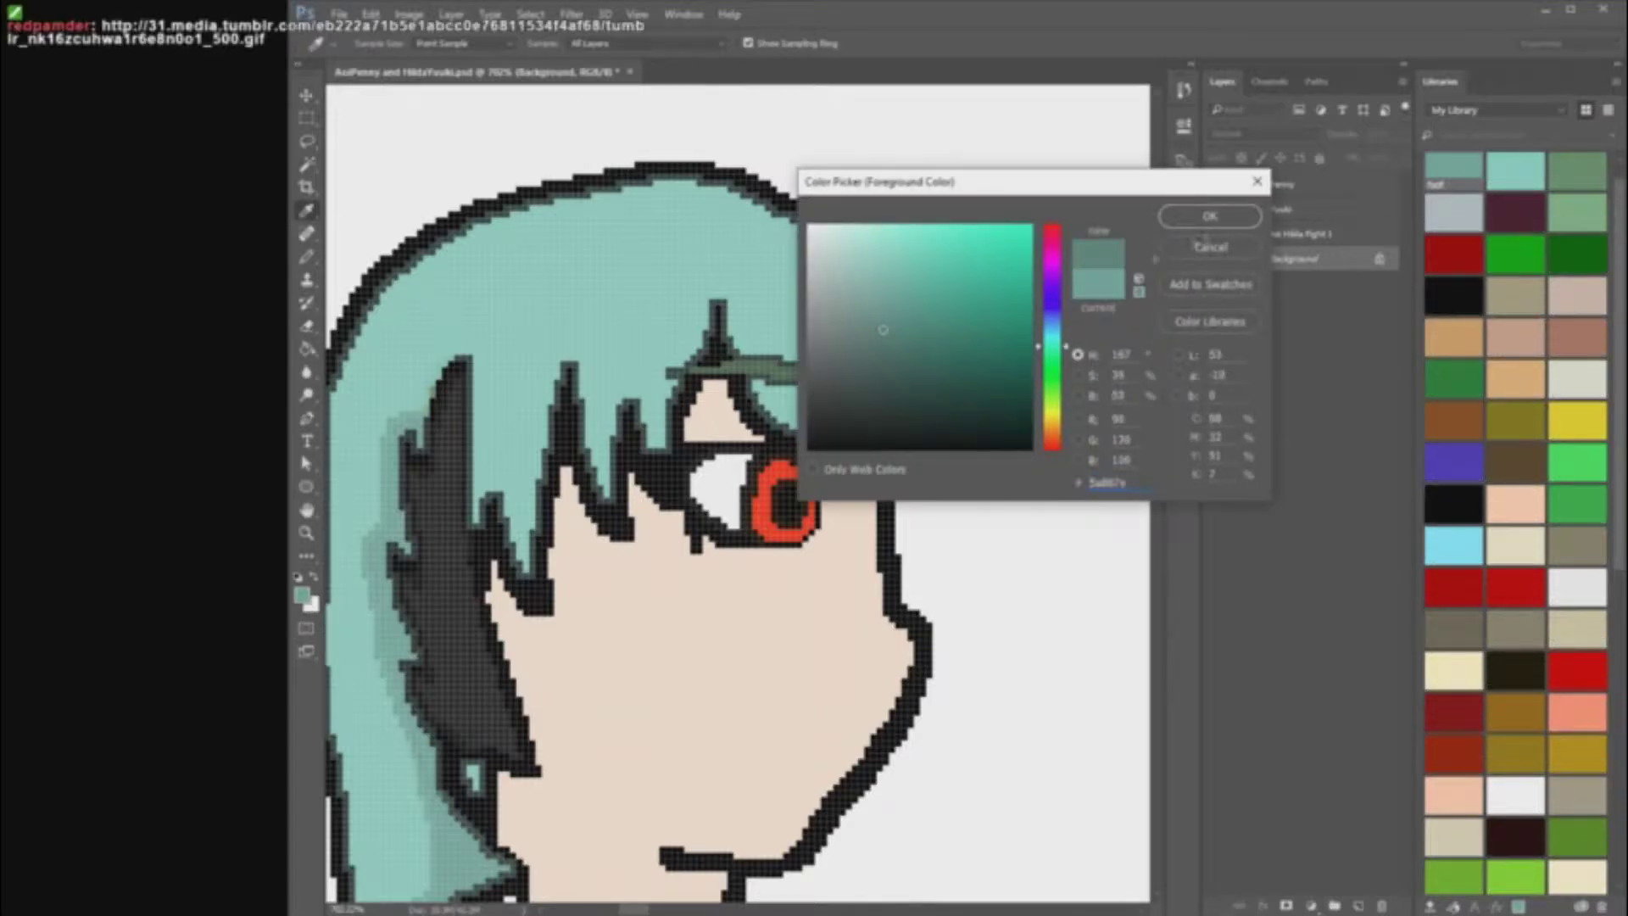
click(1210, 217)
scroll(735, 403, up, 5)
click(307, 349)
click(853, 335)
scroll(882, 356, down, 5)
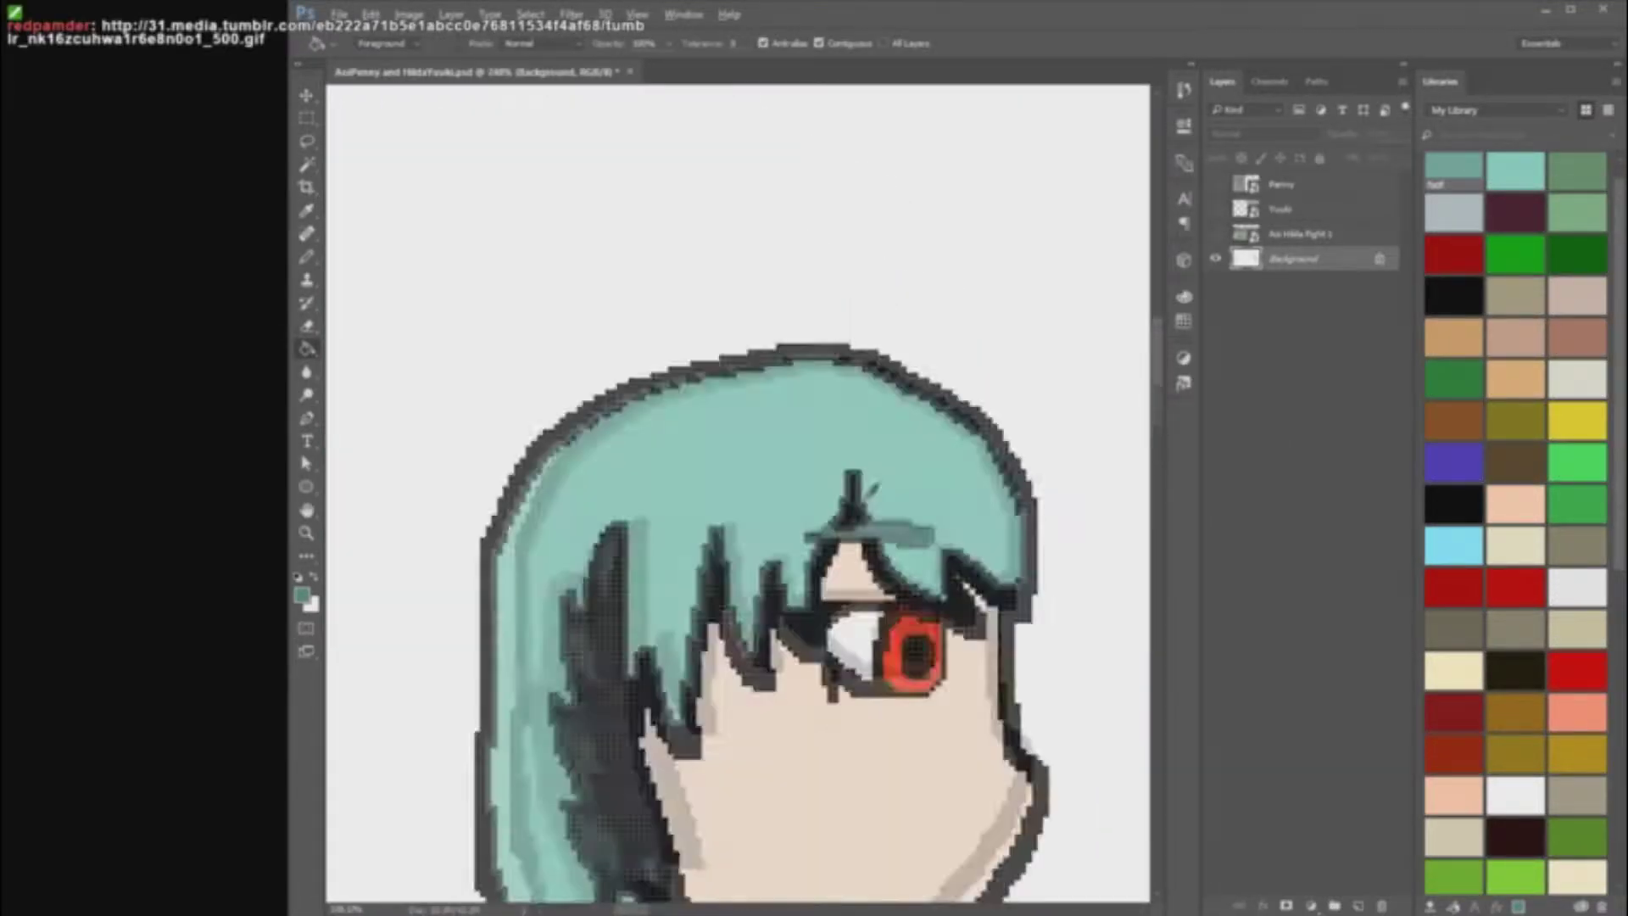
Step: Sample the left figure's face color and darken it to a skin shadow tone with RGB values 223, 192, 170
scroll(904, 543, up, 5)
click(307, 258)
scroll(876, 670, down, 10)
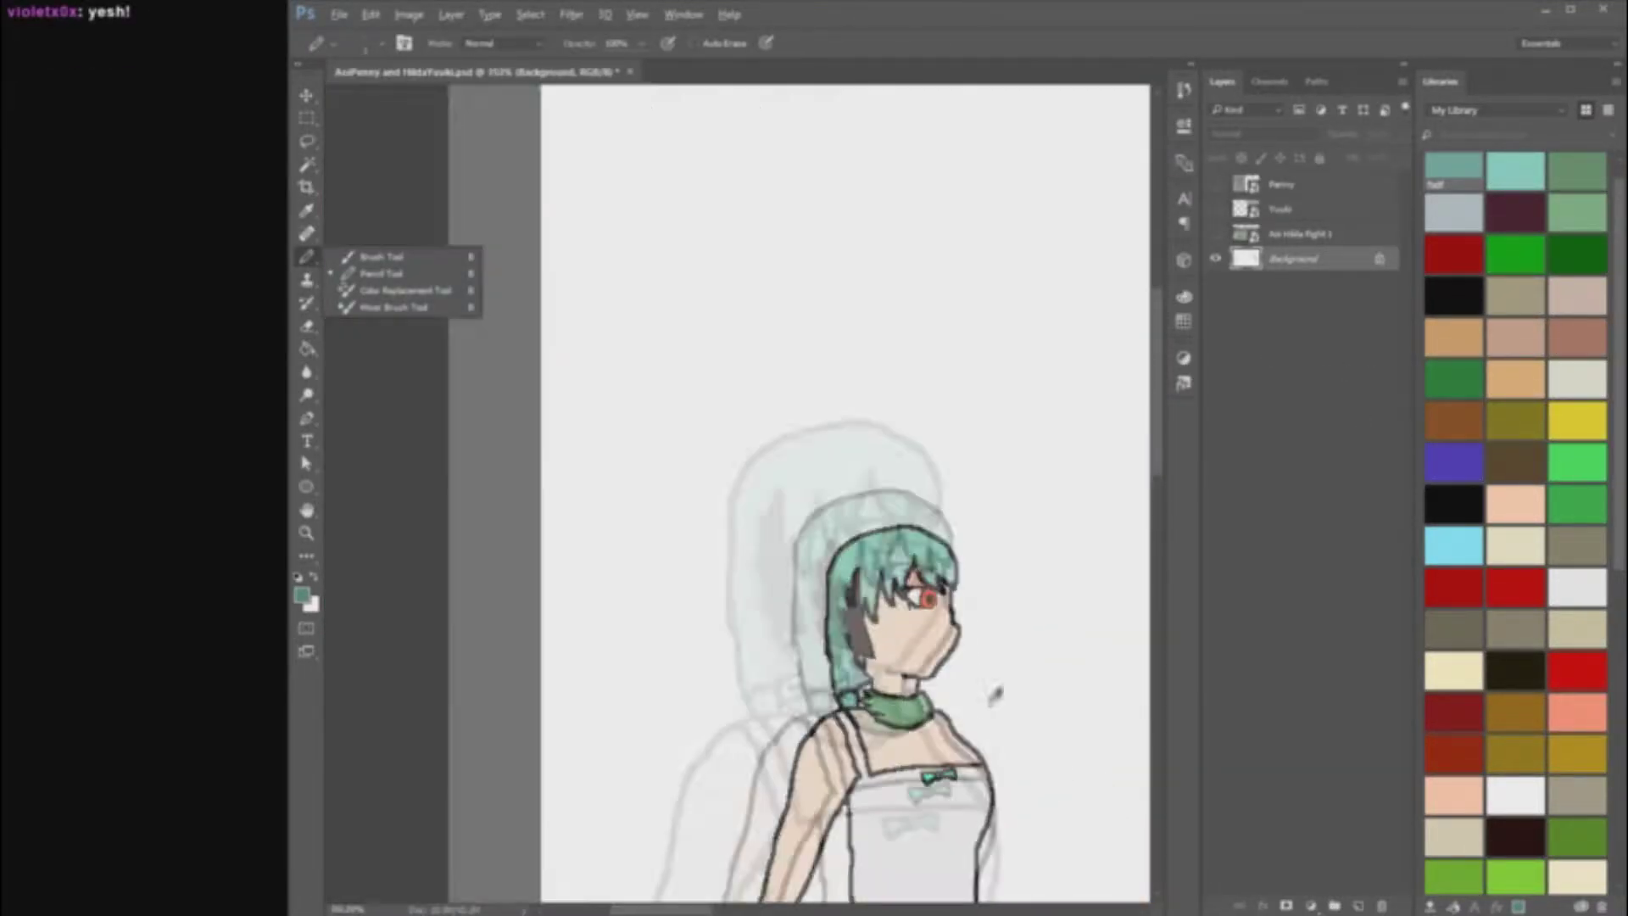
scroll(988, 683, up, 7)
alt+click(895, 543)
key(i)
click(302, 595)
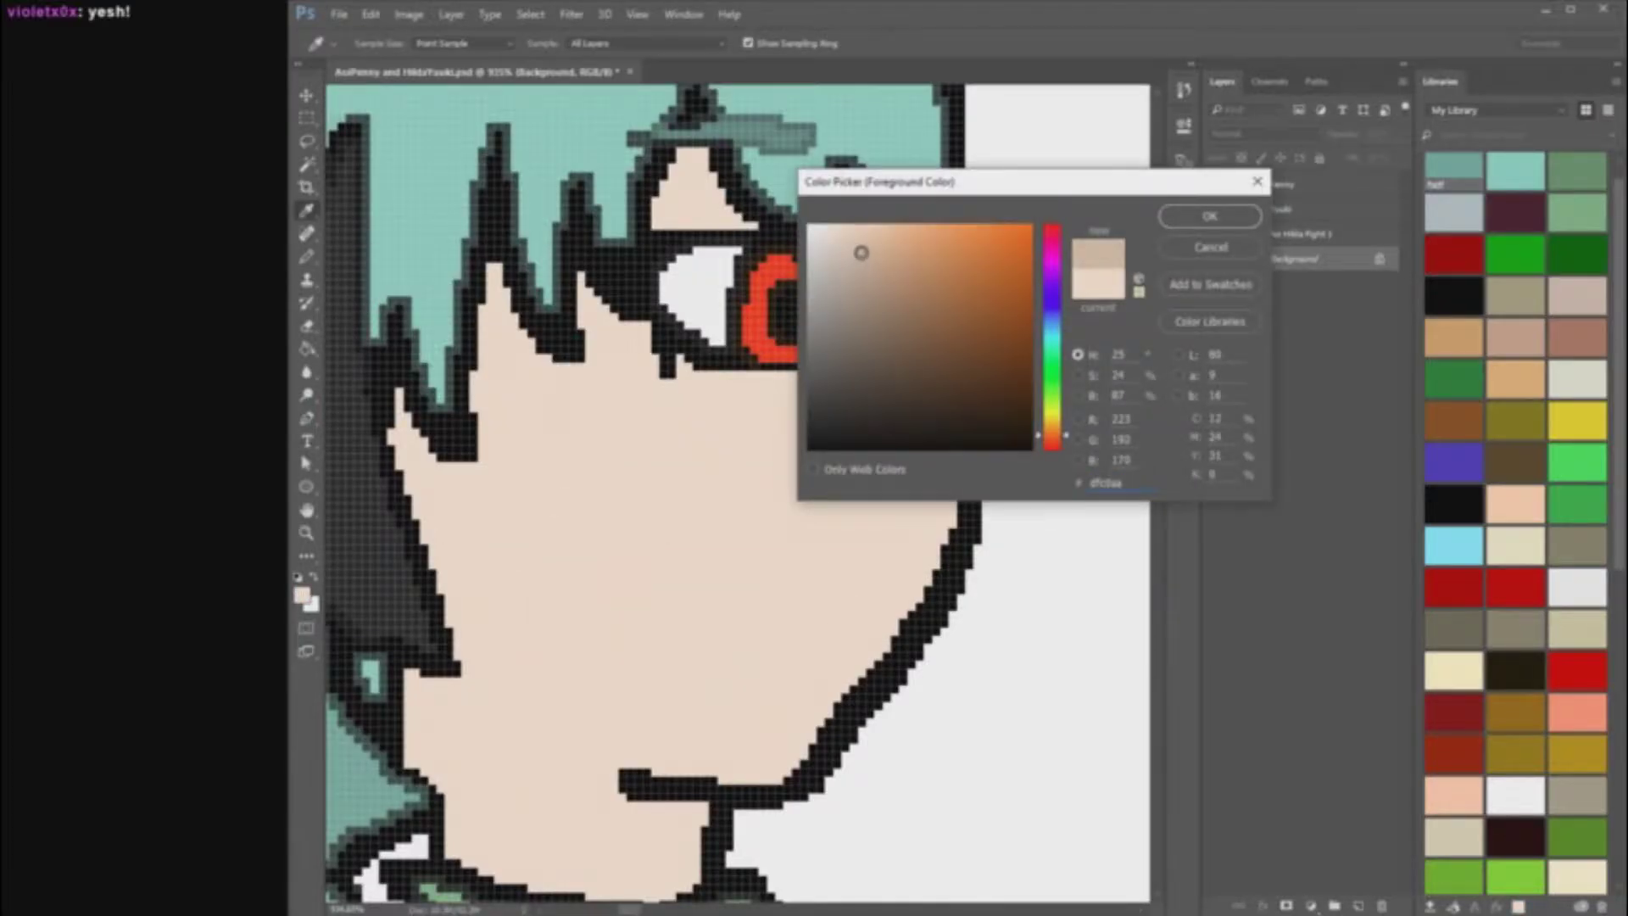
key(Return)
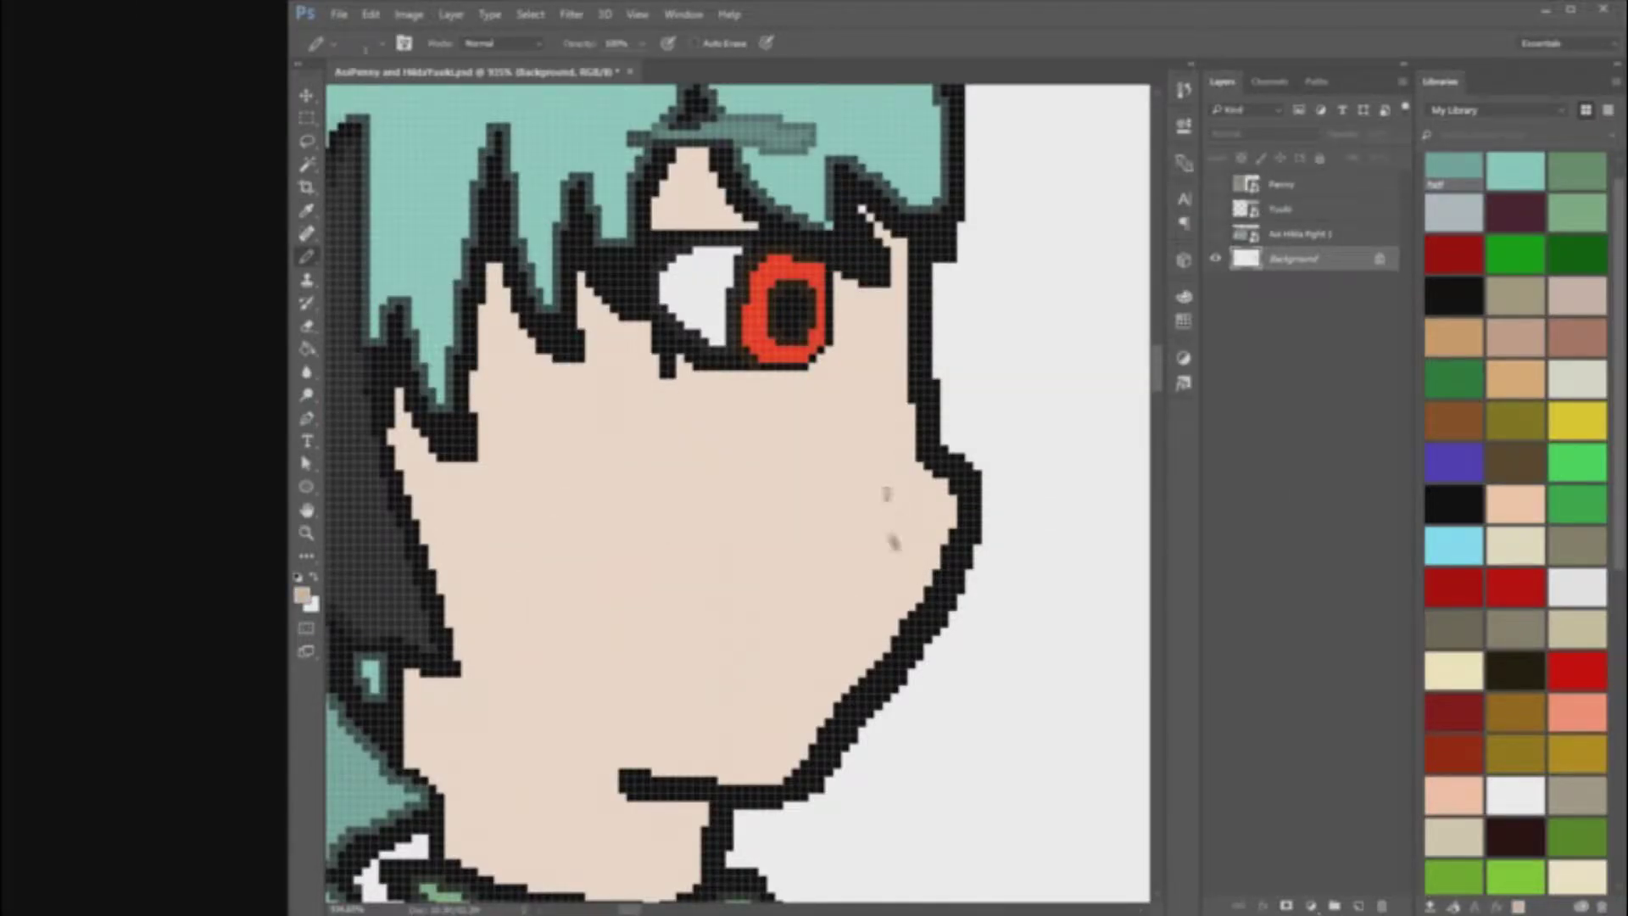
Step: Pencil small shadow marks by the nose and paint a tapered skin shadow on the neck beneath the chin
scroll(930, 556, down, 3)
click(849, 564)
right_click(579, 691)
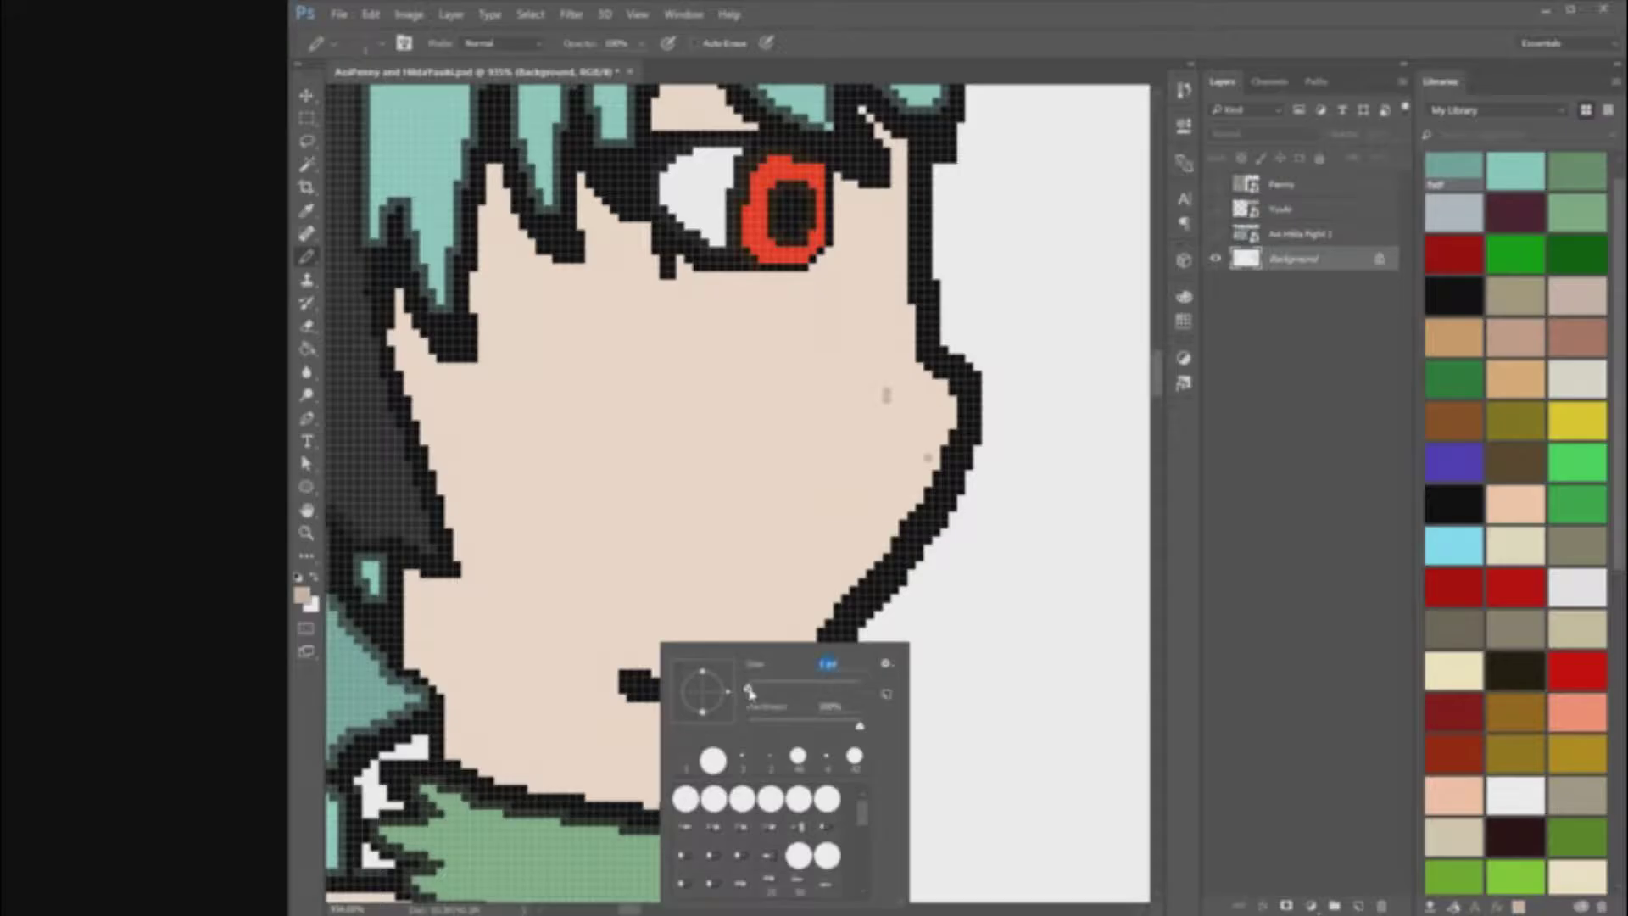
key(Return)
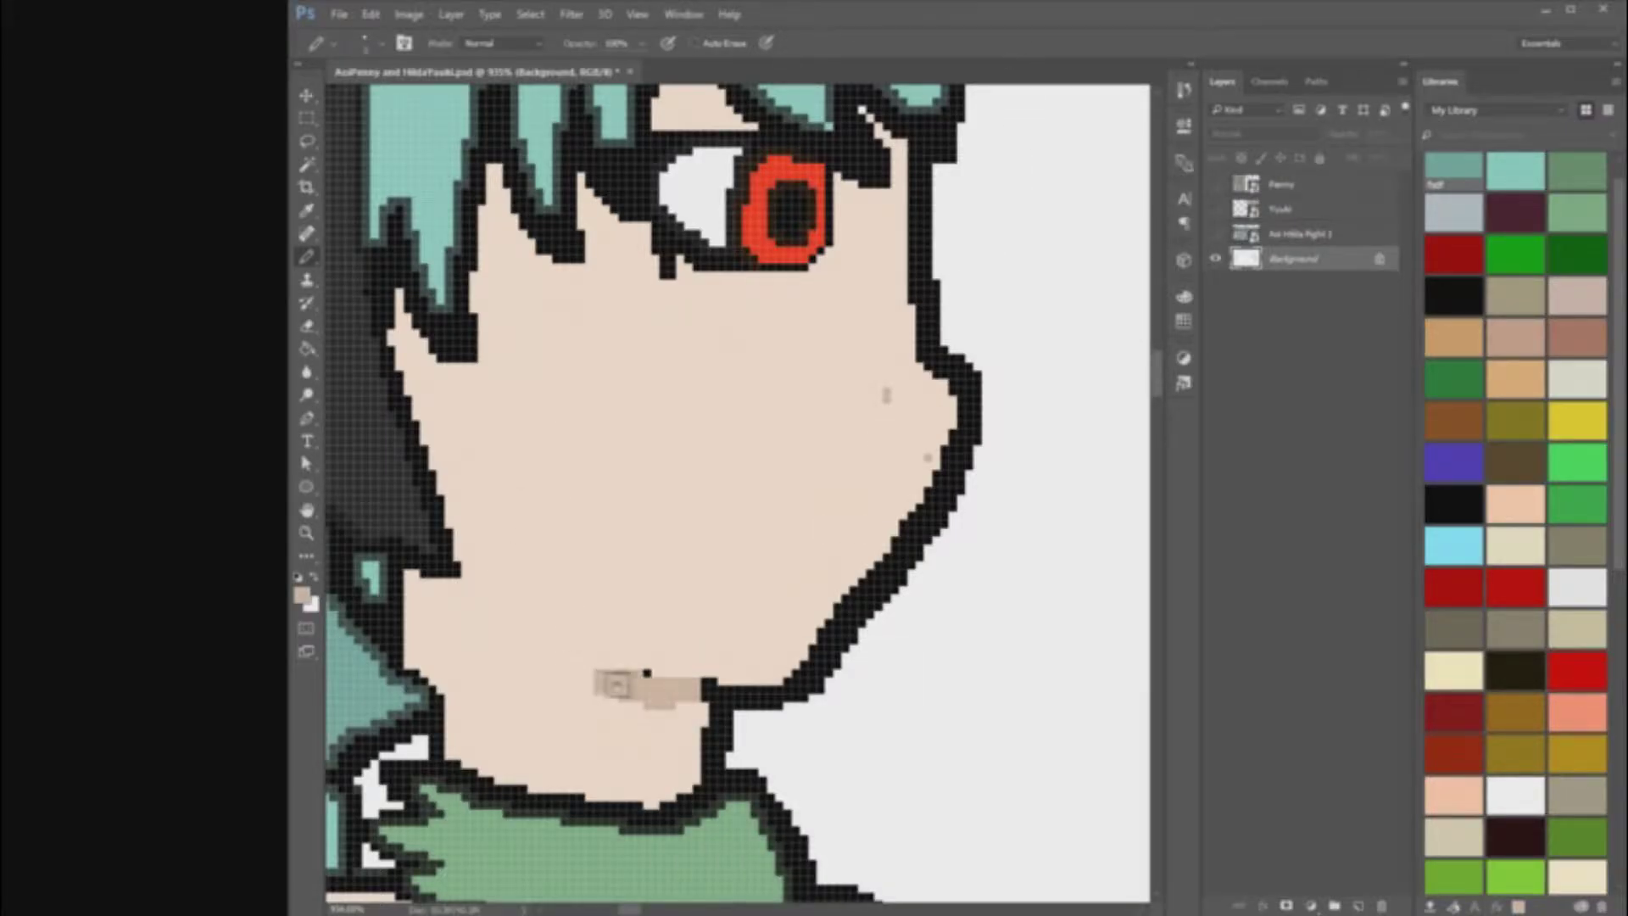
scroll(595, 666, down, 4)
scroll(599, 650, up, 5)
scroll(745, 650, down, 2)
drag(663, 766, 691, 777)
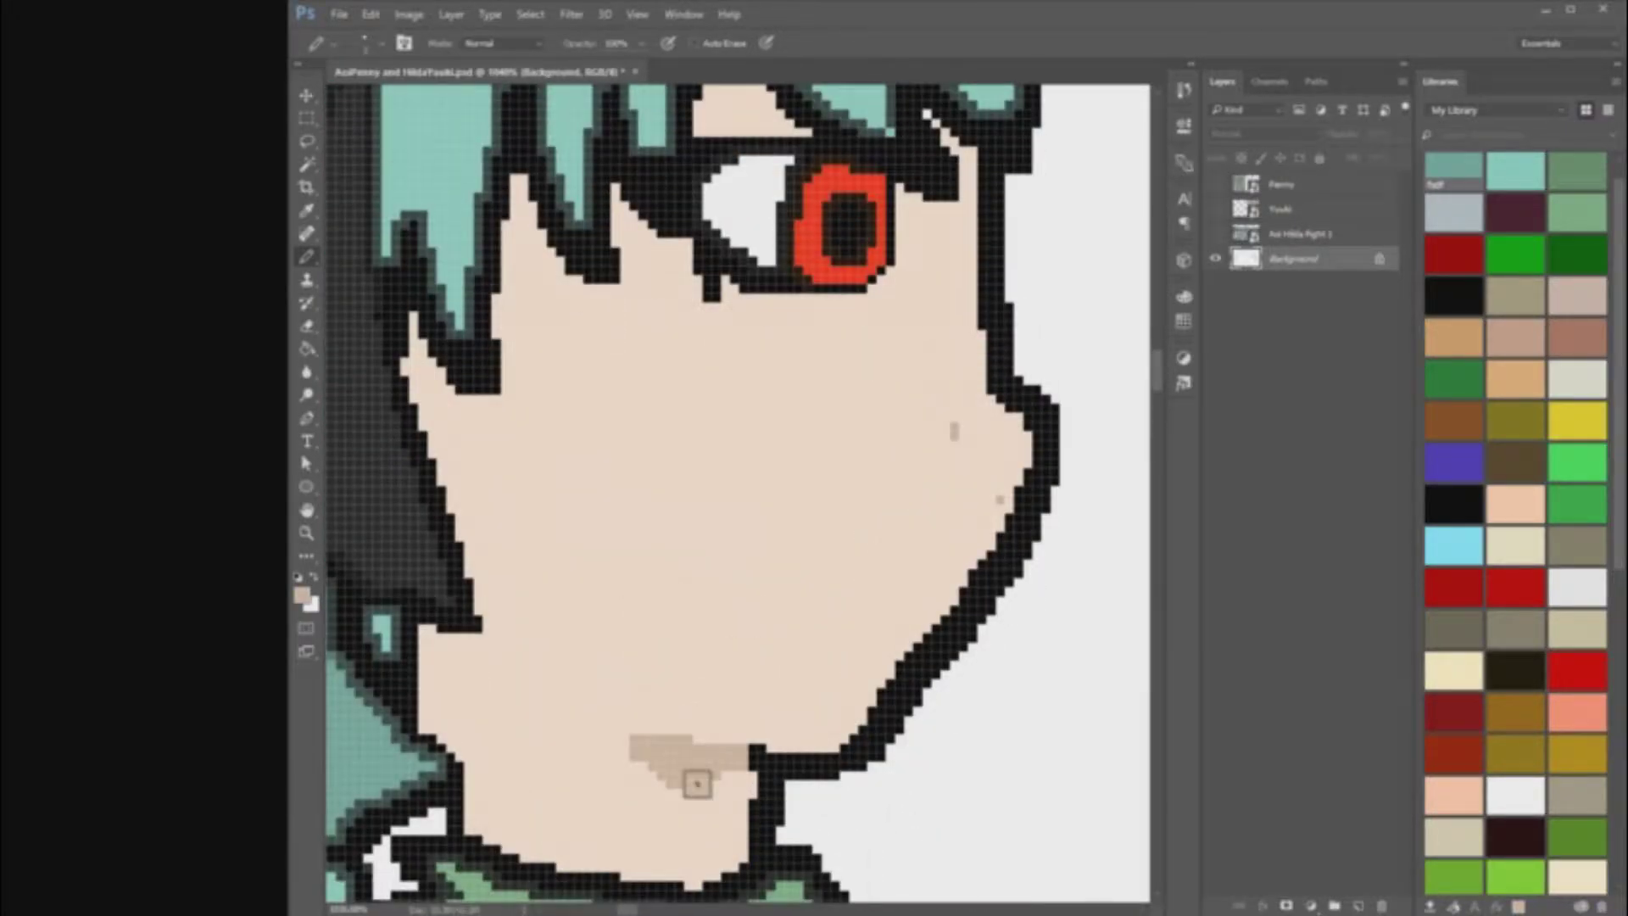
scroll(702, 509, down, 5)
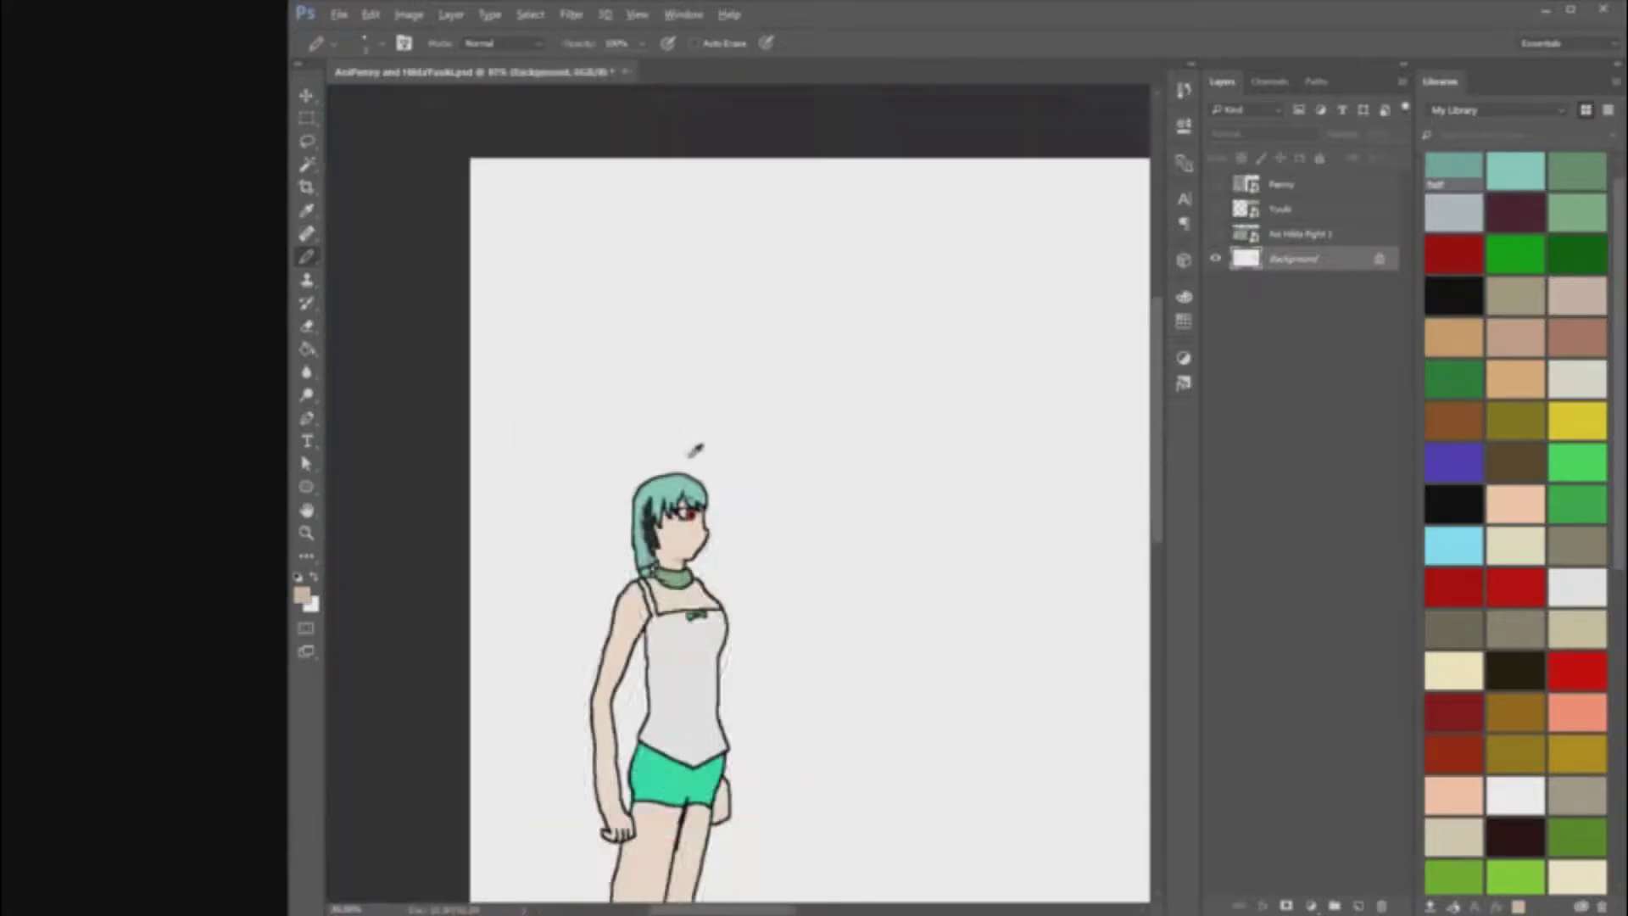
scroll(696, 501, up, 5)
scroll(676, 515, down, 3)
Step: Paint a skin shadow strip just below the shorts, along the line between the legs
scroll(675, 515, down, 10)
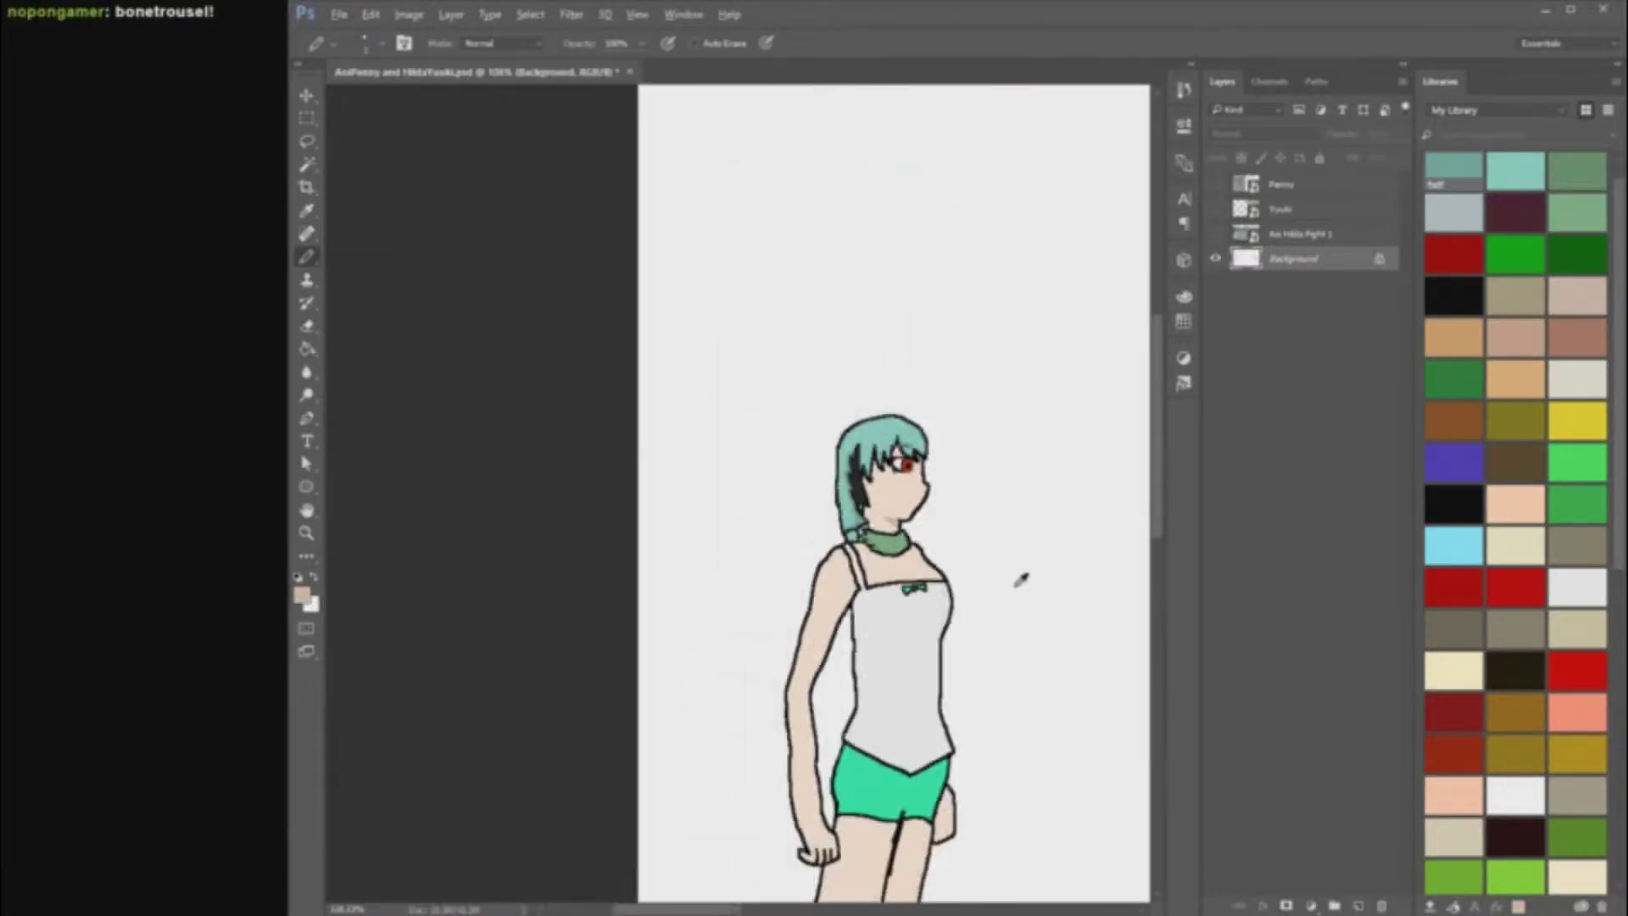
scroll(913, 882, up, 10)
drag(670, 748, 789, 349)
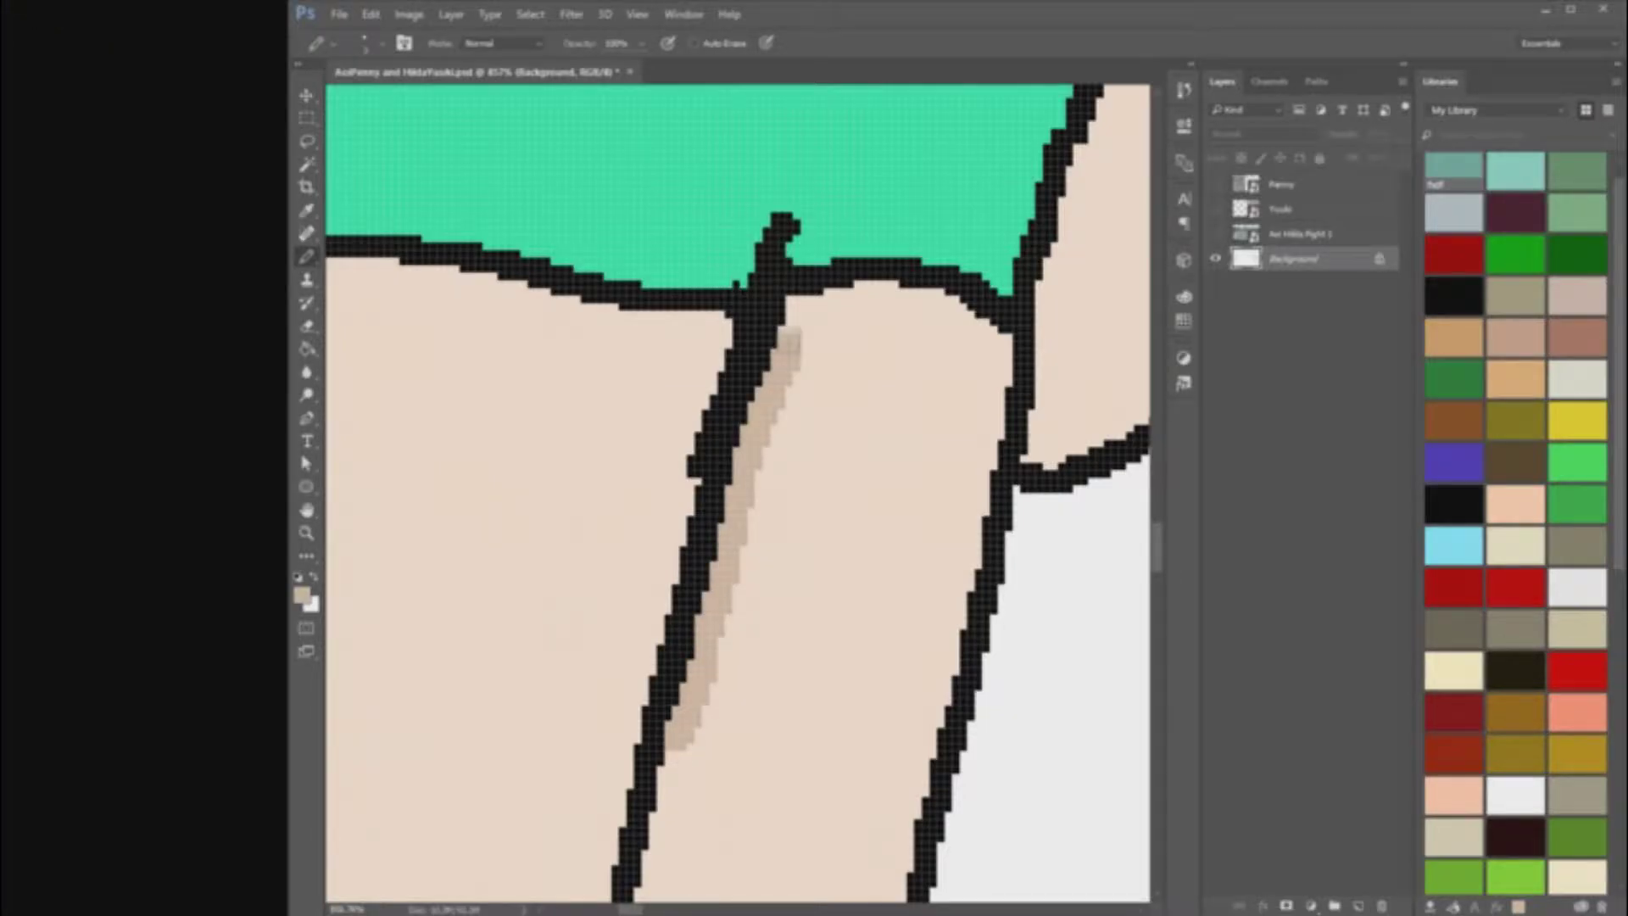
scroll(916, 713, down, 10)
scroll(916, 712, up, 10)
Step: Set the pencil size to 2 px and extend the leg shadow down the thigh beside the dividing line
right_click(719, 580)
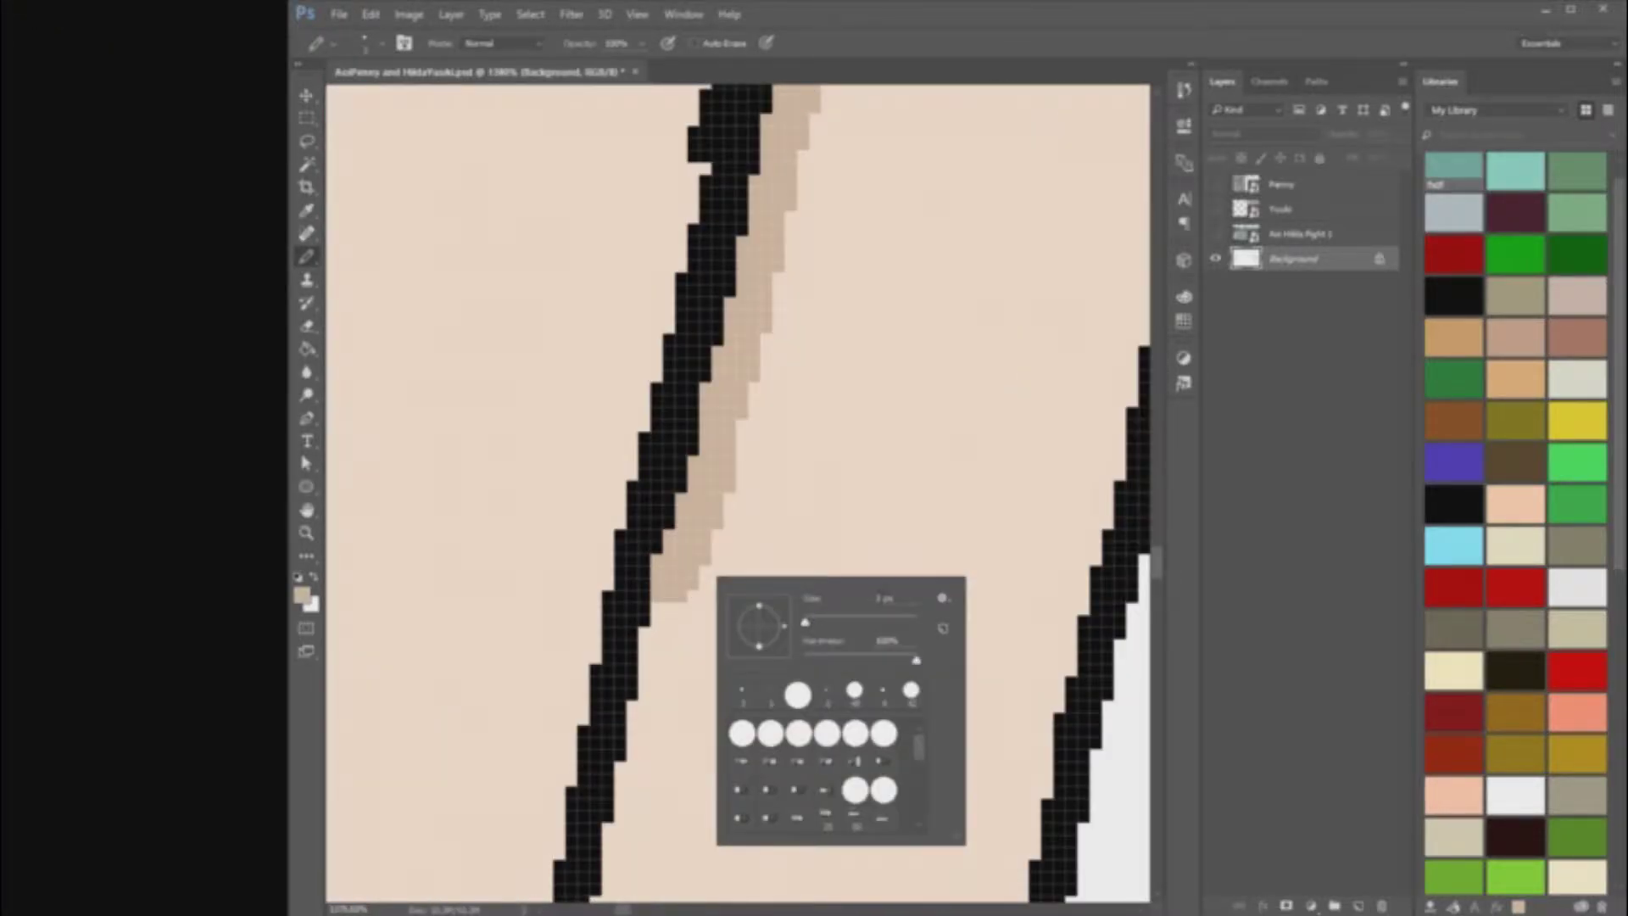
text(2)
key(Return)
scroll(687, 705, down, 3)
drag(664, 428, 654, 452)
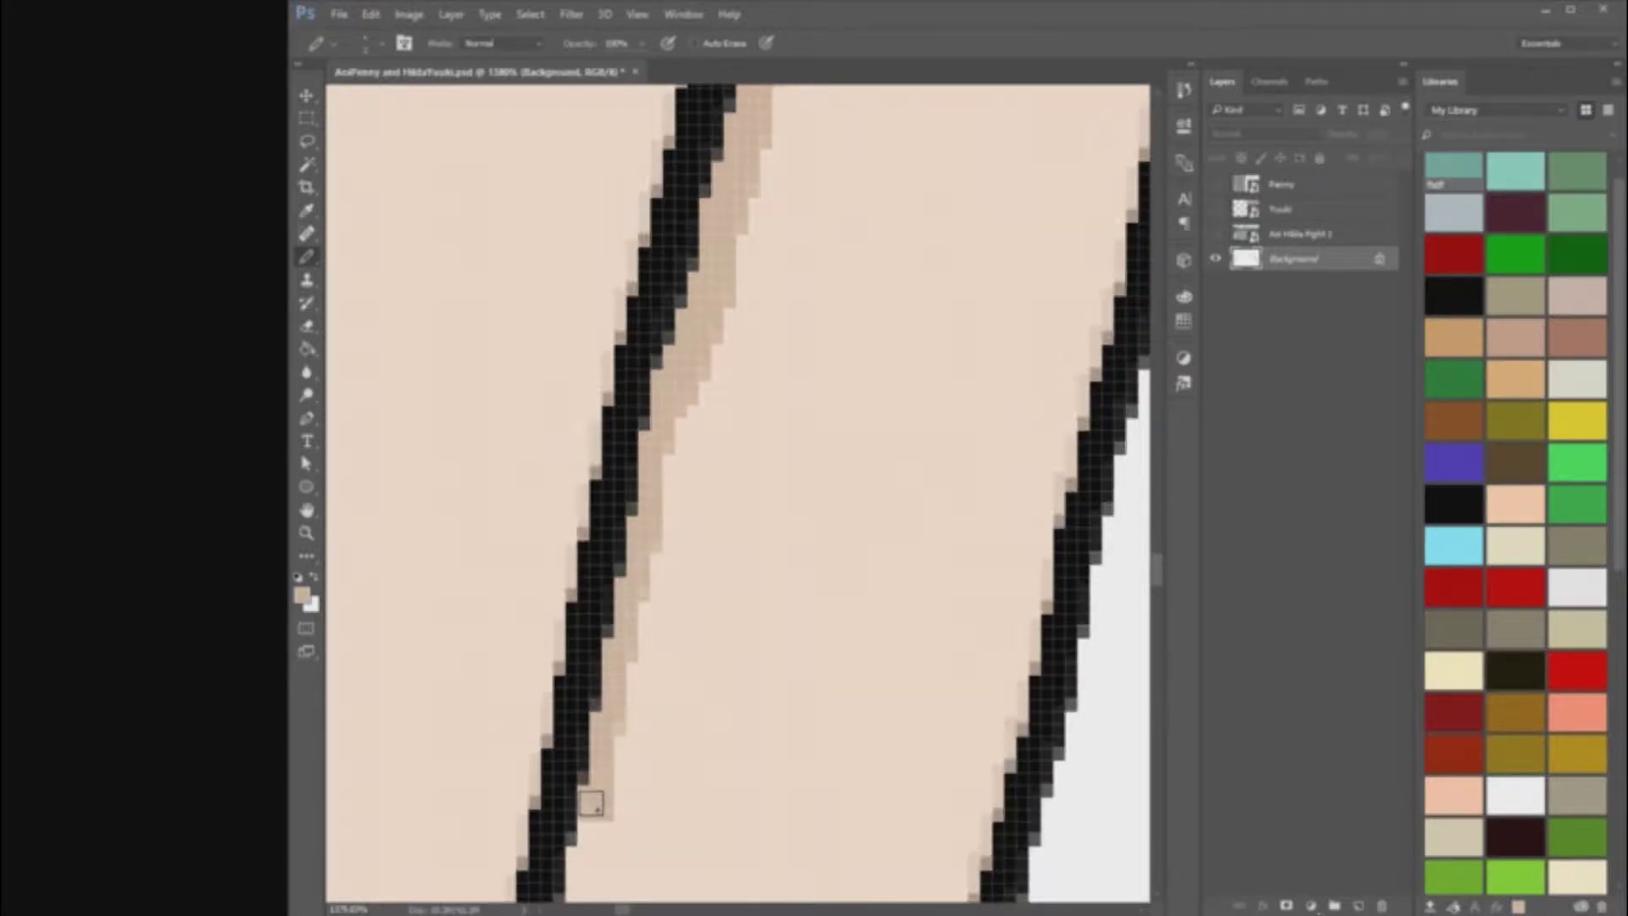
scroll(594, 746, down, 5)
scroll(555, 579, down, 4)
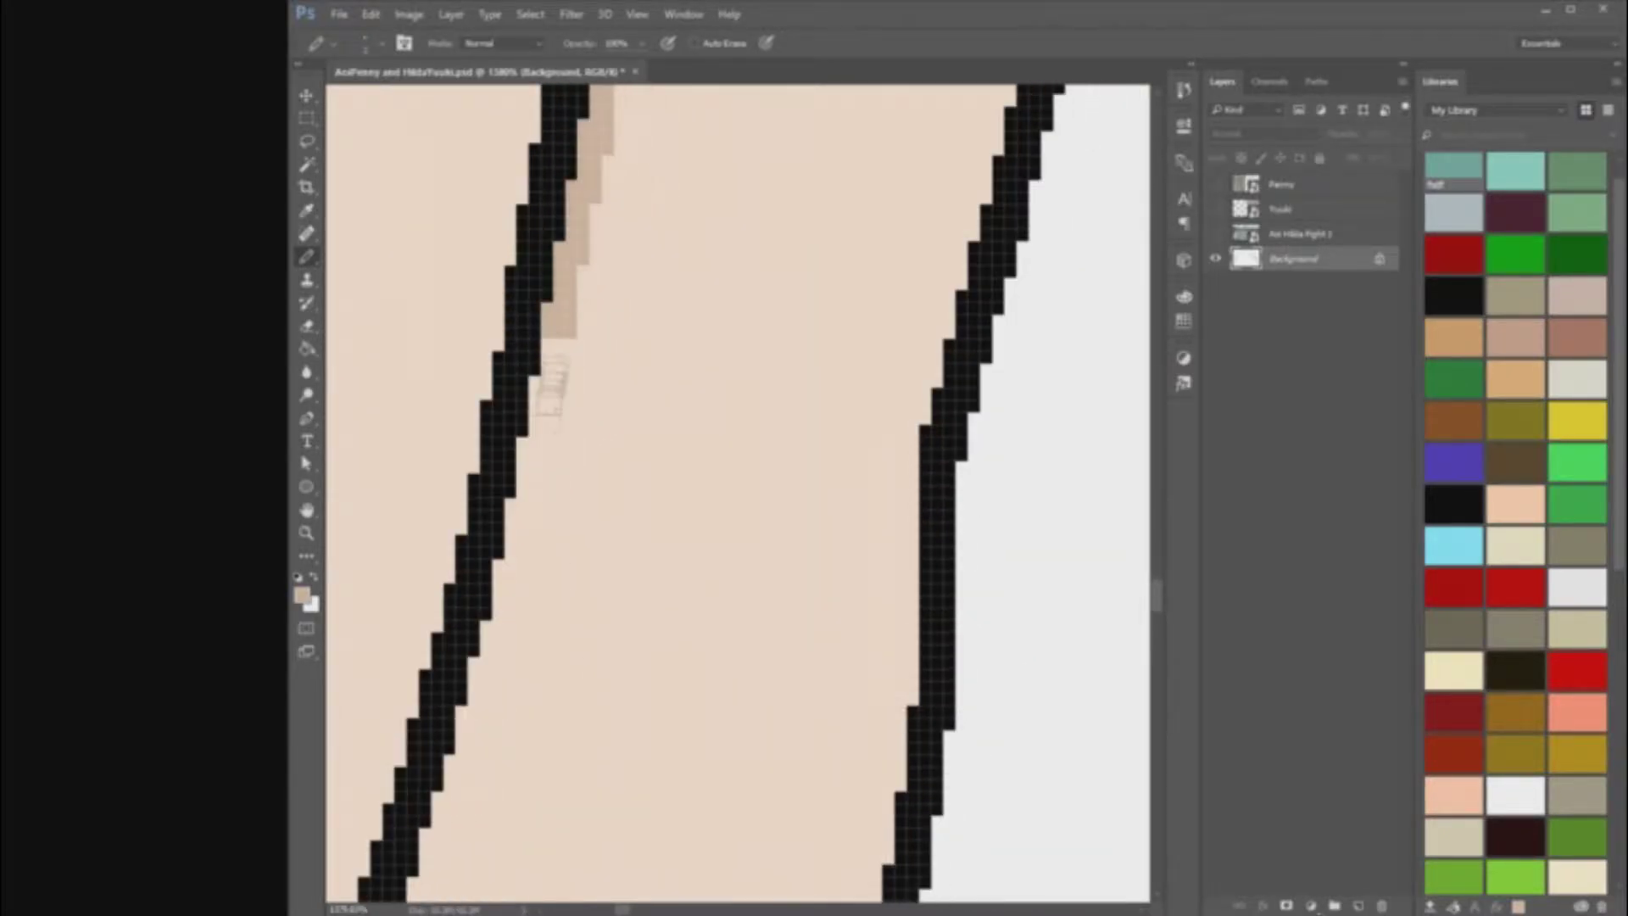
drag(529, 504, 518, 512)
Step: Continue the narrow skin shadow along the dividing line farther down the leg, undoing a misplaced stroke
key(x)
scroll(520, 523, down, 6)
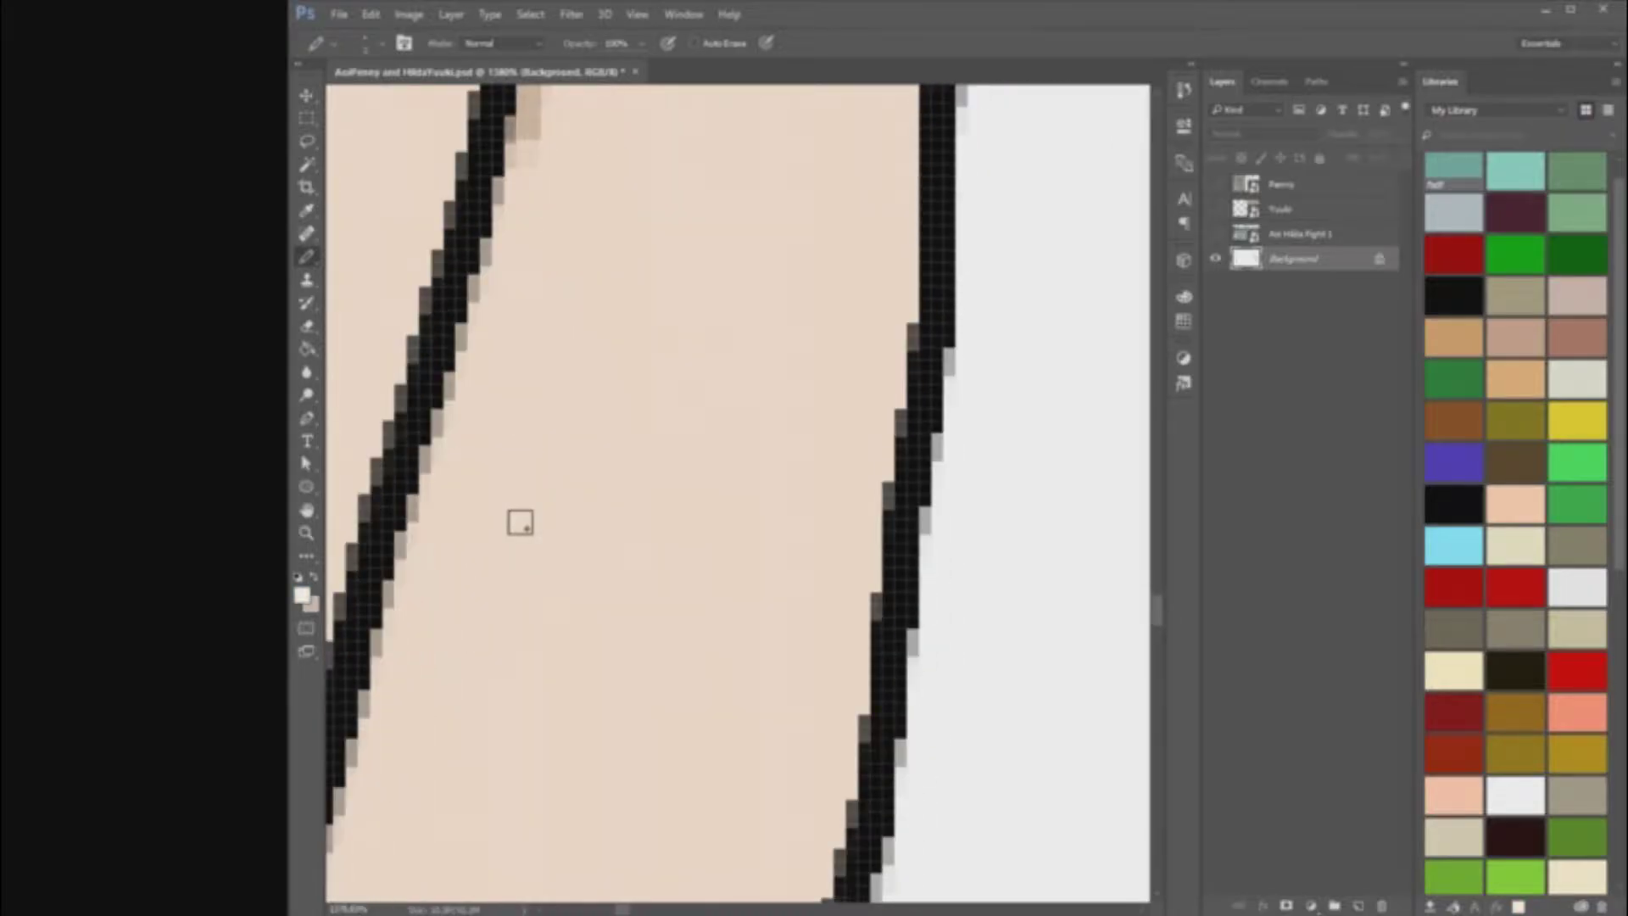
scroll(588, 328, up, 3)
drag(587, 310, 560, 454)
key(ctrl+z)
scroll(547, 339, down, 2)
drag(547, 339, 532, 416)
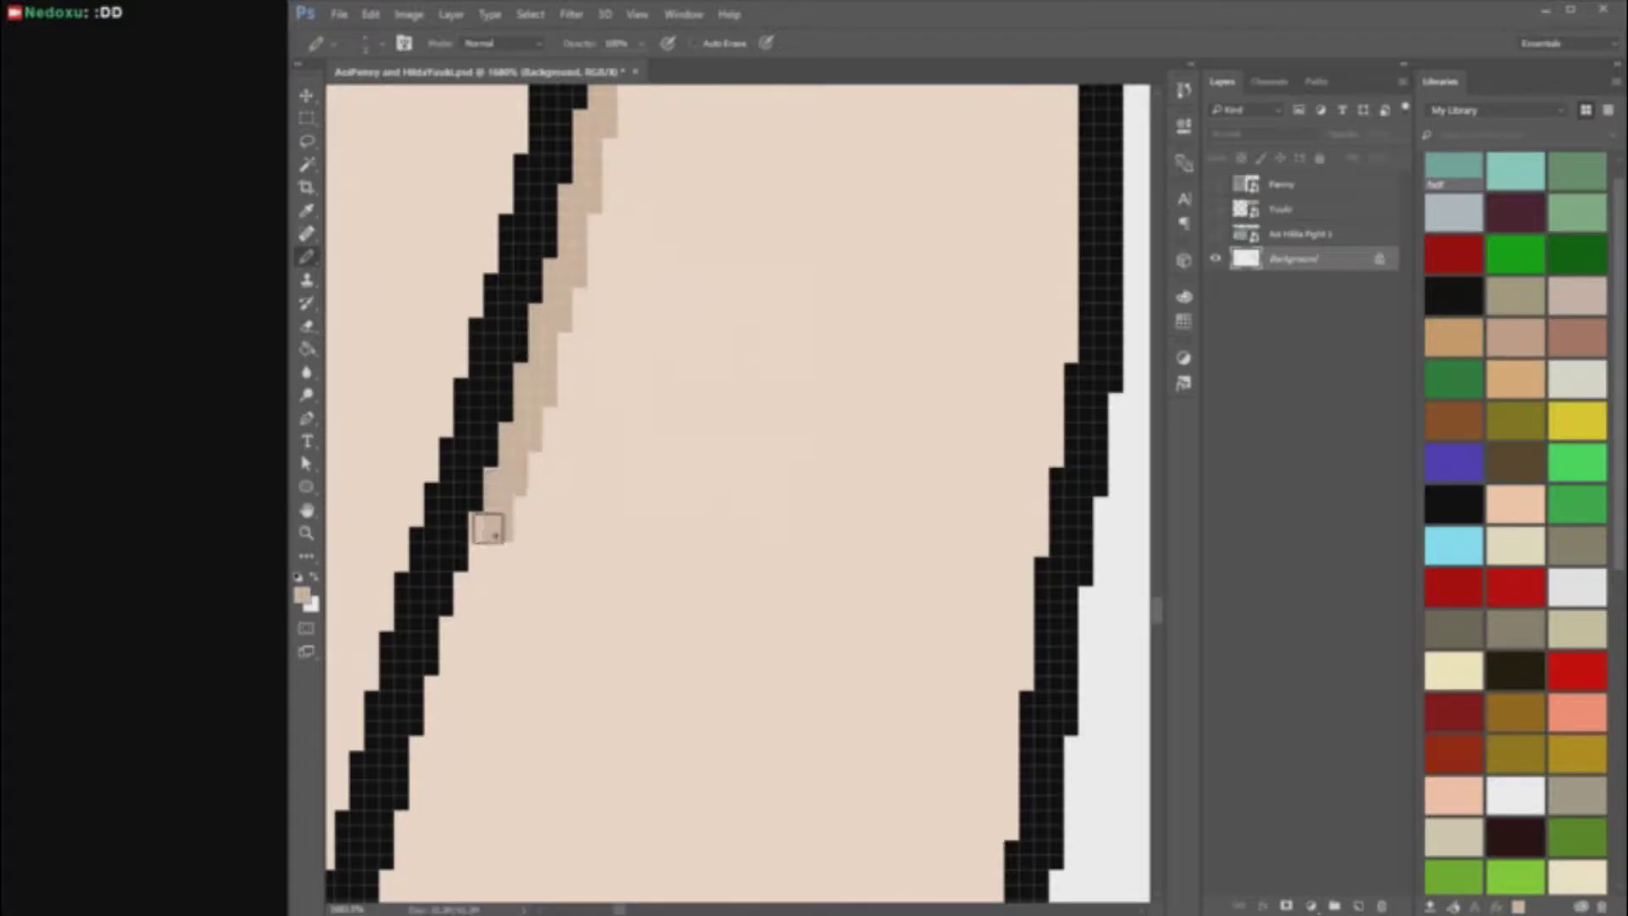
scroll(462, 629, down, 2)
scroll(594, 585, left, 4)
scroll(767, 531, down, 2)
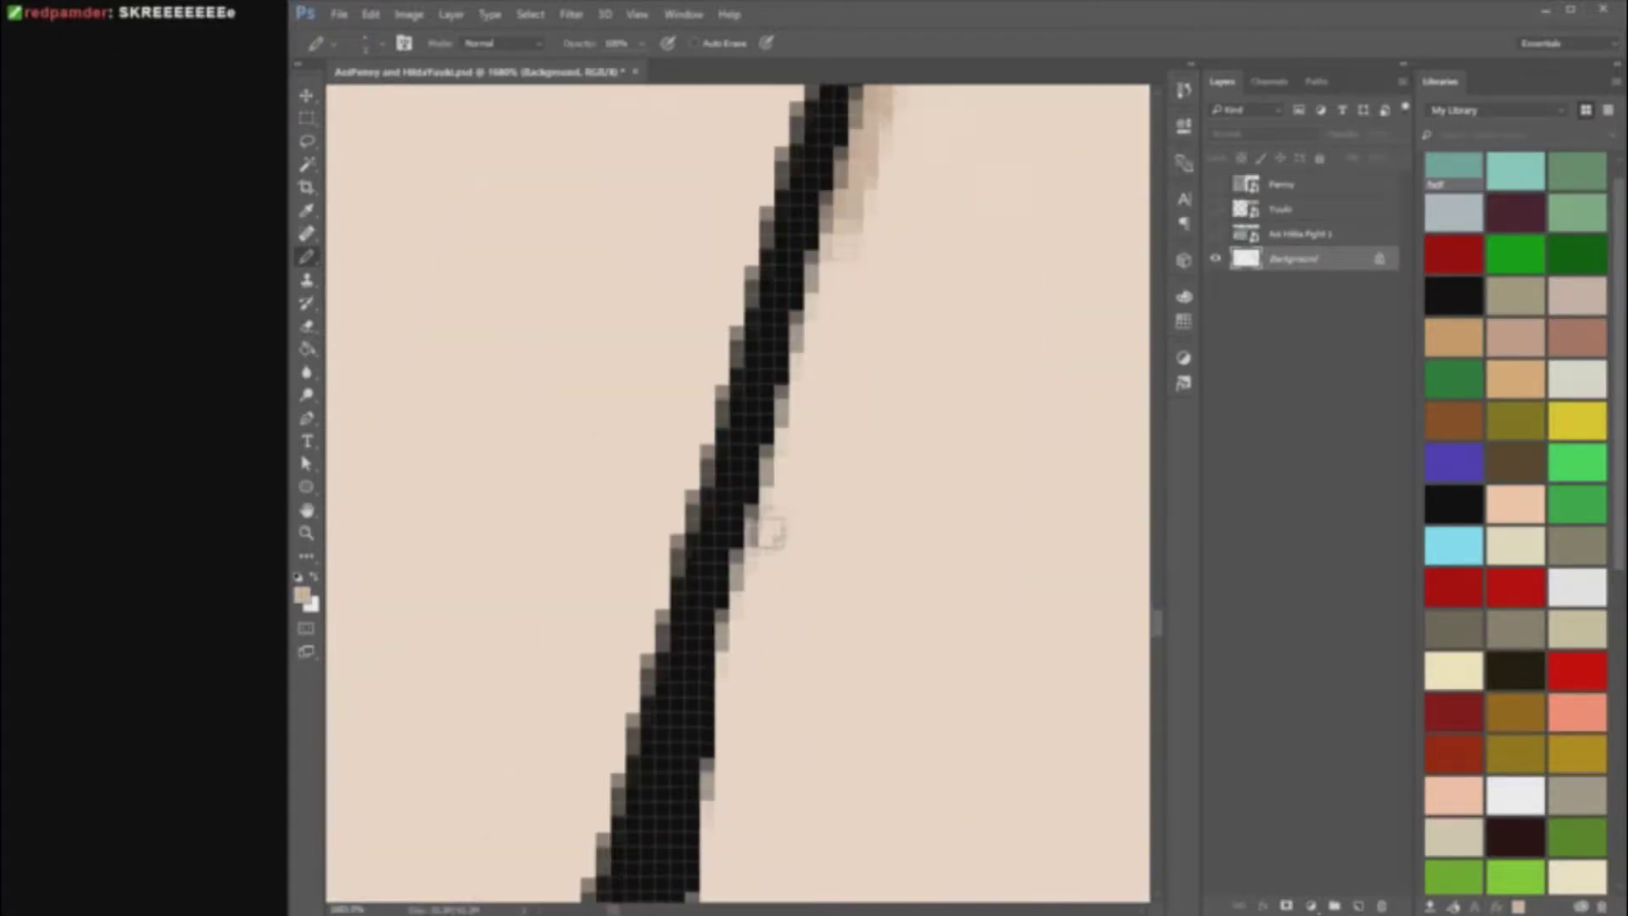
Step: Reduce the pencil size and taper the leg shadow down to where the two legs part
scroll(848, 475, up, 1)
right_click(1099, 298)
click(1157, 42)
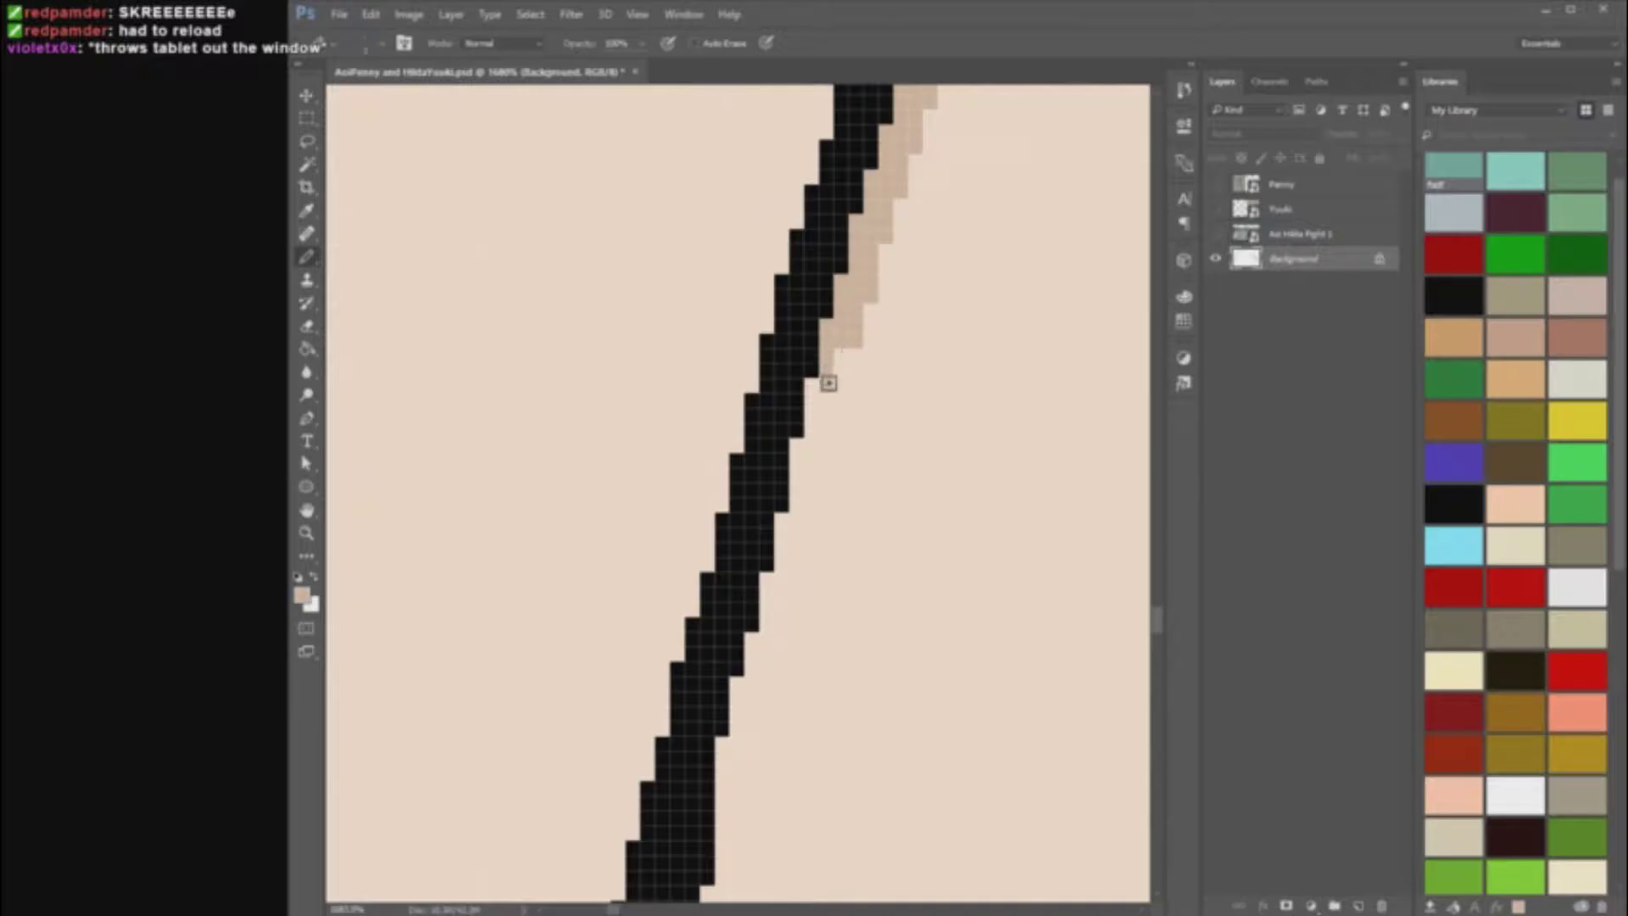
mouse_move(806, 447)
mouse_down()
mouse_move(760, 646)
mouse_move(751, 441)
mouse_move(723, 539)
mouse_up()
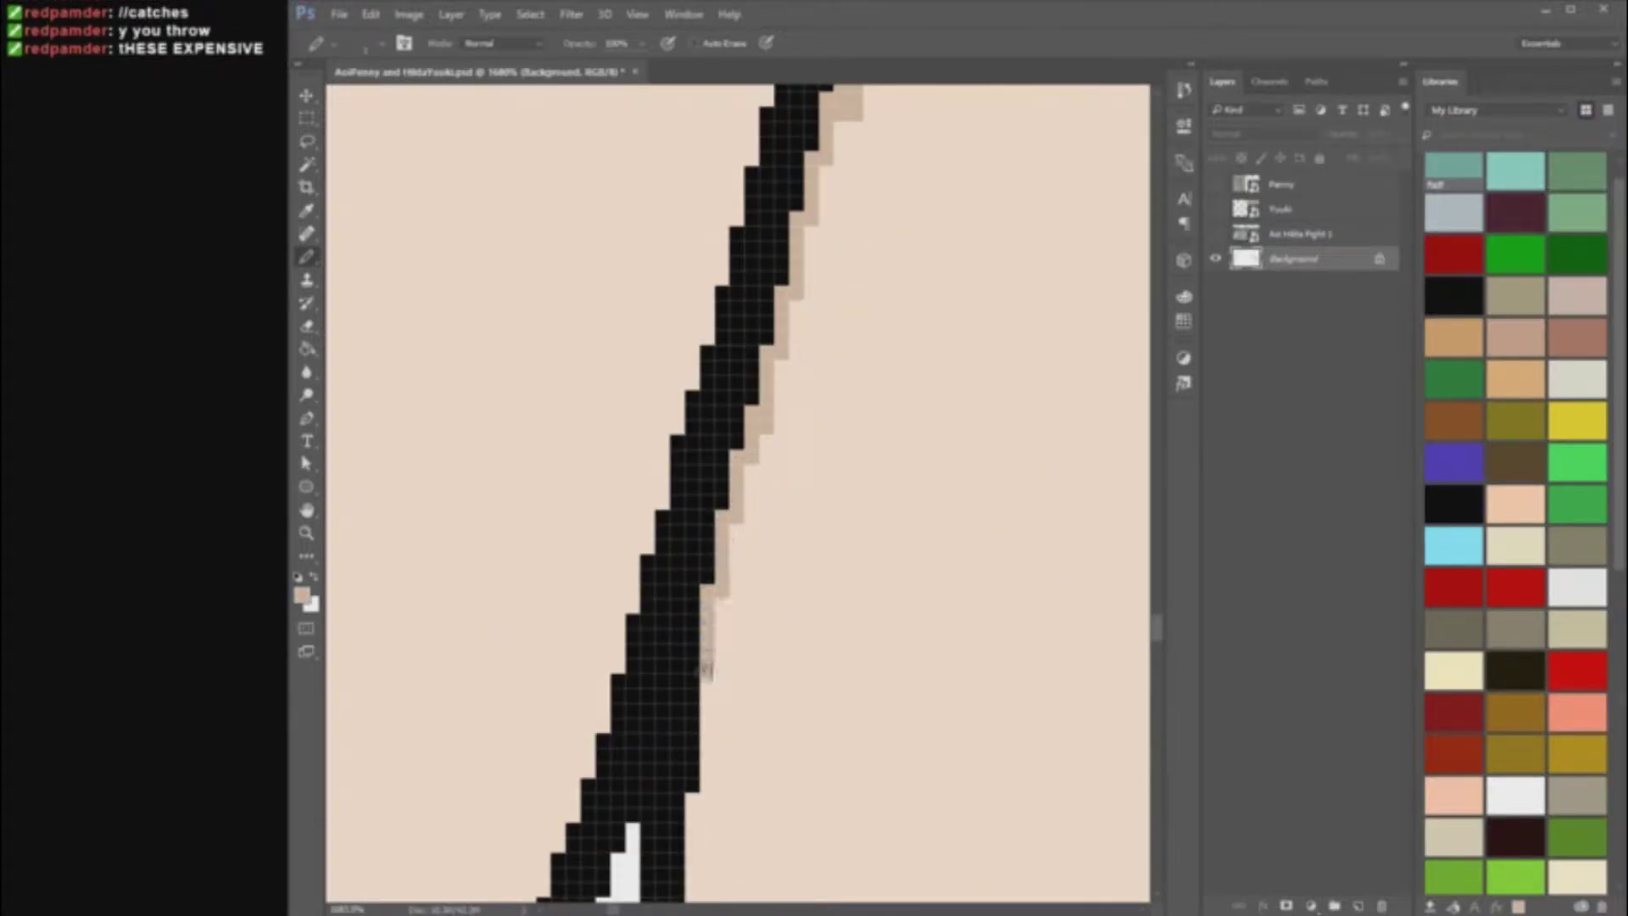
scroll(927, 229, down, 20)
scroll(462, 500, up, 8)
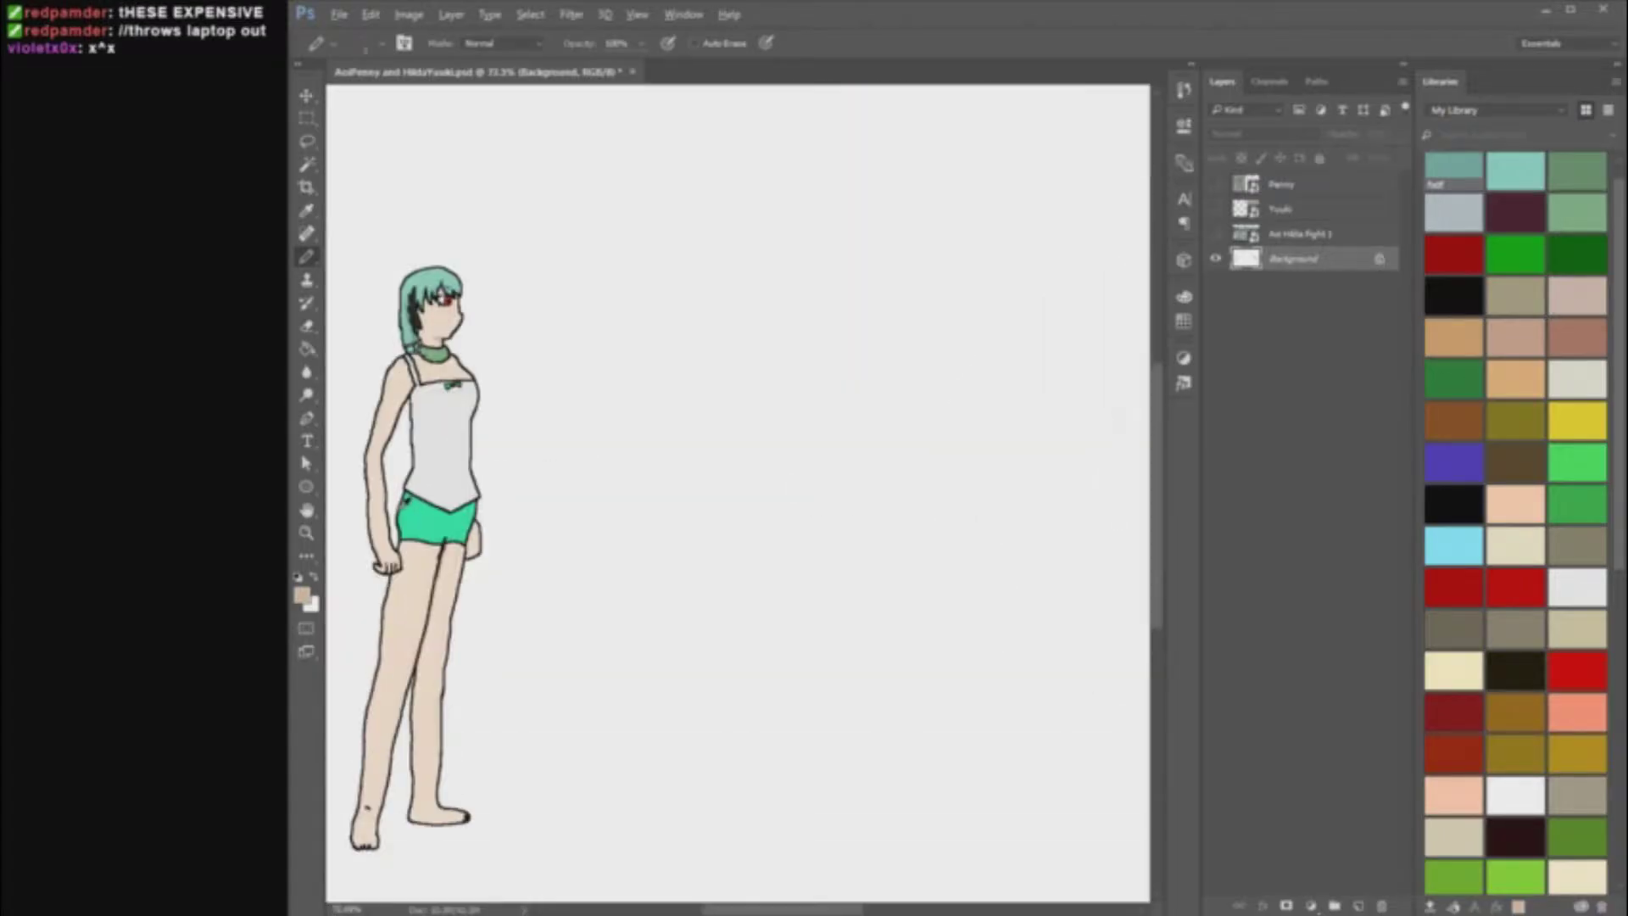
scroll(439, 267, up, 4)
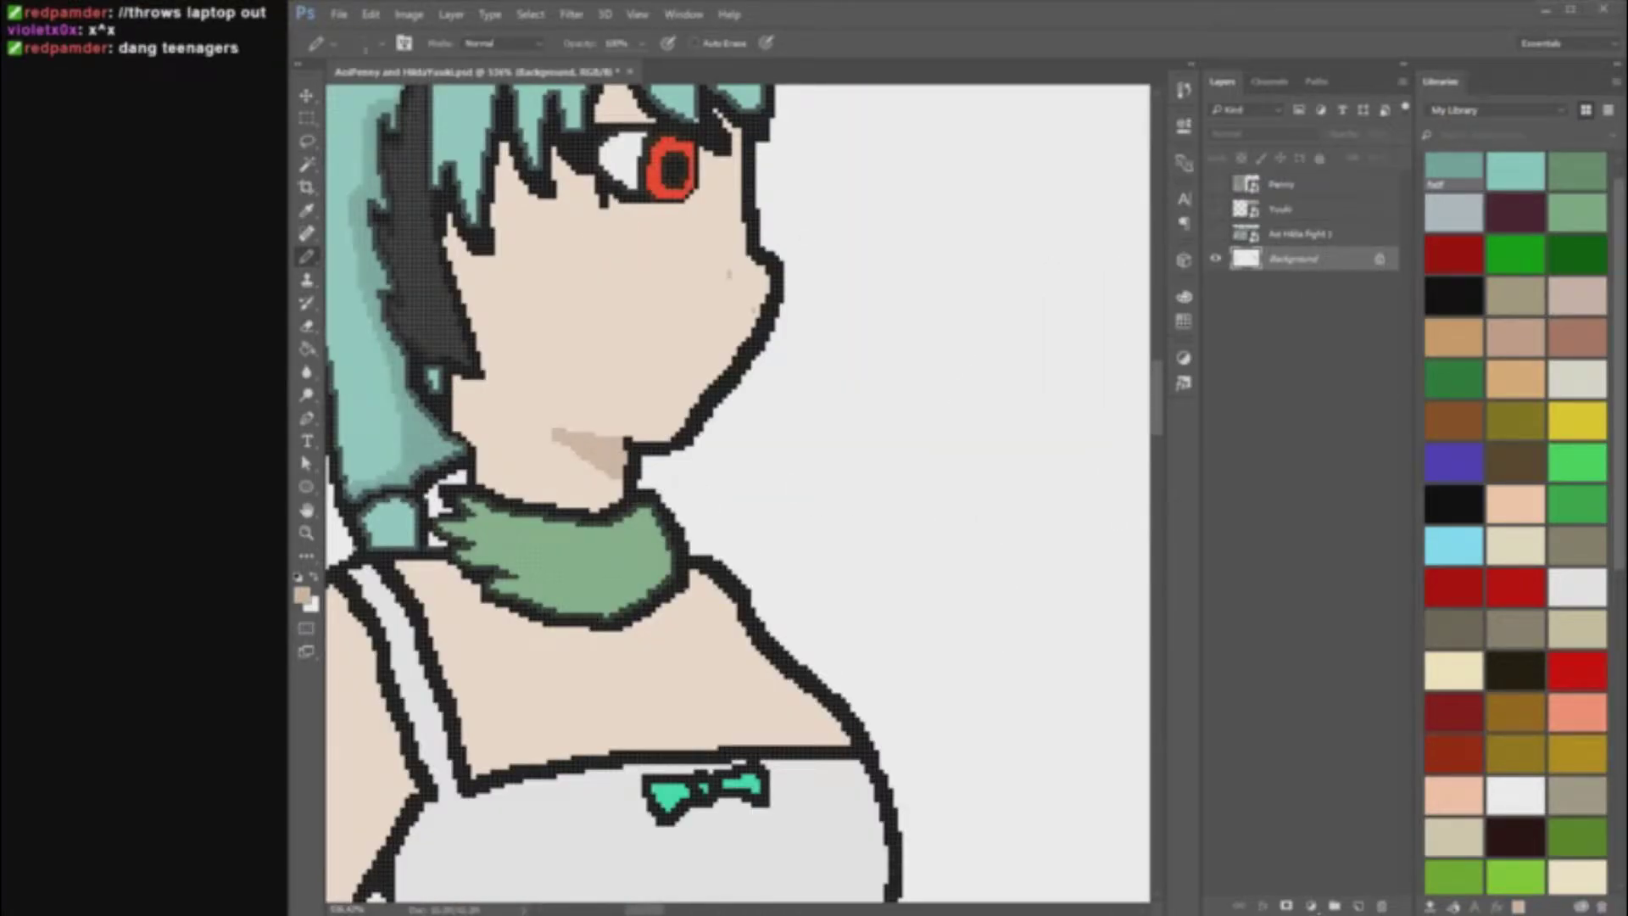
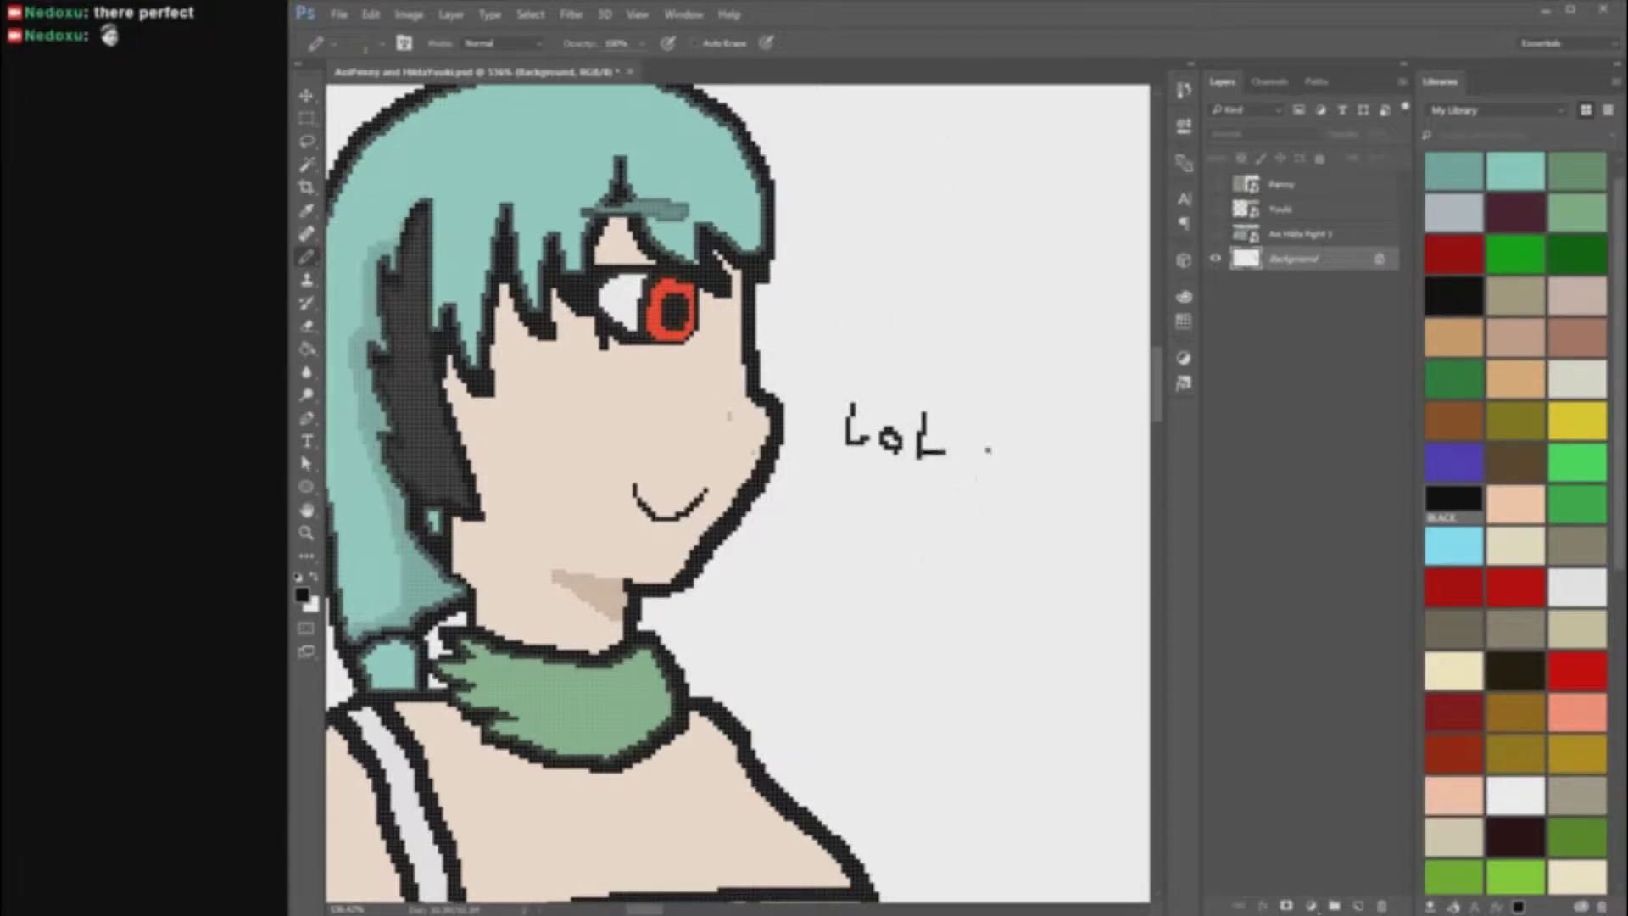
drag(974, 415, 984, 437)
key(ctrl+alt+z)
scroll(855, 382, down, 6)
scroll(895, 606, up, 9)
drag(983, 549, 1005, 587)
drag(1034, 563, 1036, 564)
drag(1068, 545, 1101, 597)
key(ctrl+alt+z)
key(ctrl+alt+z)
key(ctrl+alt+z)
key(ctrl+alt+z)
Step: Try a long slanted black mouth line running from the jaw outline across the face
scroll(848, 698, up, 7)
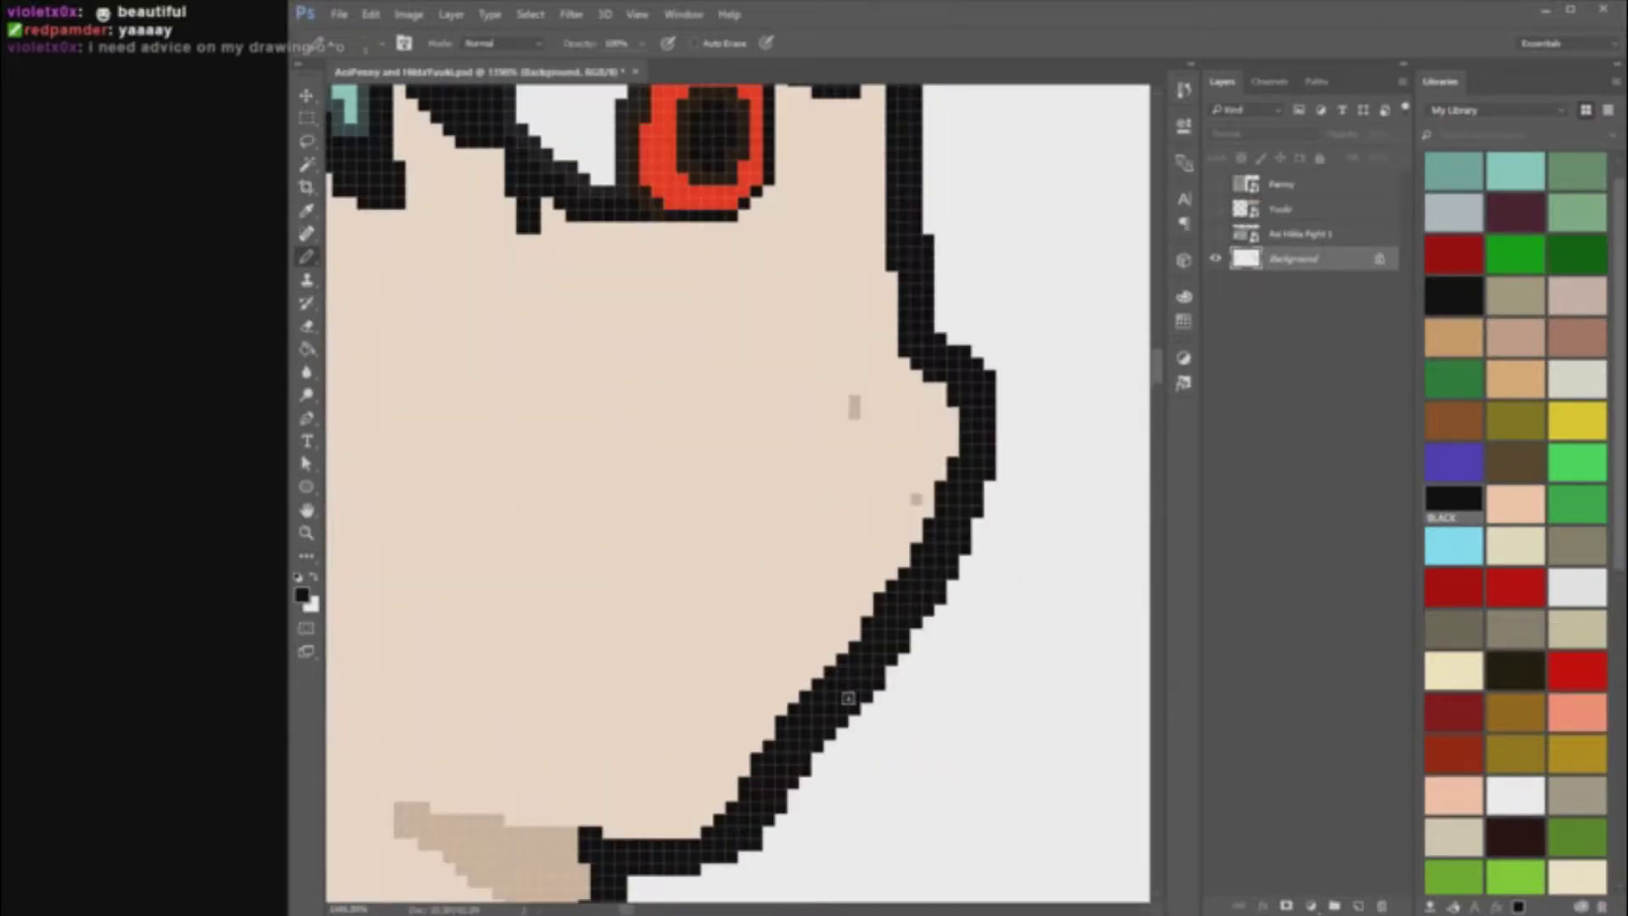
drag(642, 620, 582, 626)
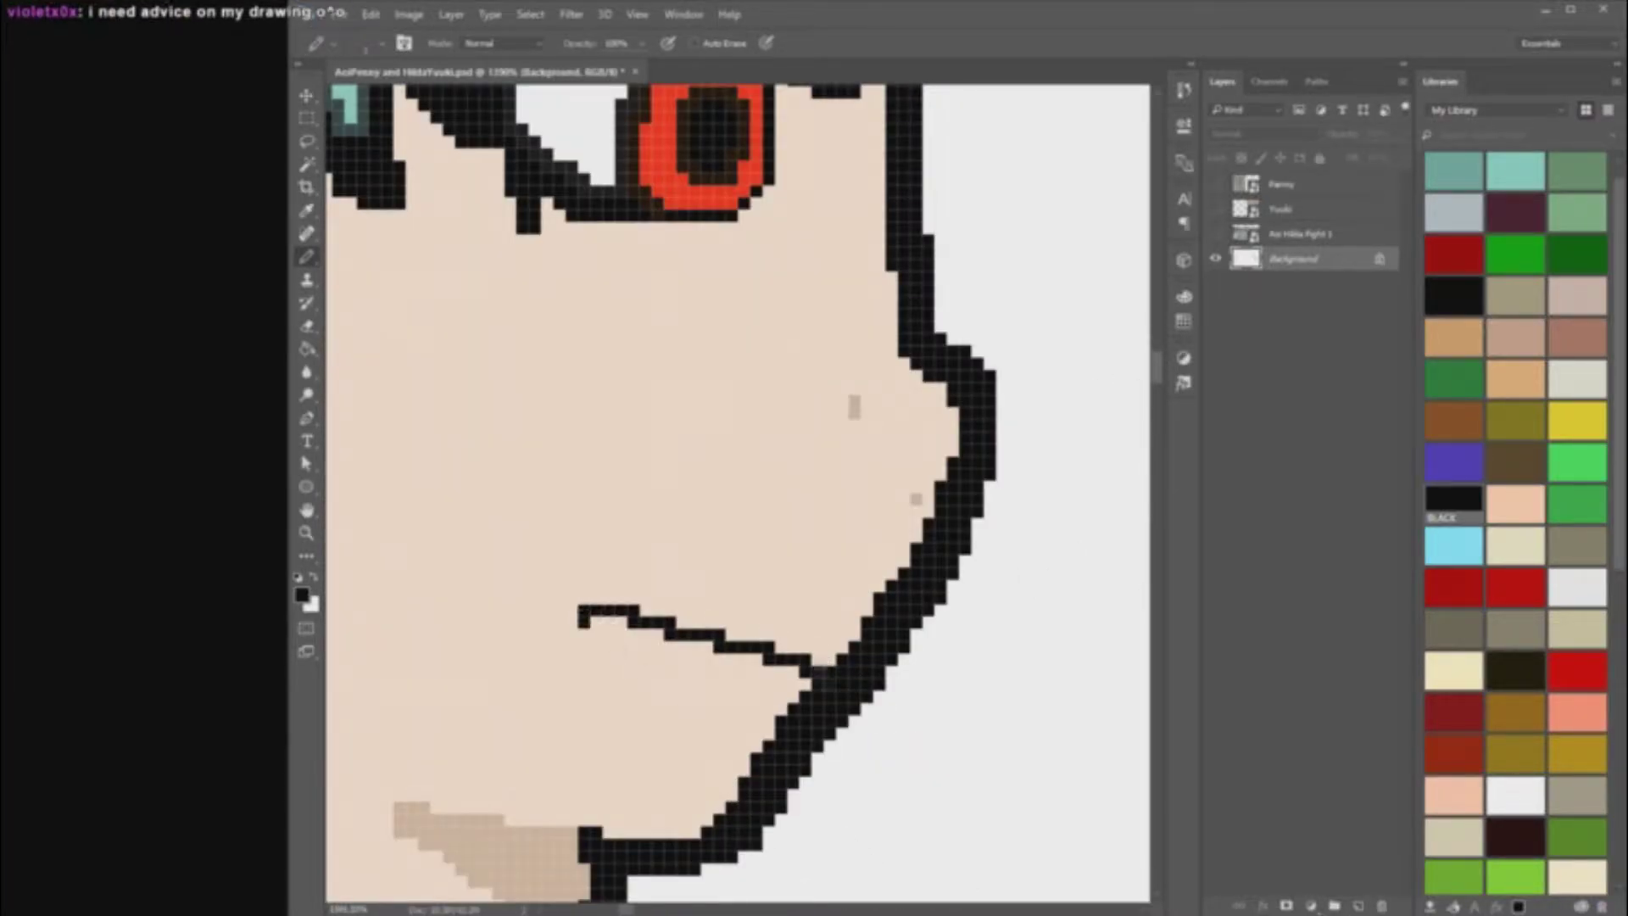
scroll(990, 721, down, 9)
key(ctrl+alt+z)
Step: Draw the mouth as a thin, nearly straight black line in from the jaw outline, and shade the skin beneath it
scroll(1056, 708, up, 7)
right_click(1001, 703)
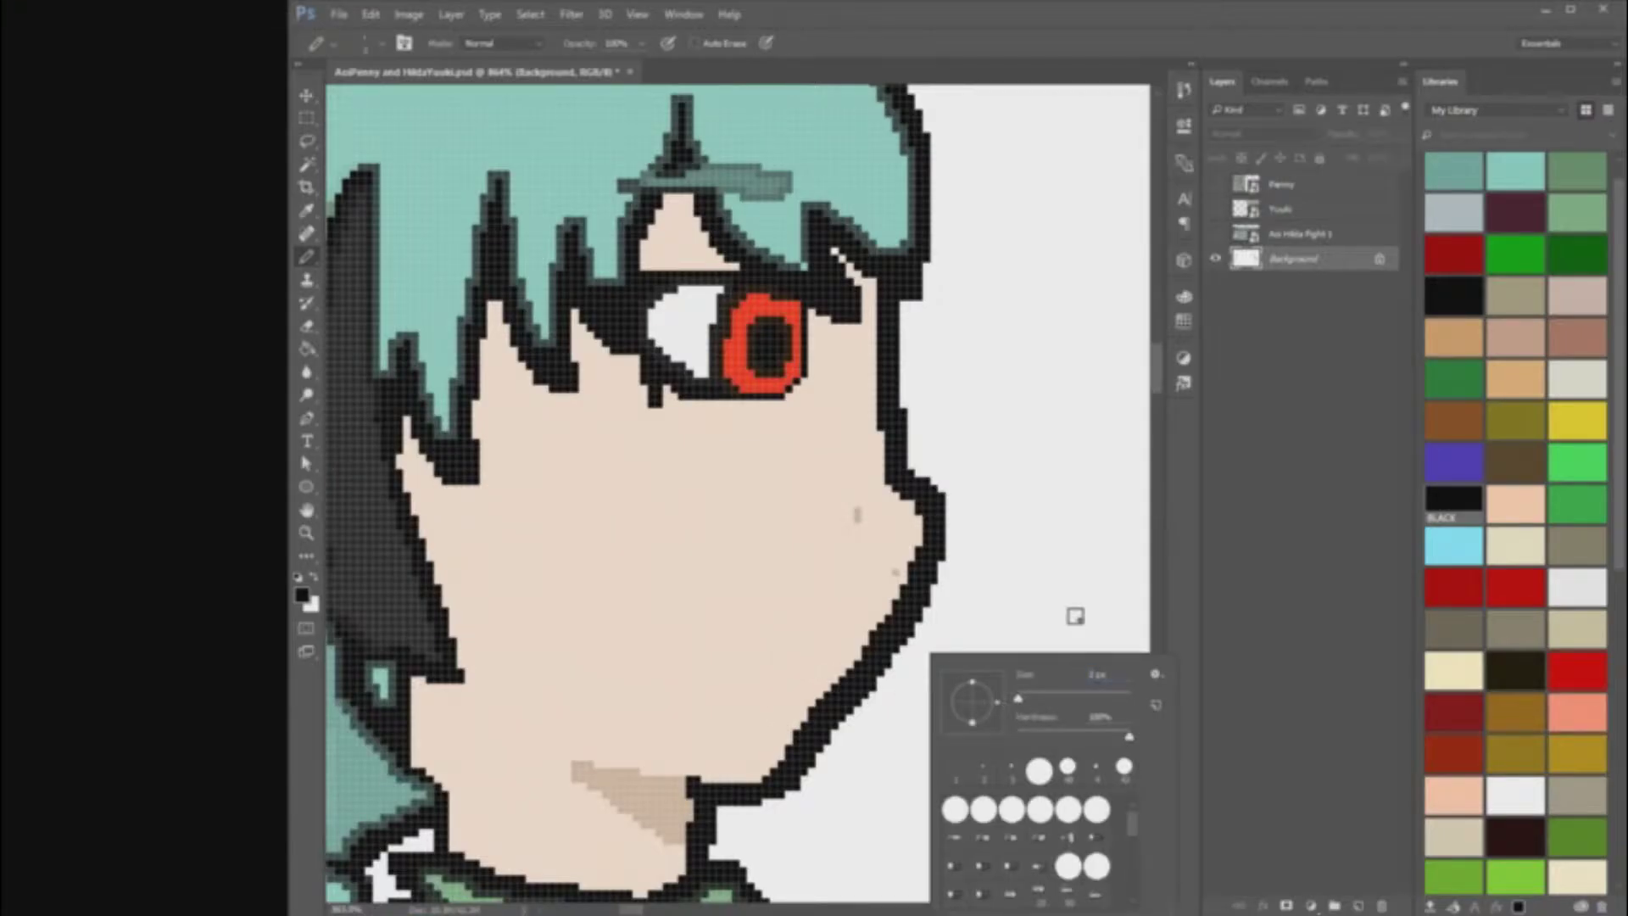
click(1076, 616)
scroll(789, 602, up, 6)
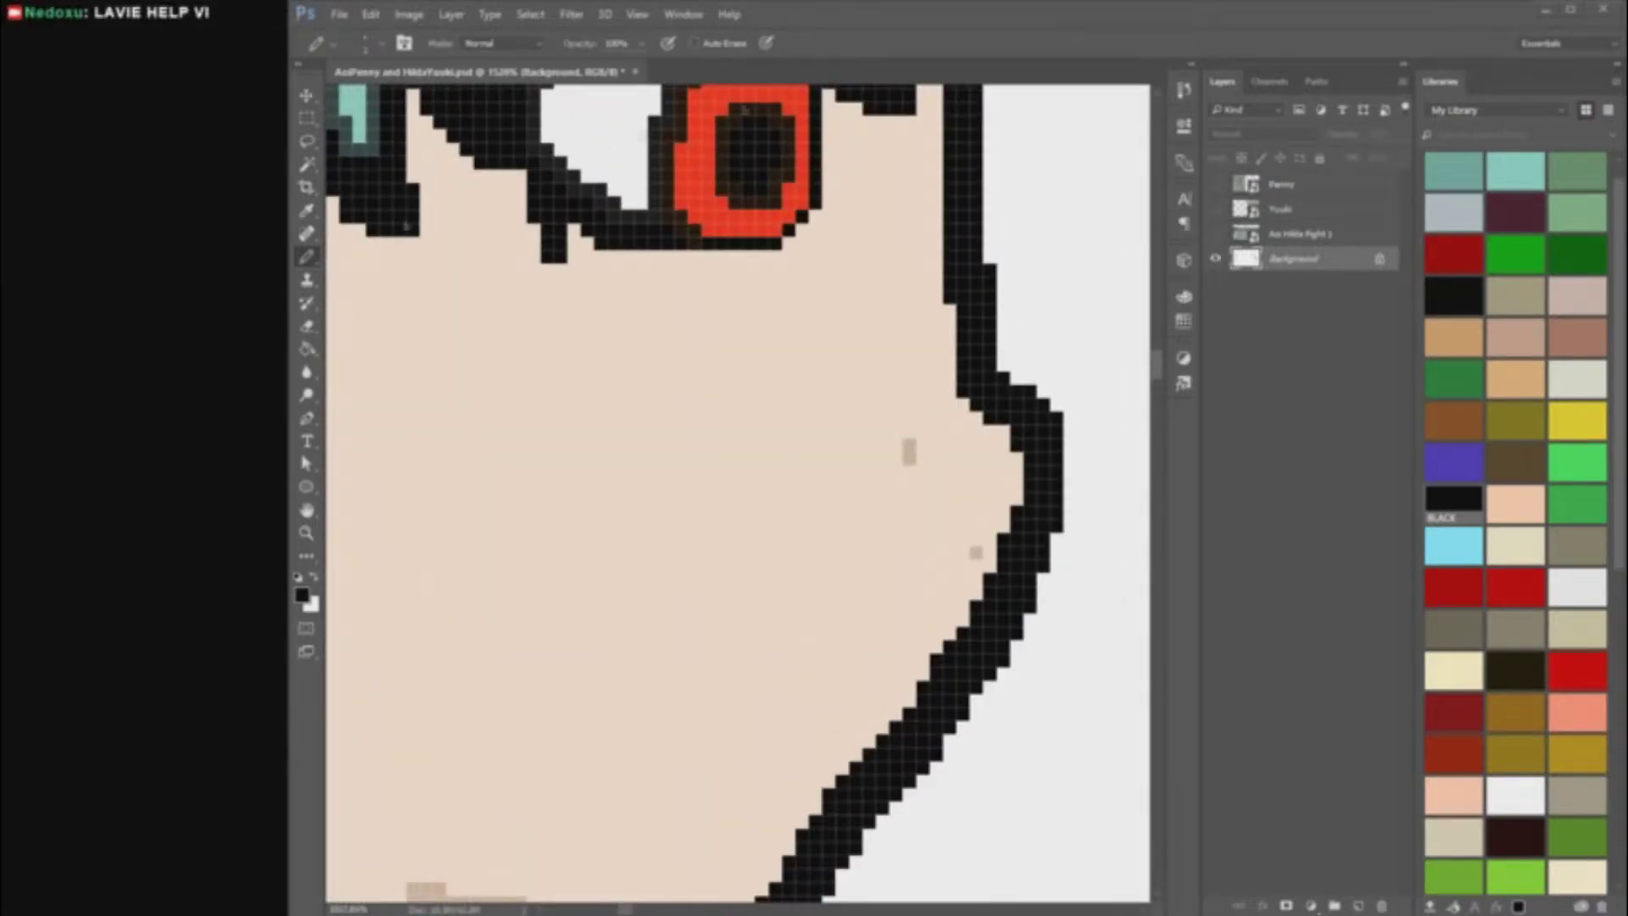
scroll(833, 713, down, 3)
mouse_move(913, 581)
mouse_down()
mouse_move(831, 581)
mouse_move(690, 539)
mouse_up()
scroll(821, 626, down, 6)
scroll(827, 613, down, 2)
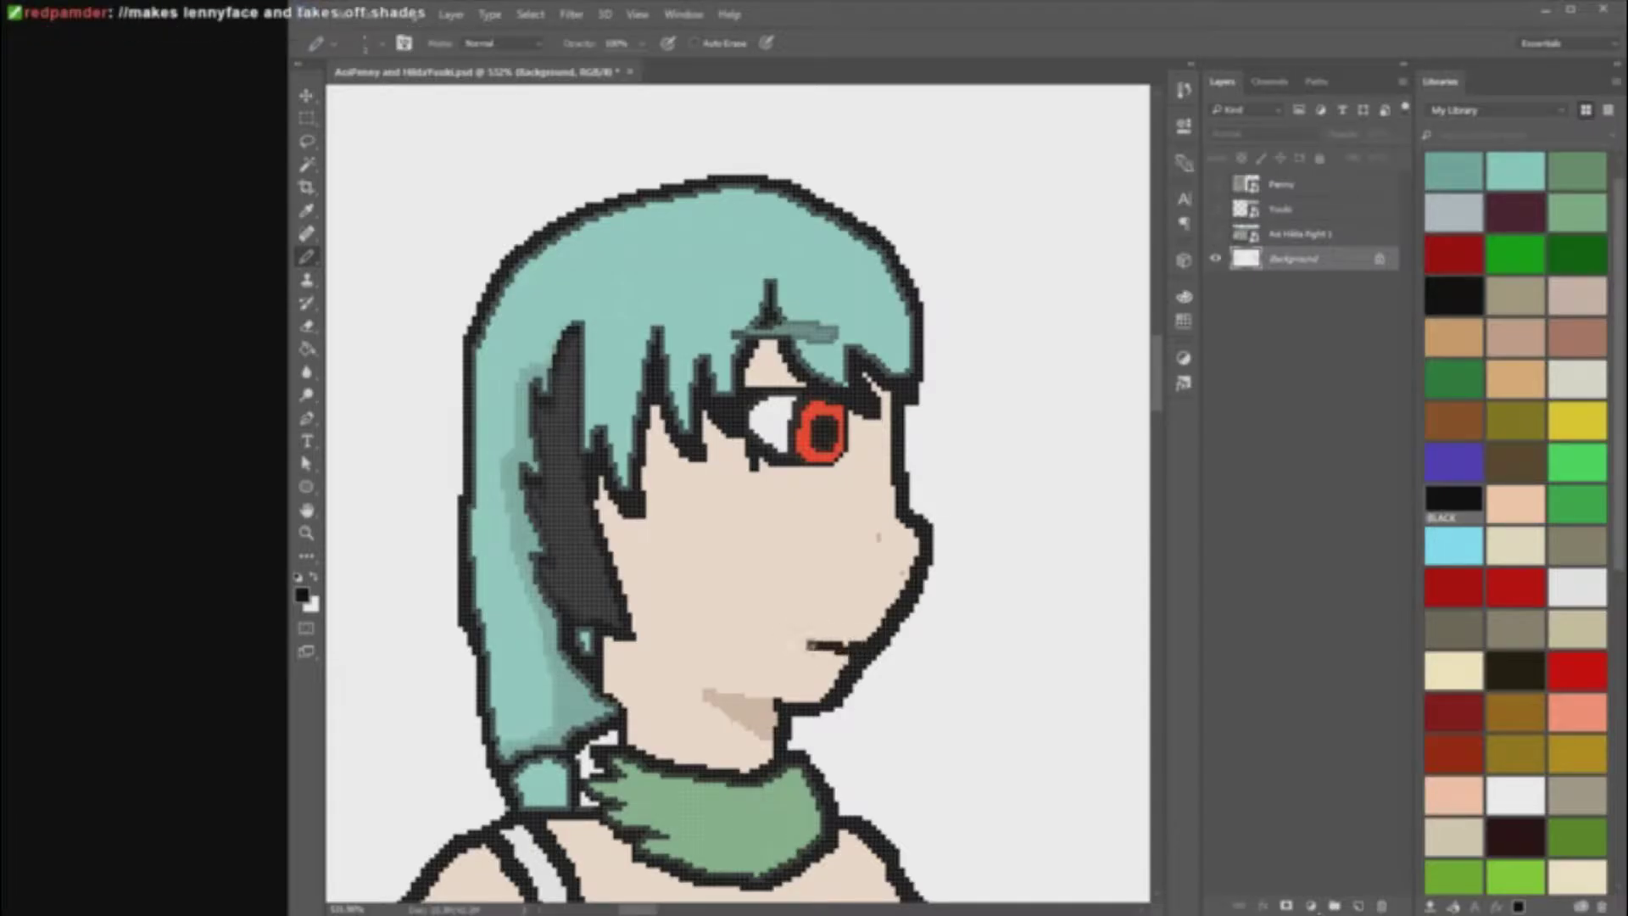
scroll(814, 644, down, 3)
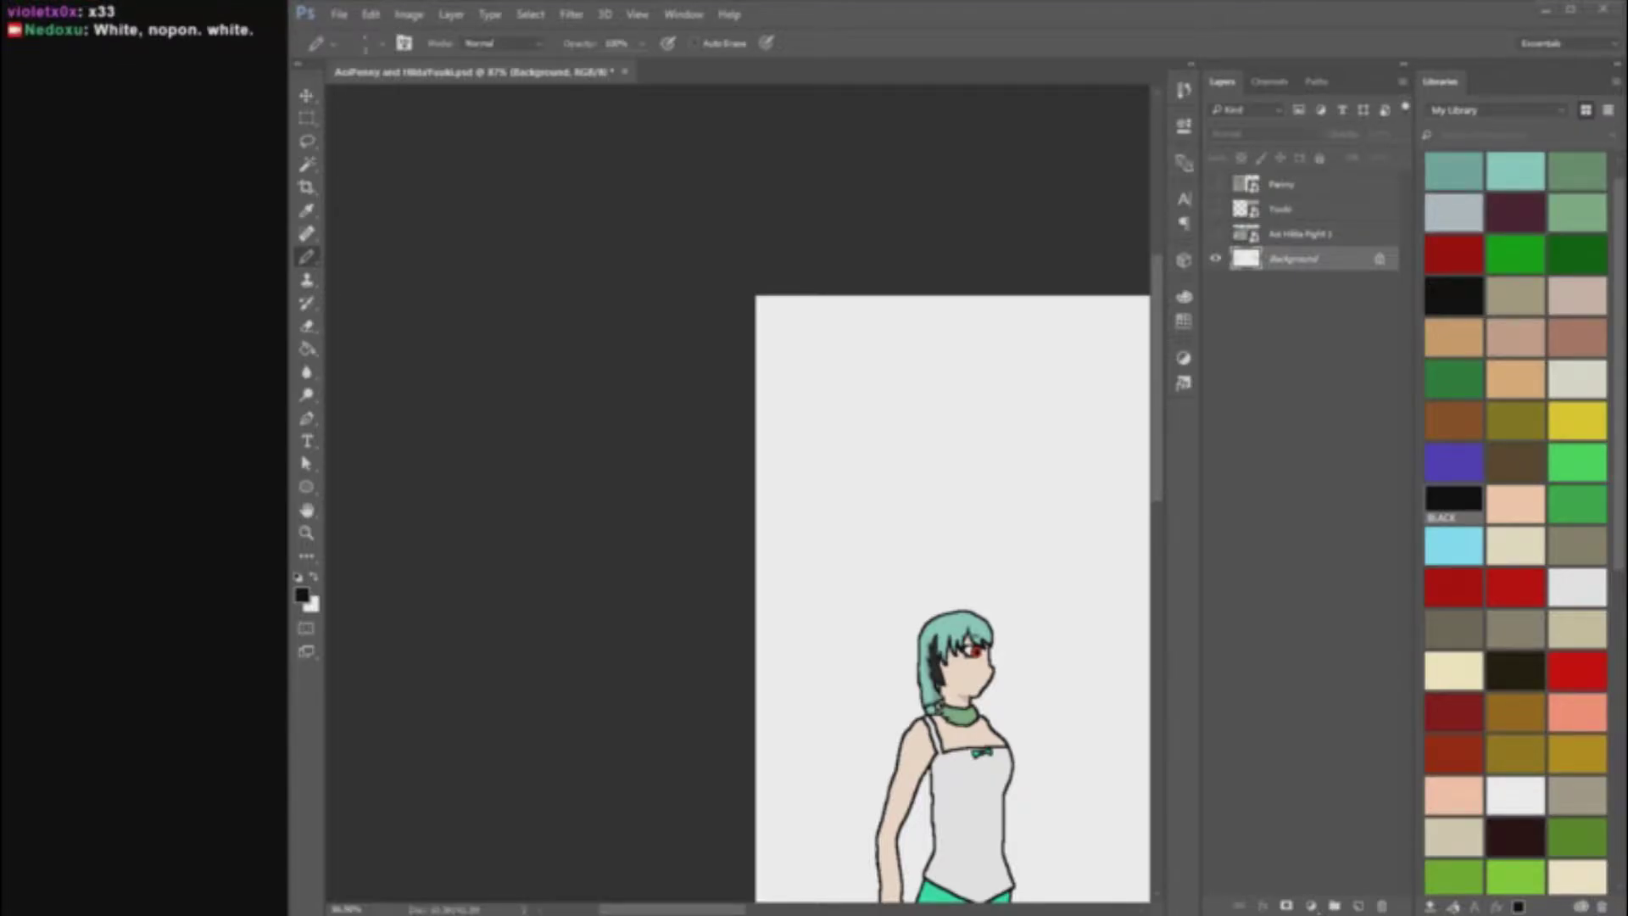
scroll(975, 670, up, 5)
drag(872, 562, 723, 553)
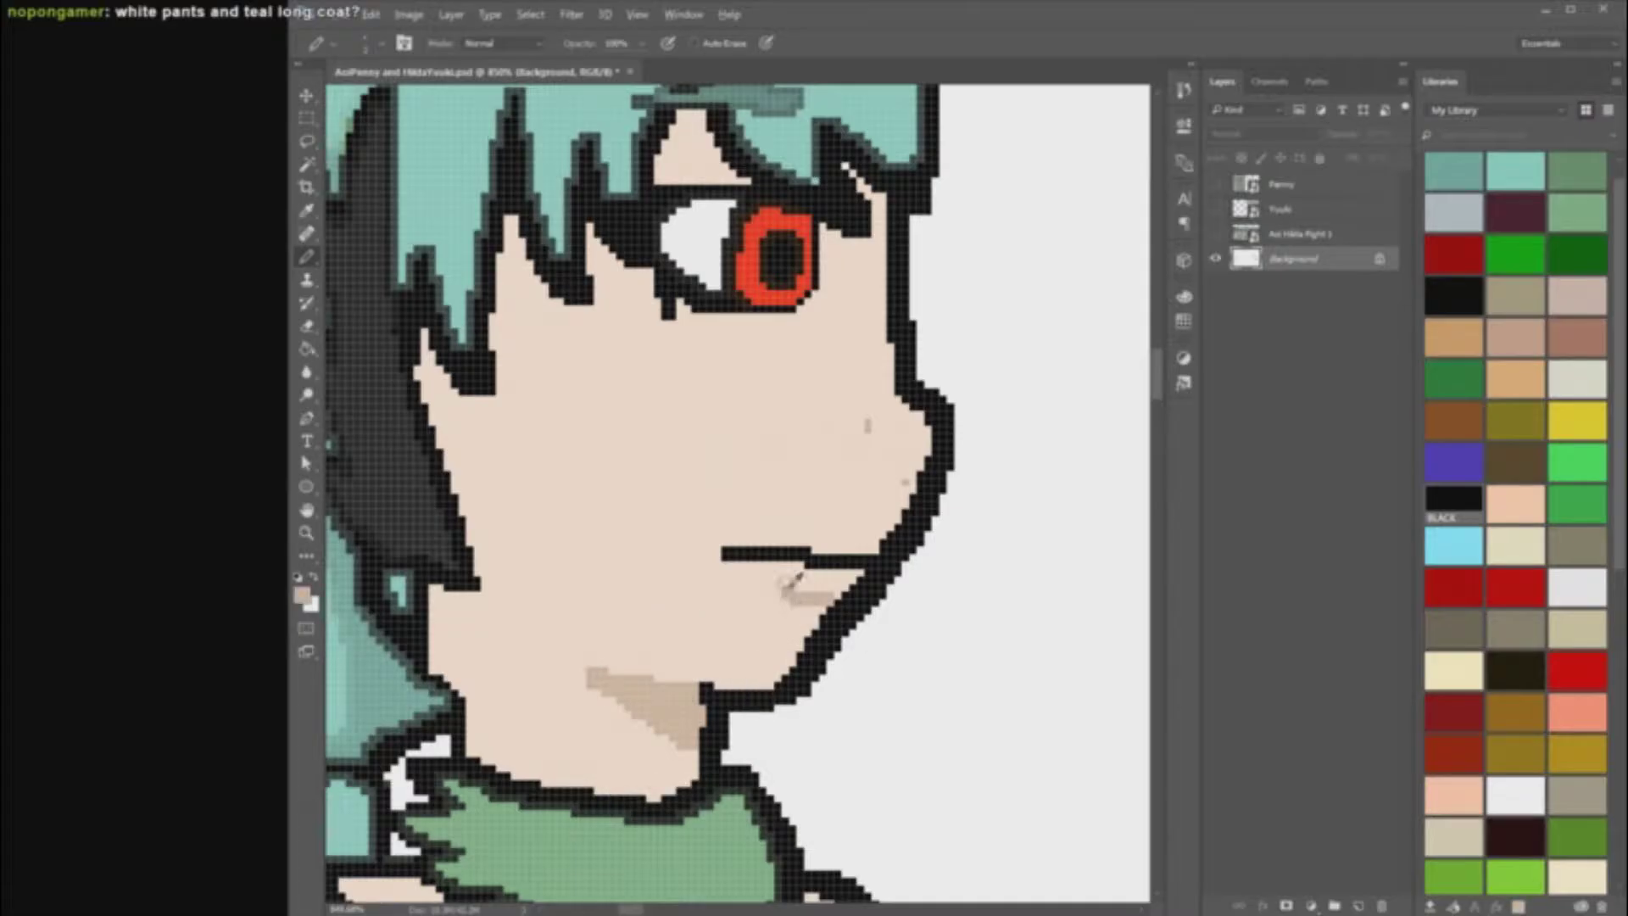
scroll(1056, 738, down, 5)
scroll(1031, 725, up, 6)
scroll(1035, 517, down, 2)
scroll(1057, 572, down, 2)
Step: Adjust the pencil size and outline a narrow black strip behind the torso, between the back and the arm
scroll(484, 331, down, 5)
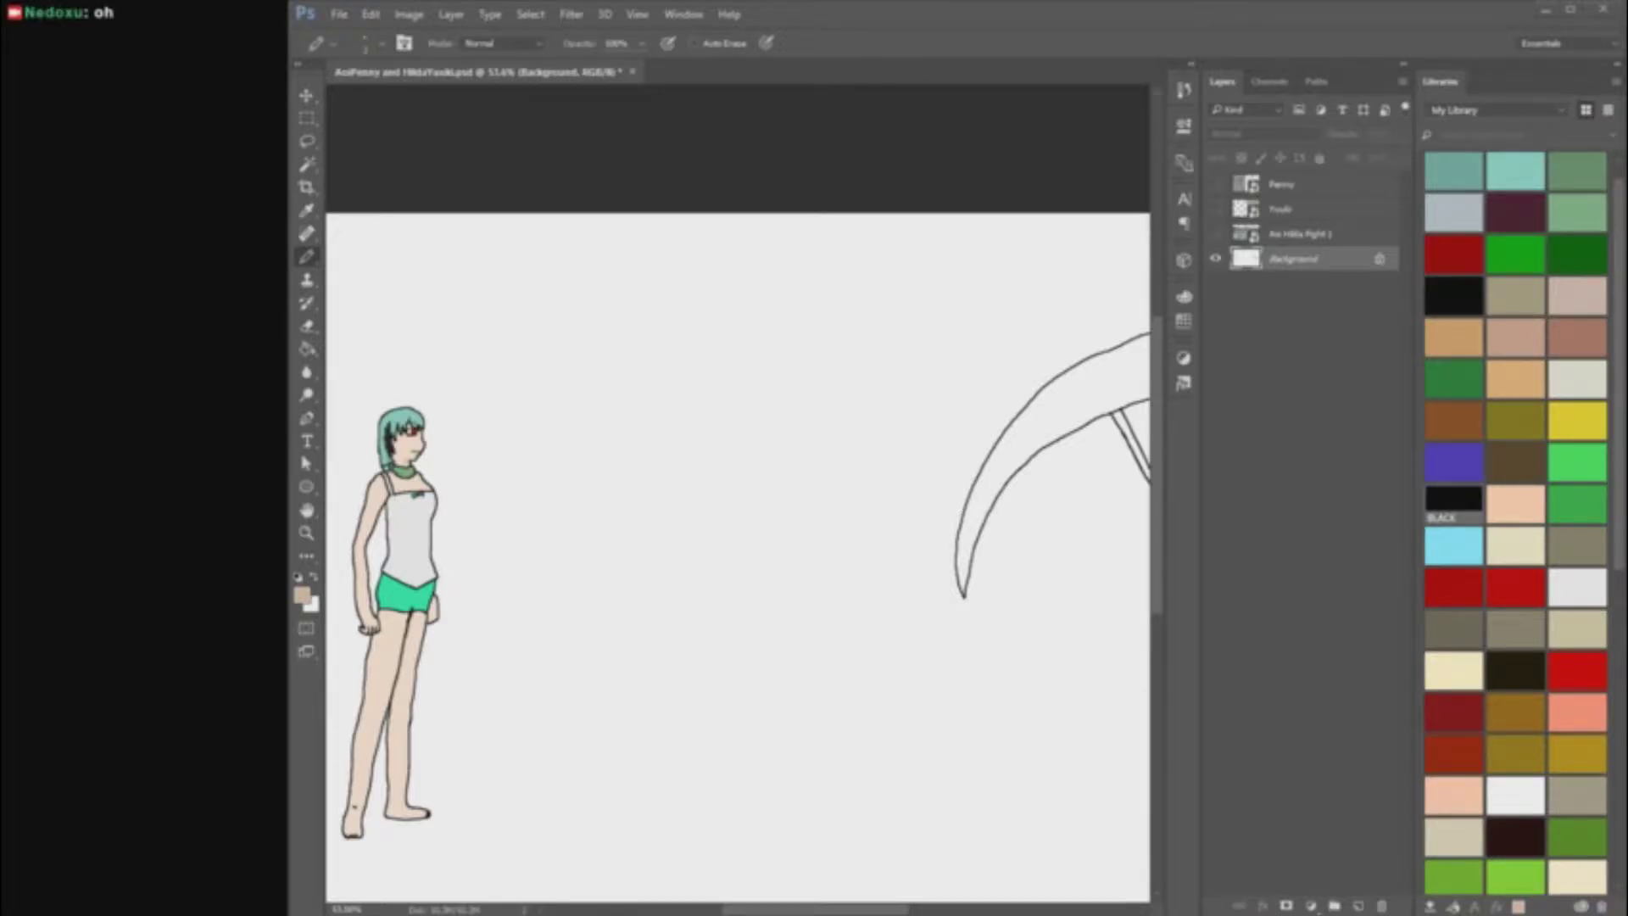
scroll(365, 501, up, 5)
right_click(610, 527)
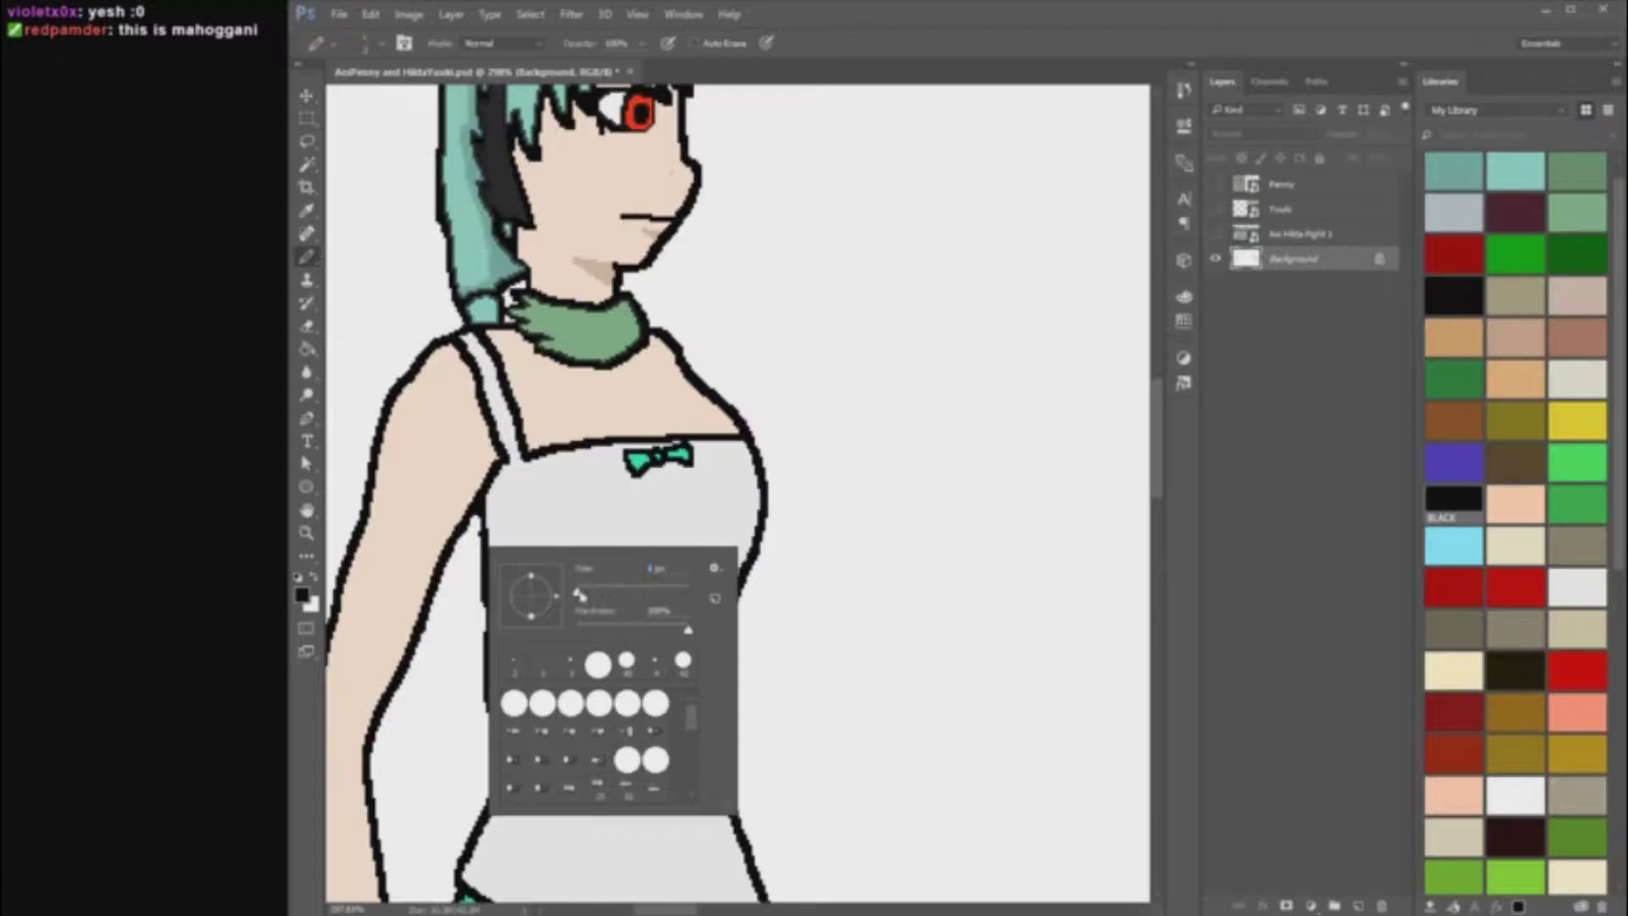
click(1040, 46)
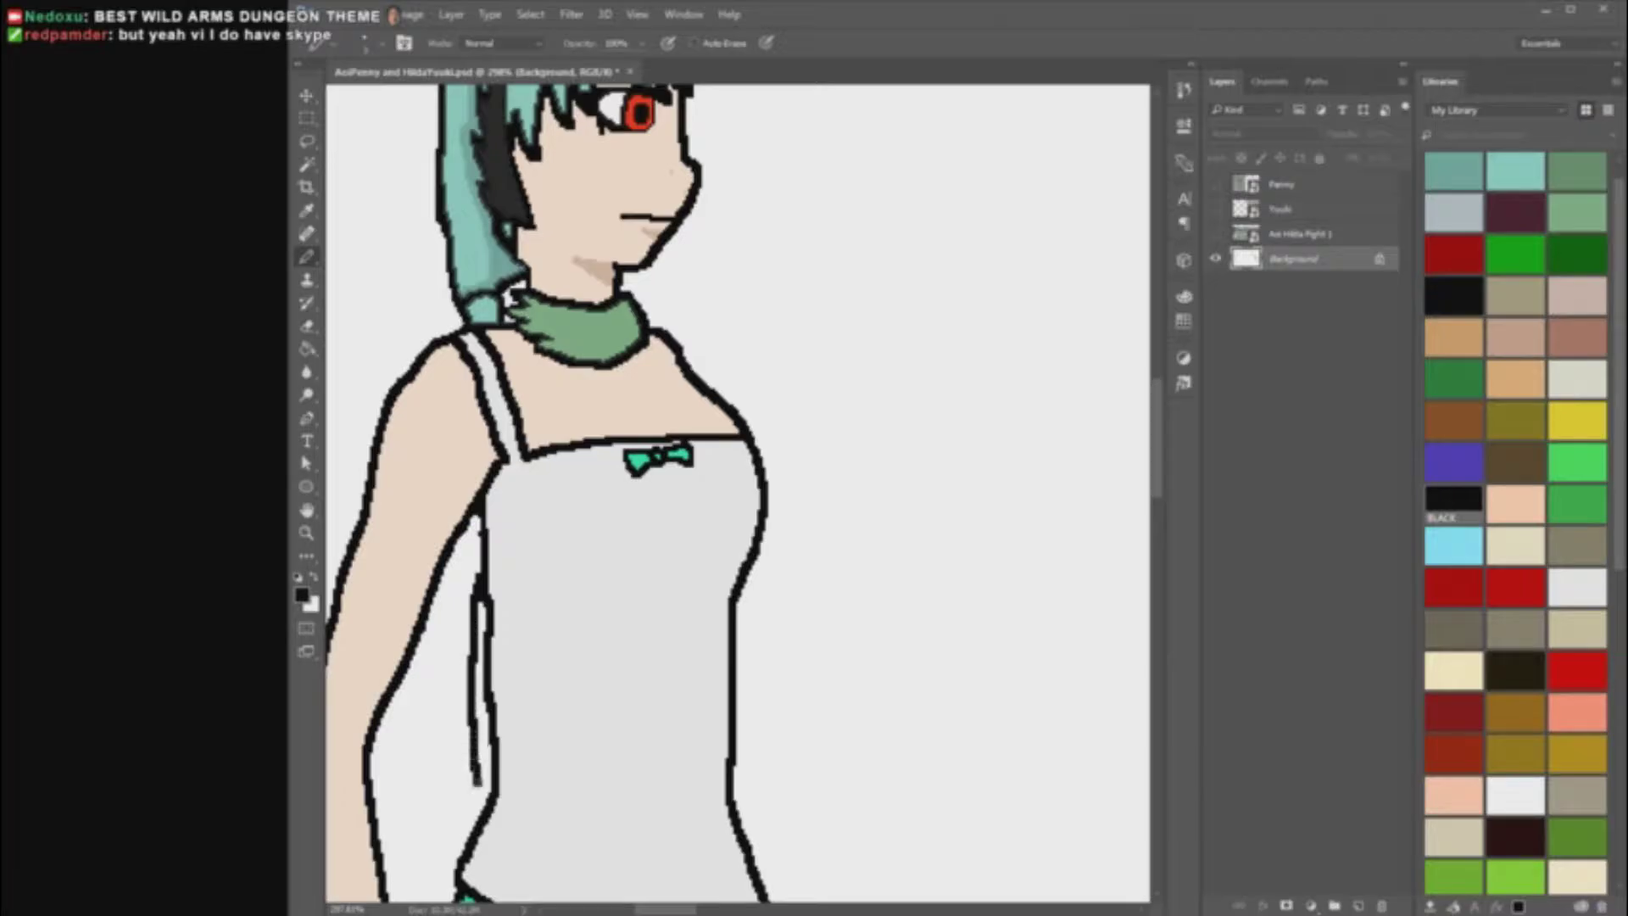
Step: Fill the narrow strip behind the torso with the darker teal sampled from the shaded hair
alt+click(461, 252)
right_click(307, 349)
click(381, 367)
click(486, 735)
key(ctrl+z)
alt+click(497, 259)
click(487, 728)
scroll(941, 522, down, 10)
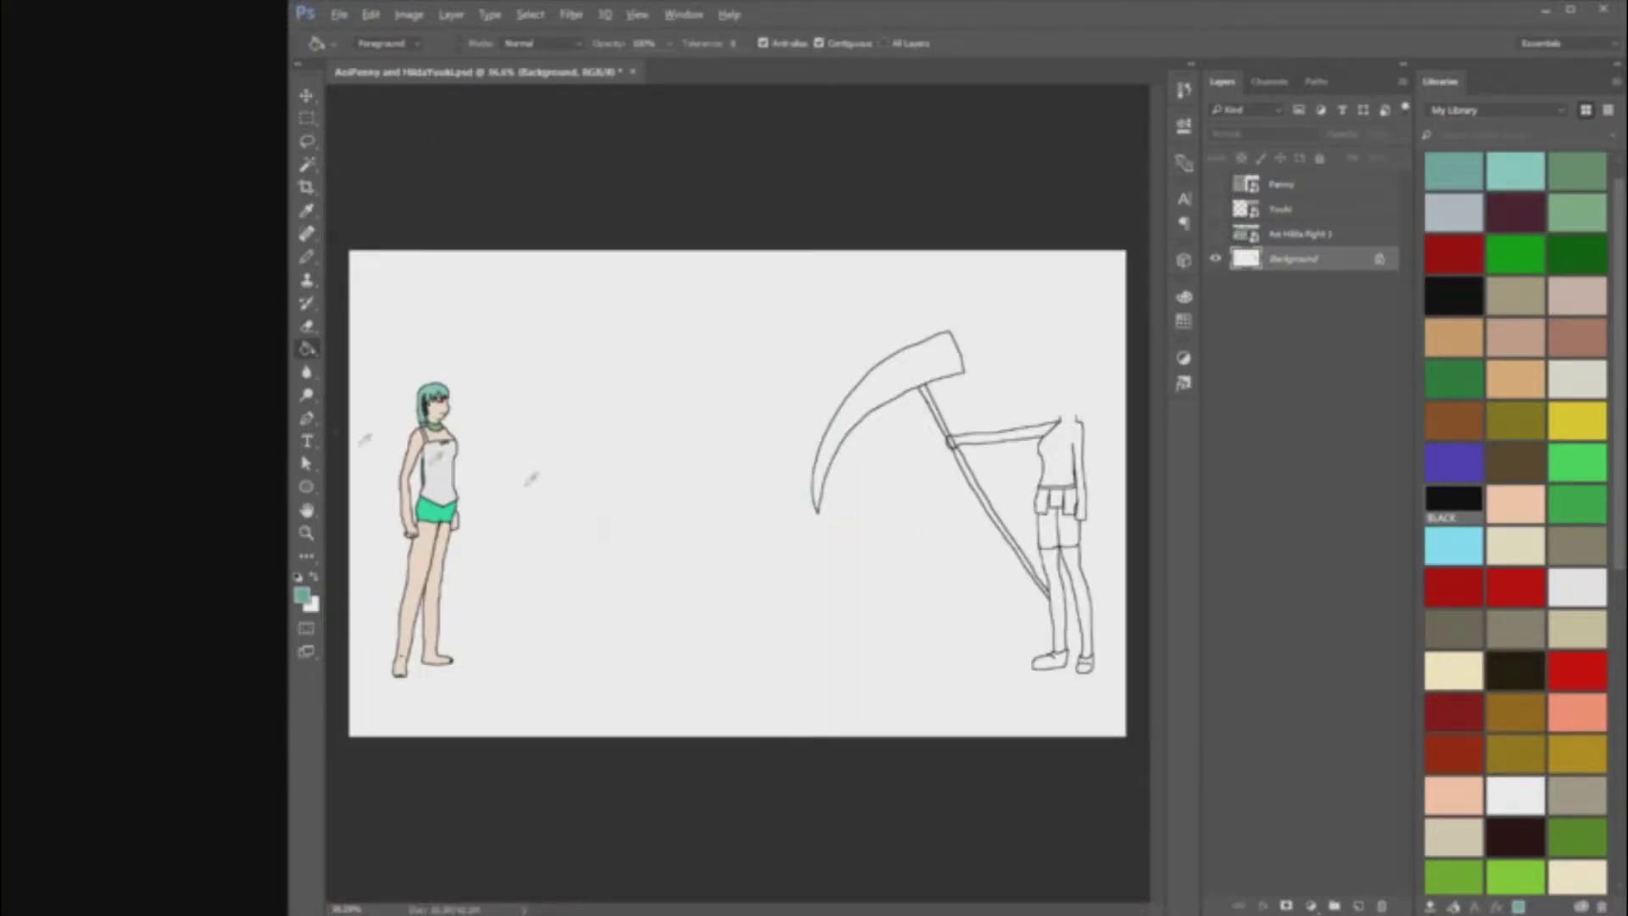
scroll(407, 431, up, 7)
scroll(425, 435, down, 1)
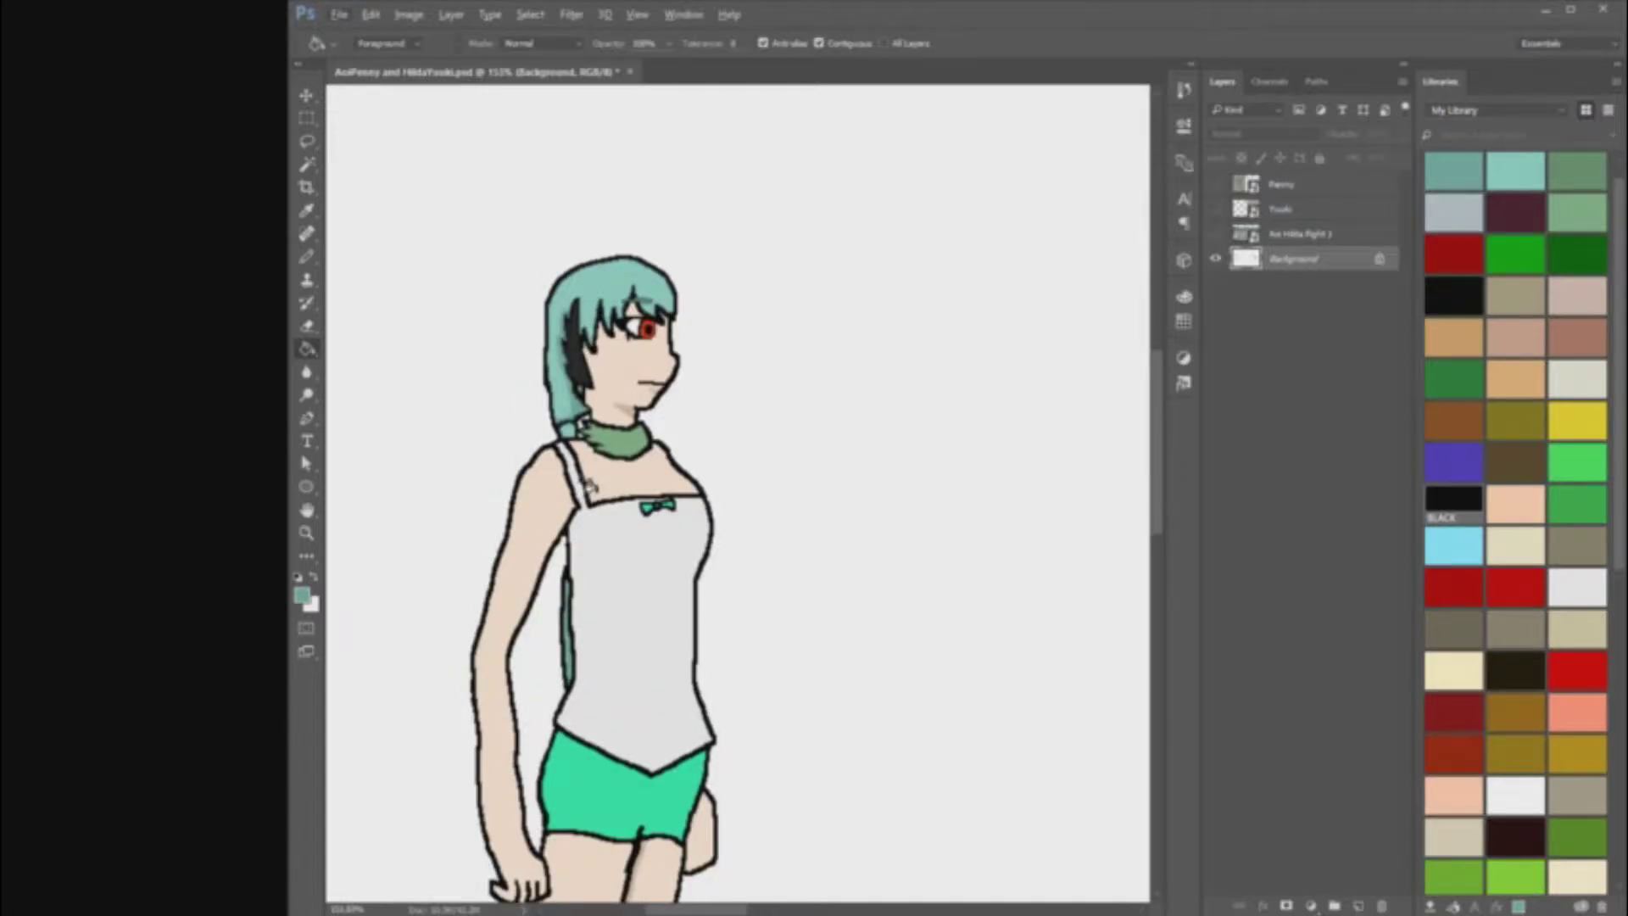
Step: Show the Penny reference sketch and outline the wing's upper edge in black pencil from the left figure's shoulder to the canvas edge
click(1216, 184)
scroll(967, 323, up, 1)
right_click(305, 259)
click(381, 275)
click(1453, 500)
scroll(517, 486, down, 1)
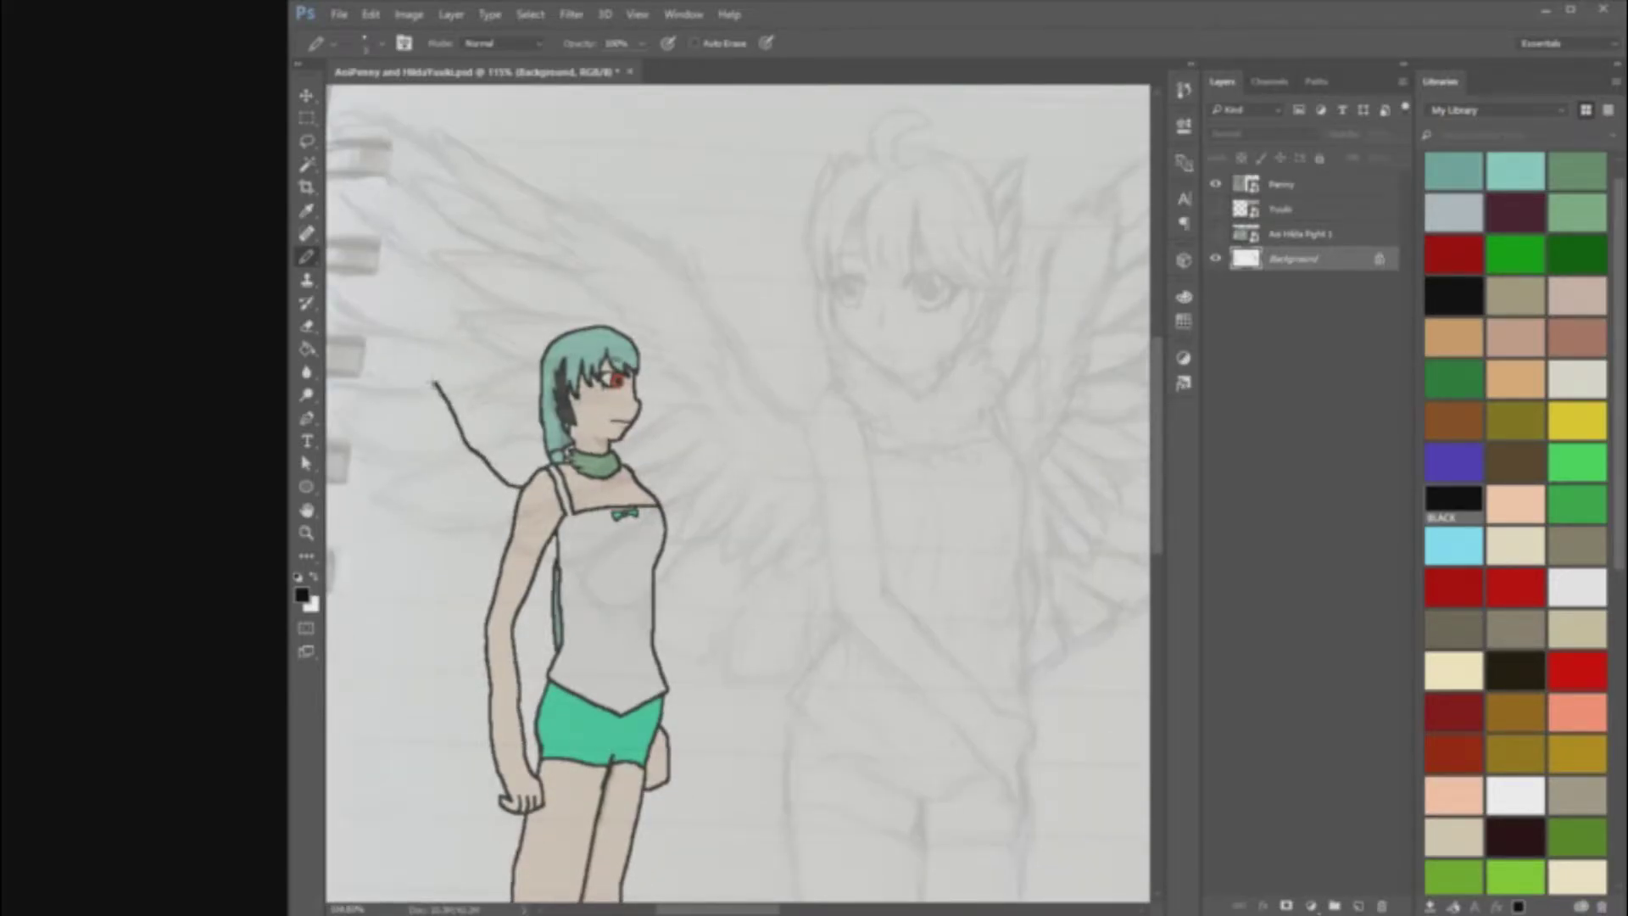
drag(435, 383, 381, 358)
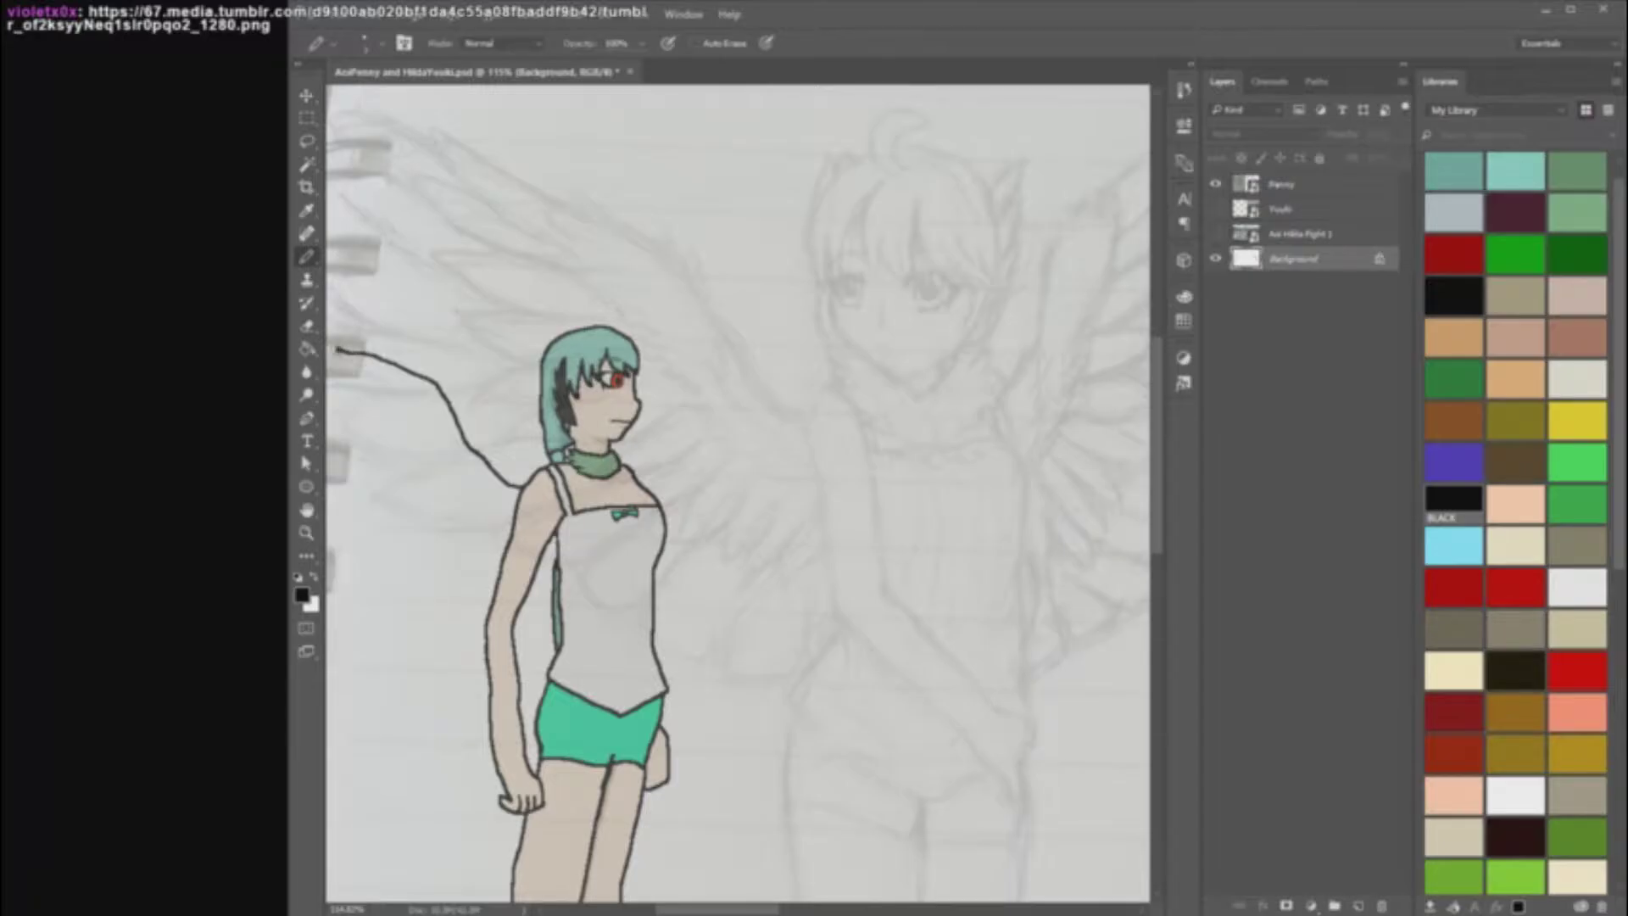
drag(728, 910, 715, 914)
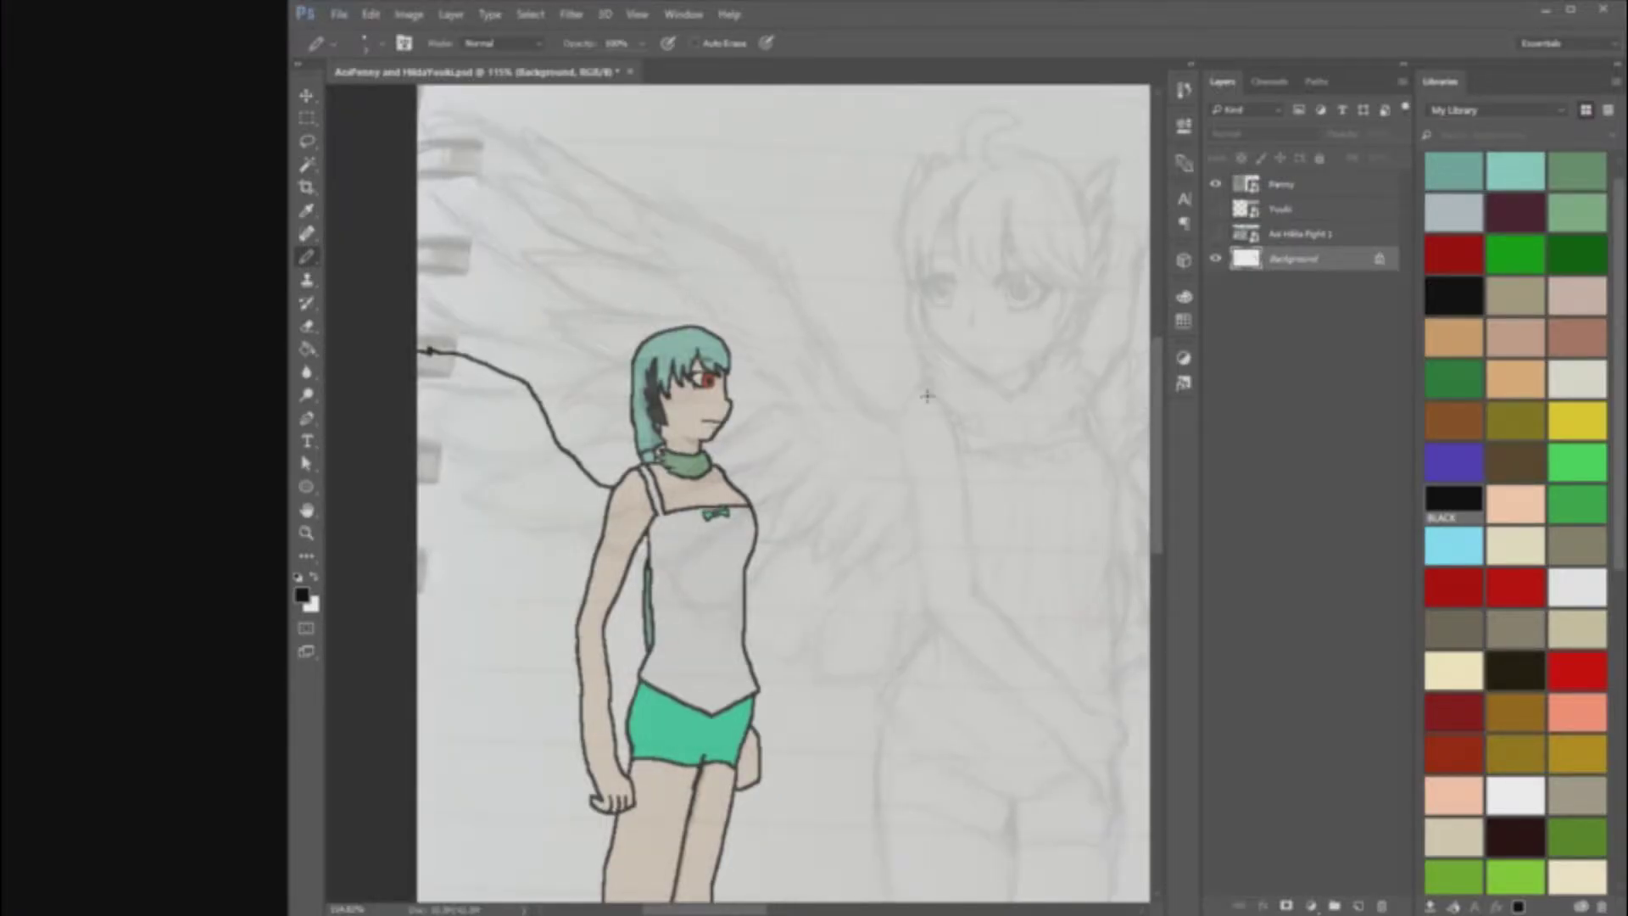
Step: Add a small curled black tuft on top of the head and color it with the hair's sampled light teal, with the sketch hidden
scroll(927, 393, up, 3)
scroll(763, 399, up, 2)
scroll(811, 484, down, 1)
scroll(802, 483, up, 3)
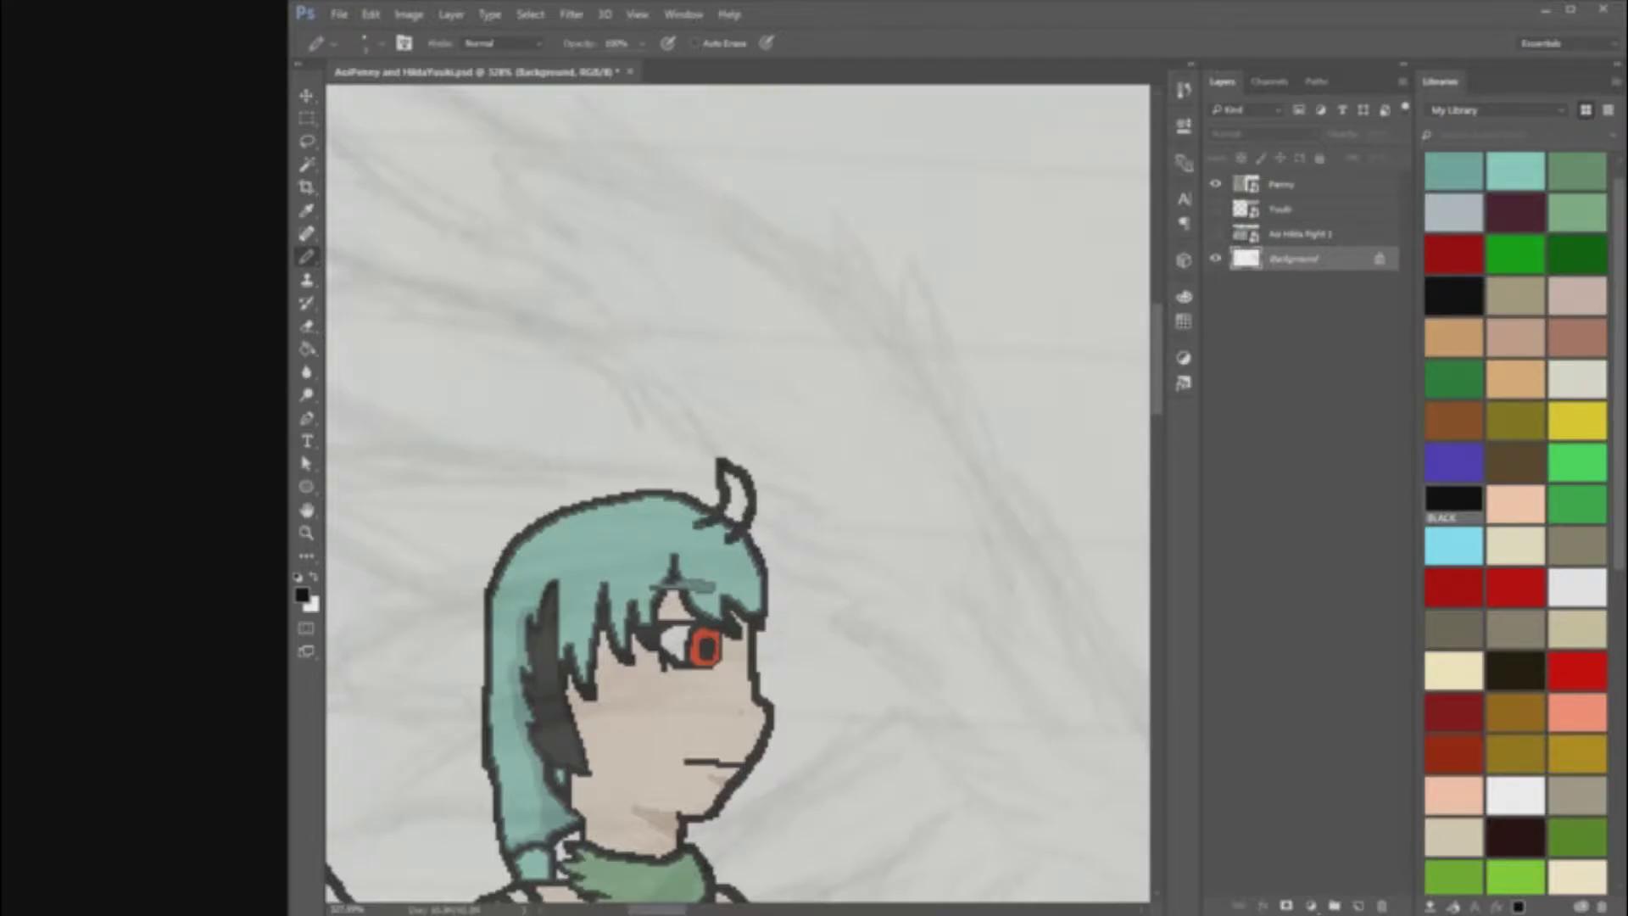
scroll(745, 539, up, 8)
alt+click(582, 534)
click(1216, 184)
alt+click(545, 545)
mouse_move(585, 472)
mouse_down()
mouse_move(622, 444)
mouse_move(657, 453)
mouse_up()
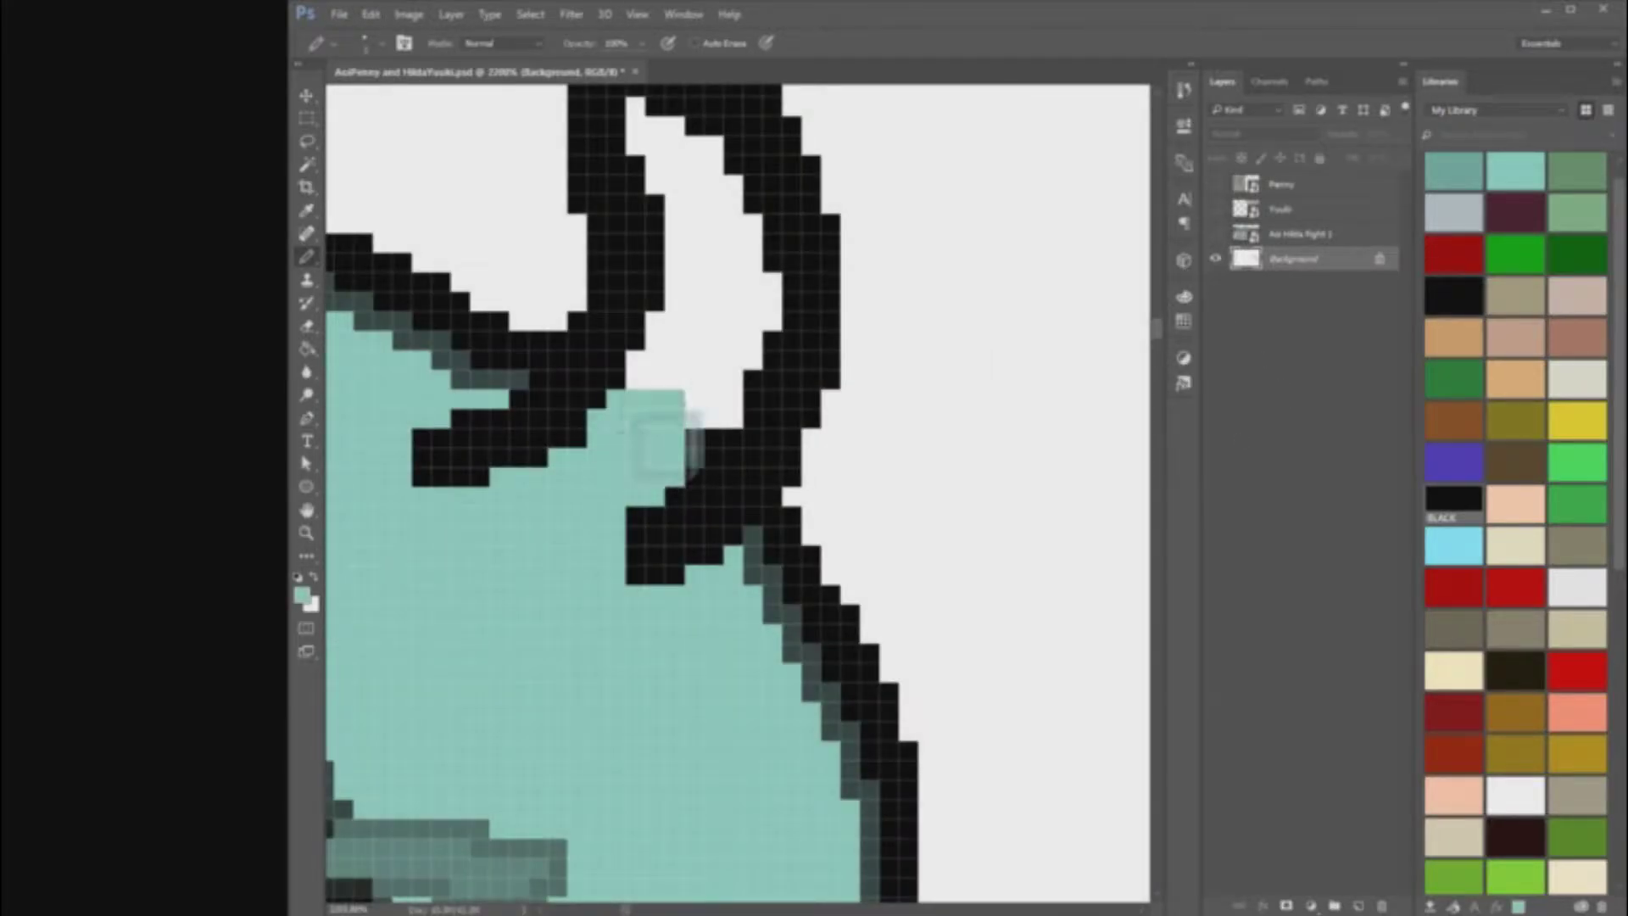
key(g)
scroll(495, 458, down, 10)
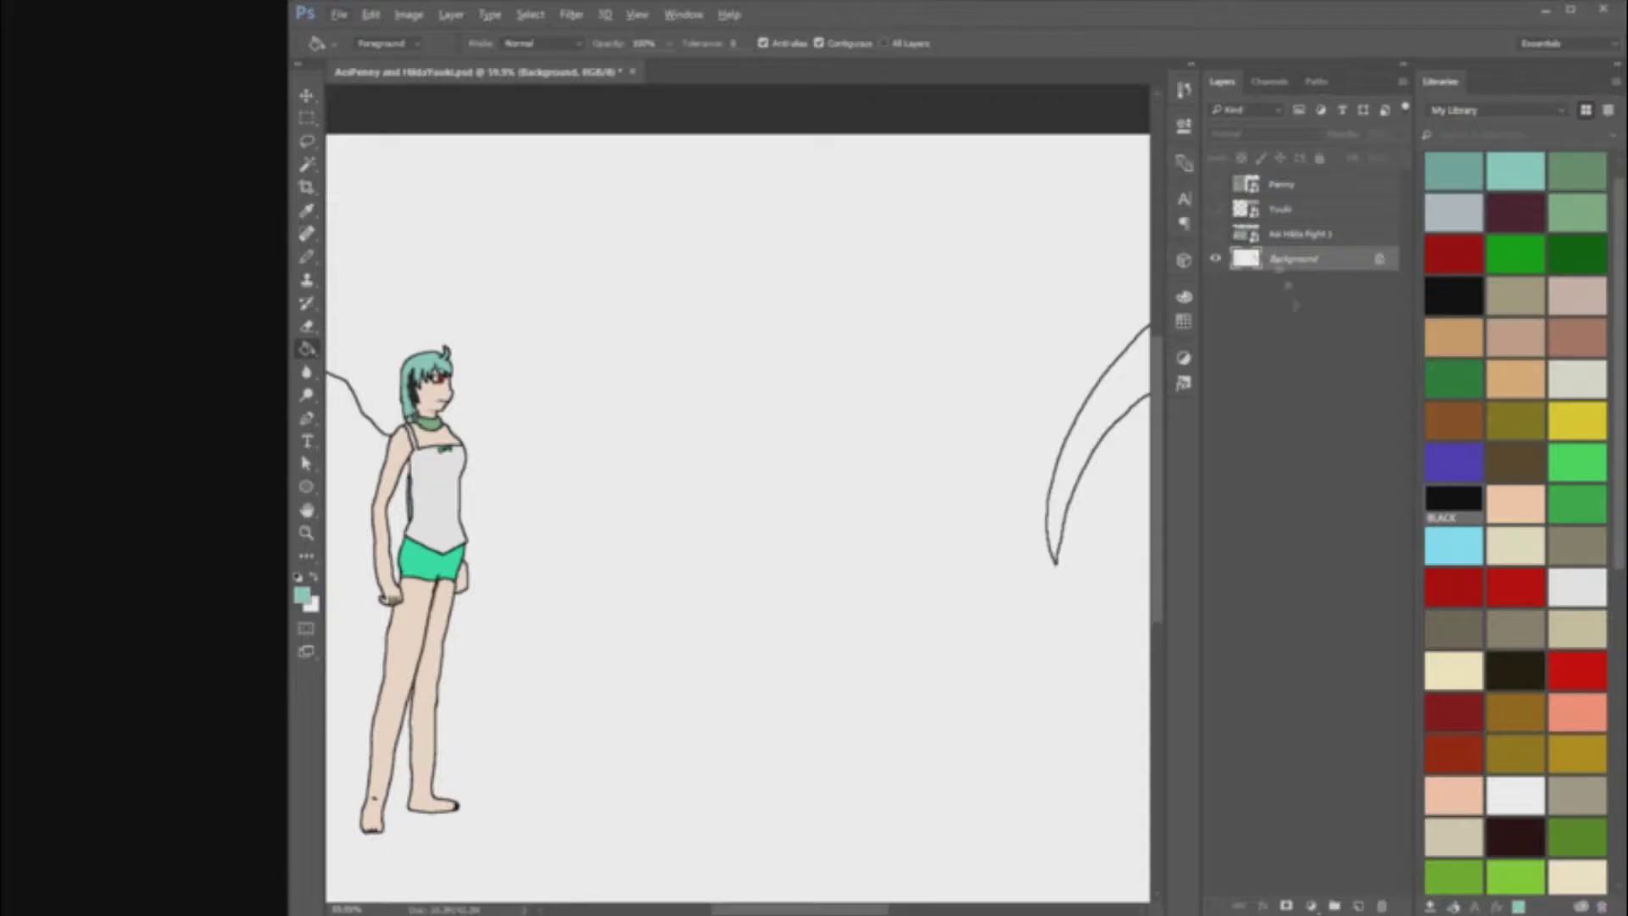
Step: Show the Penny sketch again and start the wing's lower edge in black pencil, from the lower back past the arm
click(1216, 184)
scroll(589, 477, down, 5)
scroll(443, 430, up, 8)
scroll(508, 458, down, 5)
scroll(633, 501, up, 5)
scroll(649, 509, down, 2)
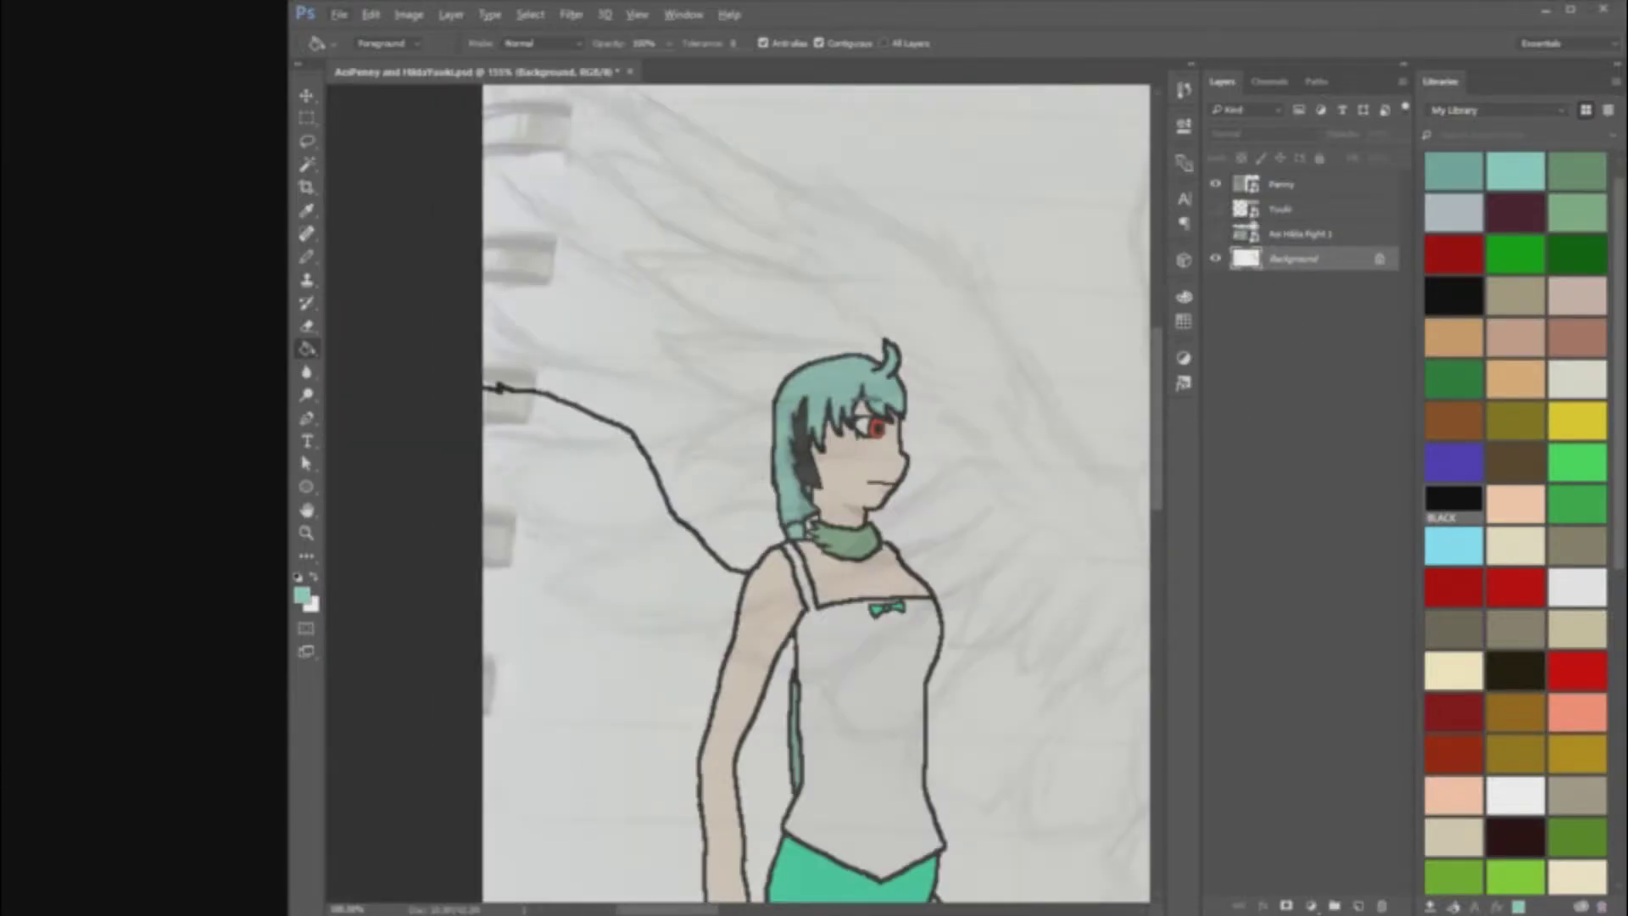
scroll(1139, 448, down, 5)
scroll(1139, 448, right, 6)
click(1456, 502)
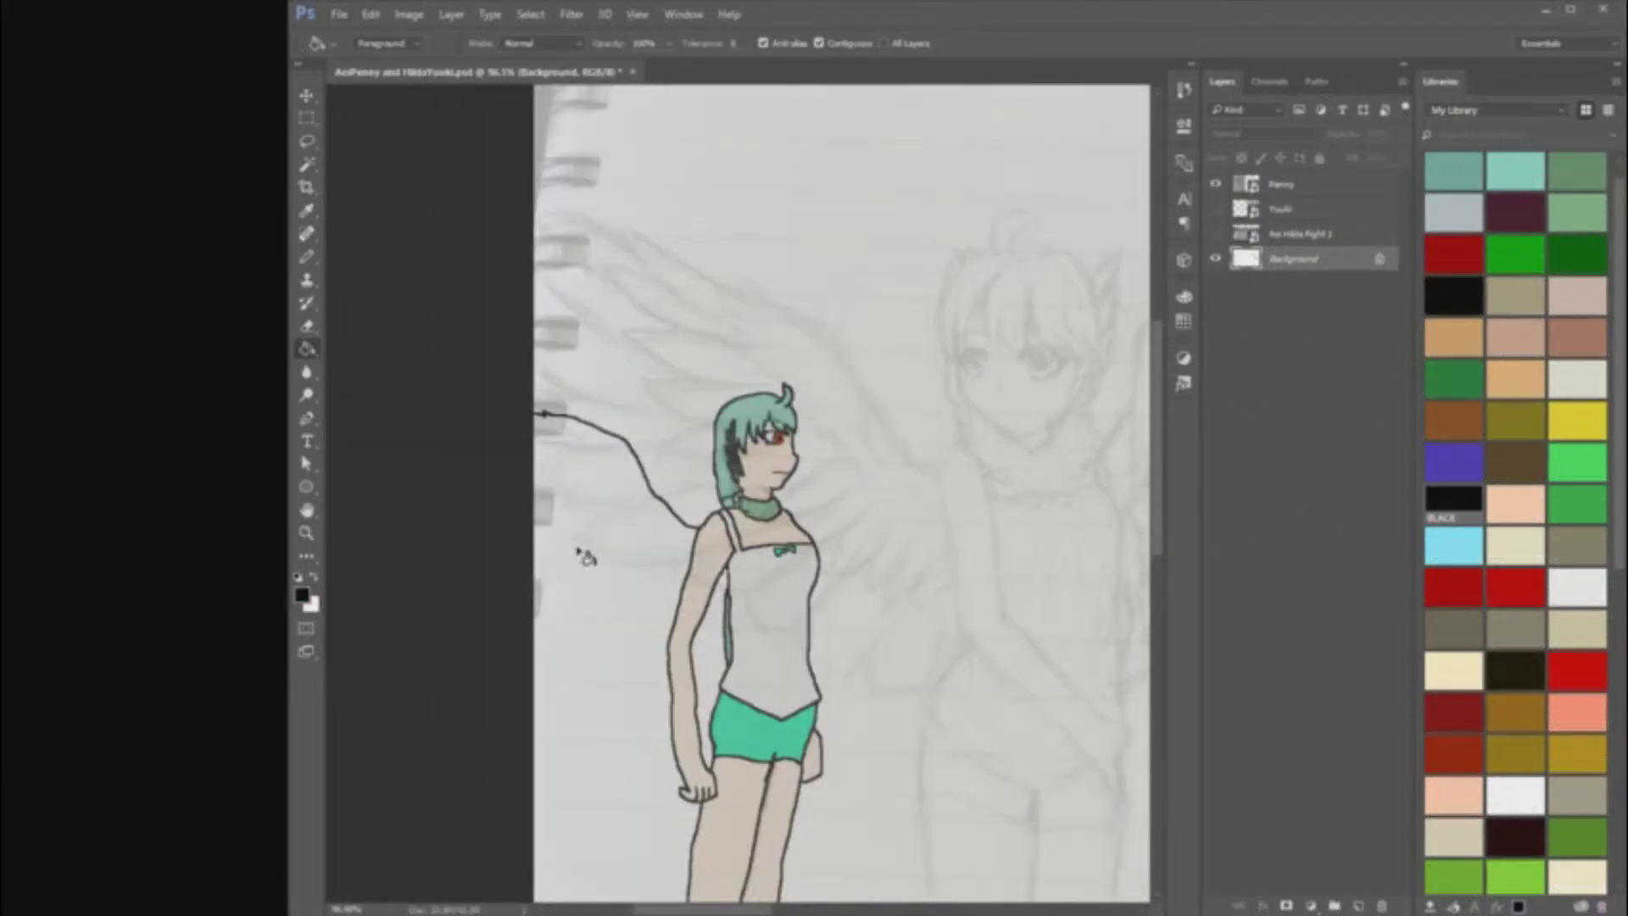
click(307, 256)
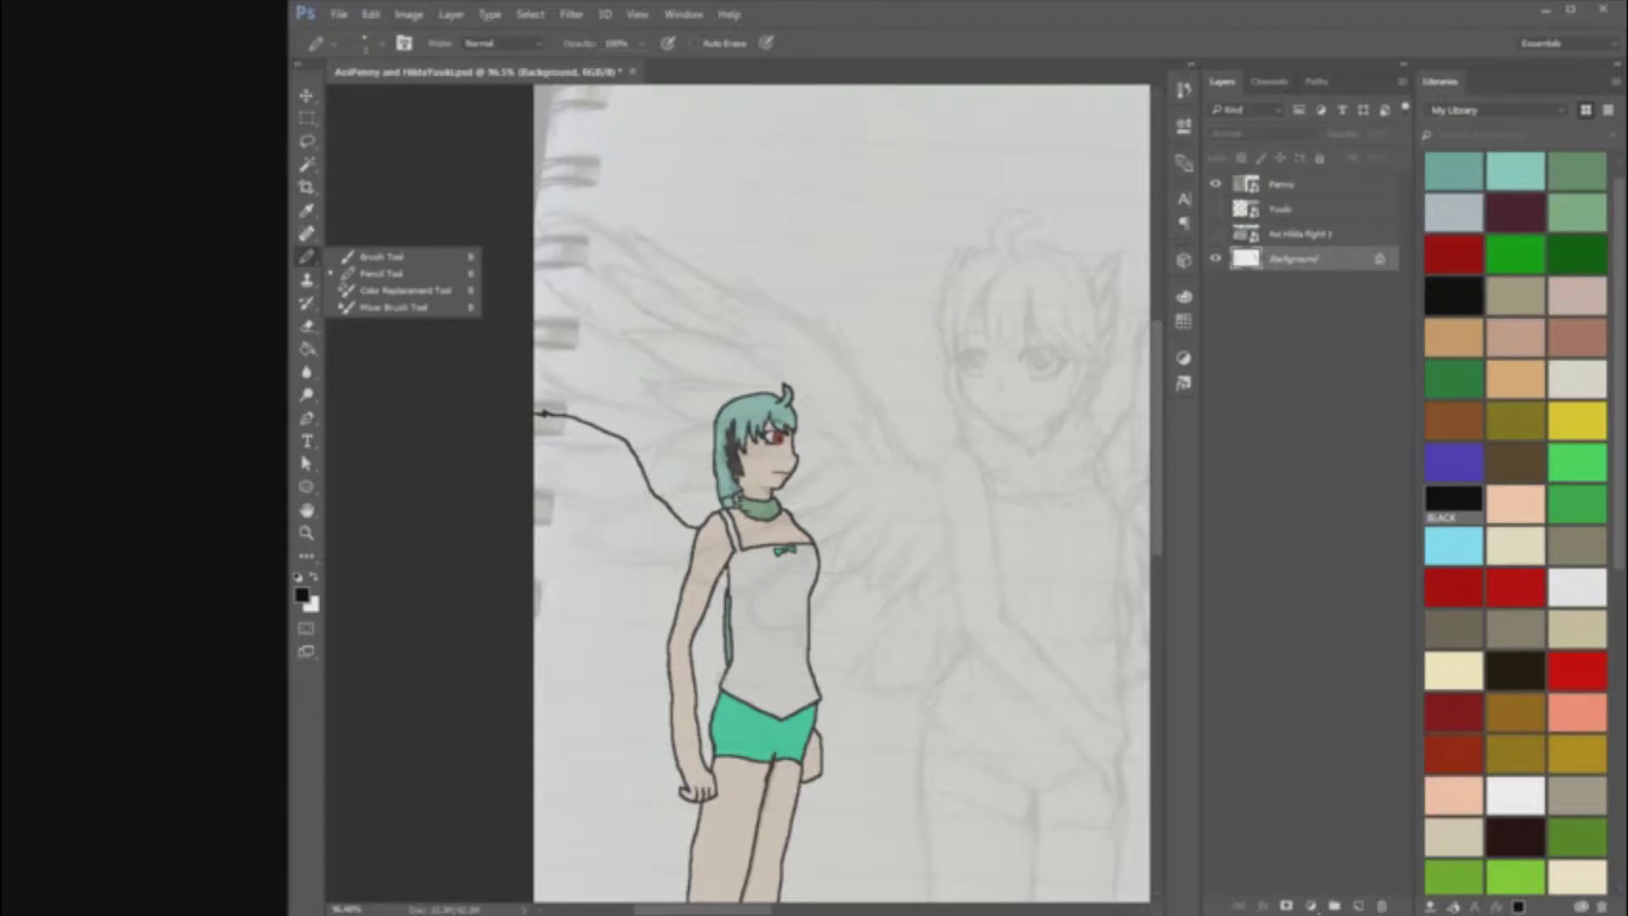
click(721, 674)
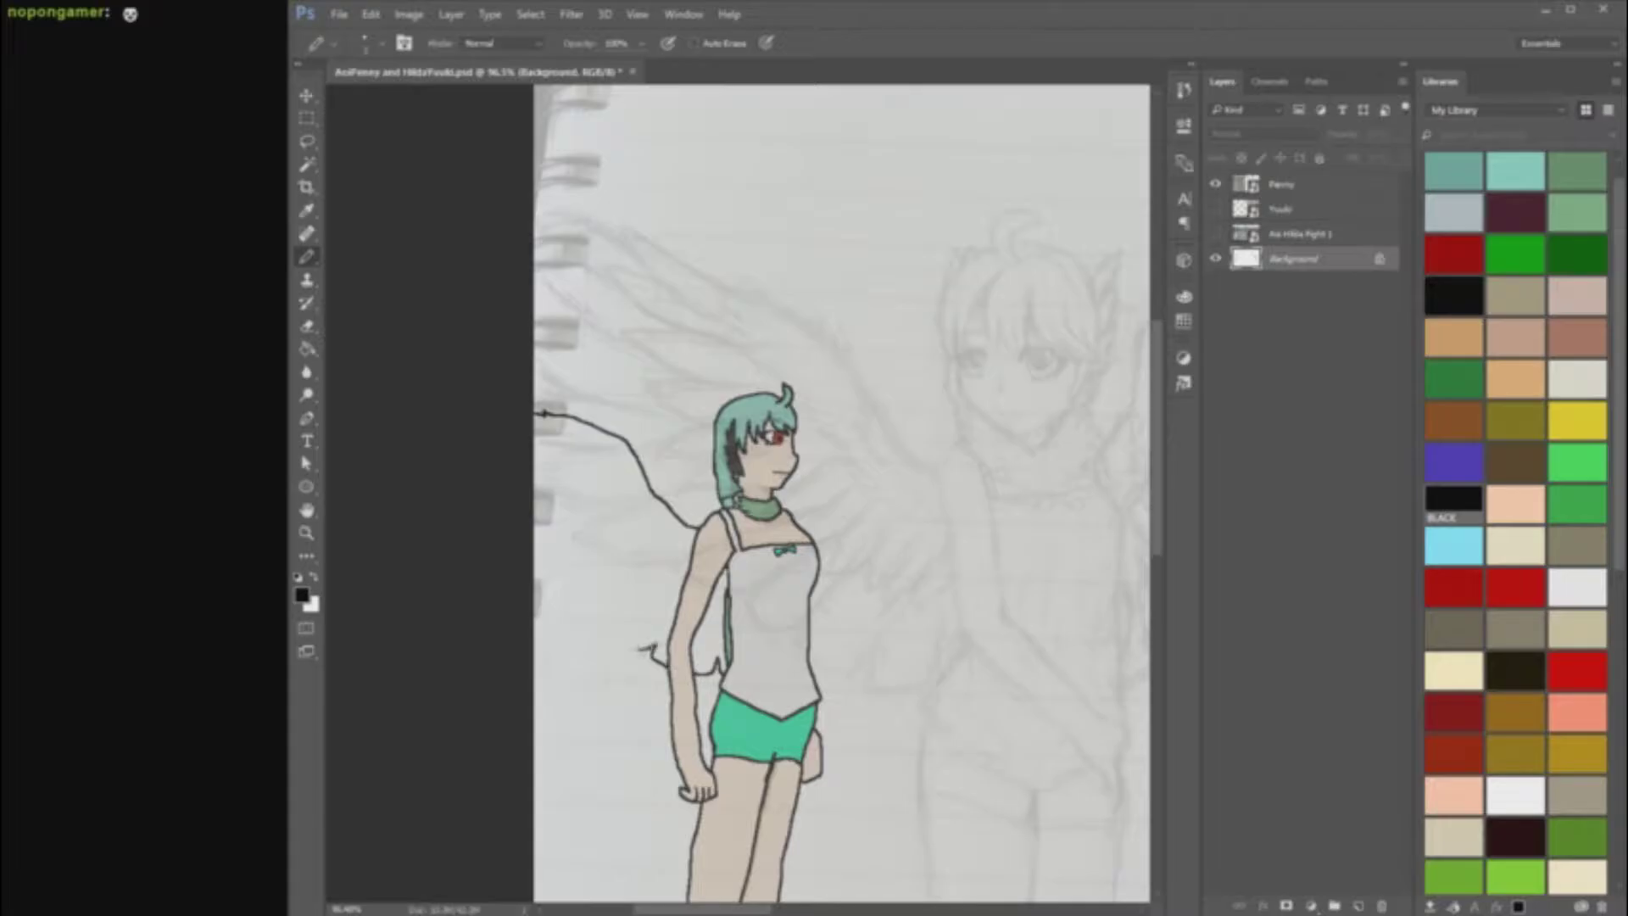
Step: Extend the wing's lower edge as a jagged feathered black line up to the canvas edge
drag(625, 633, 607, 628)
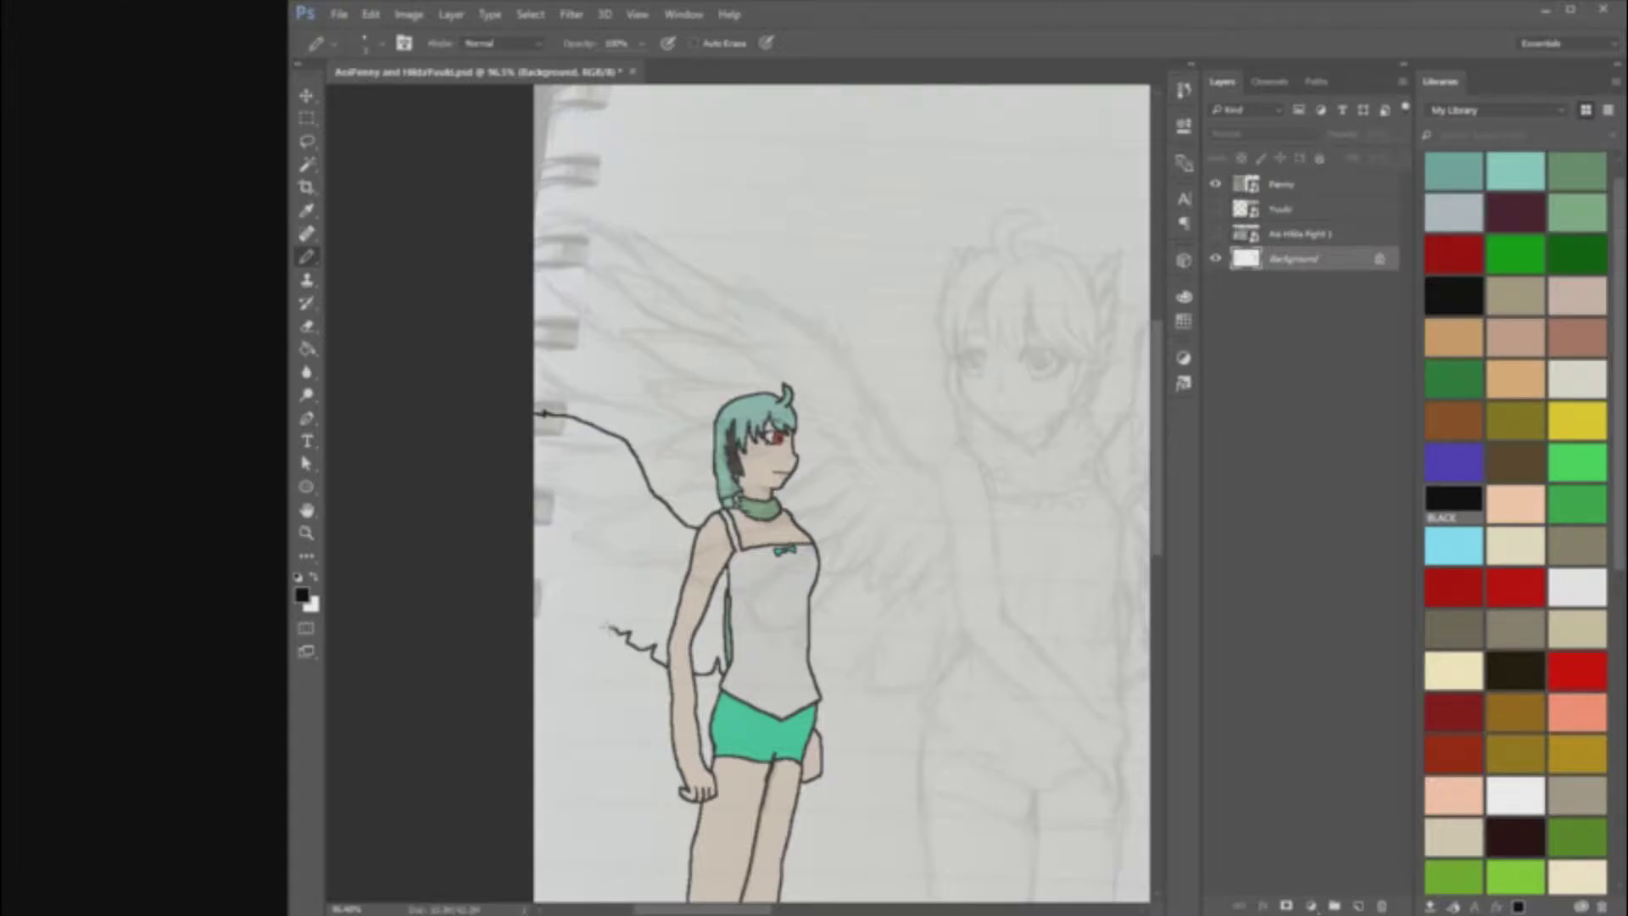
scroll(636, 663, up, 4)
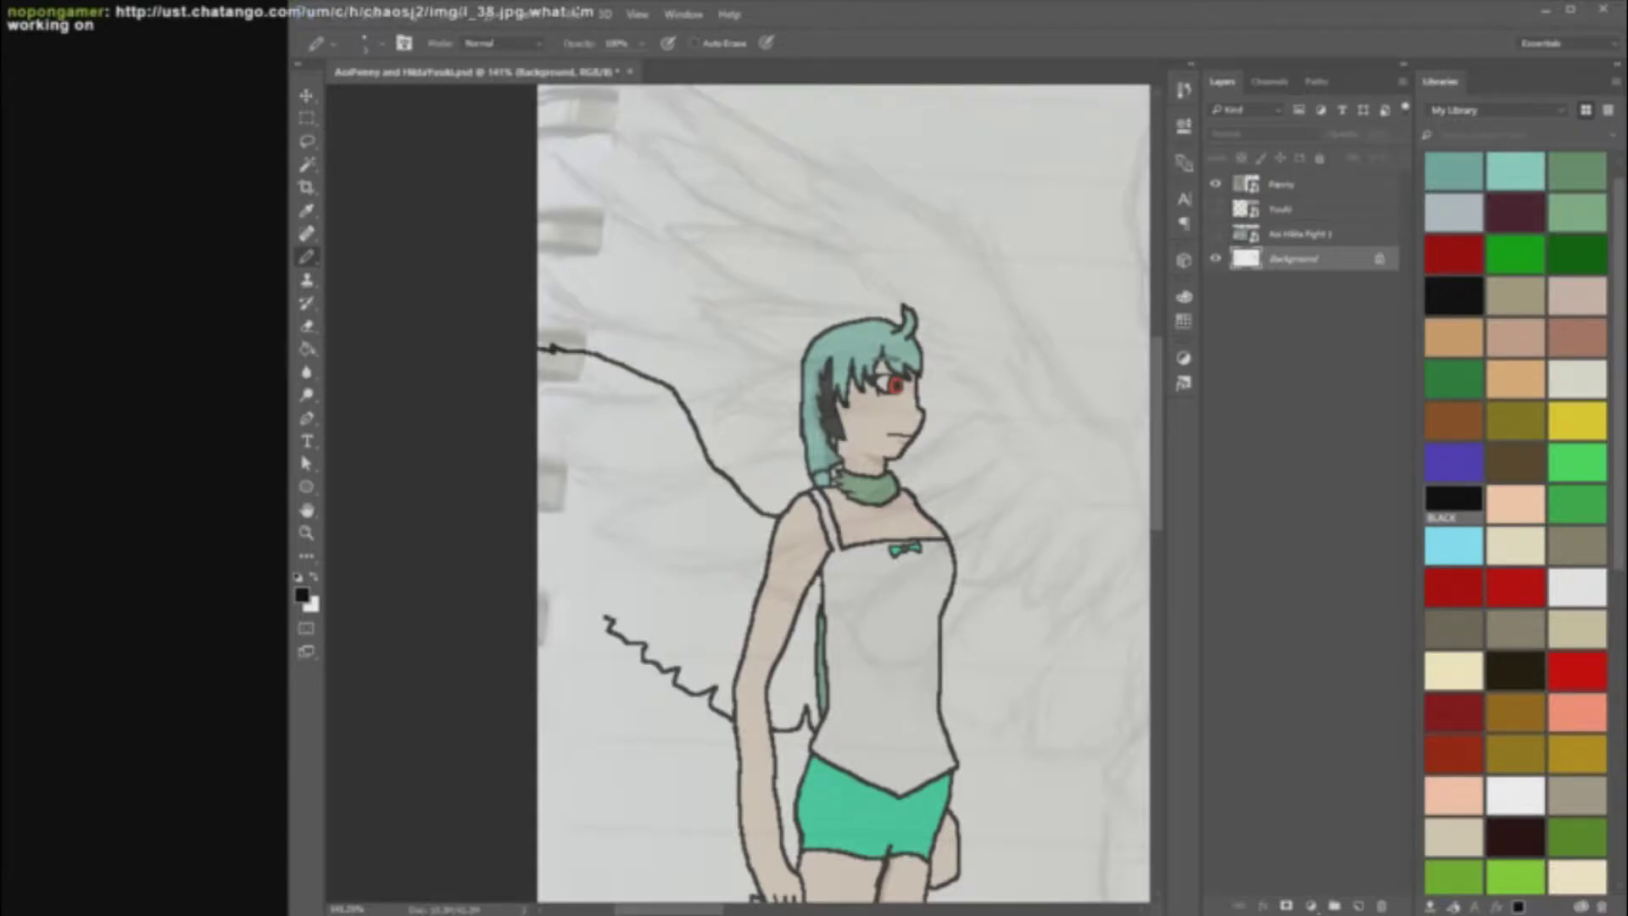
drag(604, 617, 574, 605)
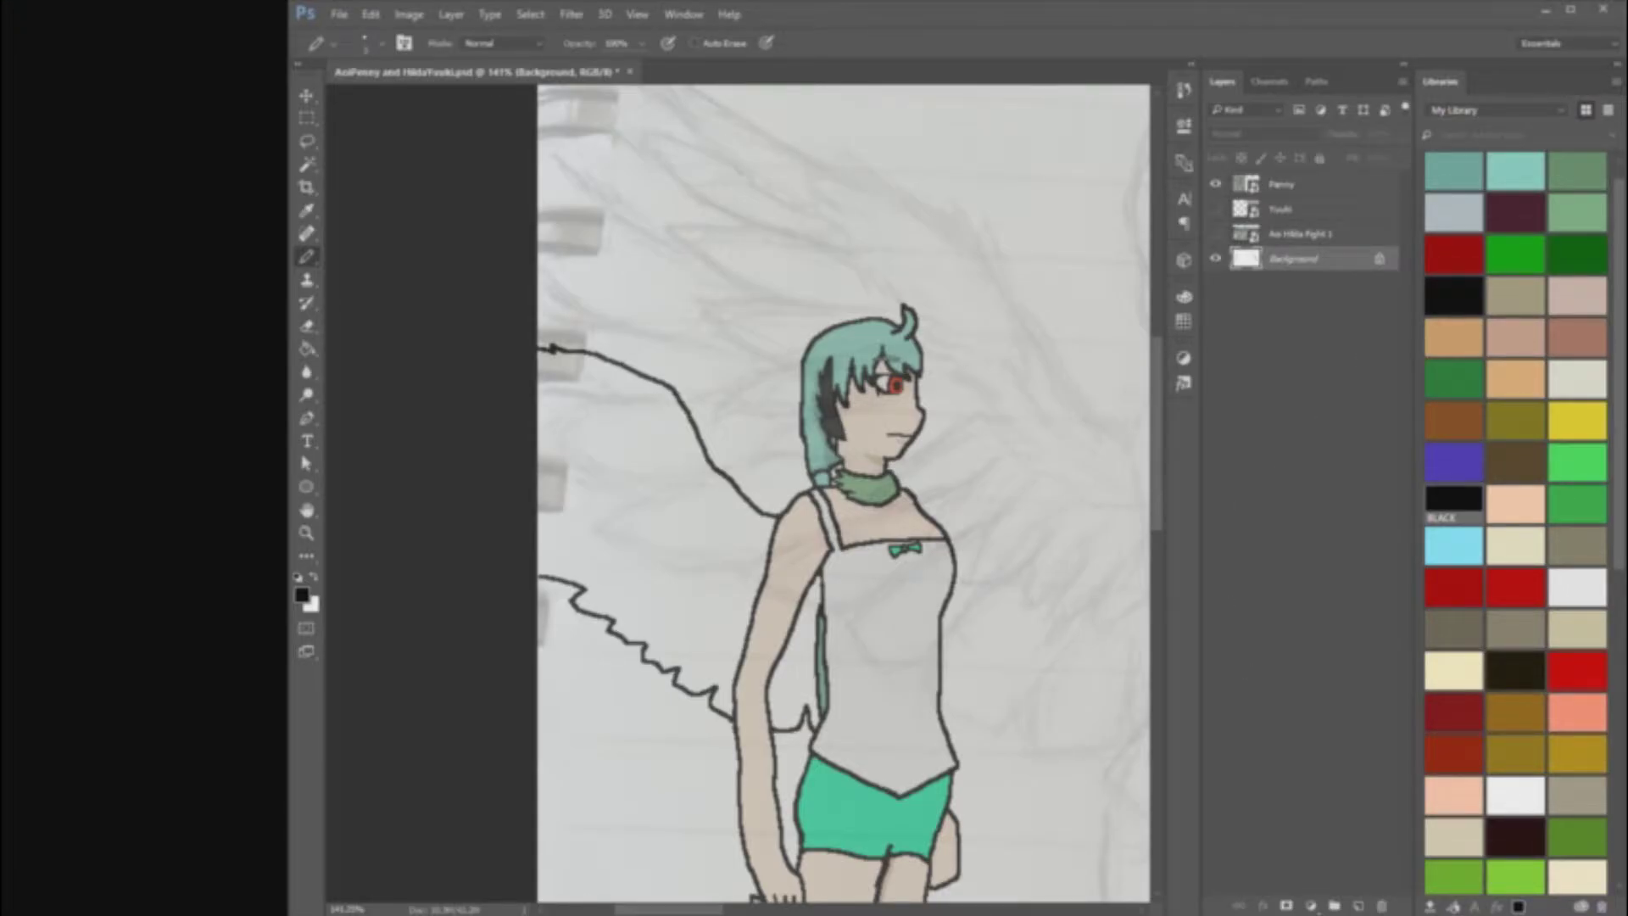
scroll(756, 679, up, 1)
scroll(971, 667, down, 4)
scroll(1026, 632, up, 4)
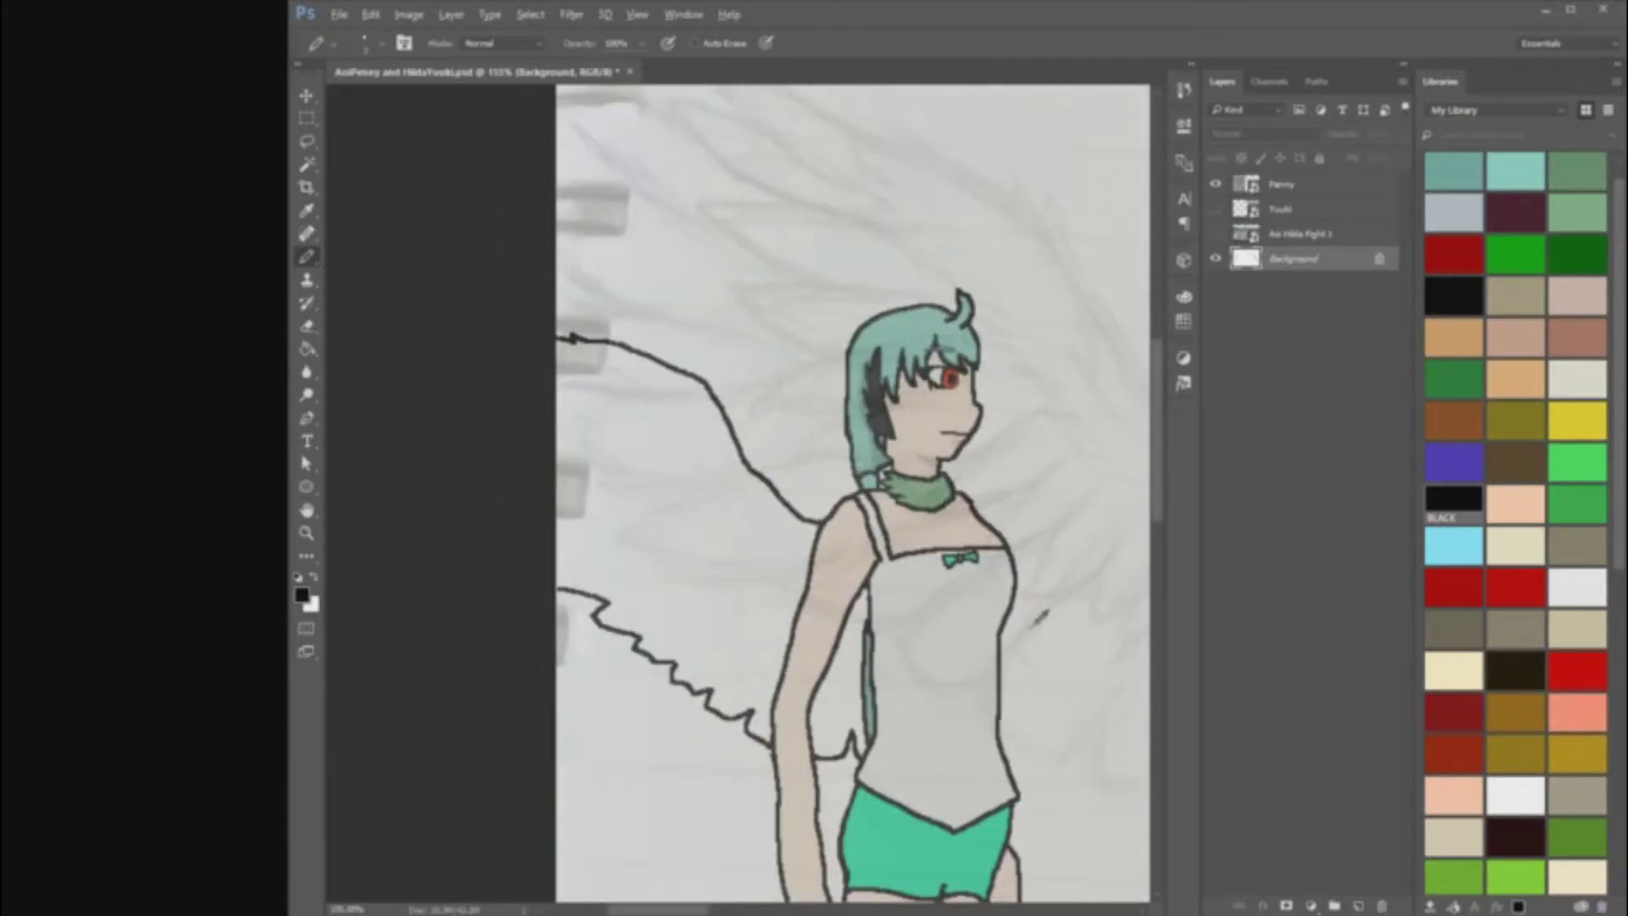
Step: Draw a jagged inner contour in black from behind the shoulder up to the wing's upper edge, enclosing a narrow band
scroll(1079, 522, down, 12)
scroll(1030, 531, up, 6)
mouse_move(844, 509)
mouse_down()
mouse_move(755, 480)
mouse_move(634, 376)
mouse_move(556, 277)
mouse_up()
scroll(555, 274, down, 3)
scroll(534, 244, up, 5)
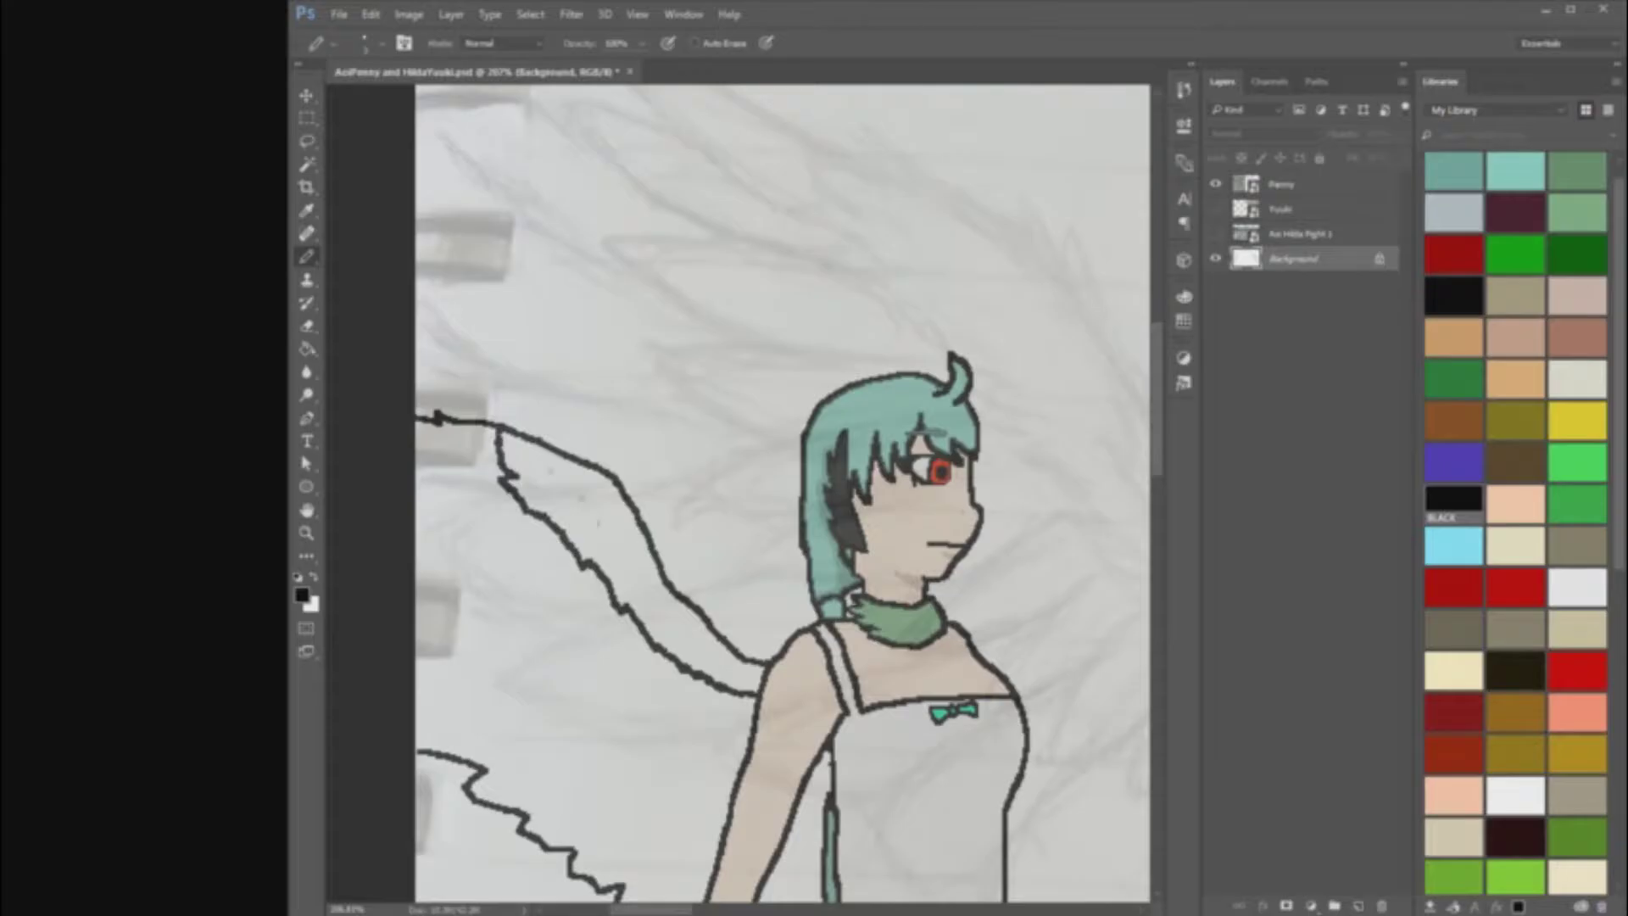
Step: Outline the first short feathers with the Pencil tool at the outer tip of the left wing
scroll(586, 521, down, 3)
scroll(647, 465, up, 3)
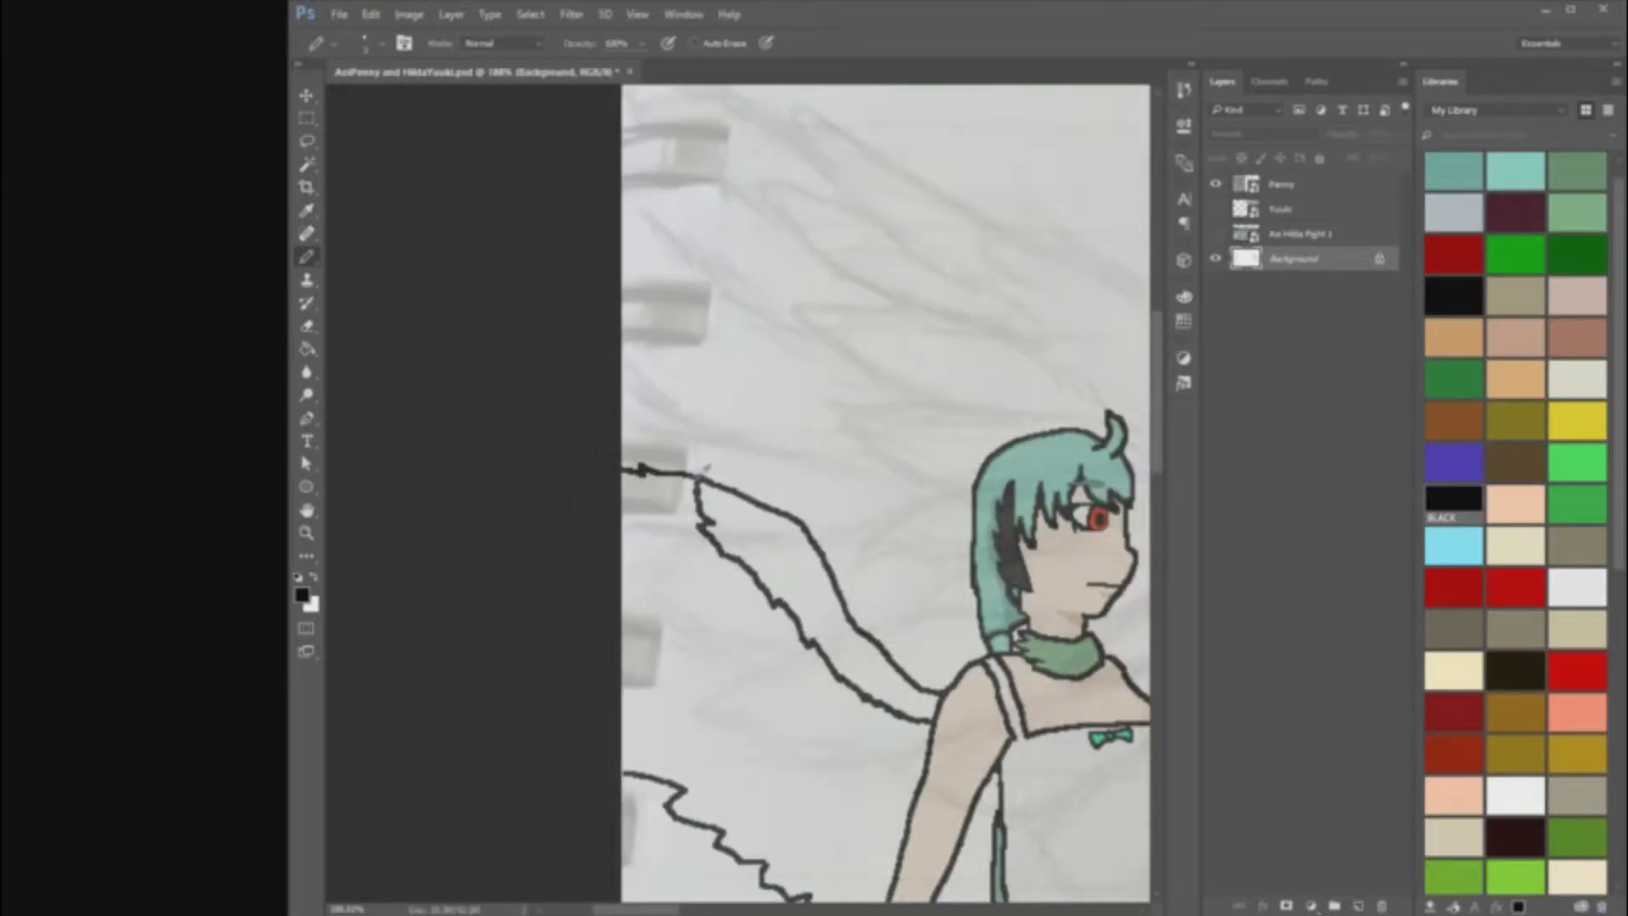
scroll(785, 429, up, 1)
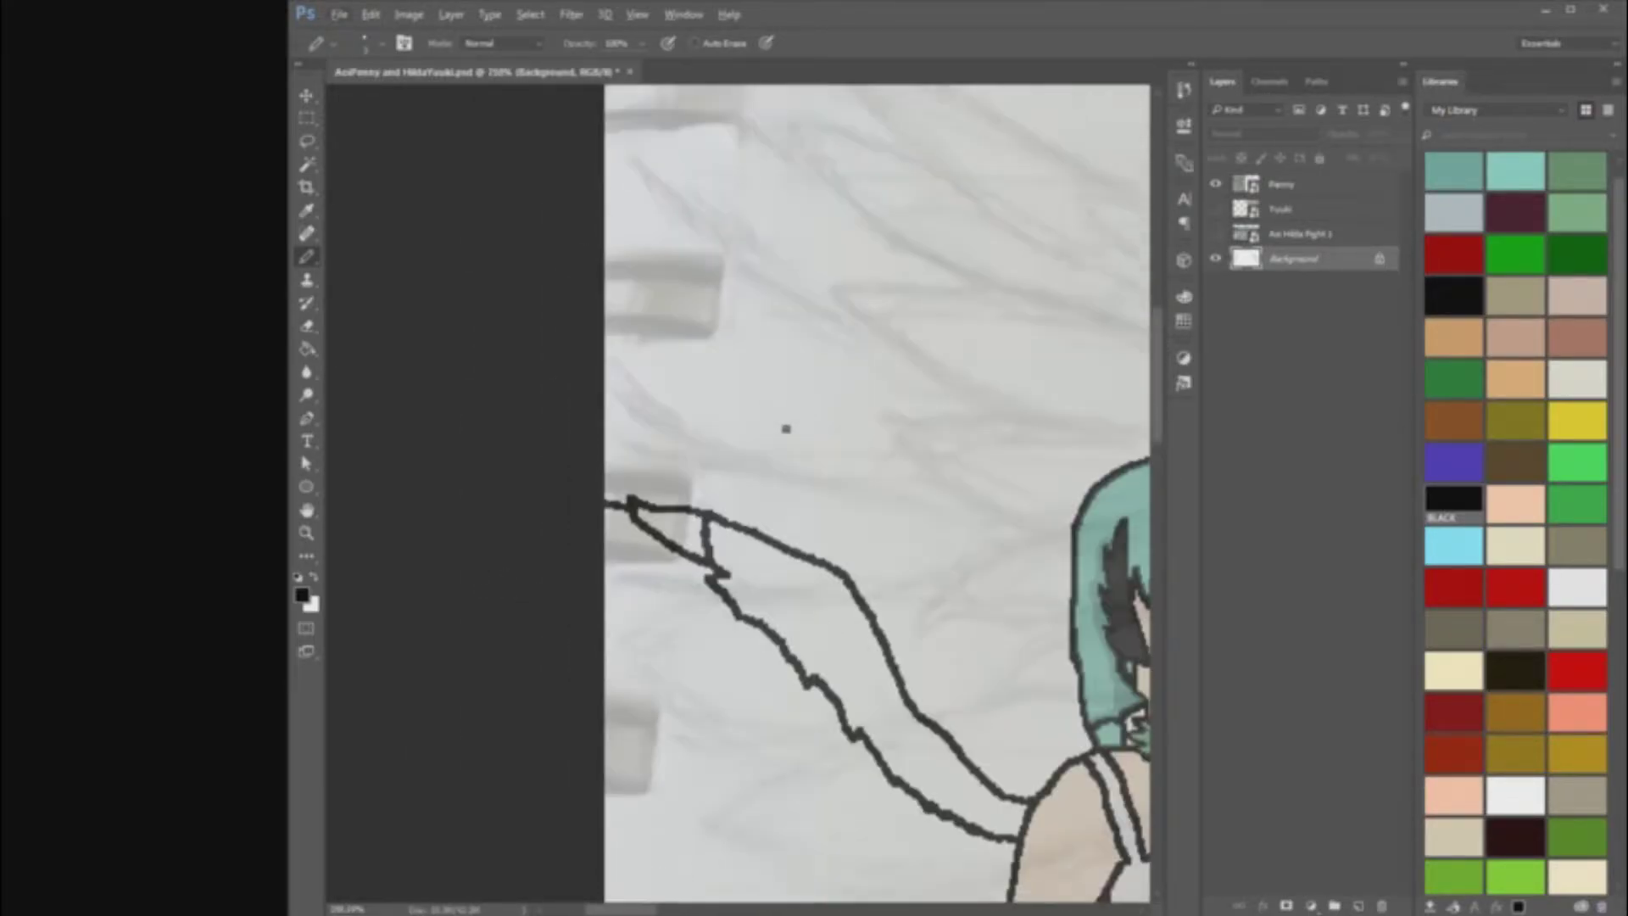
scroll(785, 429, down, 3)
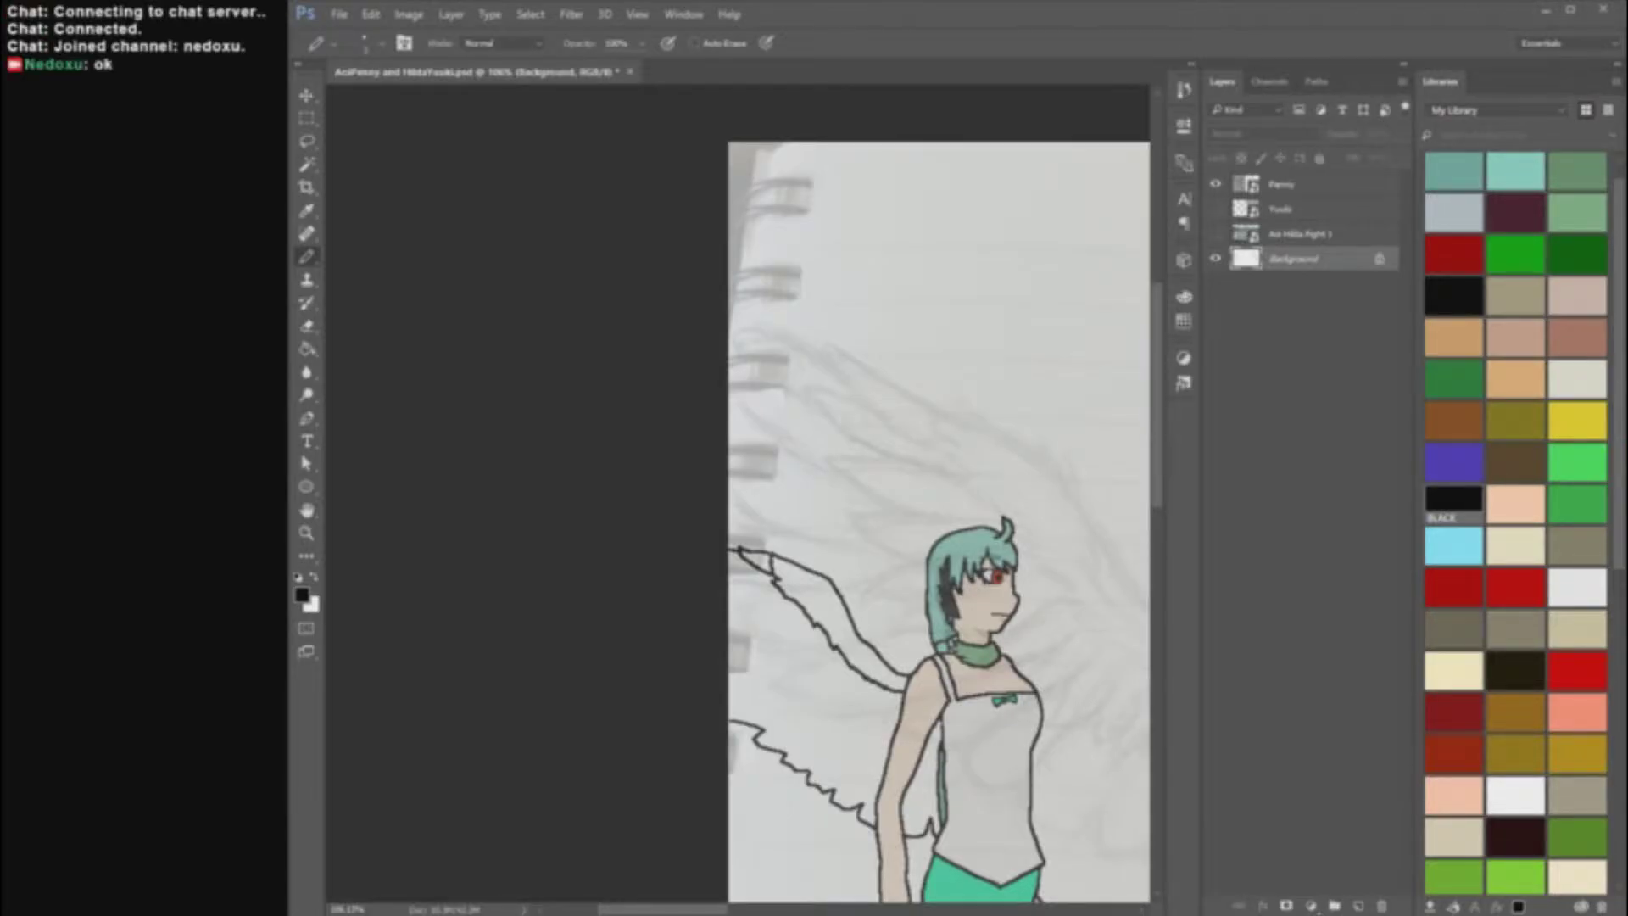
scroll(798, 637, up, 3)
scroll(774, 553, down, 3)
scroll(778, 561, up, 3)
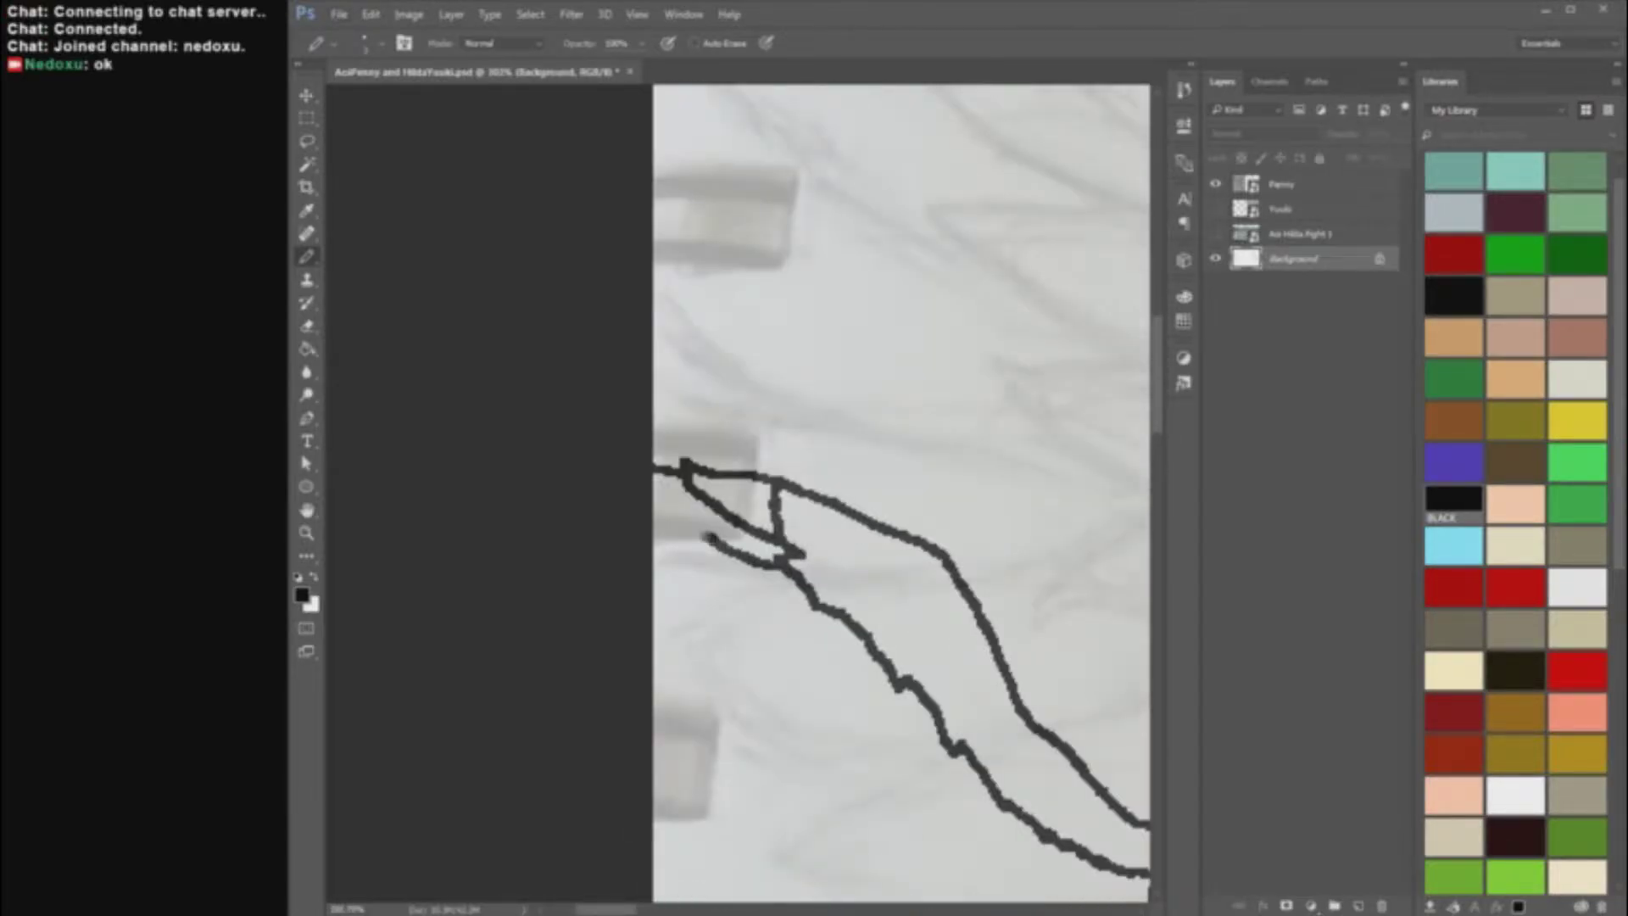
scroll(732, 520, down, 3)
scroll(897, 642, up, 3)
scroll(848, 627, down, 3)
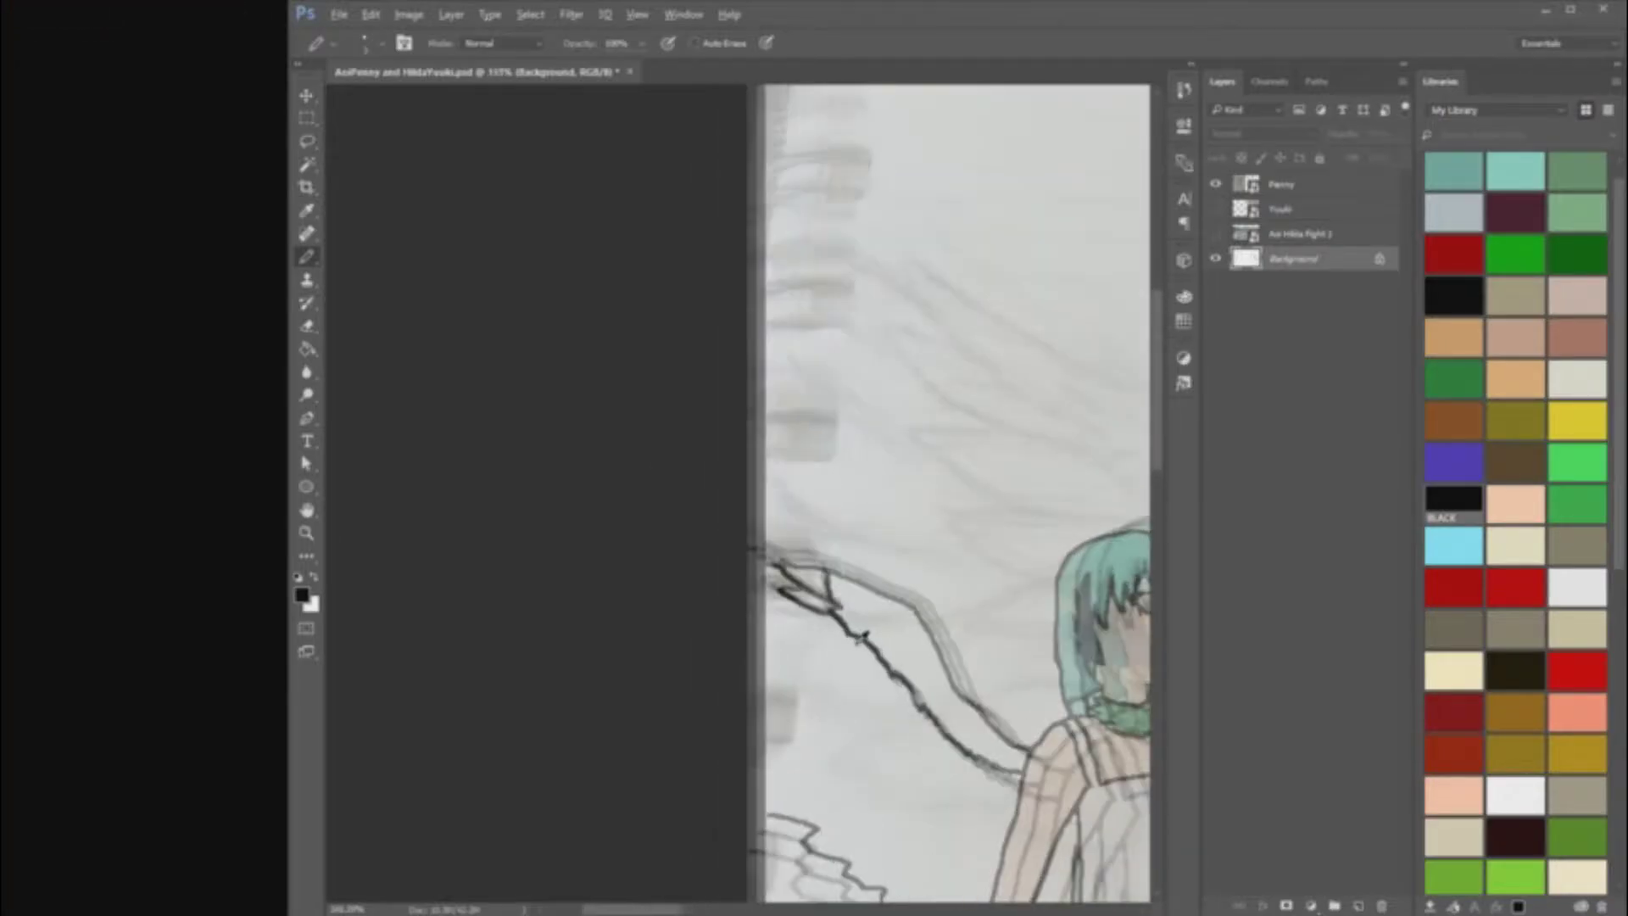
Step: Outline more short pointed feathers just below the left wing's tip, joined to its jagged lower edge
scroll(848, 628, up, 3)
mouse_move(846, 628)
mouse_down()
mouse_move(731, 604)
mouse_move(793, 584)
mouse_up()
scroll(859, 612, down, 2)
mouse_move(898, 584)
mouse_down()
mouse_move(767, 580)
mouse_move(797, 558)
mouse_up()
scroll(911, 630, down, 2)
scroll(937, 585, down, 4)
scroll(407, 475, up, 3)
scroll(797, 509, down, 3)
scroll(735, 446, up, 4)
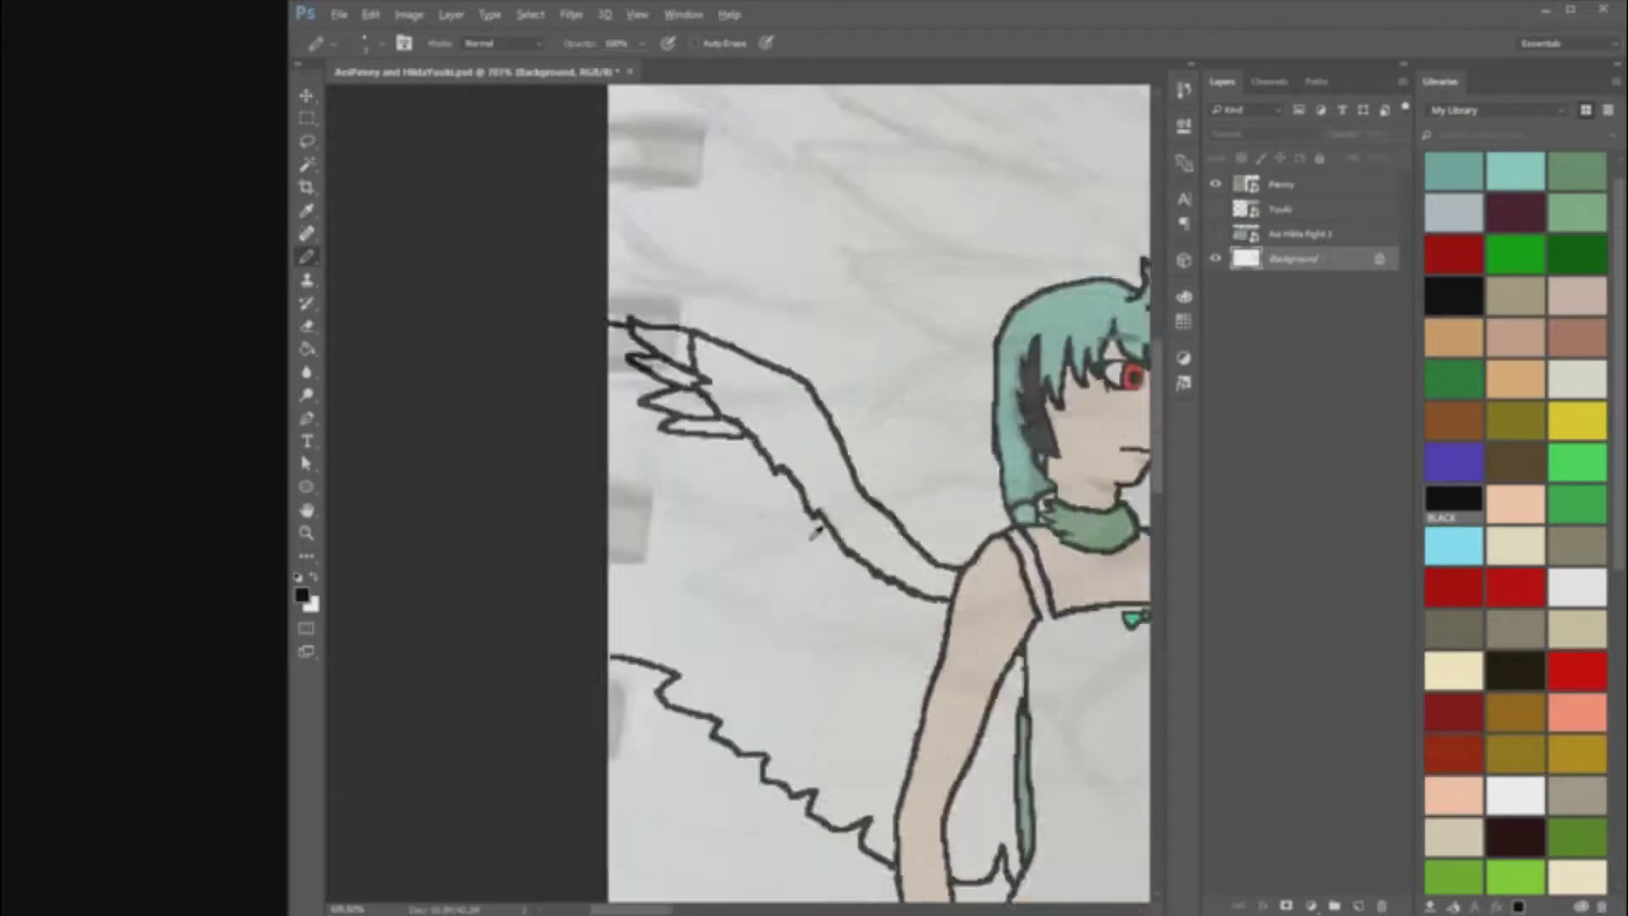
Step: Extend the row of short feathers down the left wing's inner edge toward the middle
mouse_move(761, 442)
mouse_down()
mouse_move(589, 420)
mouse_move(632, 398)
mouse_up()
scroll(632, 398, down, 2)
mouse_move(801, 366)
mouse_down()
mouse_move(712, 401)
mouse_move(692, 329)
mouse_up()
drag(861, 427, 759, 462)
scroll(759, 462, down, 2)
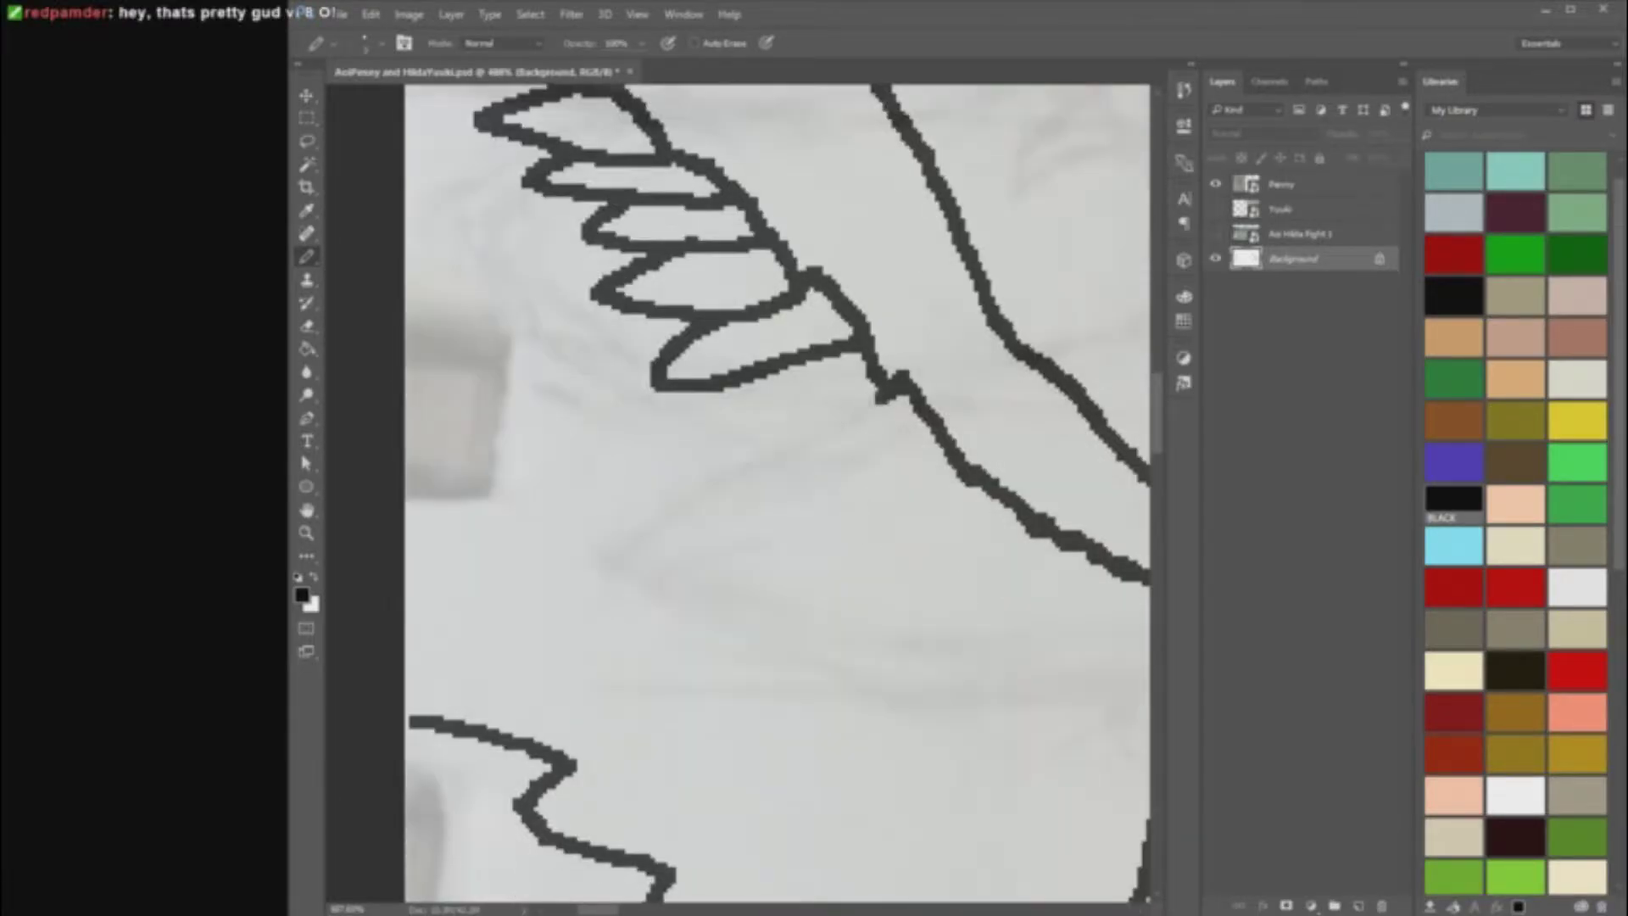
mouse_move(759, 365)
mouse_down()
mouse_move(899, 375)
mouse_move(767, 407)
mouse_up()
scroll(899, 375, down, 1)
Step: Add overlapping short feathers along the middle stretch of the left wing, heading toward the shoulder
scroll(768, 407, down, 1)
mouse_move(975, 306)
mouse_down()
mouse_move(840, 370)
mouse_move(840, 301)
mouse_up()
scroll(839, 302, down, 1)
drag(1033, 284, 894, 365)
drag(894, 364, 910, 293)
scroll(1068, 364, down, 10)
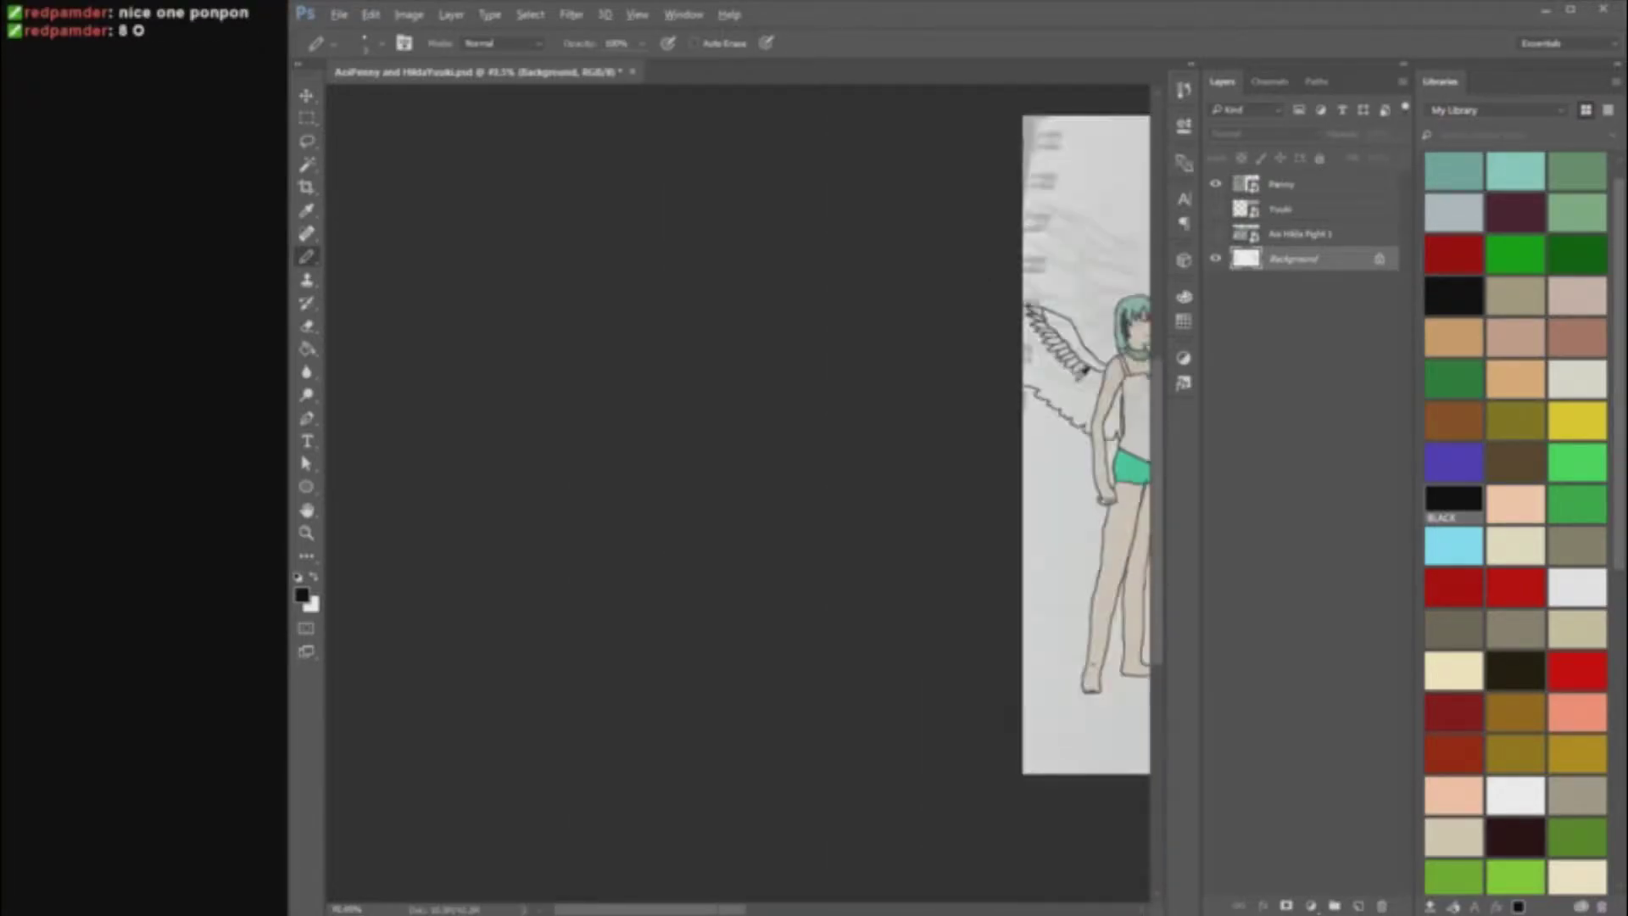
Step: Complete the left wing's first feather row with narrow feathers reaching the character's upper arm
scroll(1069, 373, up, 7)
scroll(848, 373, left, 6)
scroll(818, 375, up, 6)
mouse_move(857, 367)
mouse_down()
mouse_move(748, 393)
mouse_move(779, 434)
mouse_up()
drag(923, 386, 810, 452)
drag(928, 425, 867, 463)
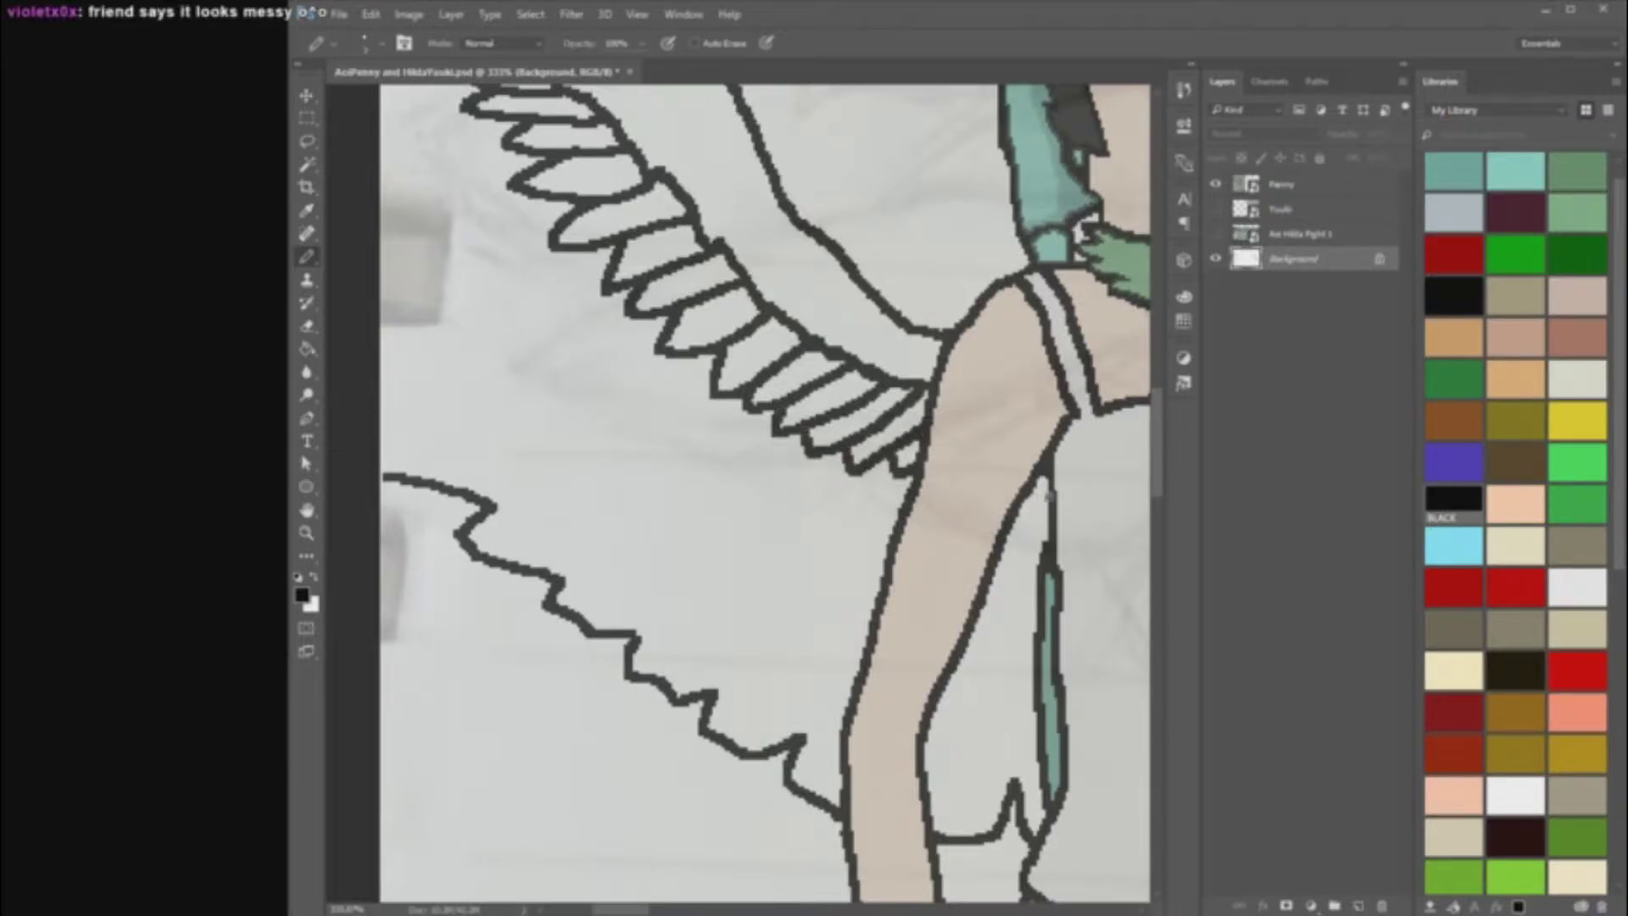
scroll(926, 651, down, 4)
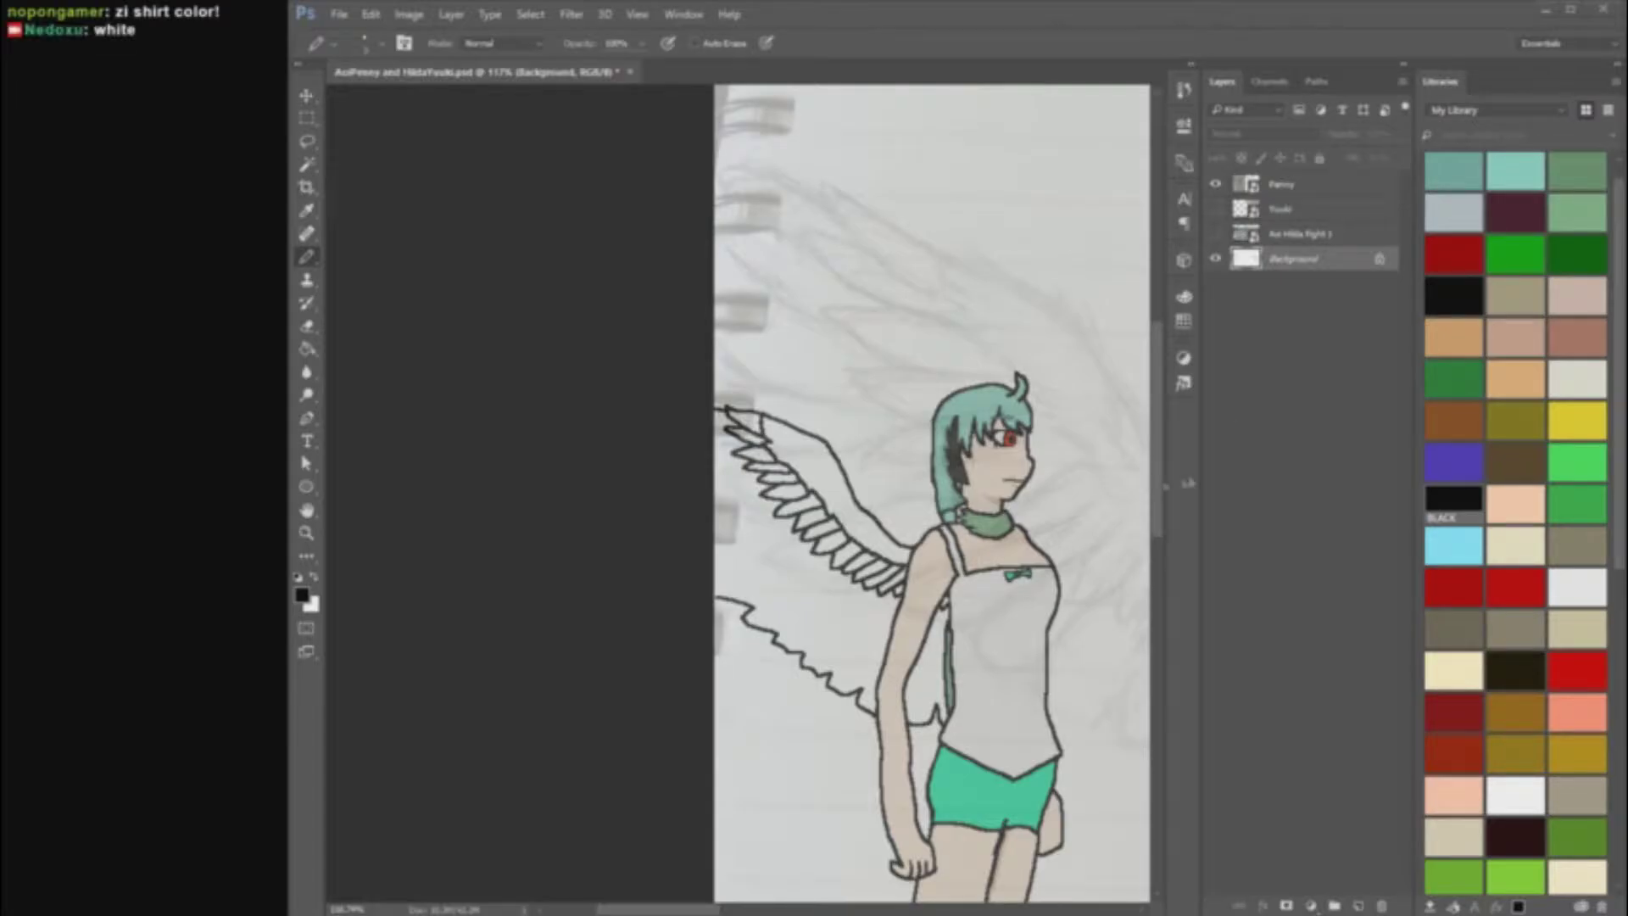
Step: Start a second row of longer feathers at the outer end of the left wing, running off the canvas edge
scroll(793, 465, up, 6)
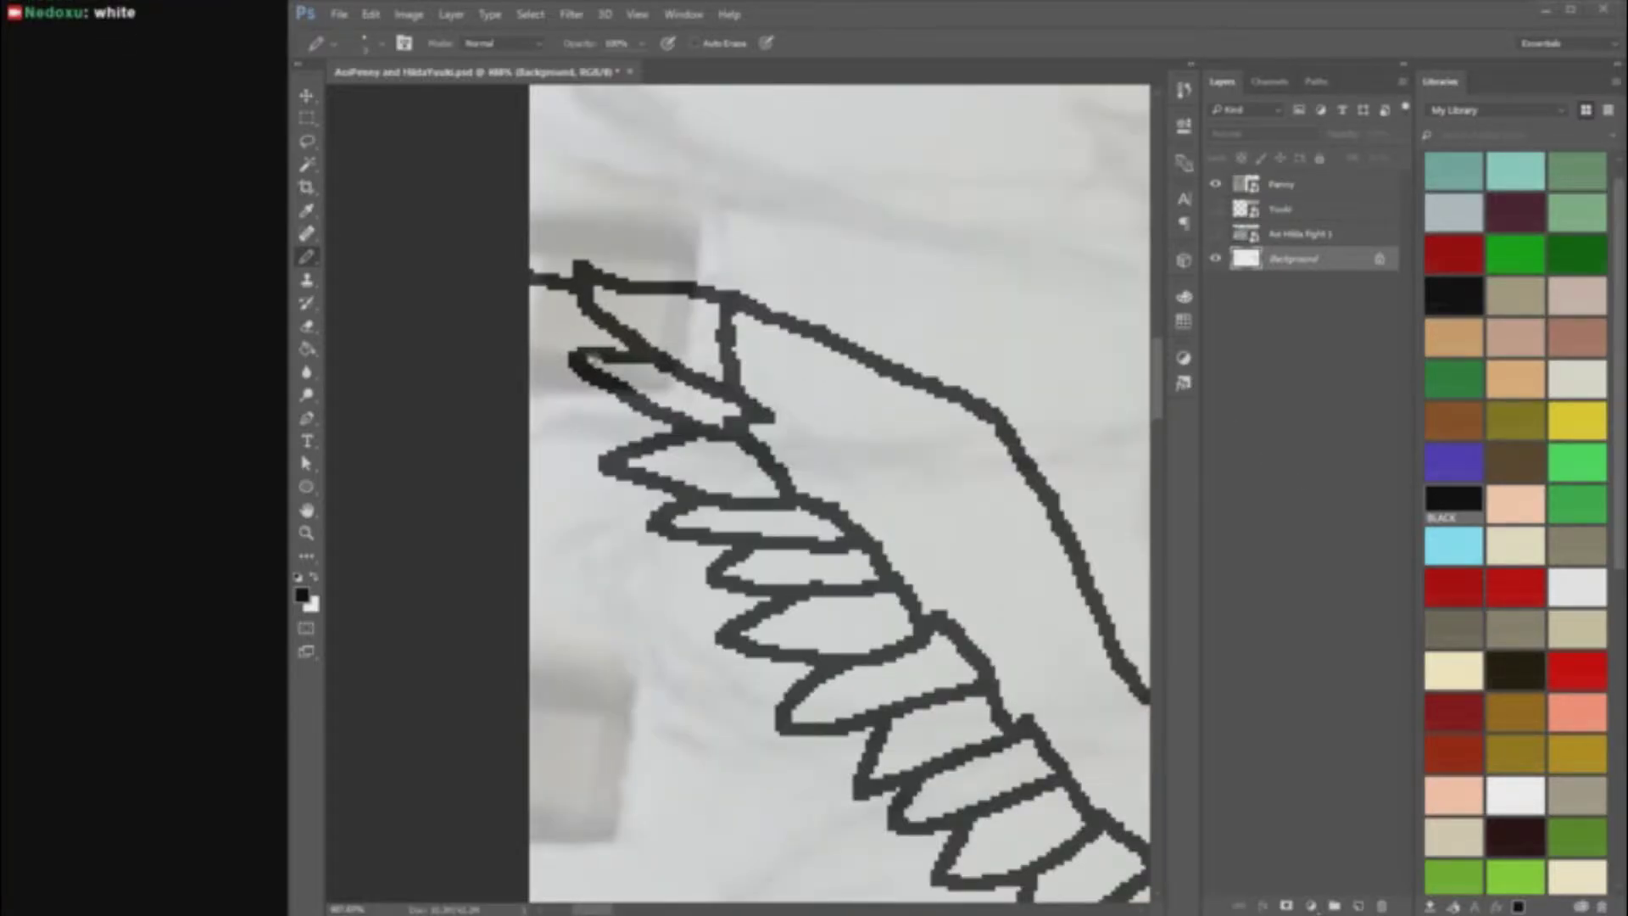
scroll(573, 359, down, 4)
scroll(582, 283, up, 4)
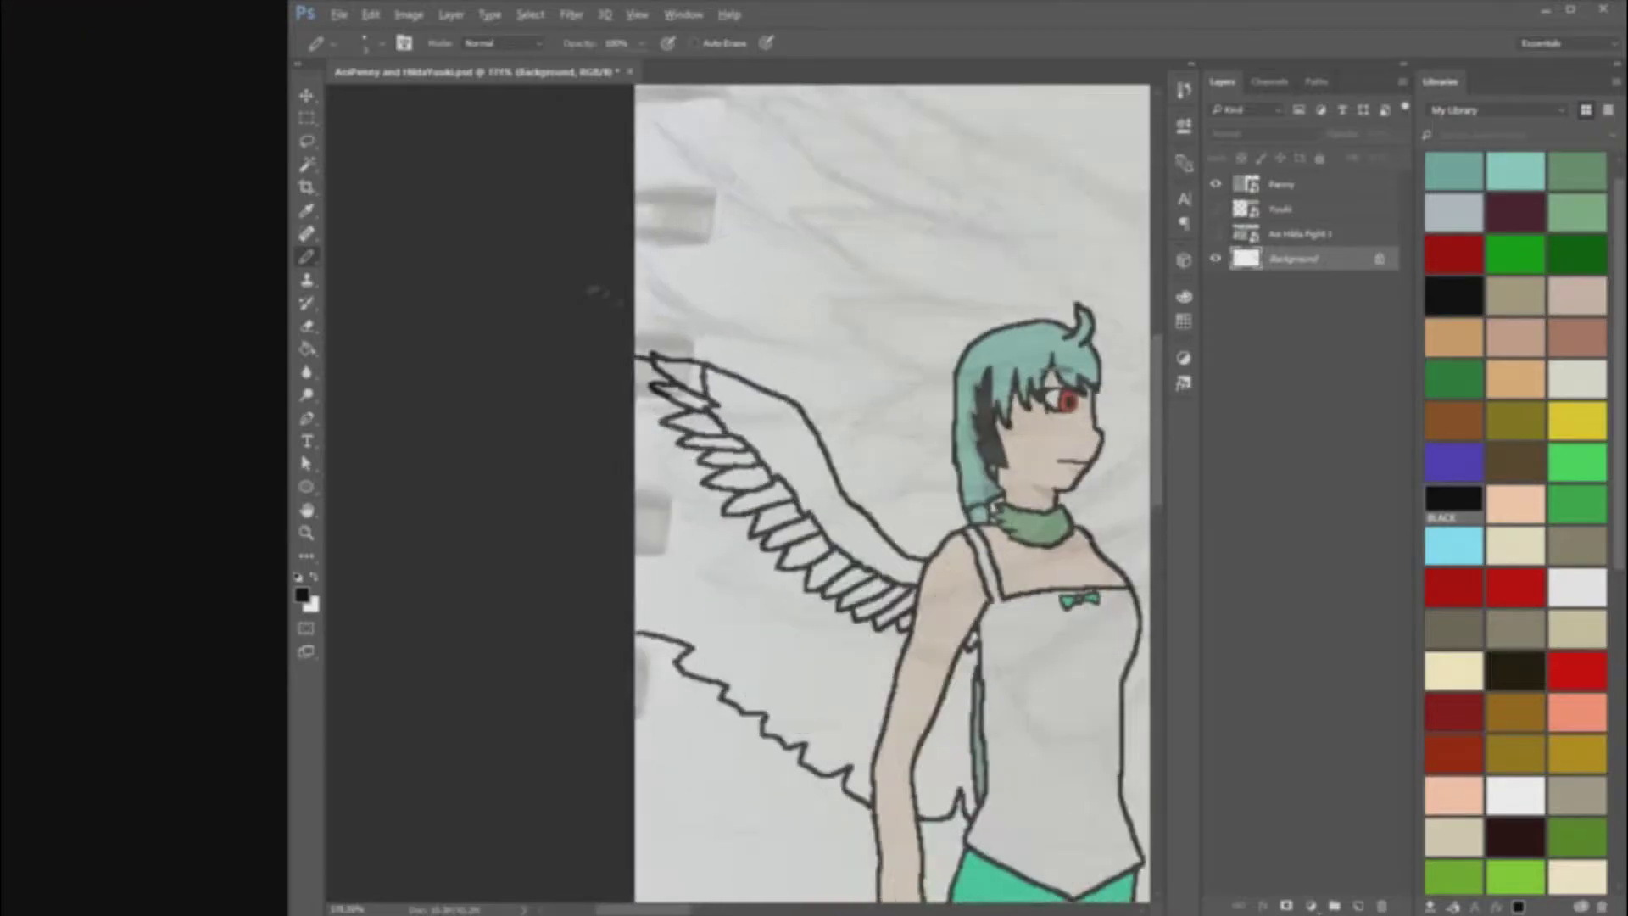
scroll(658, 443, down, 4)
scroll(679, 467, up, 6)
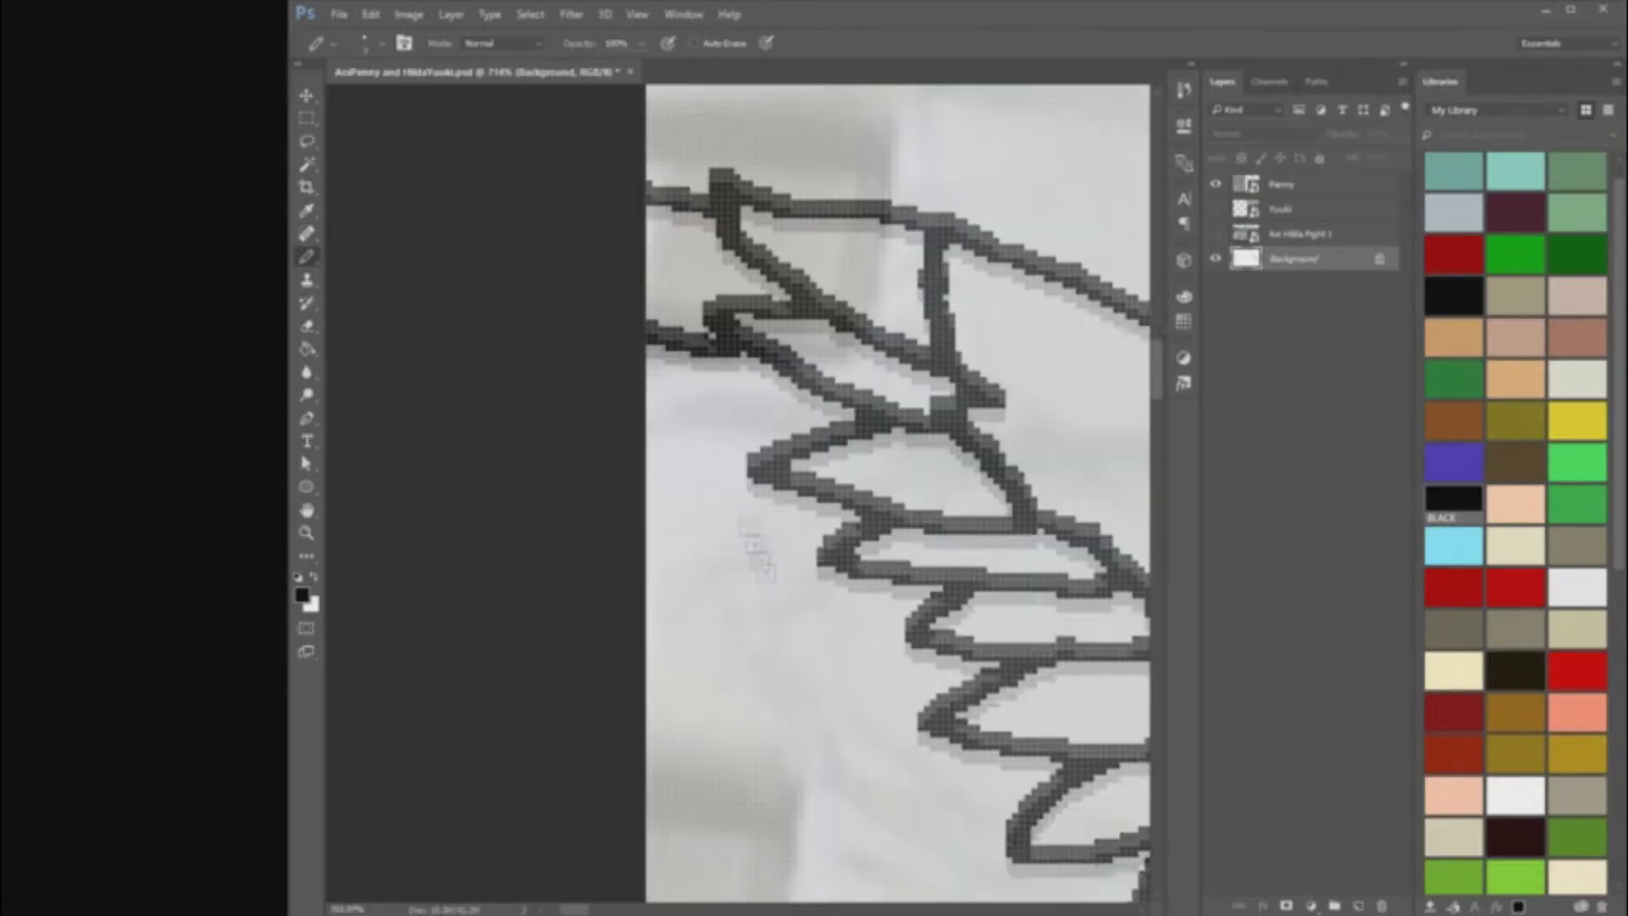
scroll(704, 492, down, 5)
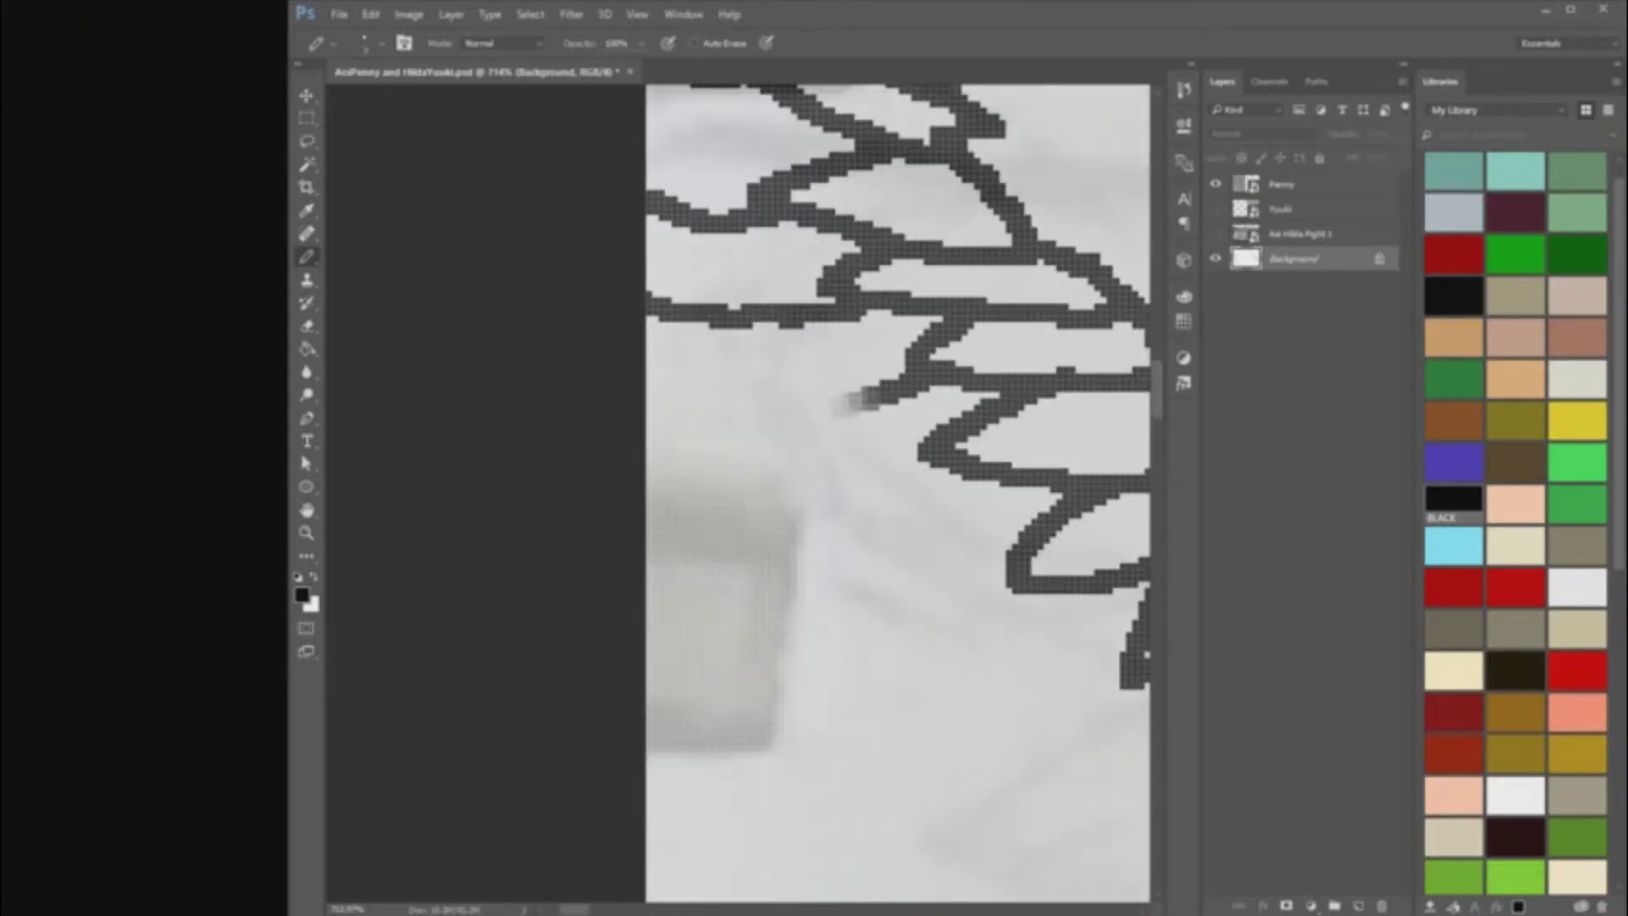
drag(986, 264, 644, 352)
drag(640, 281, 726, 219)
scroll(959, 425, down, 4)
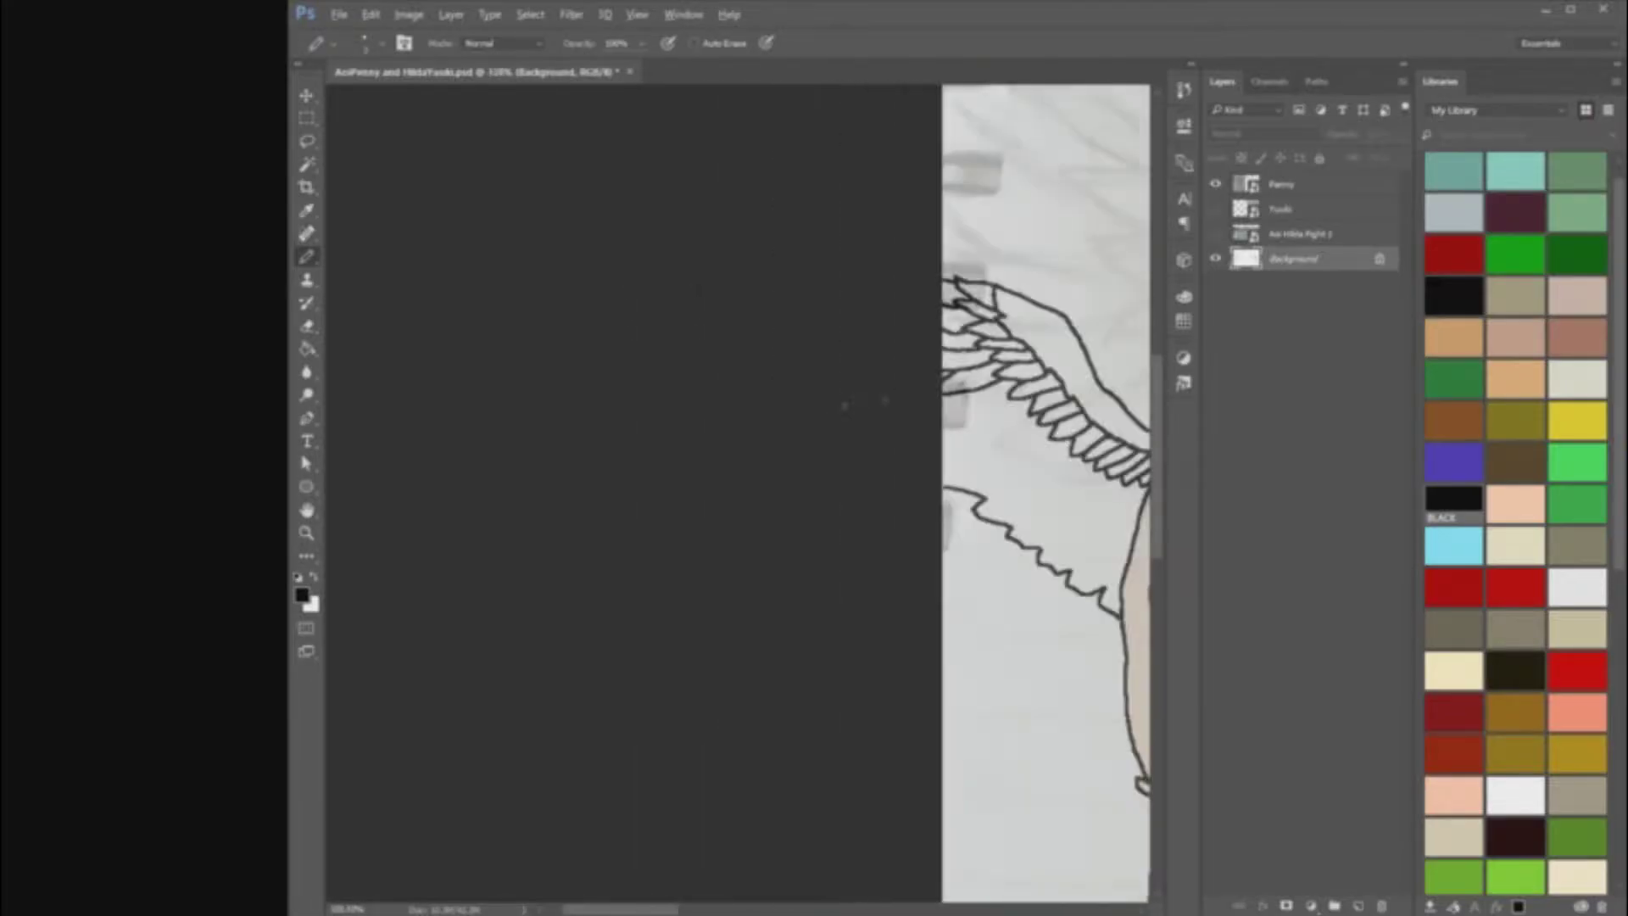
scroll(950, 415, up, 4)
Step: Continue the second row with long curved feathers beneath the short ones across the middle of the left wing
mouse_move(861, 371)
mouse_down()
mouse_move(642, 431)
mouse_move(657, 355)
mouse_up()
scroll(907, 351, down, 1)
mouse_move(906, 371)
mouse_down()
mouse_move(703, 425)
mouse_move(614, 427)
mouse_up()
drag(614, 426, 673, 361)
scroll(964, 337, down, 1)
mouse_move(959, 314)
mouse_down()
mouse_move(722, 407)
mouse_move(663, 398)
mouse_move(697, 347)
mouse_up()
mouse_move(1022, 360)
mouse_down()
mouse_move(874, 431)
mouse_move(754, 407)
mouse_up()
mouse_move(1062, 412)
mouse_down()
mouse_move(961, 473)
mouse_move(841, 471)
mouse_up()
scroll(1029, 508, down, 1)
Step: Draw the remaining second-row feathers on the left wing, getting narrower toward the arm
scroll(1029, 509, down, 10)
scroll(374, 429, up, 10)
mouse_move(656, 313)
mouse_down()
mouse_move(547, 394)
mouse_move(477, 372)
mouse_up()
mouse_move(711, 377)
mouse_down()
mouse_move(530, 463)
mouse_move(534, 405)
mouse_move(607, 458)
mouse_up()
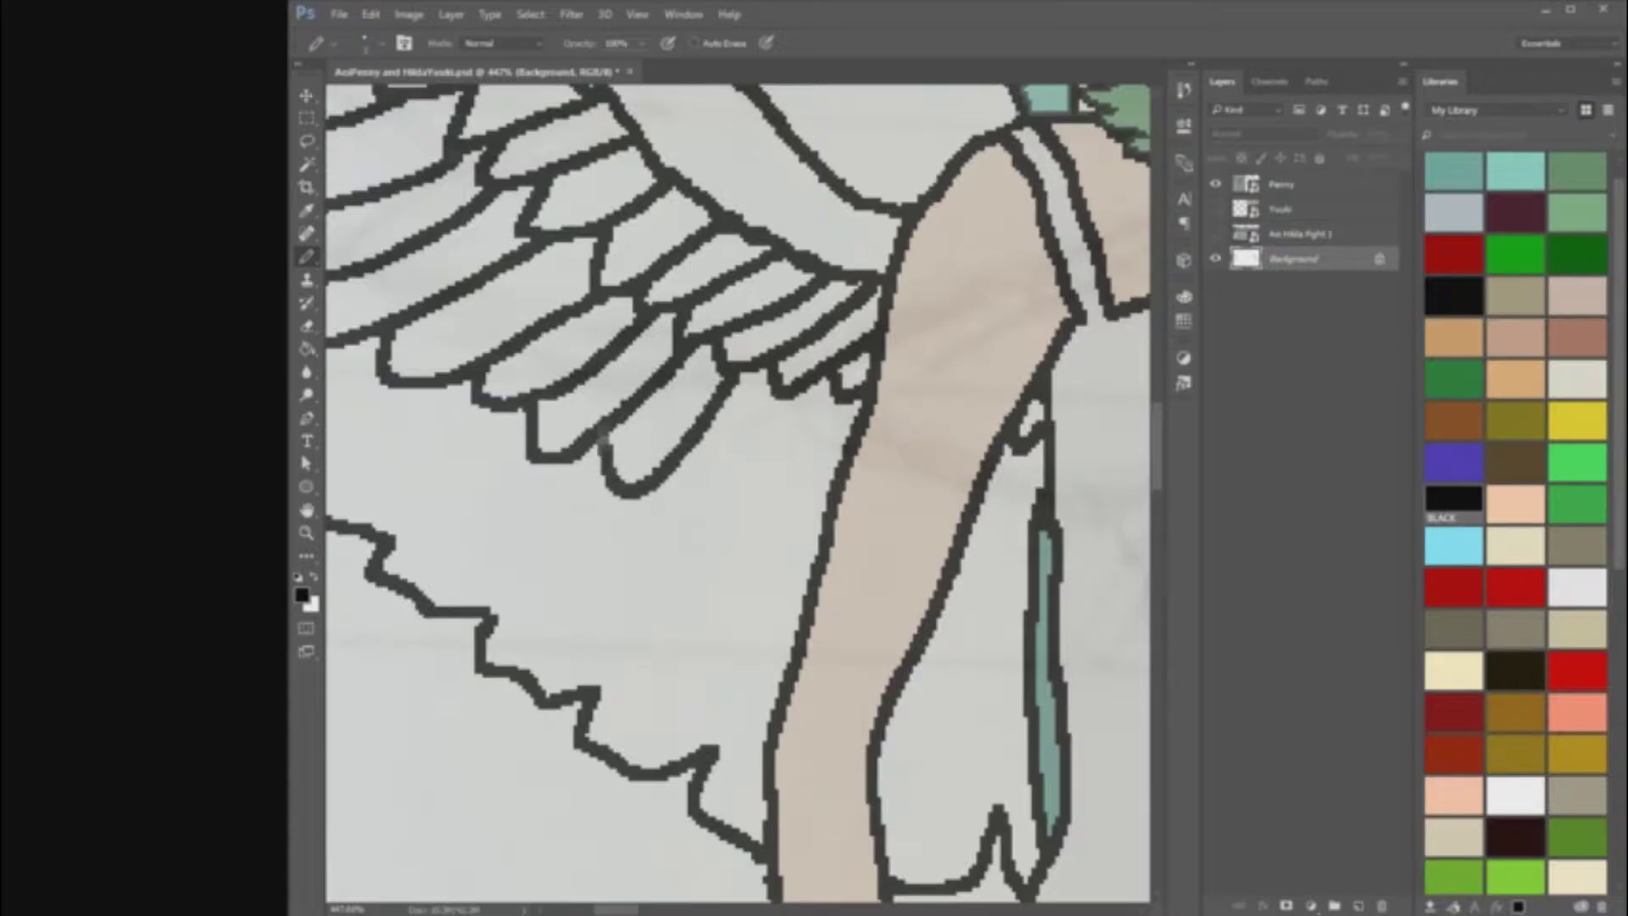
mouse_move(789, 390)
mouse_down()
mouse_move(670, 519)
mouse_move(664, 473)
mouse_up()
mouse_move(848, 398)
mouse_down()
mouse_move(761, 521)
mouse_move(731, 508)
mouse_up()
mouse_move(835, 479)
mouse_down()
mouse_move(791, 524)
mouse_move(773, 510)
mouse_up()
Step: Draw a rounded feather in the gap between the character's arm and torso
scroll(992, 536, down, 10)
scroll(999, 537, up, 10)
mouse_move(994, 550)
mouse_down()
mouse_move(977, 588)
mouse_move(927, 585)
mouse_up()
scroll(958, 601, down, 10)
scroll(1082, 648, up, 8)
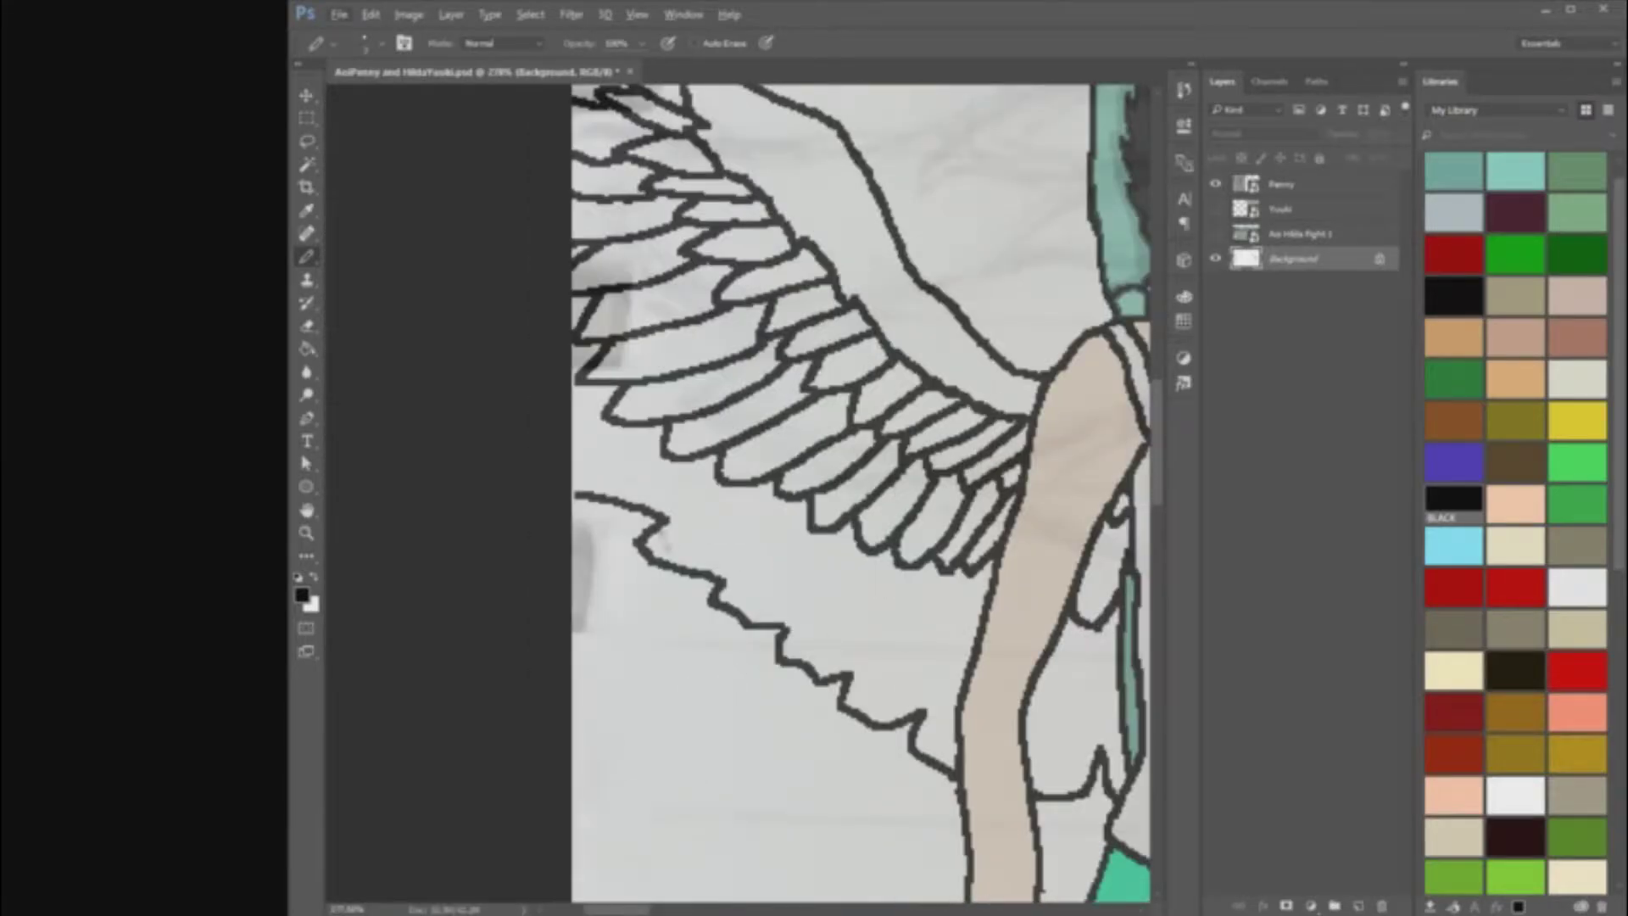
Step: Divide the left wing's bottom row into long feathers by connecting its jagged outline up to the second row
scroll(921, 523, down, 8)
scroll(751, 506, up, 8)
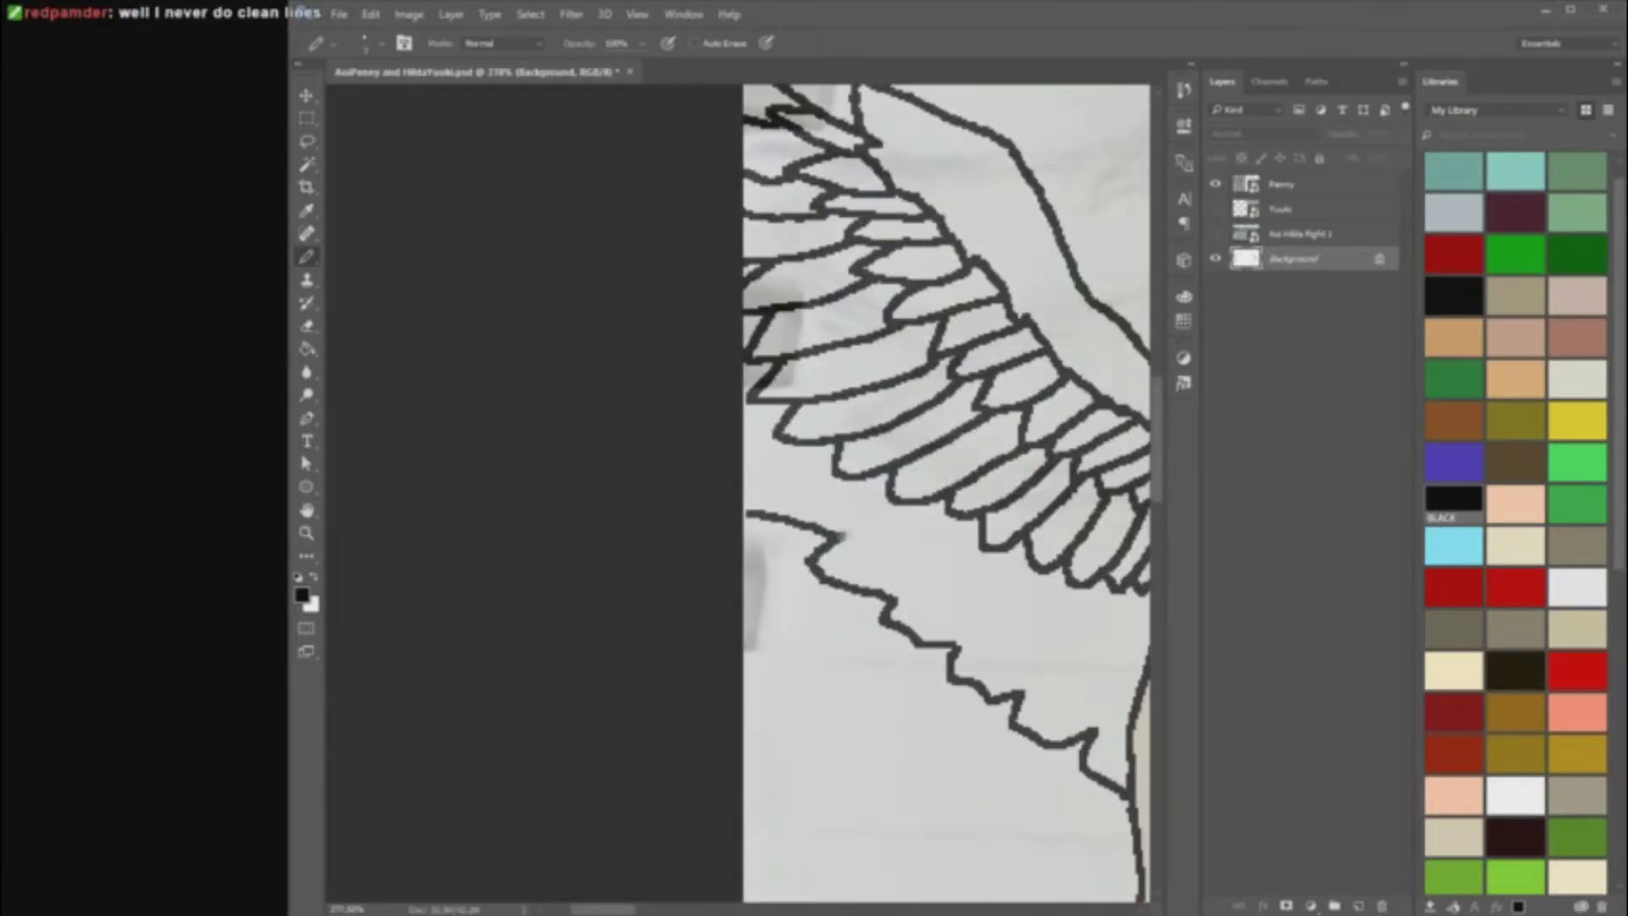
drag(931, 560, 936, 555)
drag(957, 648, 976, 621)
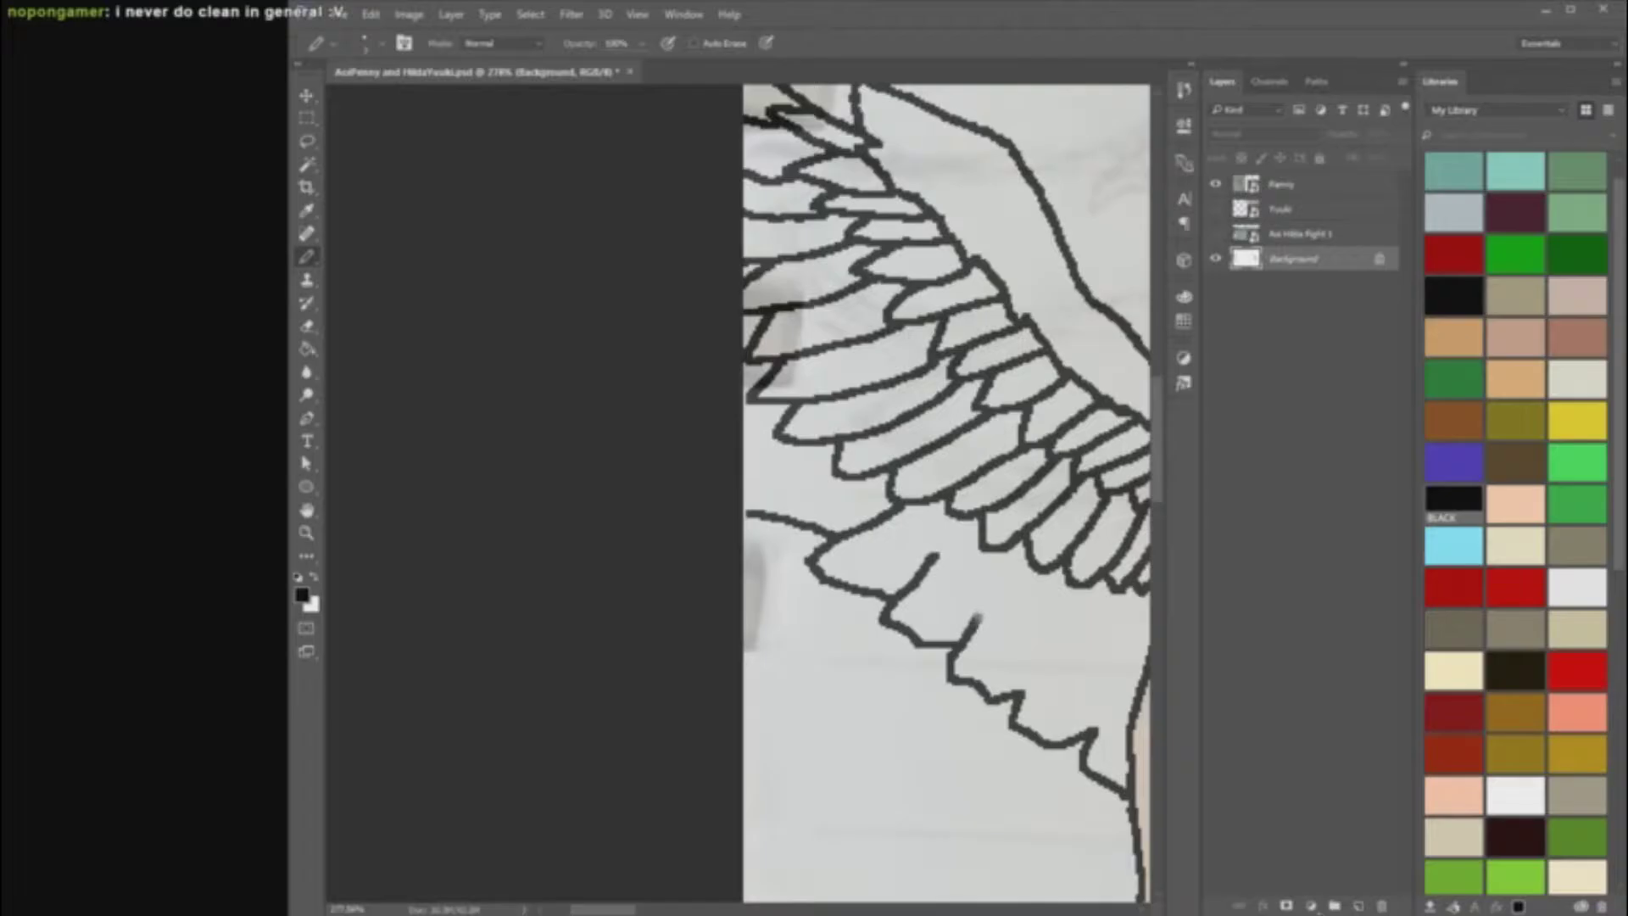
scroll(1117, 688, down, 10)
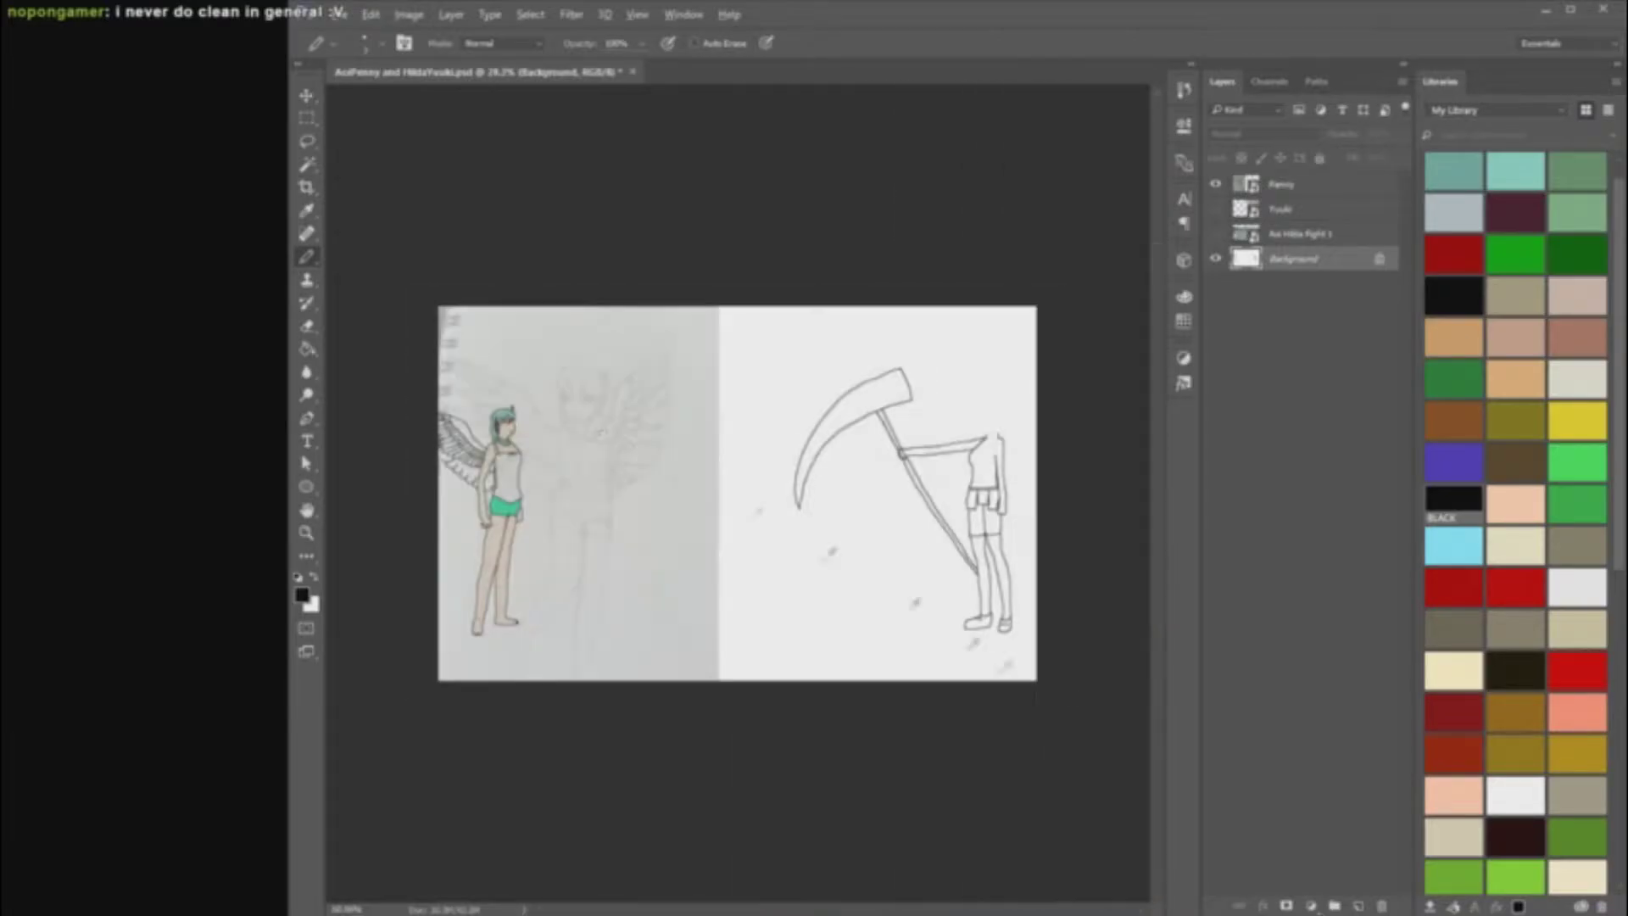
scroll(806, 499, up, 5)
drag(718, 489, 975, 496)
scroll(775, 537, up, 6)
drag(835, 604, 861, 530)
drag(895, 654, 945, 572)
drag(972, 680, 1022, 567)
scroll(1027, 577, down, 9)
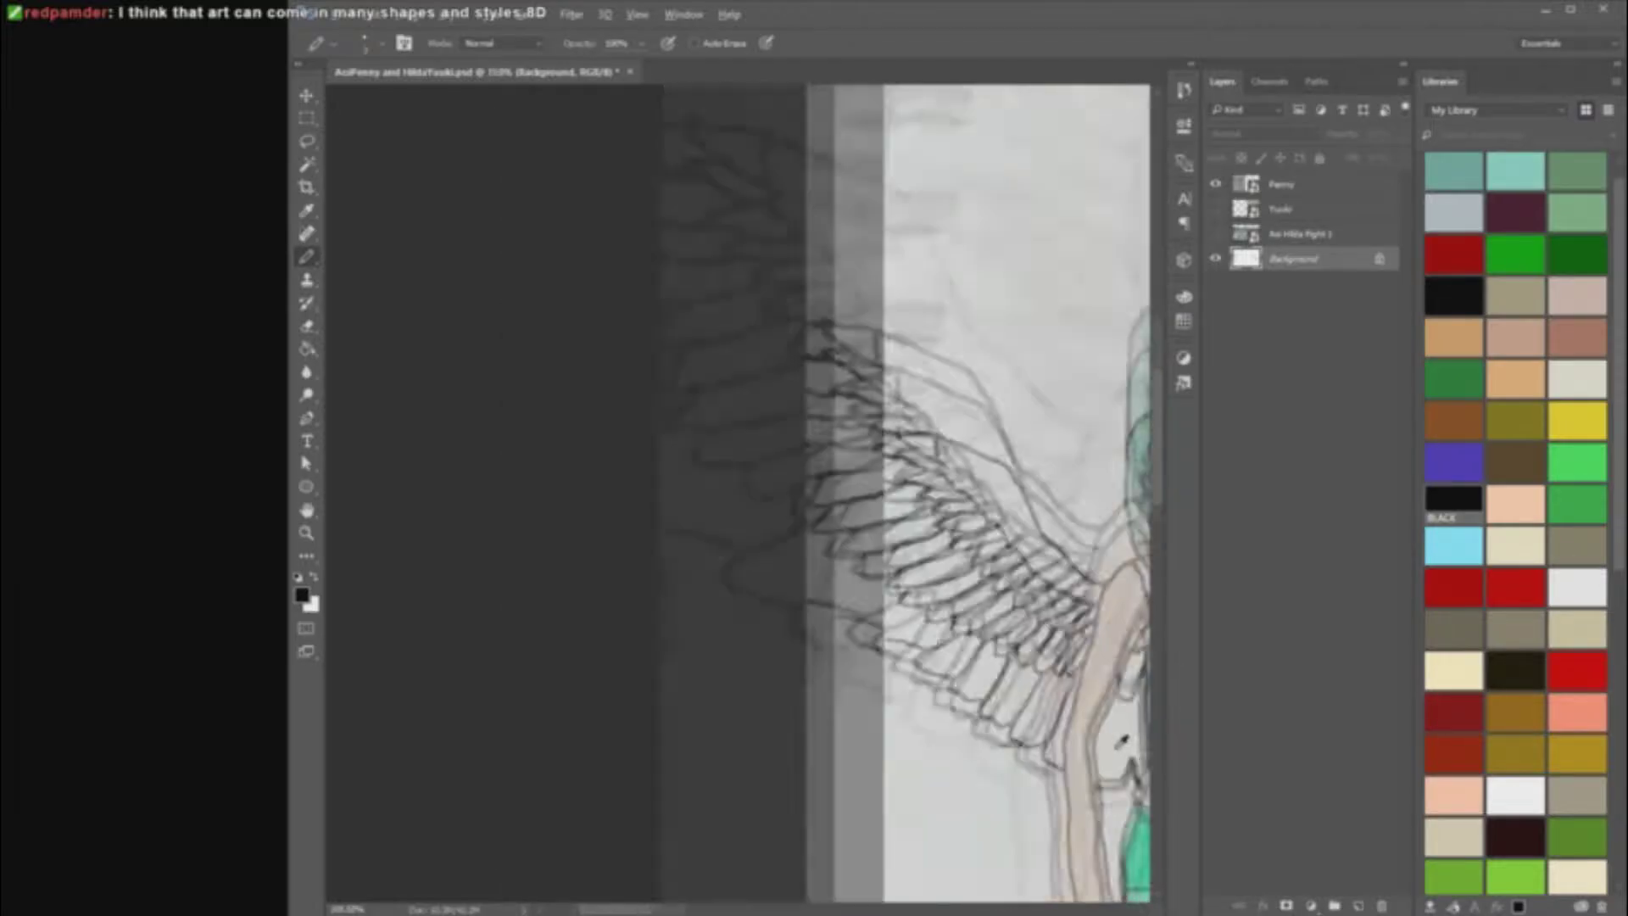
Step: Extend the bottom feather's edge upward in the gap between the arm and the torso
scroll(403, 469, up, 9)
drag(403, 469, 1111, 520)
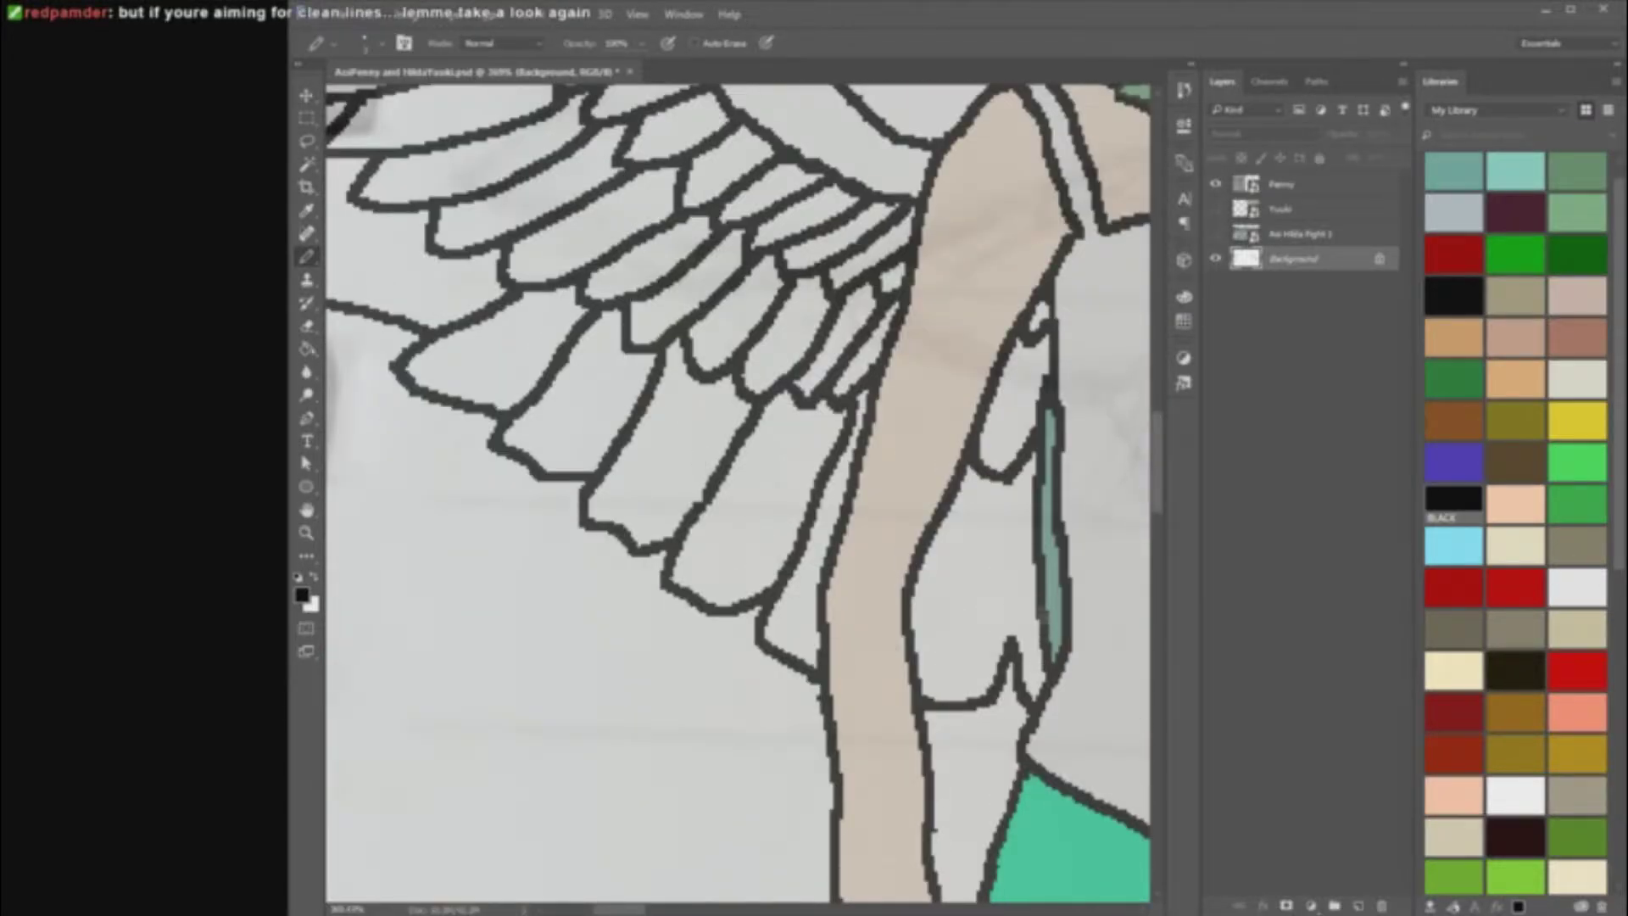
drag(1011, 643, 1020, 536)
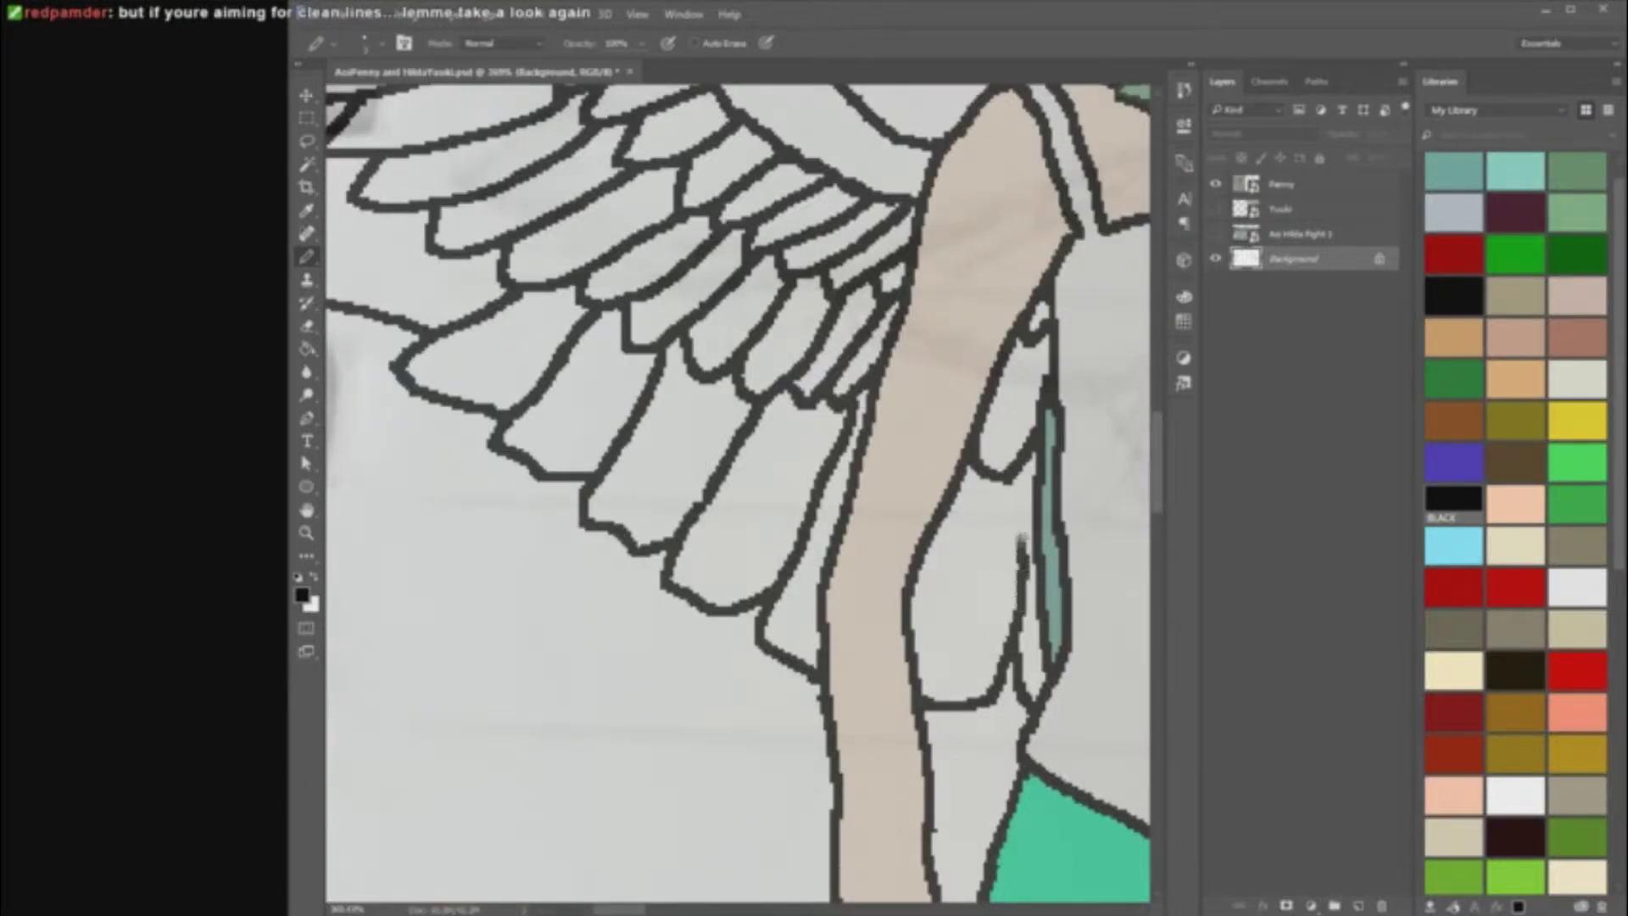
Step: Add a feather edge between the second and bottom rows of the left wing, running out to the canvas edge
scroll(874, 576, down, 6)
scroll(455, 297, up, 7)
scroll(425, 317, up, 2)
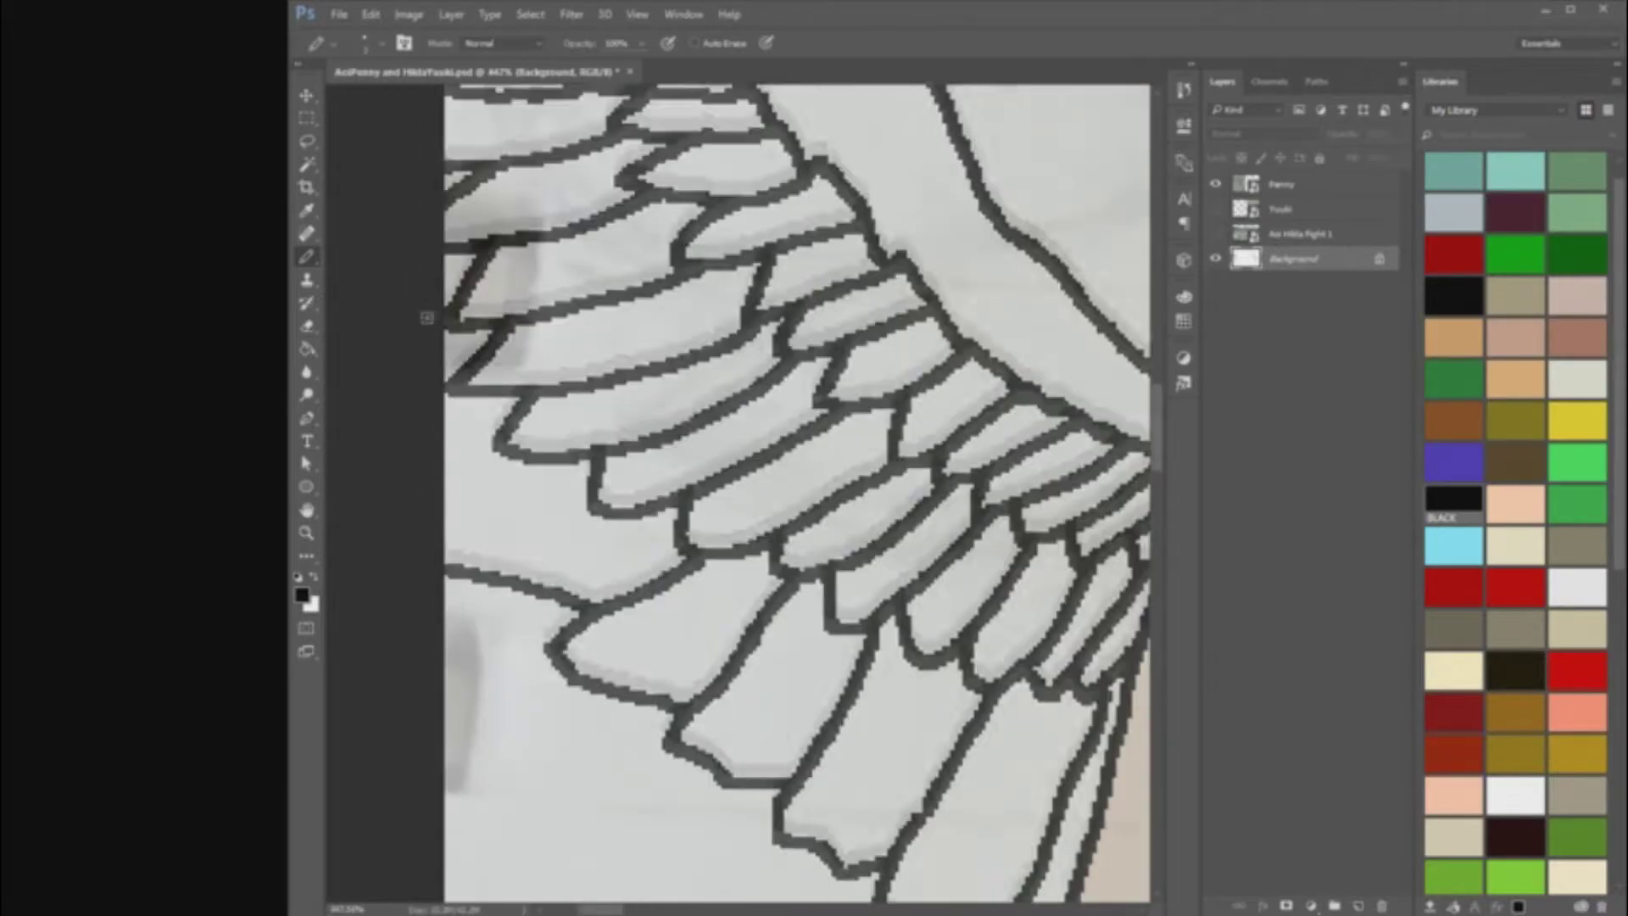
drag(511, 458, 445, 469)
scroll(464, 387, up, 3)
scroll(852, 507, down, 3)
scroll(594, 439, up, 3)
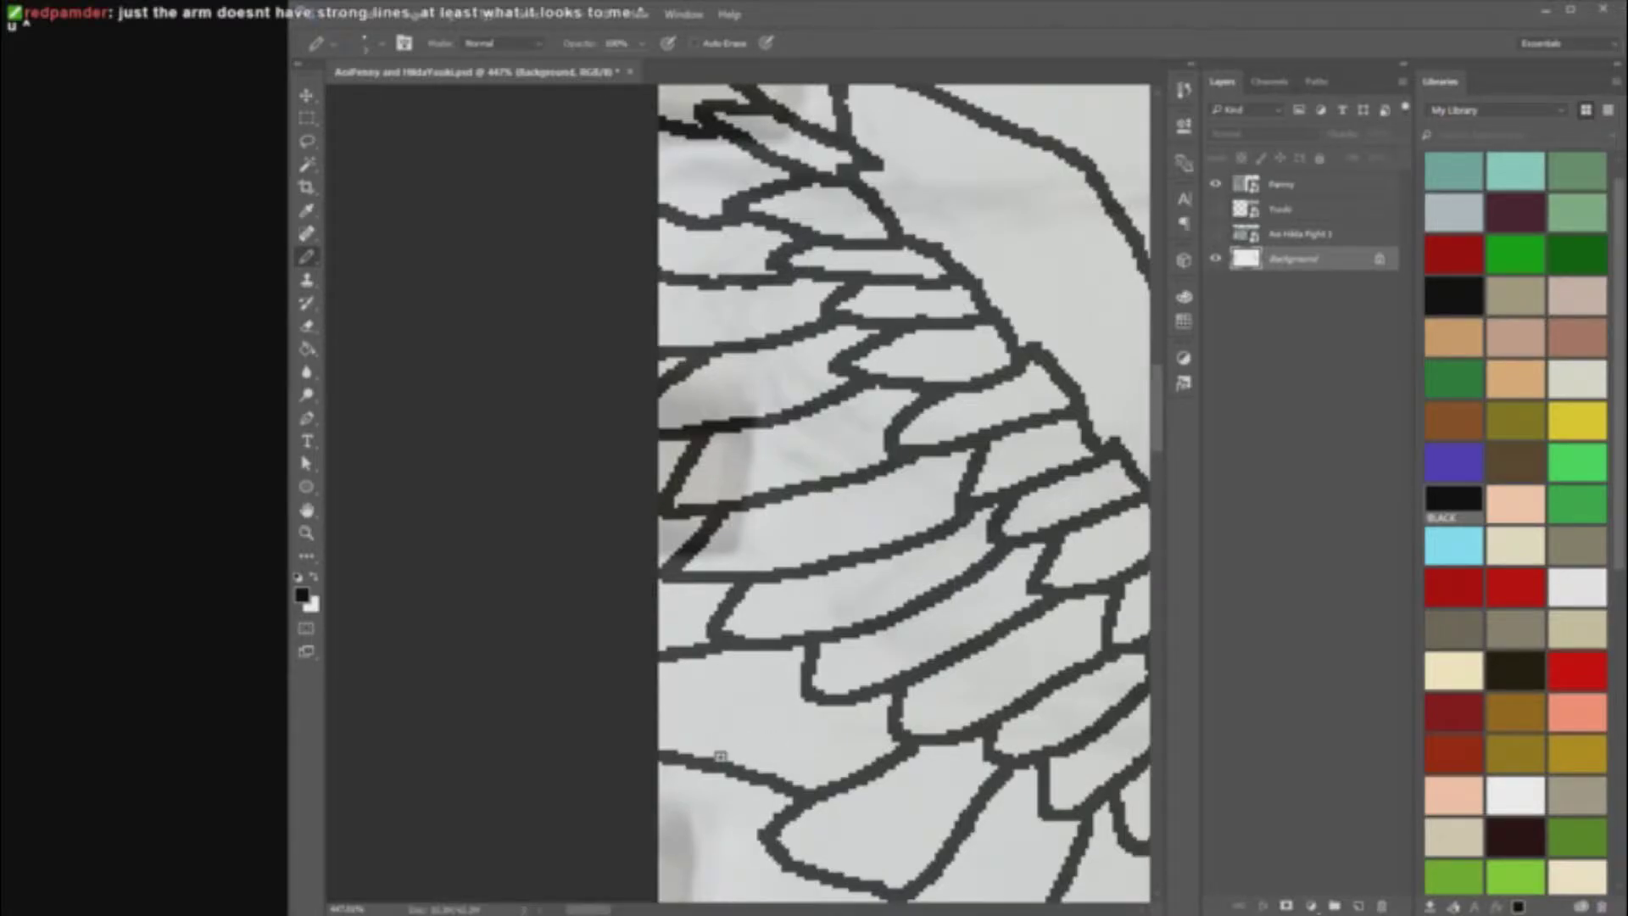
Step: Draw the right wing's upper edge from the shoulder beside the scarf up to a jagged tip
scroll(721, 756, down, 4)
scroll(370, 435, up, 3)
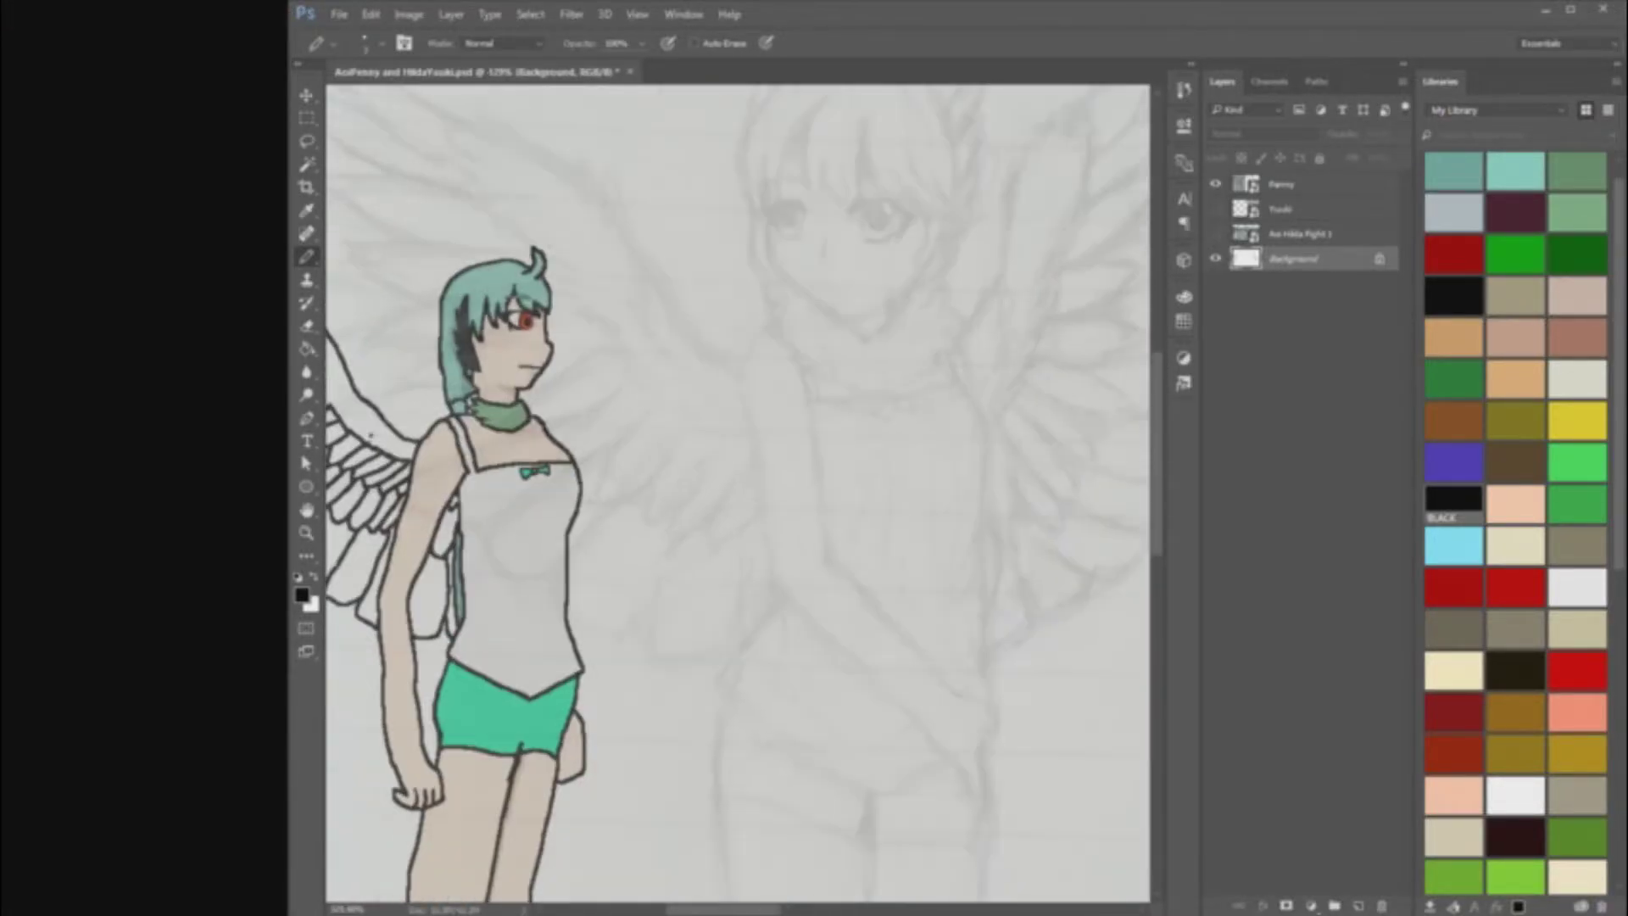
scroll(908, 472, down, 2)
scroll(705, 489, up, 3)
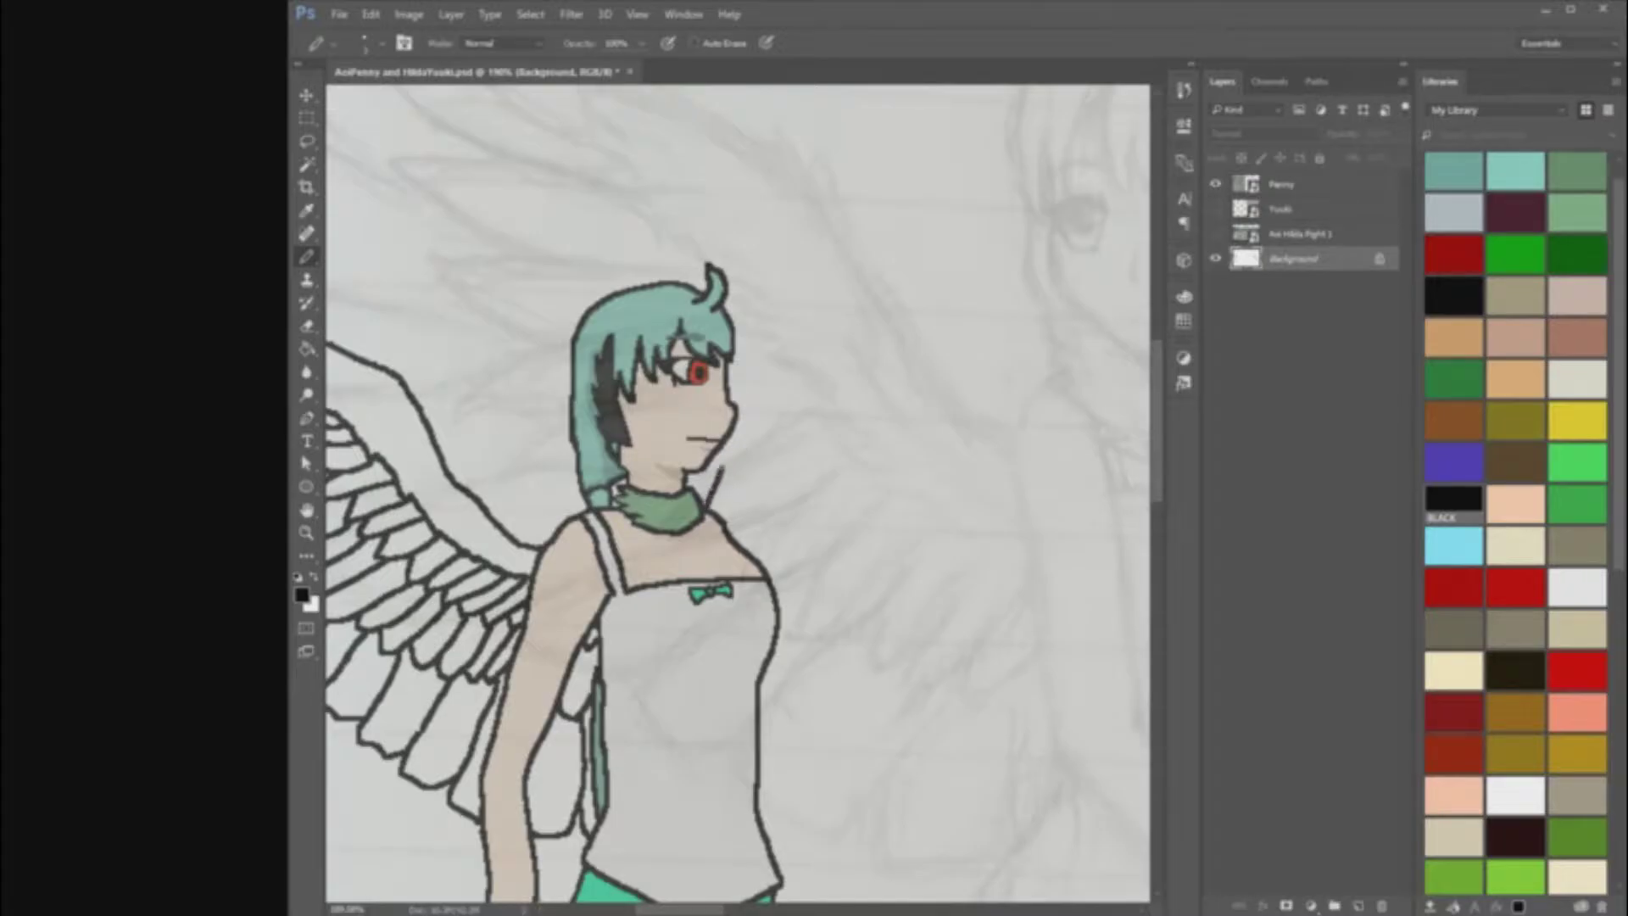
scroll(801, 322, down, 3)
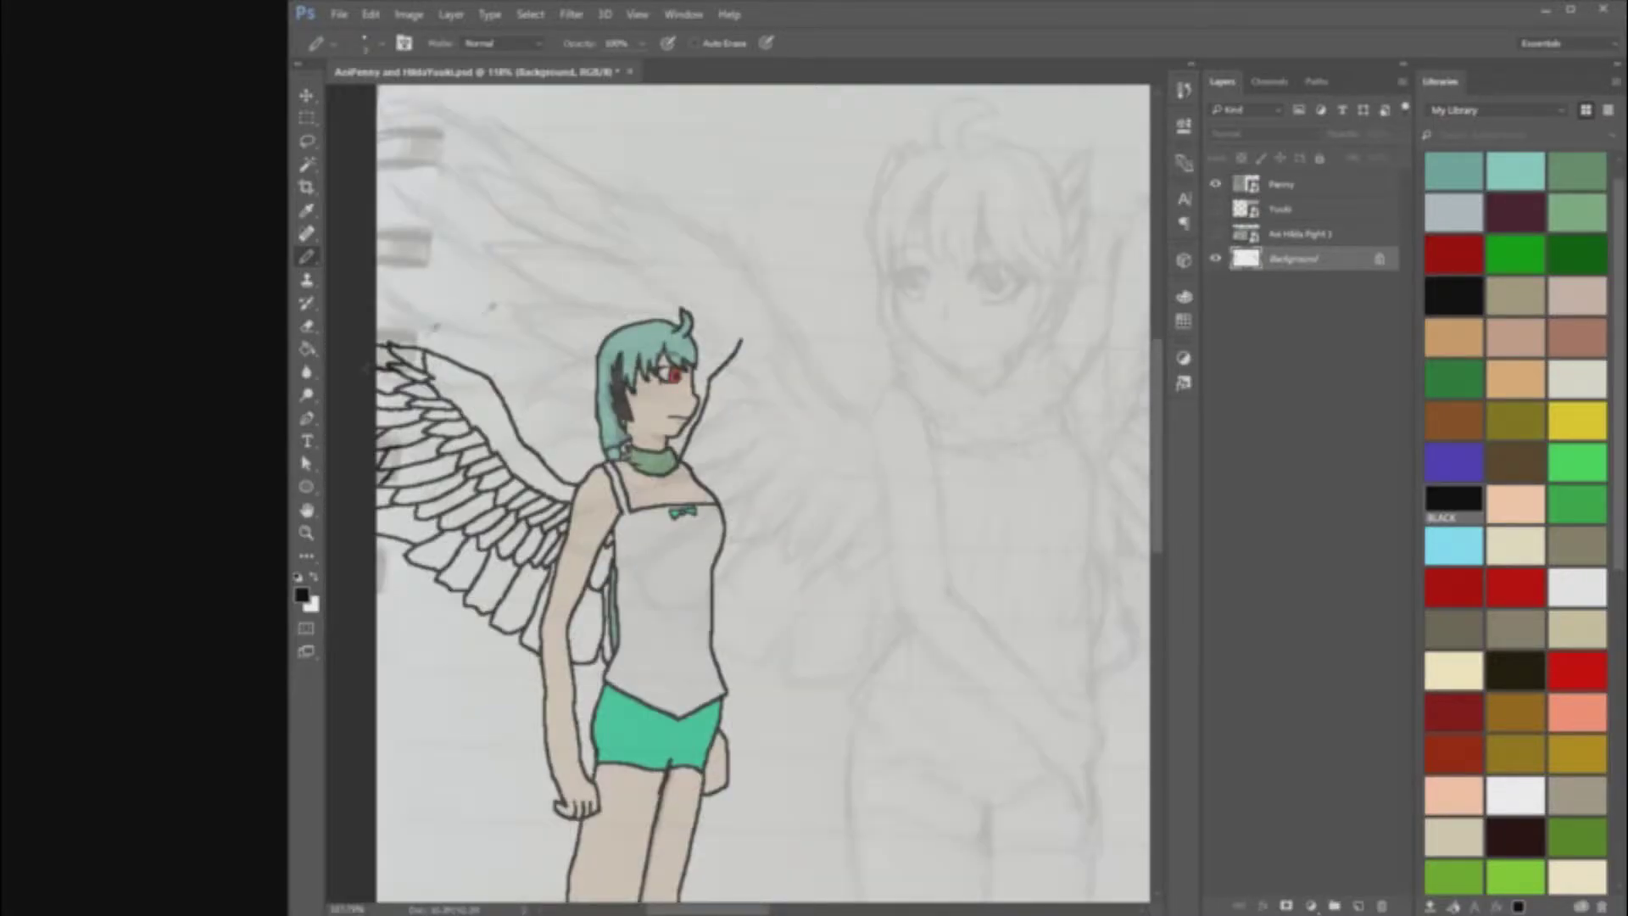
scroll(771, 349, up, 3)
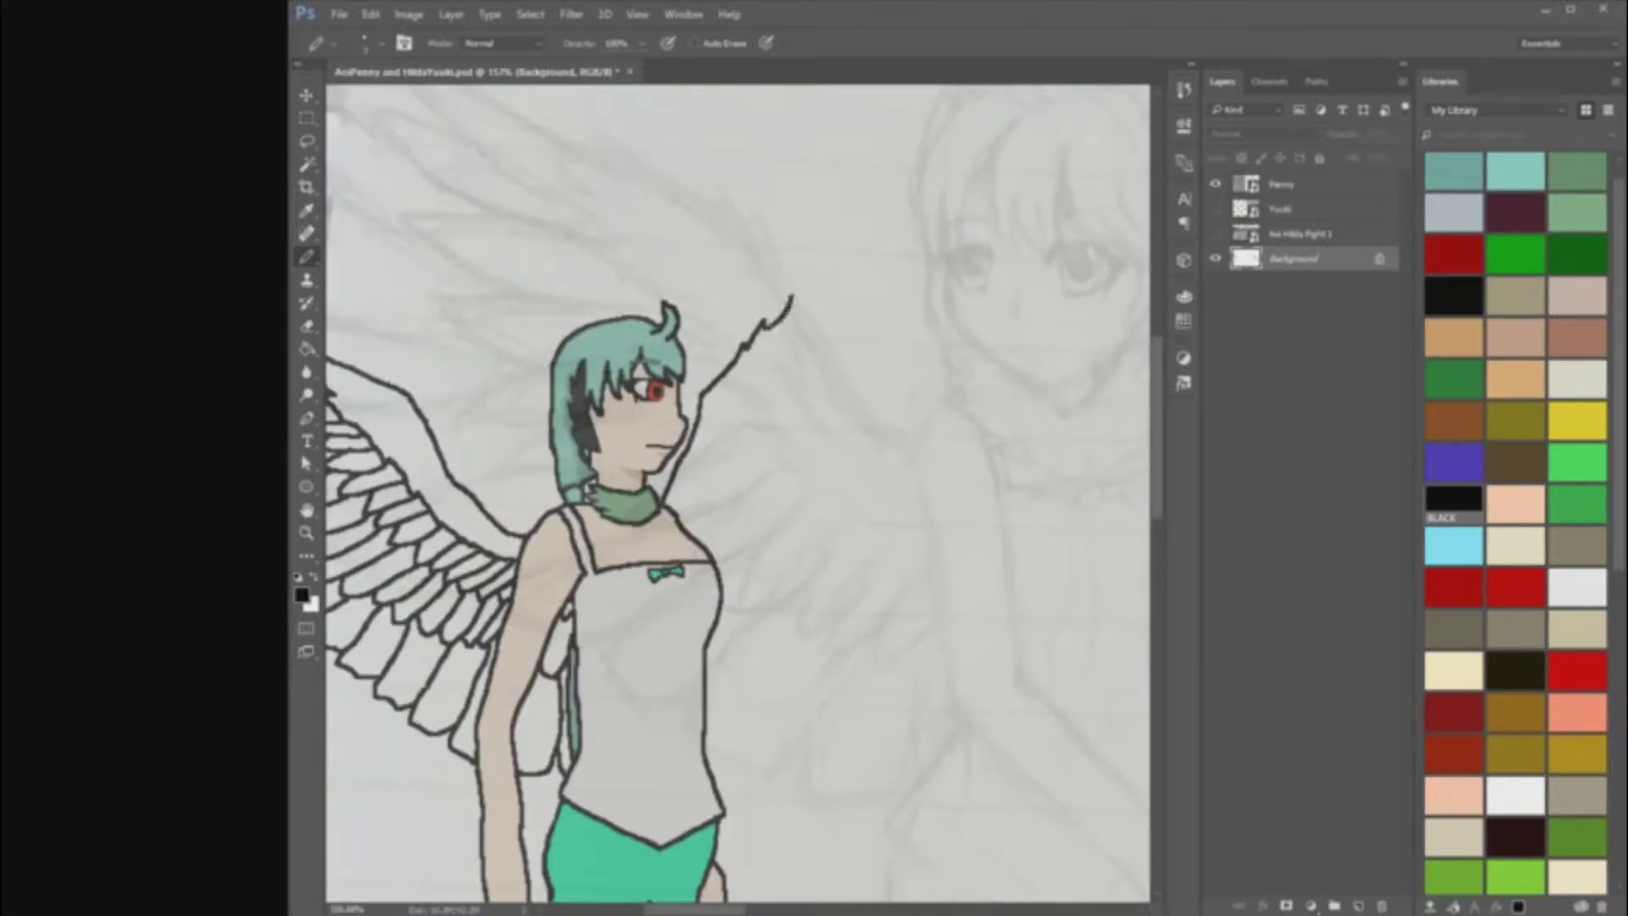
Step: Draw the jagged feather edge descending from the right wing's tip
scroll(766, 338, up, 5)
mouse_move(924, 106)
mouse_down()
mouse_move(949, 273)
mouse_move(969, 344)
mouse_move(1028, 375)
mouse_up()
scroll(975, 381, down, 6)
scroll(865, 331, up, 3)
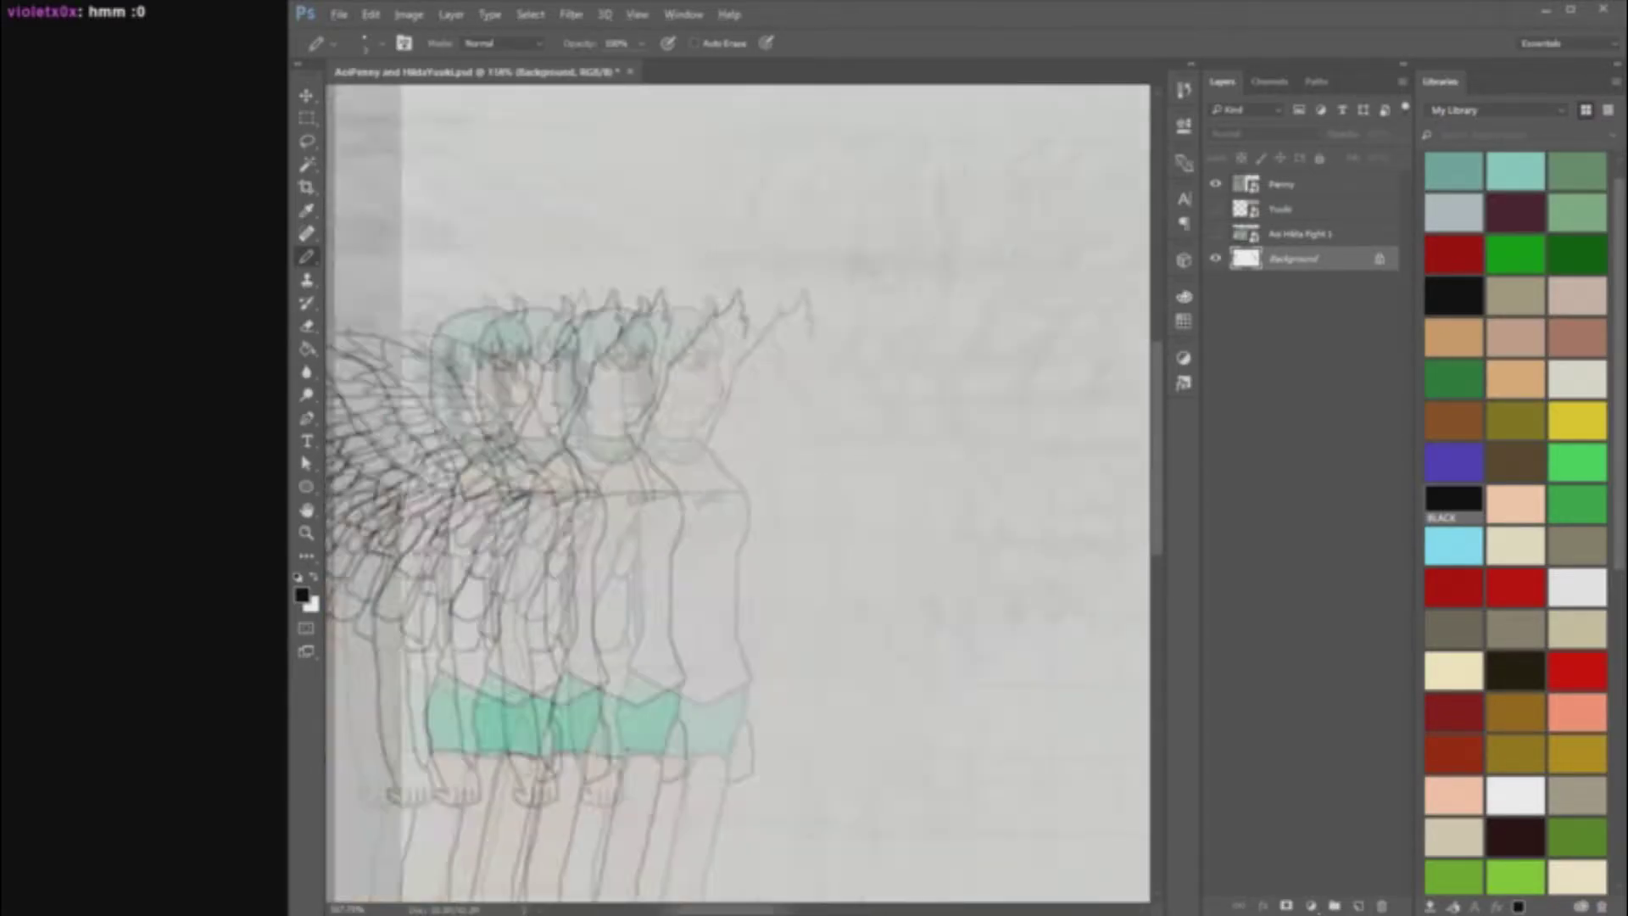
mouse_move(876, 335)
mouse_down()
mouse_move(870, 373)
mouse_move(890, 407)
mouse_move(858, 463)
mouse_move(814, 660)
mouse_move(767, 716)
mouse_up()
key(ctrl+z)
scroll(881, 344, up, 4)
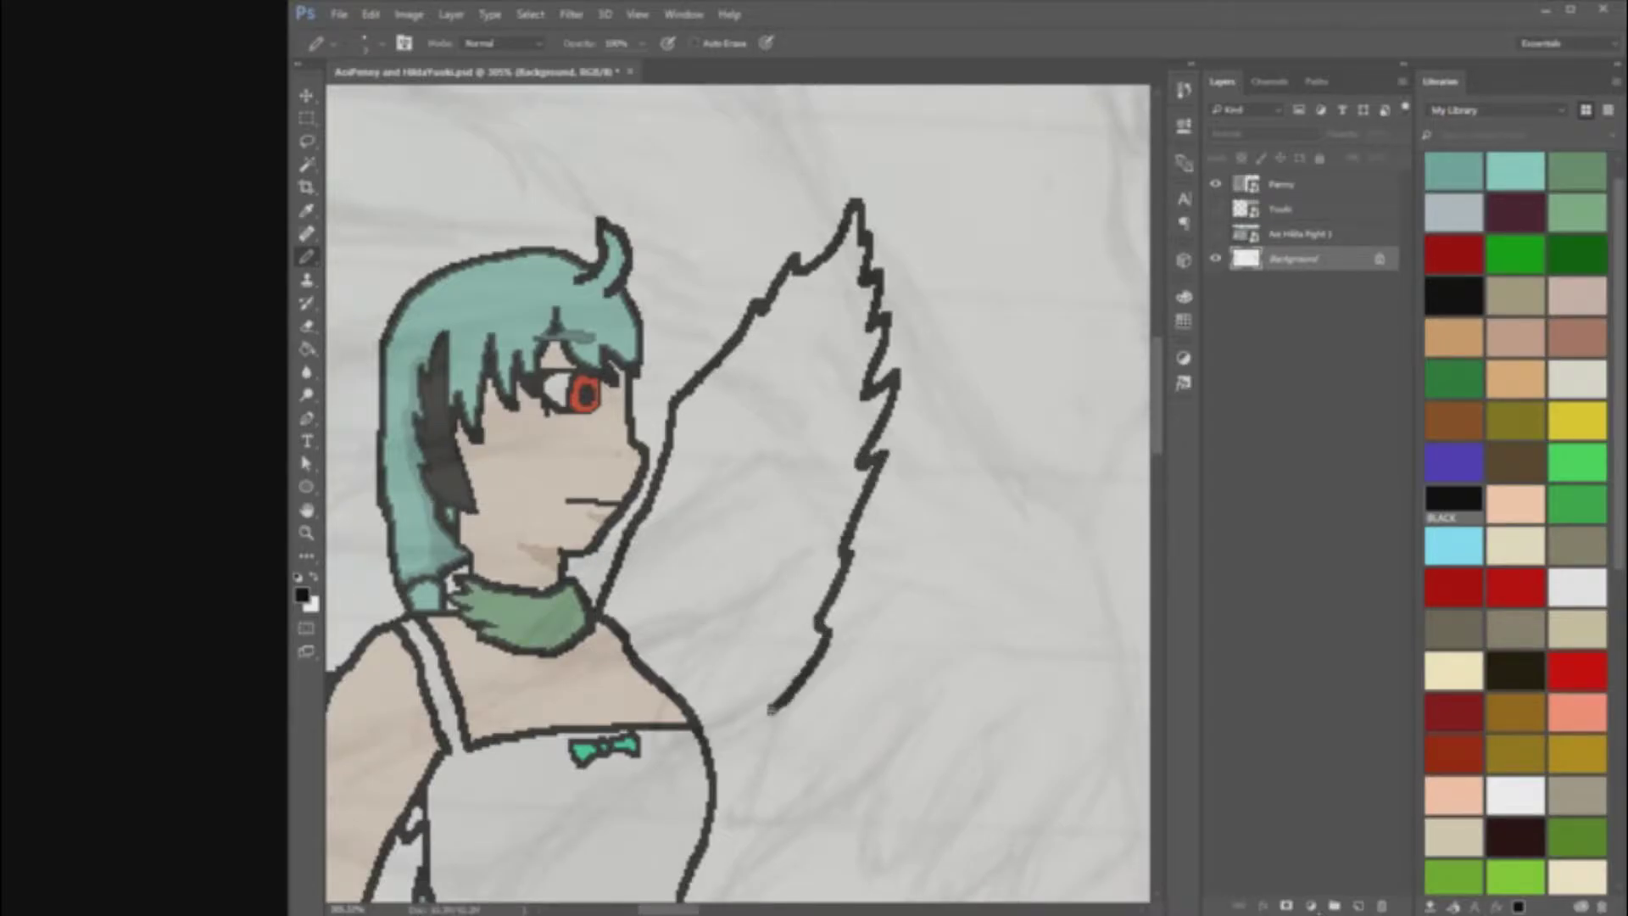
scroll(767, 716, down, 3)
scroll(804, 729, up, 1)
key(ctrl+z)
Step: Draw the right wing's outer feather edge down from the jagged tip and curve it back to the torso's side
scroll(804, 593, up, 2)
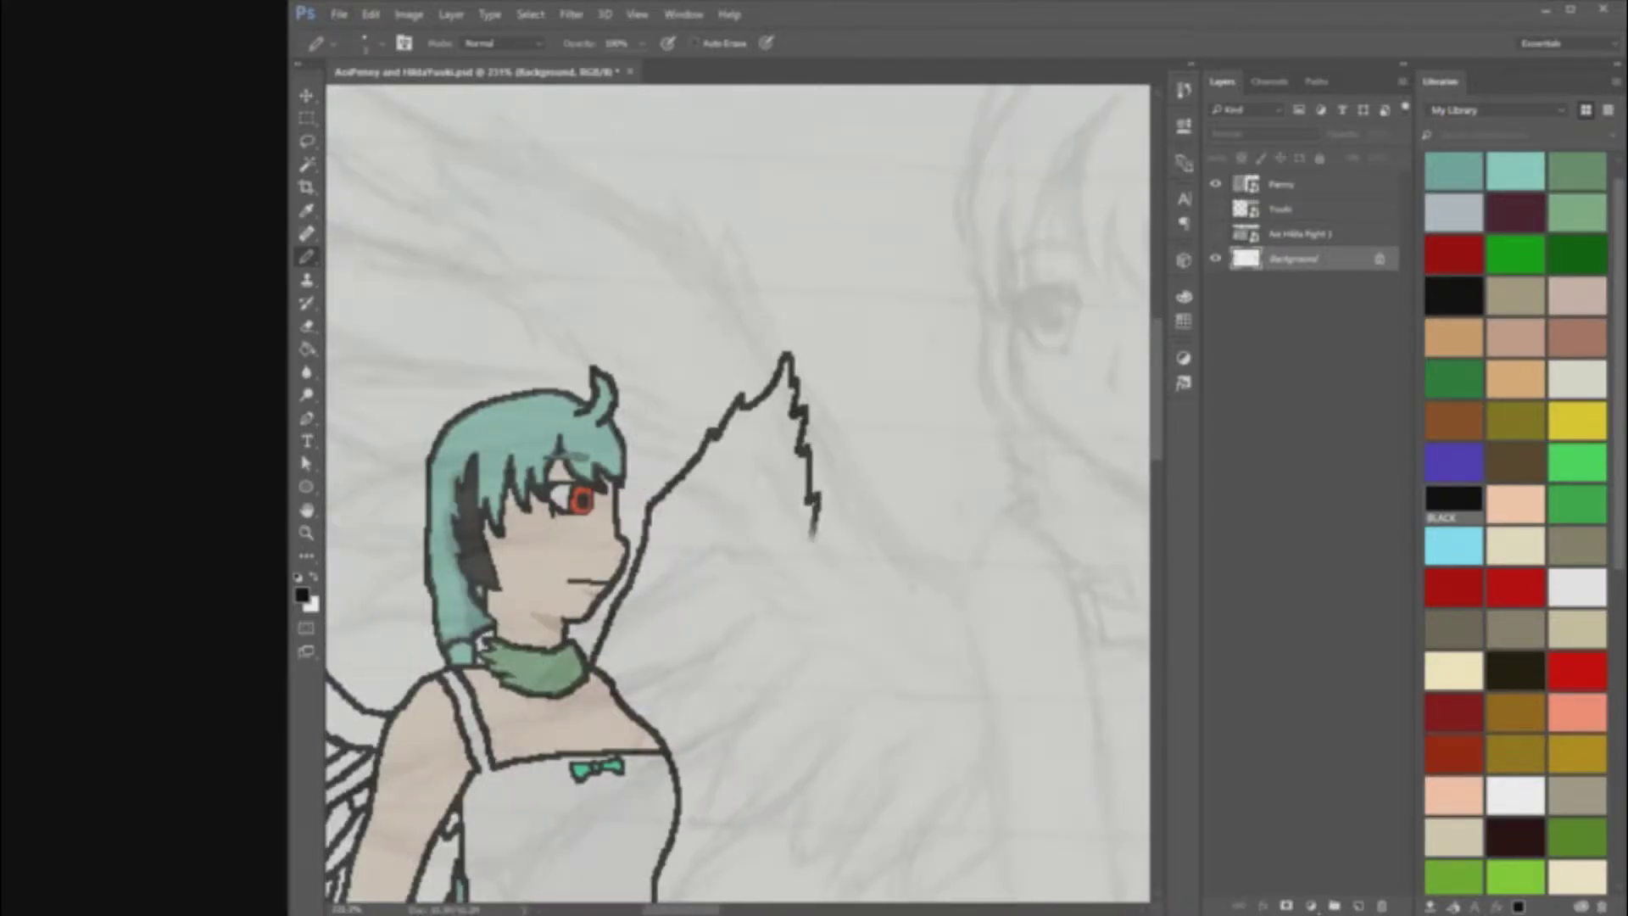
drag(814, 505, 802, 655)
scroll(765, 827, down, 3)
drag(764, 560, 725, 670)
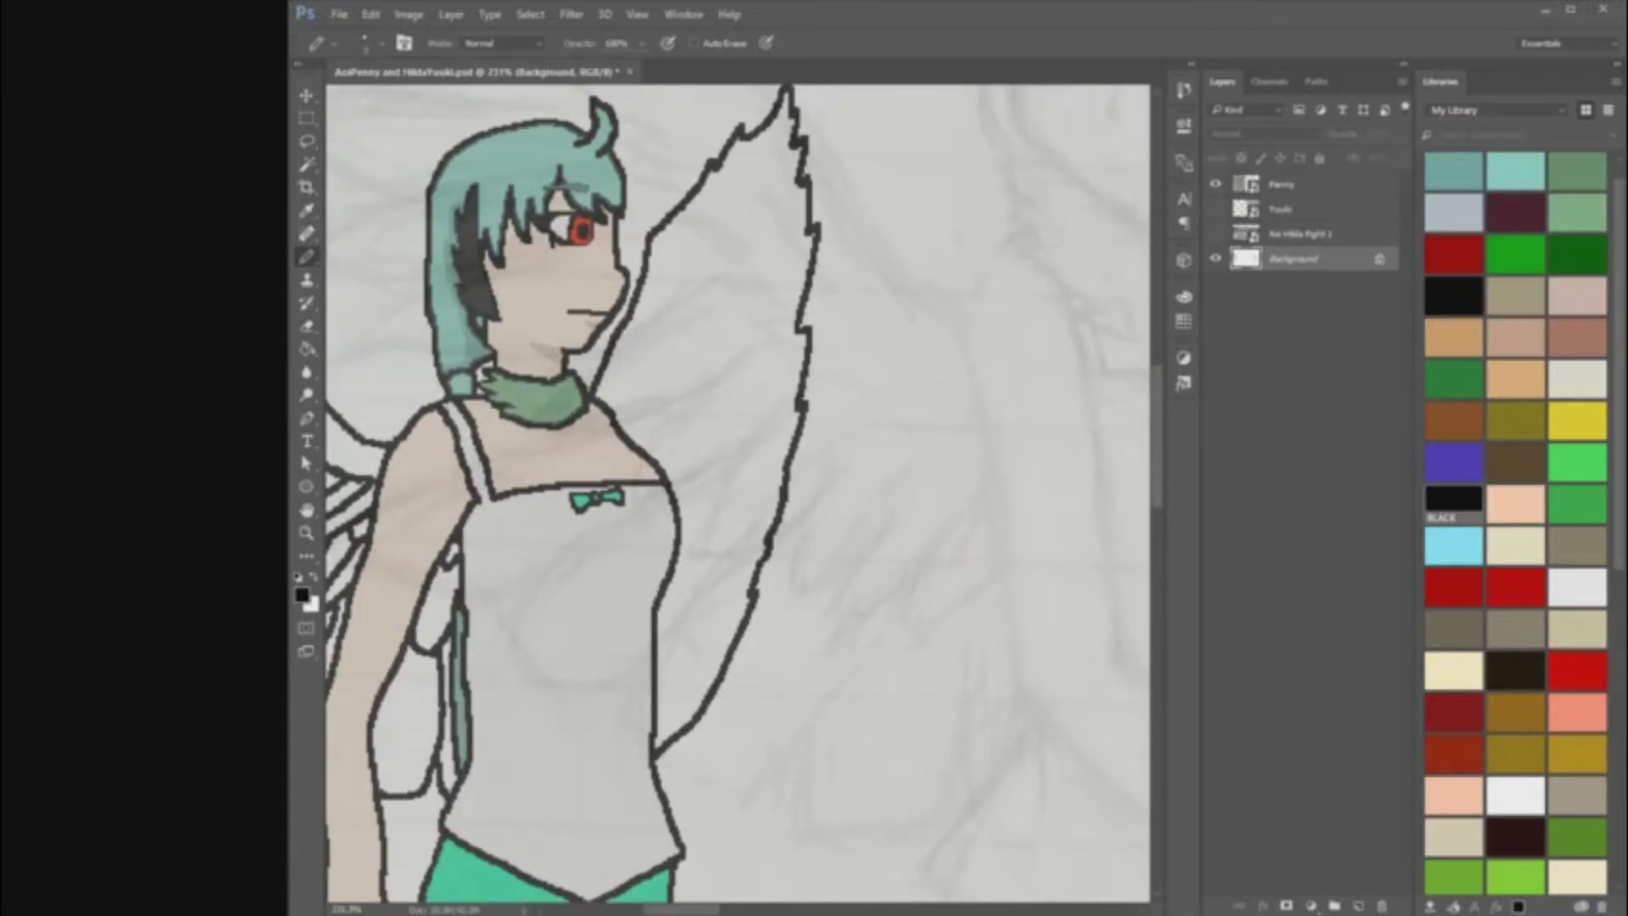
Step: Draw a jagged inner line from the shoulder to the right wing's tip and add short feather strokes inward from its outer edge
scroll(715, 485, down, 5)
scroll(718, 399, up, 2)
scroll(700, 416, up, 5)
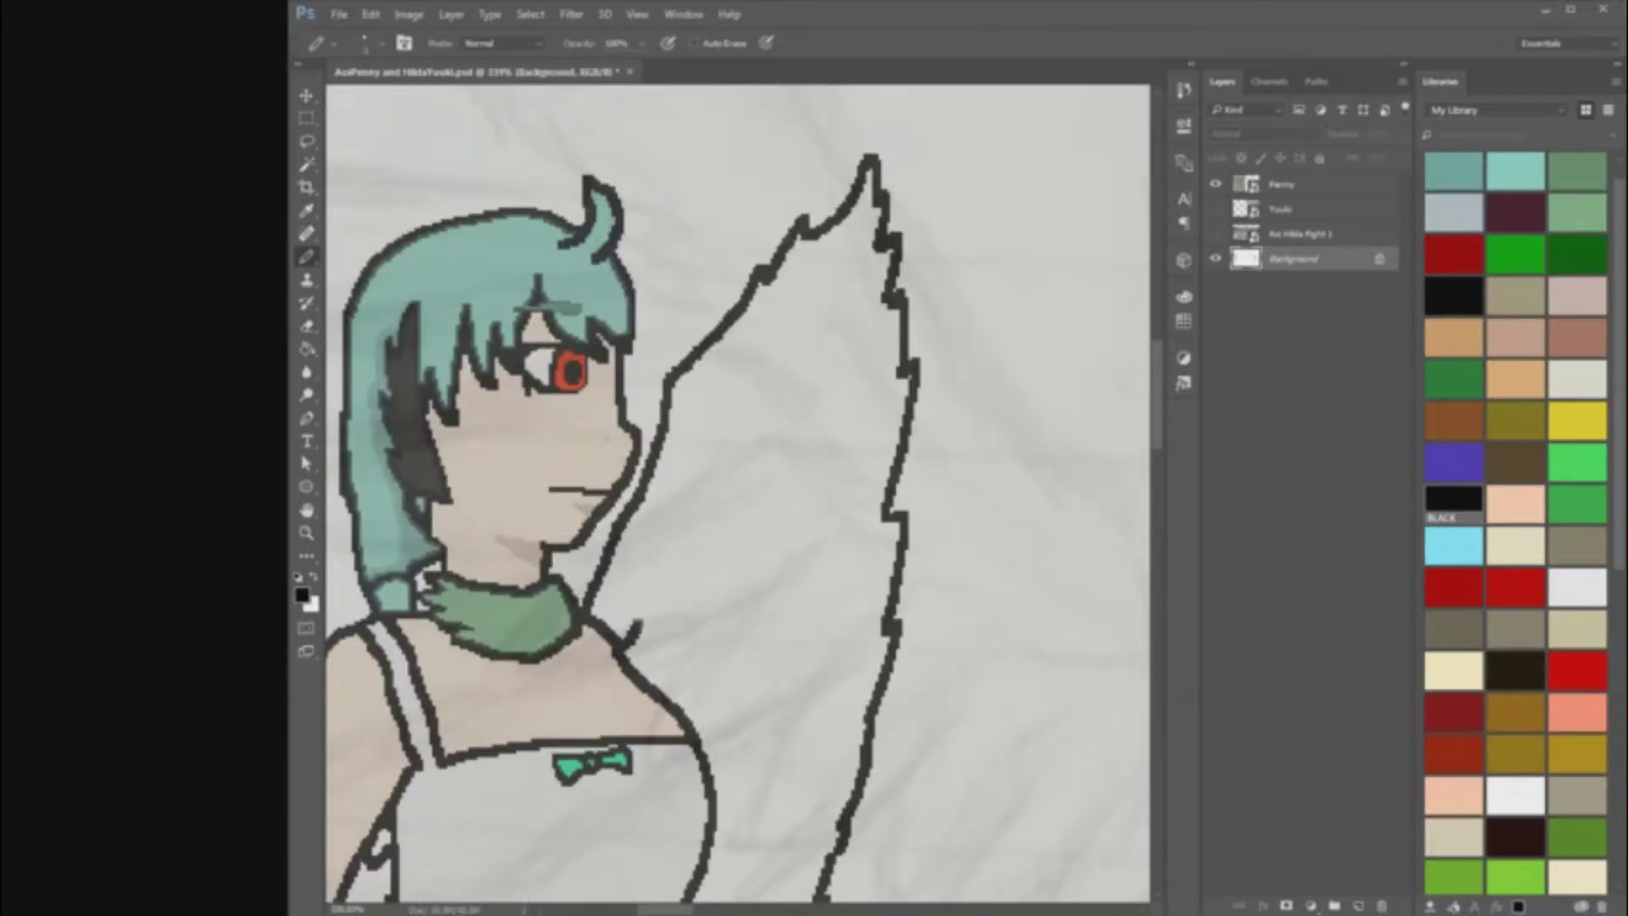
drag(684, 508, 706, 406)
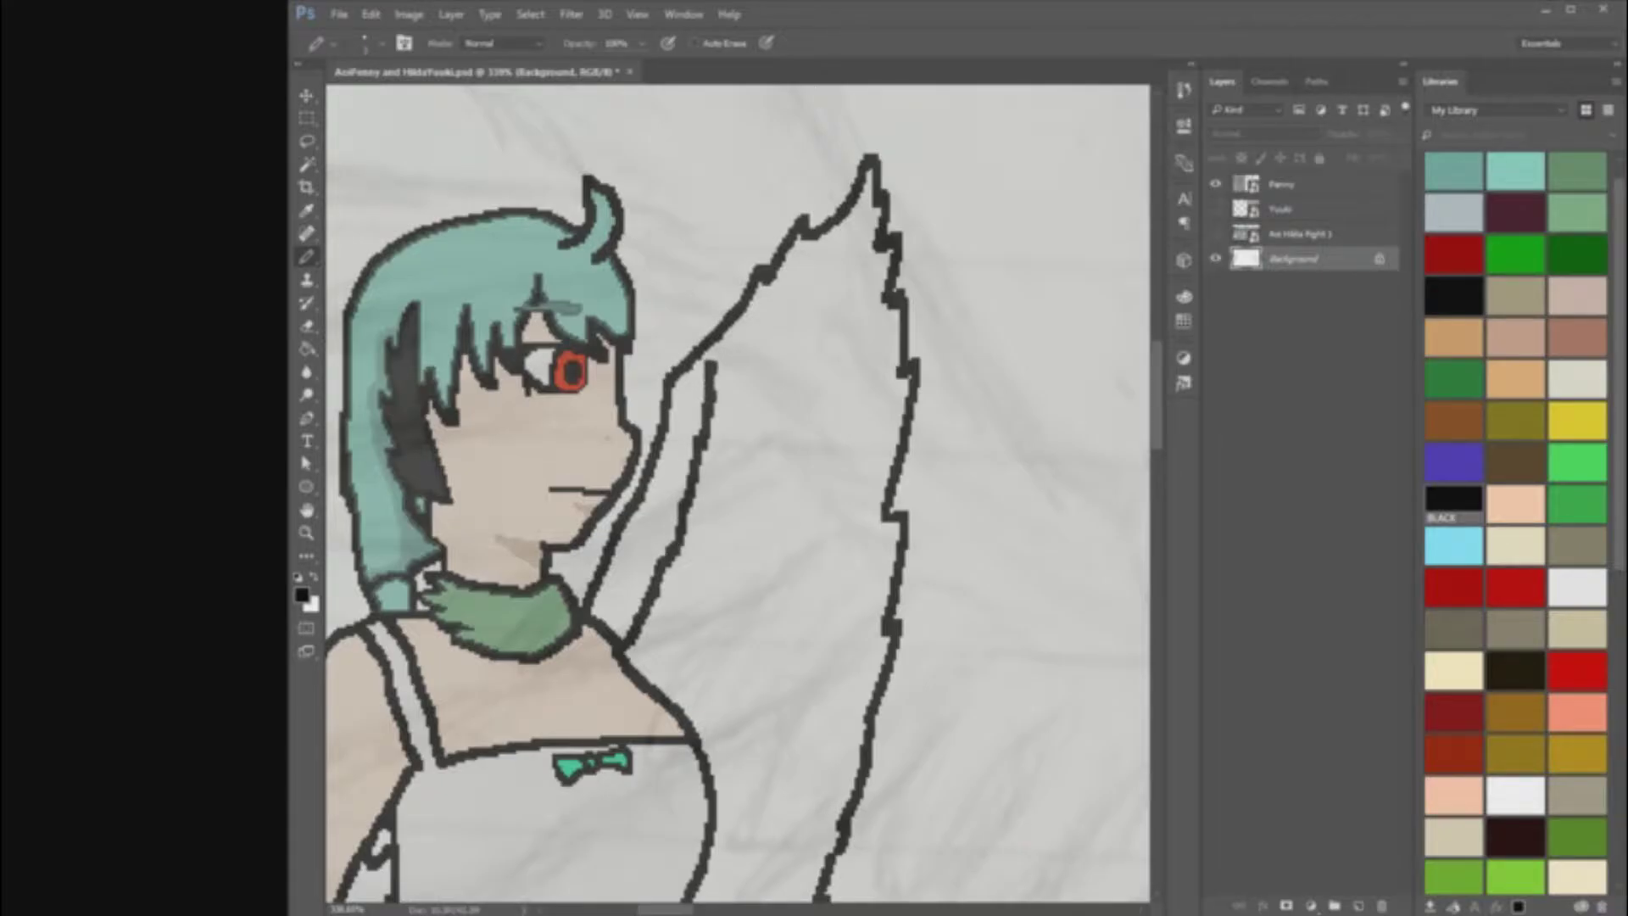
scroll(715, 349, down, 3)
scroll(715, 349, up, 5)
mouse_move(684, 526)
mouse_down()
mouse_move(720, 434)
mouse_move(833, 284)
mouse_move(812, 356)
mouse_move(986, 276)
mouse_up()
scroll(739, 593, down, 5)
scroll(735, 606, up, 4)
scroll(882, 482, down, 5)
scroll(899, 475, up, 3)
scroll(855, 470, down, 3)
scroll(872, 534, up, 5)
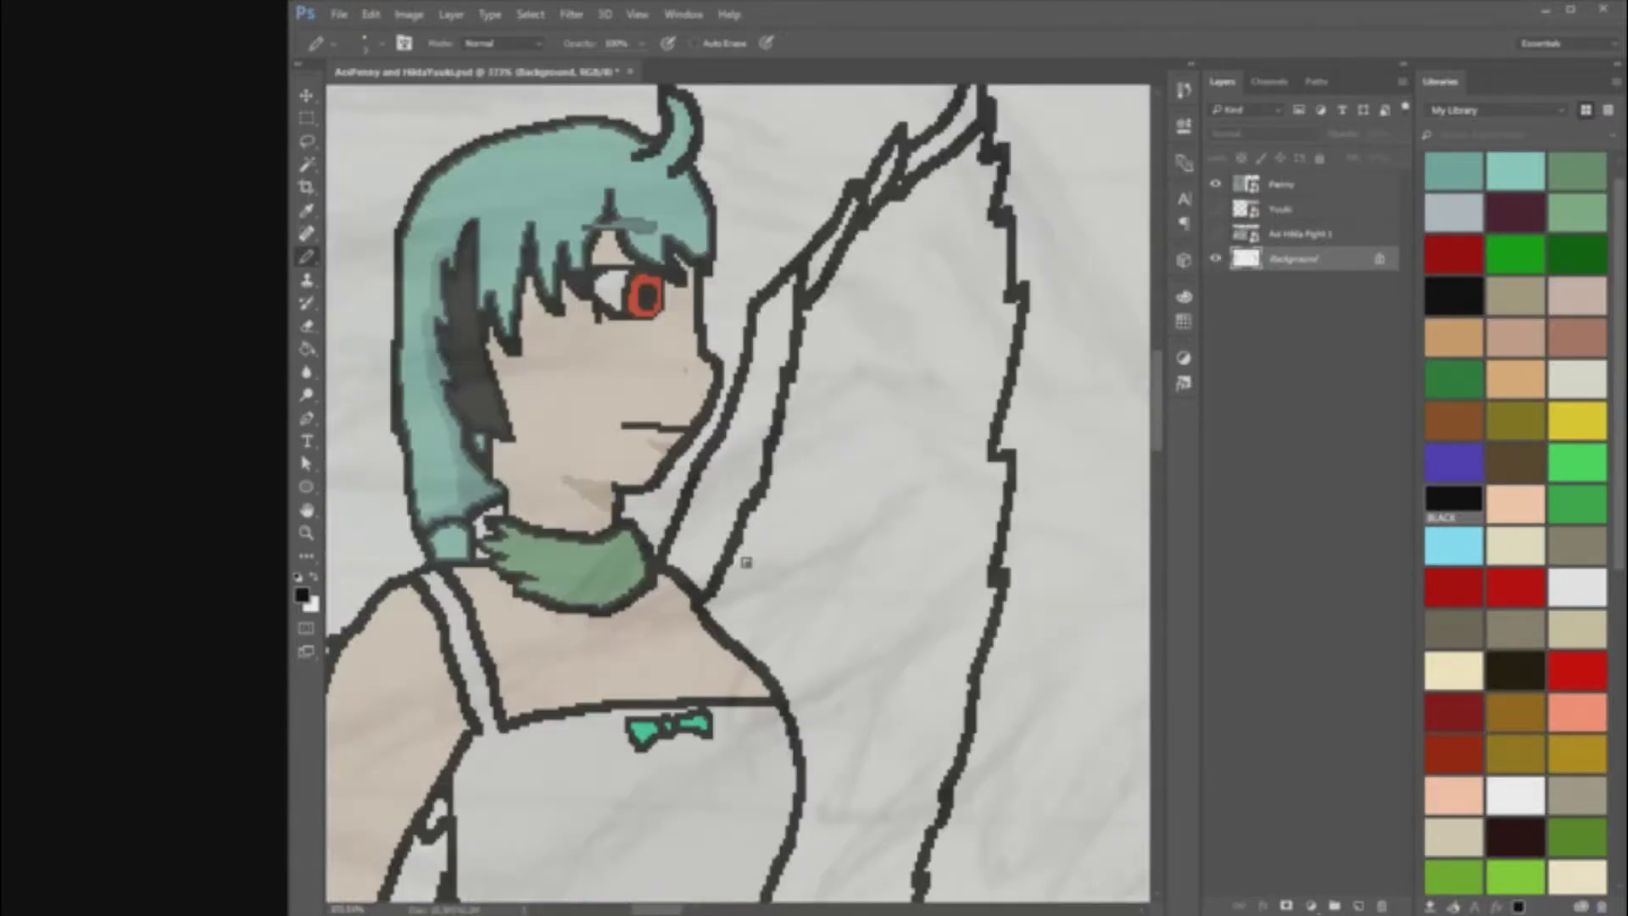
scroll(895, 650, down, 2)
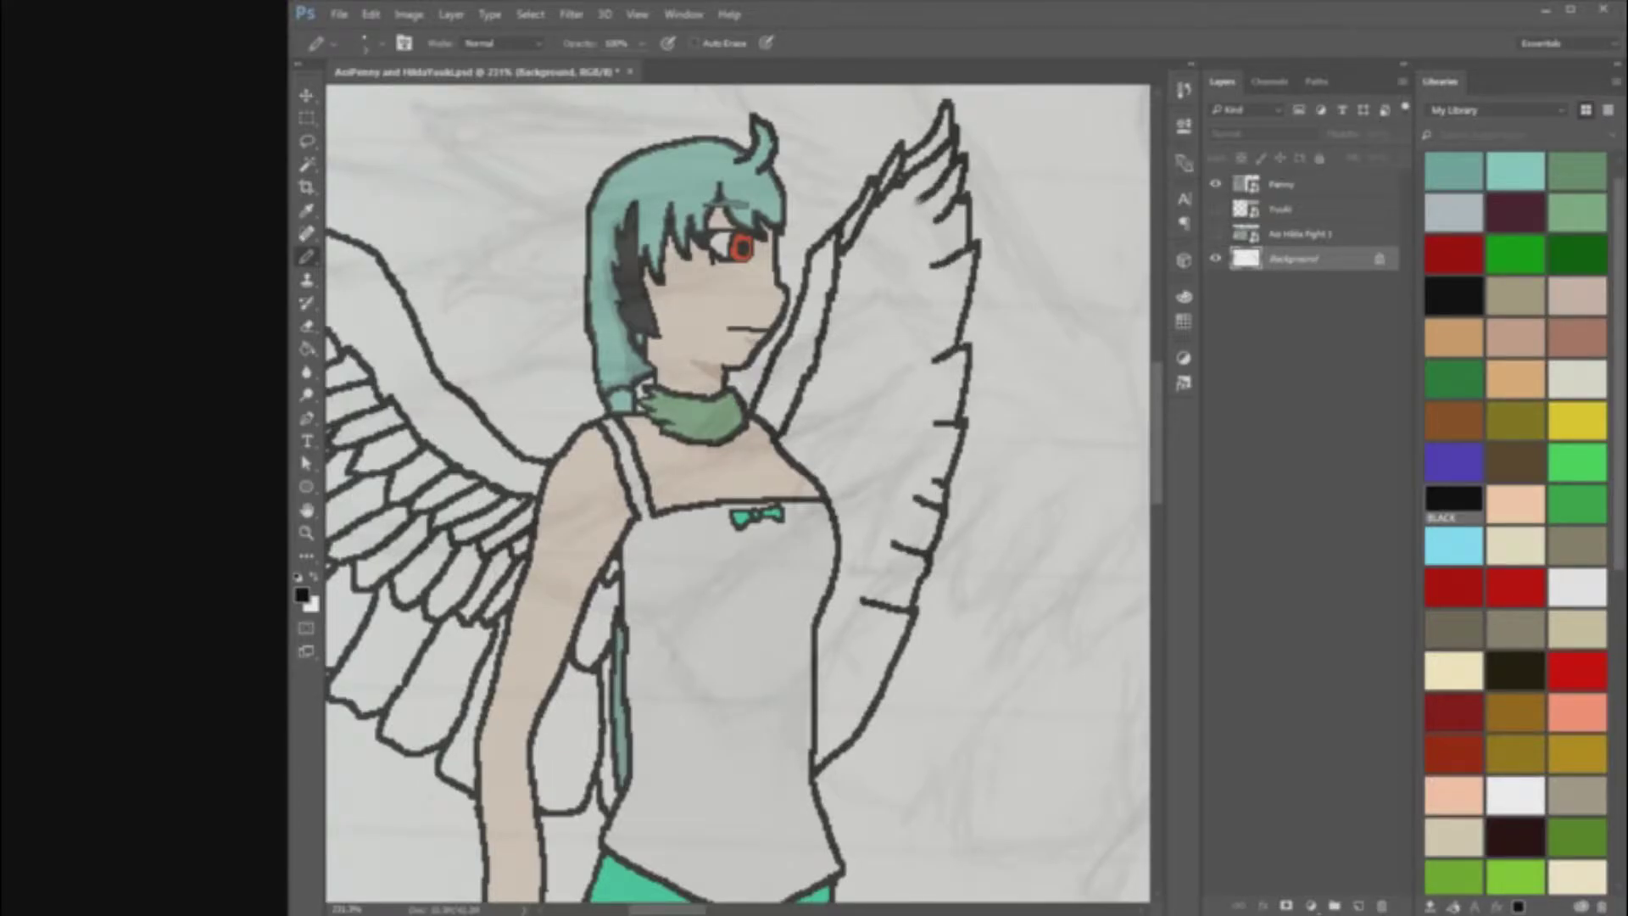
Step: Draw a row of small rounded feathers along the right wing's inner line, working upward from the shoulder
scroll(757, 516, down, 5)
scroll(451, 431, up, 6)
mouse_move(513, 463)
mouse_down()
mouse_move(535, 515)
mouse_move(511, 547)
mouse_up()
drag(532, 436, 543, 509)
drag(542, 392, 575, 438)
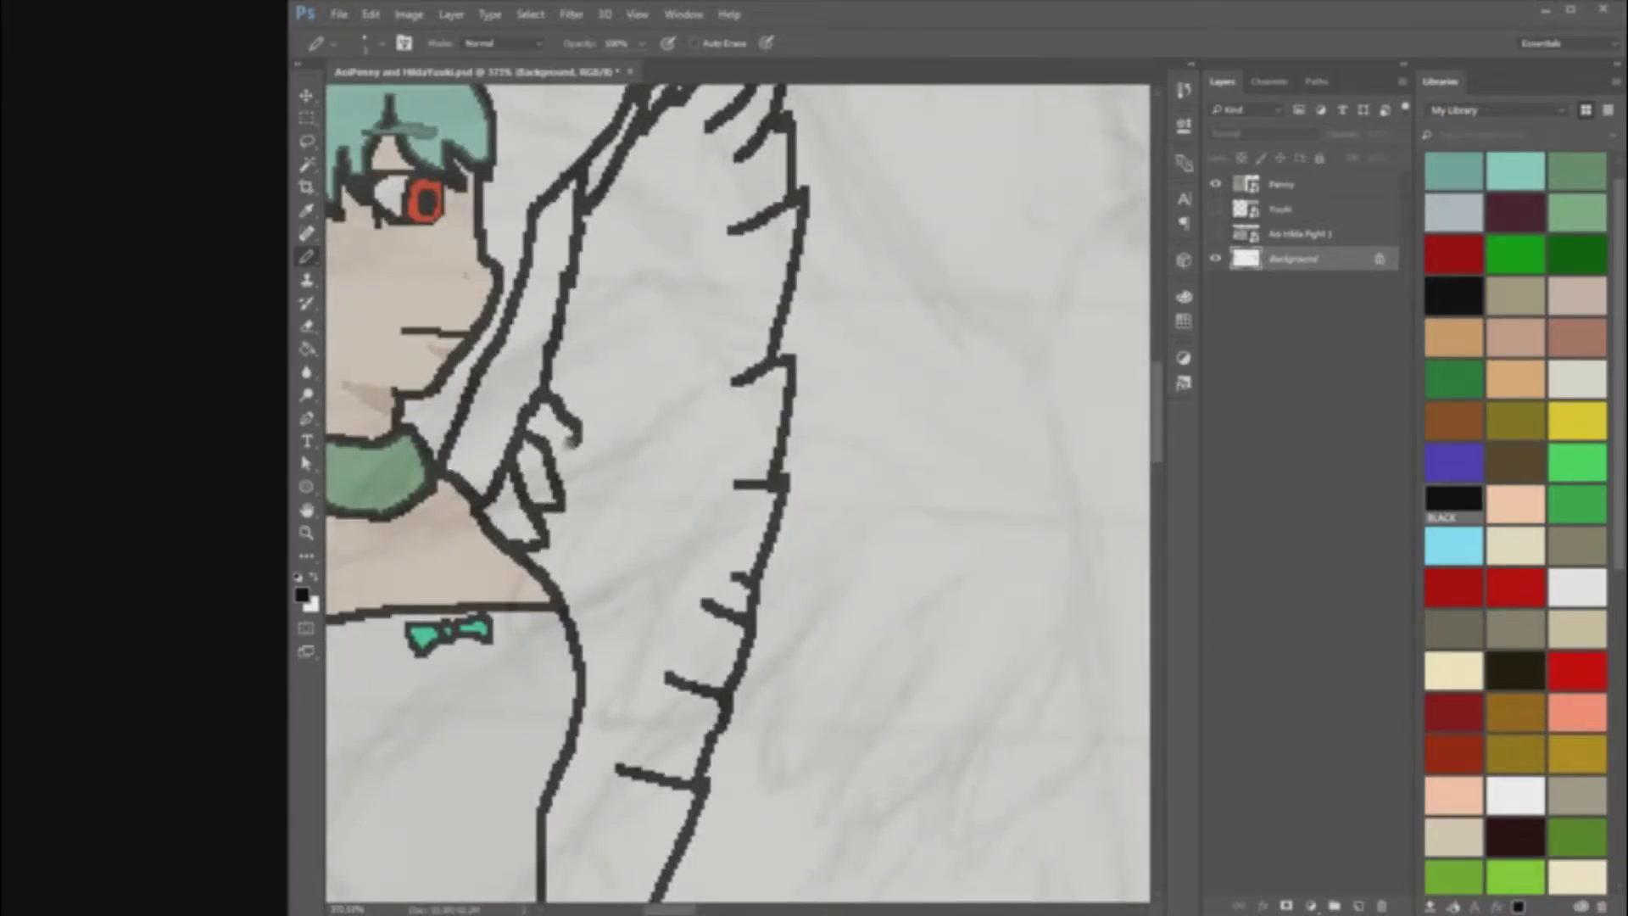
scroll(550, 390, up, 1)
drag(548, 351, 558, 407)
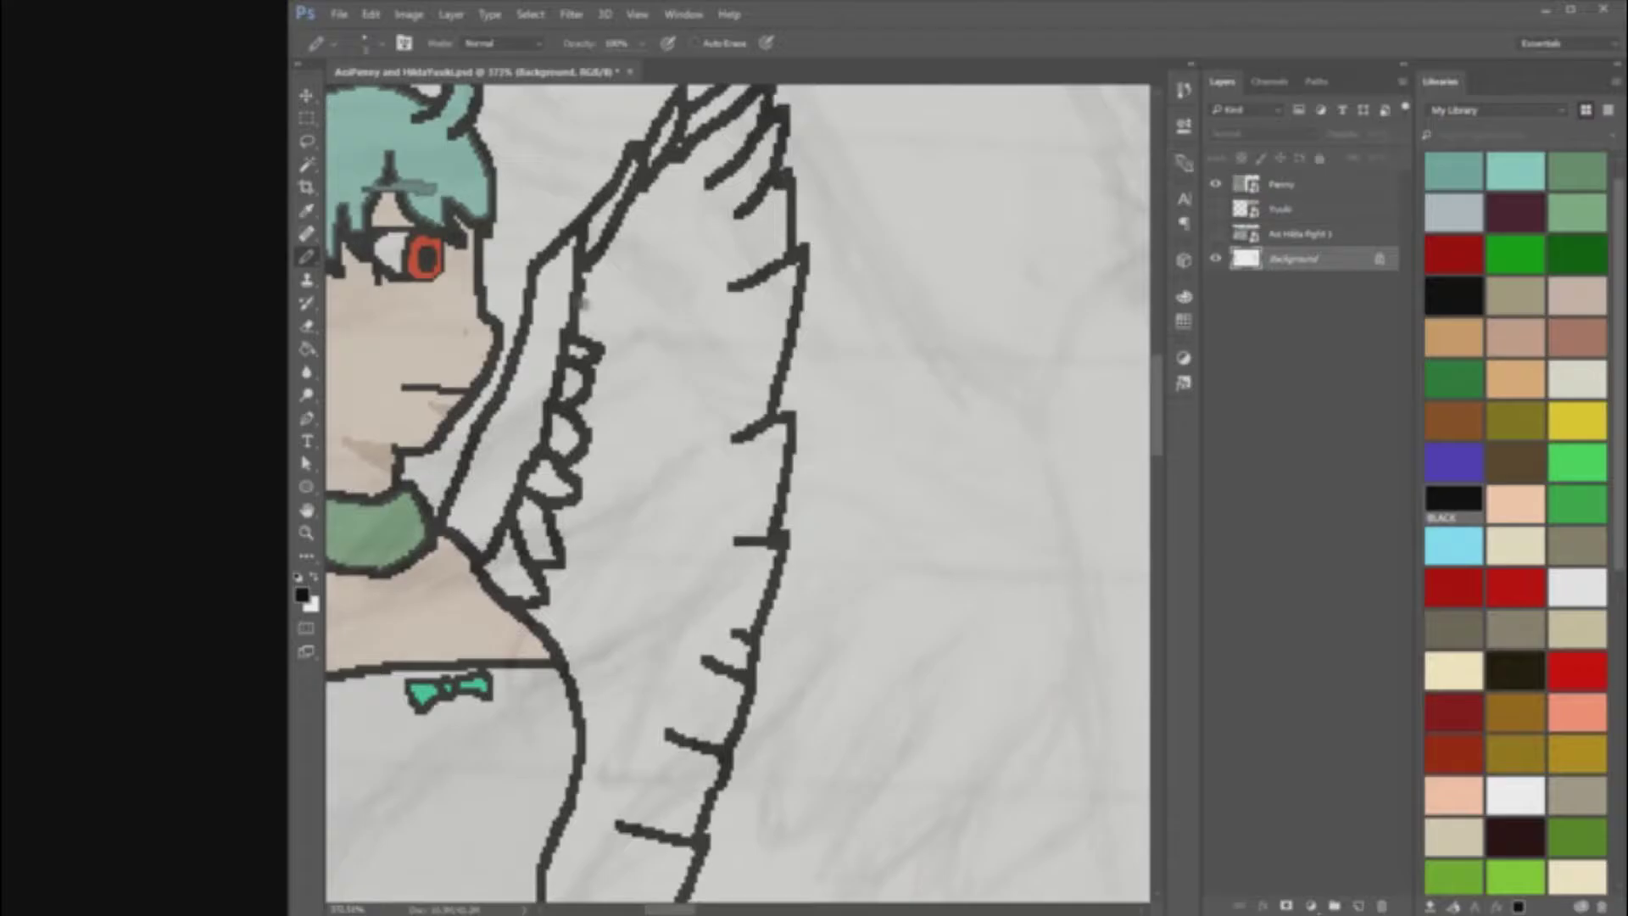
drag(601, 274, 588, 306)
Step: Draw a second row of larger feathers beside the small ones on the right wing, working upward from the chest
scroll(649, 352, down, 3)
scroll(658, 363, up, 3)
drag(547, 501, 603, 579)
drag(553, 450, 593, 533)
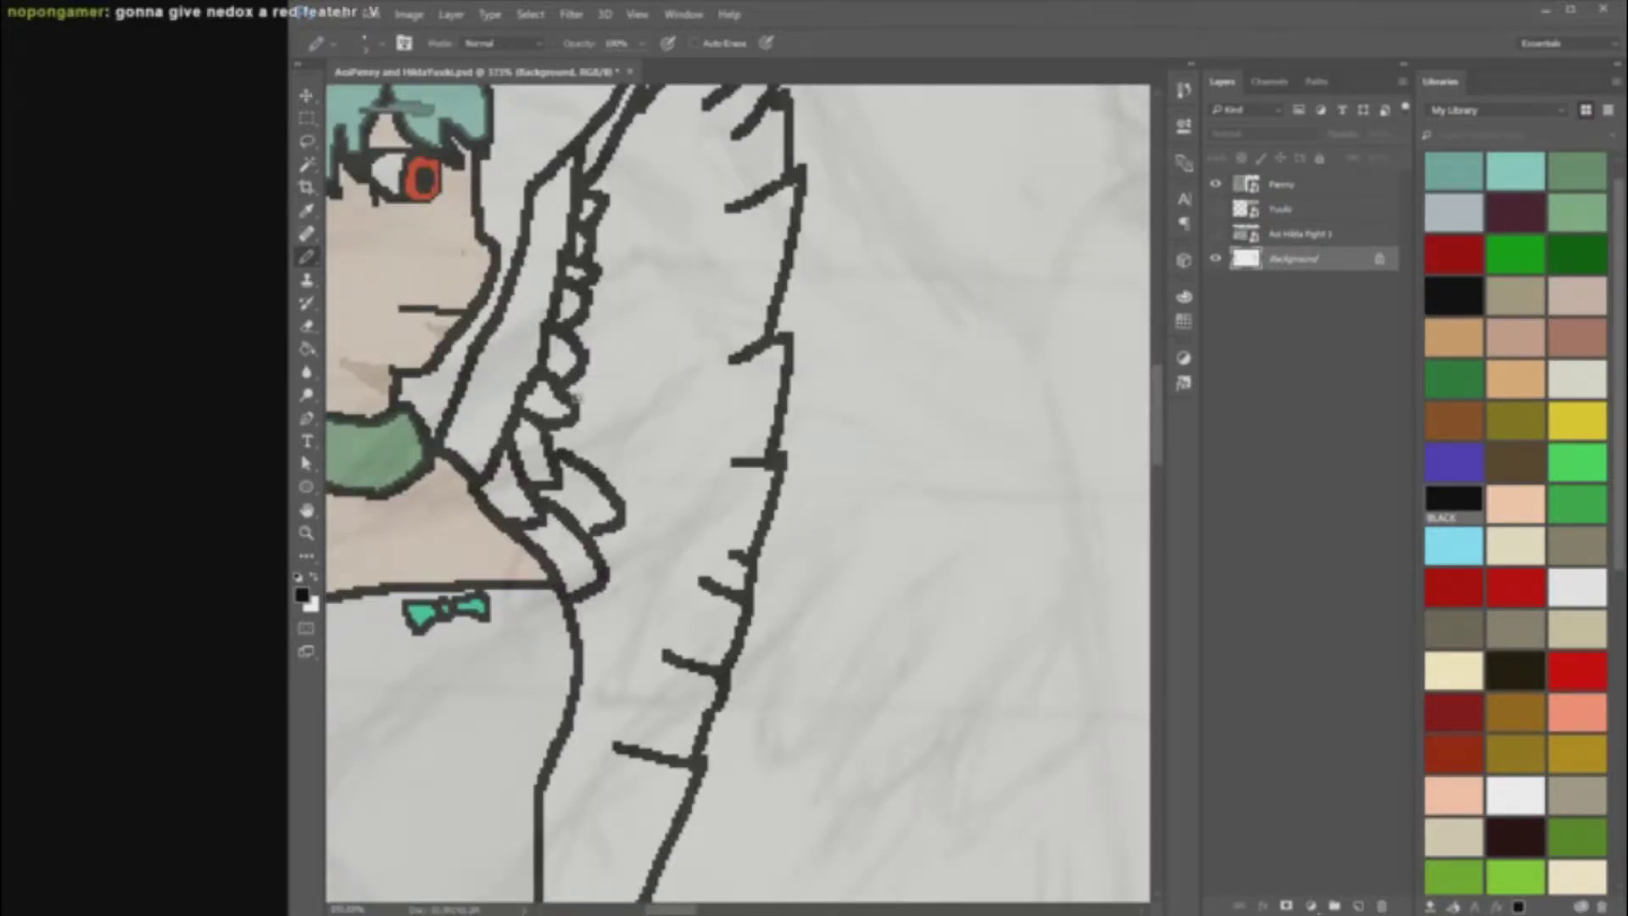
scroll(810, 144, up, 1)
mouse_move(519, 444)
mouse_down()
mouse_move(609, 519)
mouse_move(560, 547)
mouse_up()
drag(543, 386, 598, 472)
scroll(598, 471, up, 1)
mouse_move(547, 322)
mouse_down()
mouse_move(606, 373)
mouse_move(576, 434)
mouse_move(615, 321)
mouse_move(592, 363)
mouse_up()
drag(547, 281, 606, 315)
mouse_move(553, 233)
mouse_down()
mouse_move(602, 270)
mouse_move(599, 297)
mouse_move(632, 326)
mouse_move(632, 453)
mouse_up()
Step: Extend the right wing's long feather dividers from the outer edge inward to the second feather row and the torso
scroll(591, 242, up, 3)
scroll(676, 195, up, 3)
scroll(699, 625, down, 3)
mouse_move(712, 604)
mouse_down()
mouse_move(617, 635)
mouse_move(587, 540)
mouse_move(561, 600)
mouse_up()
scroll(619, 634, down, 2)
scroll(563, 600, down, 2)
drag(638, 555, 524, 538)
drag(590, 659, 529, 646)
scroll(533, 646, down, 2)
drag(597, 747, 547, 738)
scroll(788, 555, down, 10)
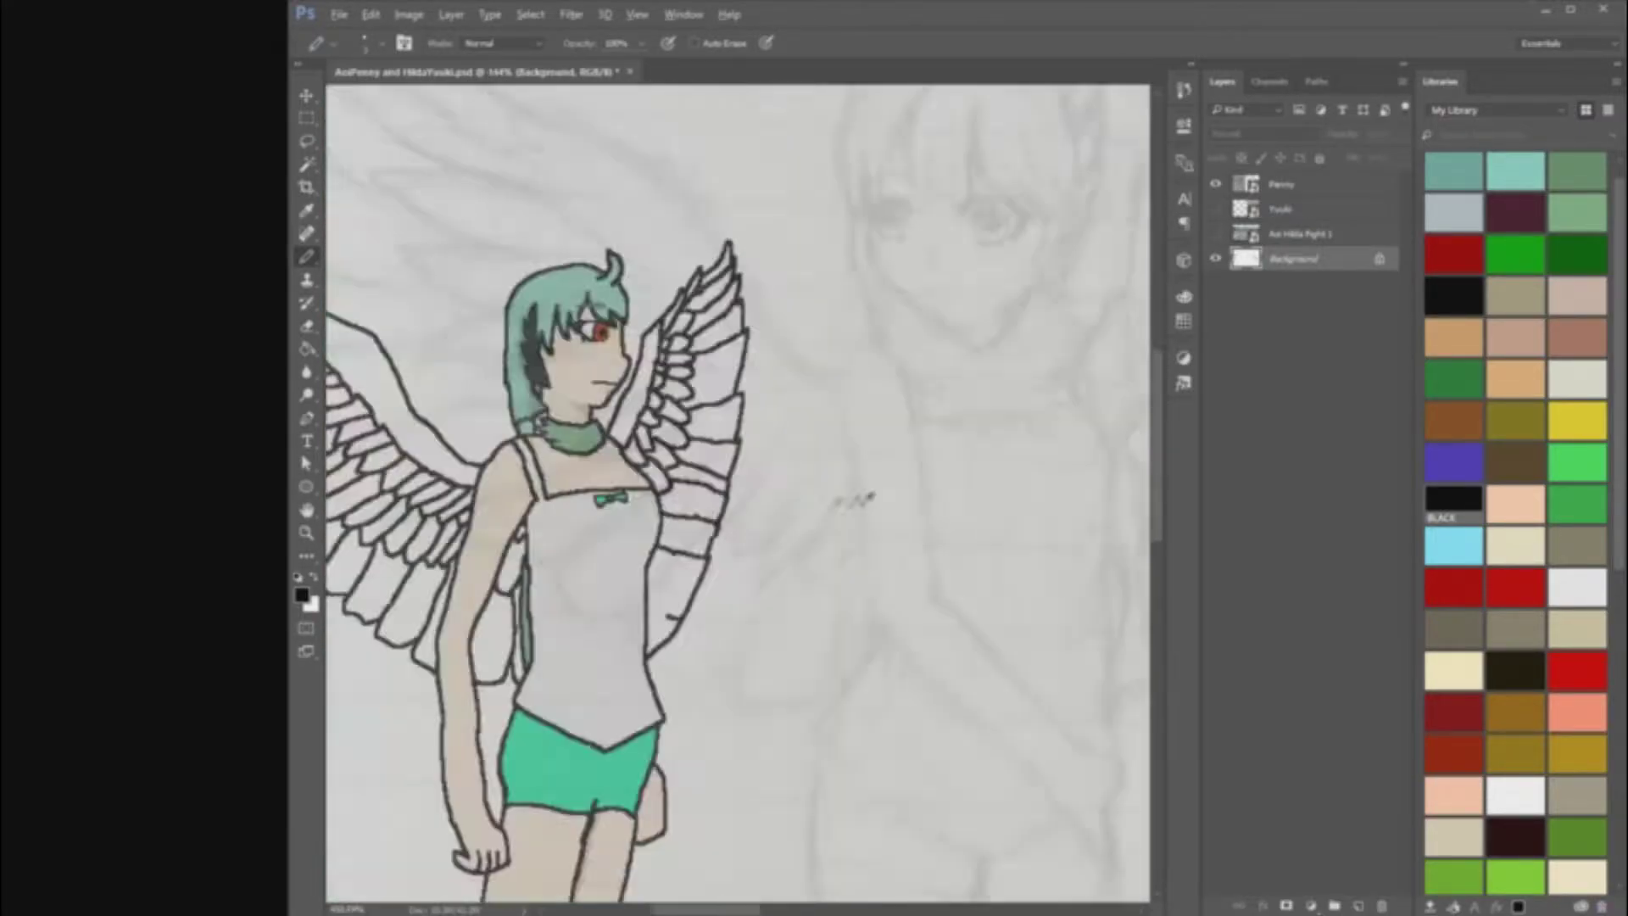
Step: Hide the Penny sketch layer so only the line art on the Background layer shows
scroll(848, 509, up, 4)
scroll(545, 440, down, 5)
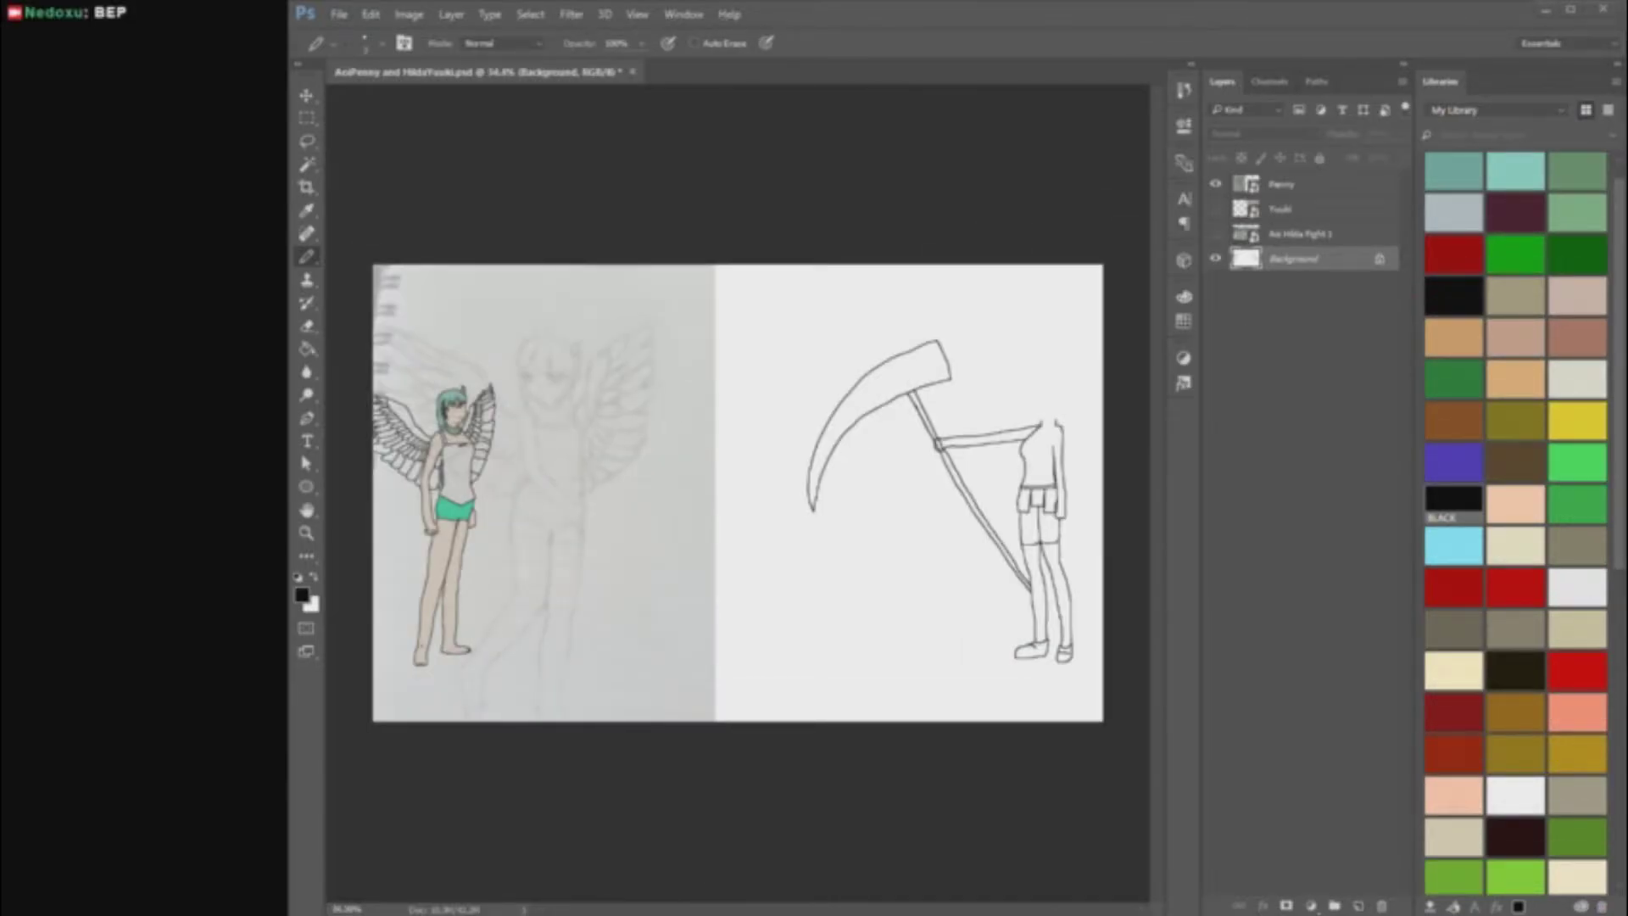
click(1216, 183)
scroll(531, 415, up, 4)
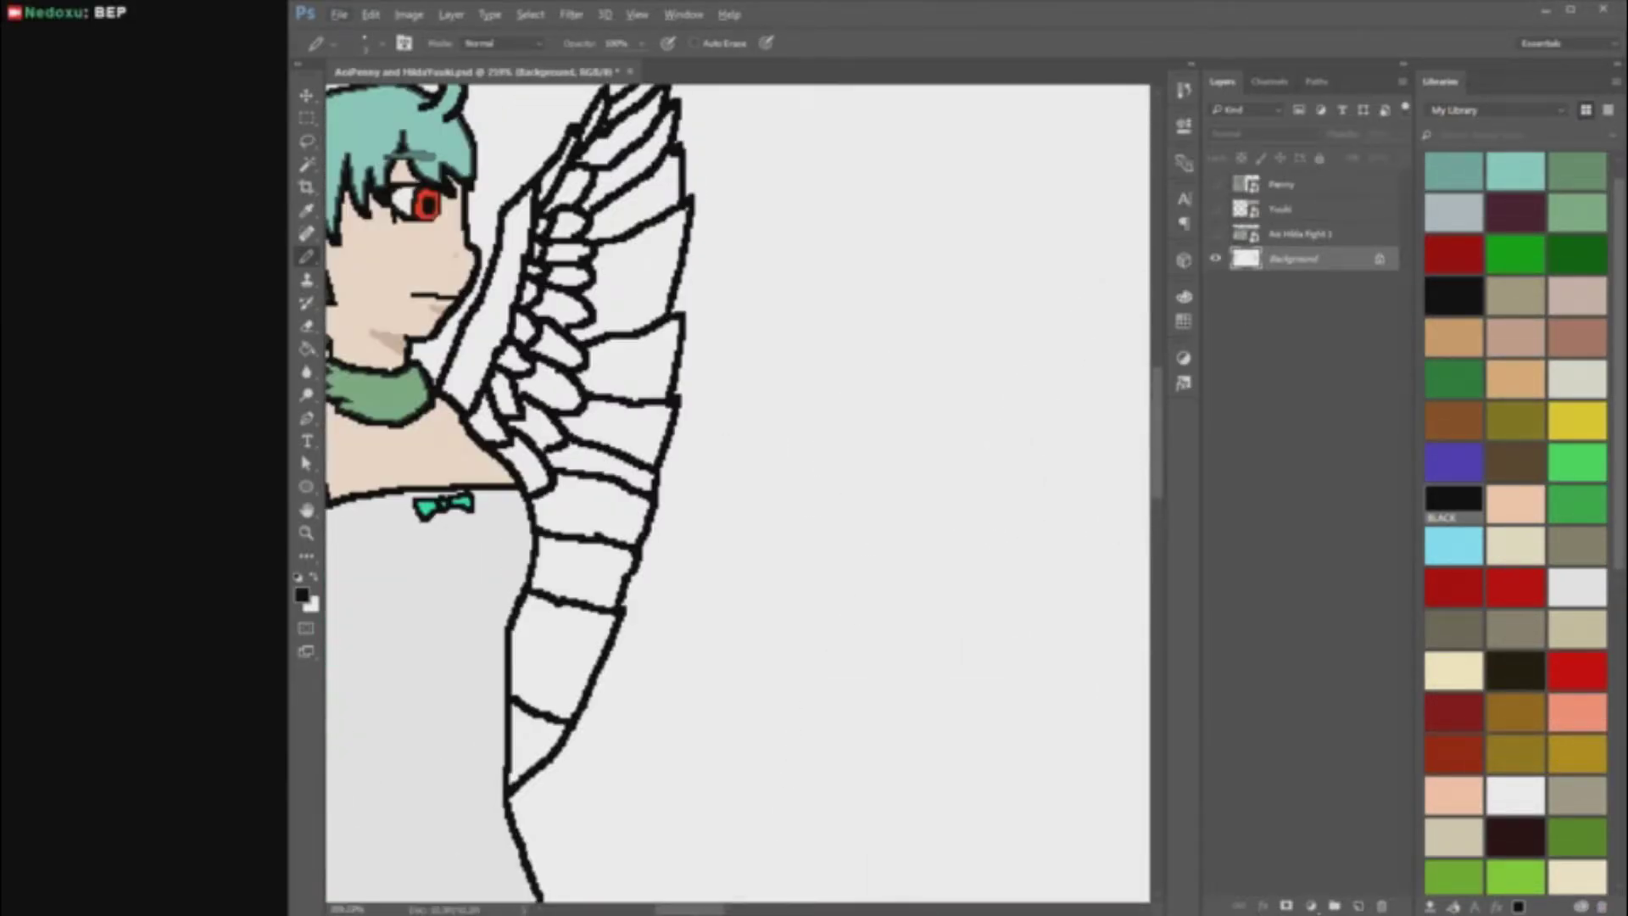
scroll(531, 416, left, 11)
scroll(532, 415, up, 1)
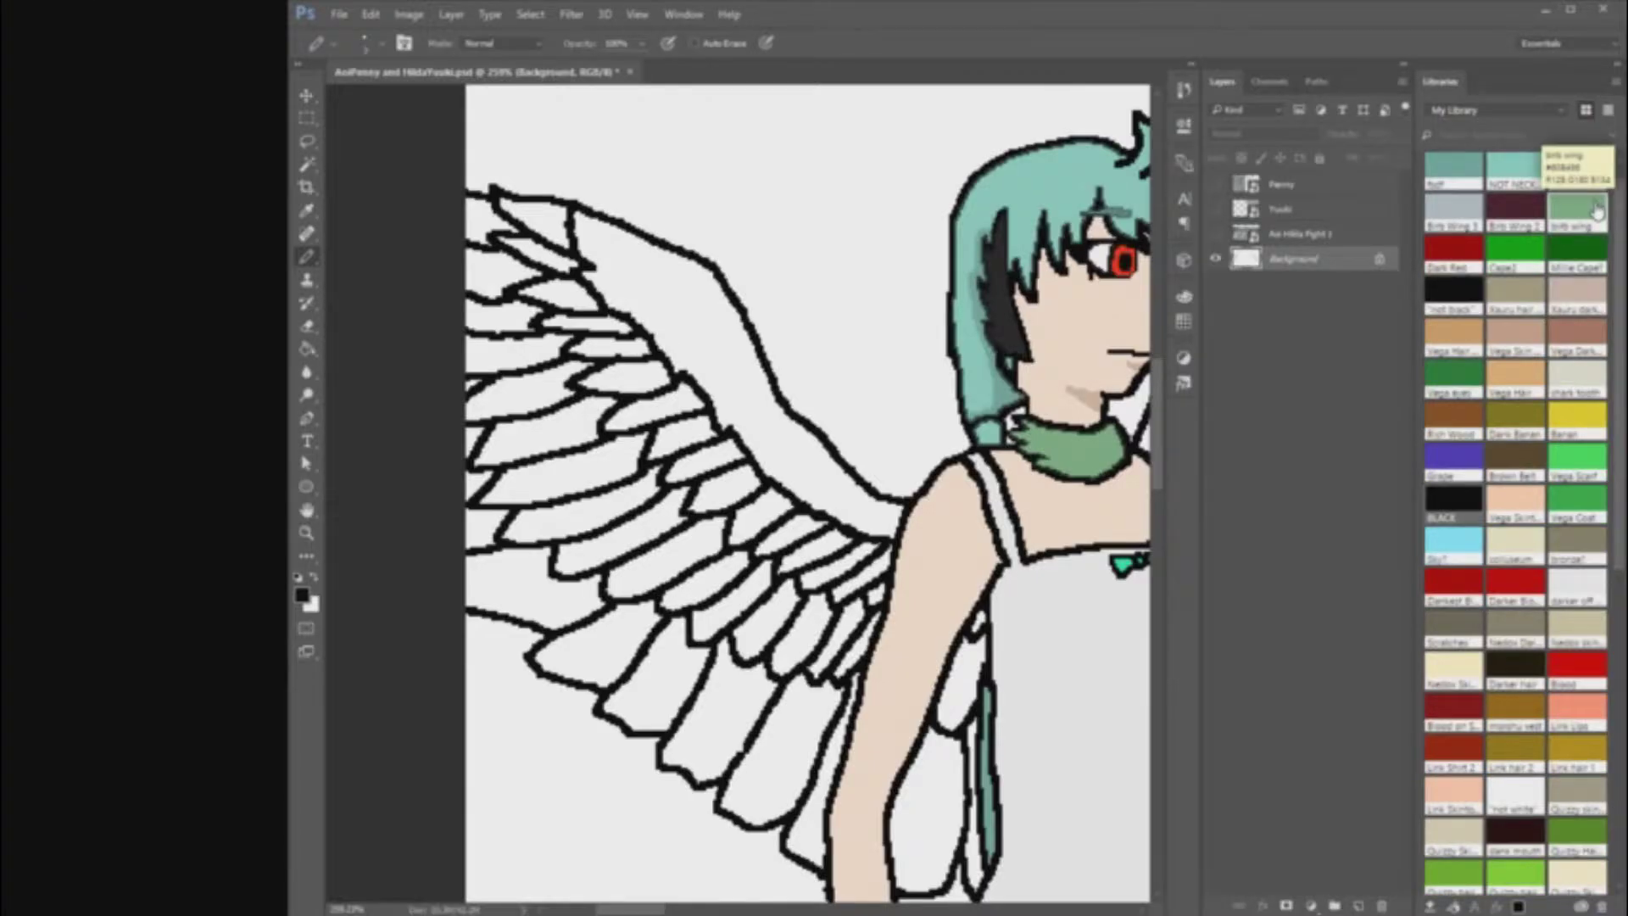
Step: Fill the left wing's long bottom feathers, including those behind the arm, with the grey-blue Birb Wing 3 swatch
right_click(1297, 400)
click(1297, 400)
click(945, 721)
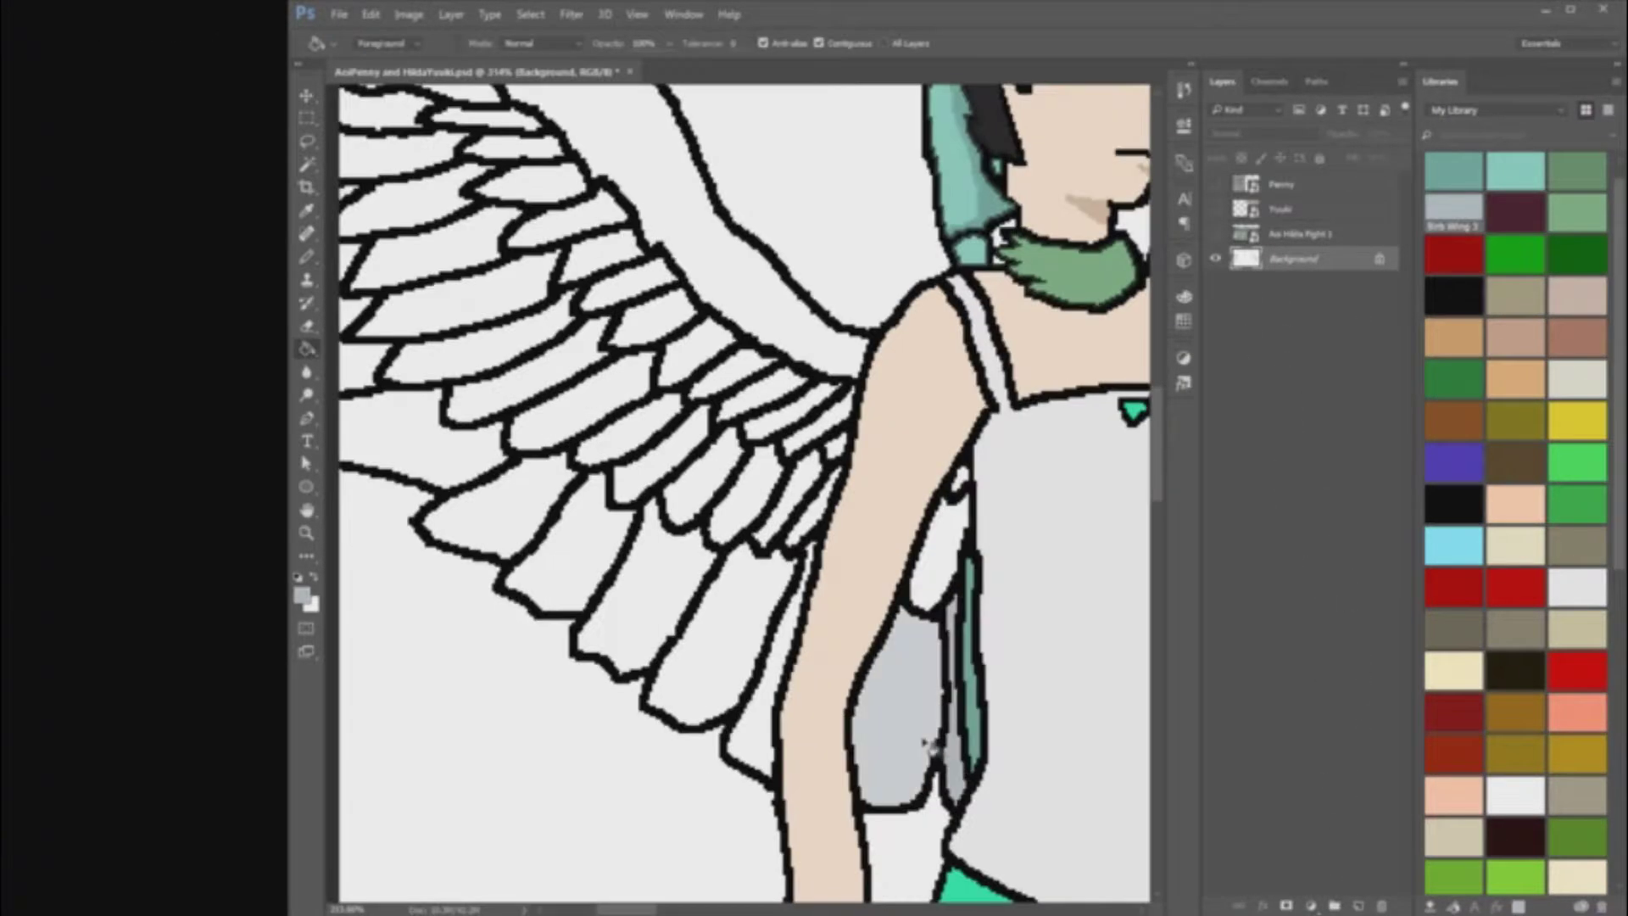
click(890, 704)
click(721, 644)
click(644, 594)
click(552, 543)
click(424, 441)
click(365, 365)
click(356, 314)
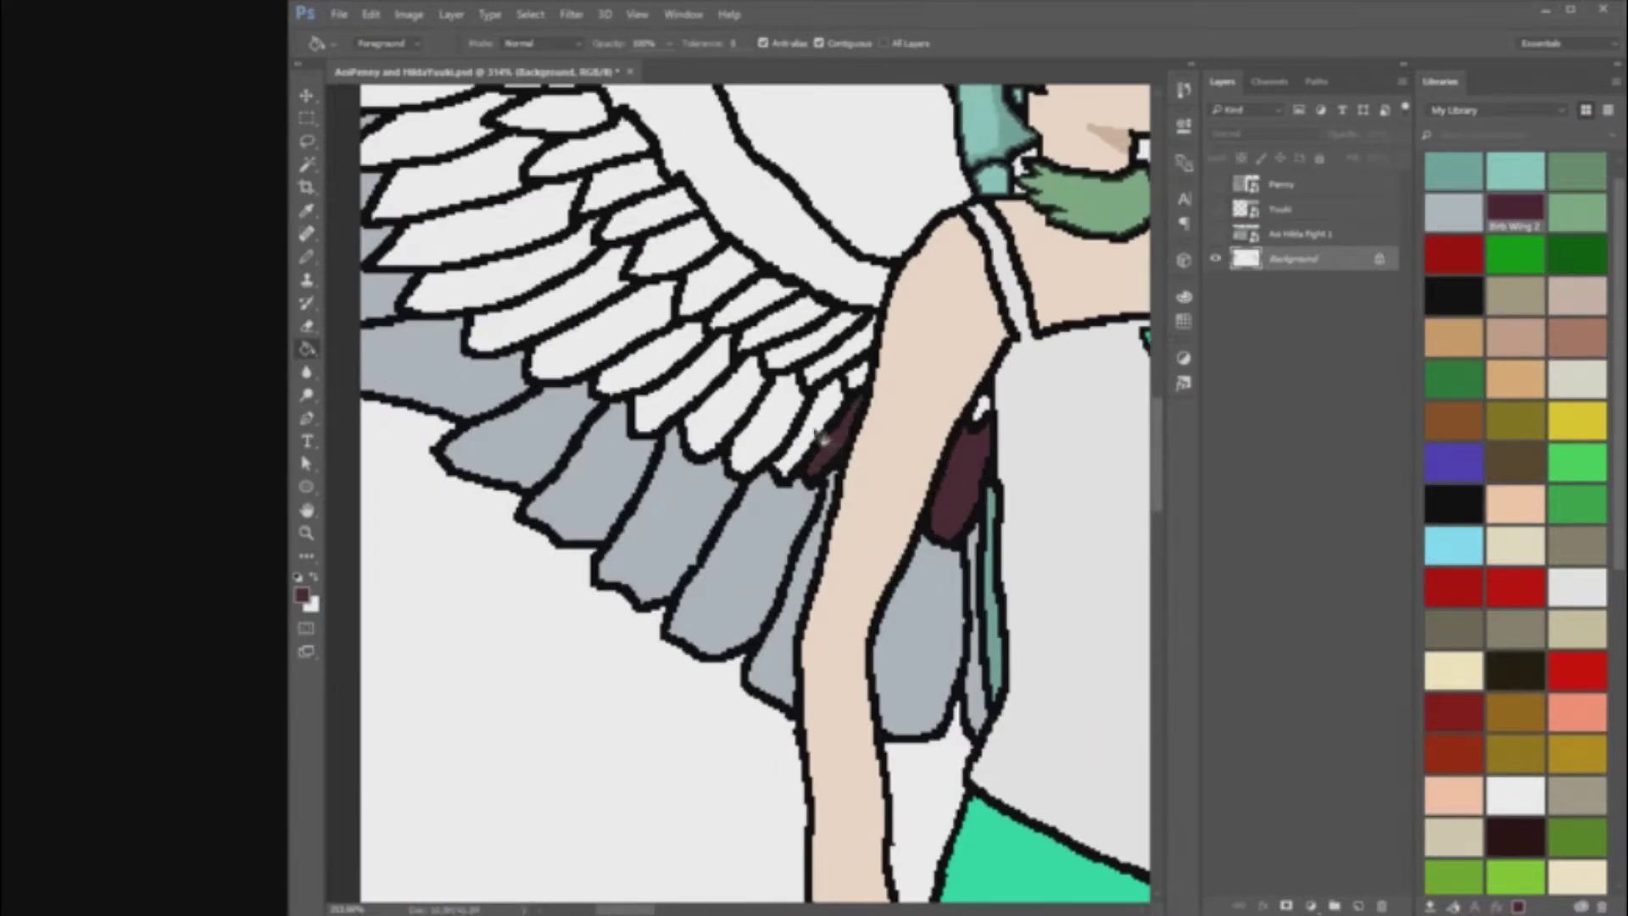
Step: Fill the left wing's middle feather row with the dark maroon Birb Wing 2 swatch
click(816, 432)
click(767, 423)
click(721, 408)
click(682, 388)
click(647, 361)
click(615, 335)
click(541, 314)
click(496, 275)
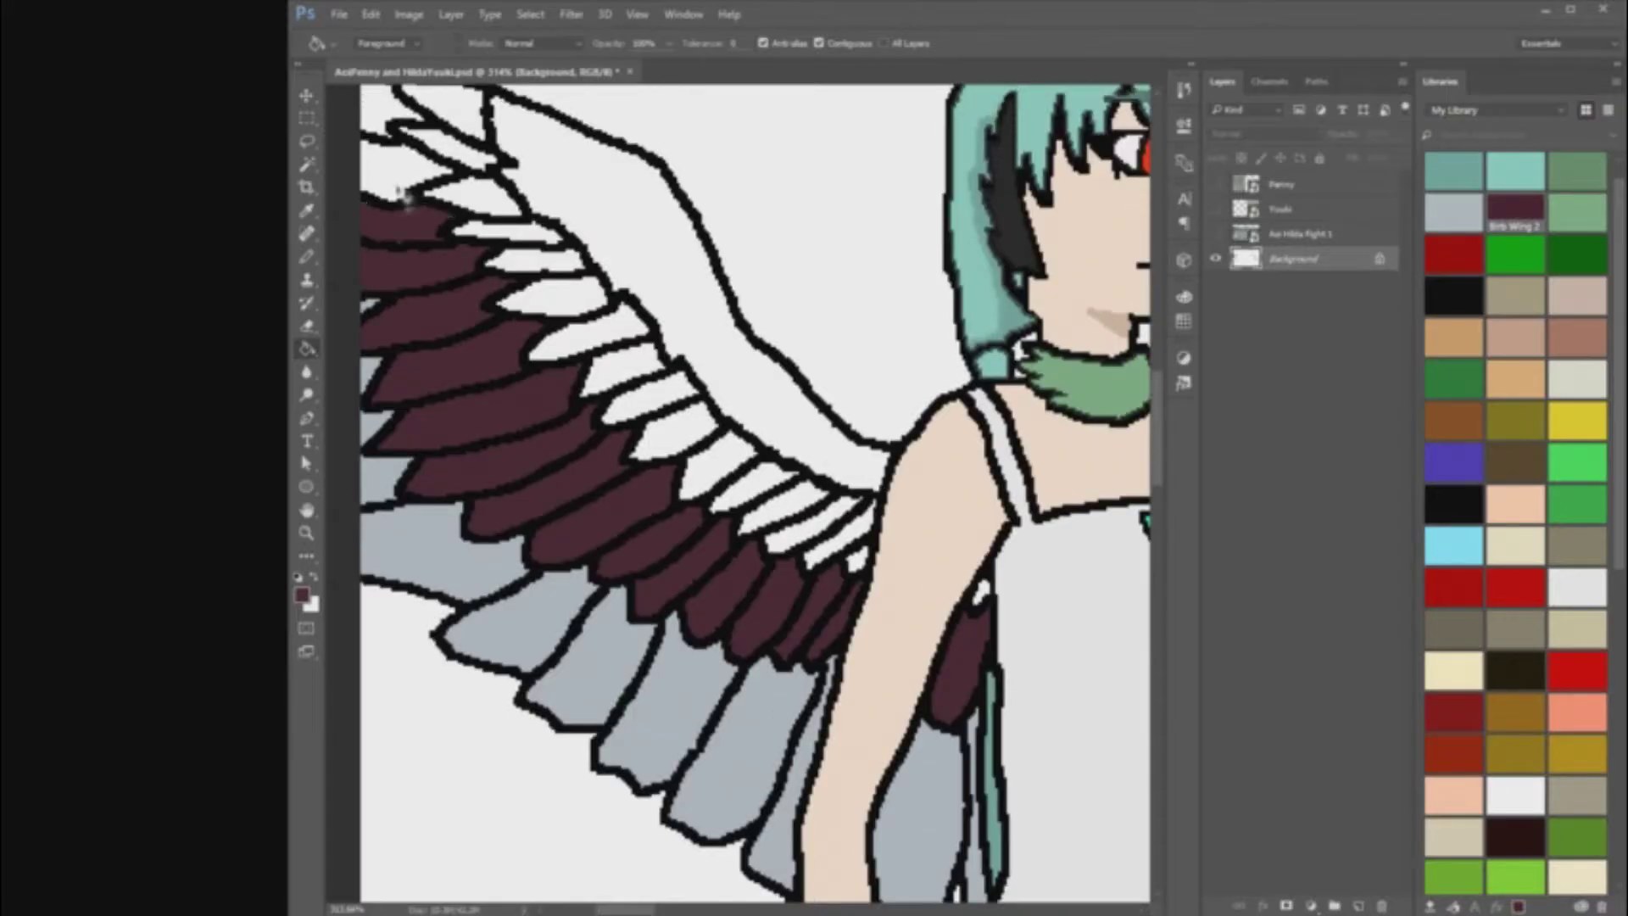
scroll(413, 225, up, 2)
Step: Fill the left wing's top feather row and the broad band above it with the green birb wing swatch
click(1577, 208)
click(810, 585)
click(747, 547)
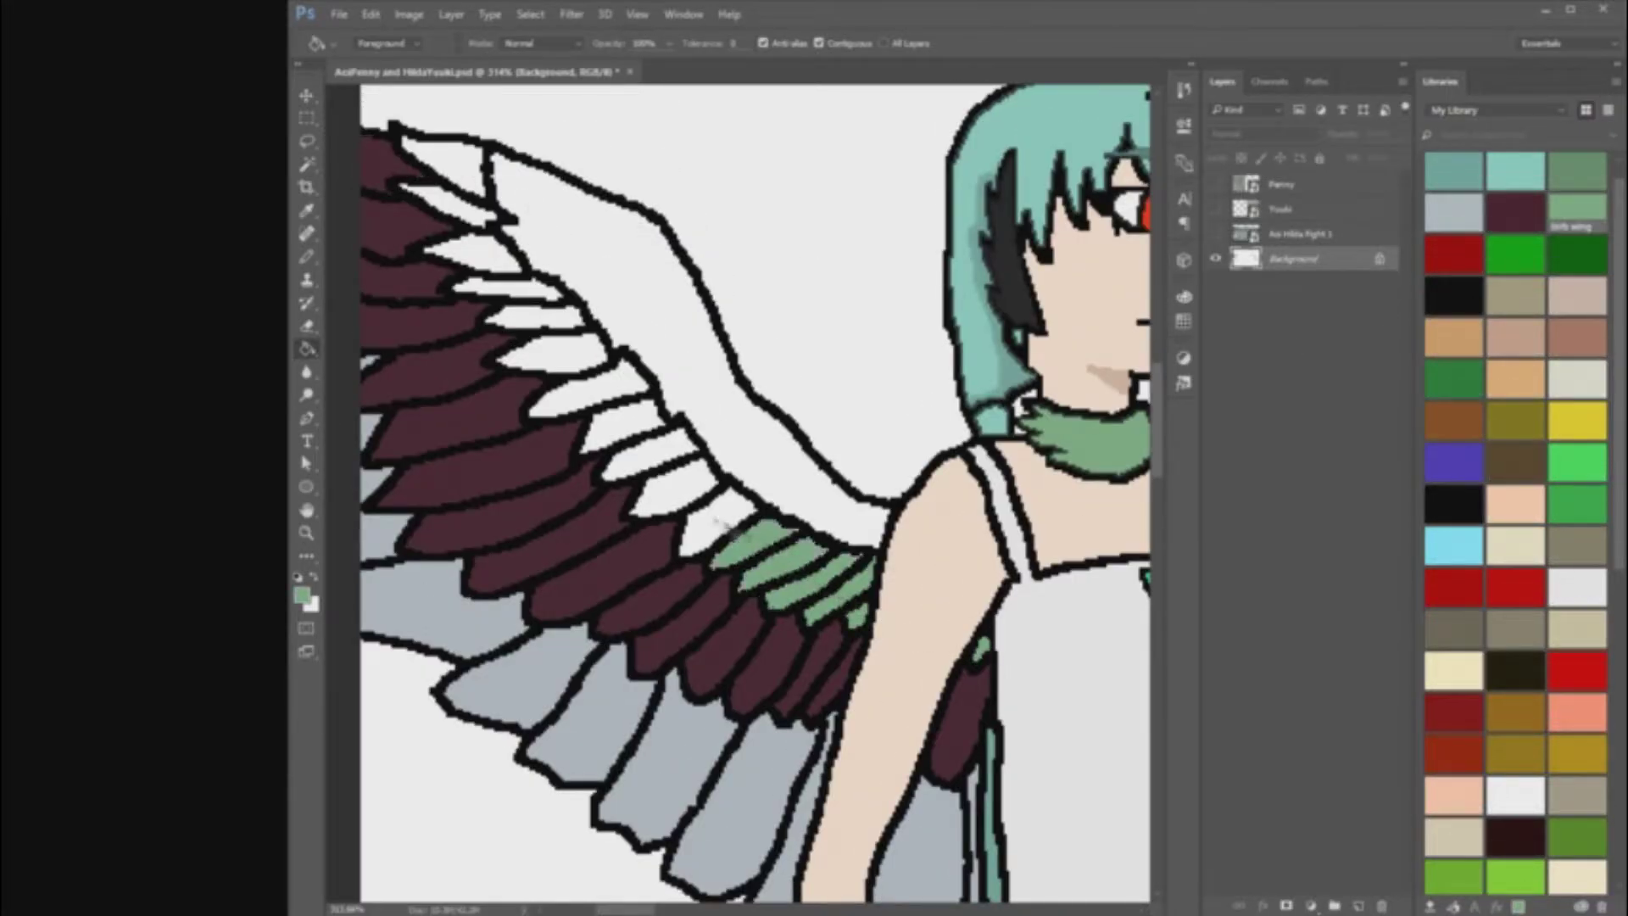
click(691, 501)
click(636, 446)
click(593, 390)
click(542, 348)
click(509, 289)
click(478, 242)
click(465, 212)
click(453, 167)
click(585, 238)
Step: Fill the right wing's long outer feathers, from the lowest up to the tip, with the grey-blue Birb Wing 3 swatch
scroll(800, 690, down, 16)
drag(800, 690, 399, 441)
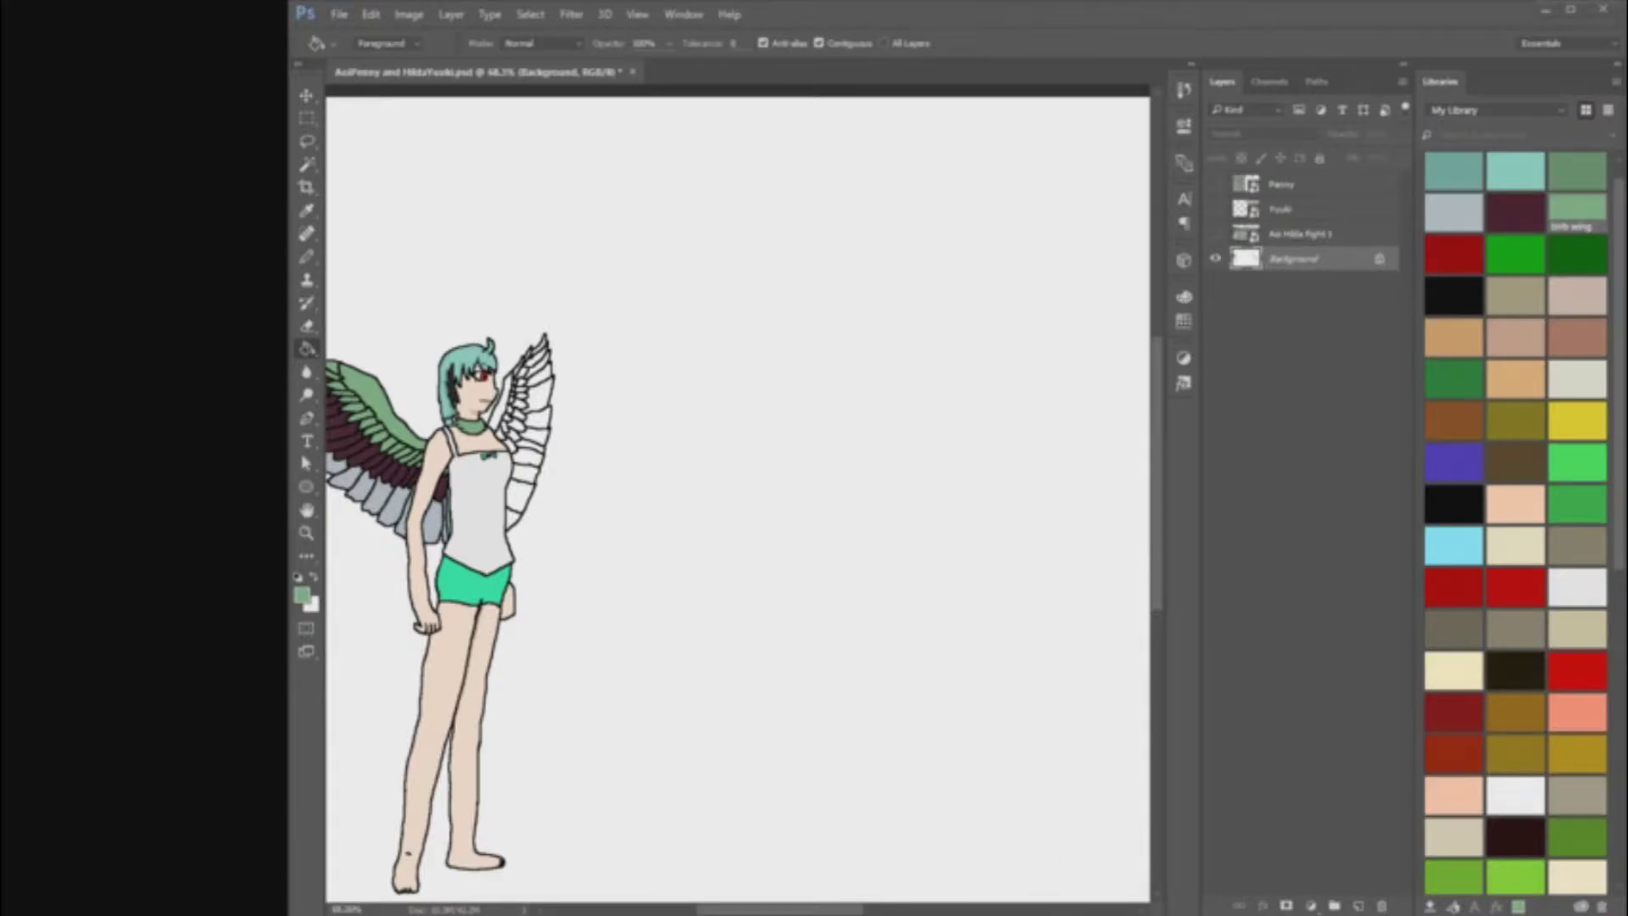
scroll(776, 806, up, 1)
drag(760, 909, 720, 909)
scroll(755, 477, up, 1)
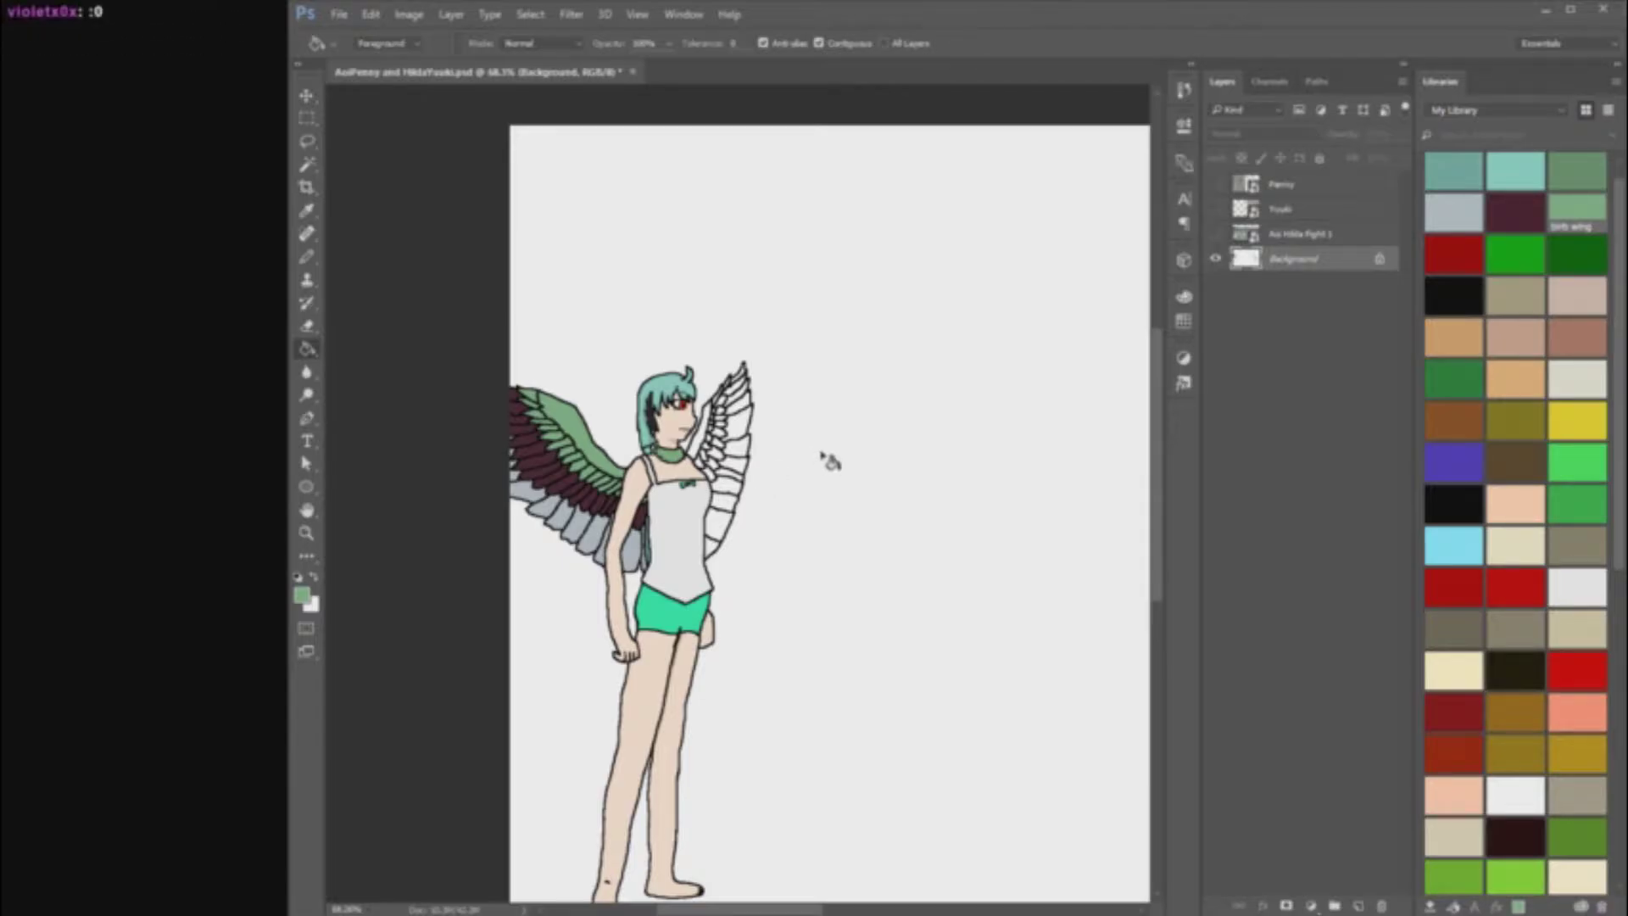
scroll(789, 742, up, 4)
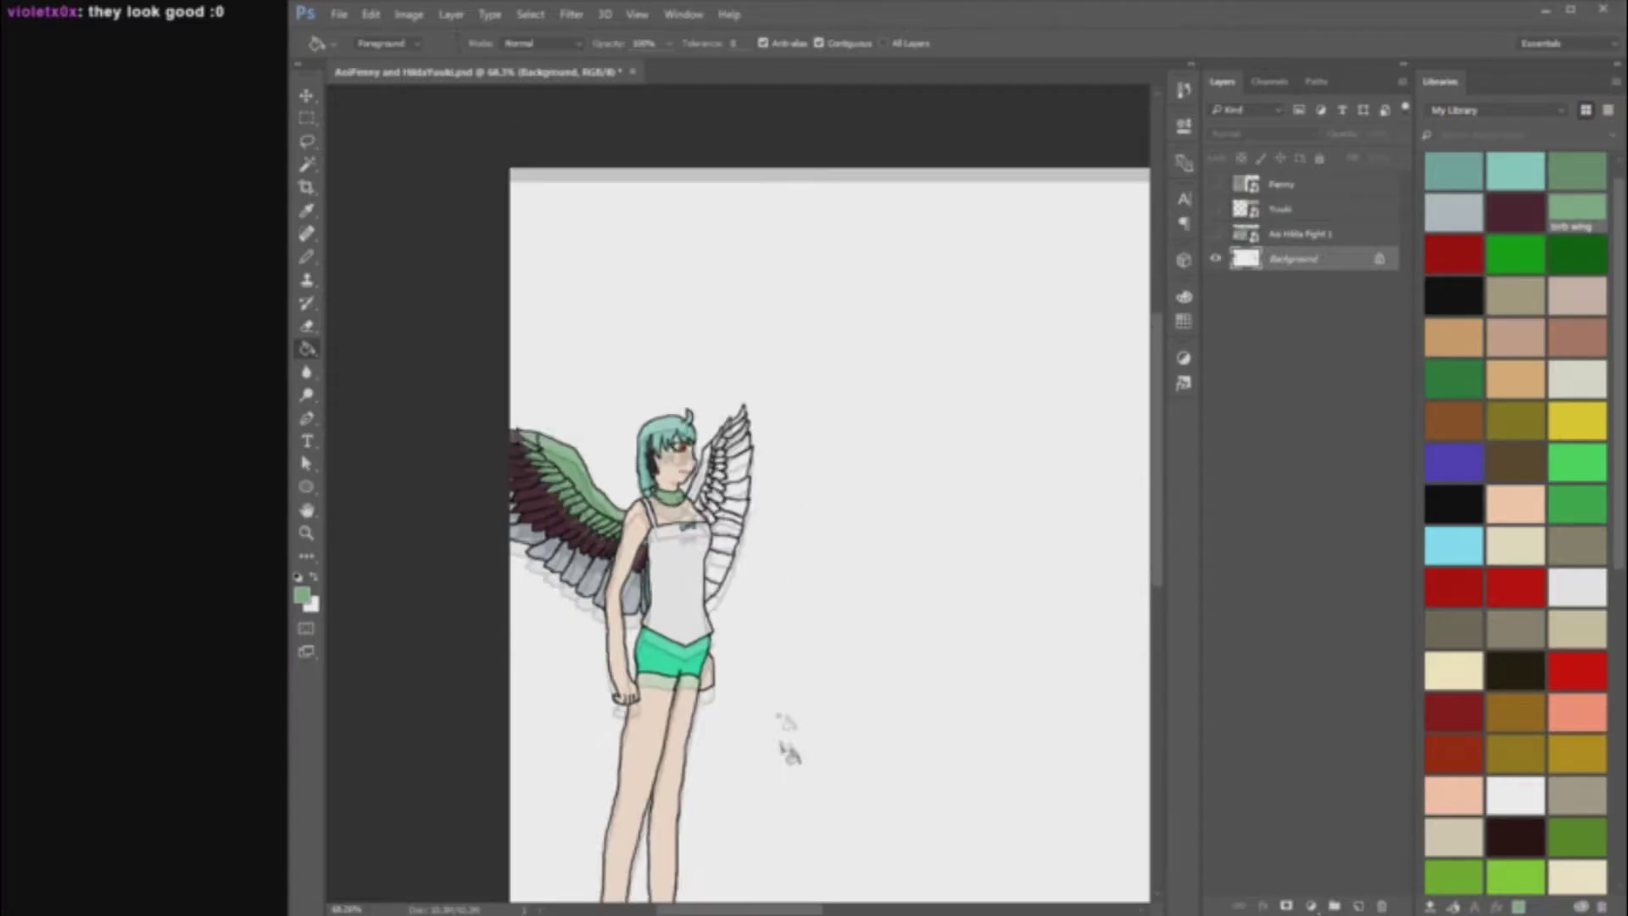
scroll(678, 551, up, 10)
click(1453, 212)
scroll(814, 818, up, 6)
click(816, 844)
click(842, 755)
click(867, 657)
click(886, 593)
click(911, 498)
click(923, 428)
click(929, 331)
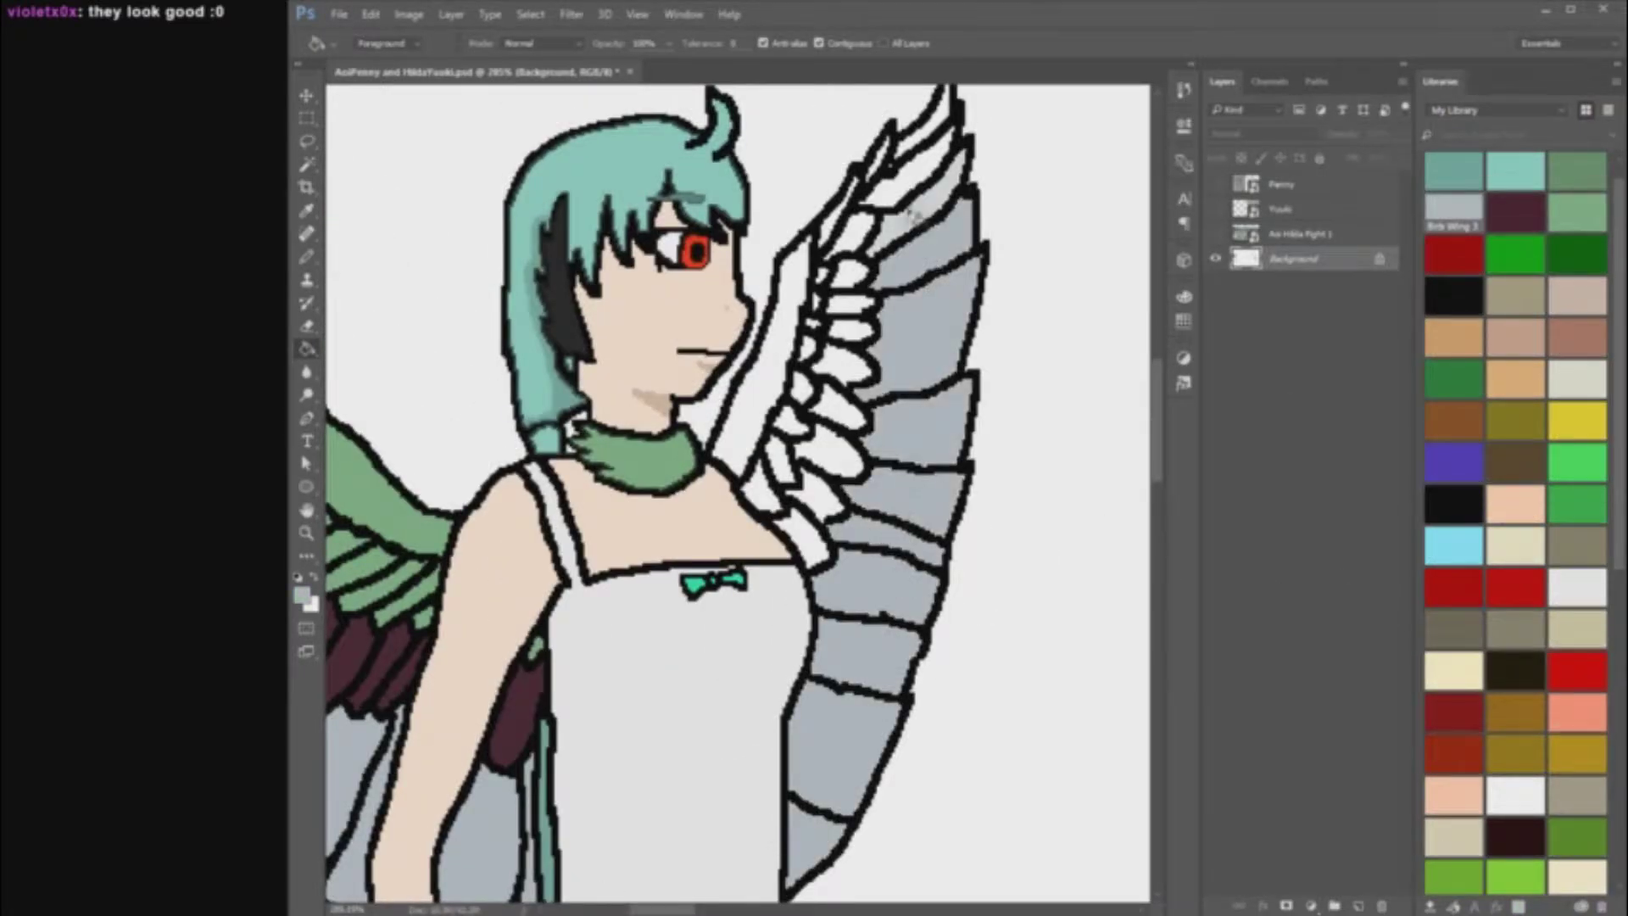
scroll(882, 182, up, 8)
scroll(966, 212, down, 8)
Step: Fill the right wing's middle feather row with the dark maroon Birb Wing 2 swatch
click(1516, 212)
click(875, 575)
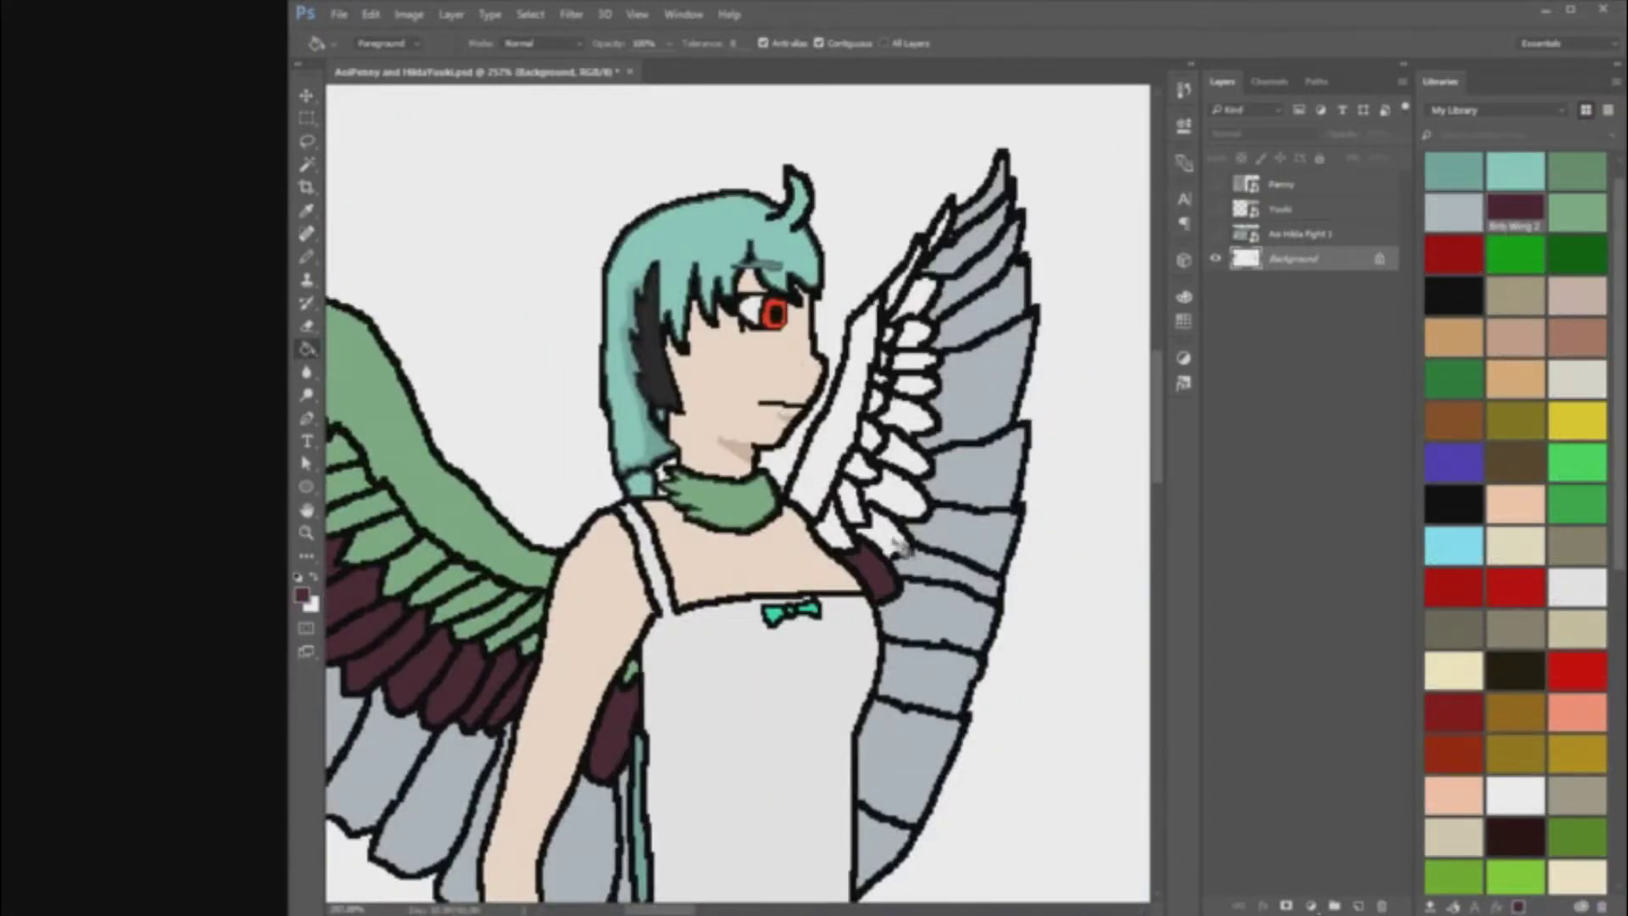
click(888, 540)
click(902, 498)
click(908, 456)
click(911, 419)
click(917, 385)
click(916, 334)
click(908, 304)
click(924, 282)
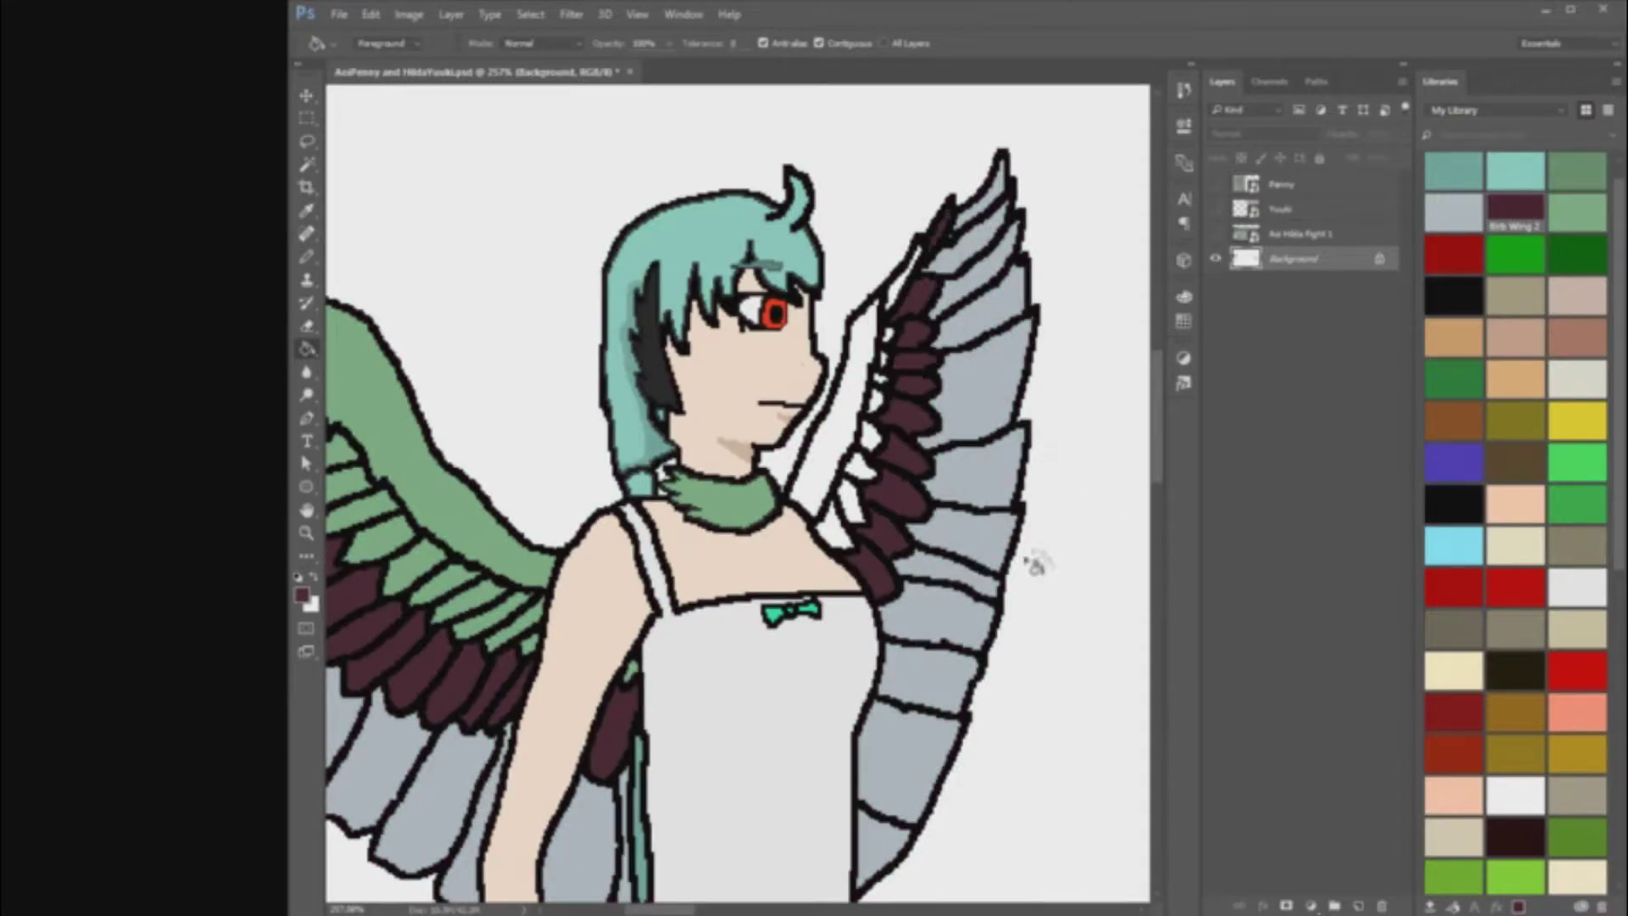
Step: Fill the right wing's small inner feathers with the green birb wing swatch
click(1577, 212)
scroll(874, 411, up, 1)
click(835, 543)
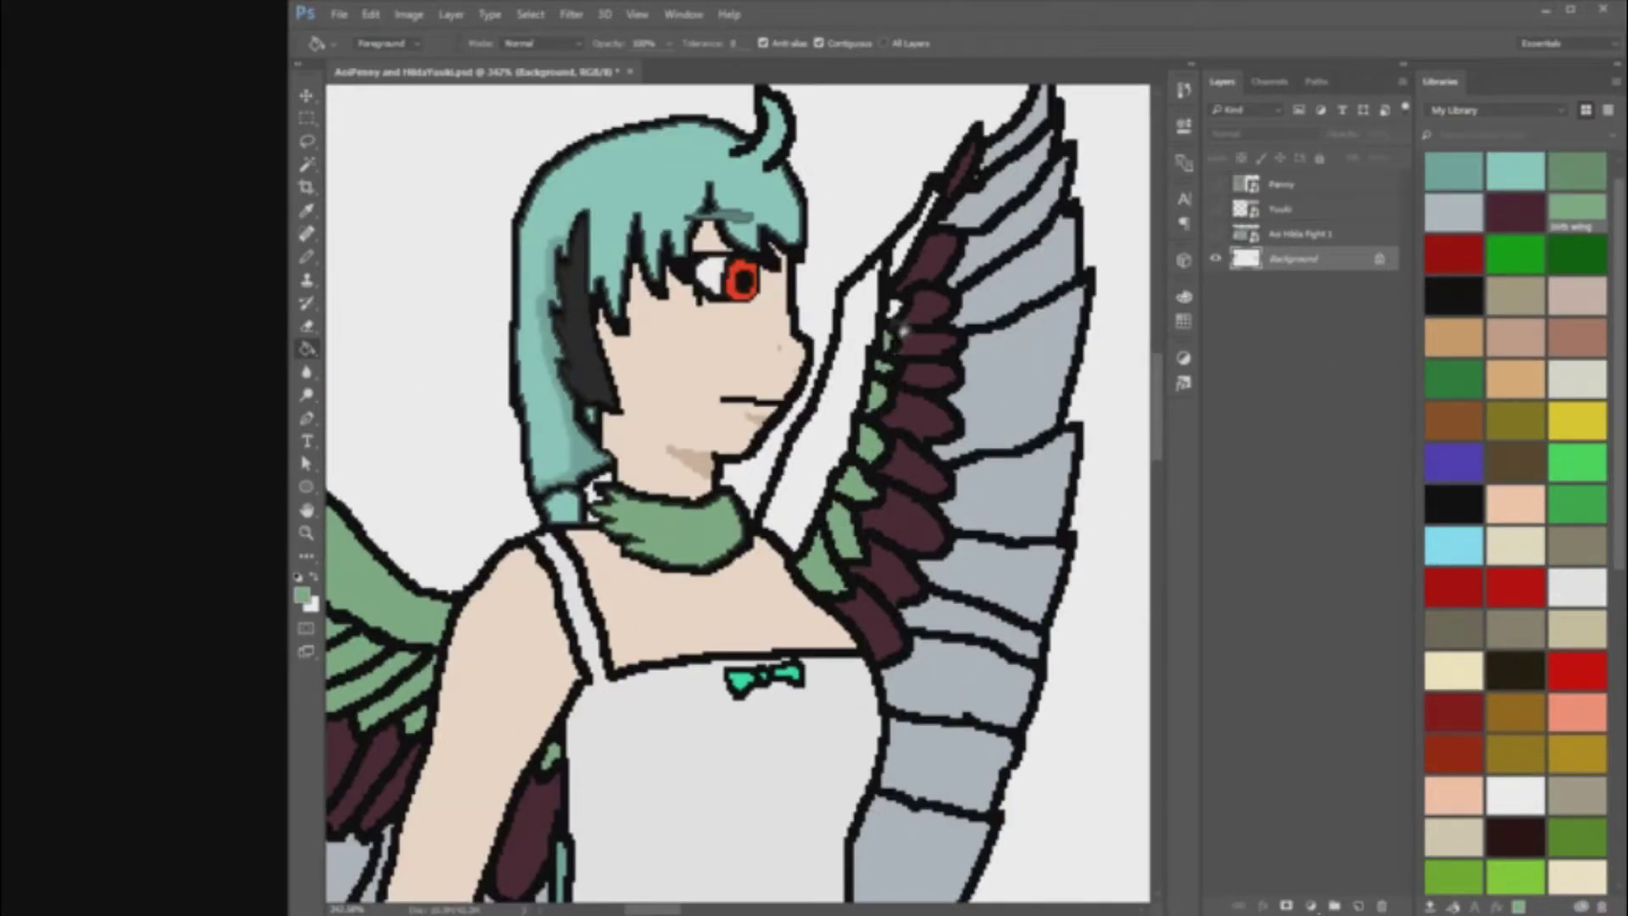
scroll(627, 441, down, 7)
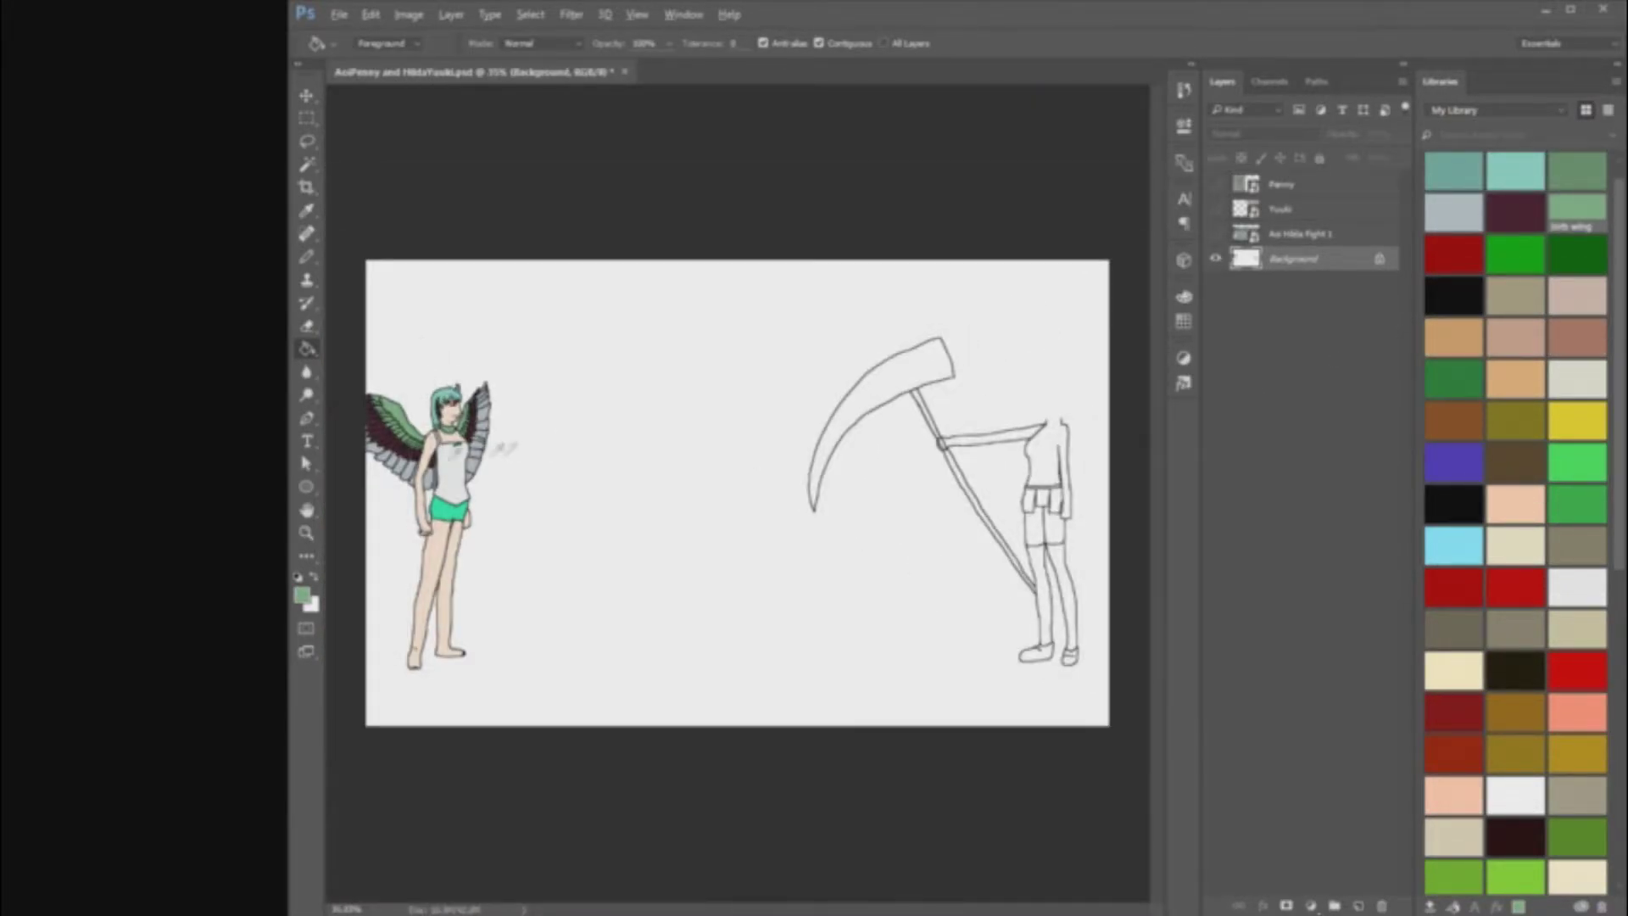
Step: Toggle the Aoi Hilda Fight sketch layer on and off to compare it with the line art, then examine the scythe character
scroll(543, 383, up, 1)
scroll(537, 387, down, 2)
click(1218, 234)
click(1218, 234)
click(1218, 234)
click(1218, 234)
click(1219, 234)
click(1218, 234)
scroll(1048, 450, up, 4)
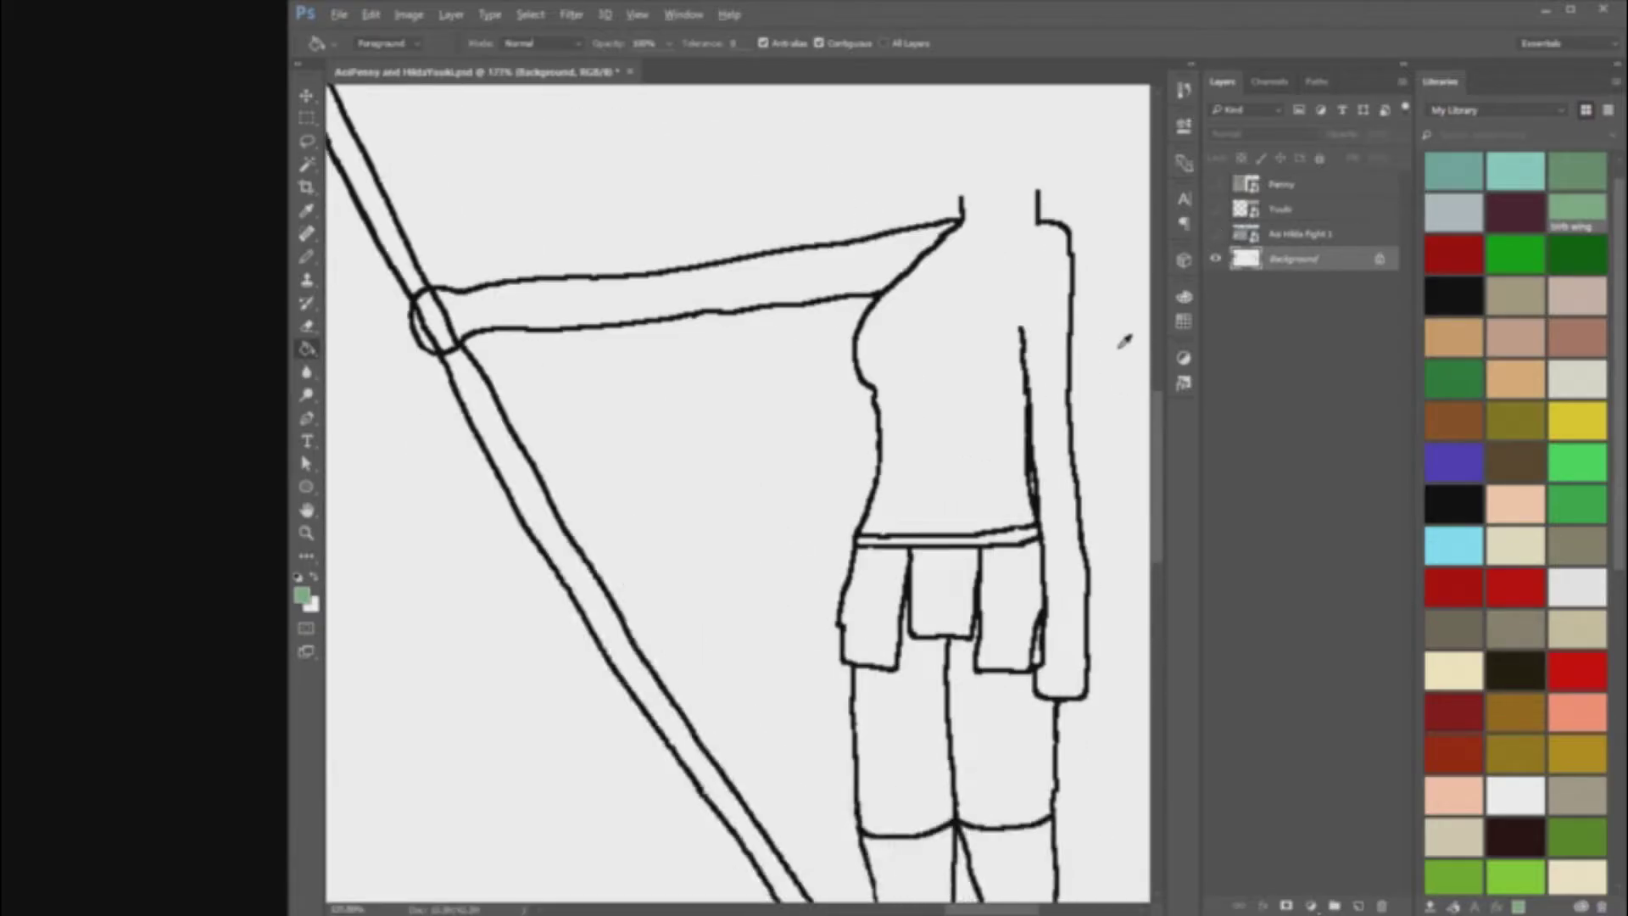
scroll(1058, 324, down, 3)
scroll(1083, 300, up, 2)
Step: Show the Yuuki sketch layer at reduced opacity over the line art and make the Background layer active again
click(1216, 209)
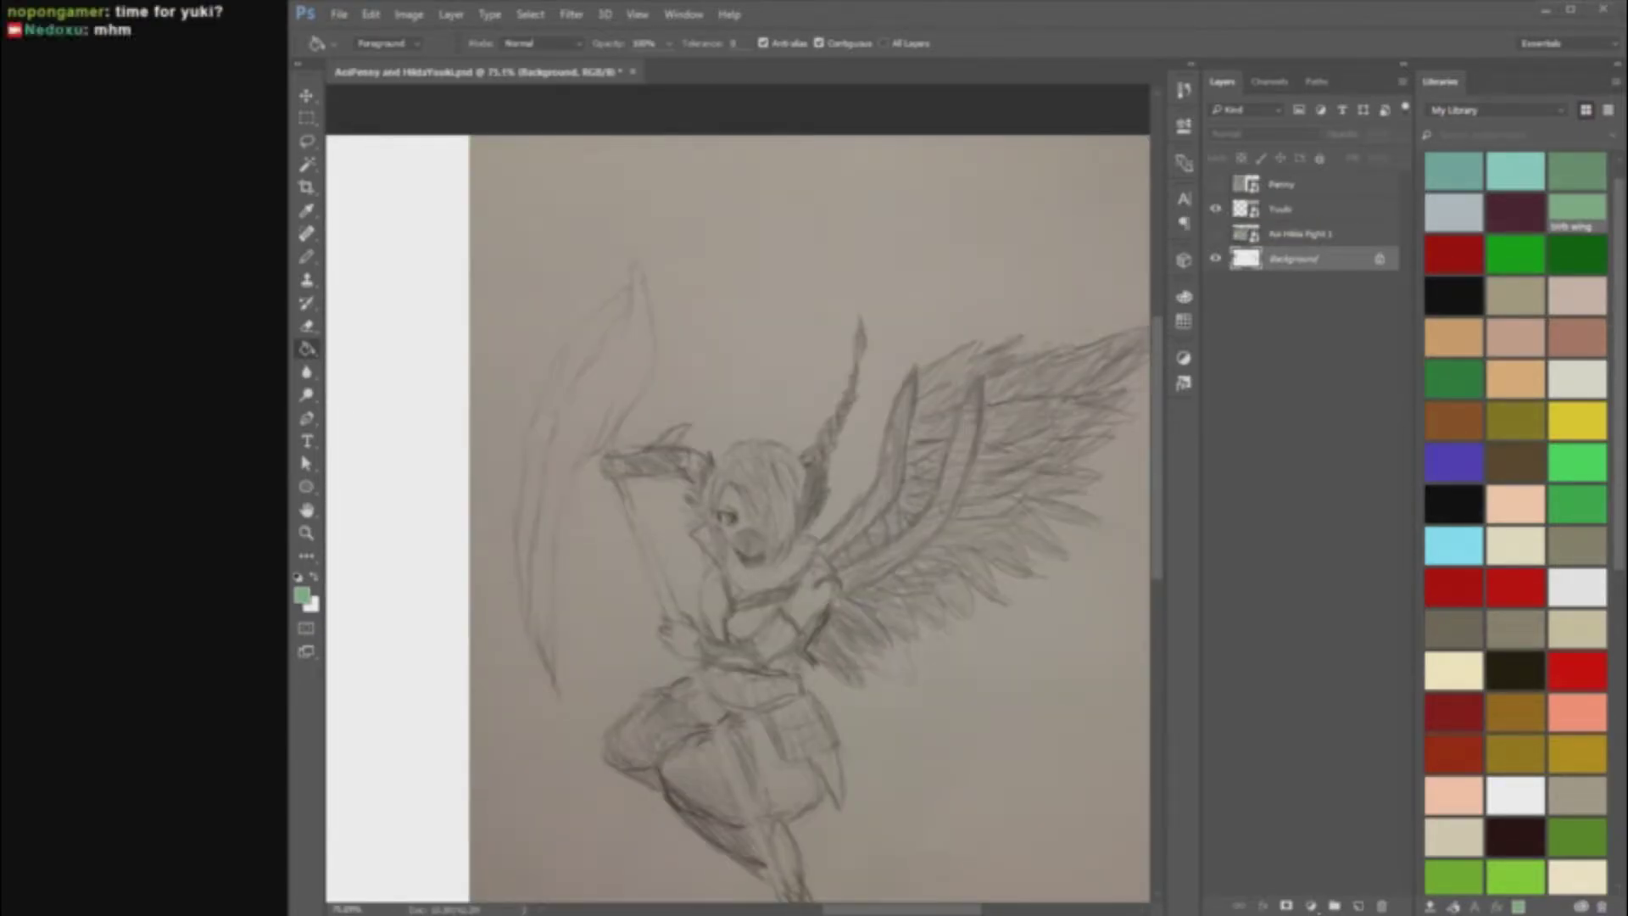
click(1216, 210)
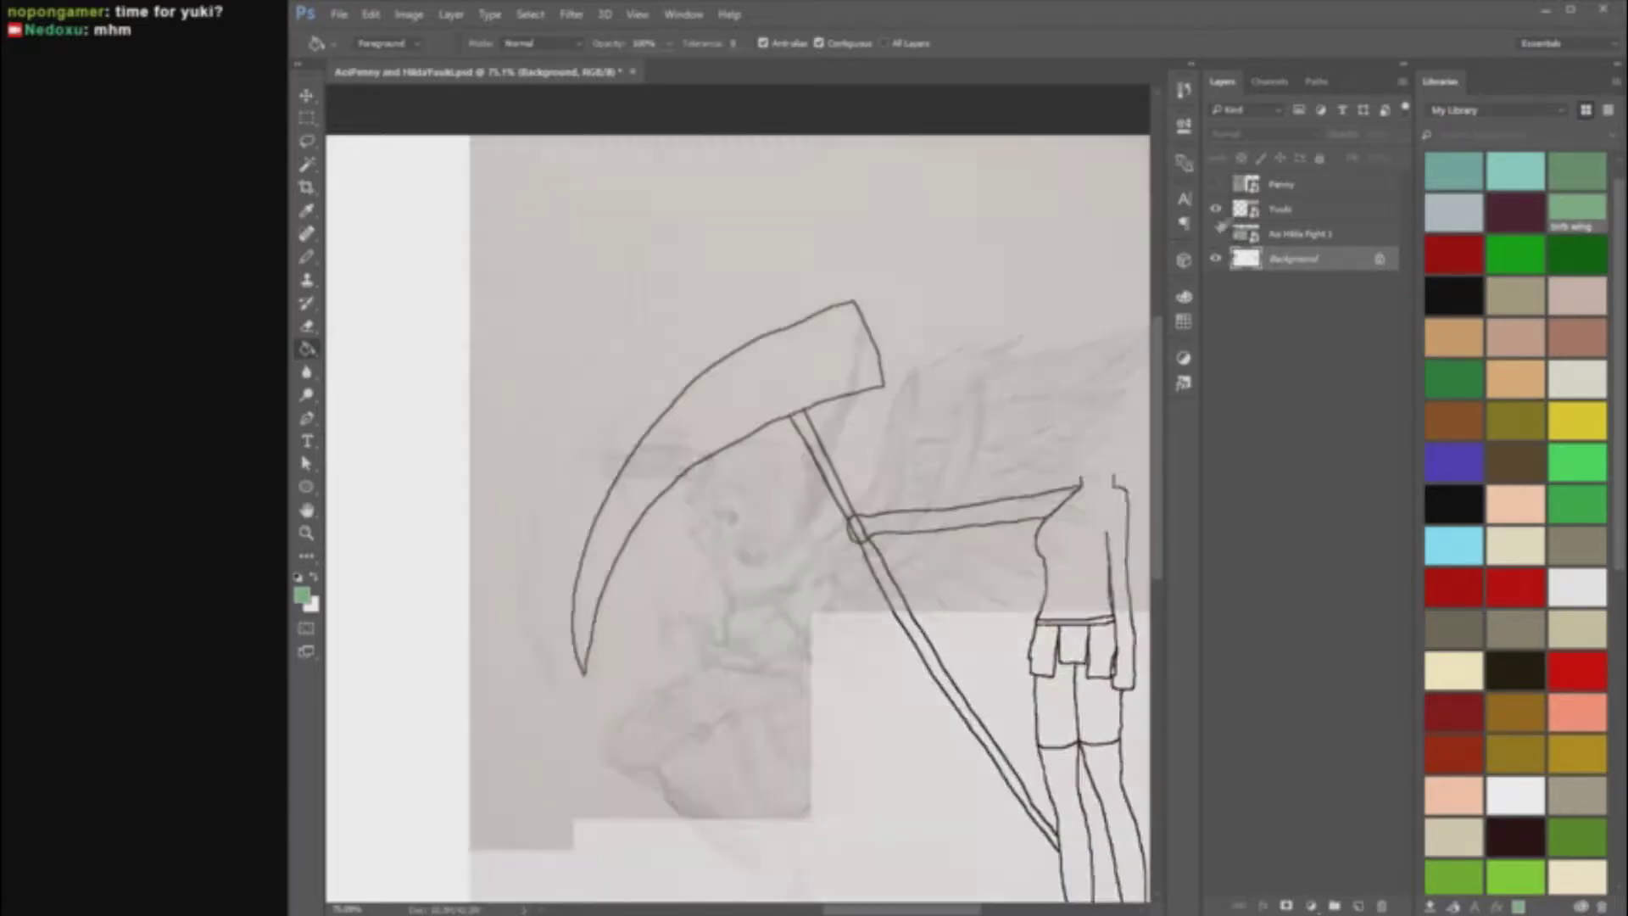
click(1216, 210)
right_click(1294, 211)
click(1378, 73)
mouse_move(1201, 257)
mouse_down()
mouse_move(1141, 254)
mouse_move(1167, 253)
mouse_up()
click(1435, 218)
scroll(1091, 466, down, 2)
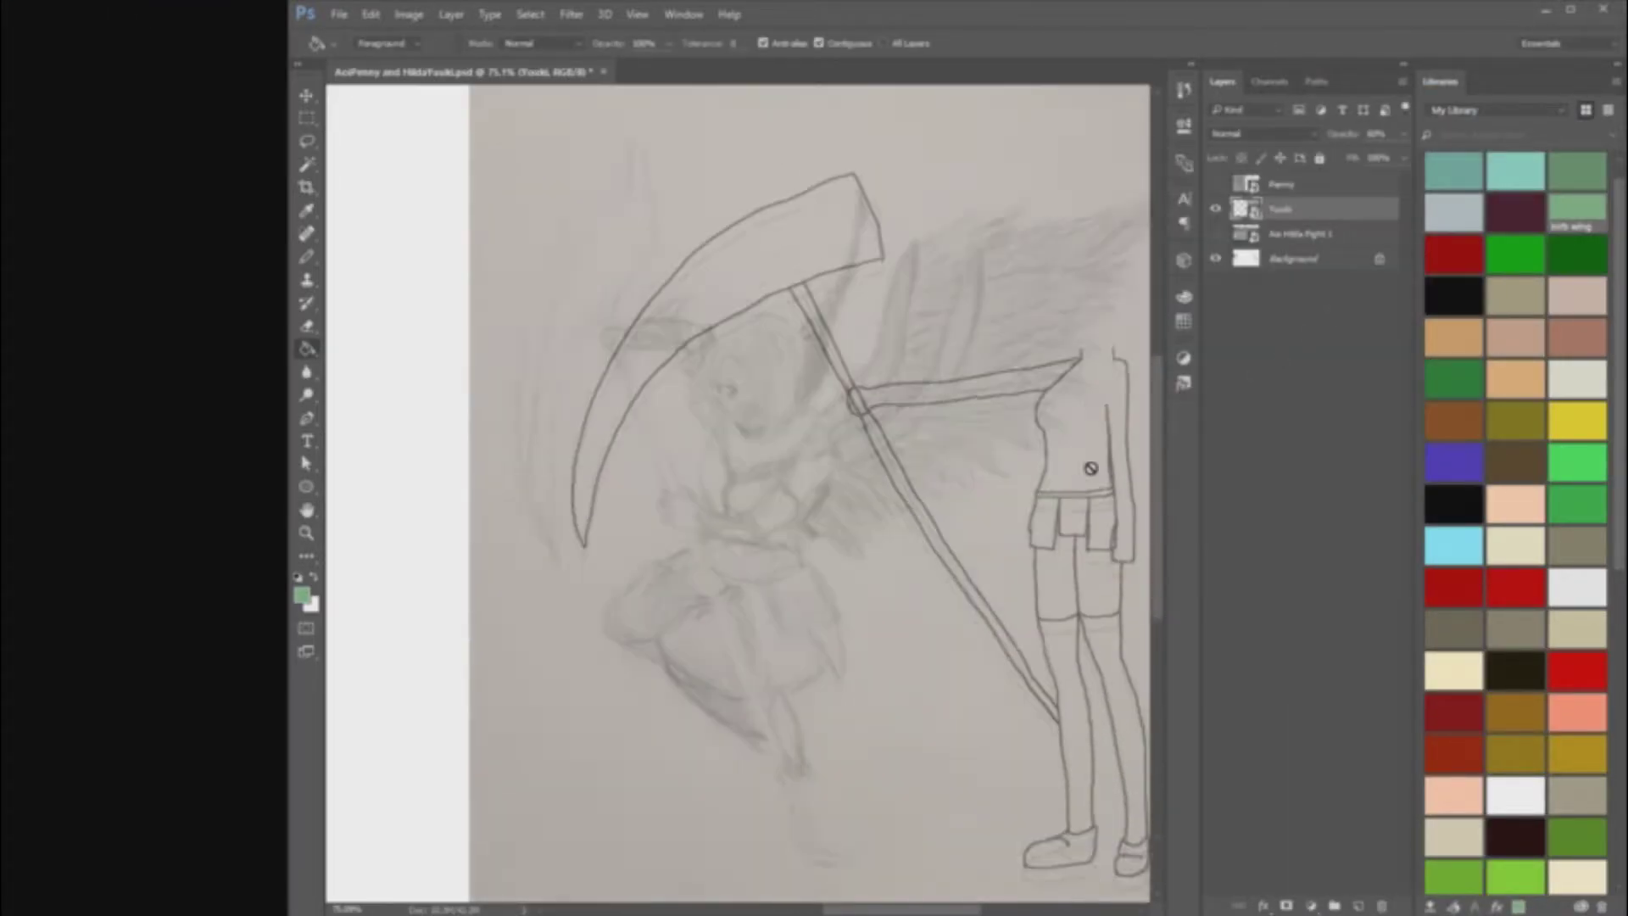
scroll(1091, 466, up, 1)
click(1297, 259)
Step: Fill both of the scythe character's long stockings with a dark colour and check them against the Yuuki sketch
drag(868, 910, 898, 910)
scroll(949, 770, down, 4)
scroll(948, 770, up, 6)
click(1453, 504)
scroll(1516, 543, down, 7)
click(1578, 574)
scroll(958, 644, up, 1)
click(956, 646)
click(901, 649)
click(1216, 209)
click(1216, 210)
Step: Fill both of the scythe character's shoes with the Dark Red swatch
scroll(975, 721, down, 4)
scroll(1516, 509, up, 8)
click(1454, 277)
scroll(971, 810, up, 1)
click(971, 789)
click(882, 774)
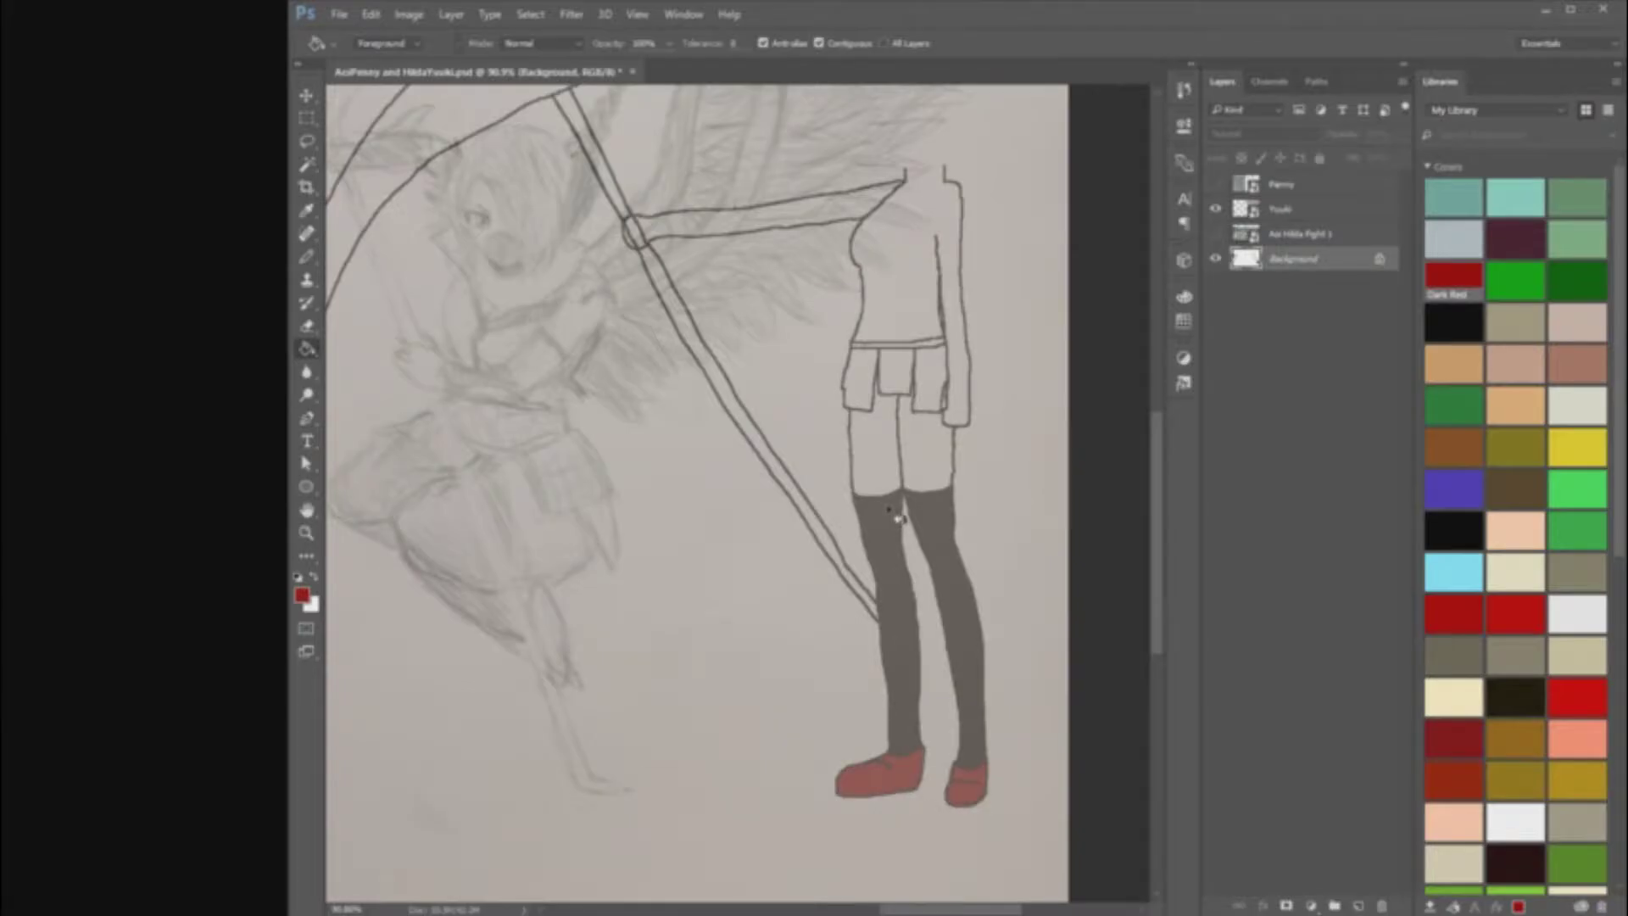
Step: Fill the three panels of the scythe character's skirt with Dark Red
scroll(898, 519, up, 3)
click(931, 535)
click(899, 526)
click(866, 534)
scroll(877, 530, up, 2)
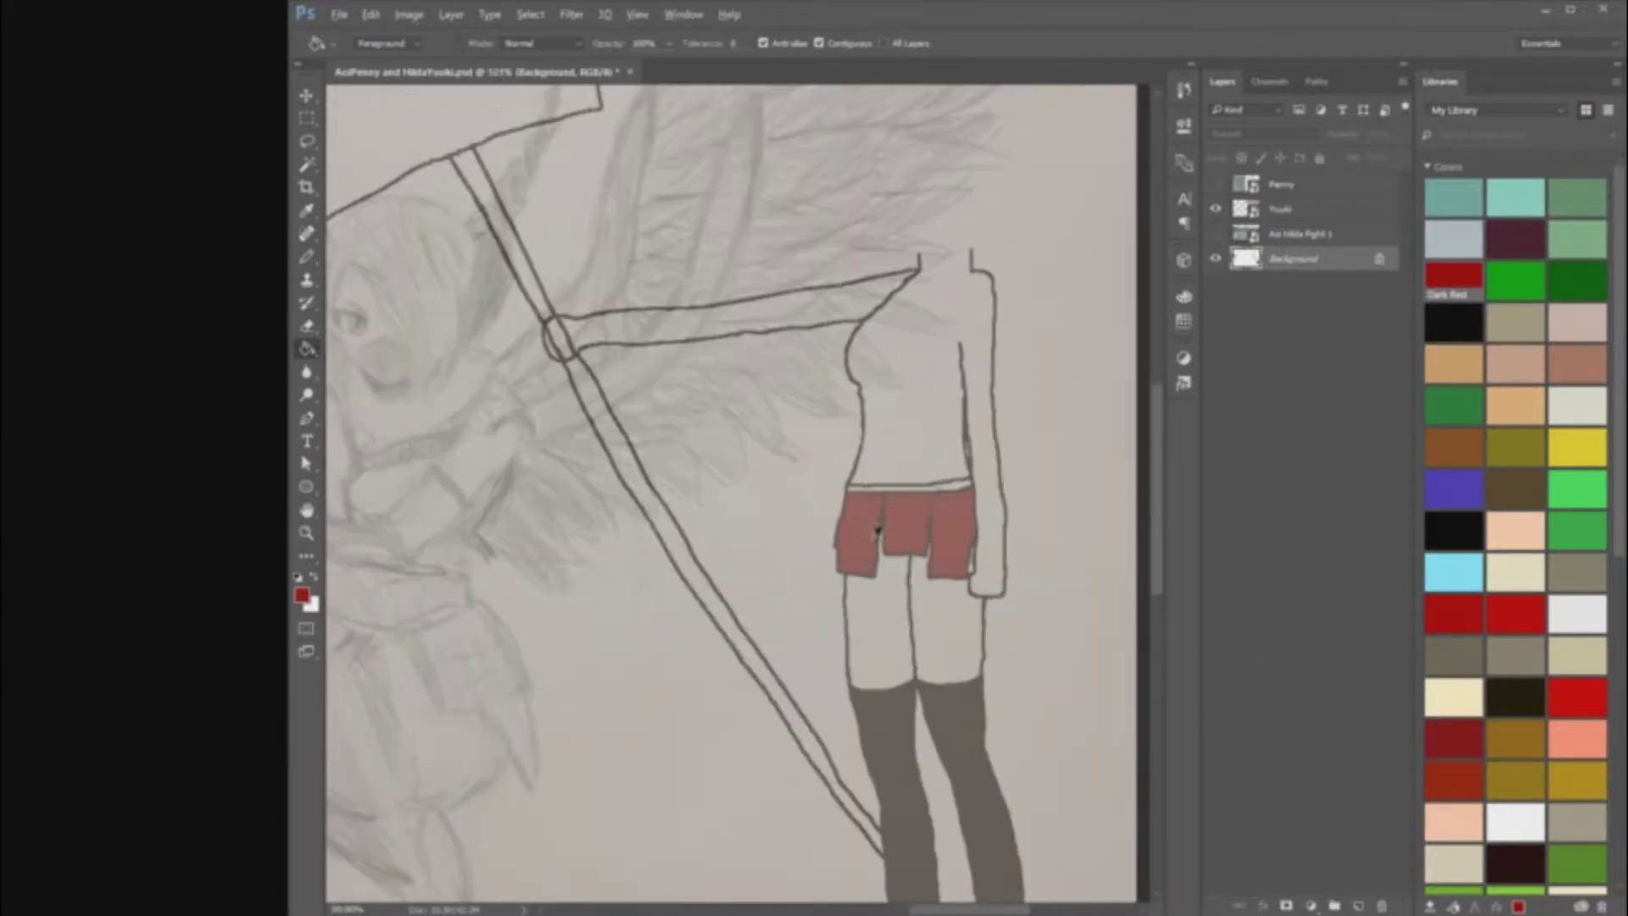
scroll(940, 528, down, 1)
scroll(939, 530, up, 4)
scroll(940, 533, down, 8)
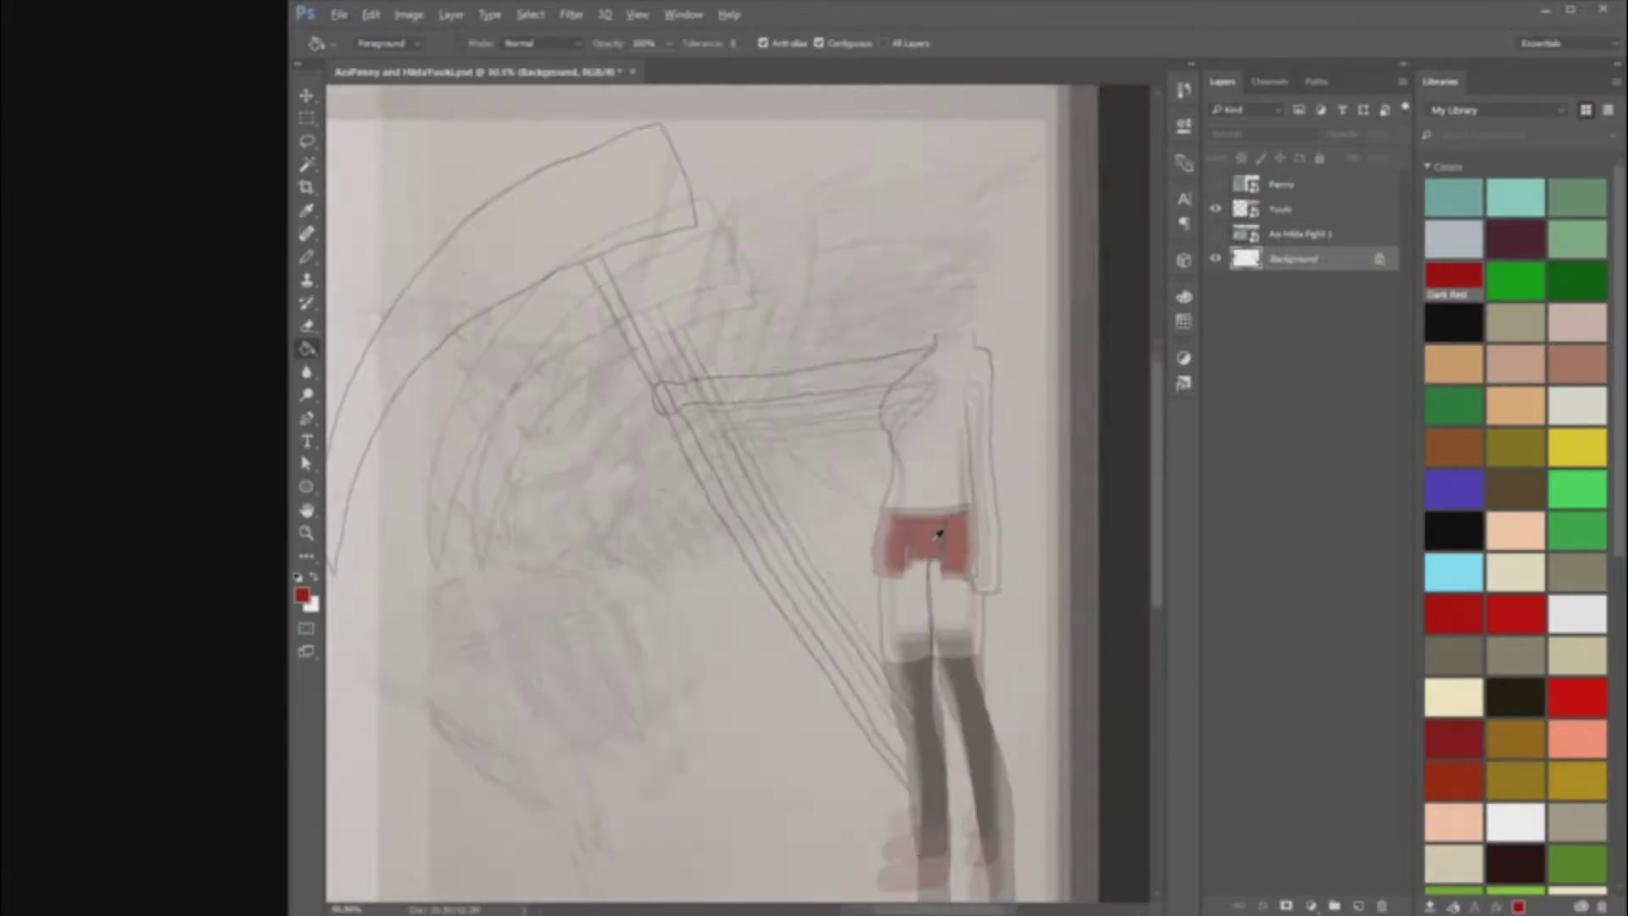
Step: Set up the Pencil tool with the BLACK swatch for further line work on the scythe character
scroll(938, 536, up, 1)
scroll(937, 535, up, 1)
scroll(1525, 812, down, 7)
scroll(1455, 531, up, 7)
click(1455, 533)
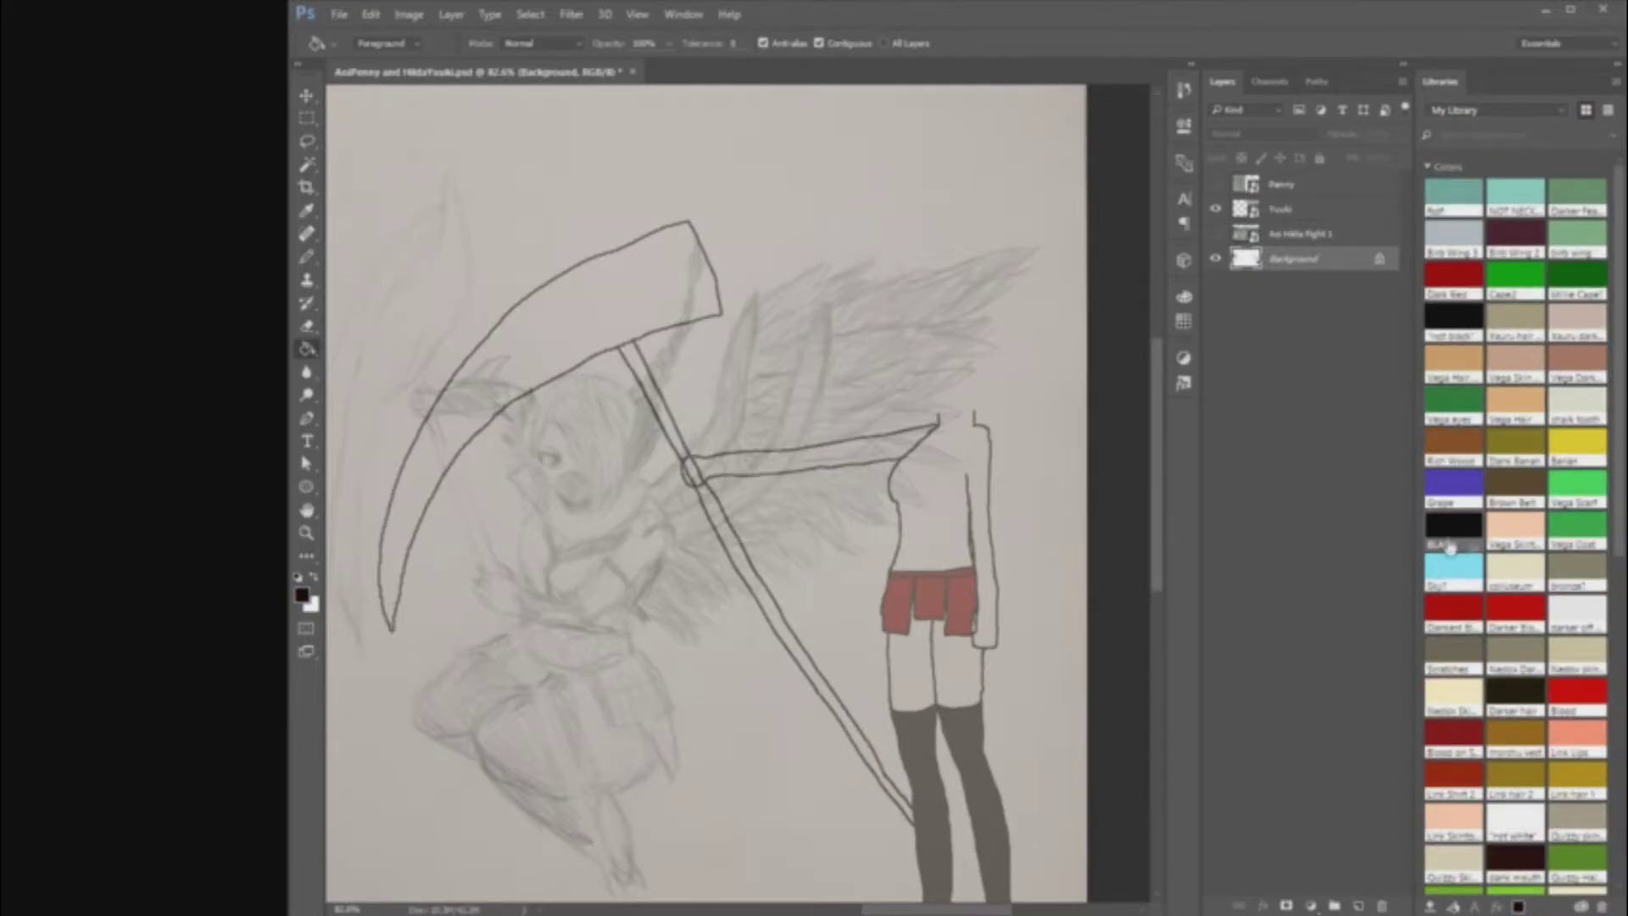
click(306, 256)
Step: Examine the scythe character's torso, outstretched arm and gripping hand against the Yuuki sketch
scroll(936, 412, up, 4)
scroll(938, 410, down, 2)
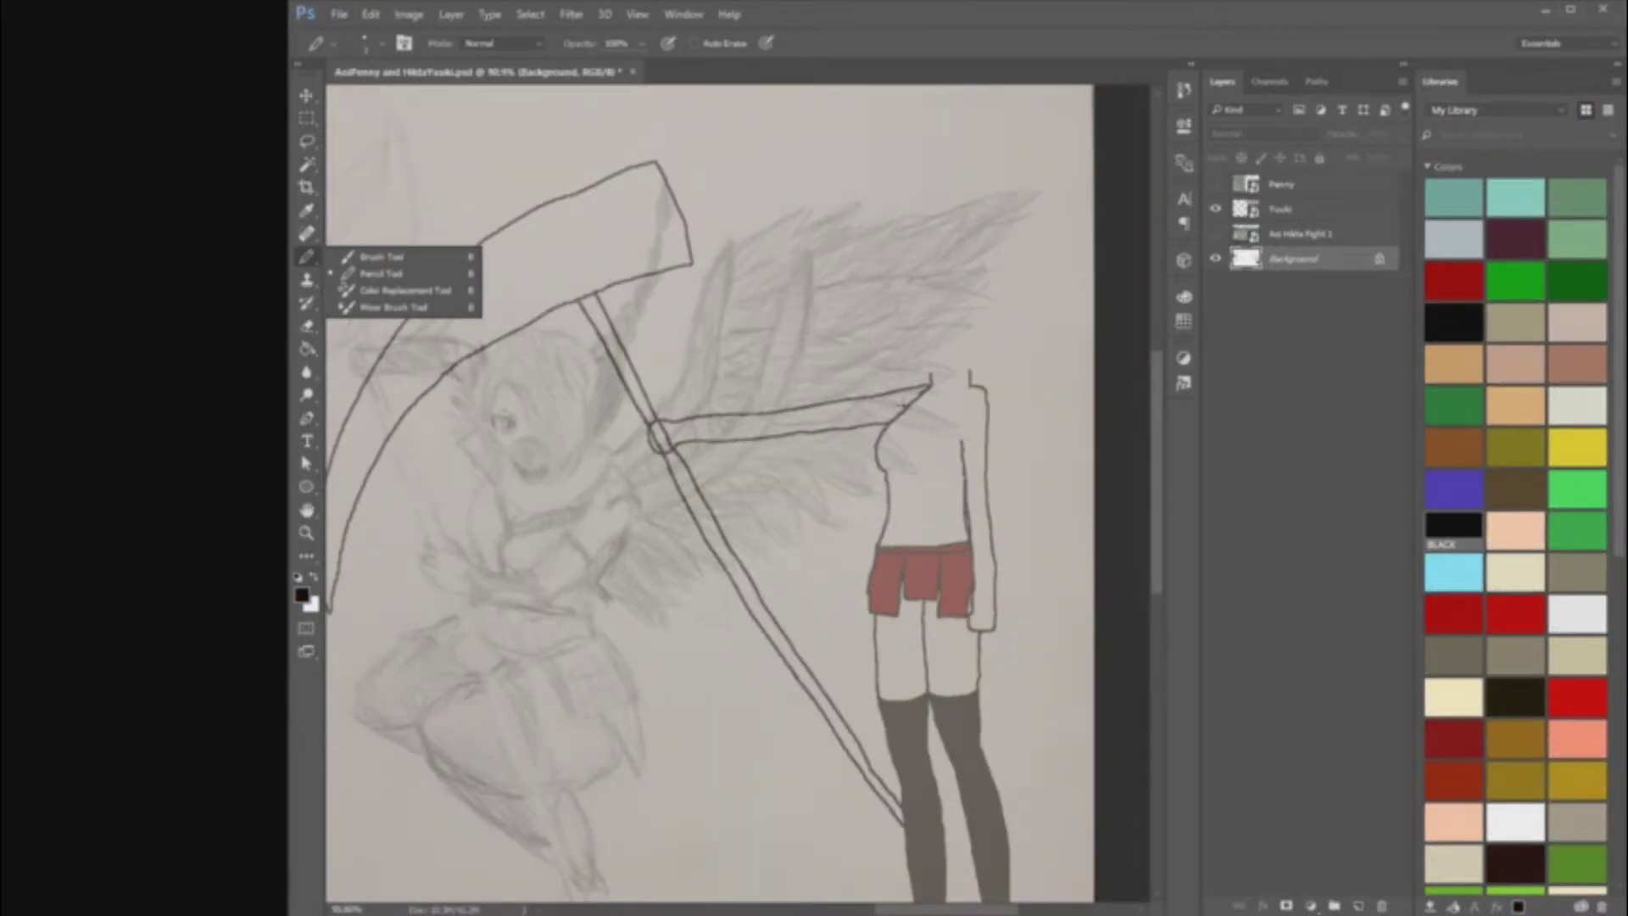
scroll(926, 434, up, 1)
scroll(925, 439, up, 1)
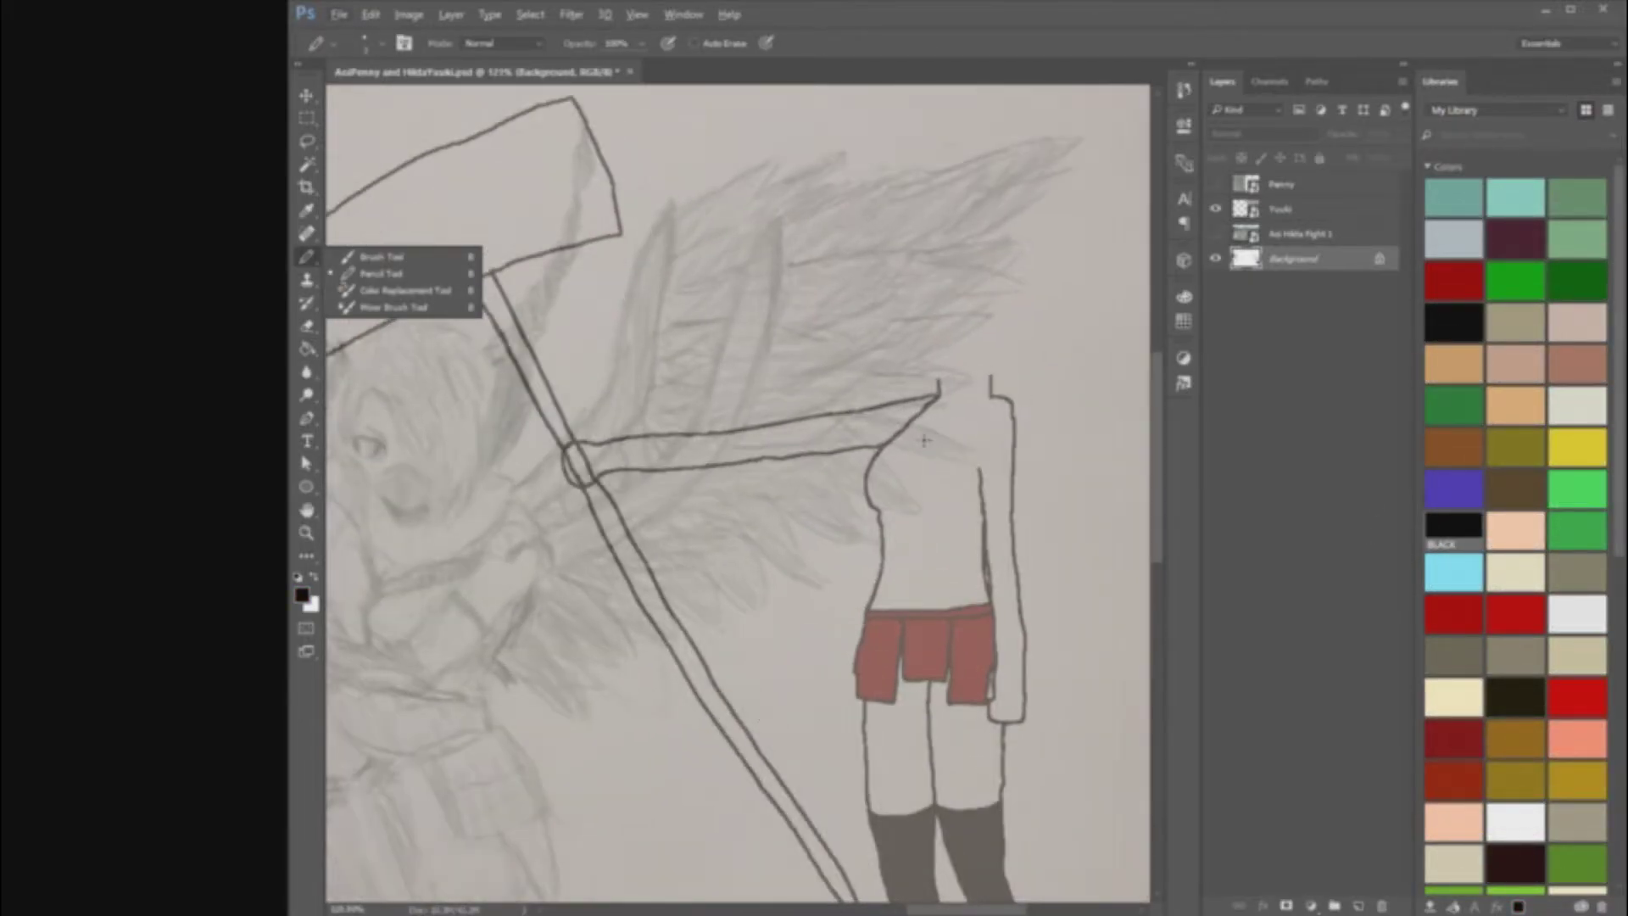
scroll(403, 533, down, 3)
scroll(403, 533, up, 11)
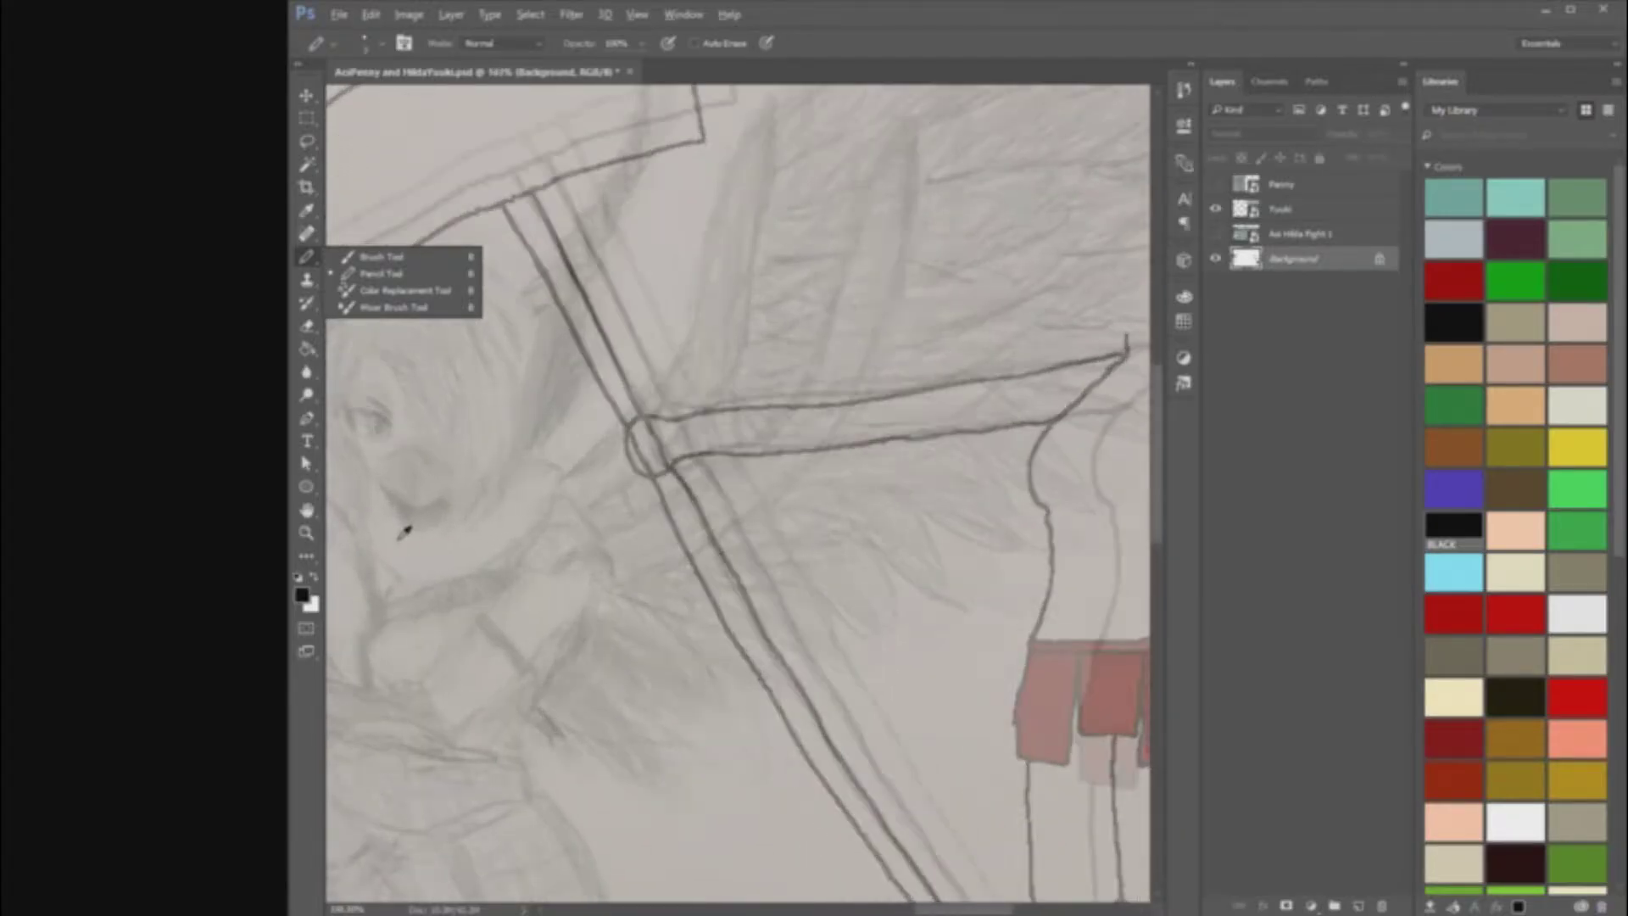
scroll(404, 535, down, 11)
scroll(998, 475, up, 4)
click(999, 467)
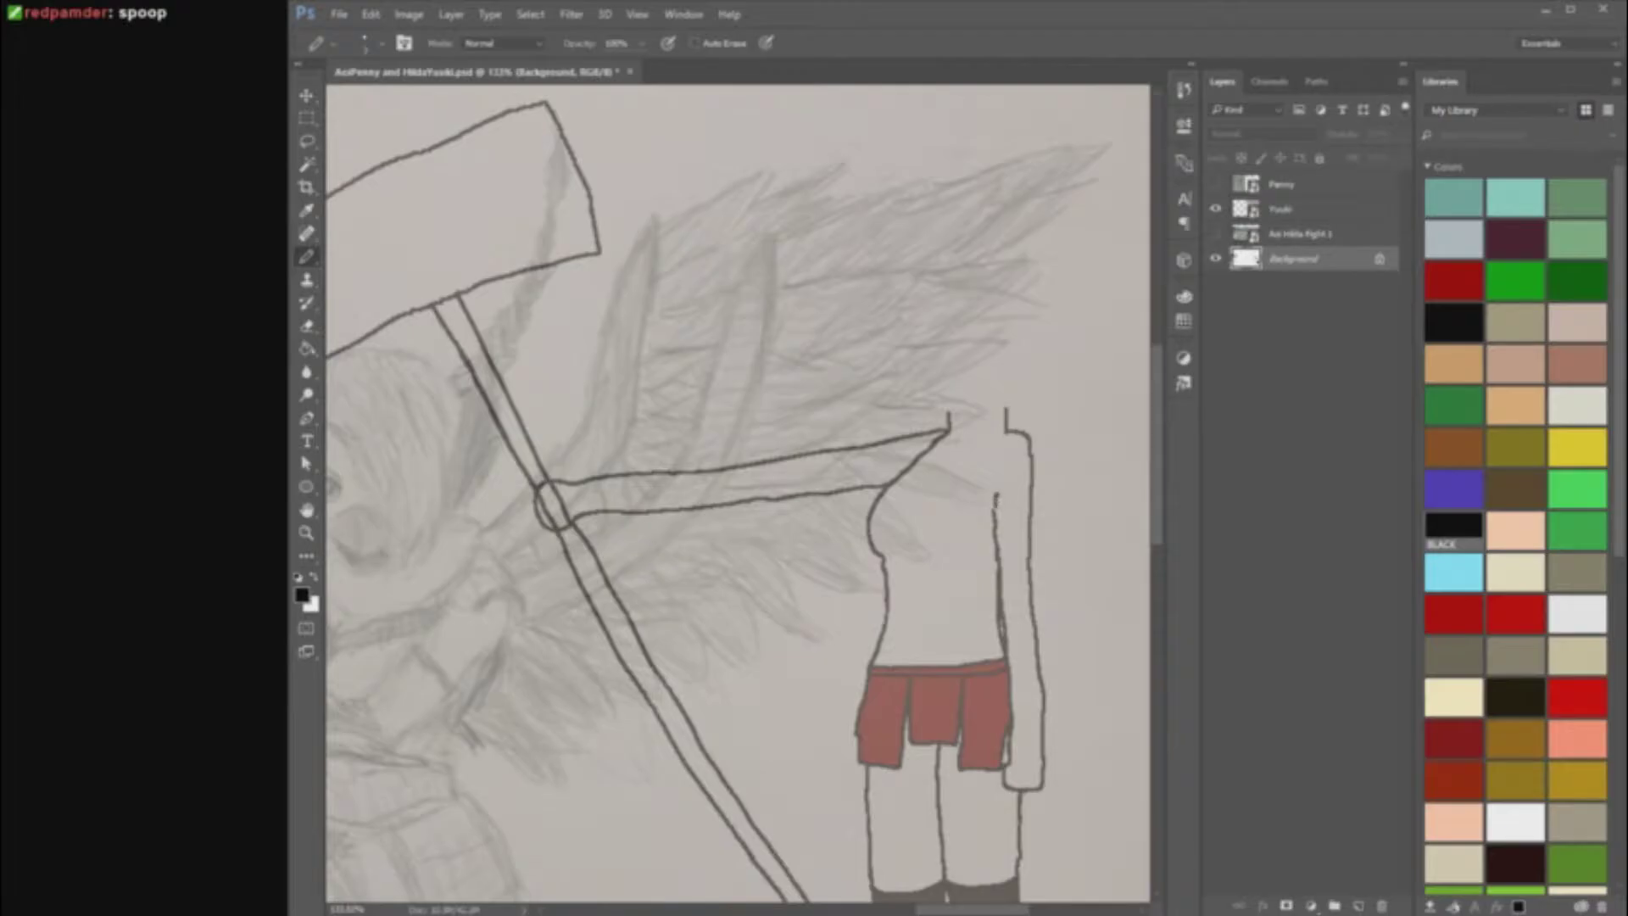
scroll(998, 481, up, 3)
scroll(1035, 425, down, 3)
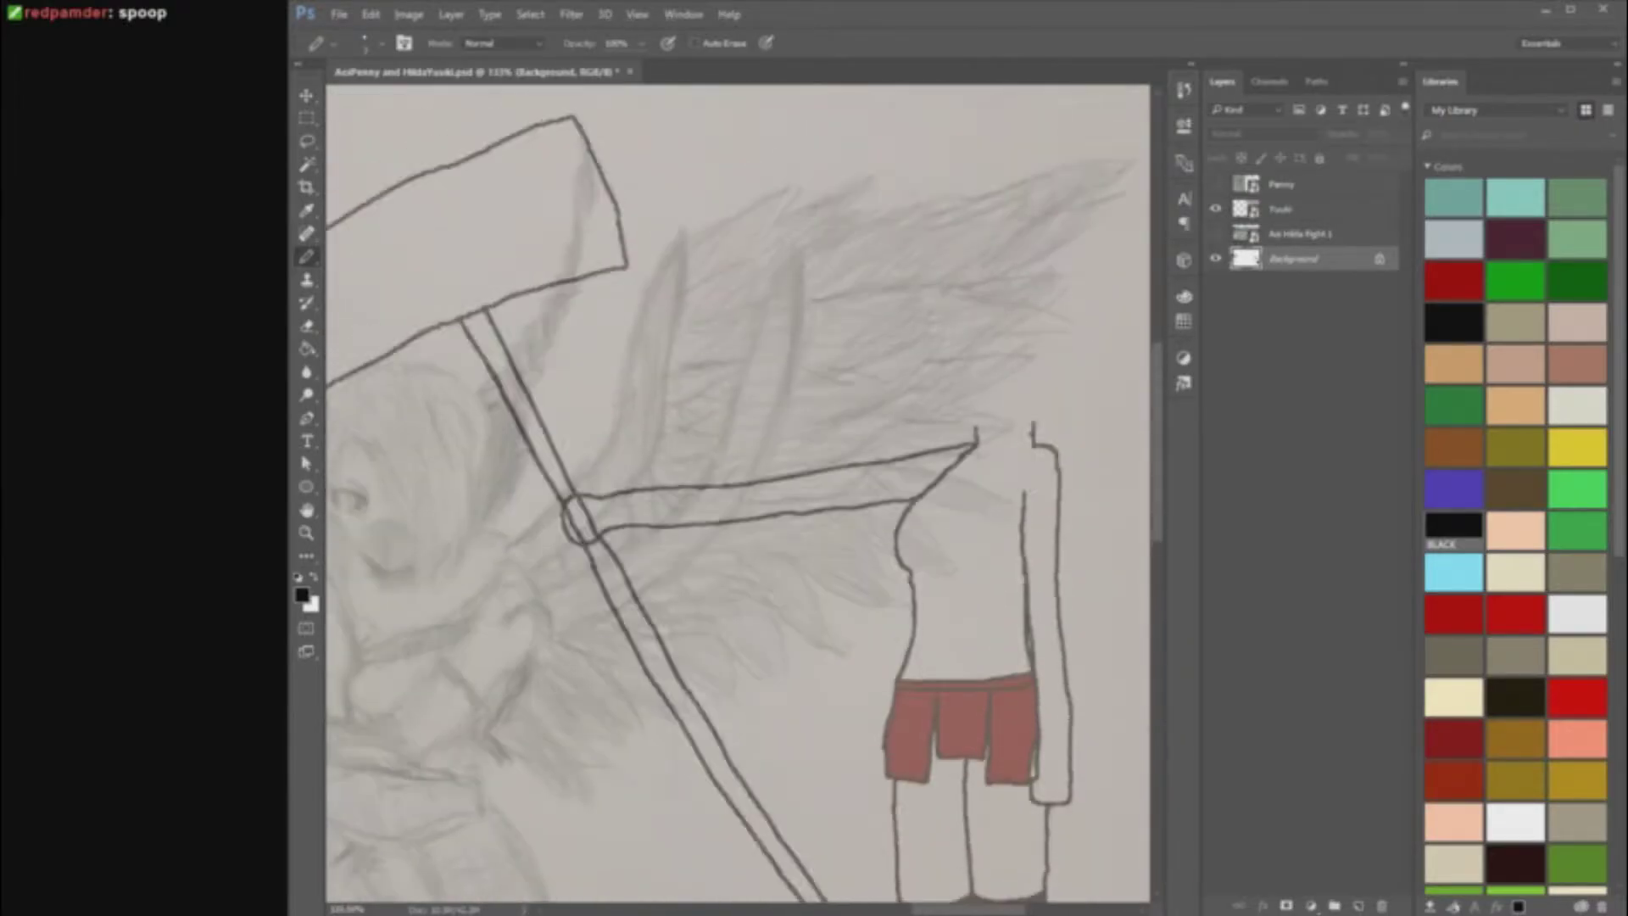
scroll(1029, 486, up, 1)
scroll(1028, 486, down, 3)
scroll(847, 518, up, 4)
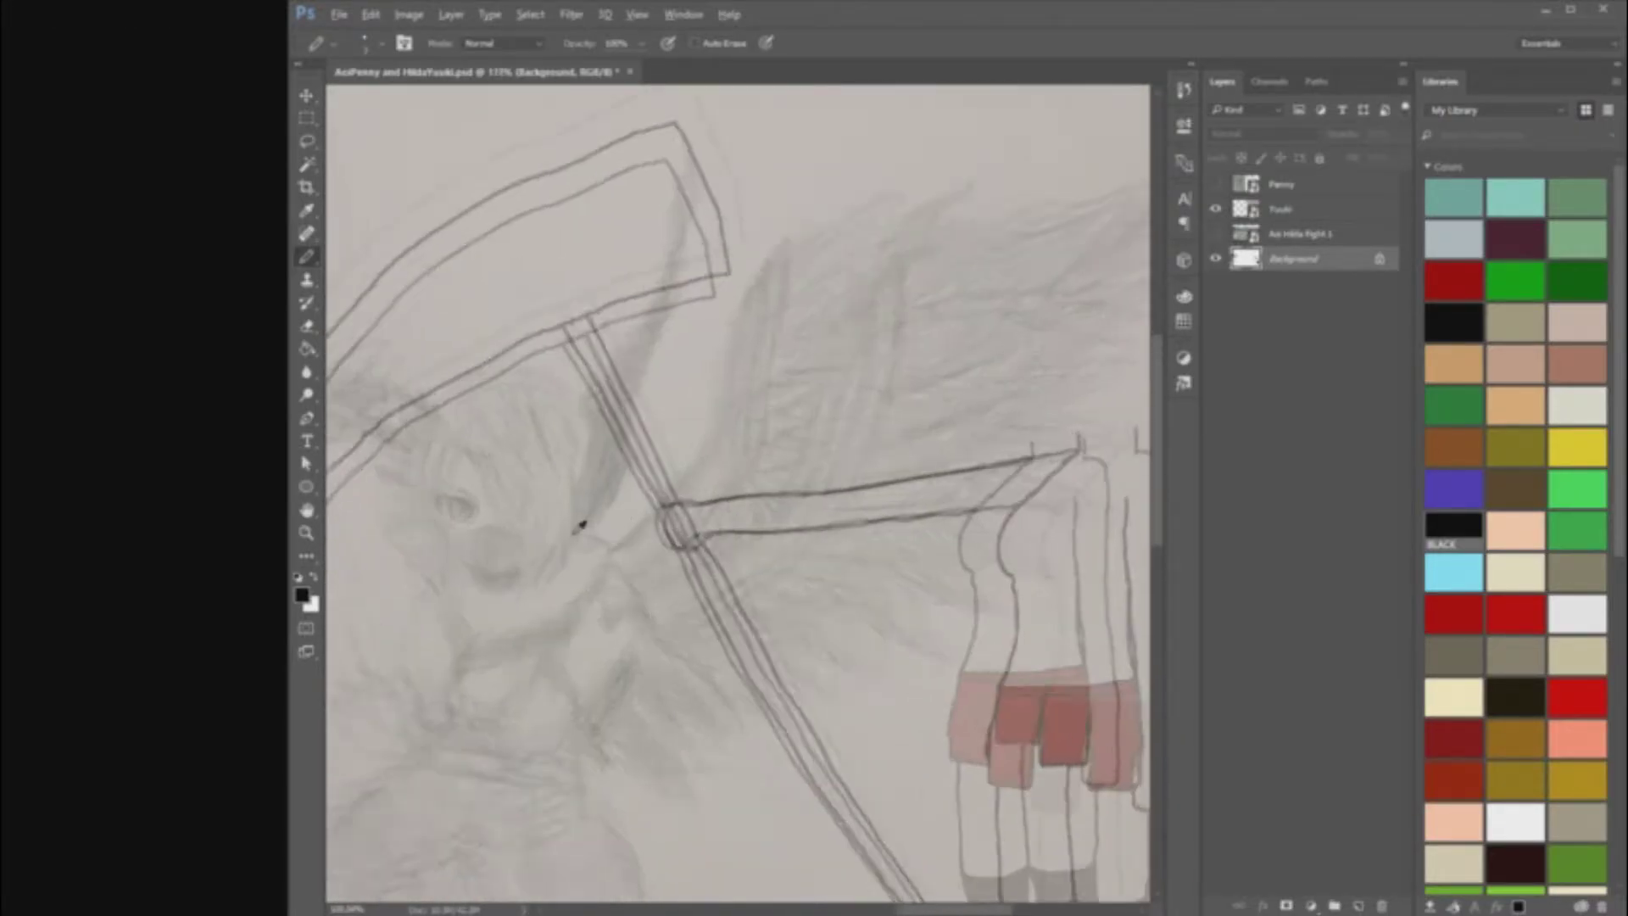
Step: Erase the outer edge of the hand on the scythe shaft and draw four curled fingers there in black
key(e)
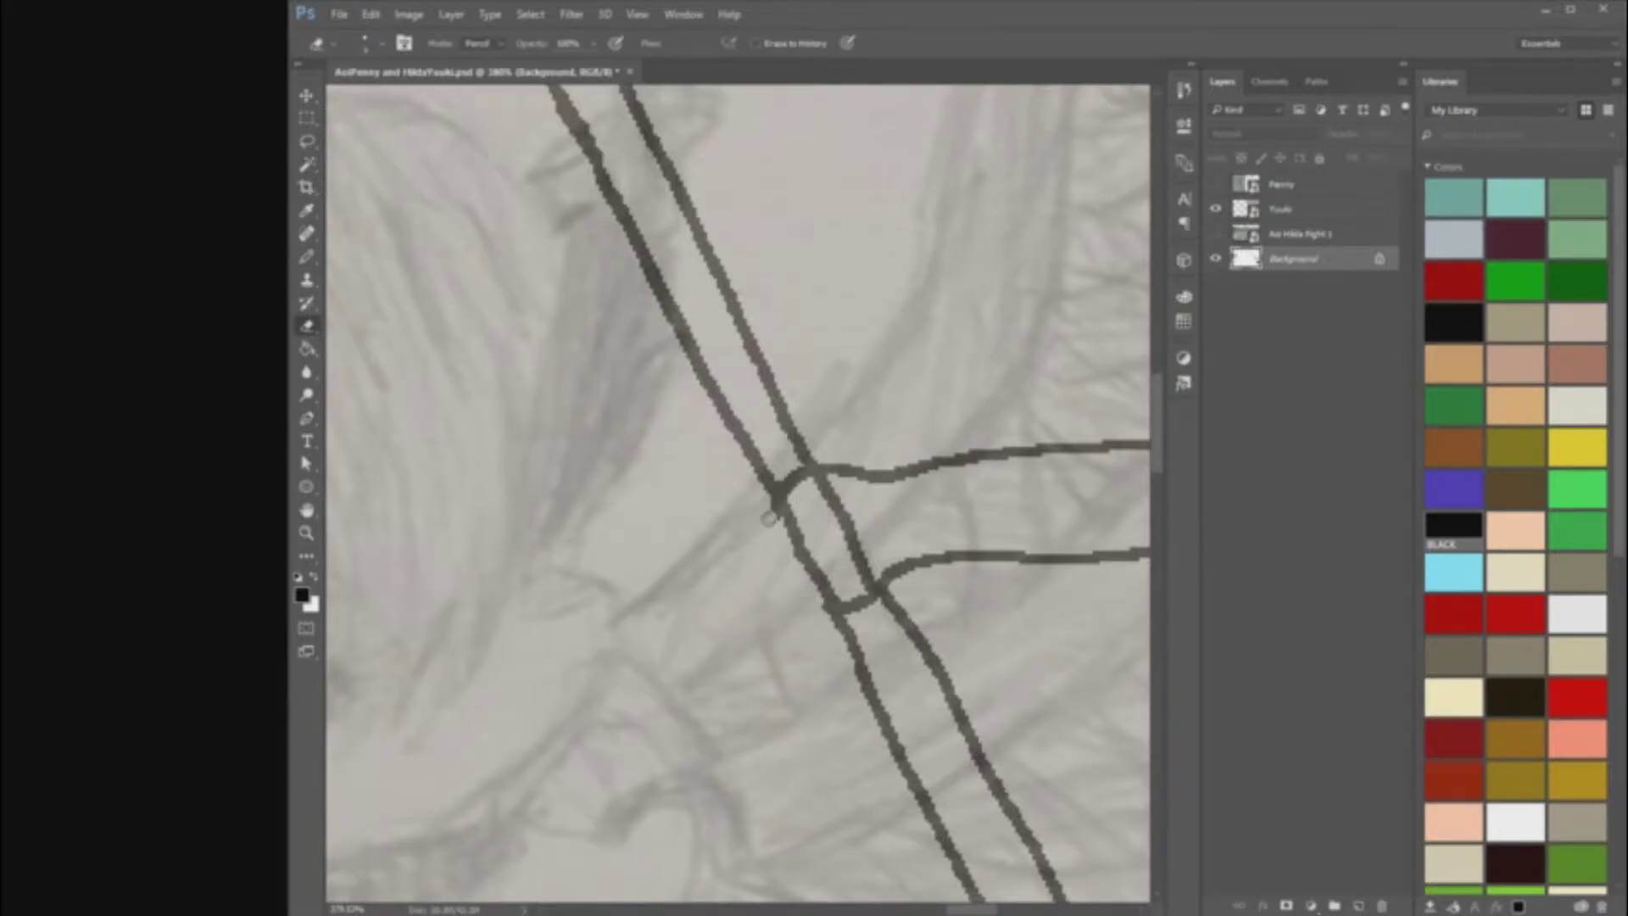
key(b)
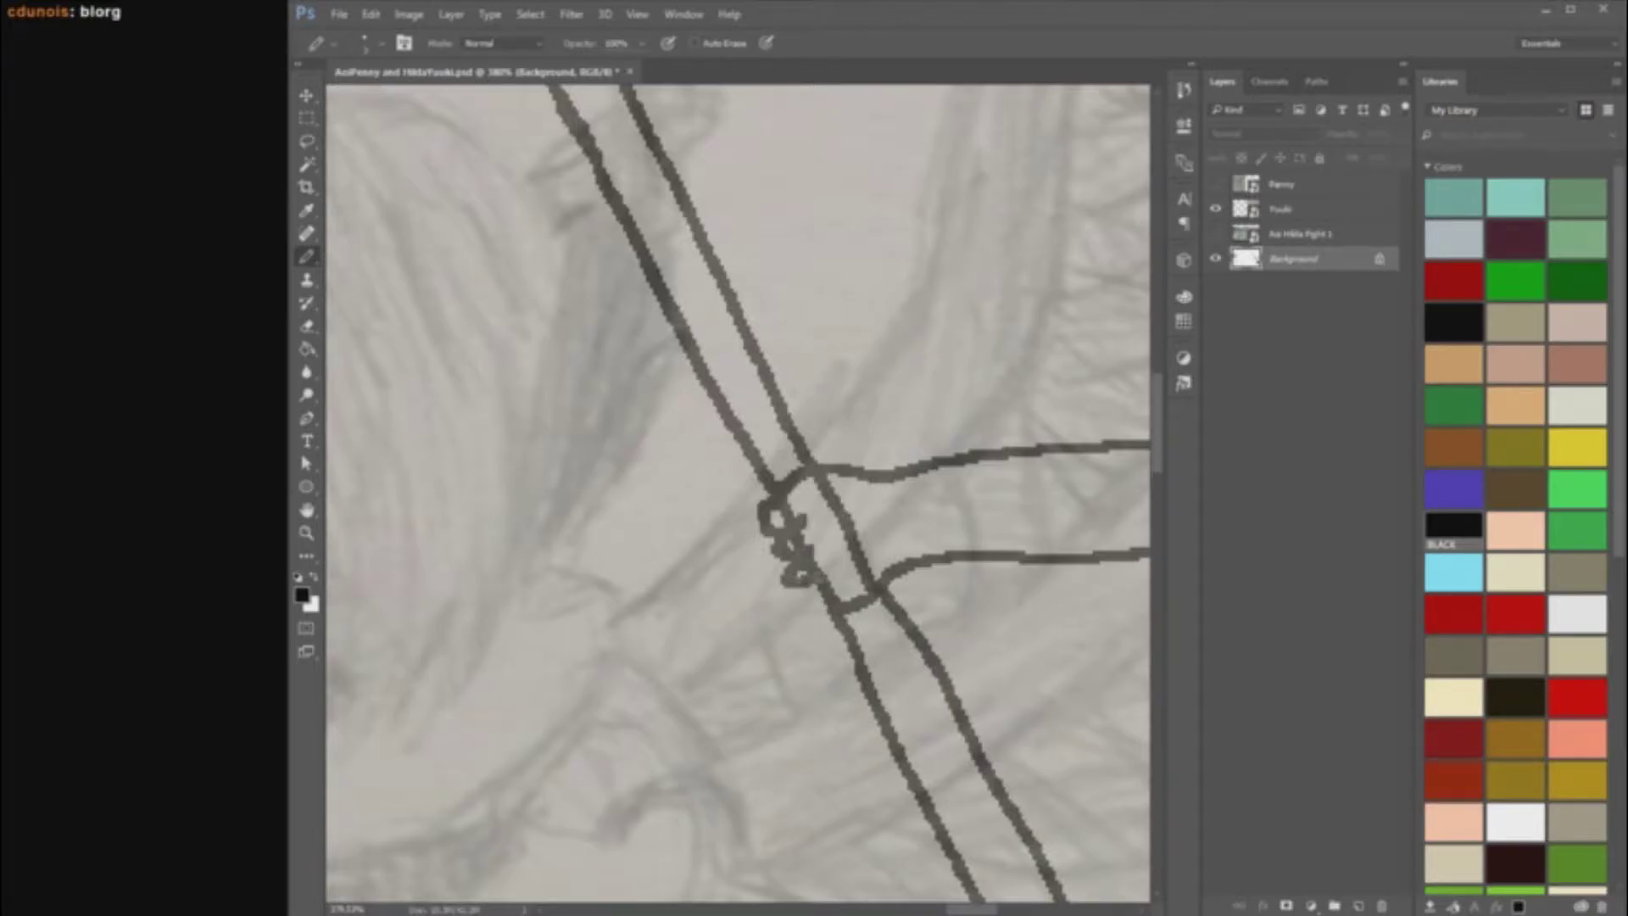
drag(813, 606, 850, 586)
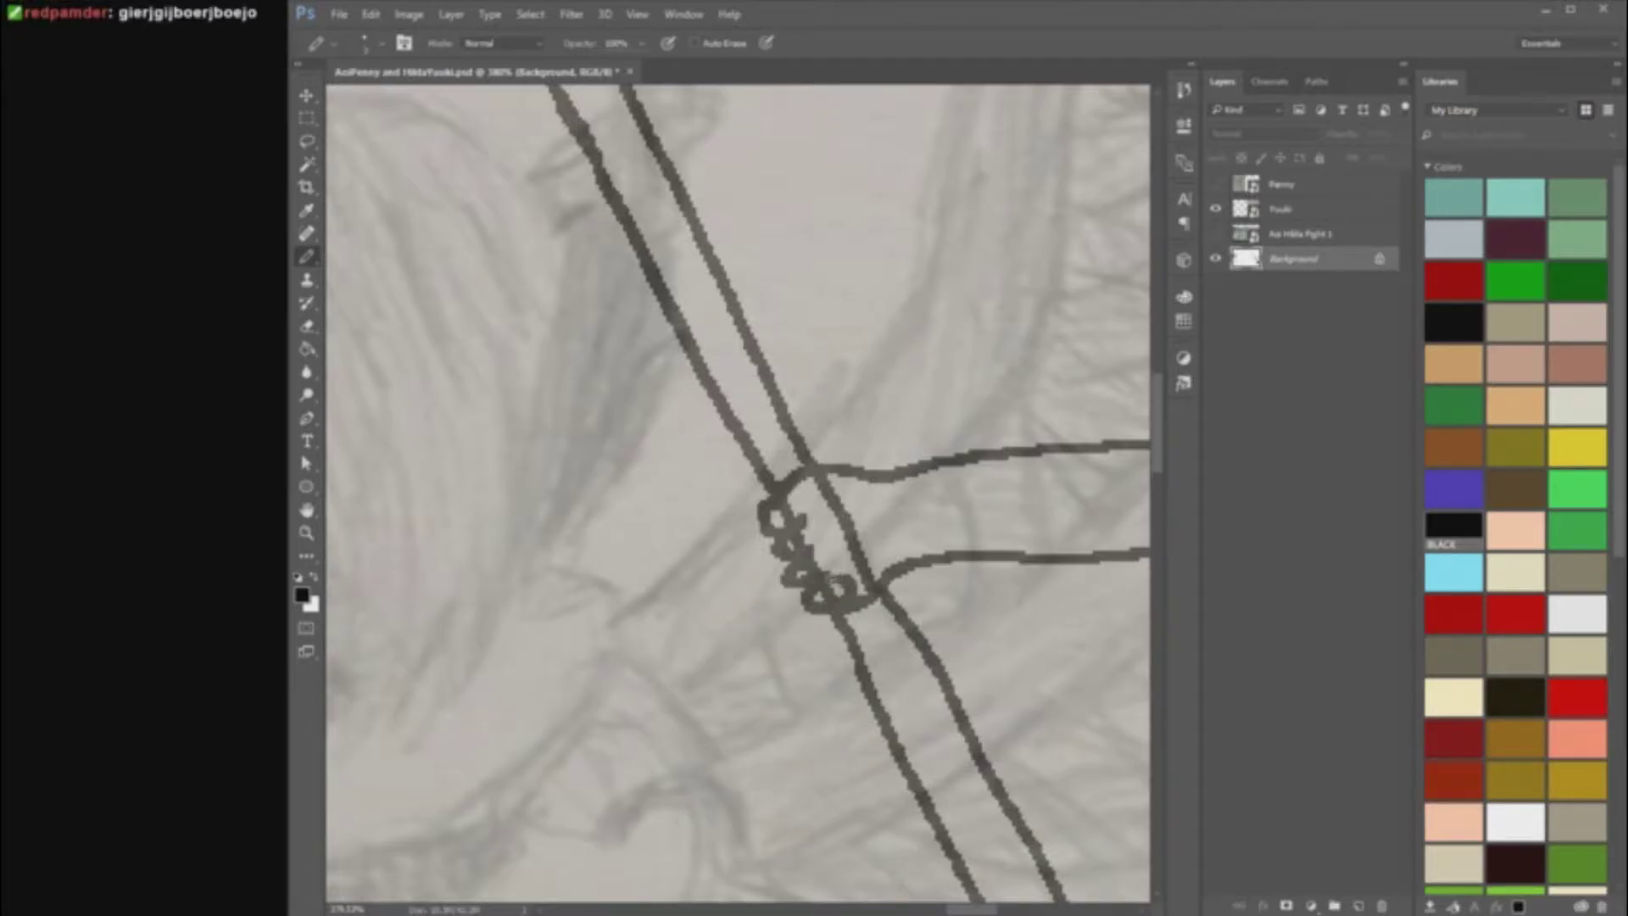
drag(798, 498, 791, 492)
scroll(1014, 665, down, 15)
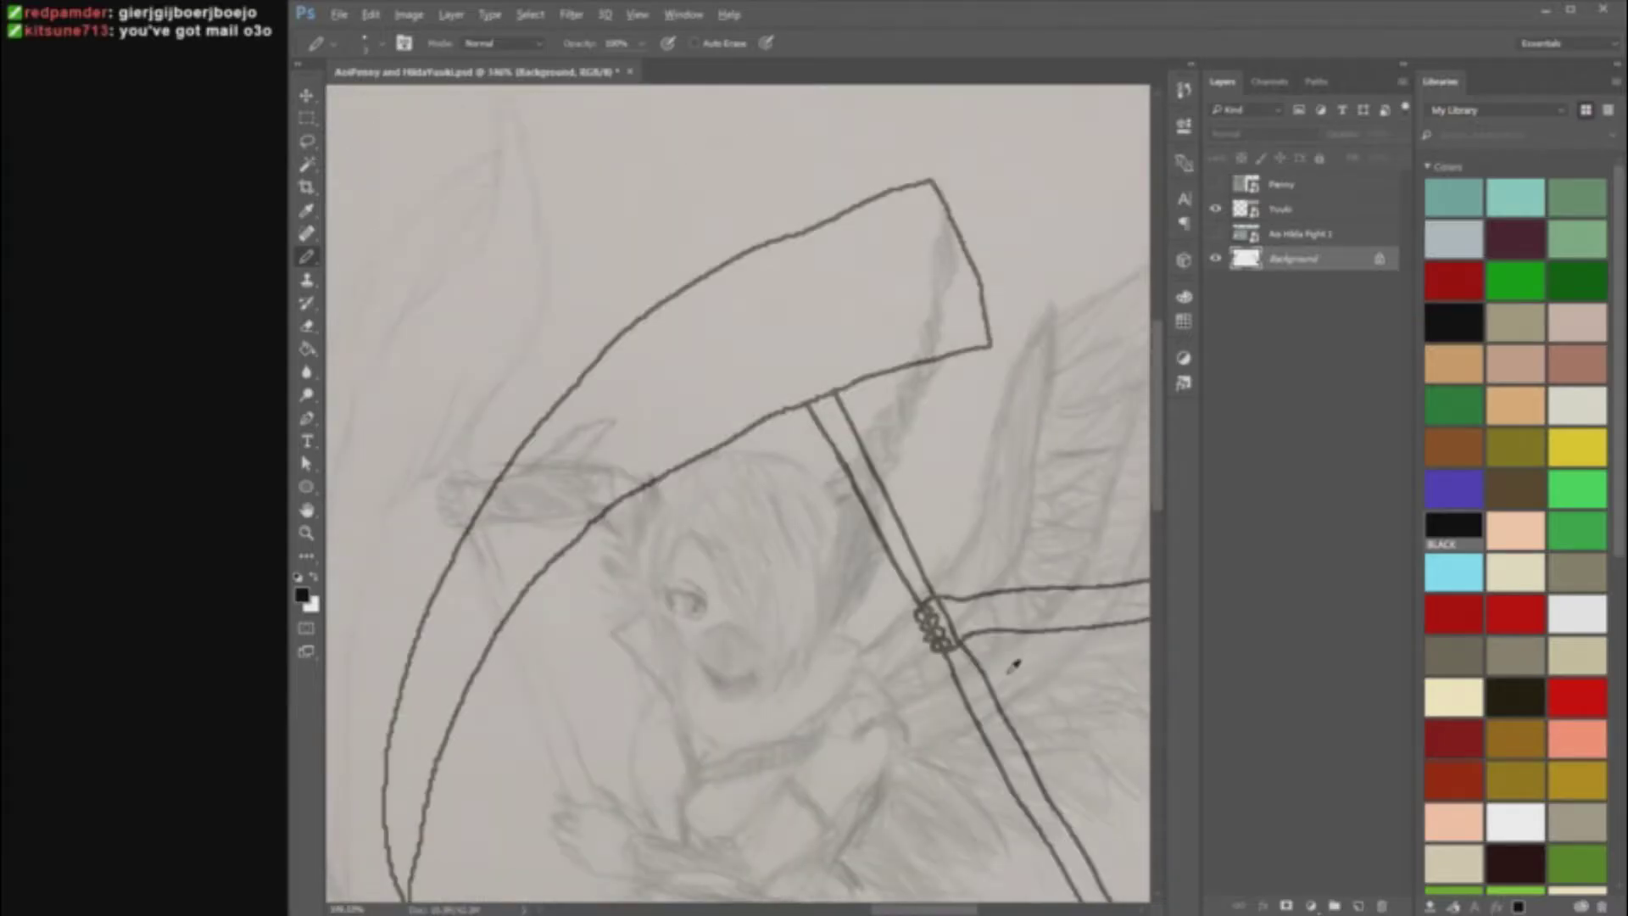
scroll(1052, 478, up, 8)
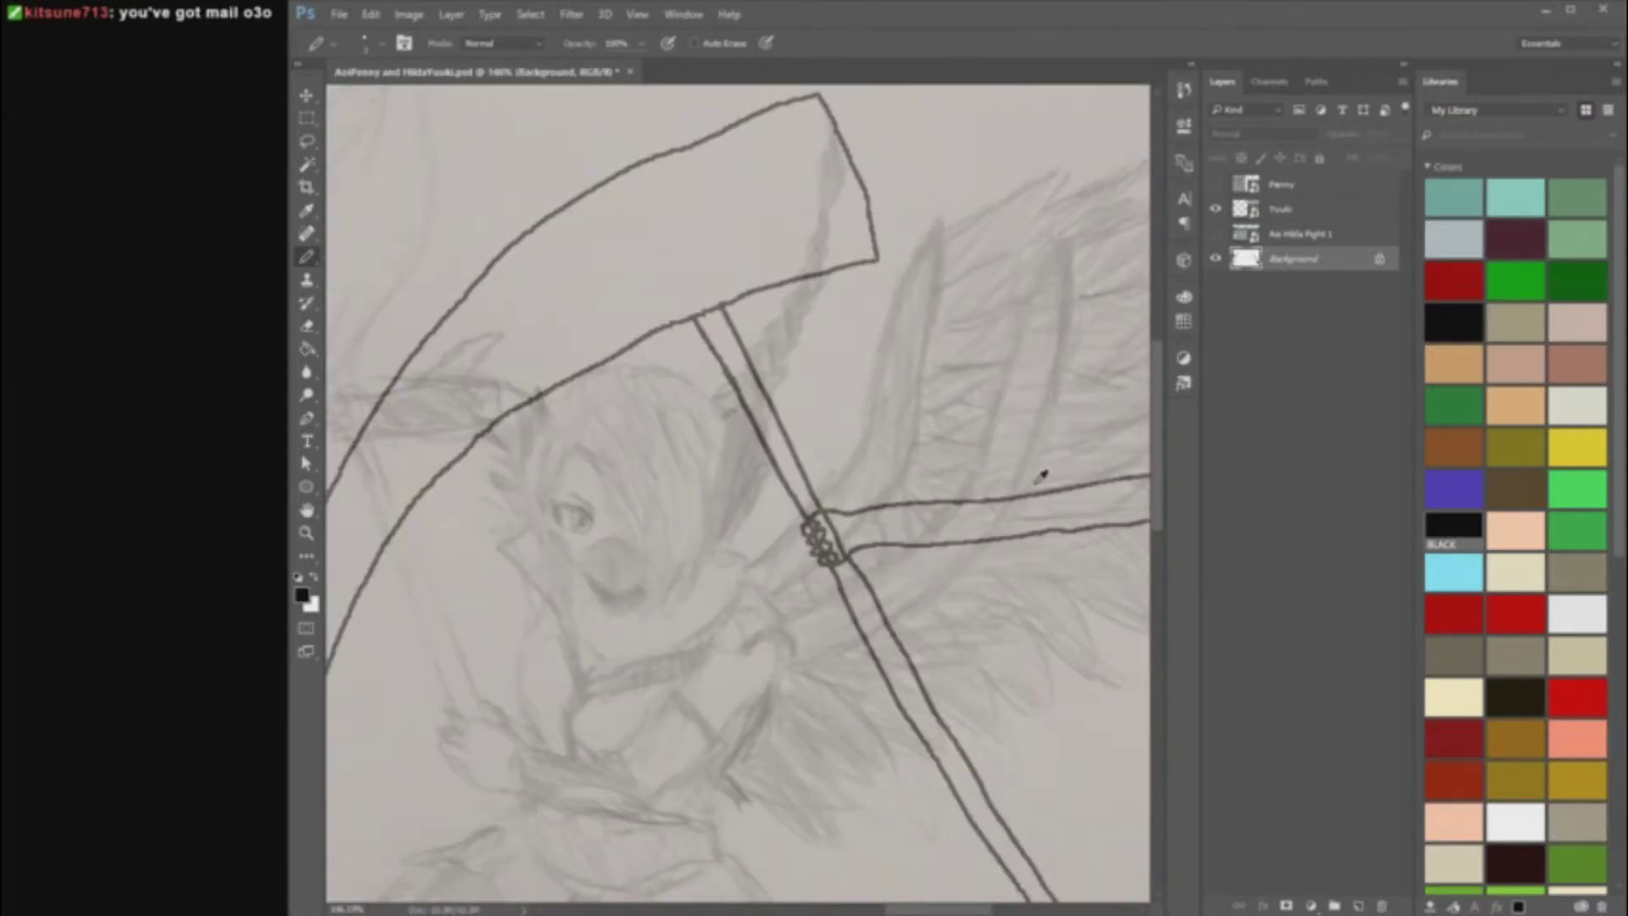
scroll(988, 515, up, 2)
scroll(843, 560, up, 5)
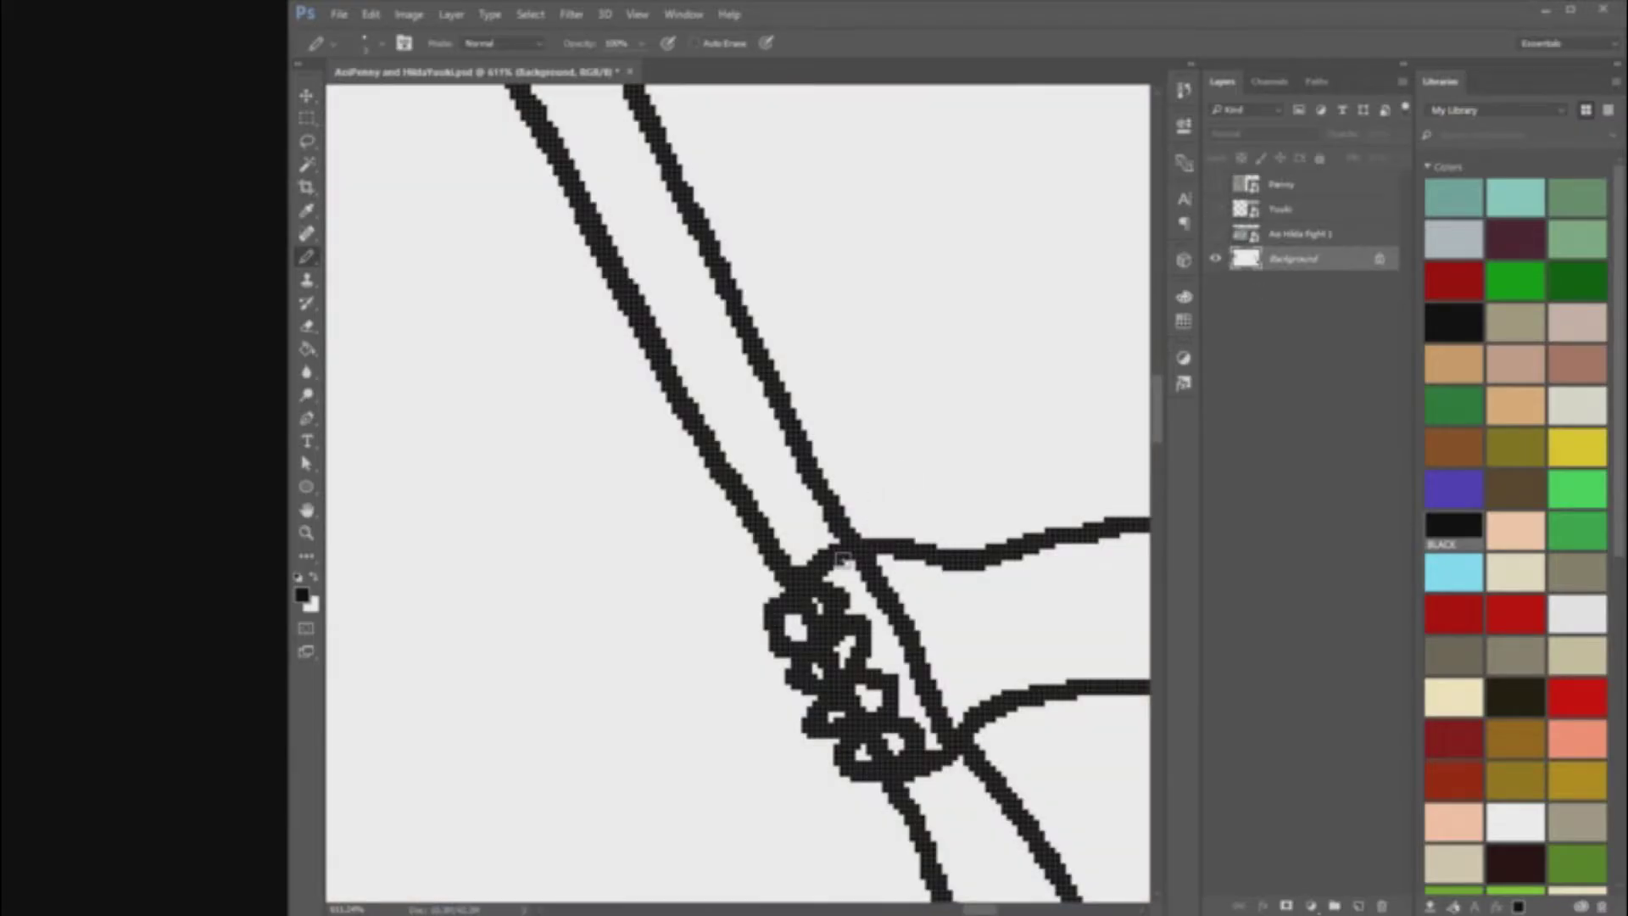
Step: Sample the white canvas colour and clear the stray black pixels inside the four finger loops
scroll(843, 560, down, 1)
alt+click(752, 547)
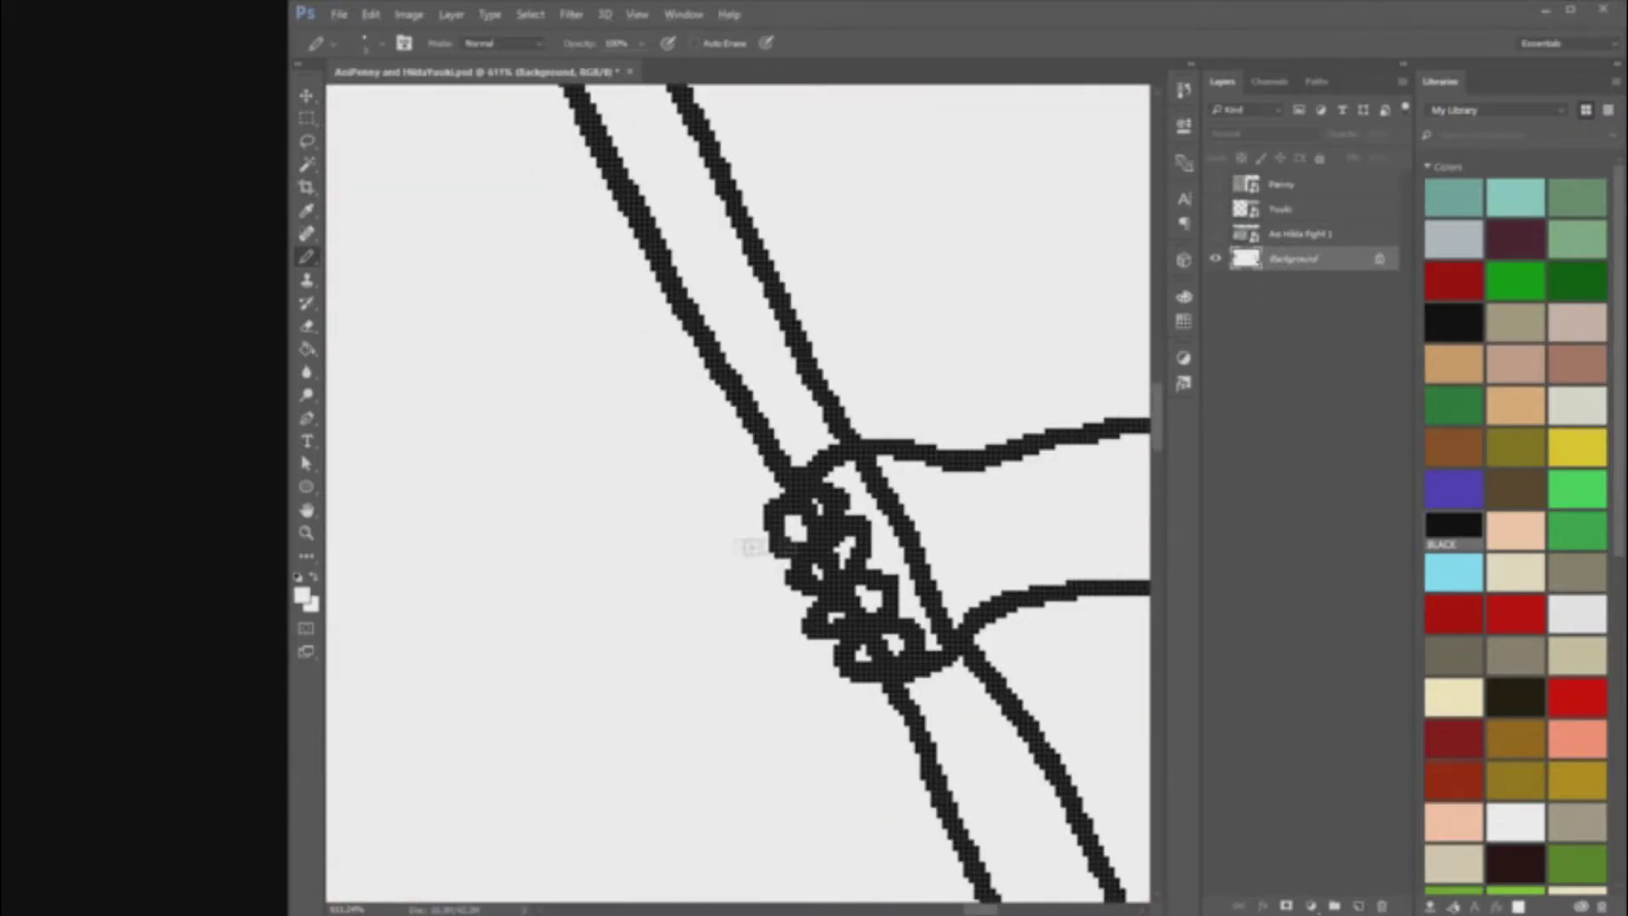
scroll(806, 481, up, 4)
drag(808, 555, 813, 538)
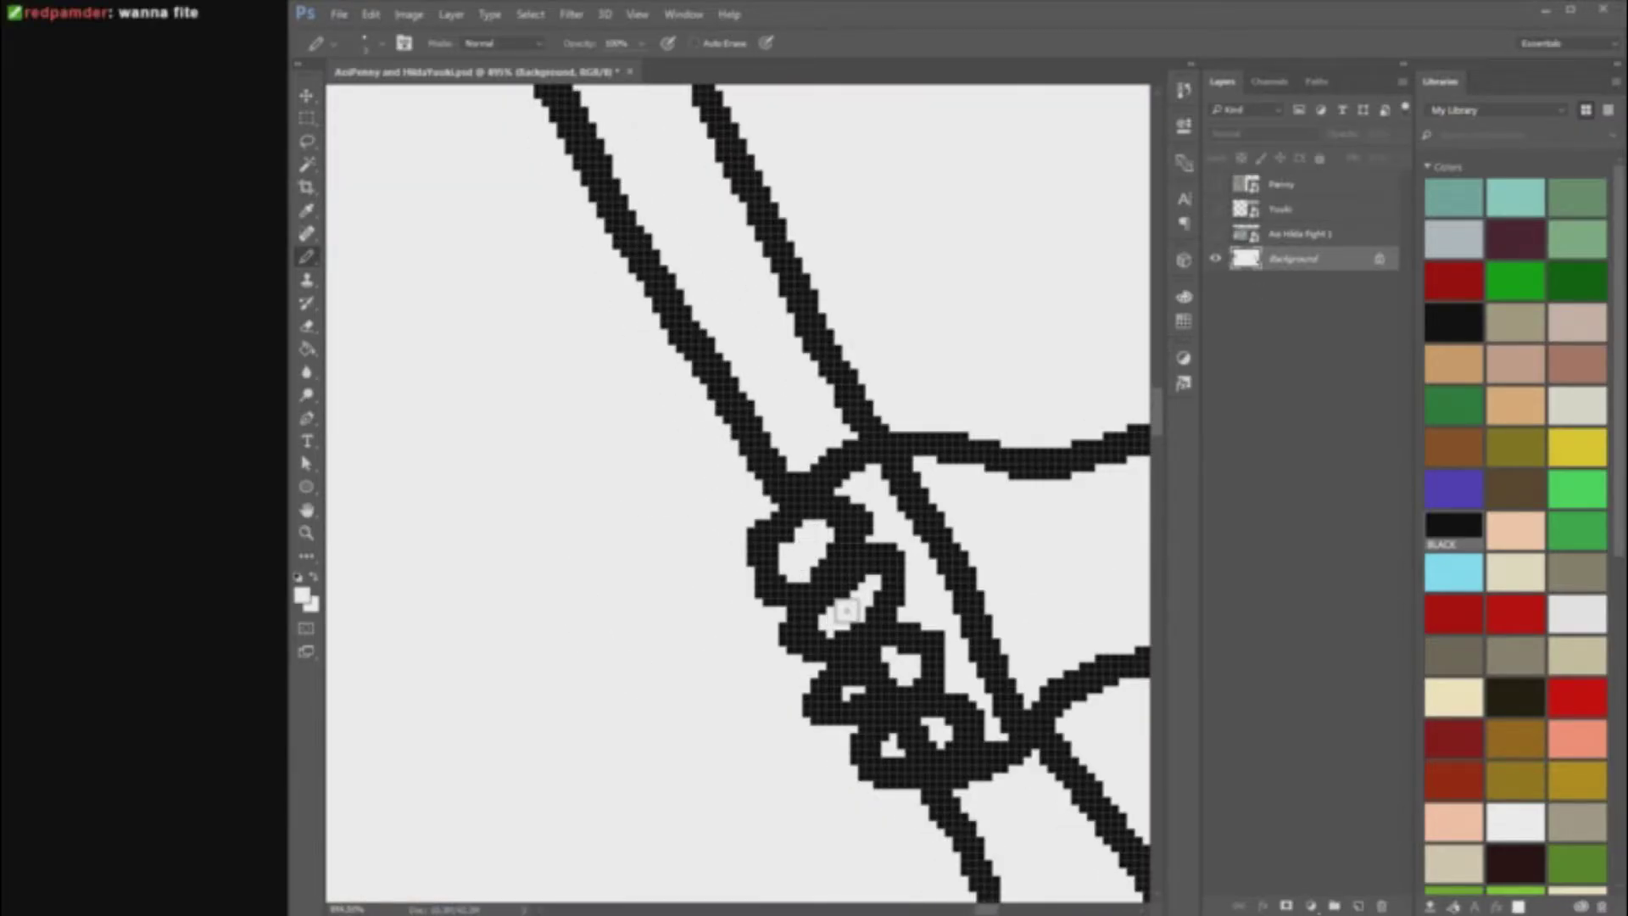
drag(858, 675, 882, 670)
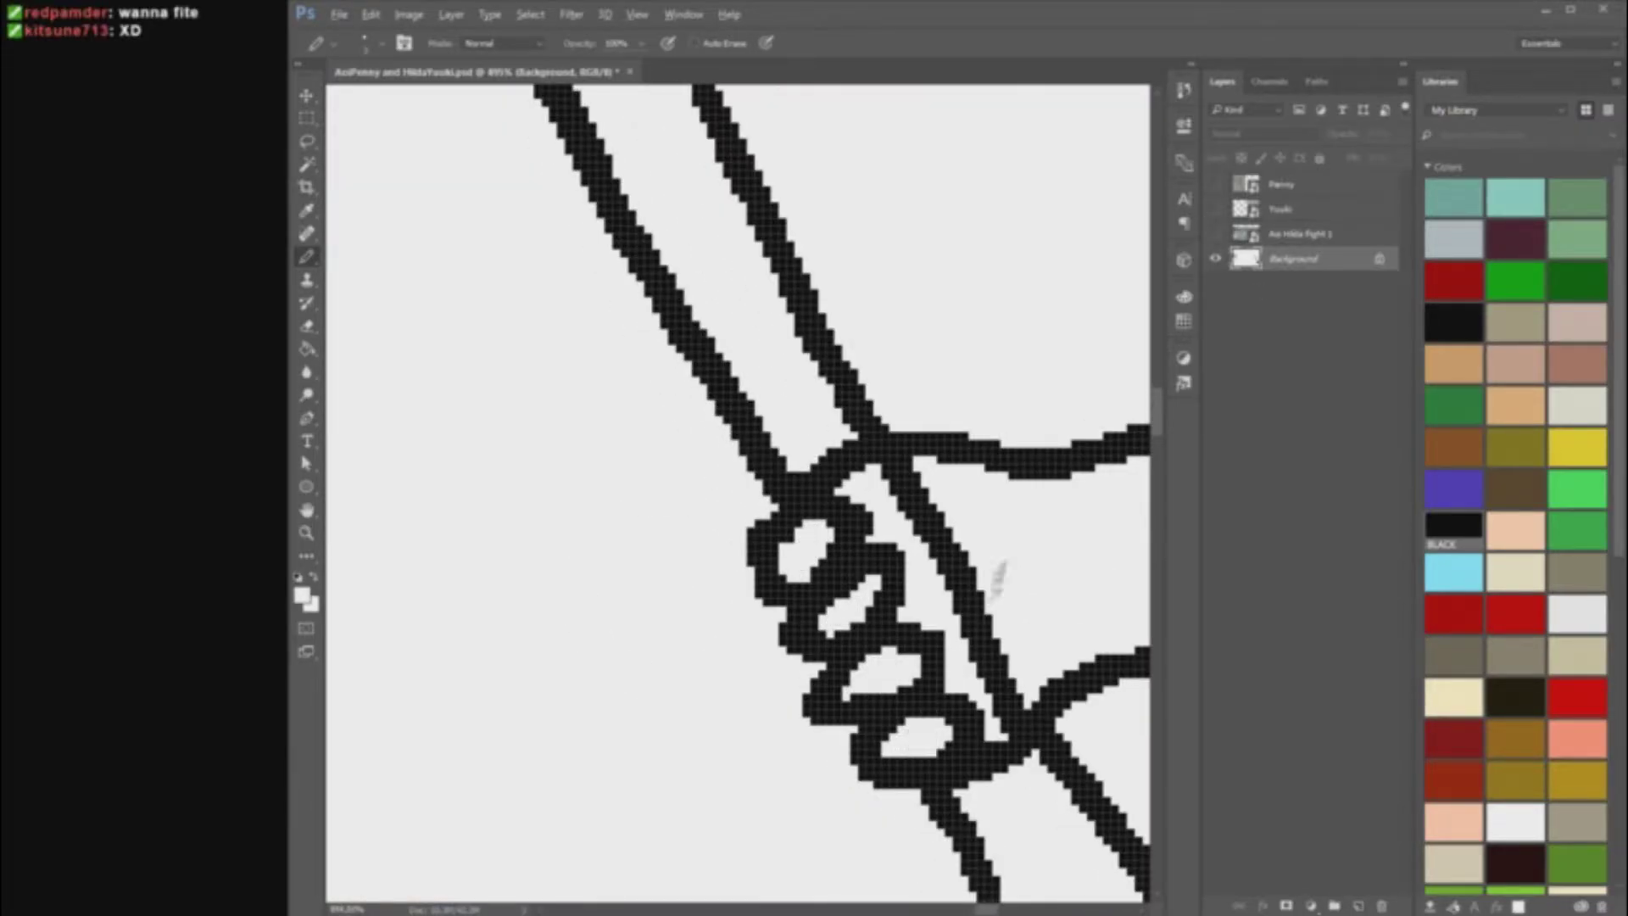
Step: Paint out the hand outline crossing the scythe shaft above the fingers with white
scroll(988, 598, down, 5)
scroll(933, 560, up, 5)
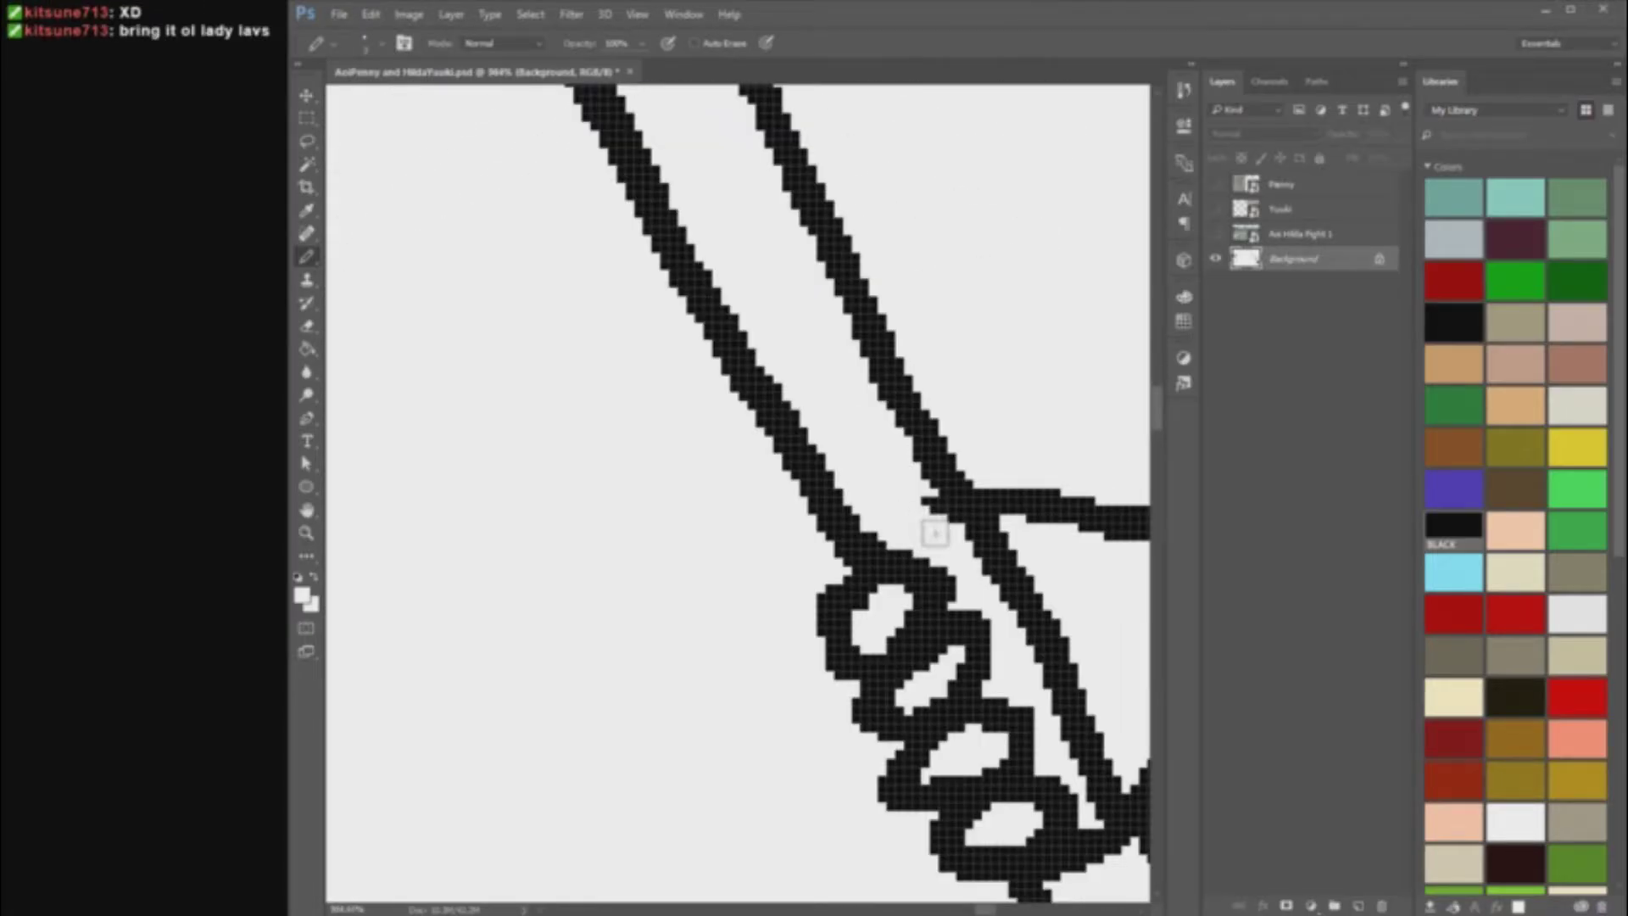
scroll(1085, 741, down, 3)
scroll(1105, 666, down, 6)
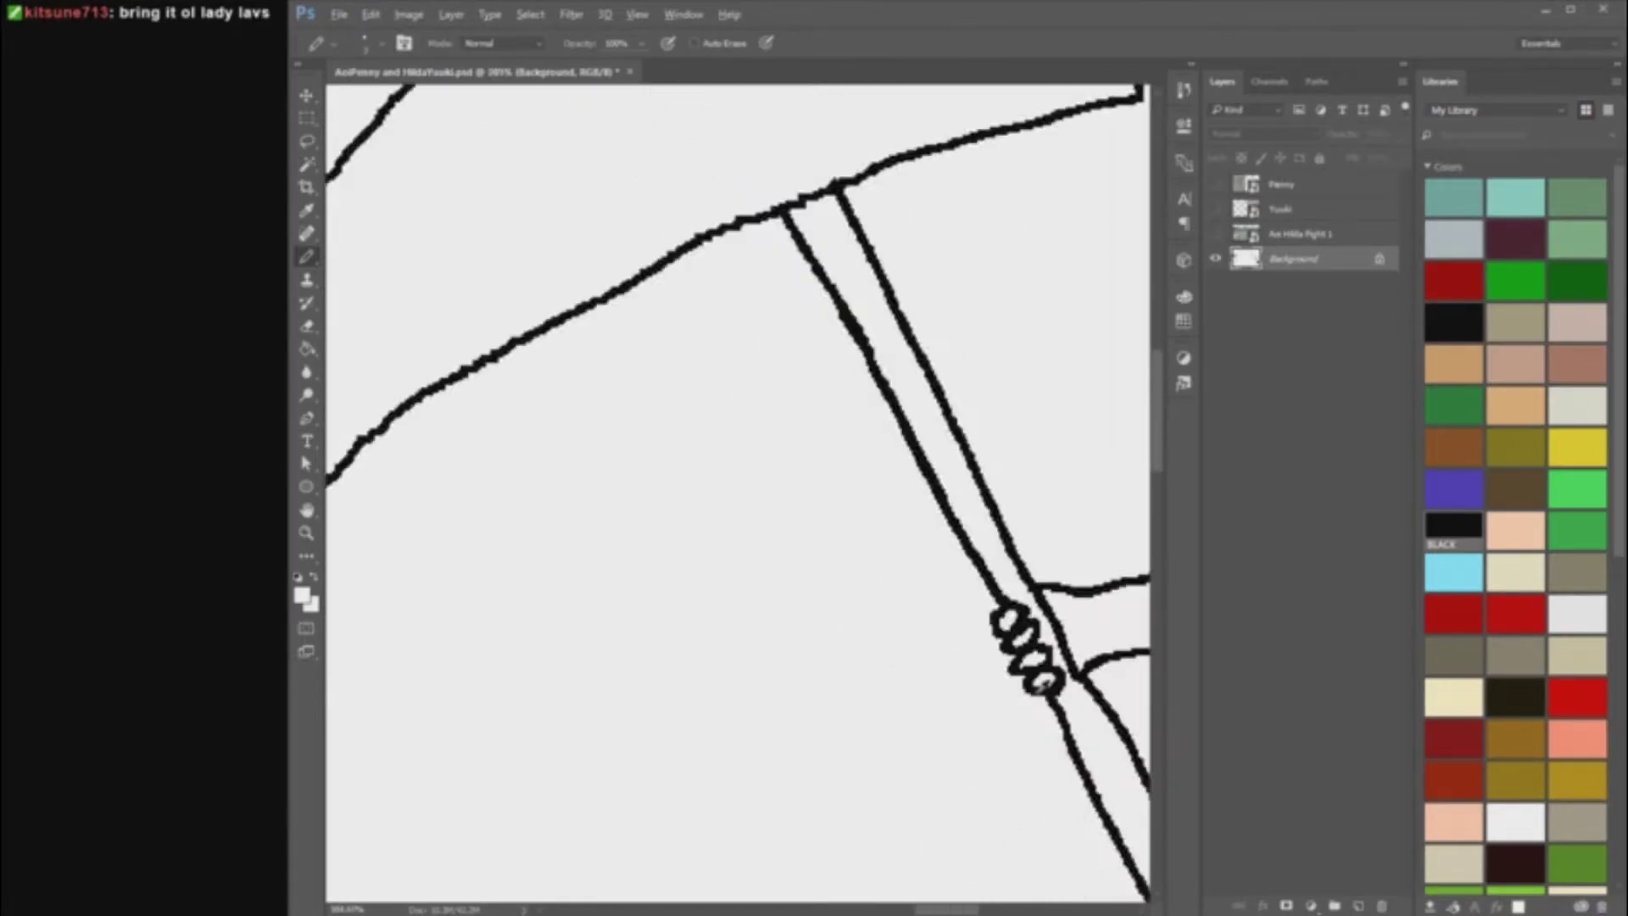
scroll(830, 523, up, 3)
scroll(822, 532, up, 4)
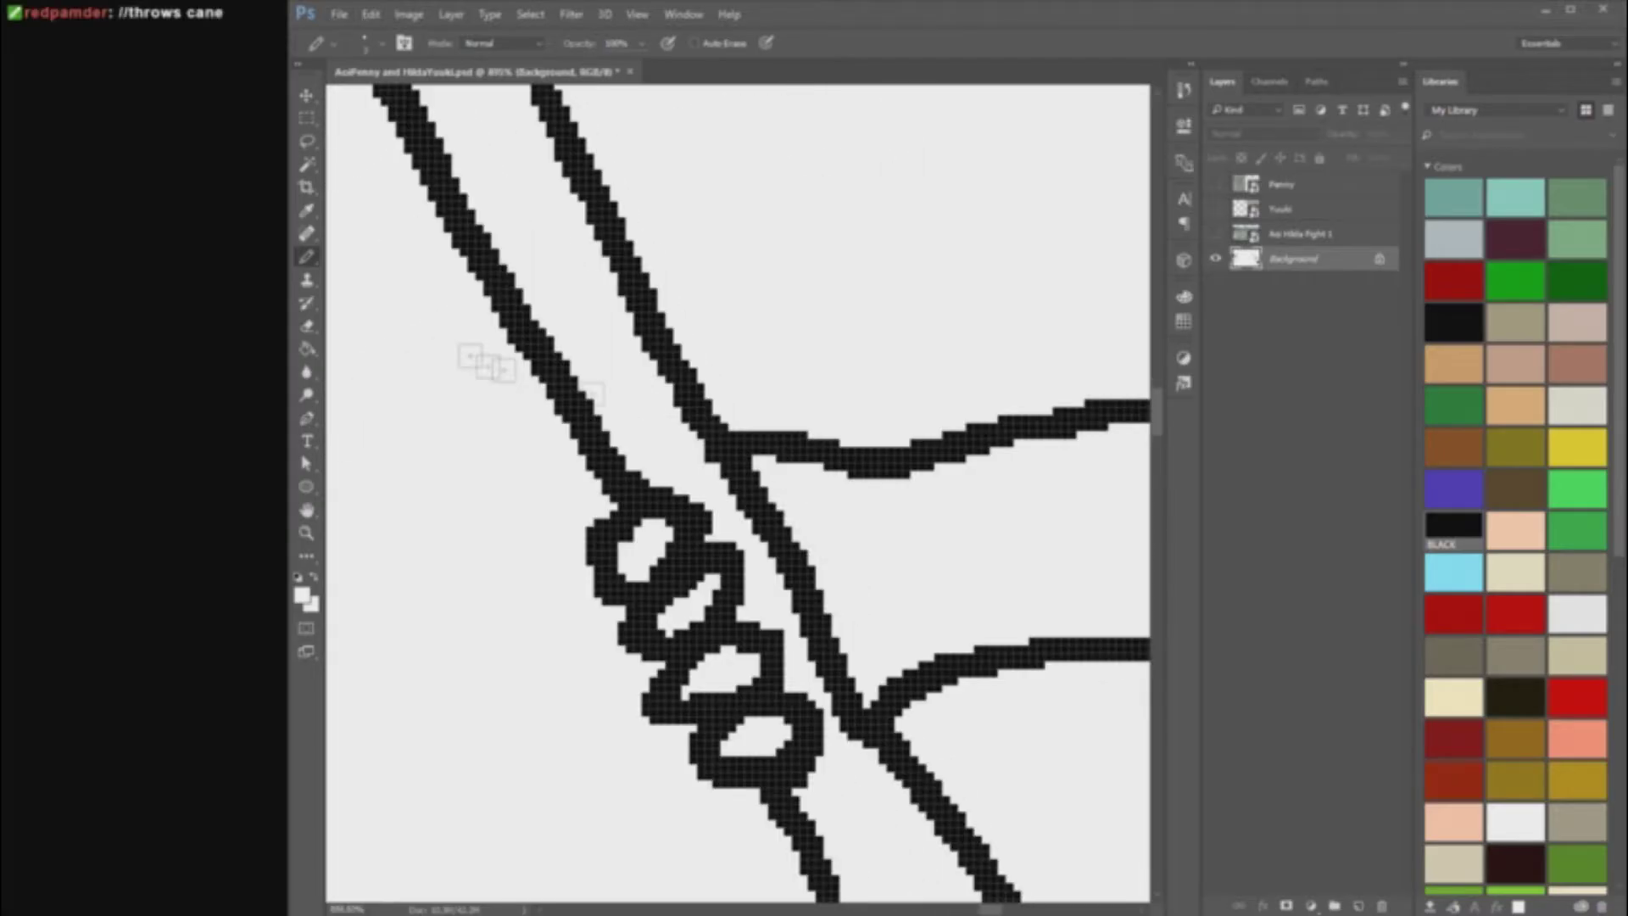
mouse_move(814, 458)
mouse_down()
mouse_move(698, 516)
mouse_move(666, 496)
mouse_move(751, 441)
mouse_up()
scroll(766, 460, up, 2)
Step: Draw a black thumb across the shaft, joining the top finger to the arm's upper outline
alt+click(663, 527)
drag(670, 523, 719, 501)
scroll(797, 678, down, 10)
scroll(890, 780, up, 5)
scroll(891, 781, down, 5)
scroll(987, 743, up, 3)
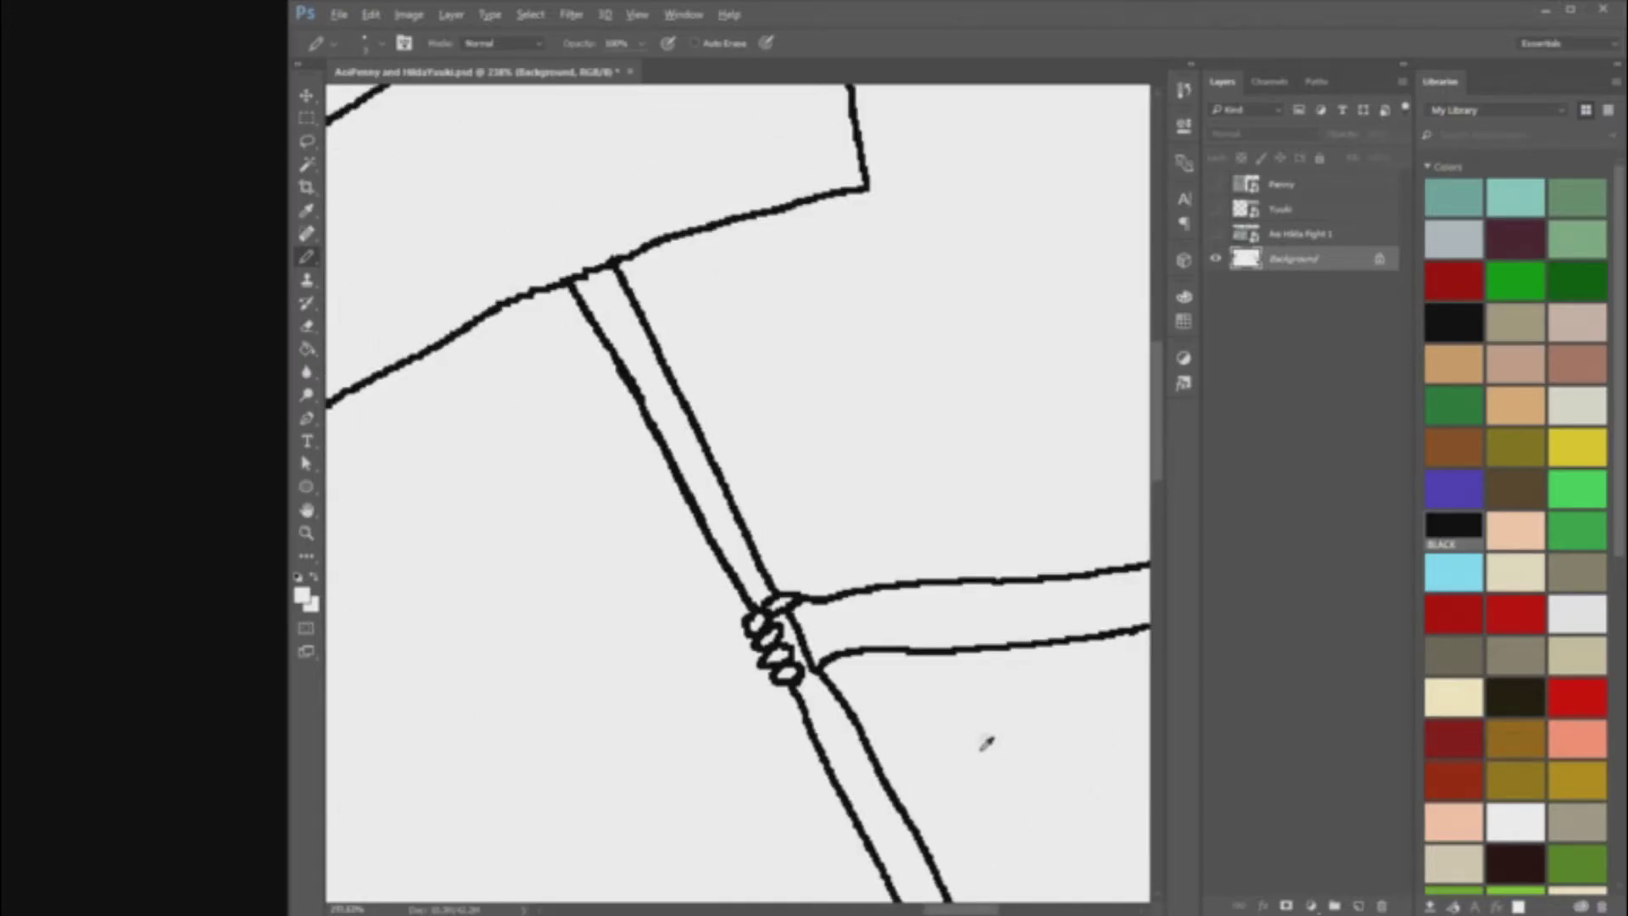
Step: Erase the wrist end of the arm's lower outline and redraw it in black to meet the scythe shaft
scroll(893, 683, up, 4)
click(307, 326)
mouse_move(742, 632)
mouse_down()
mouse_move(797, 599)
mouse_move(856, 622)
mouse_up()
key(b)
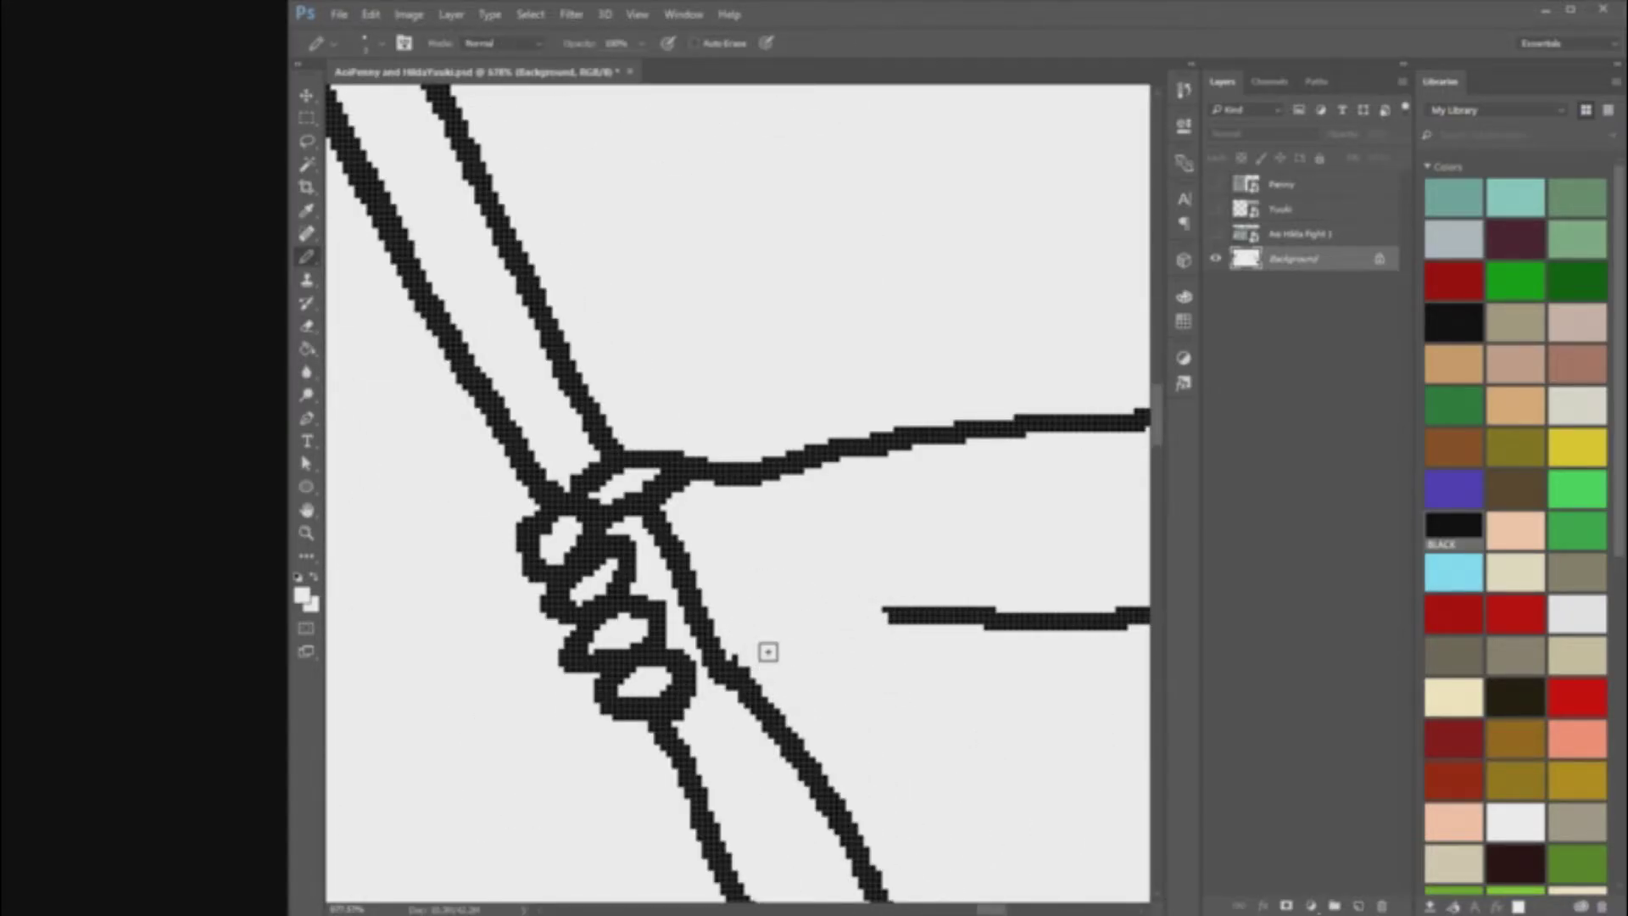
key(x)
mouse_move(885, 615)
mouse_down()
mouse_move(745, 662)
mouse_move(808, 633)
mouse_up()
key(ctrl+z)
scroll(738, 660, down, 10)
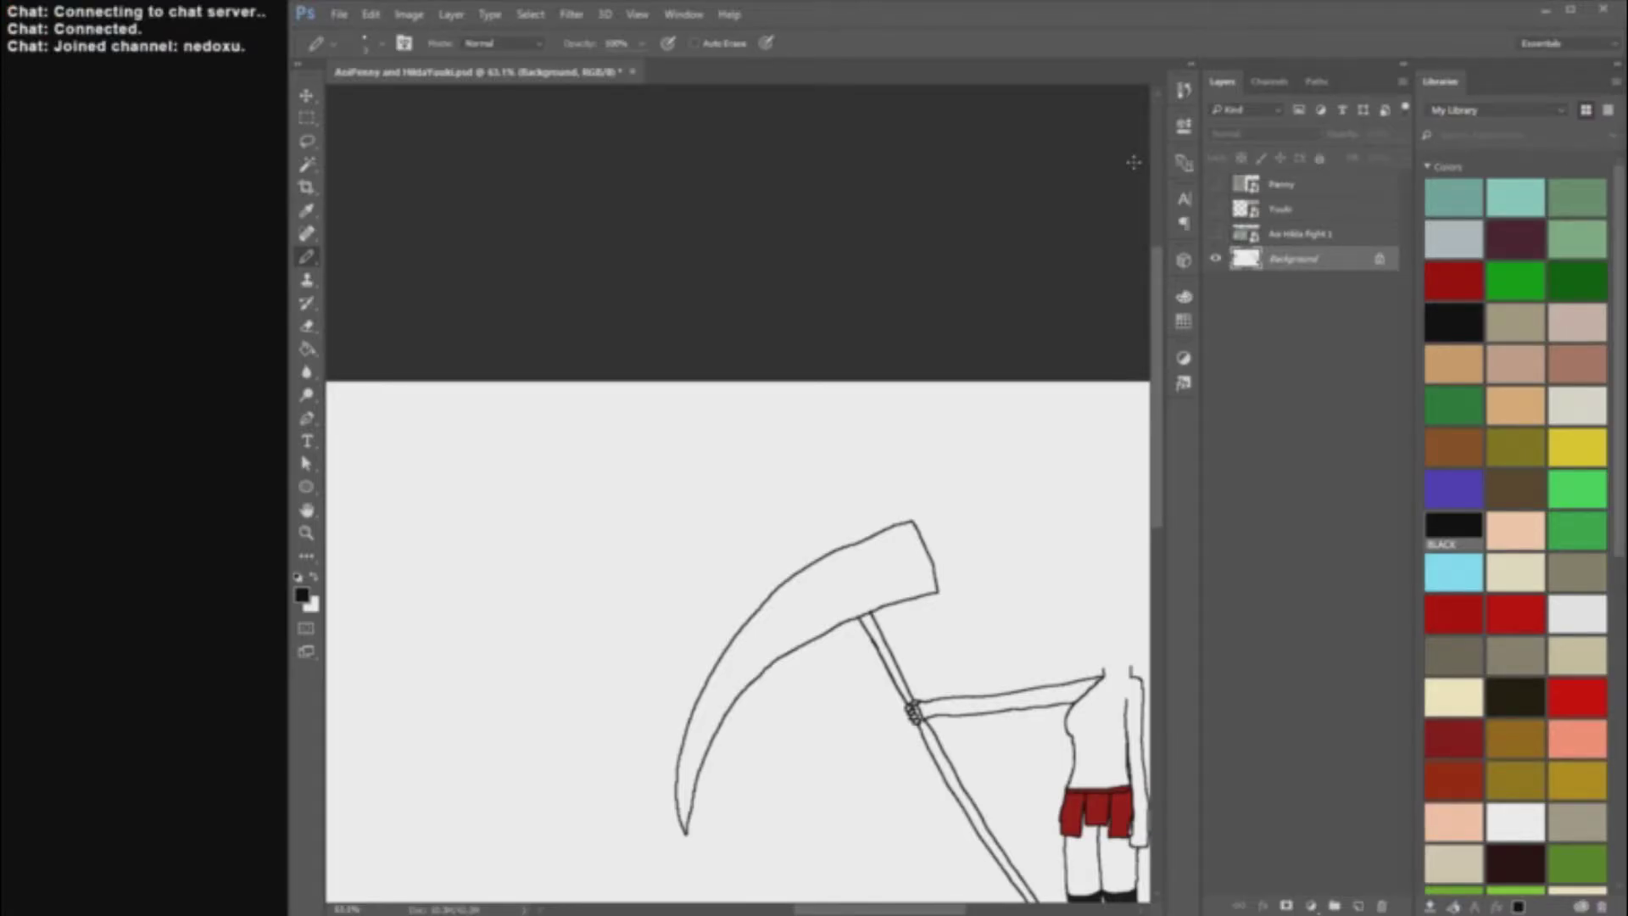
Step: Show the Yuuki sketch layer over the line art again
scroll(1134, 162, up, 5)
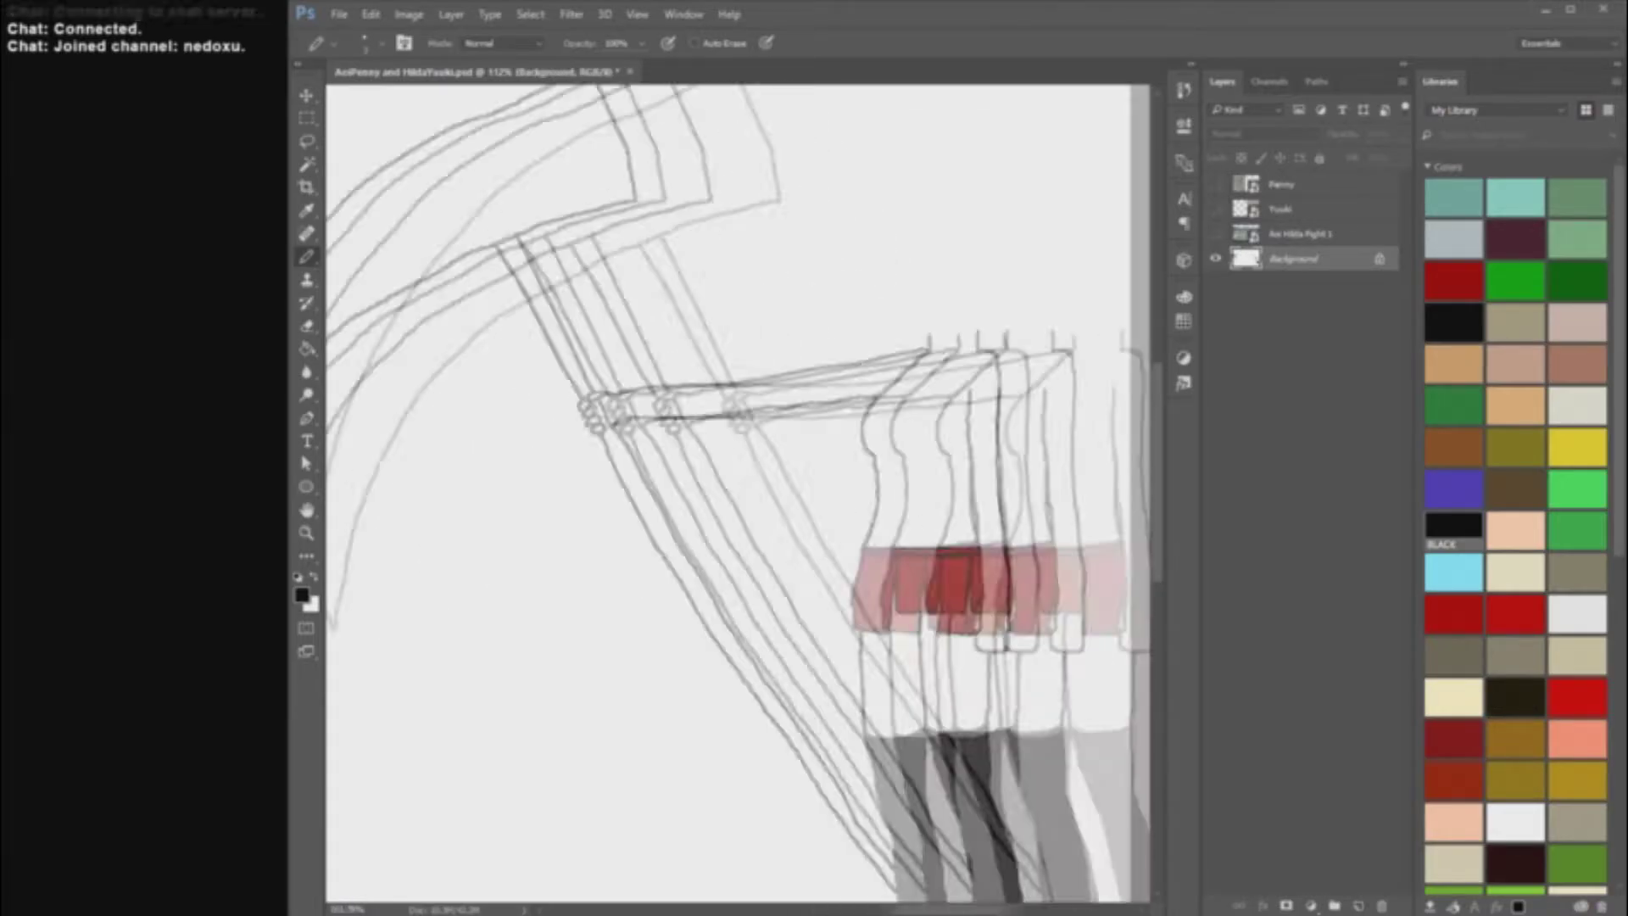
scroll(961, 452, up, 1)
click(1216, 209)
Step: Try to draw the top edge of the character's shirt across the chest from the inner arm line
scroll(926, 519, up, 6)
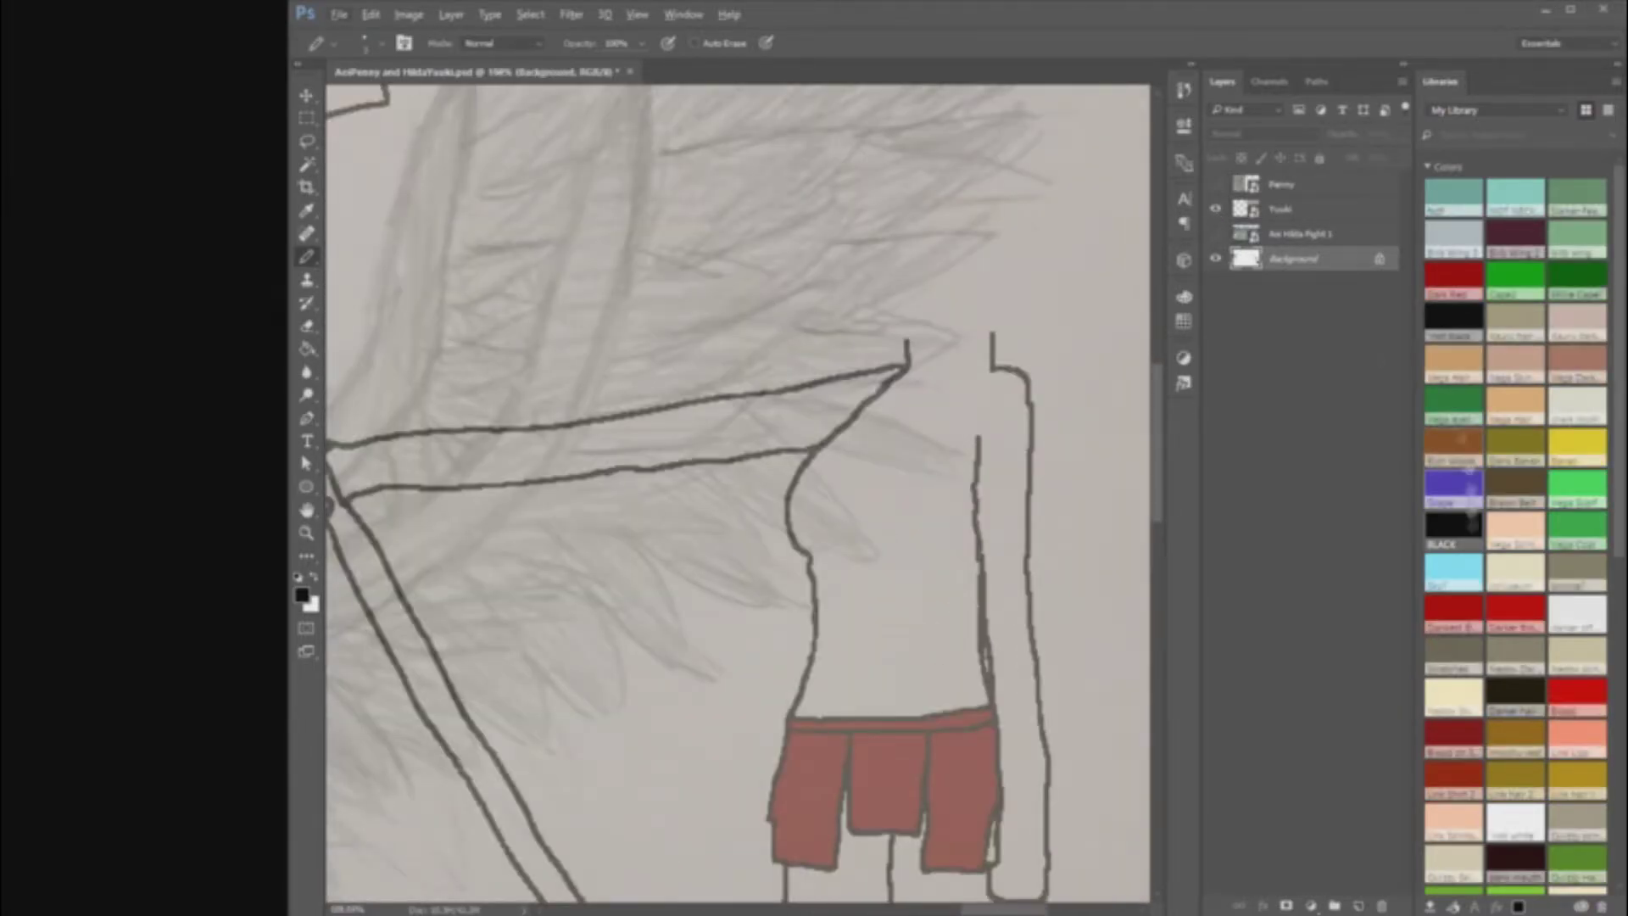
drag(966, 444, 956, 448)
key(ctrl+z)
scroll(682, 553, down, 12)
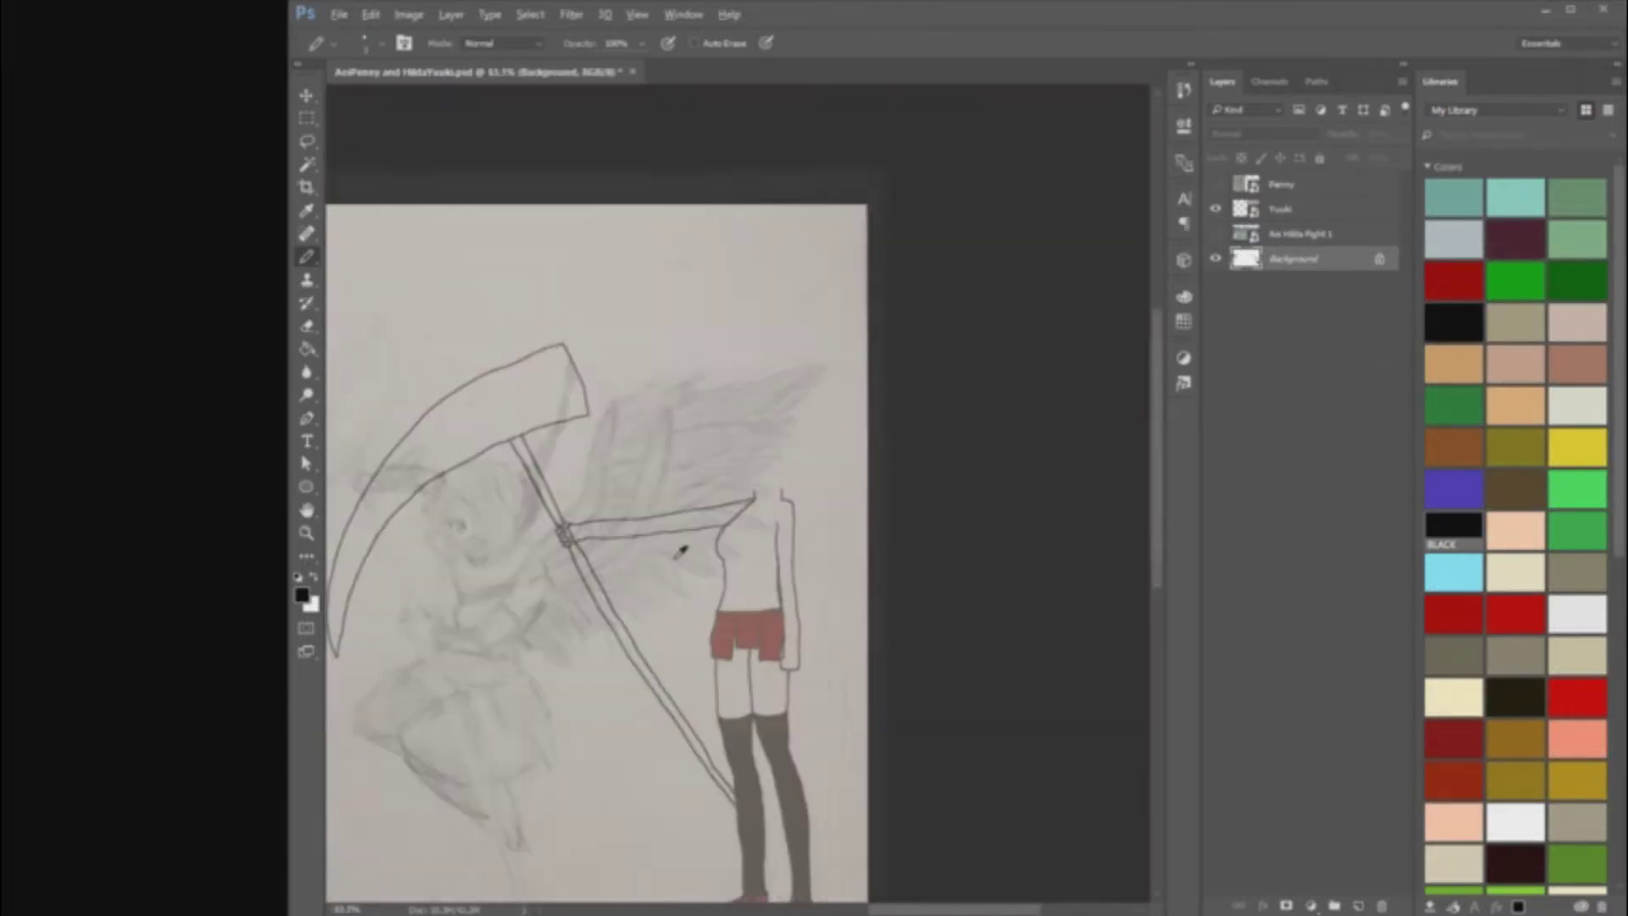
scroll(682, 550, up, 8)
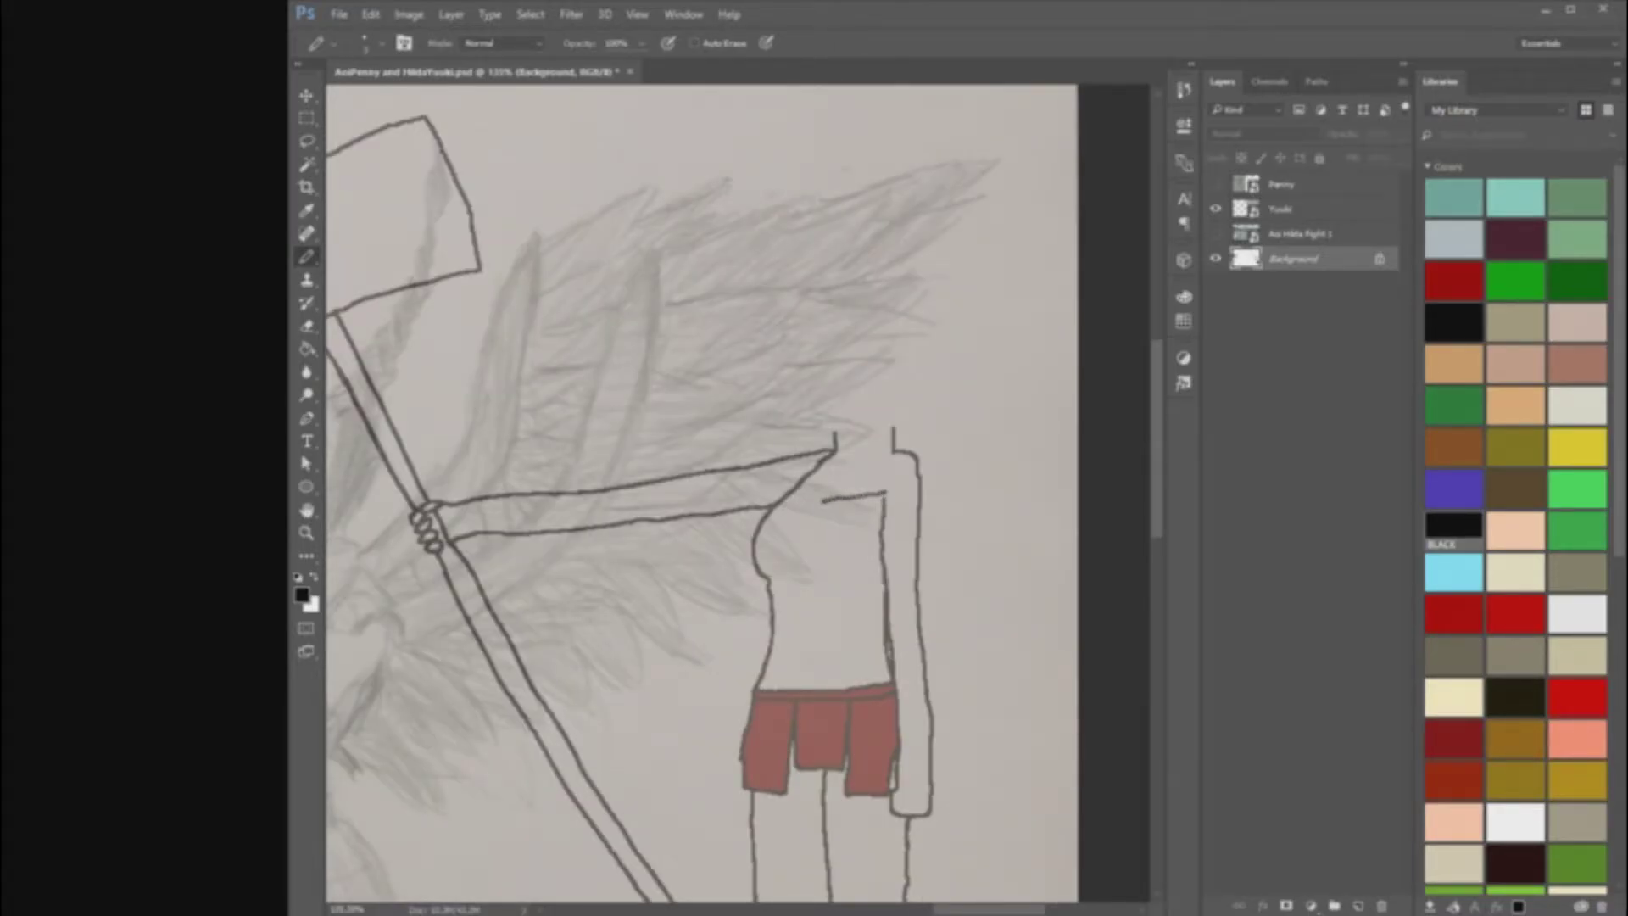
scroll(879, 476, down, 3)
scroll(879, 476, up, 5)
key(ctrl+z)
Step: Draw the shirt's angled top edge across the chest, from the slanted shoulder line to the inner arm line
drag(938, 472, 914, 477)
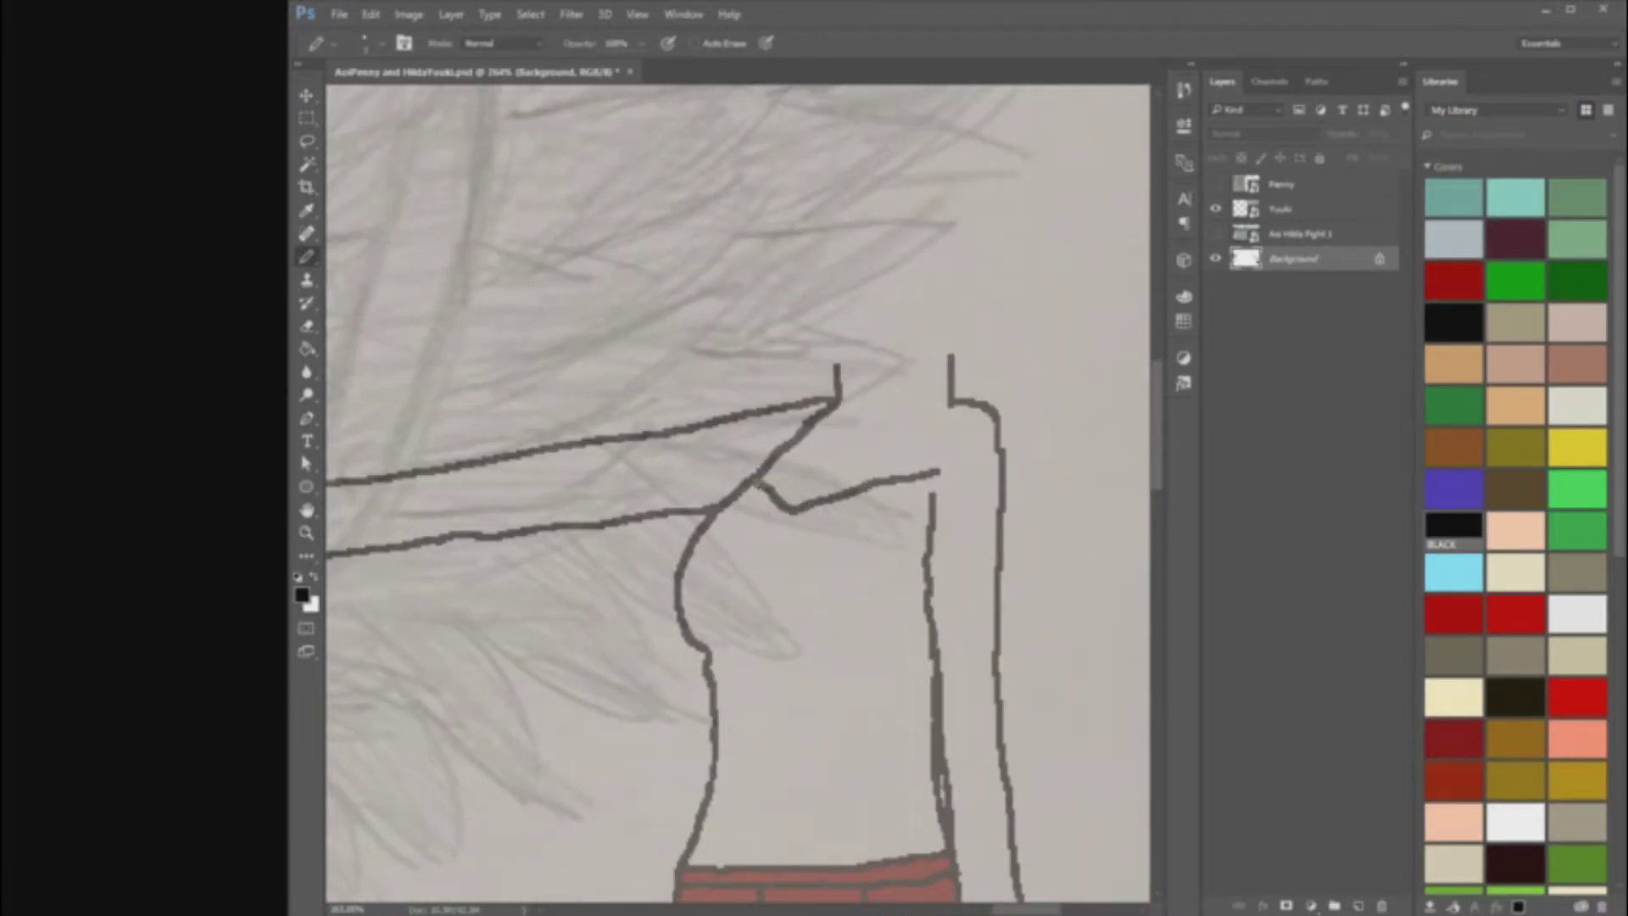
scroll(704, 458, down, 4)
scroll(704, 458, up, 5)
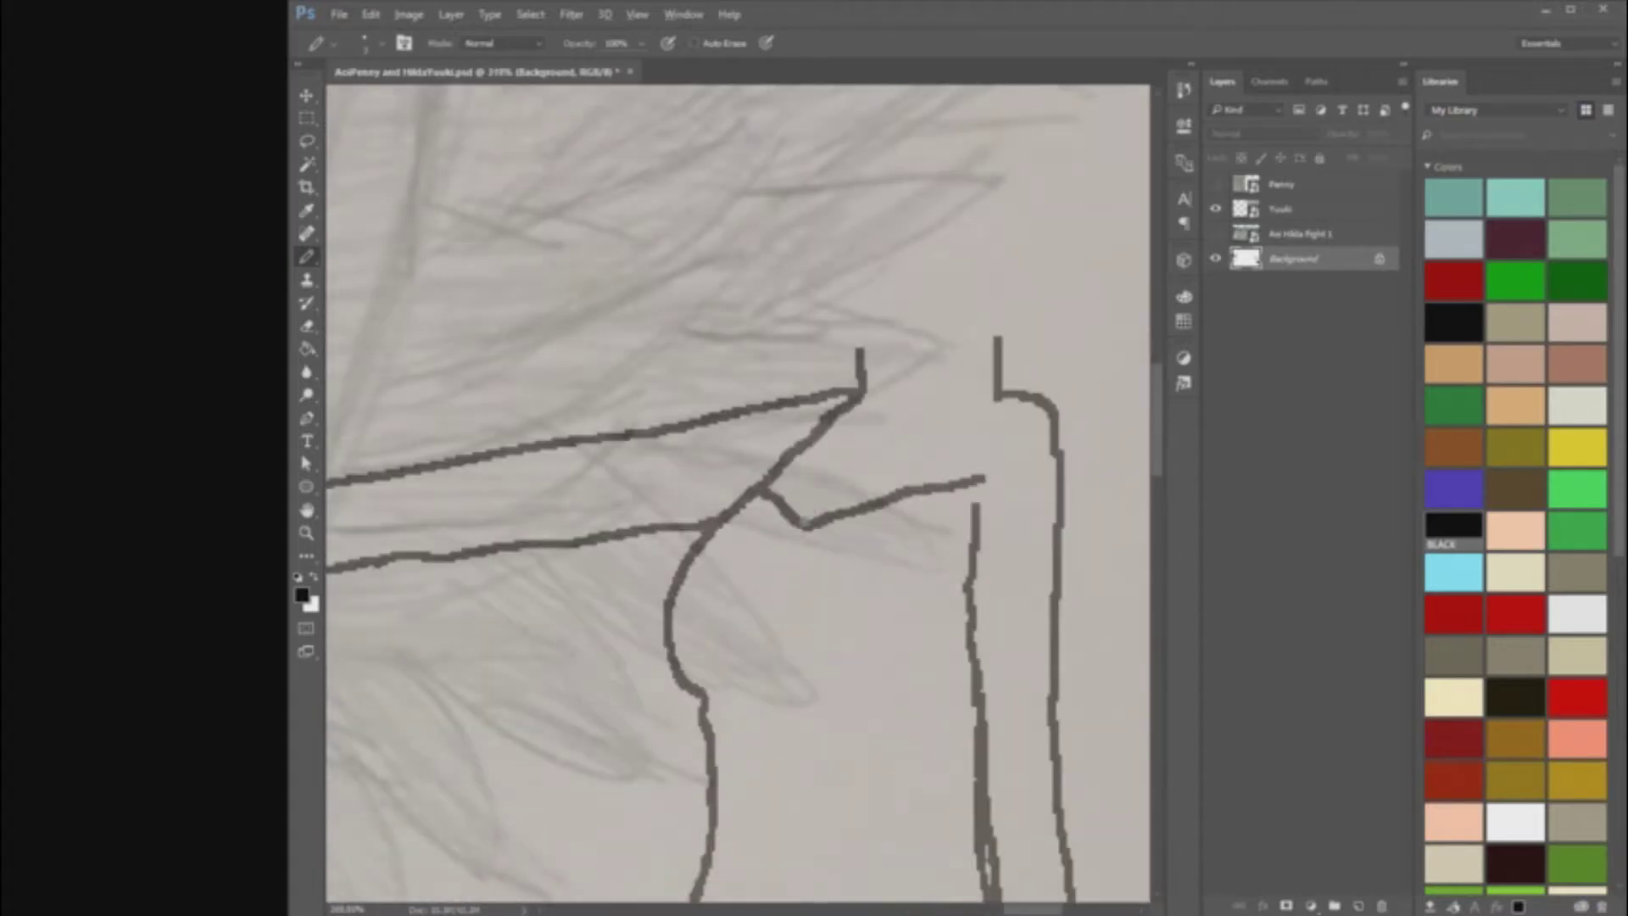
scroll(880, 539, down, 5)
scroll(812, 528, up, 4)
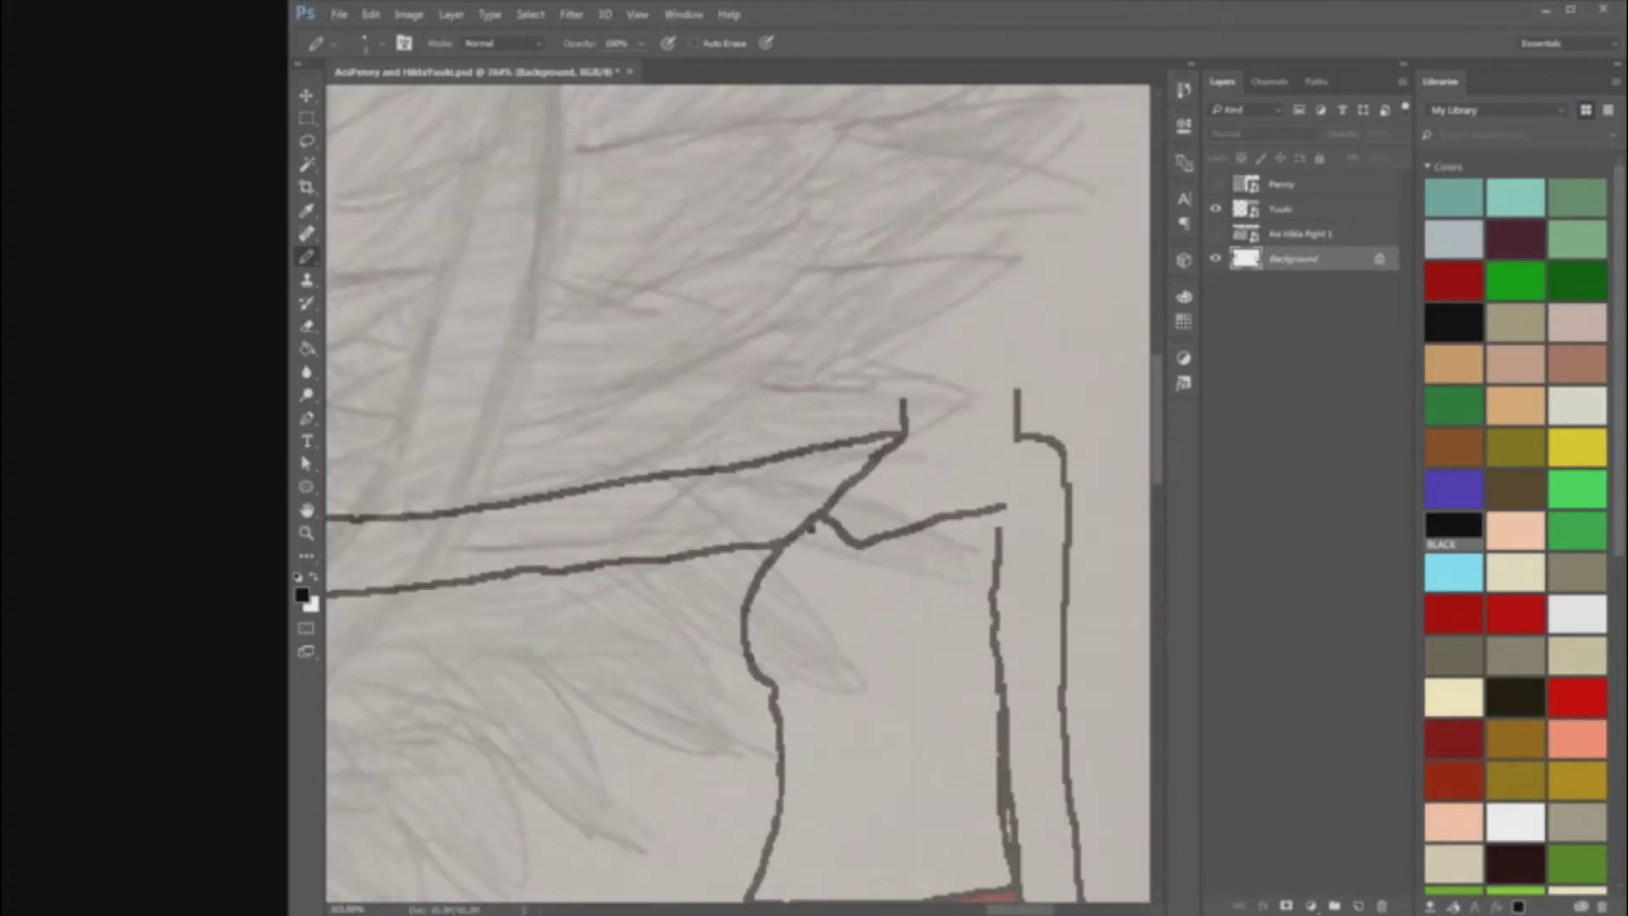
Step: Draw a second line below the shirt's top edge and fill the band between them with the near-black cuffs swatch
scroll(838, 557, down, 4)
scroll(833, 553, up, 5)
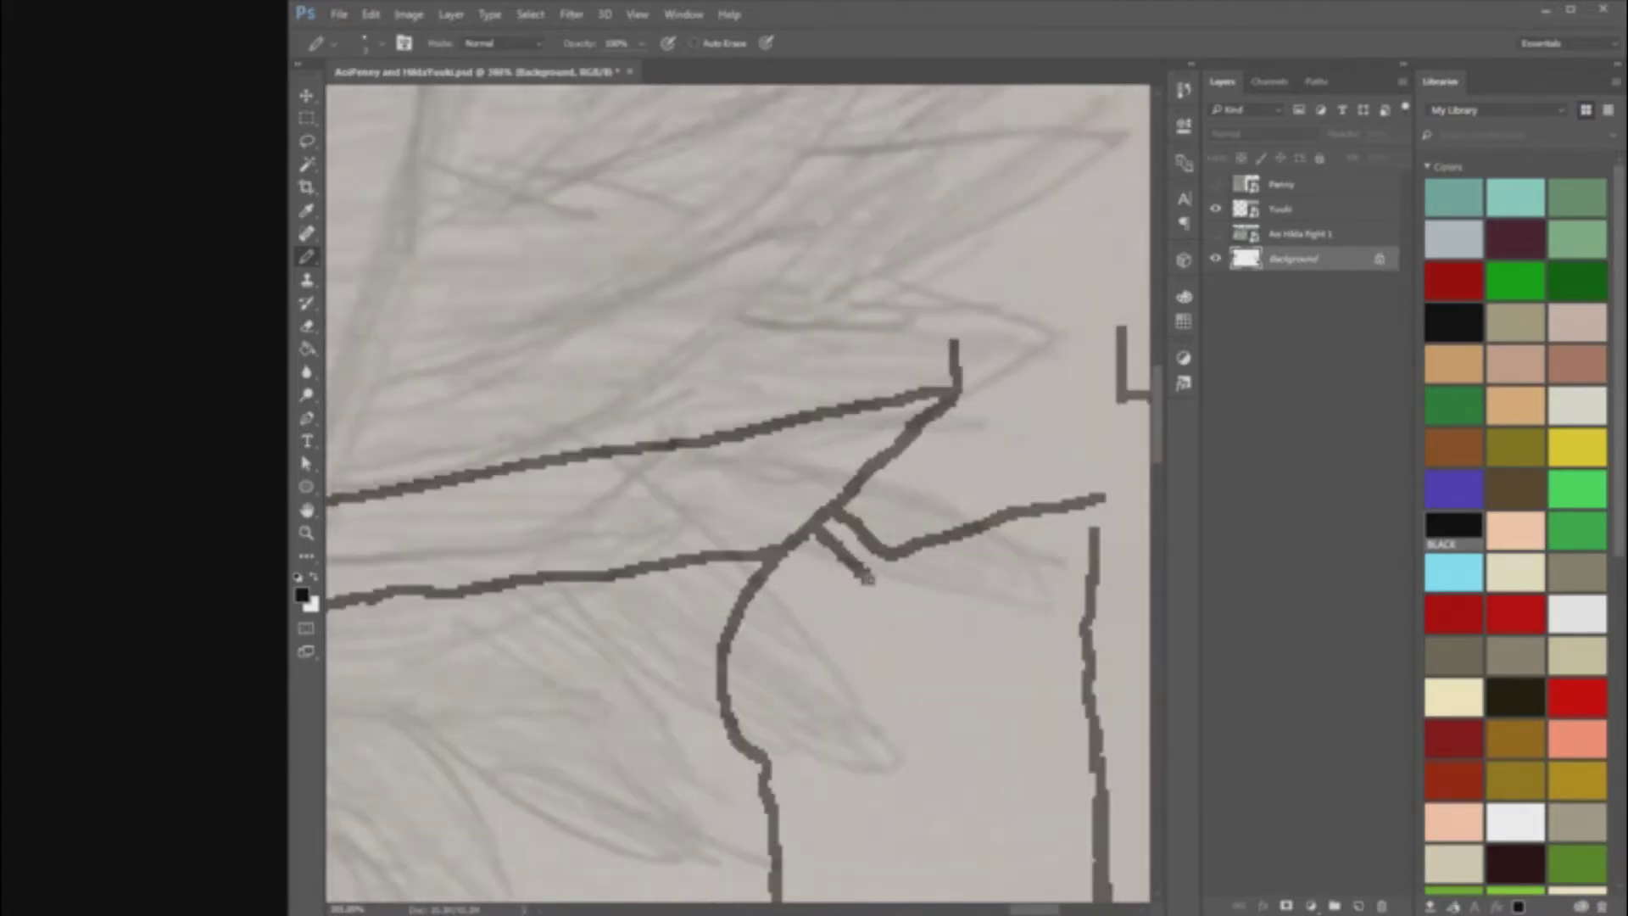
scroll(1120, 467, down, 5)
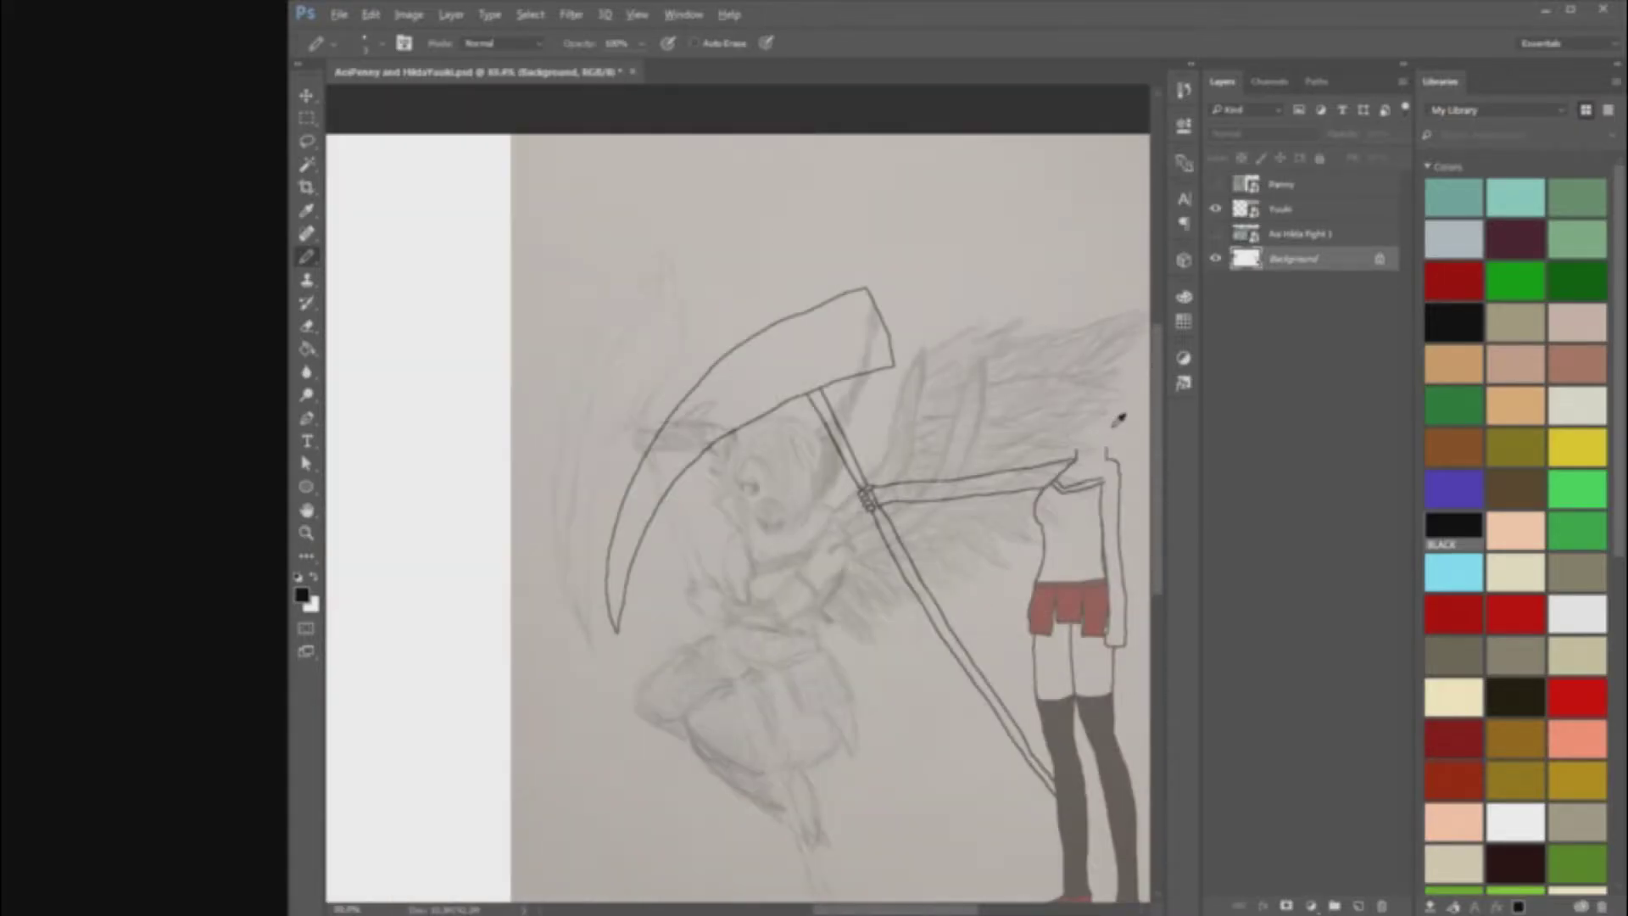
scroll(1120, 422, up, 6)
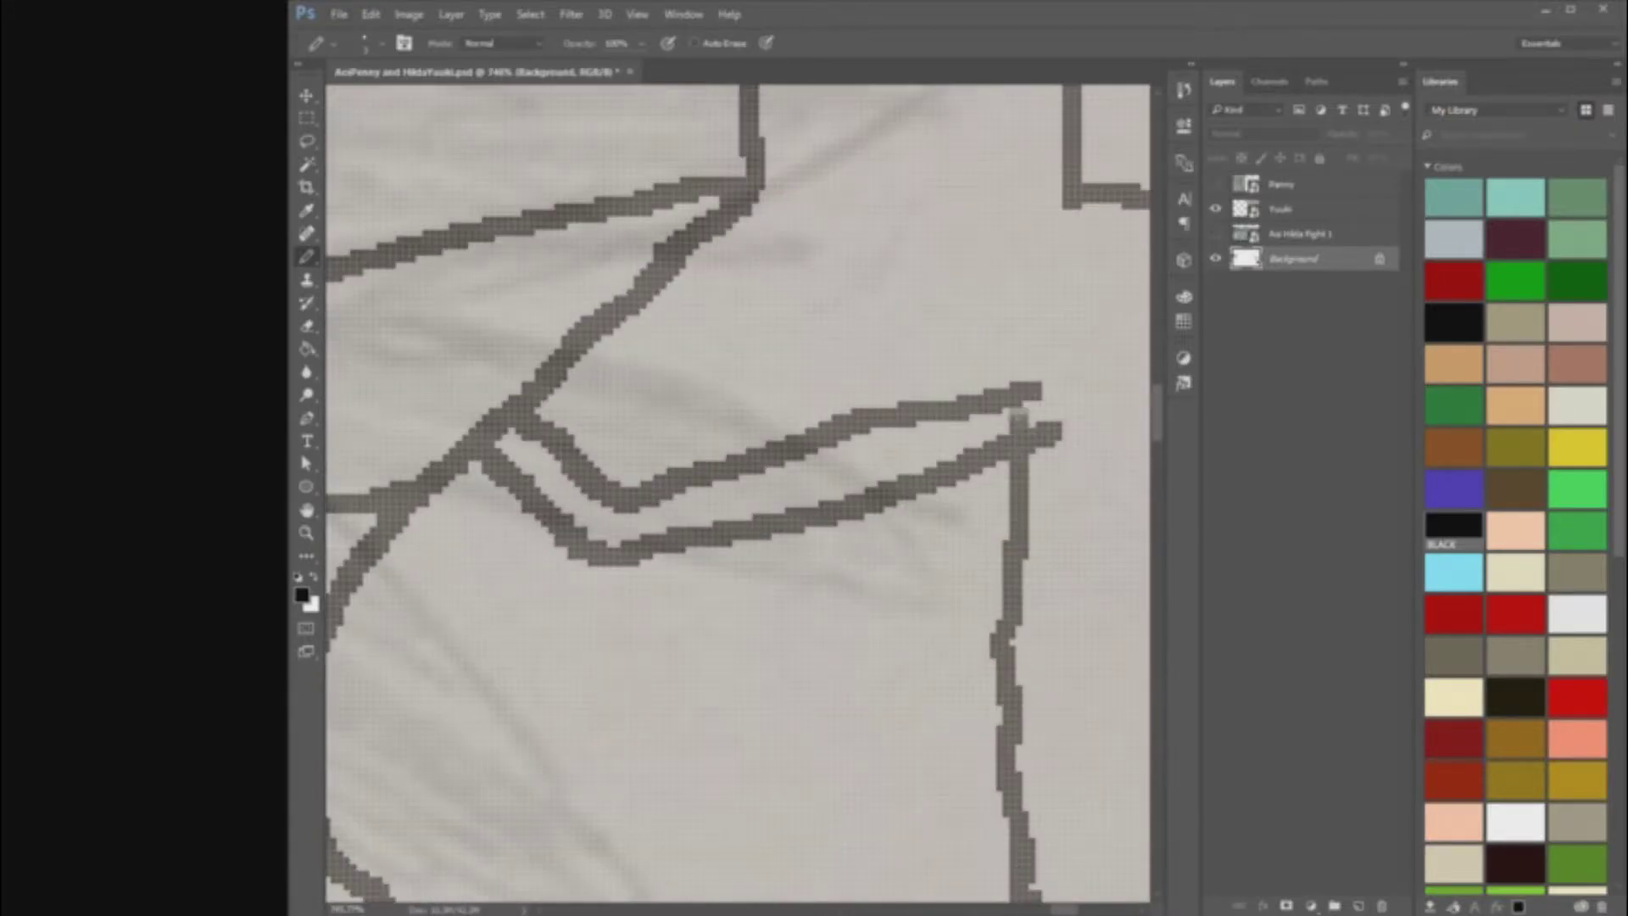
scroll(1077, 391, down, 3)
key(ctrl+z)
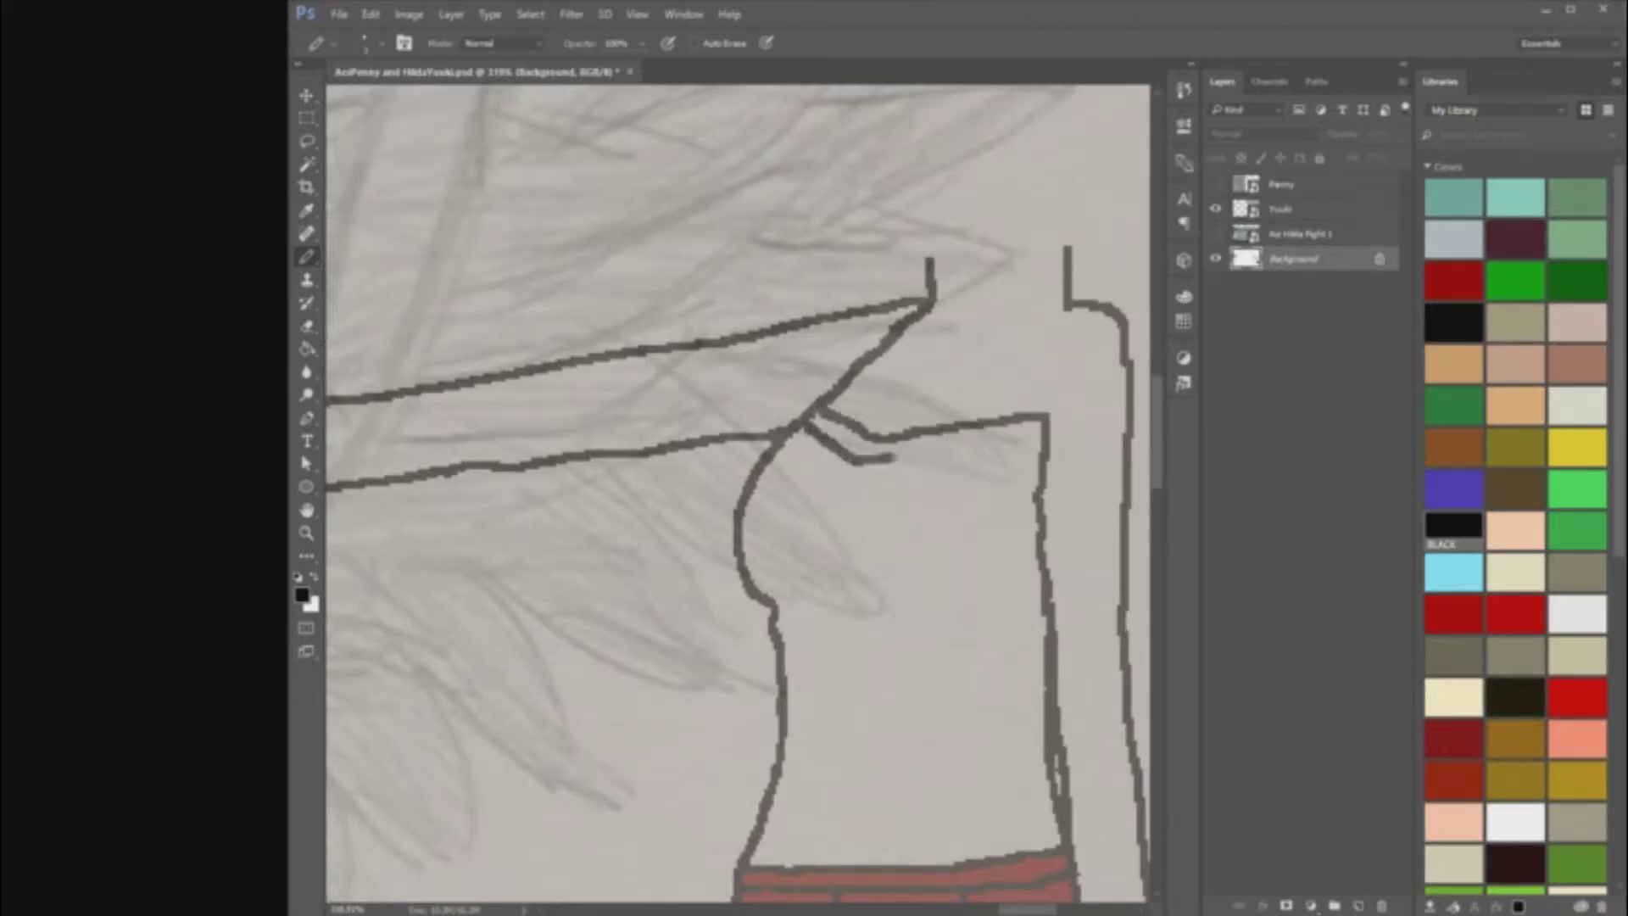
scroll(1516, 526, down, 10)
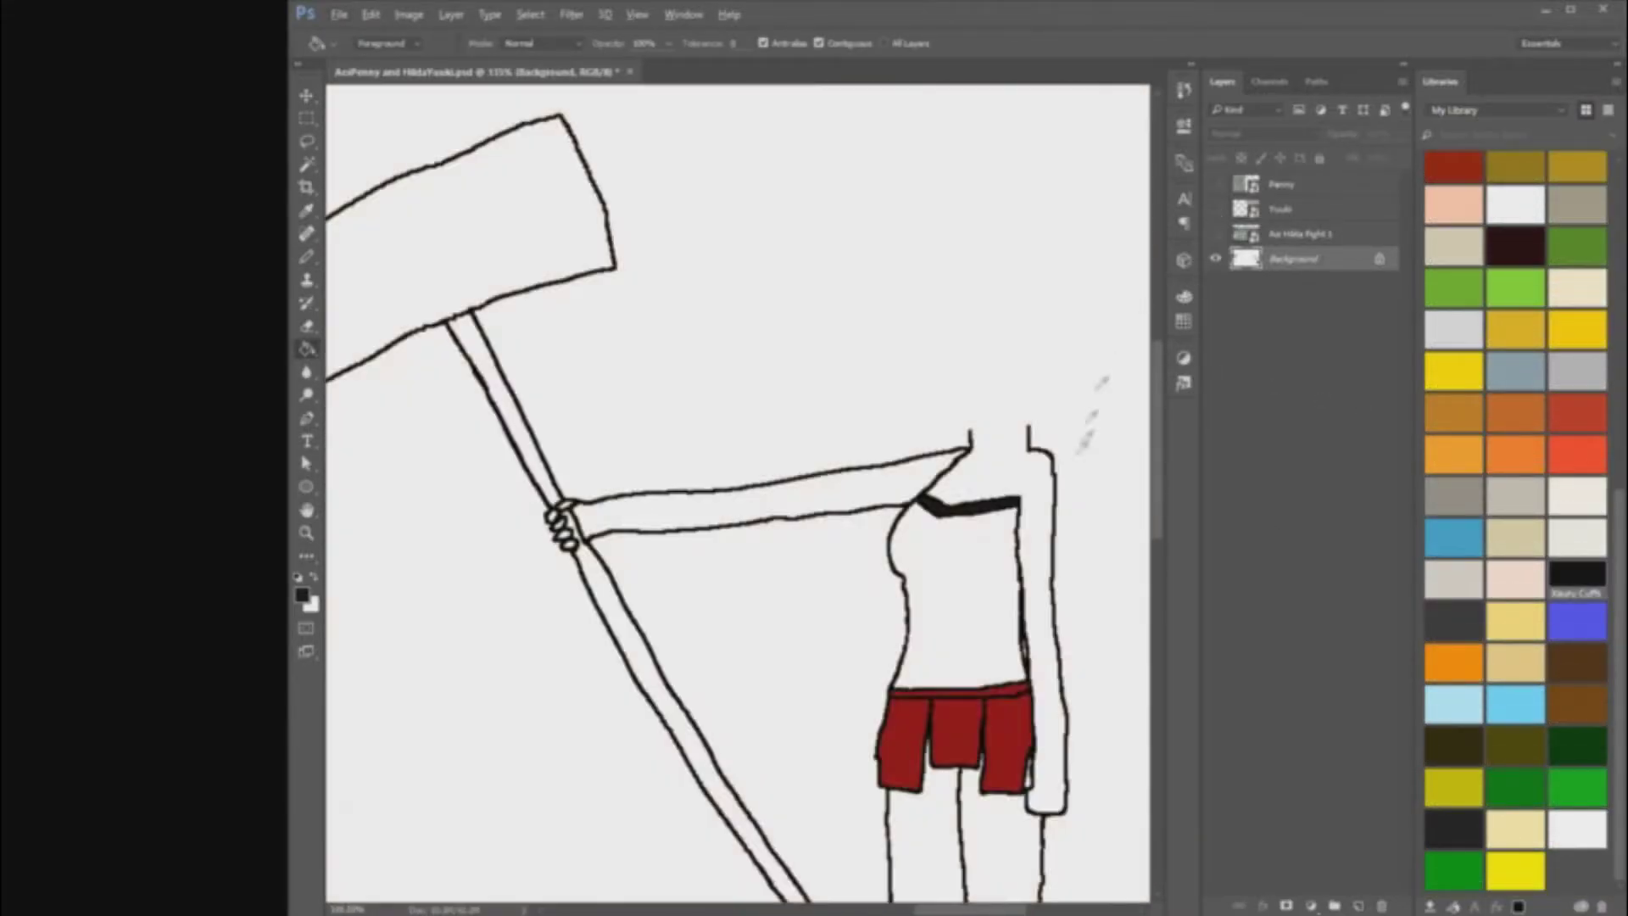
Step: Examine the filled chest band and the surrounding shoulder and neck outlines
scroll(534, 633, down, 2)
scroll(782, 582, up, 3)
scroll(782, 594, down, 5)
scroll(782, 599, up, 6)
scroll(782, 599, down, 5)
scroll(730, 483, up, 6)
scroll(1101, 505, down, 2)
scroll(1116, 526, up, 2)
scroll(1116, 526, down, 1)
scroll(1116, 527, up, 1)
scroll(1115, 530, up, 1)
scroll(710, 490, down, 3)
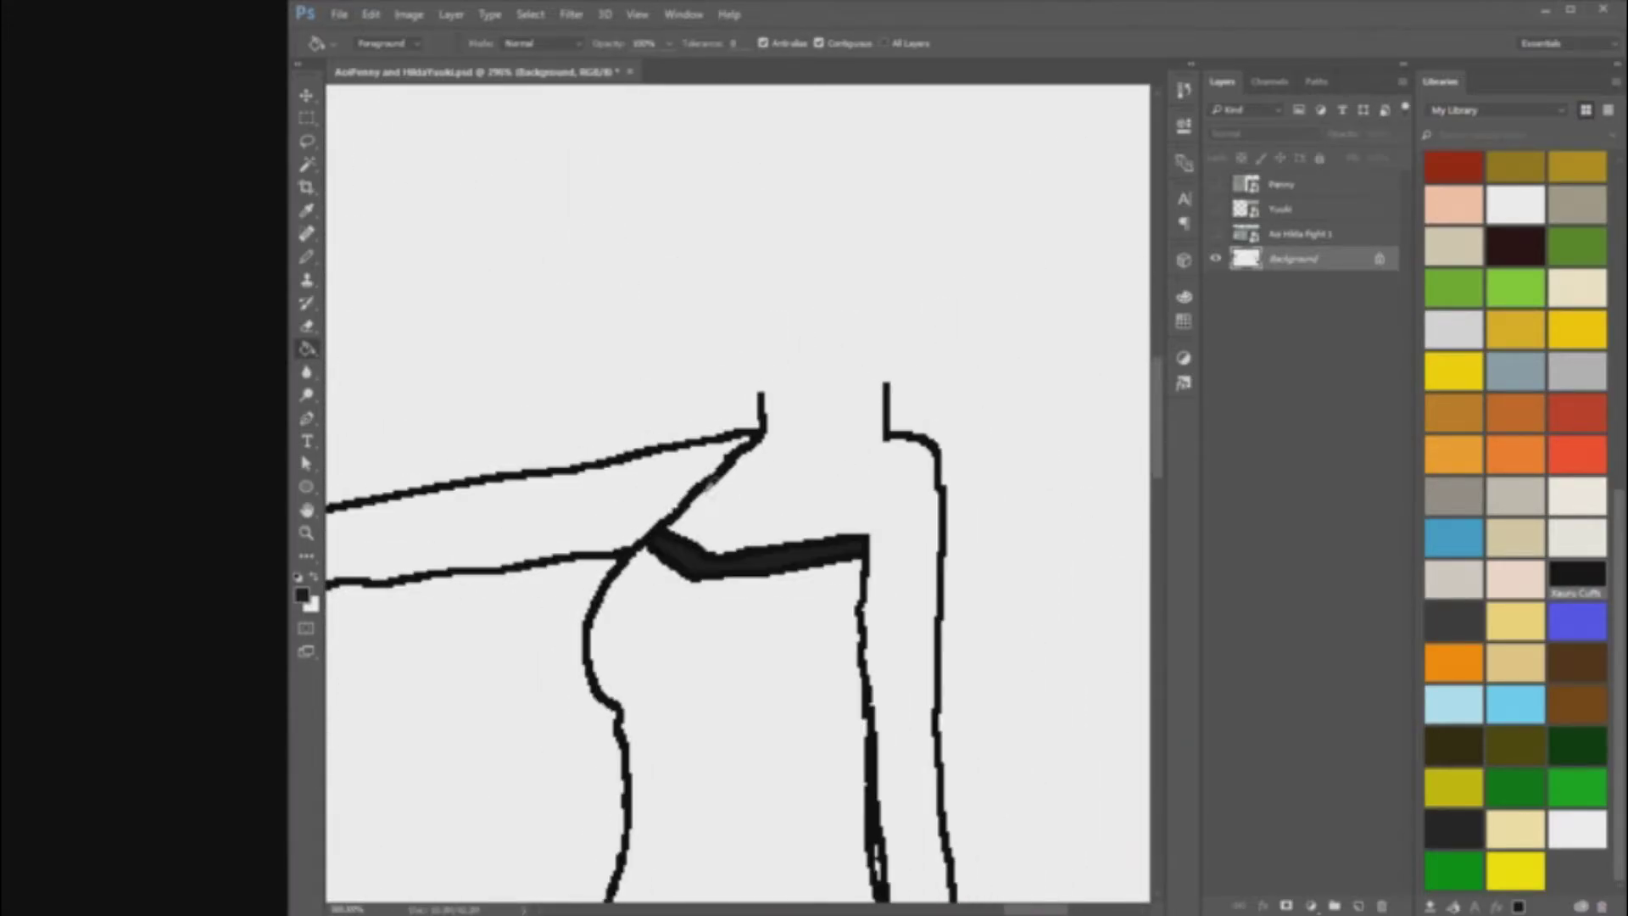
Step: With the Yuuki sketch shown, draw two parallel BLACK curved lines down the shirt front from the chest band to the waist
scroll(710, 483, down, 2)
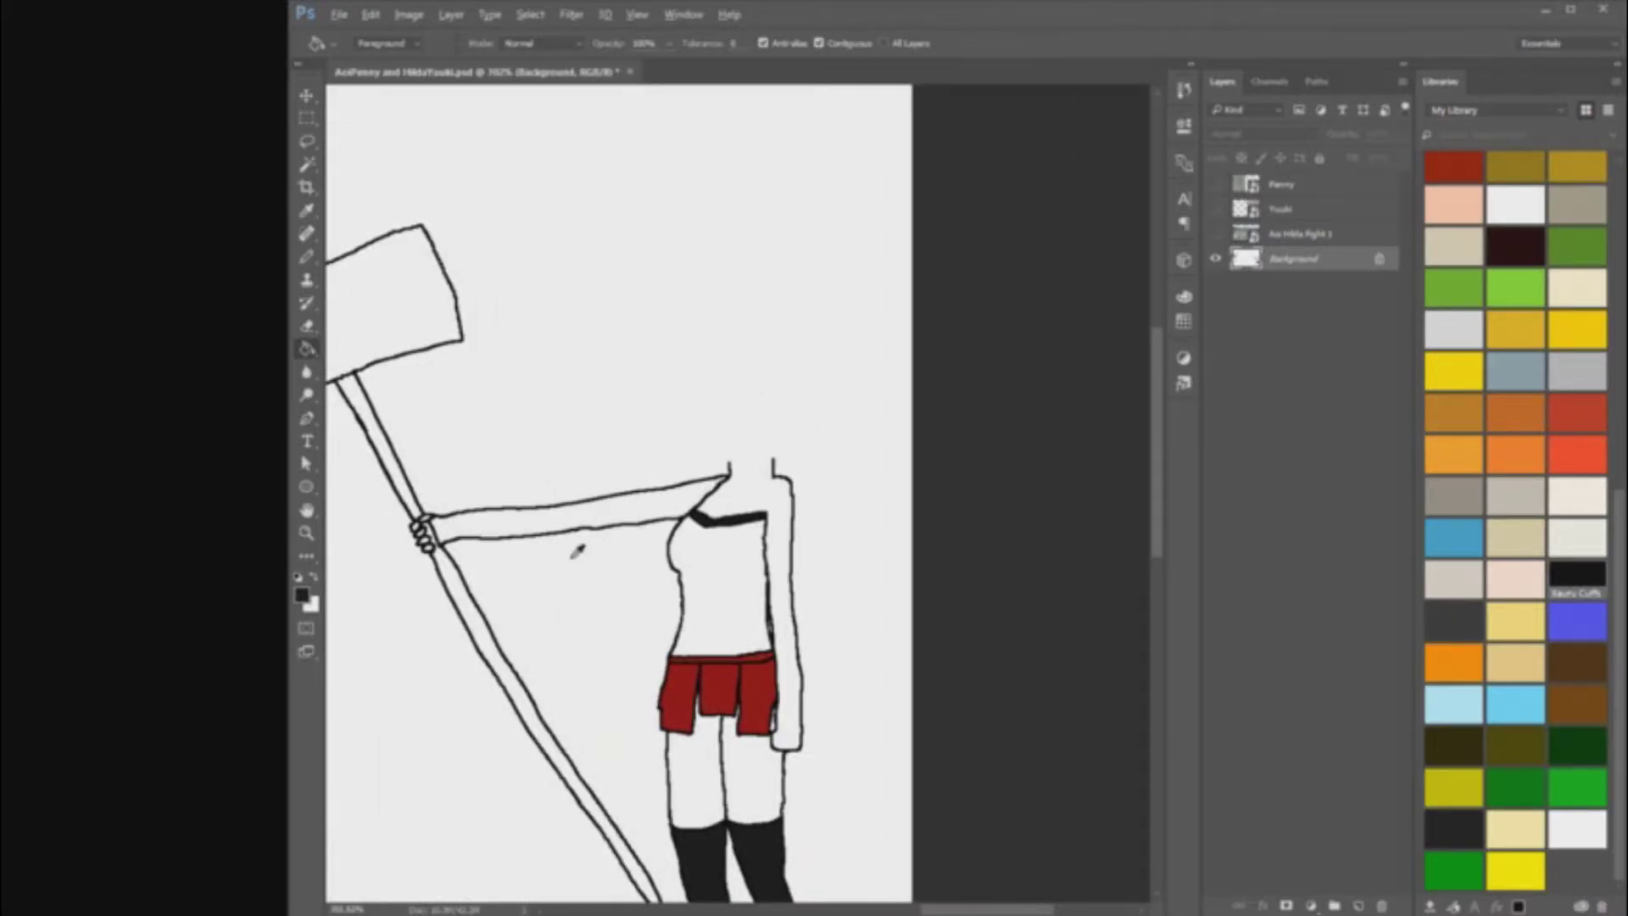
scroll(570, 550, up, 4)
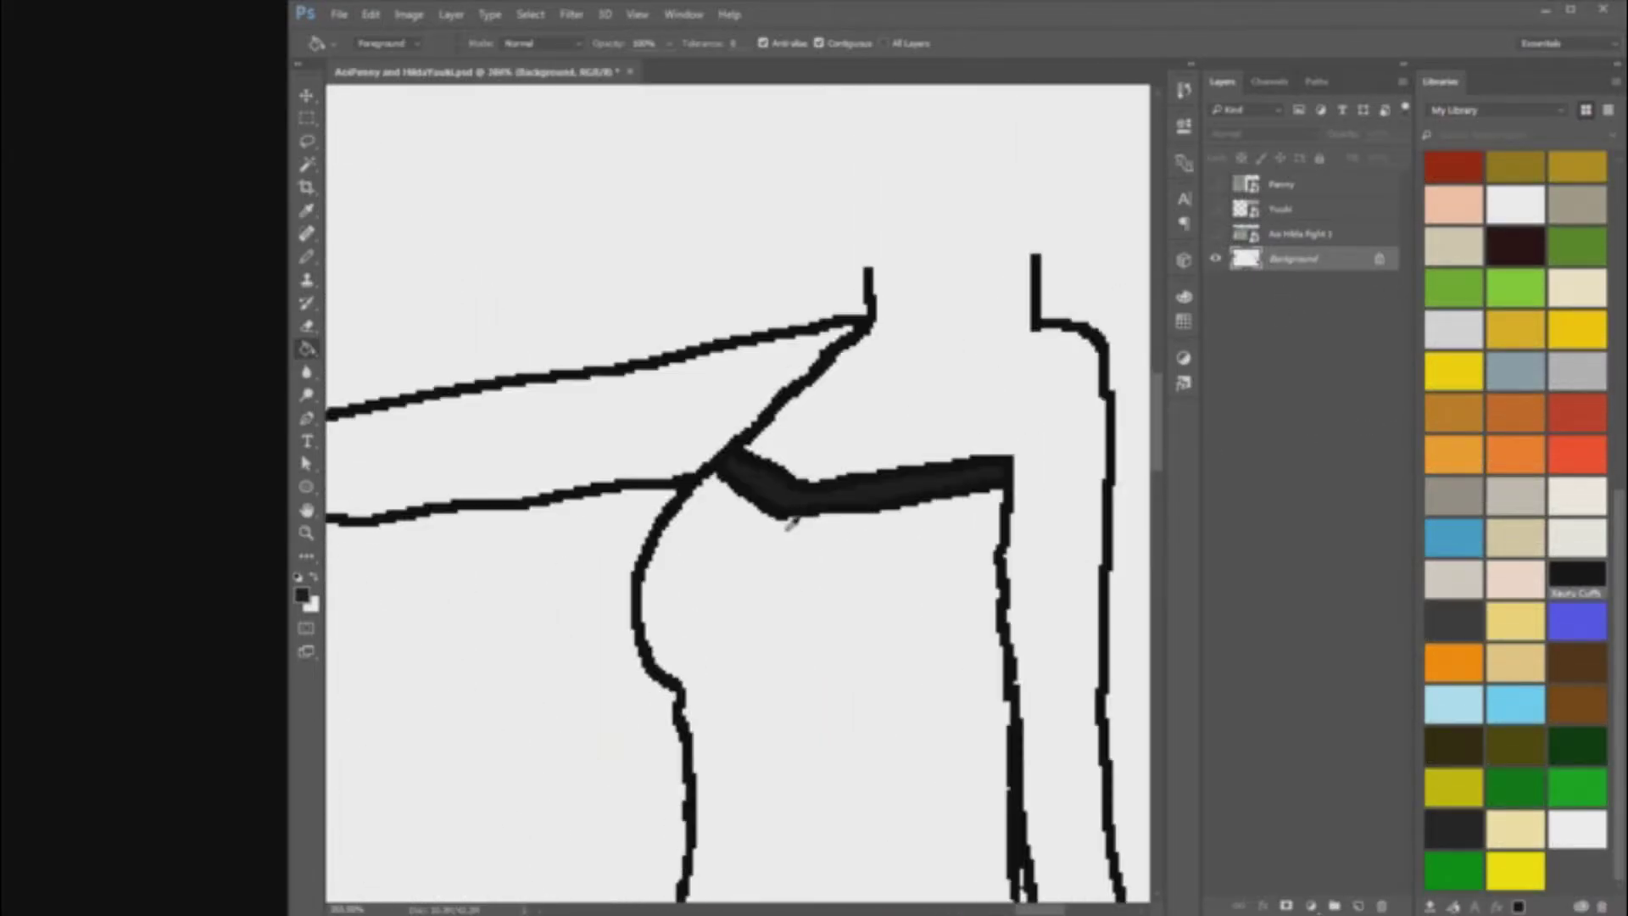
scroll(789, 526, up, 3)
scroll(1510, 526, up, 7)
click(1453, 525)
click(307, 257)
click(1216, 209)
scroll(778, 525, down, 6)
scroll(780, 526, up, 5)
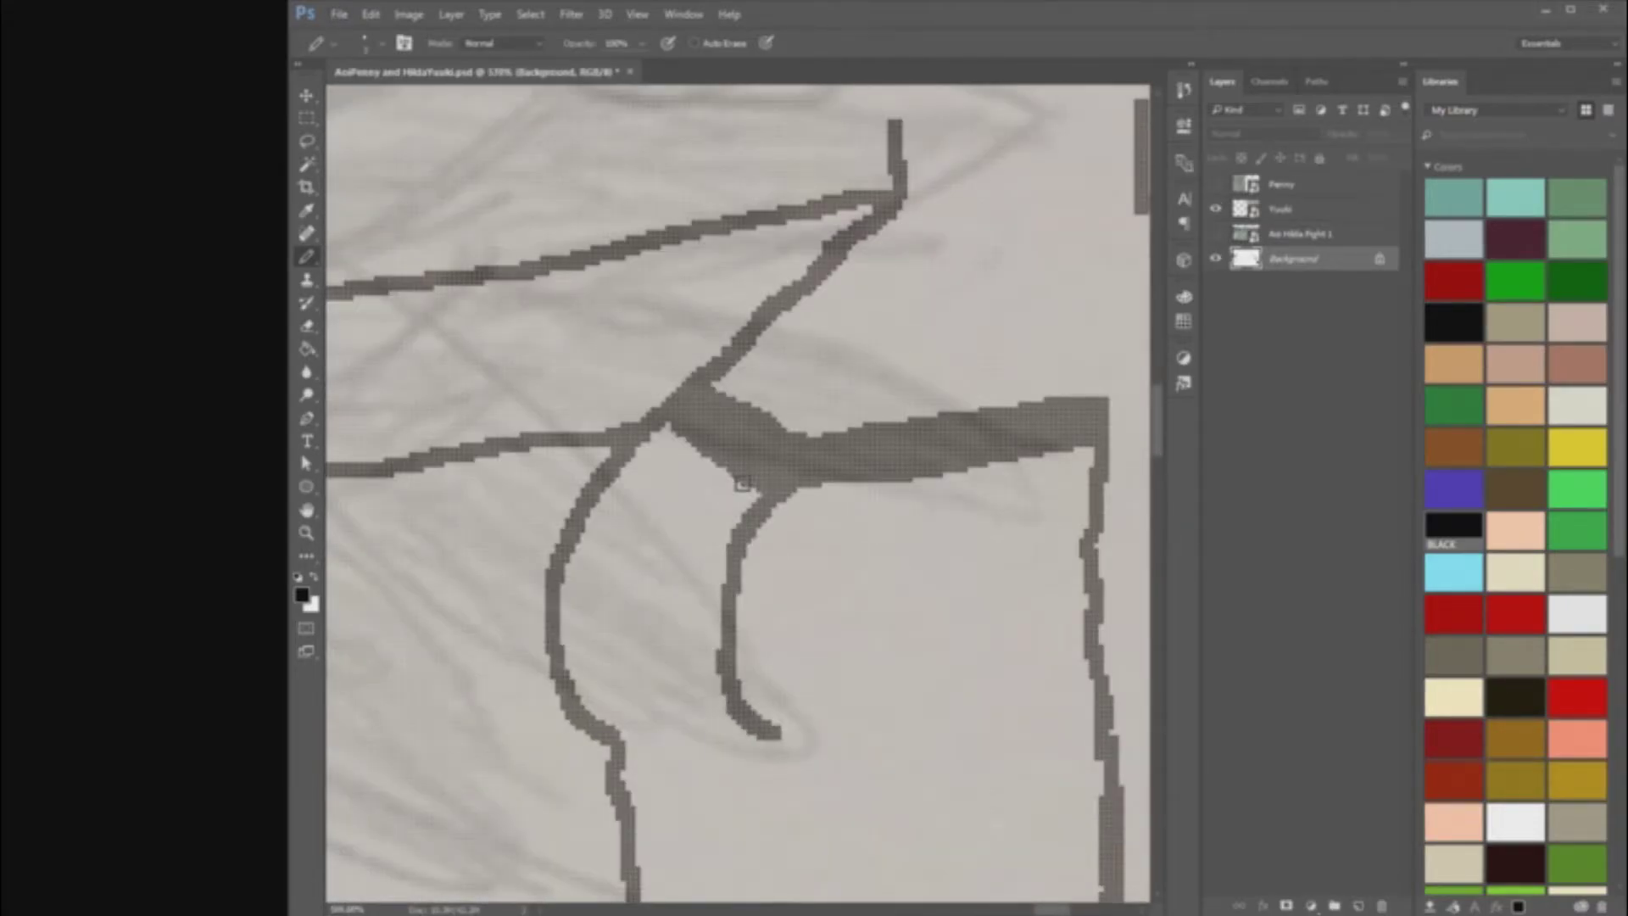
scroll(709, 723, down, 8)
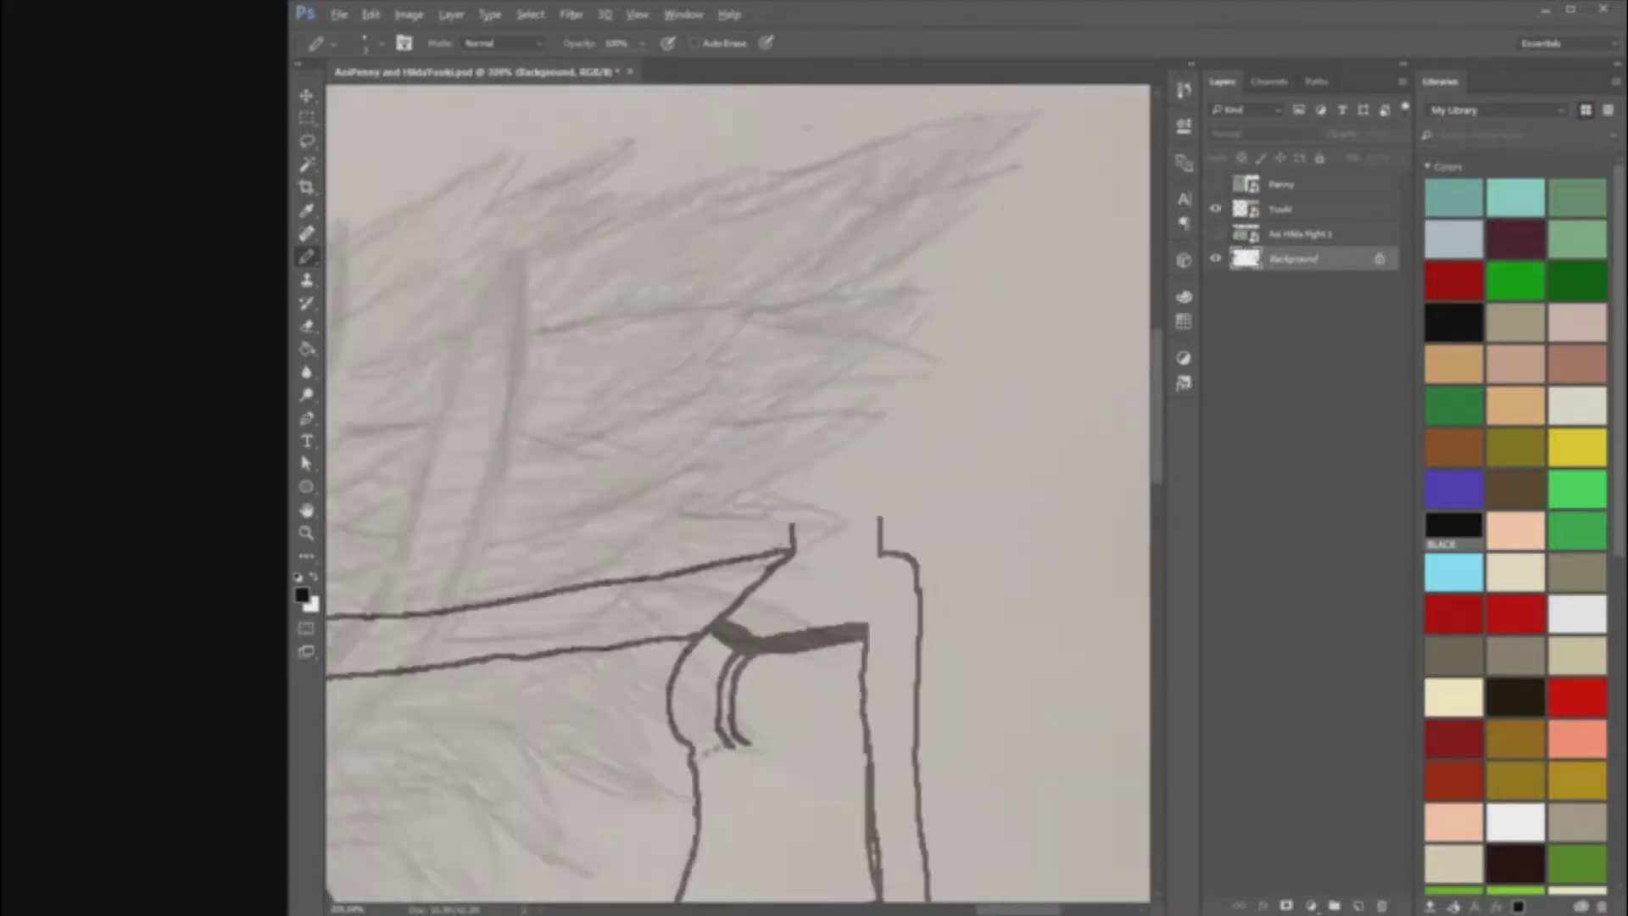
scroll(1075, 498, up, 5)
scroll(1018, 295, up, 3)
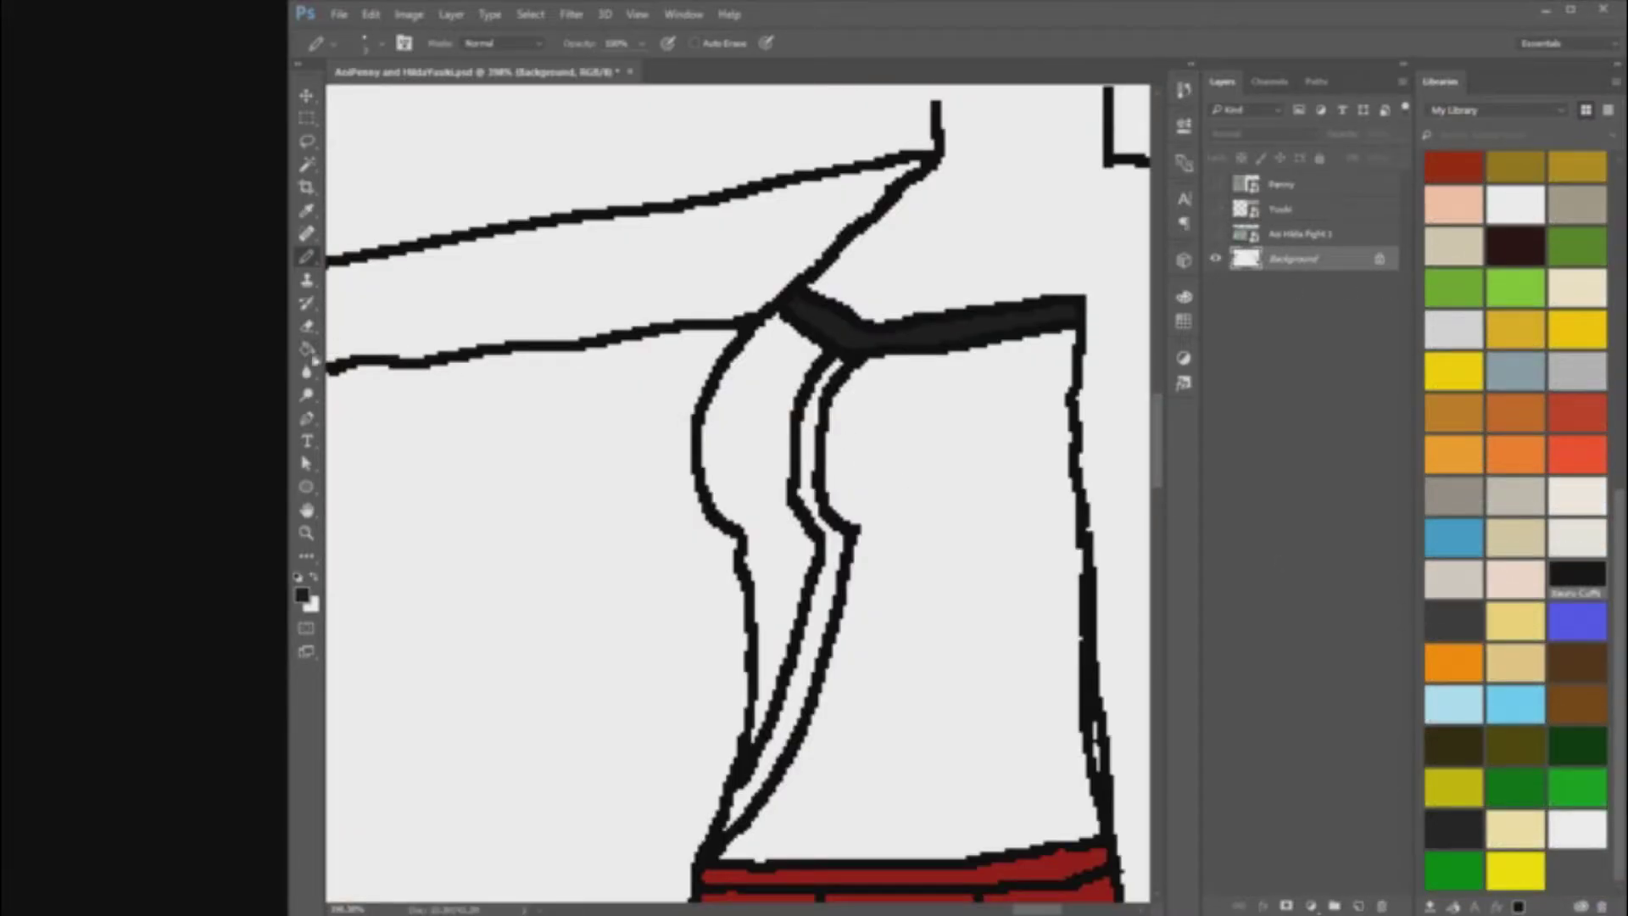
Step: Fill the curved strip on the shirt with near-black and the shirt areas on both sides of it with Dark Red
click(307, 348)
click(806, 475)
scroll(1054, 364, down, 6)
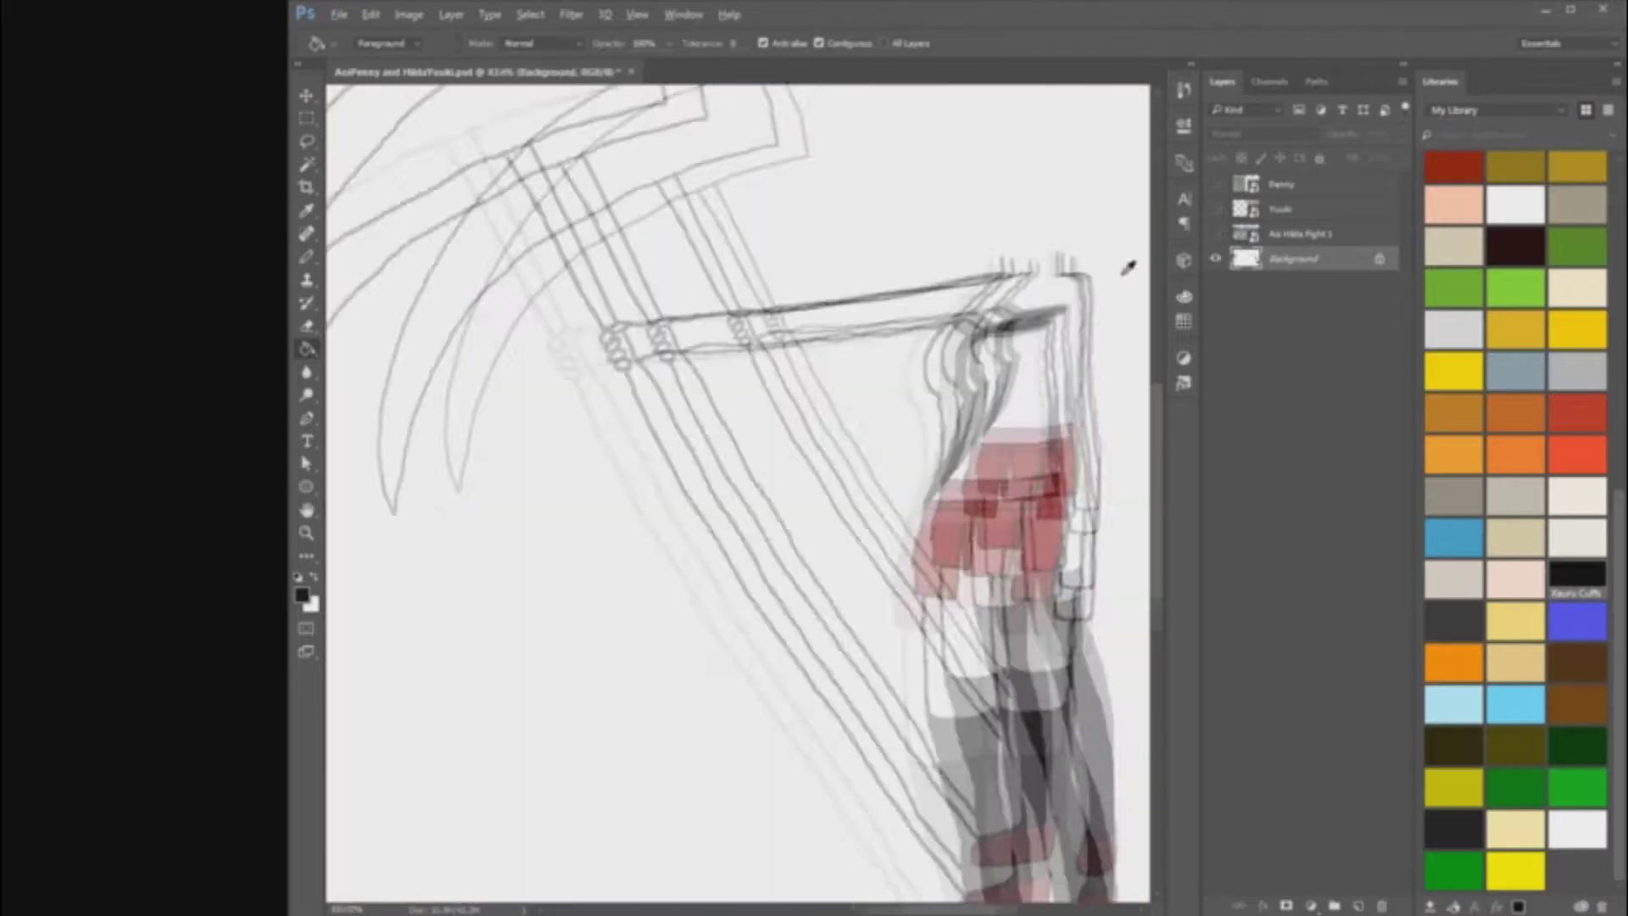
scroll(1098, 339, up, 5)
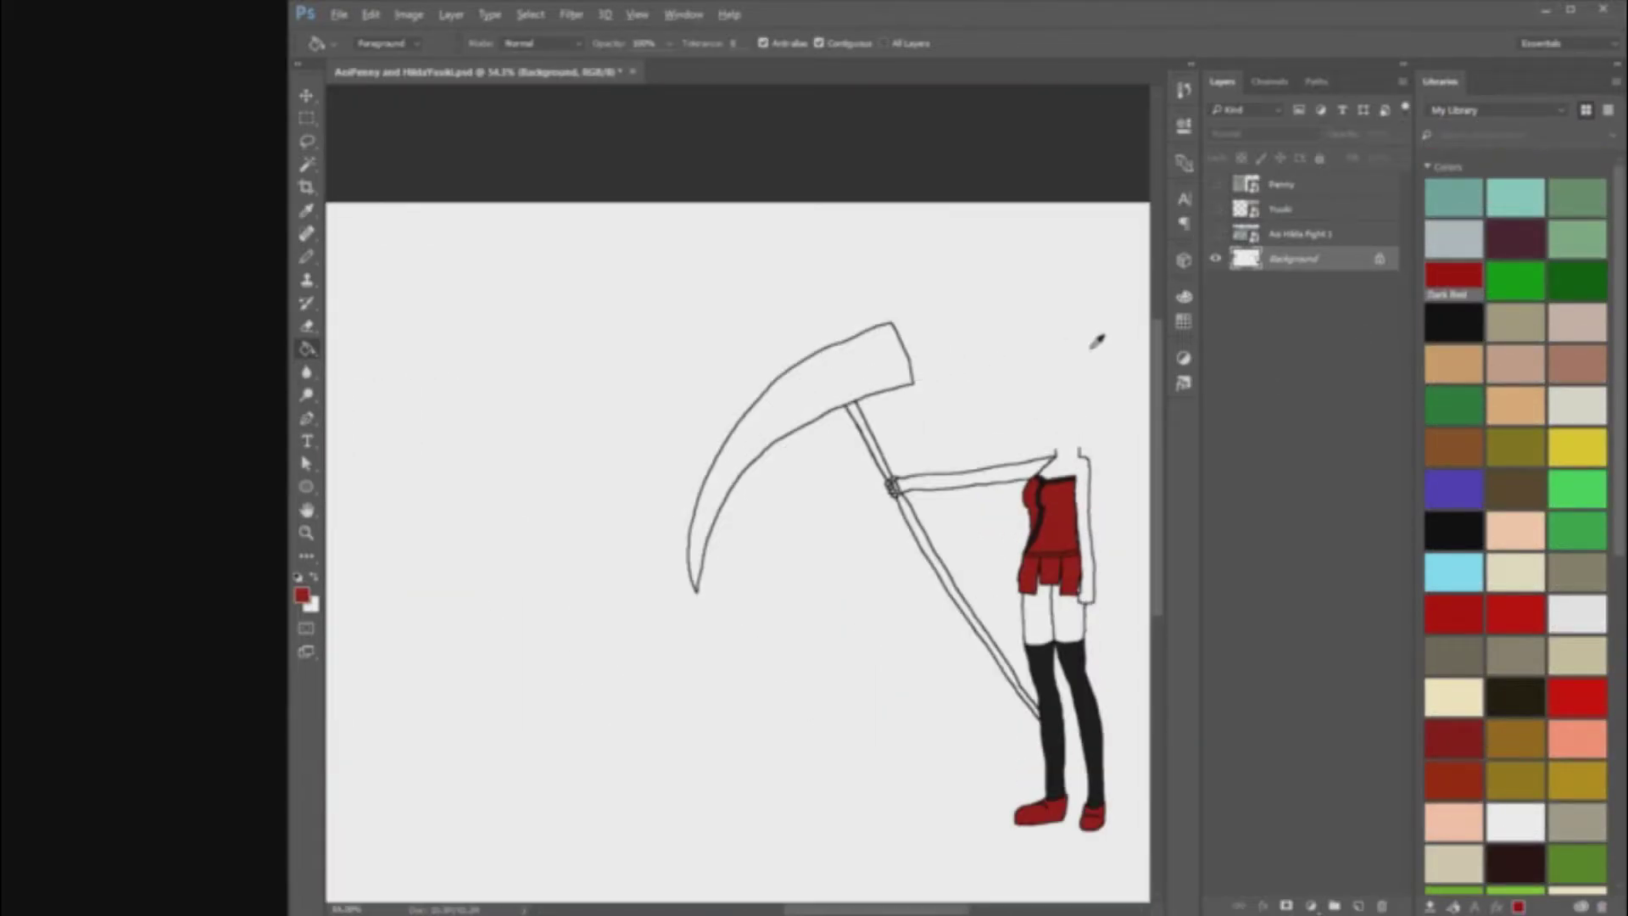
scroll(1102, 339, up, 3)
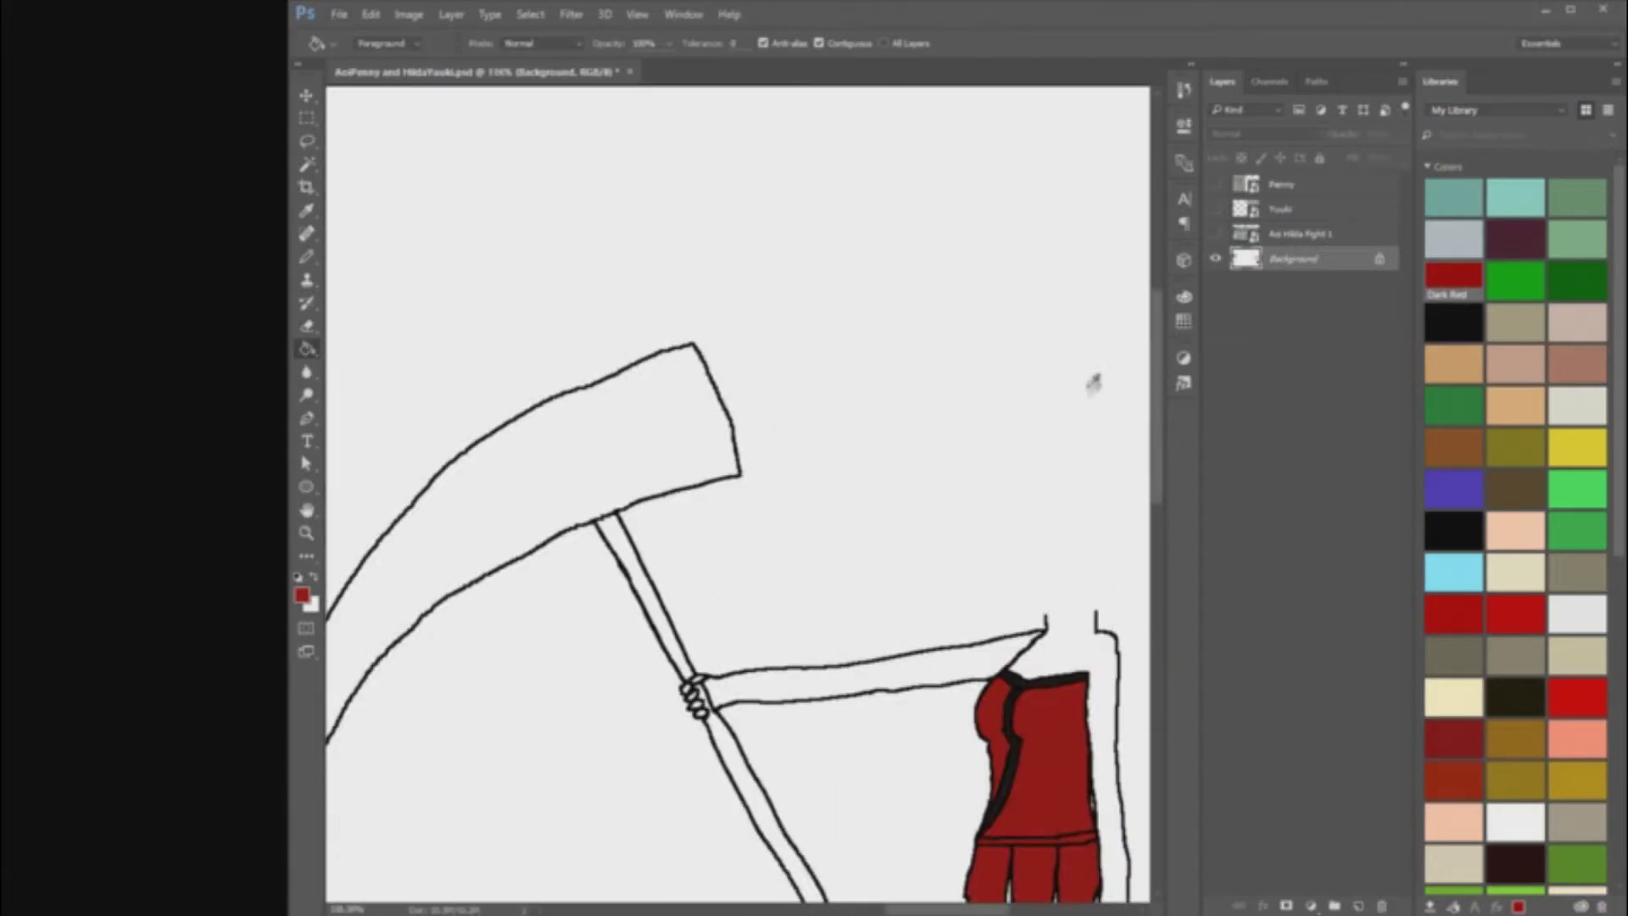
Step: Draw two BLACK strap lines from the chest band's outer corner up to the shoulder of the lowered arm
scroll(1090, 378, down, 3)
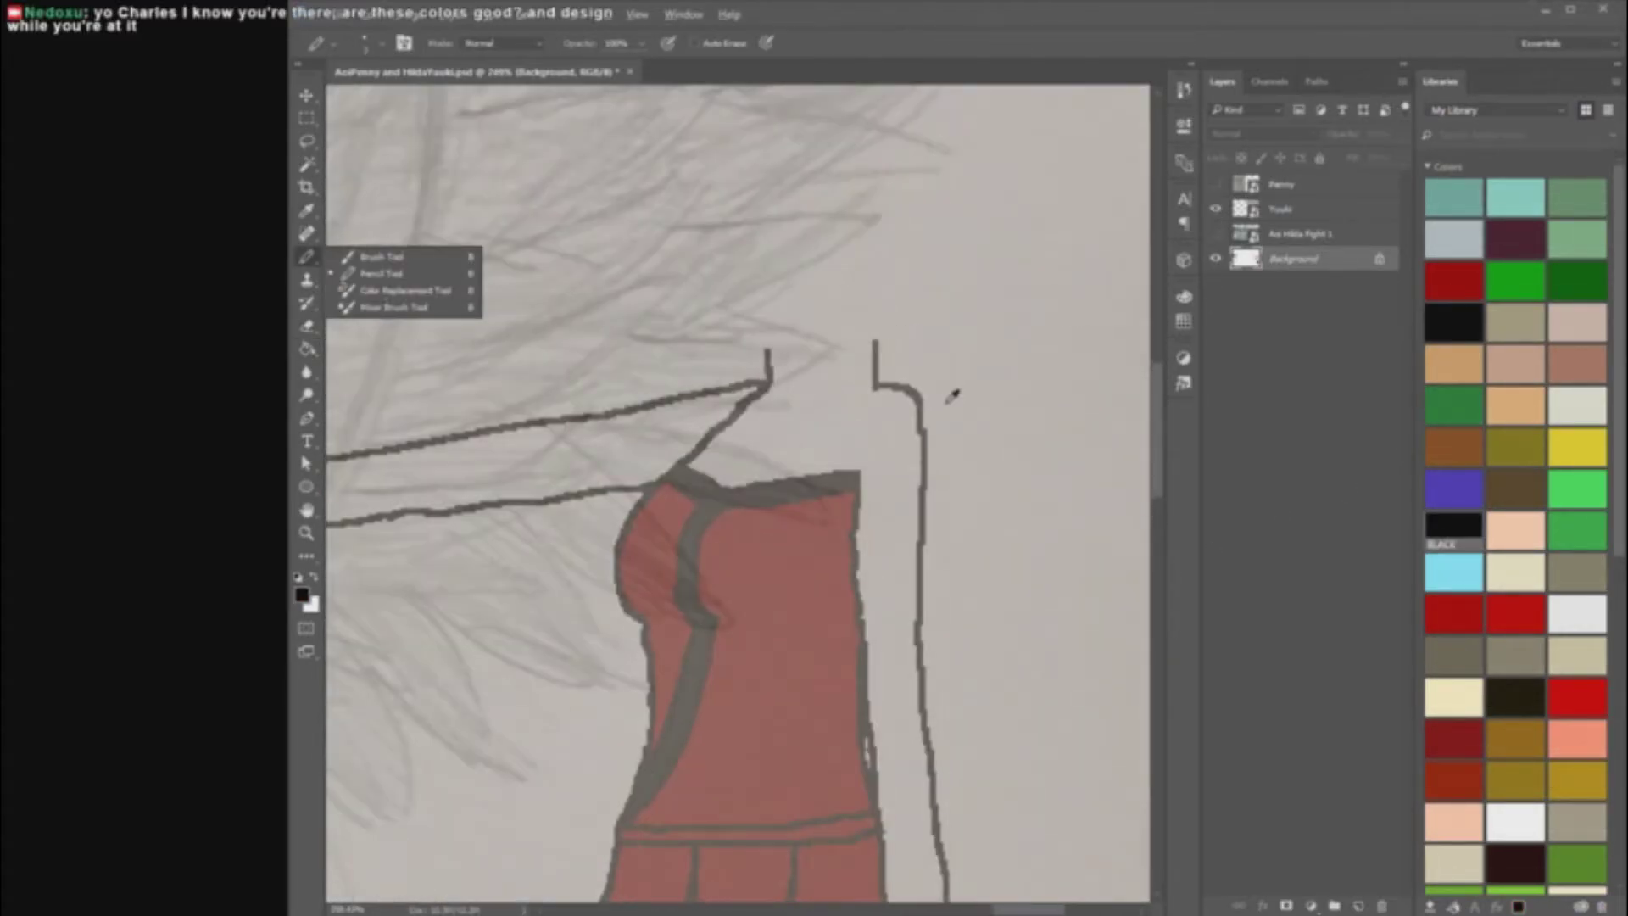
scroll(859, 472, up, 3)
scroll(1020, 431, down, 10)
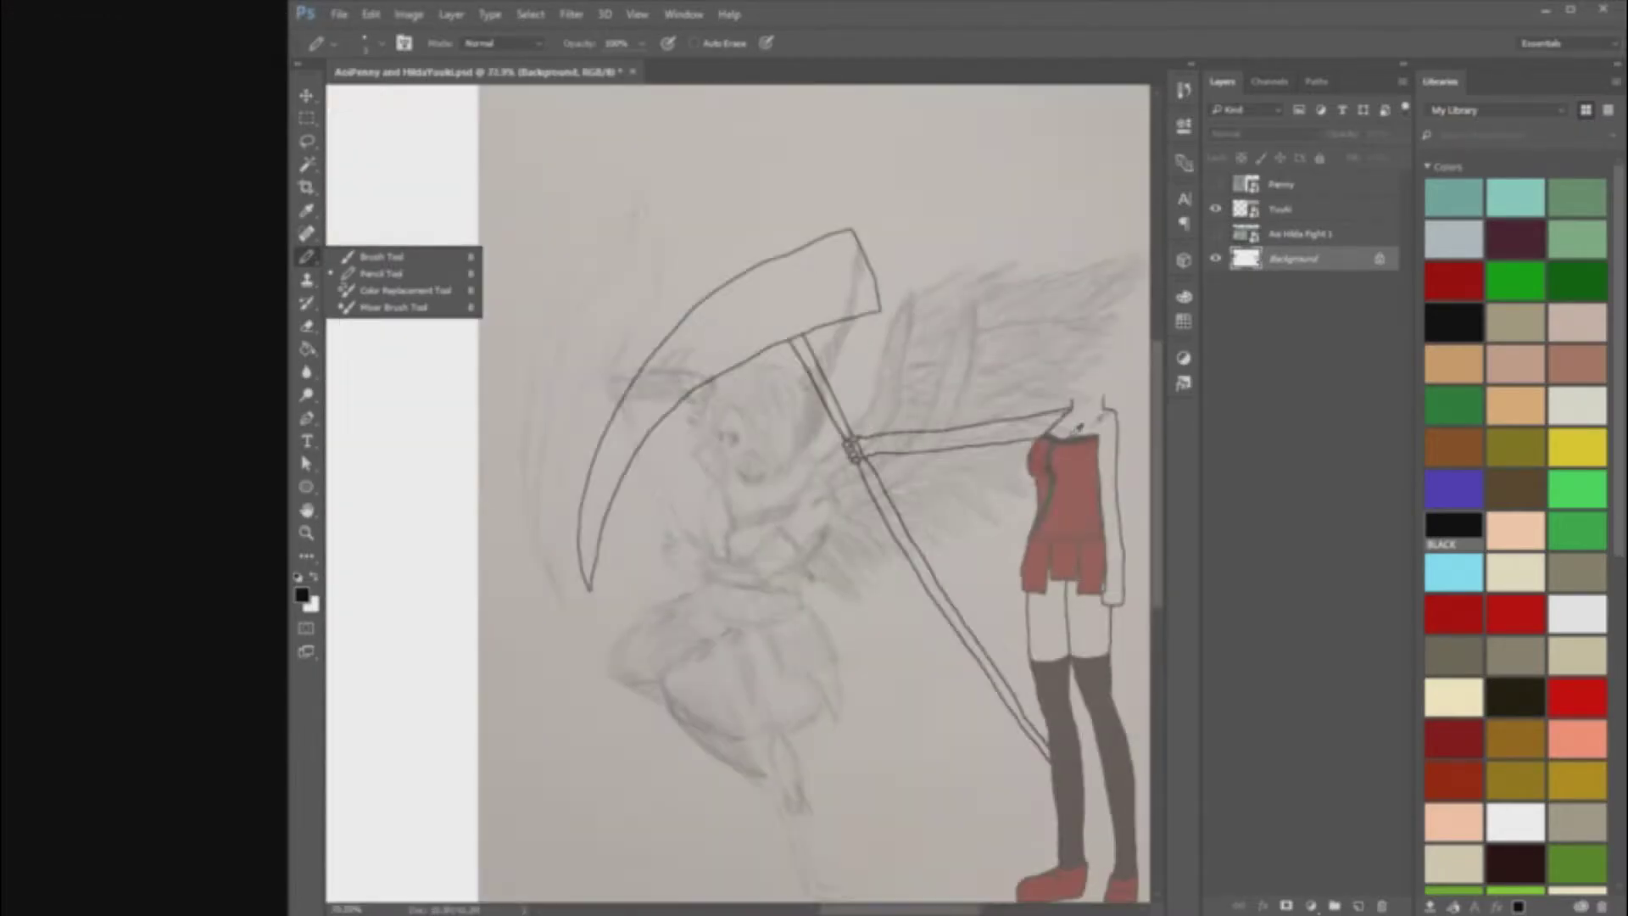
scroll(1077, 473, up, 12)
drag(1076, 480, 1137, 354)
drag(1044, 909, 1068, 908)
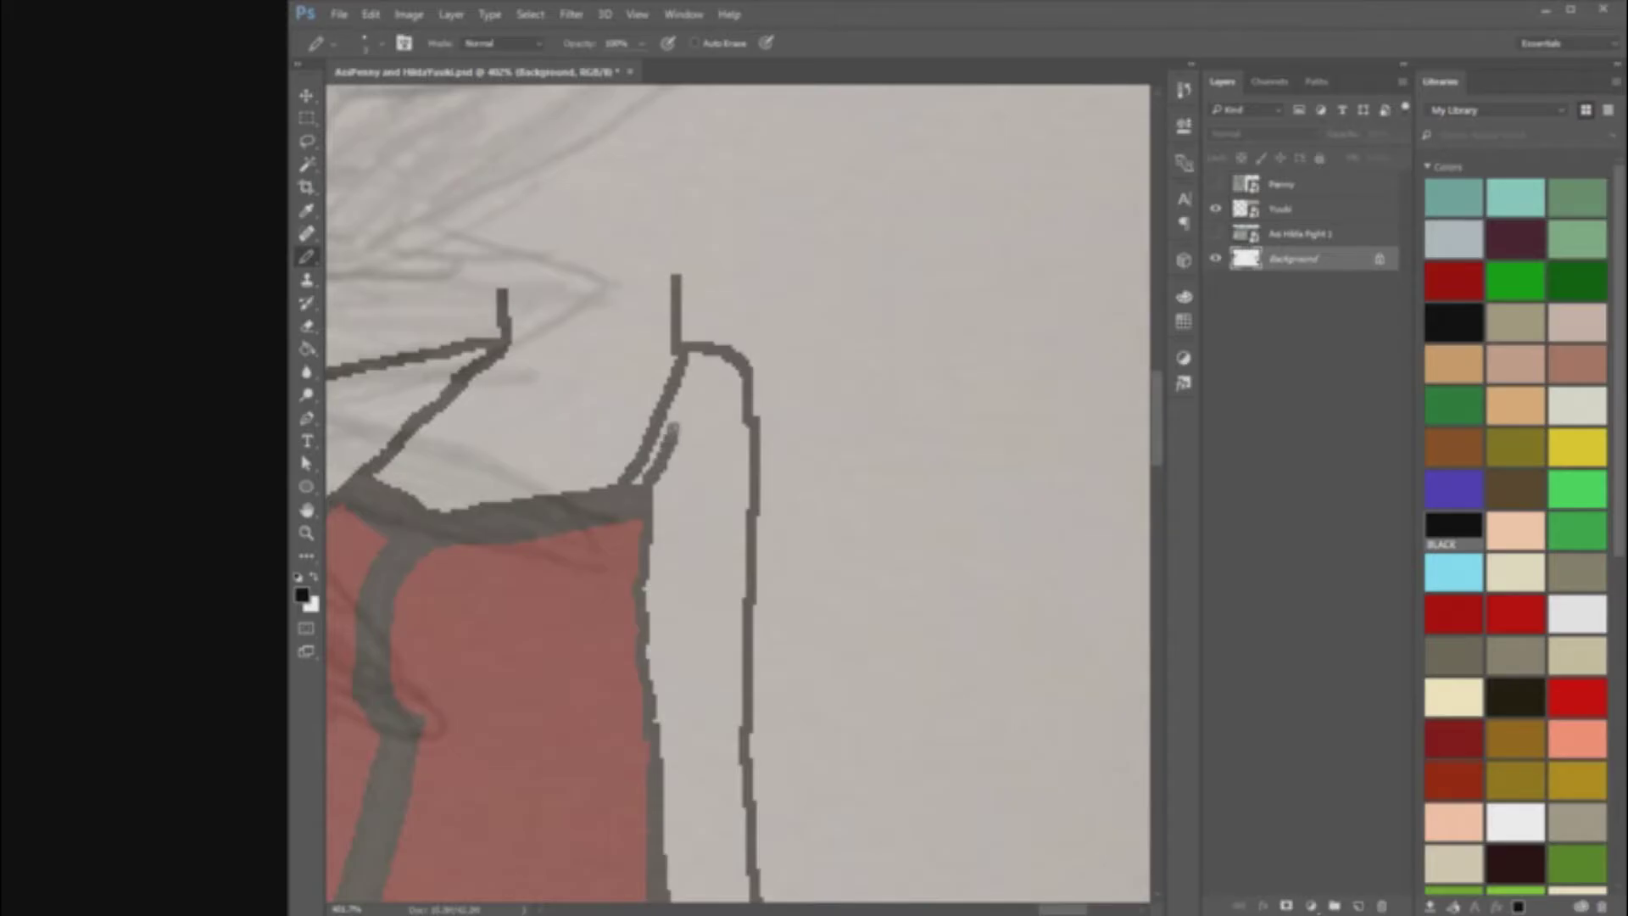
scroll(711, 450, up, 3)
scroll(718, 517, up, 2)
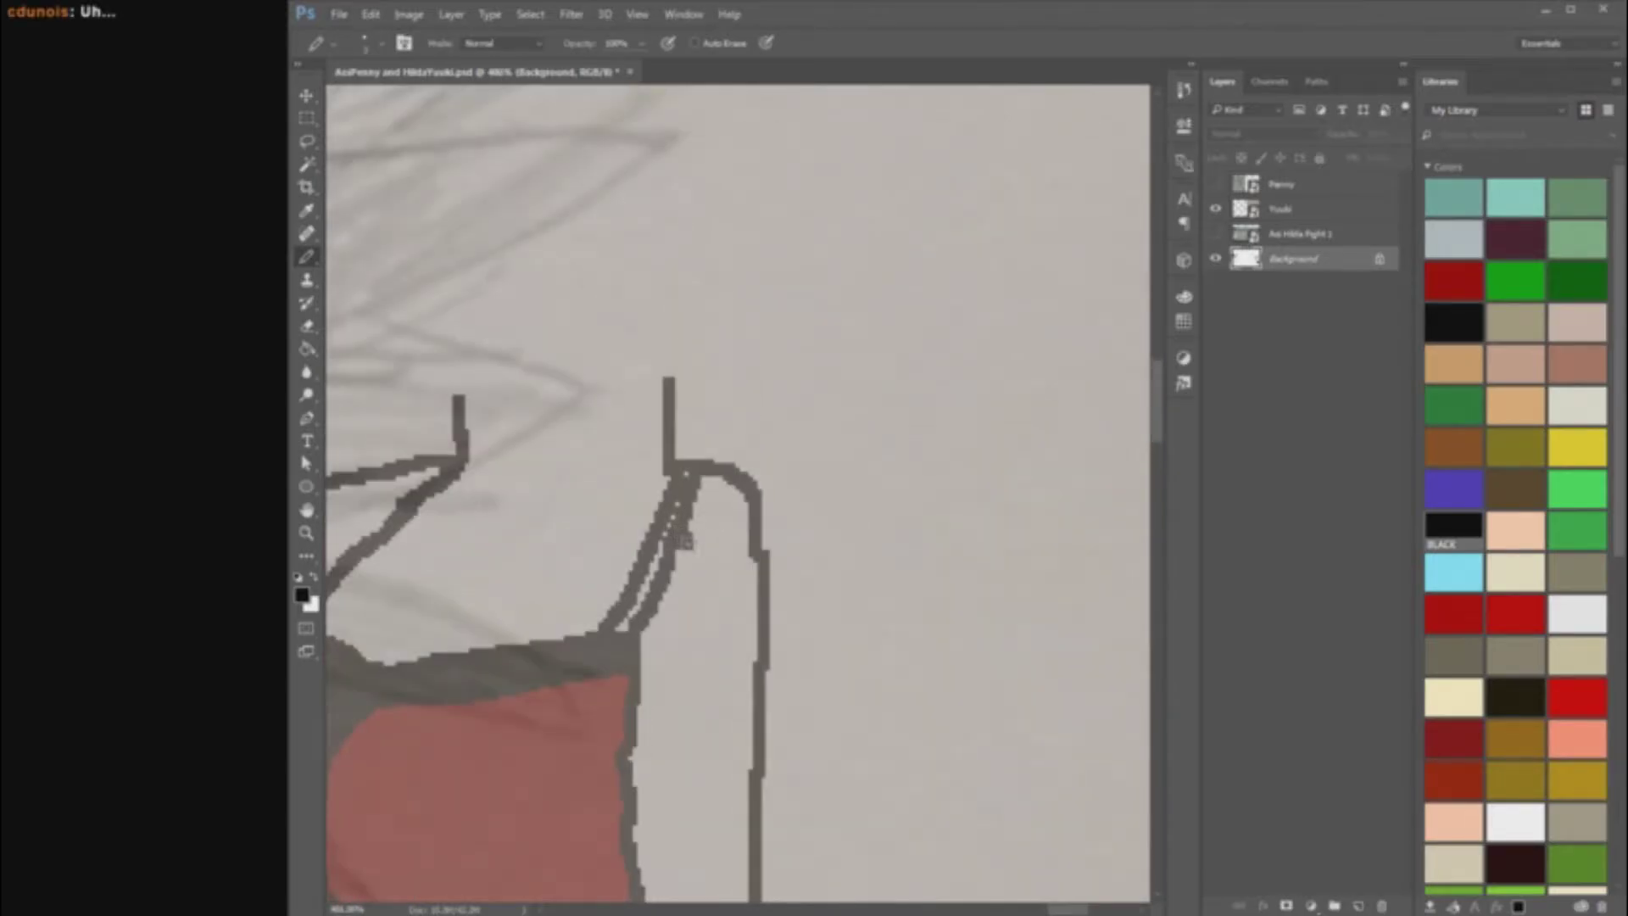
scroll(737, 585, down, 5)
scroll(721, 559, up, 4)
Step: Recolour the three skirt panels with the near-black cuffs swatch
scroll(711, 536, down, 2)
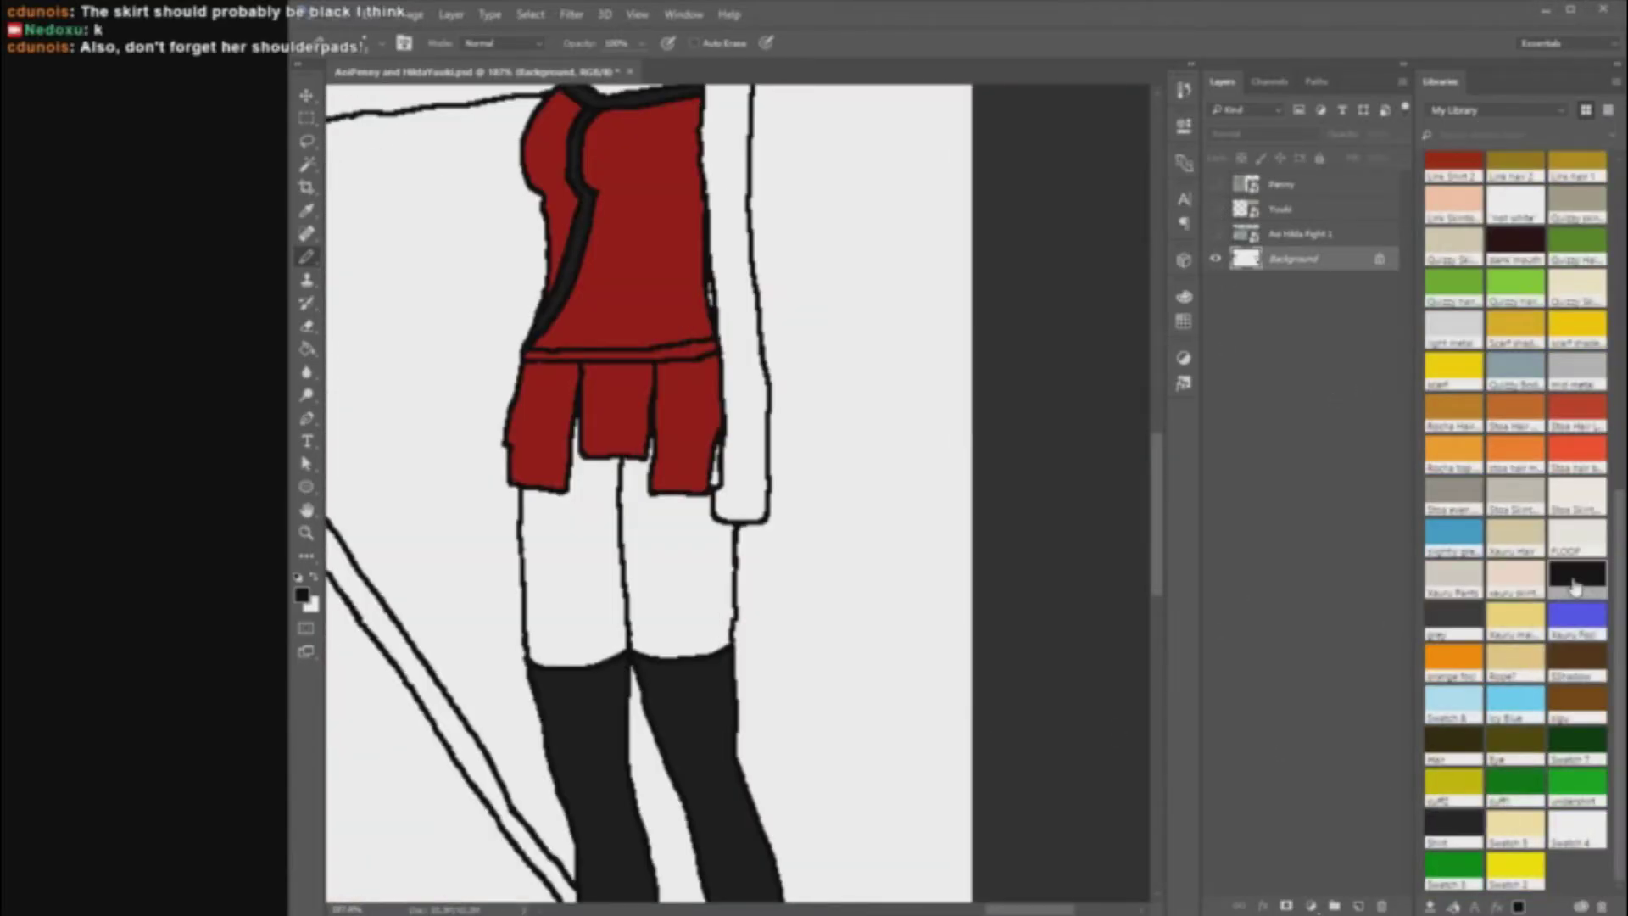
click(1575, 585)
scroll(663, 656, up, 2)
click(307, 350)
click(710, 481)
click(625, 481)
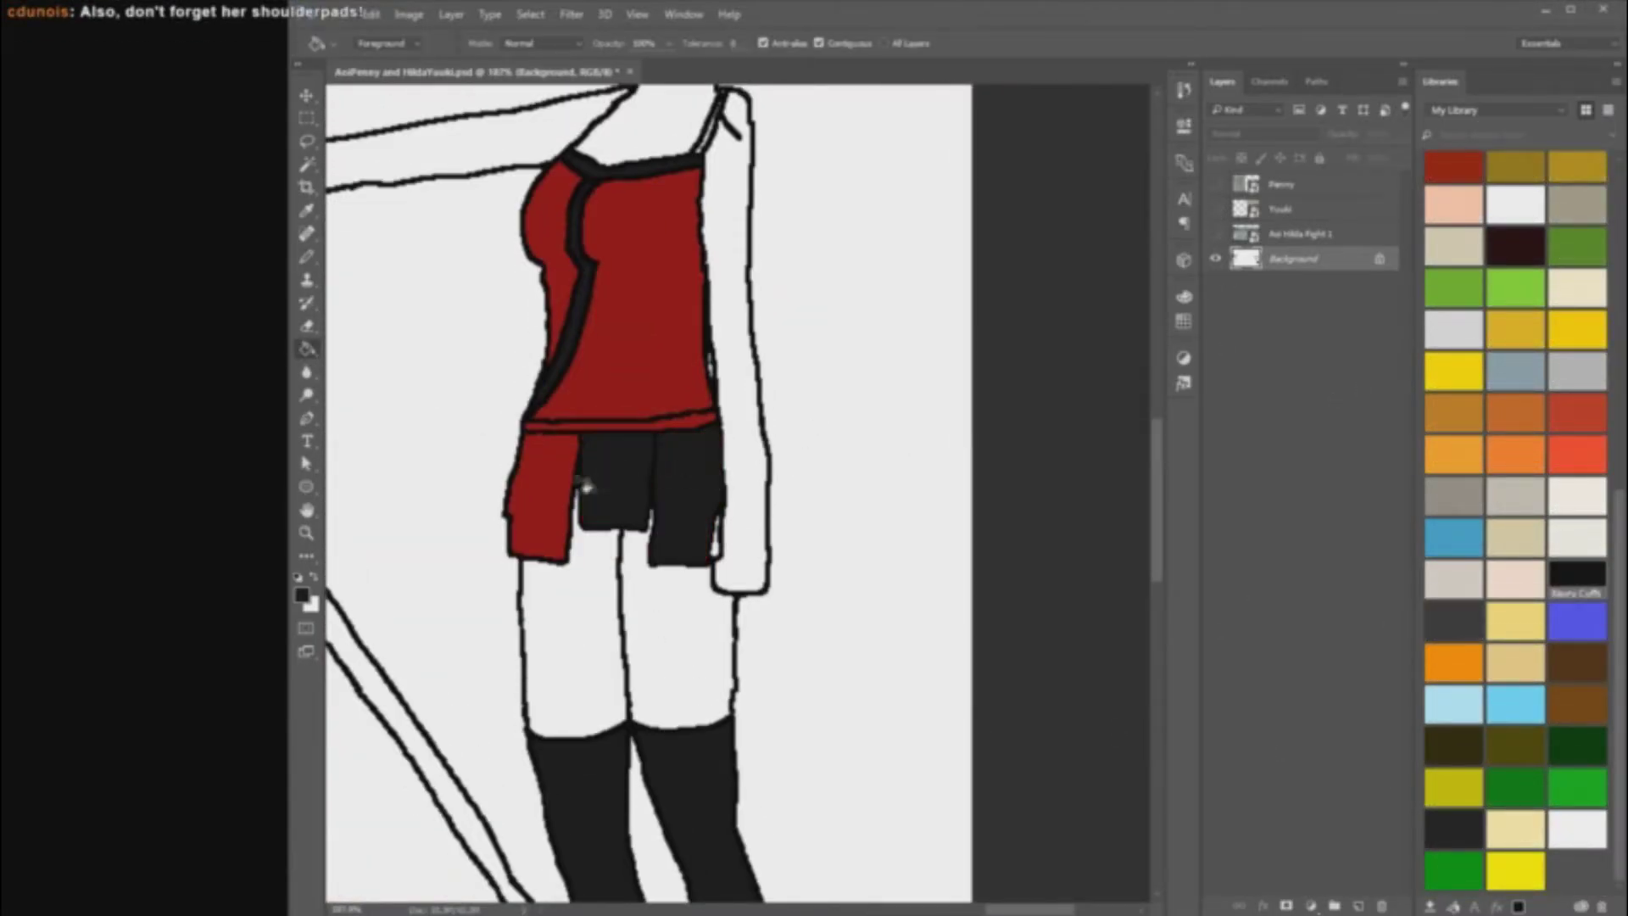
click(551, 494)
Step: Fill the waistband above the skirt and the inside of the shoulder strap with the same near-black colour
scroll(614, 504, up, 3)
scroll(612, 510, down, 3)
scroll(752, 497, down, 1)
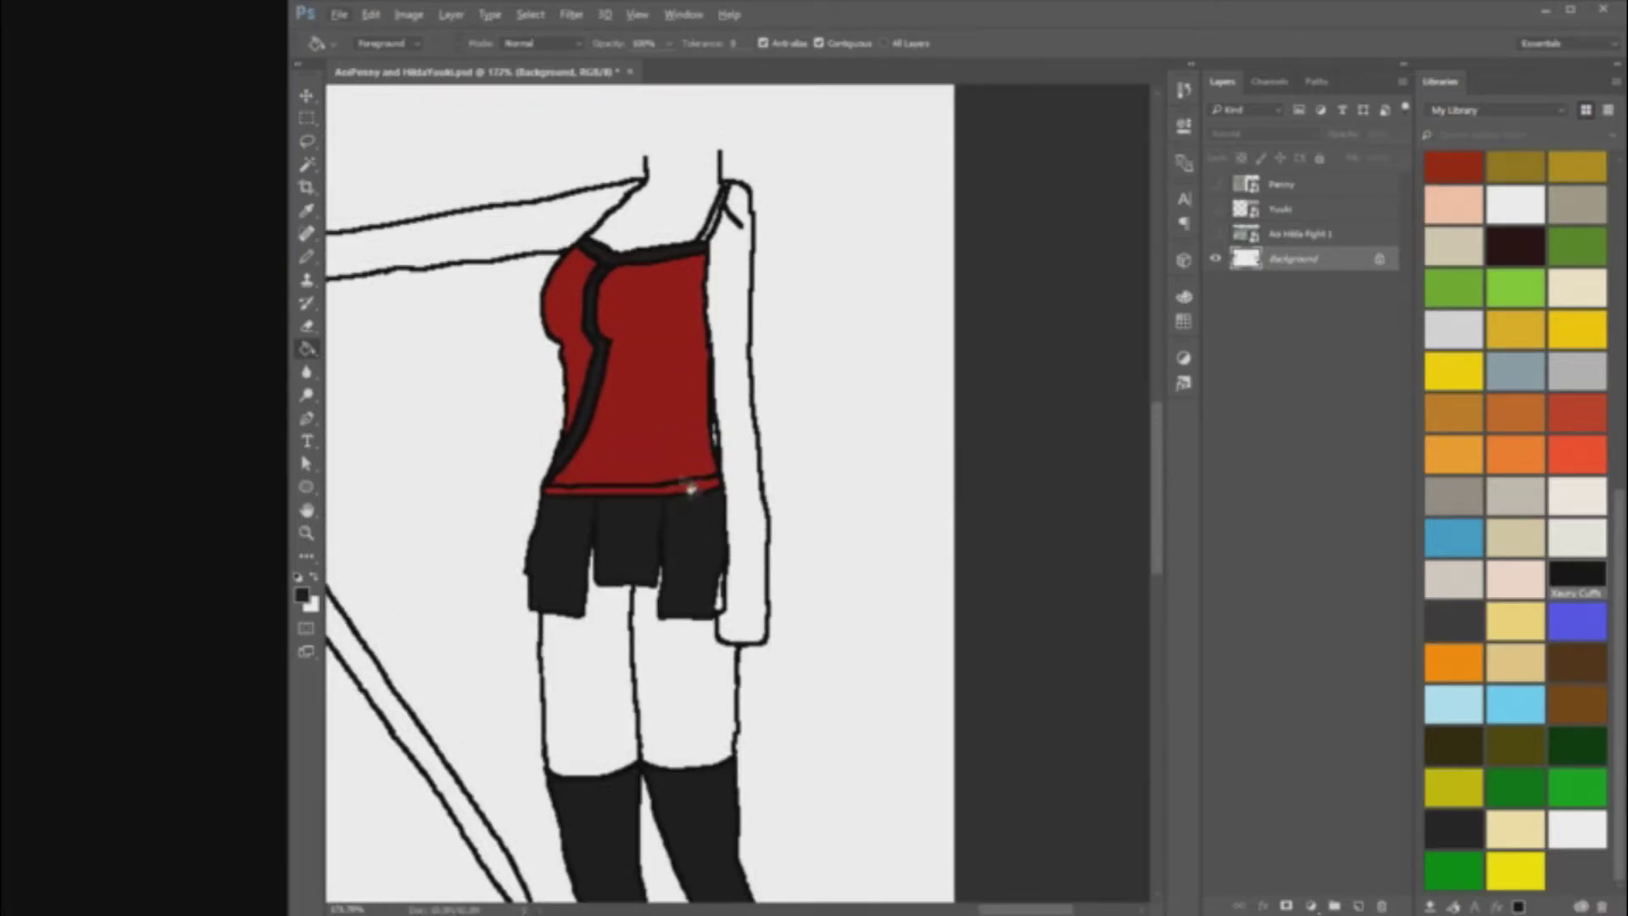
scroll(770, 302, down, 3)
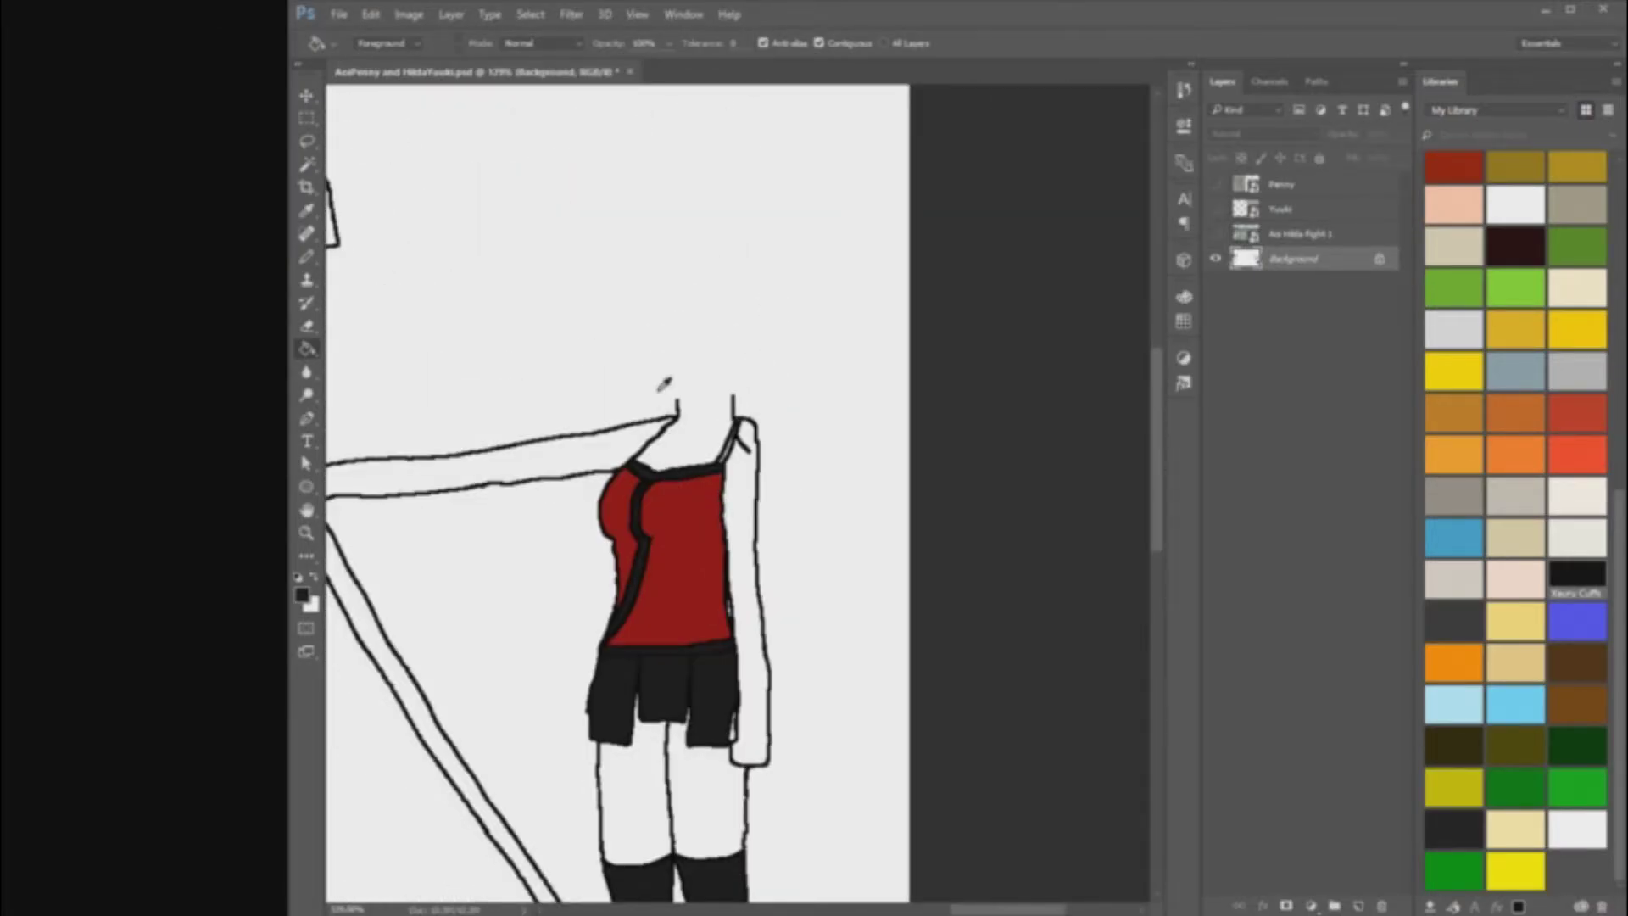
scroll(746, 568, up, 8)
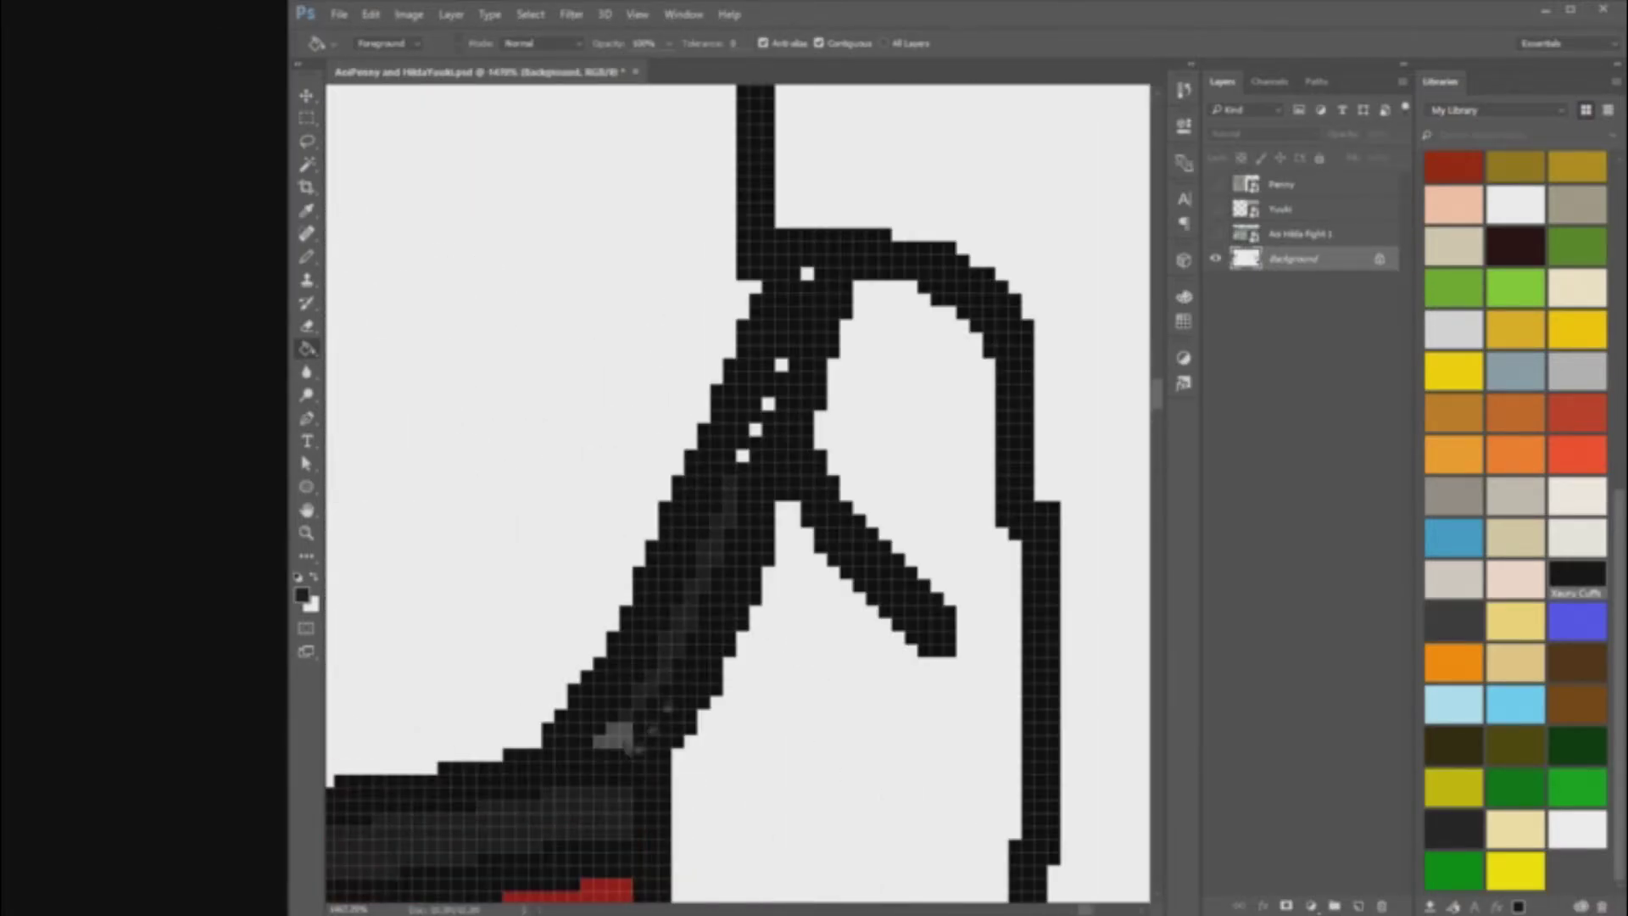
click(743, 455)
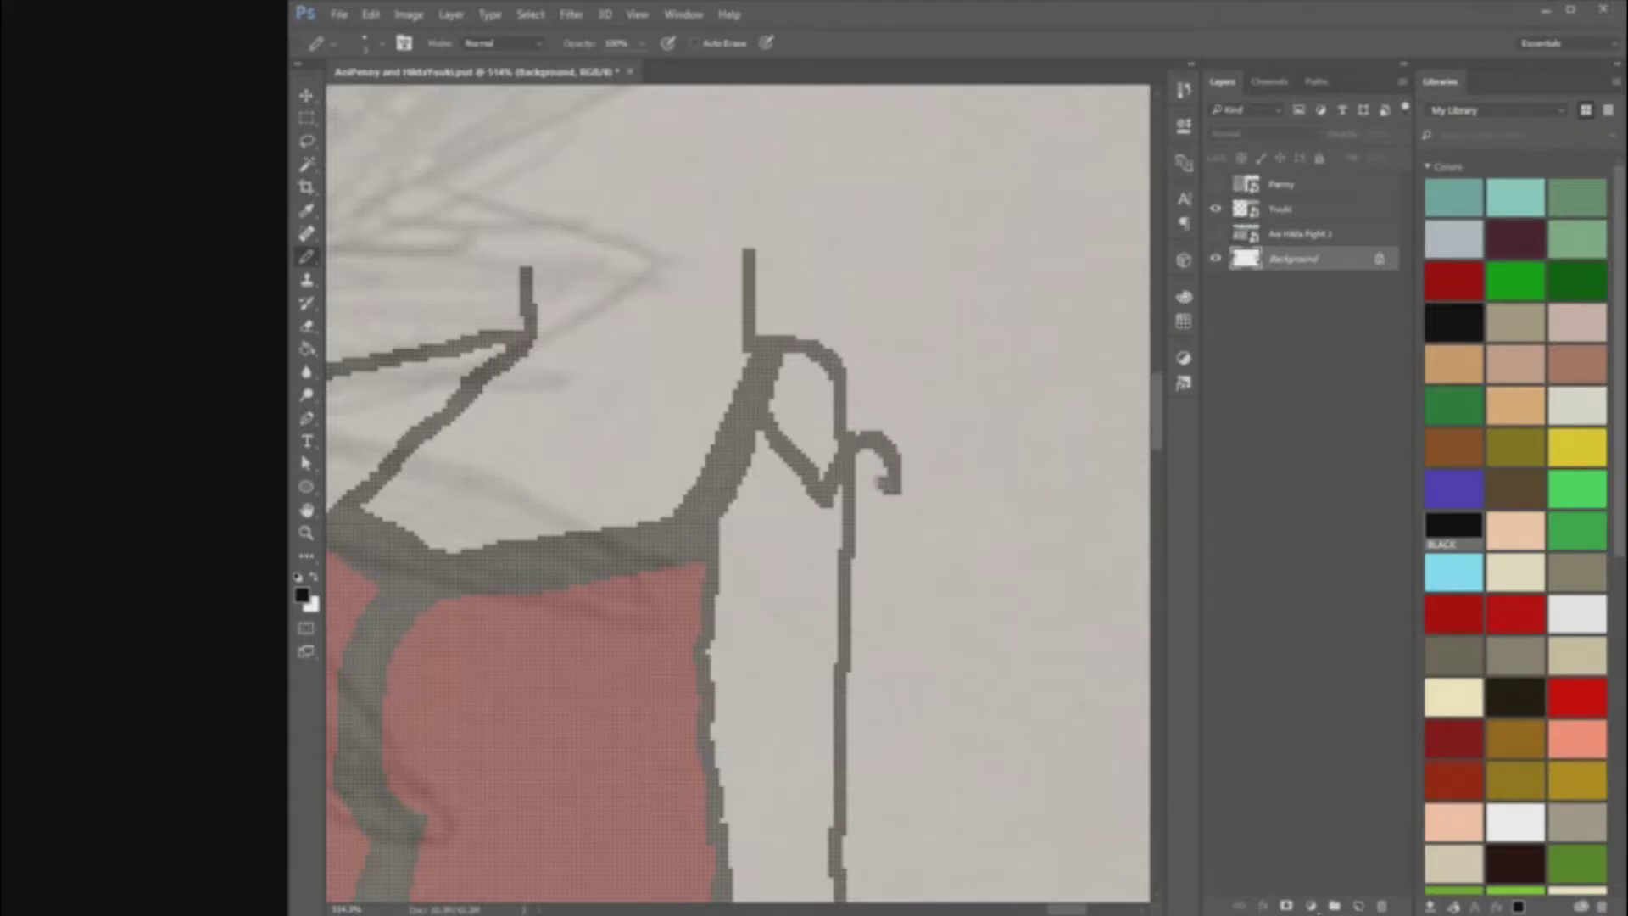
Step: Outline a pointed shoulder pad in BLACK over the lowered arm's shoulder and hide the Yuuki sketch
scroll(892, 520, up, 3)
drag(948, 528, 797, 366)
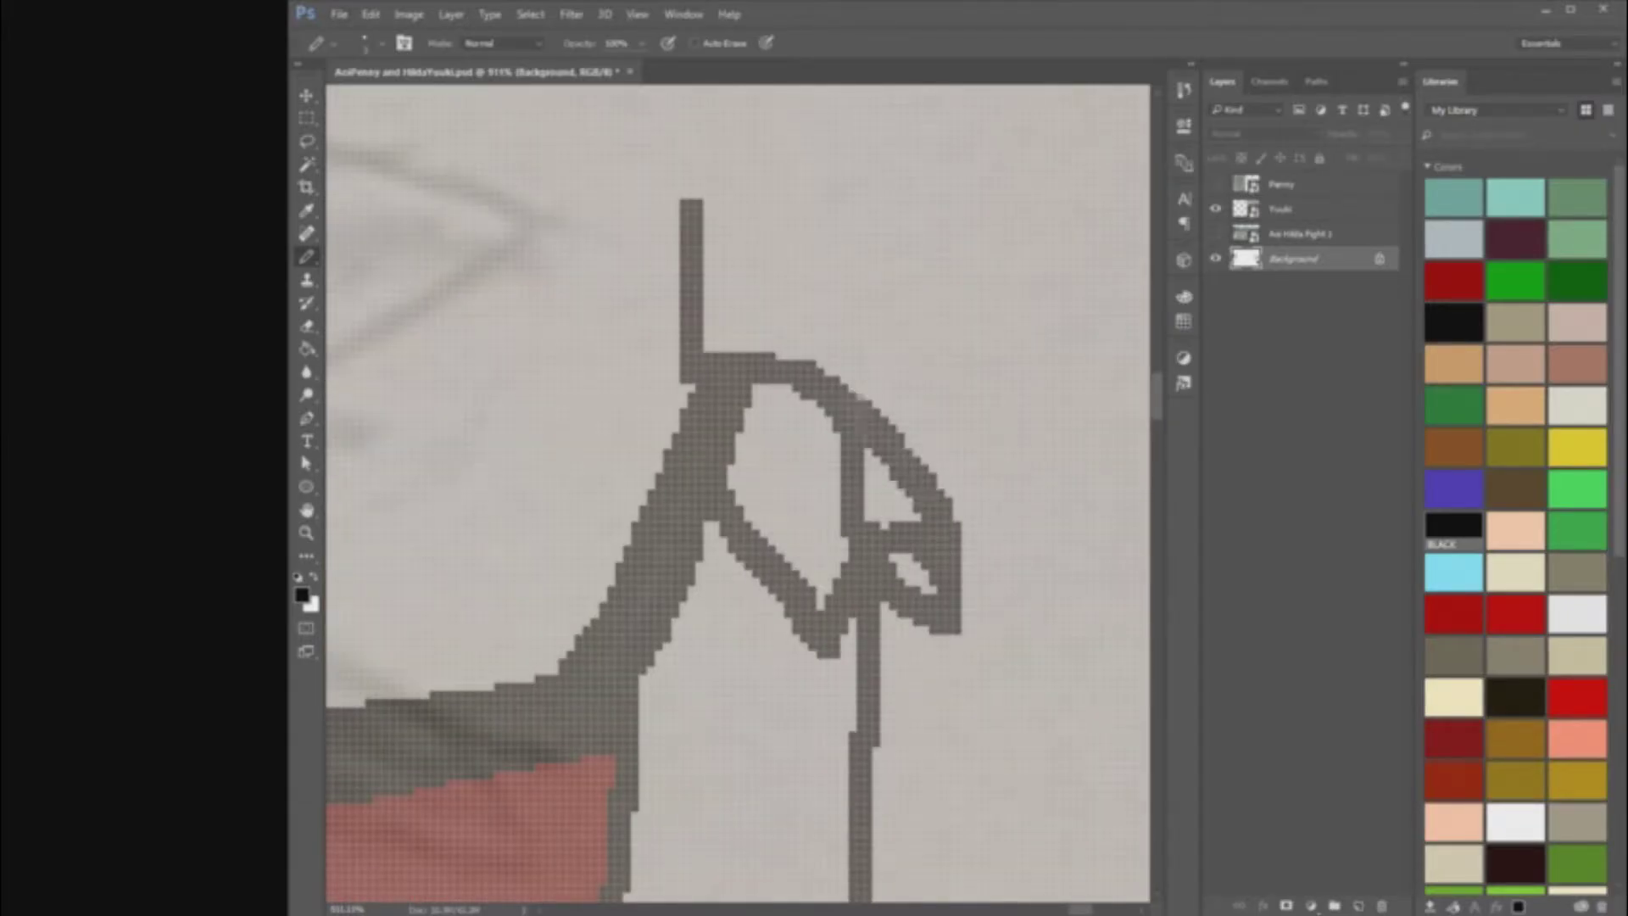
click(1216, 208)
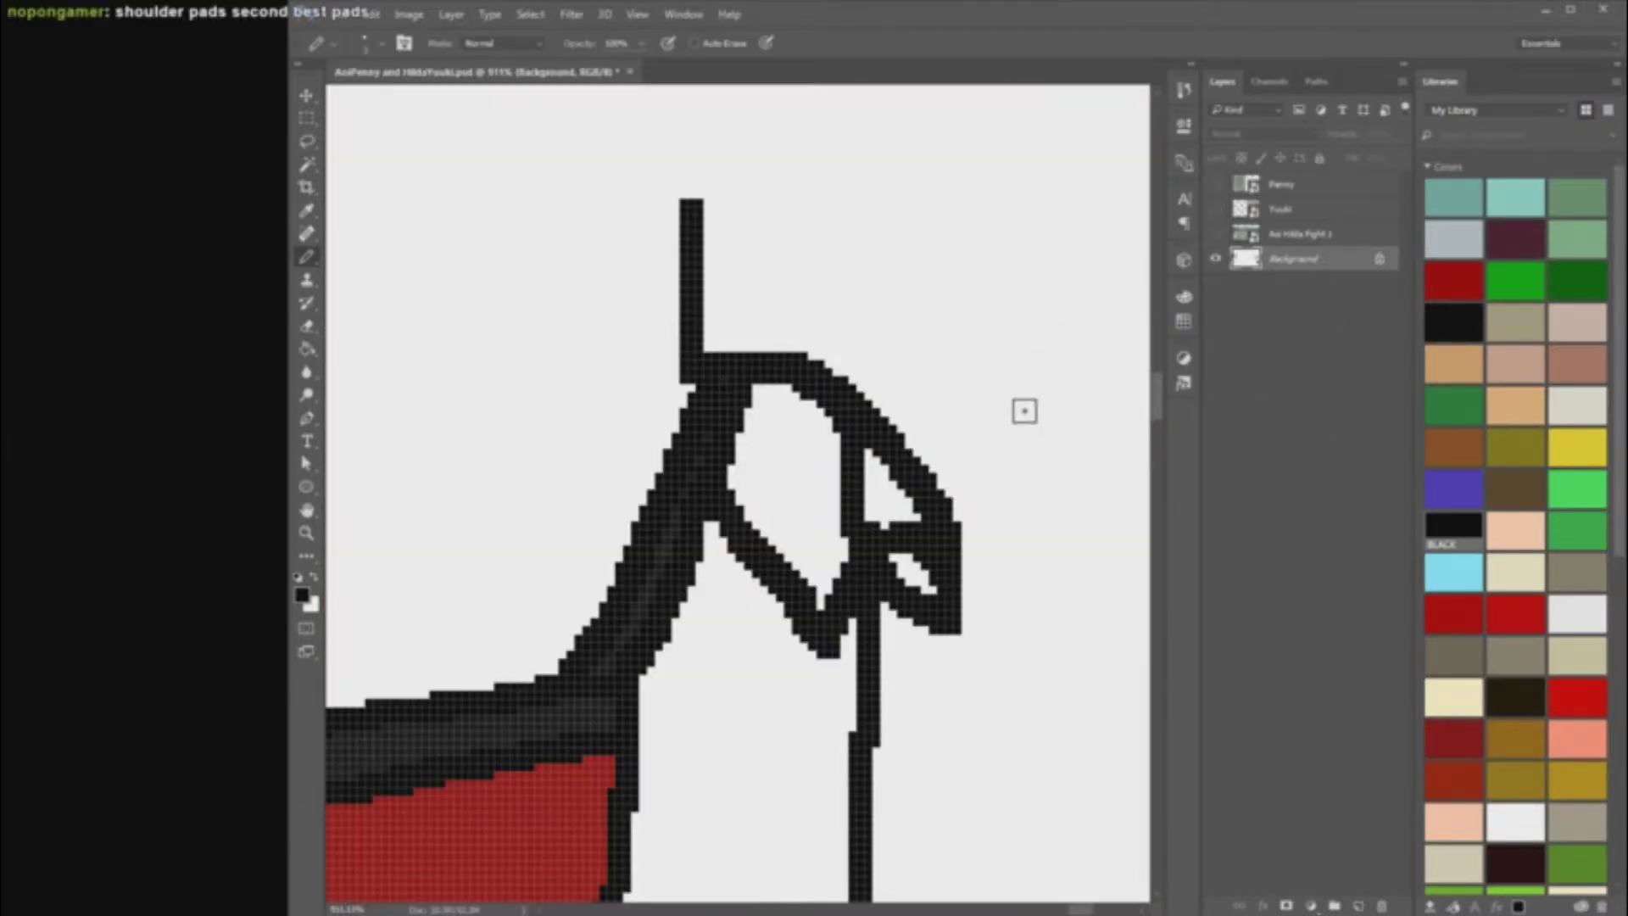
Step: Fill the shoulder pad with Dark Red and paint over the old arm line inside it
scroll(926, 485, down, 2)
click(1454, 280)
click(307, 348)
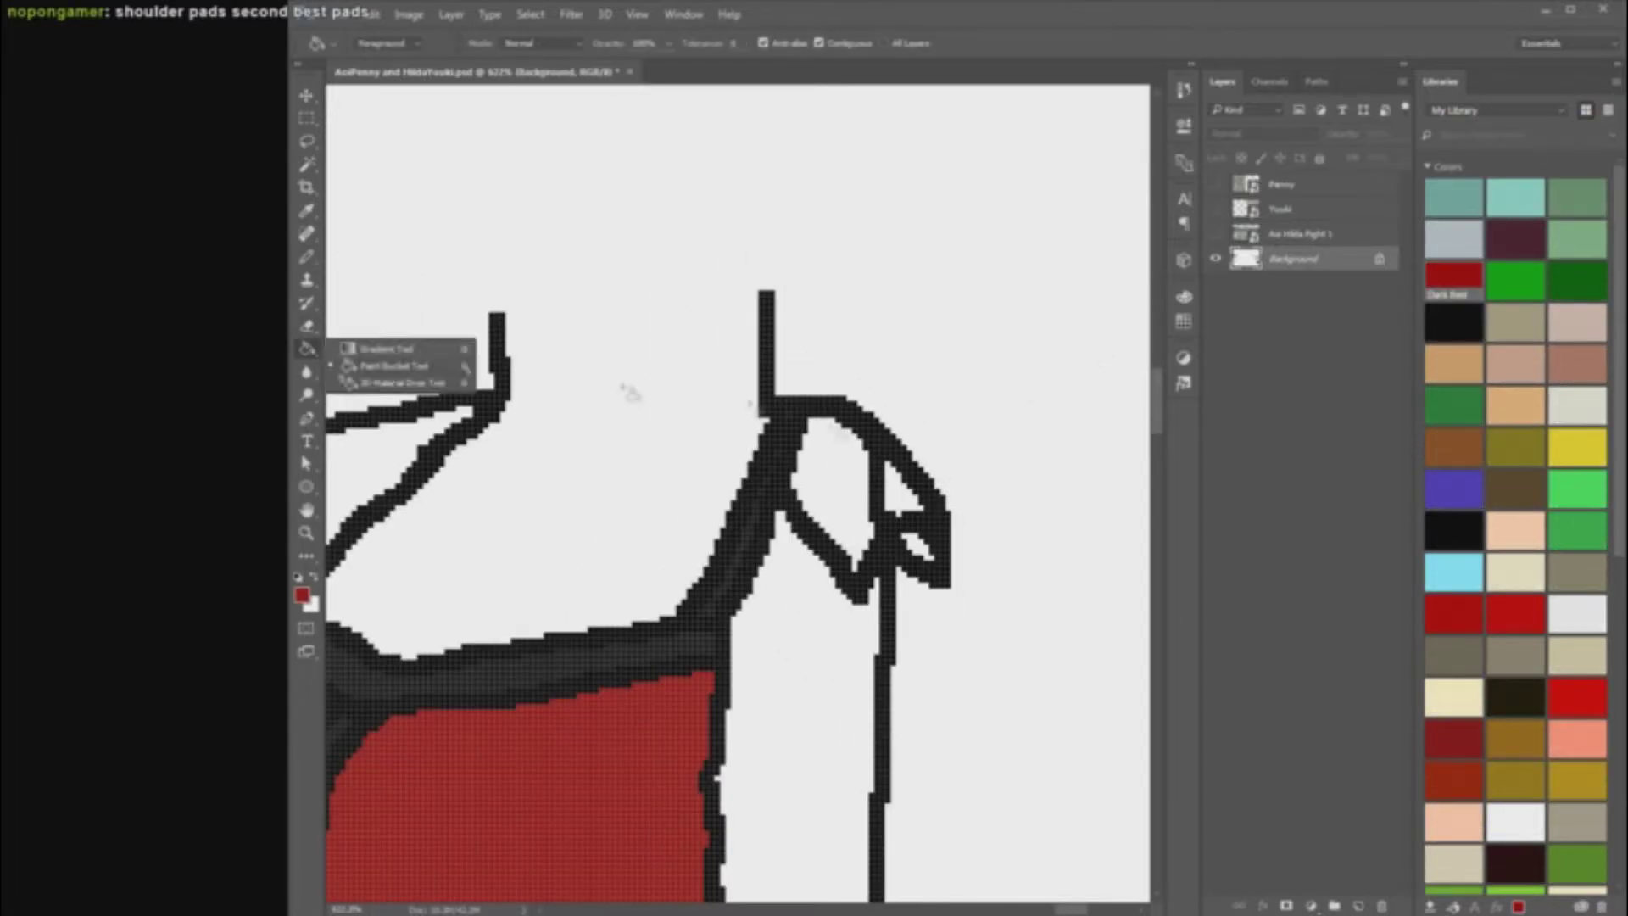
click(835, 487)
click(899, 499)
scroll(913, 441, up, 4)
click(307, 257)
scroll(835, 679, up, 1)
mouse_move(848, 701)
mouse_down()
mouse_move(832, 711)
mouse_move(804, 624)
mouse_move(816, 564)
mouse_up()
scroll(779, 631, down, 3)
scroll(779, 630, down, 6)
Step: Save a darker shade of red as a library swatch and fill the small underside area of the shoulder pad with it
scroll(827, 734, up, 7)
scroll(432, 564, down, 1)
click(303, 595)
click(1032, 346)
click(1172, 285)
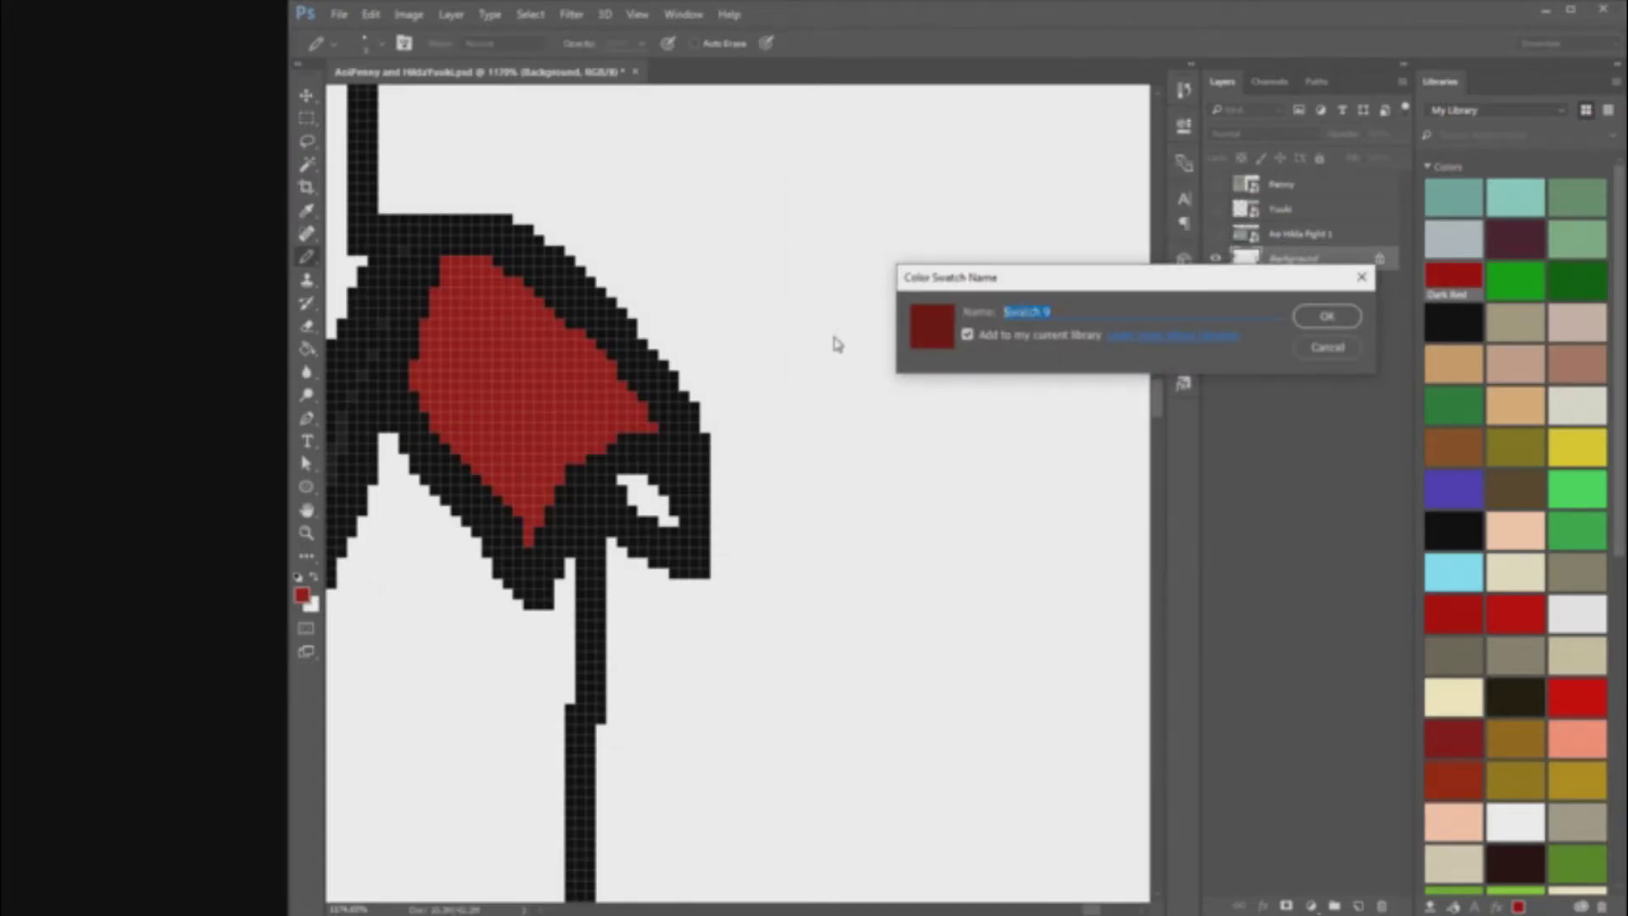
key(Return)
click(1206, 224)
click(307, 349)
click(647, 499)
scroll(905, 475, down, 6)
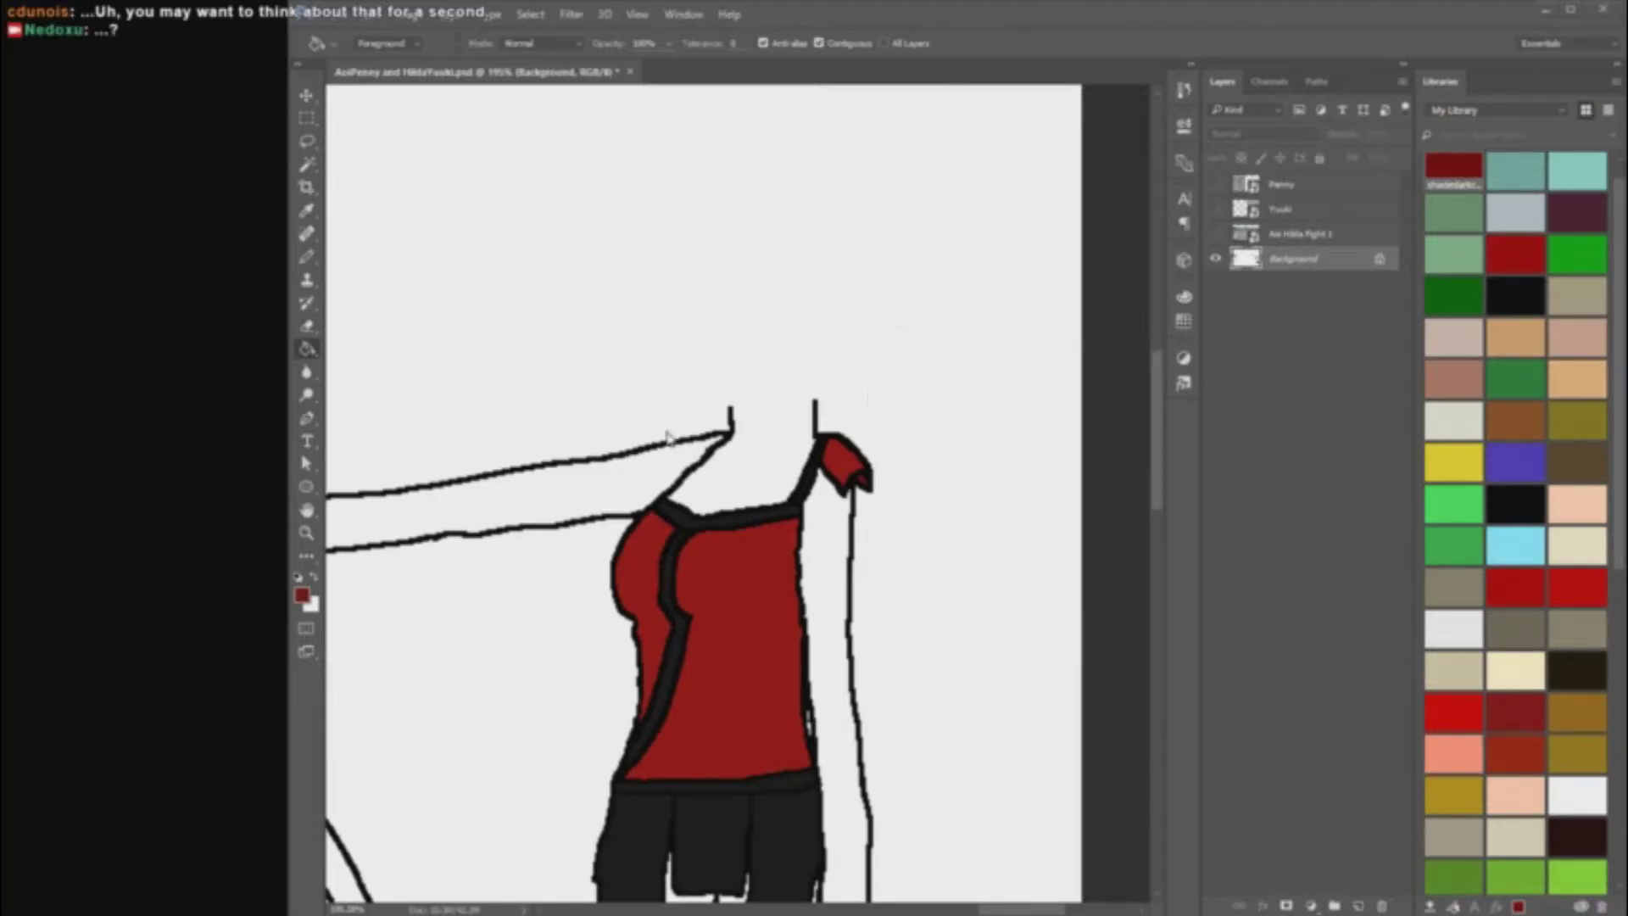
Step: Draw a second BLACK line beside the slanted shoulder line of the extended arm to form the other strap
scroll(659, 389, up, 3)
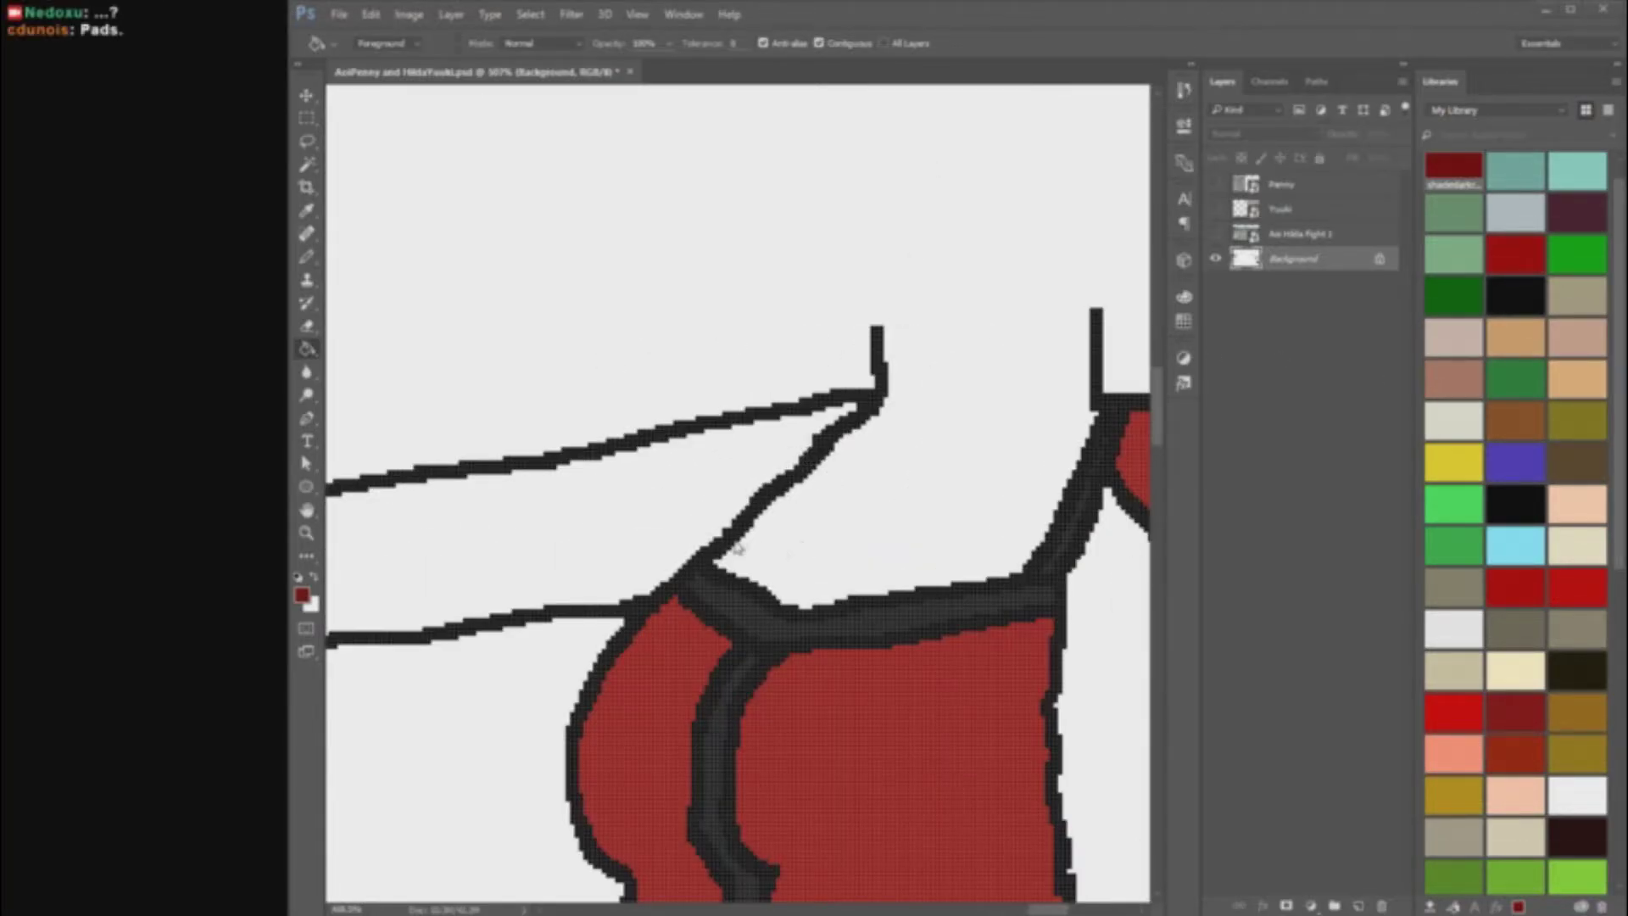
click(1516, 505)
click(307, 257)
scroll(740, 468, up, 4)
drag(724, 617, 939, 385)
scroll(939, 386, down, 5)
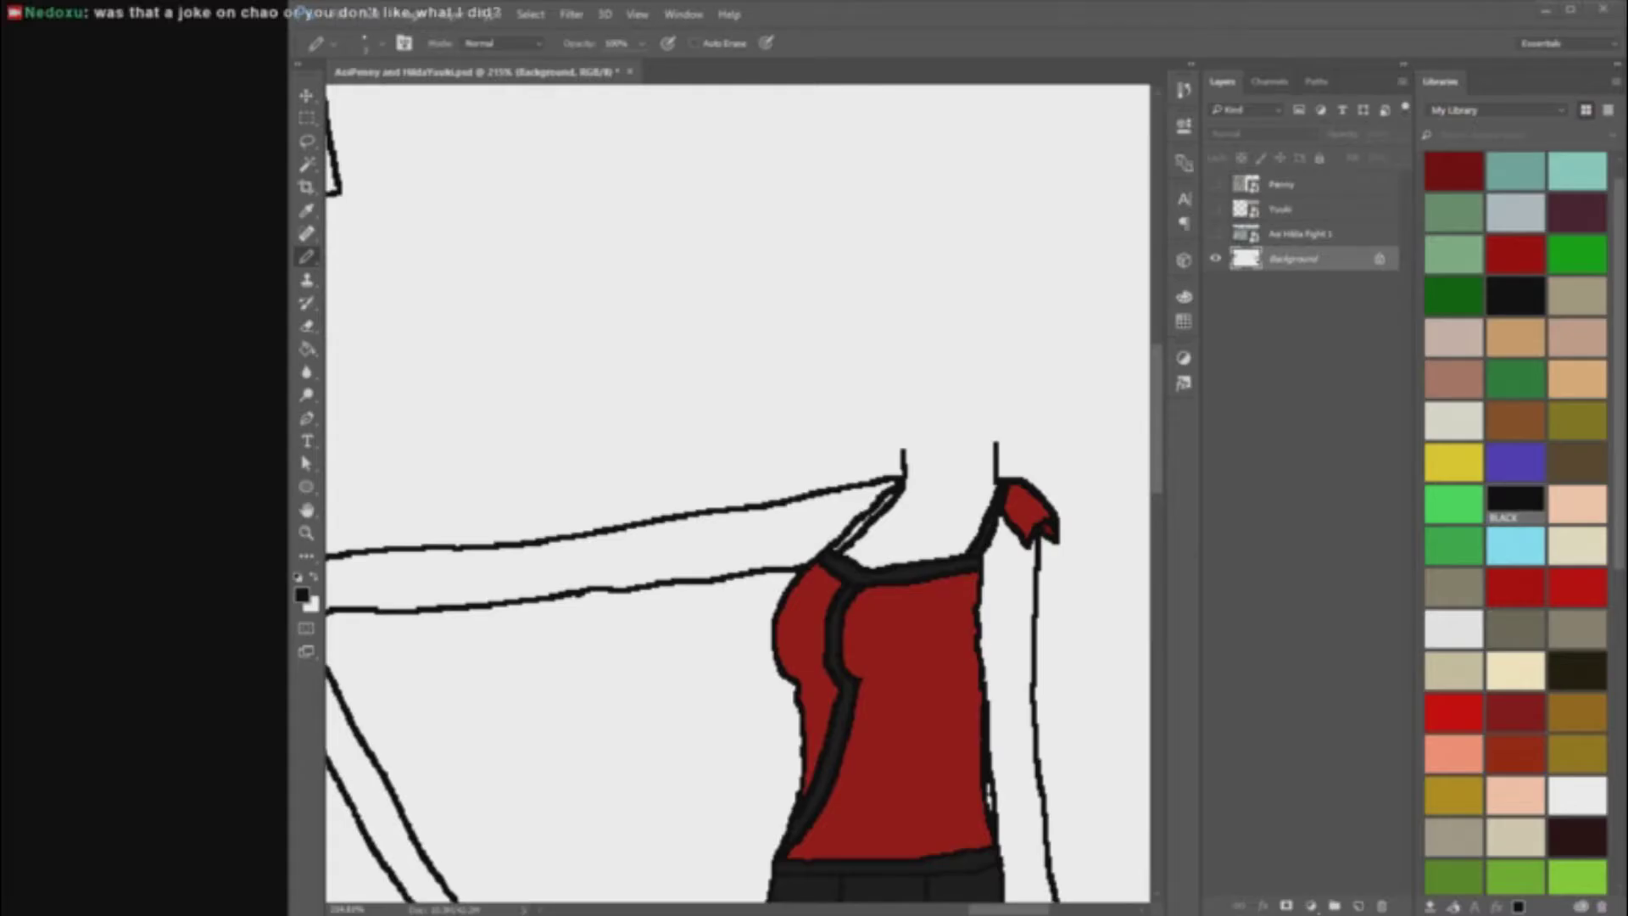
Step: Sample the near-black band colour and fill the gaps inside the new strap on the extended arm's side
scroll(917, 493, up, 5)
alt+click(882, 775)
scroll(606, 665, up, 4)
click(307, 348)
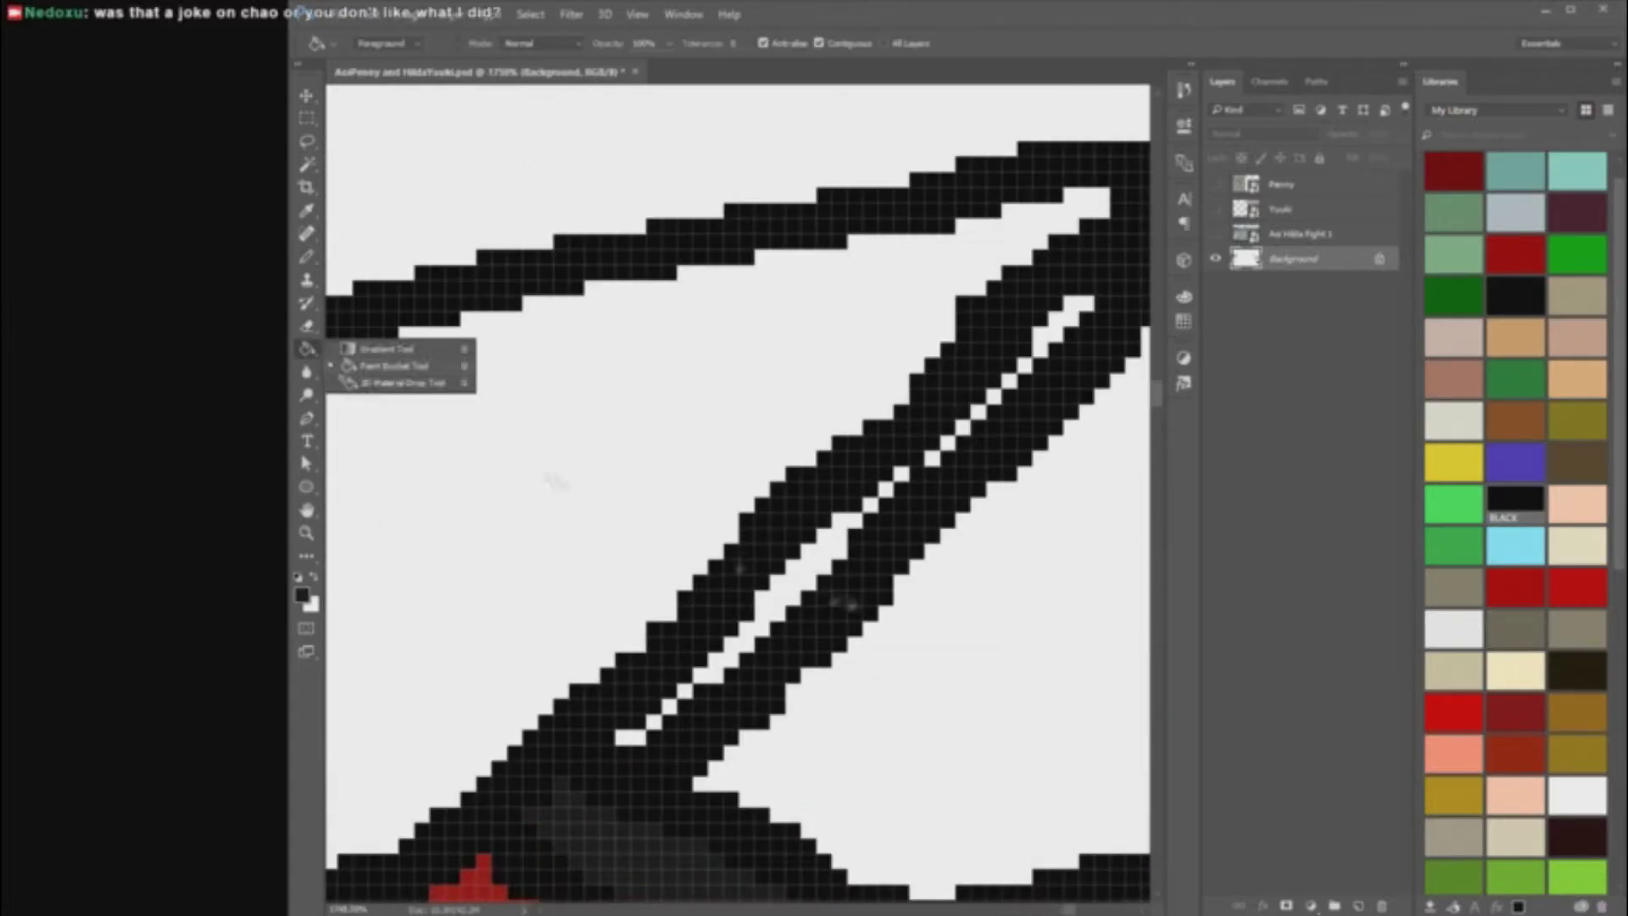
click(797, 566)
scroll(660, 706, up, 2)
drag(662, 707, 608, 752)
scroll(975, 462, up, 1)
drag(983, 446, 1093, 356)
scroll(1090, 371, down, 5)
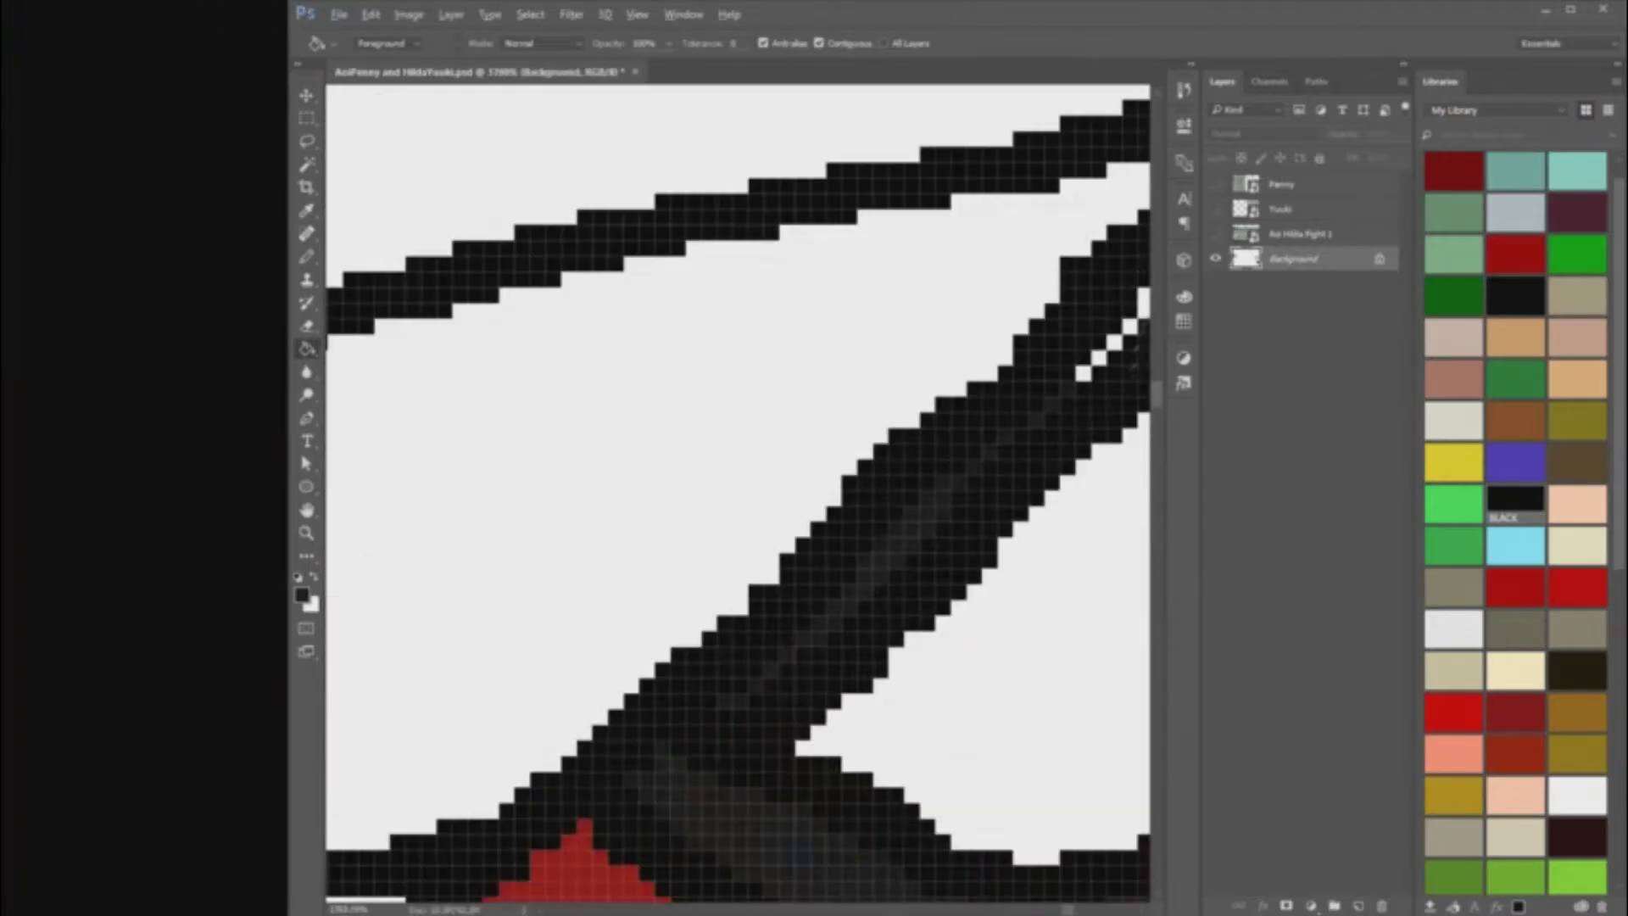
scroll(1001, 592, down, 3)
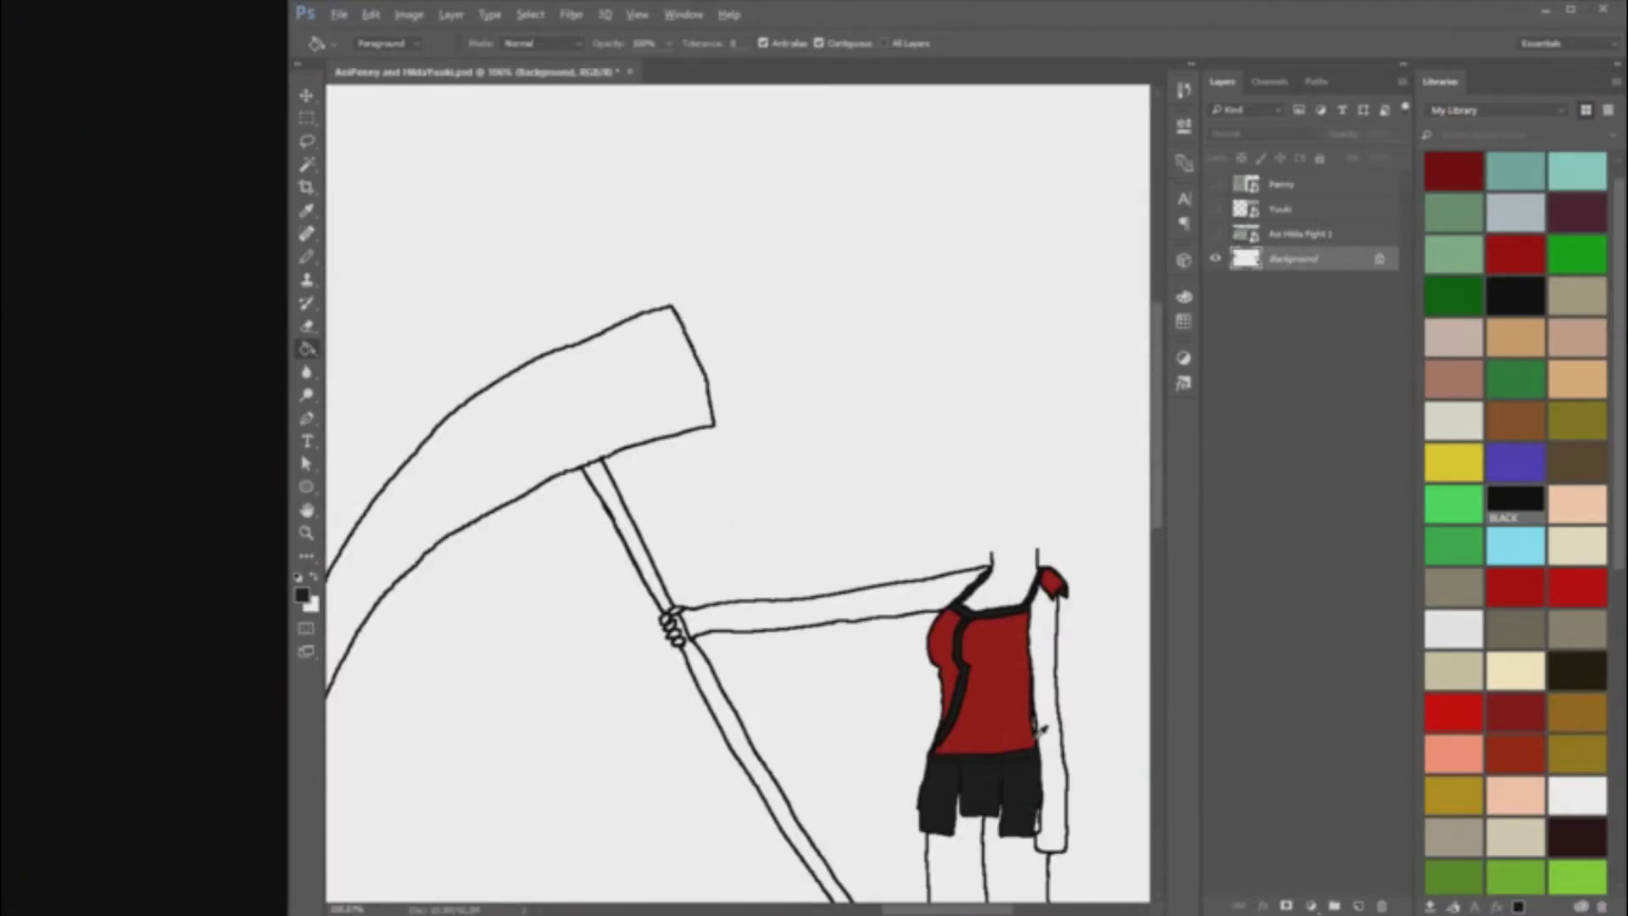
scroll(1087, 593, up, 2)
scroll(1068, 619, down, 4)
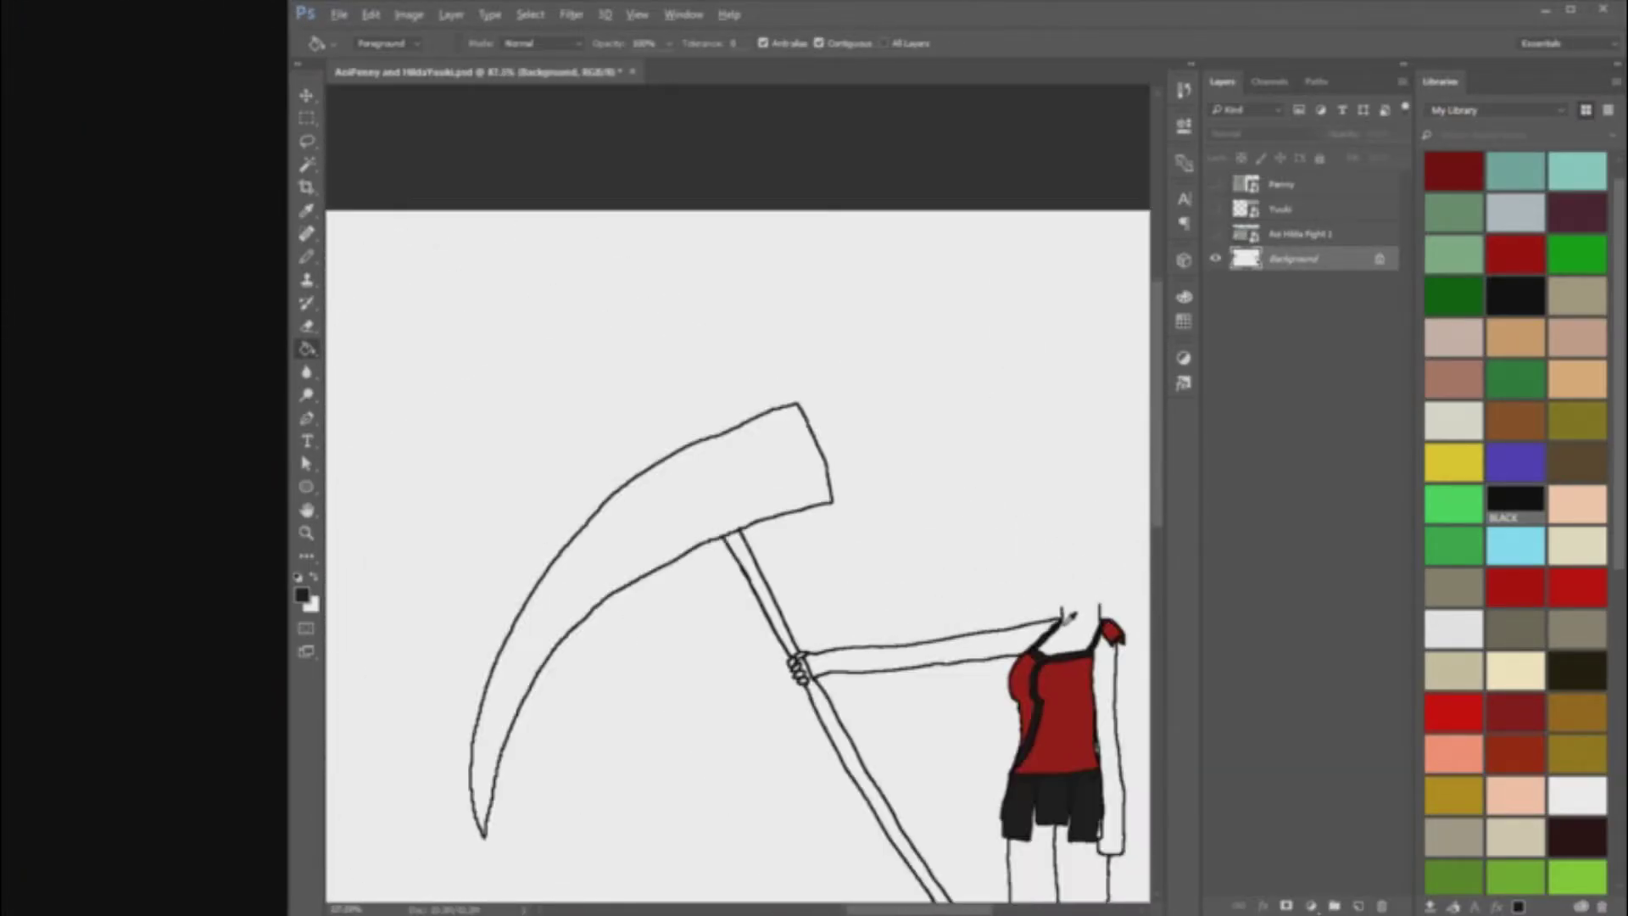
Step: Outline a shoulder pad in BLACK on top of the extended arm, running outward from the strap
scroll(1071, 621, up, 4)
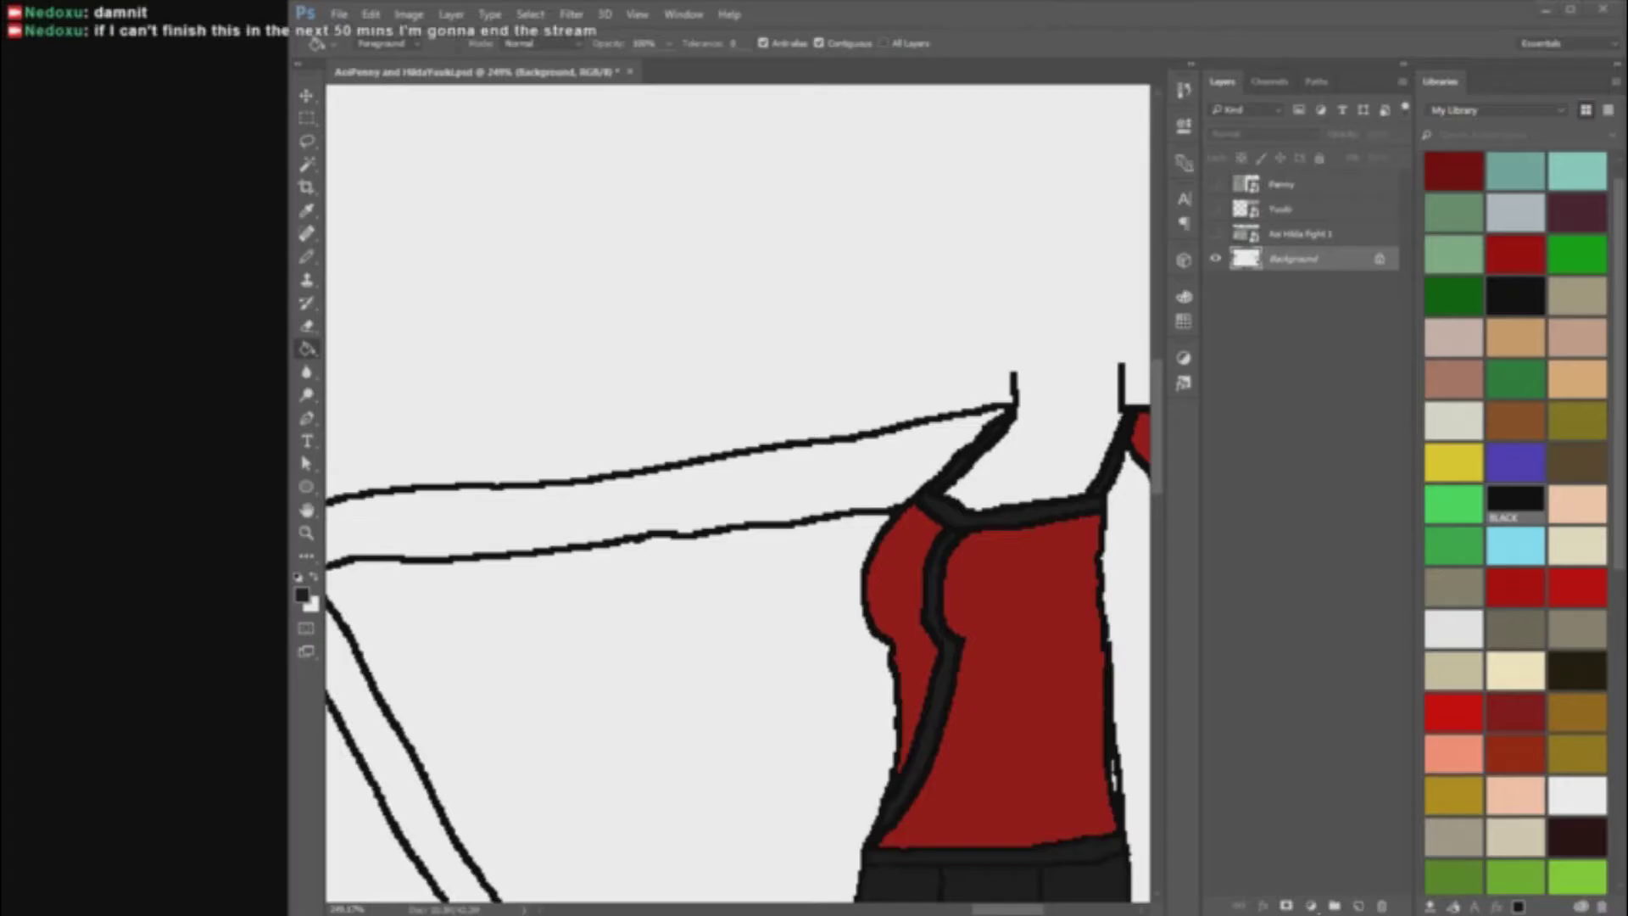
scroll(947, 370, up, 8)
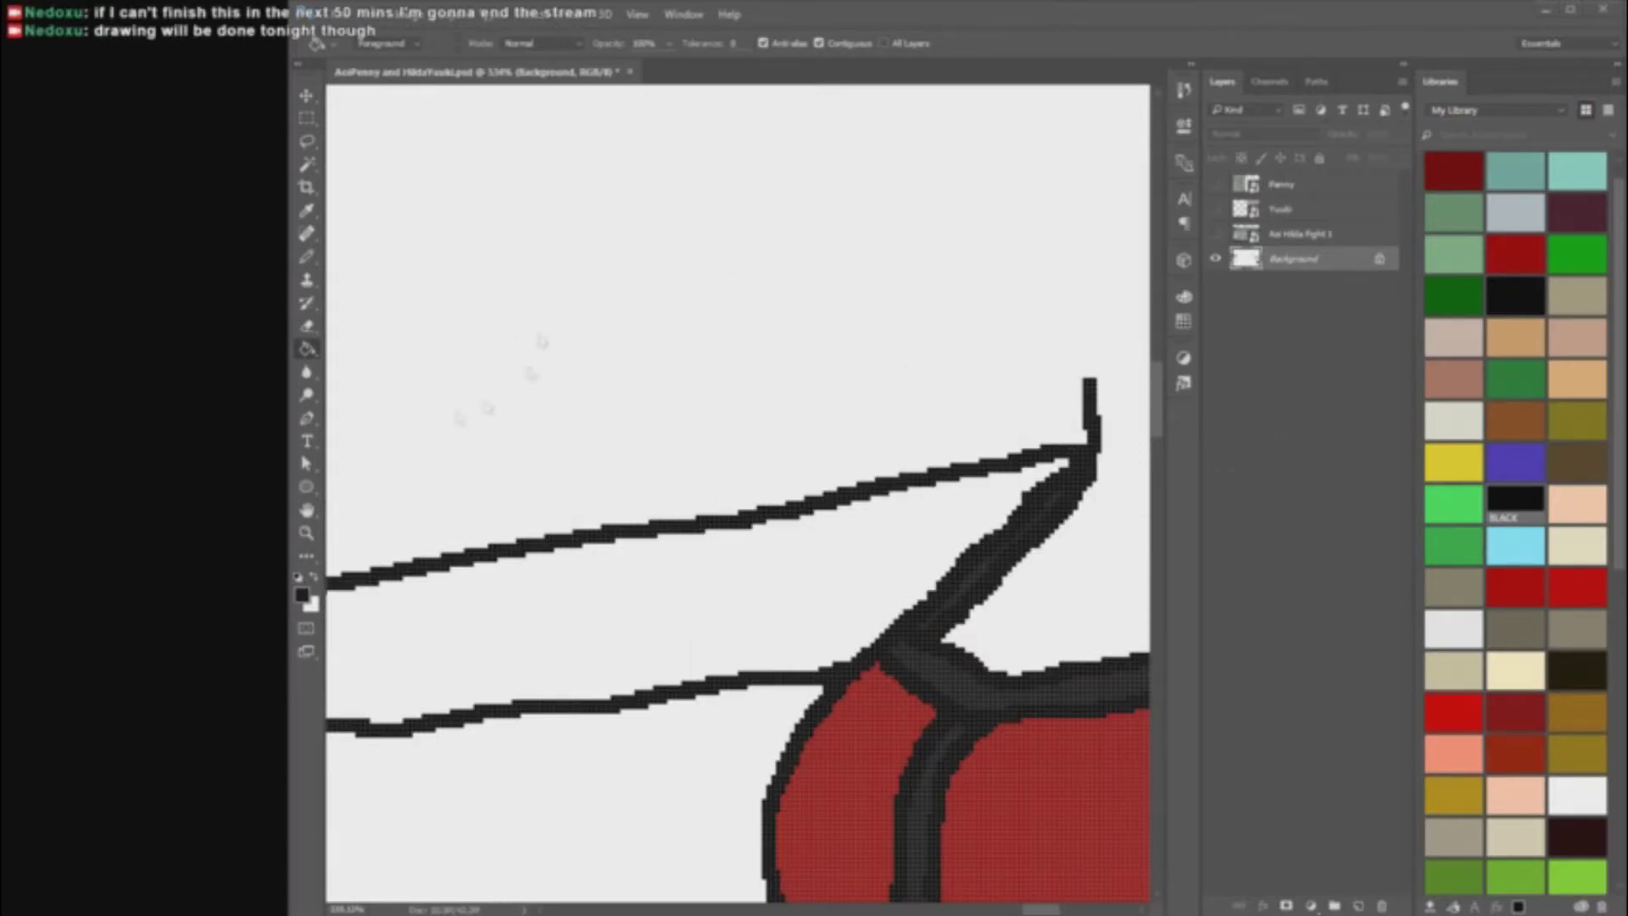
click(306, 257)
click(1515, 501)
drag(1007, 521, 827, 545)
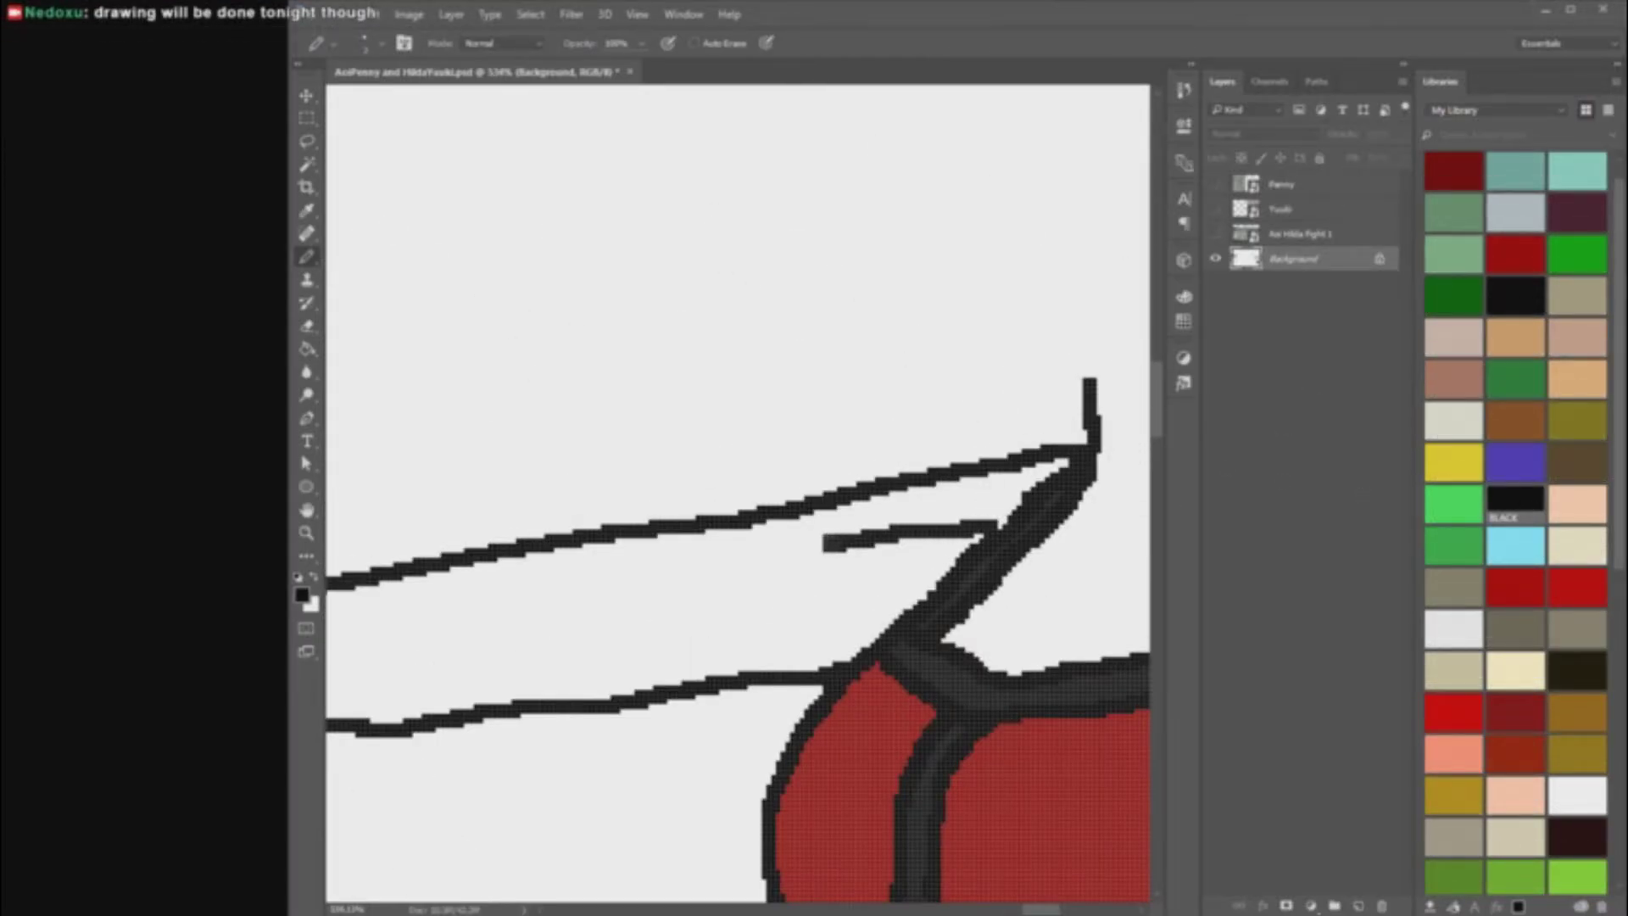
drag(844, 480, 1088, 437)
Step: Fill the outlined shoulder pad on the extended arm with Dark Red
scroll(1131, 571, up, 2)
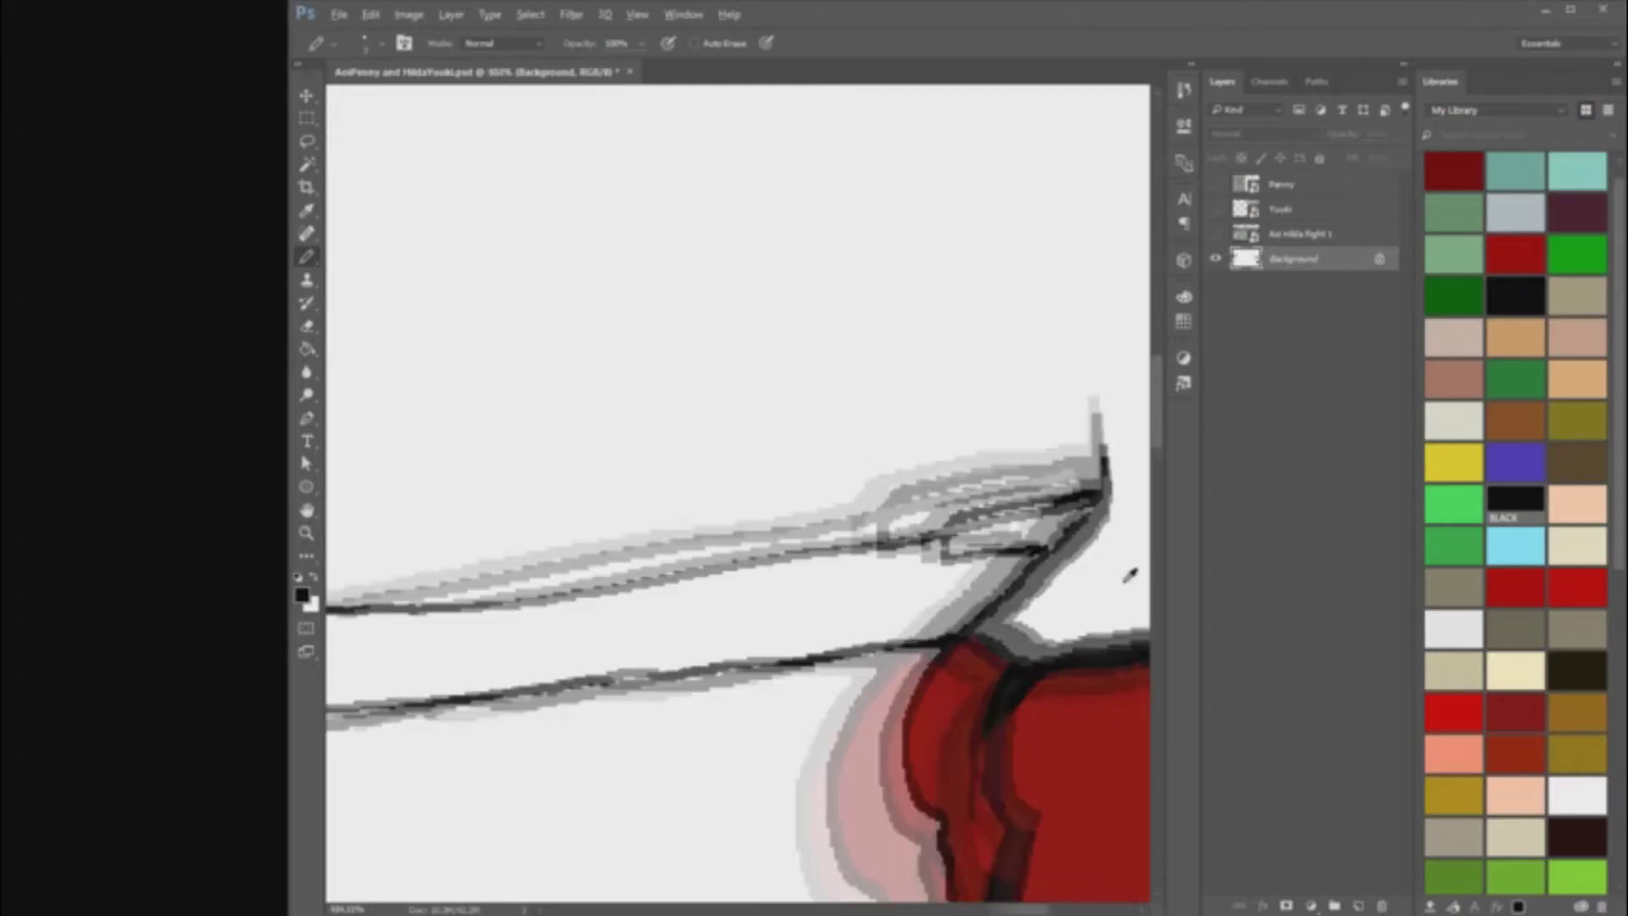
click(1516, 253)
key(g)
click(883, 534)
key(b)
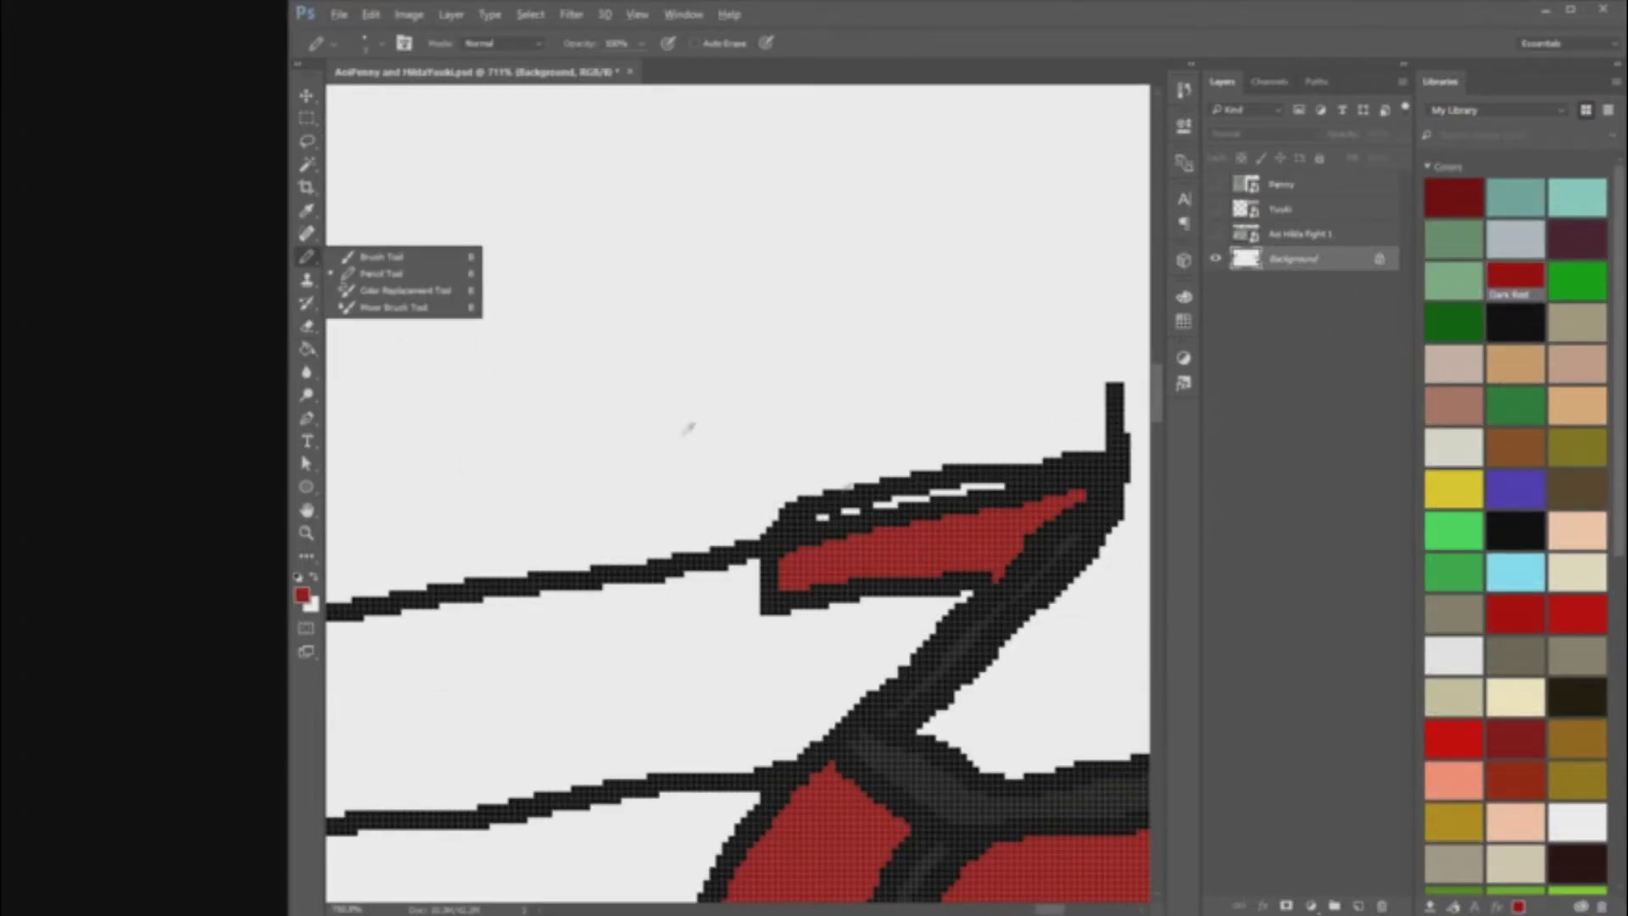
Step: Paint over the leftover white gaps and stray black lines inside the extended arm's shoulder pad in Dark Red
scroll(976, 551, up, 3)
mouse_move(564, 556)
mouse_down()
mouse_move(604, 500)
mouse_move(785, 463)
mouse_move(854, 473)
mouse_move(844, 464)
mouse_move(920, 435)
mouse_move(1016, 417)
mouse_move(971, 461)
mouse_up()
click(625, 534)
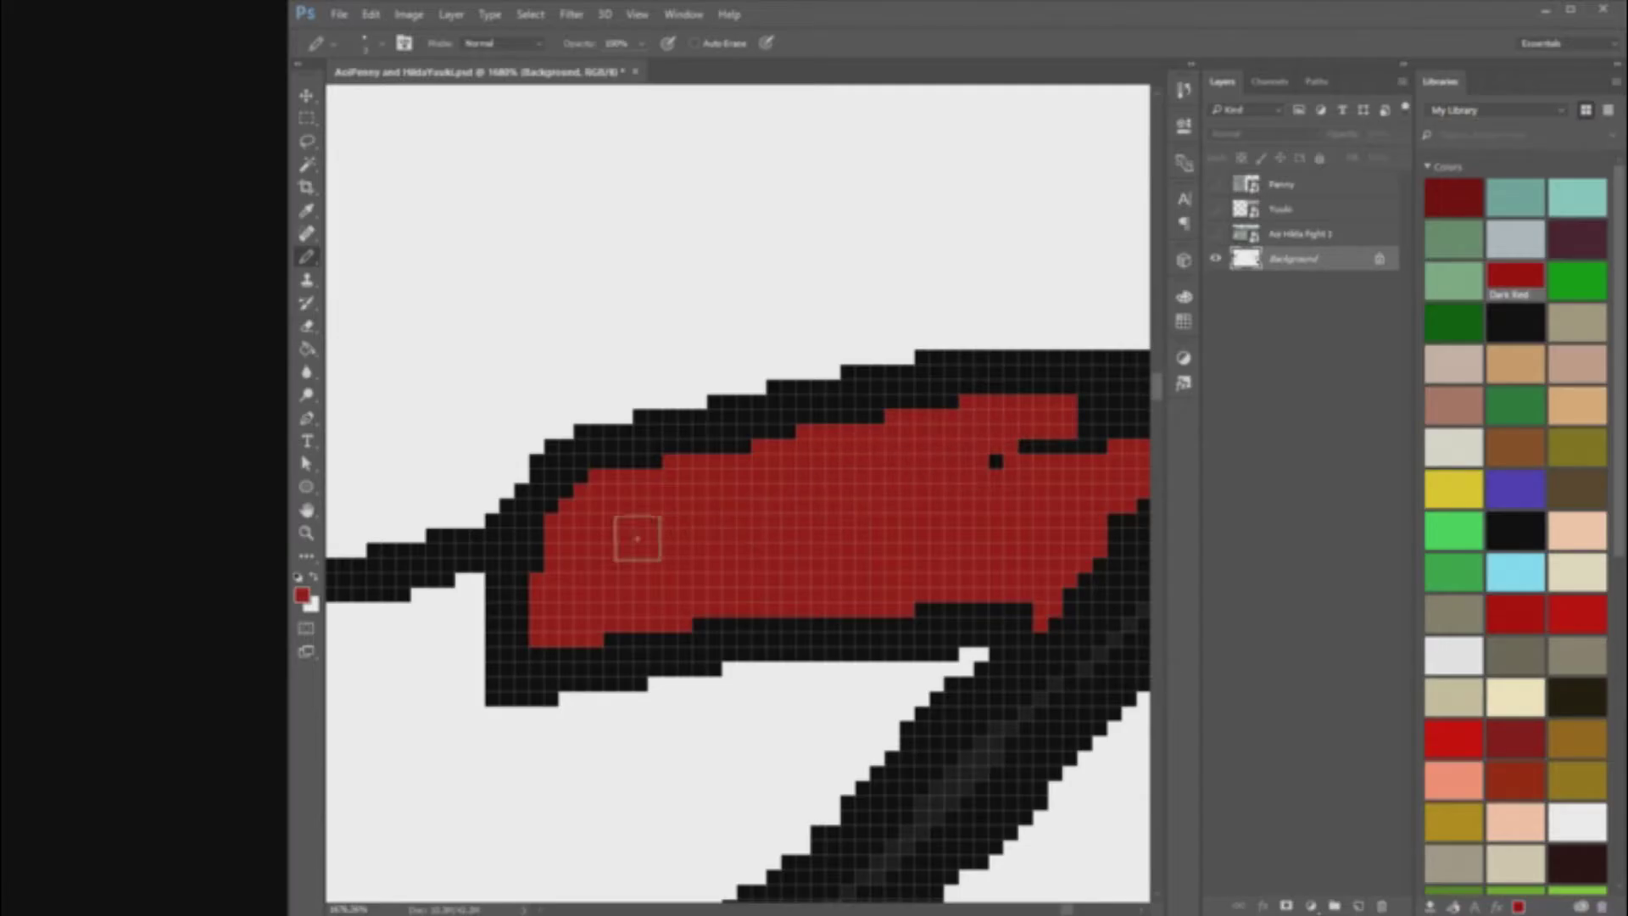
drag(1068, 910, 1072, 910)
mouse_move(801, 462)
mouse_down()
mouse_move(1030, 405)
mouse_move(943, 405)
mouse_up()
scroll(954, 495, down, 15)
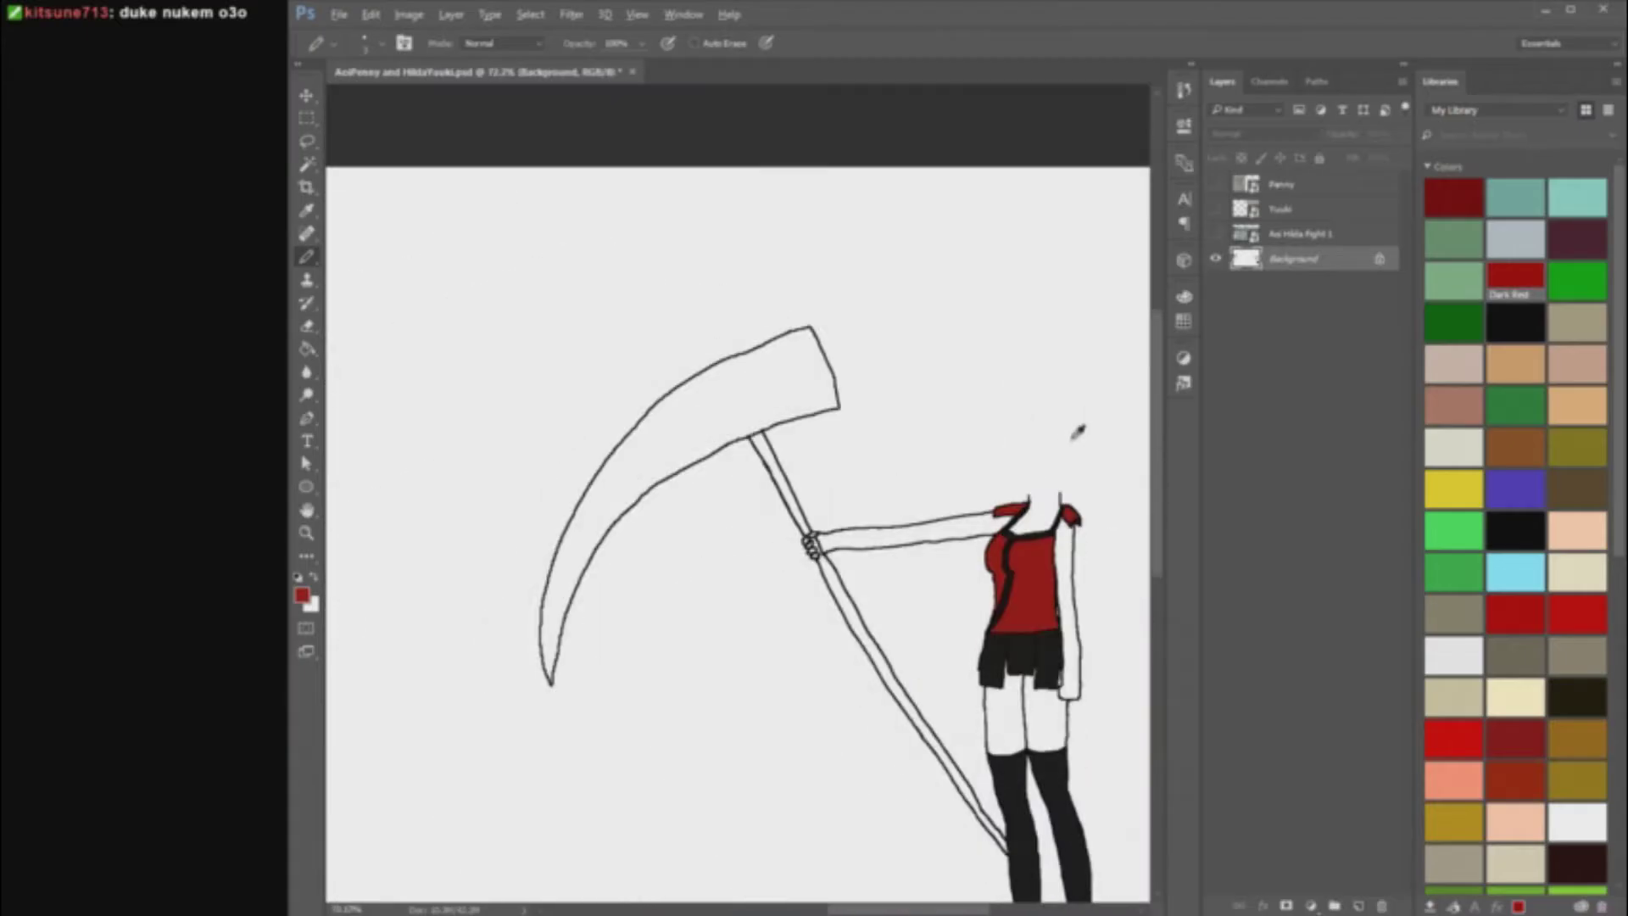
Step: Sample the grey-blue feather colour beside the winged character's body and paint it across the tip of the narrow teal sliver
scroll(1085, 427, up, 1)
scroll(1085, 433, down, 2)
scroll(1087, 436, up, 2)
scroll(1084, 439, down, 8)
scroll(1052, 428, up, 4)
scroll(910, 399, down, 2)
scroll(543, 458, up, 10)
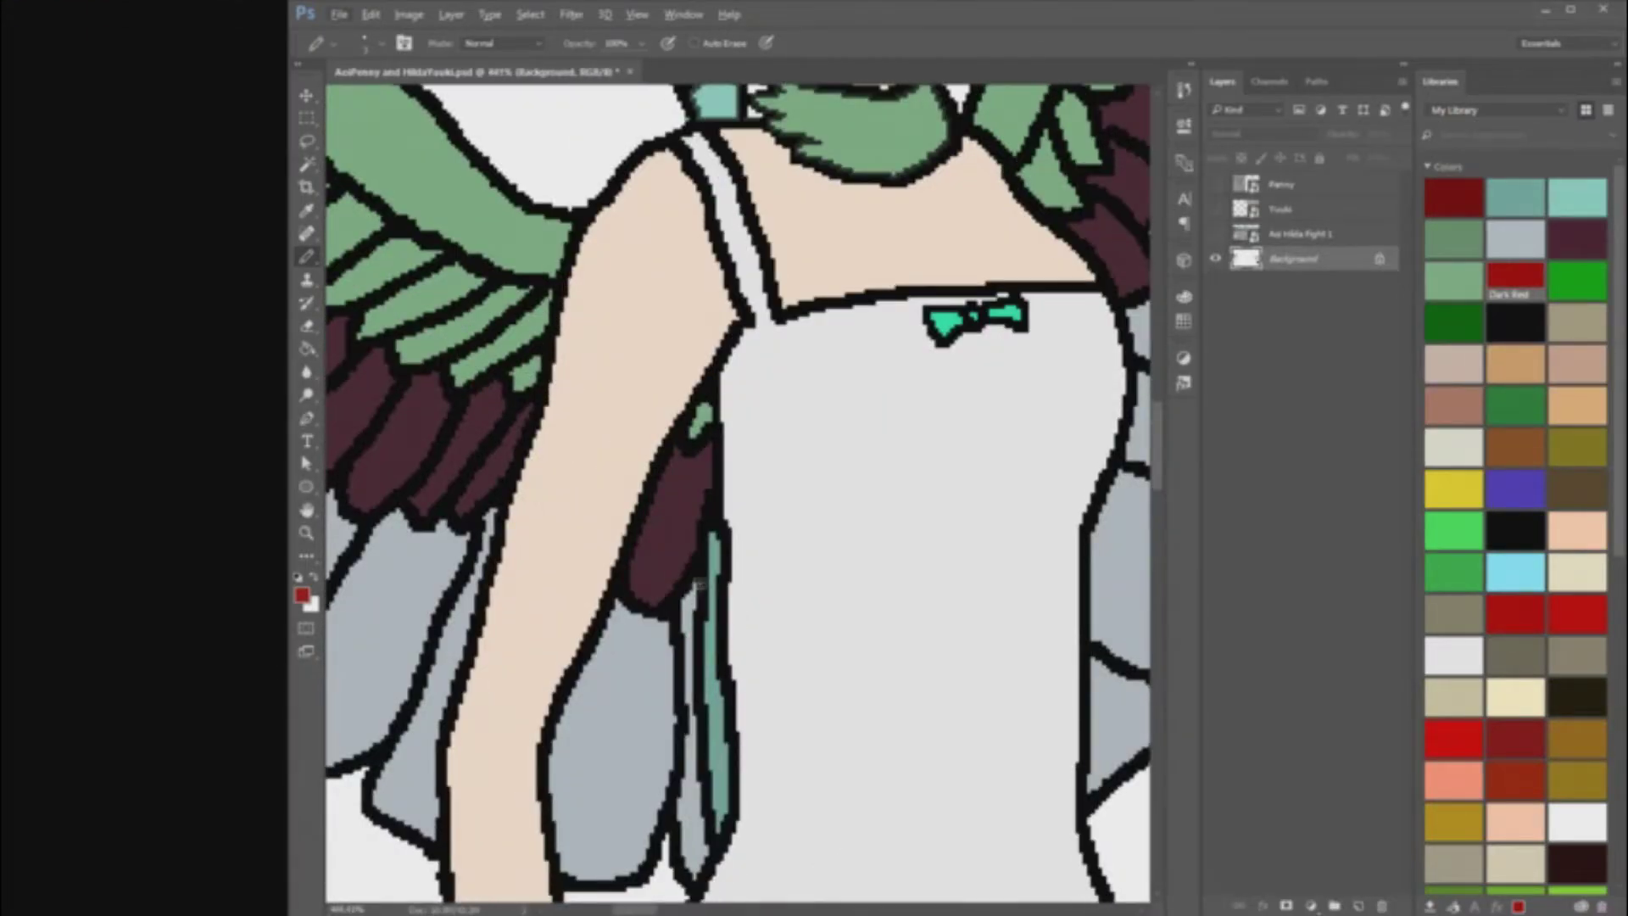
click(1515, 530)
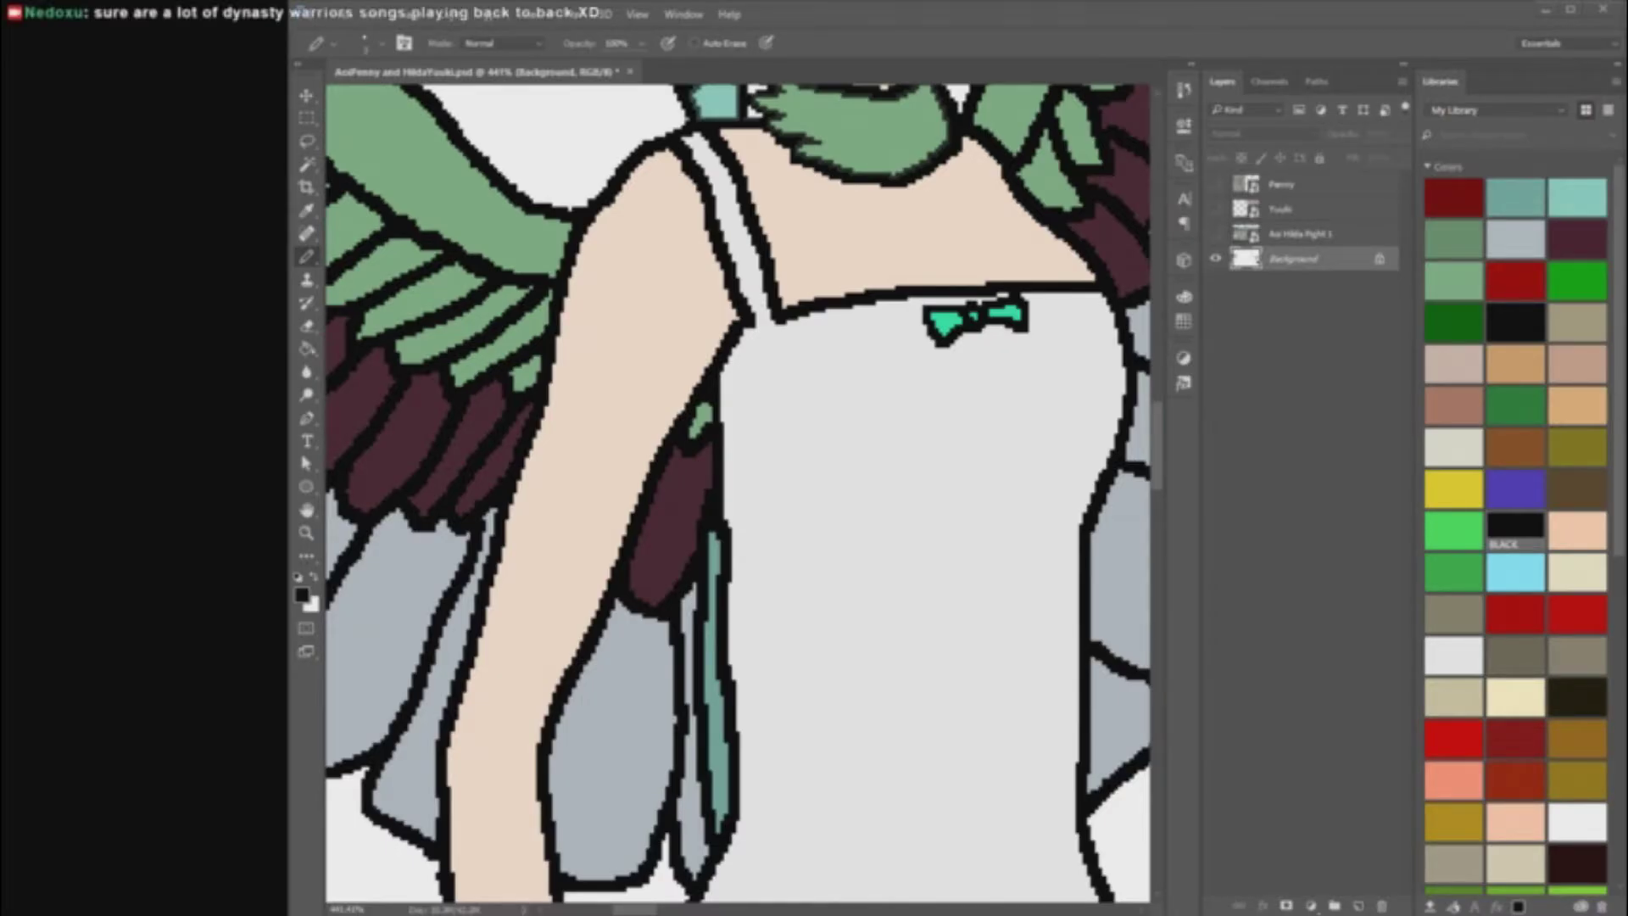
scroll(568, 505, up, 2)
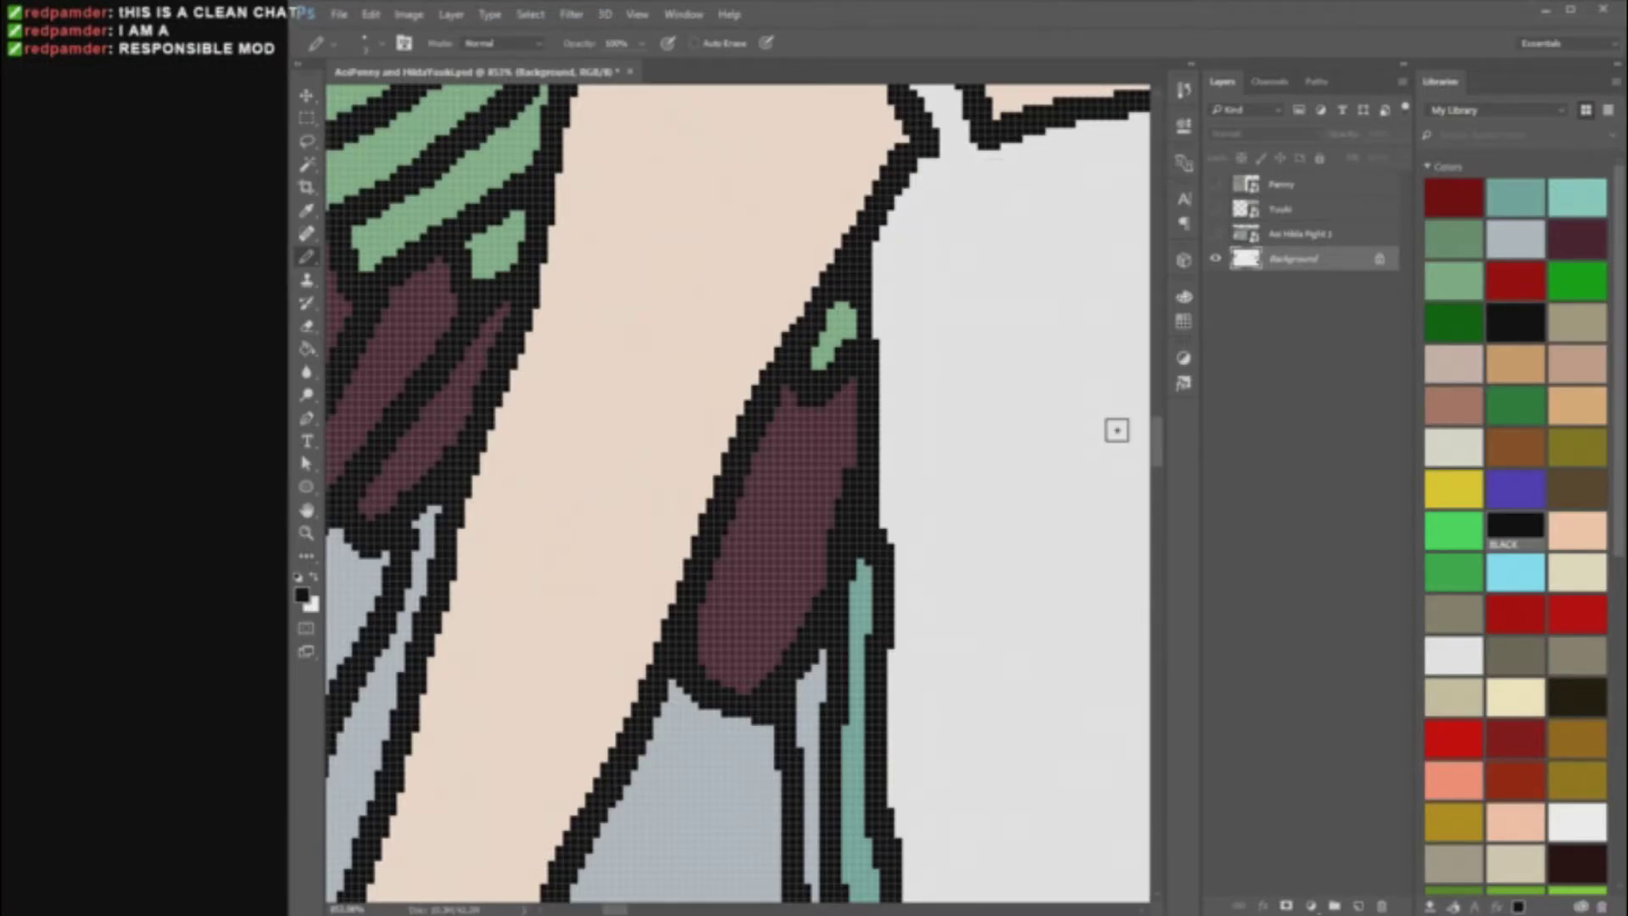
scroll(909, 701, down, 3)
scroll(786, 366, up, 2)
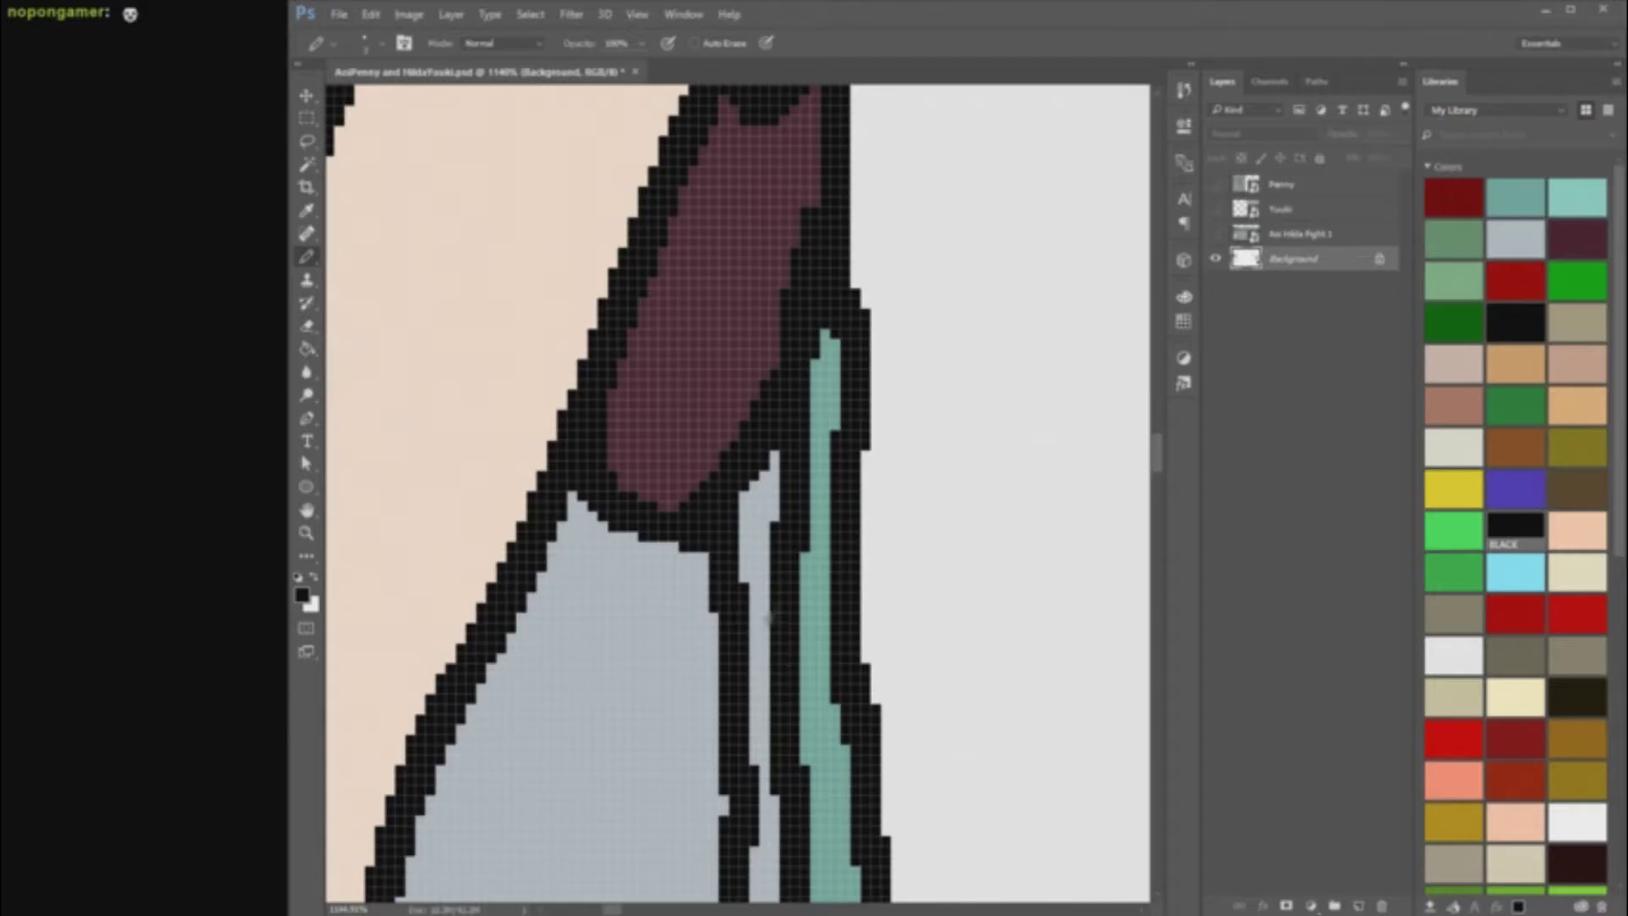
alt+click(767, 495)
drag(795, 446, 825, 363)
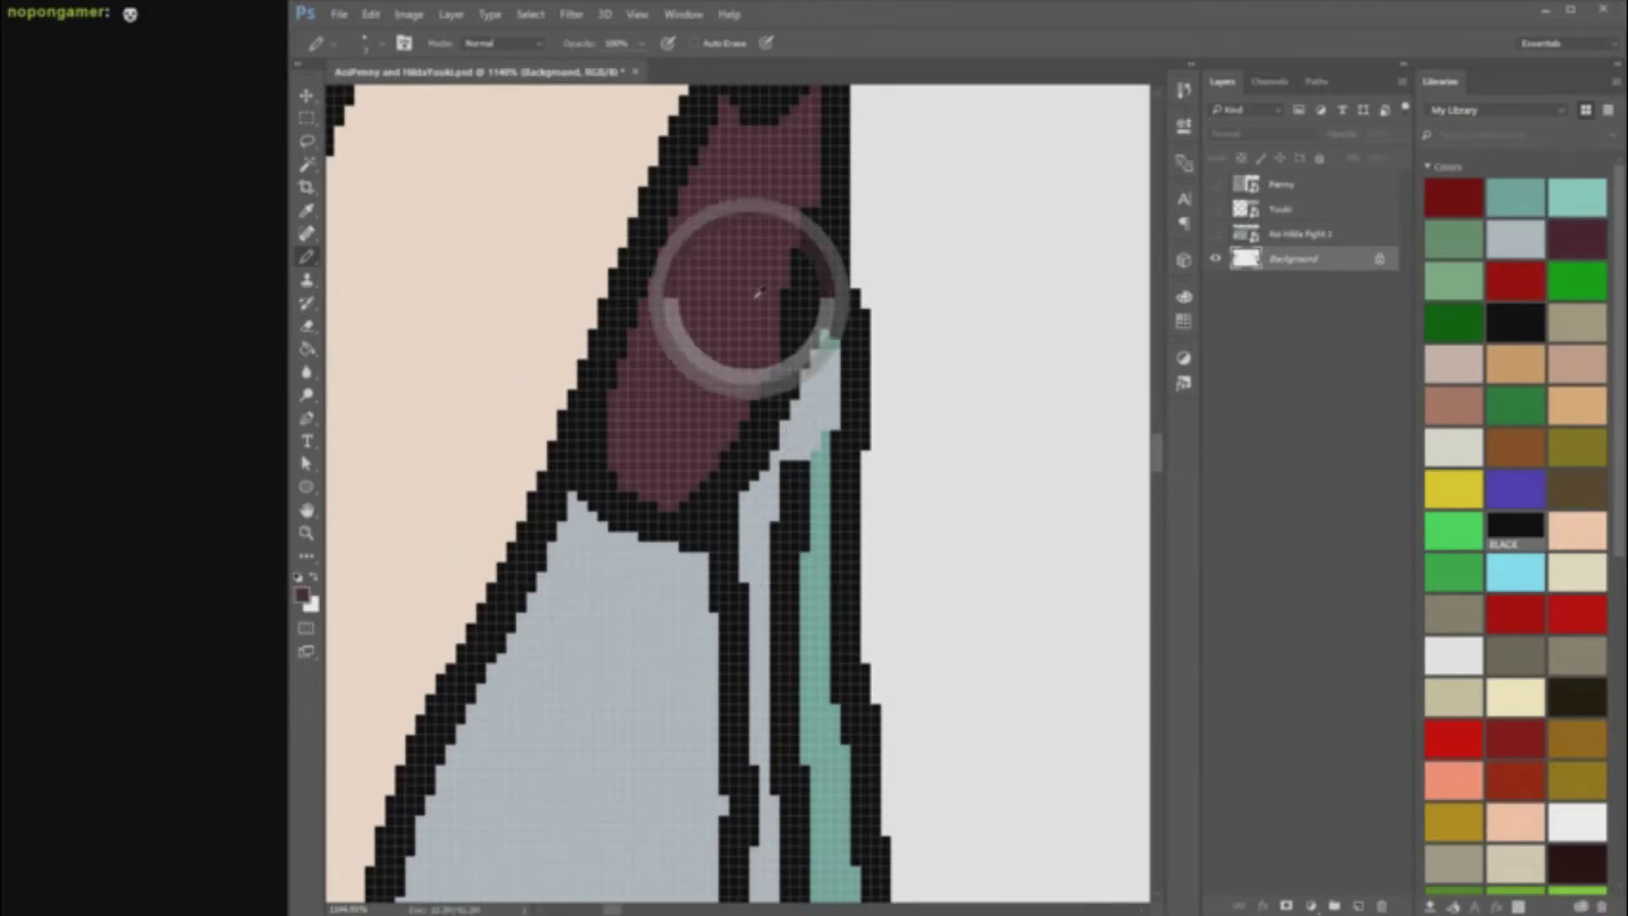
Step: Fill the remaining parts of the teal sliver with the sampled grey-blue and paint along the line dividing it from the feather
scroll(835, 212, down, 3)
key(g)
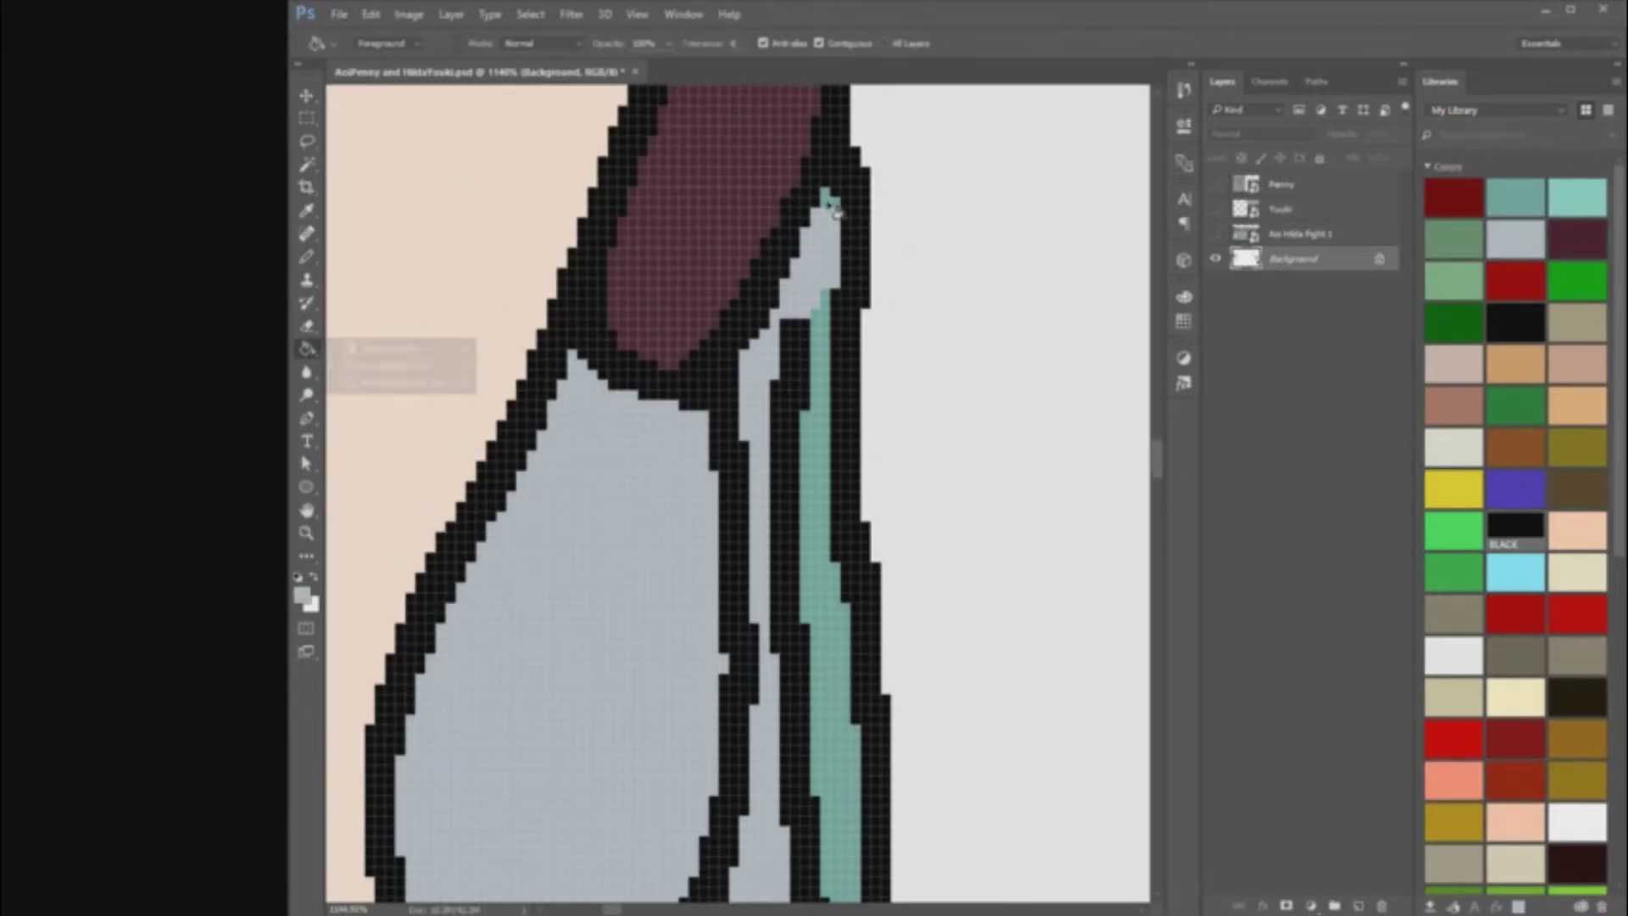
click(830, 204)
scroll(840, 424, down, 3)
click(851, 596)
click(307, 257)
mouse_move(815, 739)
mouse_down()
mouse_move(794, 774)
mouse_move(813, 690)
mouse_move(803, 487)
mouse_move(810, 585)
mouse_move(785, 532)
mouse_move(799, 114)
mouse_move(775, 278)
mouse_move(787, 244)
mouse_up()
Step: Touch up the scythe wielder's BLACK line where the neck meets the strap above the hanging arm
scroll(890, 322, down, 10)
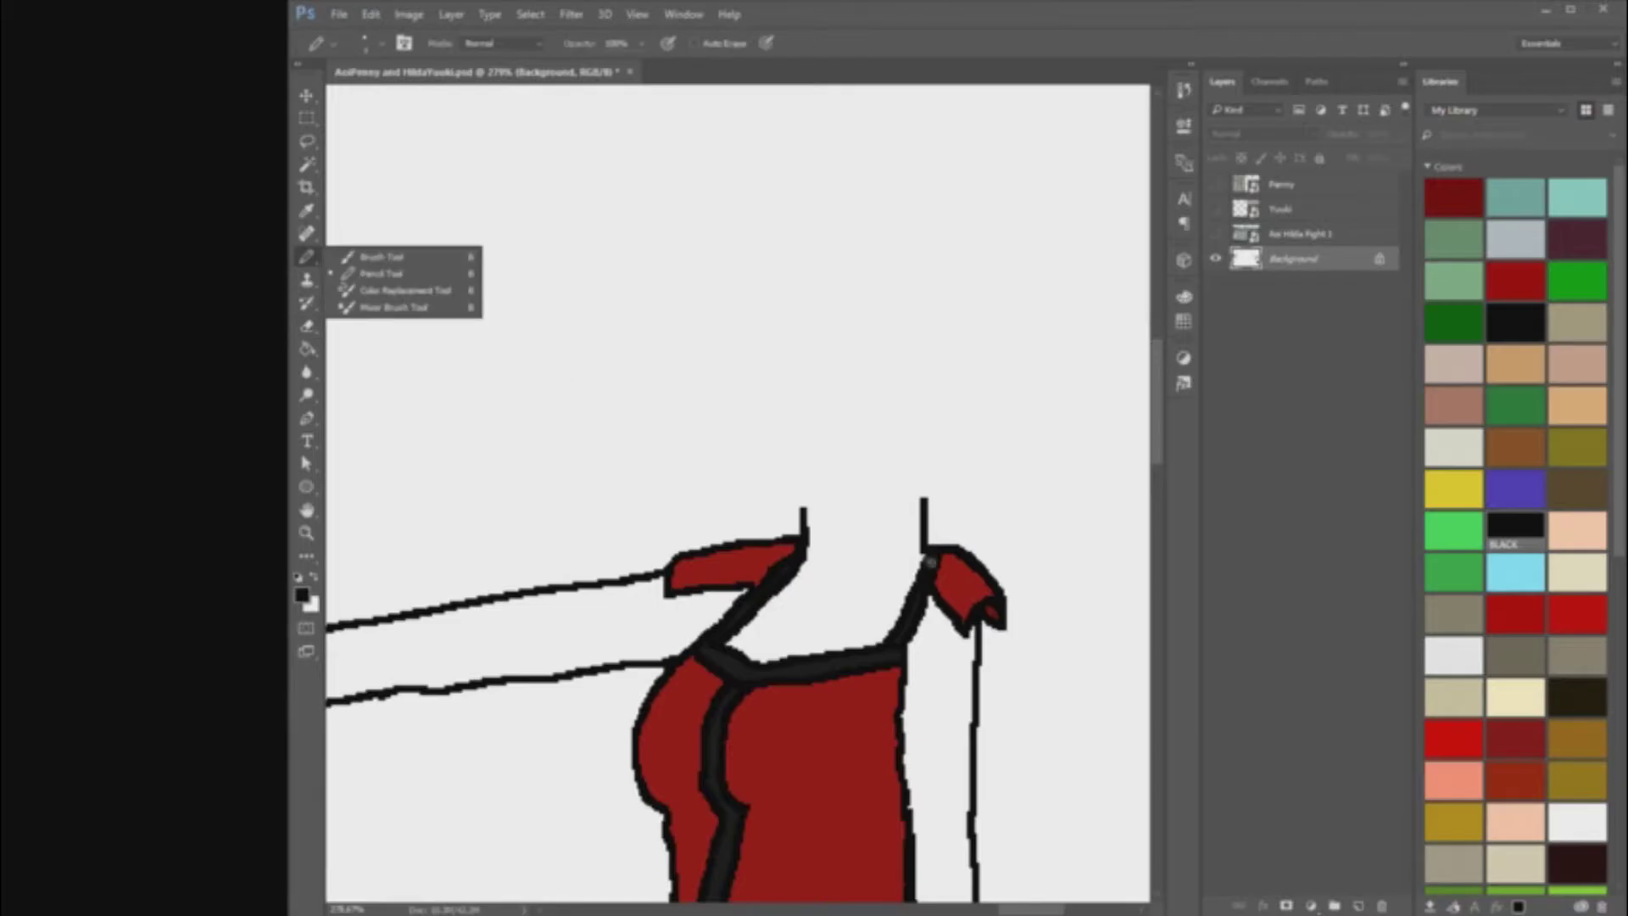
mouse_move(927, 550)
mouse_down()
mouse_move(894, 502)
mouse_move(925, 543)
mouse_up()
click(307, 325)
scroll(955, 410, down, 10)
scroll(1044, 355, up, 2)
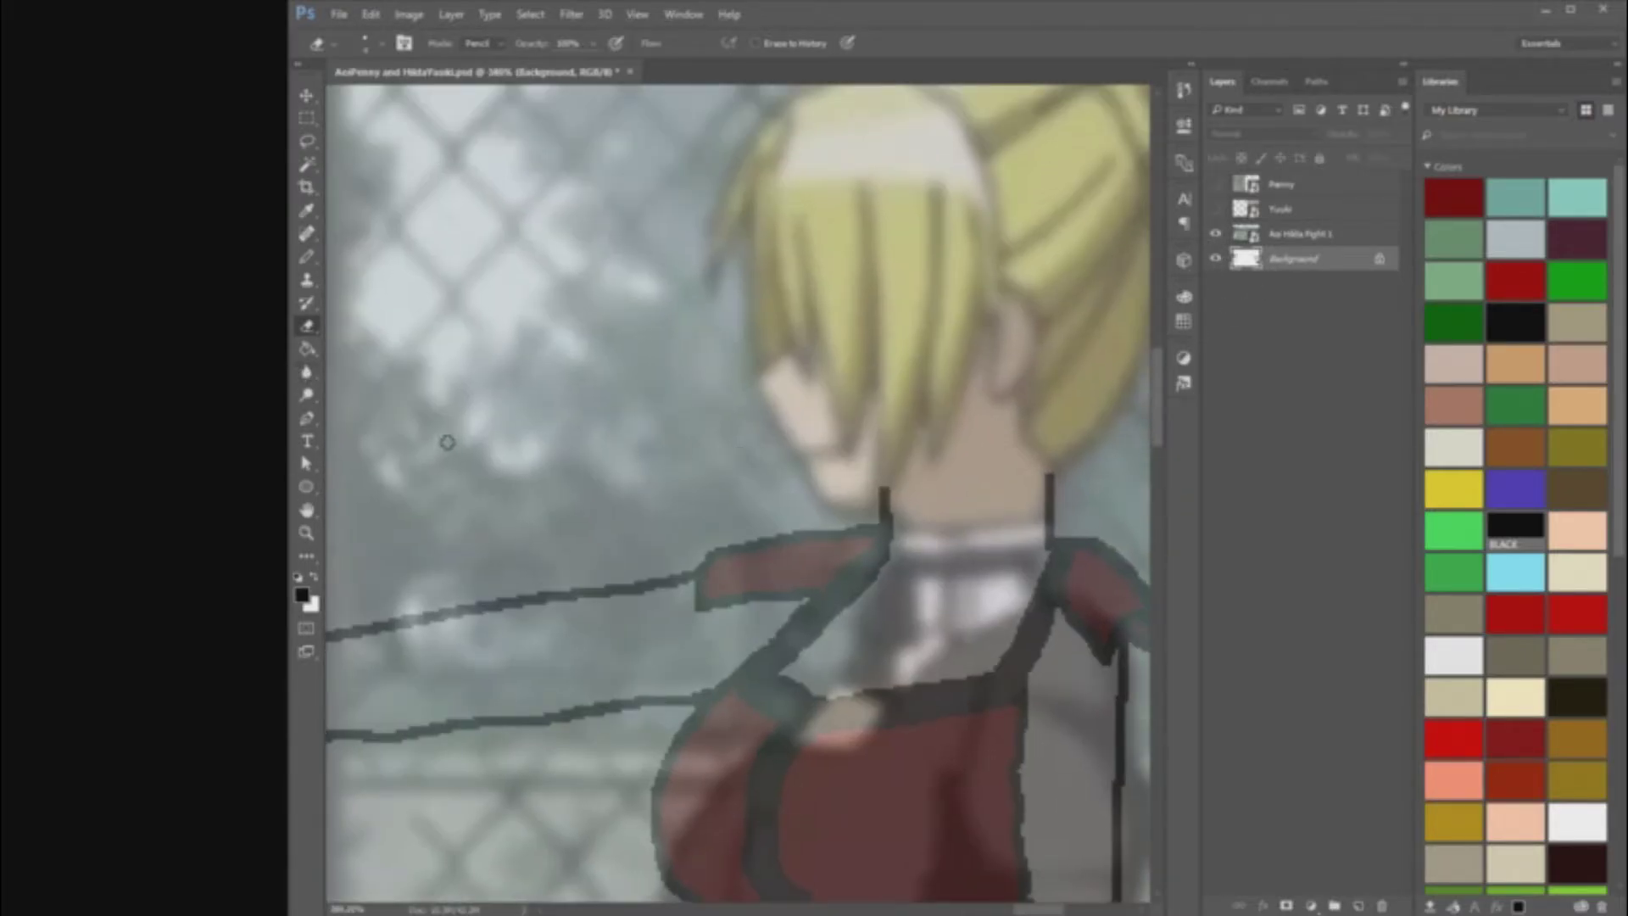
Step: Trace the face profile in BLACK from the neck around the chin to the nose over the Aoi Hilda Fight 1 reference
right_click(307, 256)
click(364, 275)
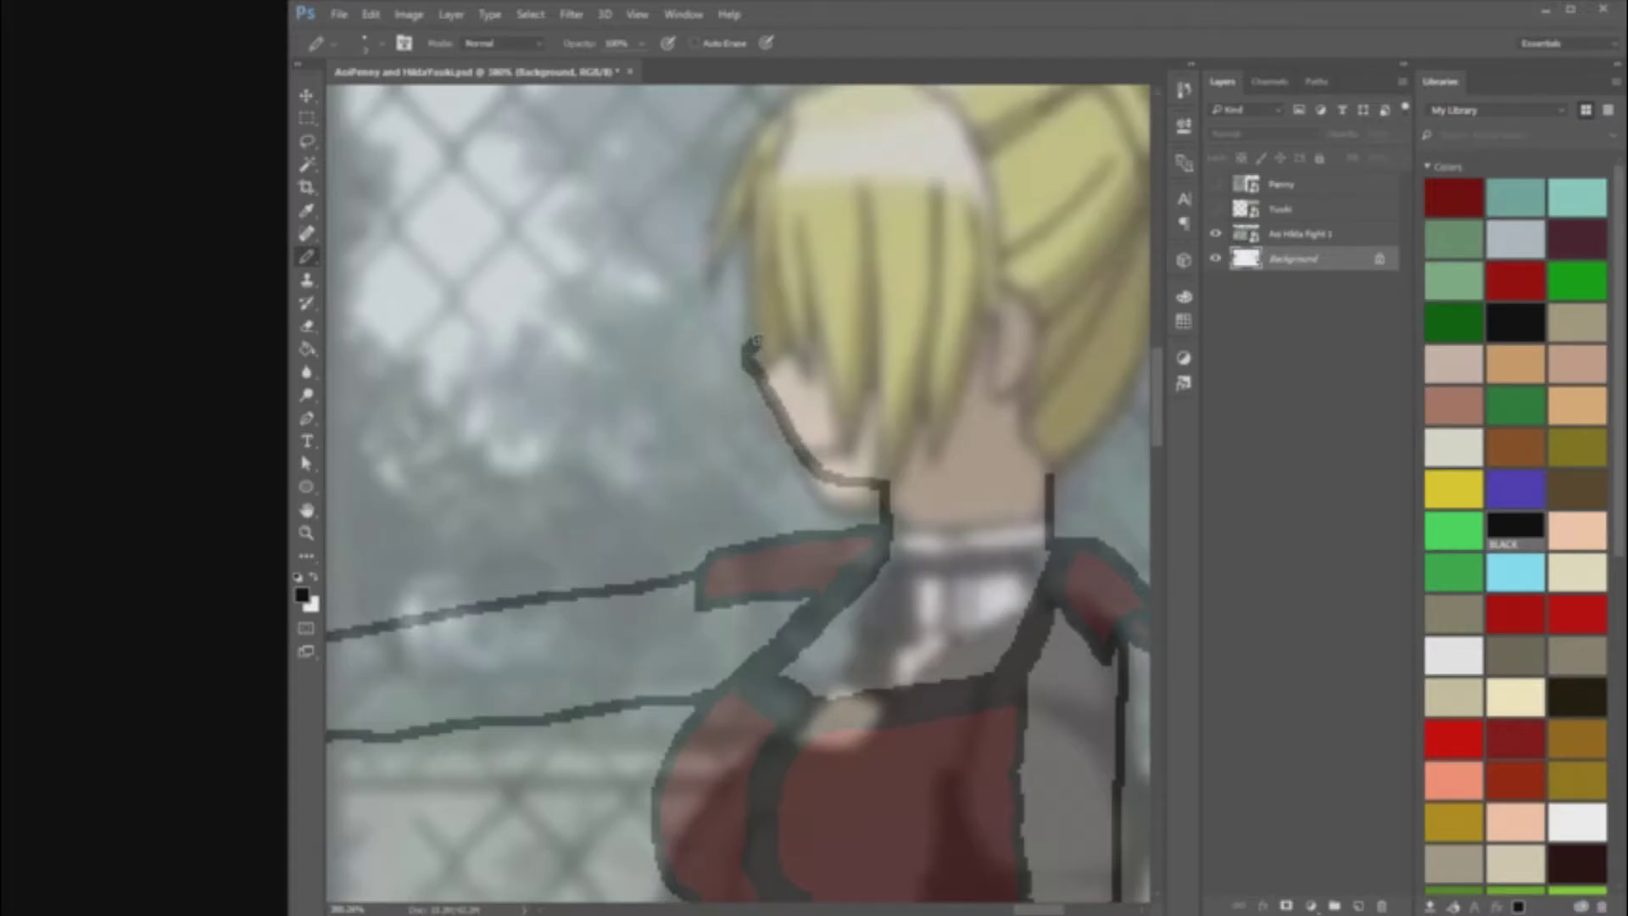
scroll(1079, 502, up, 3)
scroll(1051, 517, right, 4)
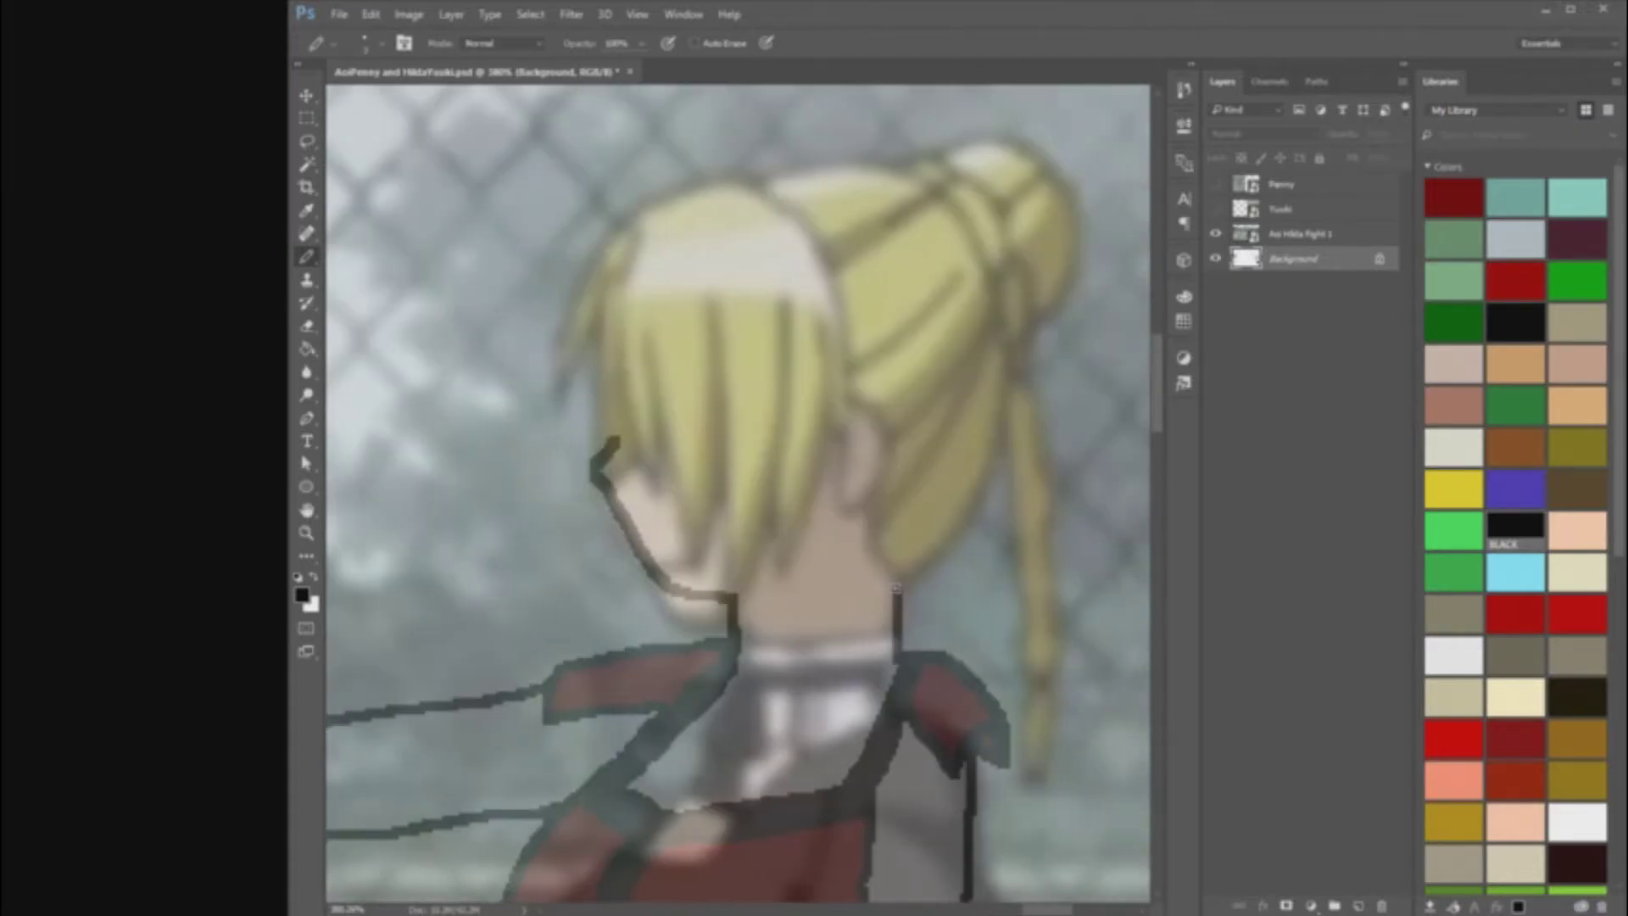
Step: Undo the last stroke, draw the head outline in BLACK from the nape around the back and over the crown, and hide the reference
key(z)
key(ctrl+z)
right_click(307, 256)
click(364, 274)
drag(901, 585, 898, 563)
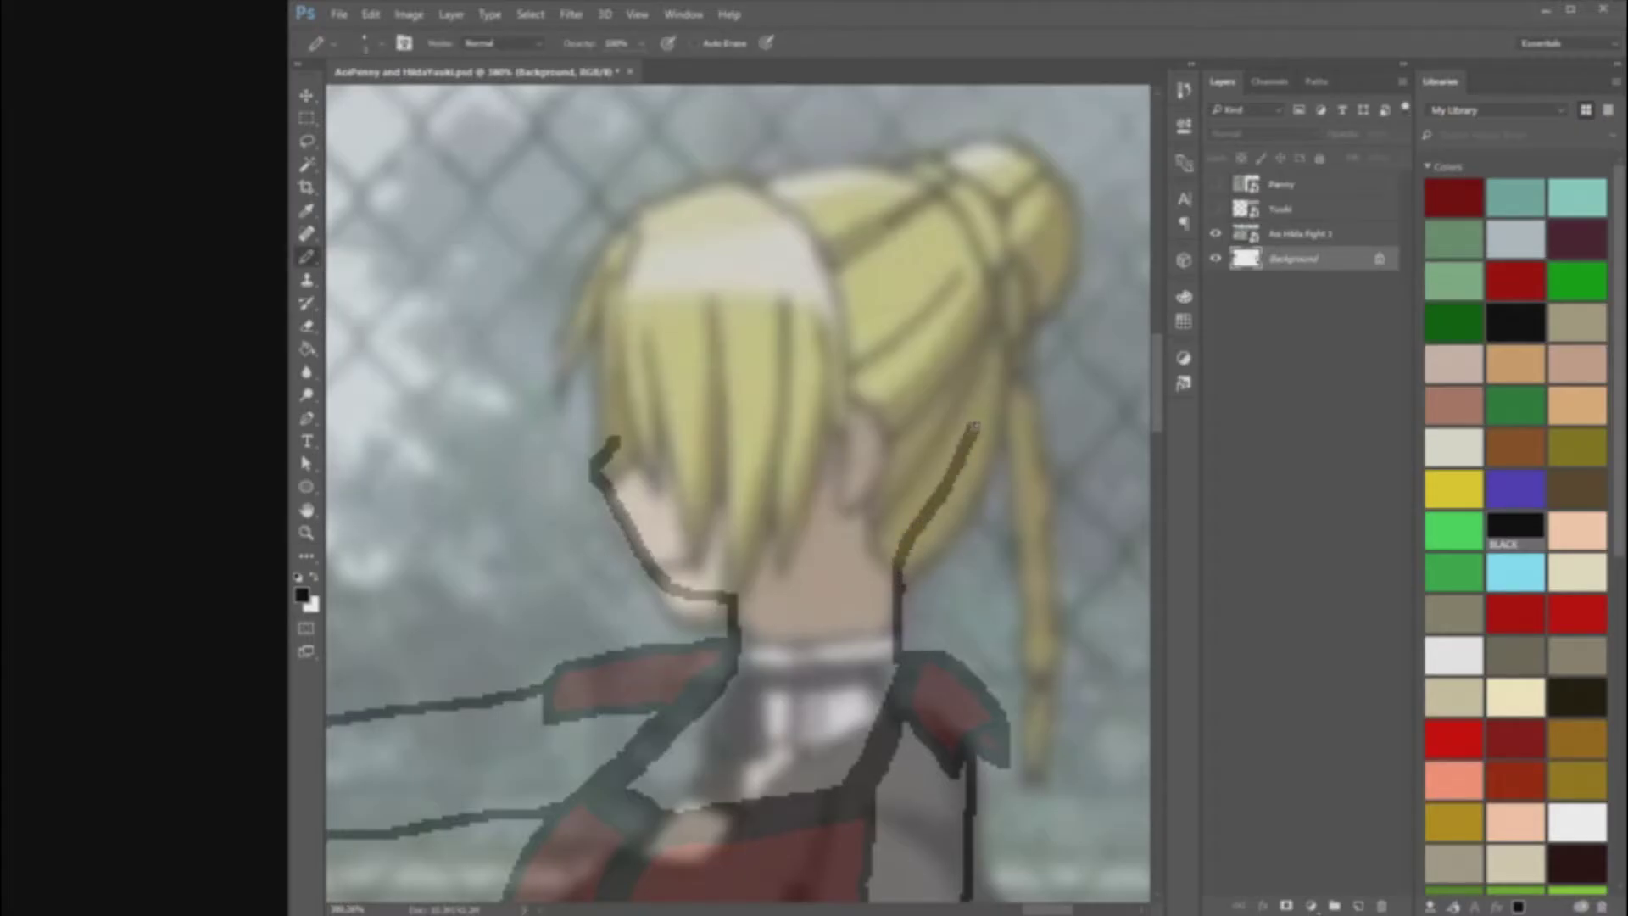
mouse_move(998, 335)
mouse_down()
mouse_move(994, 286)
mouse_move(940, 182)
mouse_up()
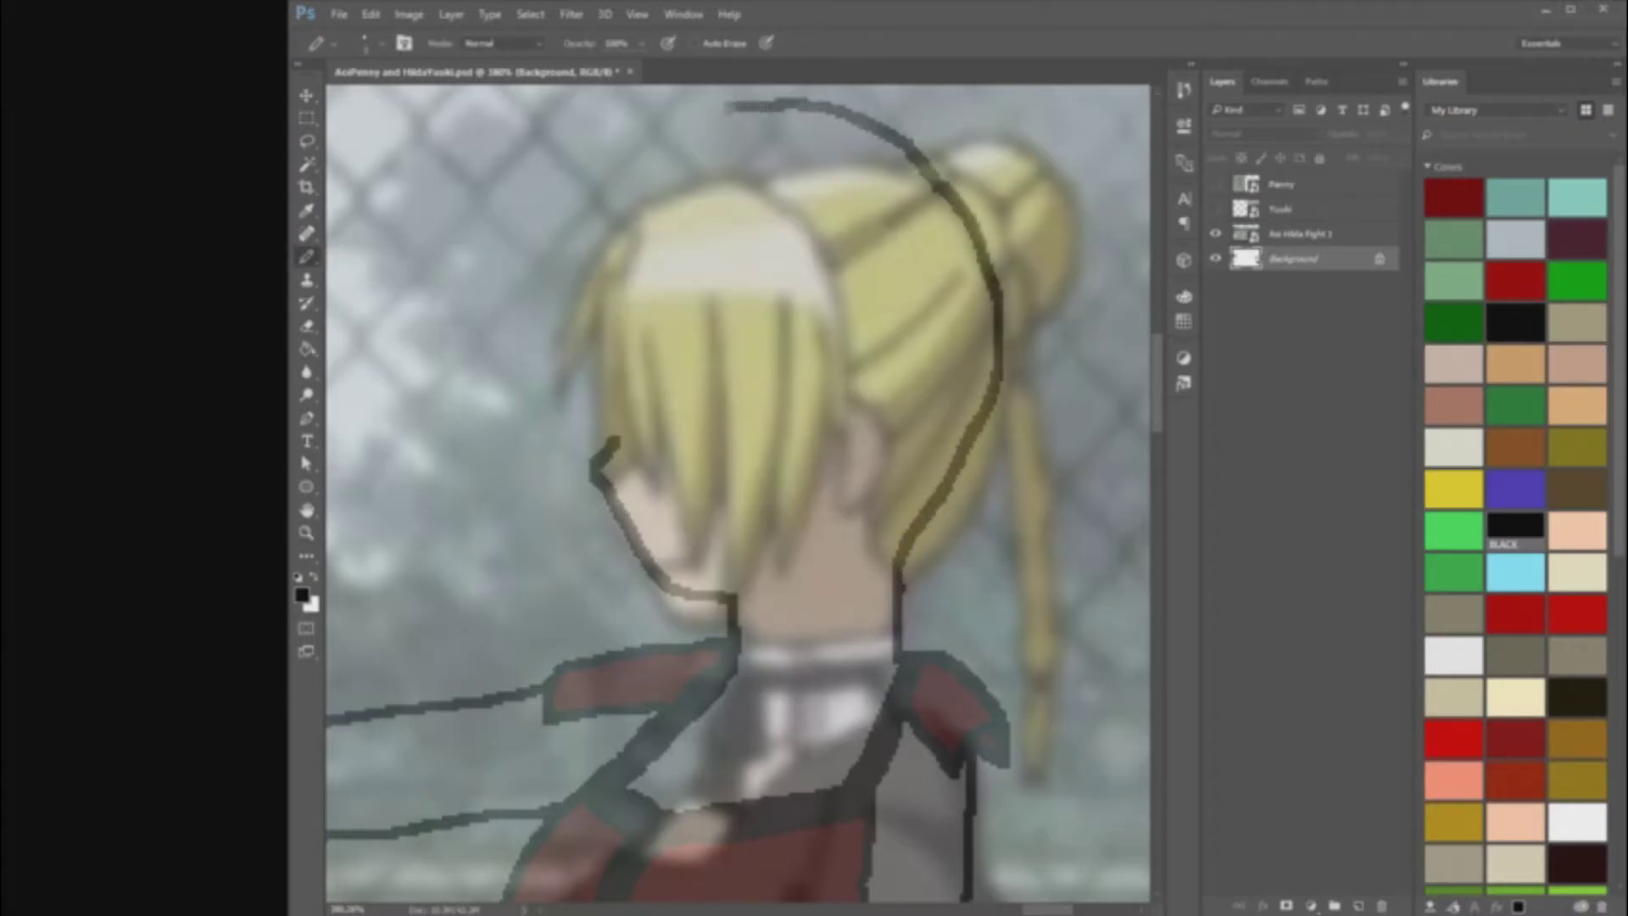
click(1216, 234)
scroll(937, 430, down, 10)
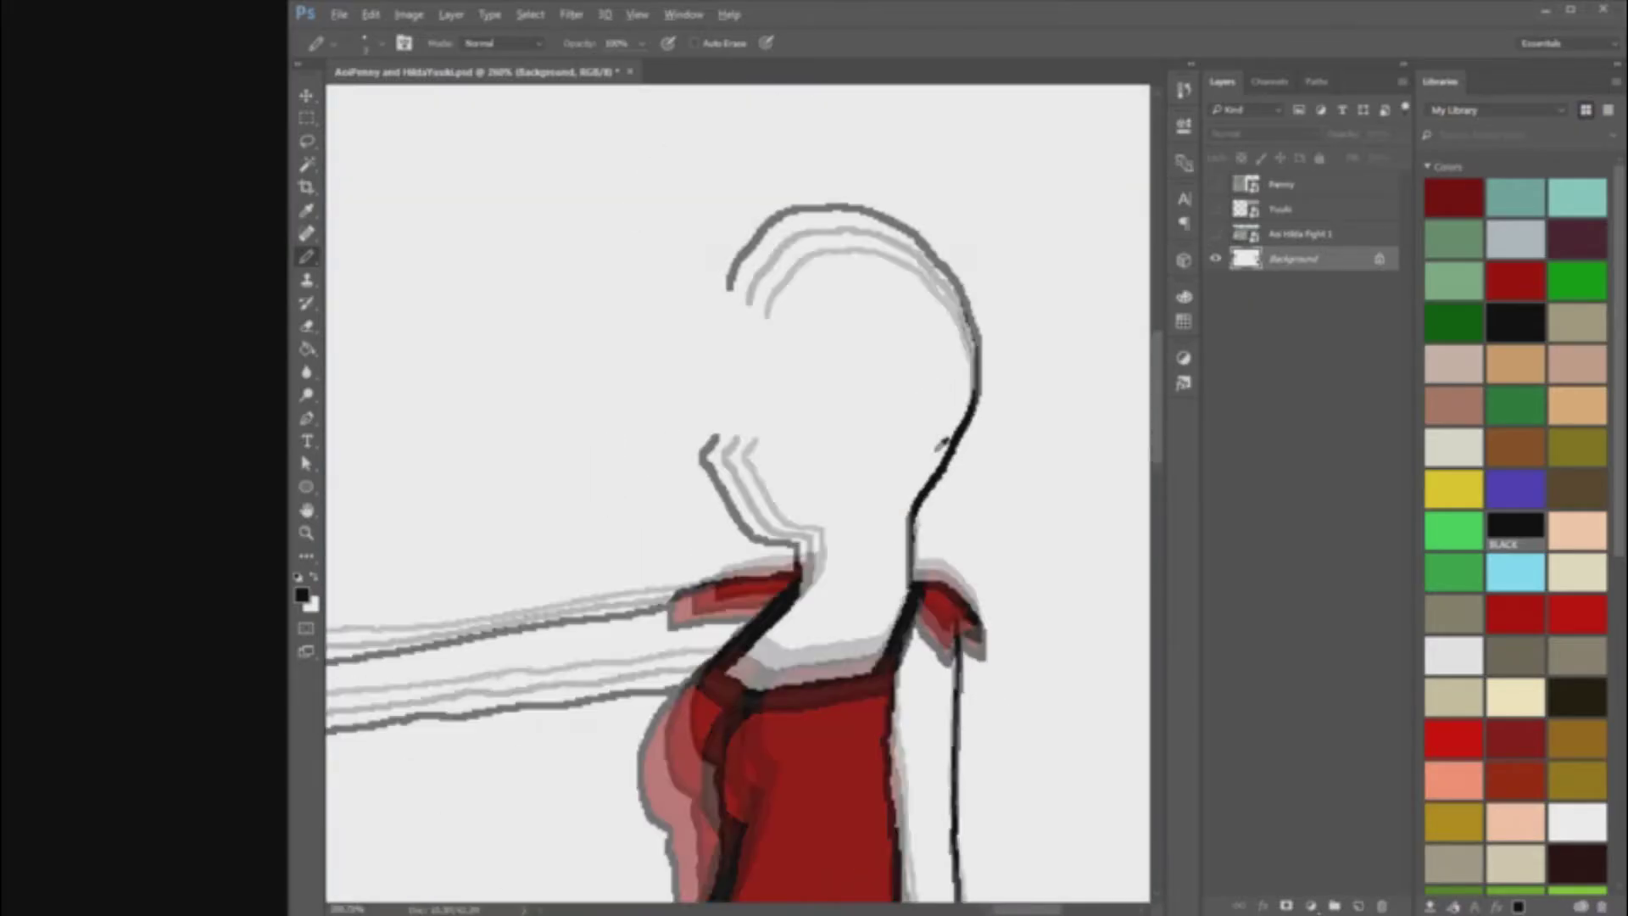
Step: Draw a BLACK hairline from the nape up to the temple, redoing it with the Aoi Hilda Fight 1 reference shown
scroll(1051, 399, up, 8)
scroll(1060, 591, right, 5)
scroll(928, 532, up, 2)
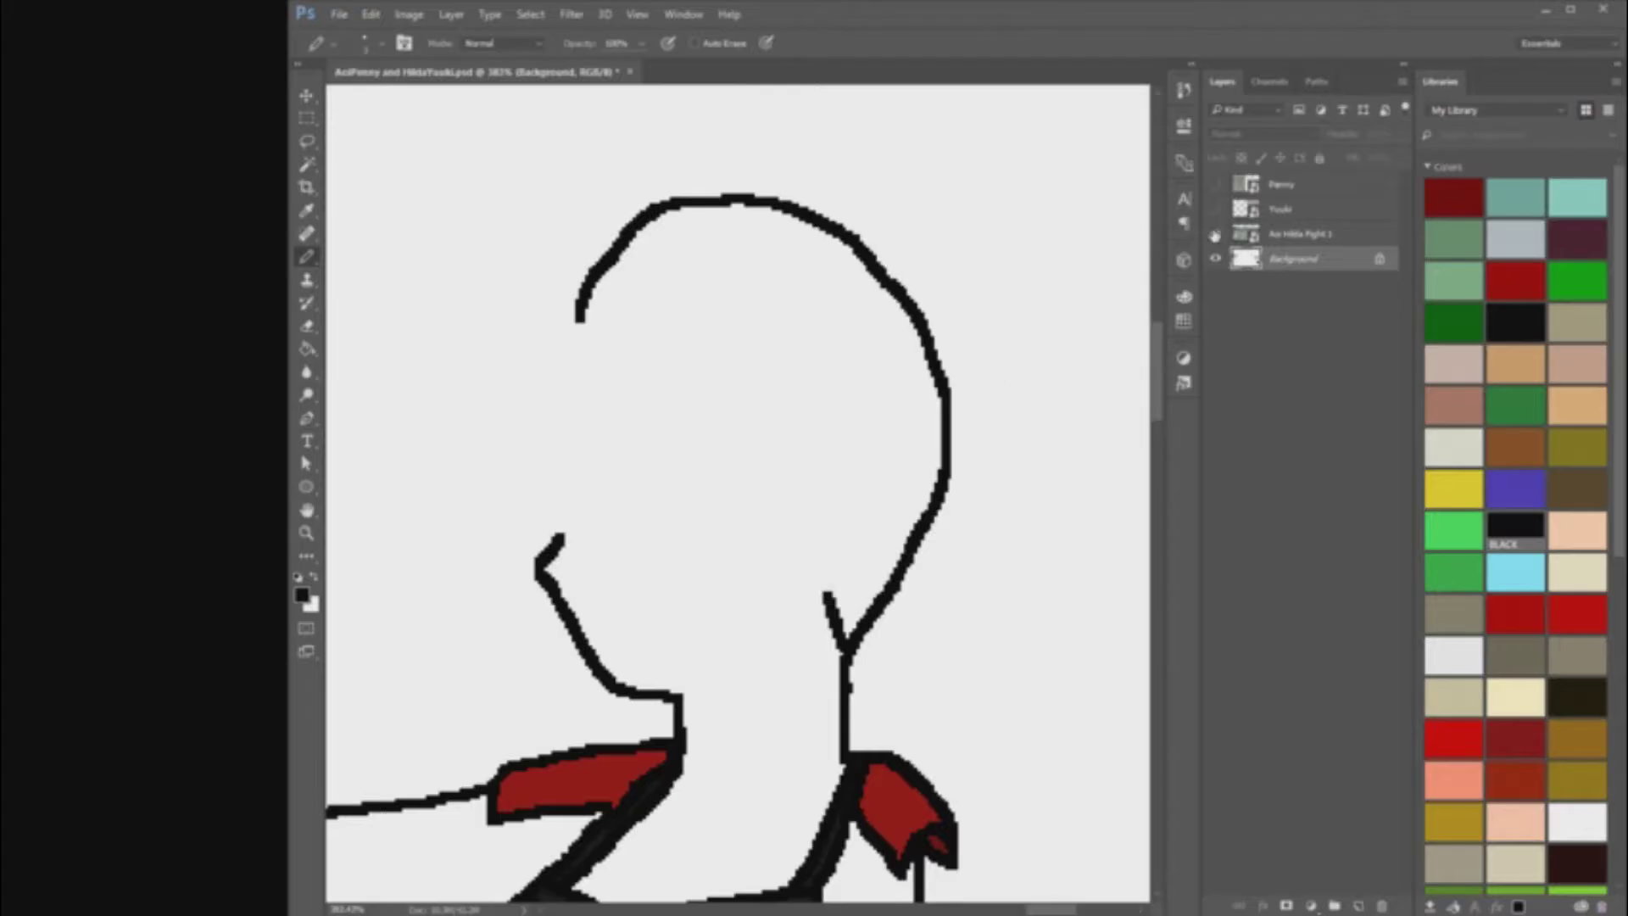
click(1215, 233)
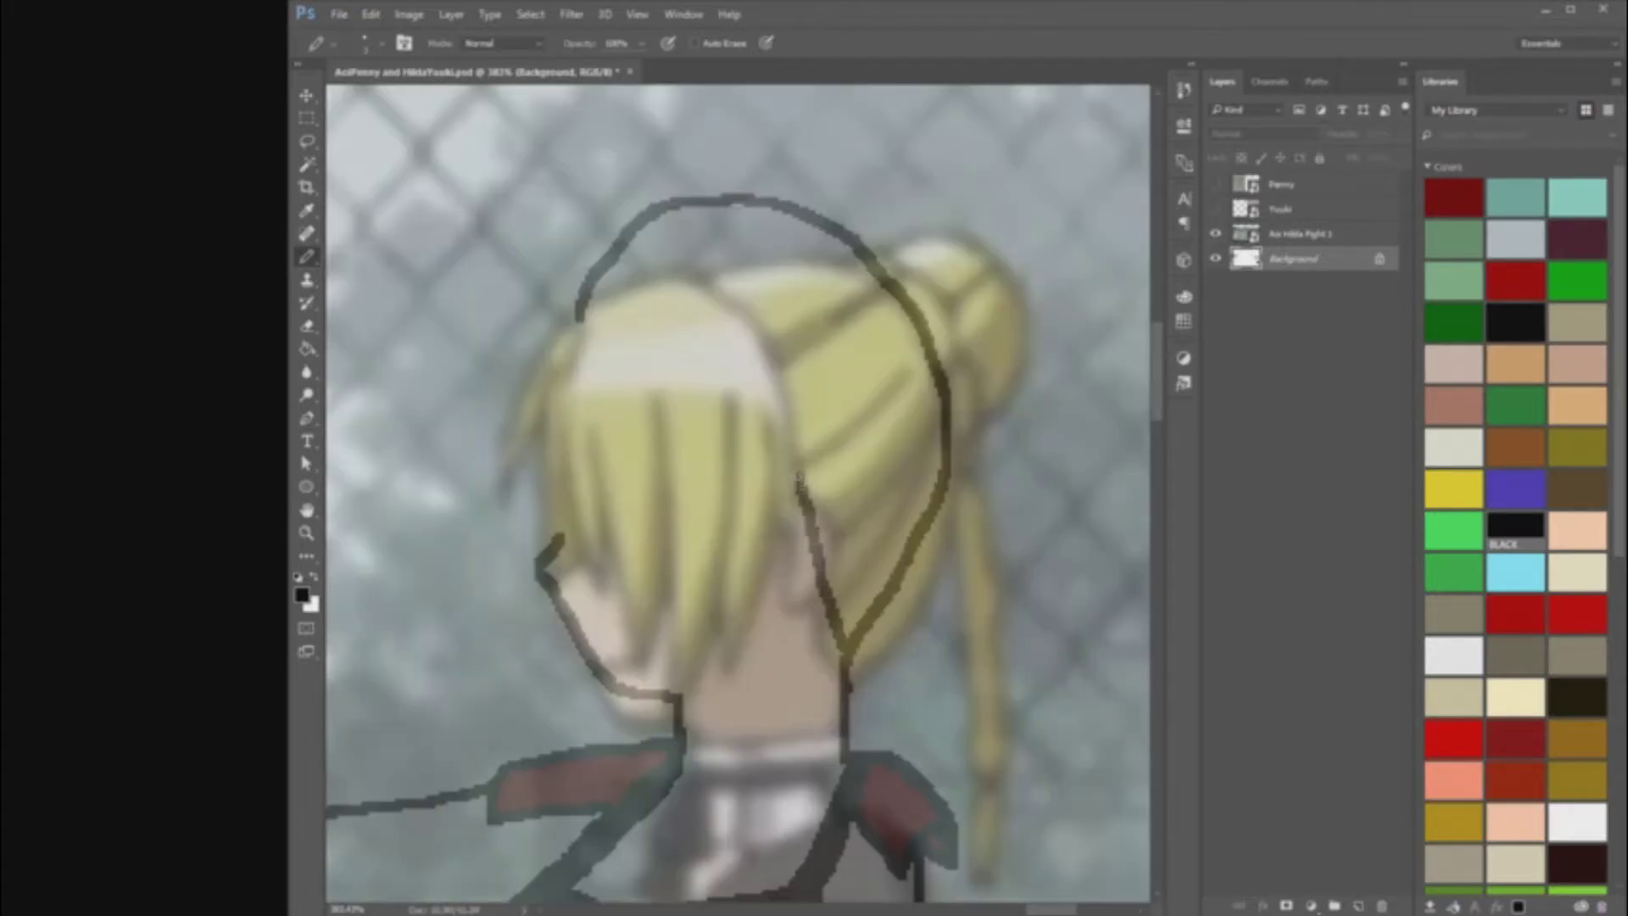
key(ctrl+z)
drag(829, 604, 789, 432)
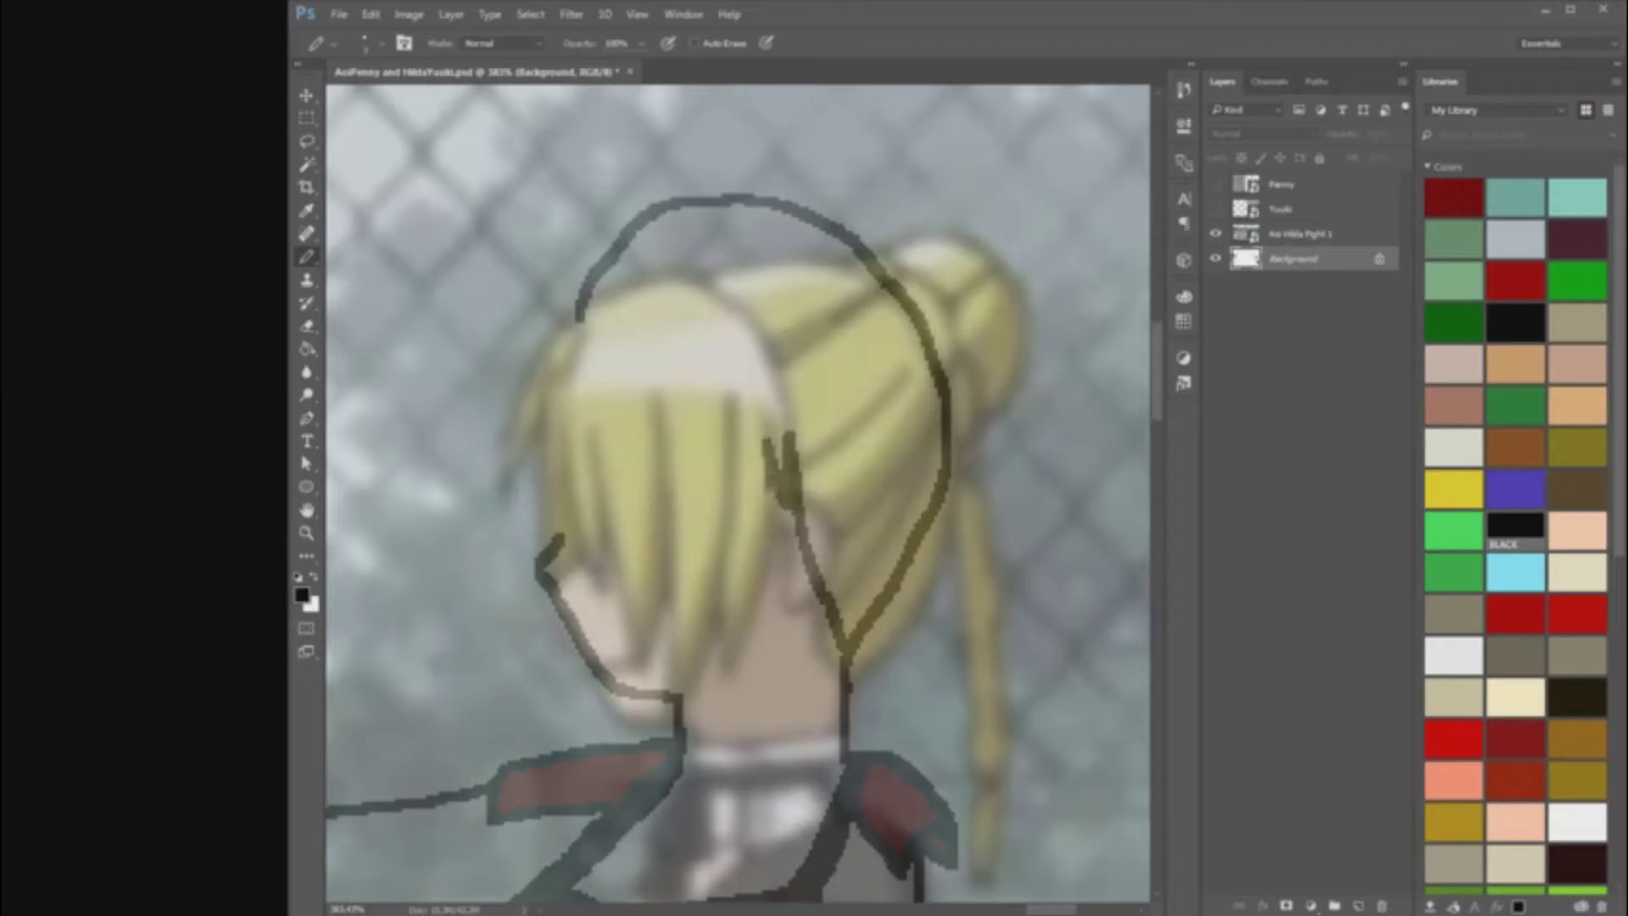
Step: Trace the spiky fringe strands across the forehead in BLACK over the reference and hide the reference layer
drag(761, 533, 728, 421)
drag(701, 598, 661, 424)
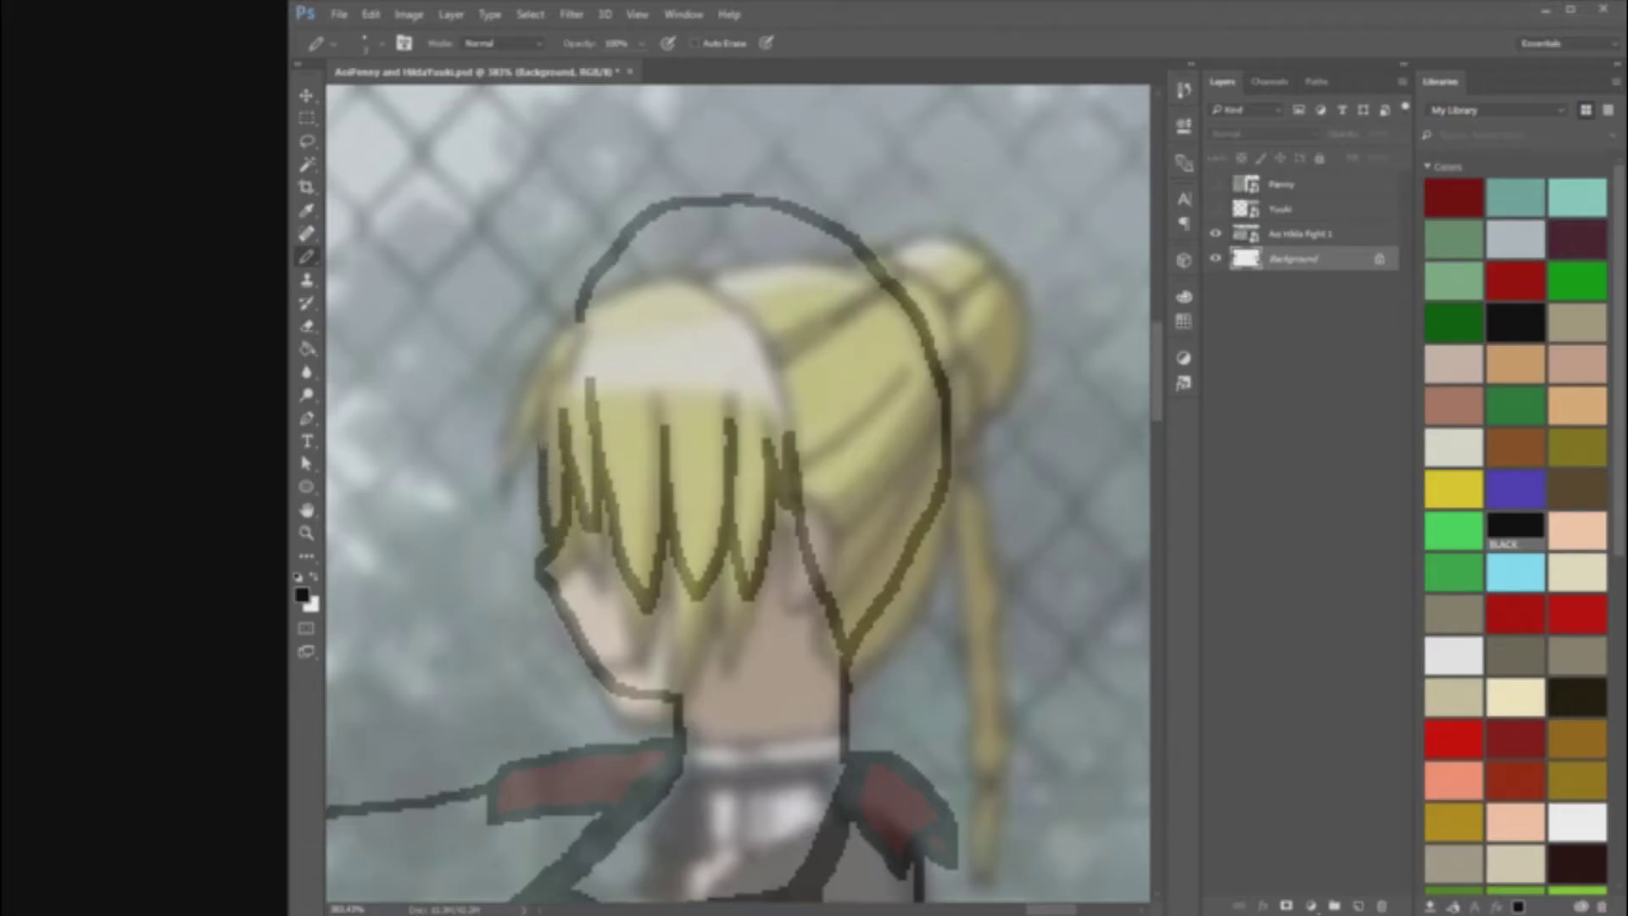
click(1215, 258)
click(1215, 258)
click(1216, 234)
Step: Erase the crown part of the head outline above the fringe, keeping the lower curve at the back of the head
scroll(661, 336, up, 4)
key(e)
mouse_move(658, 339)
mouse_down()
mouse_move(766, 171)
mouse_move(1005, 165)
mouse_move(1061, 207)
mouse_move(1120, 313)
mouse_up()
scroll(868, 365, down, 6)
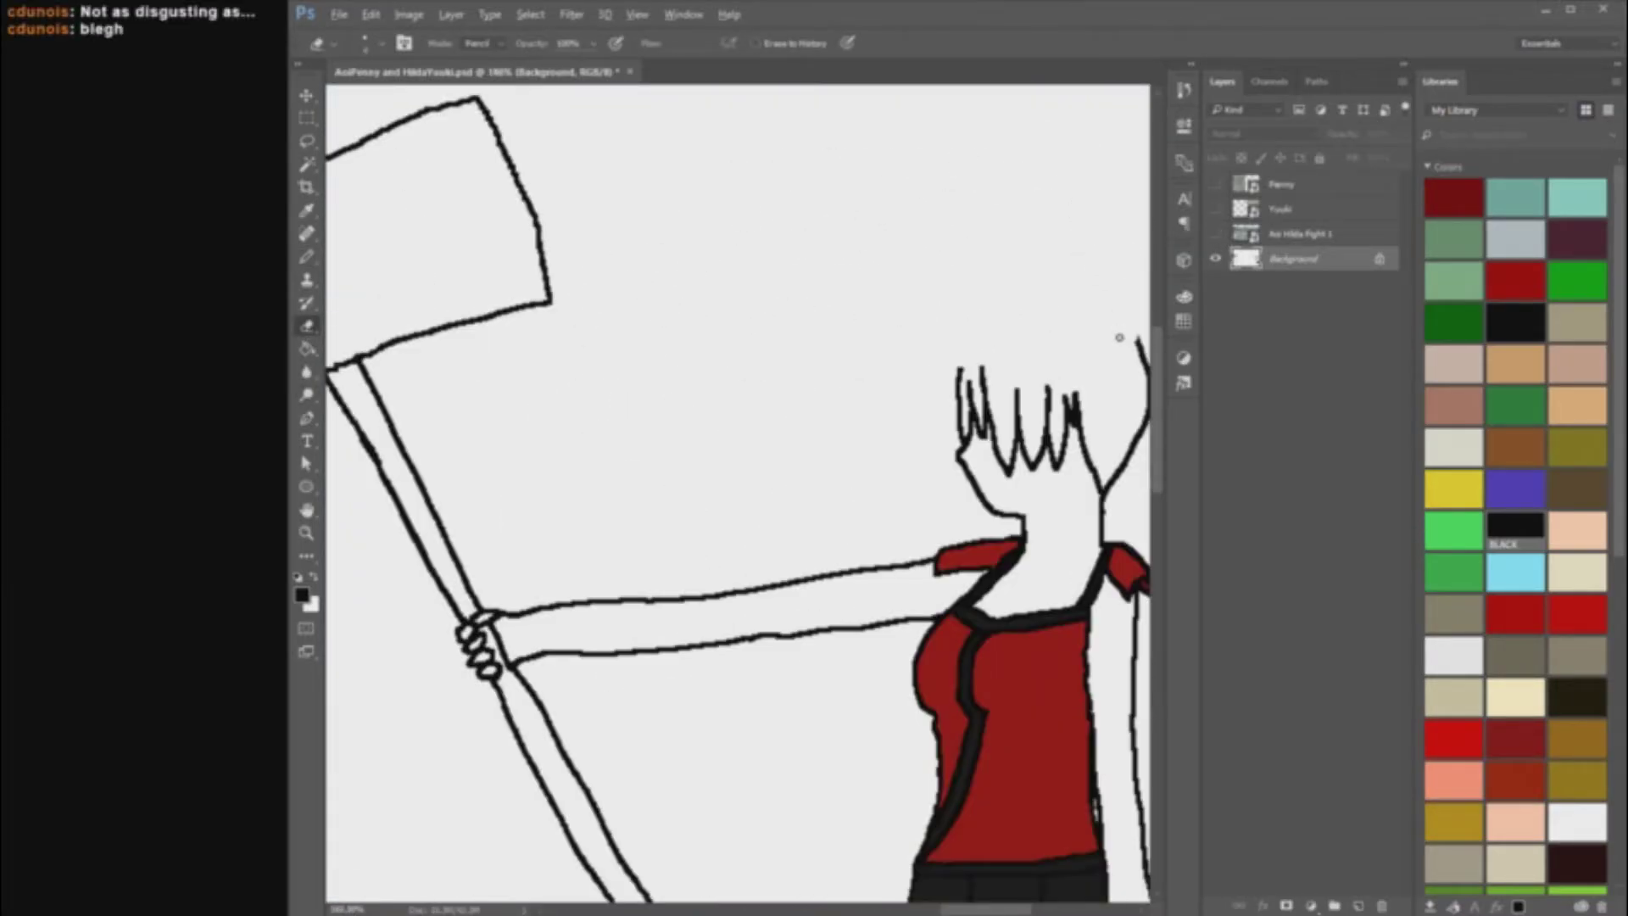
scroll(1006, 323, up, 5)
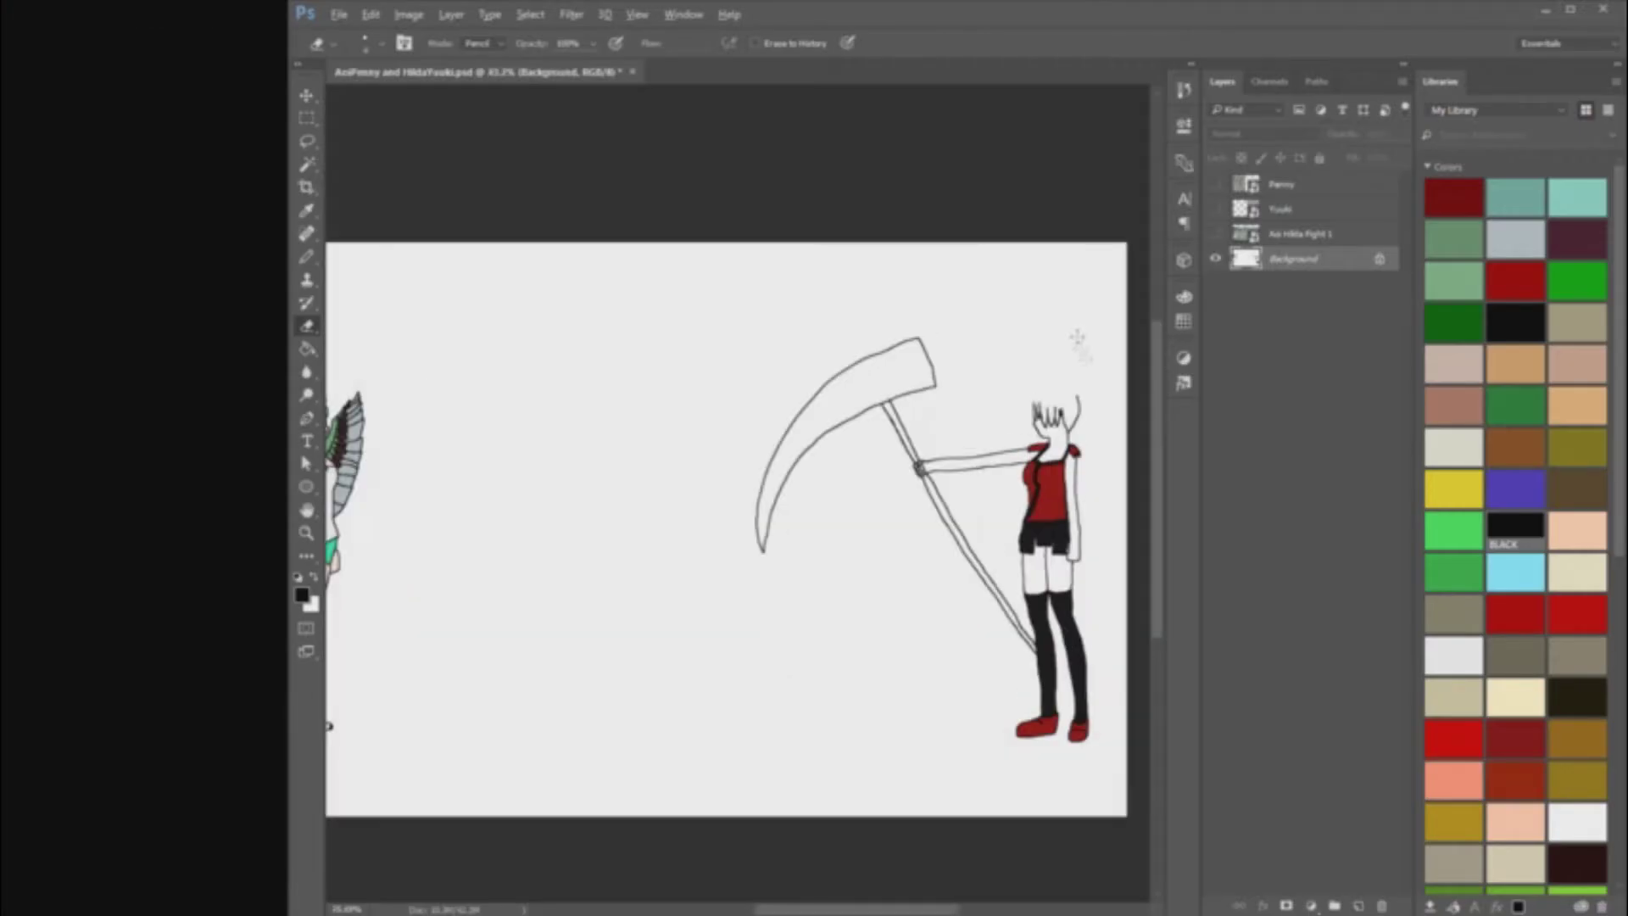
scroll(1075, 410, down, 2)
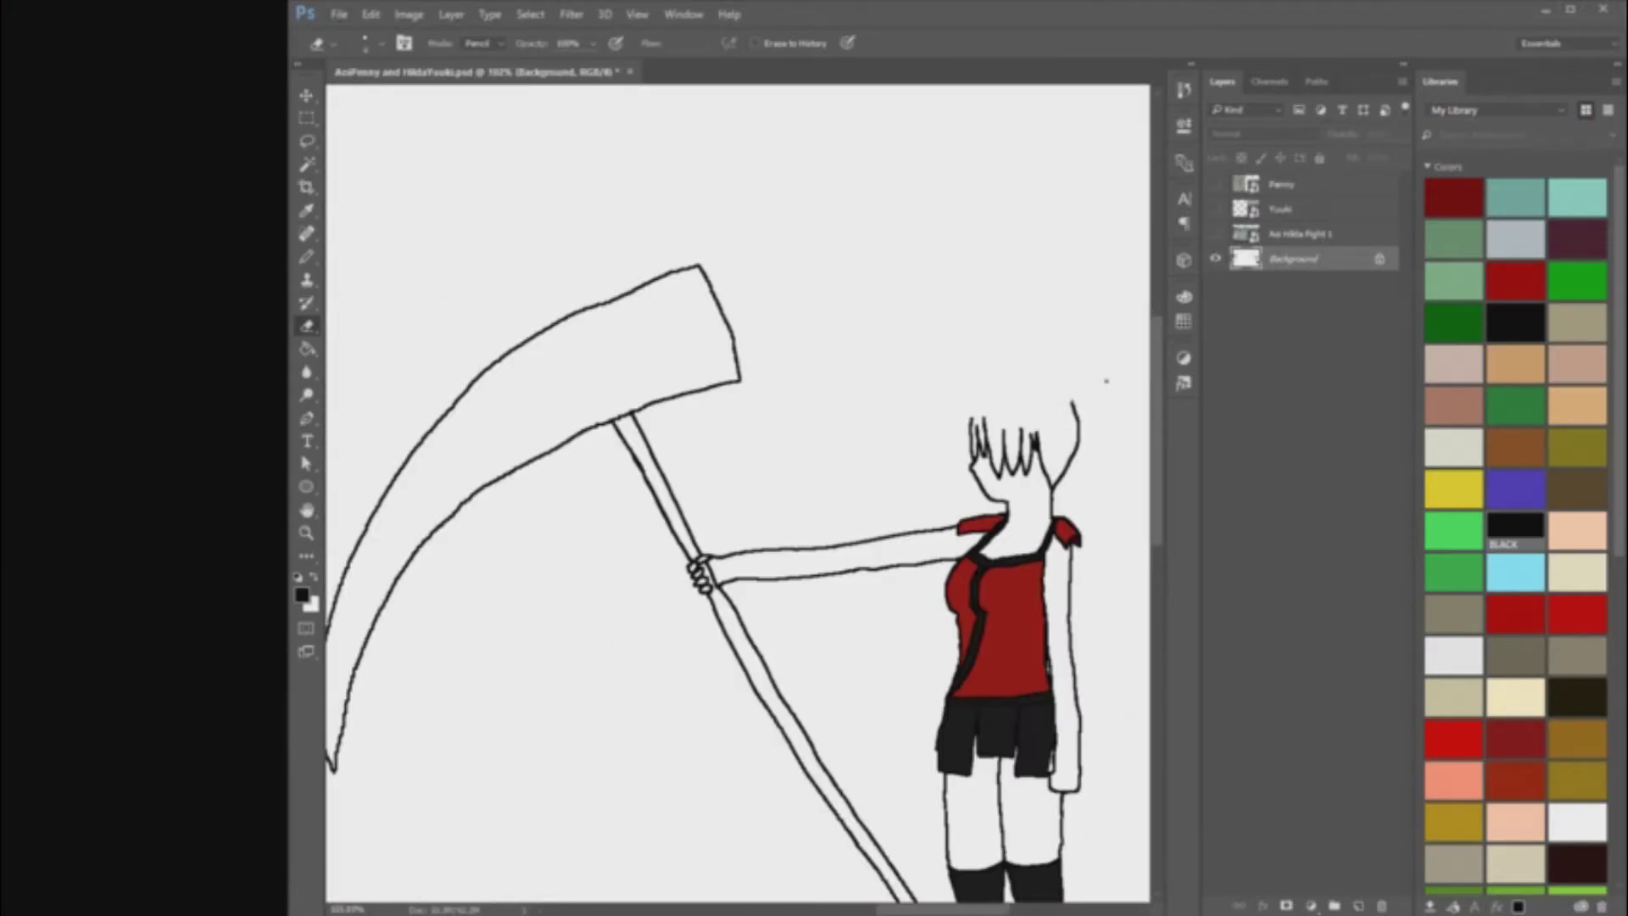
scroll(1011, 475, up, 2)
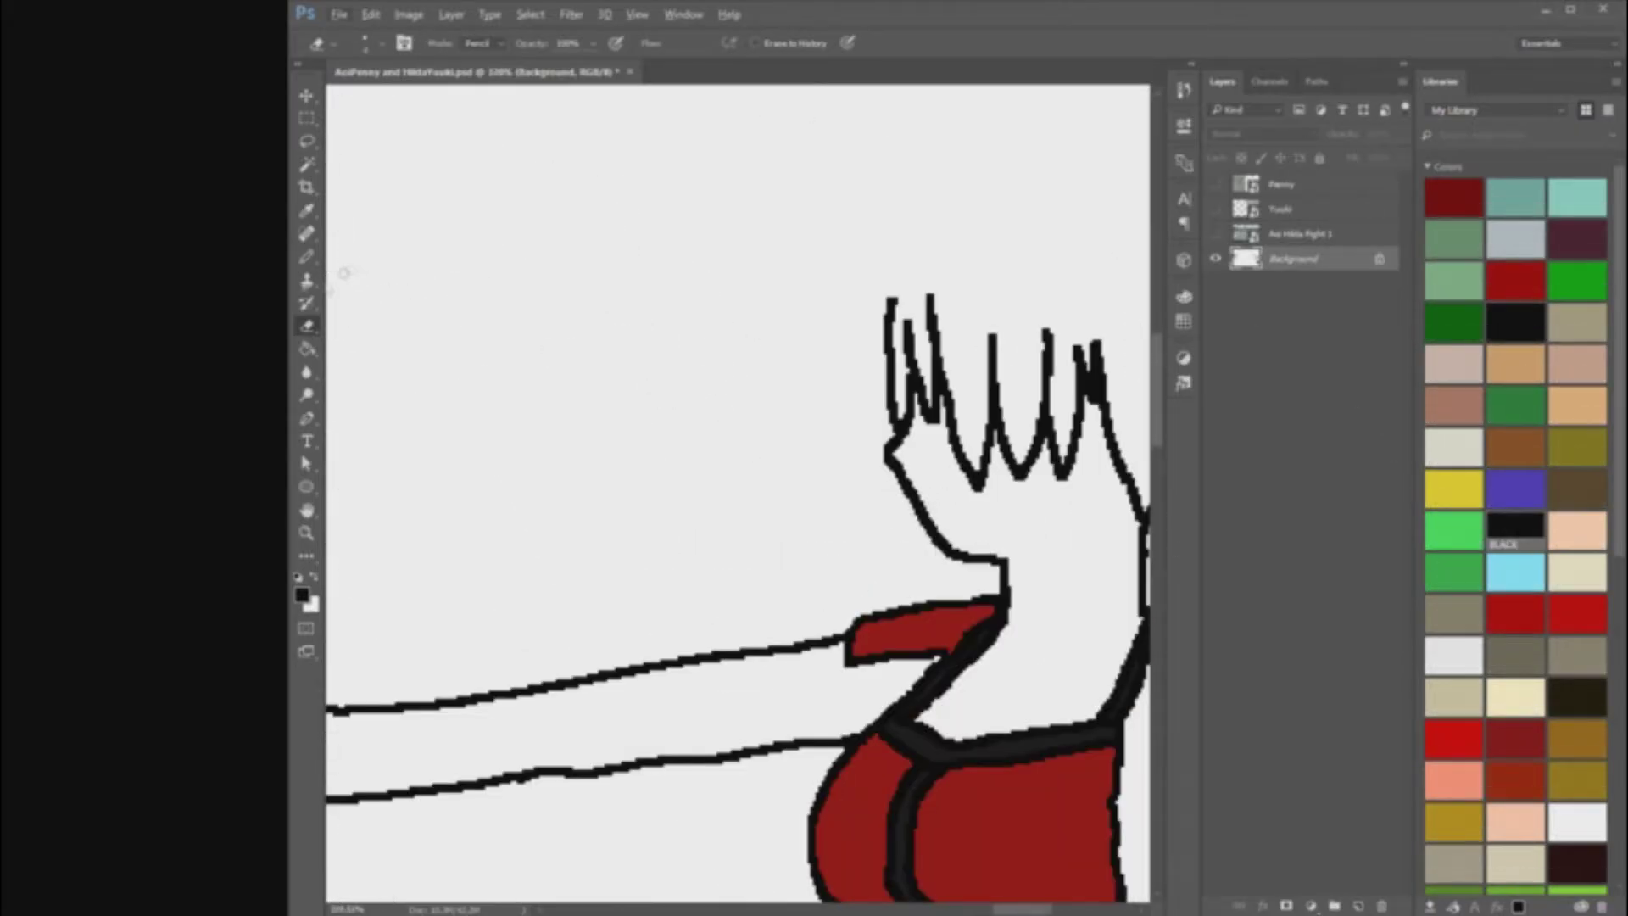
Step: Draw a short BLACK mouth line inward from the face profile, undoing the overly long attempt
click(307, 257)
scroll(950, 475, up, 1)
drag(904, 512, 981, 519)
key(ctrl+z)
key(ctrl+z)
scroll(927, 570, down, 1)
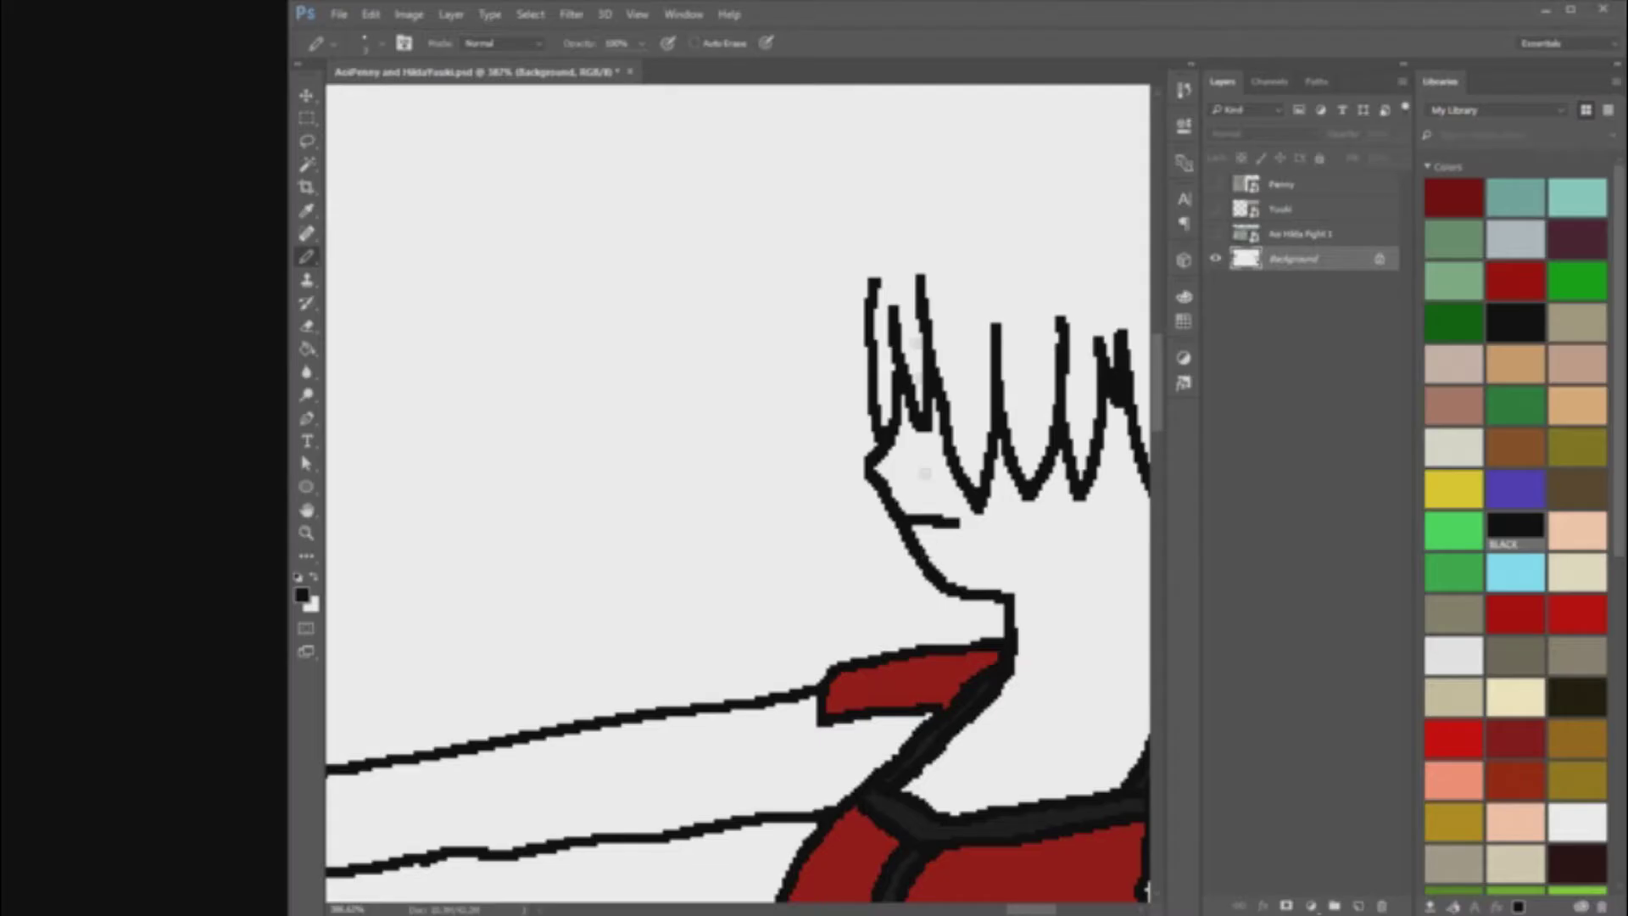
Step: Show the Yuuki sketch over the line art to compare it with the drawing, and hide it again
scroll(1011, 360, down, 5)
scroll(454, 389, up, 3)
scroll(455, 389, down, 3)
scroll(1071, 373, up, 5)
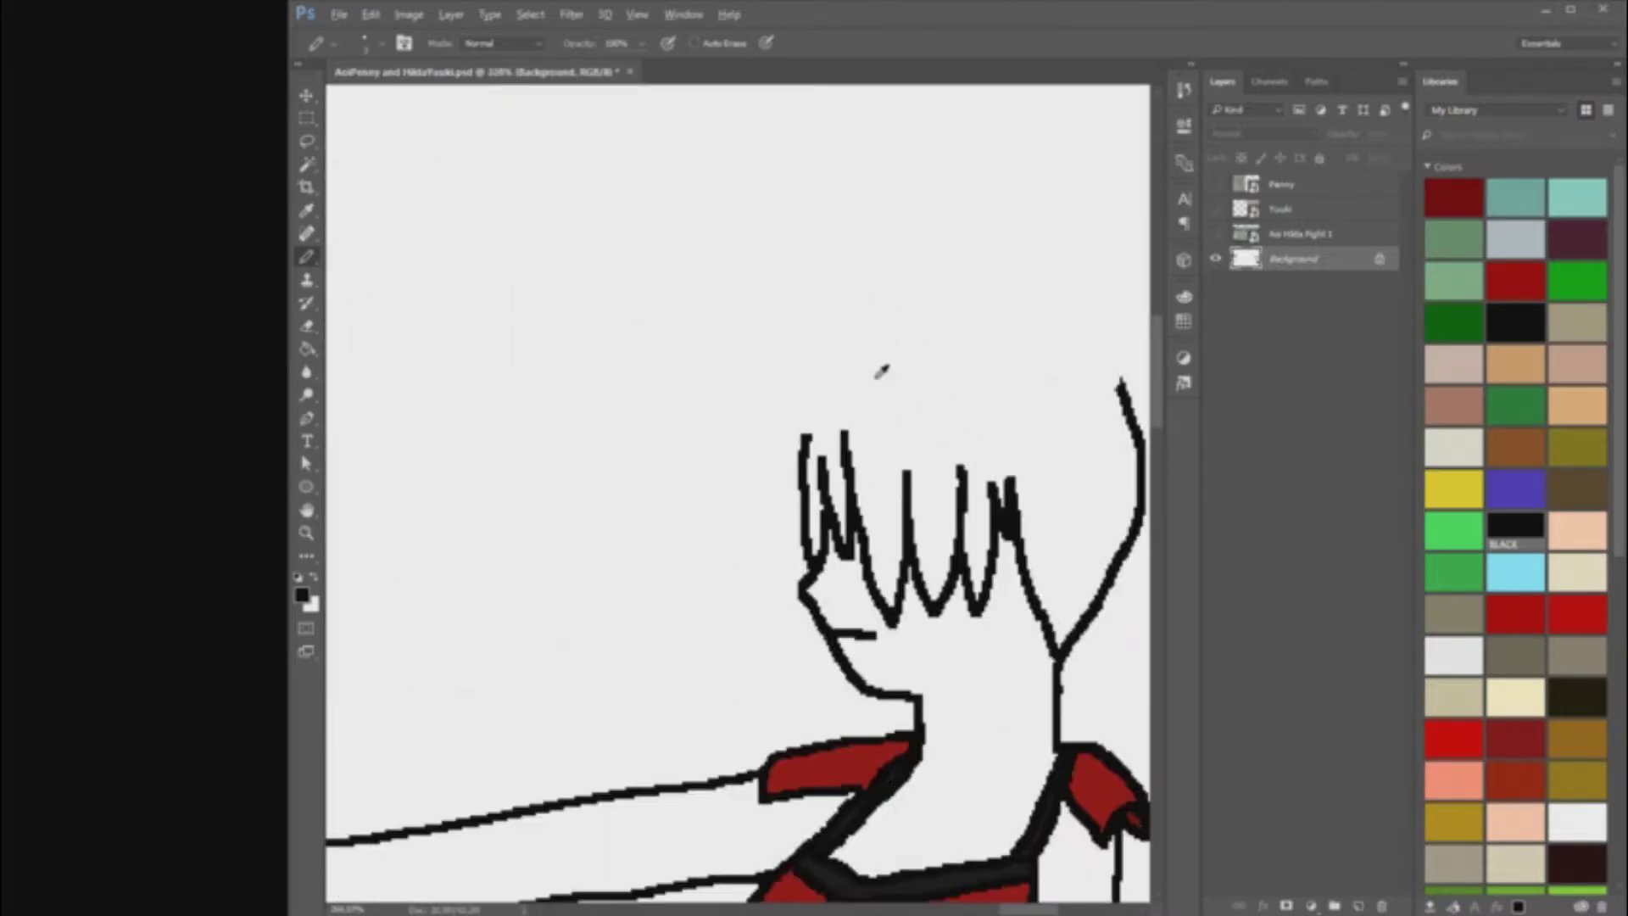
scroll(882, 371, up, 2)
click(1217, 234)
click(1216, 209)
scroll(911, 408, down, 6)
scroll(741, 403, up, 4)
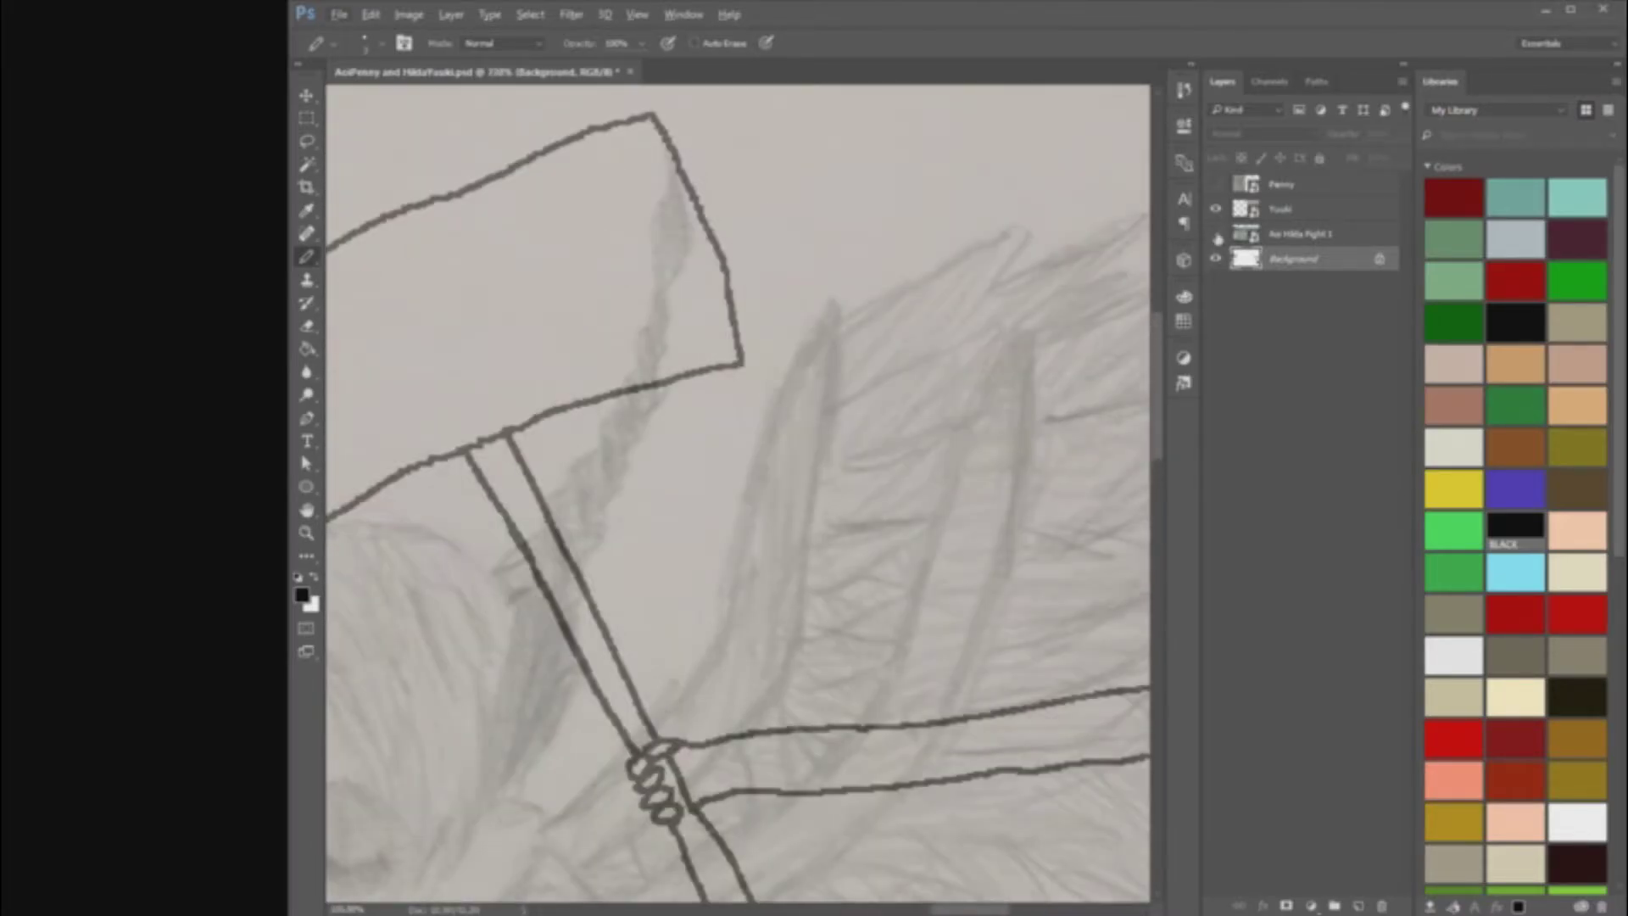
click(1216, 234)
click(1217, 209)
scroll(1039, 396, down, 4)
scroll(1111, 420, up, 5)
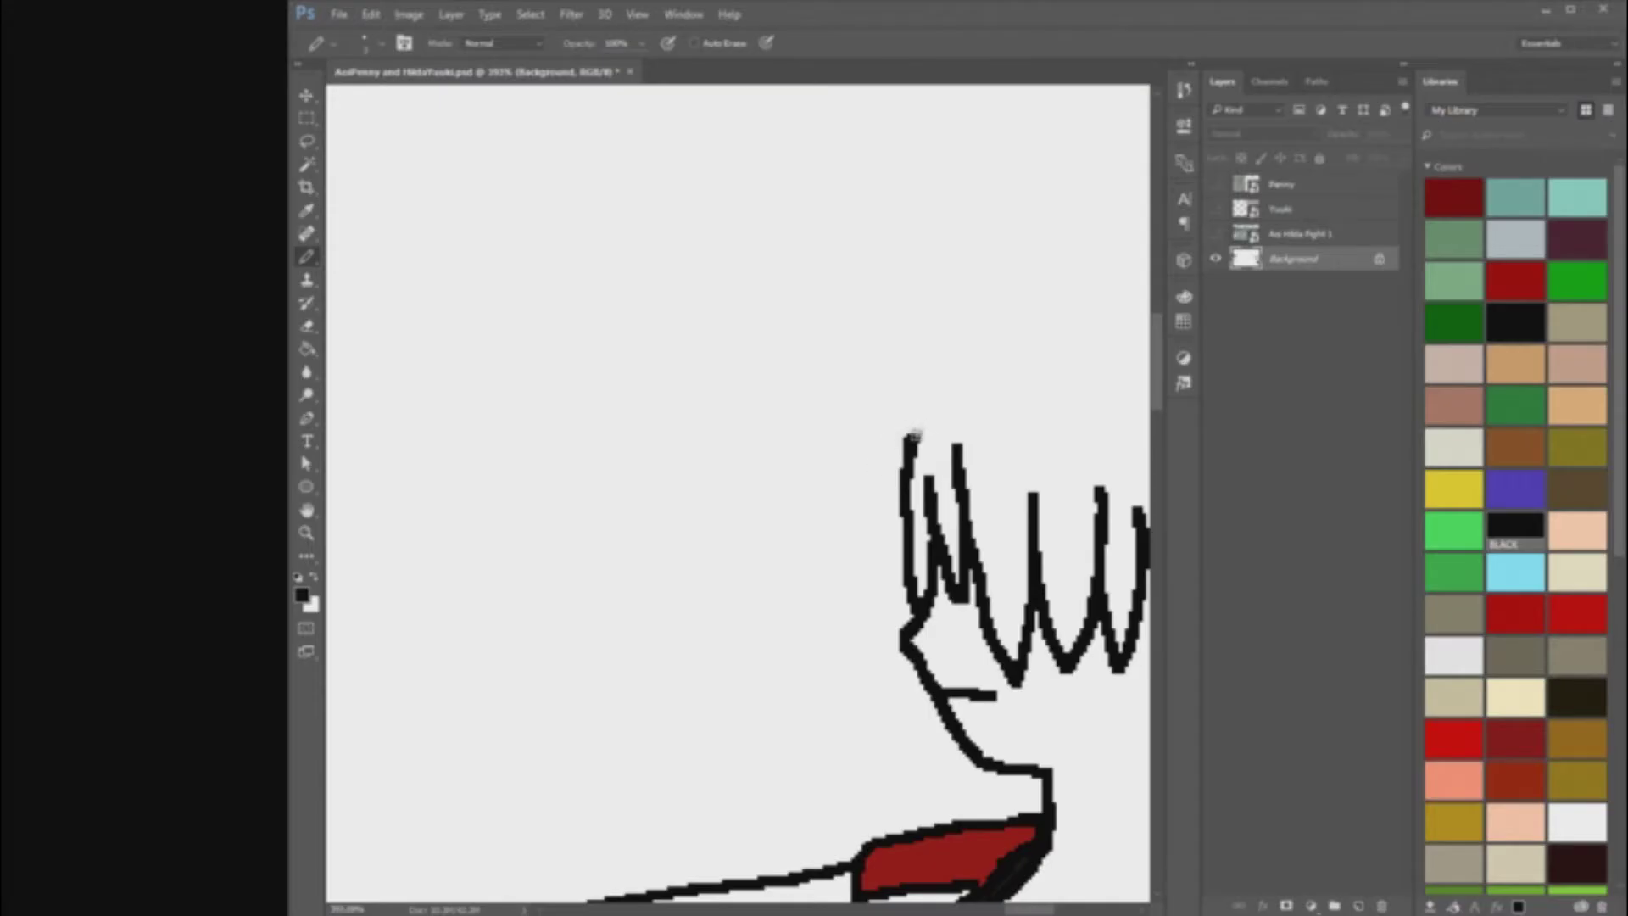
Step: Outline the hair in BLACK with a small strand at the forehead, a flatter crown and an outer line down the back
scroll(920, 430, down, 4)
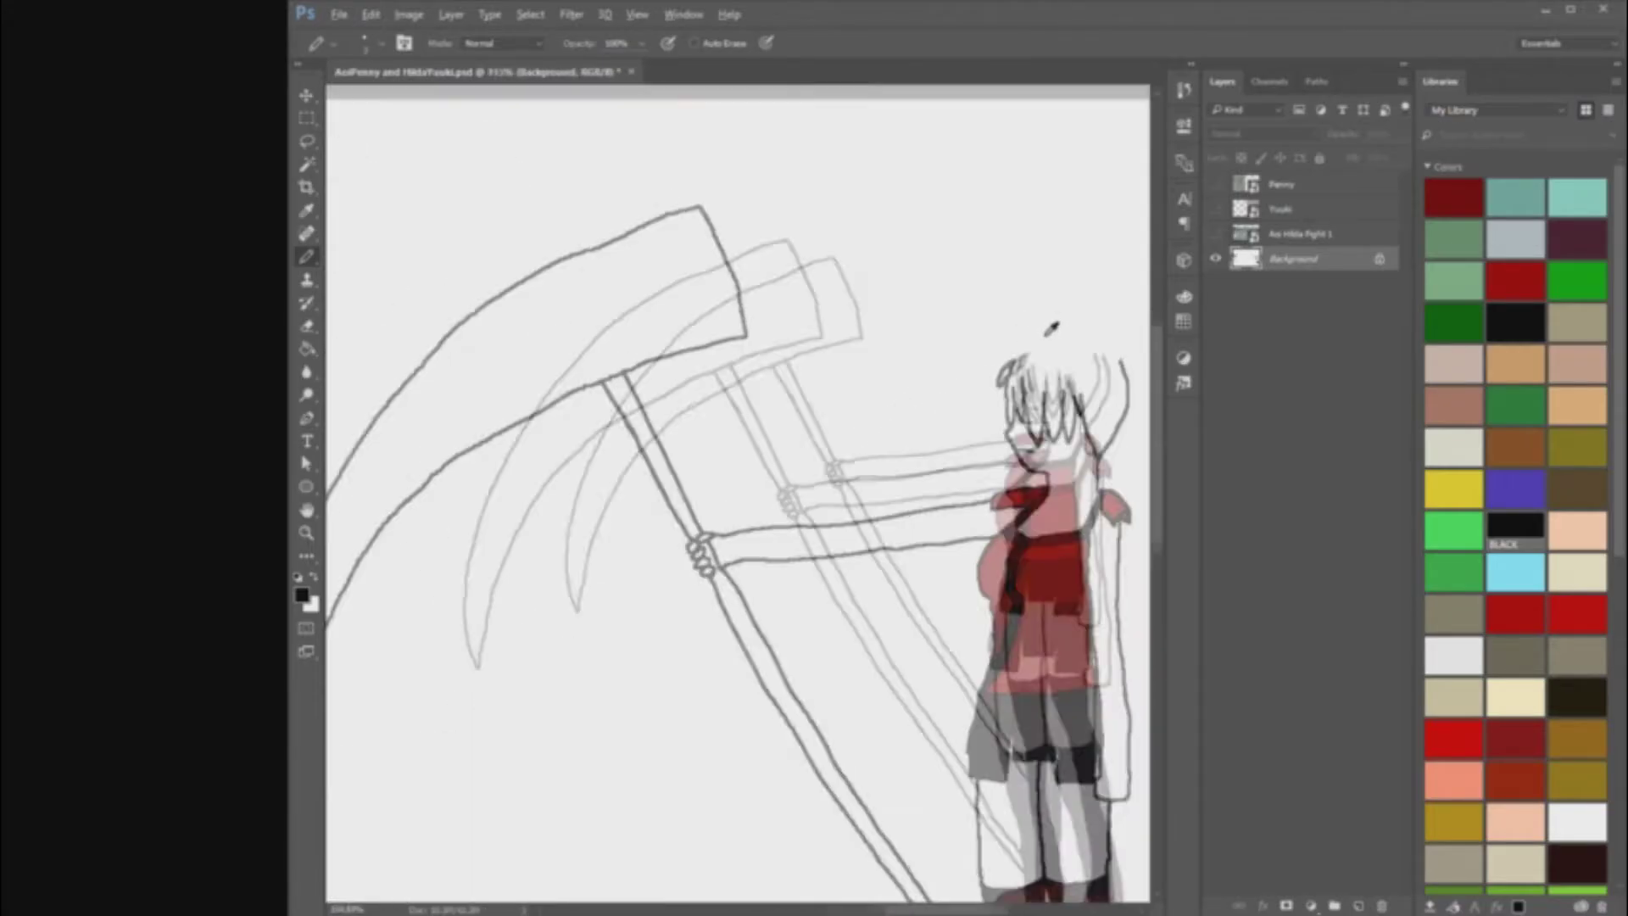
scroll(1060, 318, up, 3)
scroll(1028, 328, down, 3)
scroll(865, 543, up, 3)
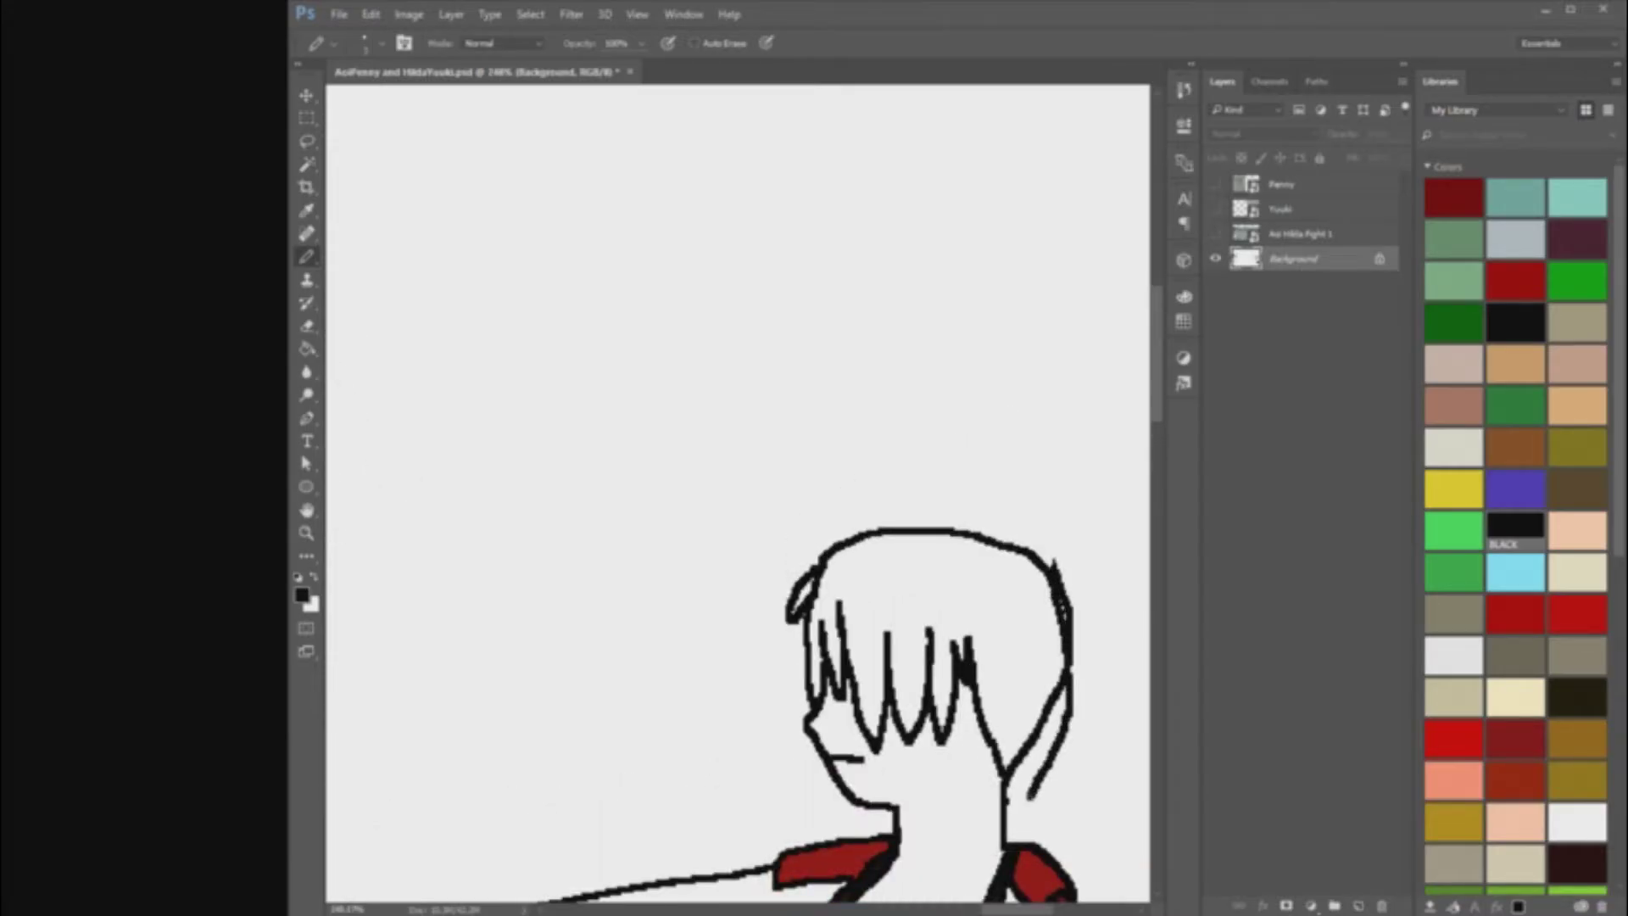
scroll(1086, 699, up, 3)
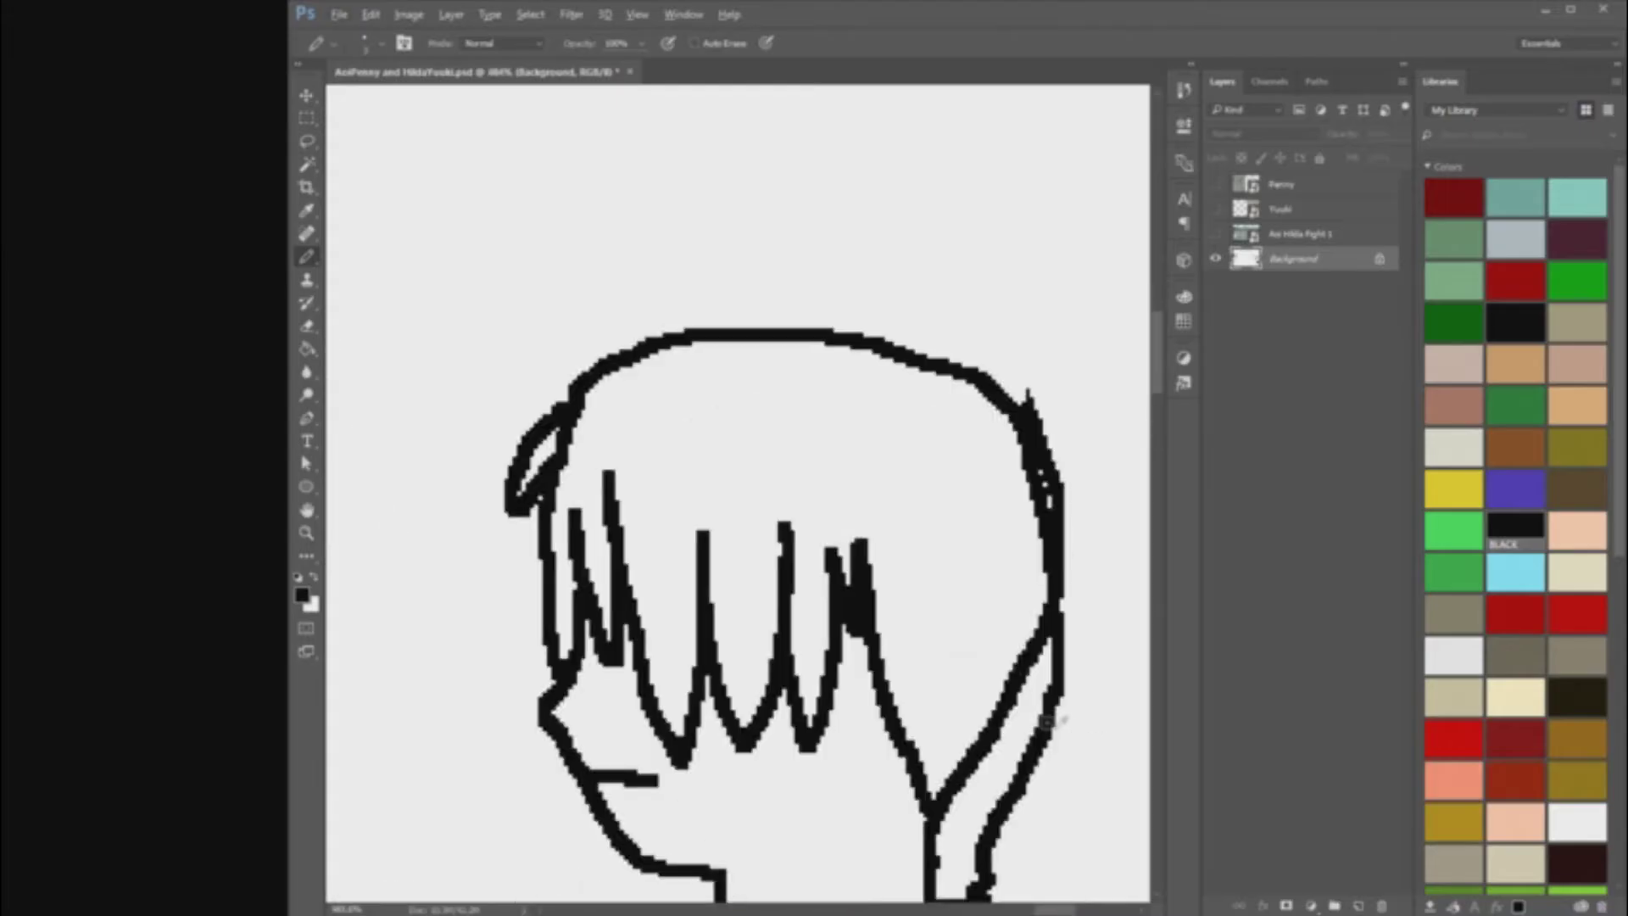
Step: Erase the old inner head curve and the doubled line pixels along the back of the hair
click(307, 326)
scroll(943, 816, up, 3)
mouse_move(945, 799)
mouse_down()
mouse_move(928, 758)
mouse_move(982, 724)
mouse_move(1029, 600)
mouse_up()
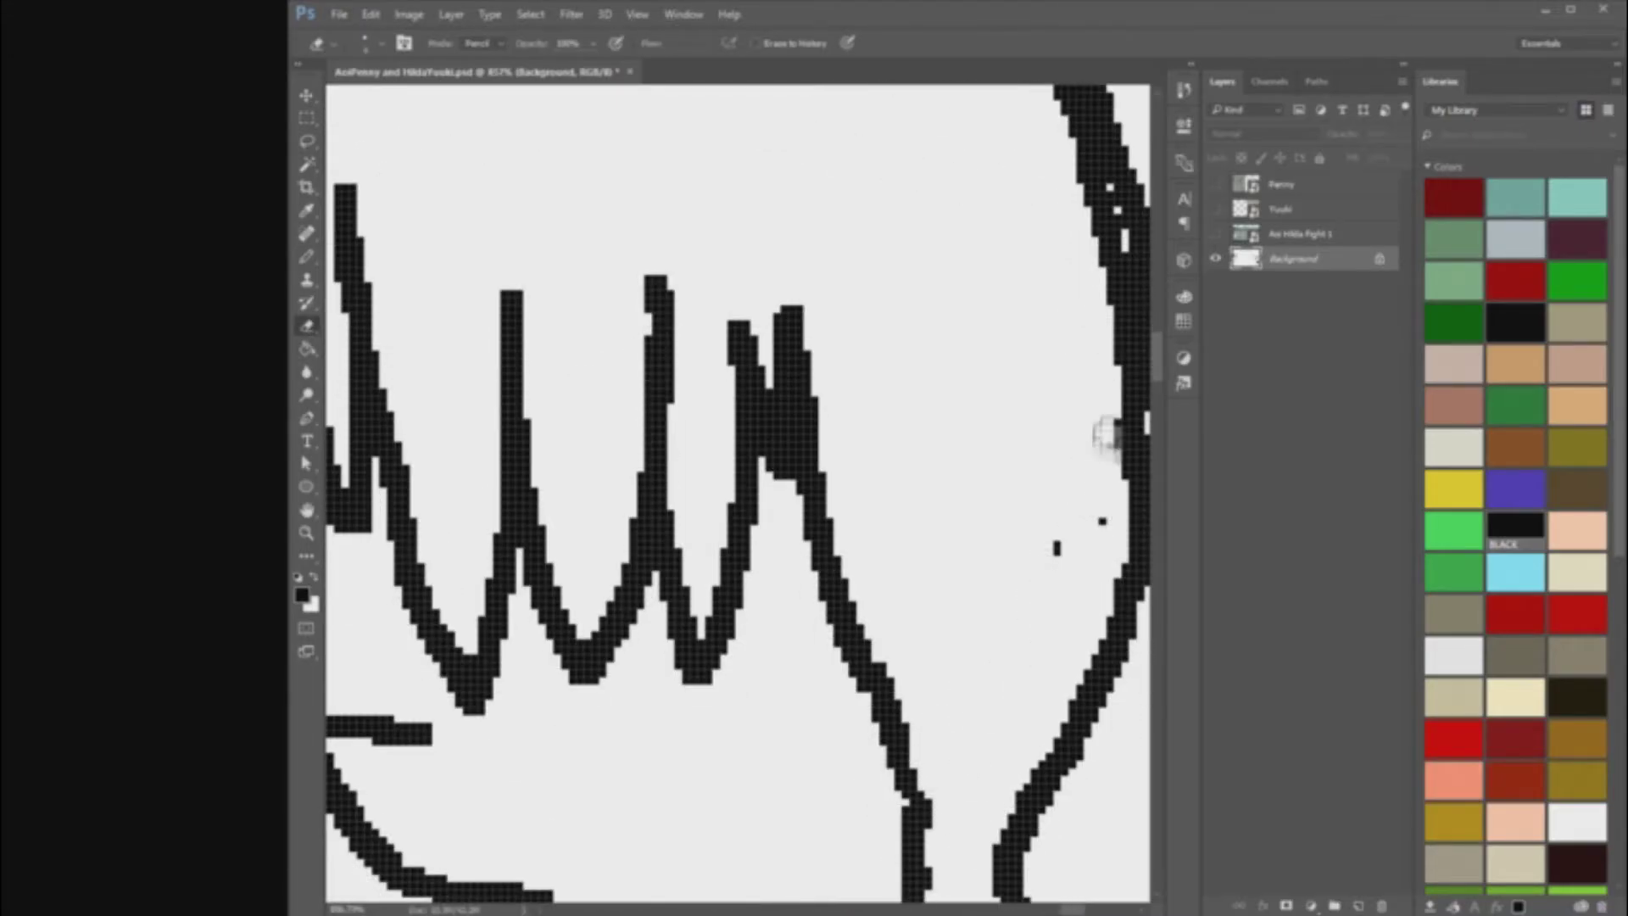
scroll(1109, 436, down, 3)
scroll(1116, 272, up, 3)
drag(1039, 224, 1027, 180)
click(1070, 291)
Step: Draw a short tied-off braid at the nape in BLACK, with cross lines where the hair narrows above the collar
scroll(1101, 452, down, 13)
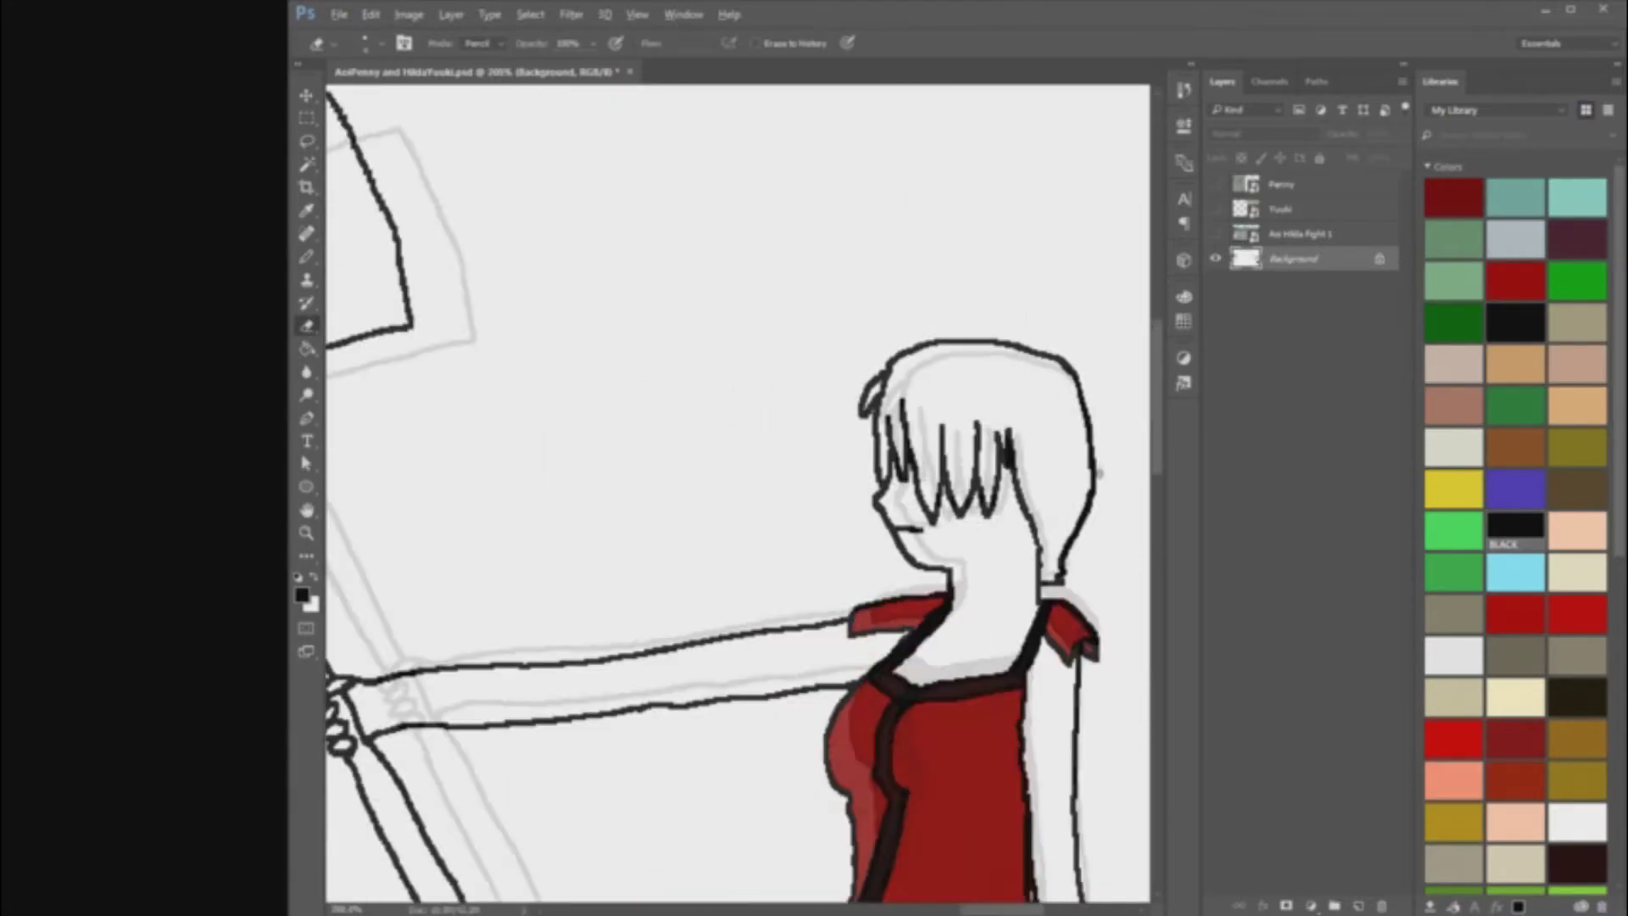
scroll(1094, 534, up, 12)
click(307, 257)
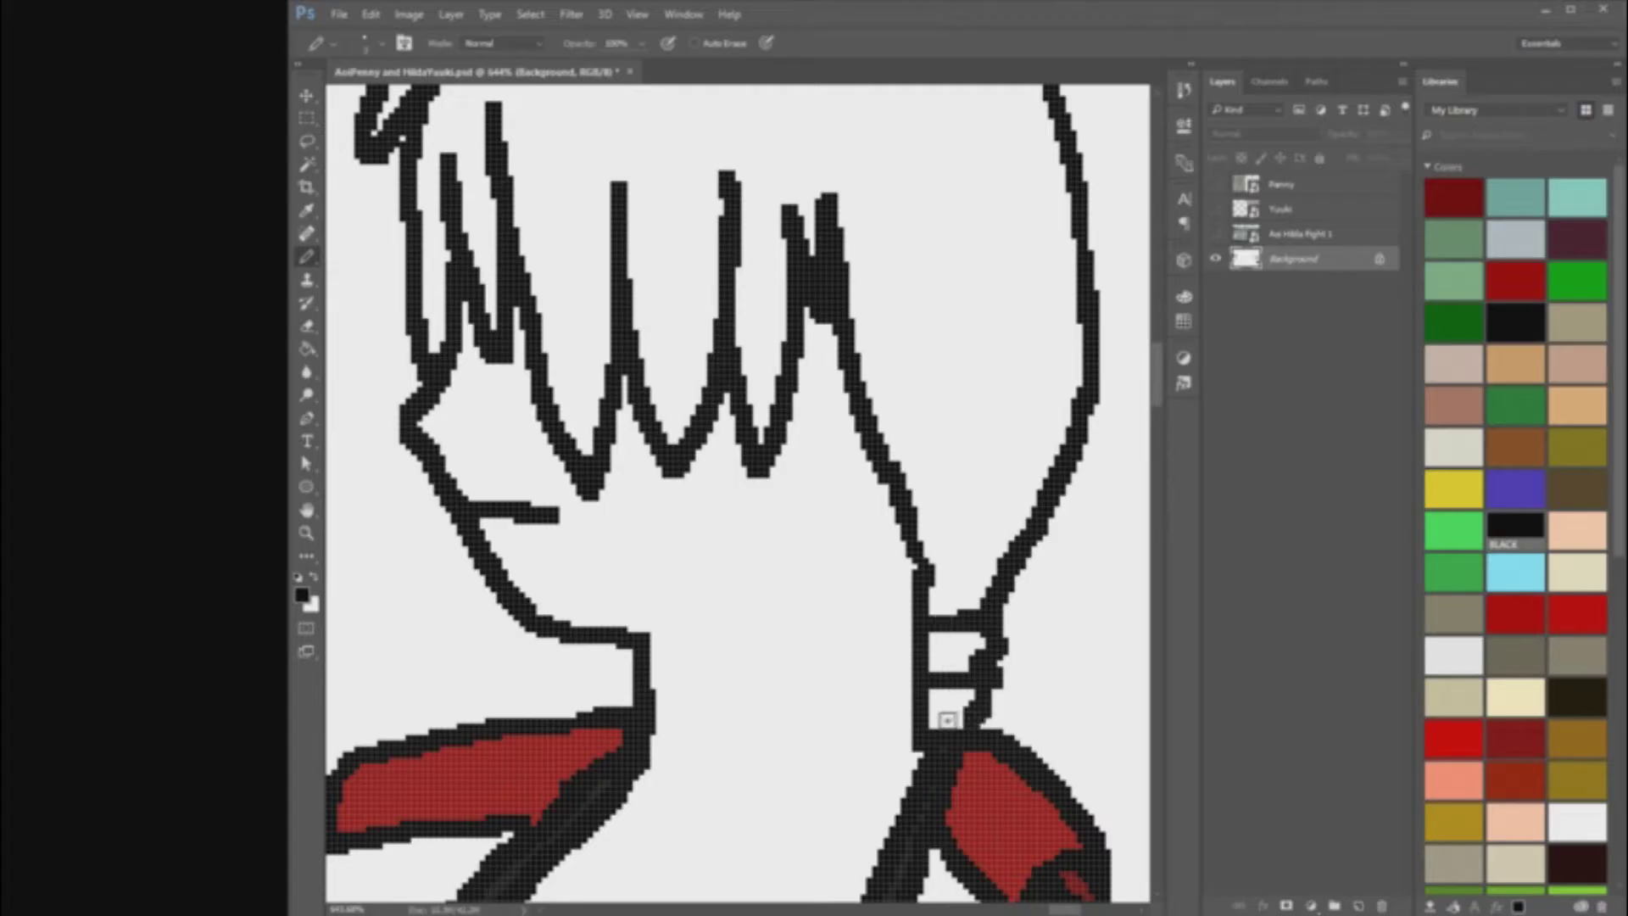
scroll(950, 719, down, 5)
scroll(1054, 607, up, 3)
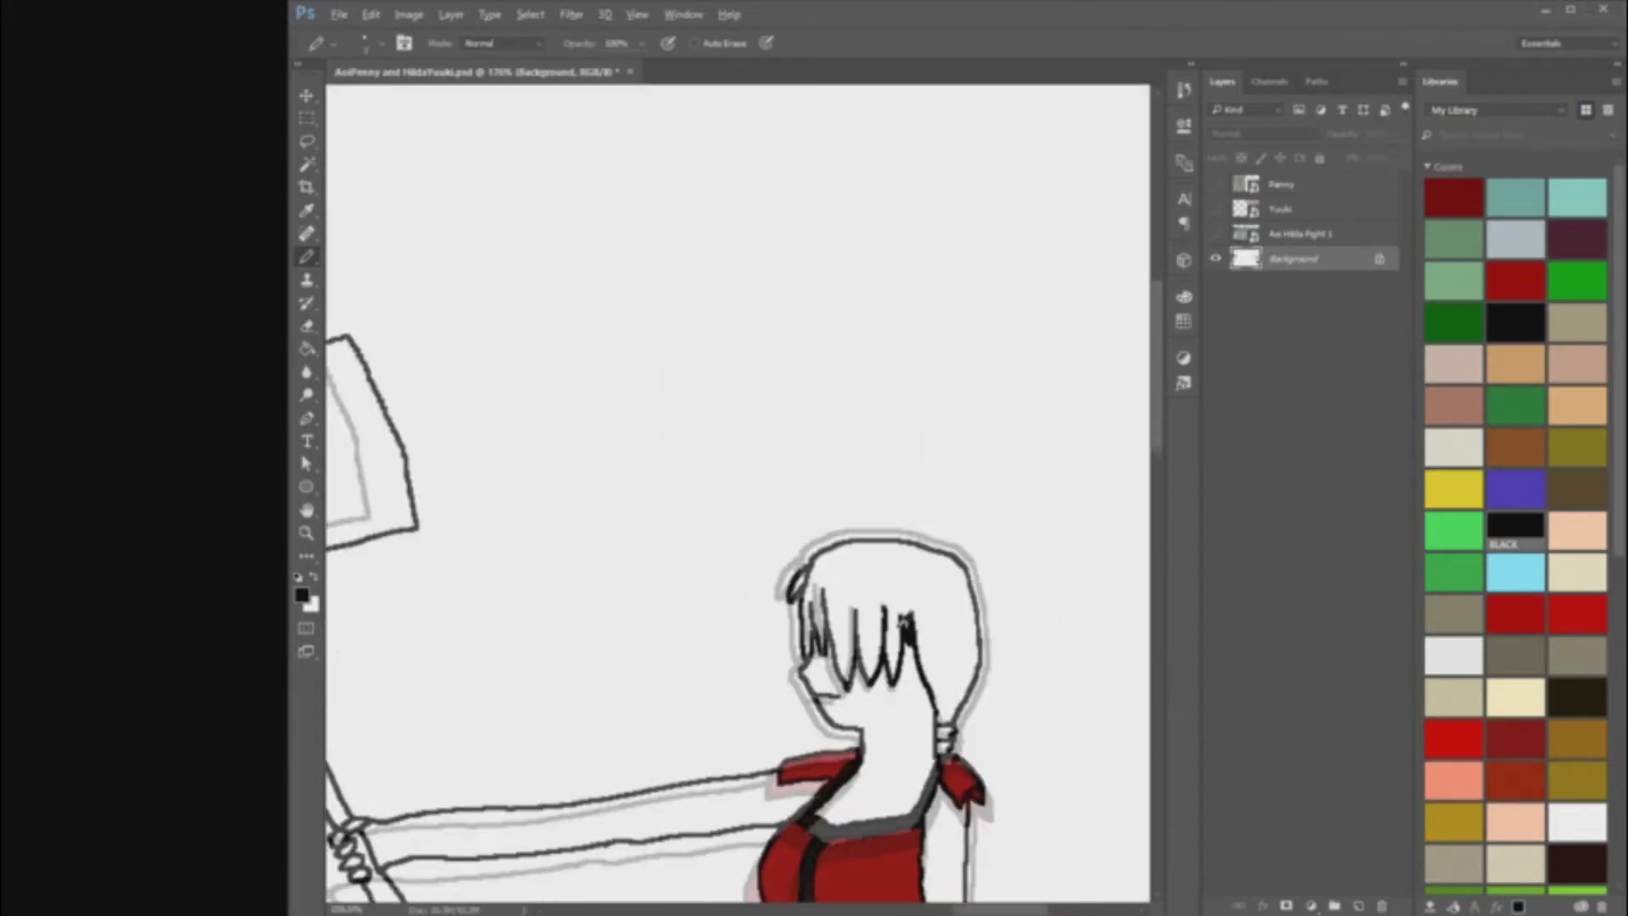
scroll(904, 620, down, 5)
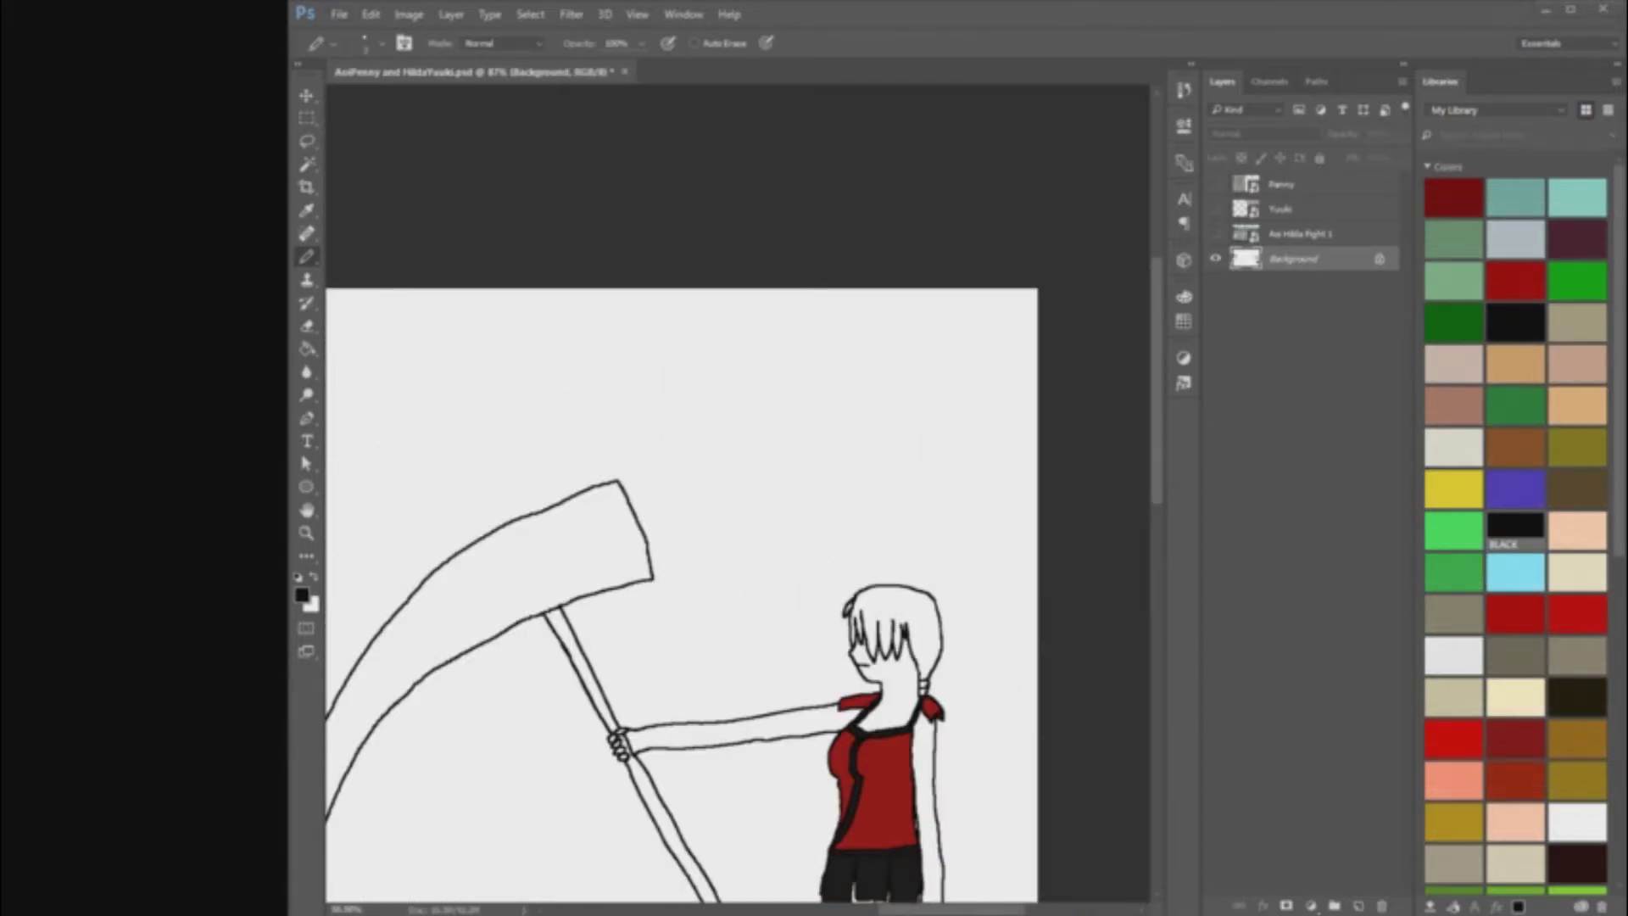
scroll(1117, 454, down, 2)
scroll(1116, 455, up, 3)
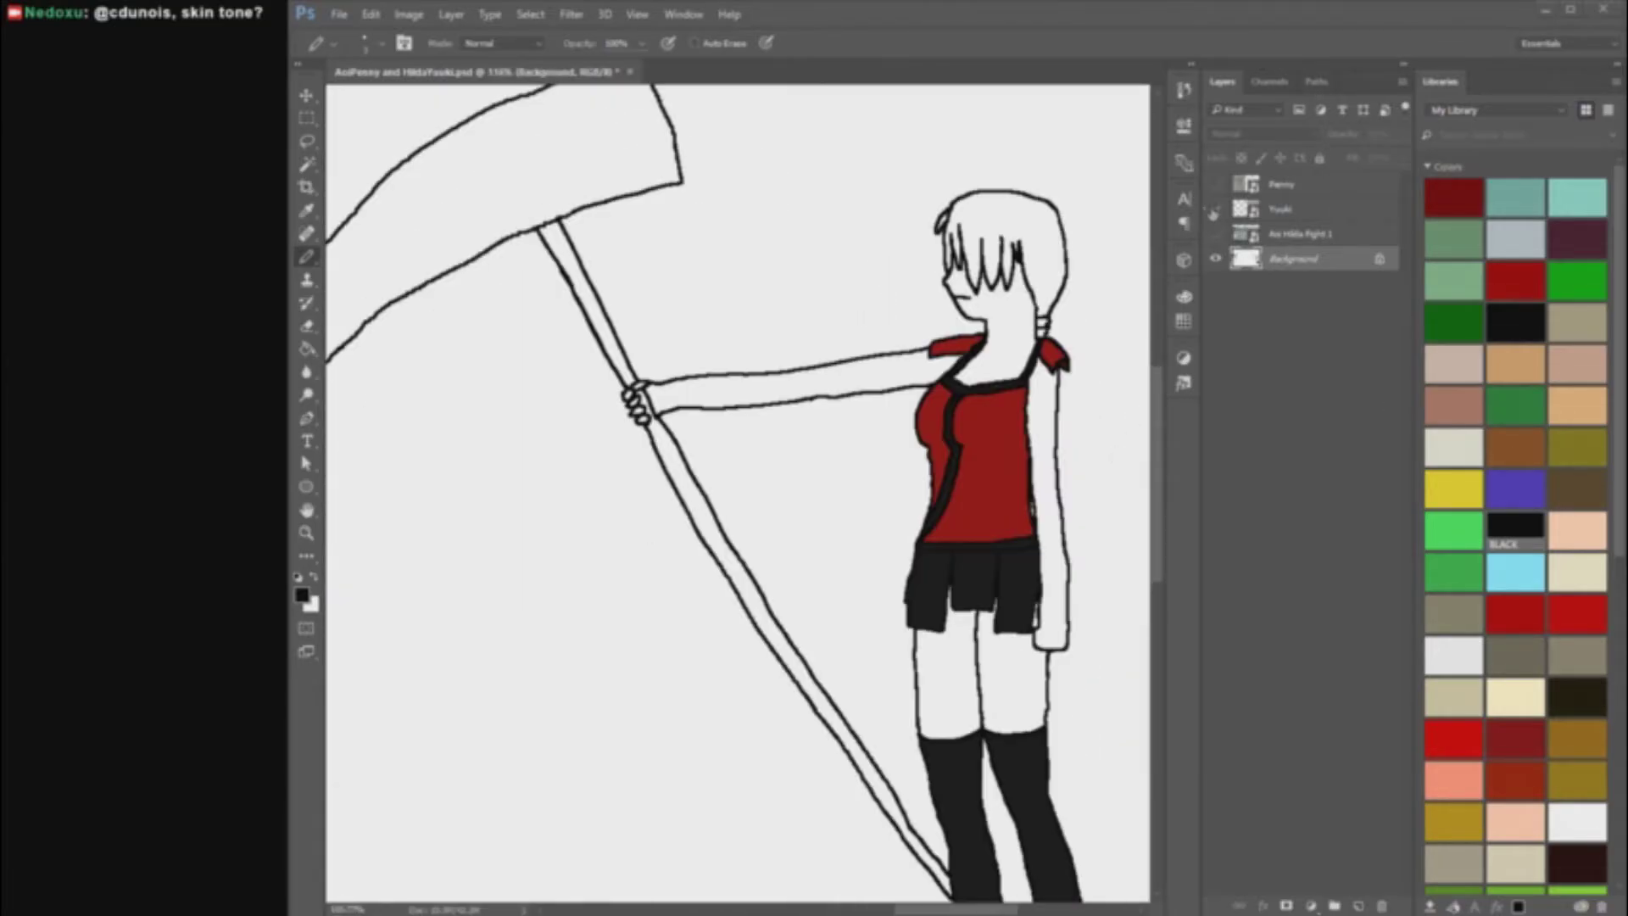
Step: Show the Yuuki reference to compare it with the drawn hair, and hide it again
click(1215, 209)
scroll(930, 477, down, 4)
click(1216, 209)
scroll(1000, 298, up, 5)
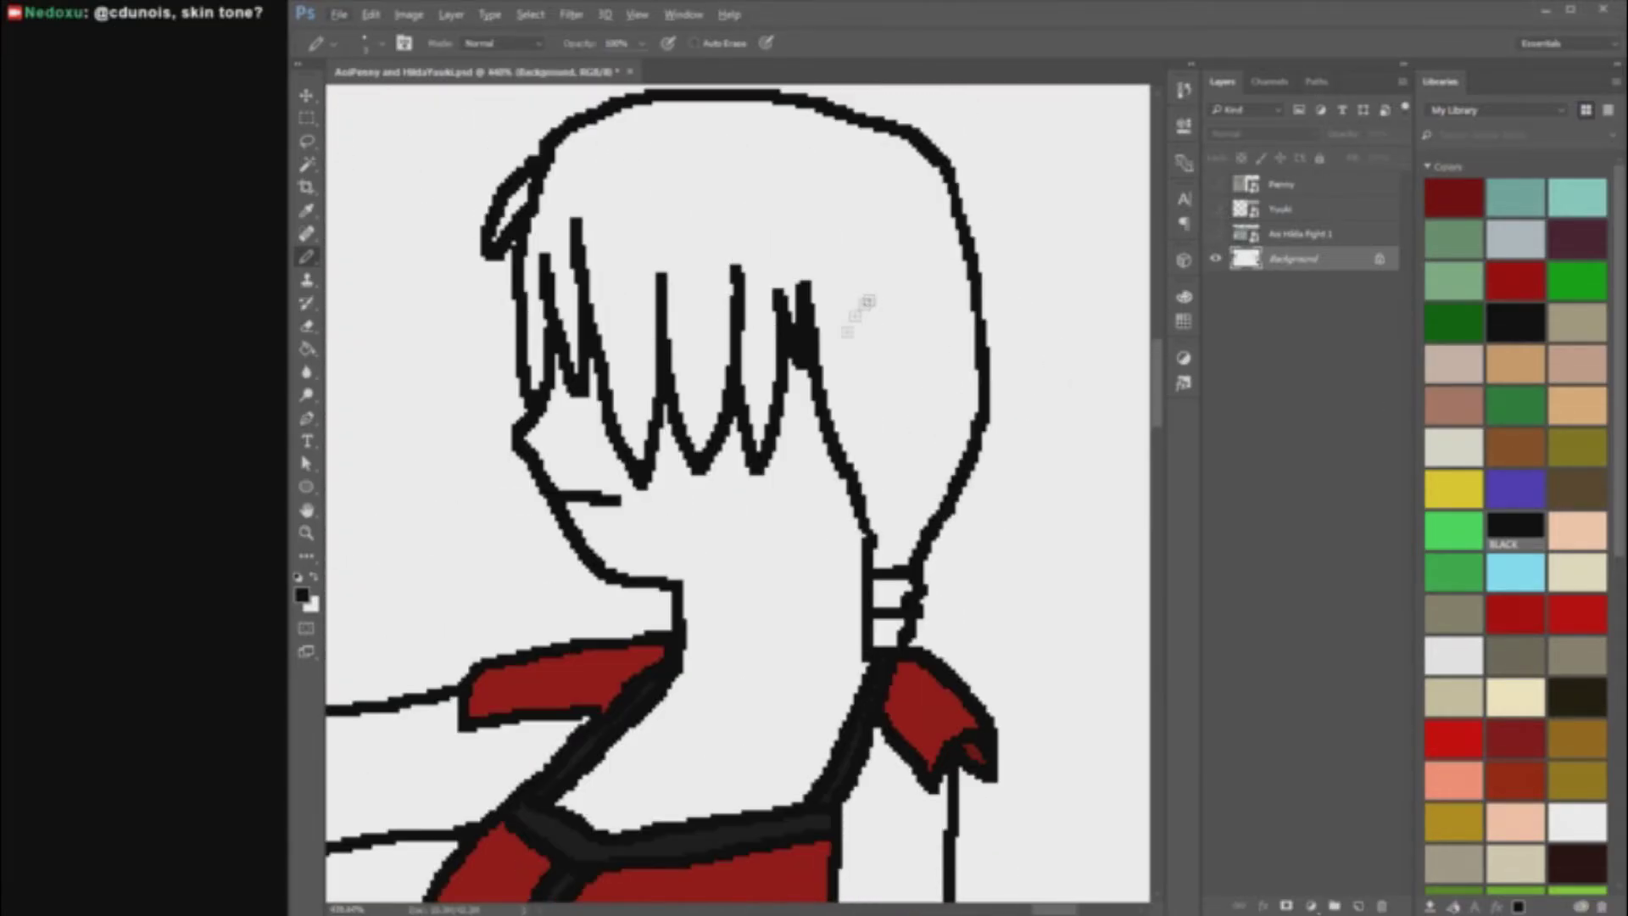
scroll(856, 430, down, 2)
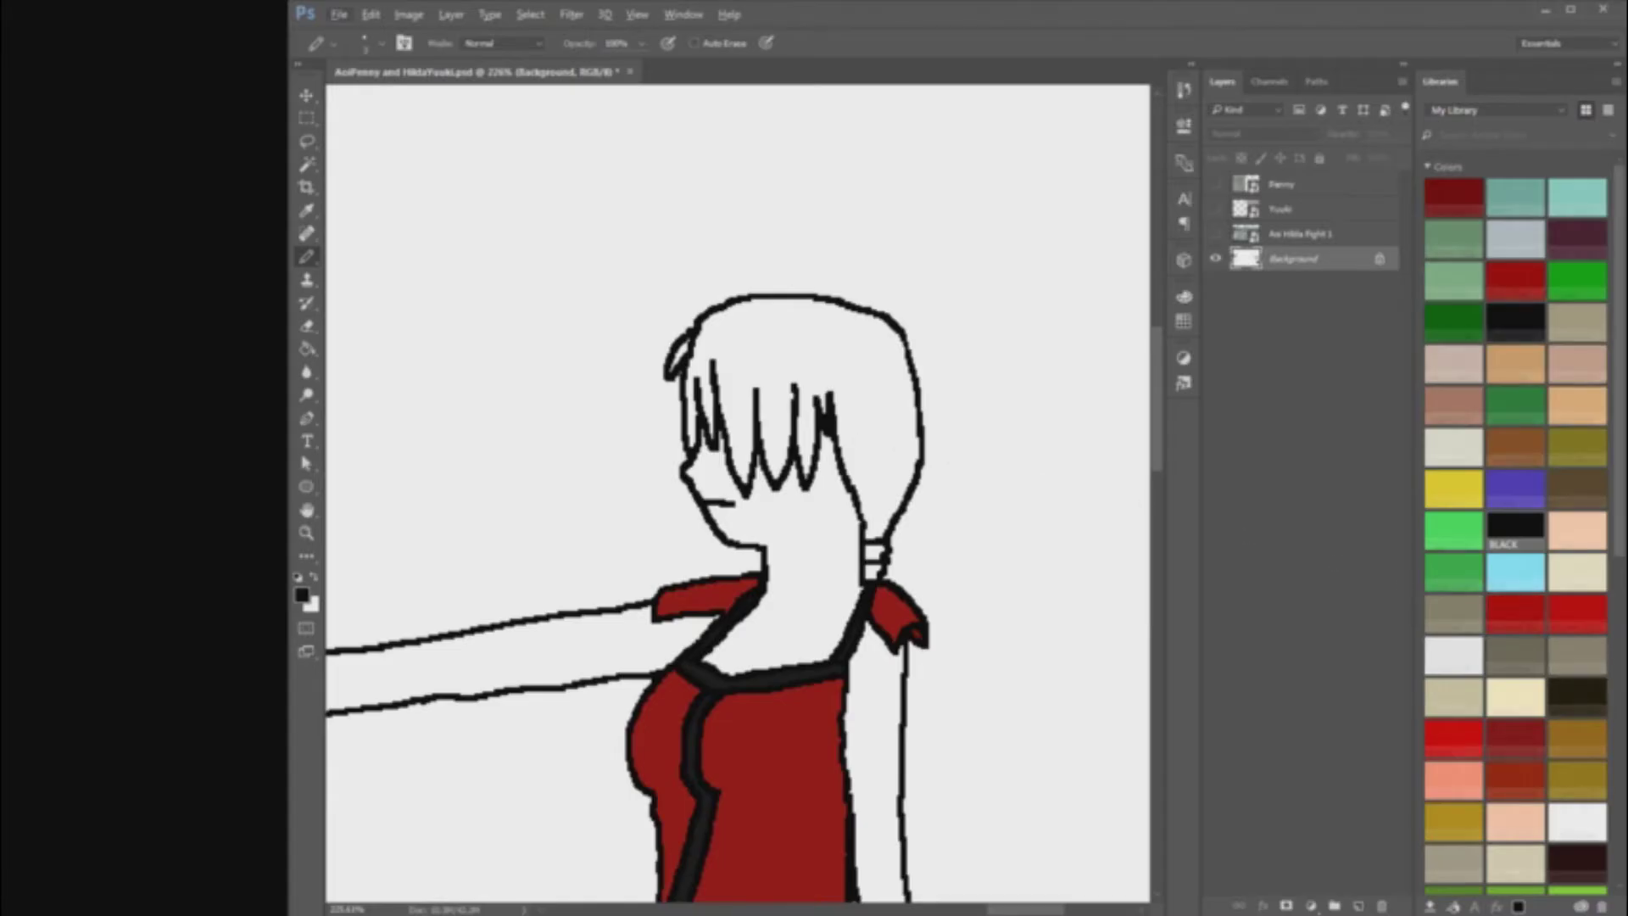
scroll(923, 421, up, 2)
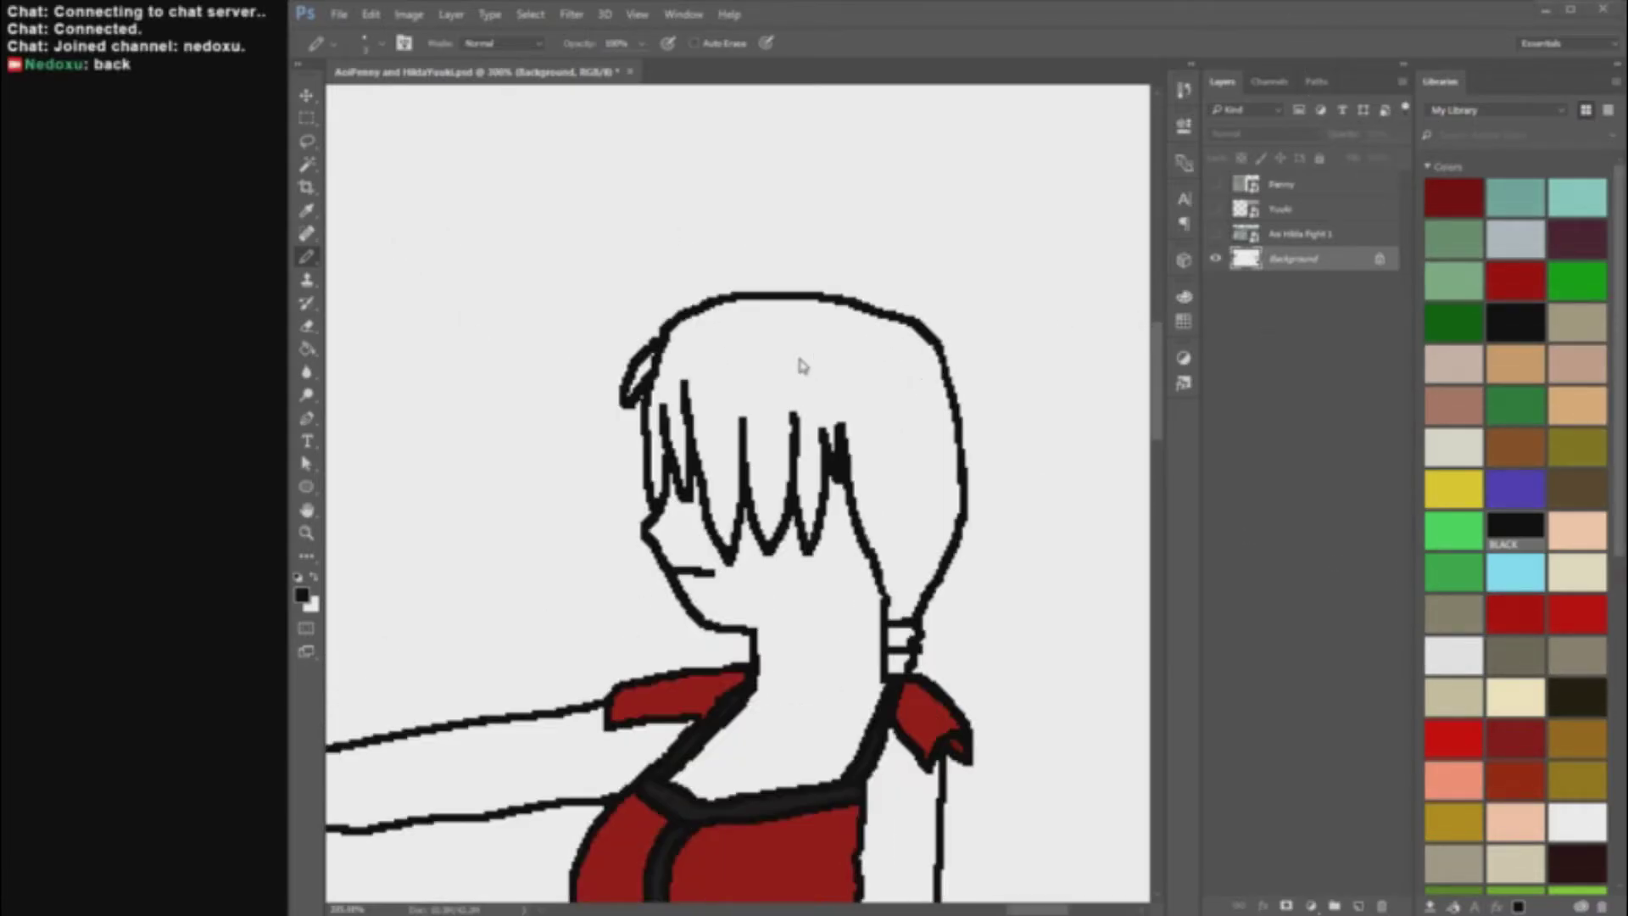
Step: Save the dark mouth colour as a new library swatch named Yuuki hair
scroll(1592, 679, down, 3)
double_click(1592, 678)
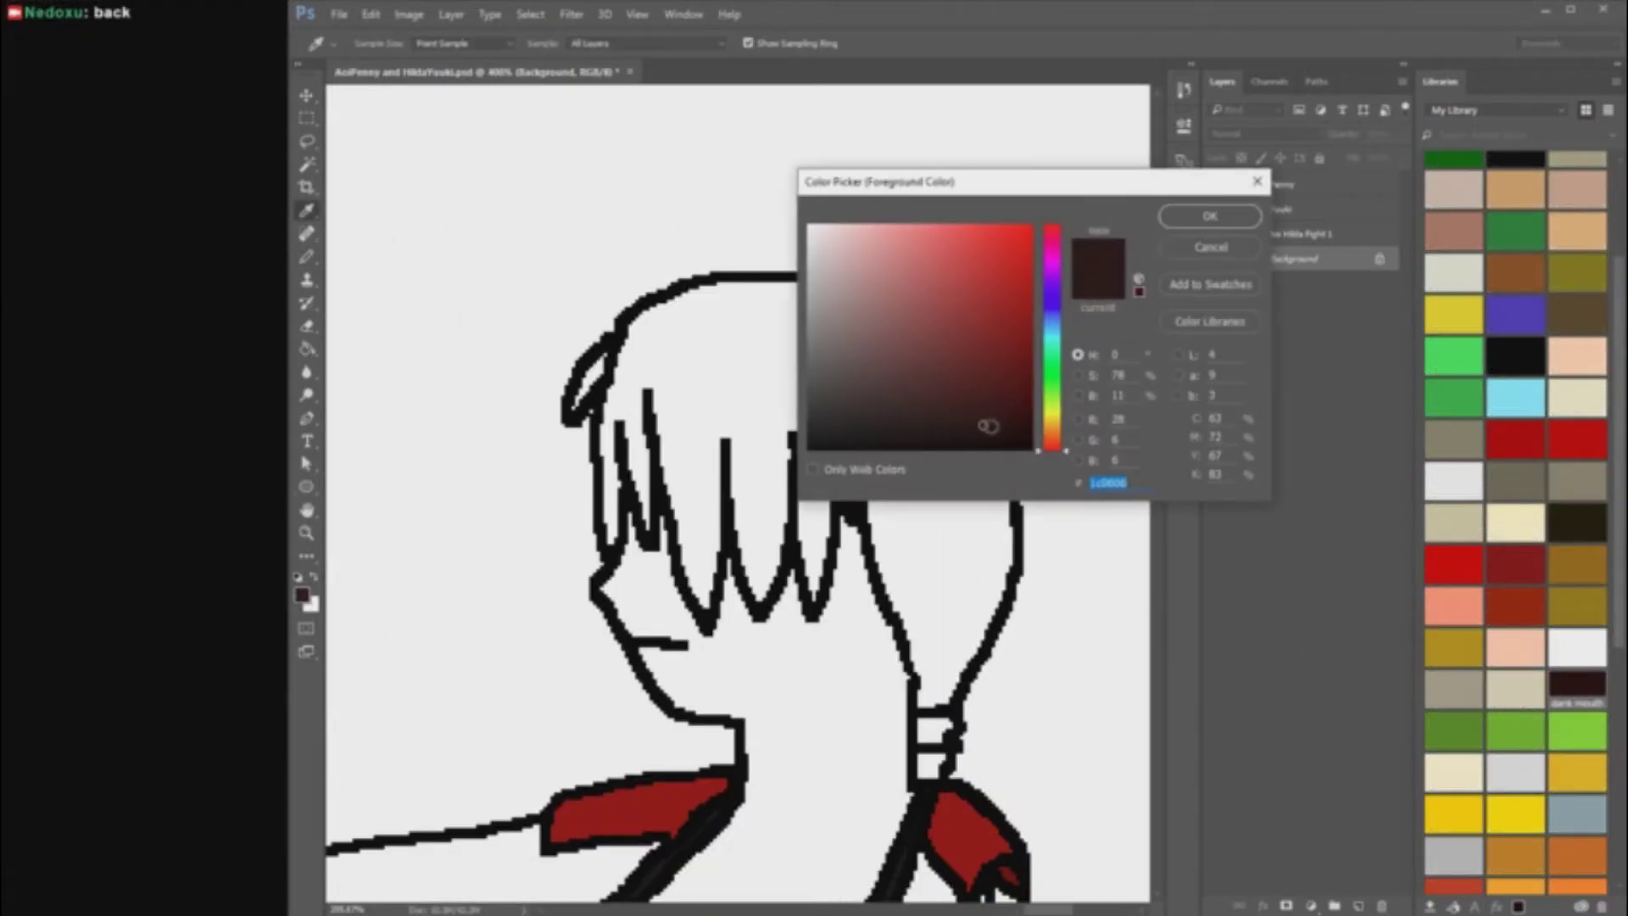
click(1210, 284)
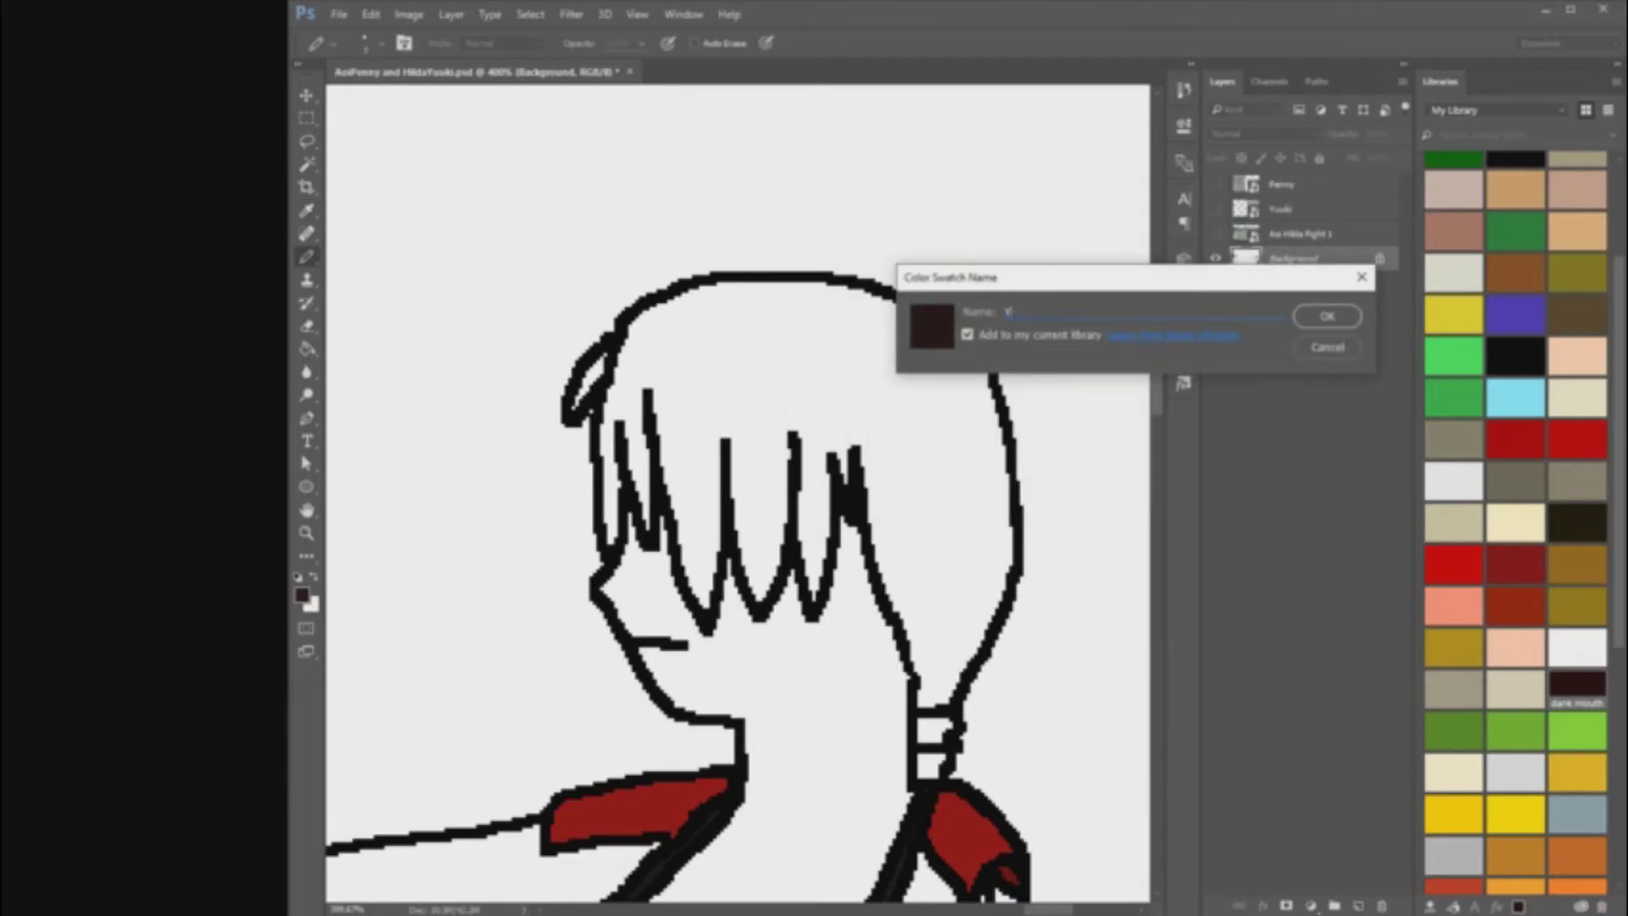
click(1349, 320)
click(1210, 215)
Step: Fill the hair, the forehead strand and the braid with the Yuuki hair colour
click(308, 349)
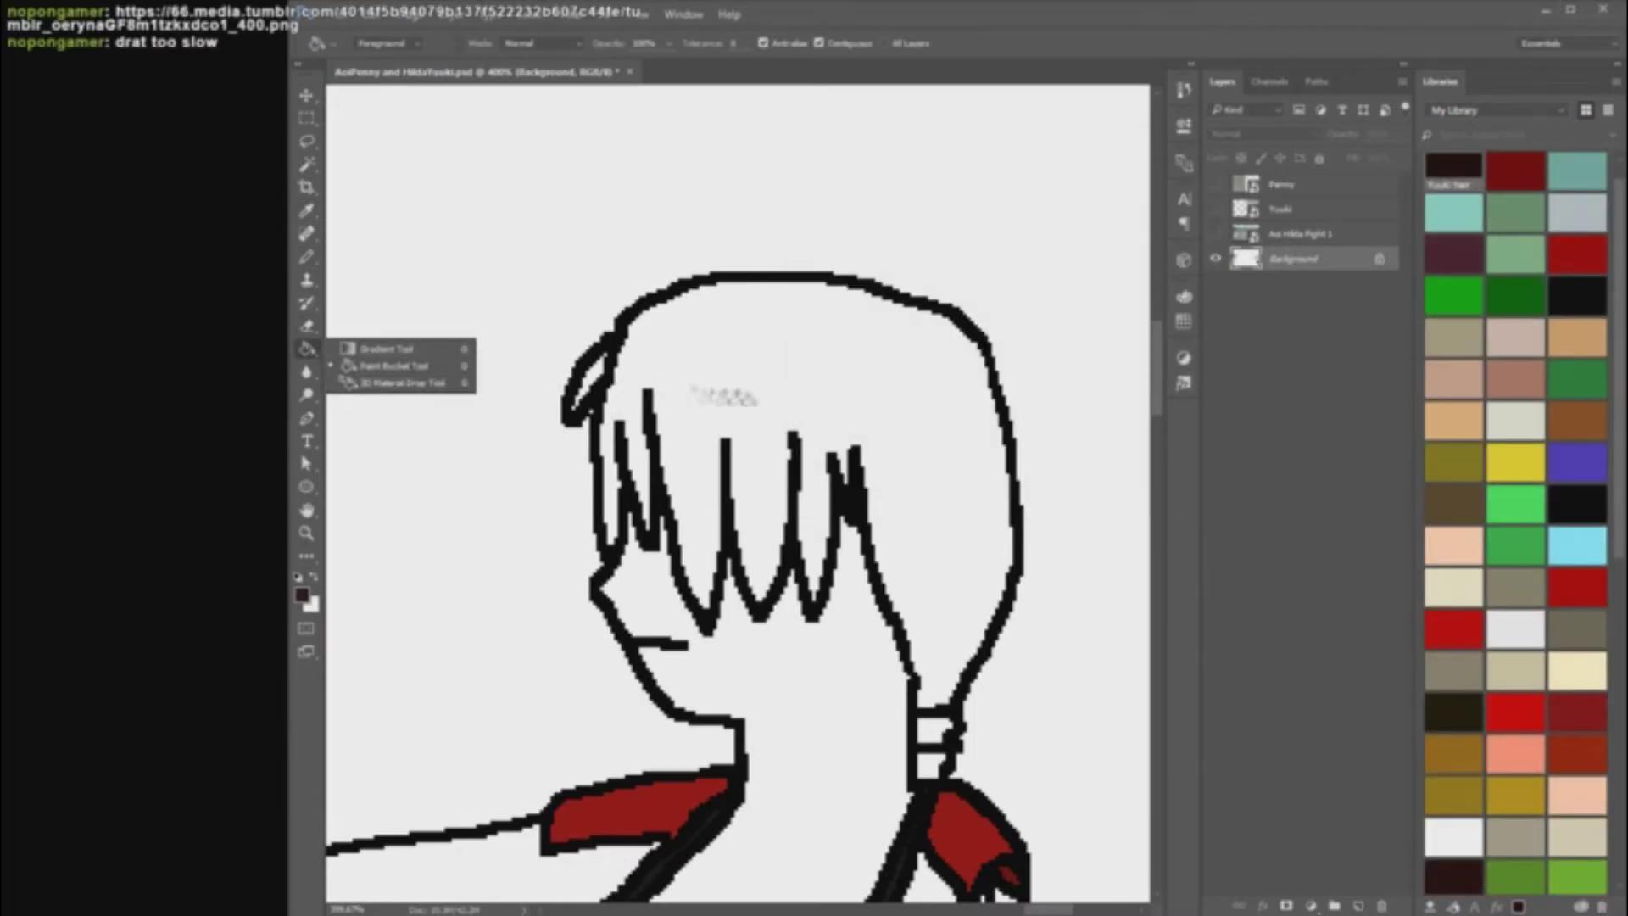
click(729, 399)
click(589, 382)
scroll(962, 623, down, 4)
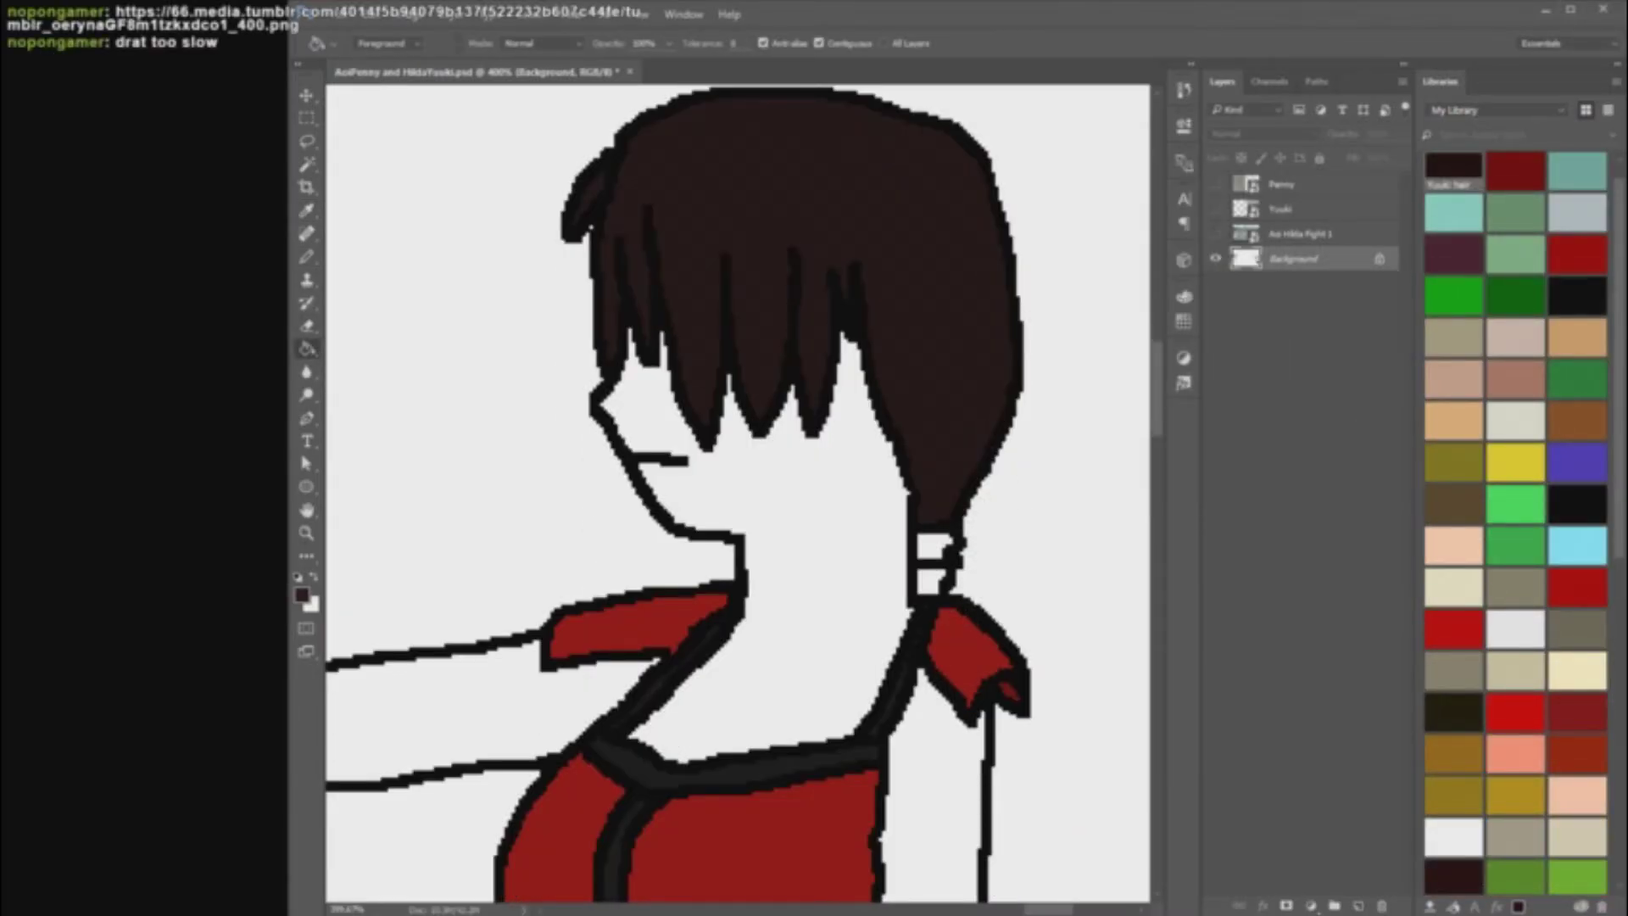
scroll(678, 492, up, 1)
key(ctrl+0)
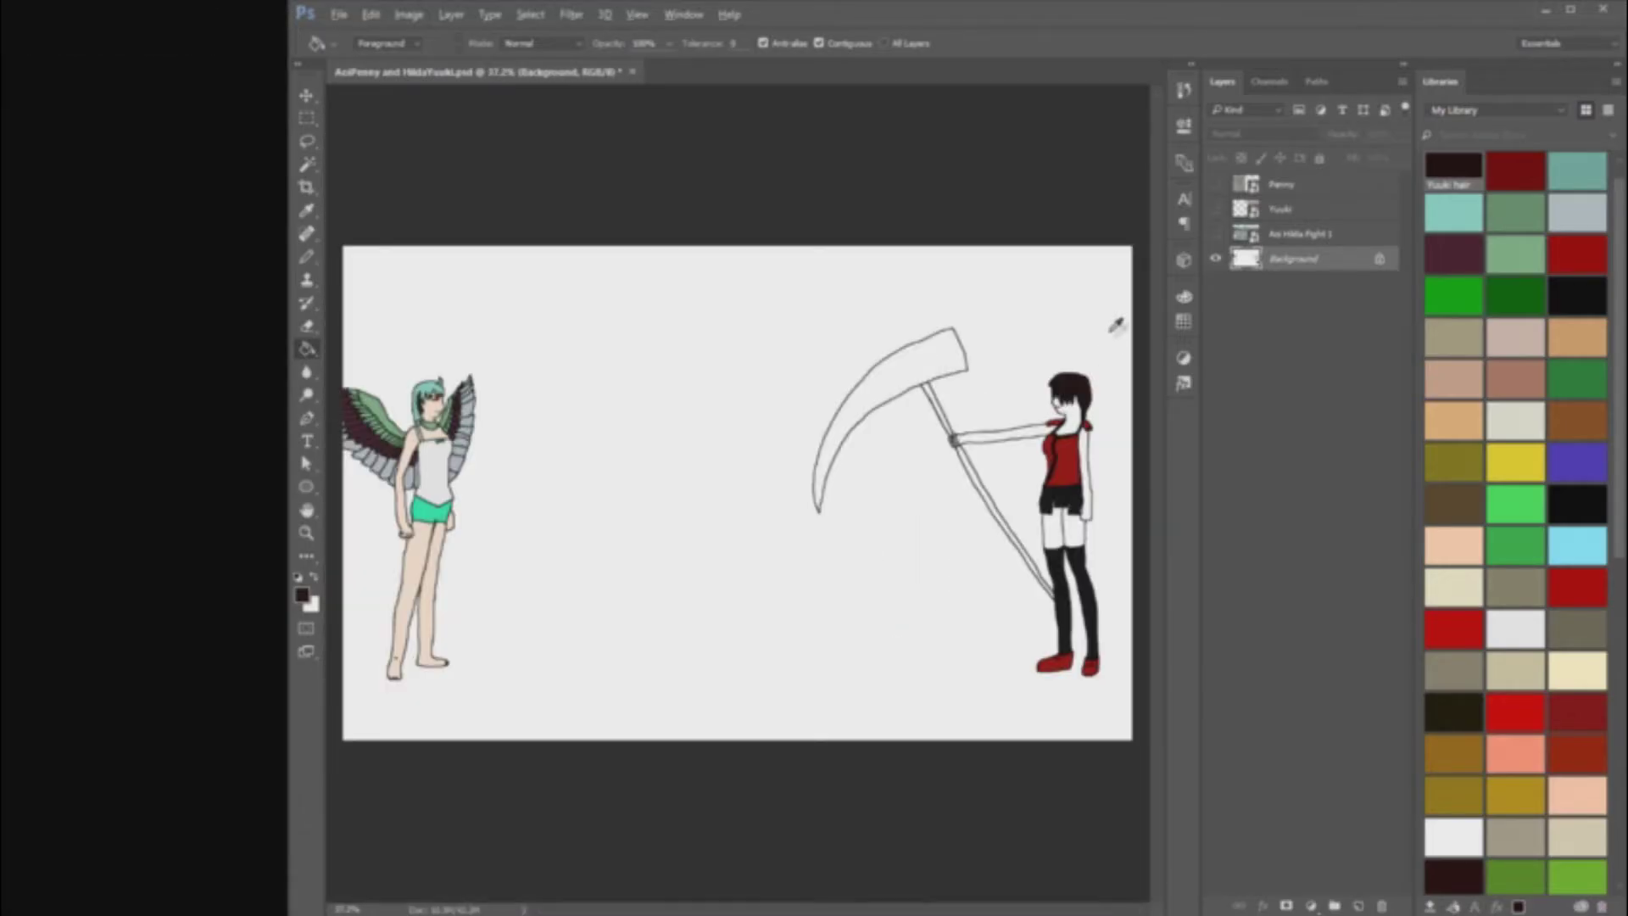
scroll(1094, 377, up, 15)
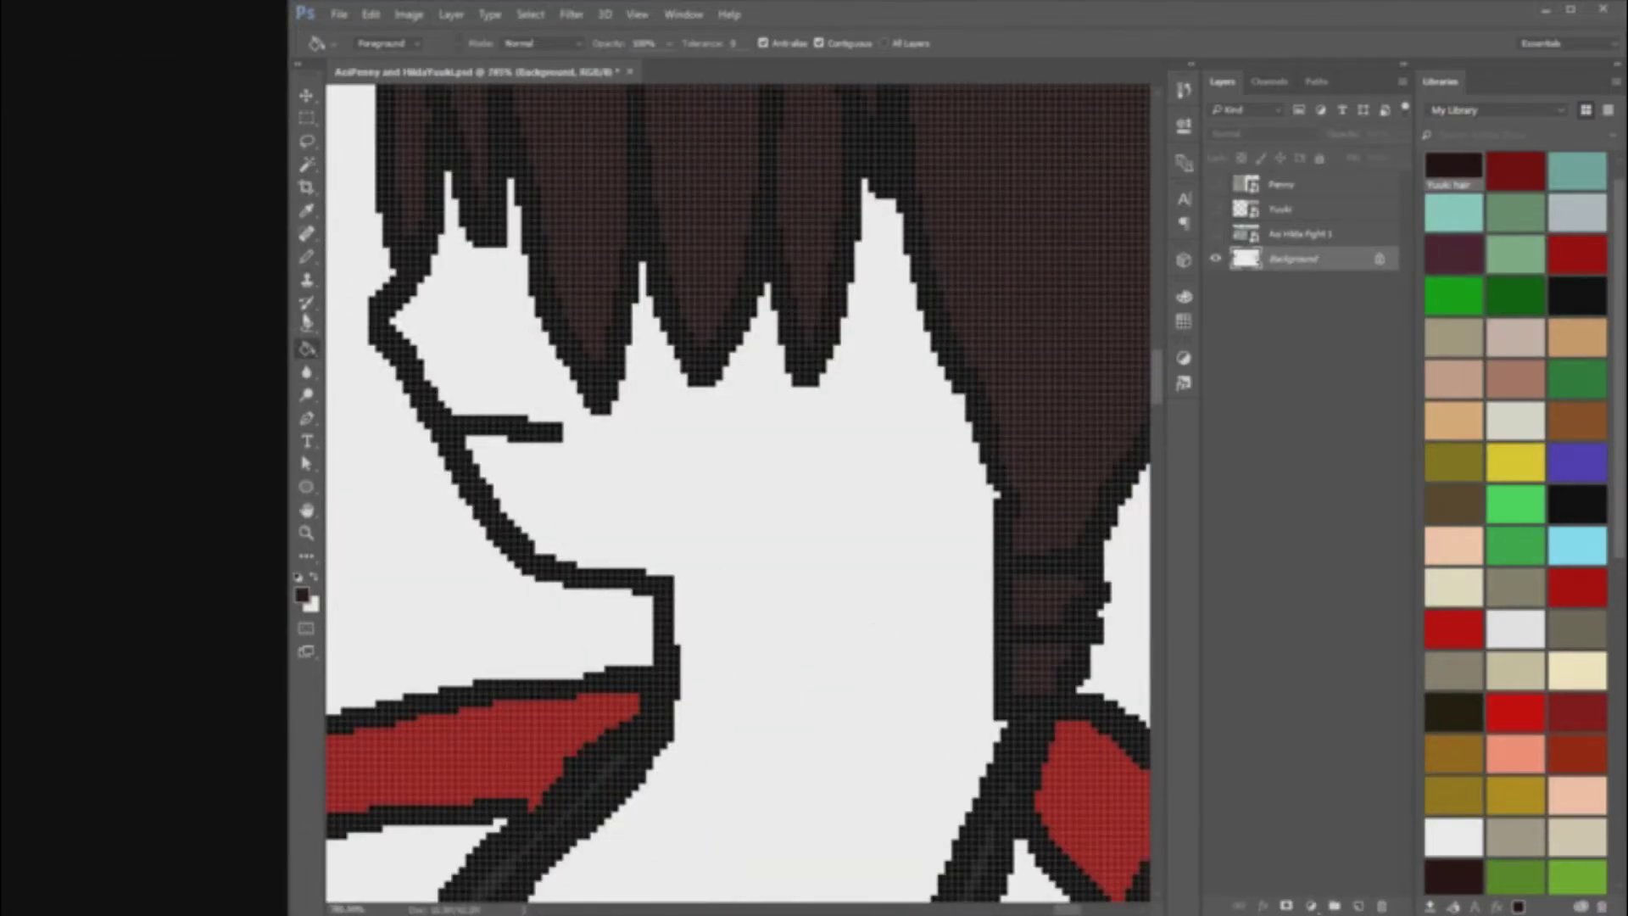
Step: Draw an extra curved BLACK outline on the neck side of the braid, and sample the dark hair colour
click(306, 257)
click(1577, 503)
mouse_move(999, 711)
mouse_down()
mouse_move(963, 590)
mouse_move(983, 517)
mouse_up()
scroll(1032, 552, up, 3)
drag(992, 647, 978, 591)
alt+click(1046, 610)
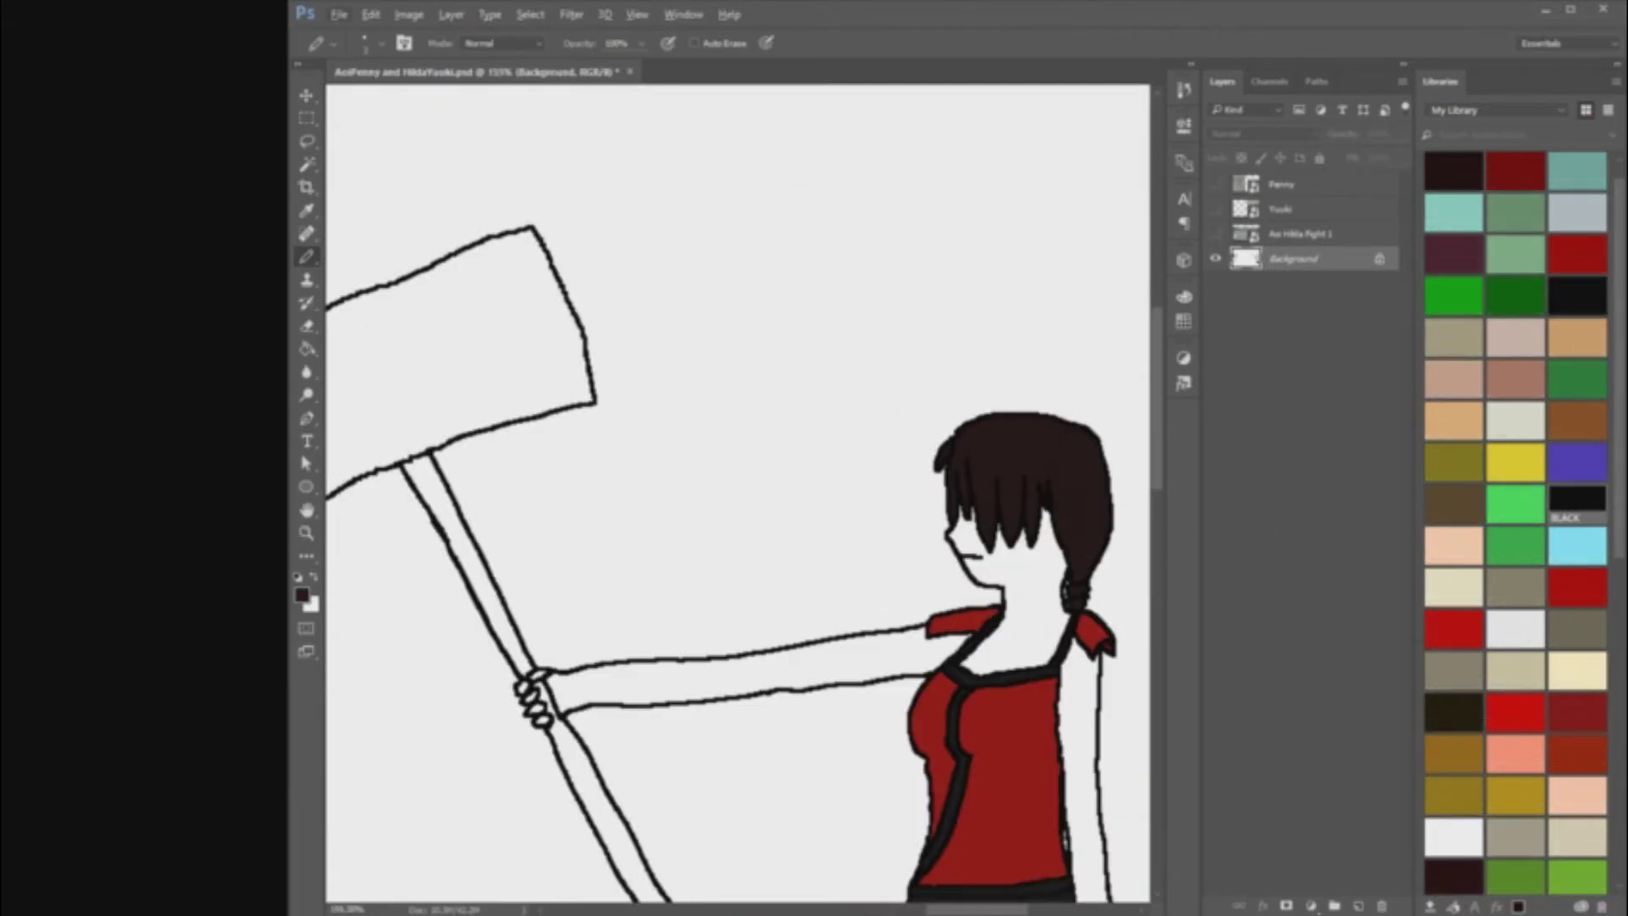
scroll(738, 493, down, 2)
scroll(954, 373, up, 6)
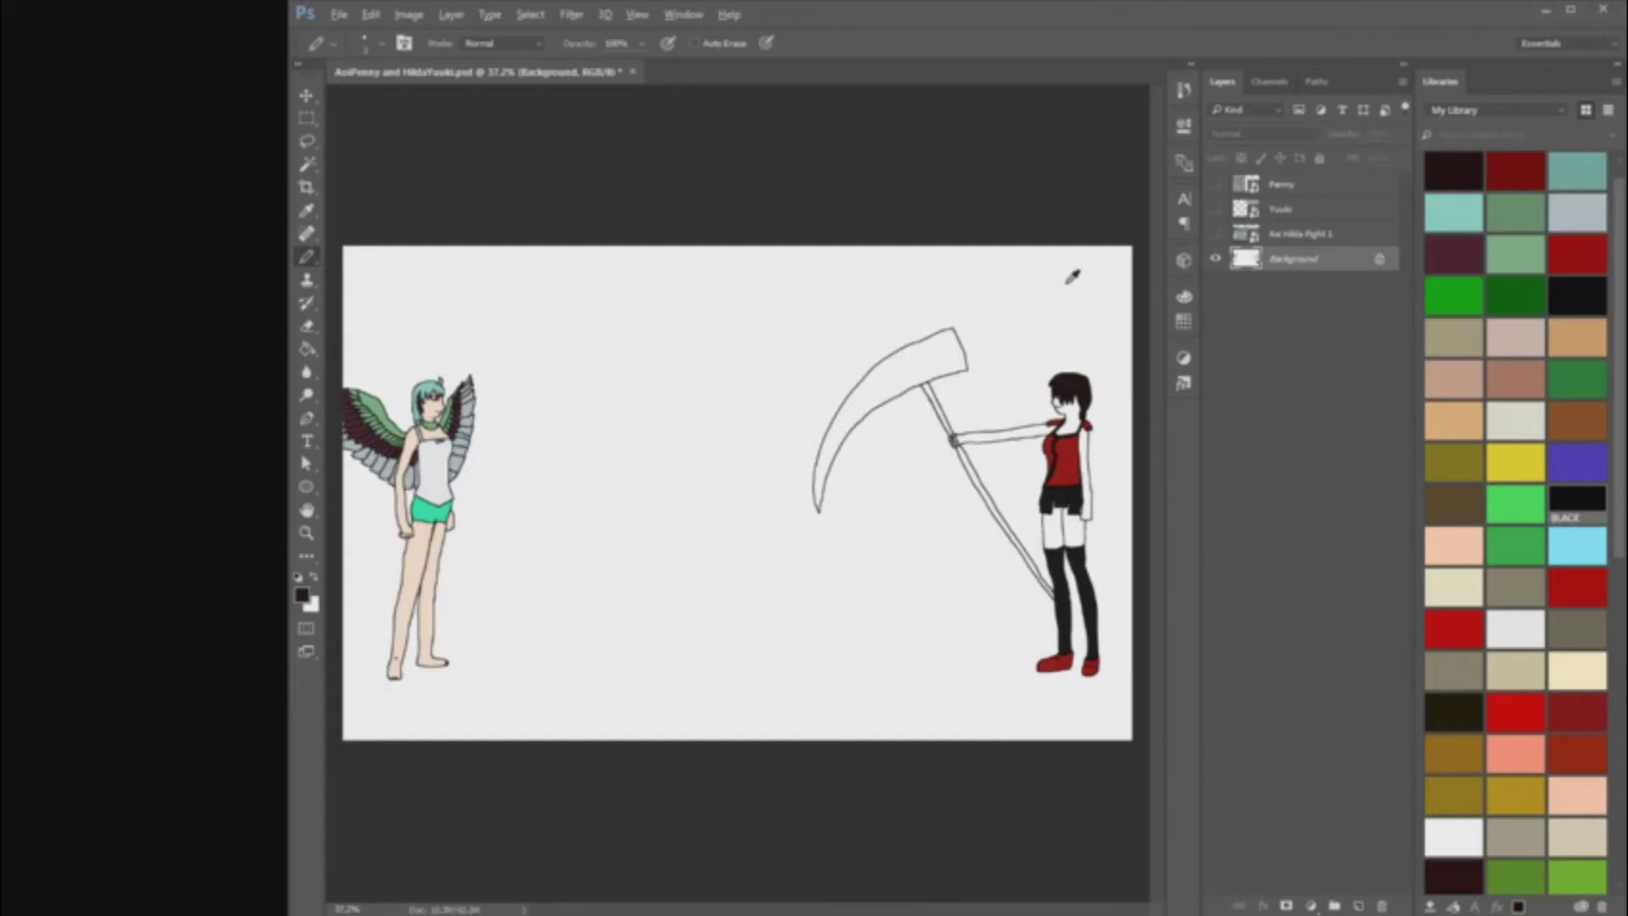
Step: Check the Aoi Hilda Fight 1 reference and add small finger marks along the lower edge of the hanging hand
click(1216, 236)
click(1216, 234)
scroll(1102, 560, up, 6)
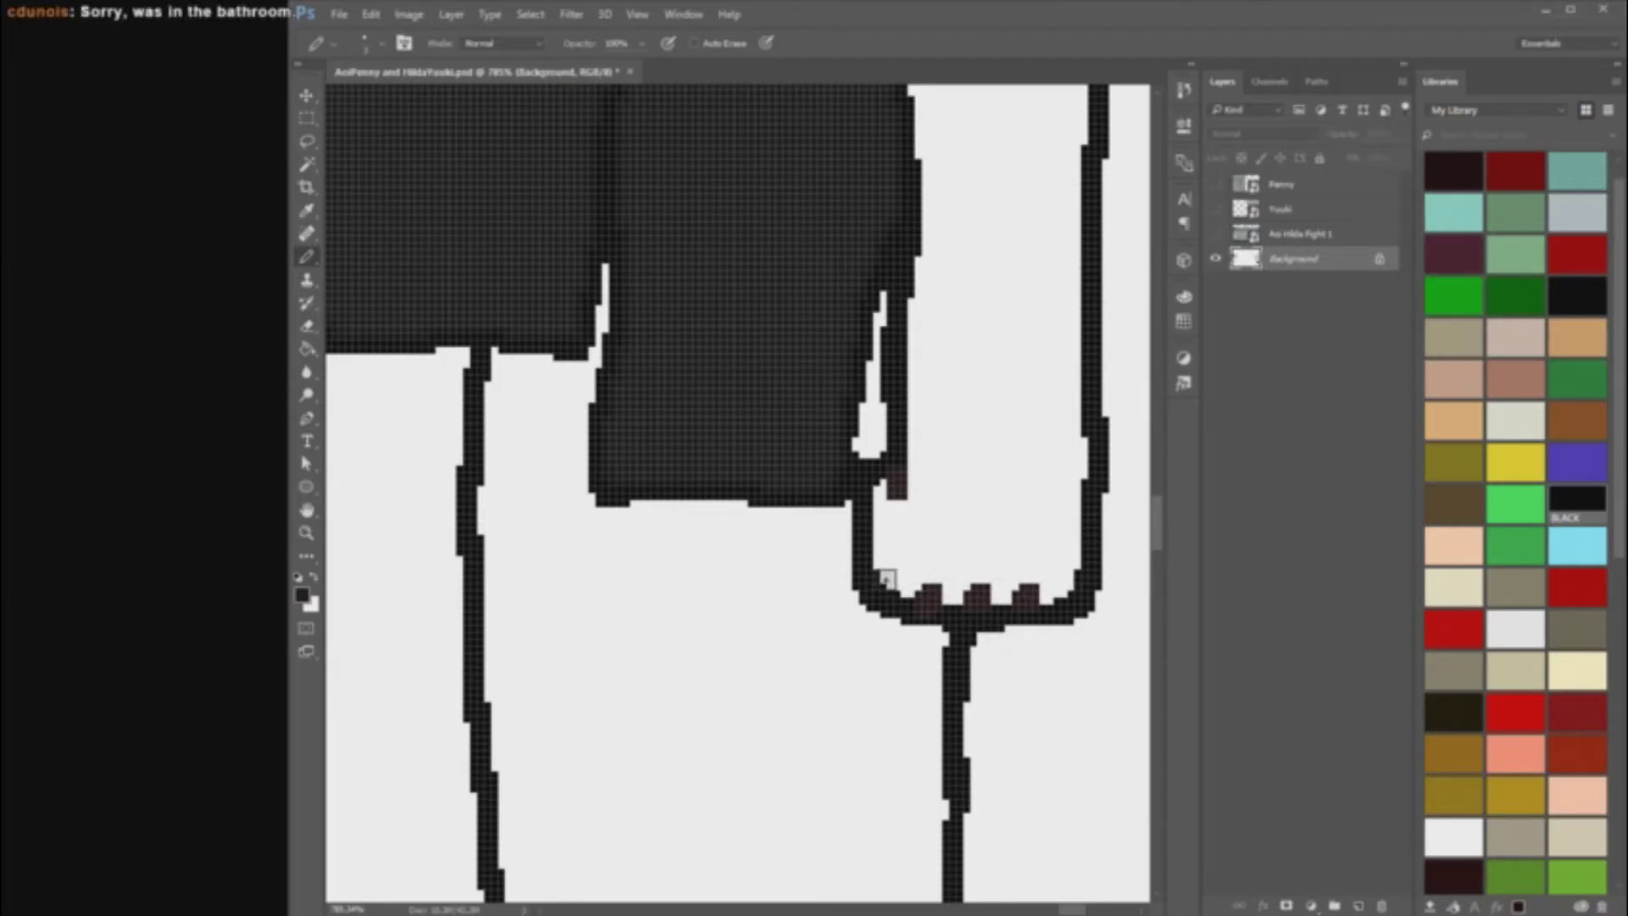
scroll(1085, 669, down, 6)
scroll(1075, 604, up, 8)
Step: Recolour the brown thumb and finger marks on the hanging hand to BLACK with the Paint Bucket
click(1583, 502)
click(307, 348)
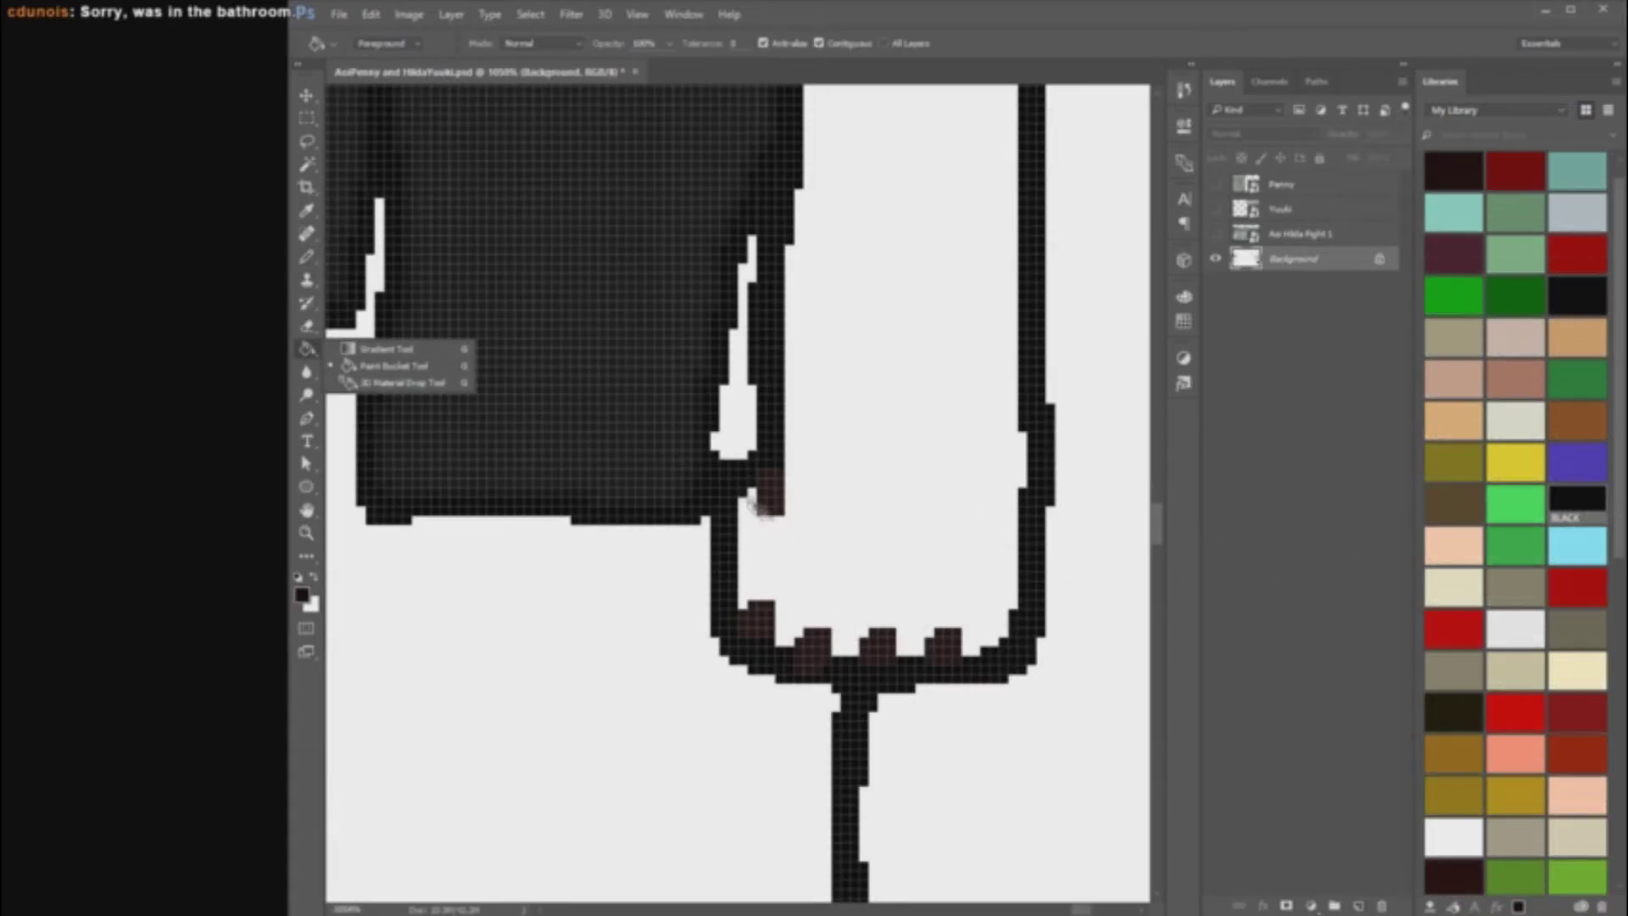
click(770, 494)
click(760, 626)
click(823, 662)
click(886, 657)
click(957, 659)
scroll(1070, 270, down, 8)
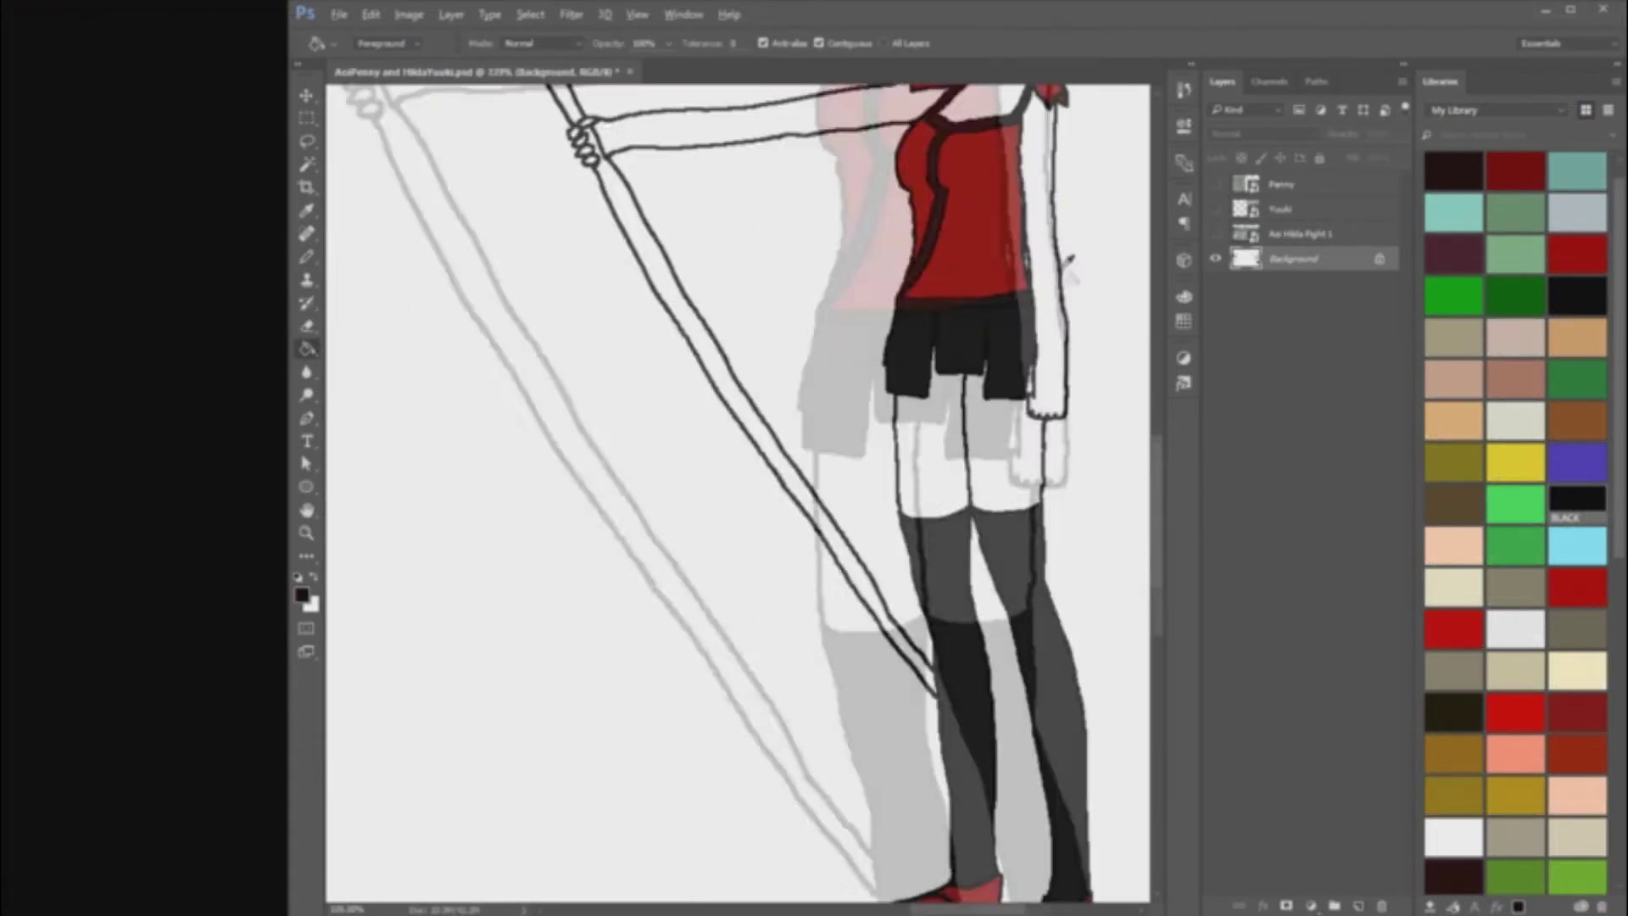
Step: Examine the hanging hand, skirt, torso and arm line art up close and within the whole scene
scroll(999, 560, up, 5)
scroll(997, 563, up, 2)
scroll(989, 509, down, 3)
scroll(992, 444, up, 3)
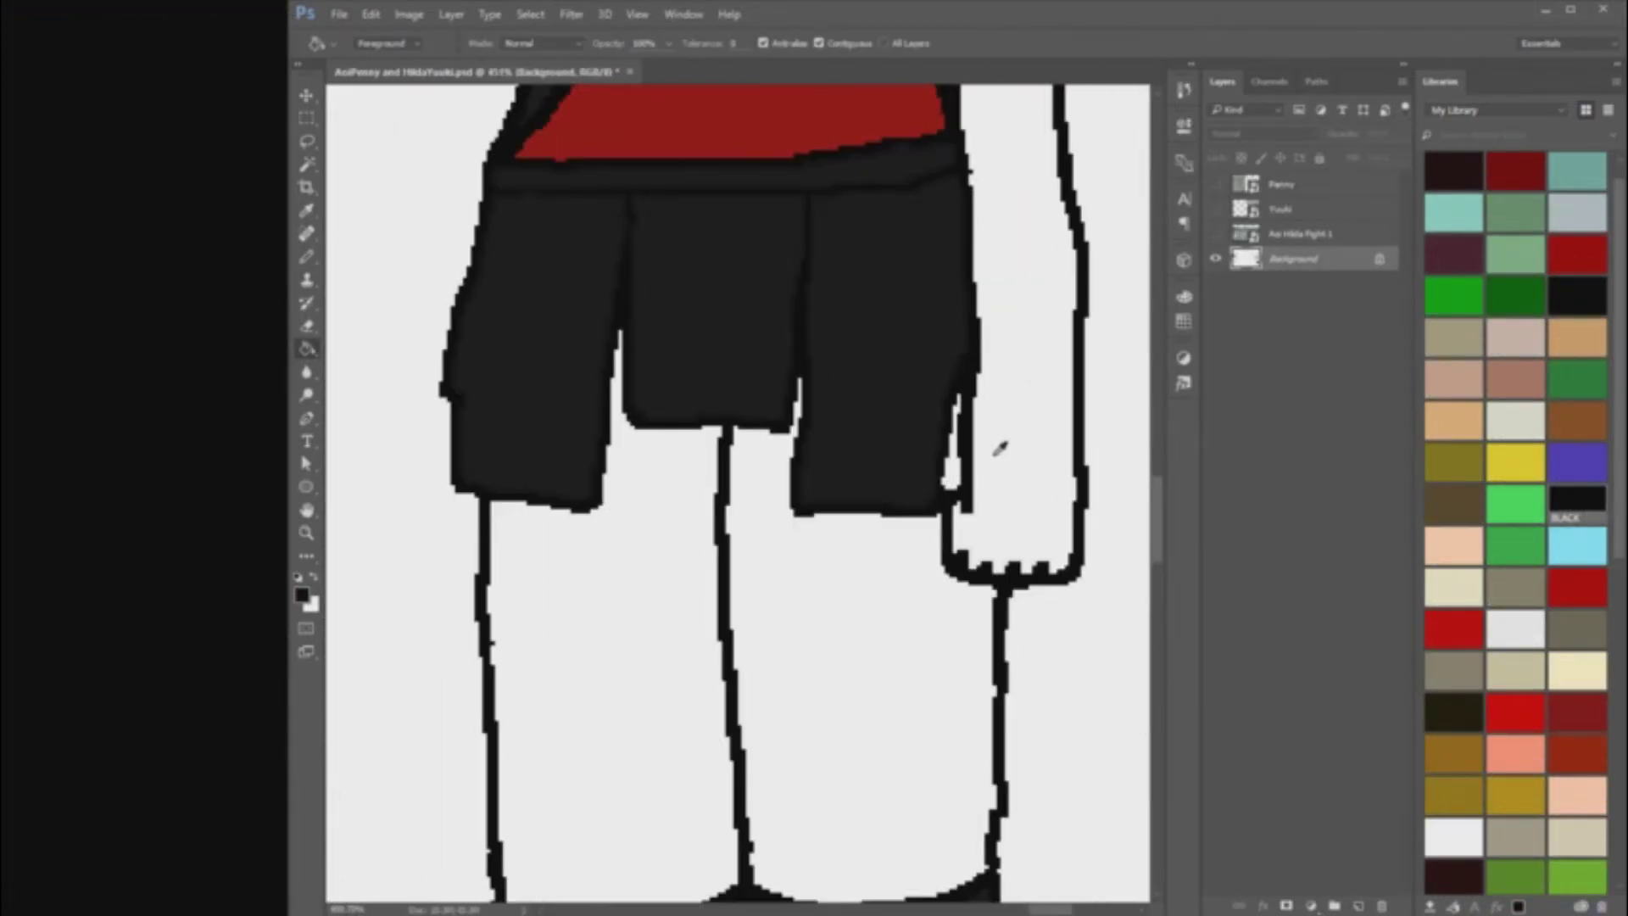
scroll(1021, 470, down, 5)
scroll(1115, 360, up, 8)
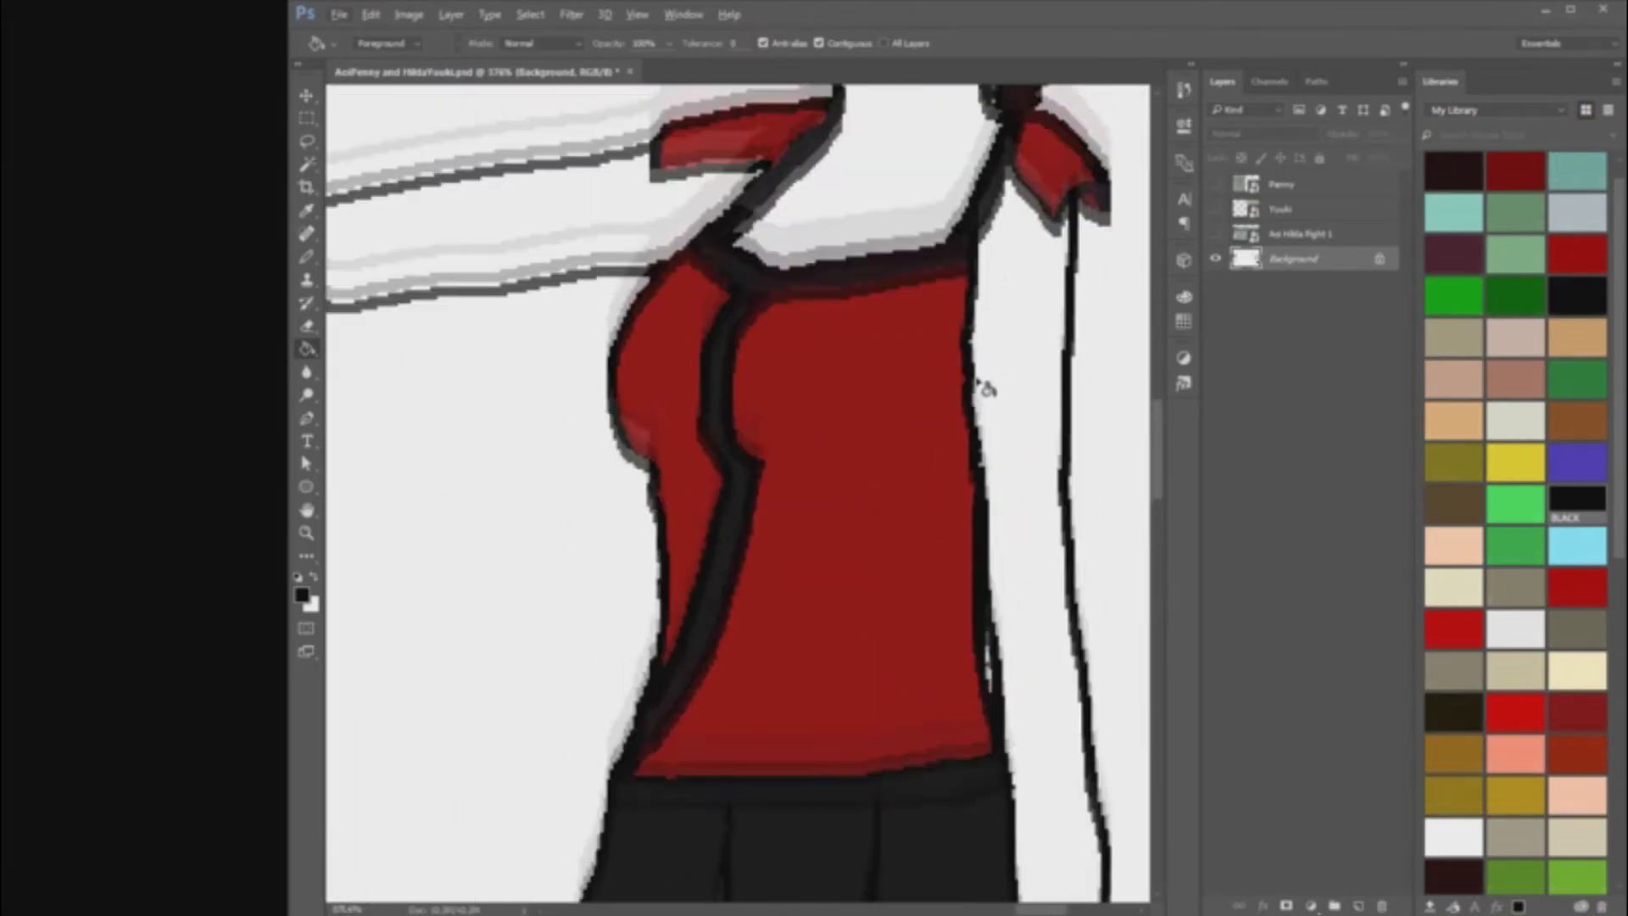
scroll(992, 373, down, 4)
scroll(993, 370, down, 2)
scroll(1054, 373, down, 4)
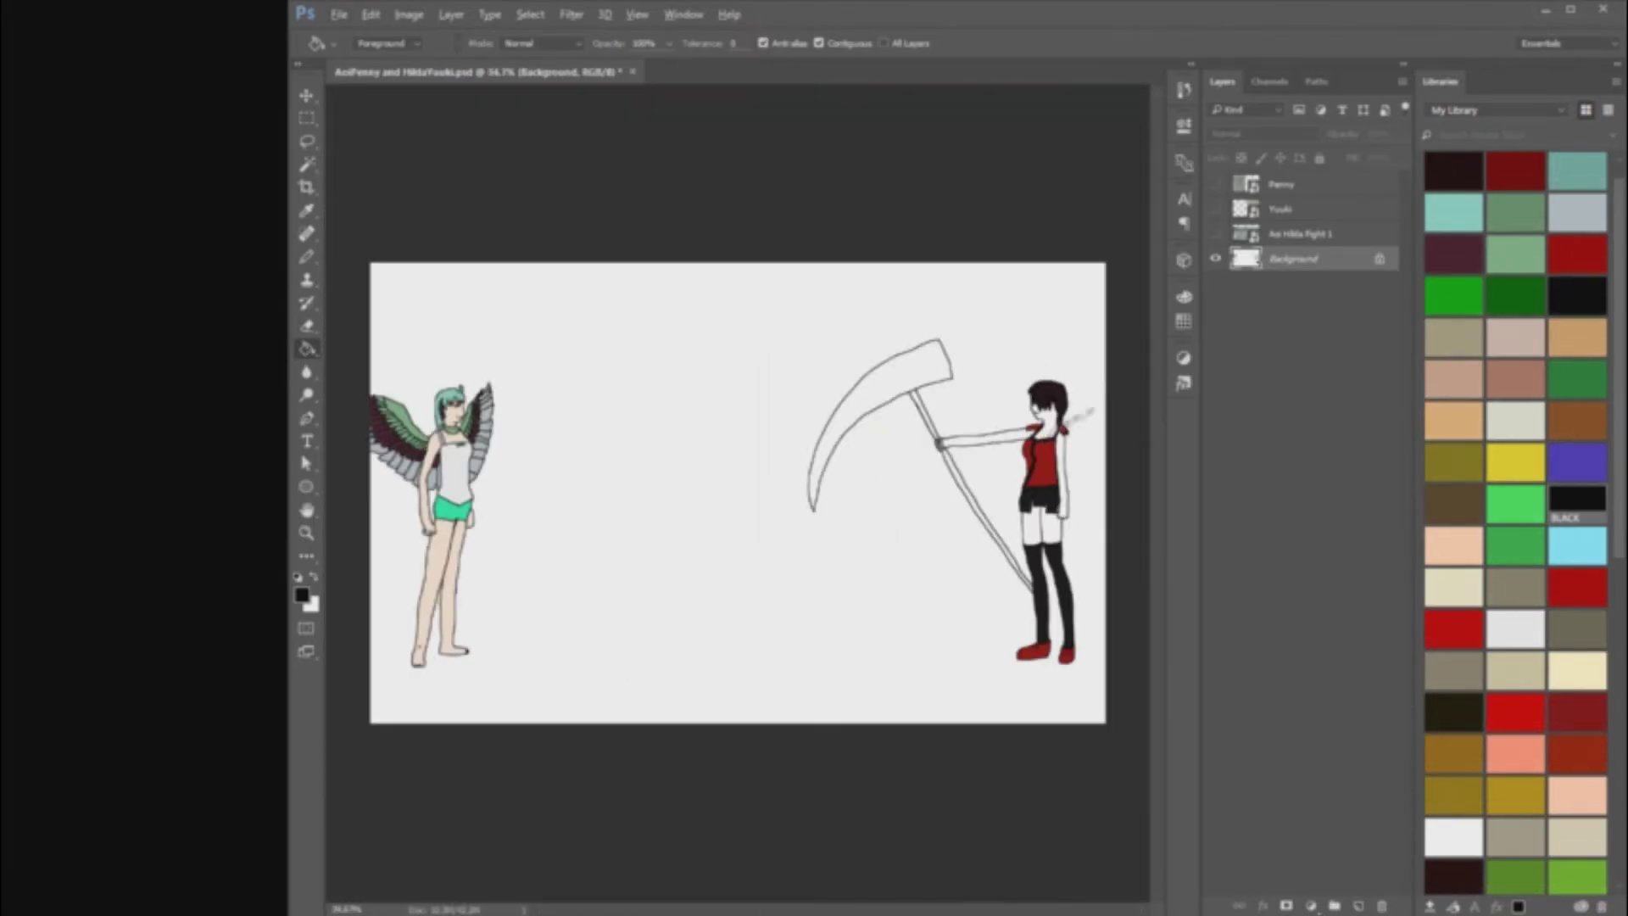
scroll(1119, 390, up, 3)
scroll(1132, 399, down, 1)
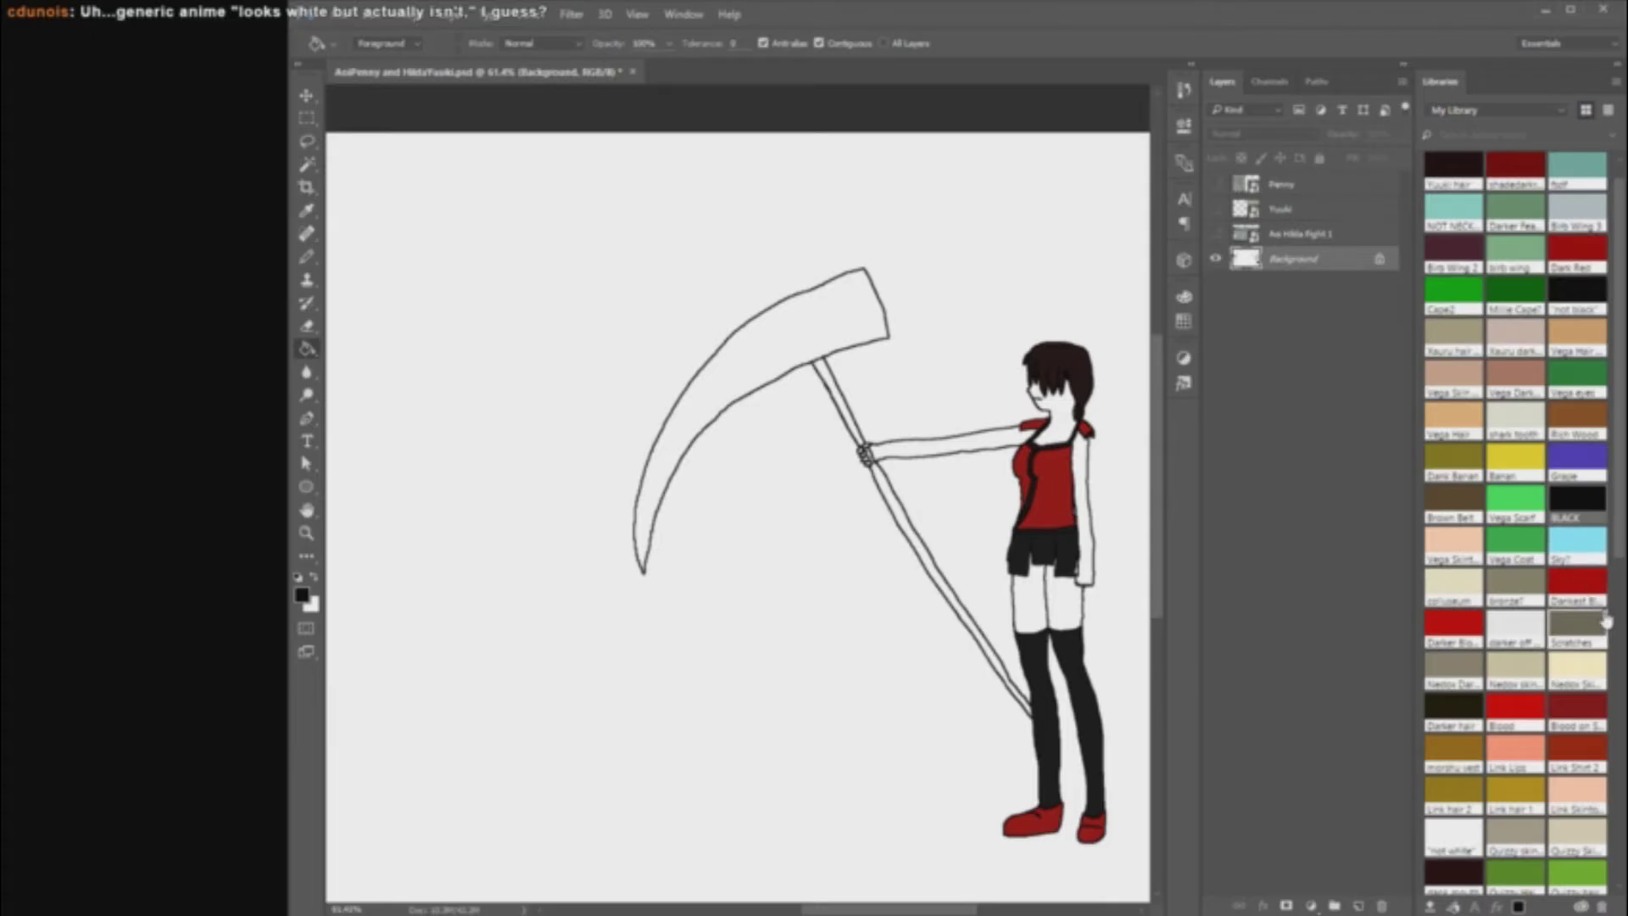
Step: Fill the character's face, neck, arms and thighs with the pale Stoa skin swatch
scroll(1606, 624, down, 5)
scroll(1606, 623, up, 6)
scroll(1606, 445, down, 8)
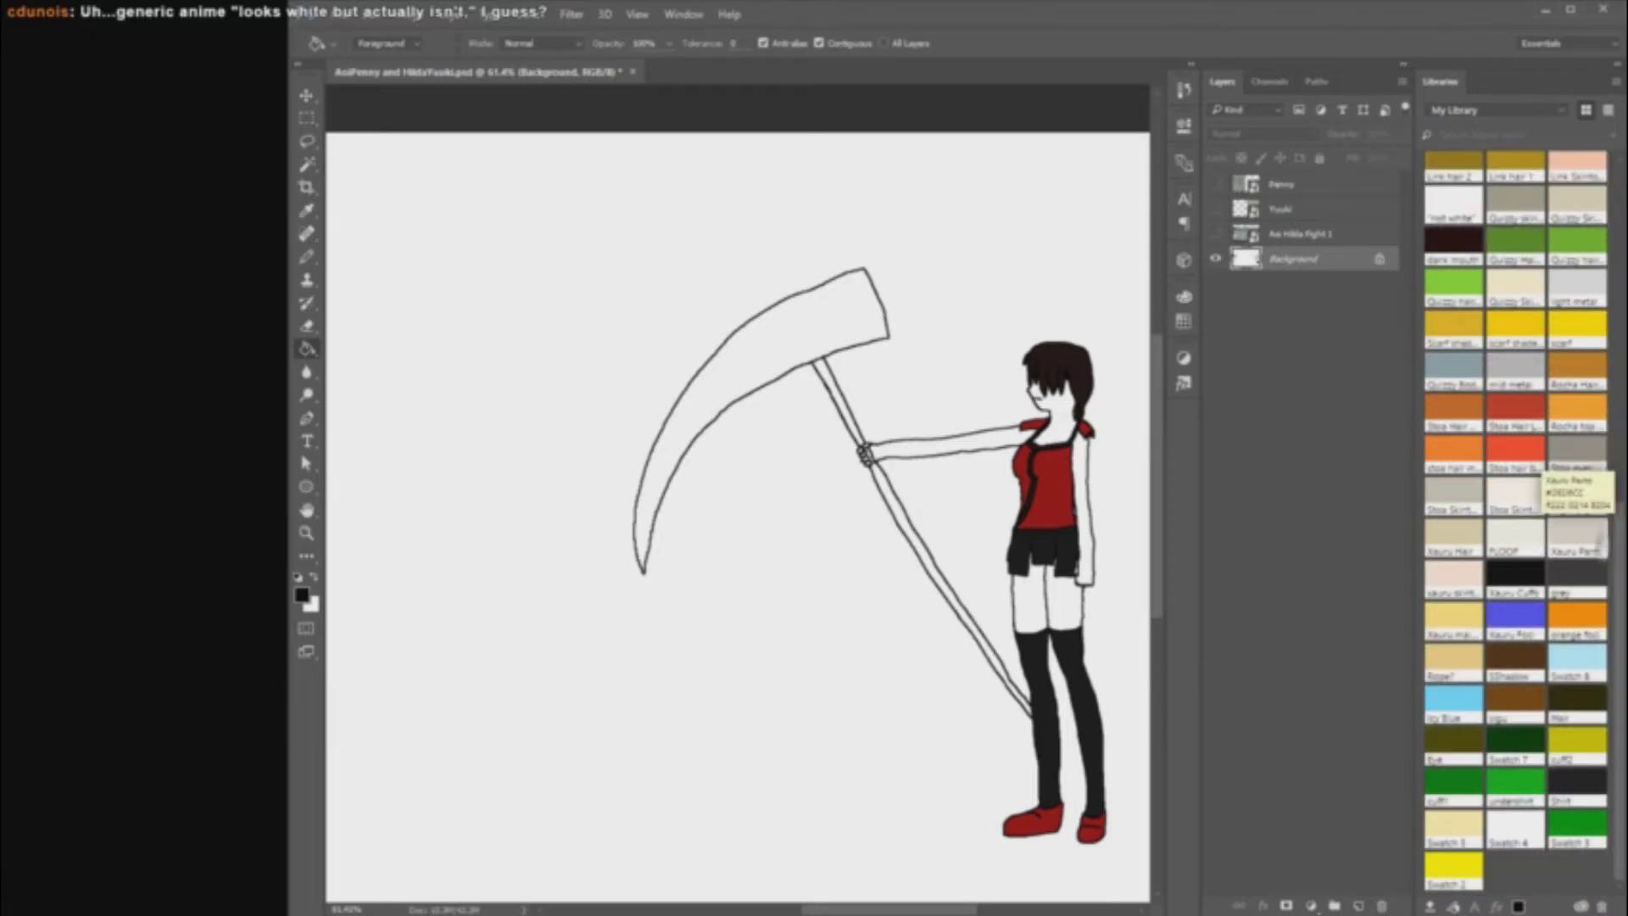
click(1515, 494)
scroll(1123, 618, up, 2)
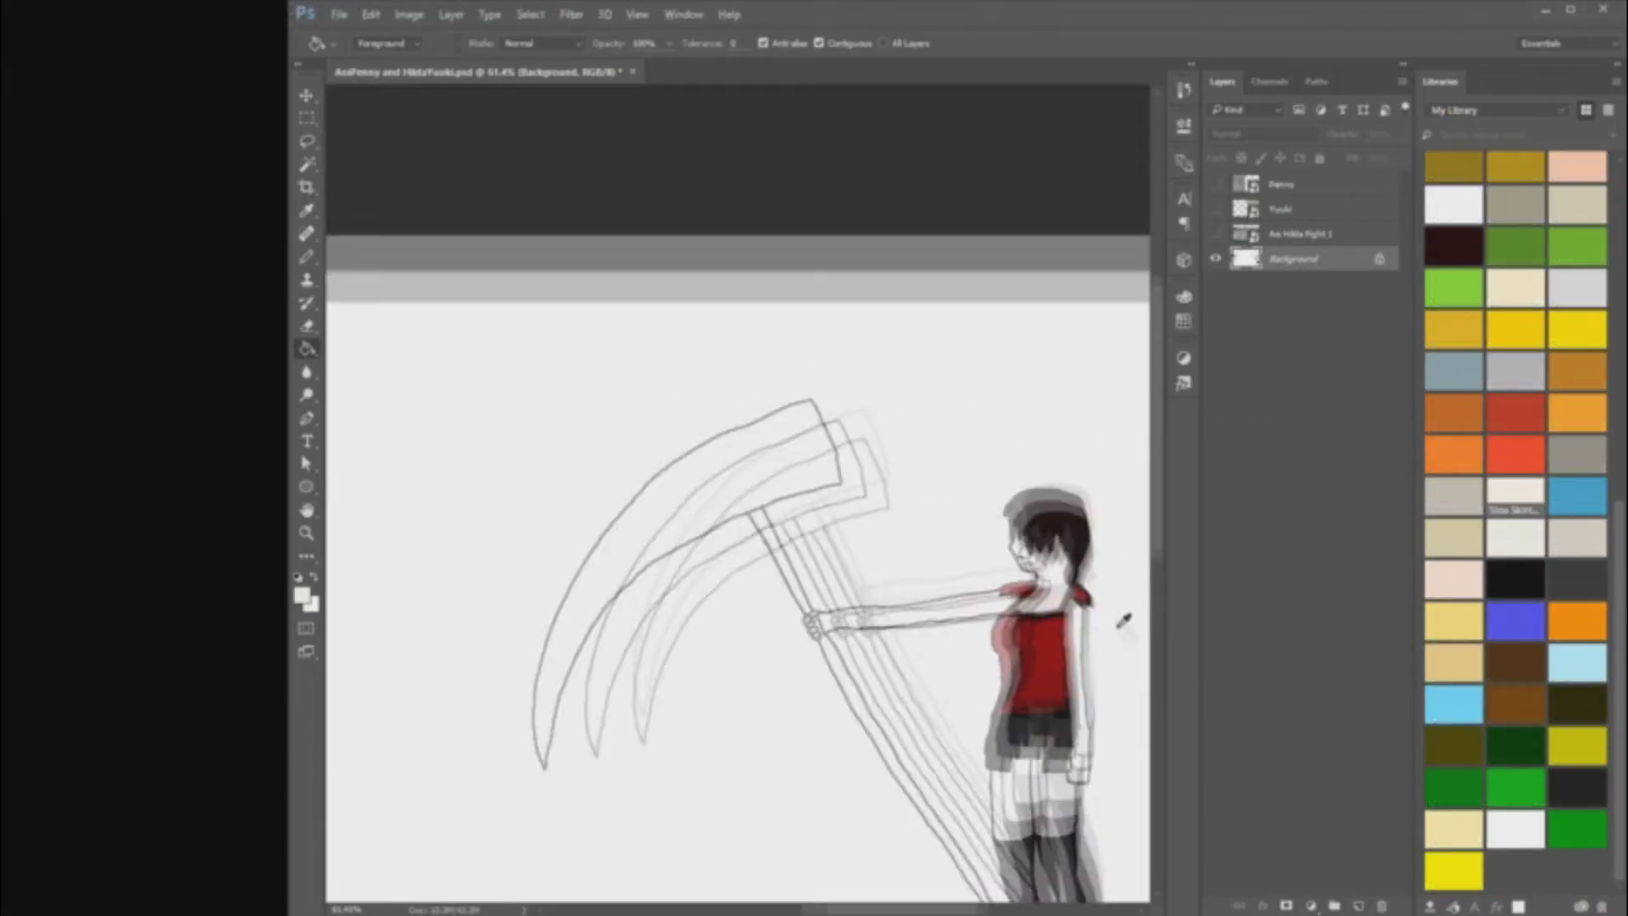
scroll(1013, 784, up, 1)
scroll(806, 443, up, 8)
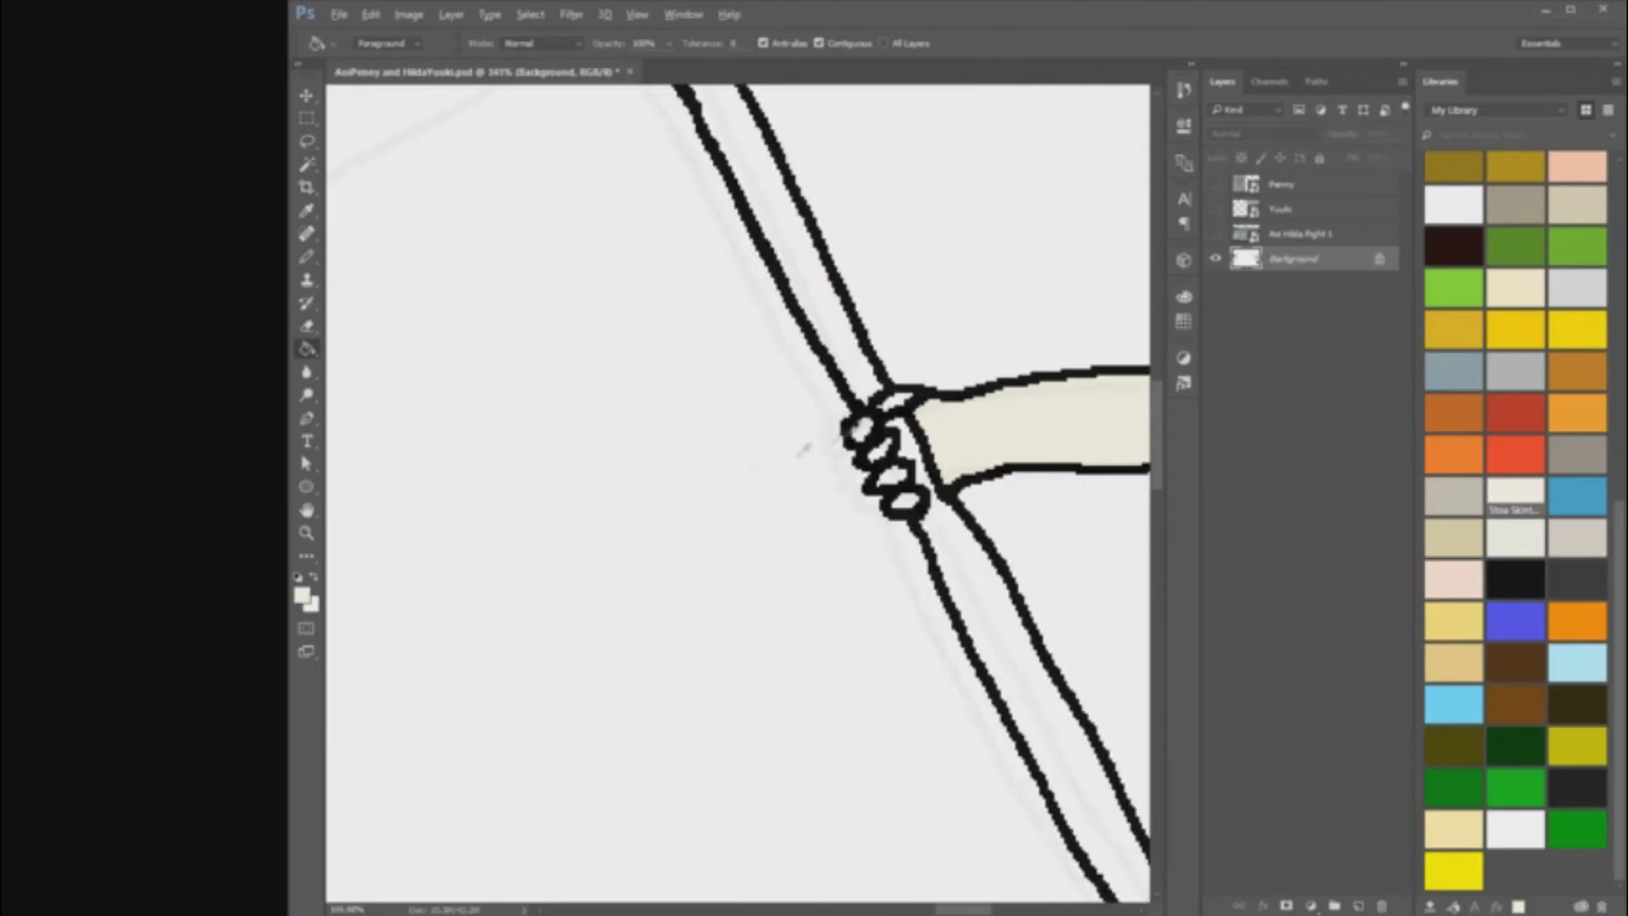
scroll(874, 573, down, 10)
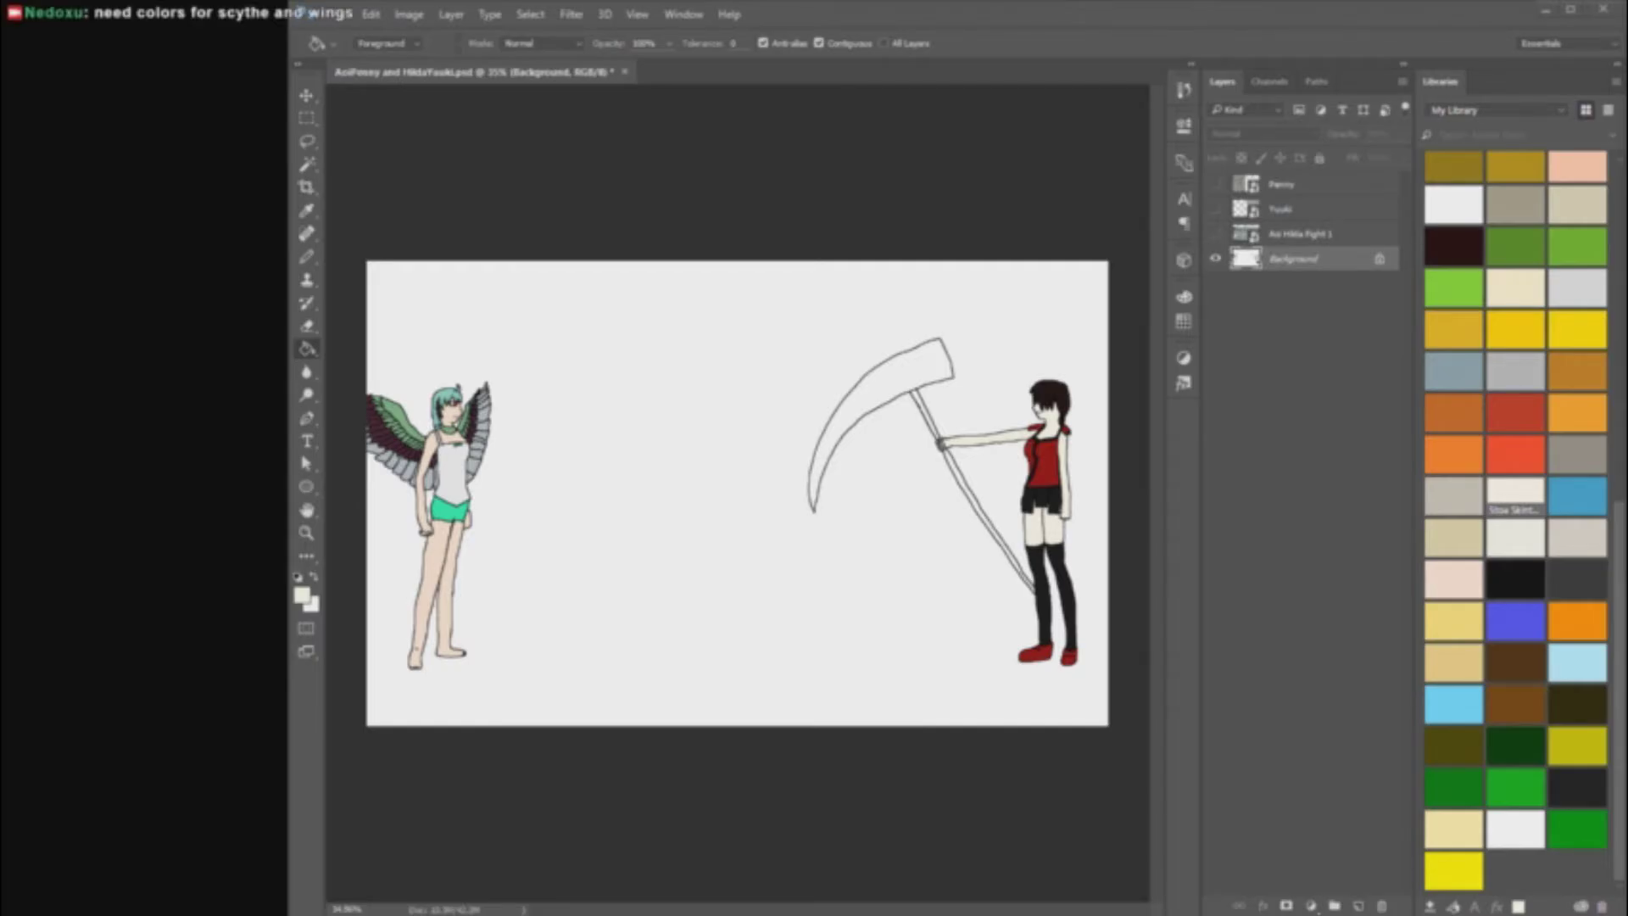
Step: Outline a jagged strand inside the hair in BLACK, running from near the crown down beside the fringe
scroll(1067, 417, up, 6)
click(310, 261)
scroll(738, 492, up, 3)
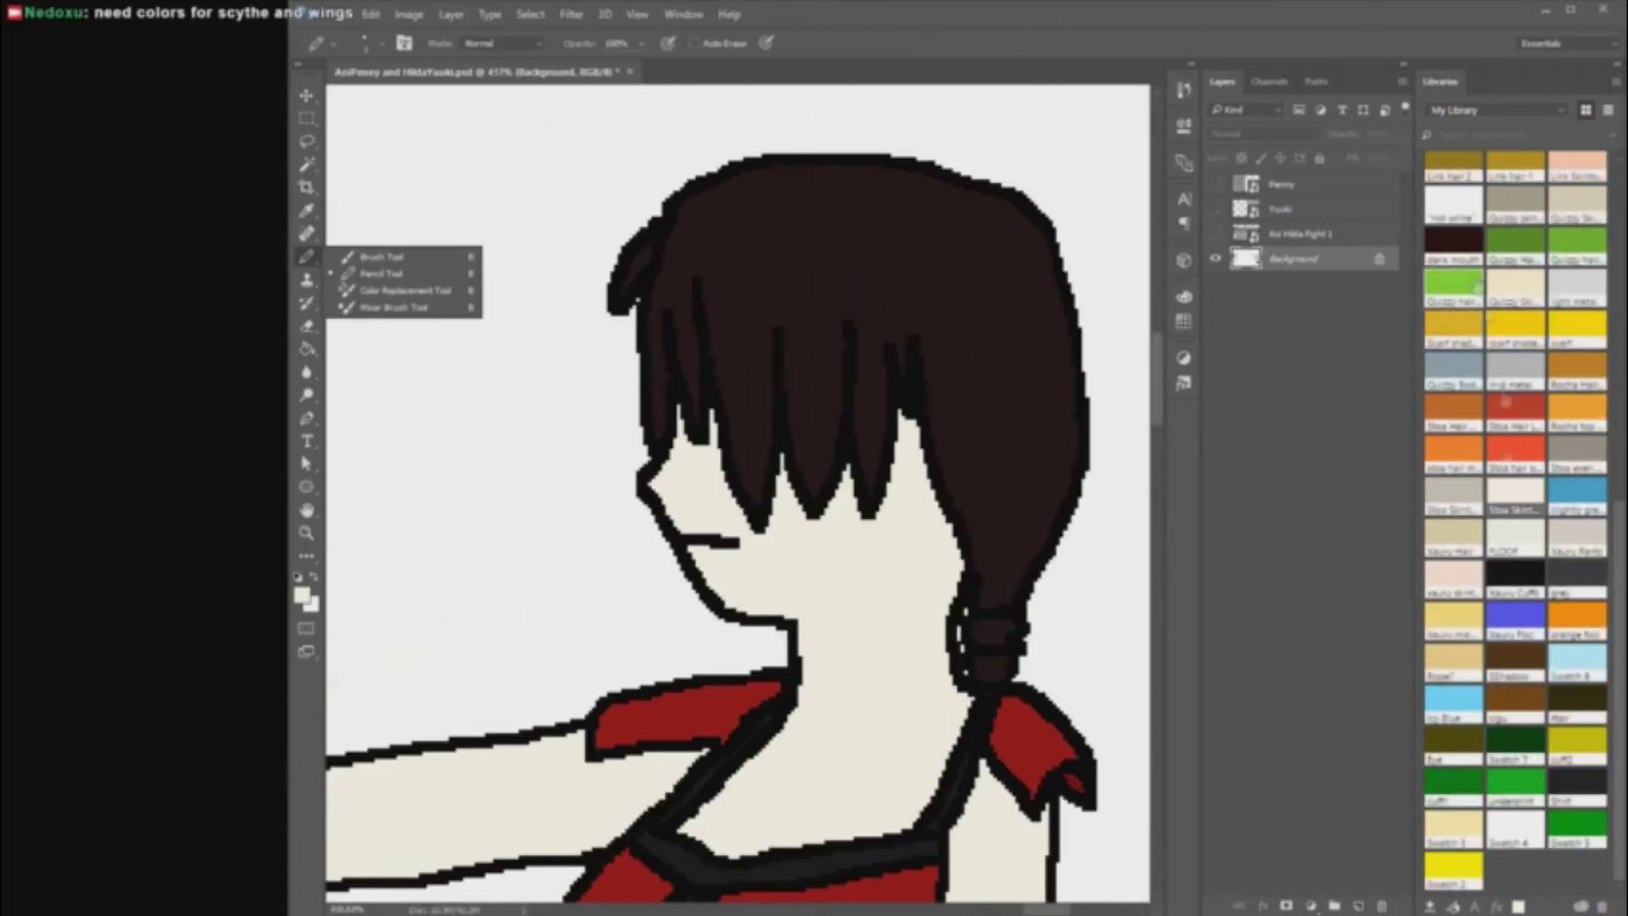
scroll(1527, 508, up, 8)
click(1577, 527)
scroll(800, 436, up, 3)
scroll(800, 441, down, 4)
scroll(798, 509, up, 4)
scroll(797, 543, down, 3)
drag(813, 541, 842, 503)
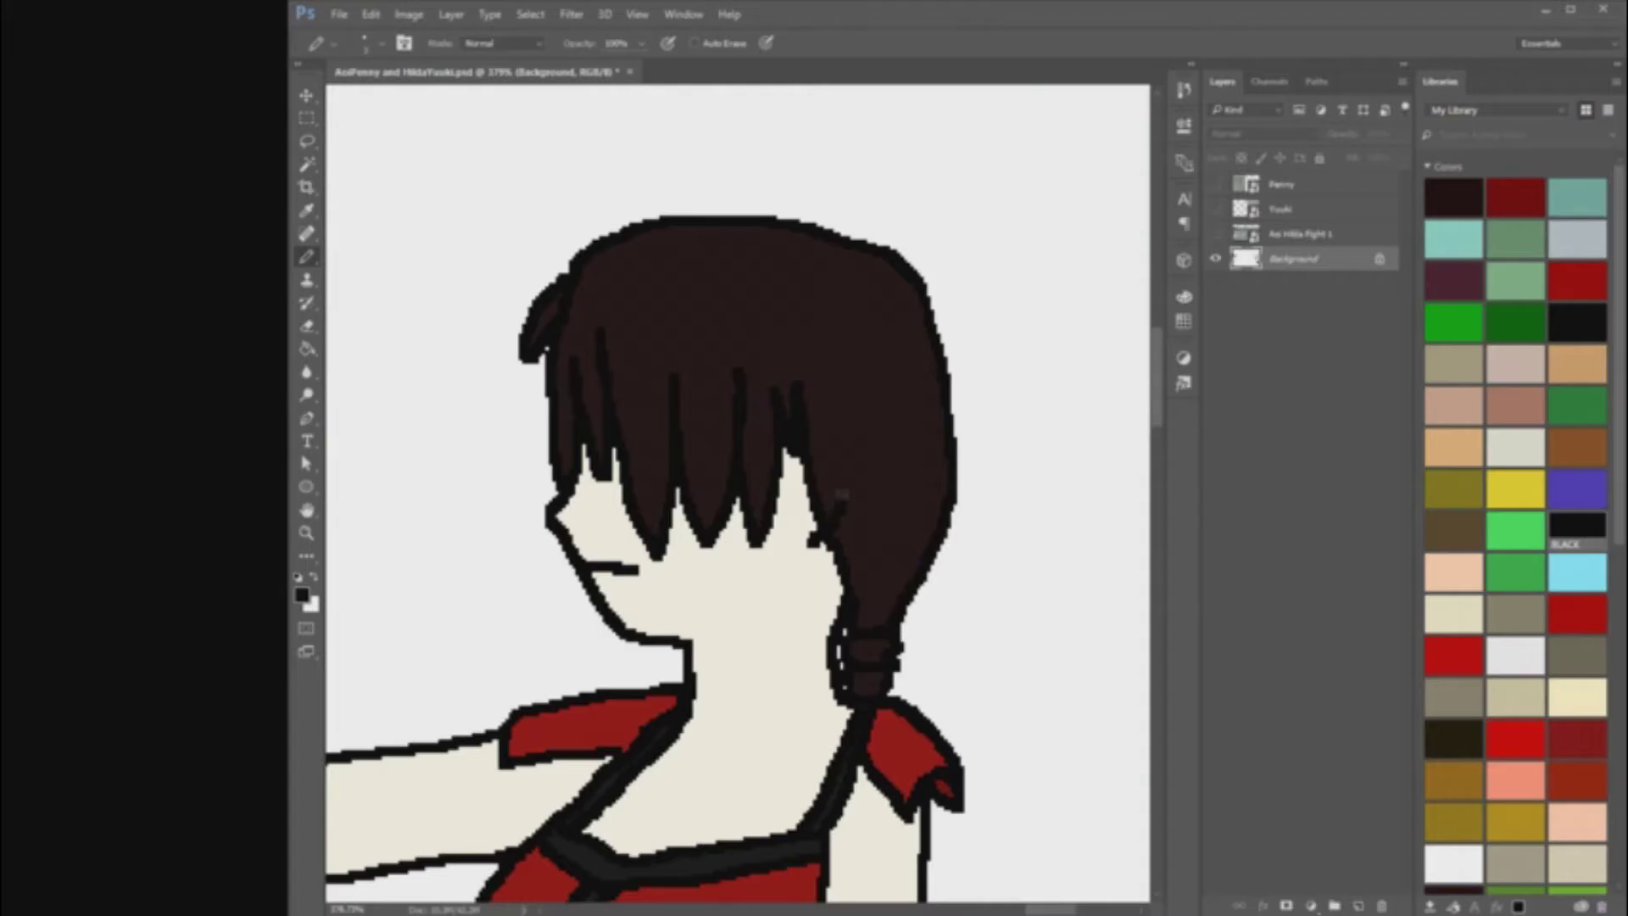
drag(865, 424, 833, 331)
drag(801, 277, 789, 339)
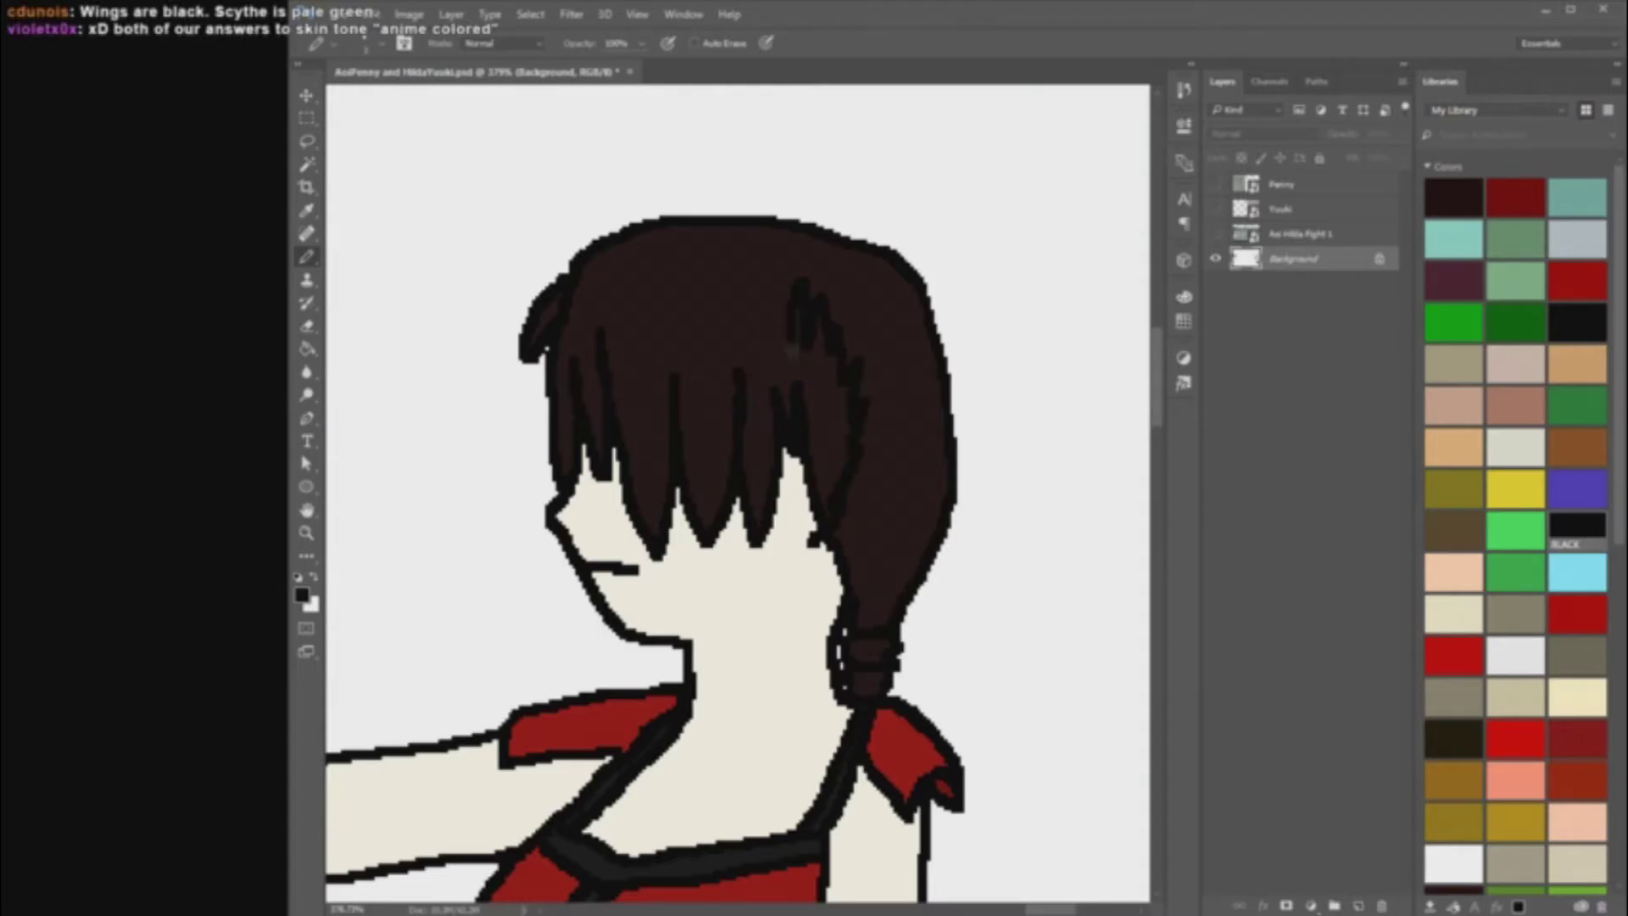
scroll(887, 666, down, 5)
scroll(907, 636, up, 7)
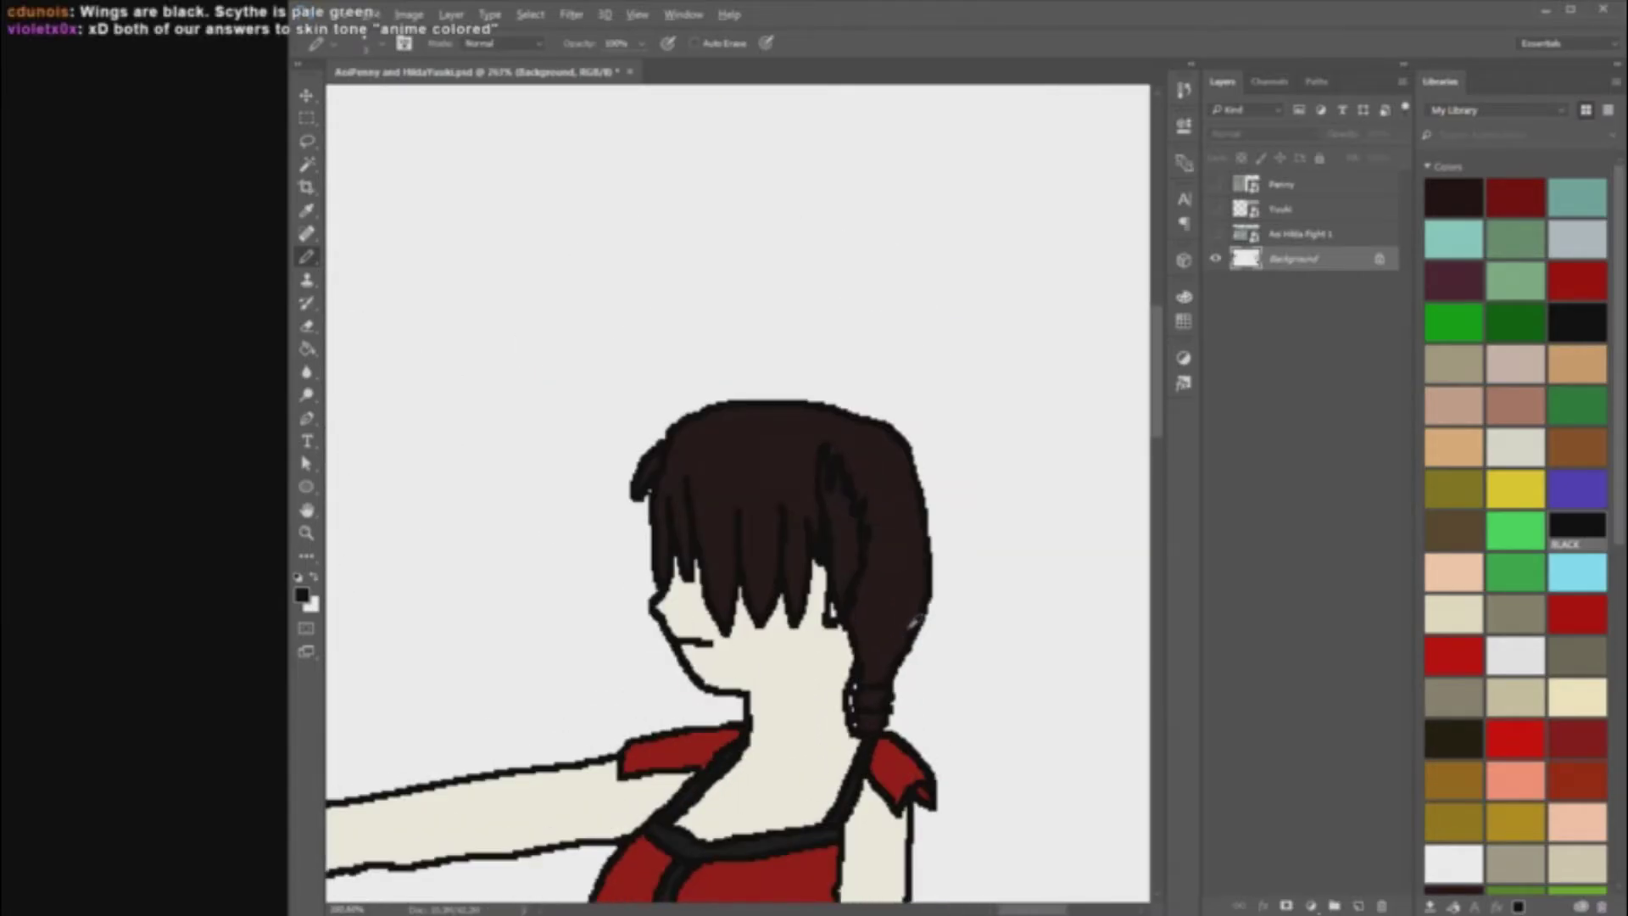
Step: Fill the newly outlined hair strand with the dark grey Shirt swatch
scroll(1573, 697, down, 7)
scroll(1523, 585, up, 7)
scroll(1527, 592, down, 7)
click(1529, 592)
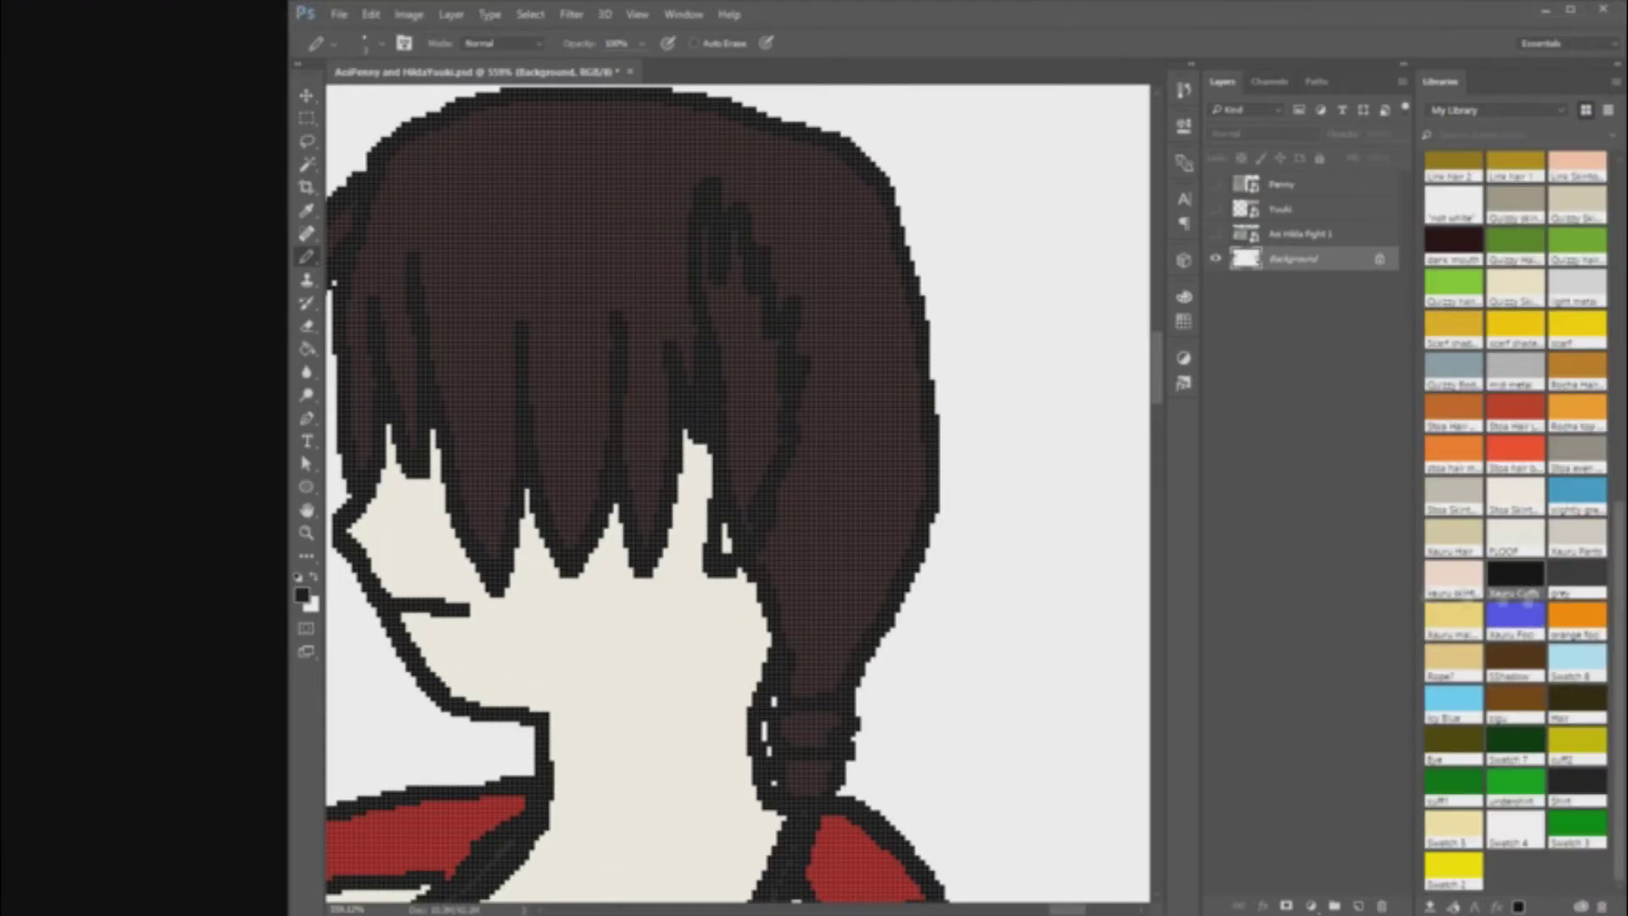
scroll(831, 475, up, 1)
click(311, 350)
click(393, 366)
click(1596, 799)
click(756, 444)
scroll(856, 552, down, 7)
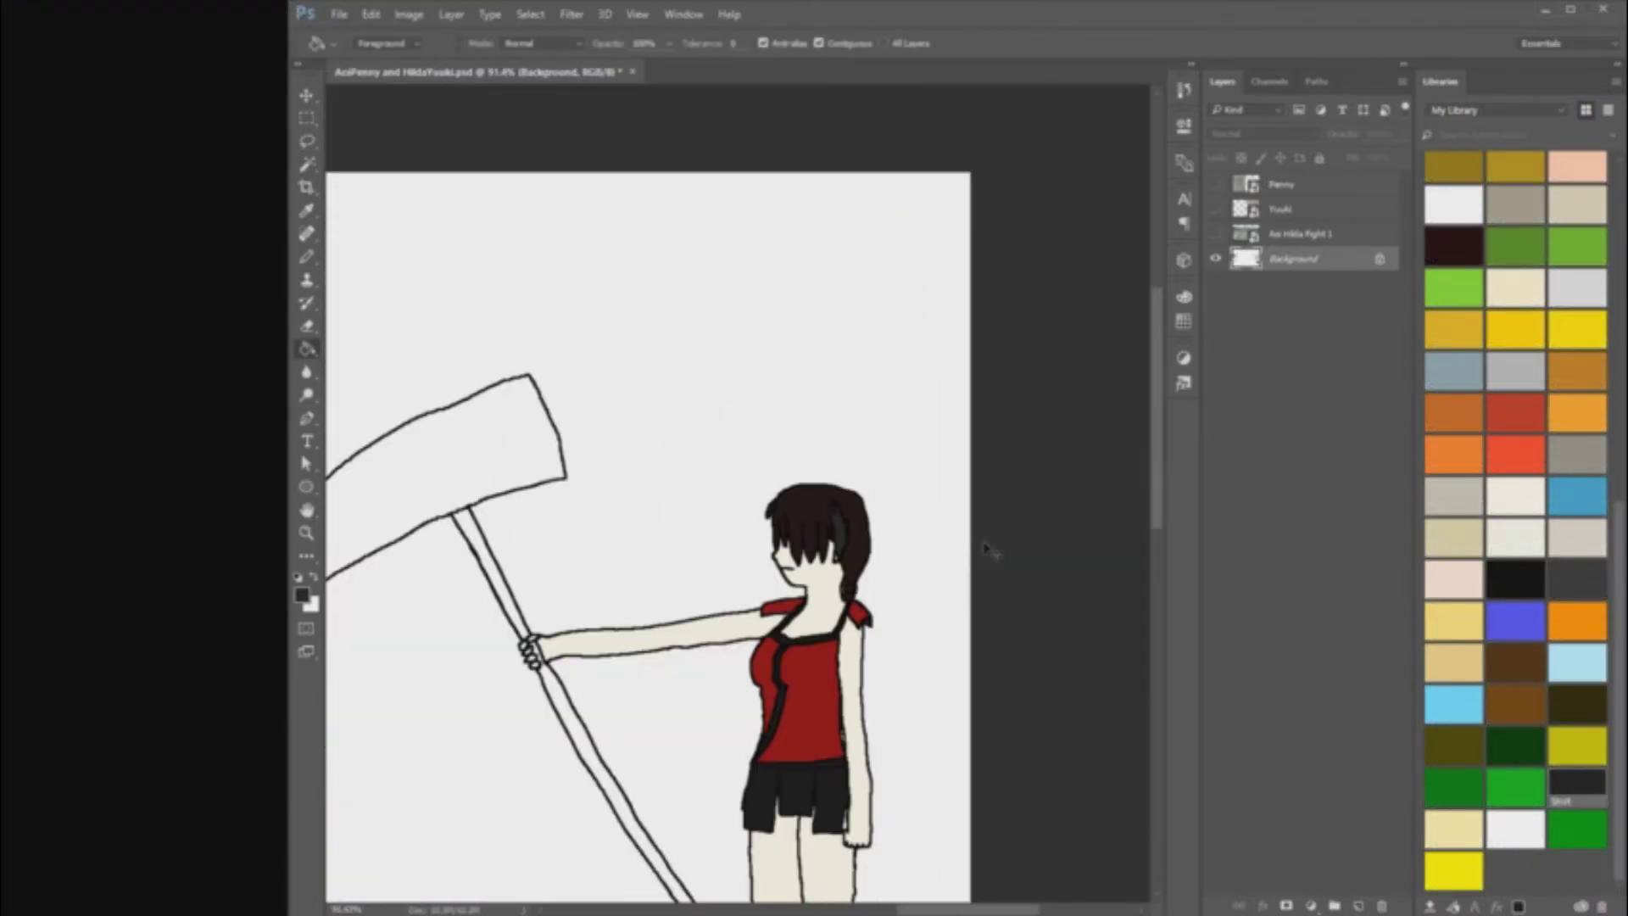
Step: Cover the small pale gap at the lower tip of the dark grey hair strand with near-black, using the Pencil
scroll(963, 539, up, 2)
scroll(746, 550, up, 4)
scroll(691, 547, up, 6)
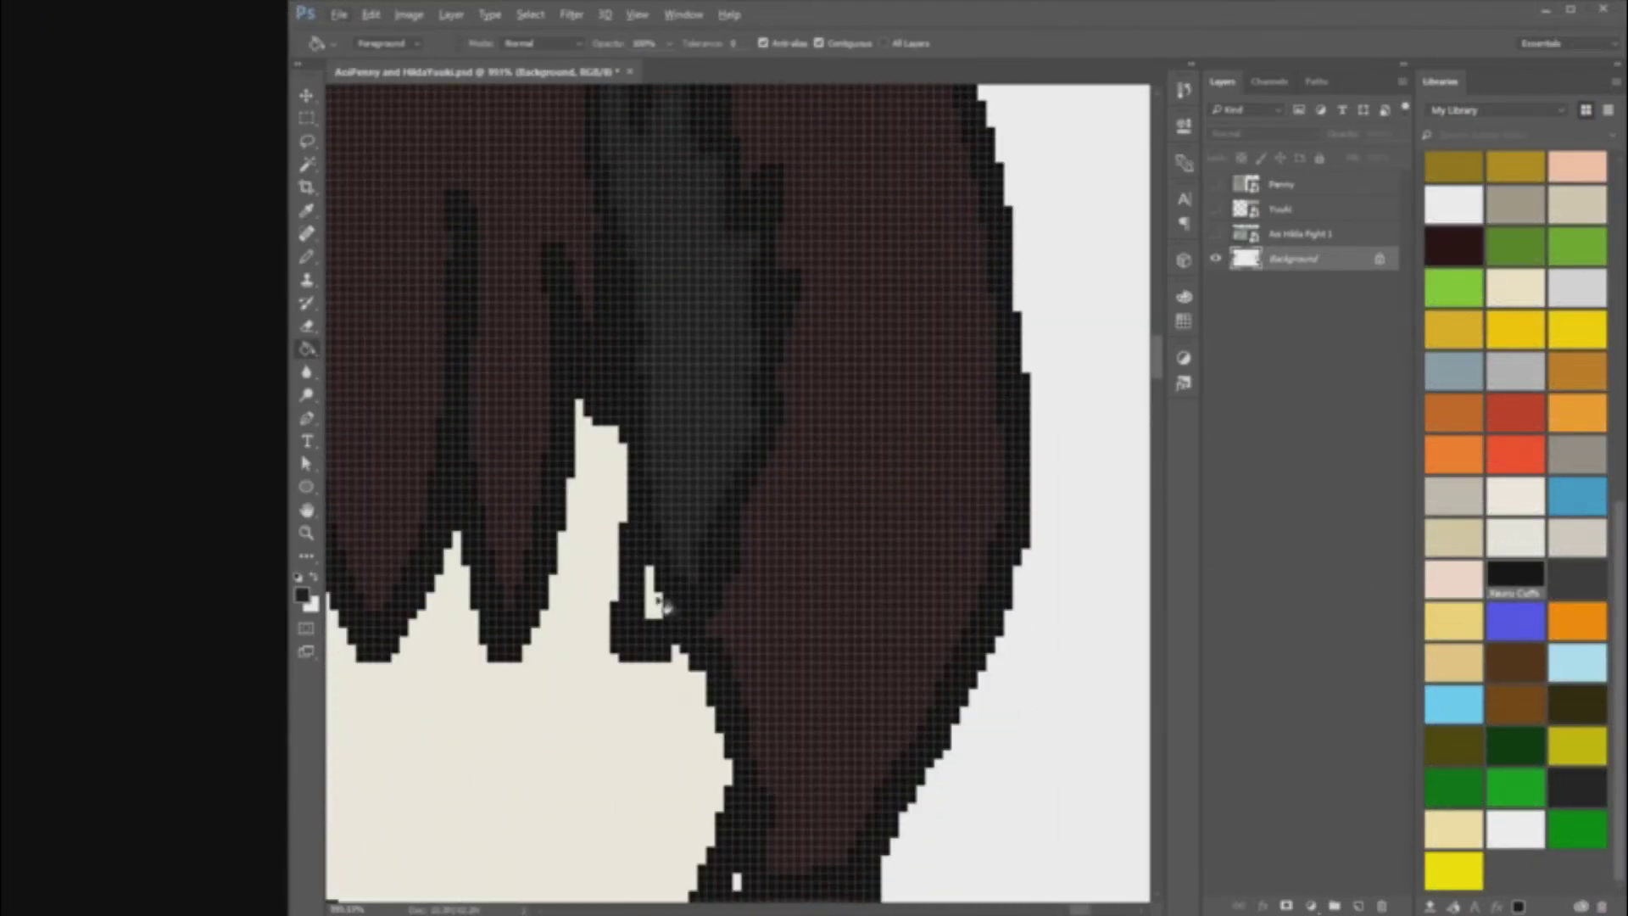
click(307, 256)
mouse_move(674, 547)
mouse_down()
mouse_move(649, 588)
mouse_move(653, 474)
mouse_up()
scroll(738, 411, up, 5)
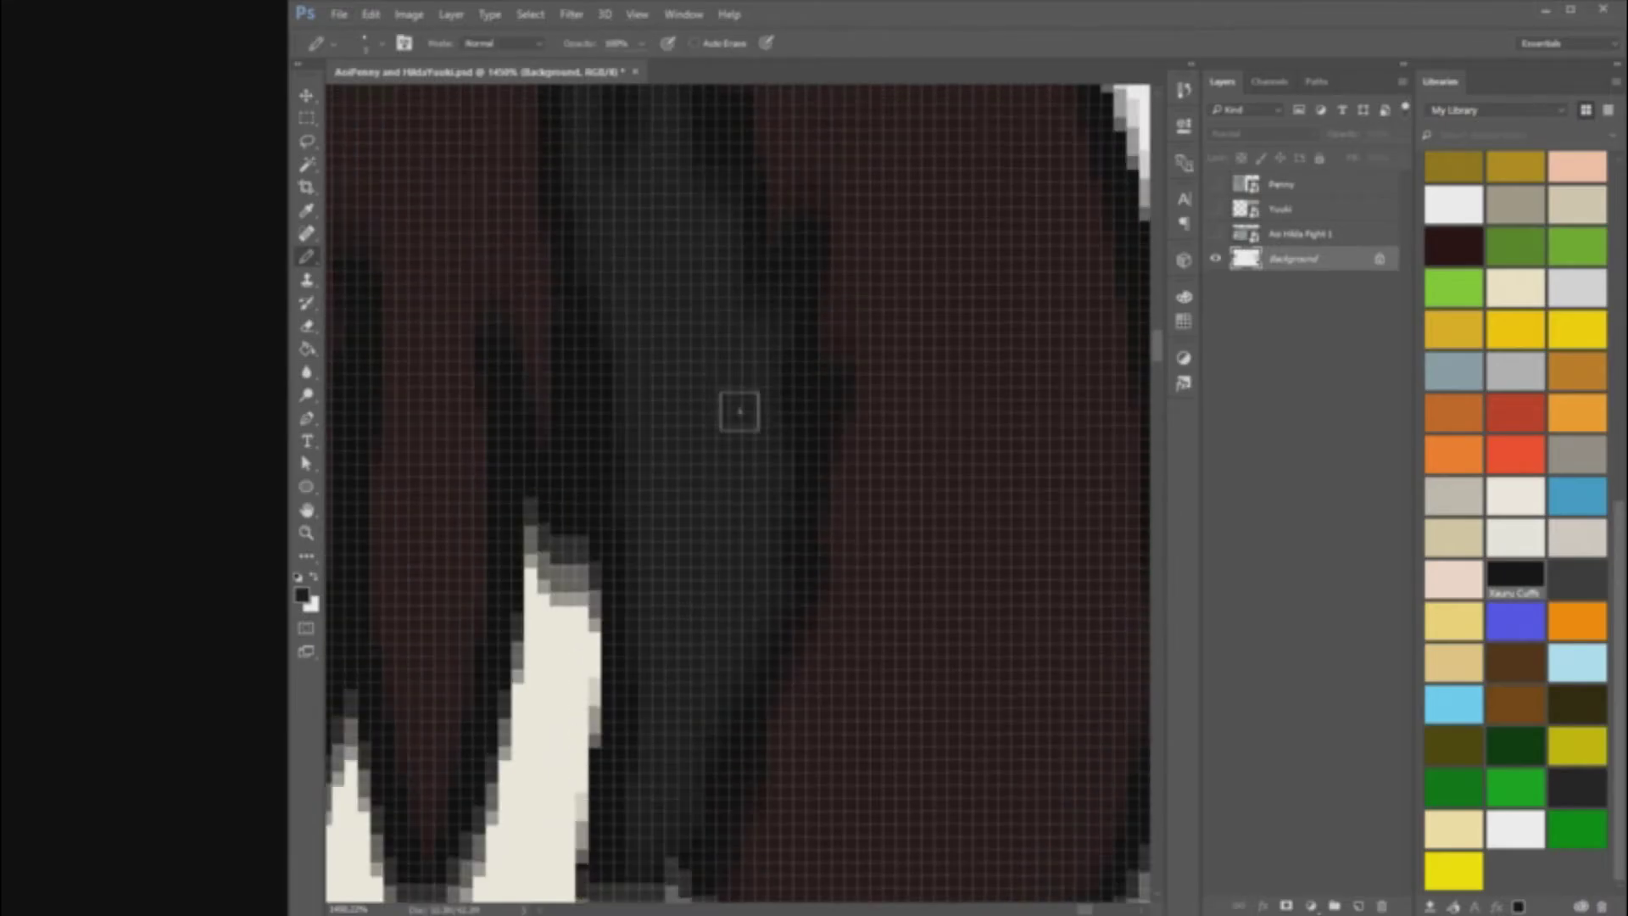
scroll(730, 339, up, 1)
scroll(586, 229, up, 2)
scroll(737, 767, down, 10)
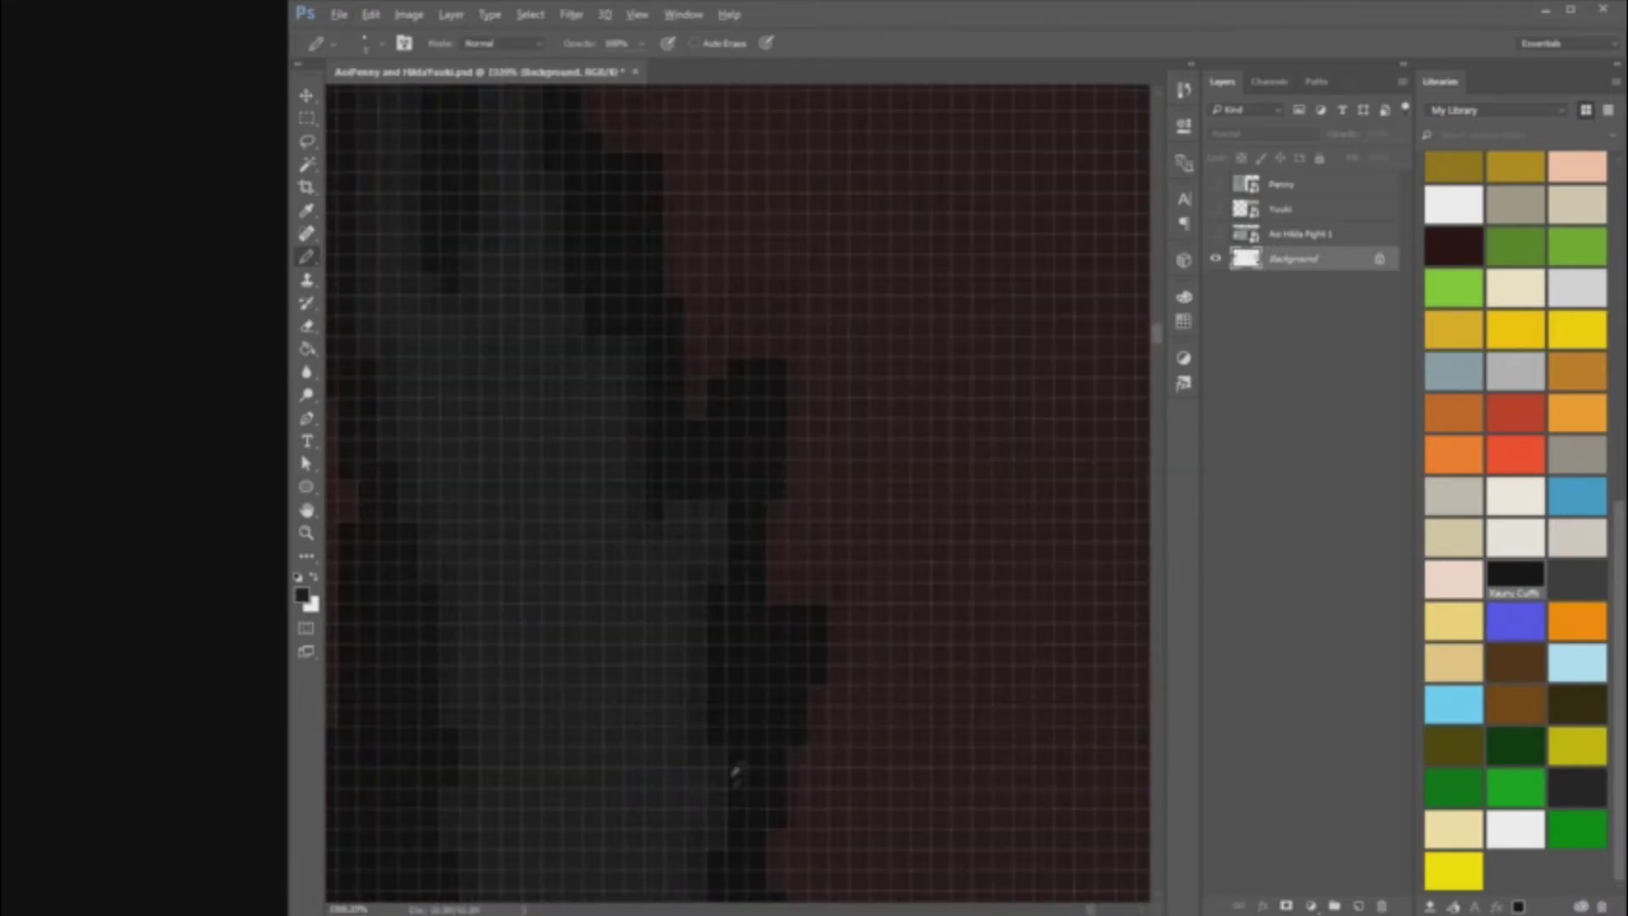
scroll(902, 385, down, 5)
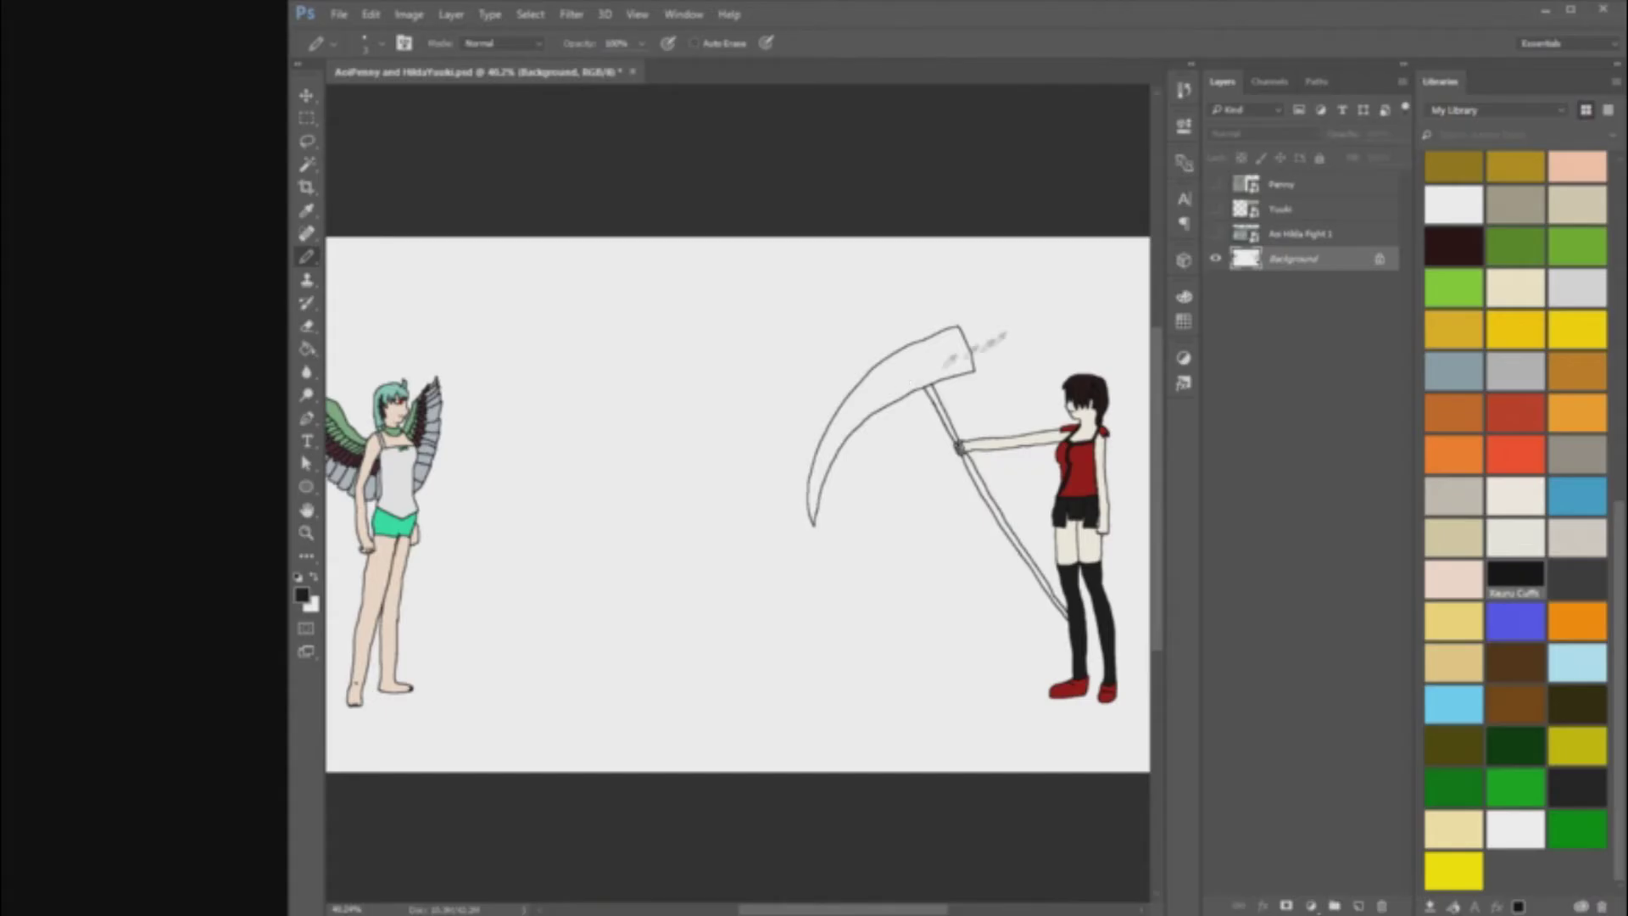
Step: Examine the scythe-wielding character's hair, torso and weapon, both up close and within the whole scene
scroll(977, 450, up, 8)
scroll(1132, 400, down, 8)
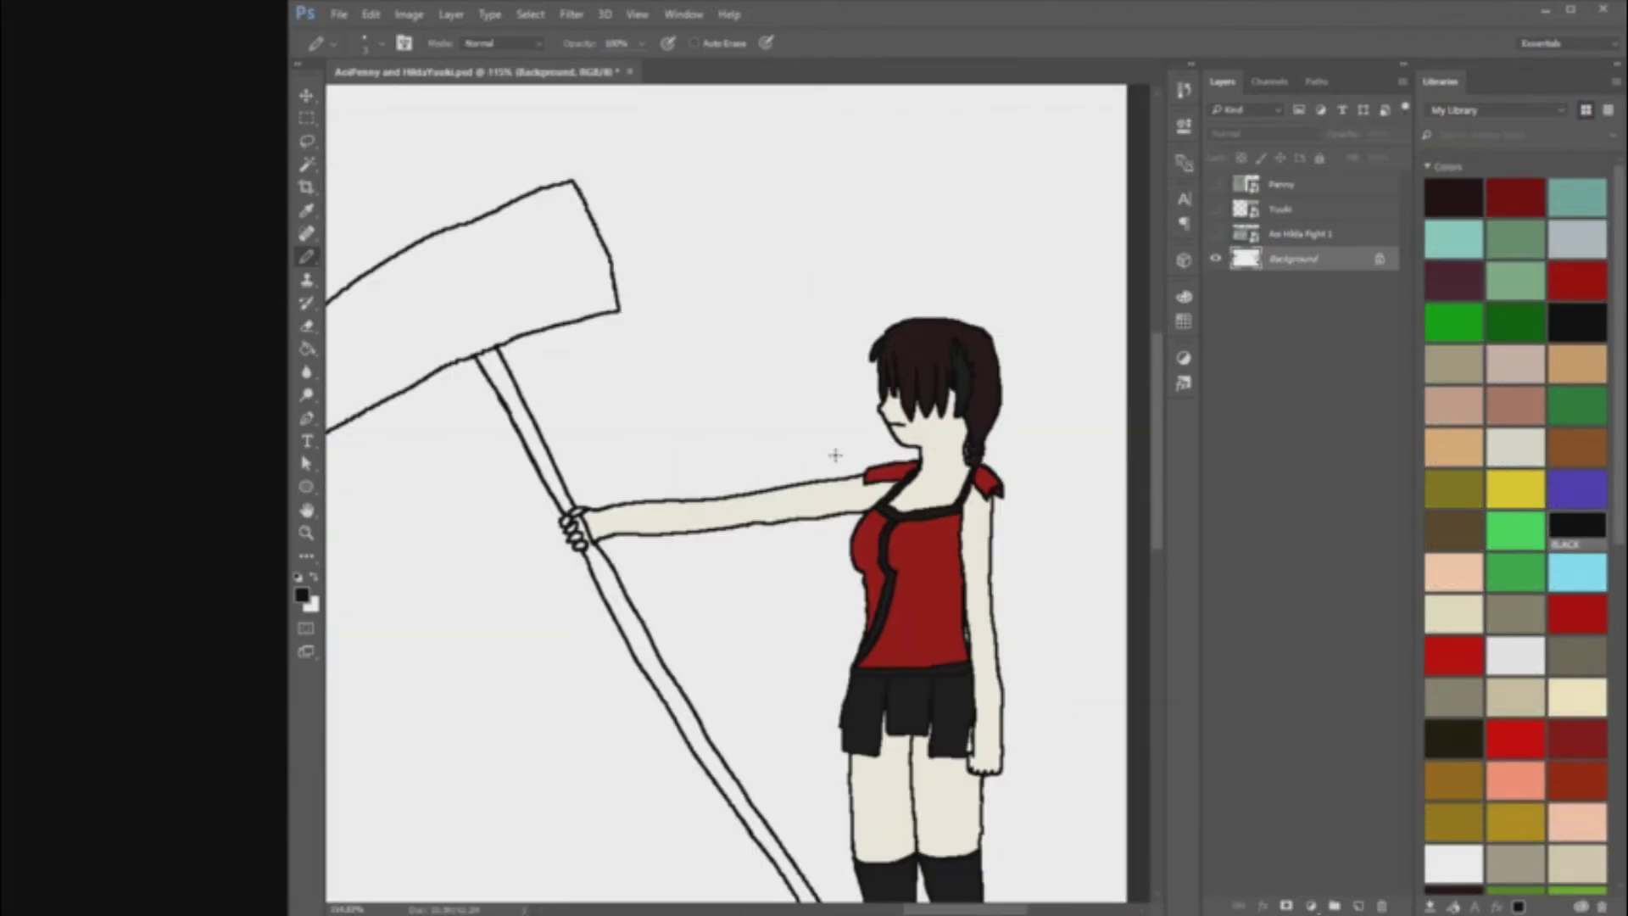
scroll(976, 437, down, 2)
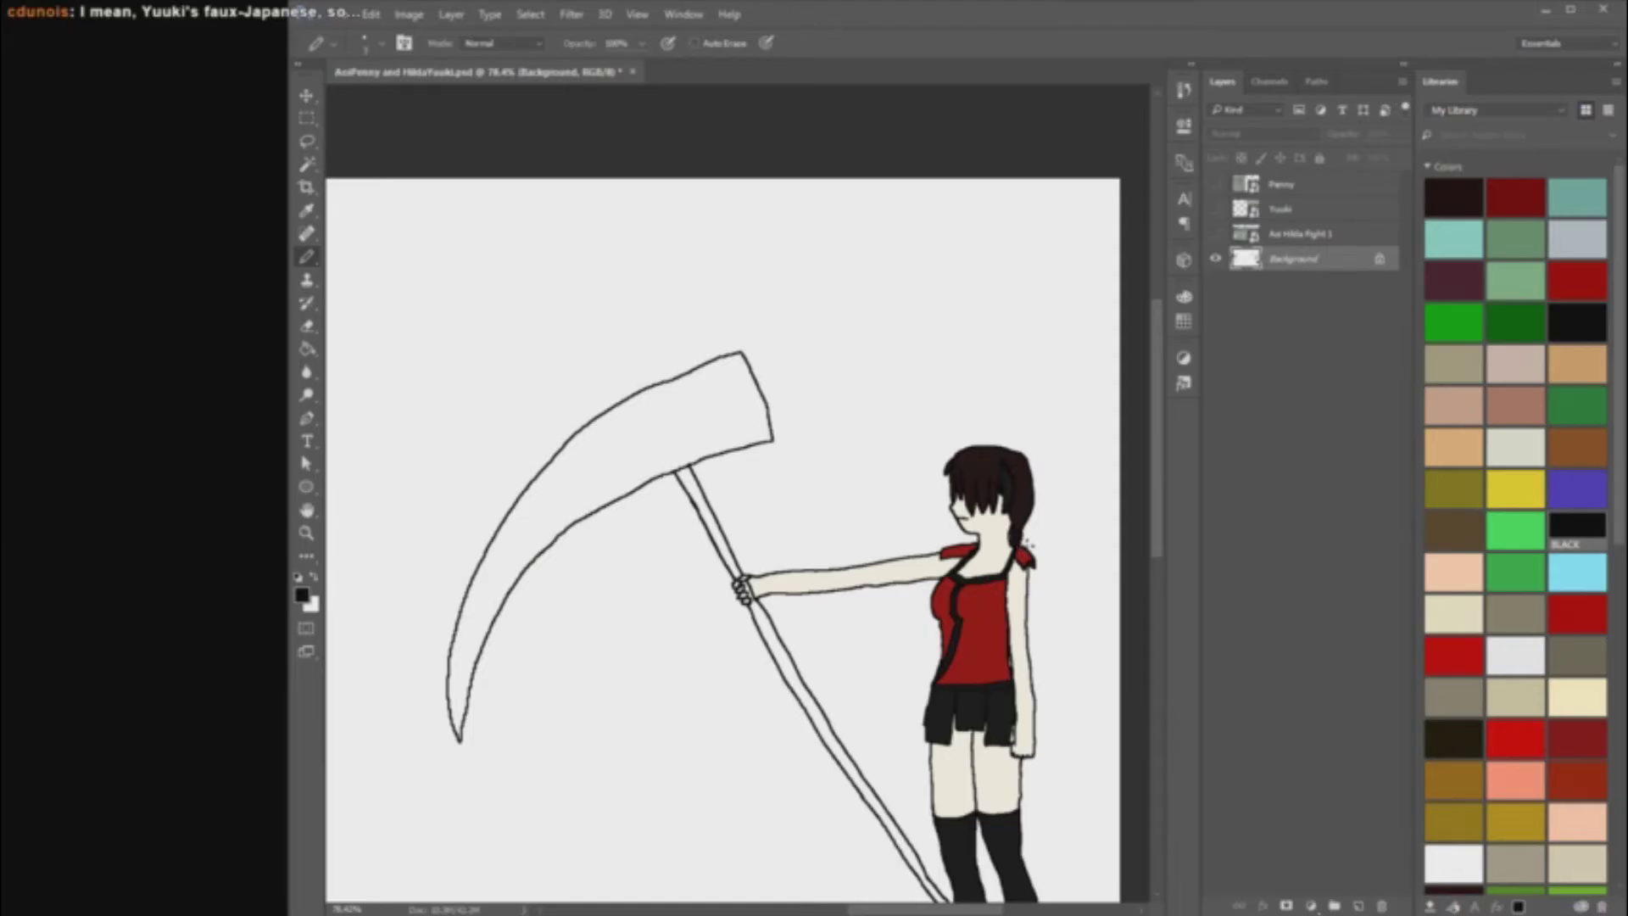
scroll(1027, 541, down, 2)
scroll(1102, 441, up, 4)
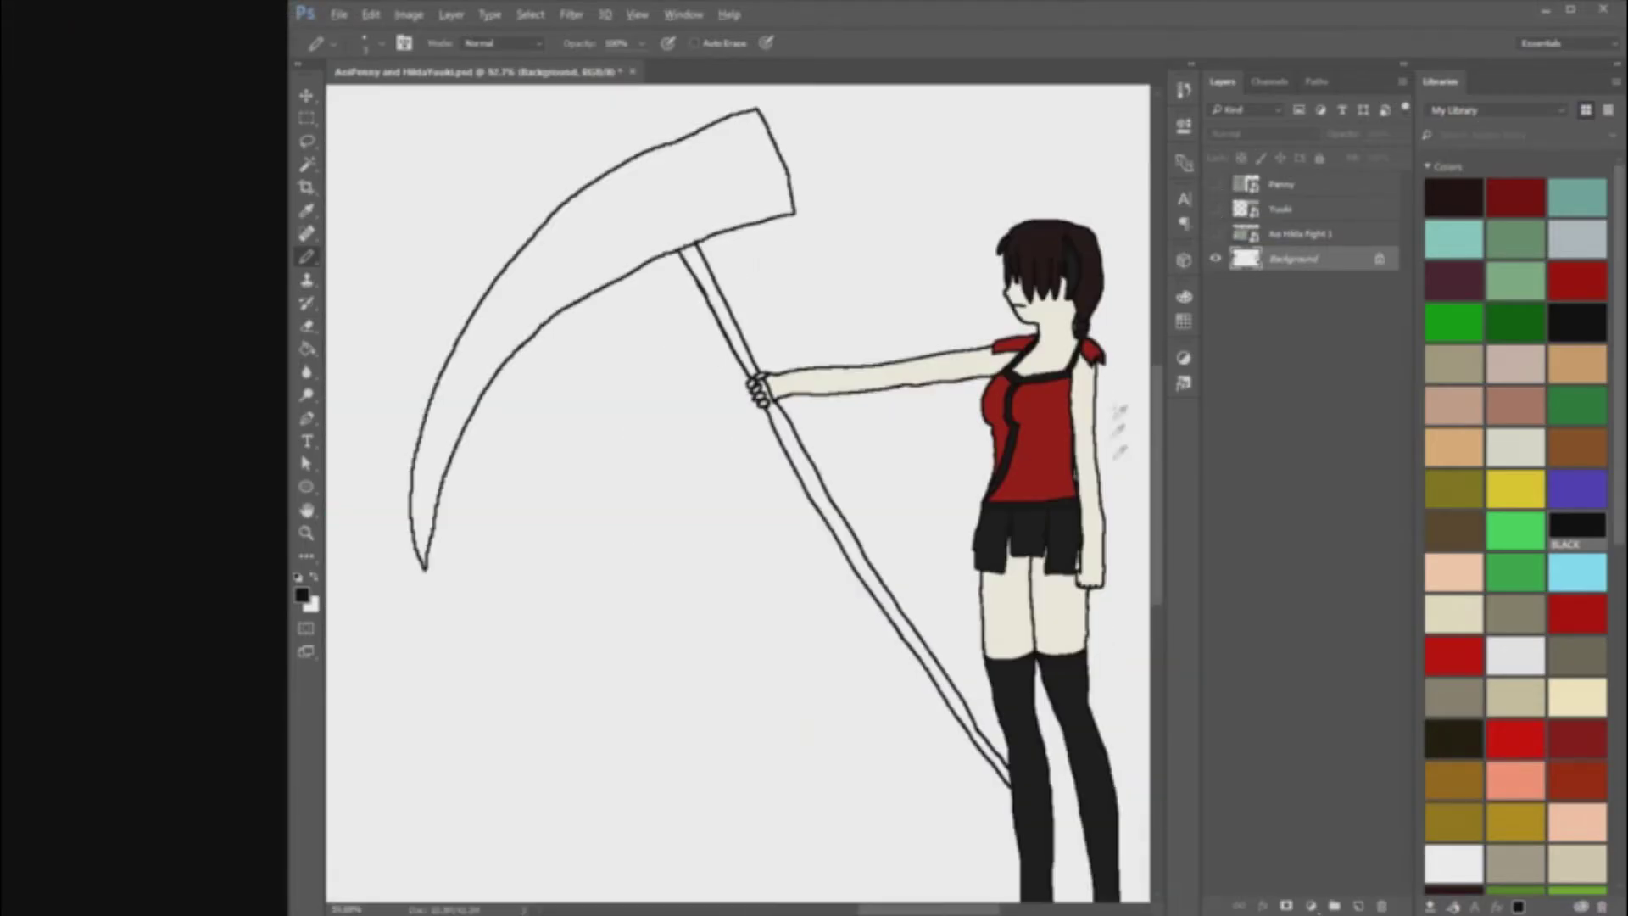
scroll(1119, 452, up, 2)
drag(955, 907, 1005, 904)
scroll(885, 550, up, 5)
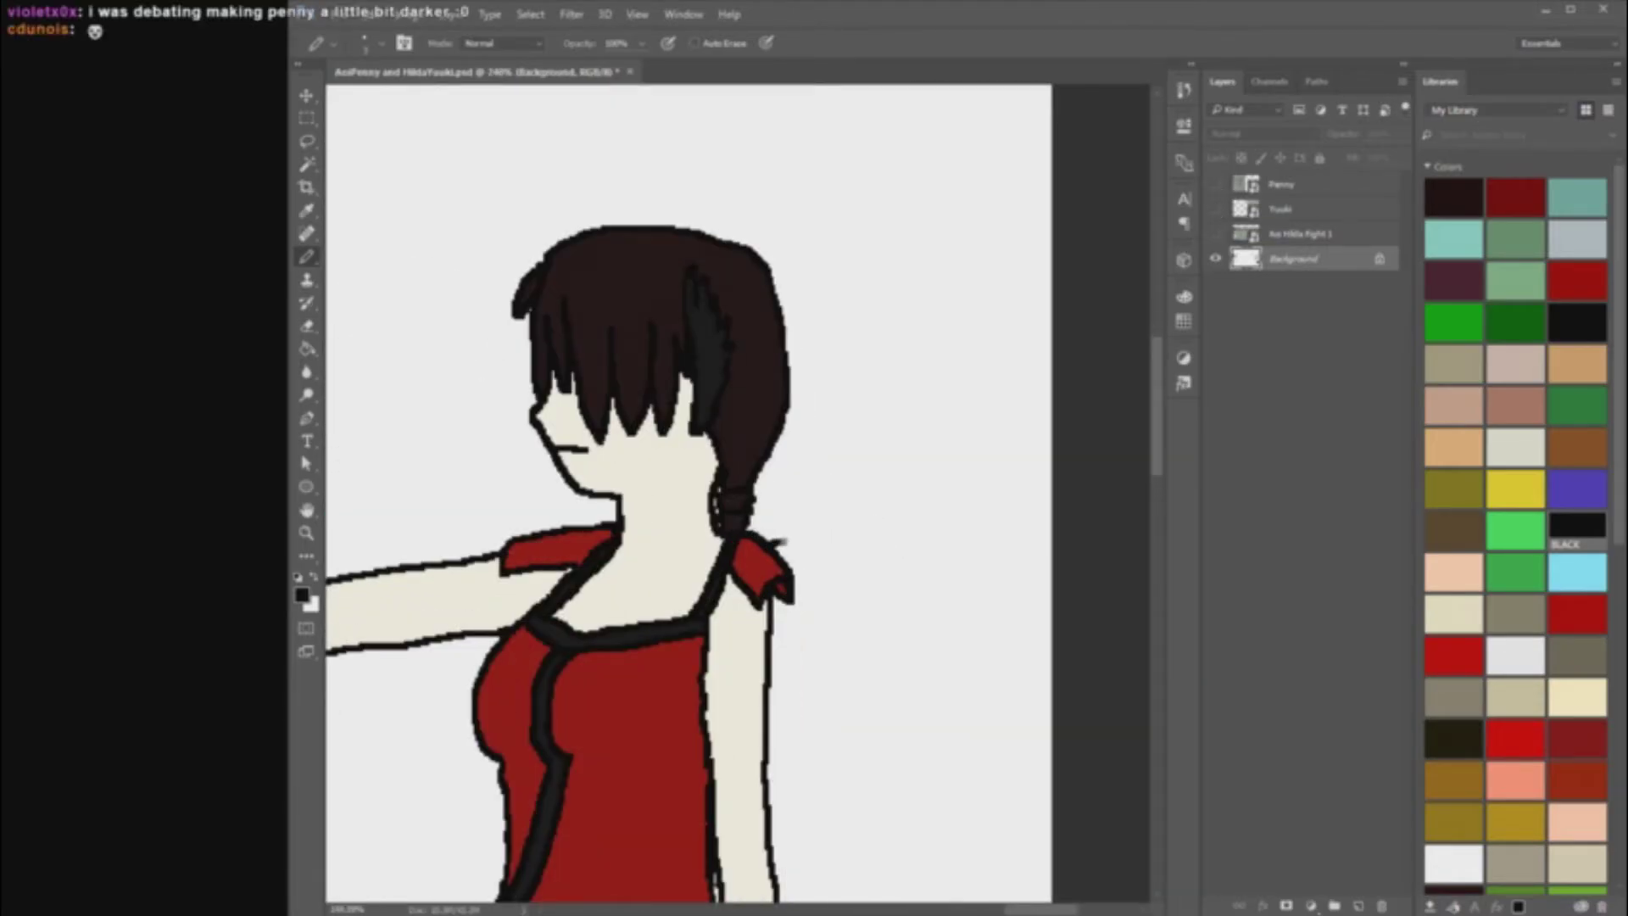
Step: Draw the near wing in BLACK: a curved upper edge from the shoulder bow to the canvas edge and a scalloped lower edge from the hanging arm
drag(779, 542, 914, 509)
key(ctrl+z)
scroll(1025, 454, down, 9)
scroll(959, 462, up, 8)
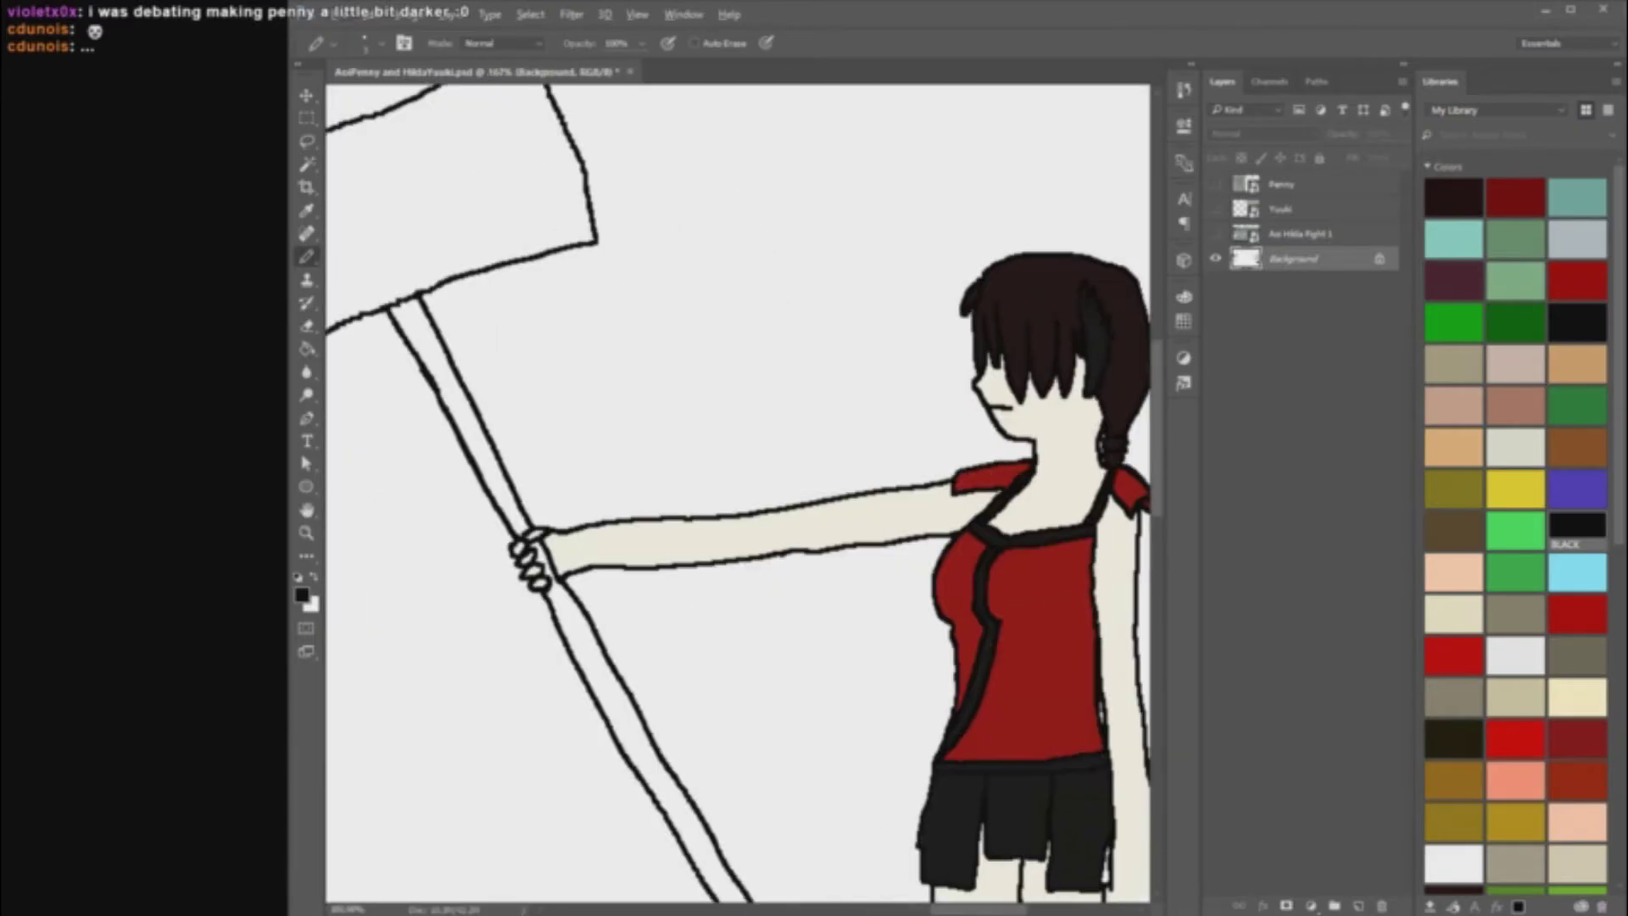
drag(955, 907, 1017, 907)
scroll(1112, 487, up, 4)
mouse_move(641, 510)
mouse_down()
mouse_move(806, 459)
mouse_move(955, 342)
mouse_move(1014, 255)
mouse_up()
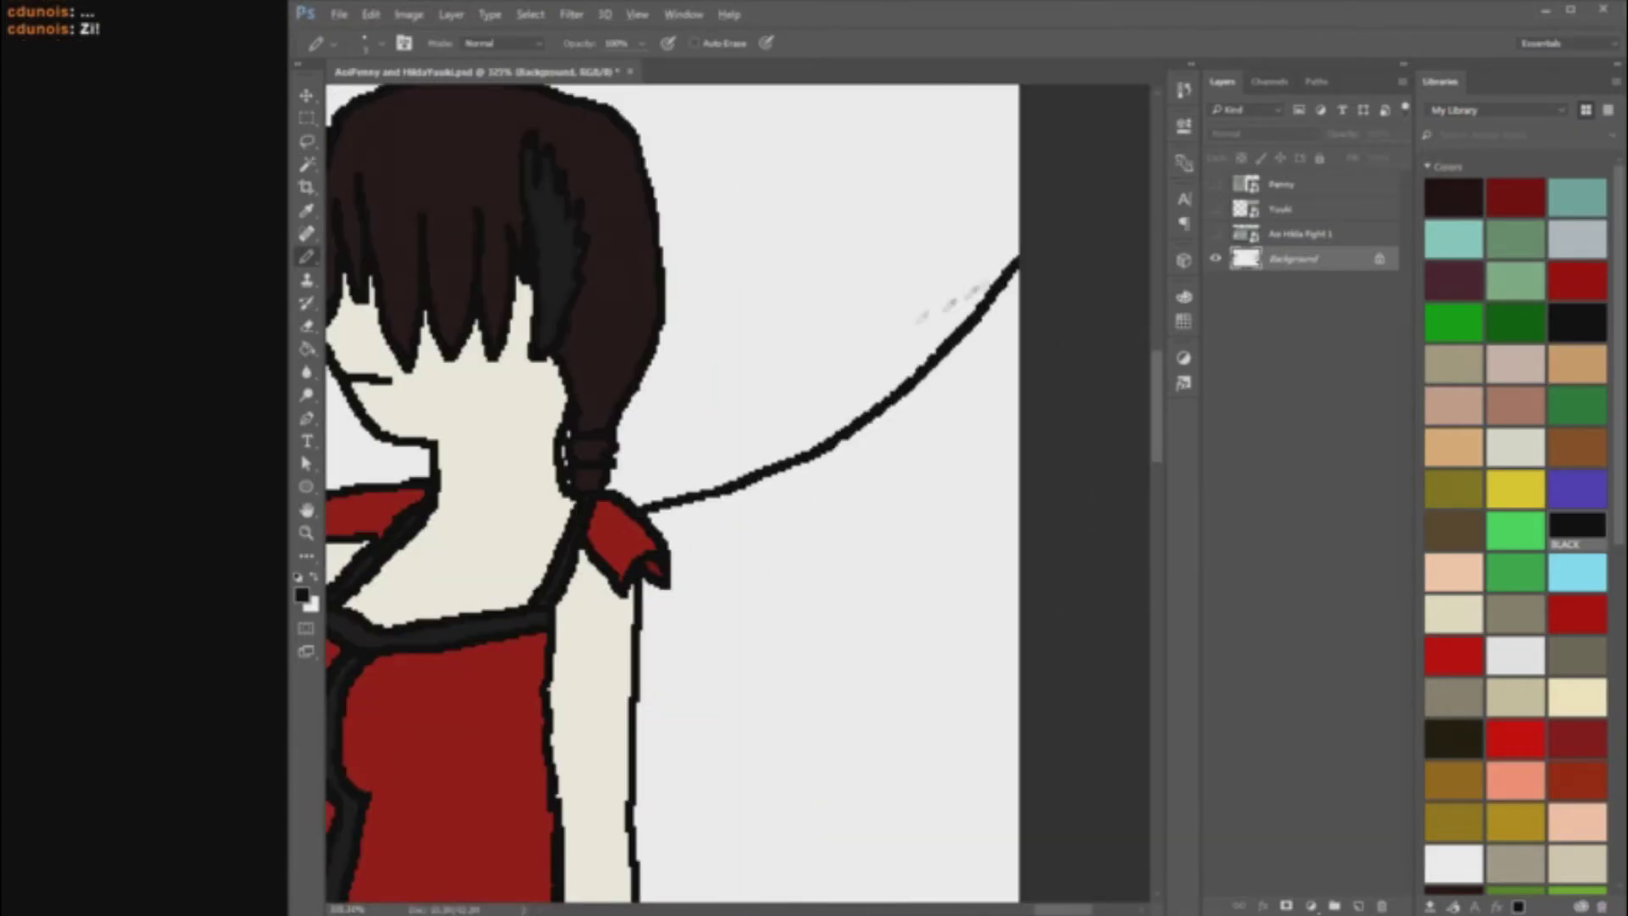
scroll(470, 594, down, 4)
scroll(570, 674, up, 3)
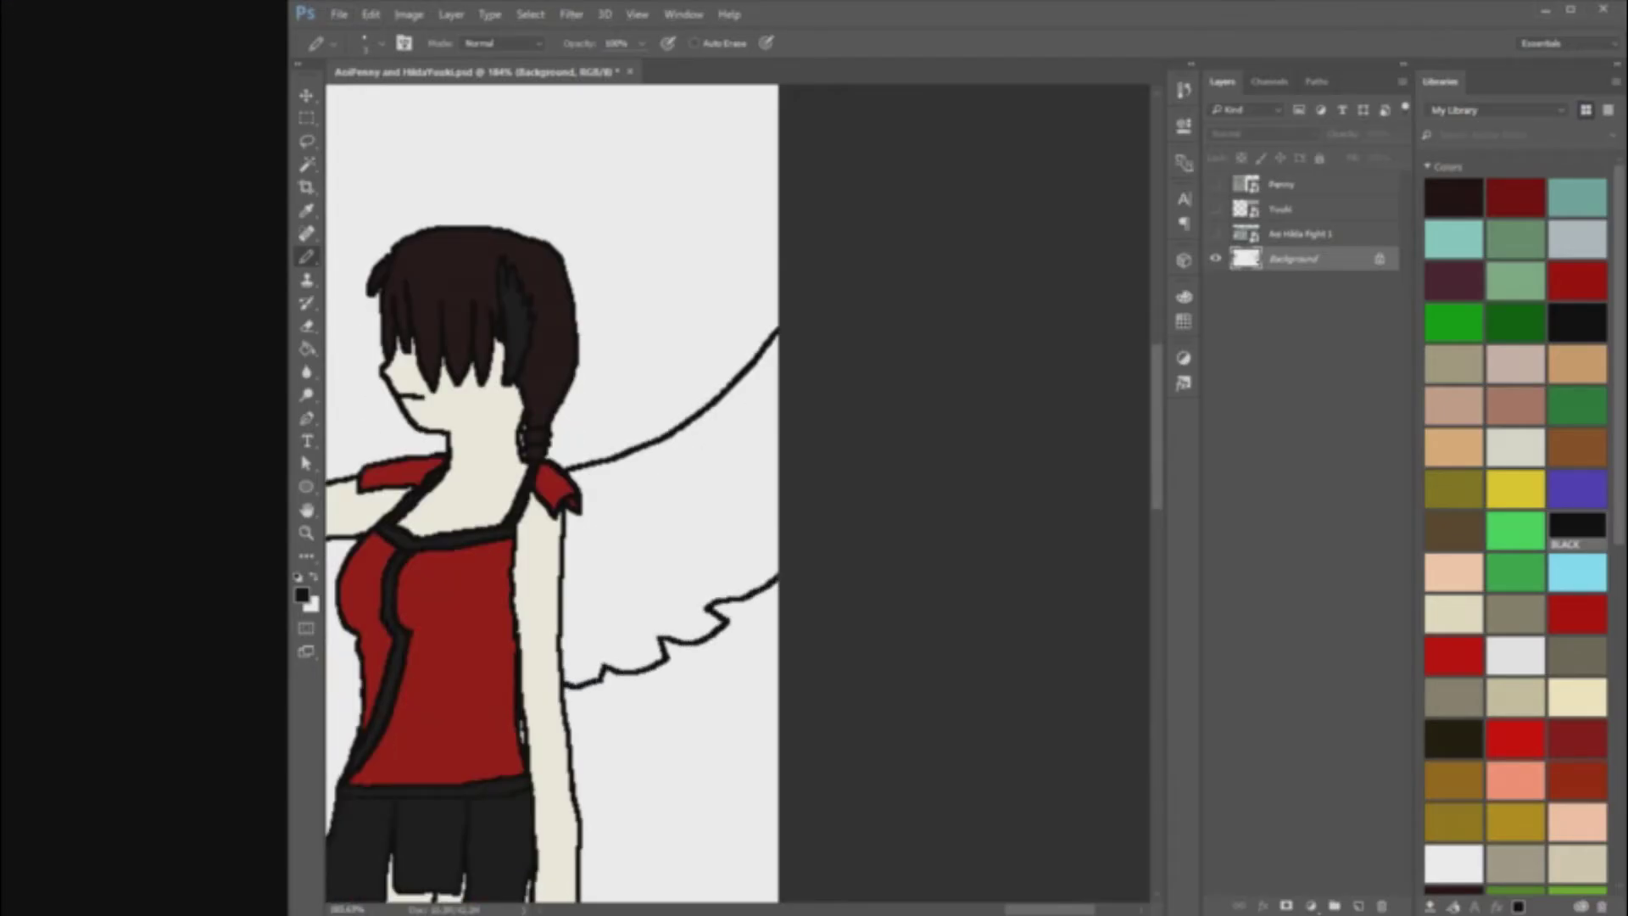
Step: Lasso the near wing's scalloped lower edge, move it further down along the hanging arm, and deselect it
scroll(721, 657, down, 5)
scroll(891, 460, up, 7)
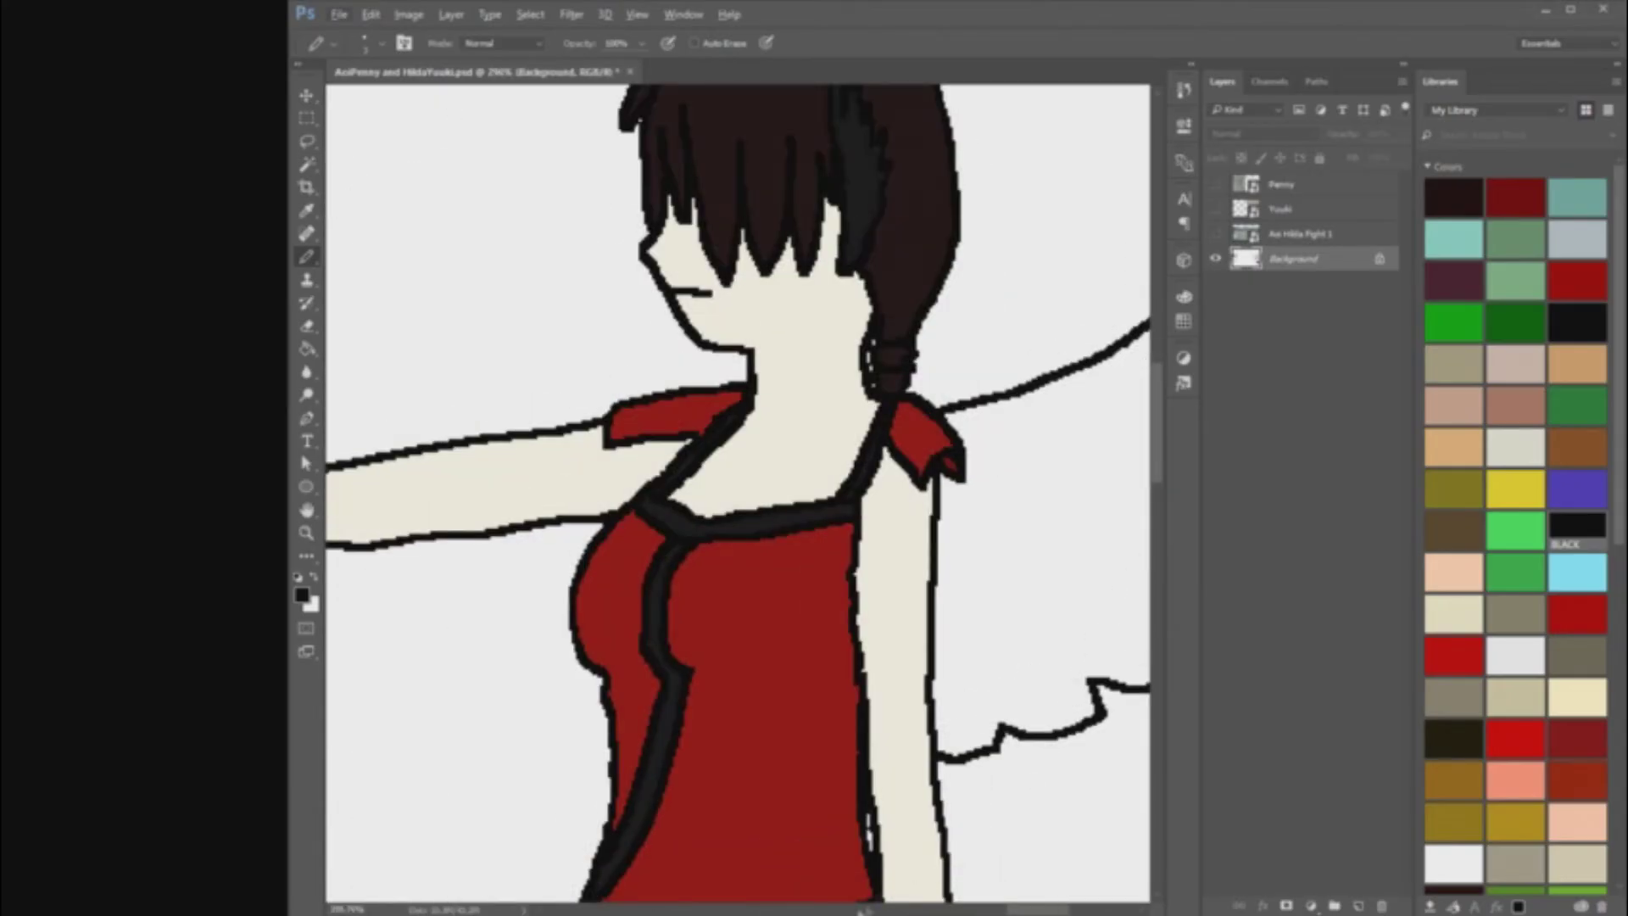
scroll(975, 628, down, 1)
drag(1054, 909, 1079, 909)
scroll(781, 666, down, 3)
click(307, 142)
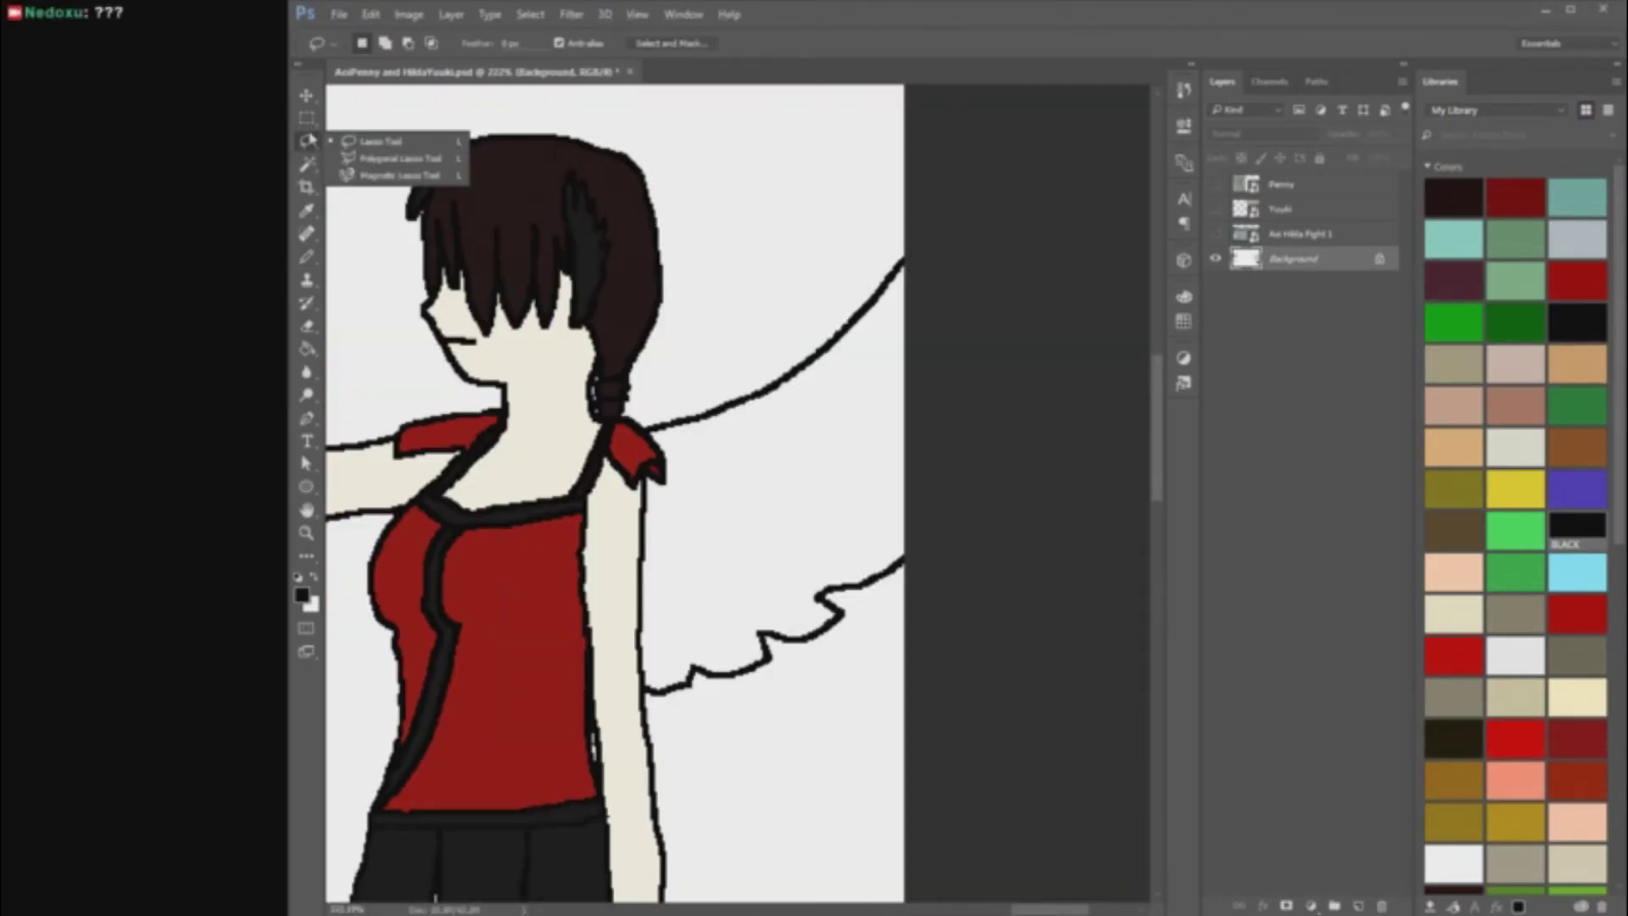
scroll(753, 628, up, 3)
click(621, 710)
mouse_move(632, 735)
mouse_down()
mouse_move(736, 552)
mouse_move(630, 719)
mouse_up()
click(308, 97)
drag(855, 580, 854, 670)
scroll(759, 773, down, 5)
scroll(759, 773, down, 2)
scroll(1123, 464, up, 5)
drag(1119, 475, 1113, 473)
scroll(1114, 492, down, 5)
key(ctrl+d)
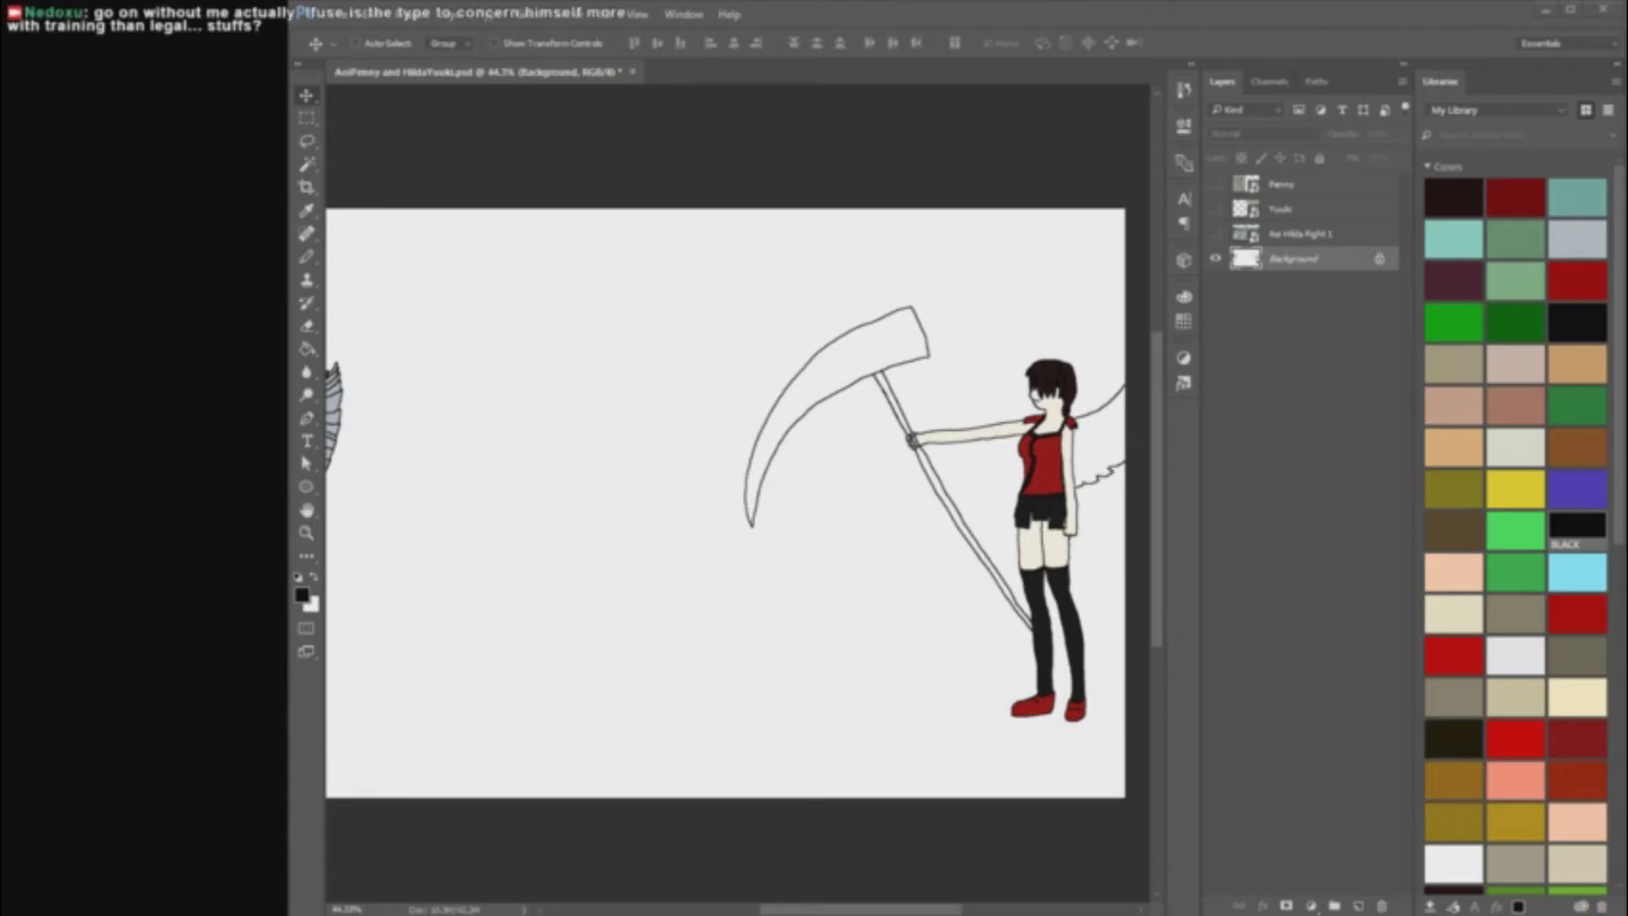
scroll(1052, 433, up, 9)
drag(1023, 911, 1062, 911)
scroll(818, 698, up, 2)
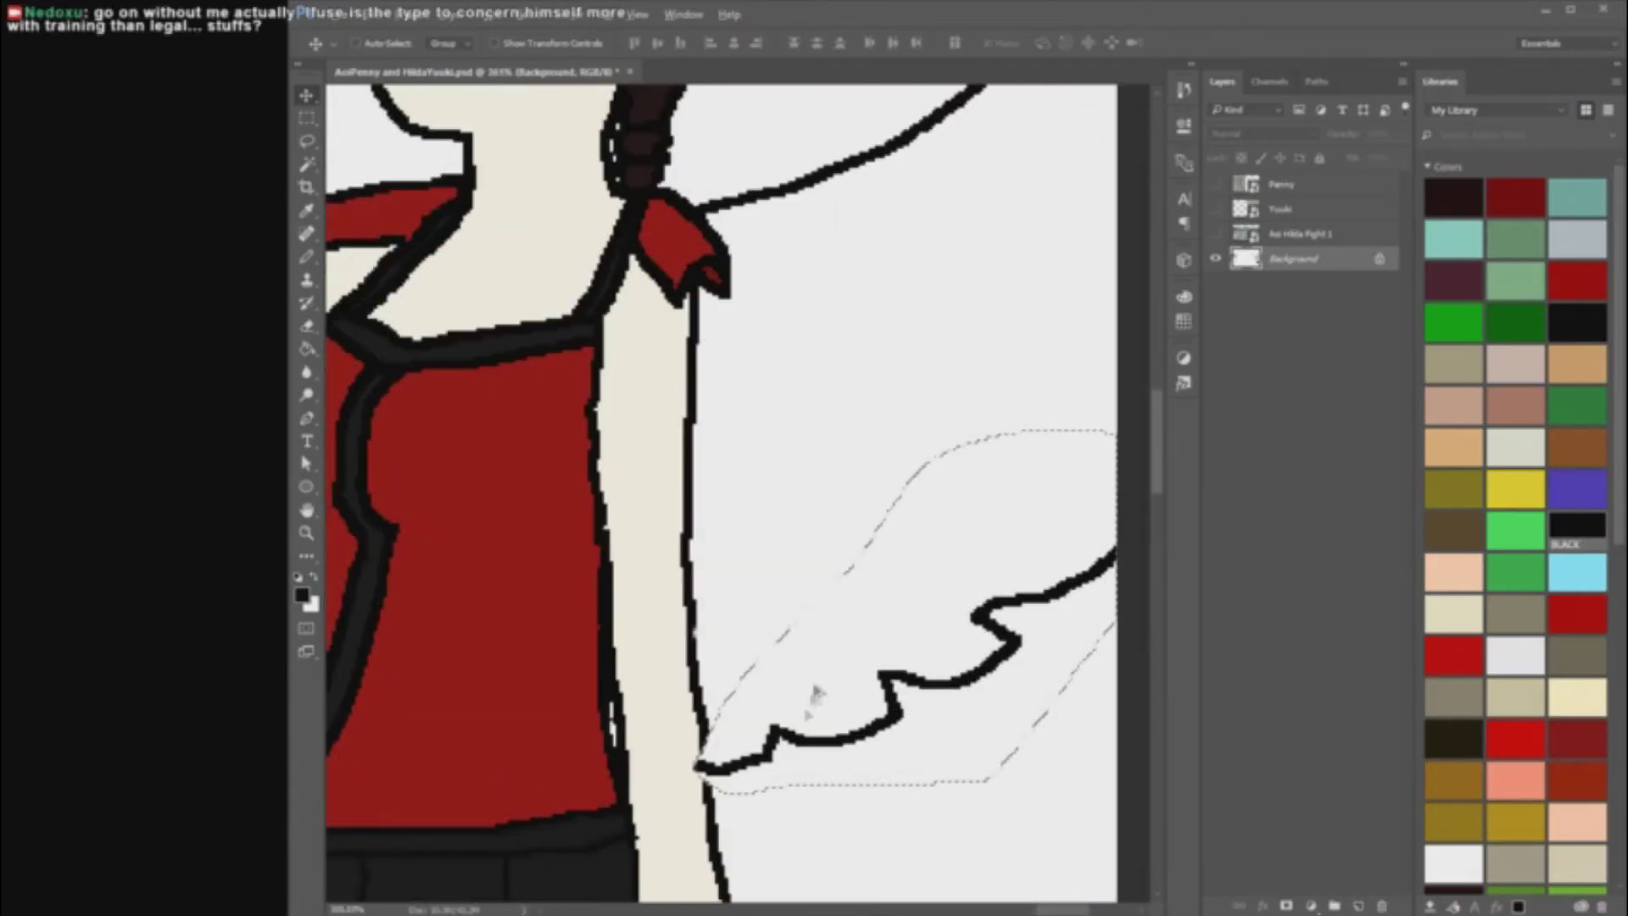
scroll(732, 787, up, 4)
click(534, 15)
click(547, 51)
Step: Redraw the hanging arm's broken outline where the wing's lower edge meets it, and touch up the arm with the sampled pale skin colour
right_click(307, 256)
click(364, 273)
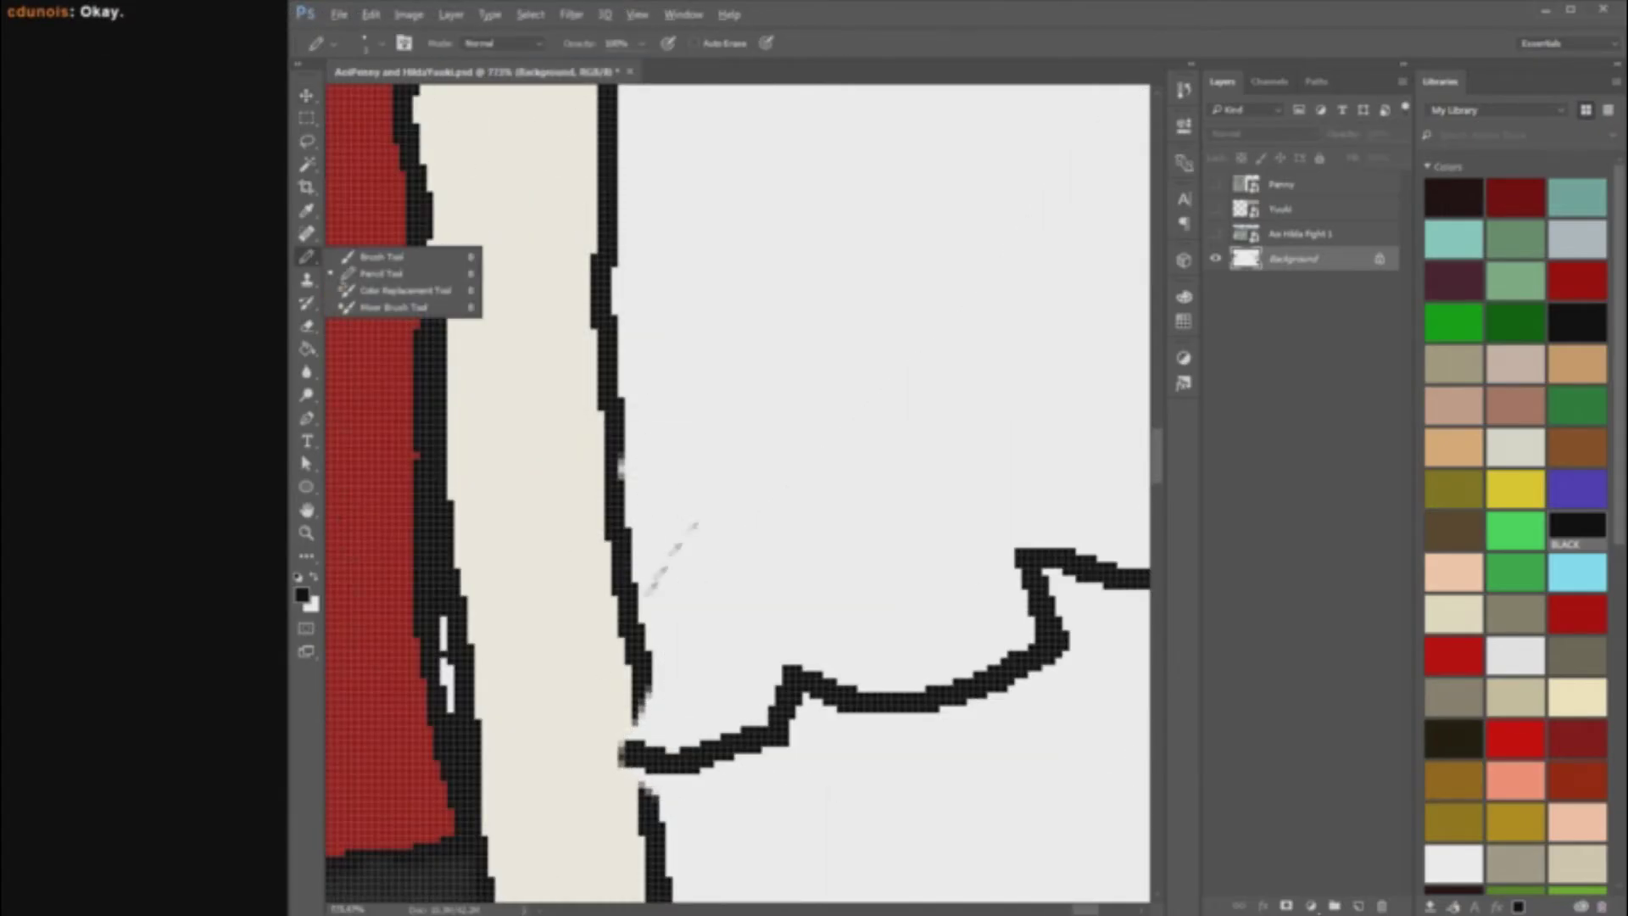
drag(650, 733, 650, 768)
scroll(648, 788, down, 3)
scroll(642, 795, up, 10)
alt+click(549, 607)
drag(616, 624, 626, 678)
scroll(638, 714, down, 20)
Step: Draw the far wing's upper edge in BLACK, rising from behind the braid to the canvas edge with a notch near the tip
scroll(1065, 263, up, 4)
scroll(1073, 245, up, 5)
scroll(848, 644, right, 4)
scroll(727, 716, up, 1)
scroll(721, 719, up, 3)
scroll(619, 501, down, 5)
scroll(636, 429, up, 2)
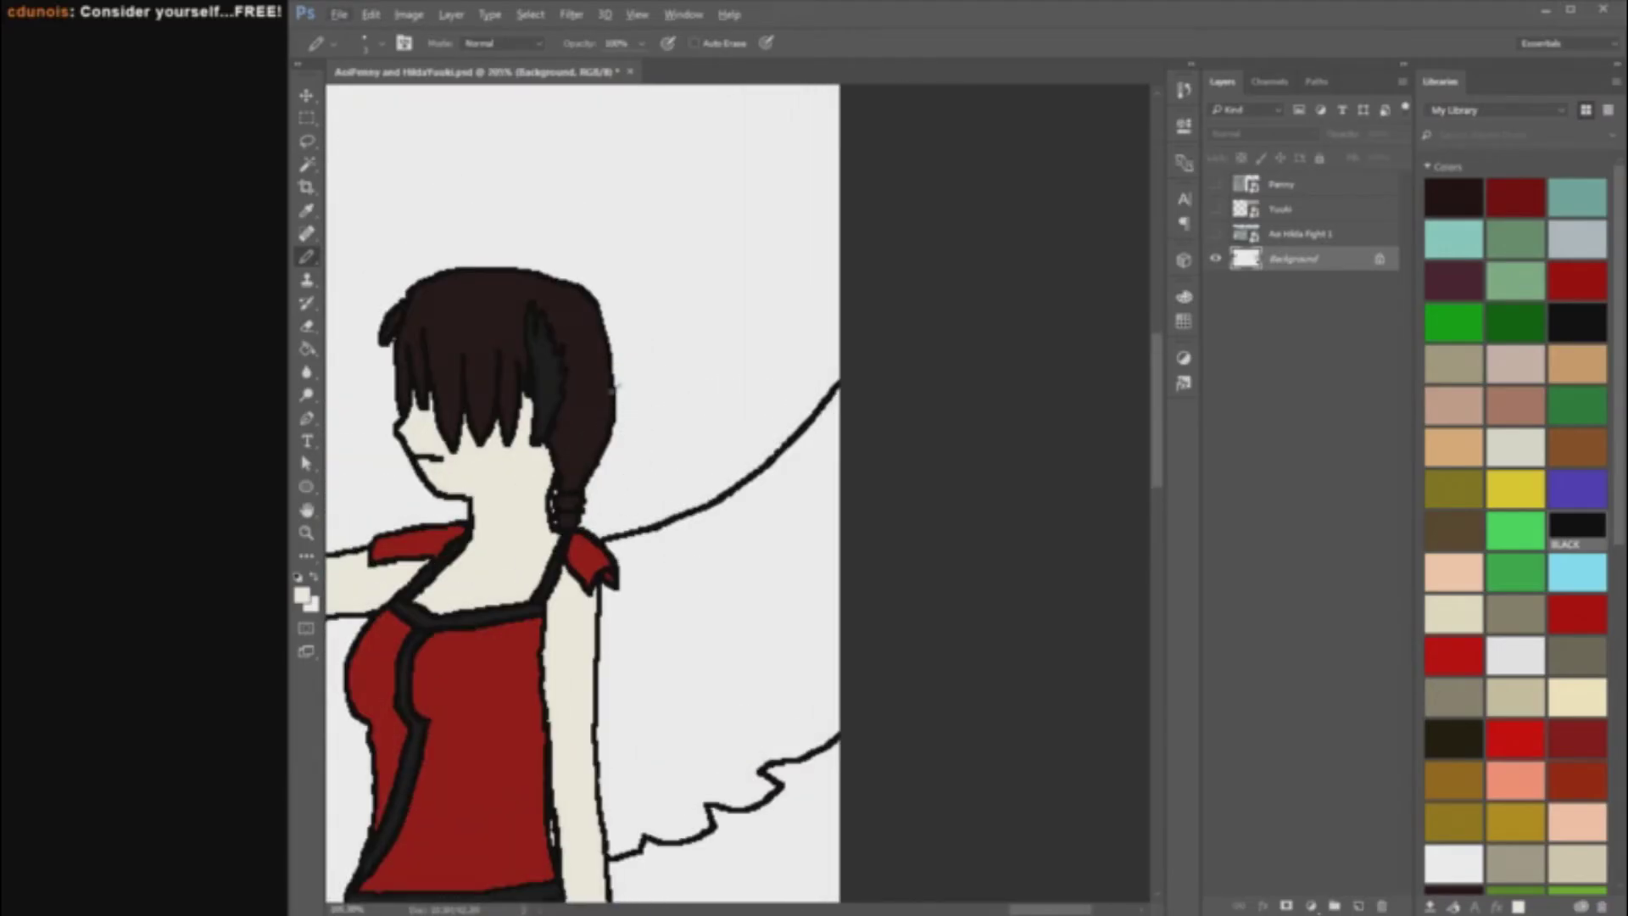
key(d)
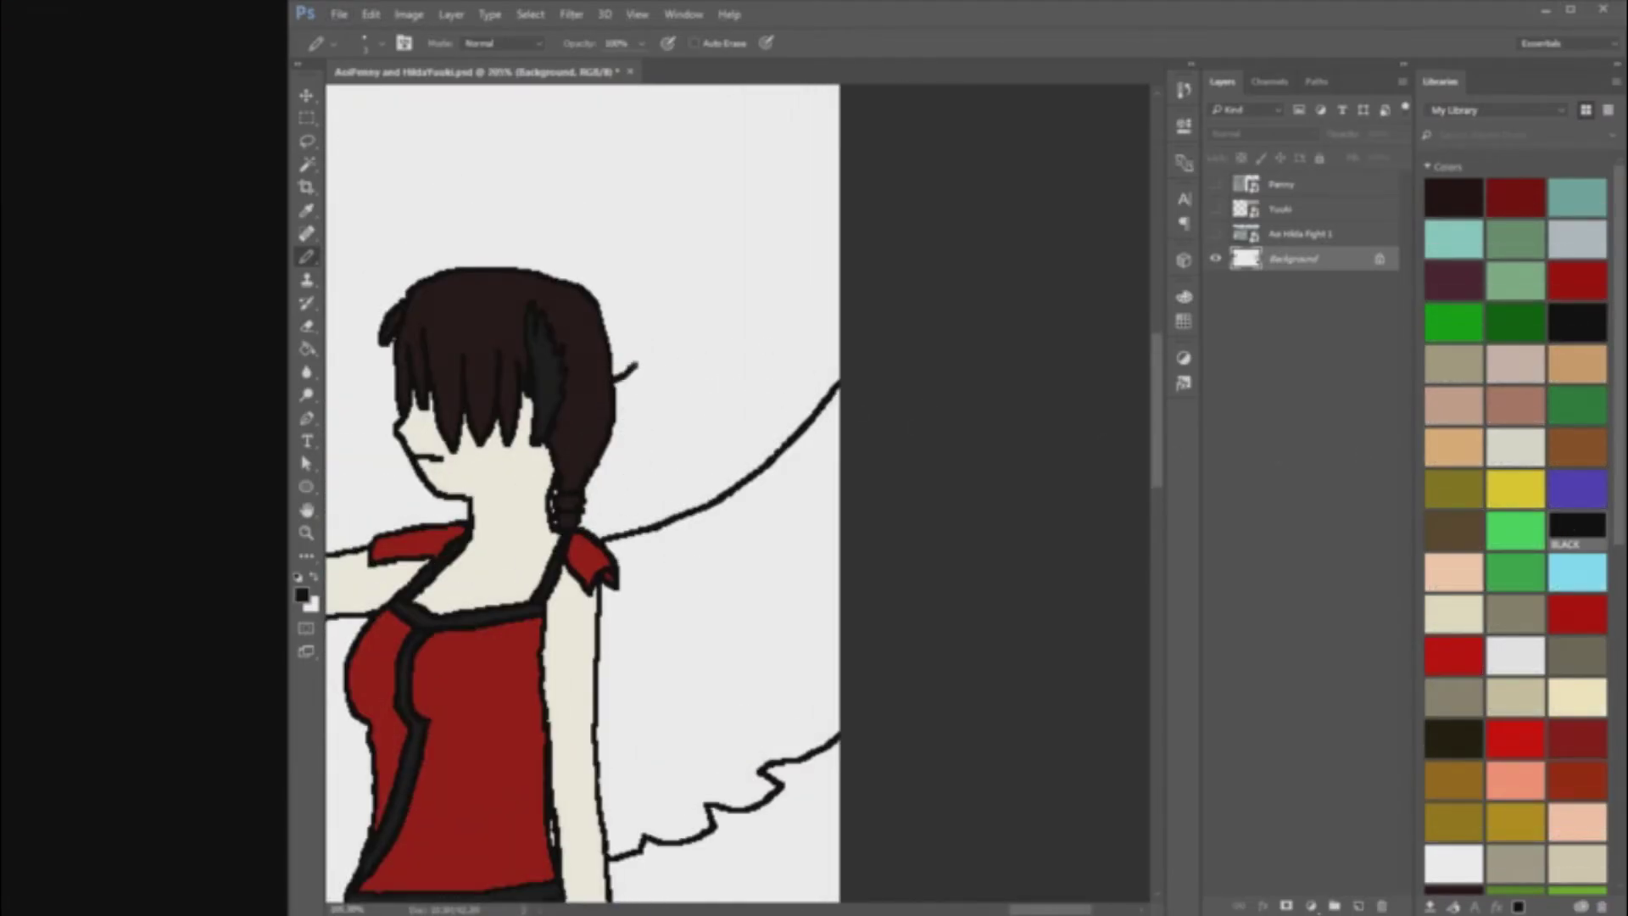
drag(727, 269, 746, 249)
key(ctrl+z)
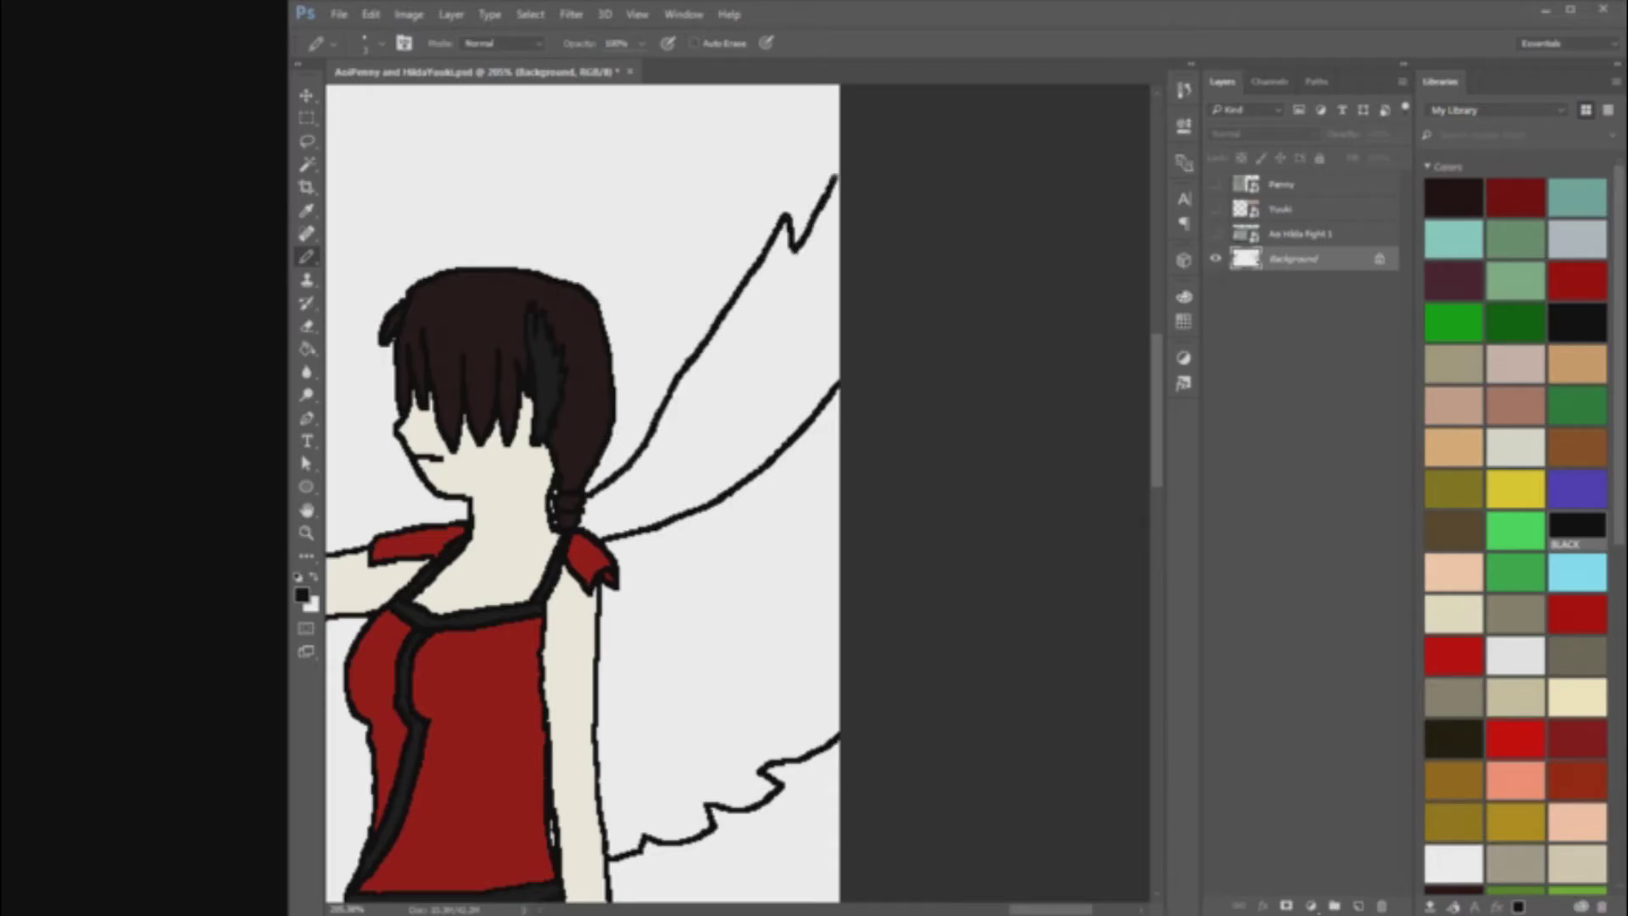
Step: Redraw the far wing's tip as a line just above the notch and erase the old tip line
scroll(614, 625, down, 4)
scroll(585, 705, up, 6)
drag(638, 753, 714, 612)
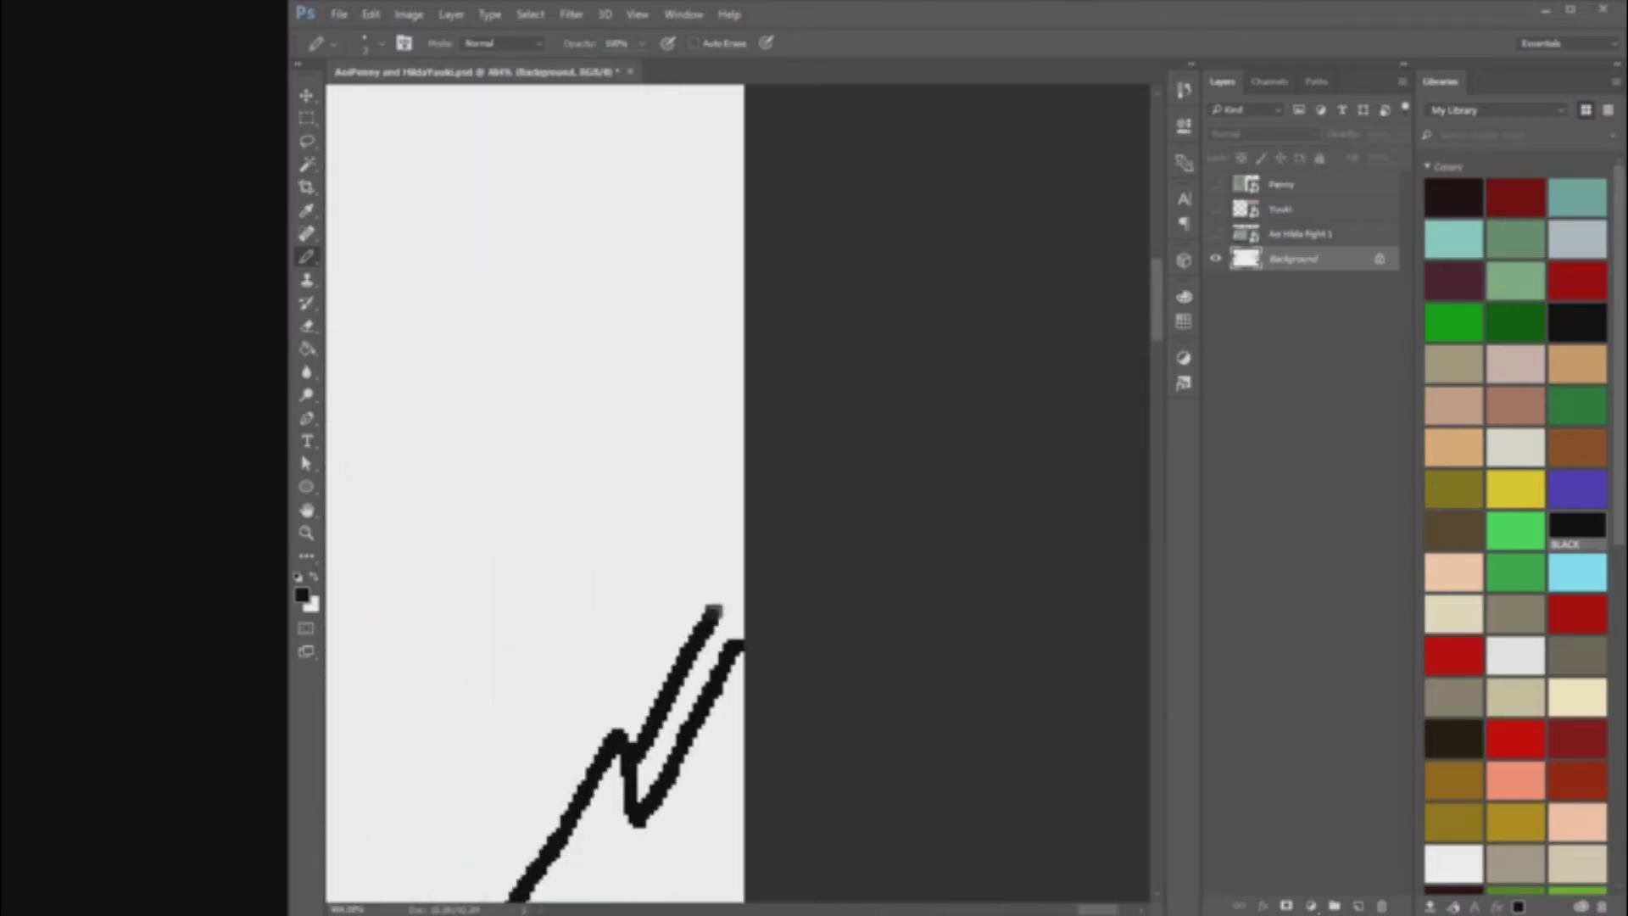
scroll(709, 785, up, 2)
key(e)
mouse_move(623, 819)
mouse_down()
mouse_move(709, 704)
mouse_move(708, 670)
mouse_move(766, 576)
mouse_move(742, 645)
mouse_up()
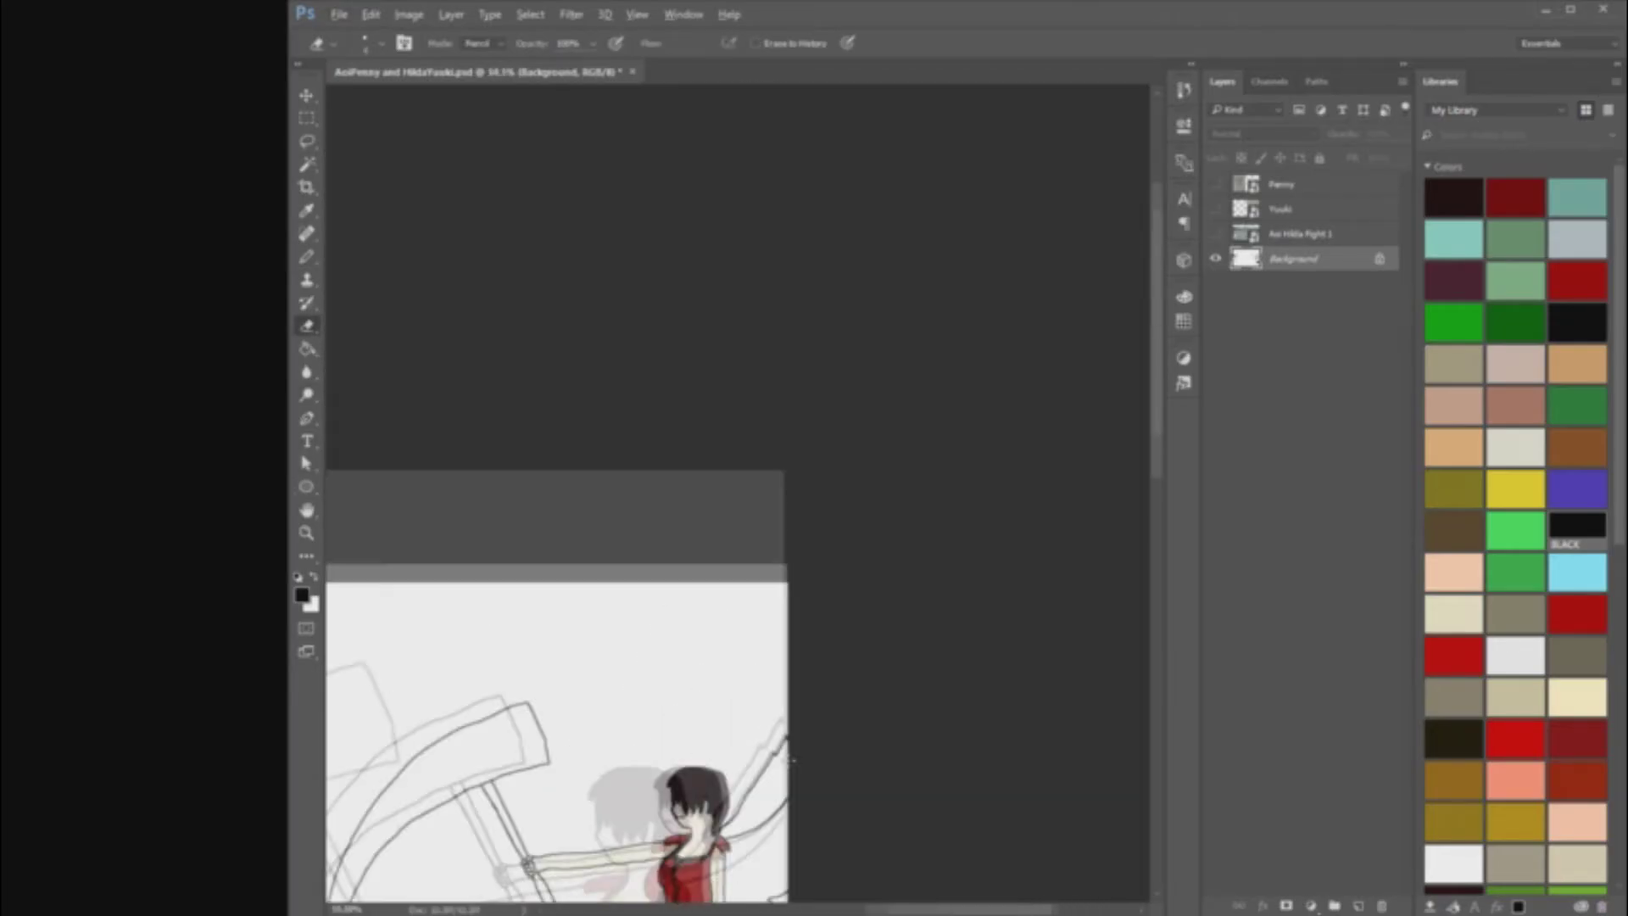
scroll(1107, 496, down, 5)
scroll(1094, 408, up, 3)
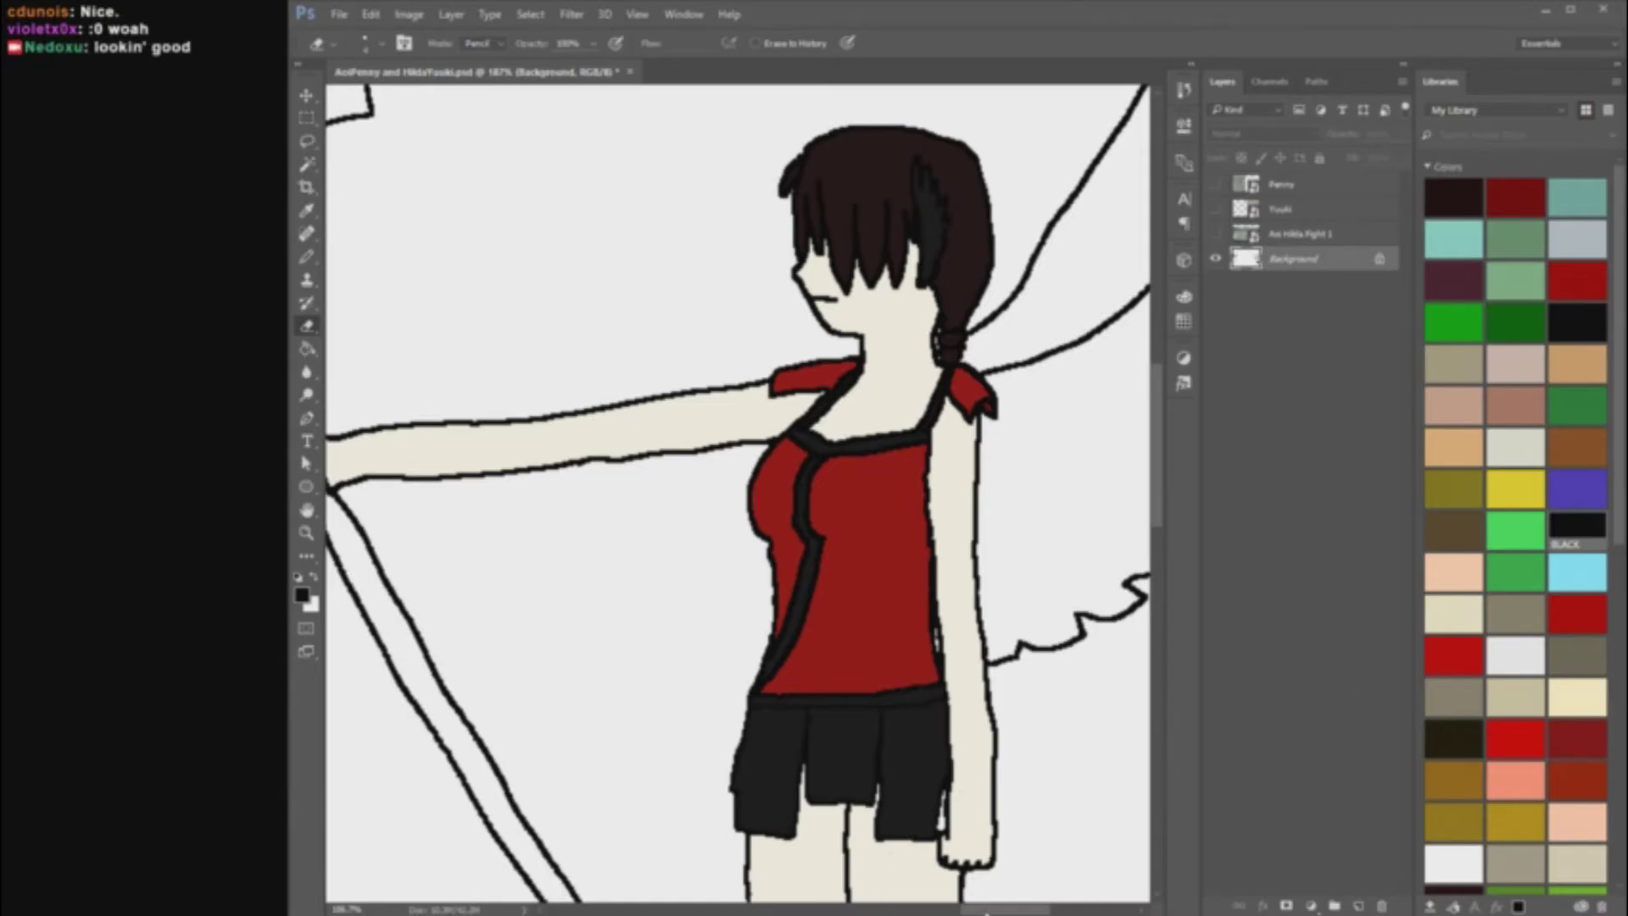
Step: Draw the far wing's ragged inner line from the shoulder bow up to the wing tip
drag(987, 913, 1010, 913)
scroll(807, 438, up, 2)
click(307, 257)
scroll(806, 459, up, 5)
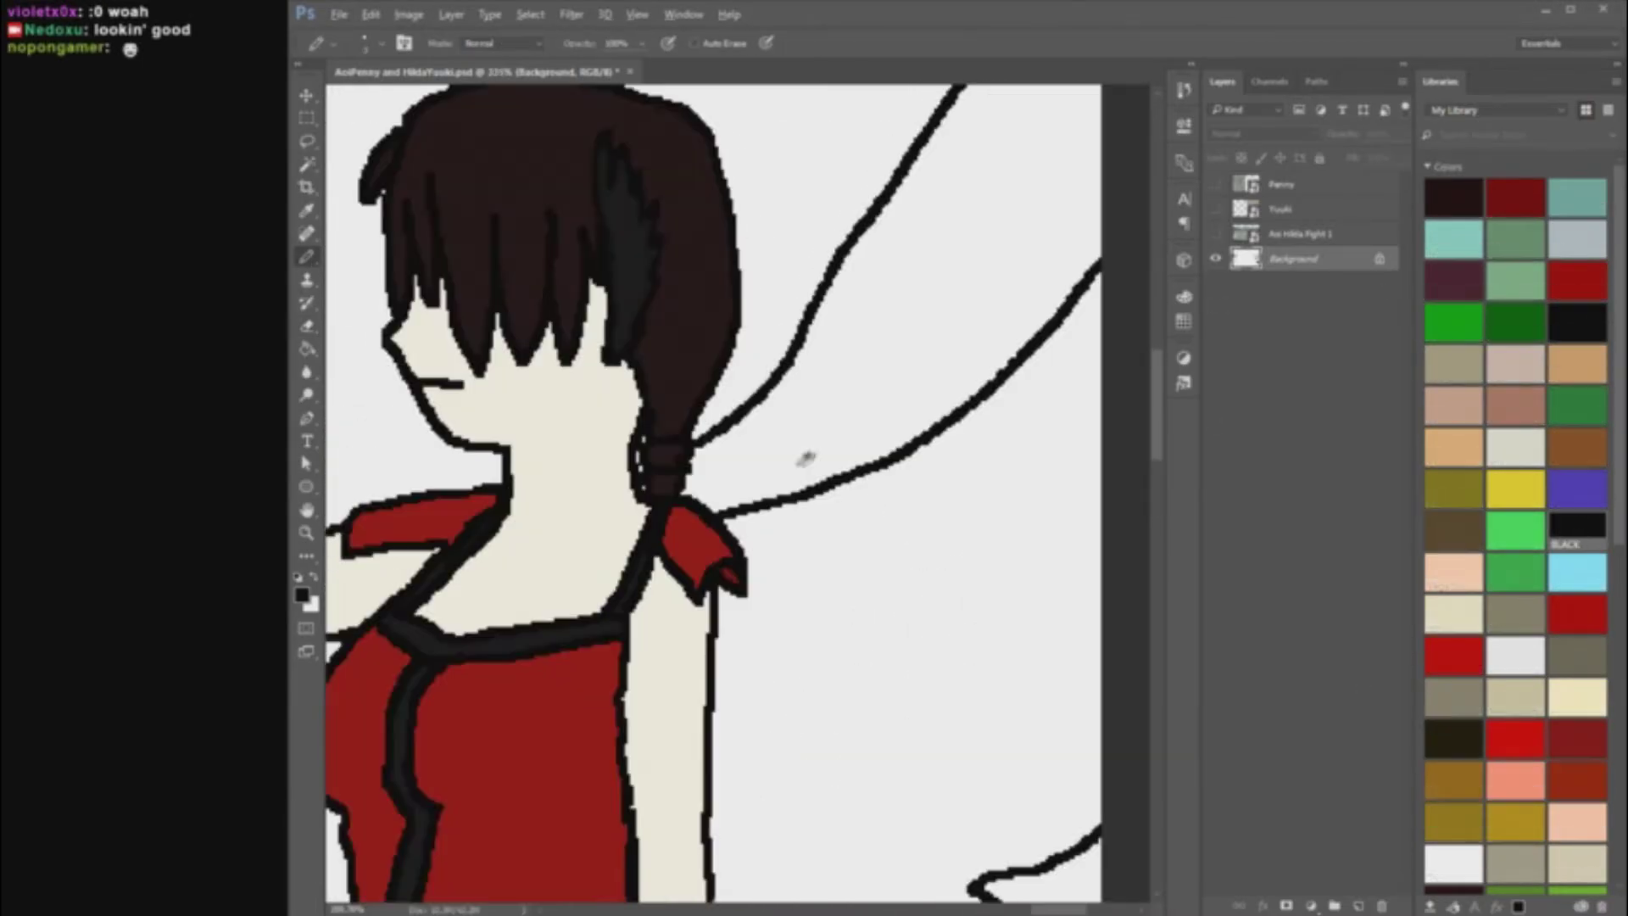
mouse_move(678, 517)
mouse_down()
mouse_move(814, 429)
mouse_move(1039, 127)
mouse_up()
scroll(1081, 268, up, 3)
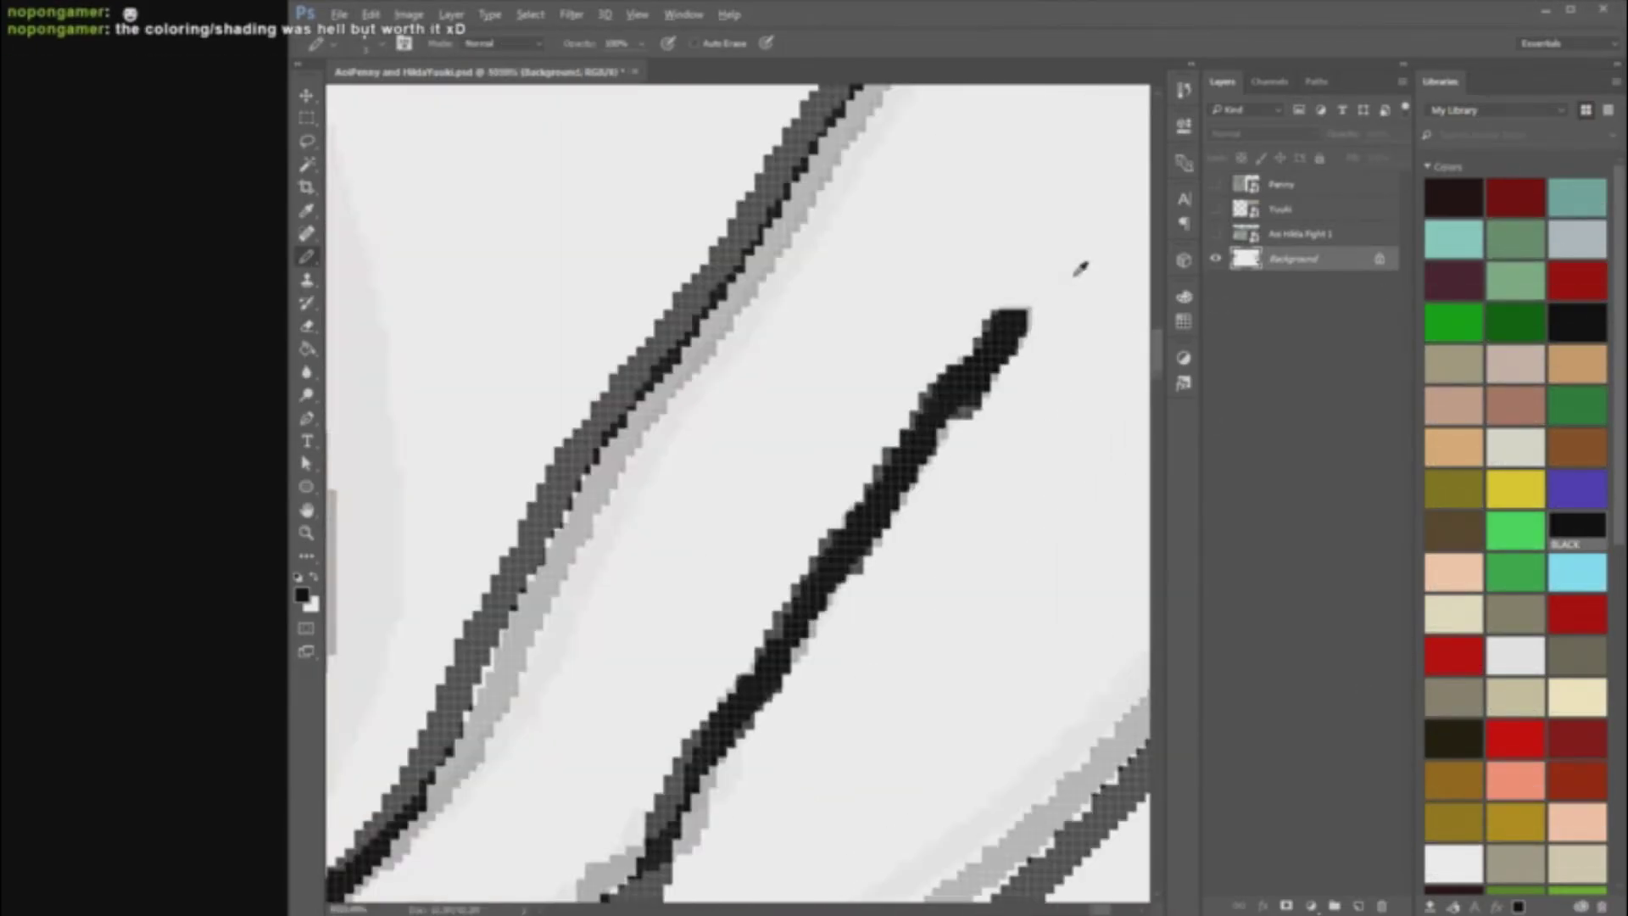
scroll(1081, 268, down, 5)
drag(1092, 332, 1097, 296)
scroll(1103, 500, down, 7)
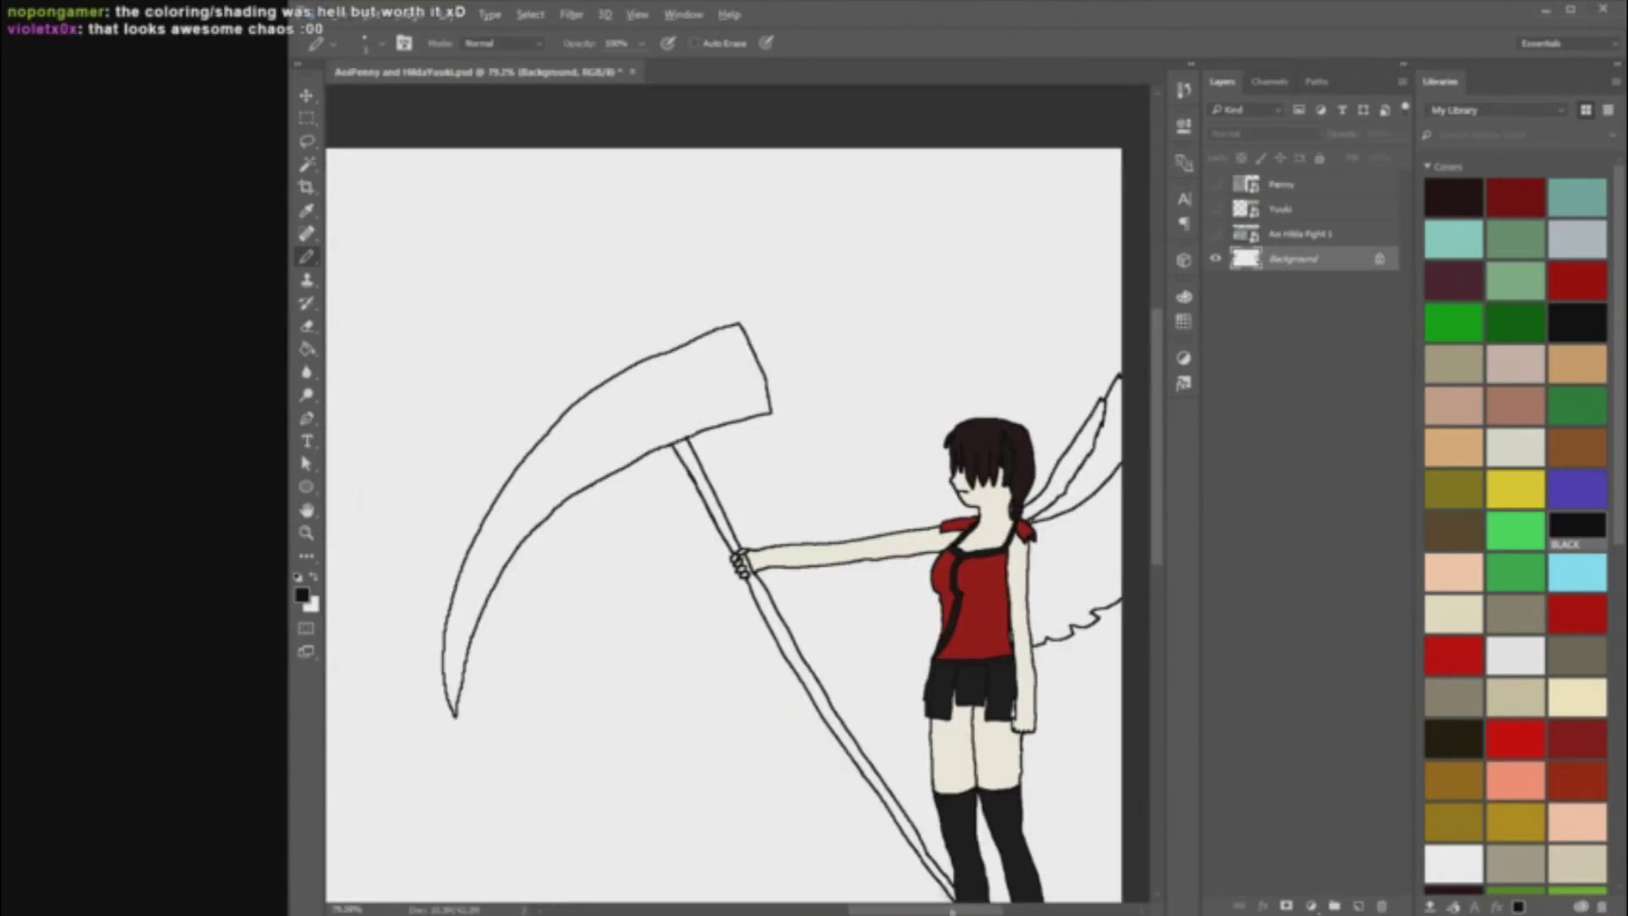
Step: Draw a ragged line beneath the near wing's upper edge and outline a row of short feathers hanging from it
scroll(1094, 526, up, 10)
drag(550, 556, 572, 557)
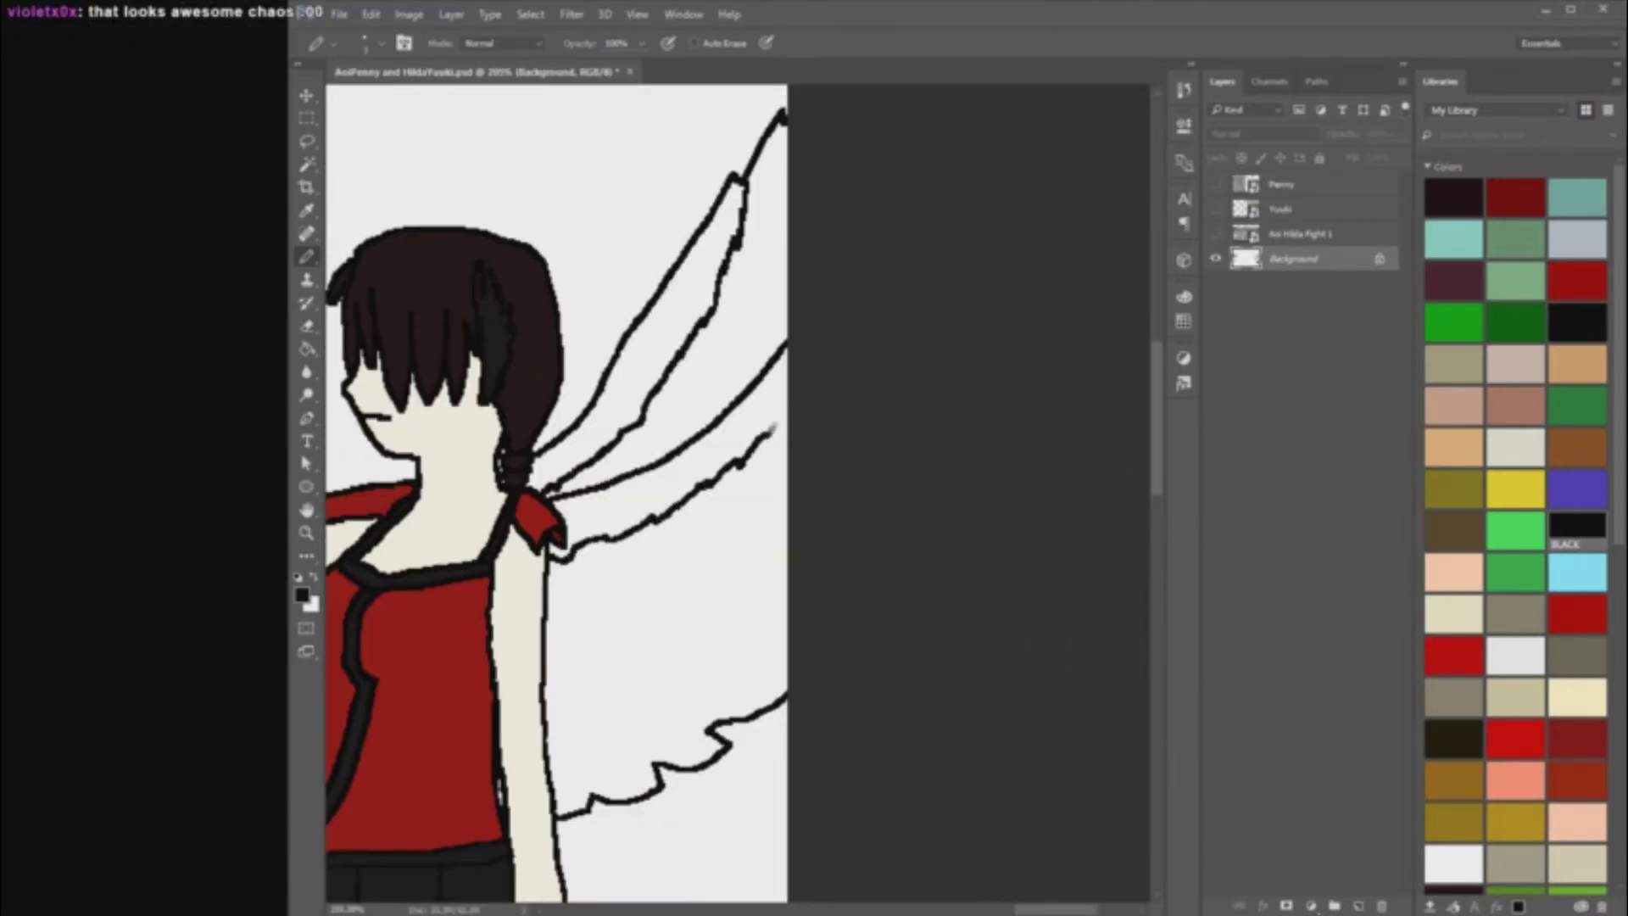
scroll(767, 434, down, 2)
scroll(543, 559, up, 4)
drag(625, 472, 604, 583)
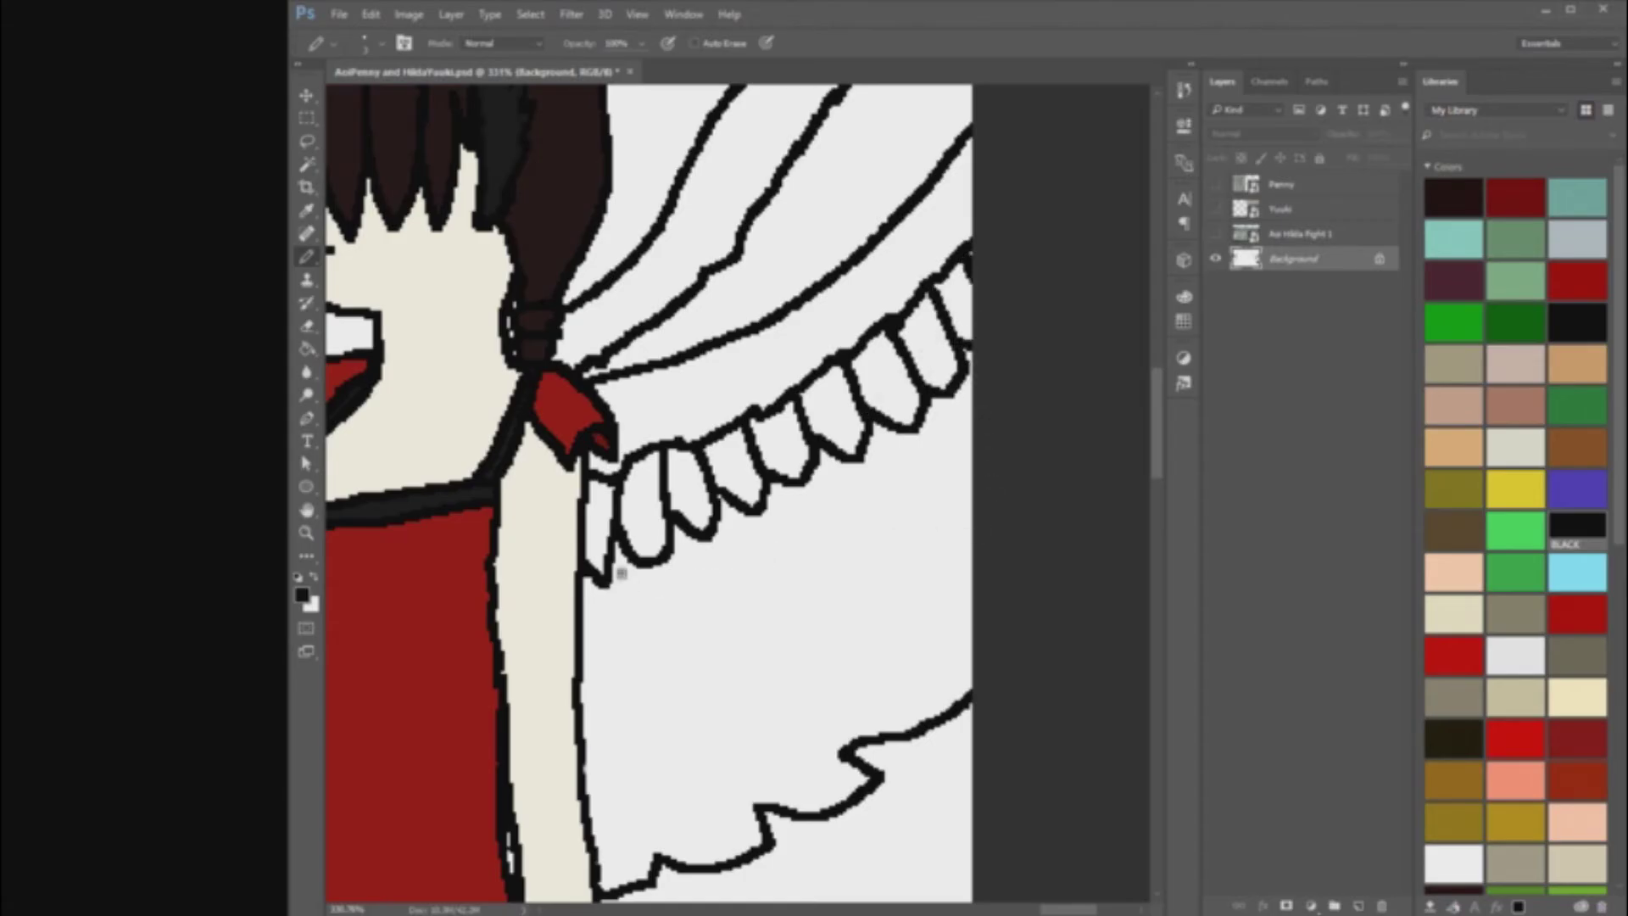
Step: Outline a second row of longer feathers beneath the near wing's short feathers, from the arm to the canvas edge
drag(666, 547, 688, 684)
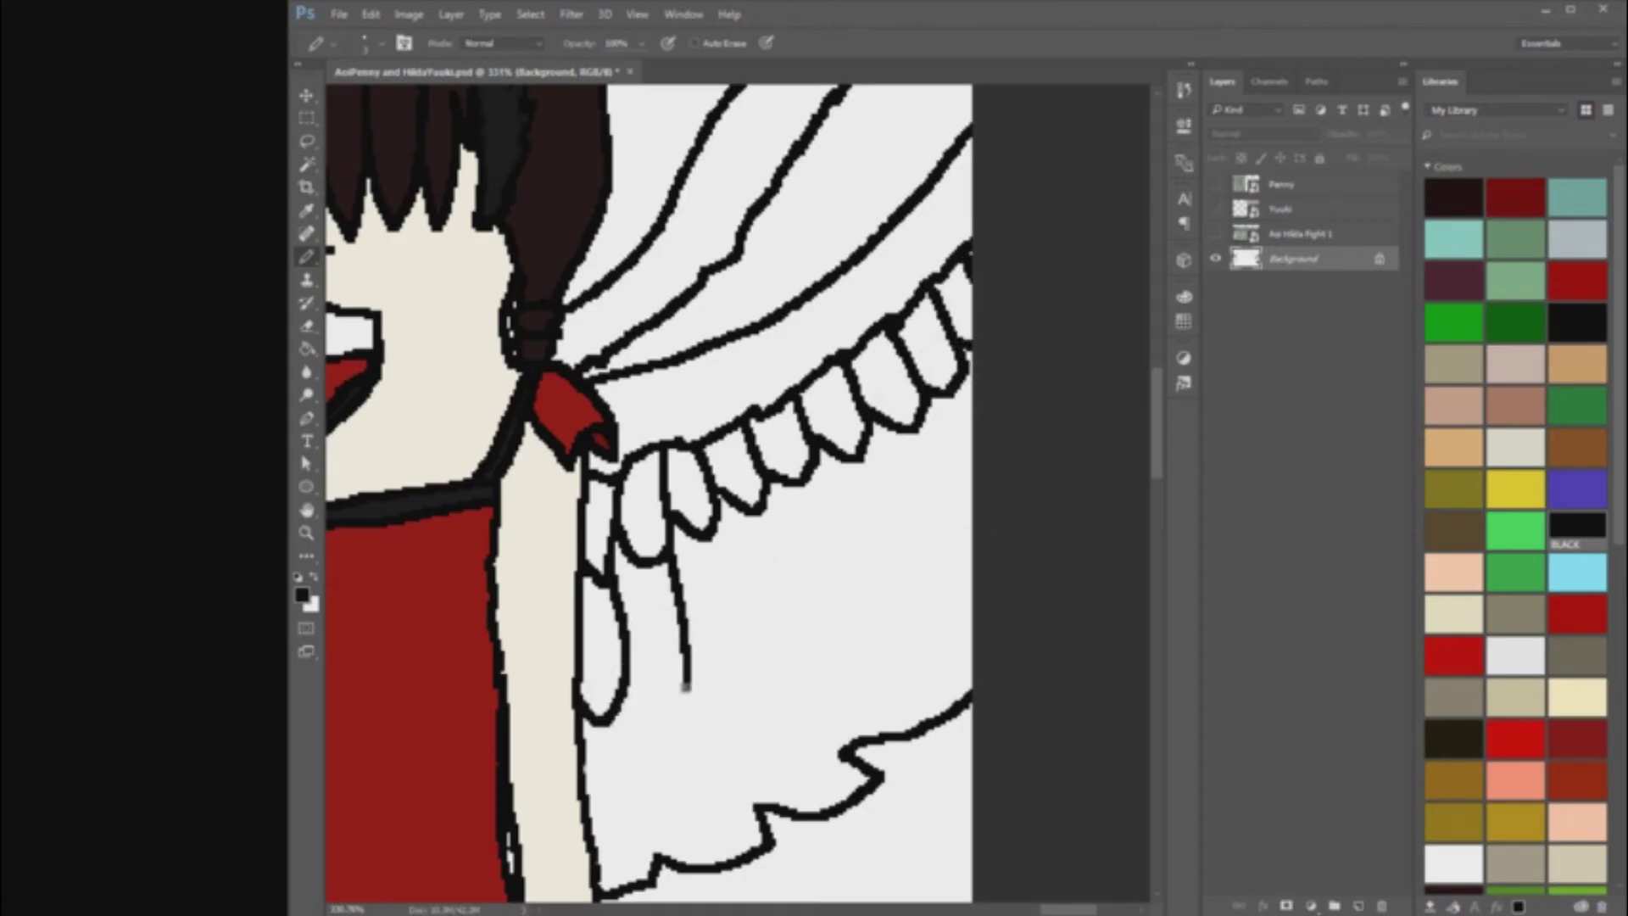
mouse_move(726, 515)
mouse_down()
mouse_move(734, 677)
mouse_move(691, 678)
mouse_up()
drag(768, 501, 808, 617)
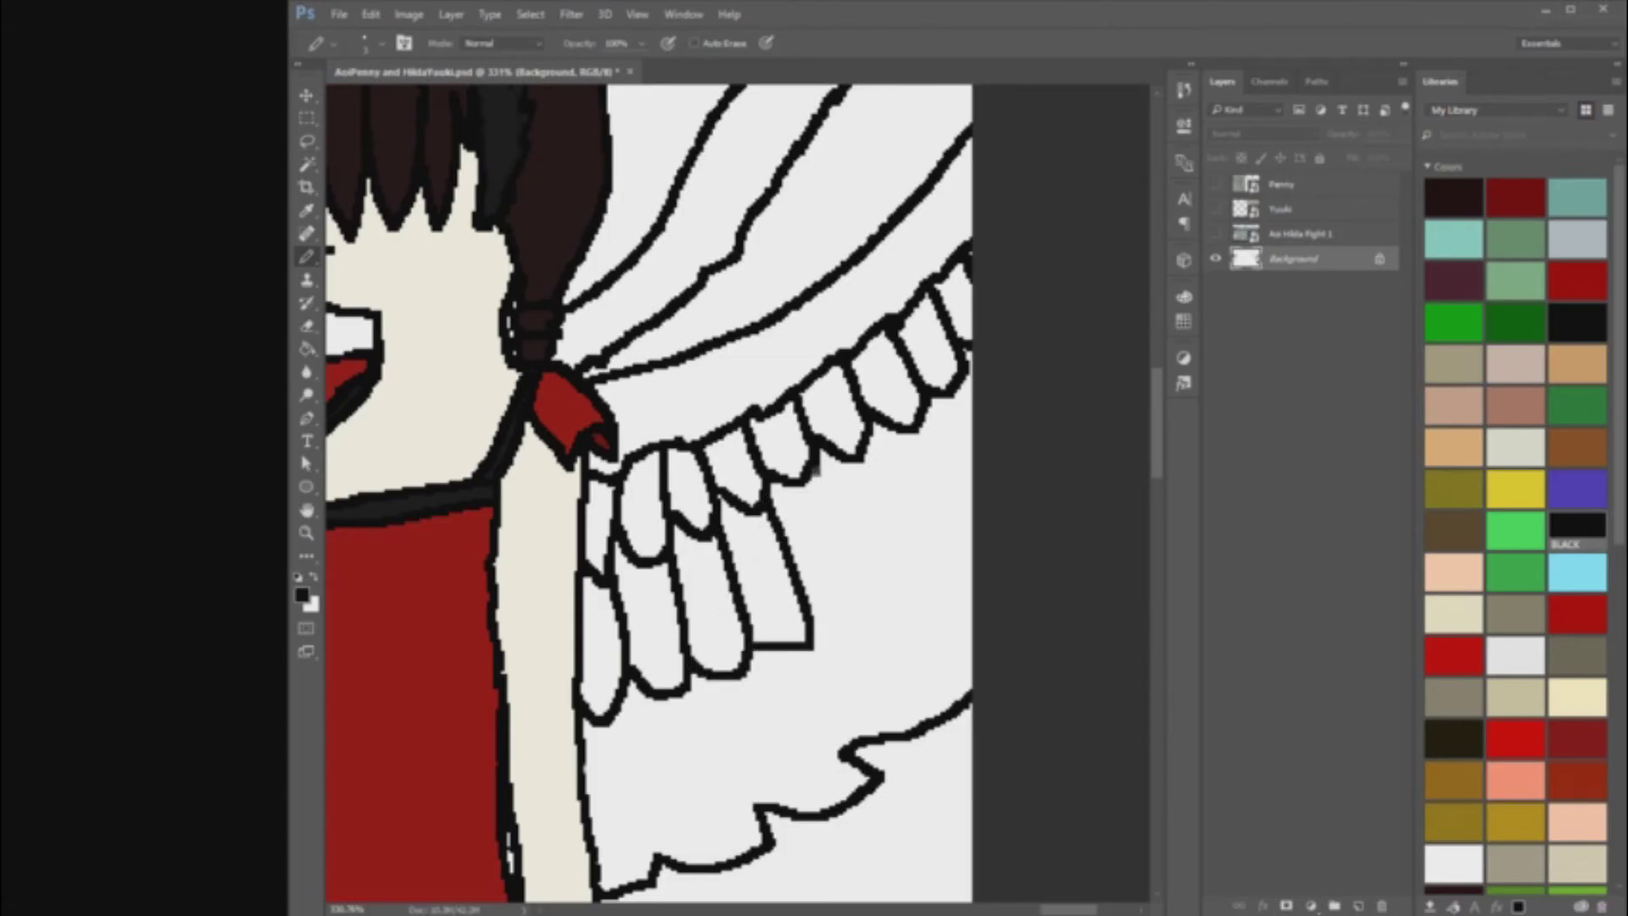
mouse_move(814, 470)
mouse_down()
mouse_move(853, 609)
mouse_move(818, 630)
mouse_up()
drag(870, 437, 913, 568)
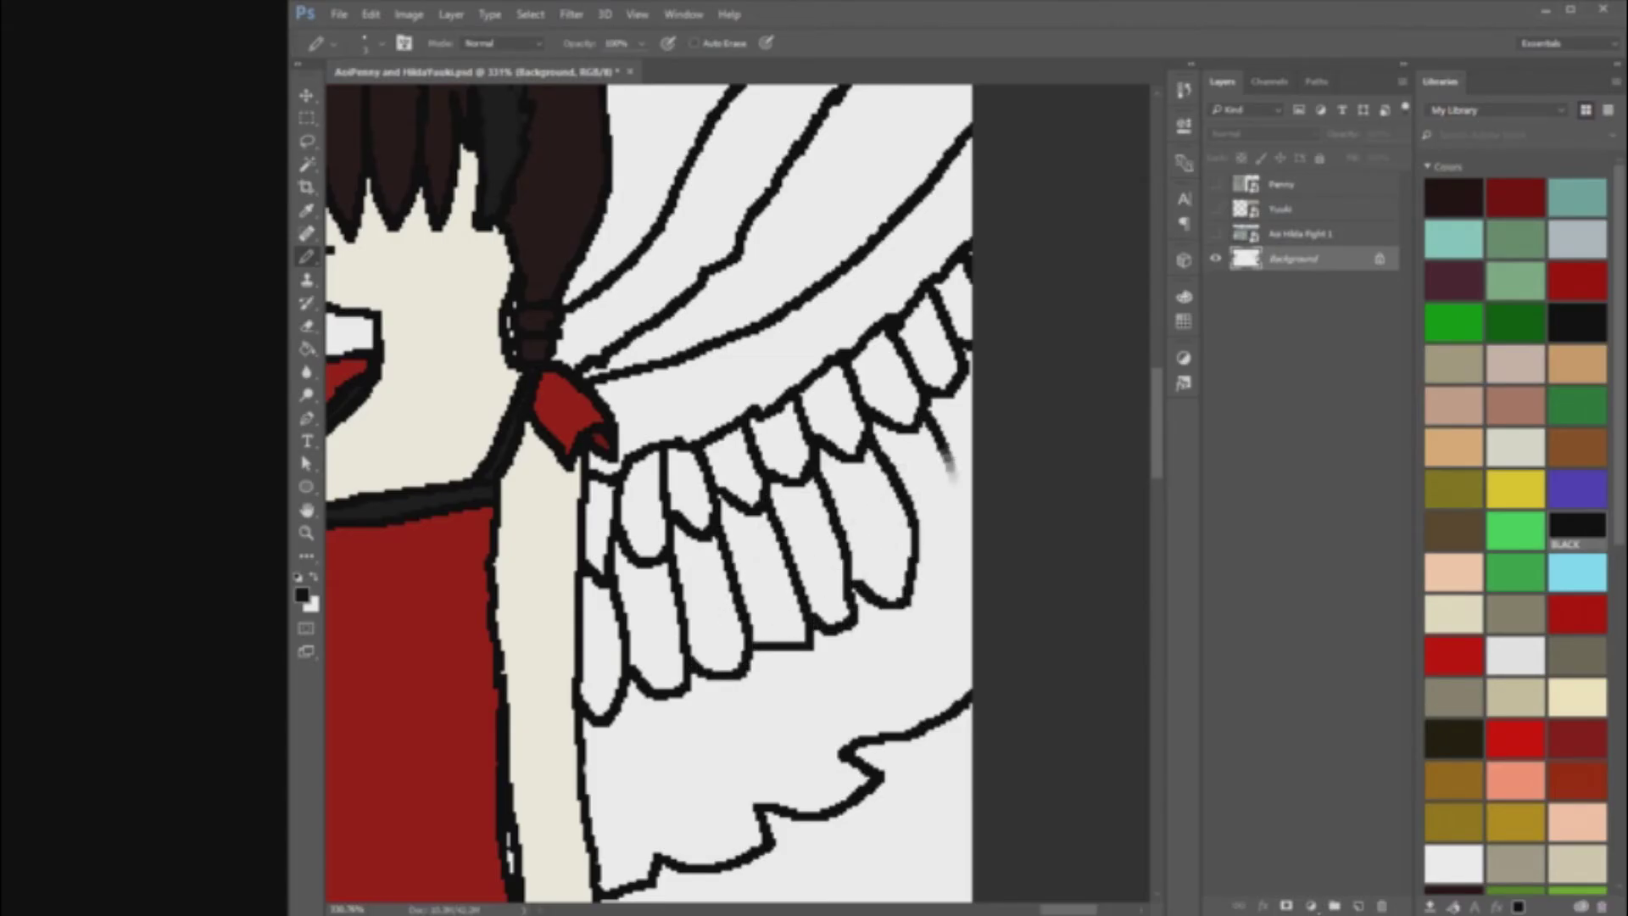
mouse_move(950, 473)
mouse_down()
mouse_move(963, 564)
mouse_move(912, 560)
mouse_up()
Step: Divide the near wing's bottom area into large feathers with lines joining the scalloped edge to the second feather row
scroll(961, 517, down, 3)
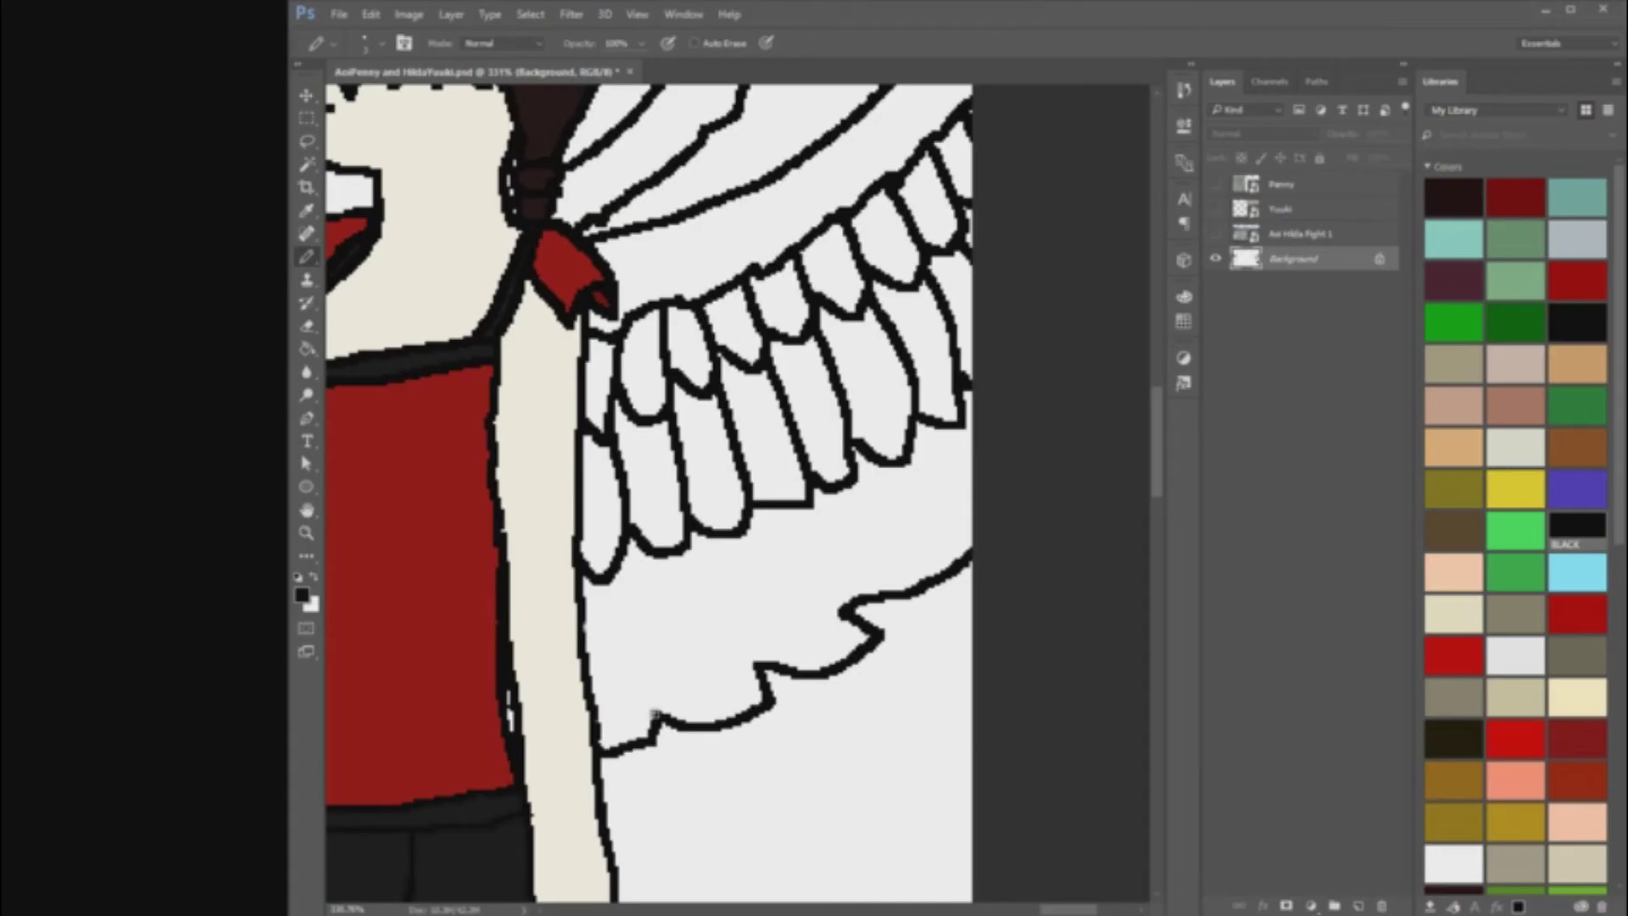
drag(658, 721, 615, 570)
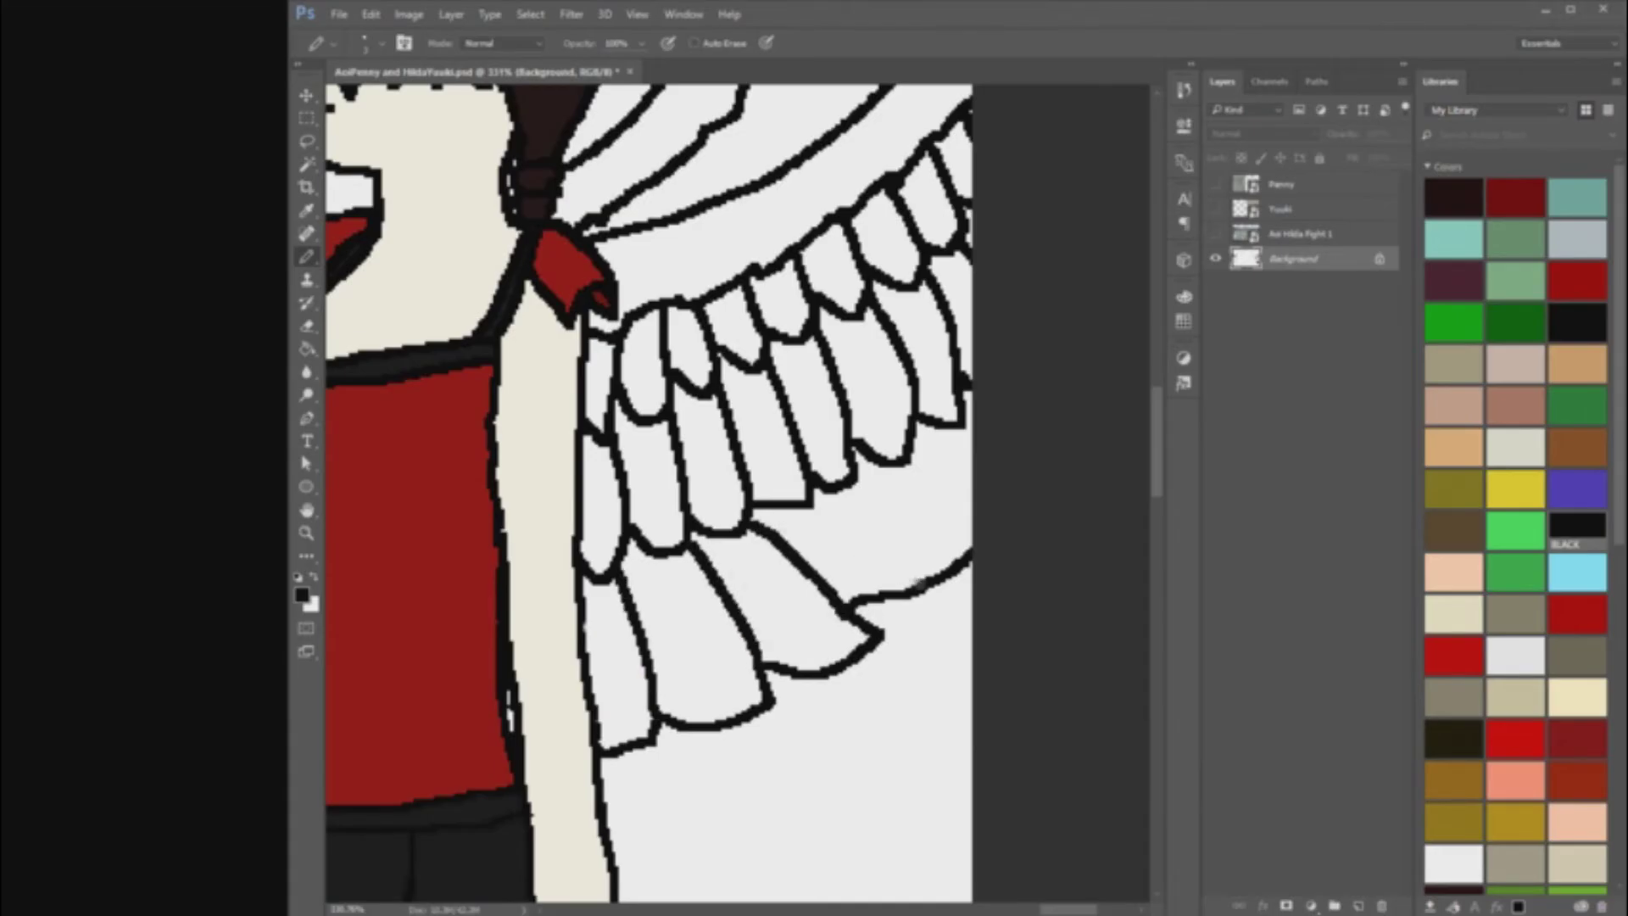
drag(945, 571, 888, 503)
Step: Outline rows of feathers inside the far wing, between its ragged inner line and the near wing's upper edge
scroll(806, 543, down, 5)
scroll(807, 509, up, 5)
scroll(699, 614, up, 3)
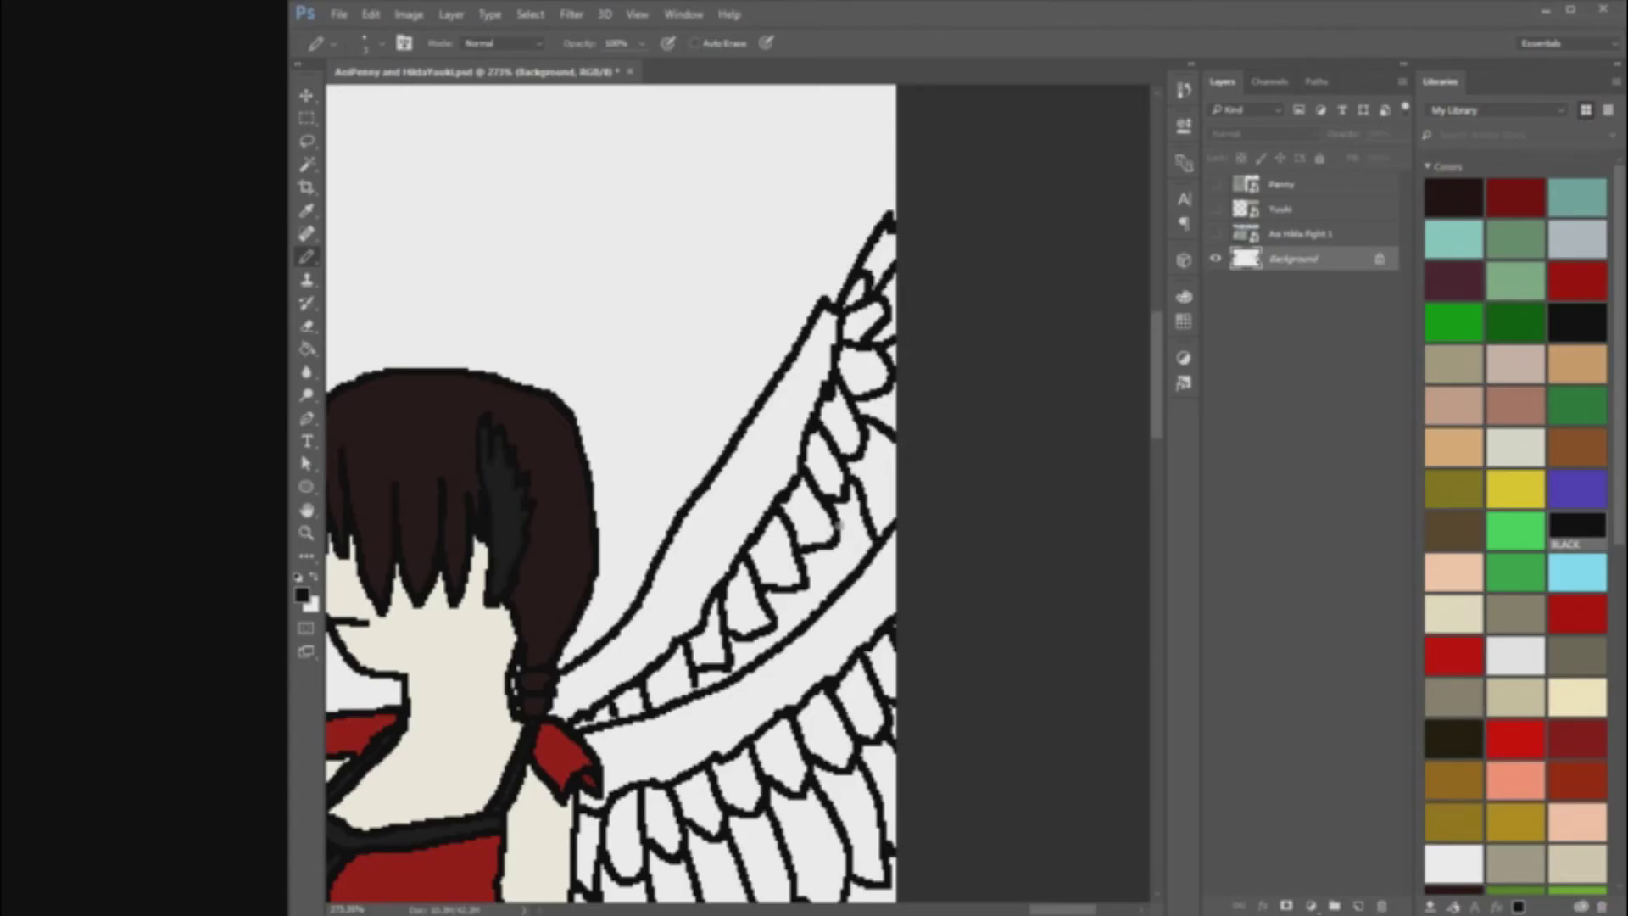
drag(729, 665, 740, 670)
scroll(738, 669, down, 20)
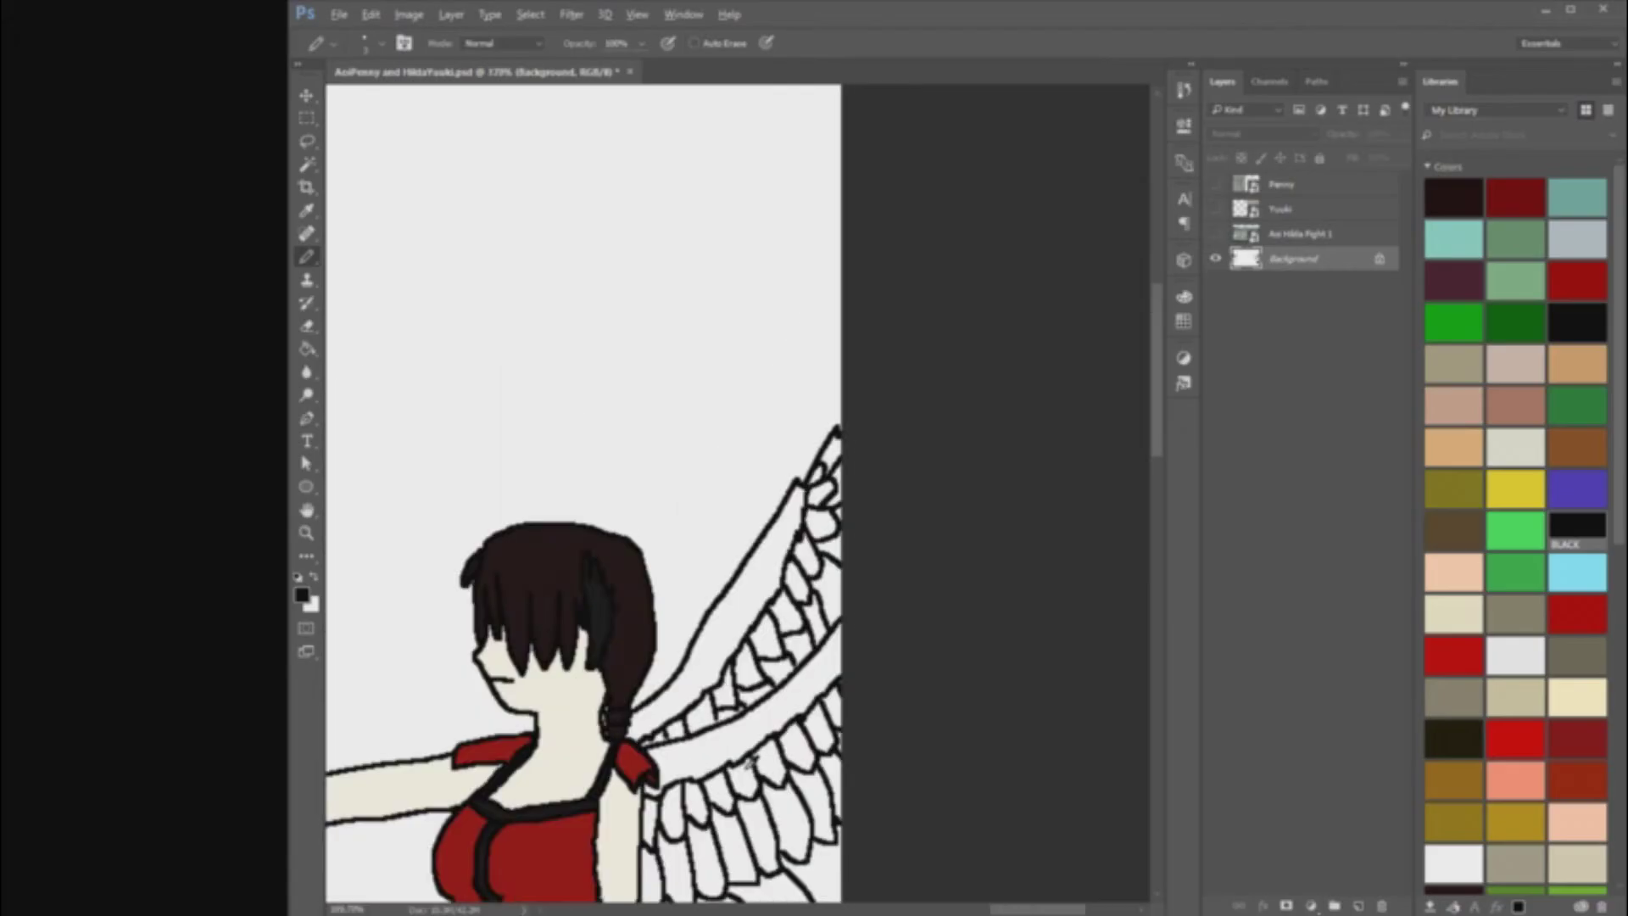
Step: Fill the small white gaps between the red top and the hanging arm with the near-black Cuffs swatch, using the Paint Bucket
scroll(1058, 368, up, 10)
scroll(1103, 356, down, 10)
scroll(1116, 353, up, 20)
scroll(1527, 768, down, 10)
click(1515, 574)
right_click(307, 348)
click(386, 366)
scroll(869, 765, up, 15)
click(812, 798)
click(807, 770)
scroll(1016, 585, down, 15)
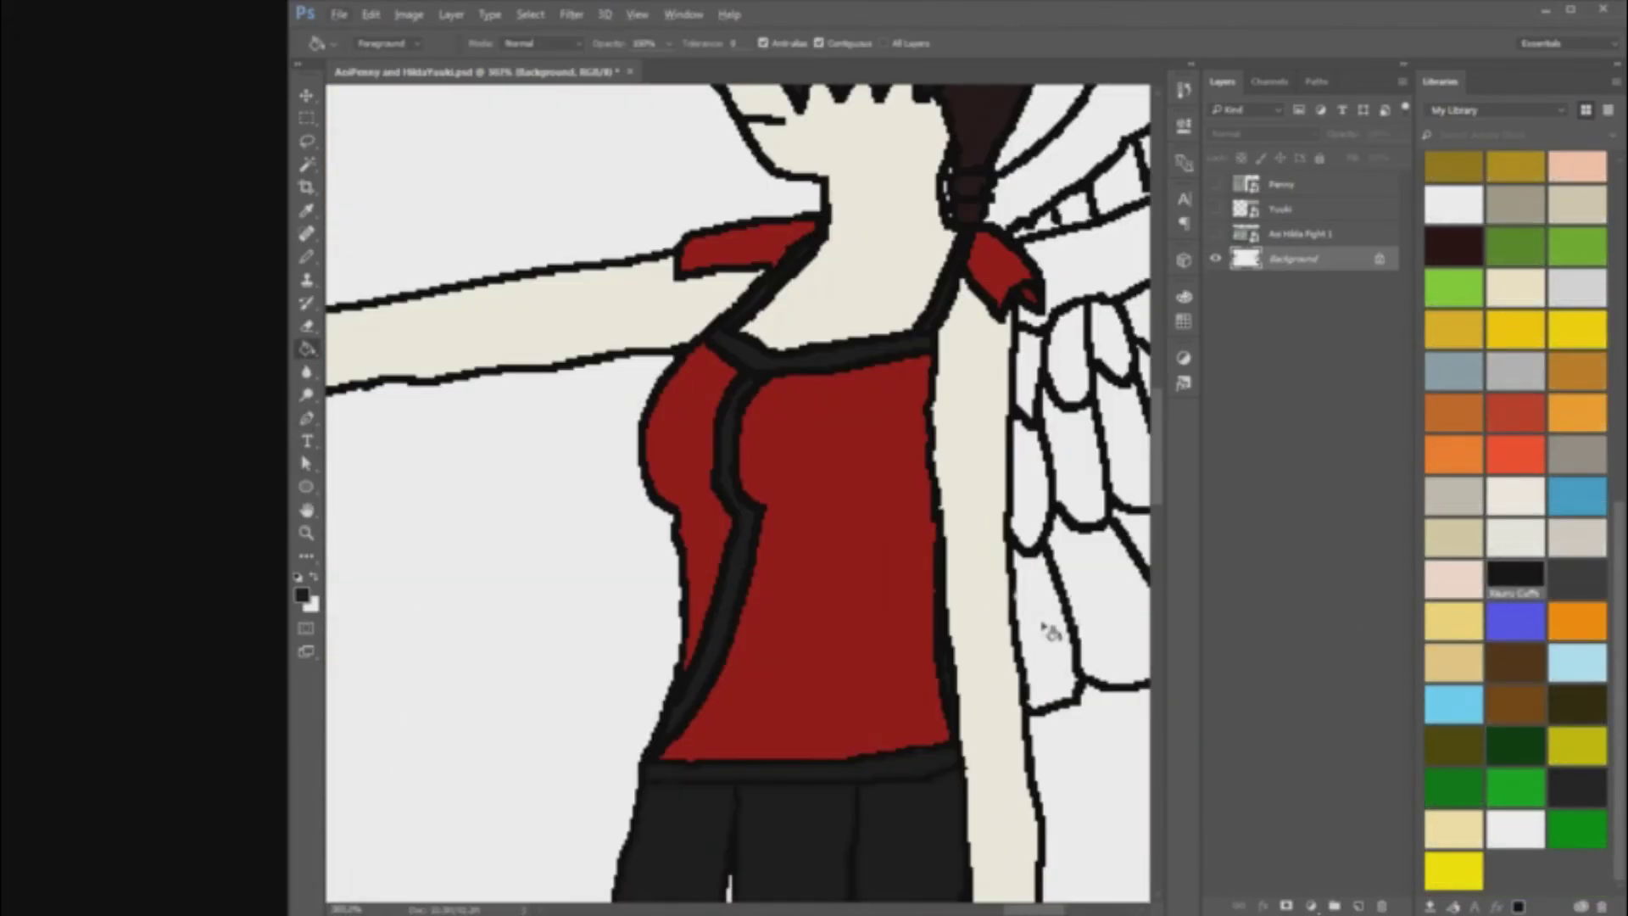
Step: Fill all the feathers and the upper band of the near wing with the near-black Cuffs swatch, using the Paint Bucket
click(1050, 628)
click(1115, 611)
click(1029, 483)
click(1080, 449)
scroll(1128, 500, down, 10)
scroll(1145, 475, up, 10)
scroll(1145, 467, up, 3)
click(1051, 572)
click(1086, 511)
click(1020, 409)
click(993, 314)
click(1060, 386)
click(1112, 350)
scroll(1145, 471, right, 9)
scroll(658, 181, down, 6)
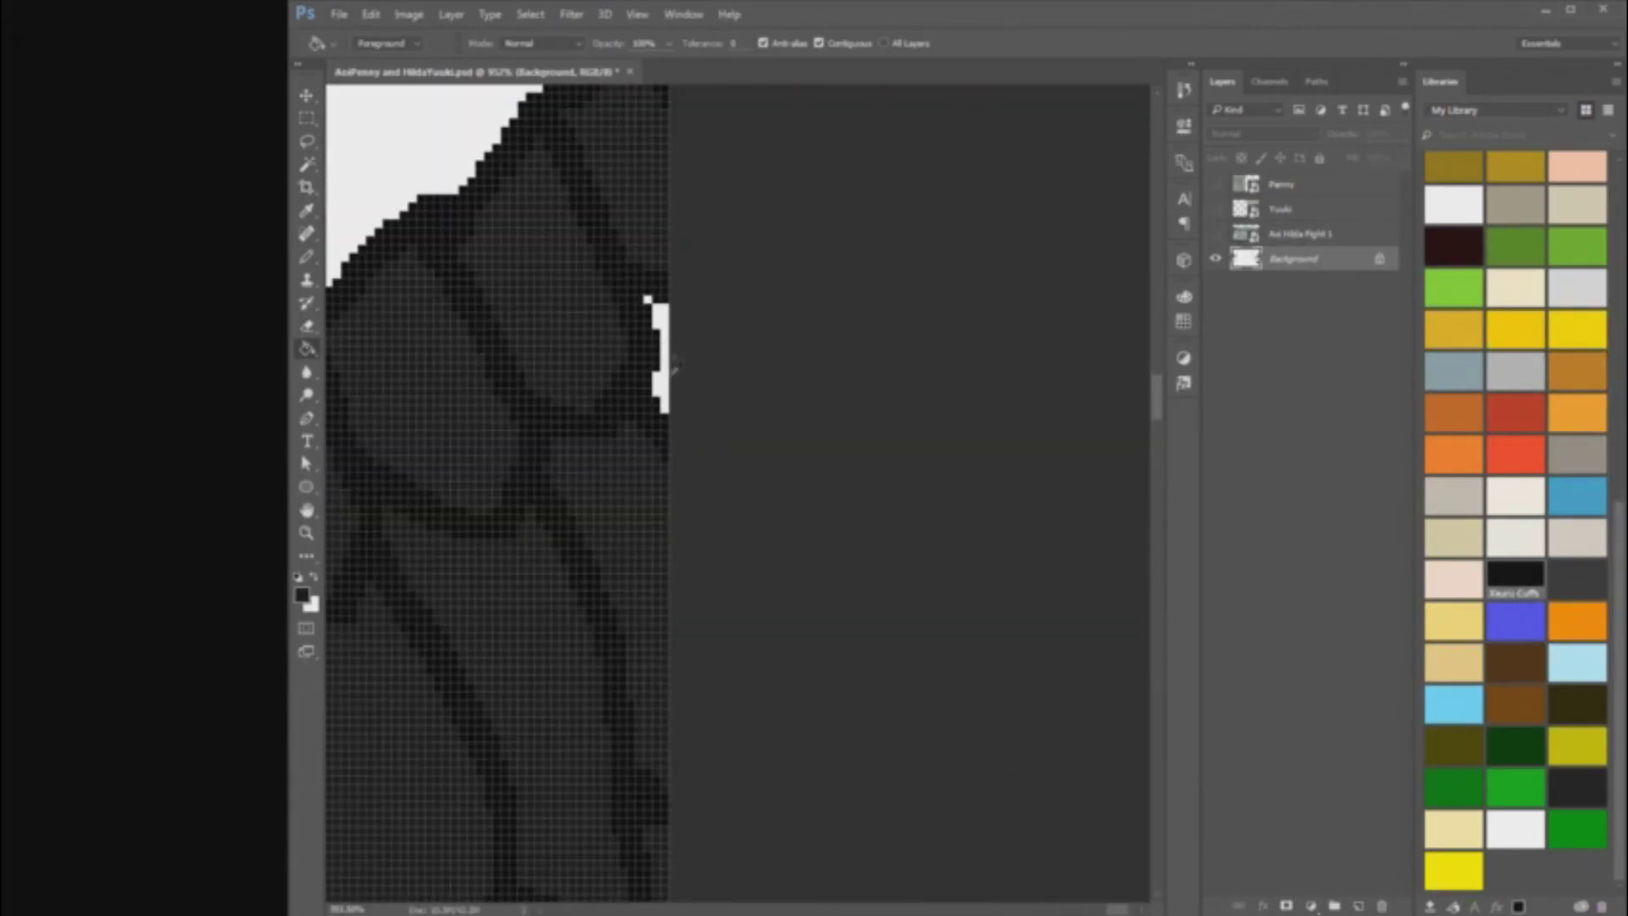
scroll(418, 330, up, 6)
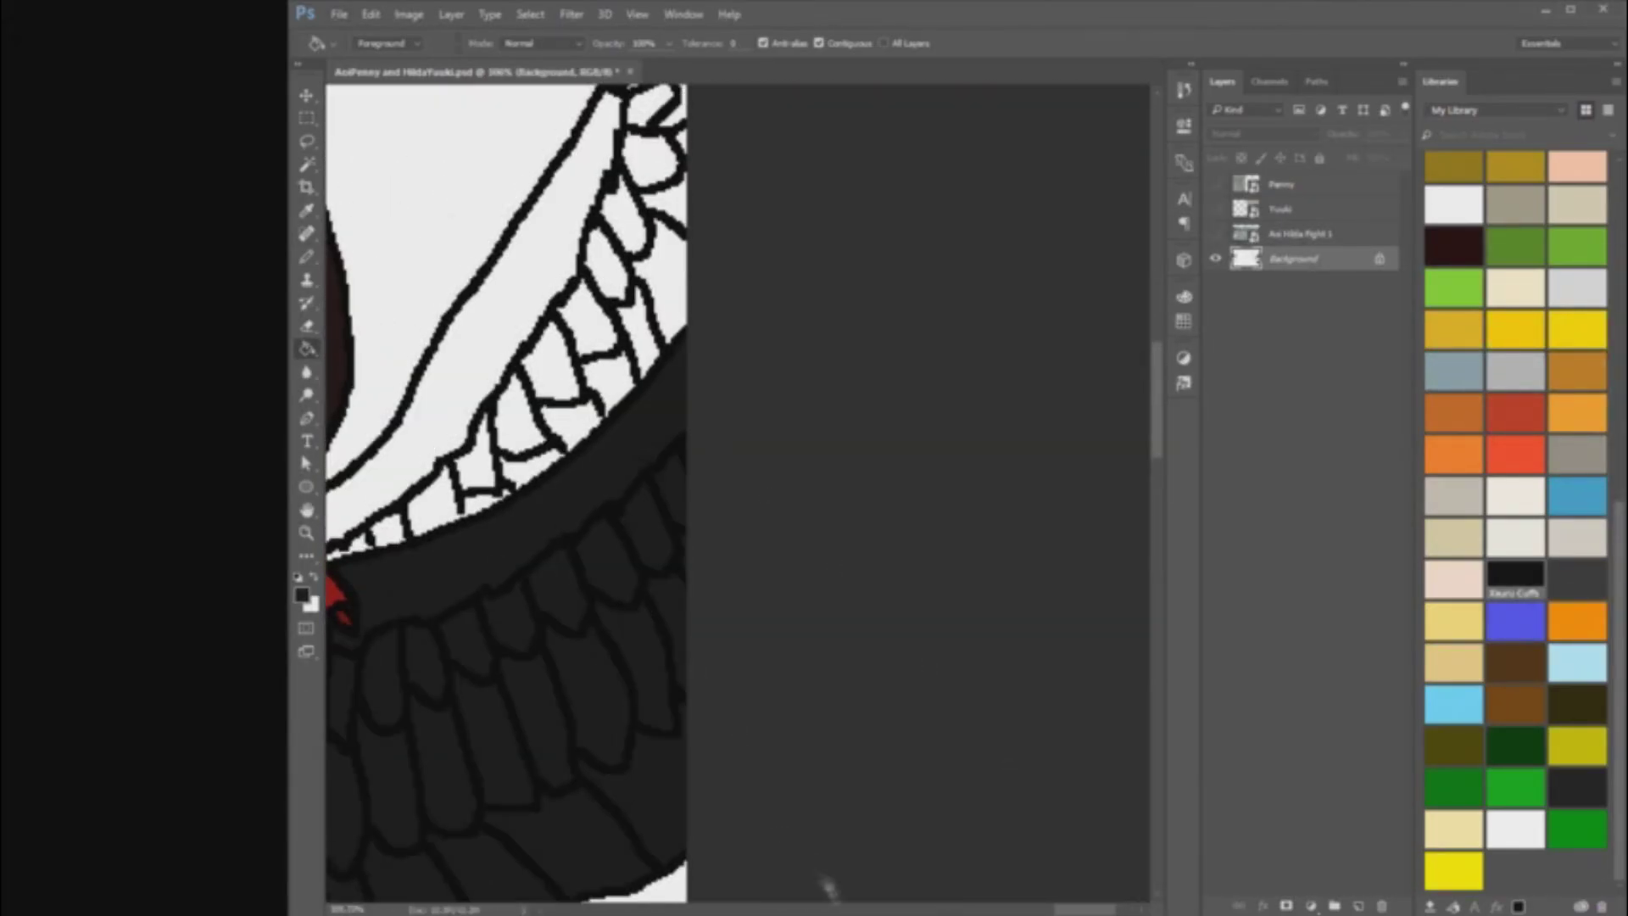
Step: Fill the far wing's upper band and all its feathers with the same near-black colour
click(1079, 310)
click(1009, 246)
click(1111, 216)
click(1133, 316)
scroll(1135, 320, down, 6)
scroll(1142, 373, up, 6)
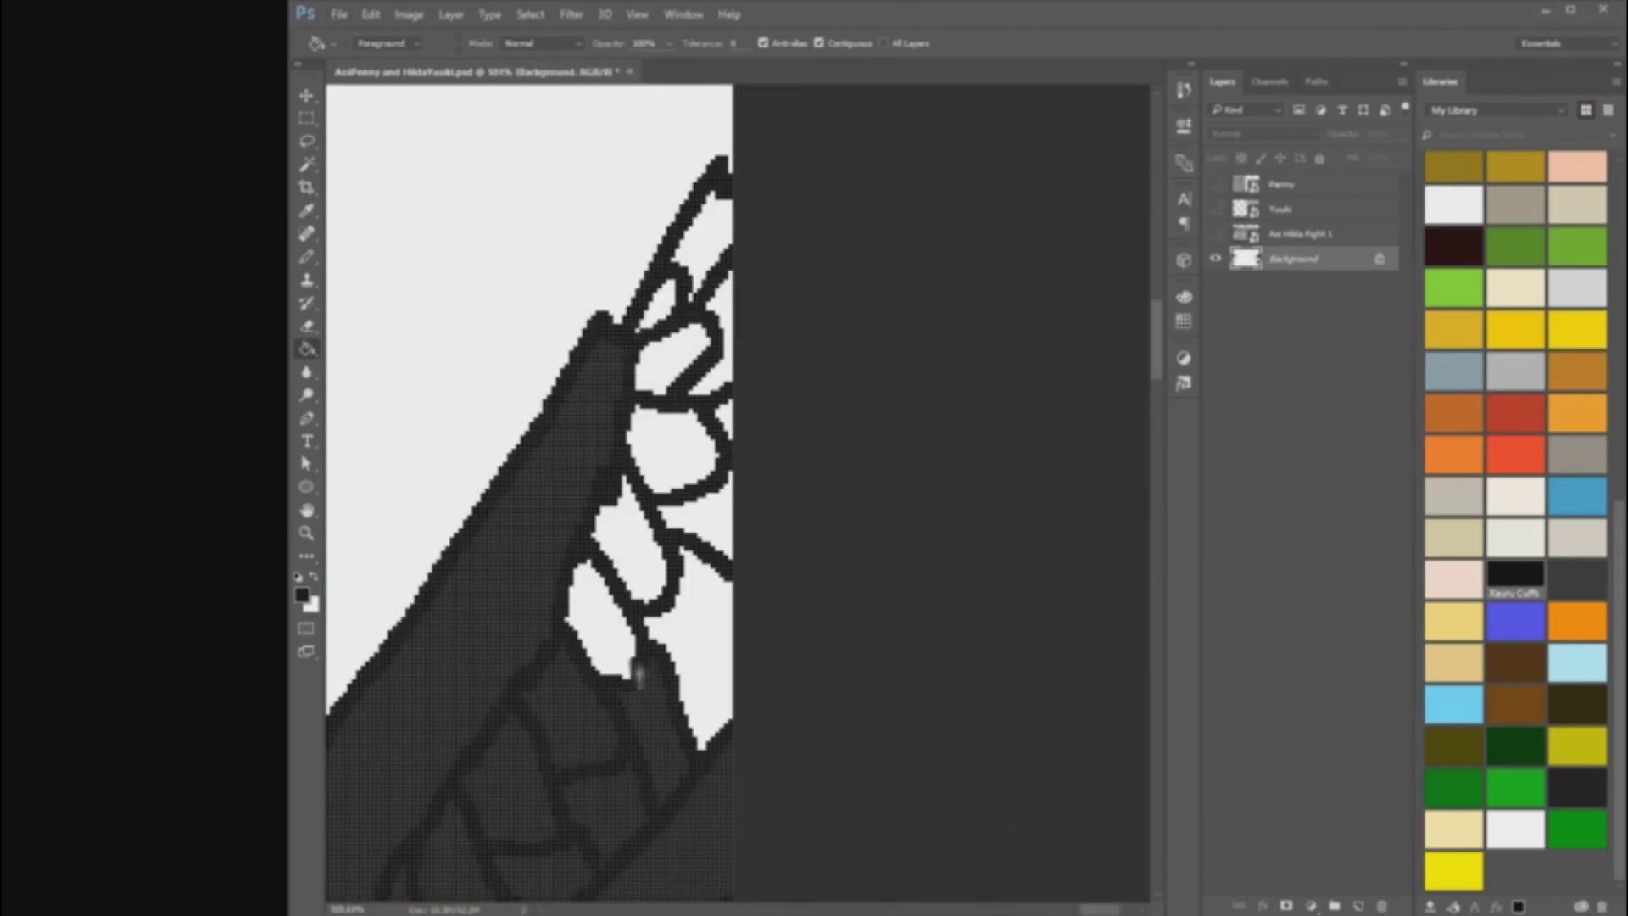
click(608, 632)
click(638, 564)
click(691, 606)
click(705, 516)
click(688, 444)
click(671, 305)
scroll(687, 298, down, 6)
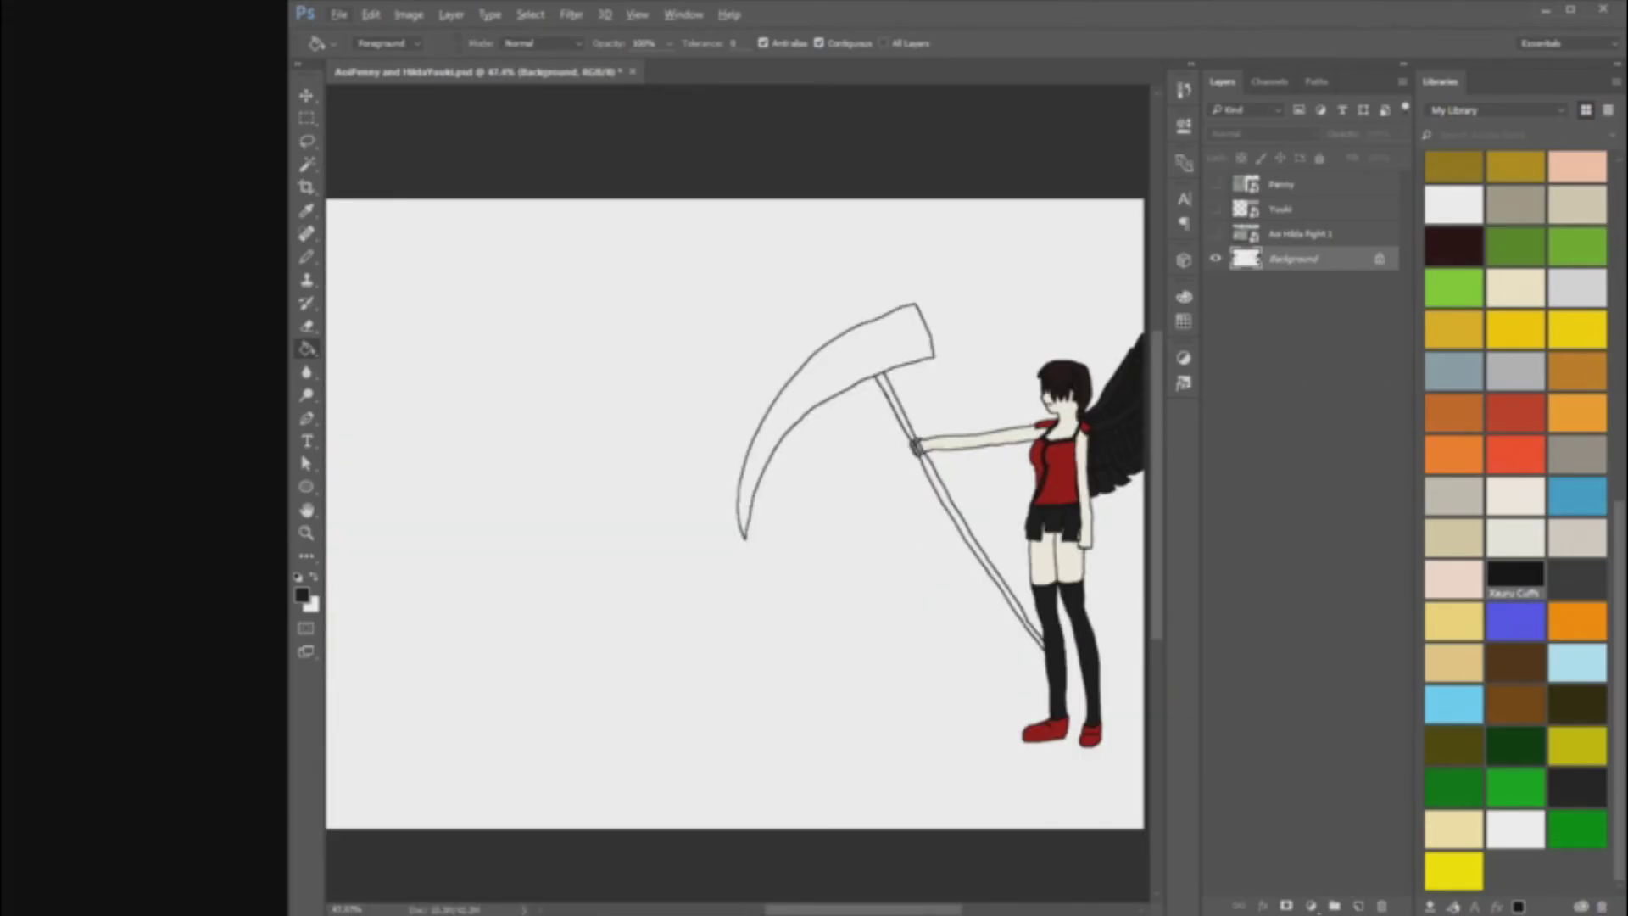
Step: Mix the pale green #add0b2, add it to the library as a named swatch, and fill the scythe blade with it
scroll(957, 411, up, 5)
scroll(1444, 611, up, 8)
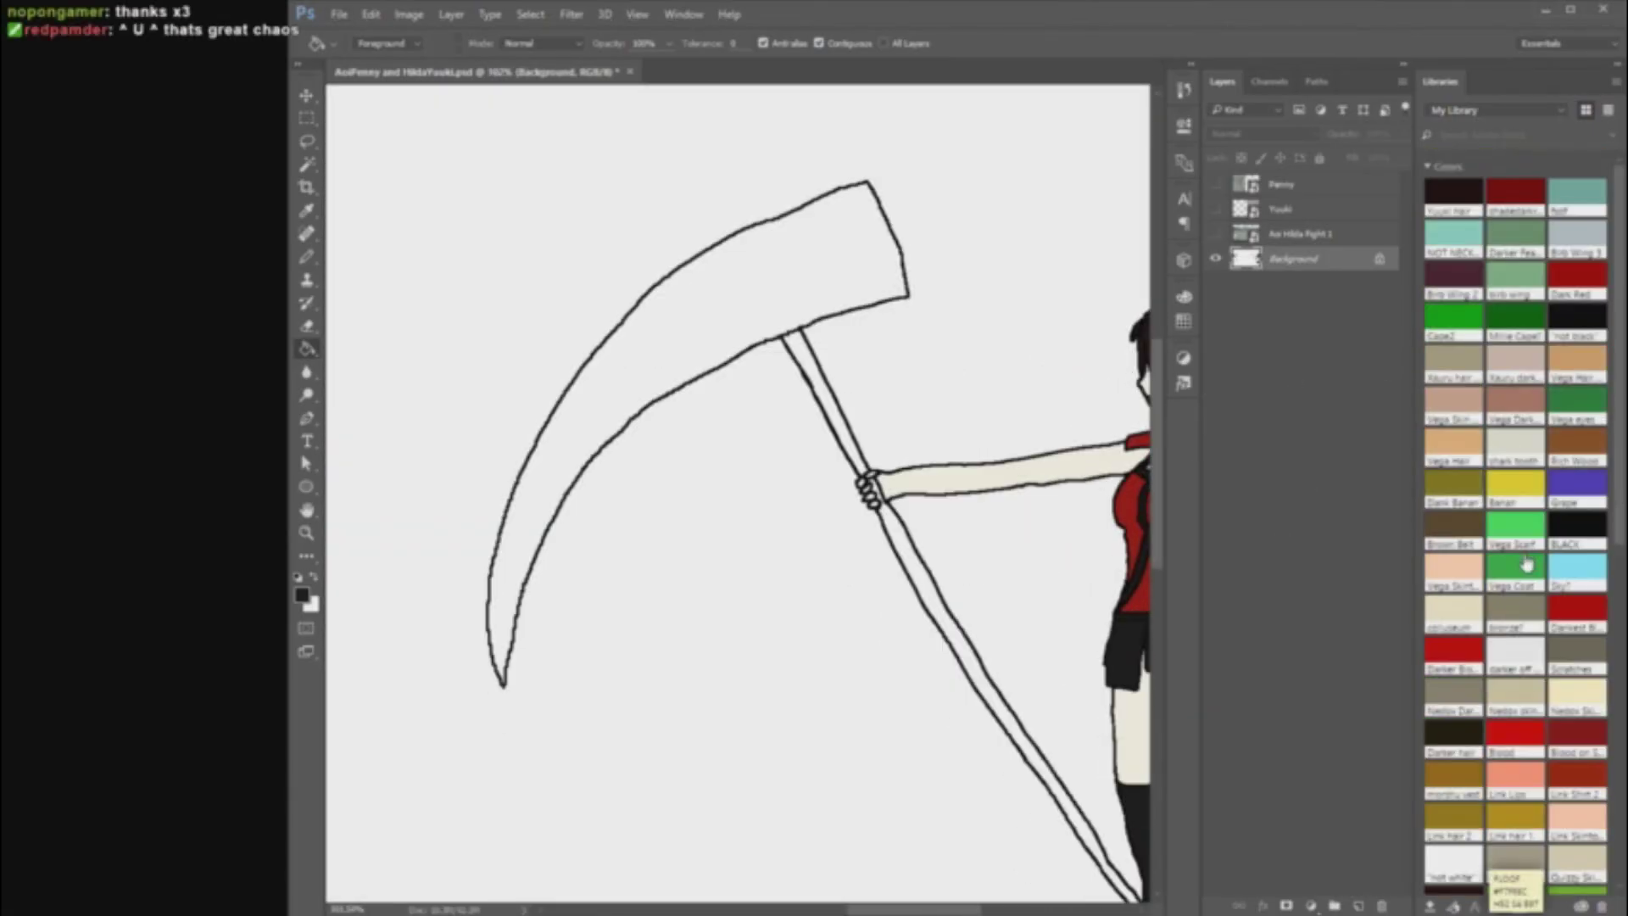
scroll(1071, 330, down, 5)
scroll(1014, 374, up, 5)
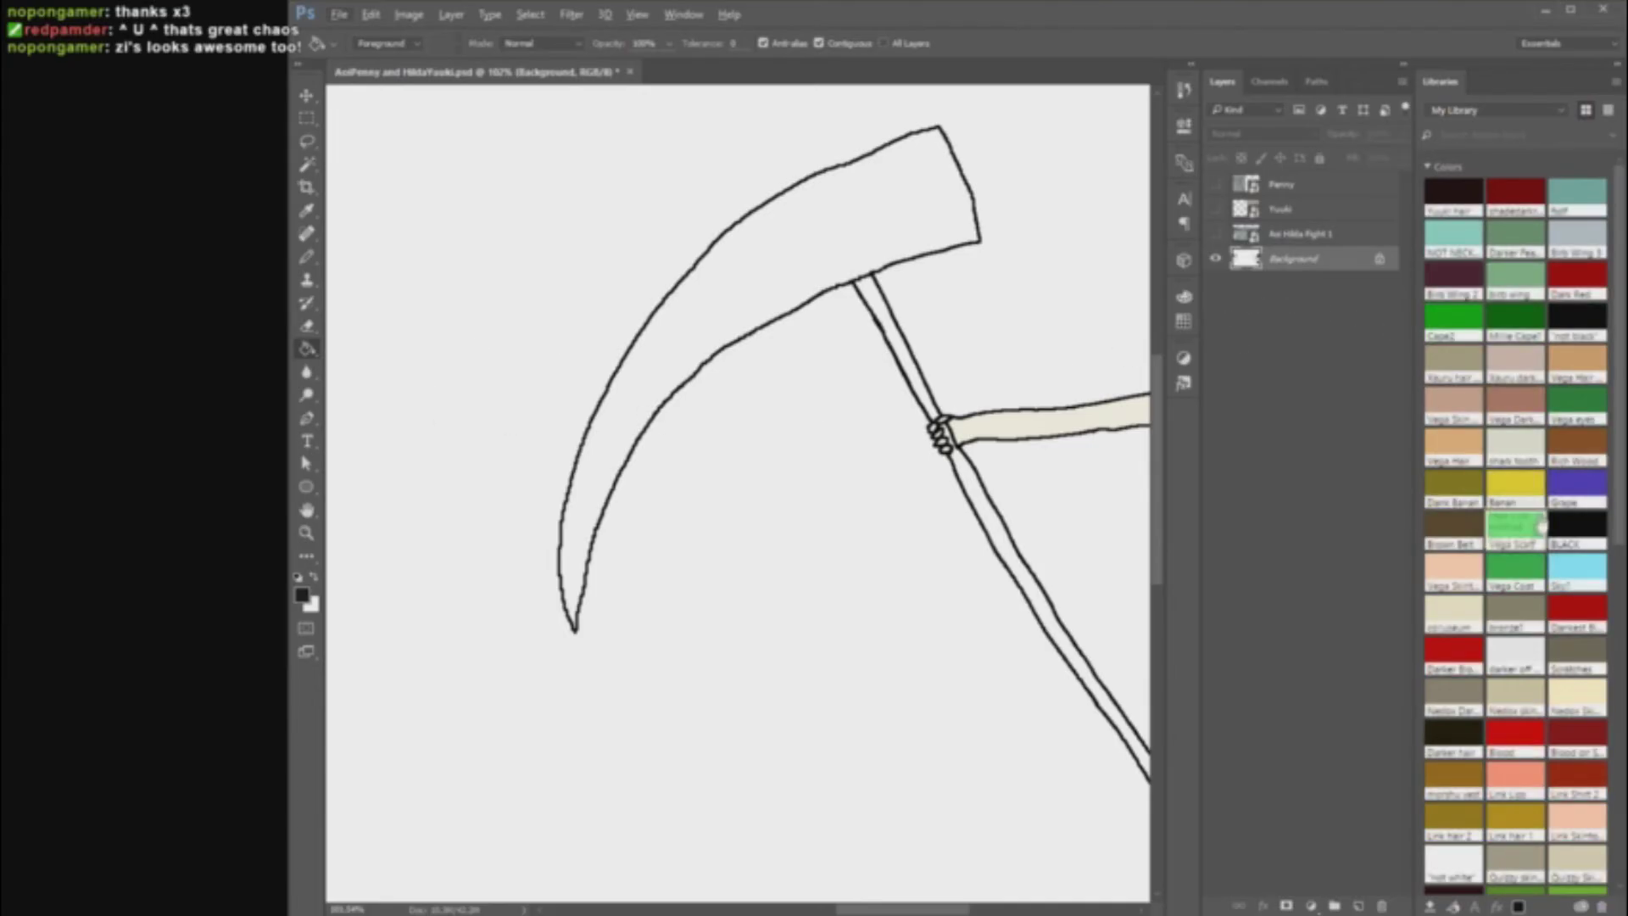
double_click(1515, 572)
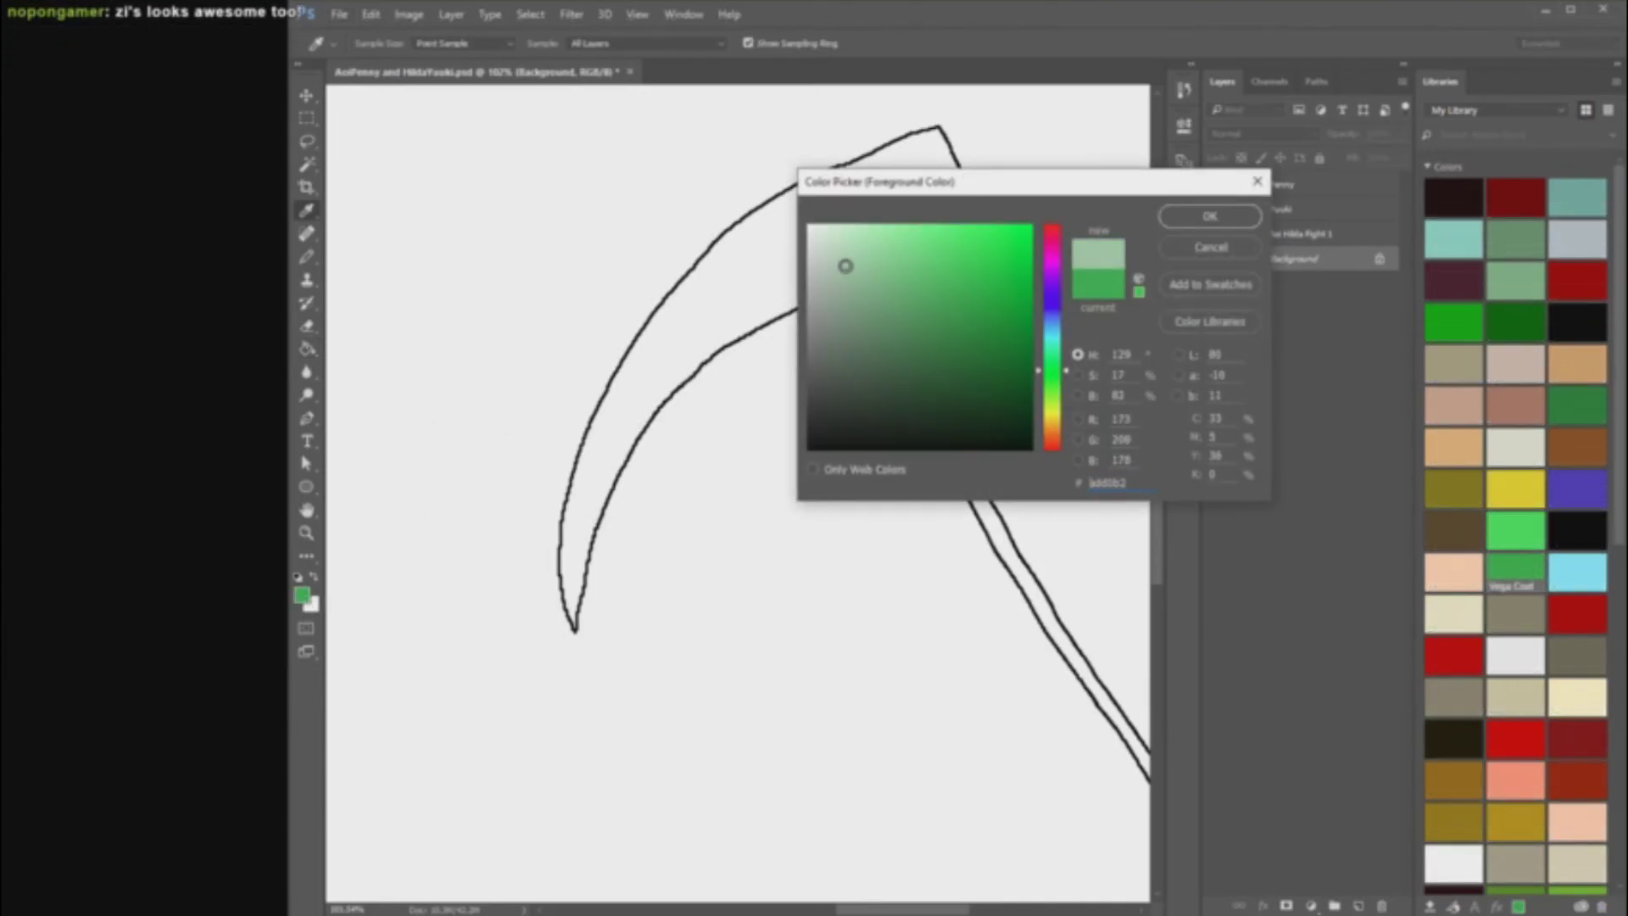
click(1213, 287)
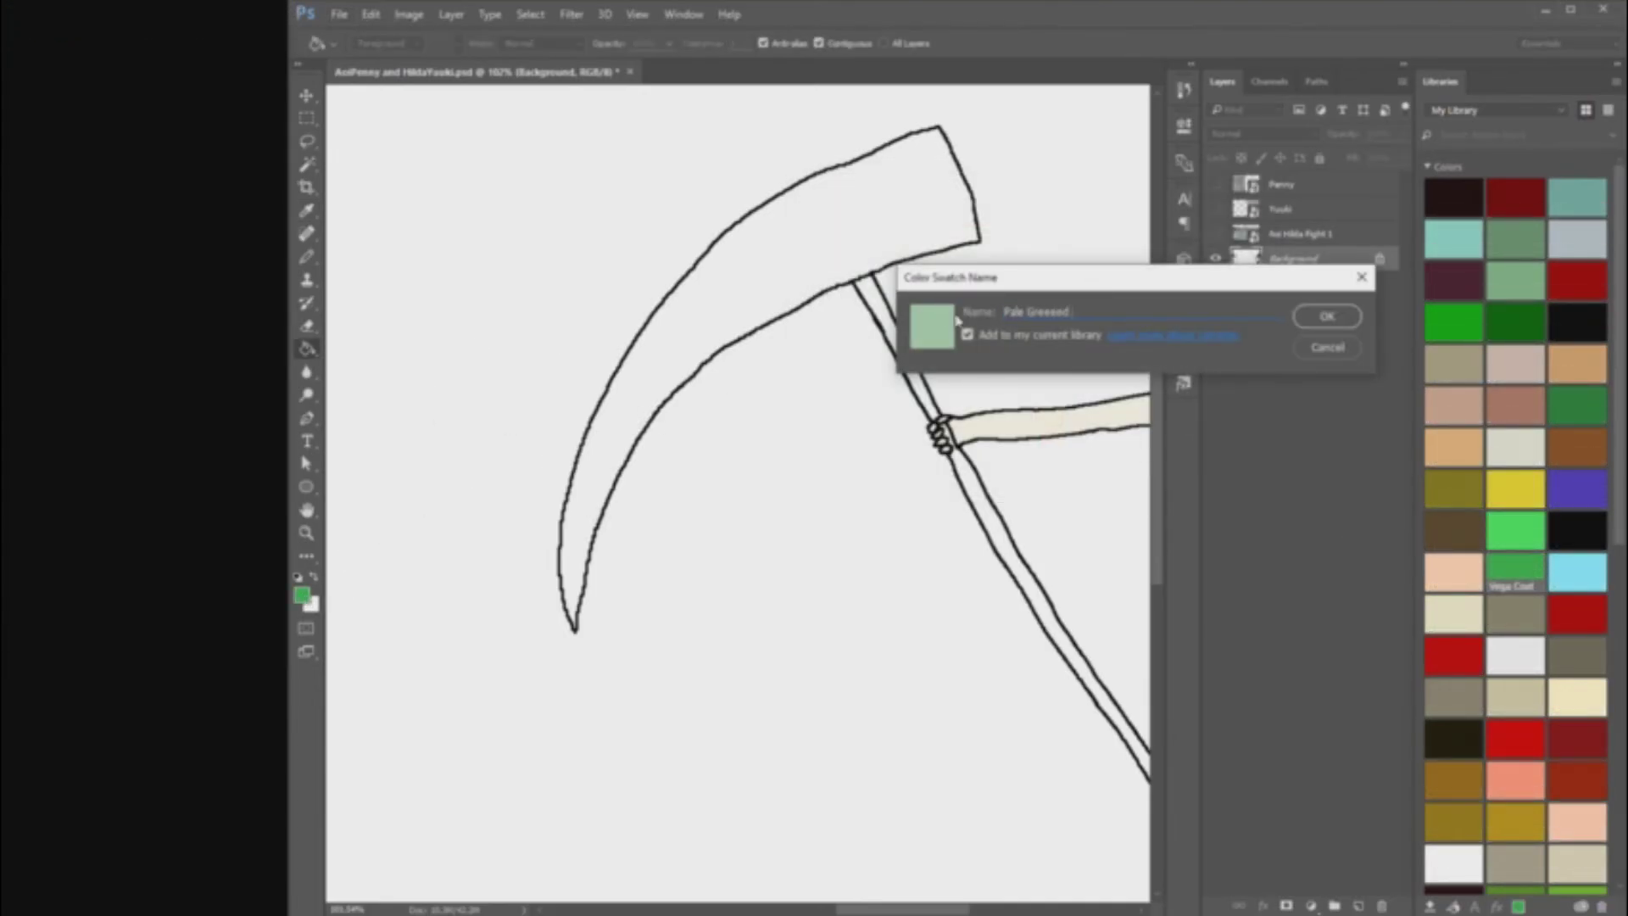
click(1325, 322)
key(Return)
click(920, 231)
Step: Fill the scythe handle with metal grey and shade the blade's upper part in a darker green
scroll(1018, 488, down, 2)
scroll(1018, 488, up, 2)
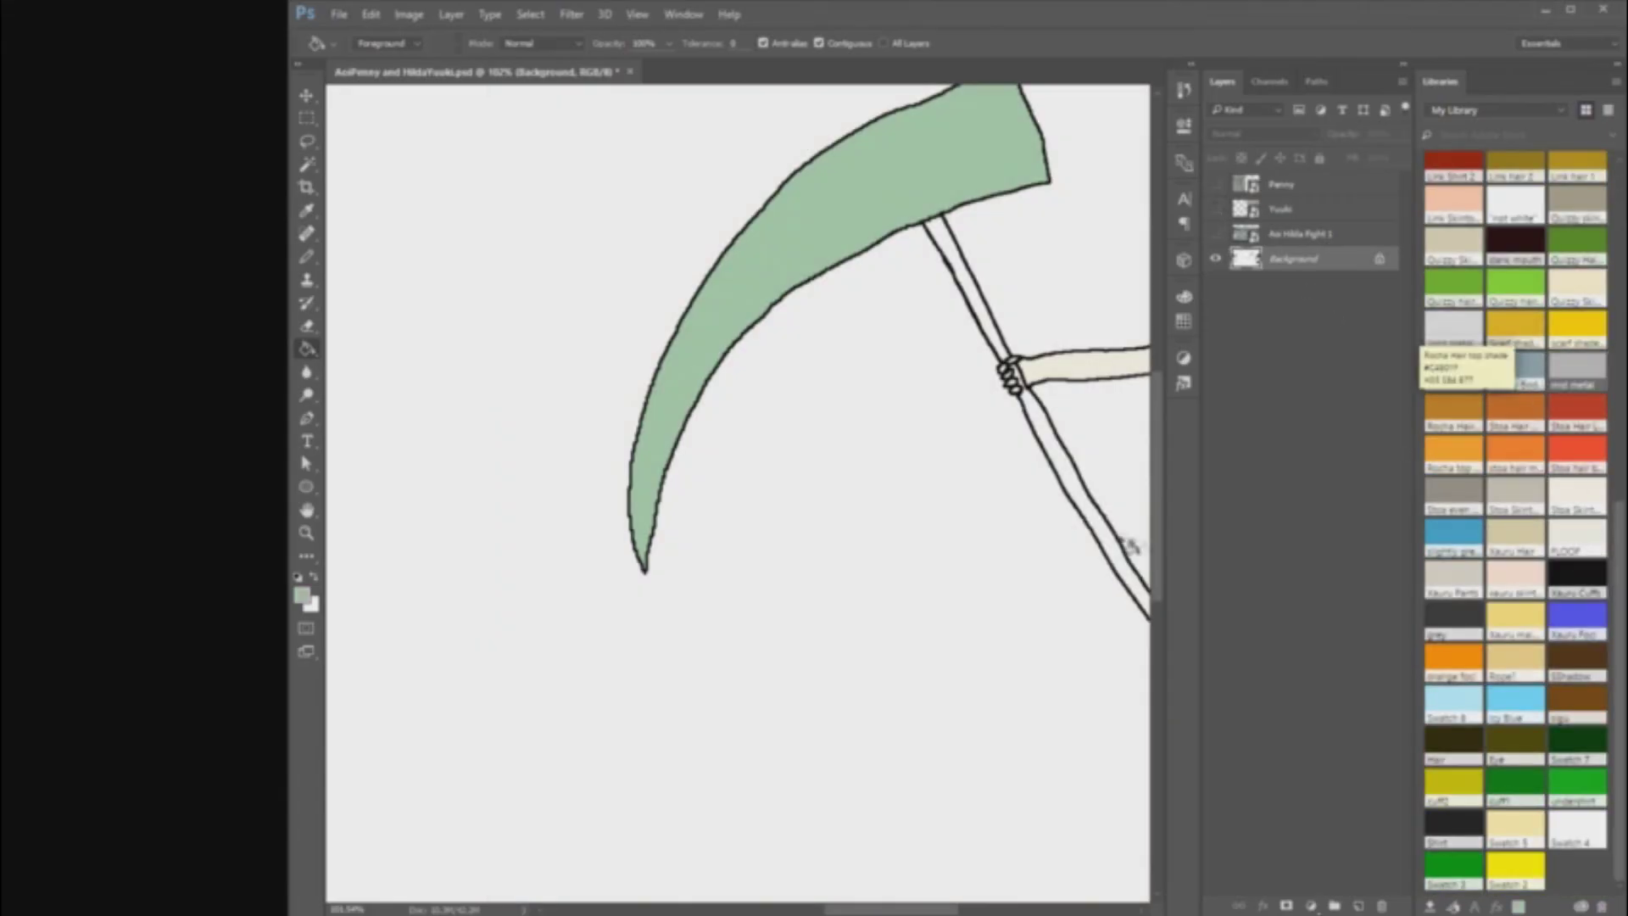
click(1128, 547)
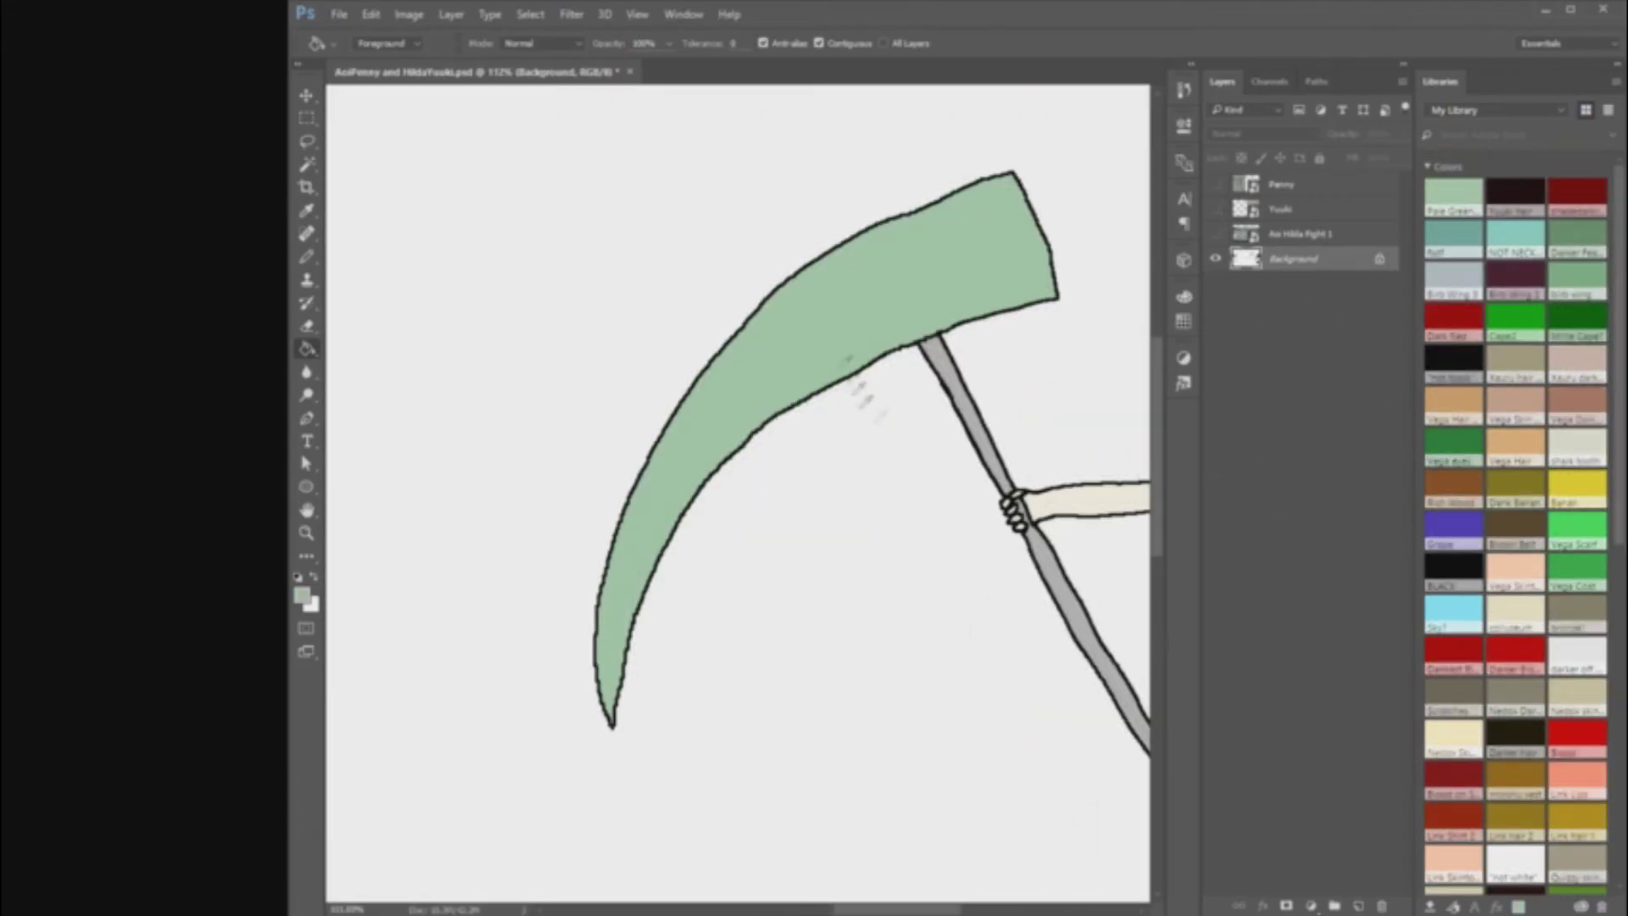
click(302, 595)
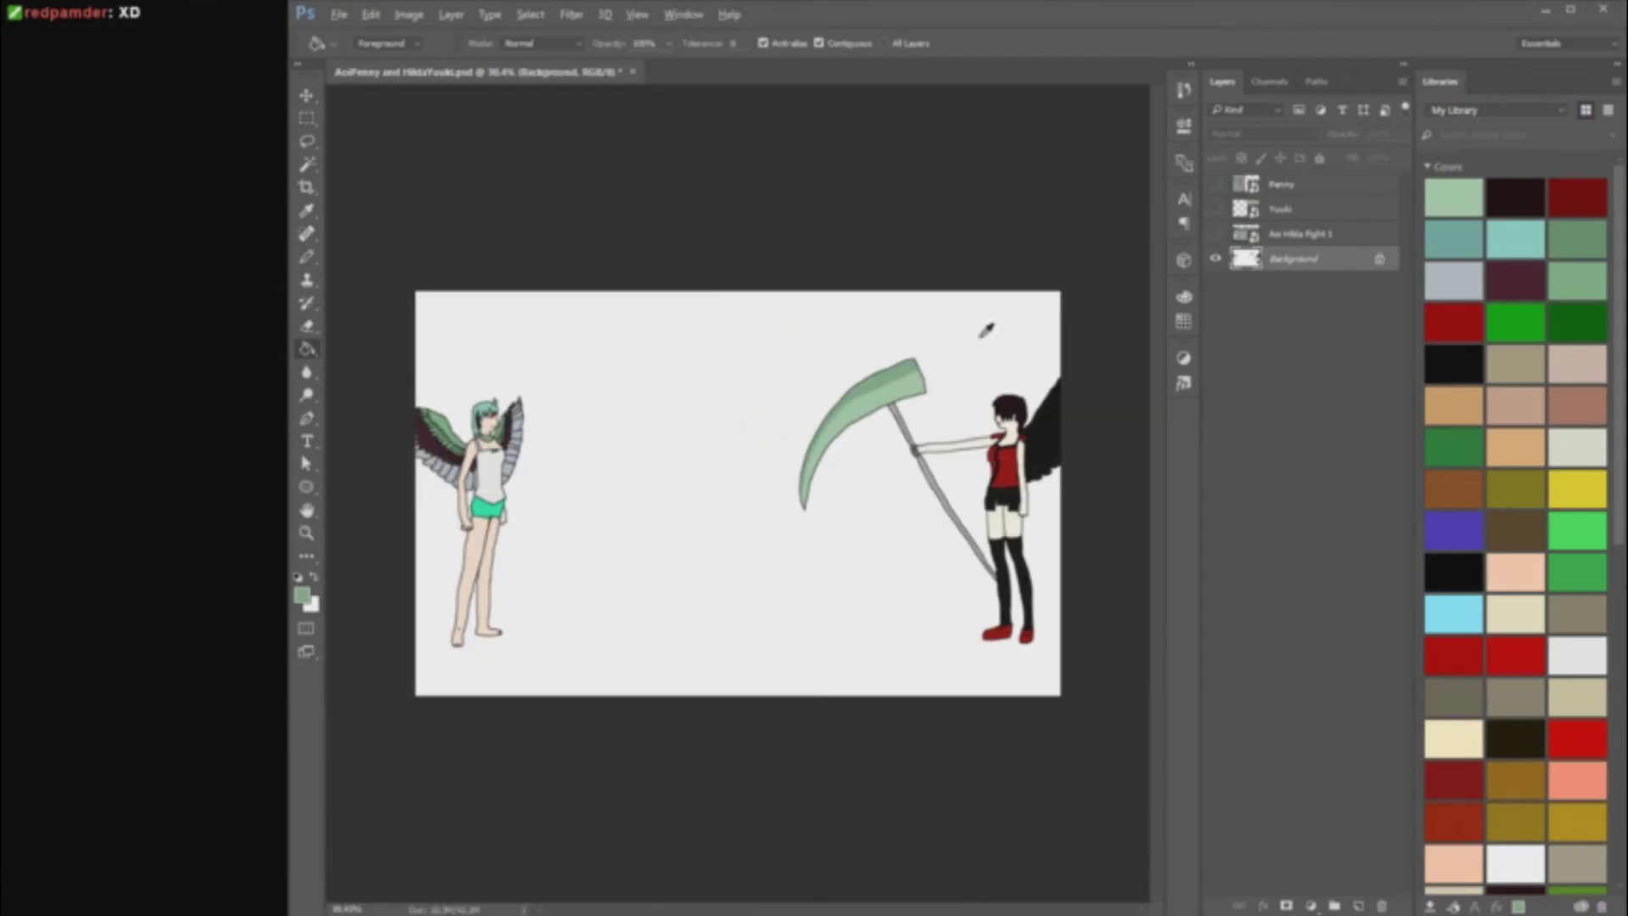
Step: Convert the Background into a regular layer and place an empty layer beneath it
scroll(998, 319, up, 1)
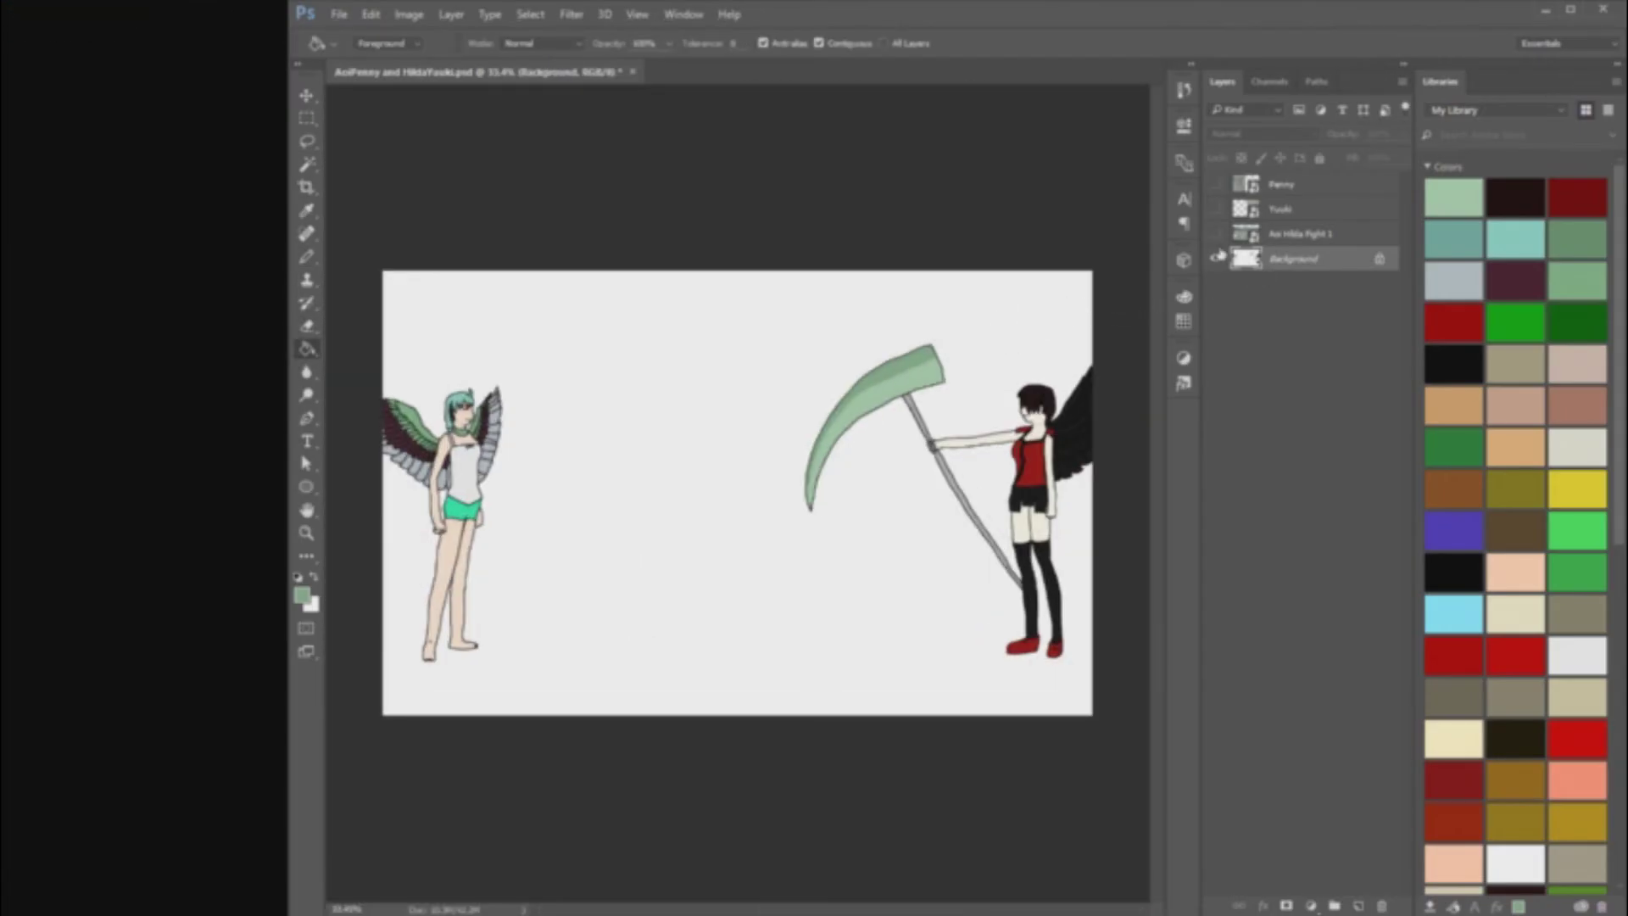
click(1218, 235)
click(1217, 234)
right_click(1304, 262)
click(1244, 454)
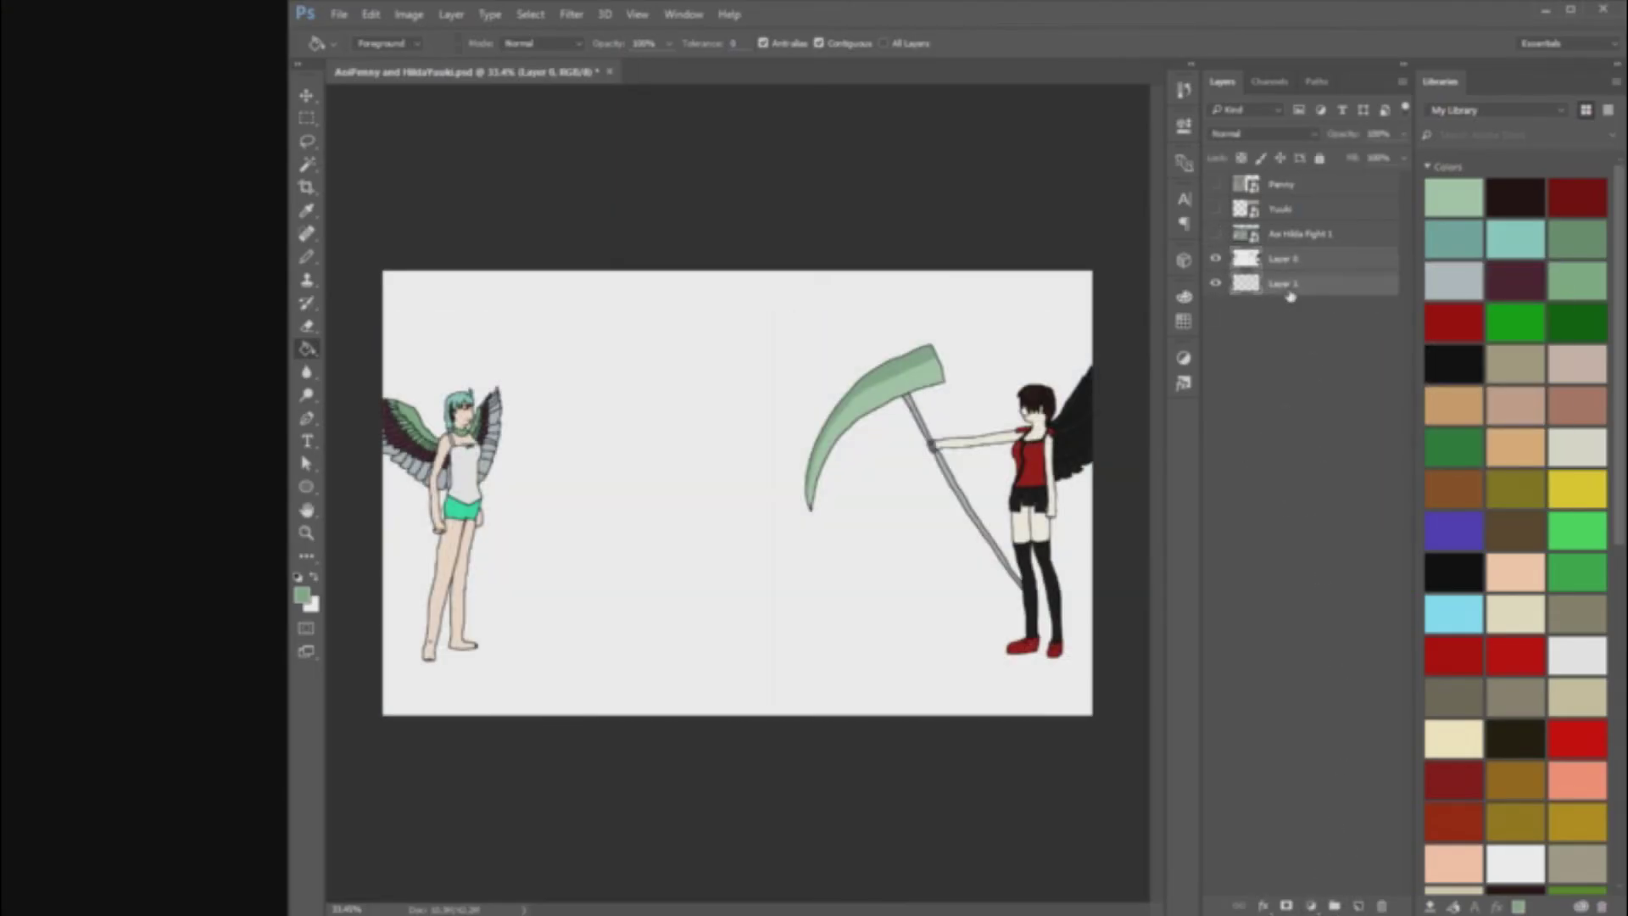
Step: Select the white backdrop of Layer 0 with Color Range at fuzziness 0 and delete it
click(530, 14)
click(627, 180)
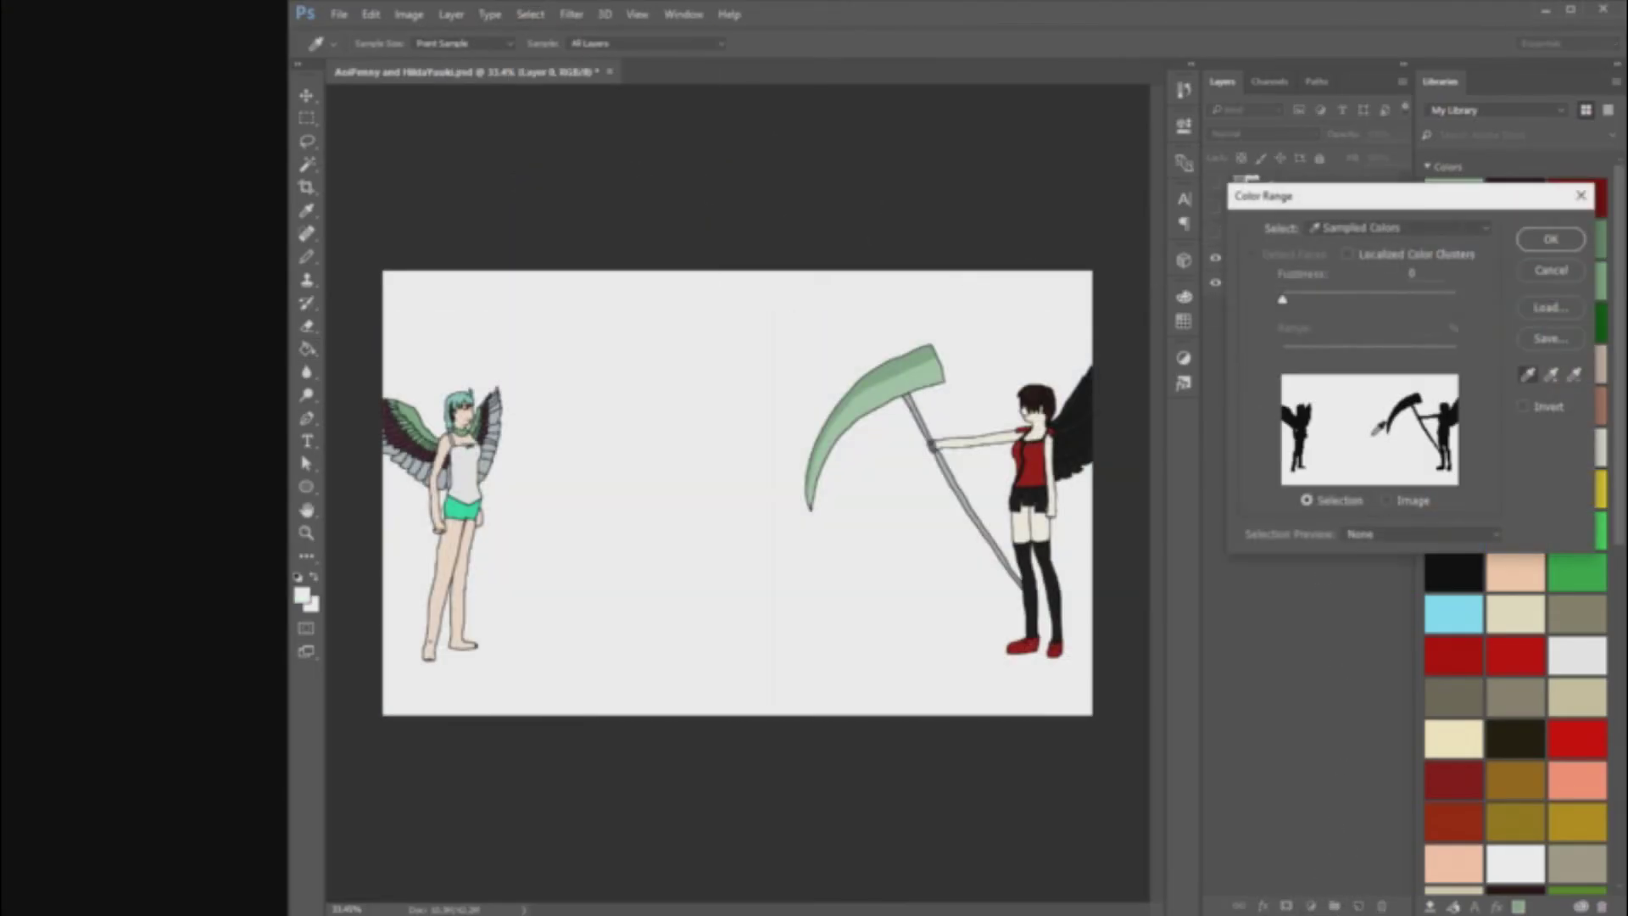
click(1551, 240)
key(Delete)
key(g)
scroll(938, 240, up, 3)
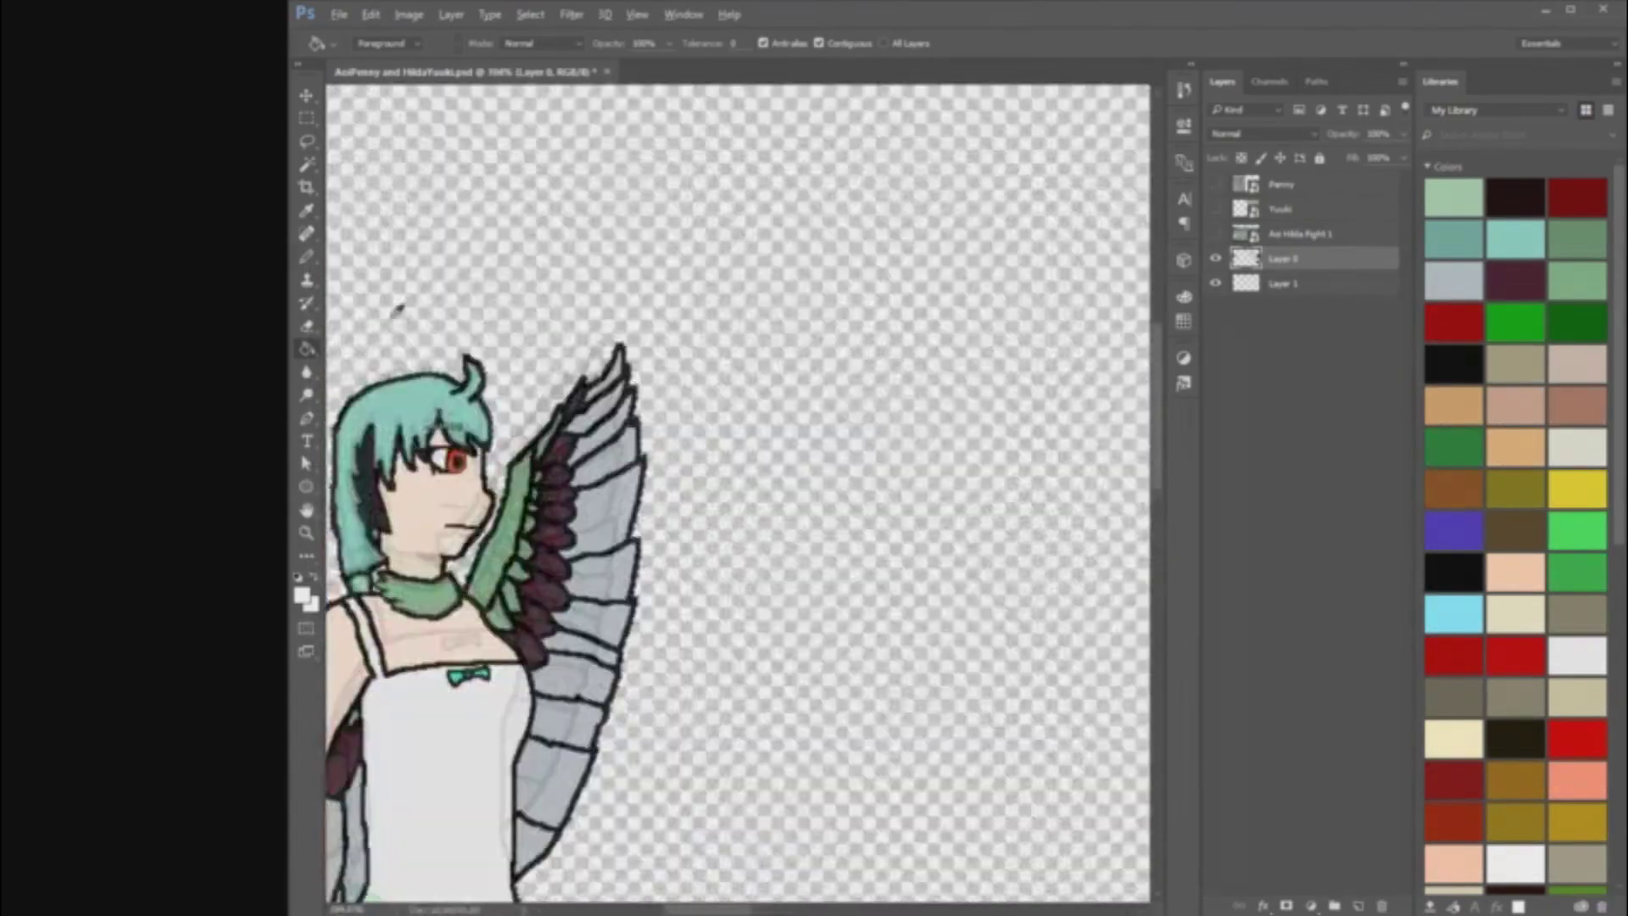
scroll(882, 668, down, 4)
scroll(920, 458, up, 10)
scroll(920, 459, down, 9)
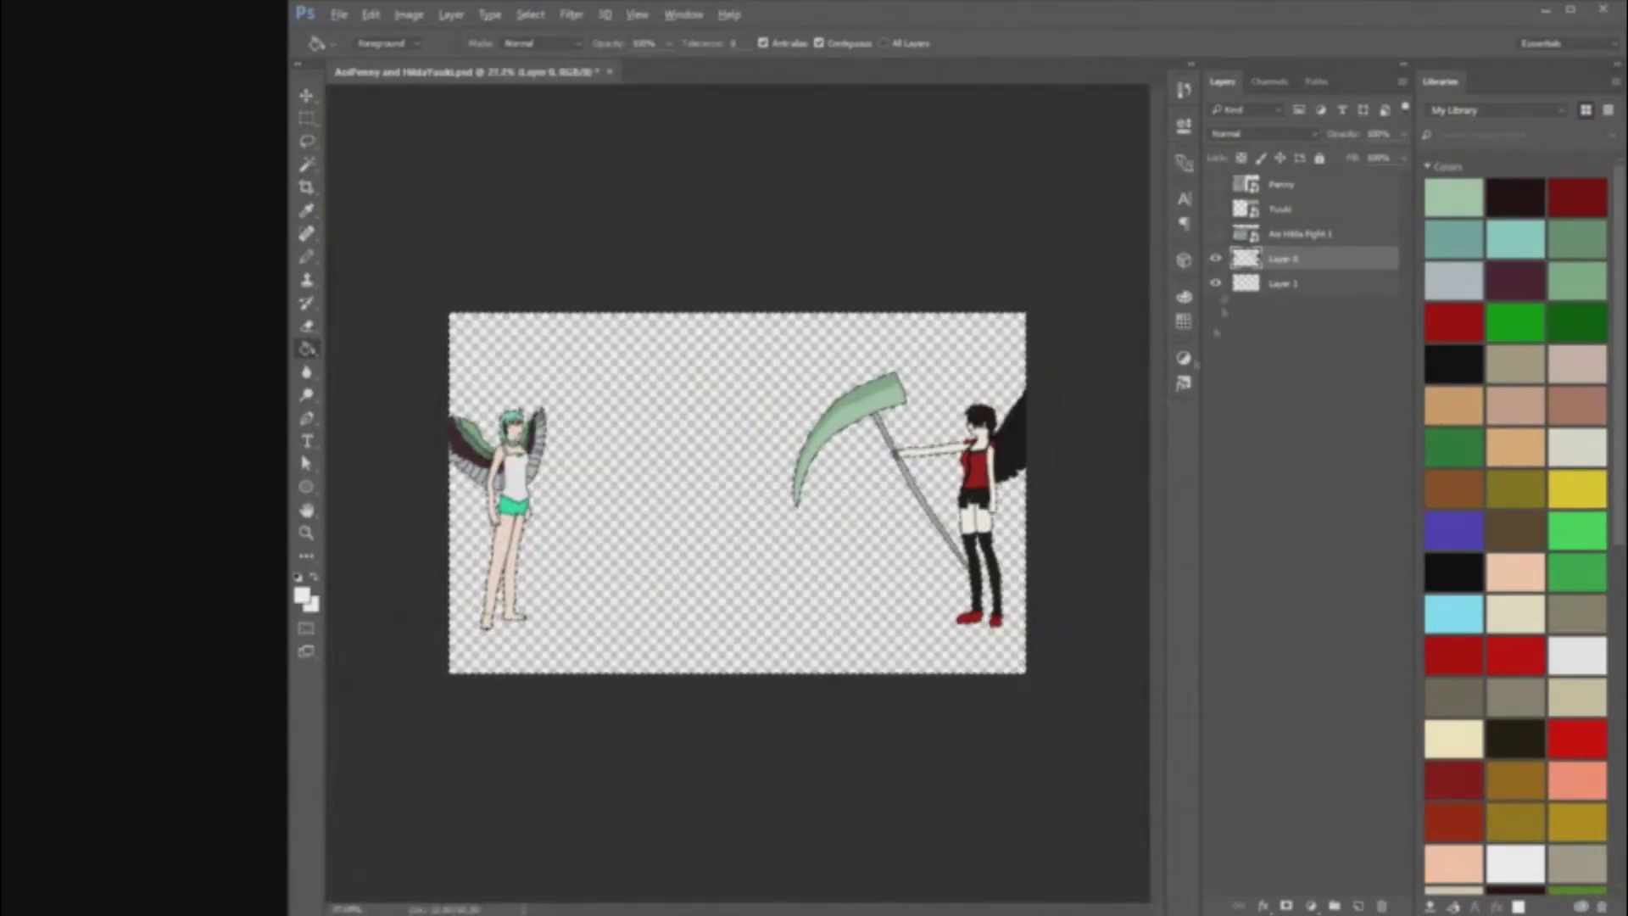
Step: Hide Layer 0, show the Aoi Hilda Fight 1 reference, and deselect the selection
click(1217, 260)
click(1216, 234)
scroll(725, 487, up, 7)
click(530, 14)
click(555, 56)
scroll(776, 424, down, 3)
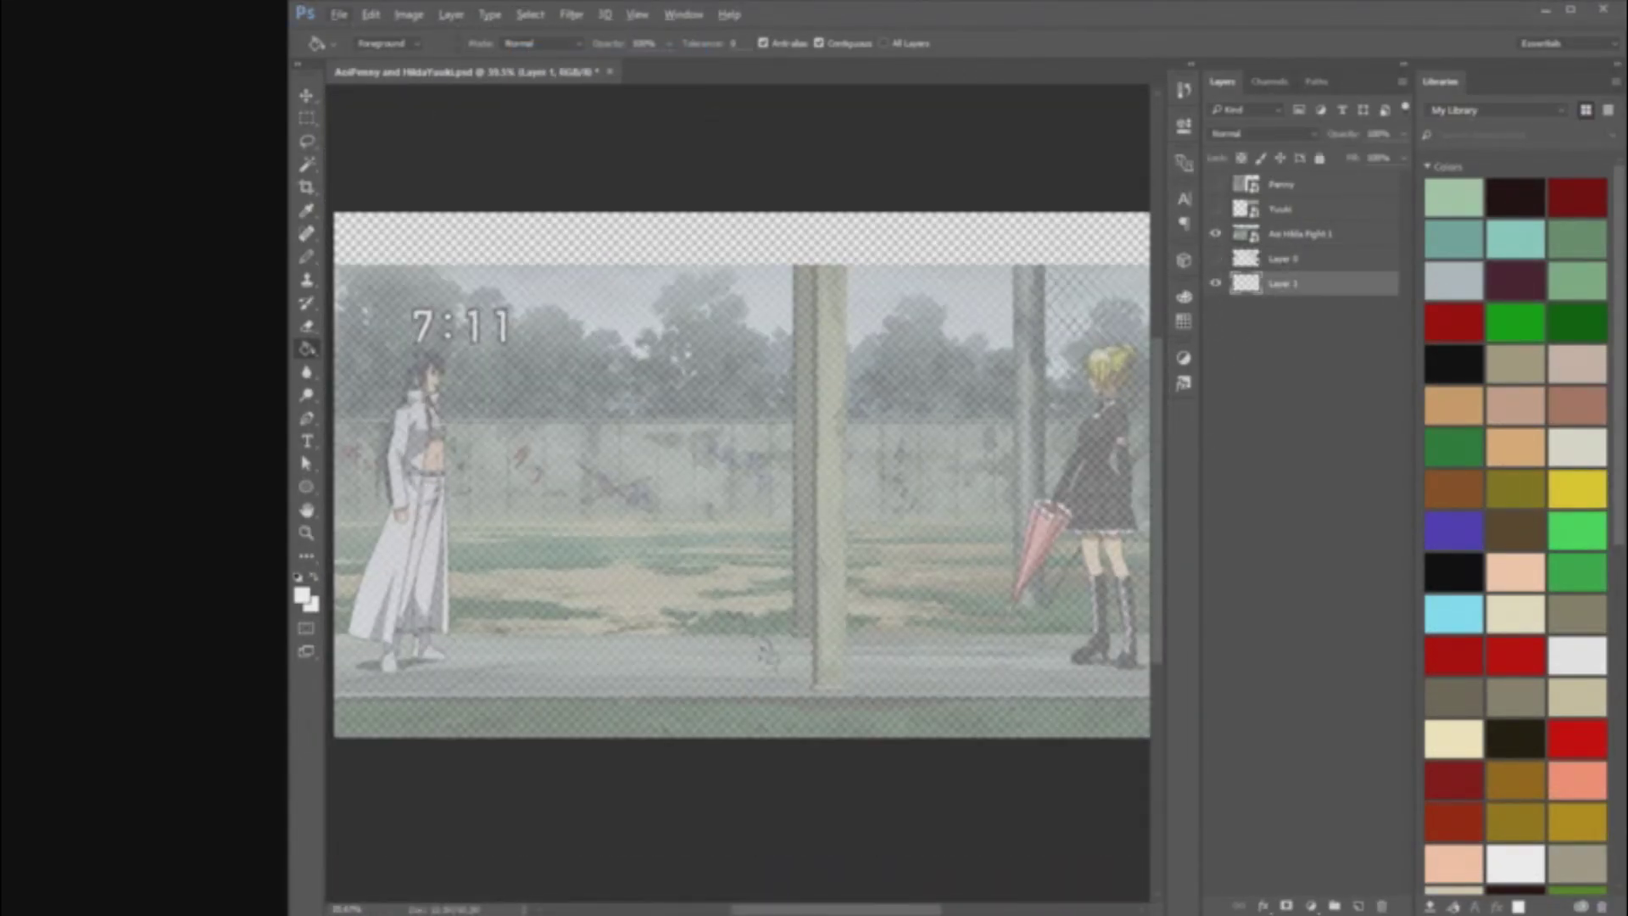
Step: Trace the horizontal base of the background wall on Layer 1 with the Pencil in the BLACK swatch, and show Layer 0 again
right_click(307, 257)
click(411, 275)
click(1454, 571)
scroll(763, 492, up, 1)
drag(797, 909, 757, 889)
scroll(897, 540, down, 1)
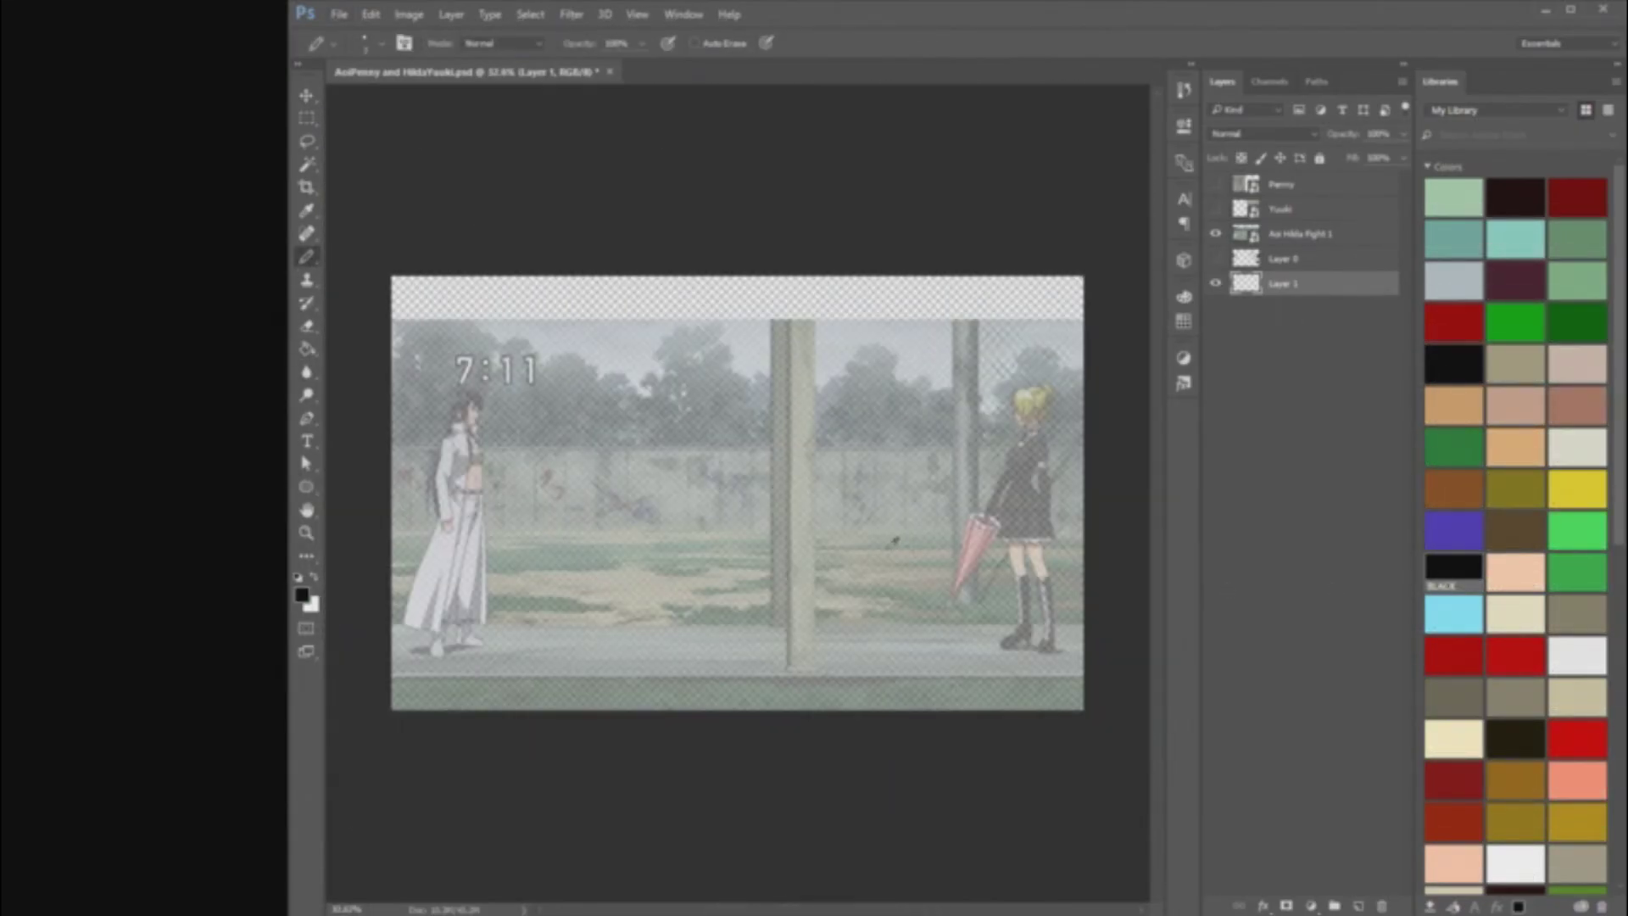
scroll(1086, 529, up, 1)
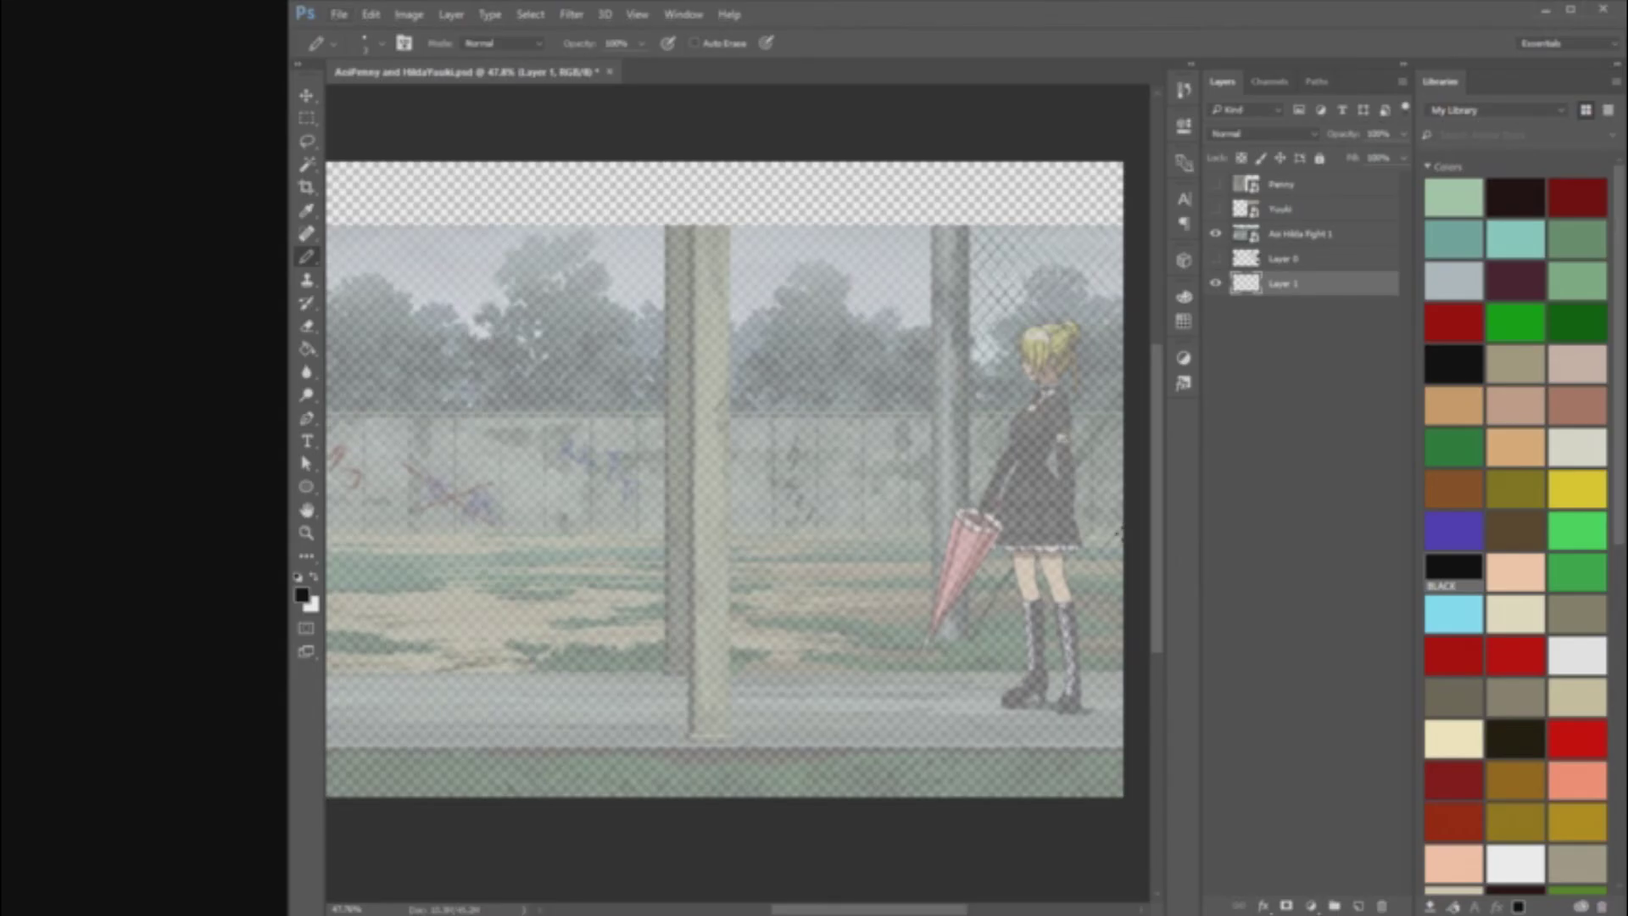
scroll(1117, 534, down, 1)
click(1216, 258)
click(1219, 236)
click(1217, 235)
scroll(736, 424, up, 2)
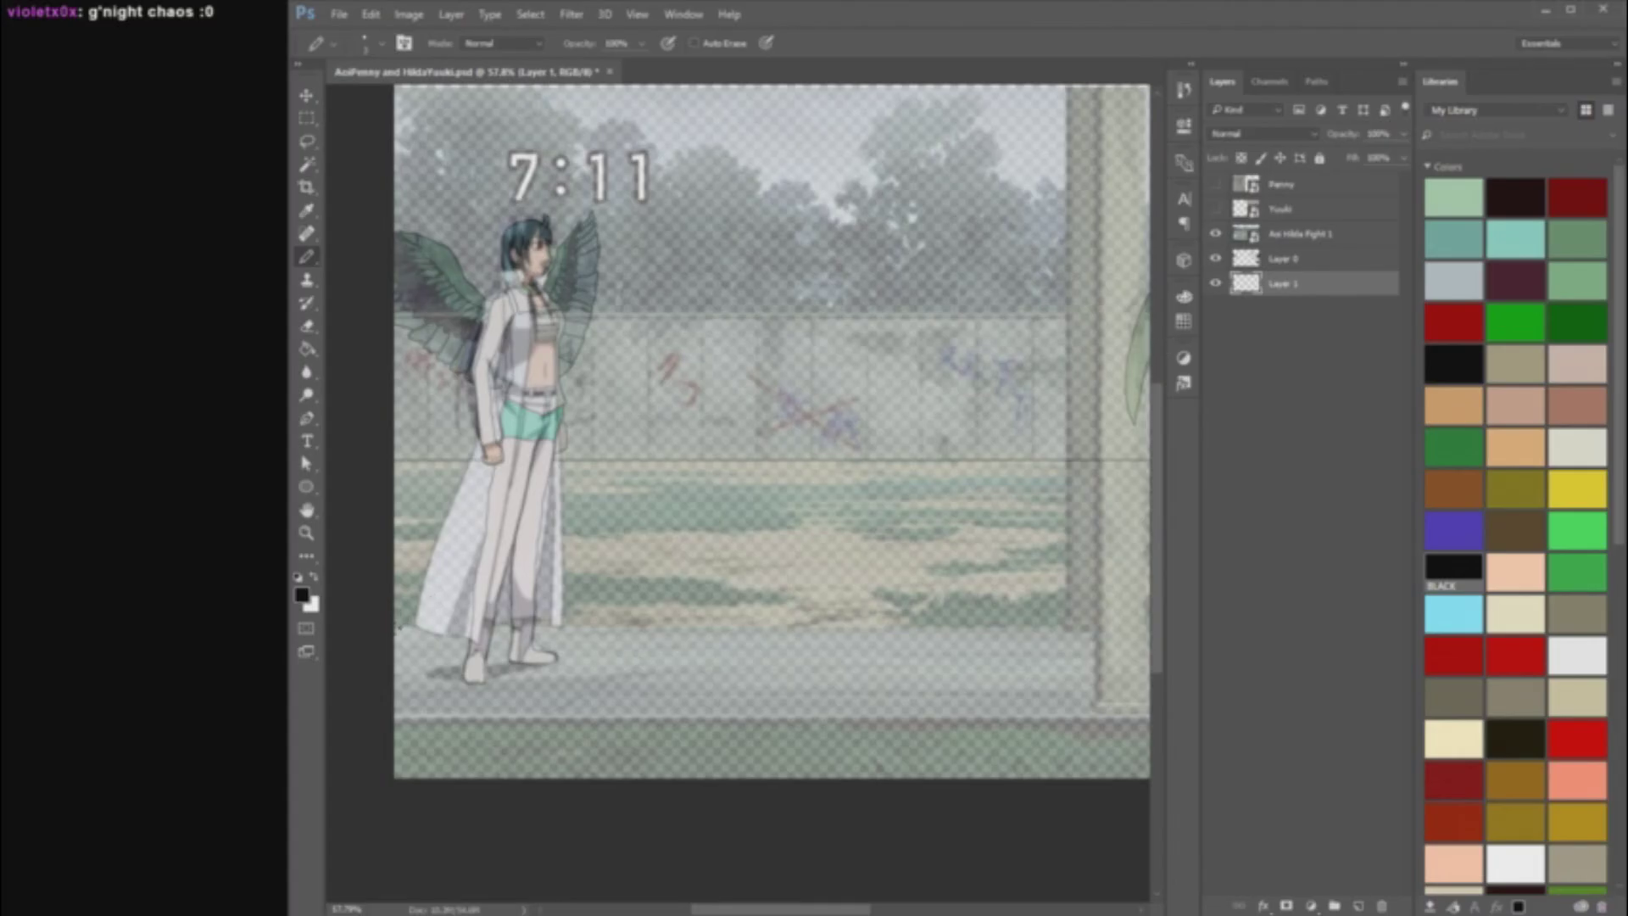
Step: Draw a straight black line across the canvas along the rear edge of the pavement
drag(399, 628, 476, 627)
scroll(476, 628, right, 10)
shift+click(475, 627)
Step: Draw two closely spaced straight black lines across the canvas along the pavement's front edge
scroll(476, 628, left, 6)
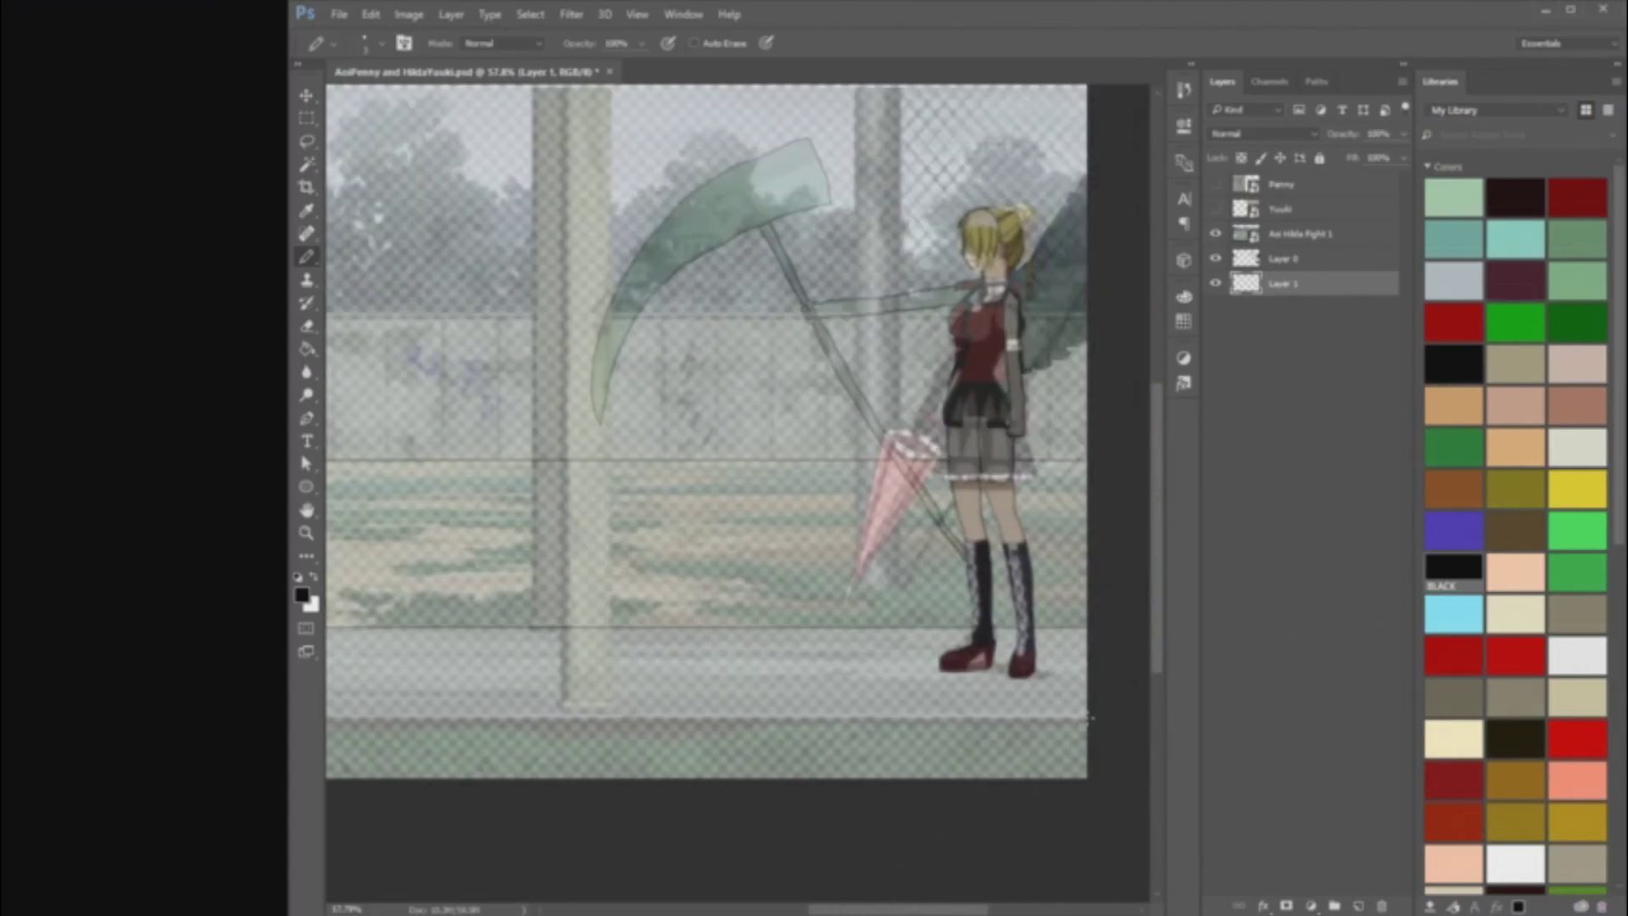
scroll(1031, 730, left, 6)
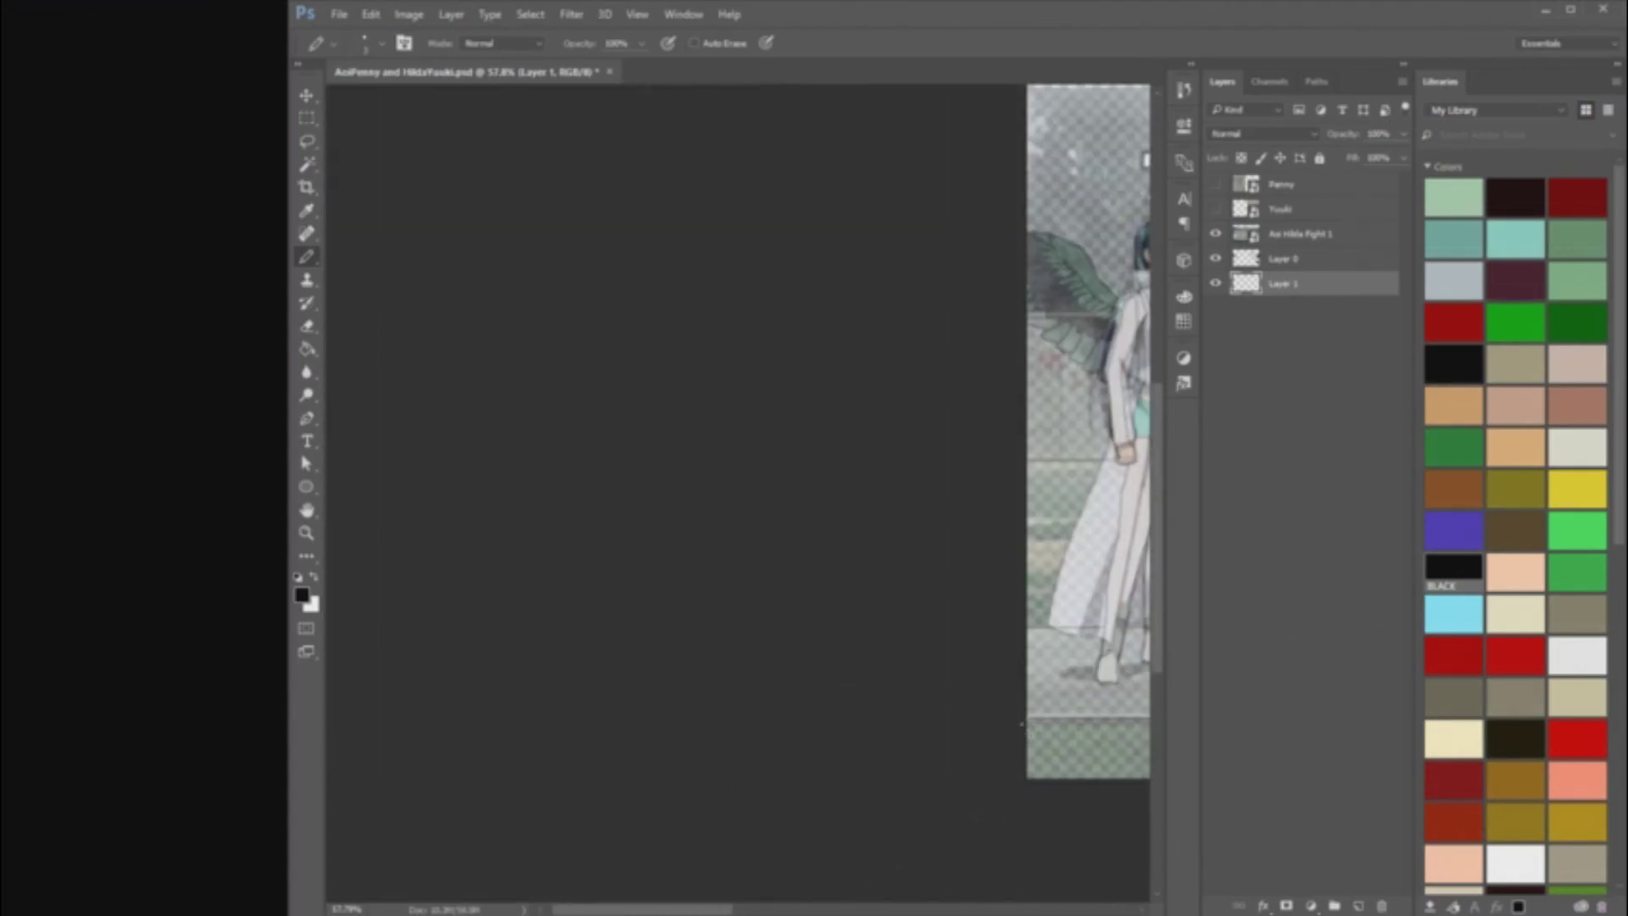
drag(1022, 725, 1077, 725)
drag(642, 910, 1520, 727)
shift+click(422, 726)
drag(1094, 909, 875, 881)
Step: Check the ground lines against the Aoi Hilda Fight 1 reference and leave that layer hidden
click(1217, 235)
scroll(736, 424, down, 3)
scroll(833, 427, up, 1)
click(1215, 236)
scroll(475, 447, up, 4)
mouse_move(839, 909)
mouse_down()
mouse_move(778, 910)
mouse_move(812, 901)
mouse_up()
scroll(916, 721, down, 6)
click(1216, 234)
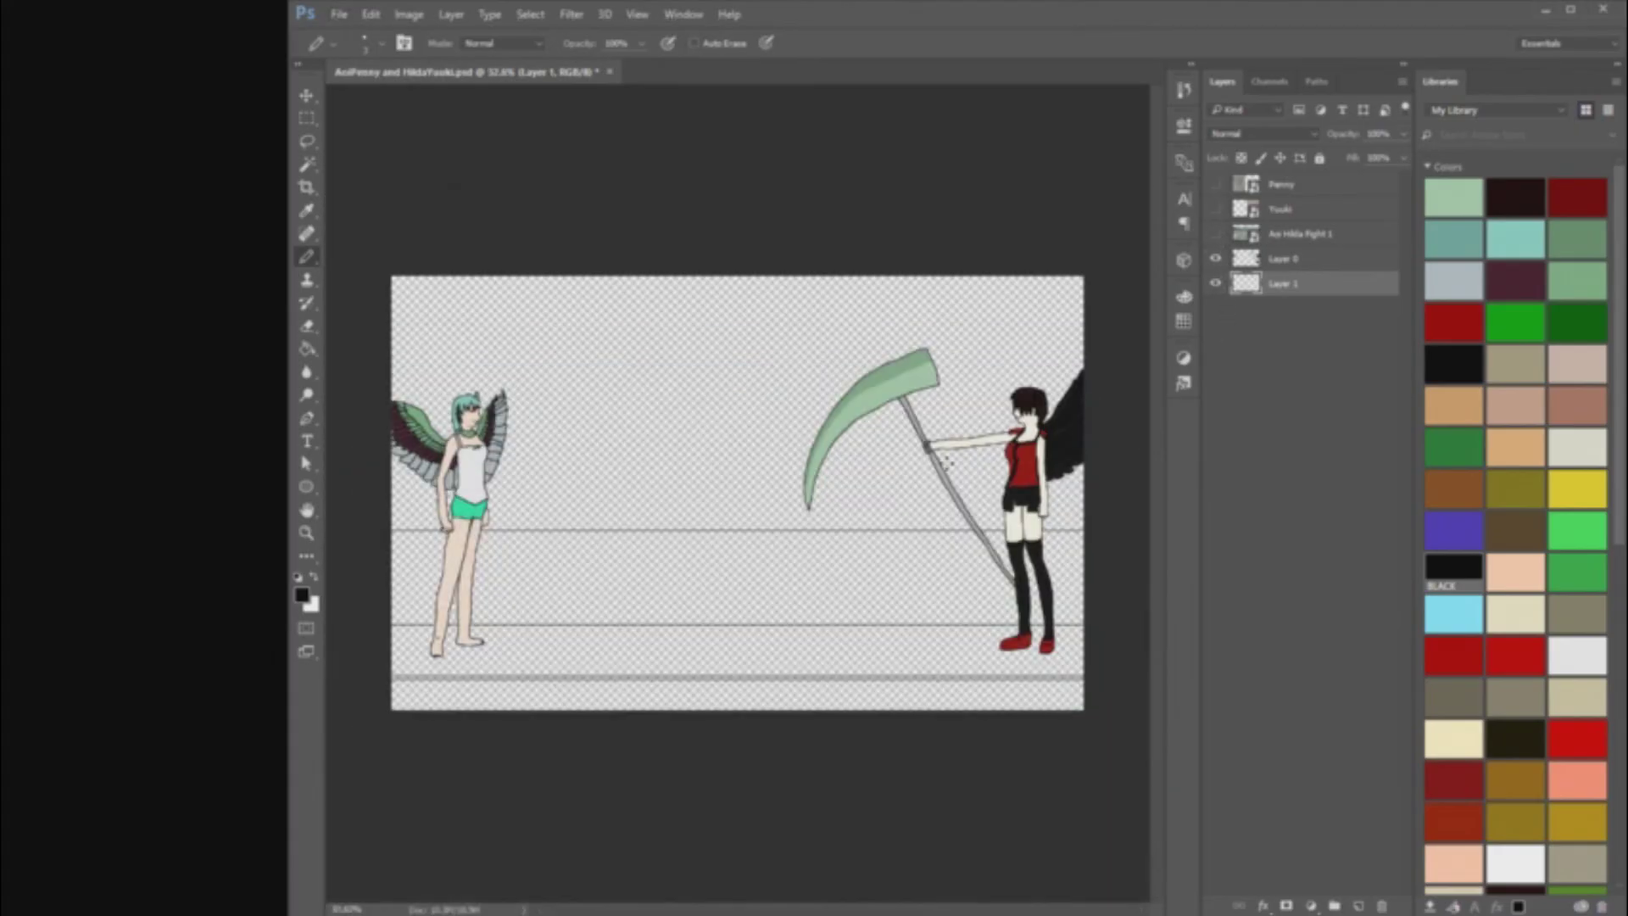
Step: Fill the pavement band with the darker off-white swatch and the narrow front strip with a darker grey
scroll(848, 607, up, 3)
scroll(837, 632, down, 1)
scroll(1537, 594, down, 7)
scroll(1531, 432, up, 5)
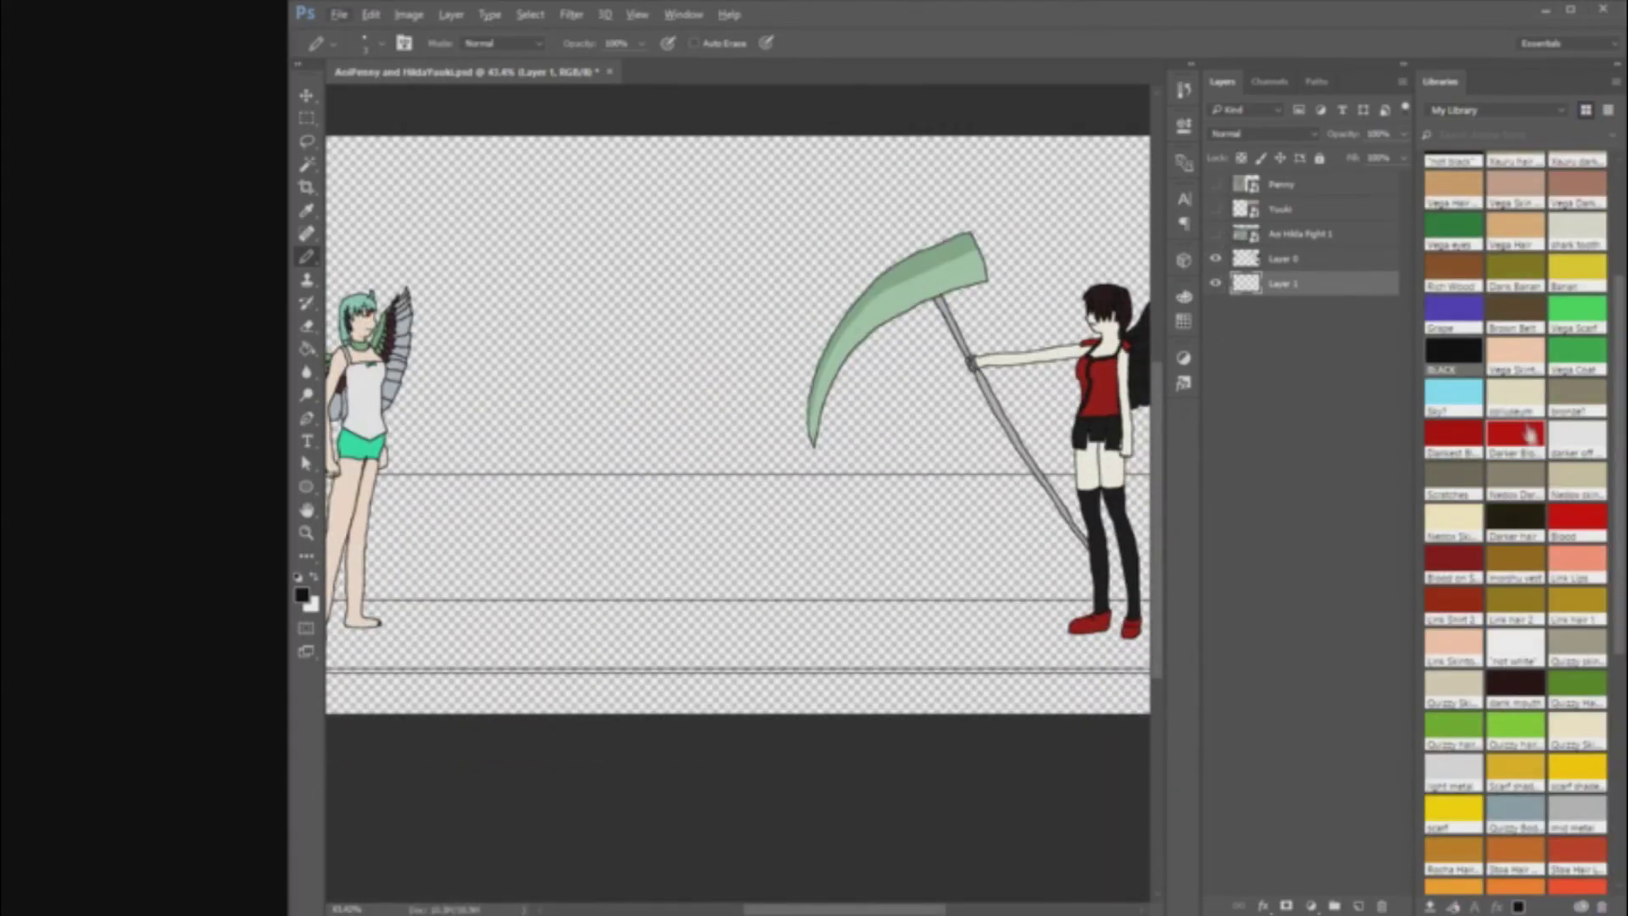
click(1582, 450)
right_click(307, 349)
click(386, 365)
click(543, 636)
click(302, 596)
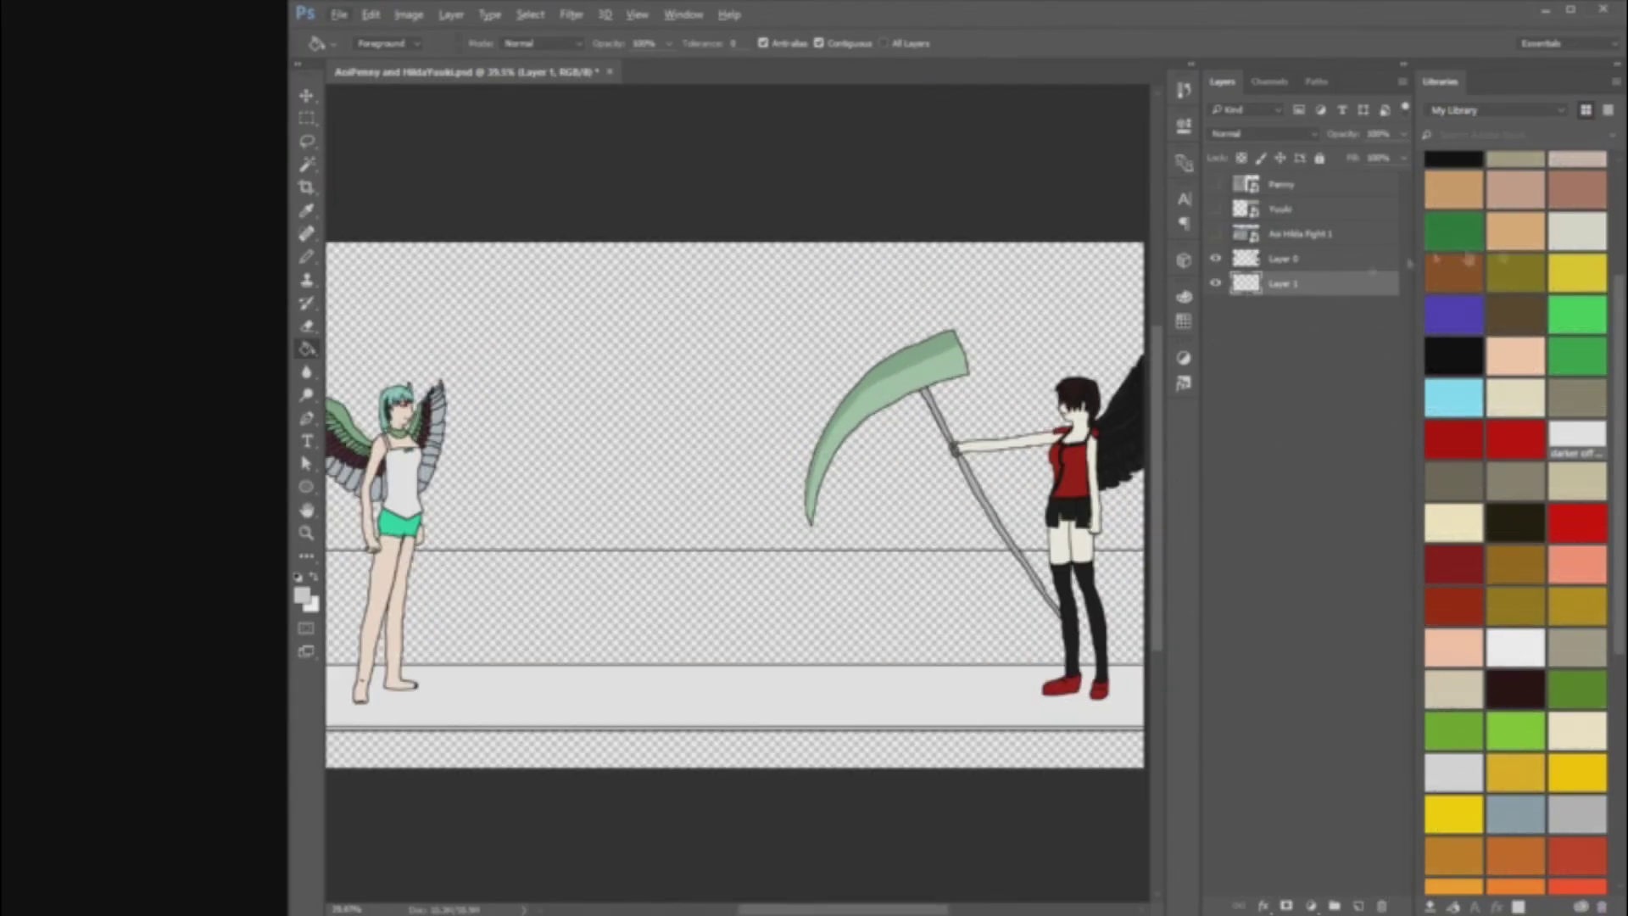
click(807, 393)
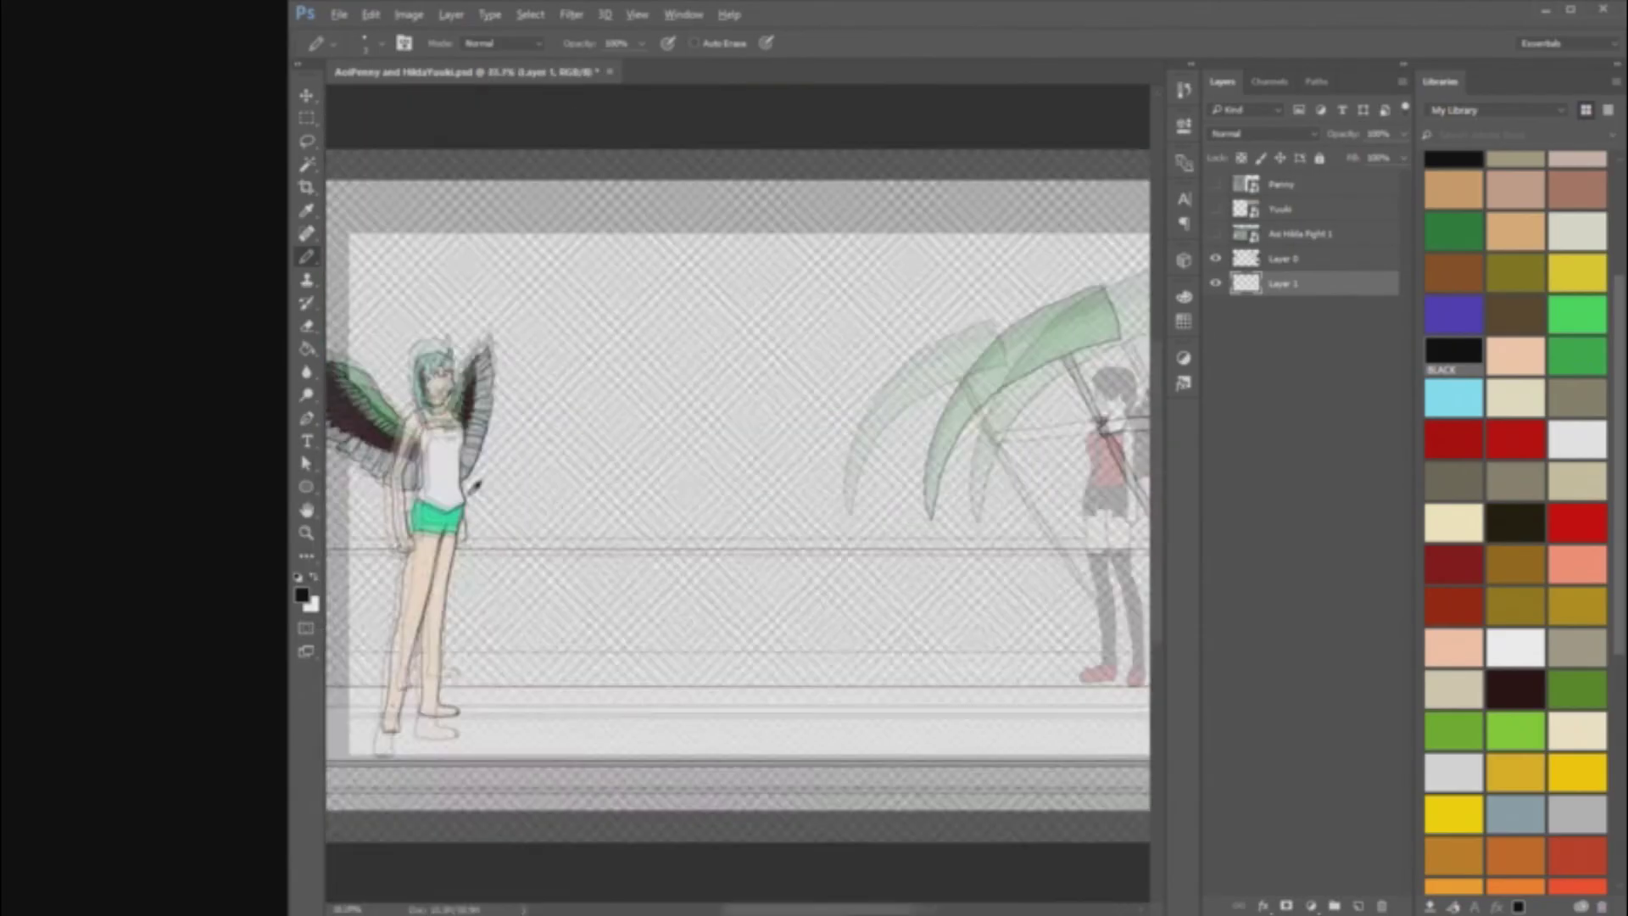
click(1453, 393)
right_click(307, 349)
click(356, 363)
click(831, 519)
key(ctrl+z)
Step: Fill the grass bands behind and in front of the pavement with the light green Quizzy hair swatch
click(1515, 731)
click(836, 597)
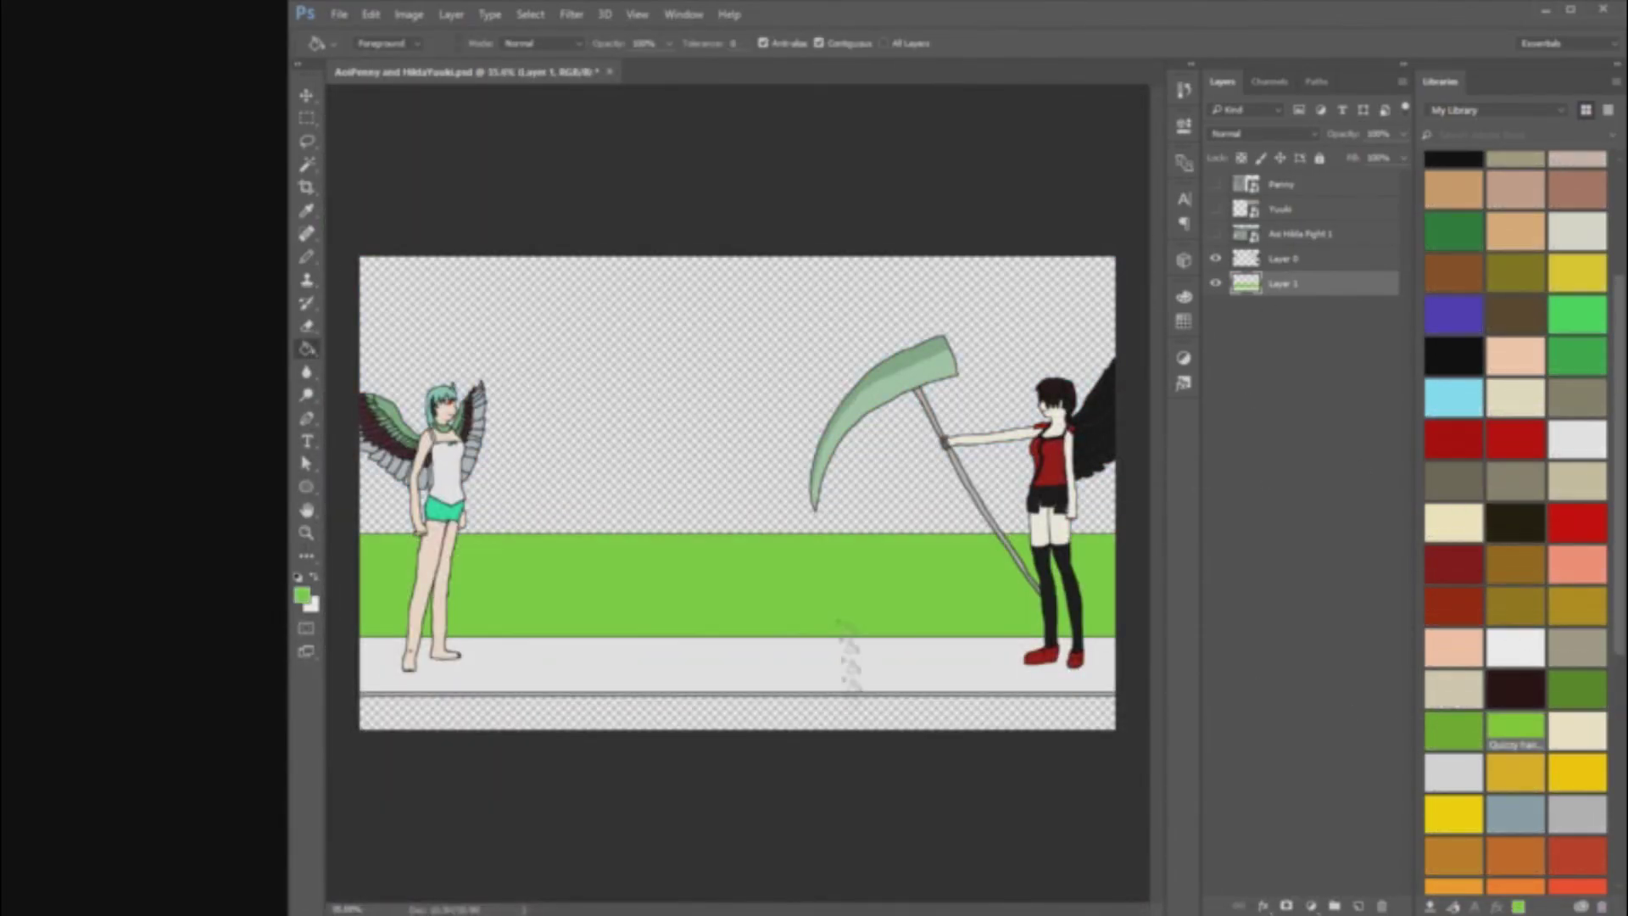
click(788, 713)
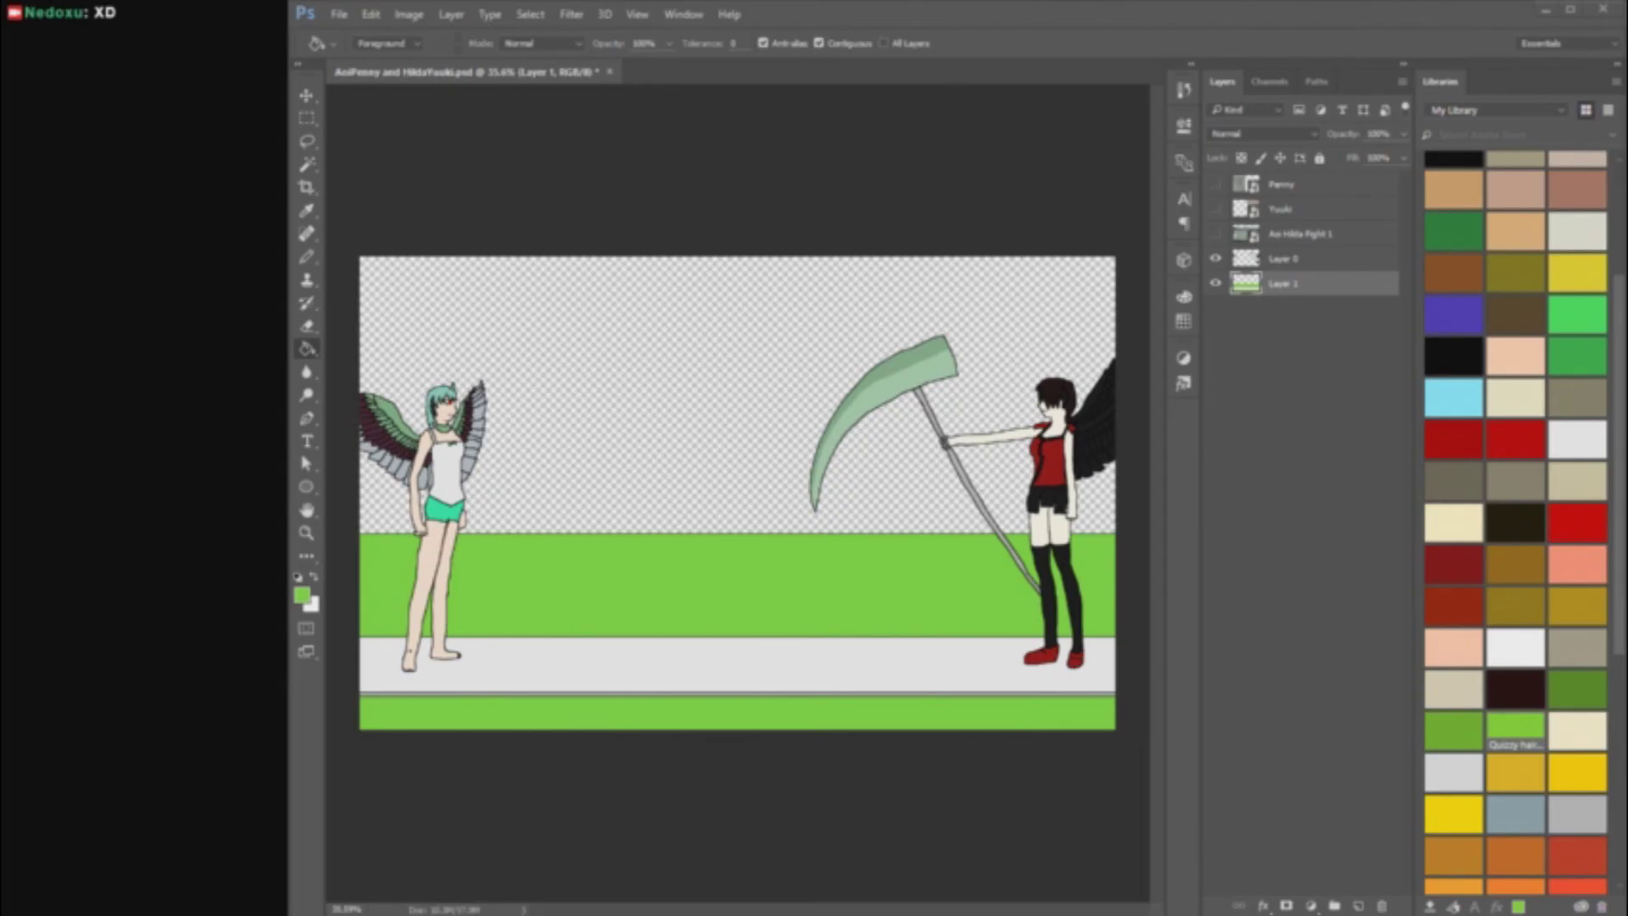